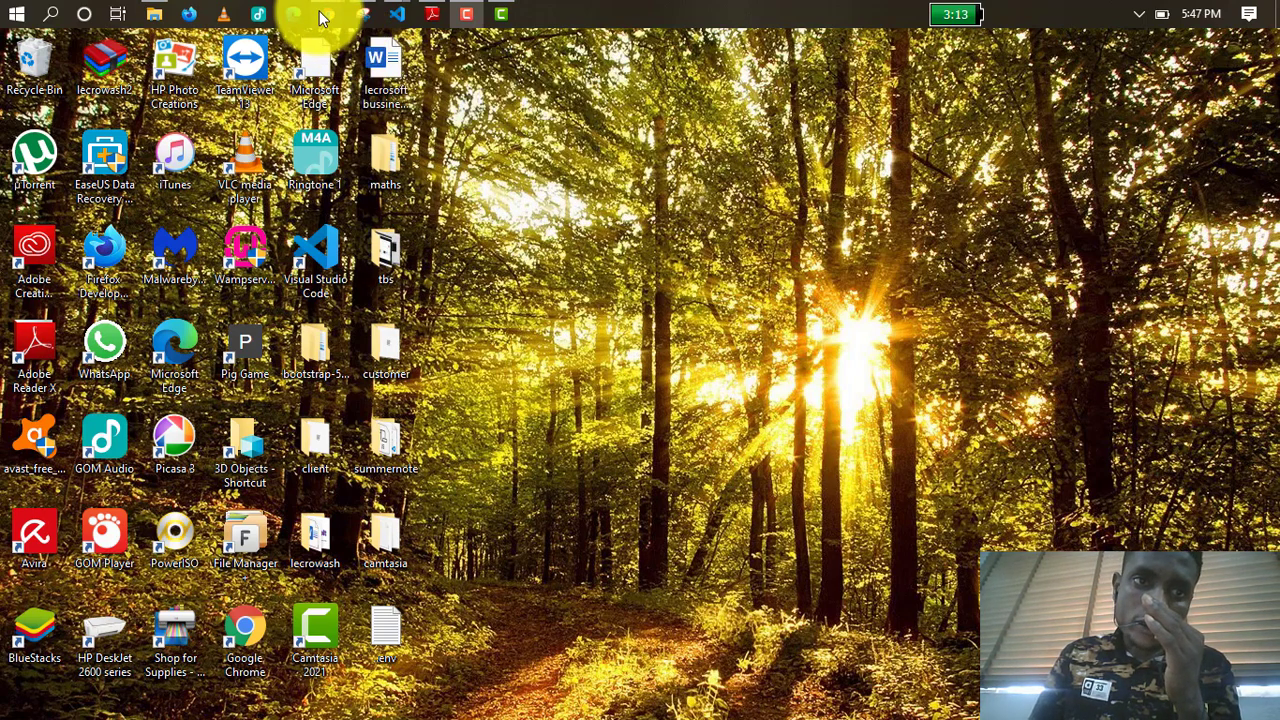
Switch to Chrome and open the suggested whimsical.com board in the new tab.
mouse_move(323, 20)
click(249, 71)
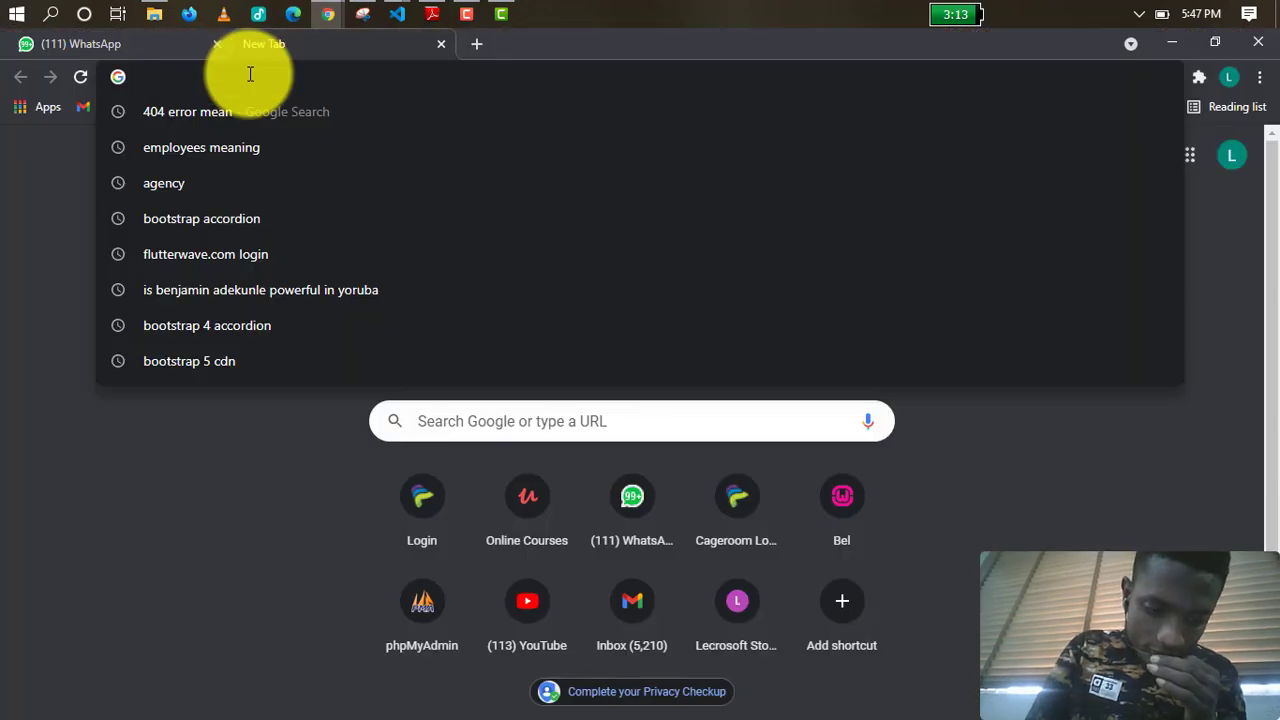
text(whimsical.com)
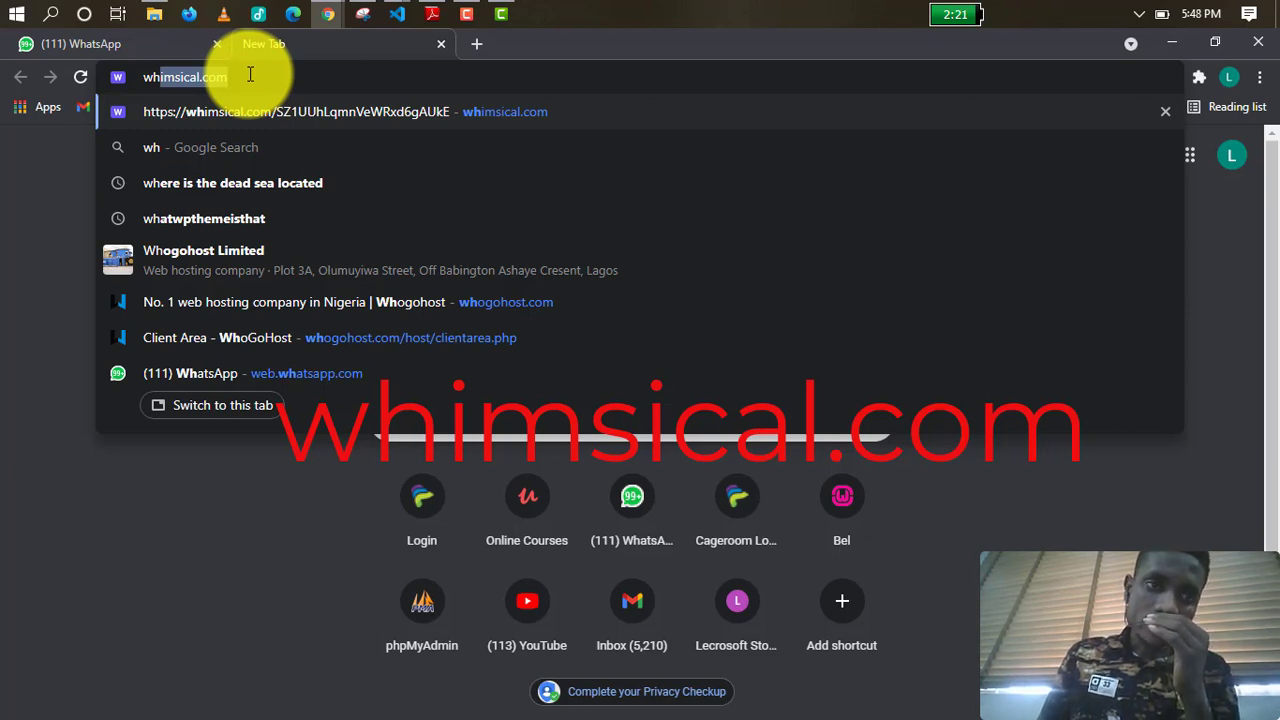
key(Right)
key(Return)
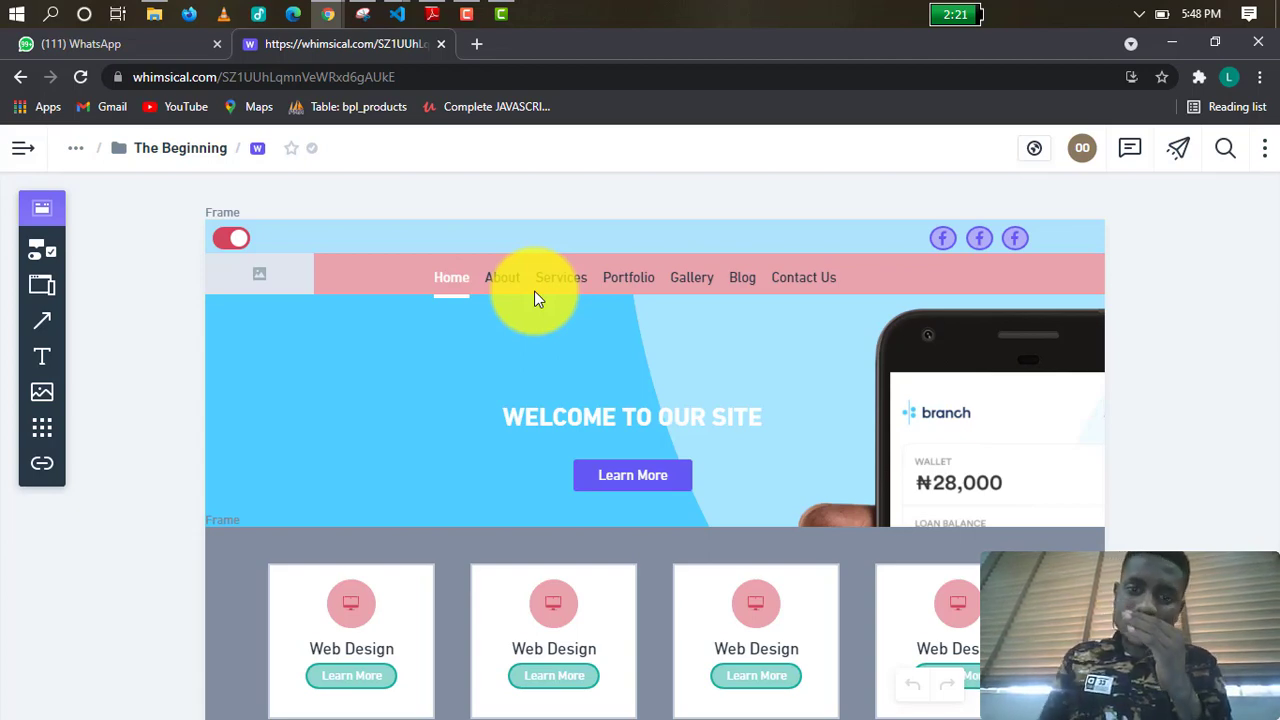
Examine the existing website wireframe, including its header, navigation menu, welcome banner and service cards.
scroll(574, 477, down, 3)
scroll(555, 450, up, 2)
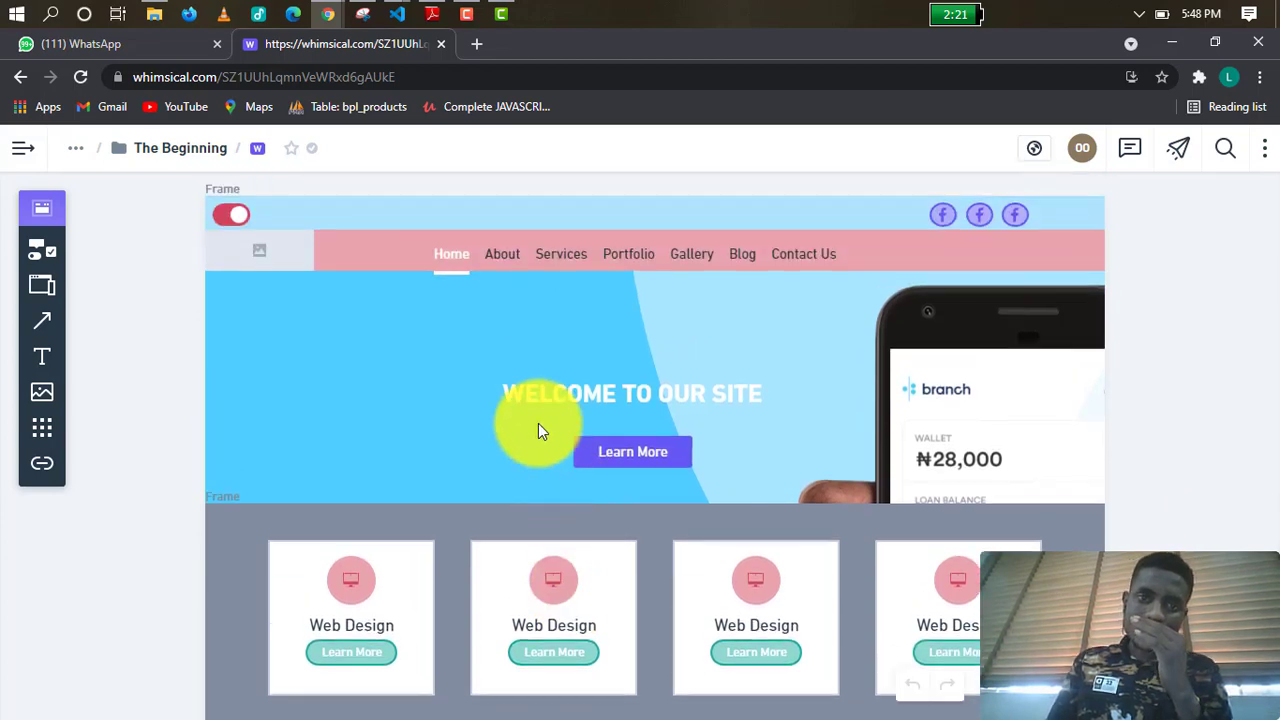
scroll(538, 430, up, 5)
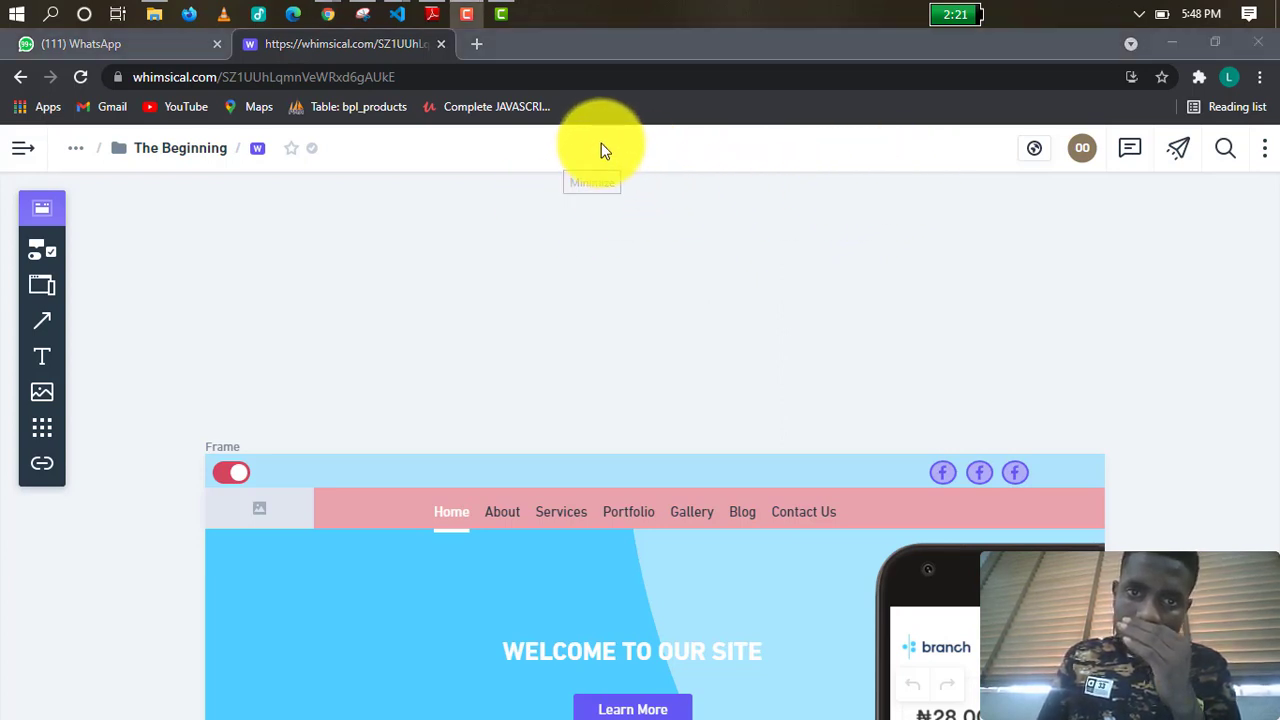
scroll(250, 225, down, 1)
scroll(180, 240, up, 1)
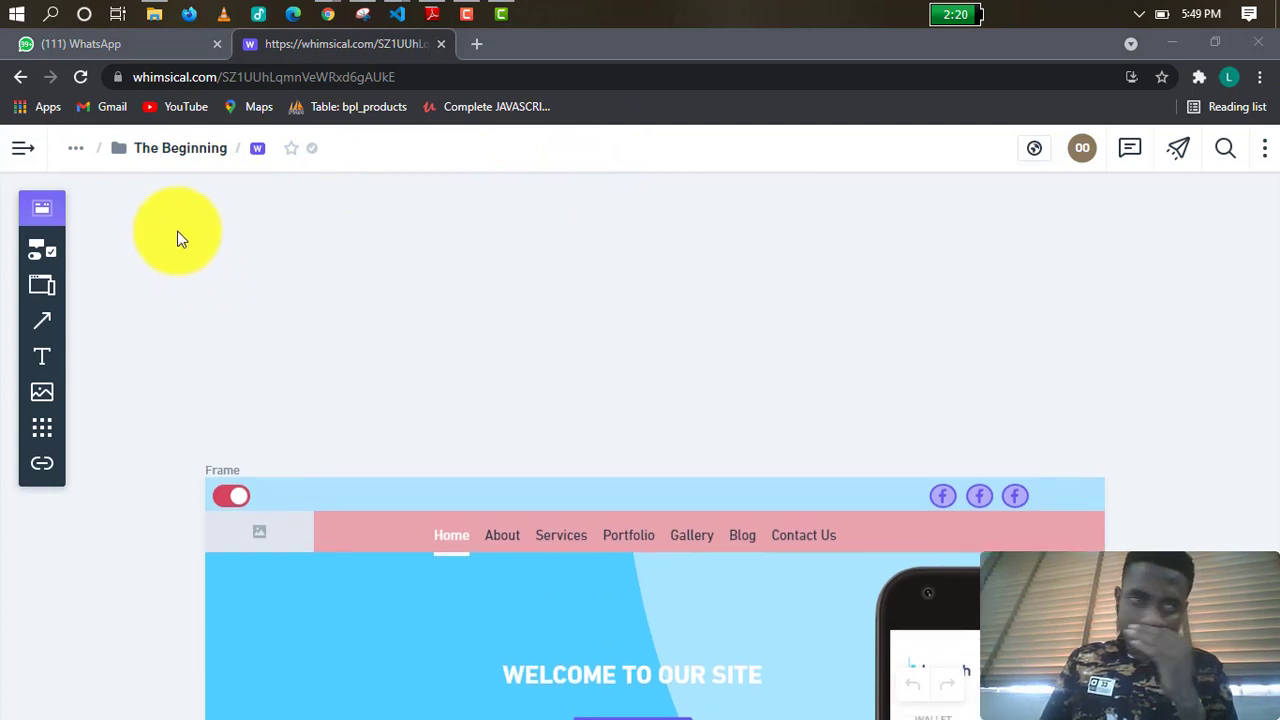
scroll(180, 240, up, 1)
scroll(40, 270, down, 2)
scroll(34, 295, up, 1)
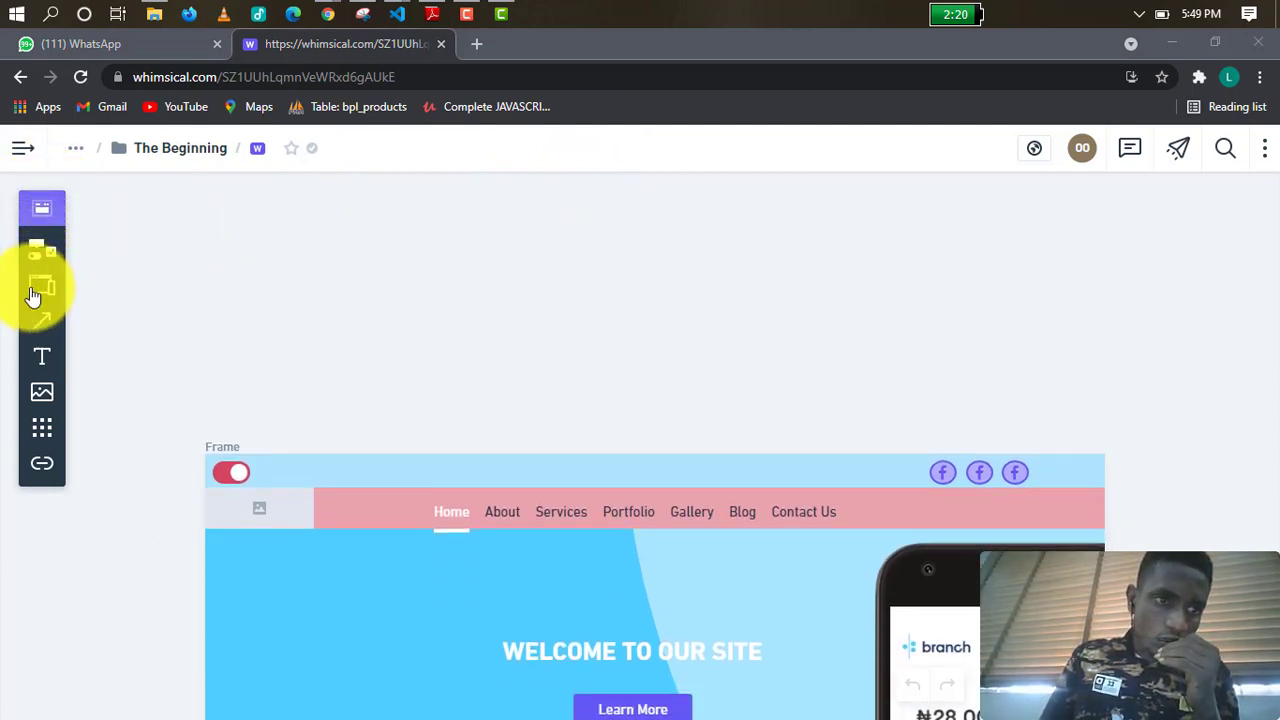
scroll(40, 280, up, 1)
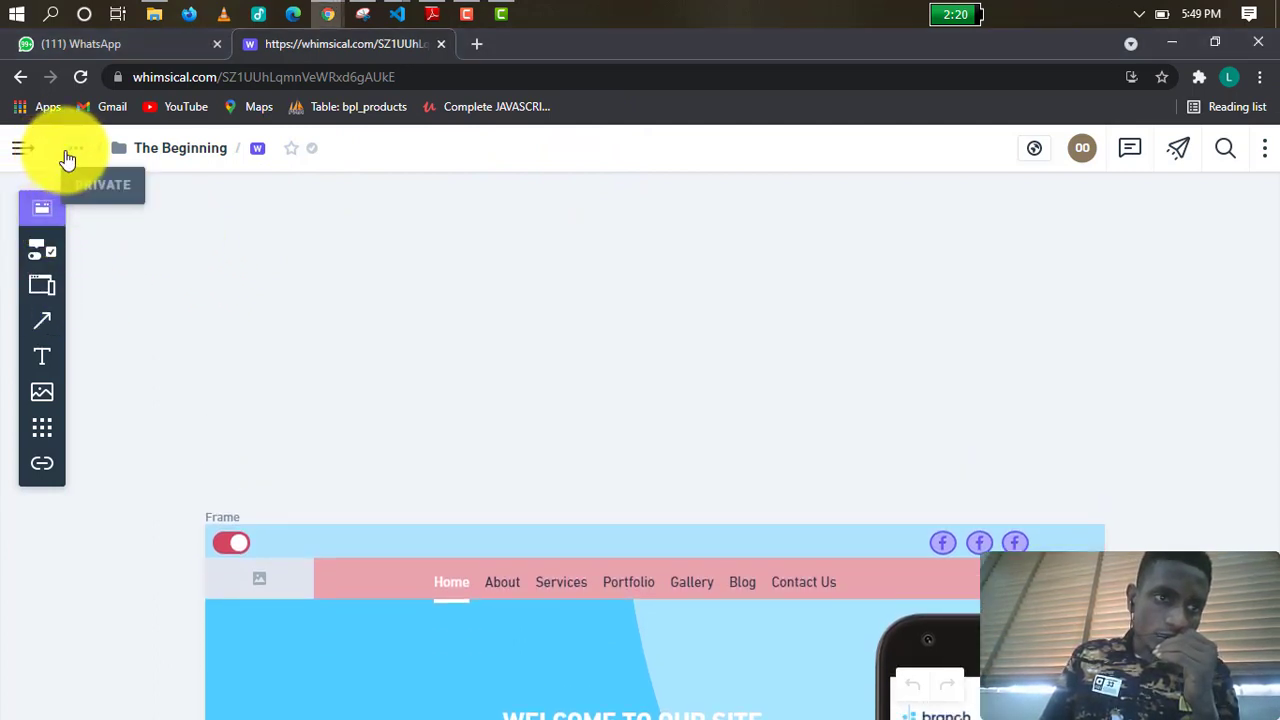
click(22, 150)
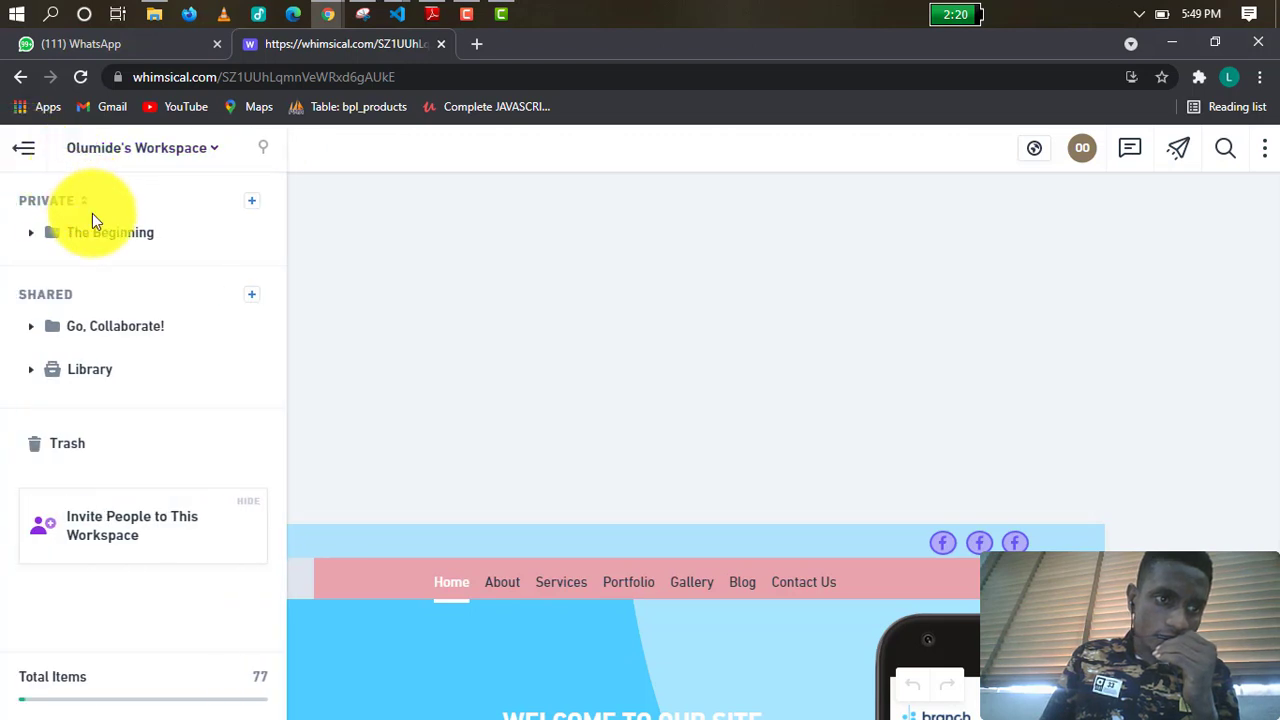
click(251, 205)
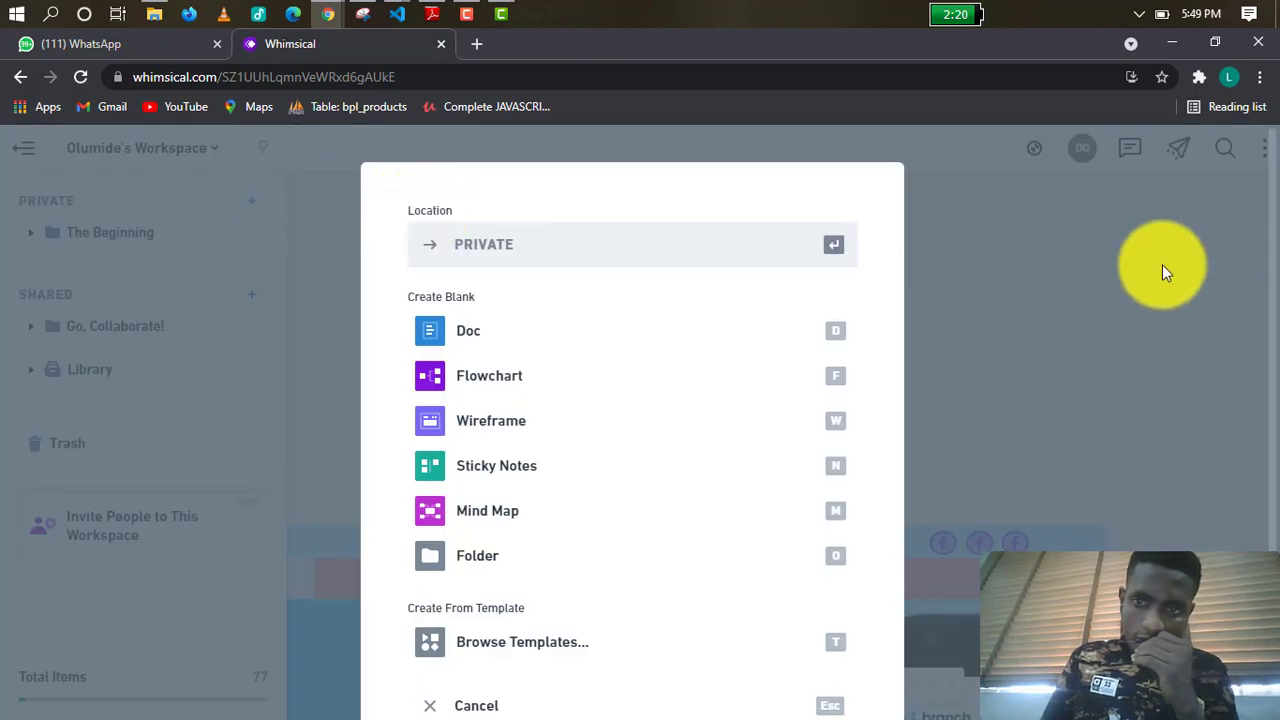
click(1117, 280)
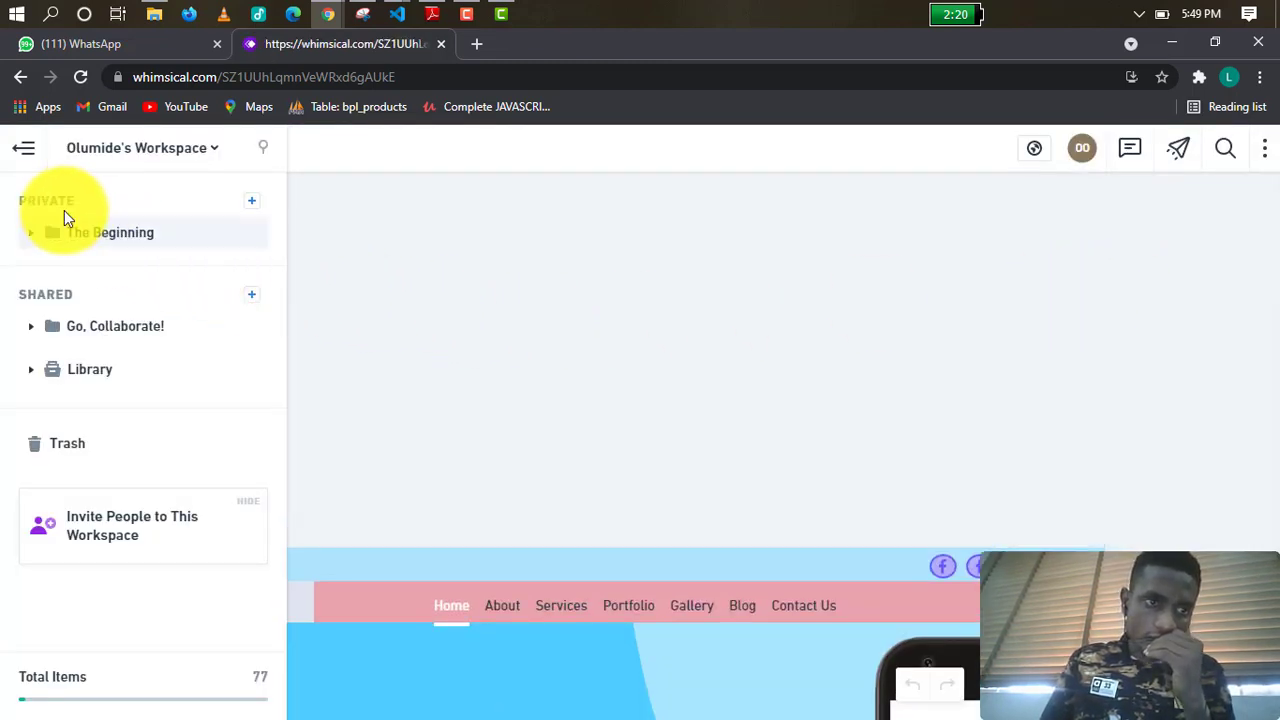
click(23, 150)
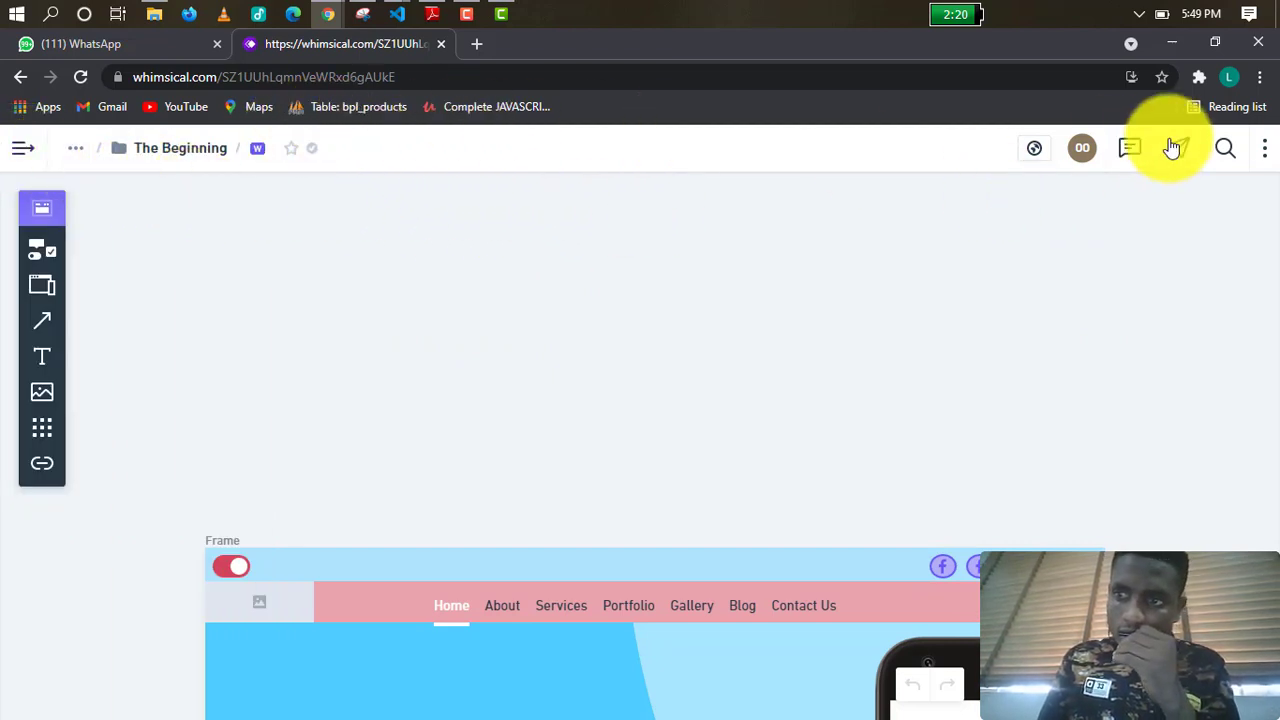
scroll(776, 263, down, 1)
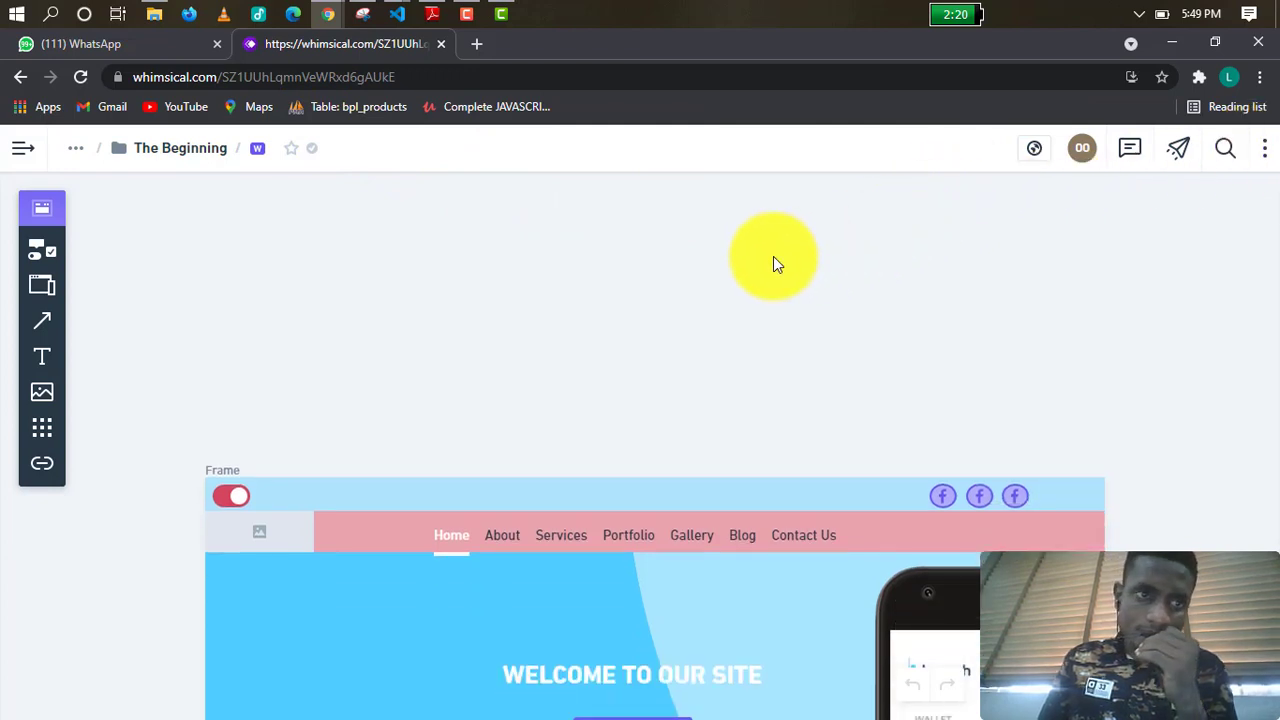
scroll(709, 297, up, 2)
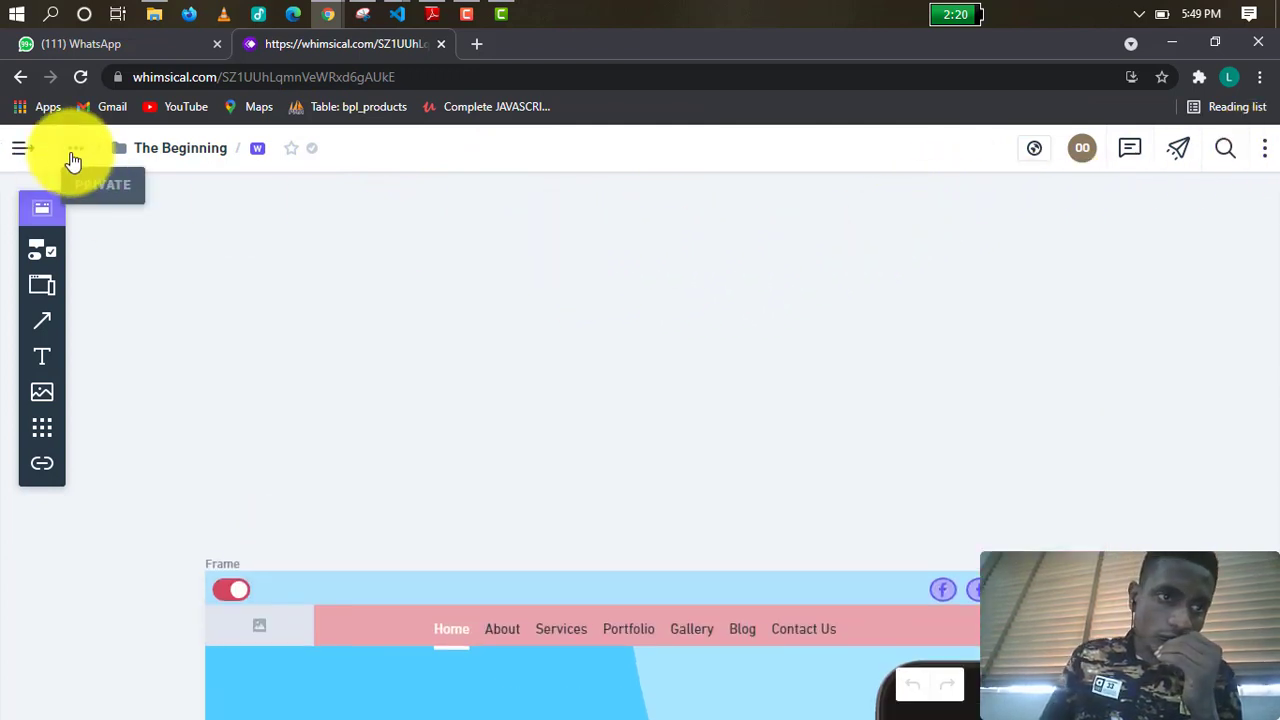
Create a new wireframe in The Beginning folder and name it "simple website".
click(113, 160)
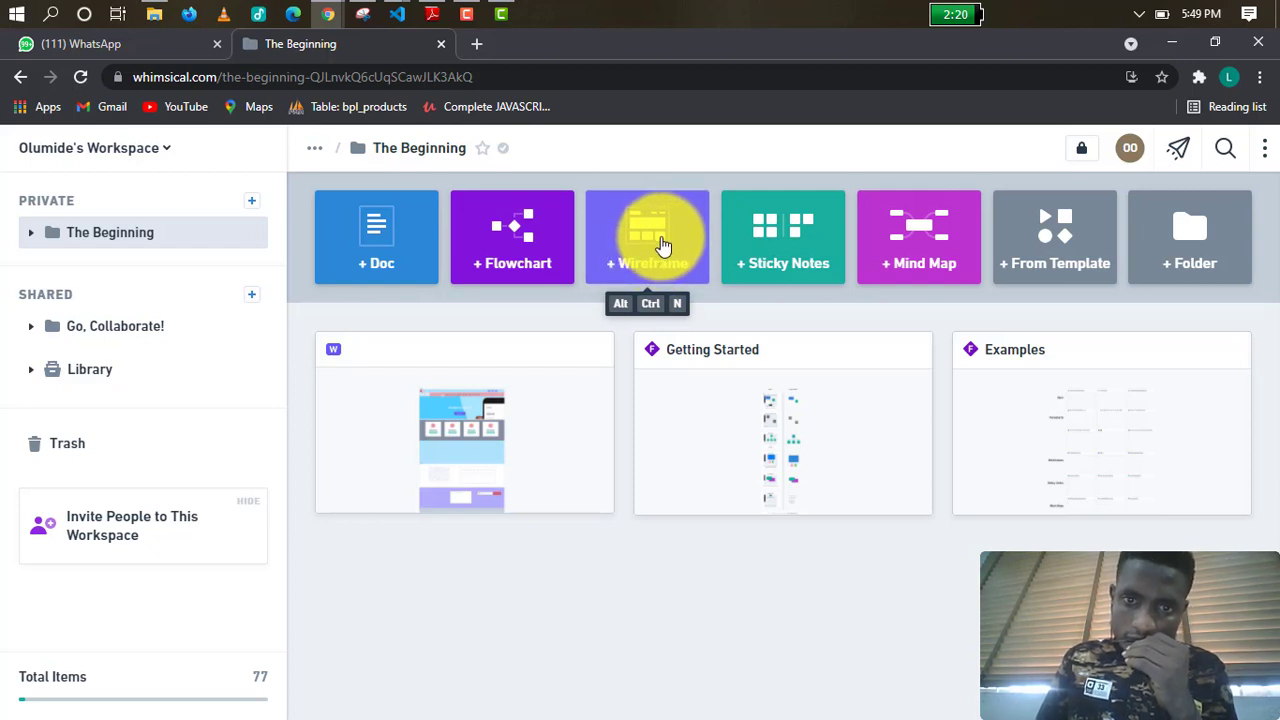
click(662, 245)
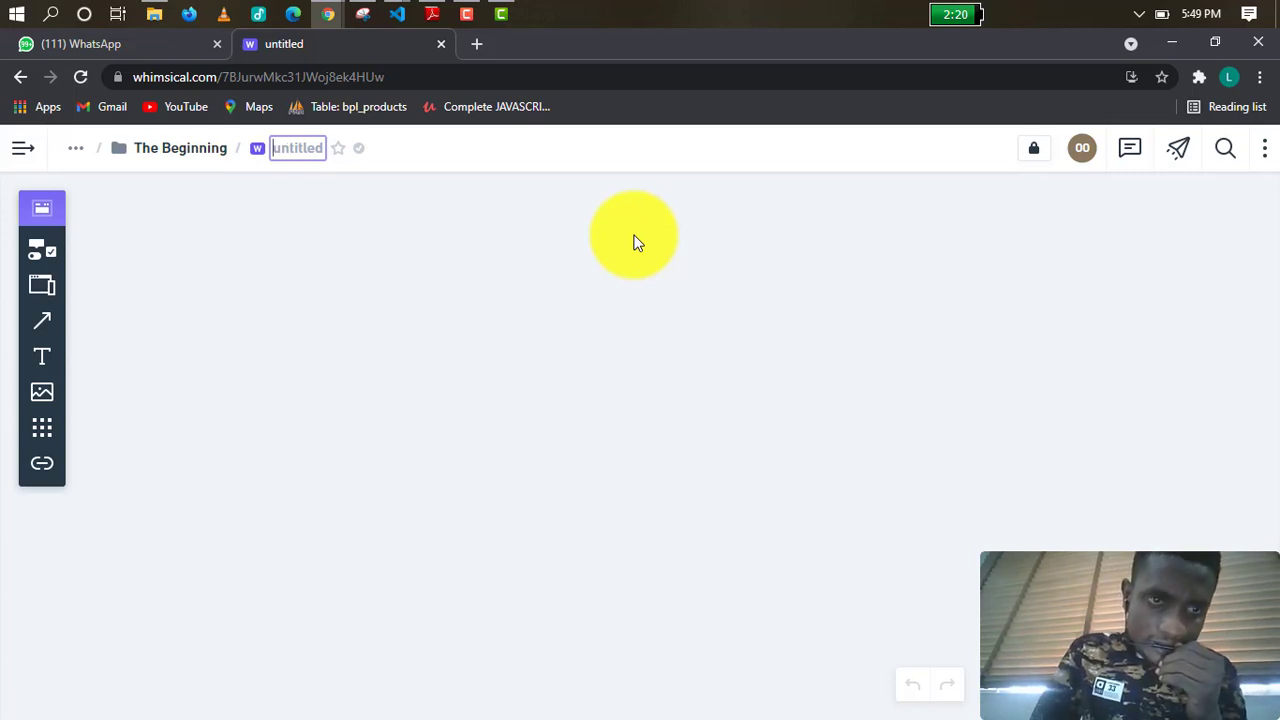
text(sim)
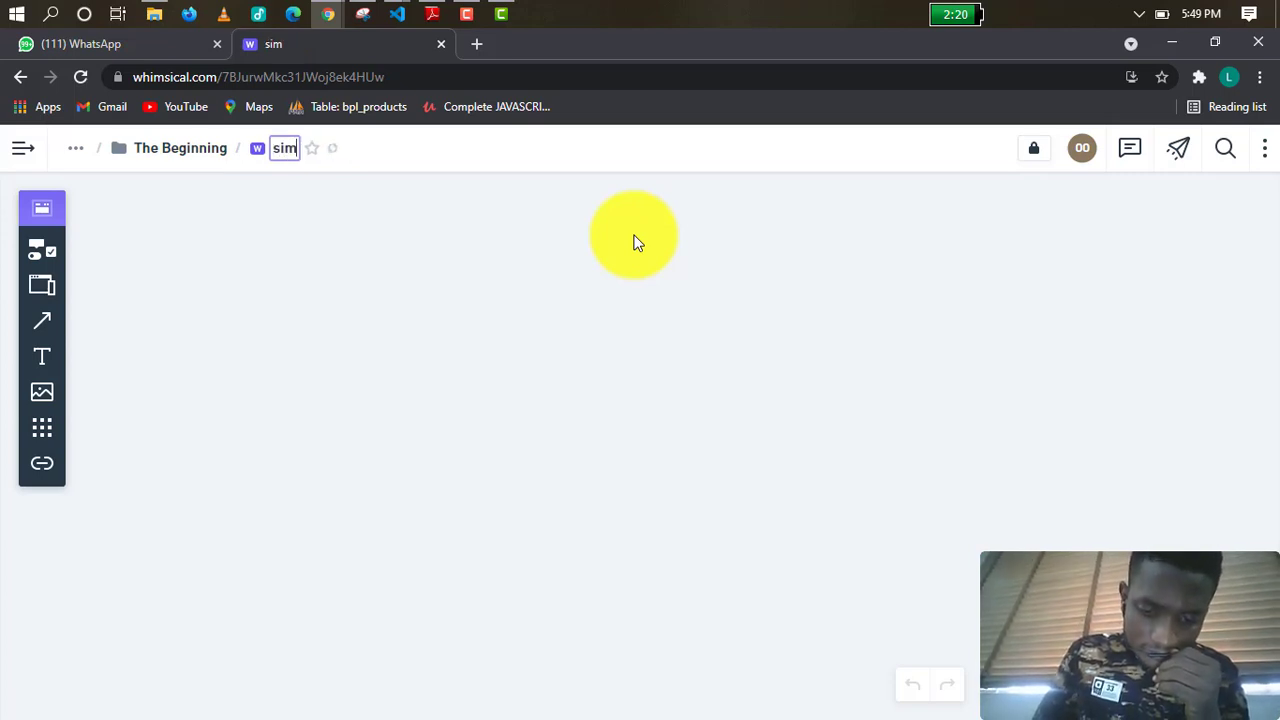
text(ple w)
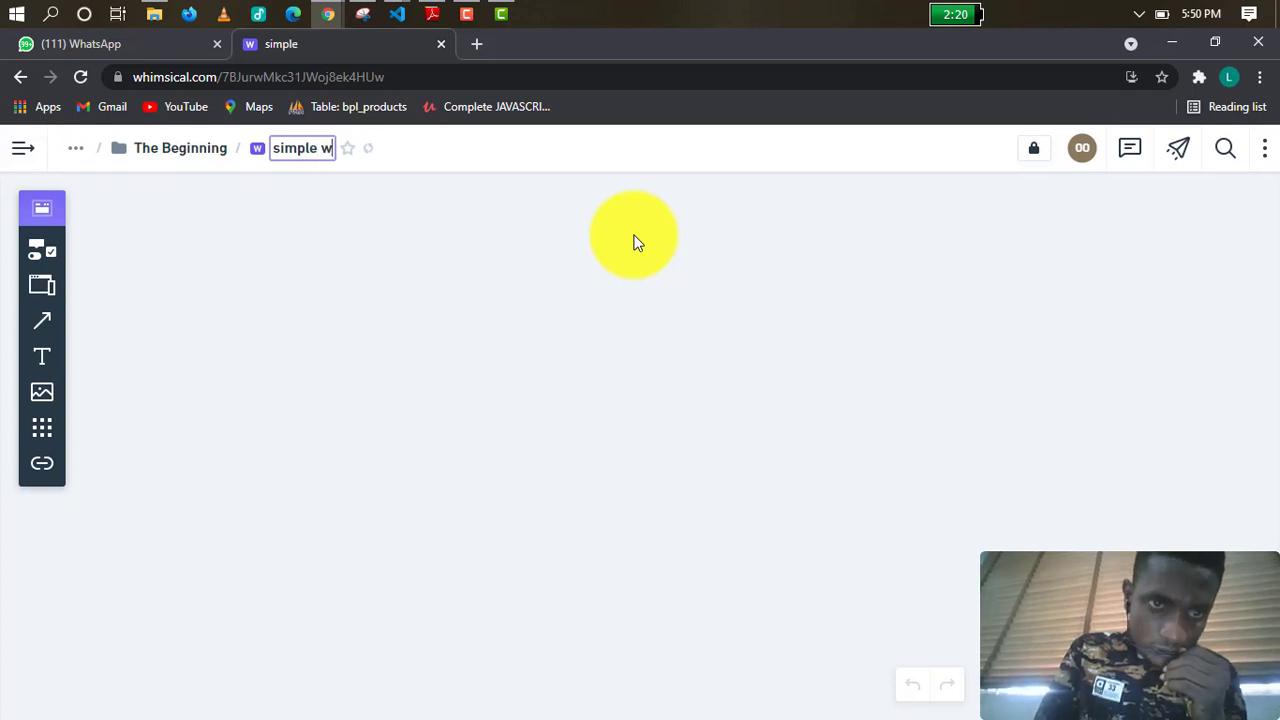
text(eb)
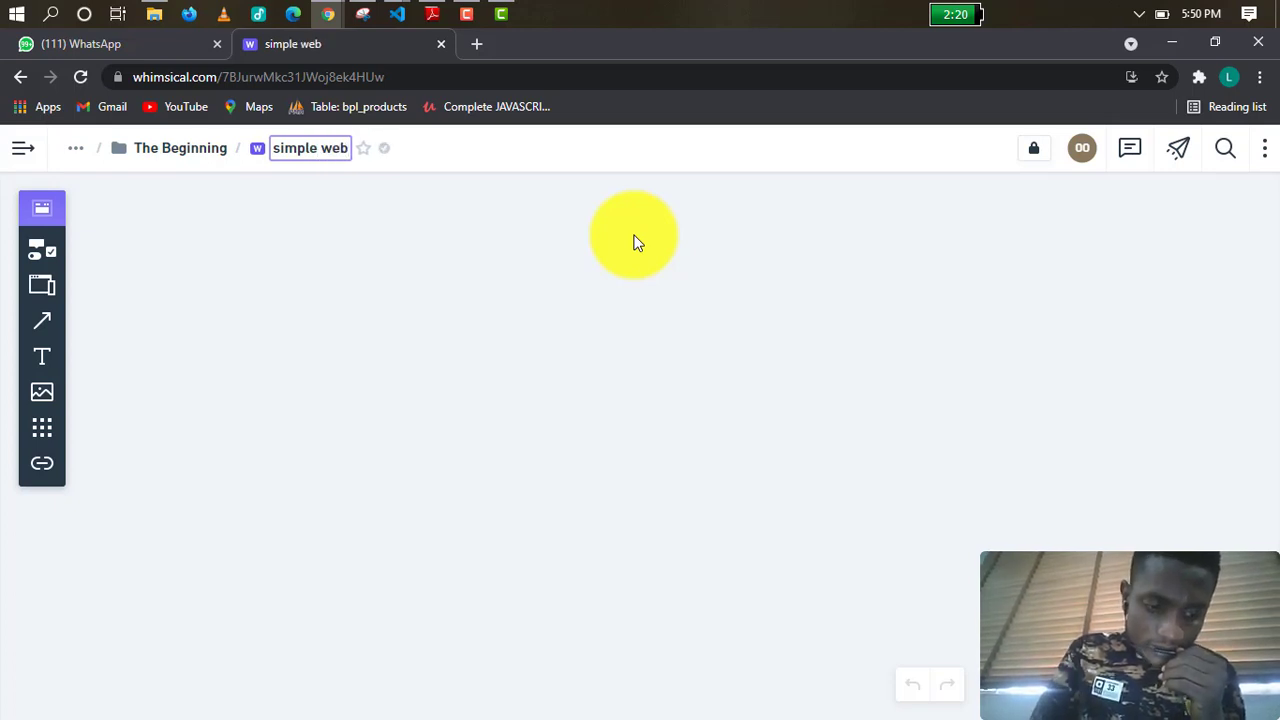
text(s)
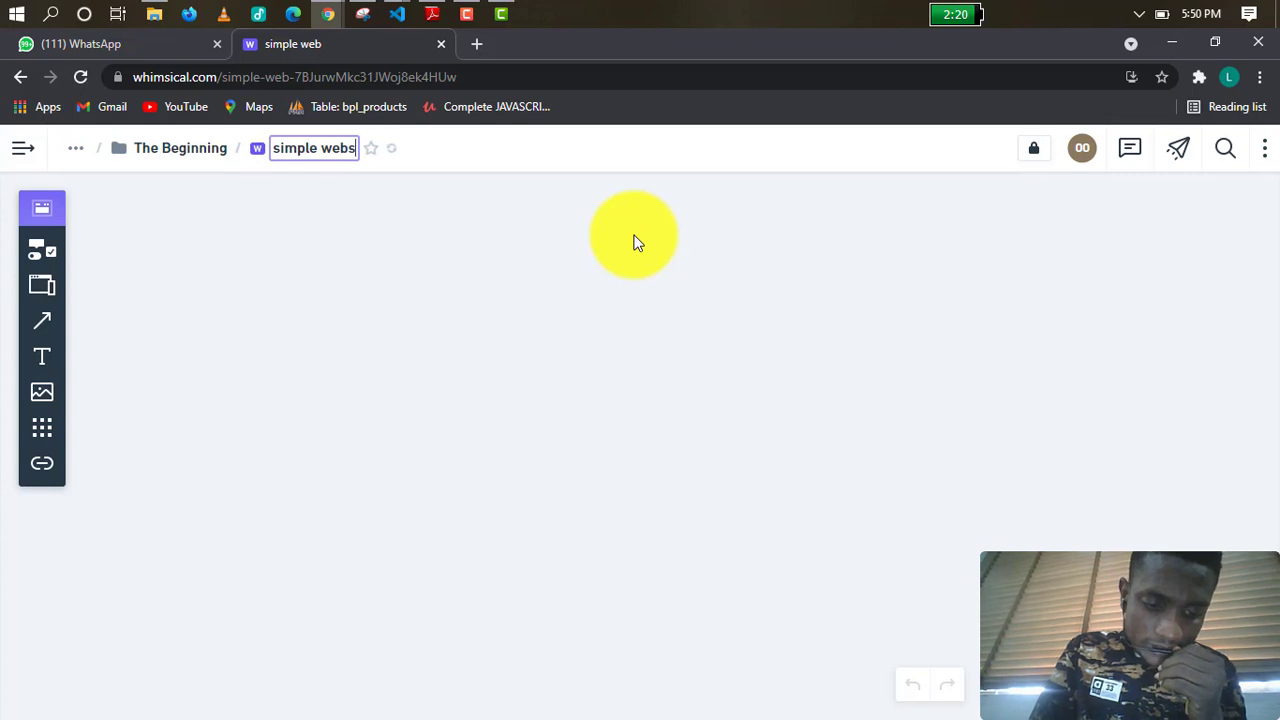
text(ite)
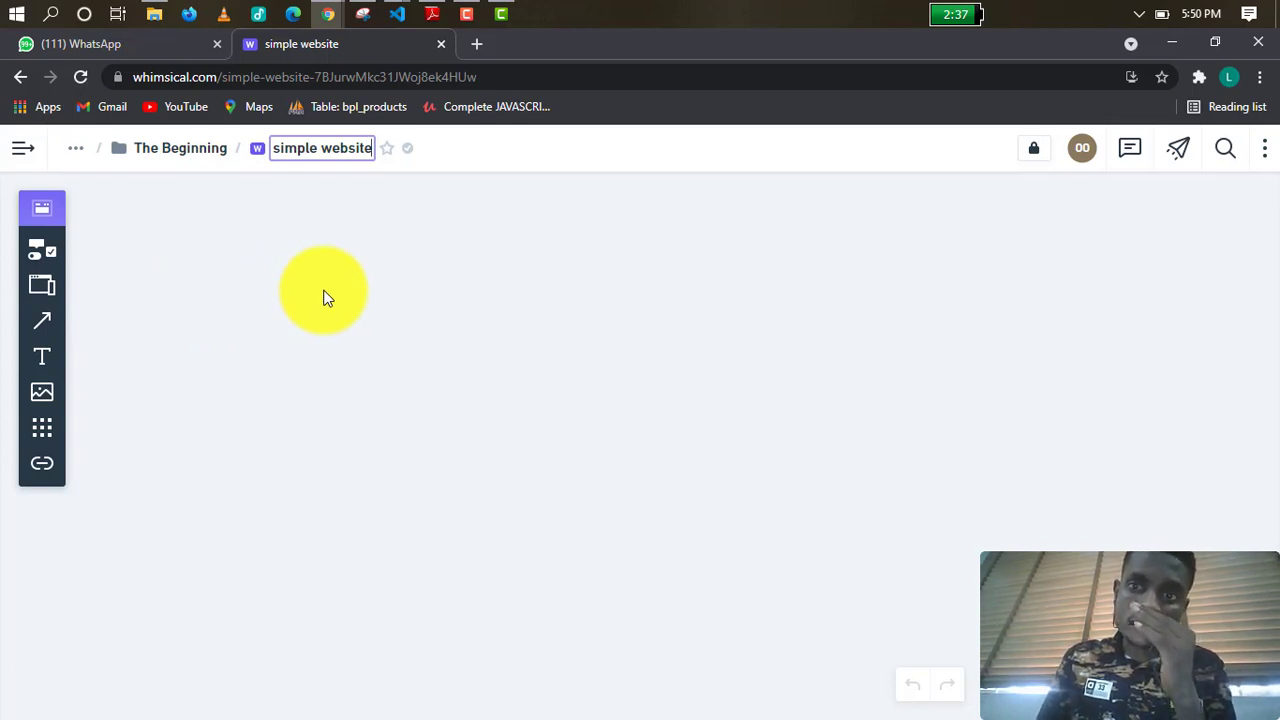
click(385, 290)
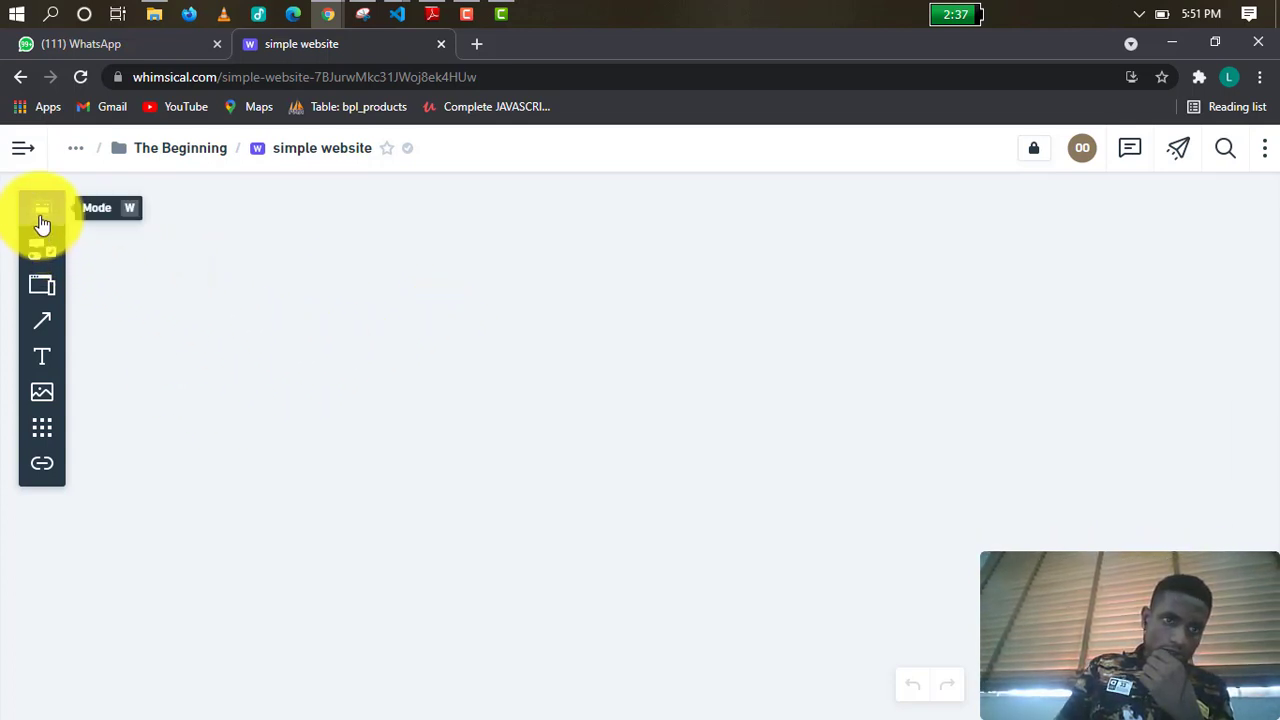
click(42, 214)
click(42, 210)
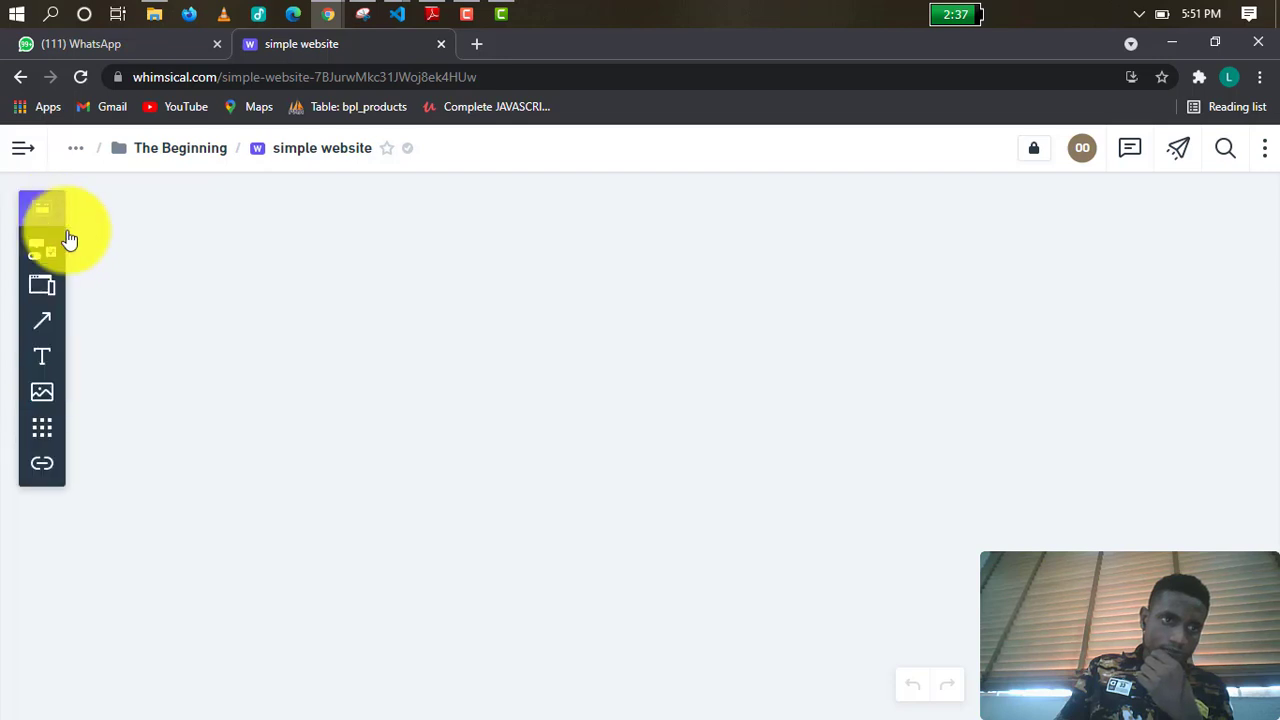
click(42, 298)
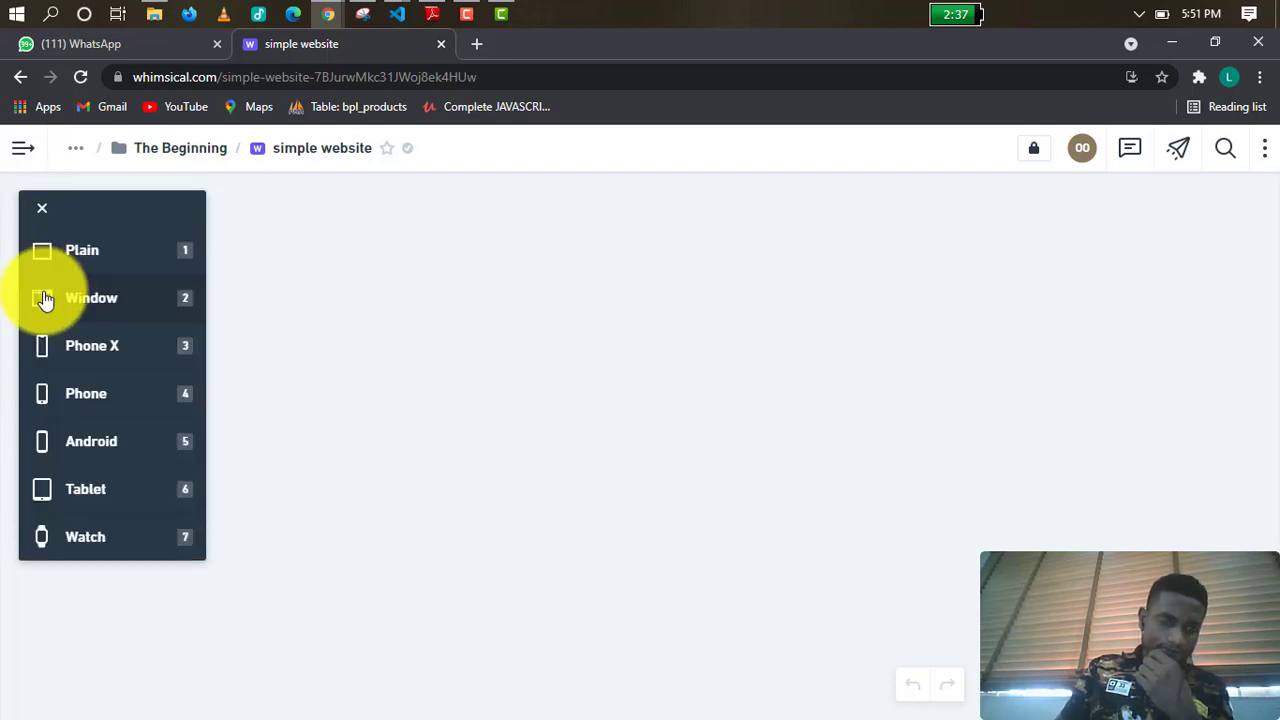
click(310, 298)
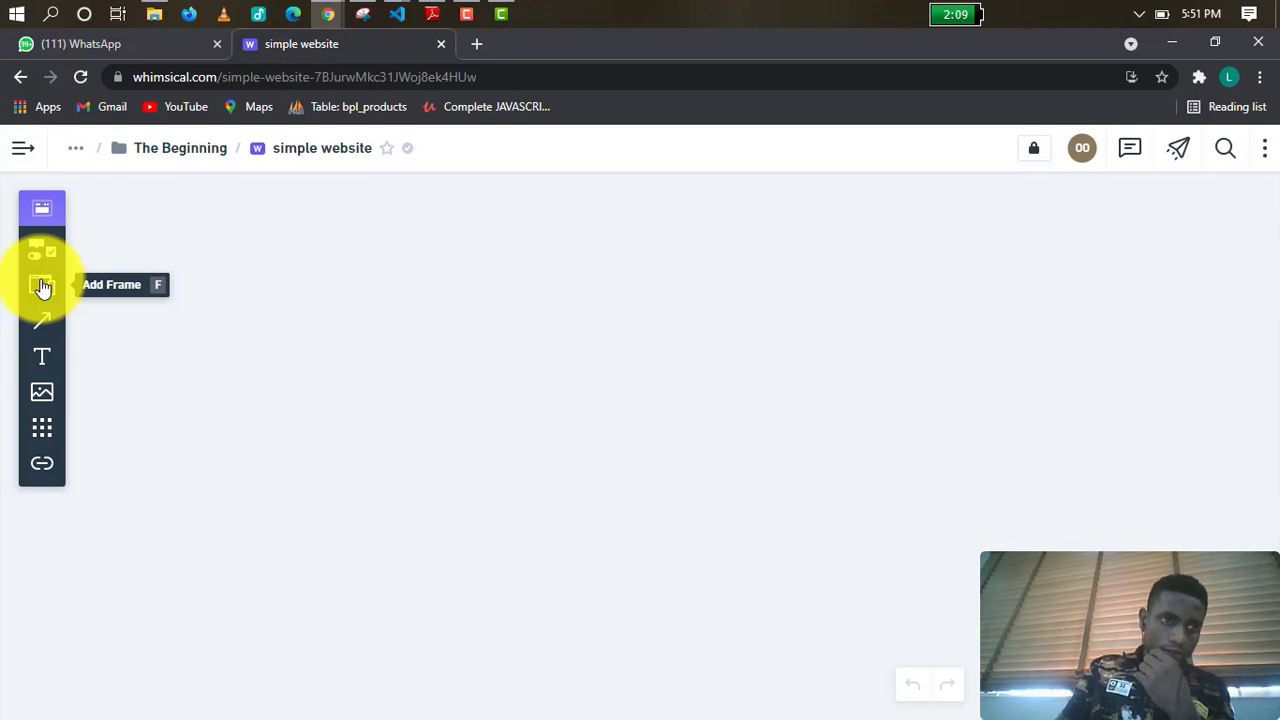
Add a Plain frame to the empty wireframe canvas.
click(42, 288)
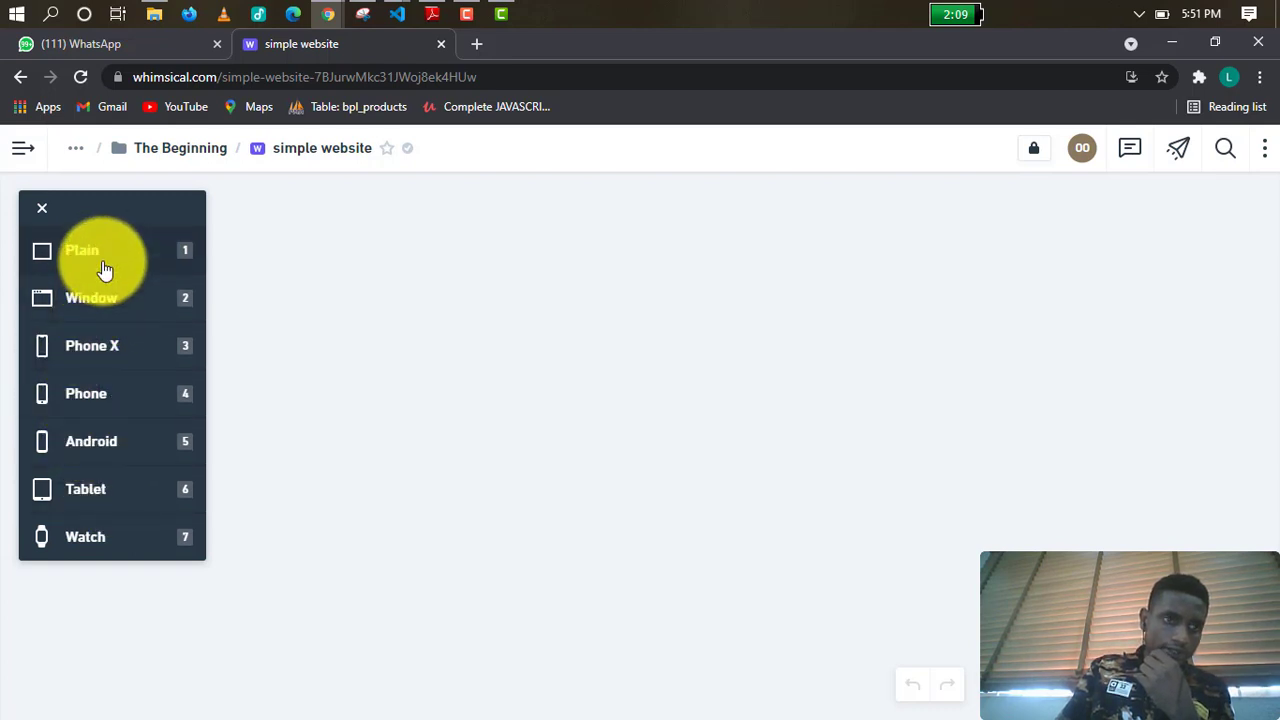
click(102, 264)
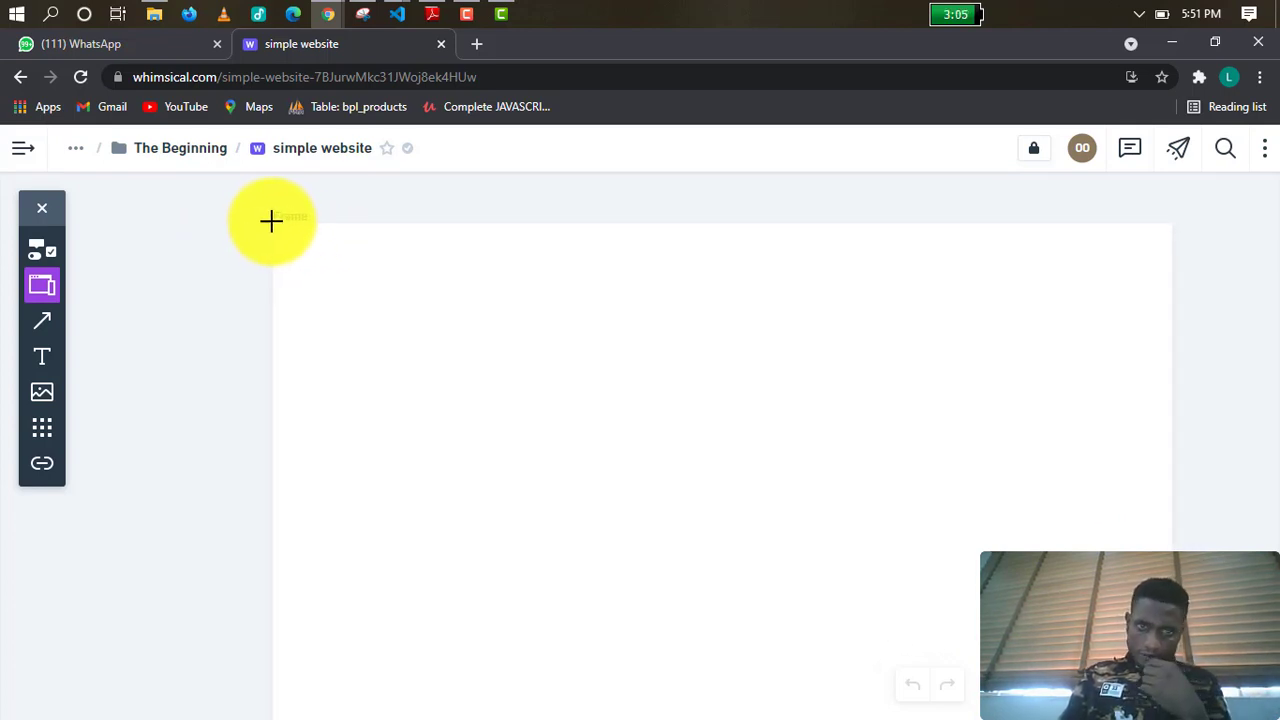
click(267, 220)
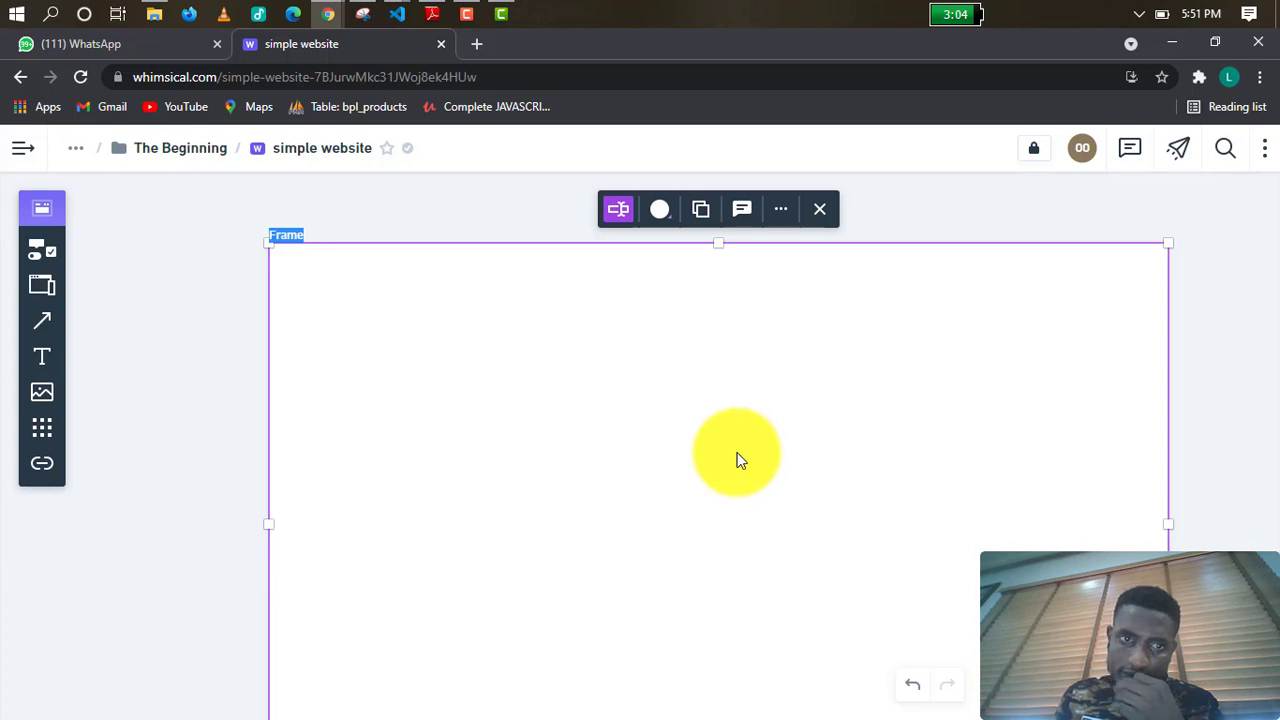
Enlarge the plain frame by extending its lower-right corner outward and downward, and deselect it.
scroll(432, 376, down, 3)
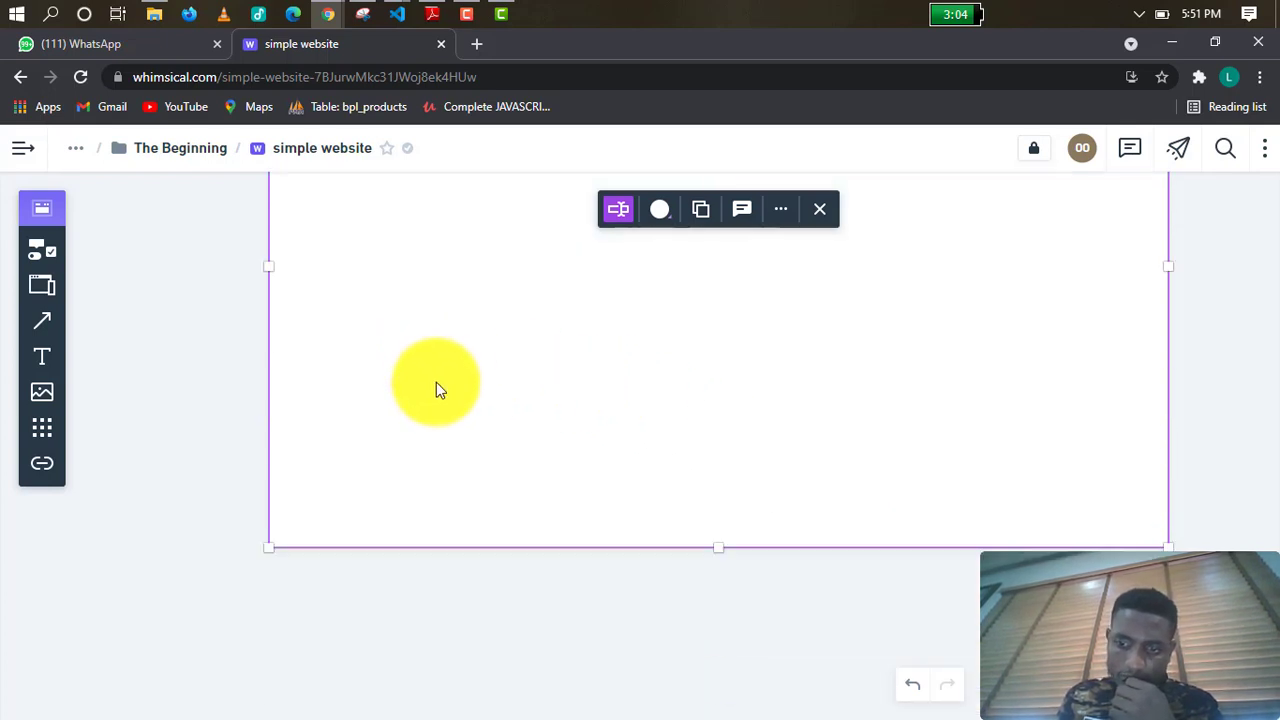
scroll(436, 382, up, 2)
scroll(736, 454, down, 2)
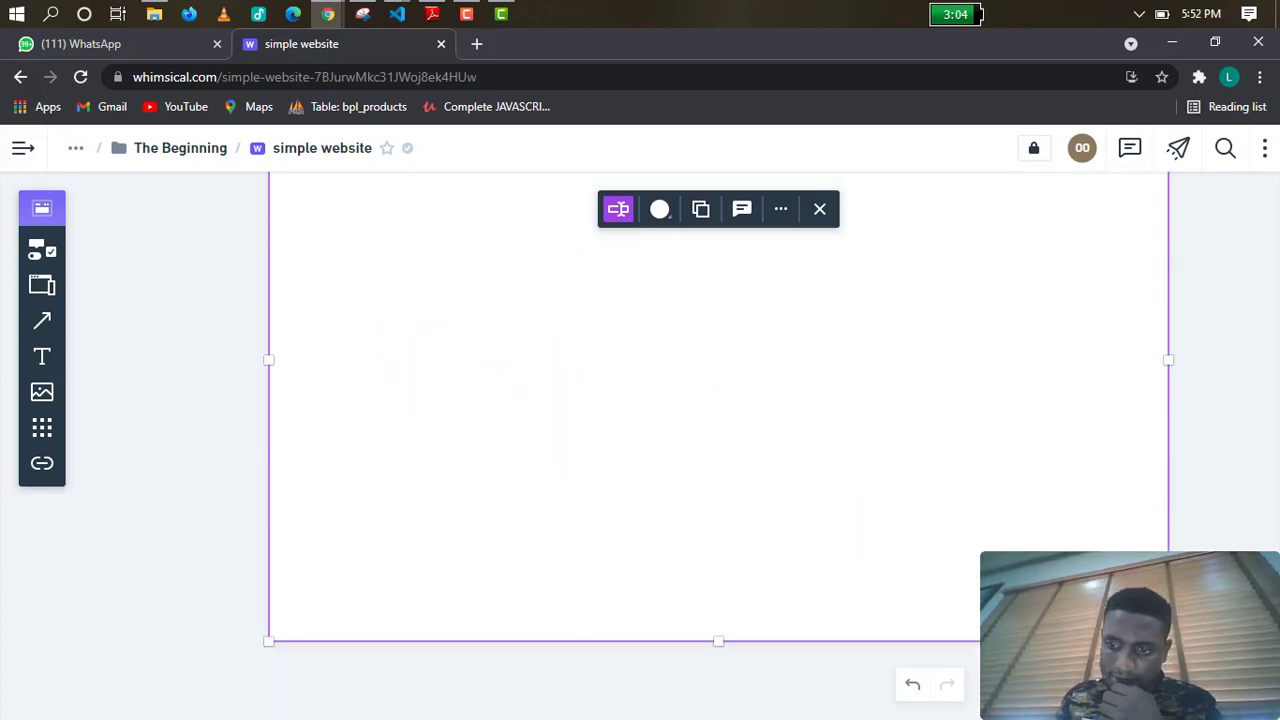
drag(1168, 568, 1224, 657)
scroll(934, 449, up, 1)
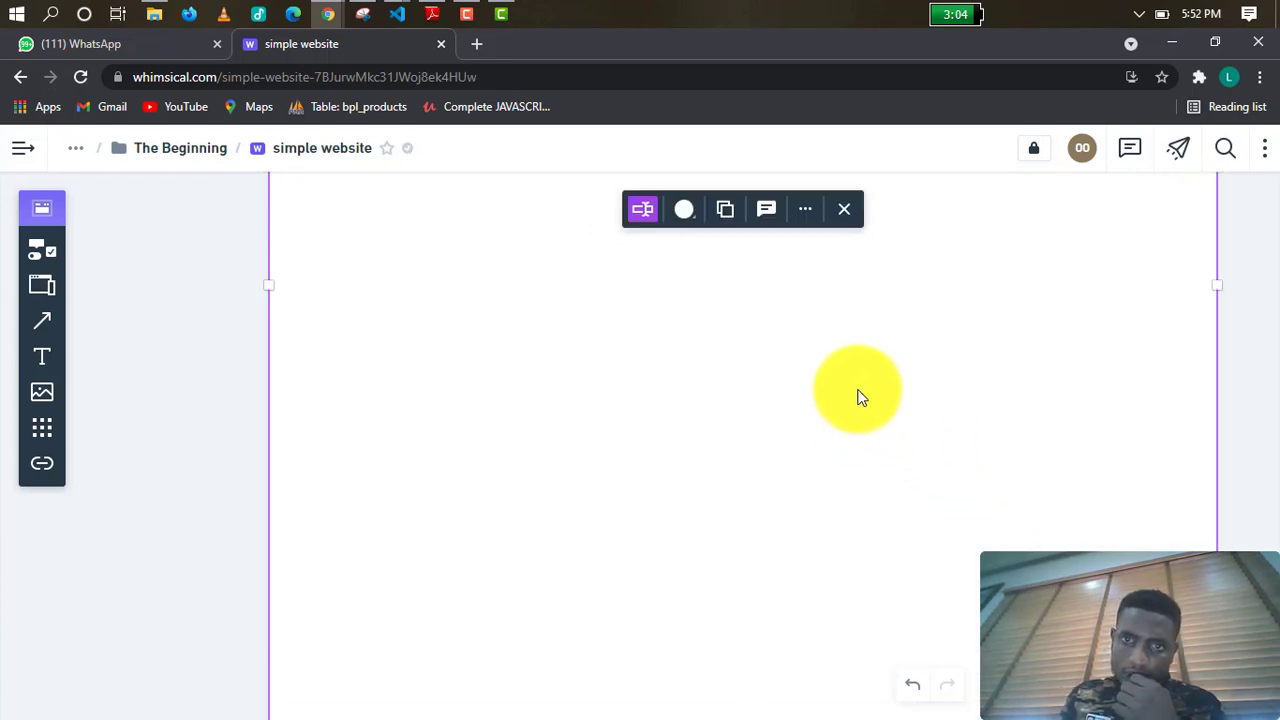
click(843, 210)
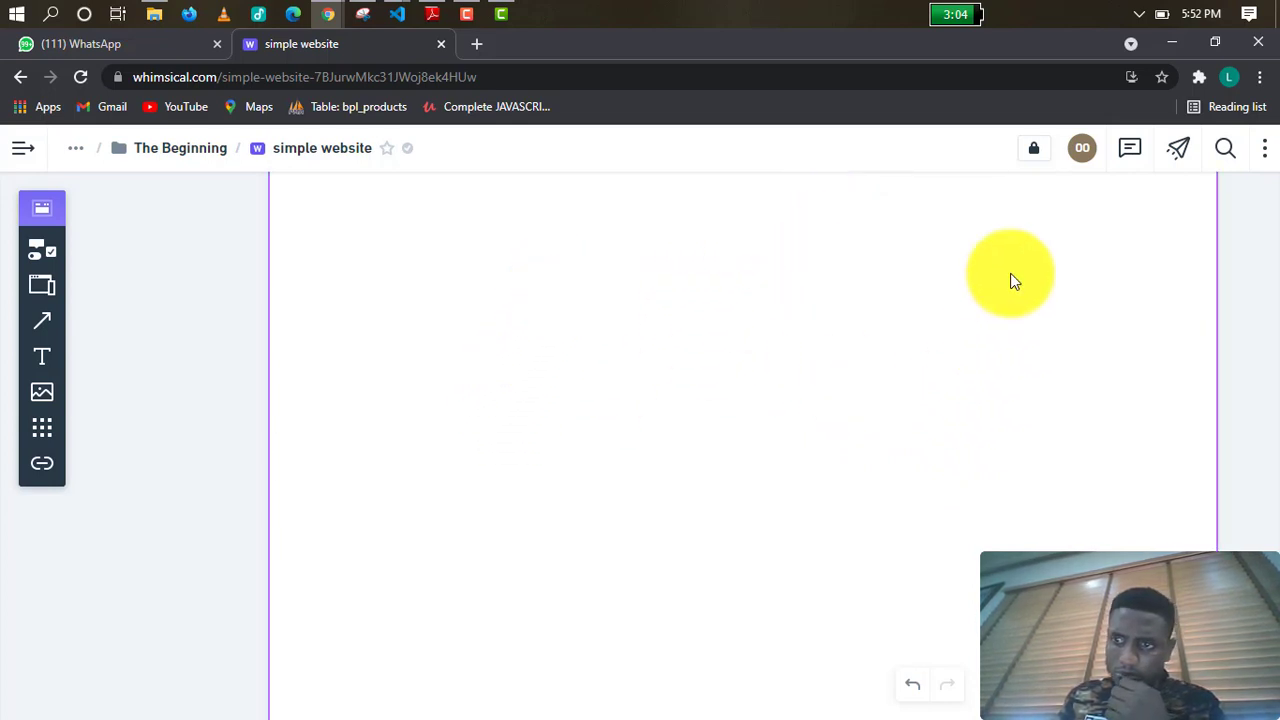
scroll(1229, 246, up, 2)
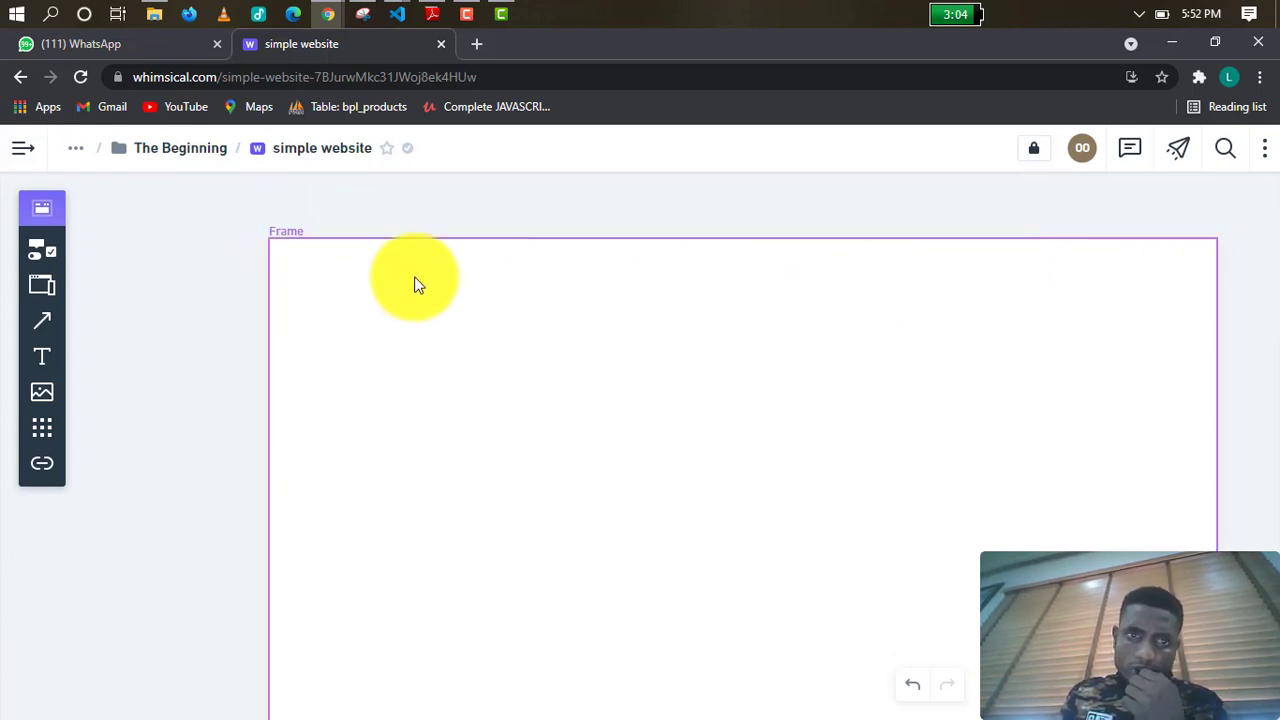
click(47, 259)
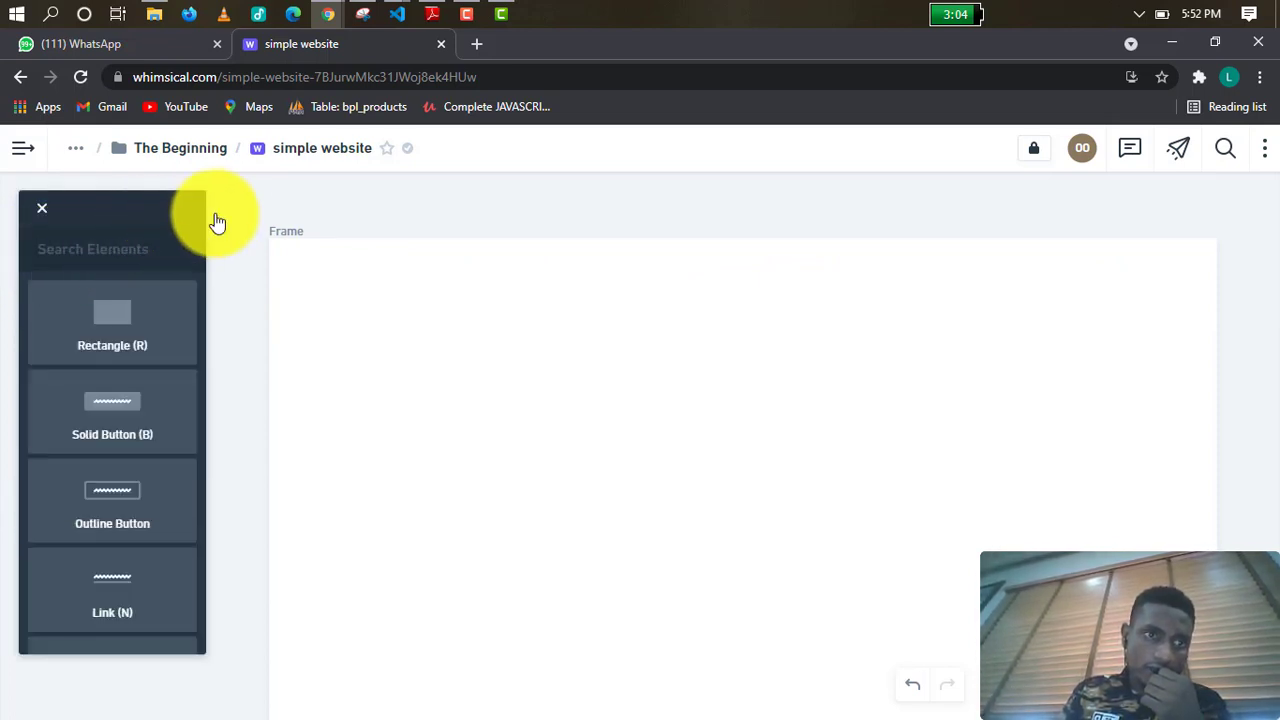
click(42, 208)
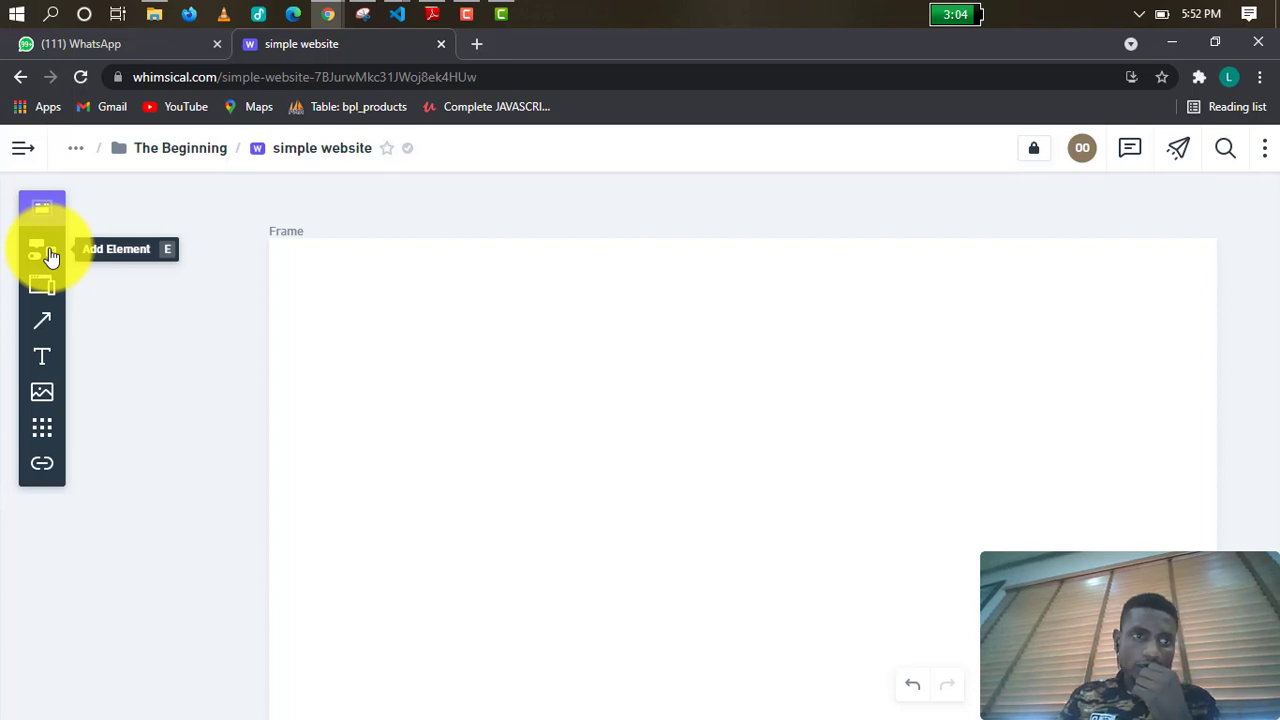
Add a rectangle across the top of the frame, widen it to 1012 to span the frame, and shorten it into a header bar.
click(50, 258)
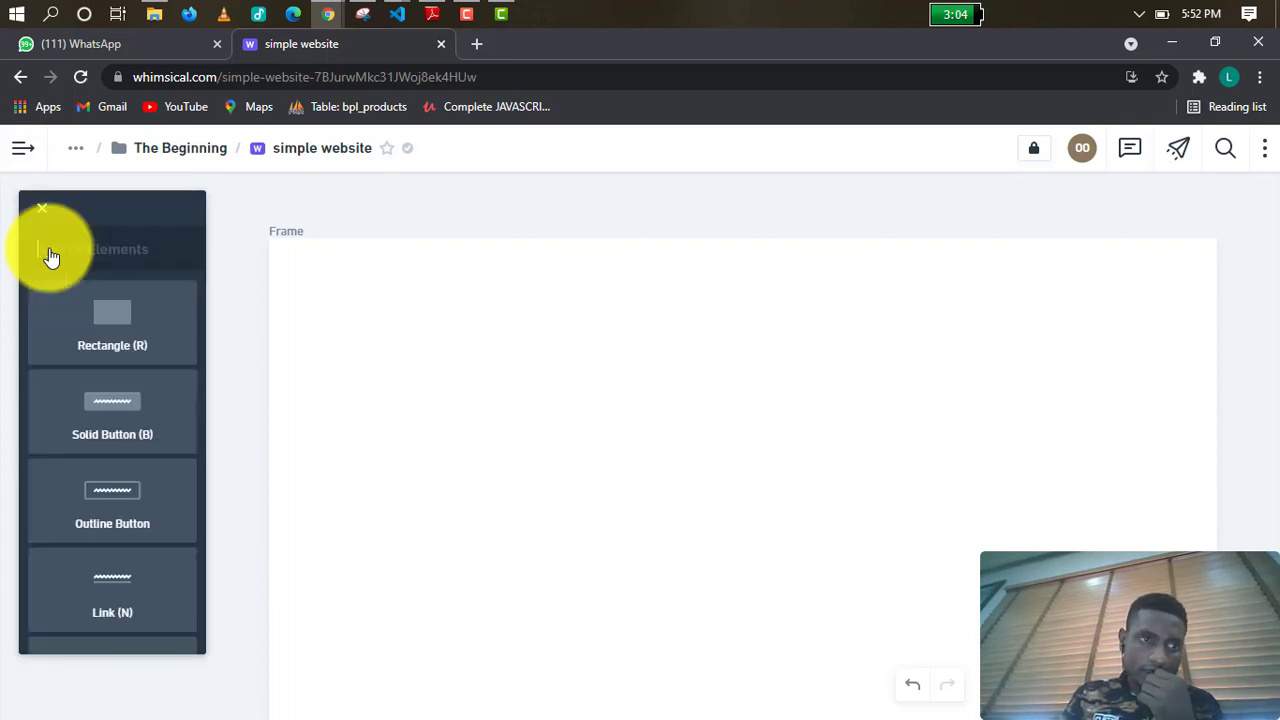
click(101, 331)
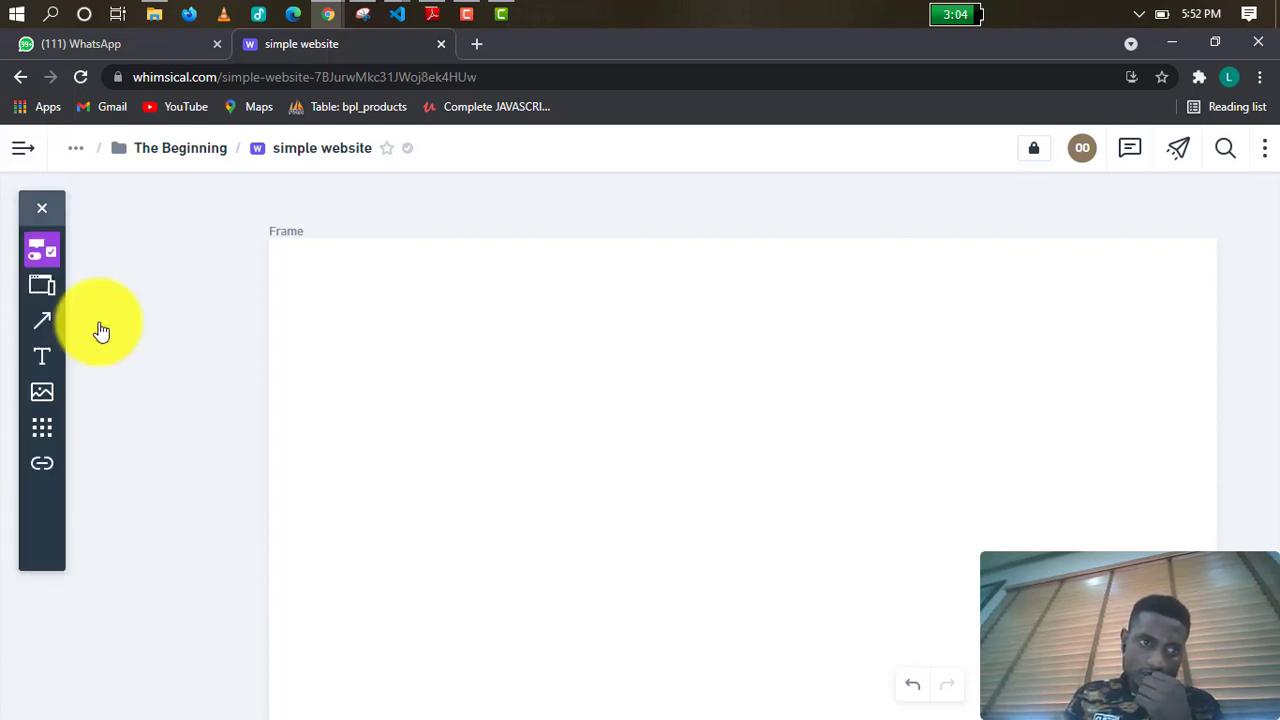
click(271, 236)
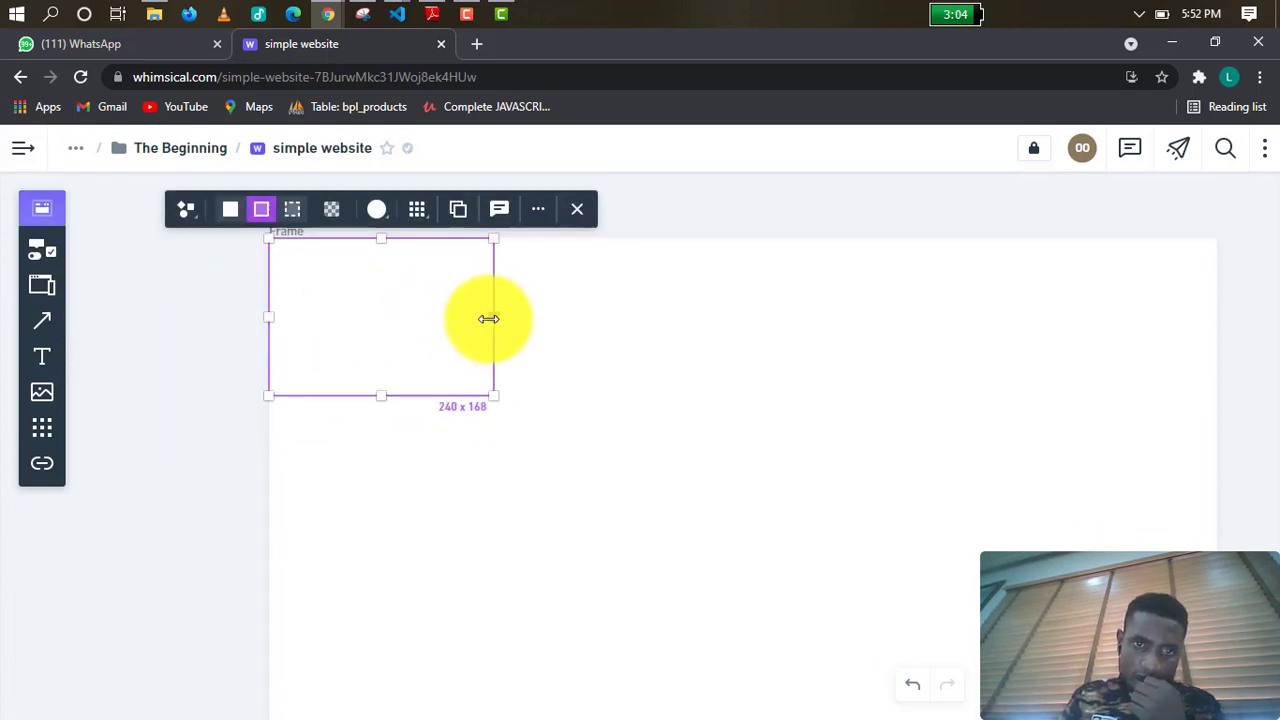
drag(491, 317, 1215, 300)
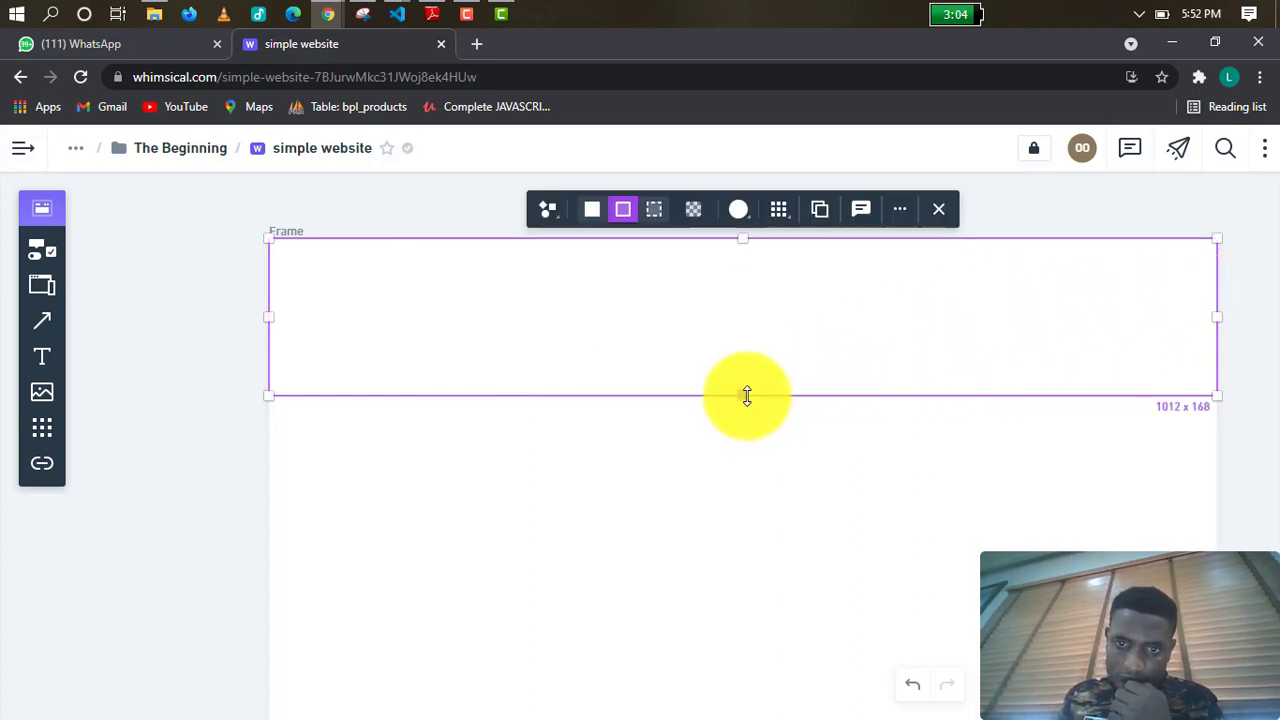
drag(747, 396, 743, 297)
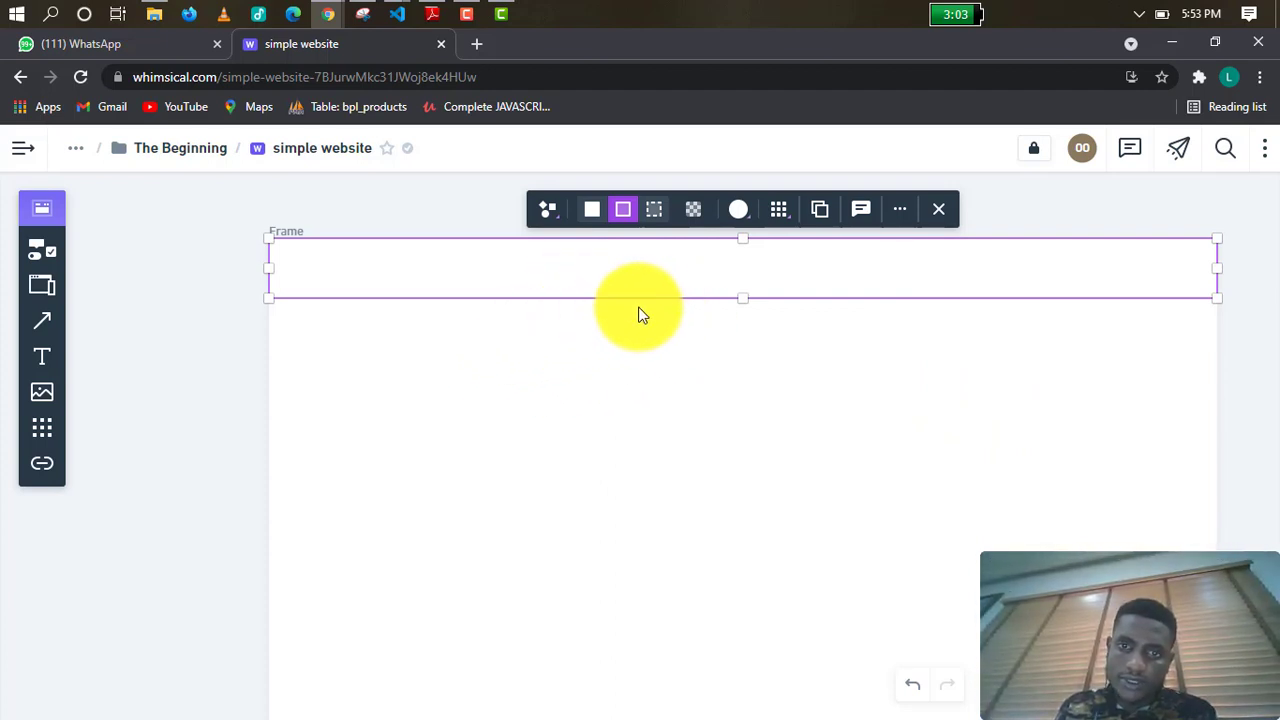
click(636, 358)
click(754, 274)
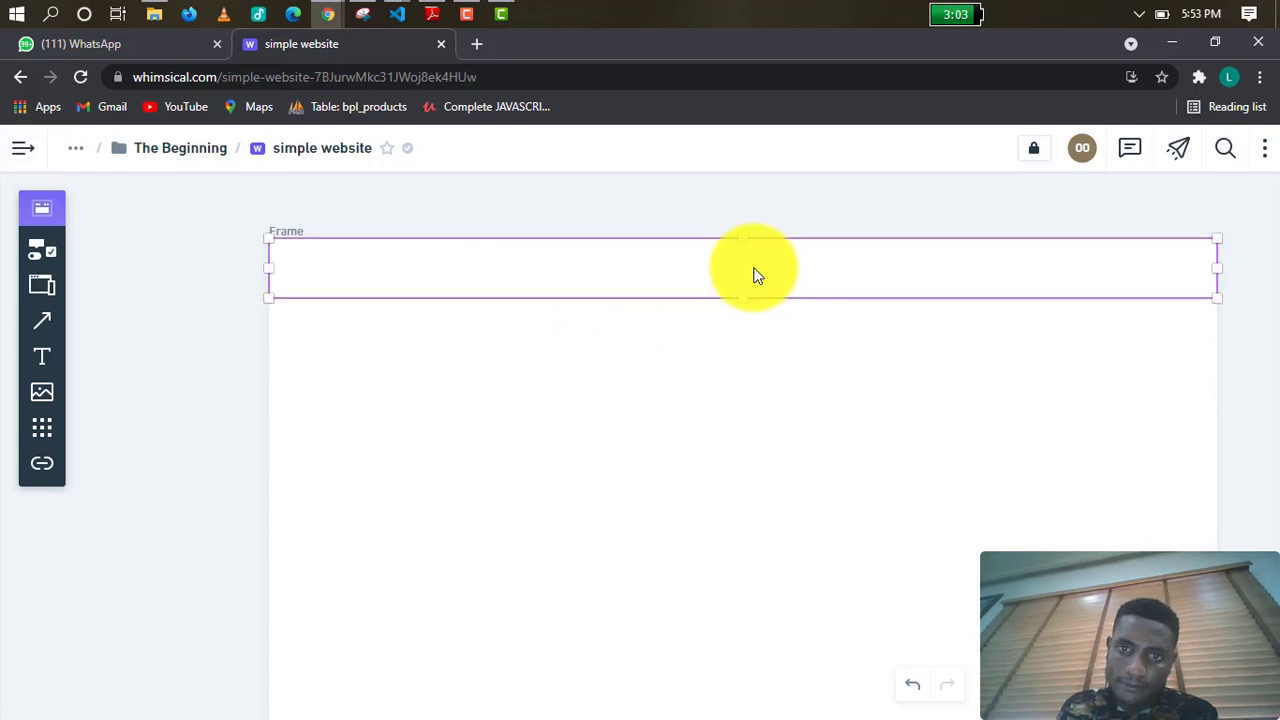
click(706, 409)
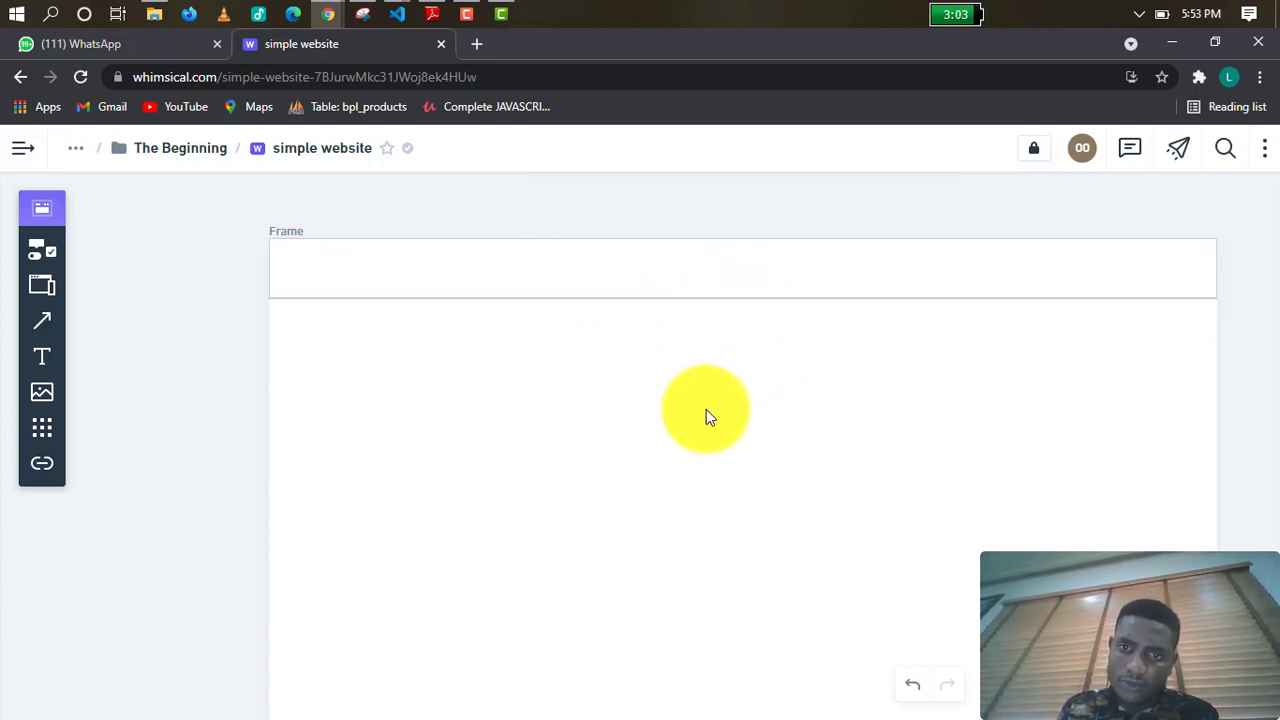
Color the header rectangle Indigo.
click(622, 278)
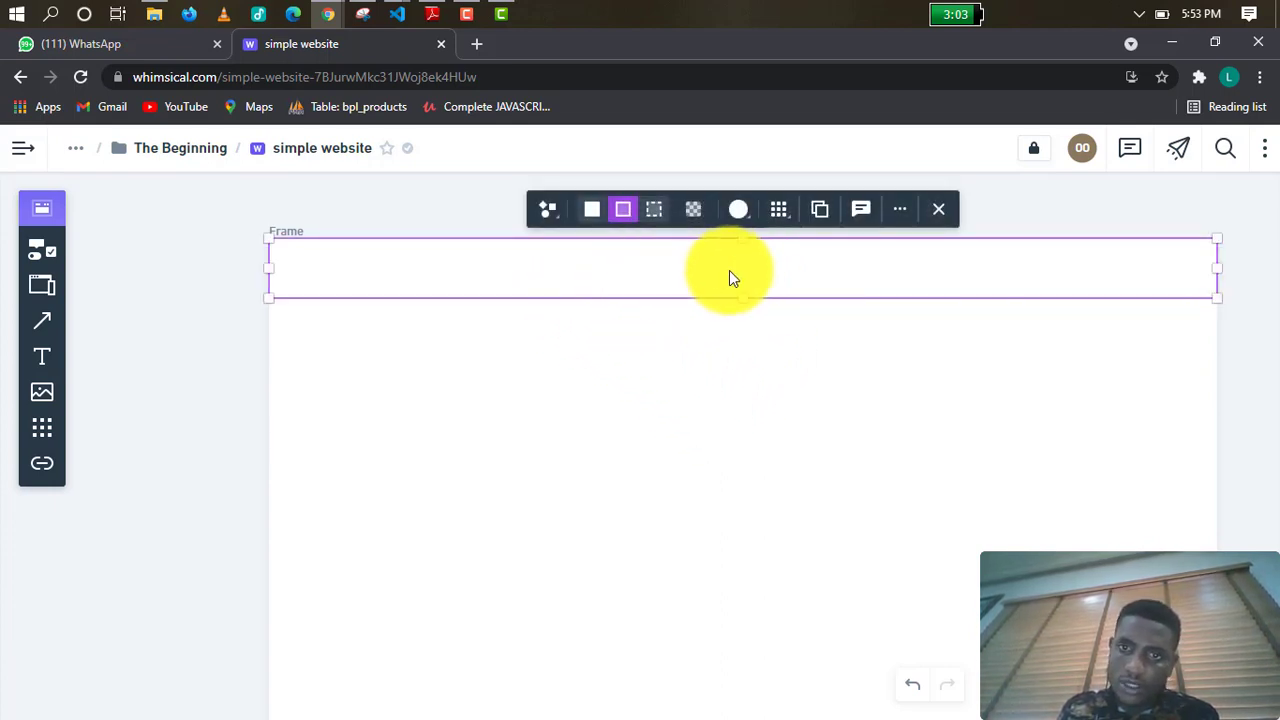
click(745, 224)
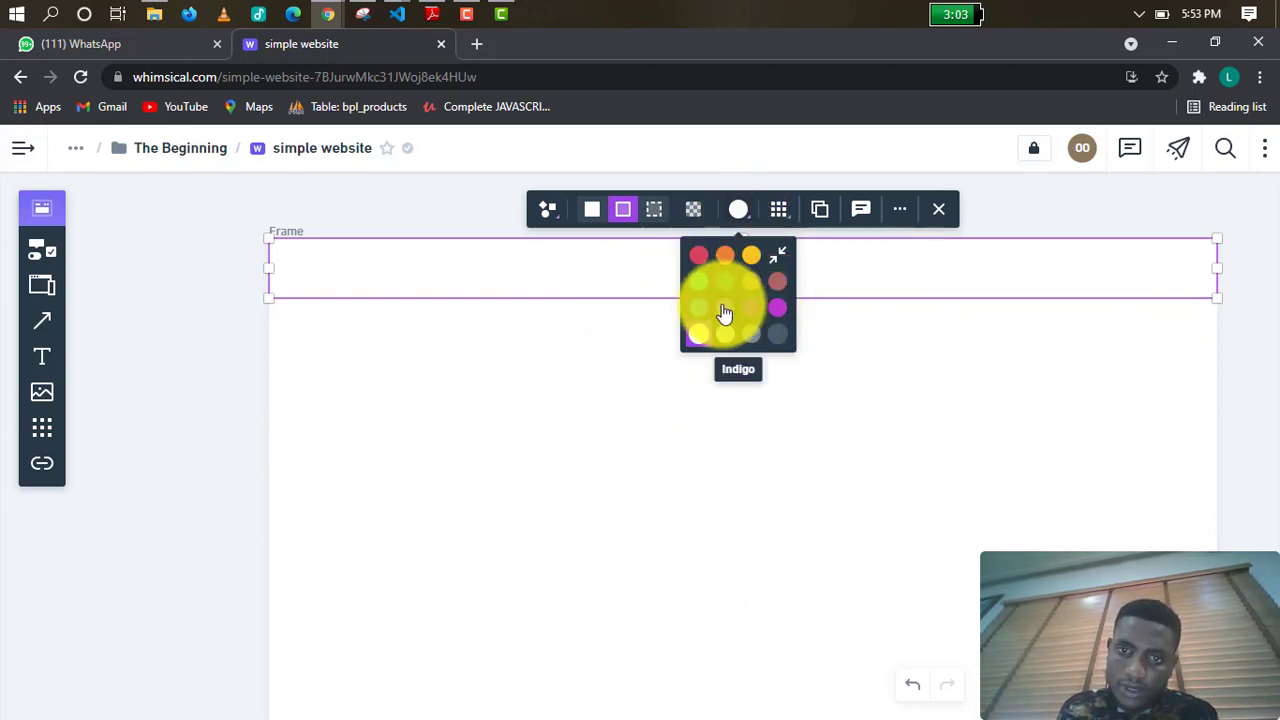
click(725, 318)
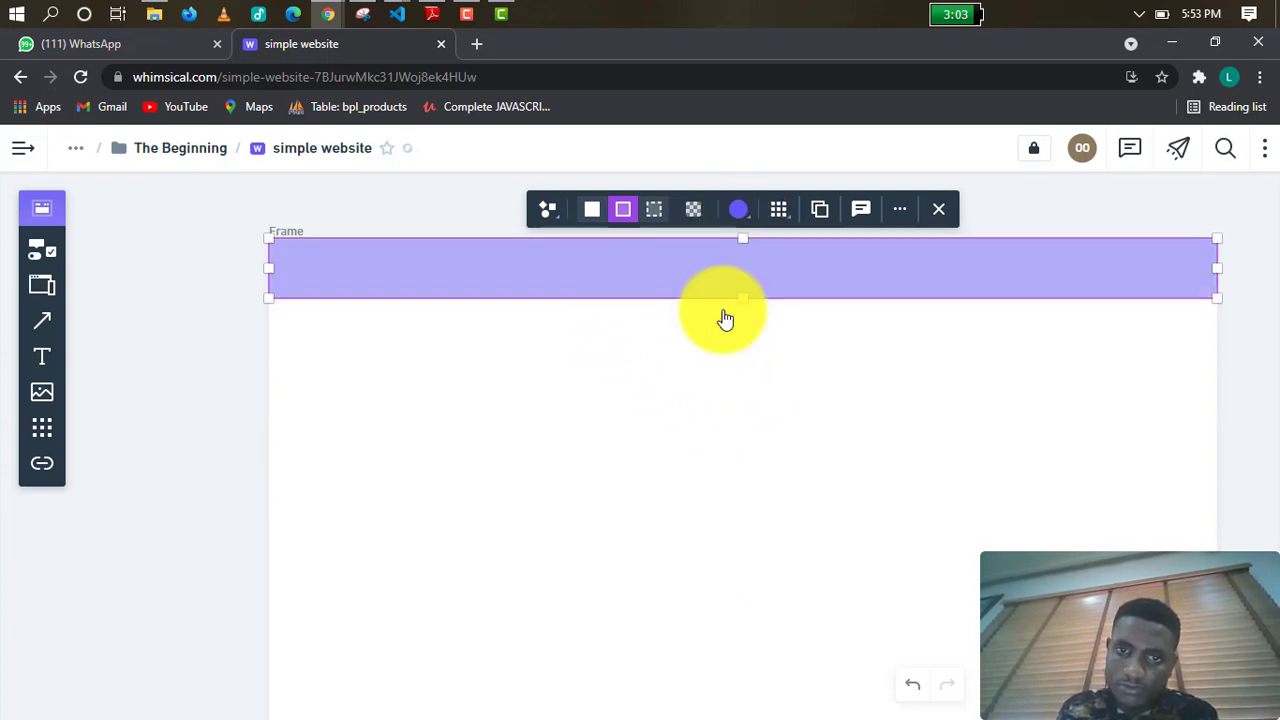
click(655, 346)
click(774, 268)
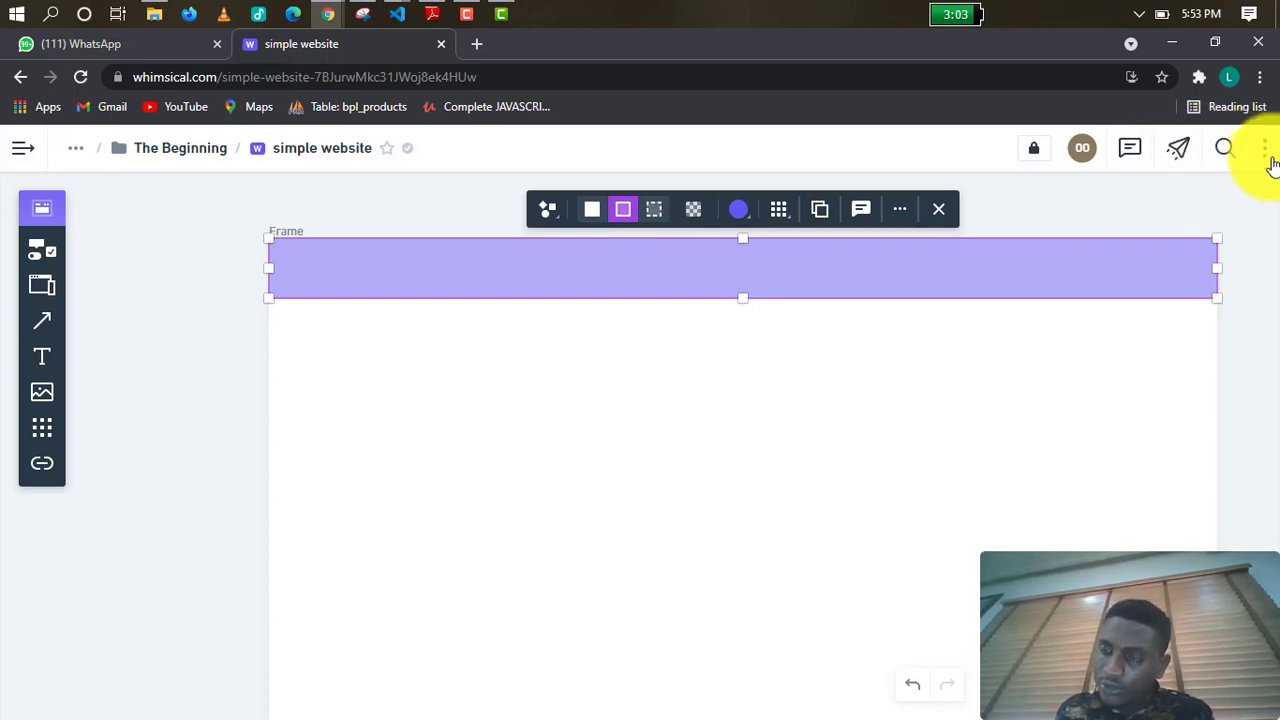
Open the wireframe's theme editor and look over the available color swatches.
click(1268, 150)
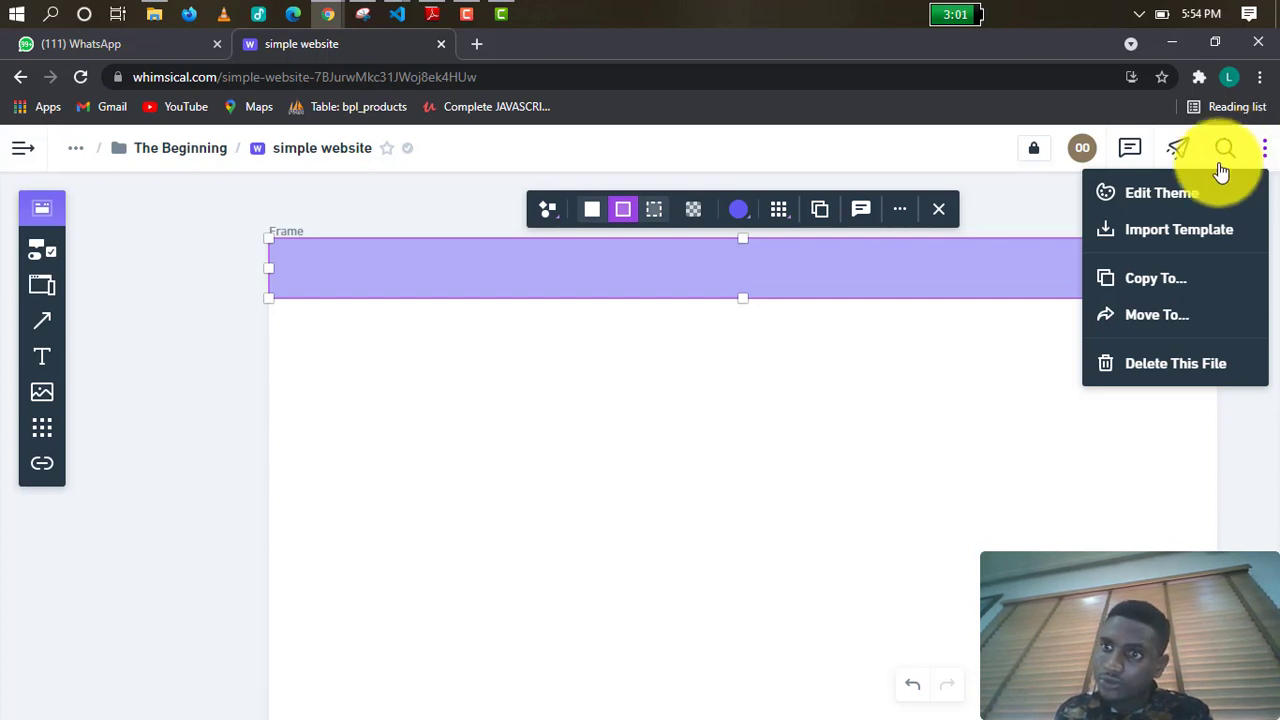
click(1258, 145)
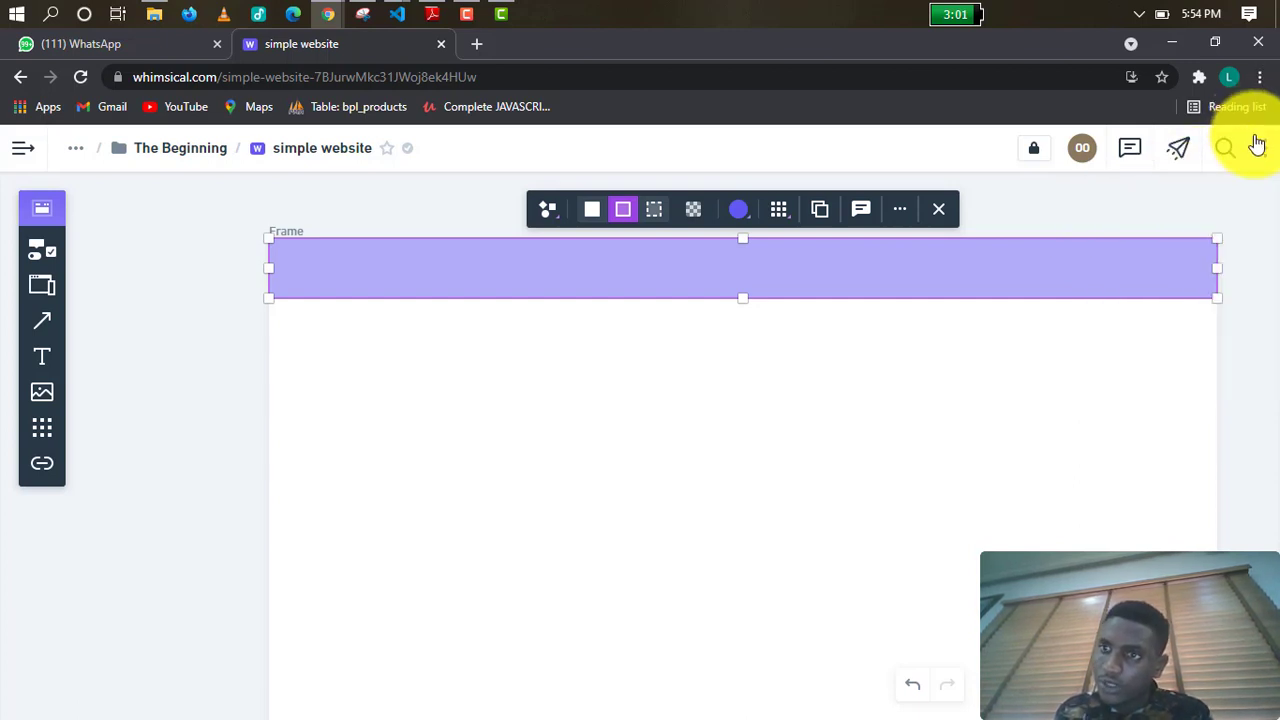
click(1260, 146)
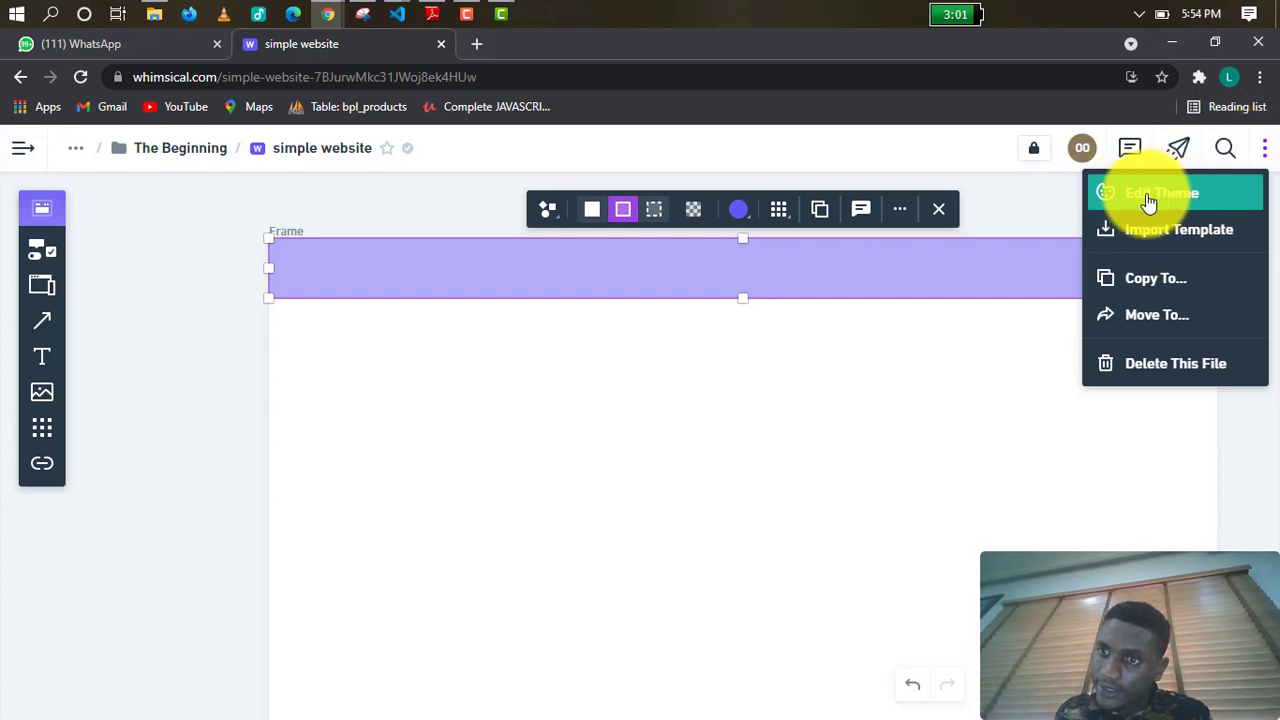
click(1149, 200)
scroll(817, 357, down, 3)
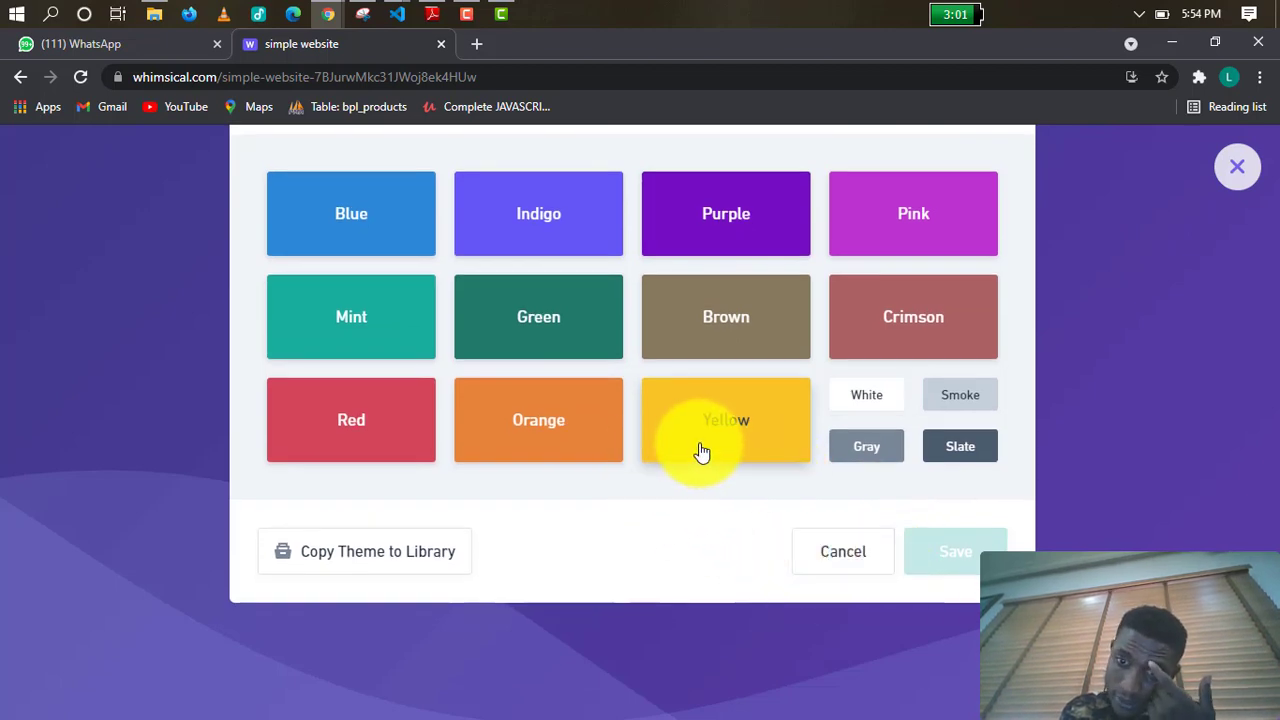
scroll(690, 440, up, 3)
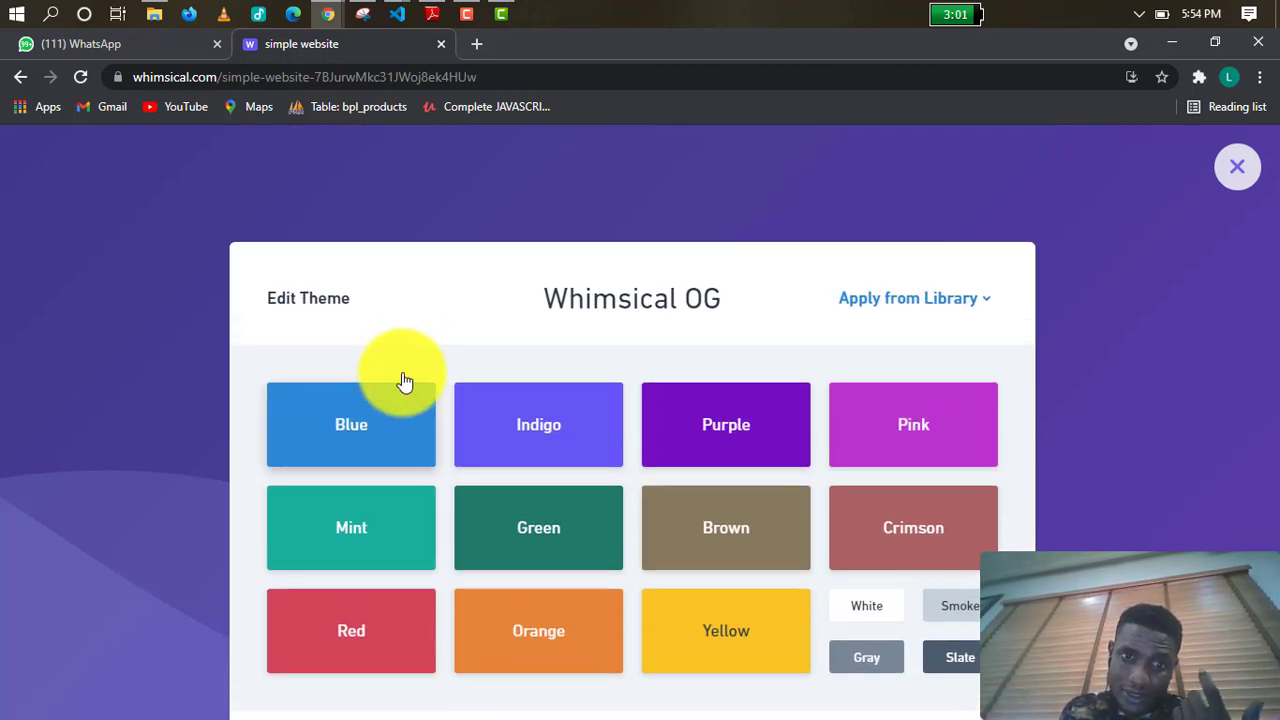
scroll(371, 414, down, 2)
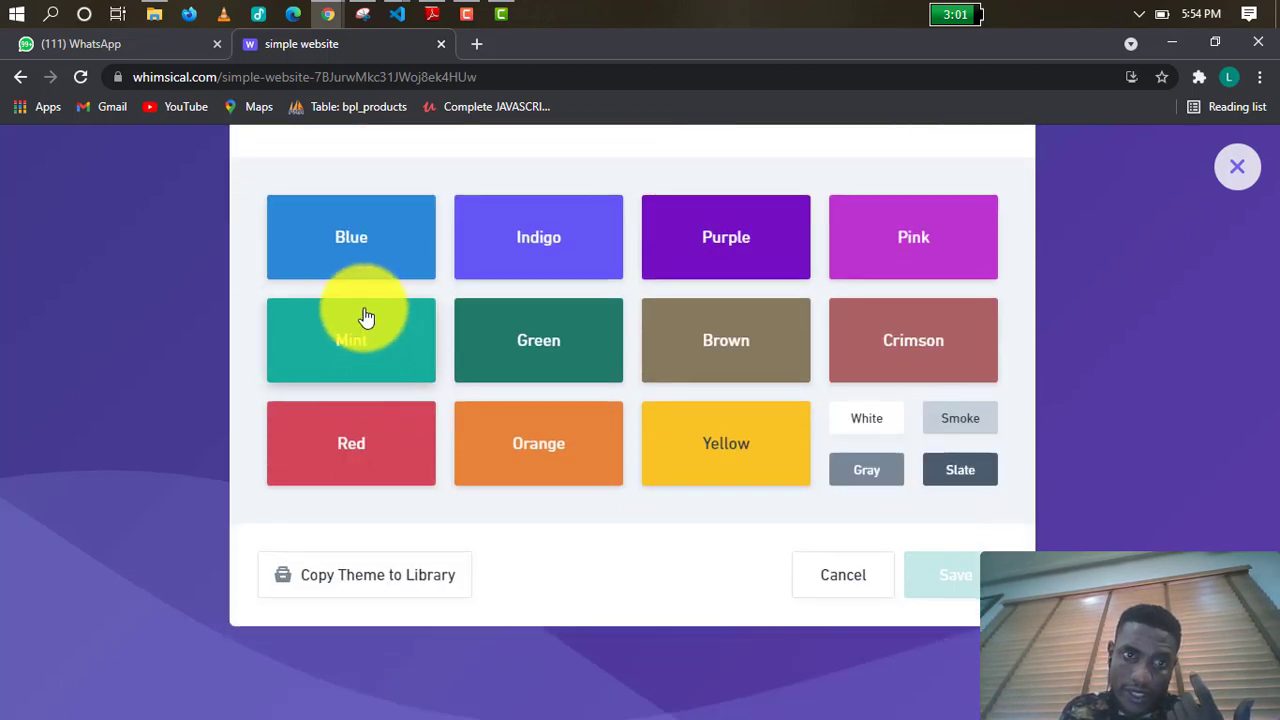
Change the theme's Blue swatch to the near-black color 05101A.
click(357, 255)
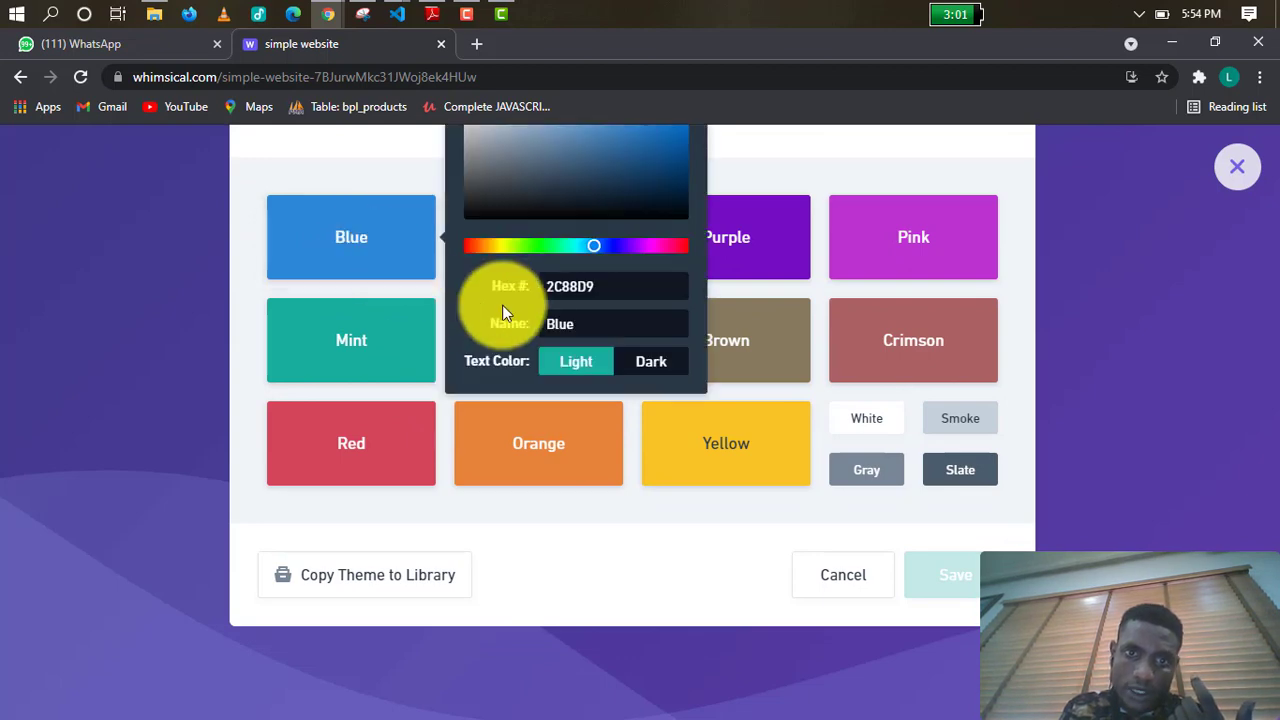
scroll(530, 305, up, 2)
click(622, 394)
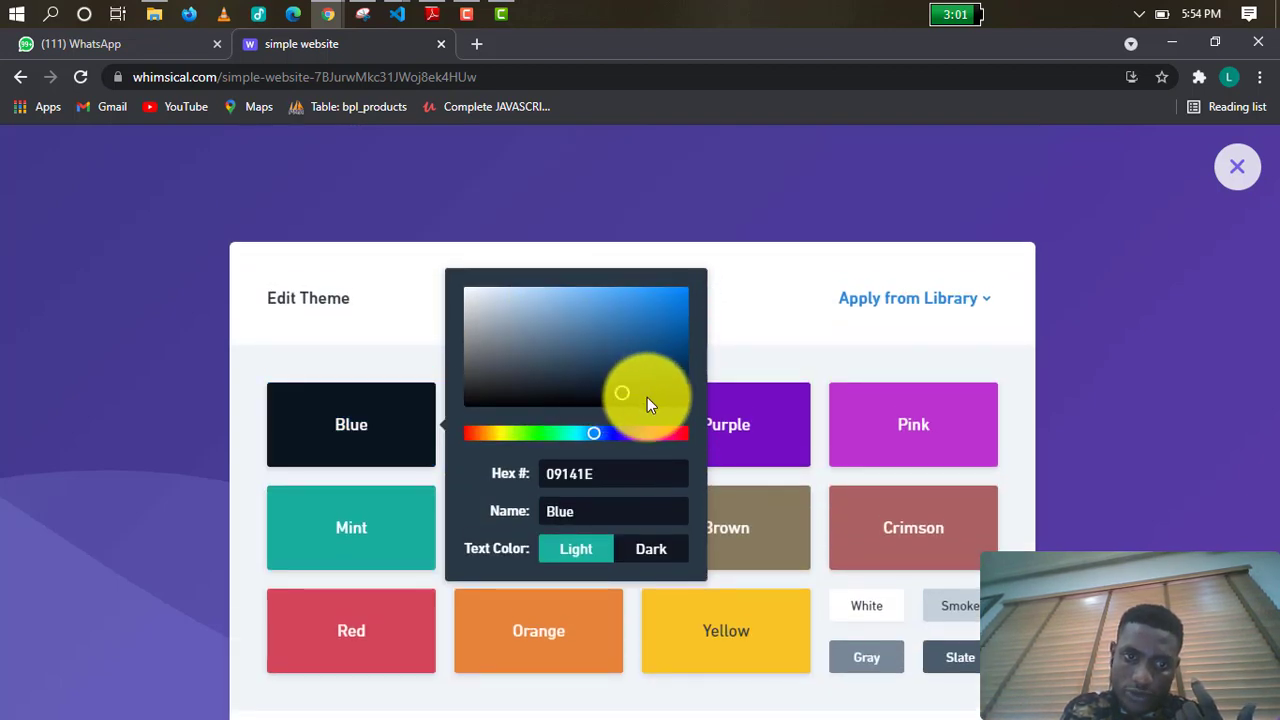
click(663, 398)
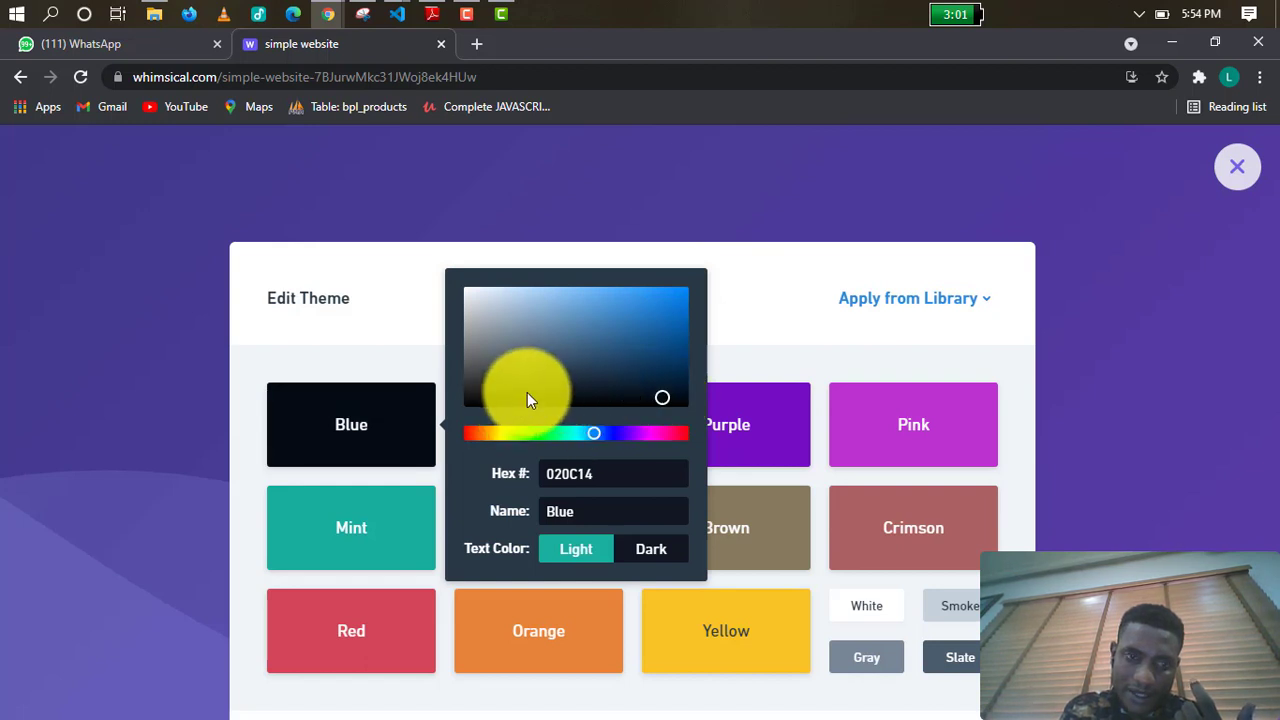
drag(621, 391, 647, 395)
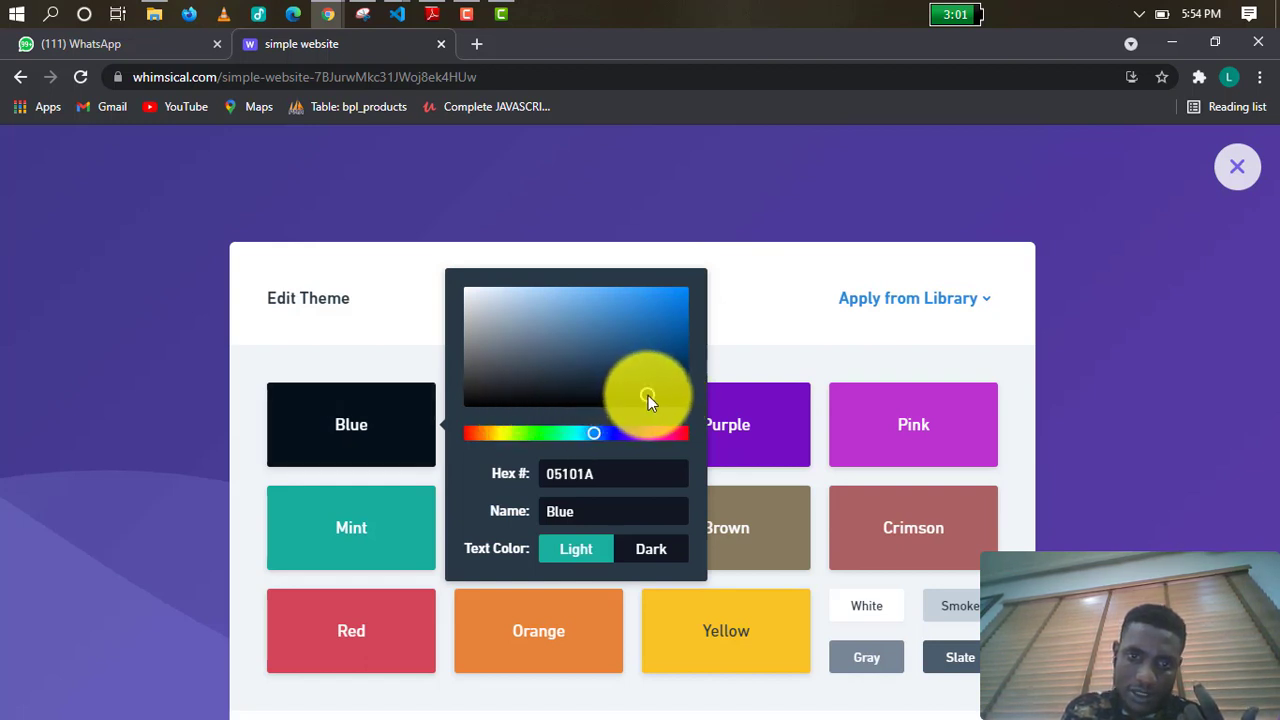
click(410, 420)
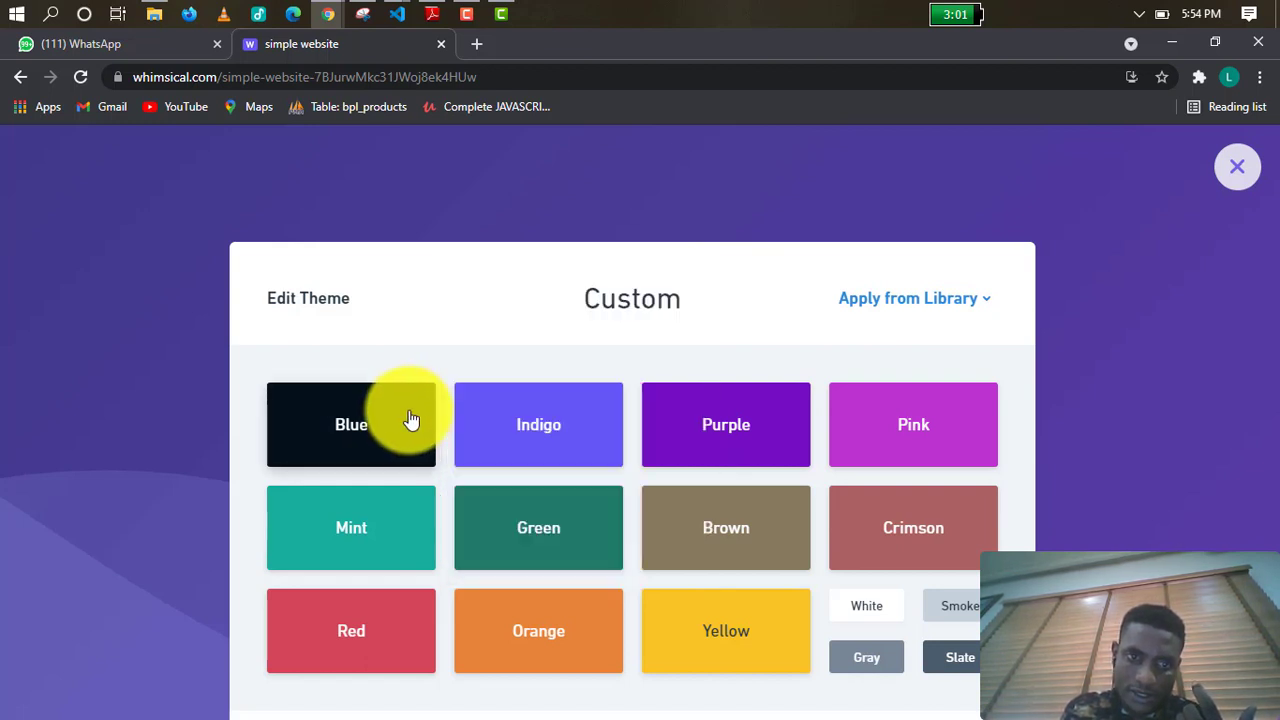
Rename the near-black theme swatch to "Black".
scroll(594, 466, down, 2)
scroll(490, 400, up, 2)
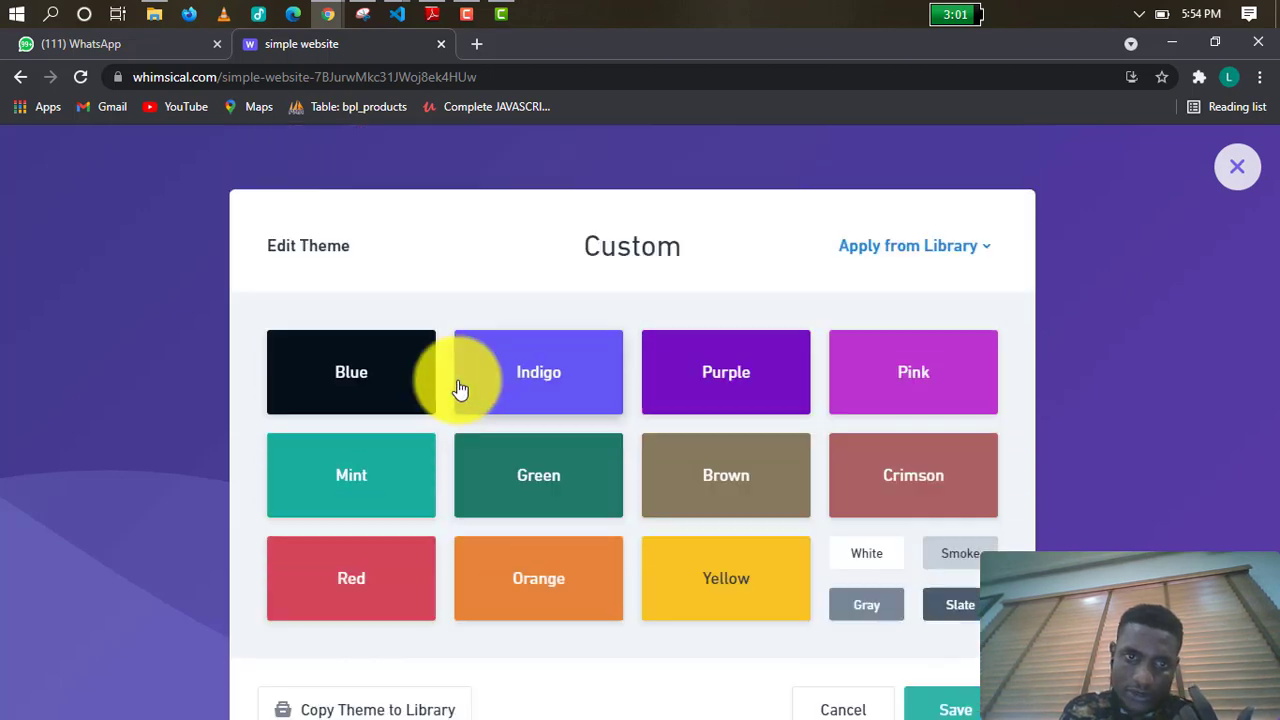
click(362, 410)
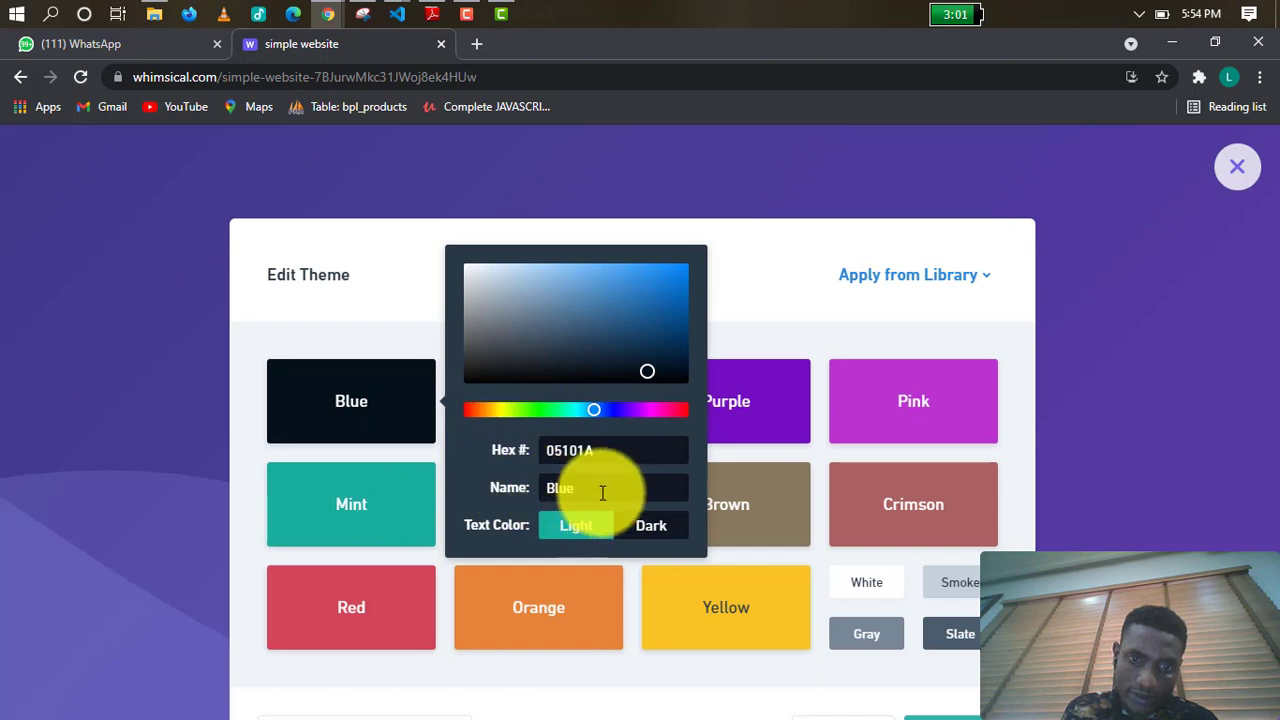
click(565, 487)
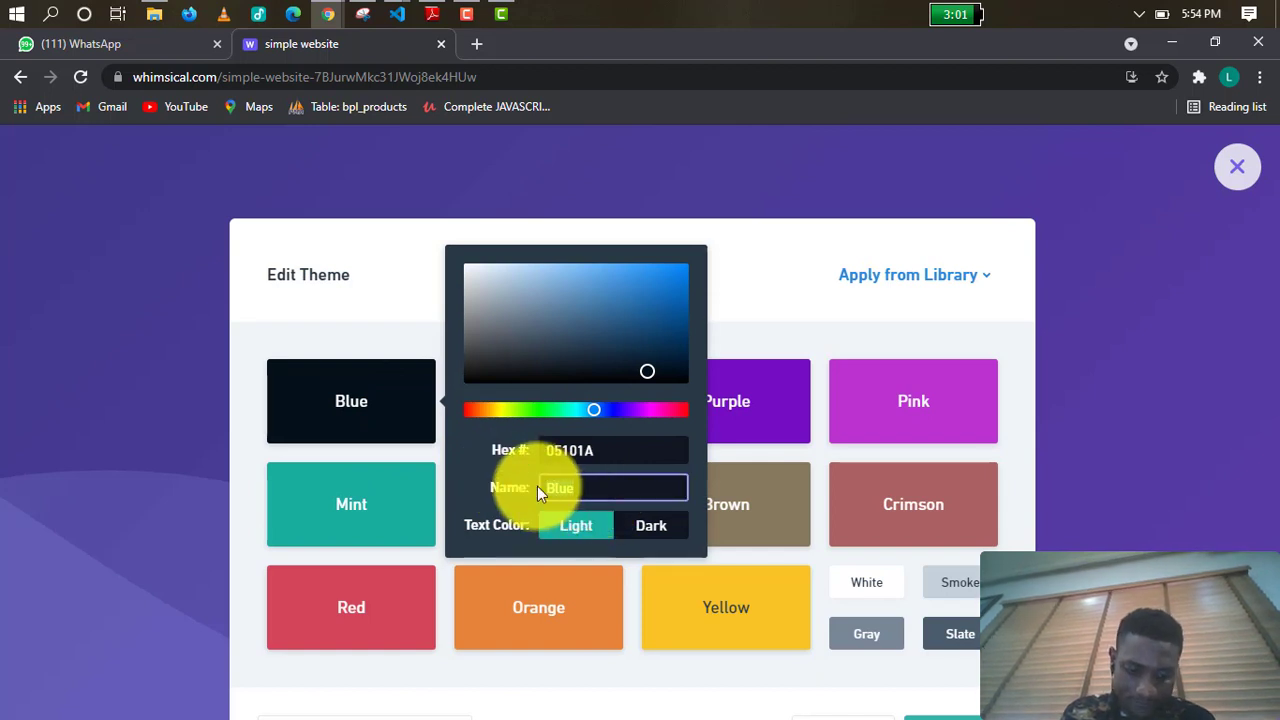
text(Bla)
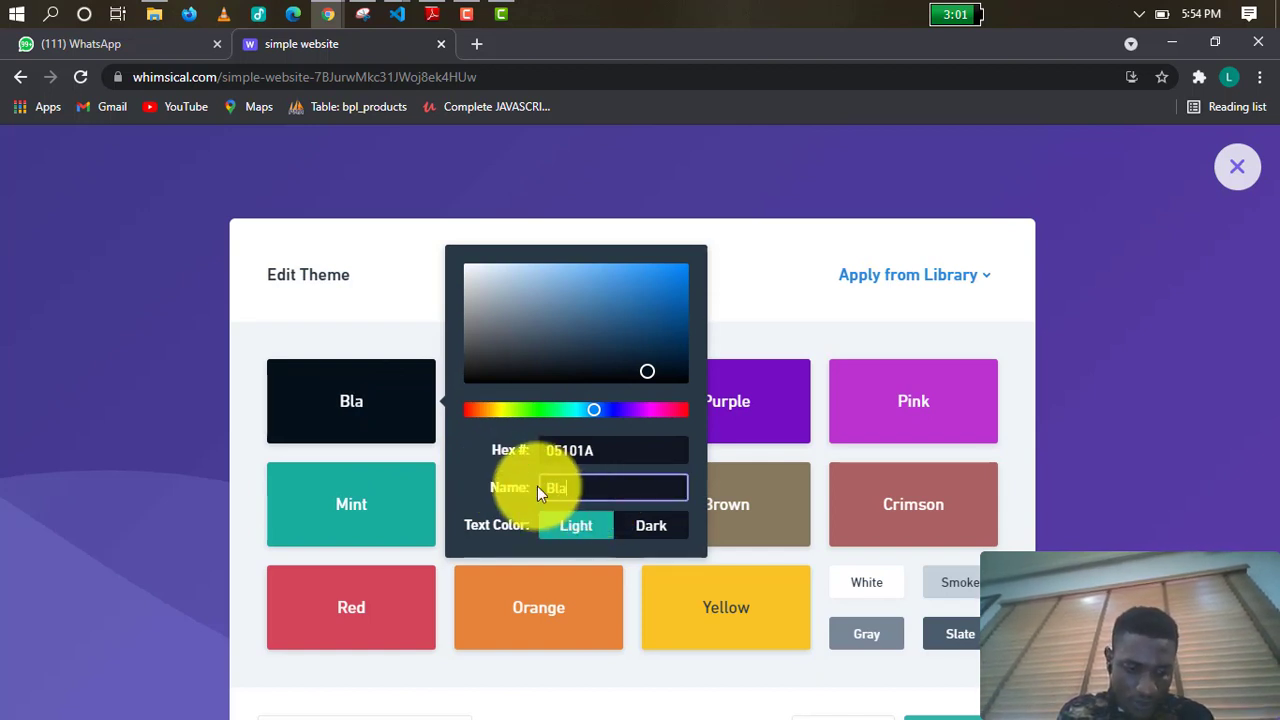
text(ct)
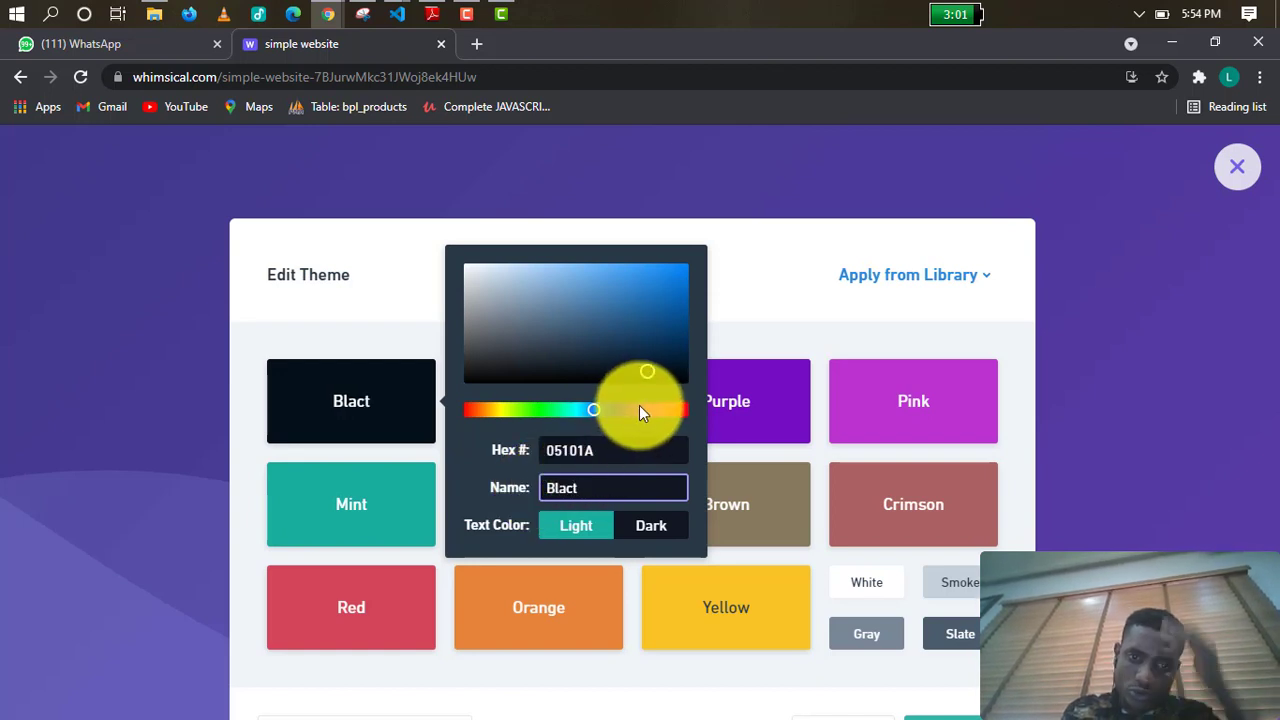
key(BackSpace)
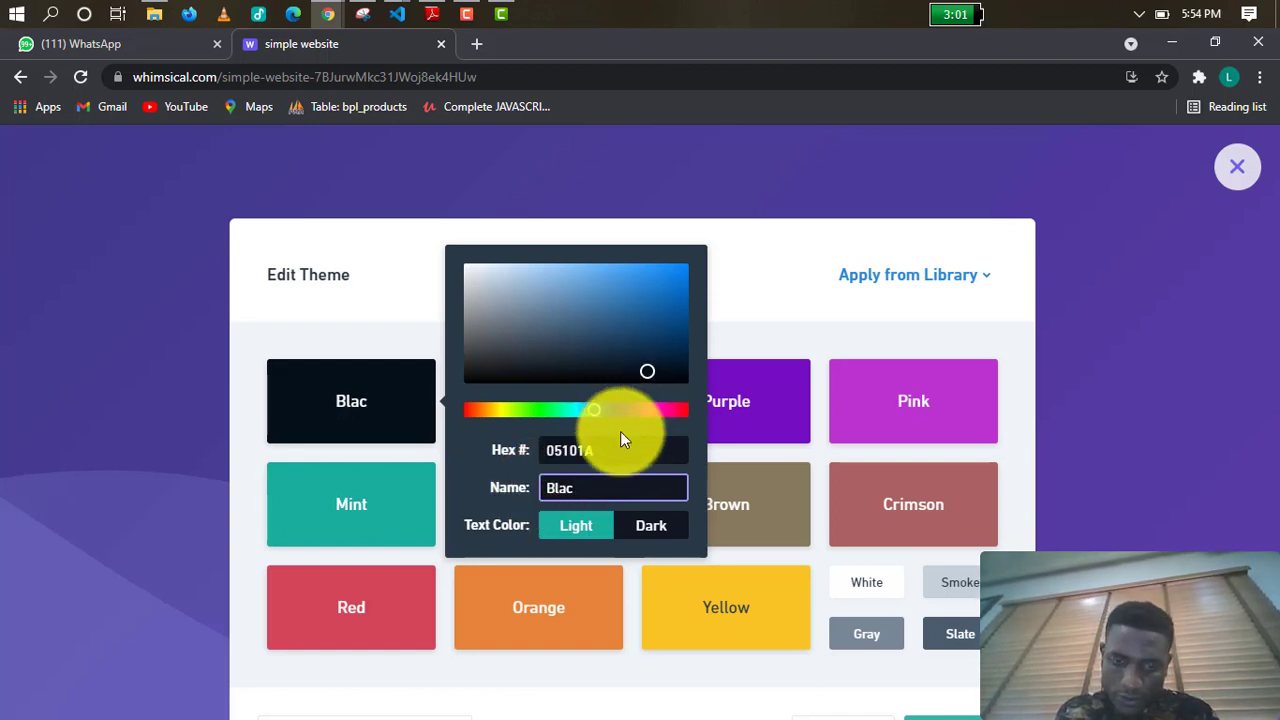
text(k)
click(741, 325)
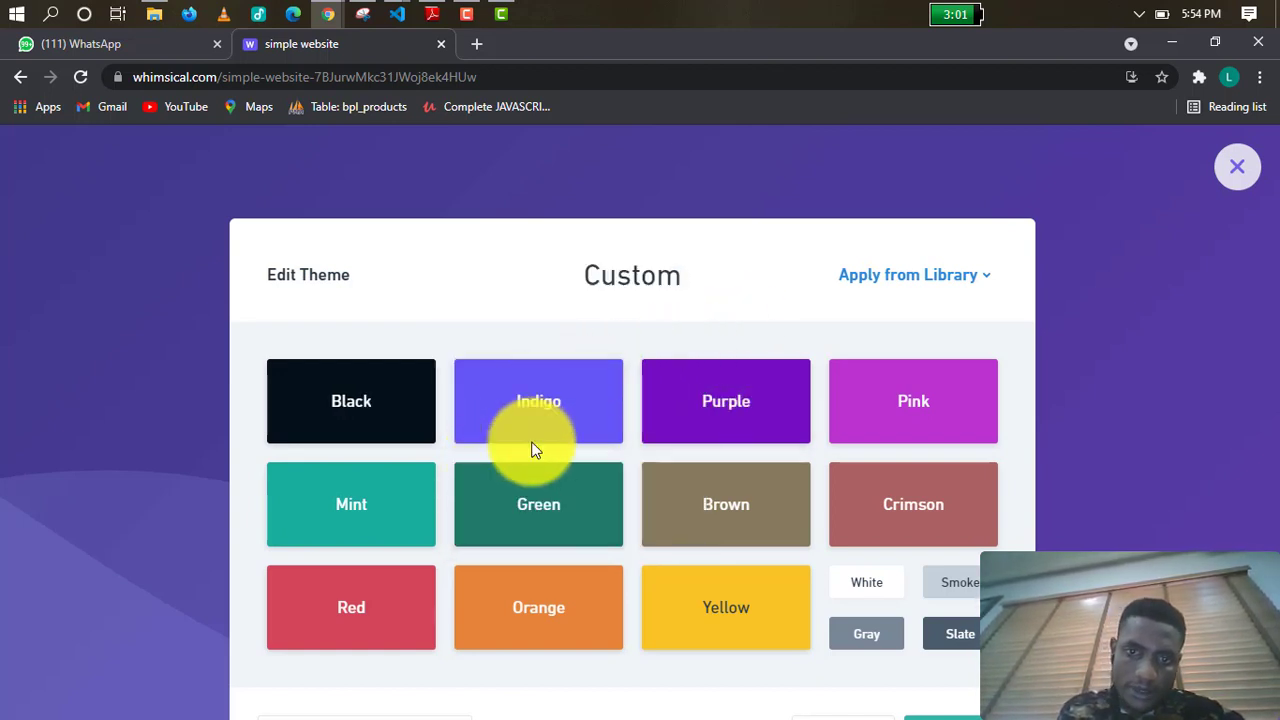
Change the theme's Indigo swatch to dark blue 1D1297 and rename it "BLUE".
scroll(575, 420, down, 2)
scroll(575, 405, up, 2)
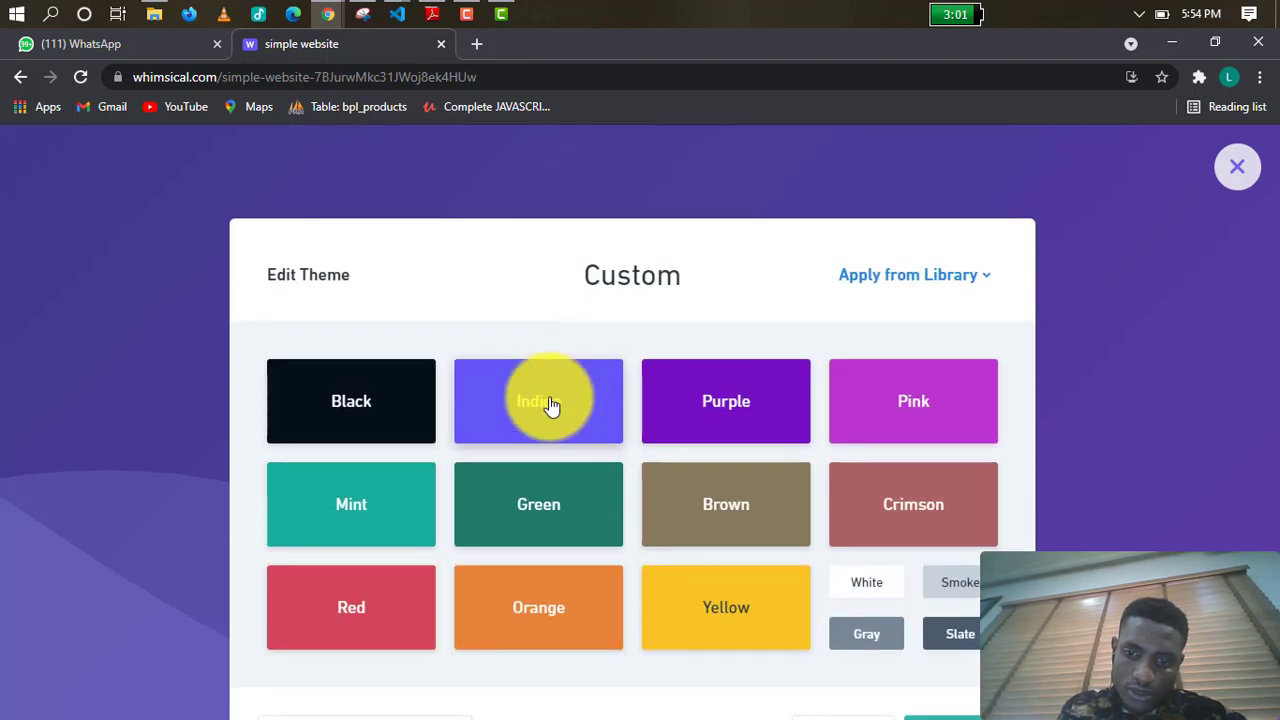
click(550, 405)
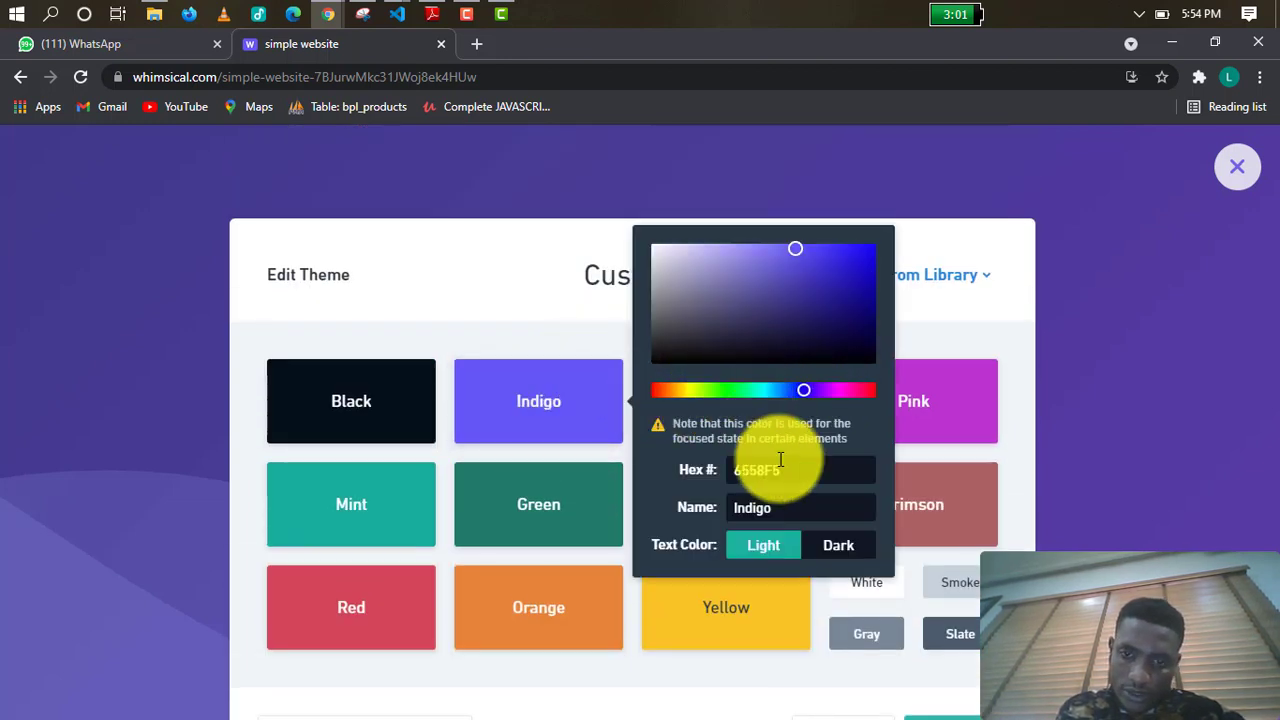
click(849, 292)
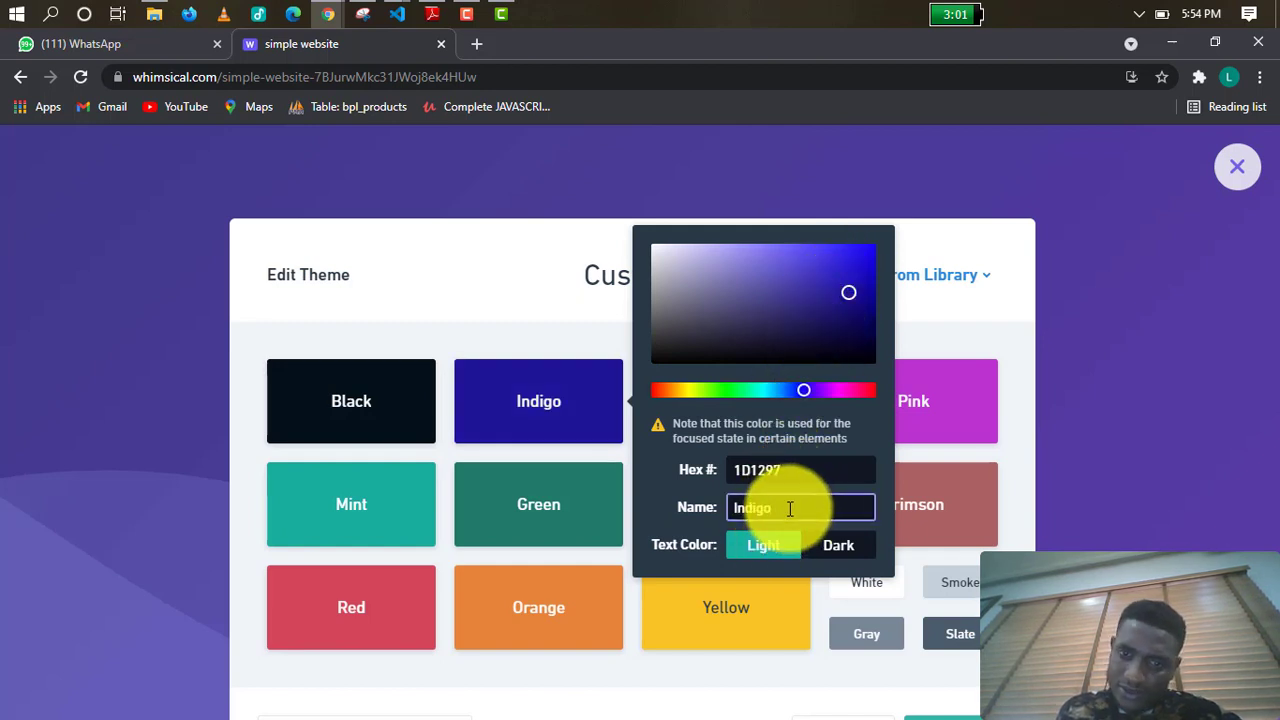
drag(790, 508, 720, 510)
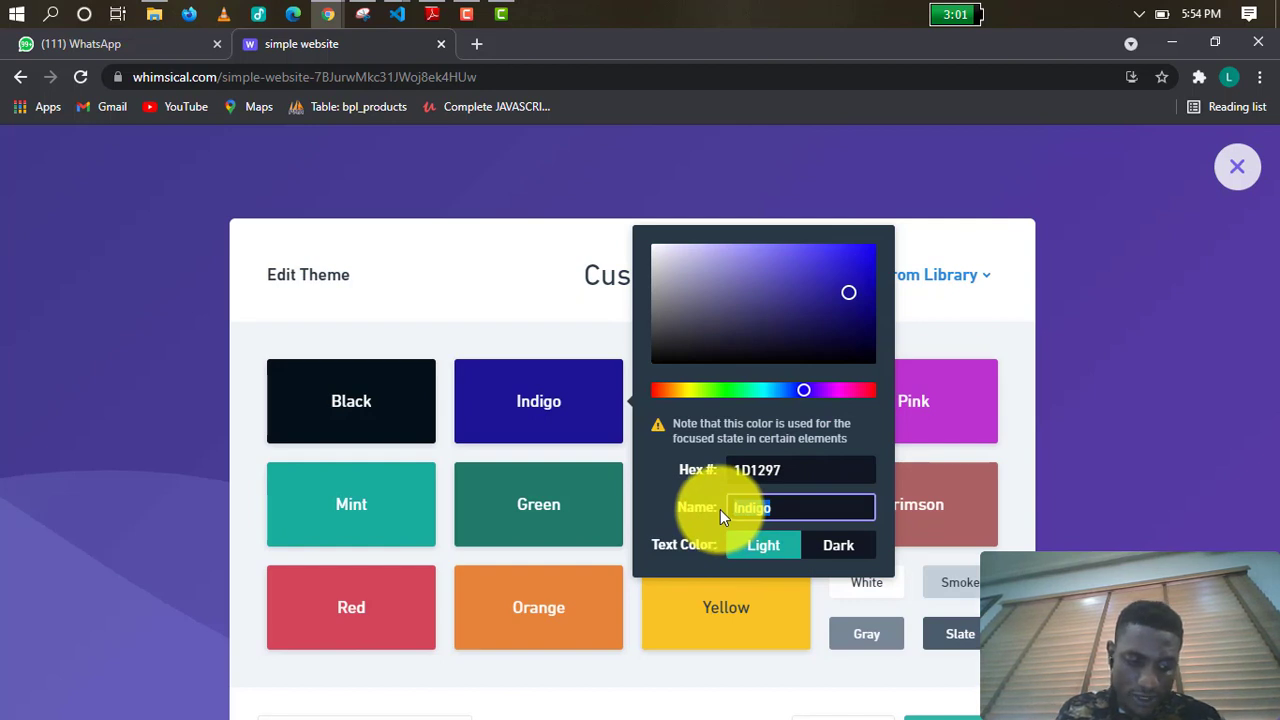
text(BL)
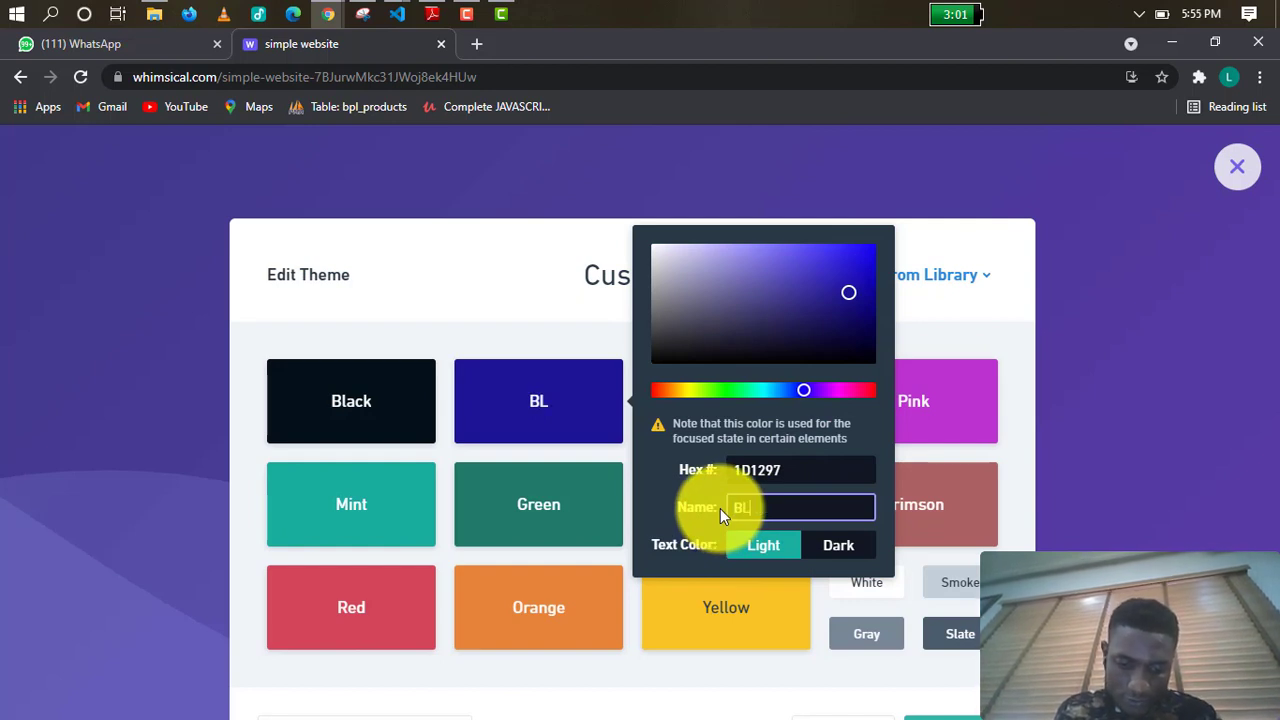
text(UE)
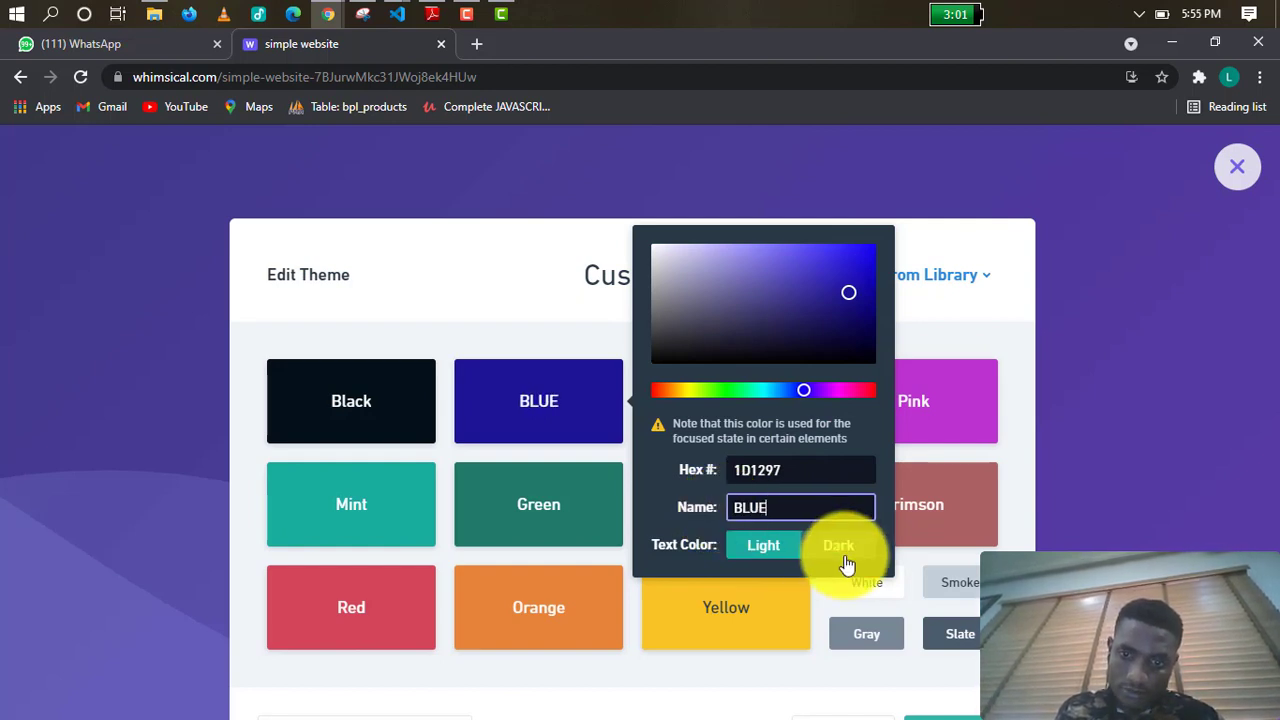
Close the theme editor without saving and check the colors offered for the header bar.
click(584, 293)
scroll(884, 467, down, 2)
scroll(884, 467, up, 2)
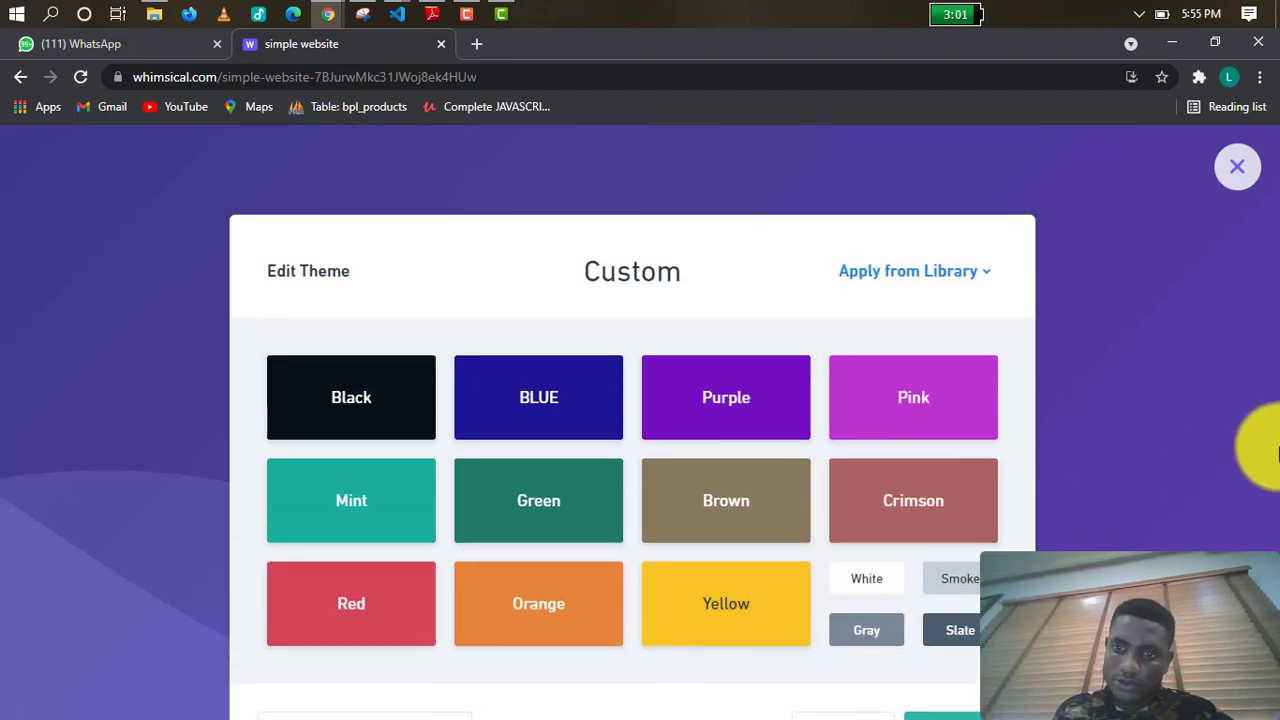
click(1240, 166)
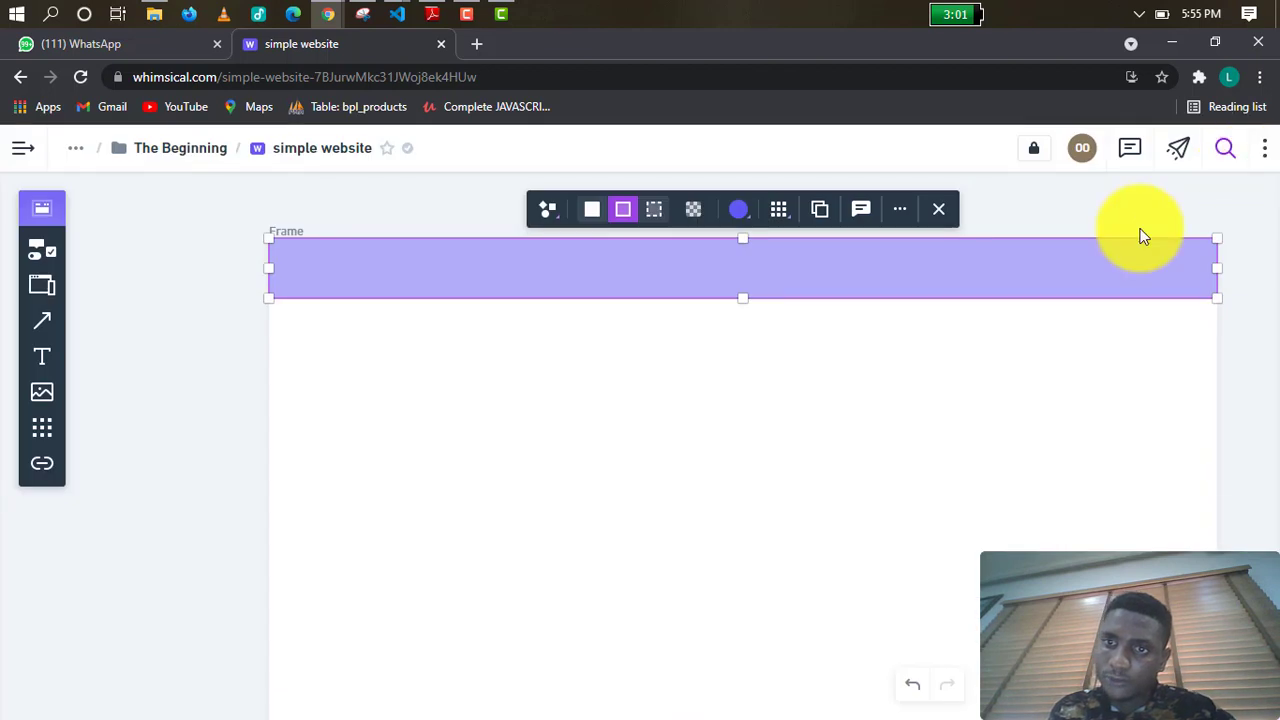
click(737, 226)
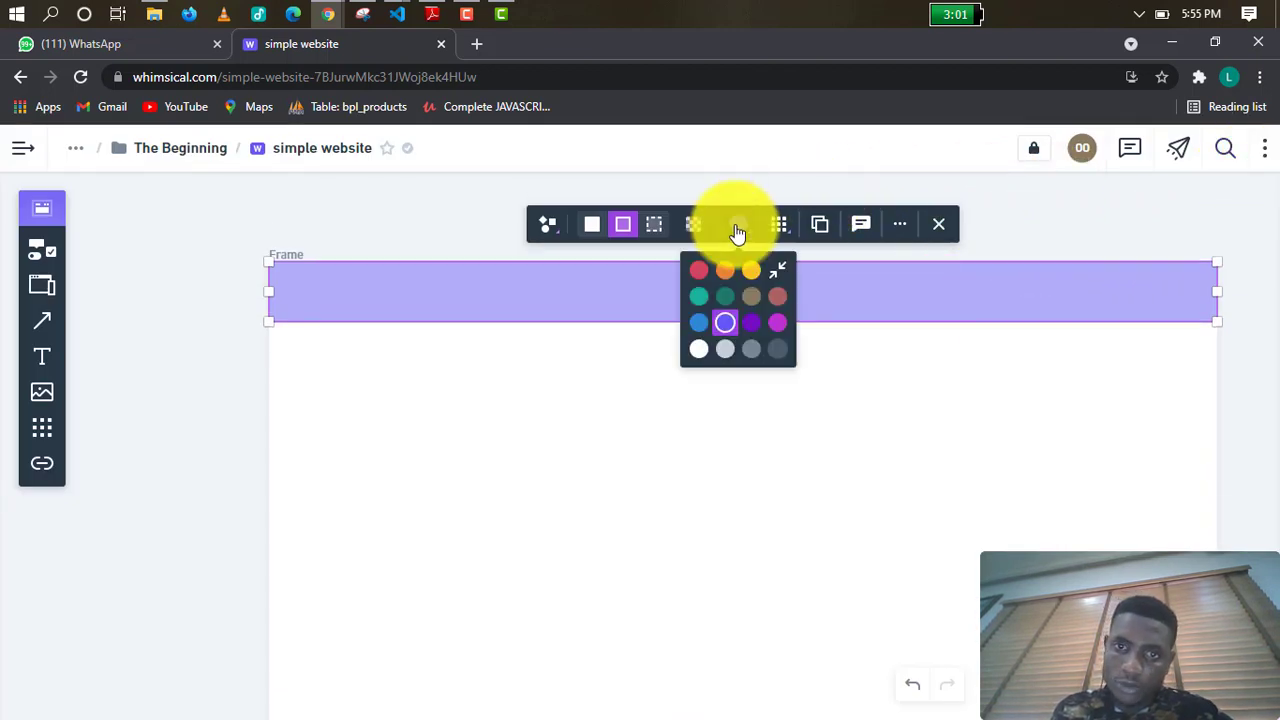
click(1088, 245)
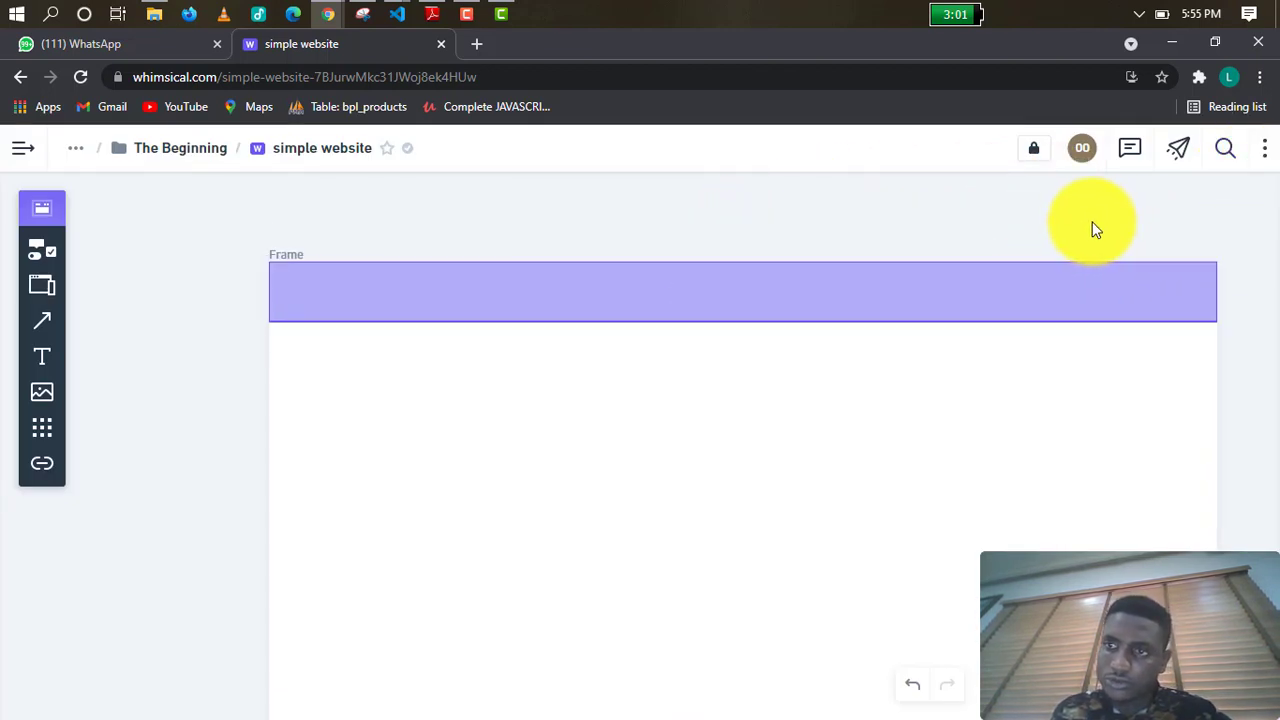
Reopen the wireframe's theme editor and change the Blue swatch to the near-black color 040B12.
click(1268, 150)
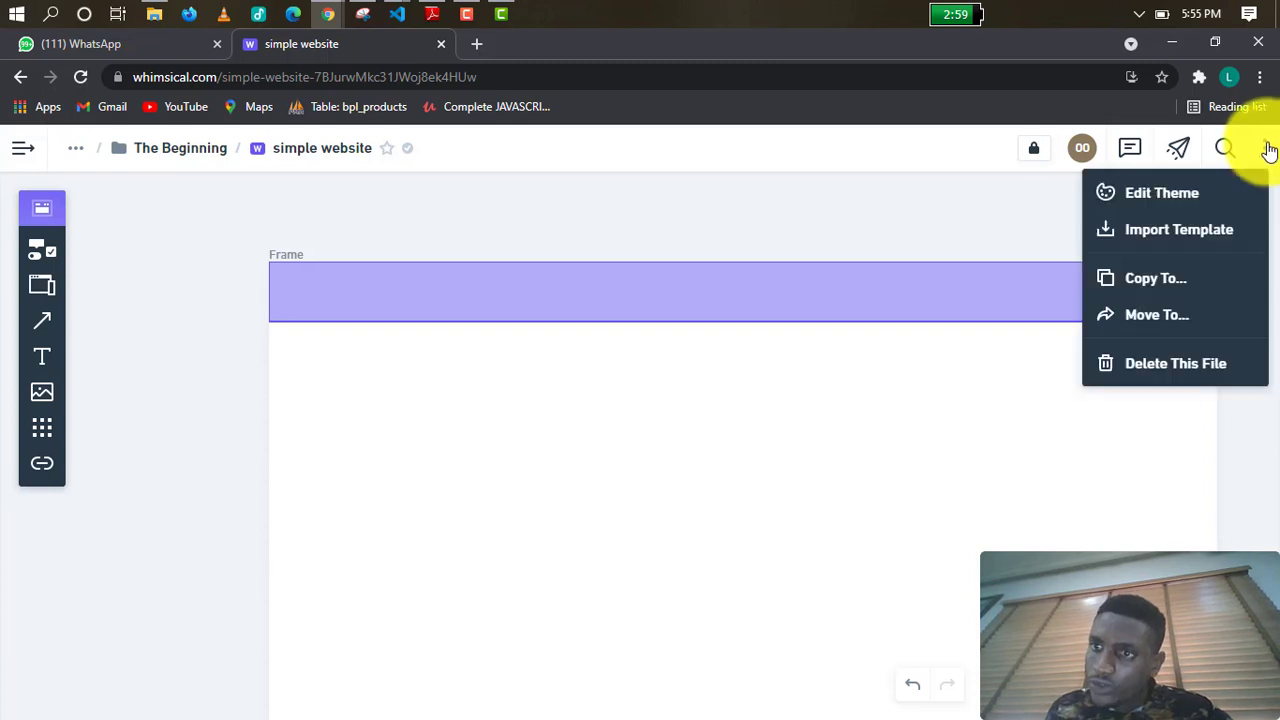
click(1205, 194)
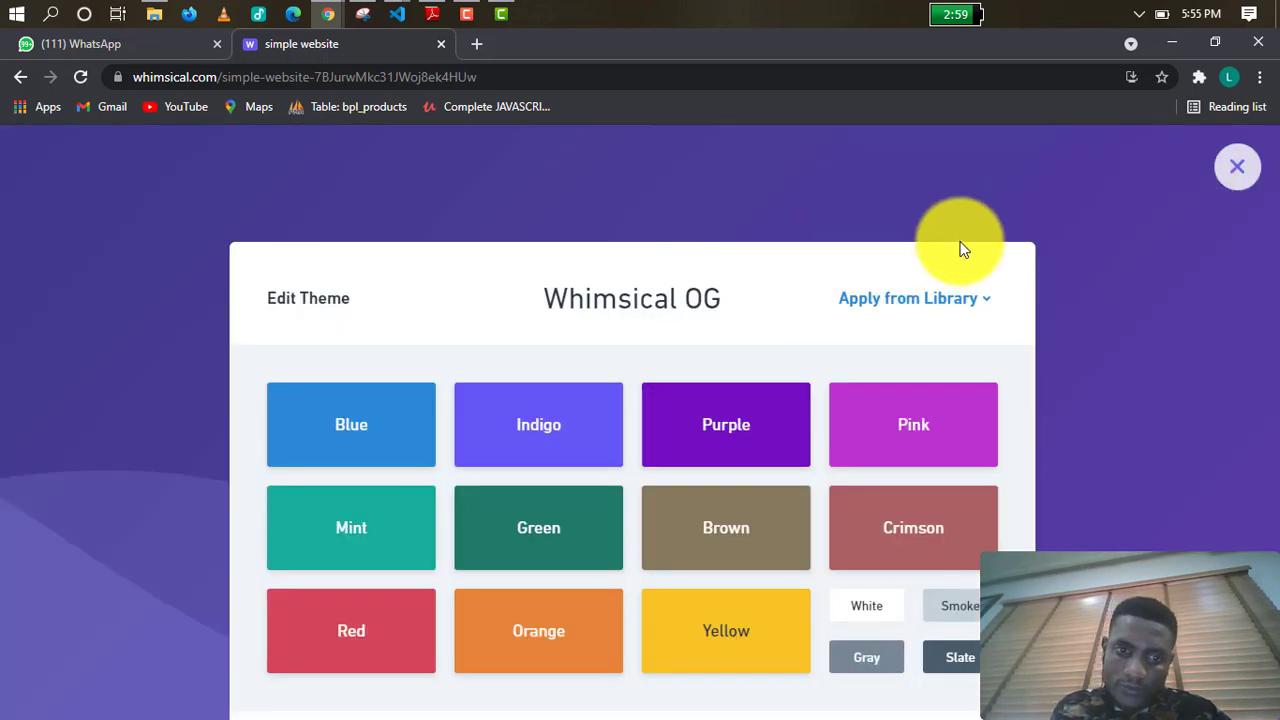
scroll(777, 366, down, 2)
scroll(654, 363, up, 1)
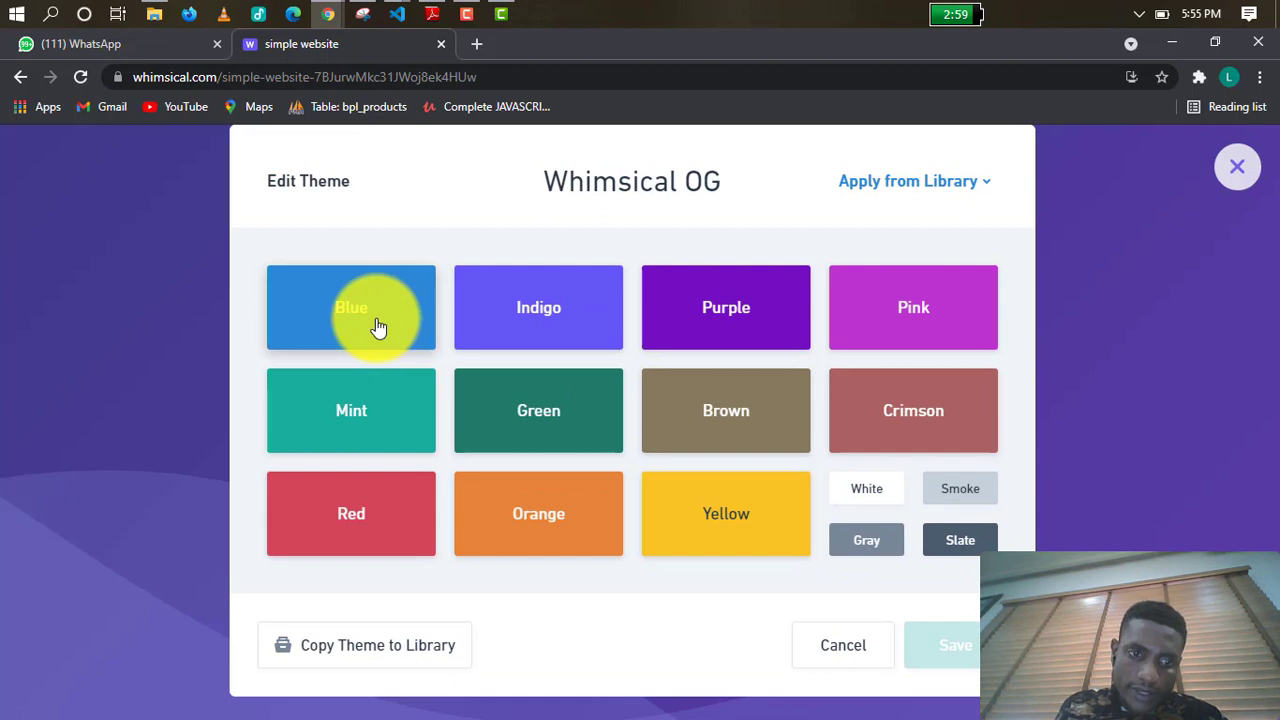
scroll(378, 328, up, 1)
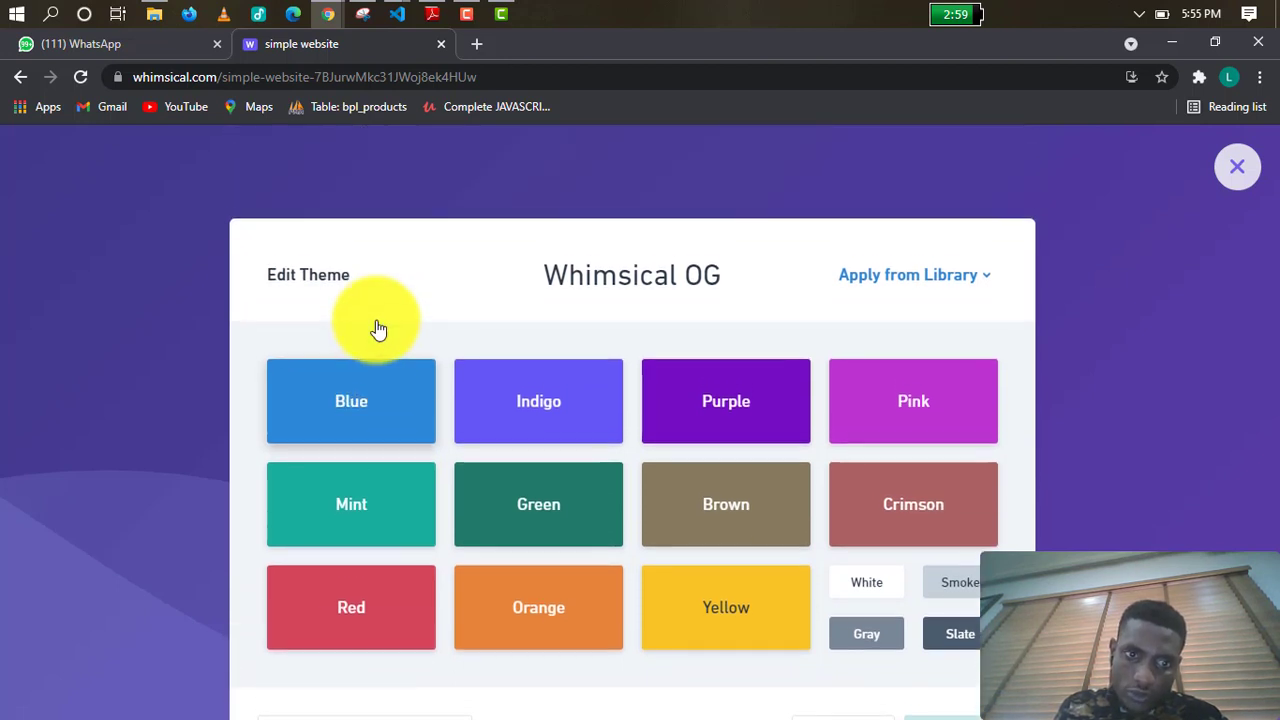
click(366, 423)
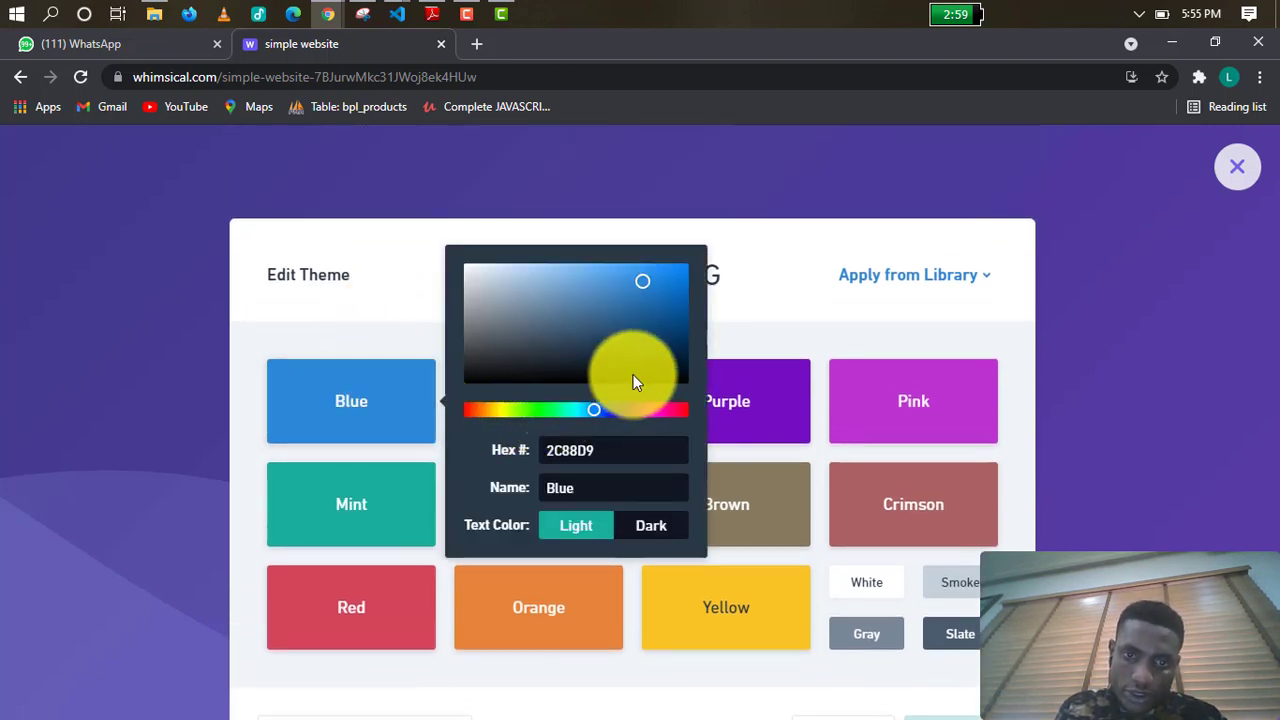
click(645, 373)
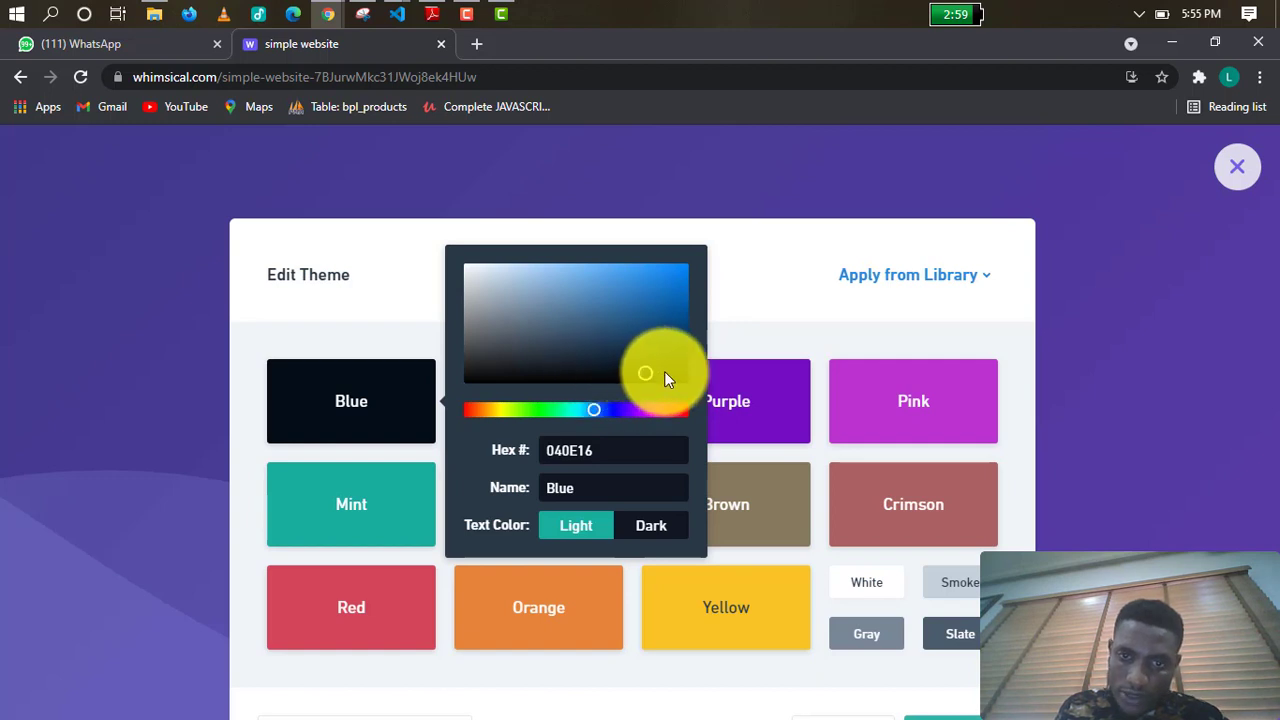
drag(664, 377, 638, 375)
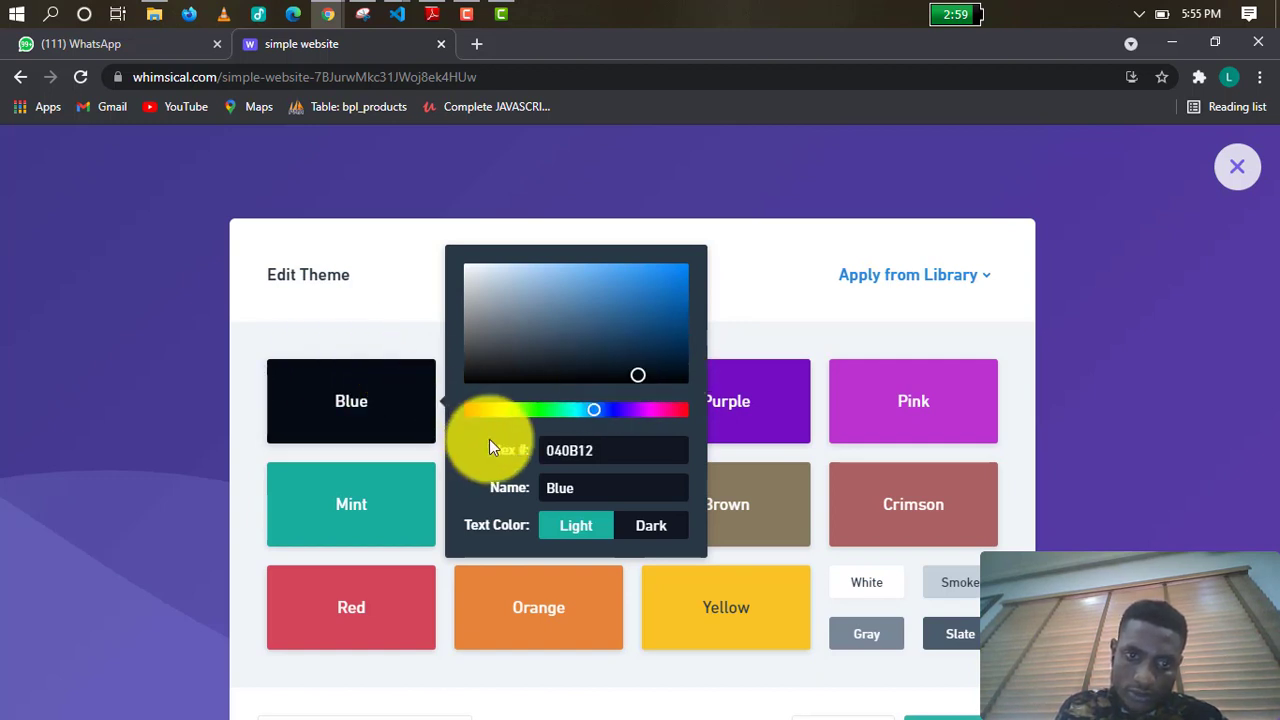
Rename the near-black theme swatch to "BLACK" and close its color settings.
drag(575, 490, 543, 488)
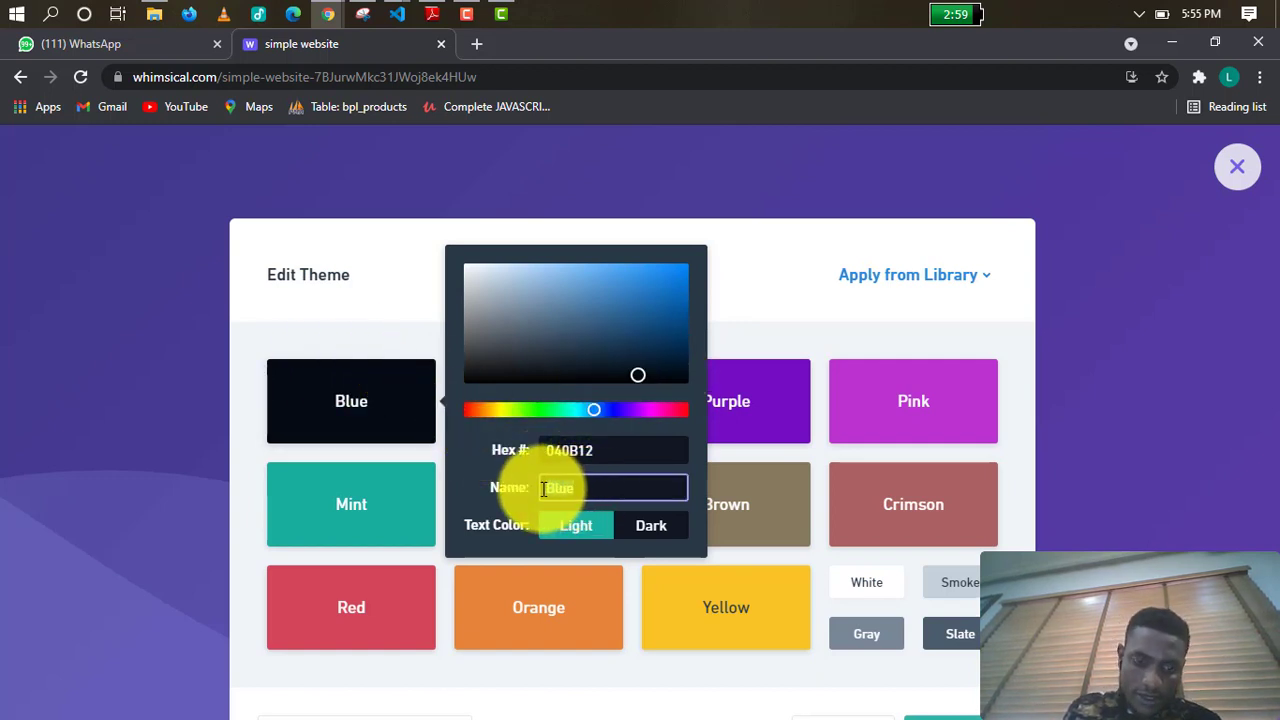
text(BL)
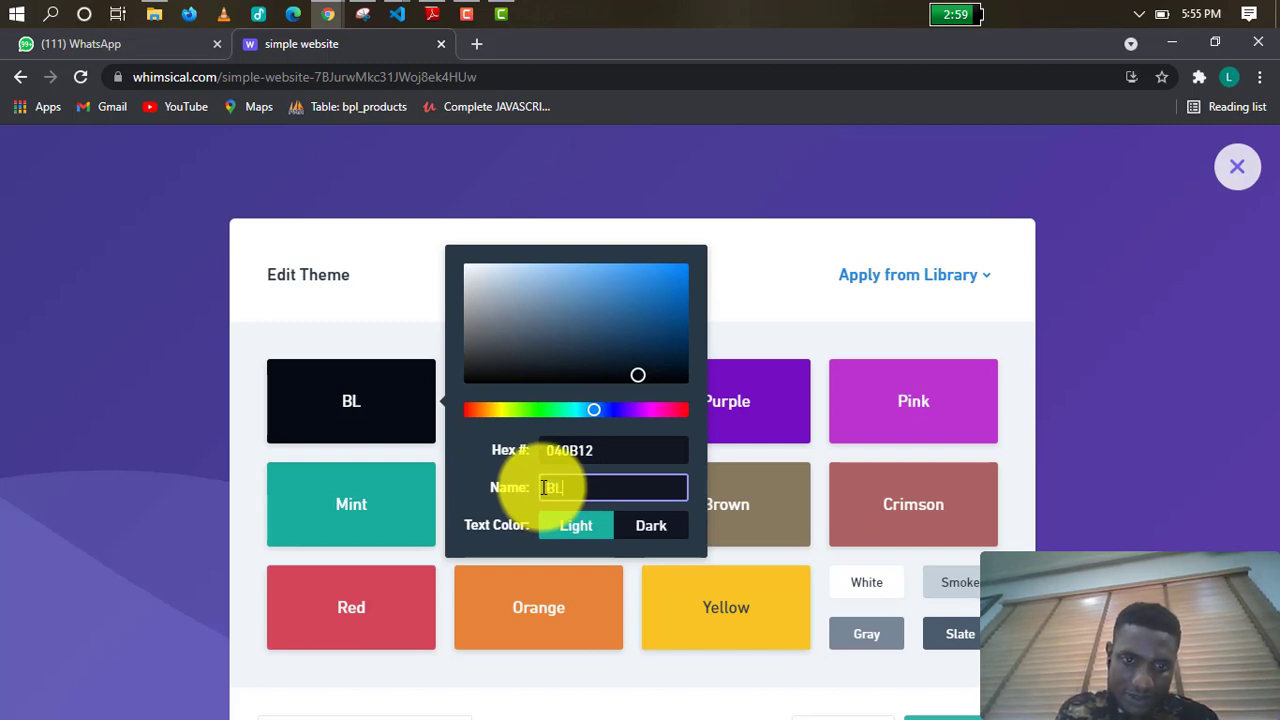
text(AC)
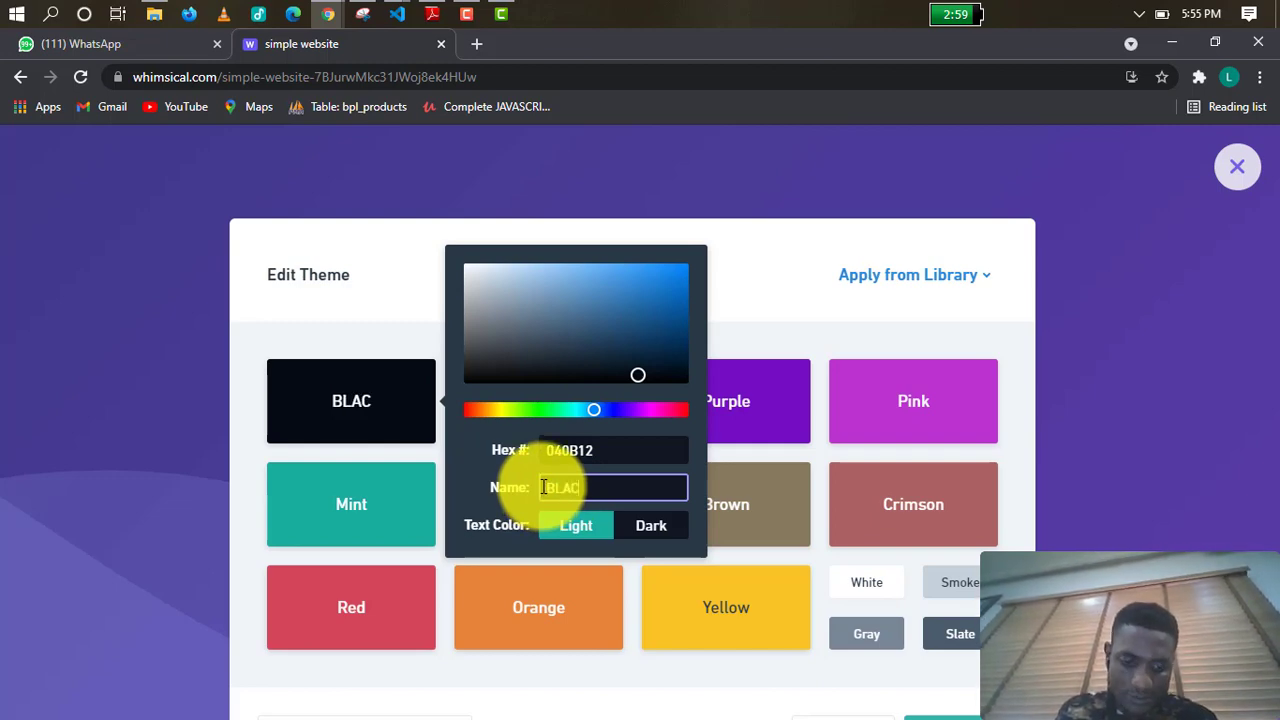
text(K)
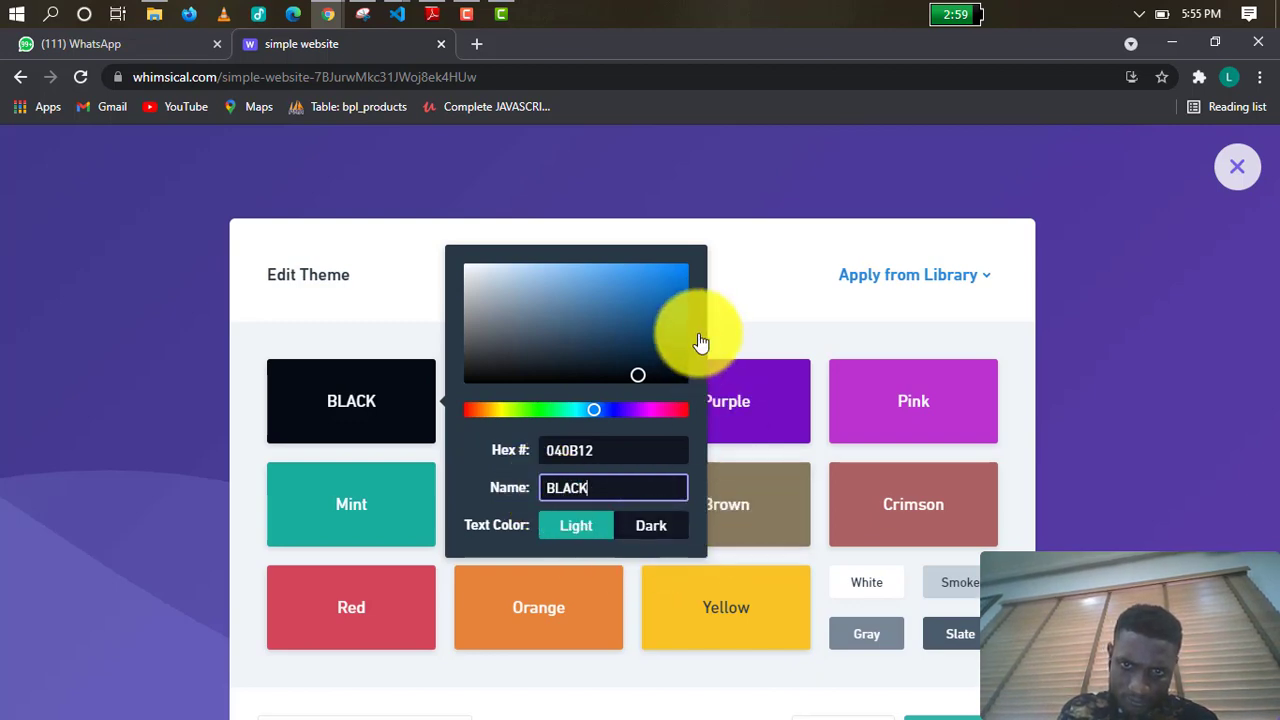
click(764, 274)
Change the theme's Indigo swatch to the dark blue color 180D8B.
scroll(697, 318, down, 2)
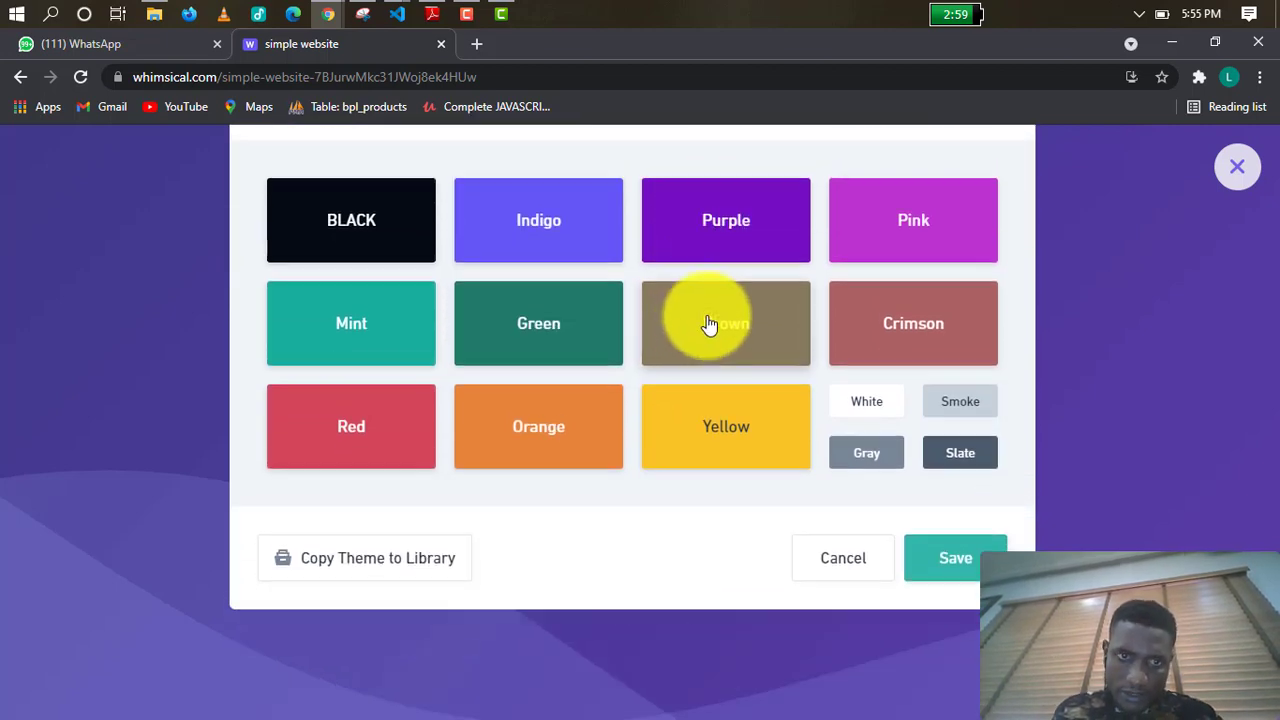
scroll(700, 323, up, 2)
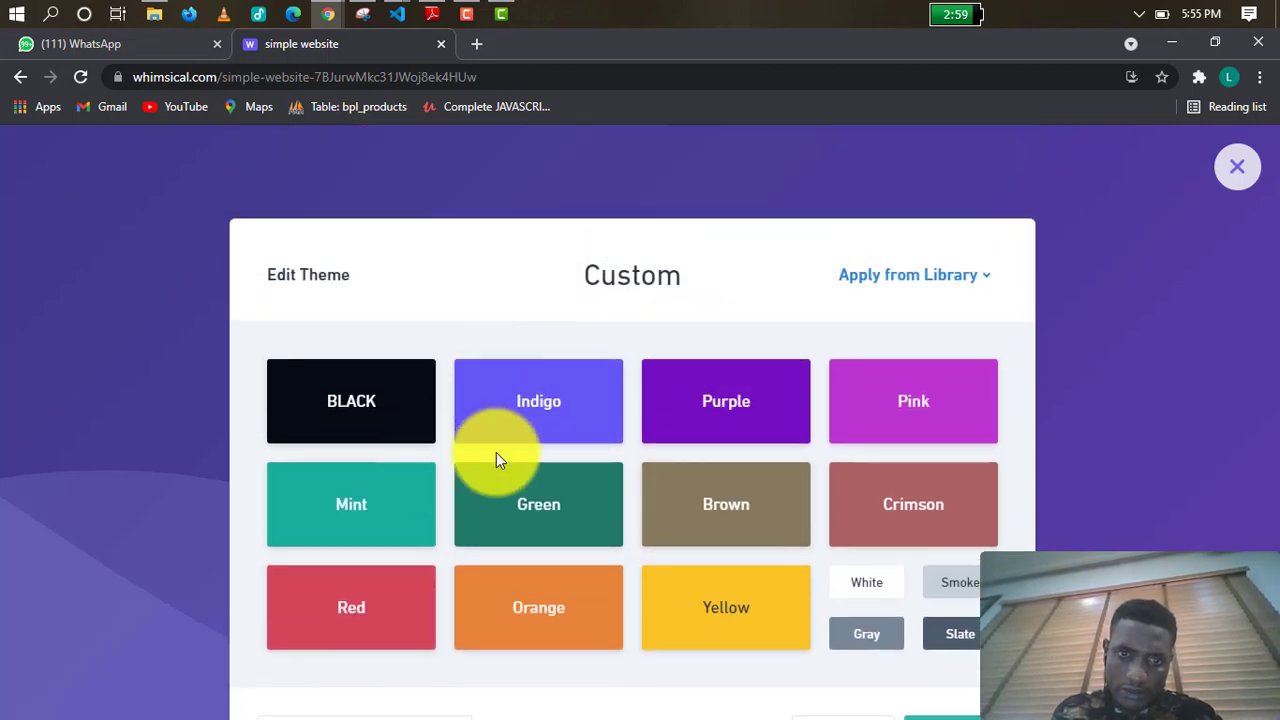
click(566, 404)
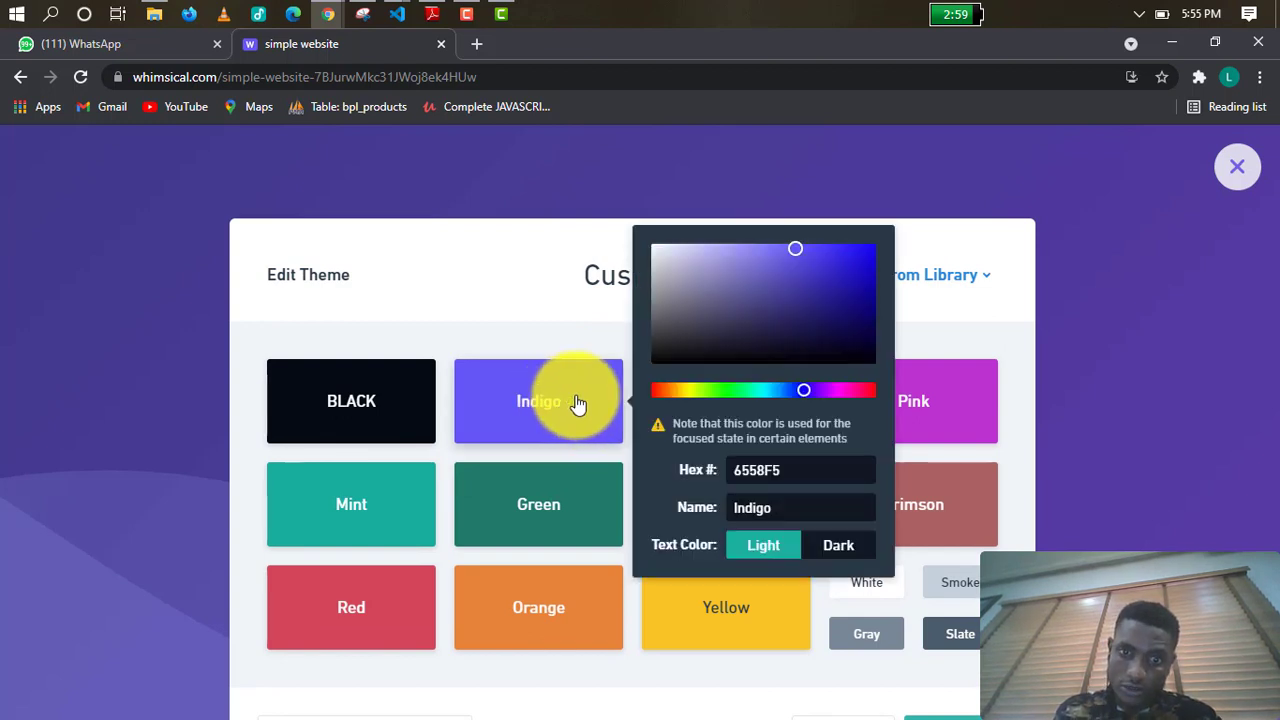
click(531, 394)
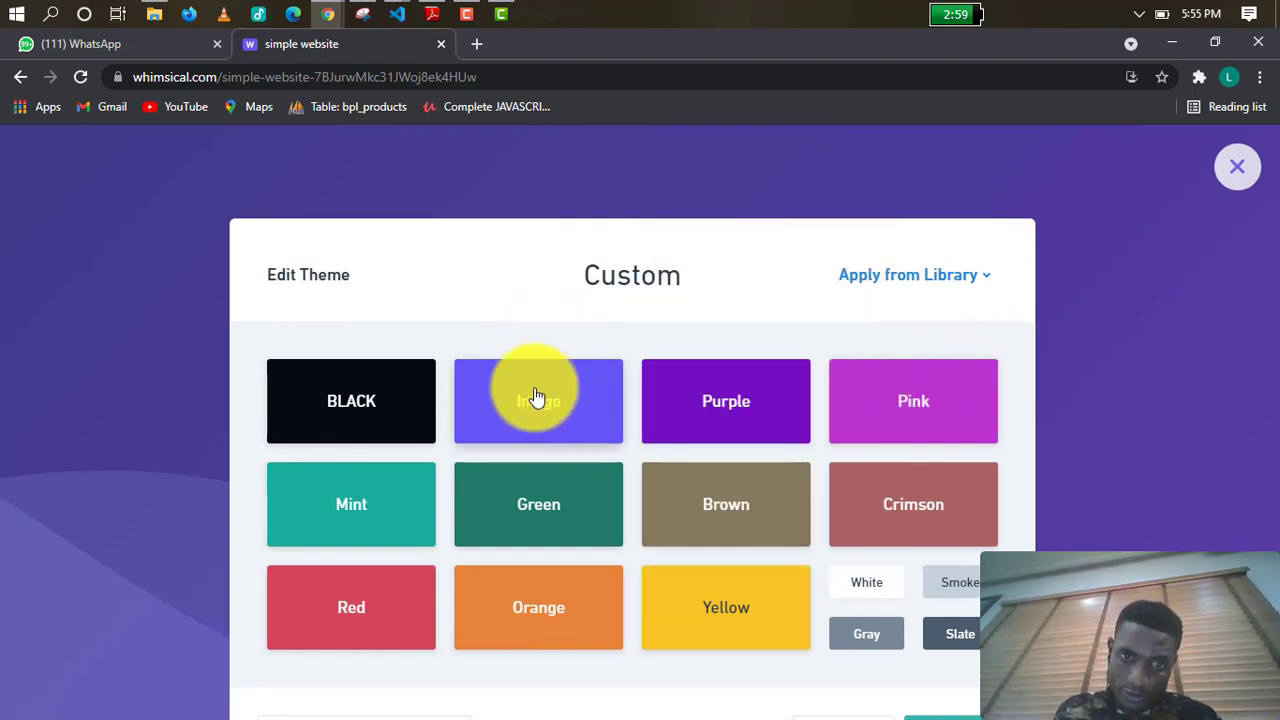
click(566, 409)
click(855, 331)
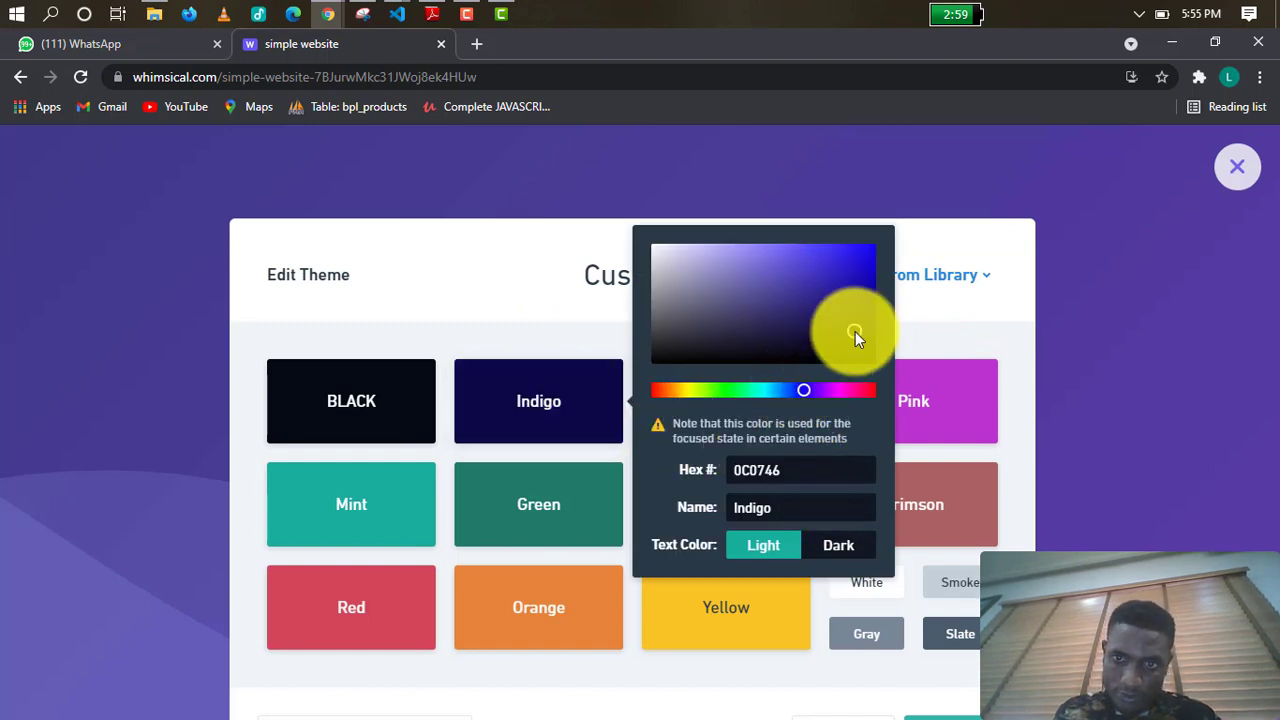
click(855, 298)
click(846, 345)
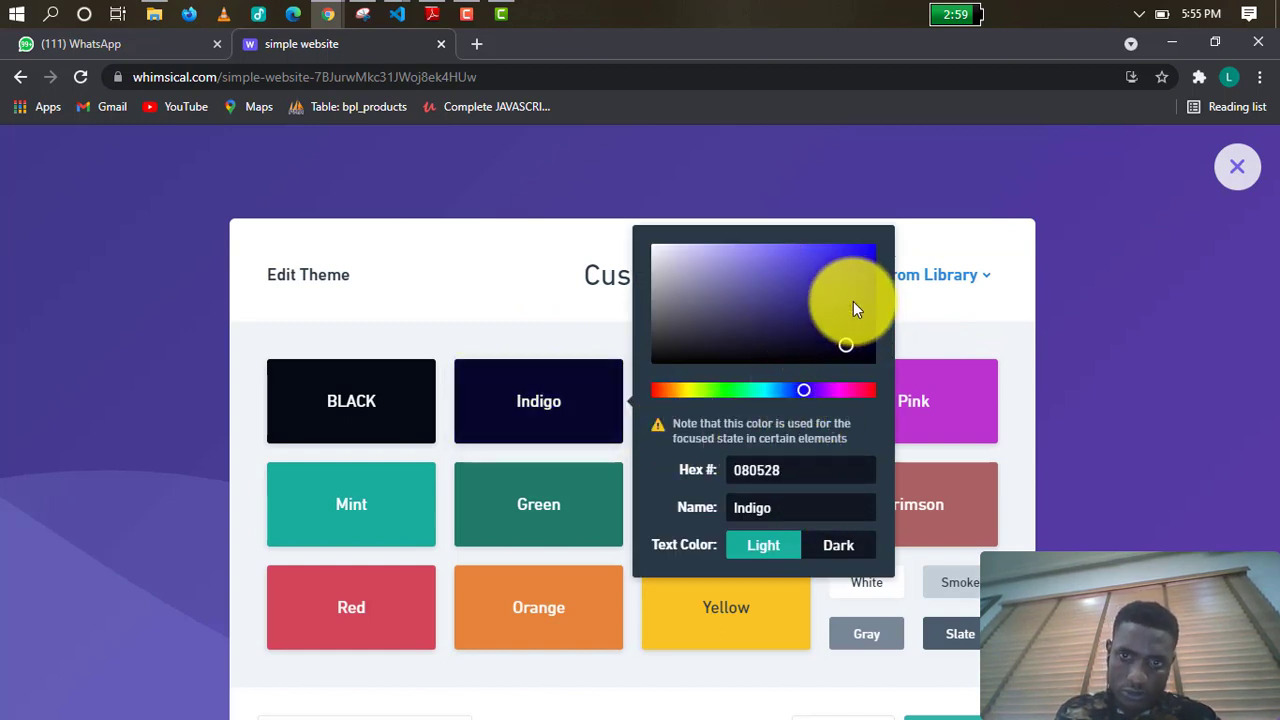
click(853, 301)
click(853, 288)
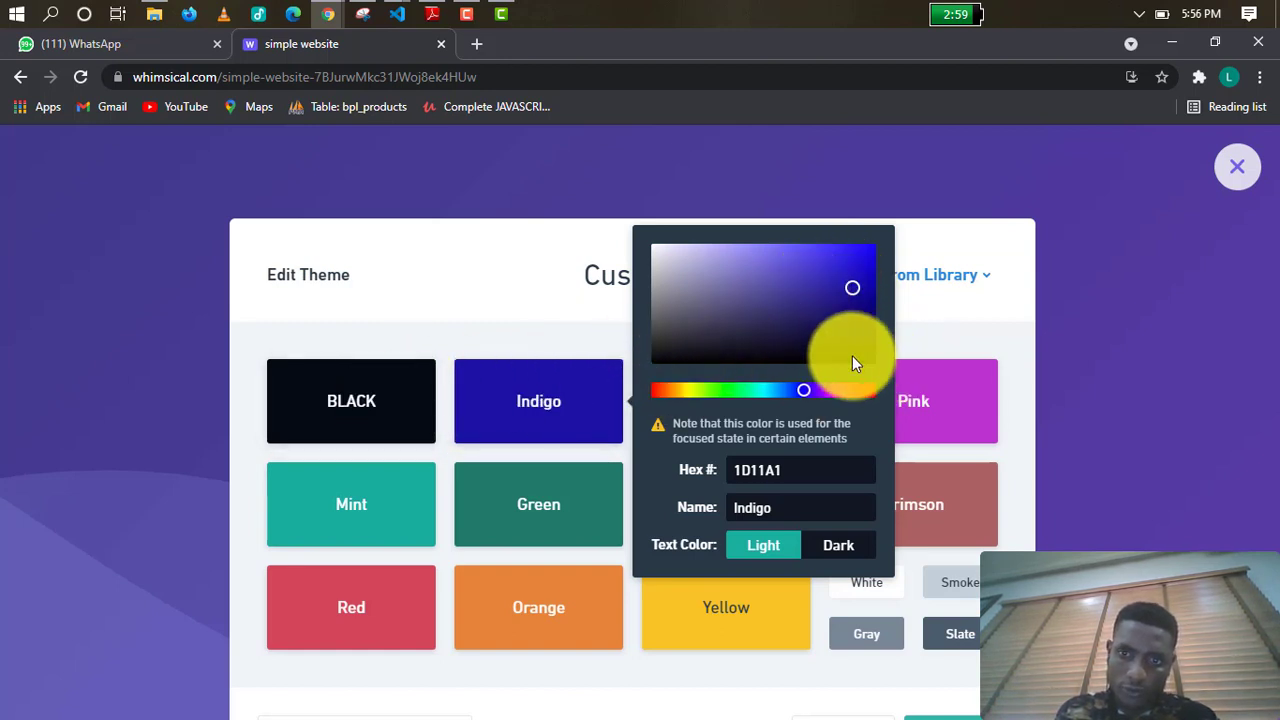
drag(852, 355, 851, 260)
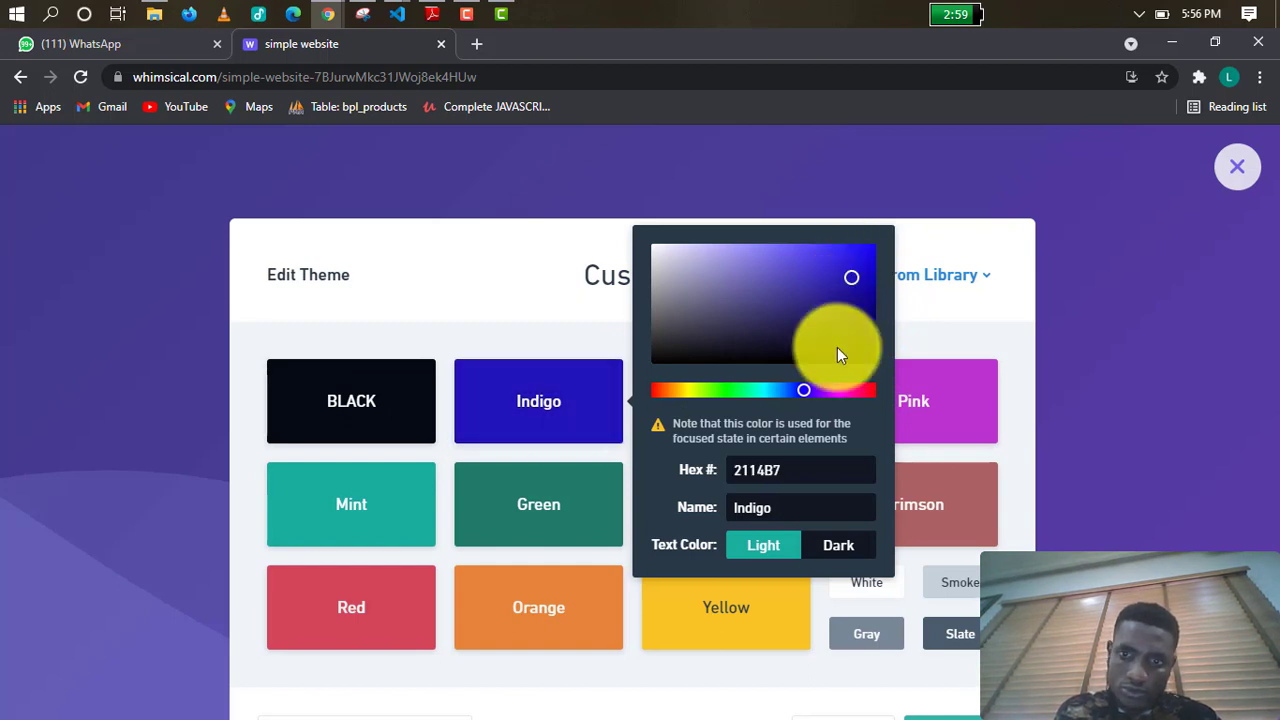
click(855, 298)
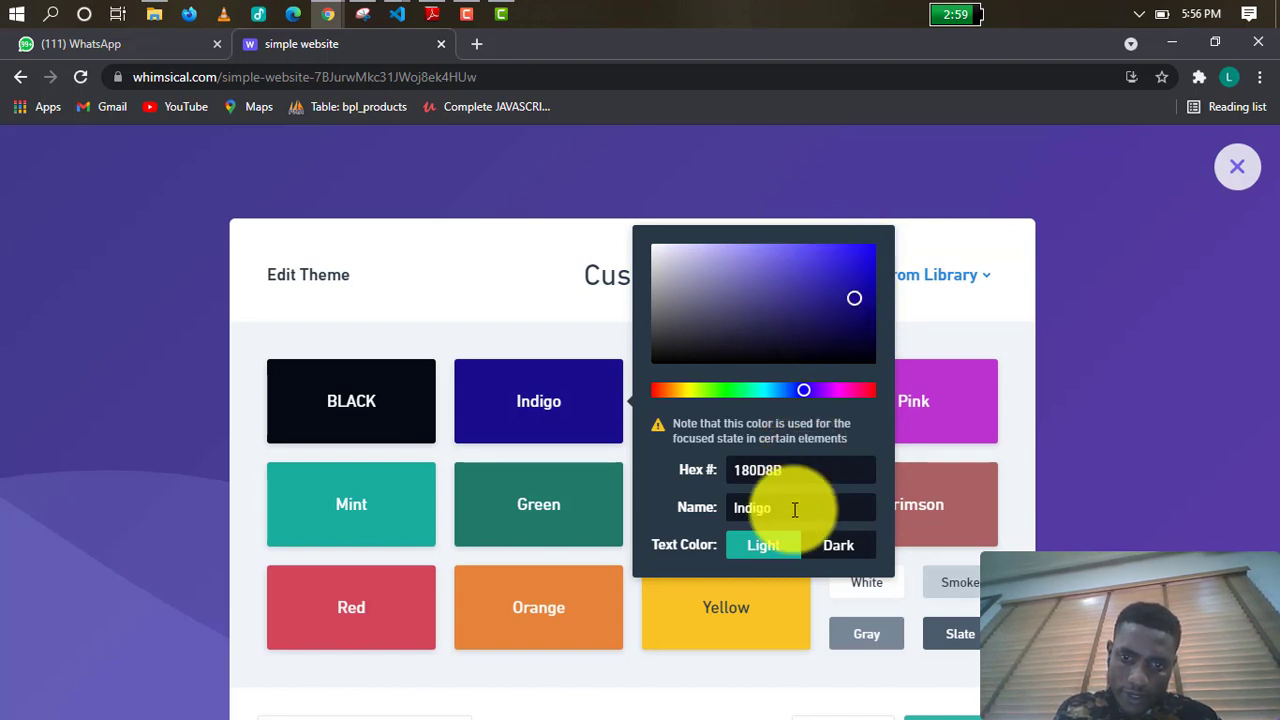
Rename the dark blue theme swatch to "Blues" and close its color settings.
drag(795, 510, 693, 505)
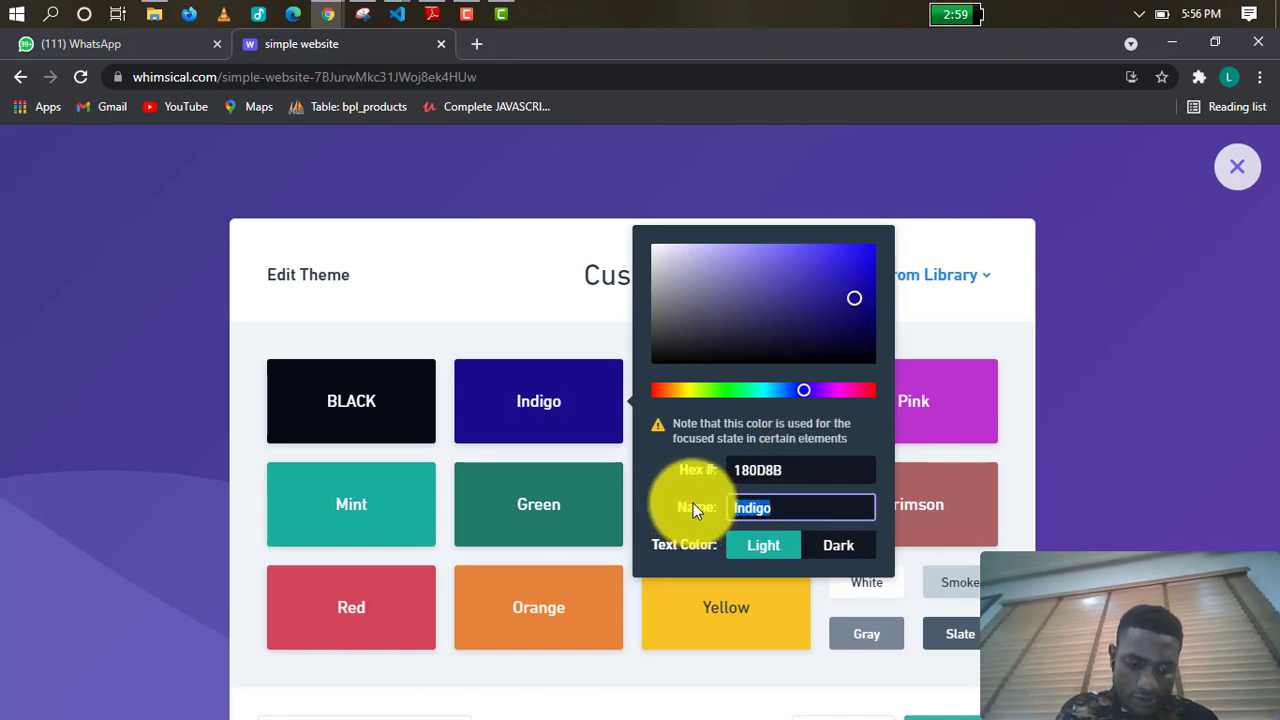
text(Blues)
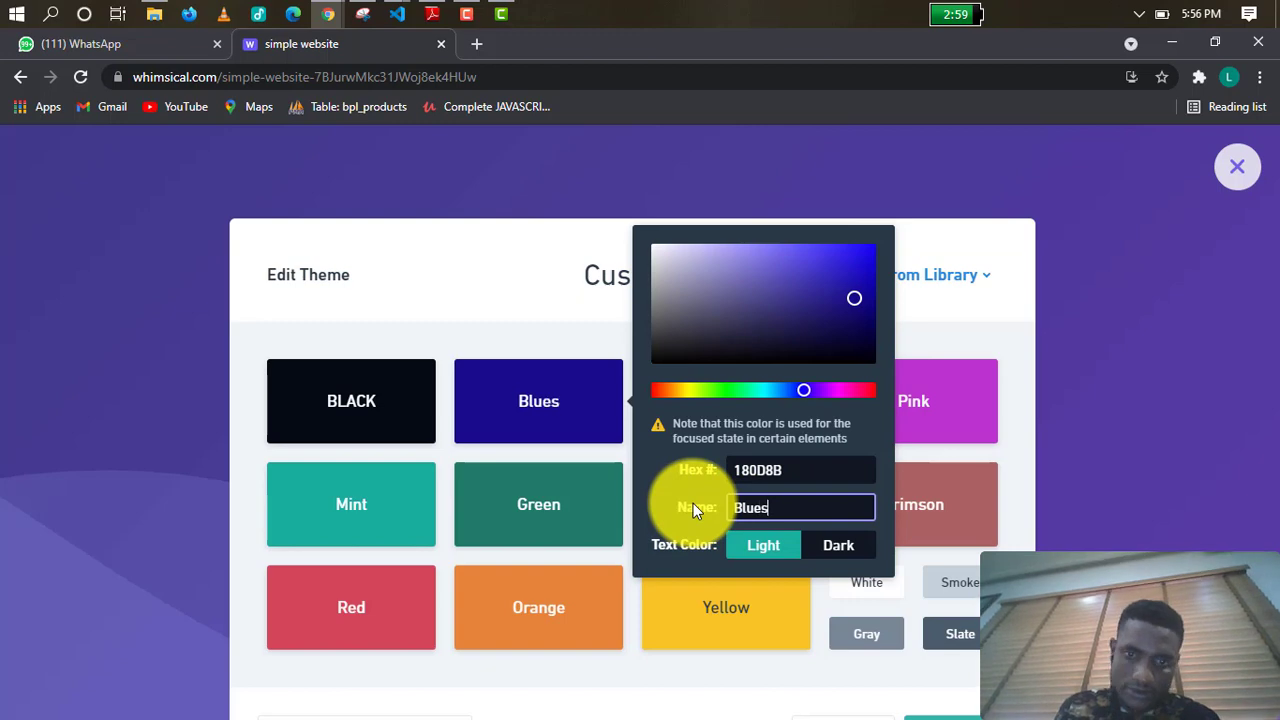
click(966, 317)
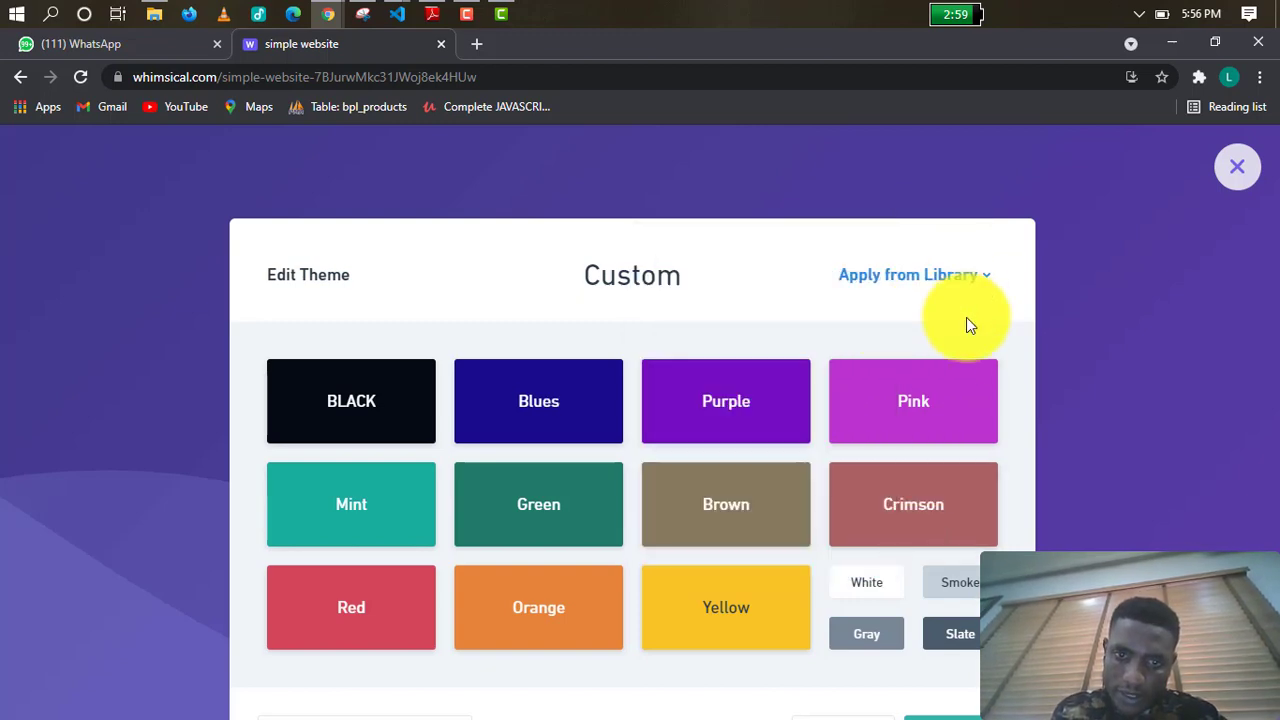
Review the customized swatches and save the theme to apply it to the wireframe.
scroll(669, 457, down, 2)
scroll(622, 338, up, 1)
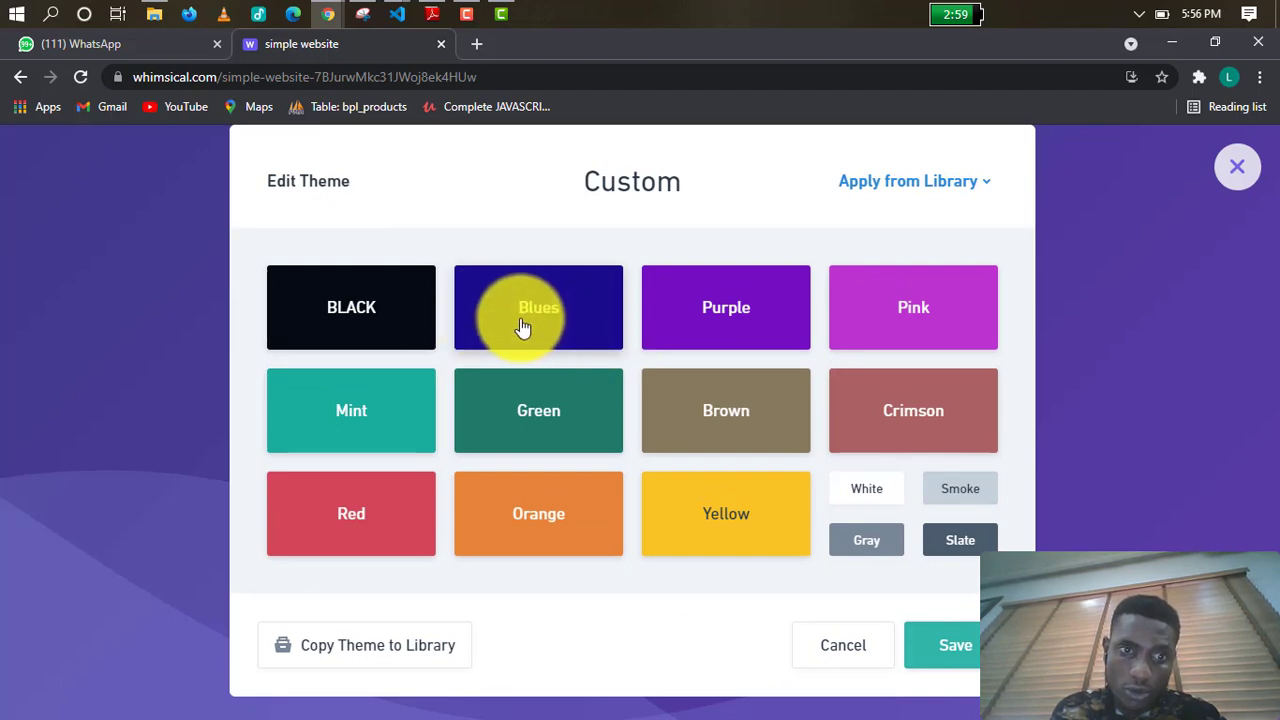
scroll(762, 446, down, 1)
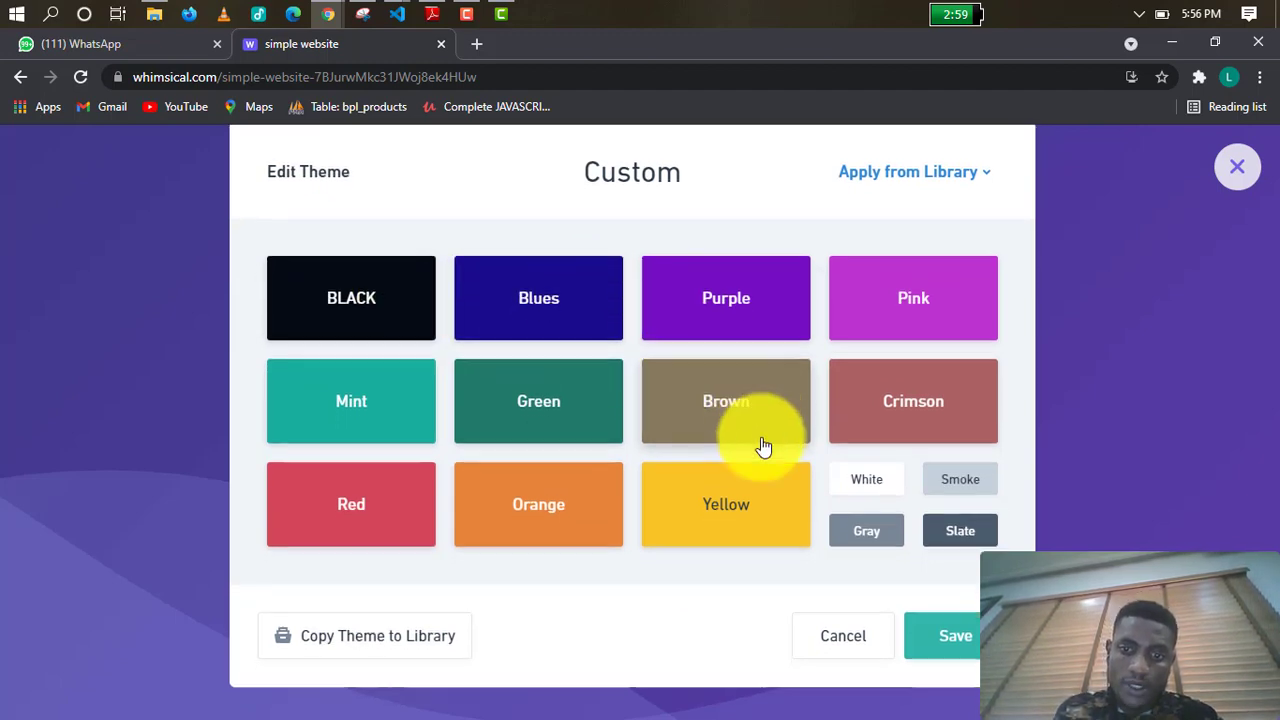
scroll(486, 443, down, 1)
scroll(406, 349, up, 2)
scroll(849, 580, down, 2)
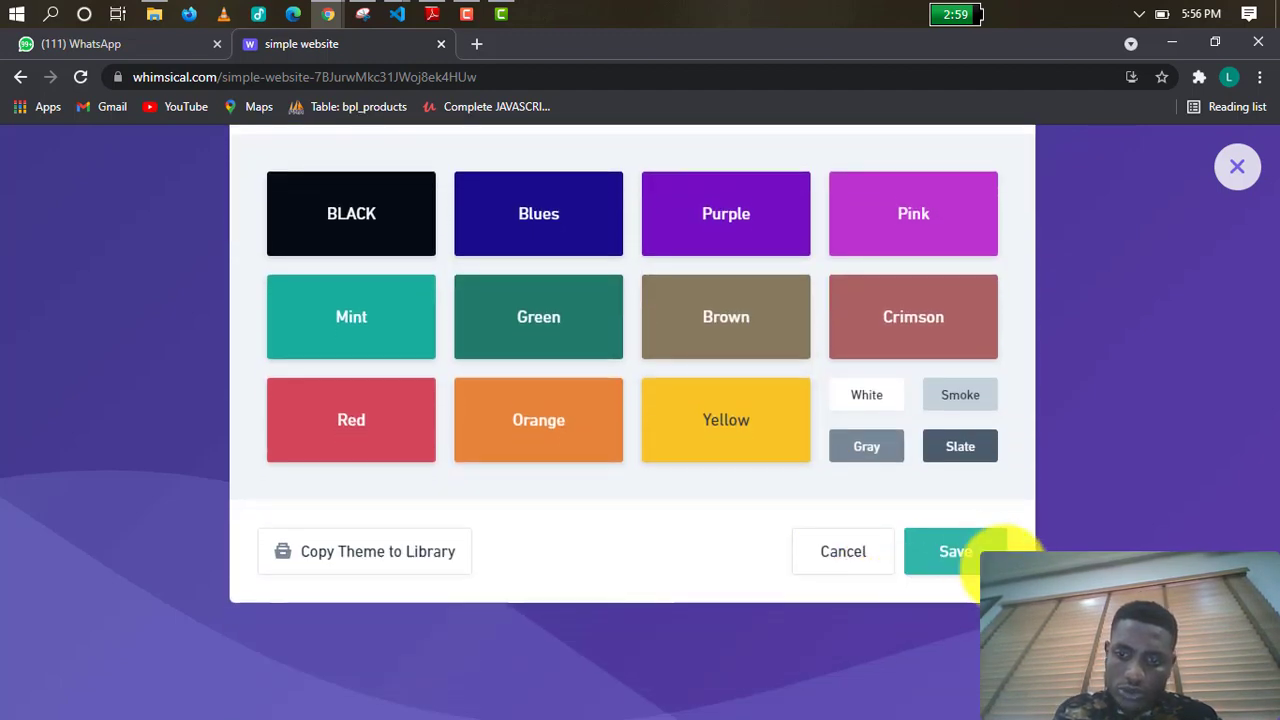
click(974, 558)
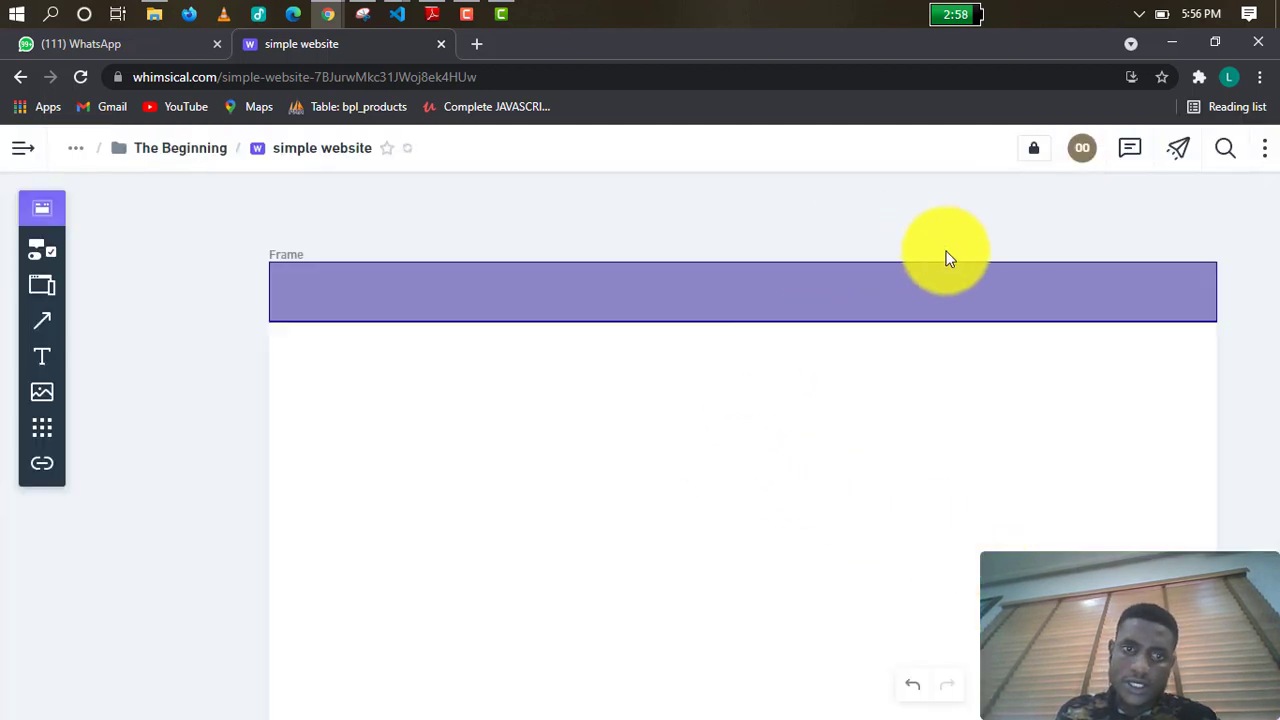
Select the header bar at the top of the frame and look over the page area beneath it.
scroll(905, 330, up, 1)
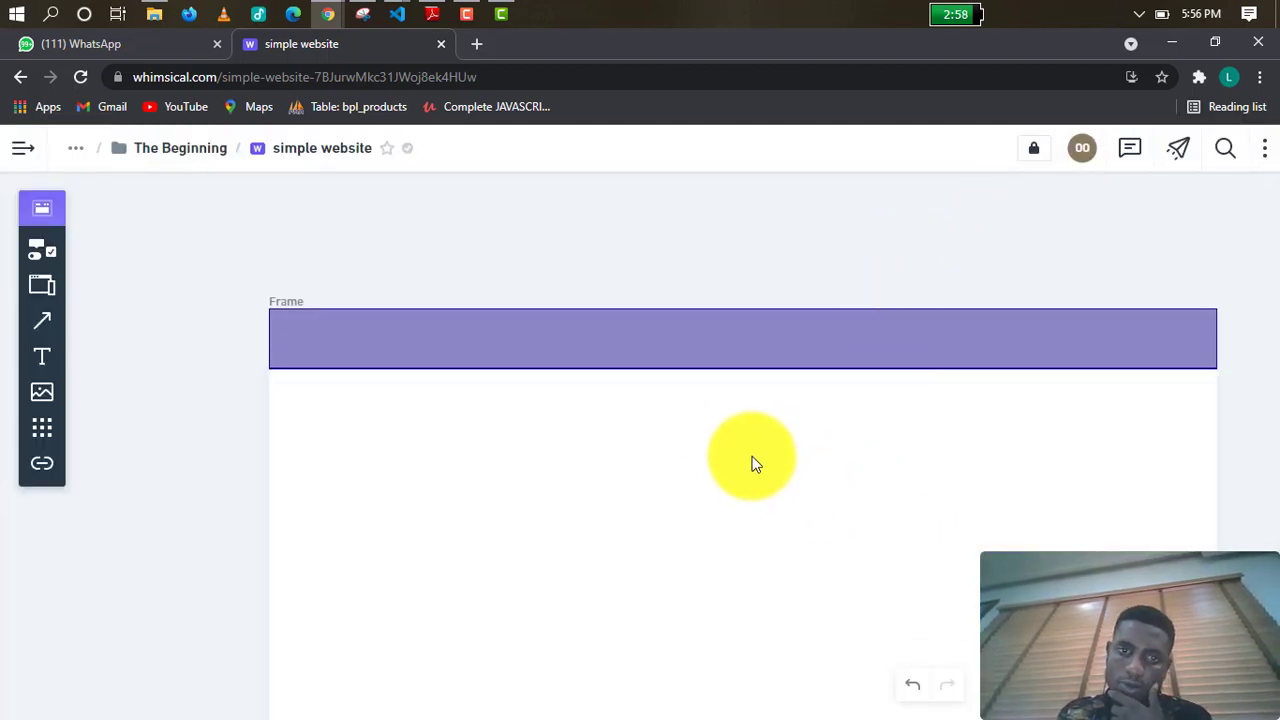
click(351, 321)
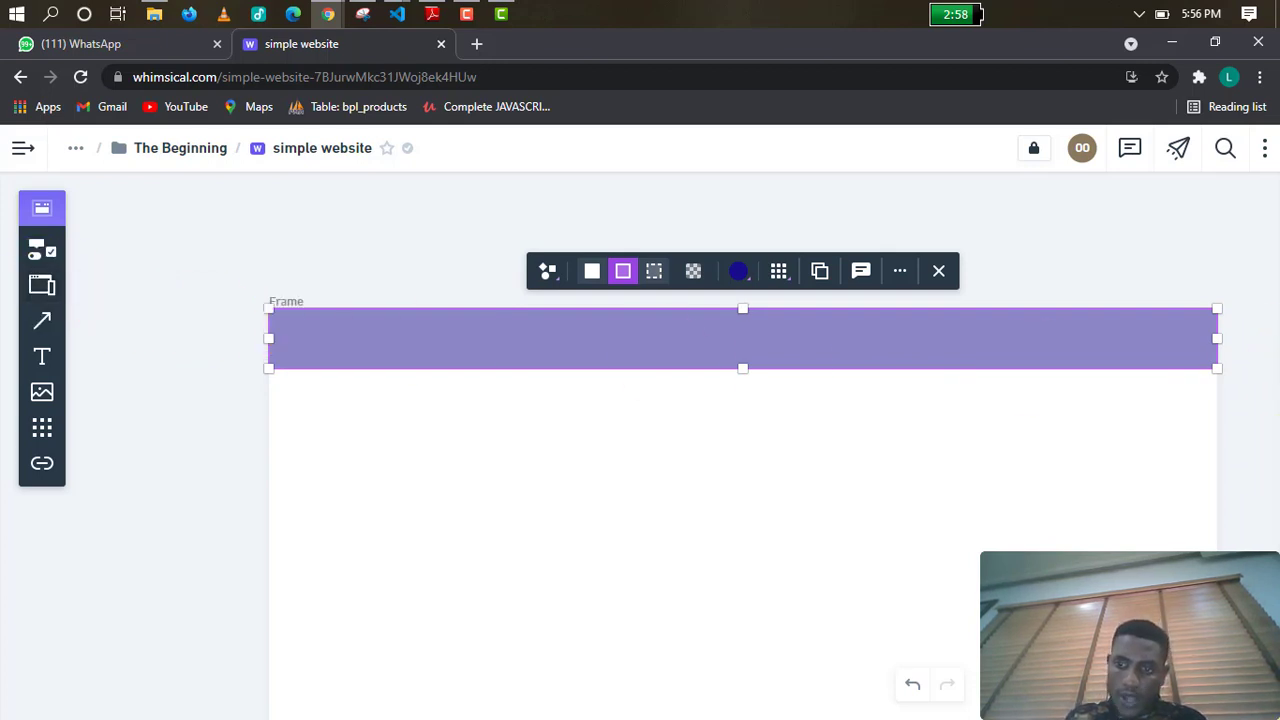
scroll(1265, 460, down, 1)
scroll(1265, 460, down, 1)
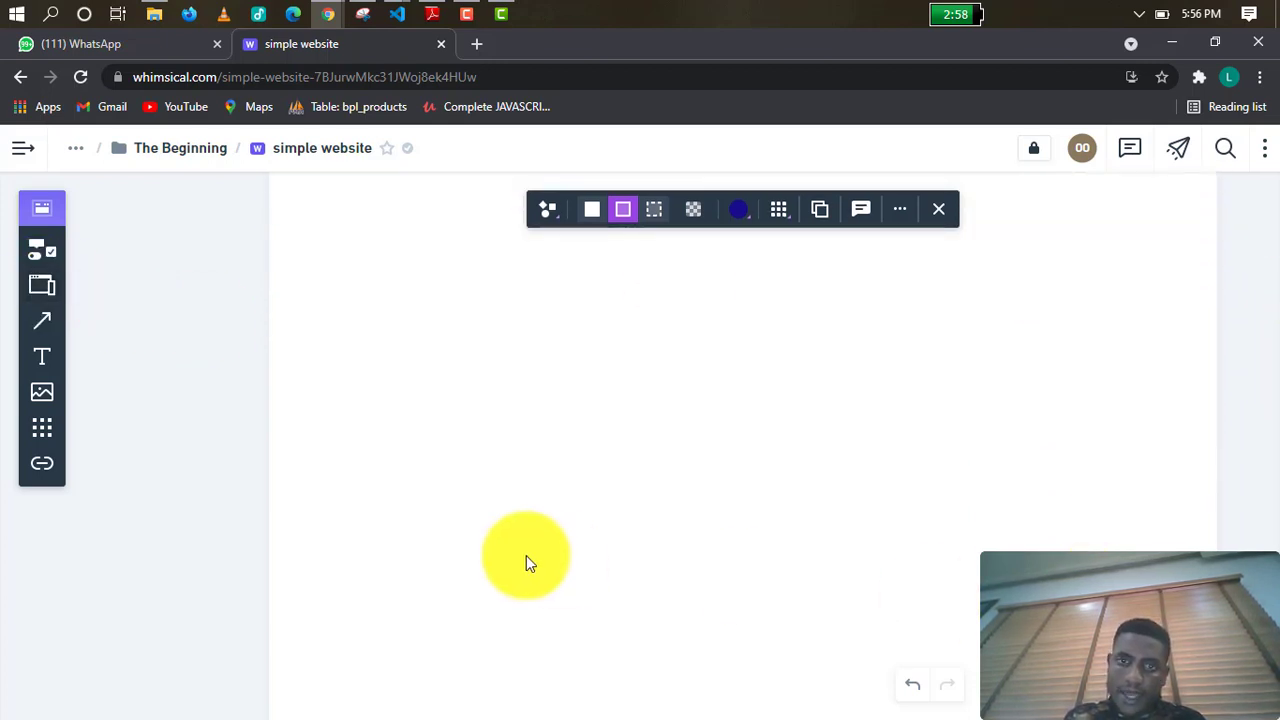
scroll(540, 510, up, 2)
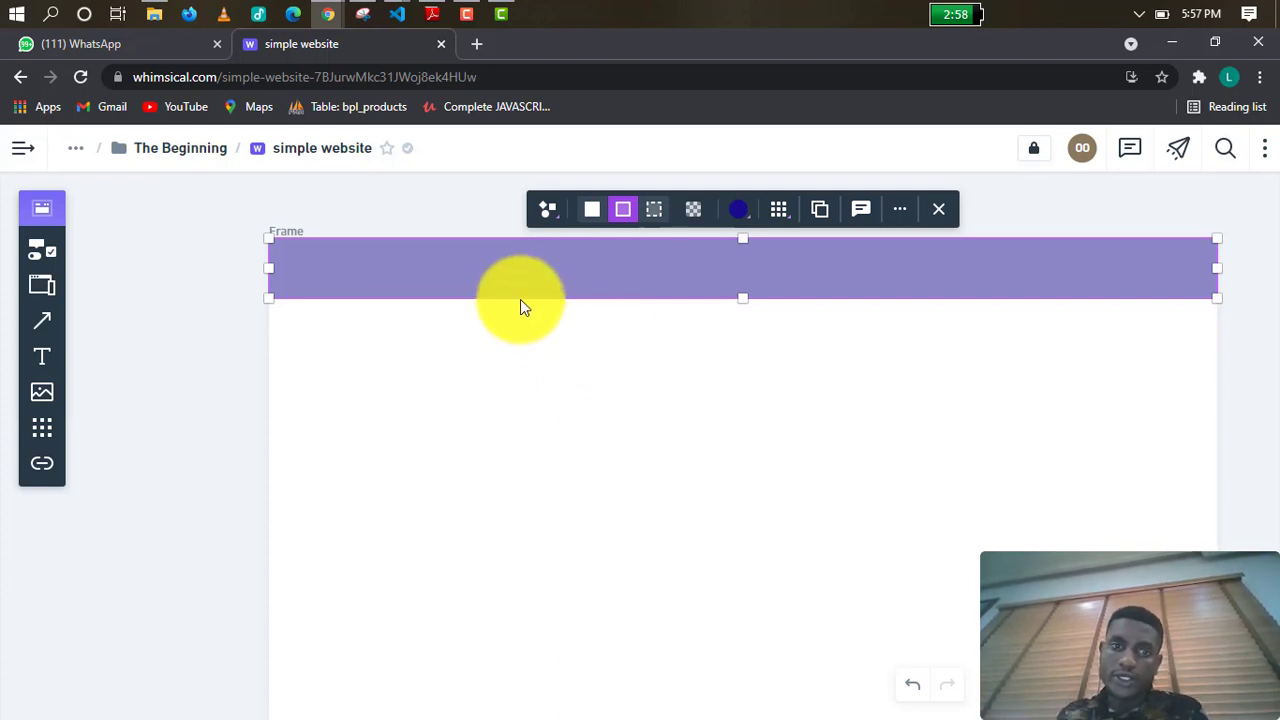
Reduce the header bar's height slightly by moving its lower edge up, and deselect it.
drag(736, 299, 740, 290)
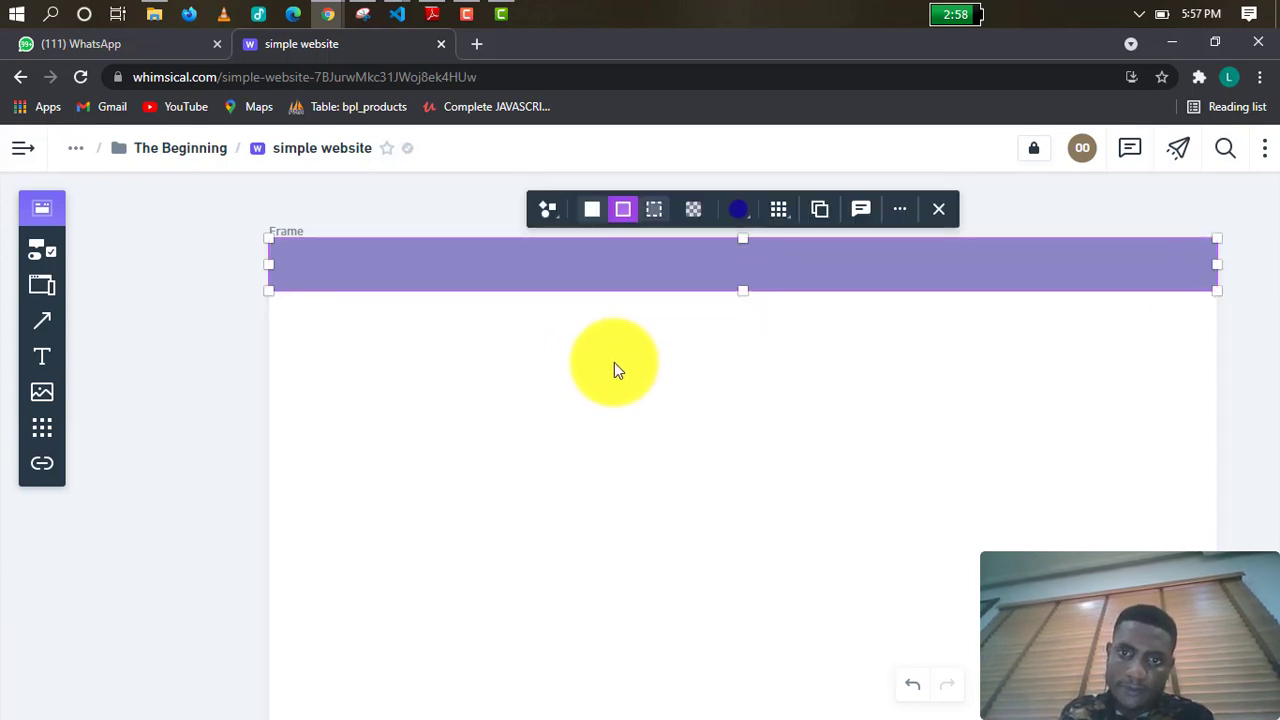
click(714, 276)
right_click(714, 274)
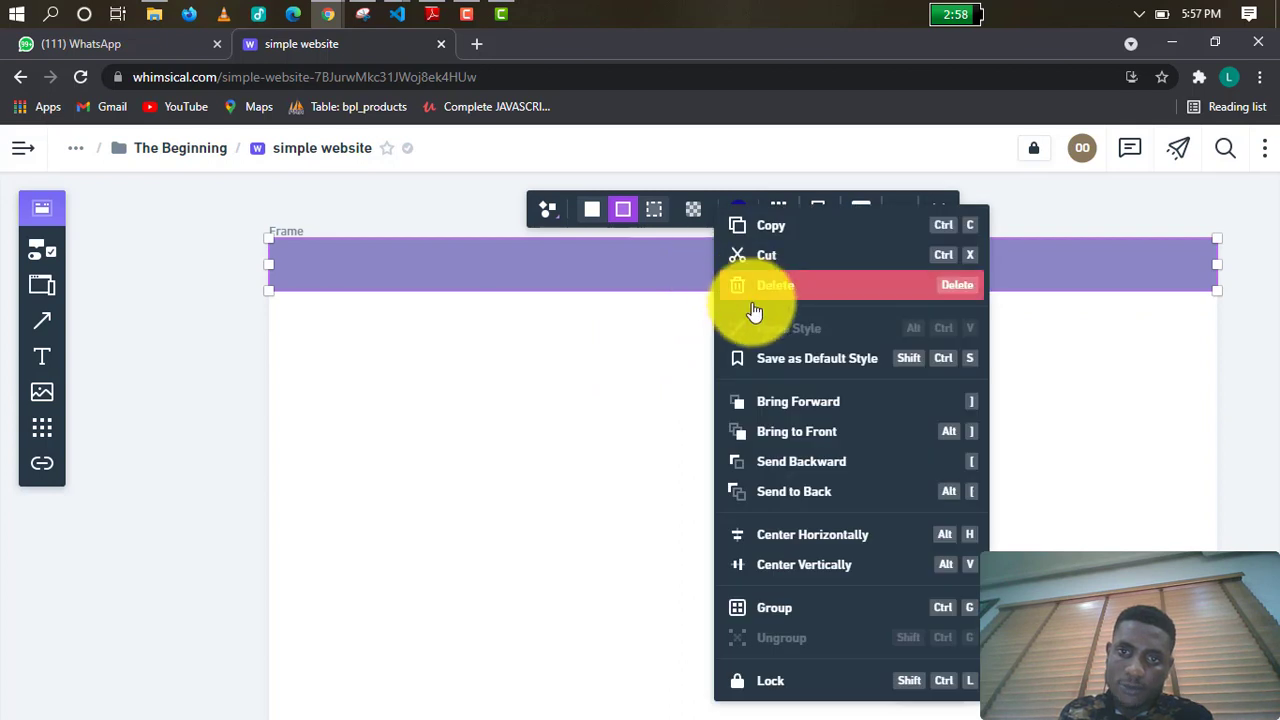
click(651, 286)
click(540, 332)
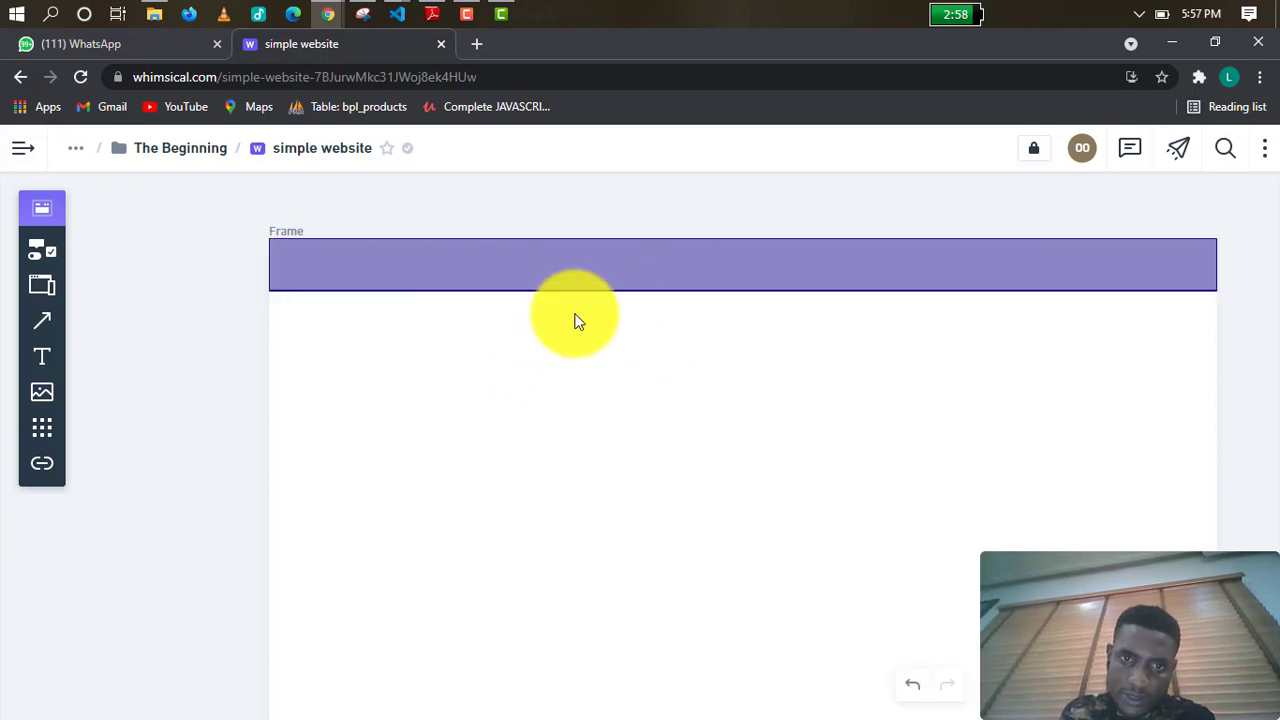
Try the dash, transparent and outline styles on the header bar, and set it to the solid style.
click(607, 272)
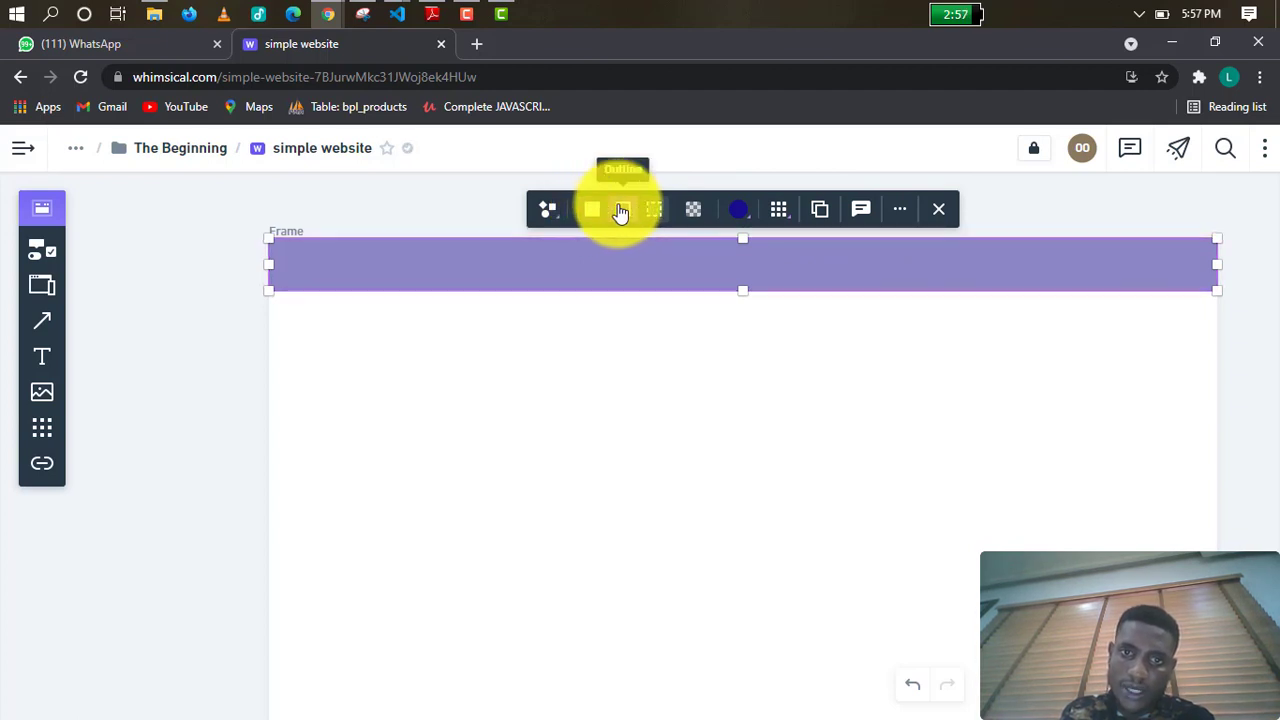
click(650, 212)
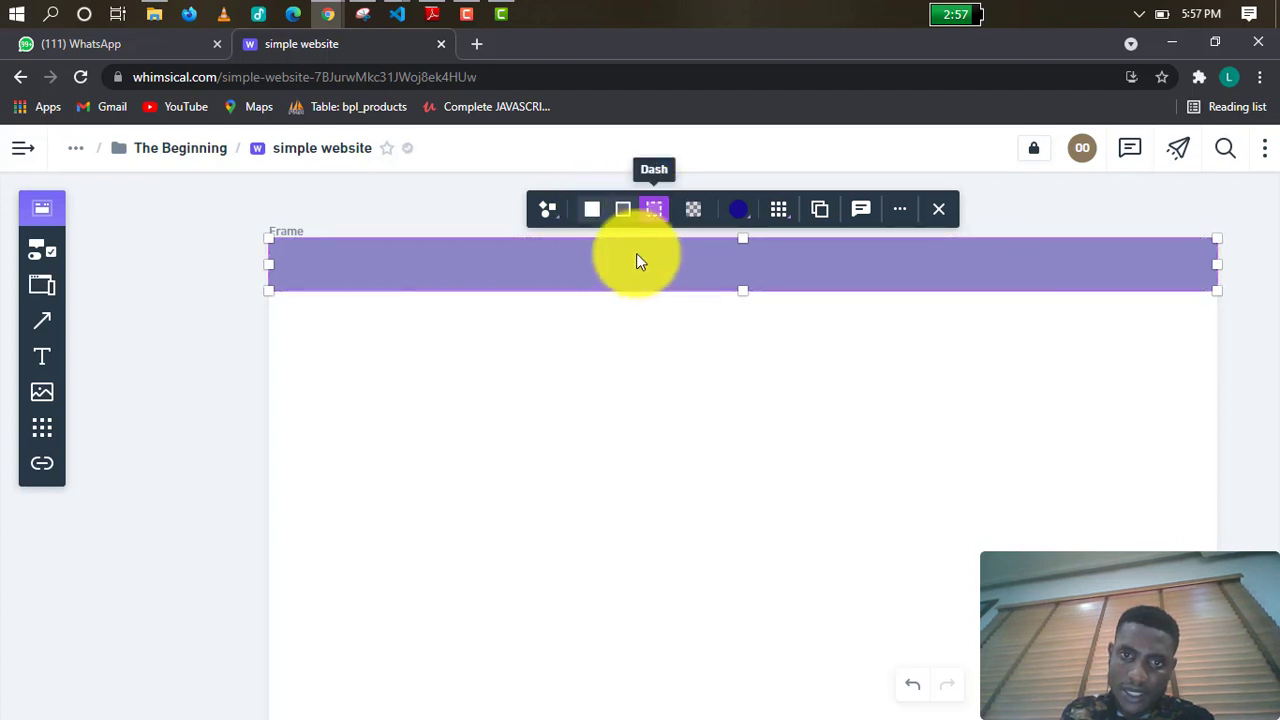
click(690, 217)
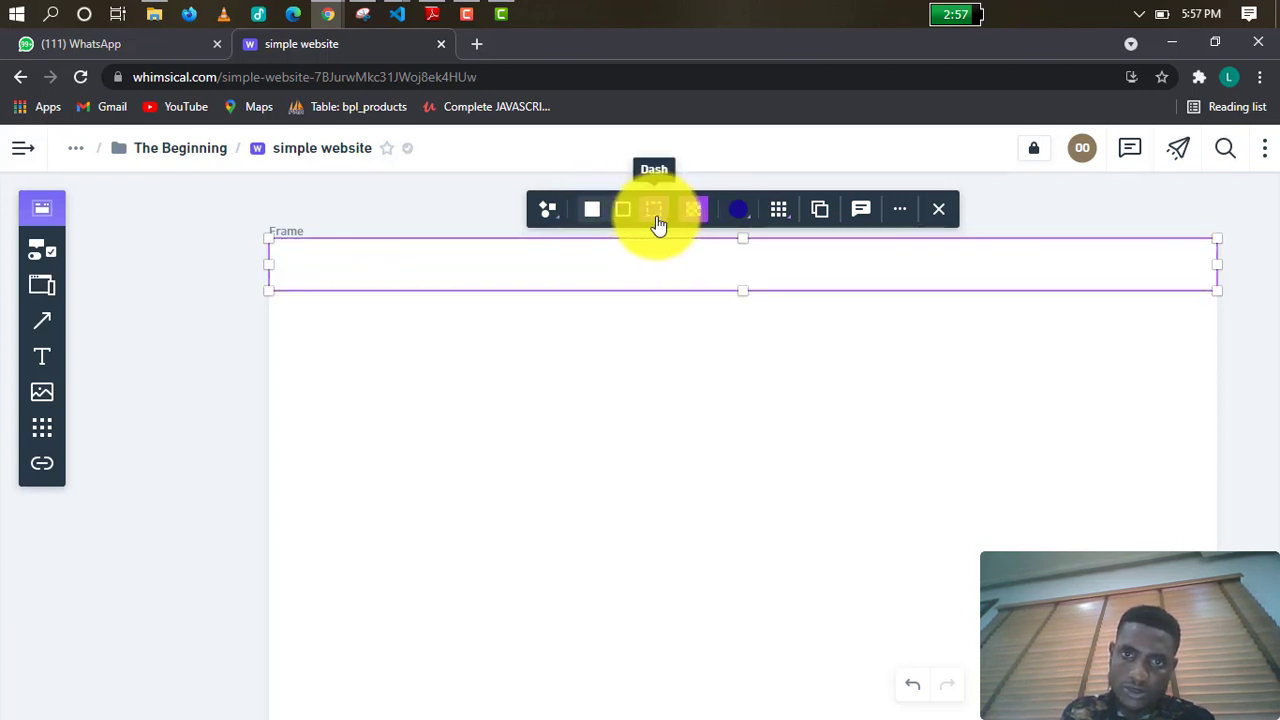
click(657, 218)
click(614, 217)
click(588, 212)
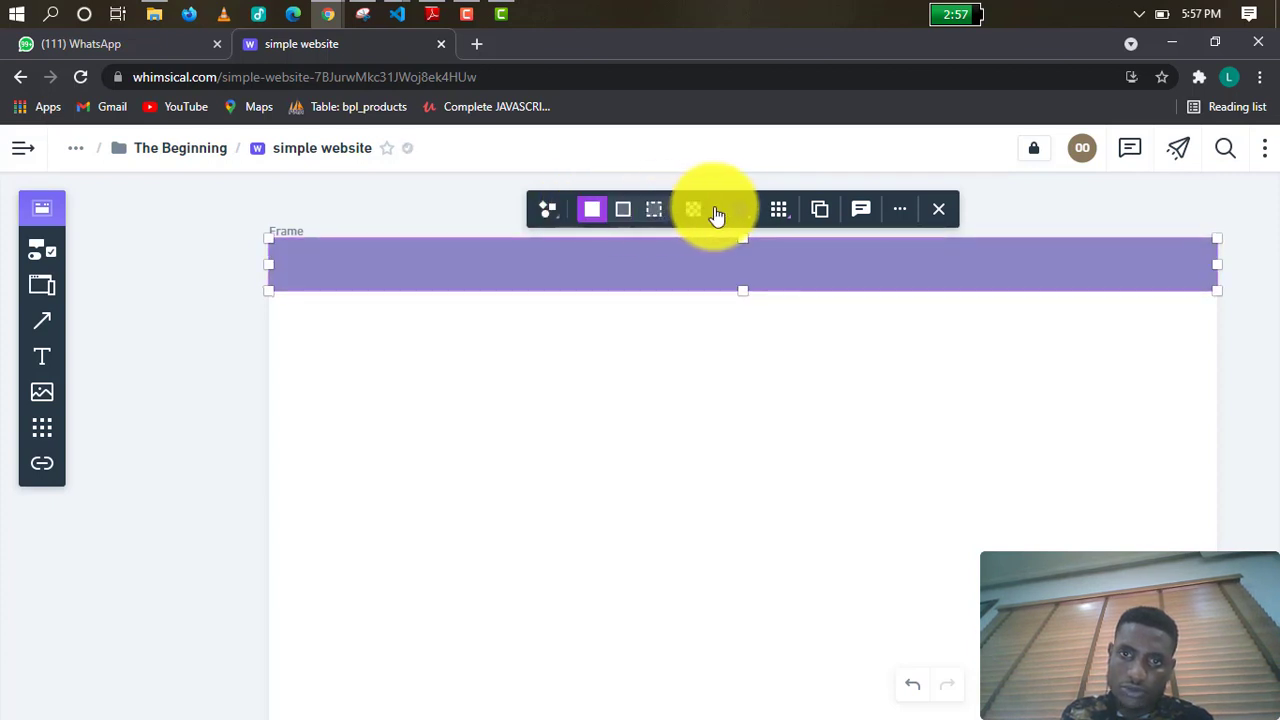
Change the header bar's color to the black theme swatch and look over the result.
click(738, 214)
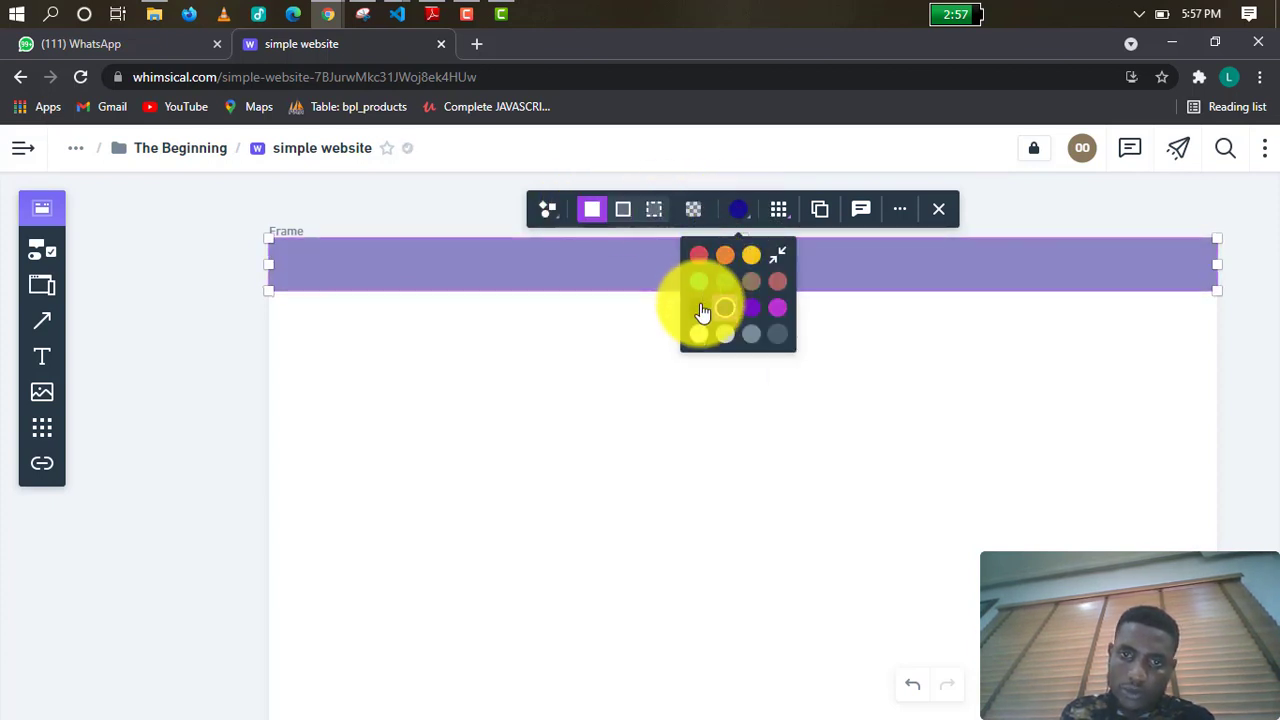
click(699, 308)
click(649, 375)
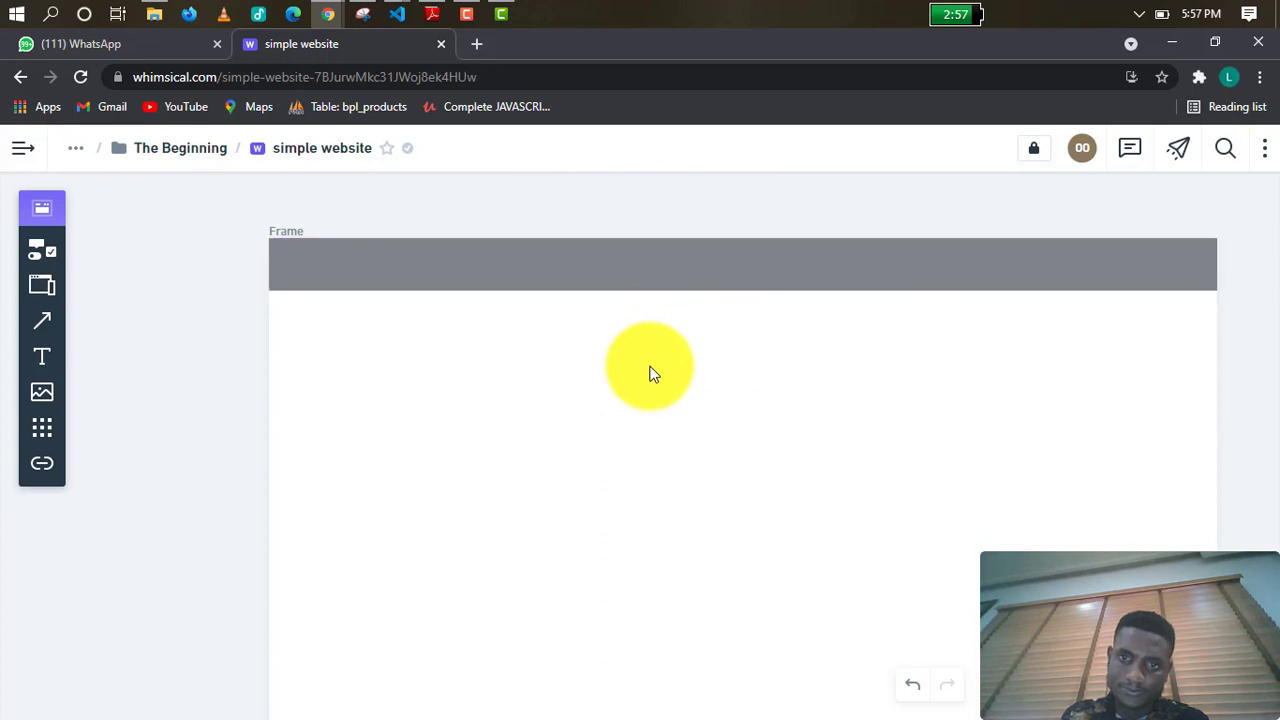
scroll(474, 257, down, 1)
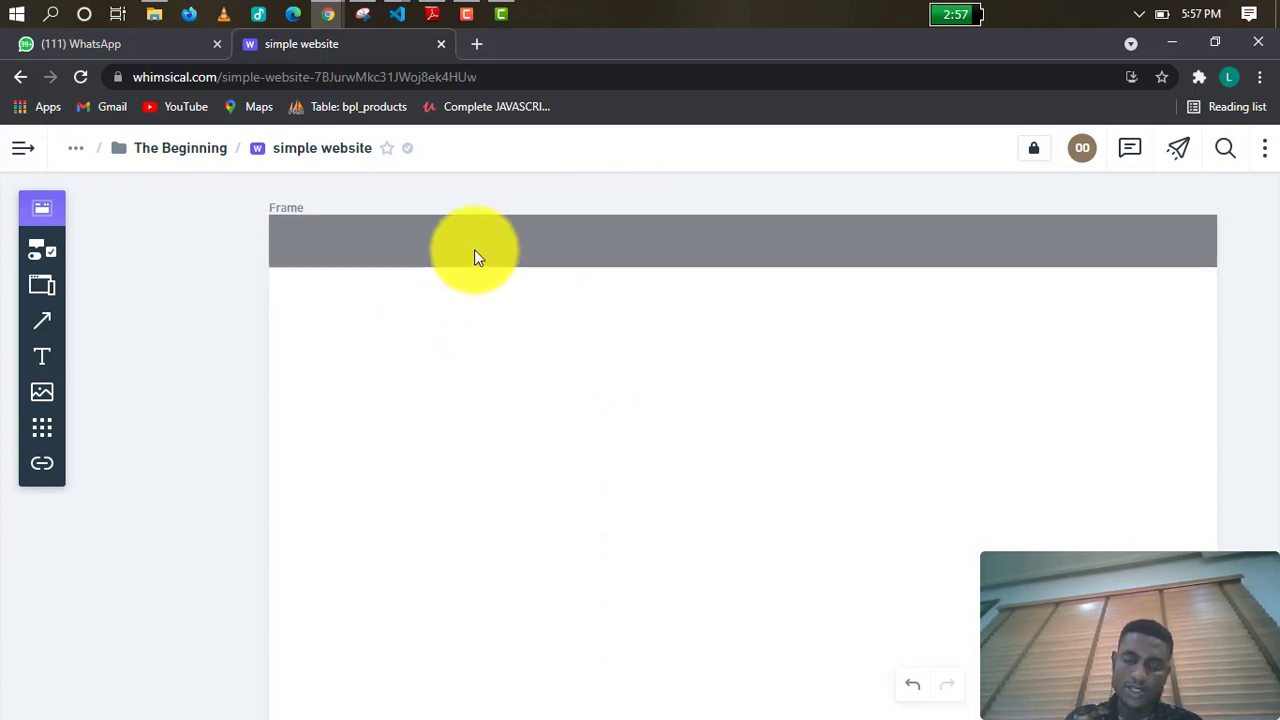
scroll(500, 334, up, 1)
click(486, 270)
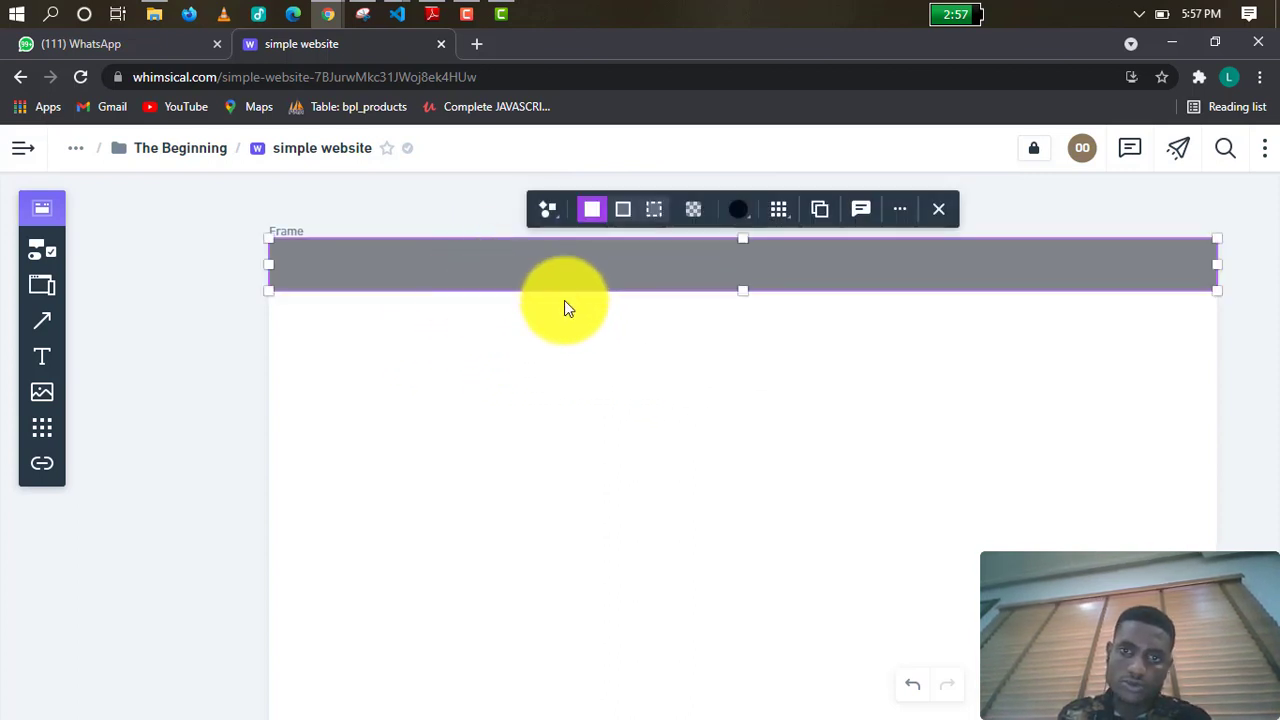
click(676, 412)
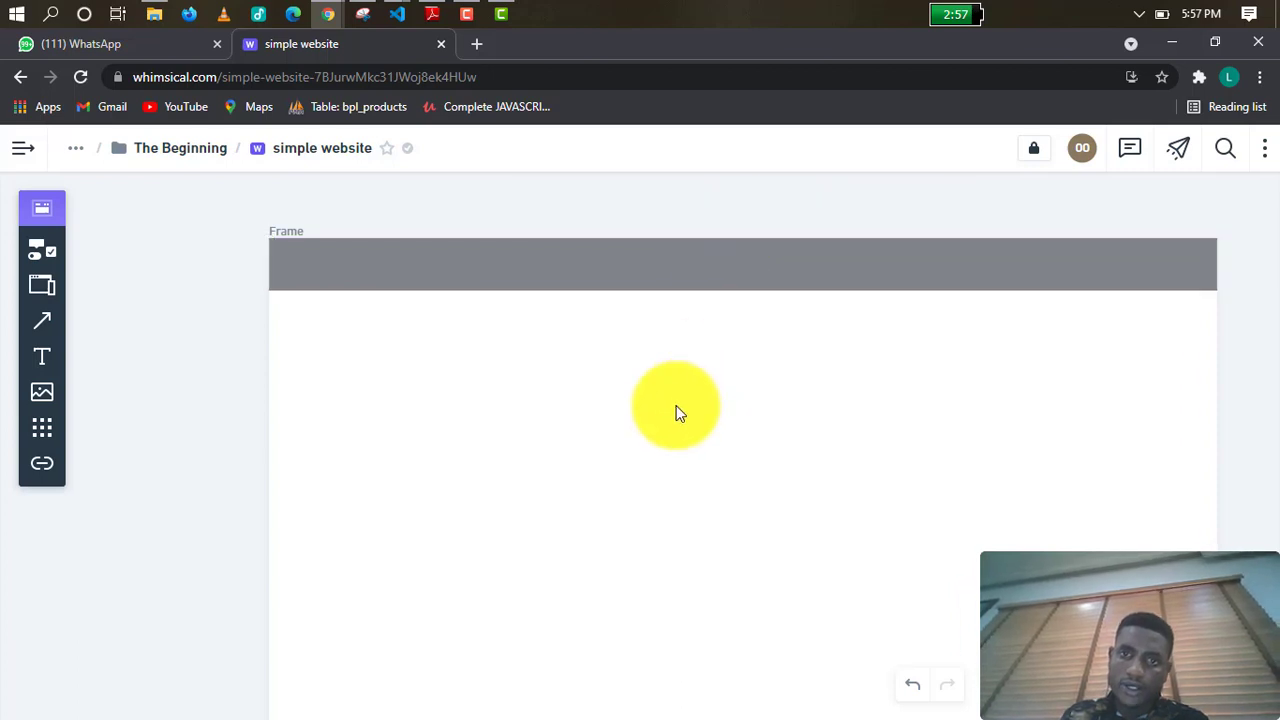
click(655, 276)
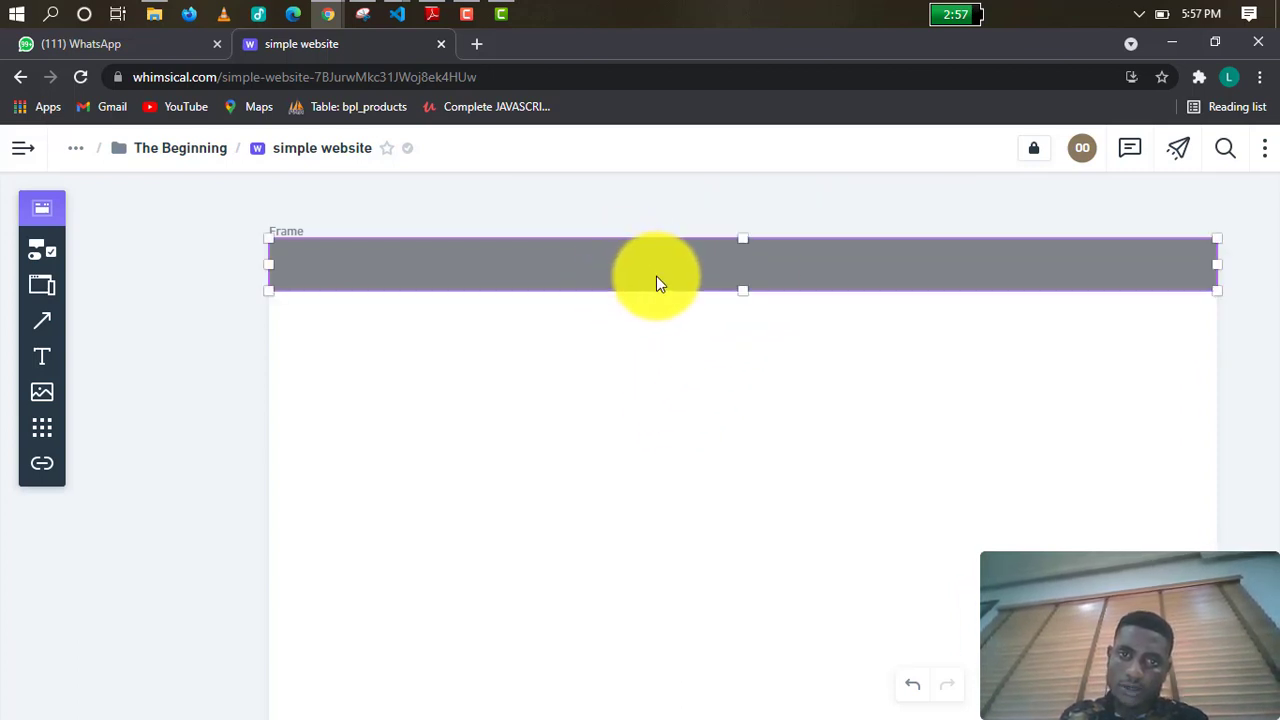
click(694, 337)
Set the header bar's color to the dark blue theme swatch and check the selected swatch in the palette.
click(713, 289)
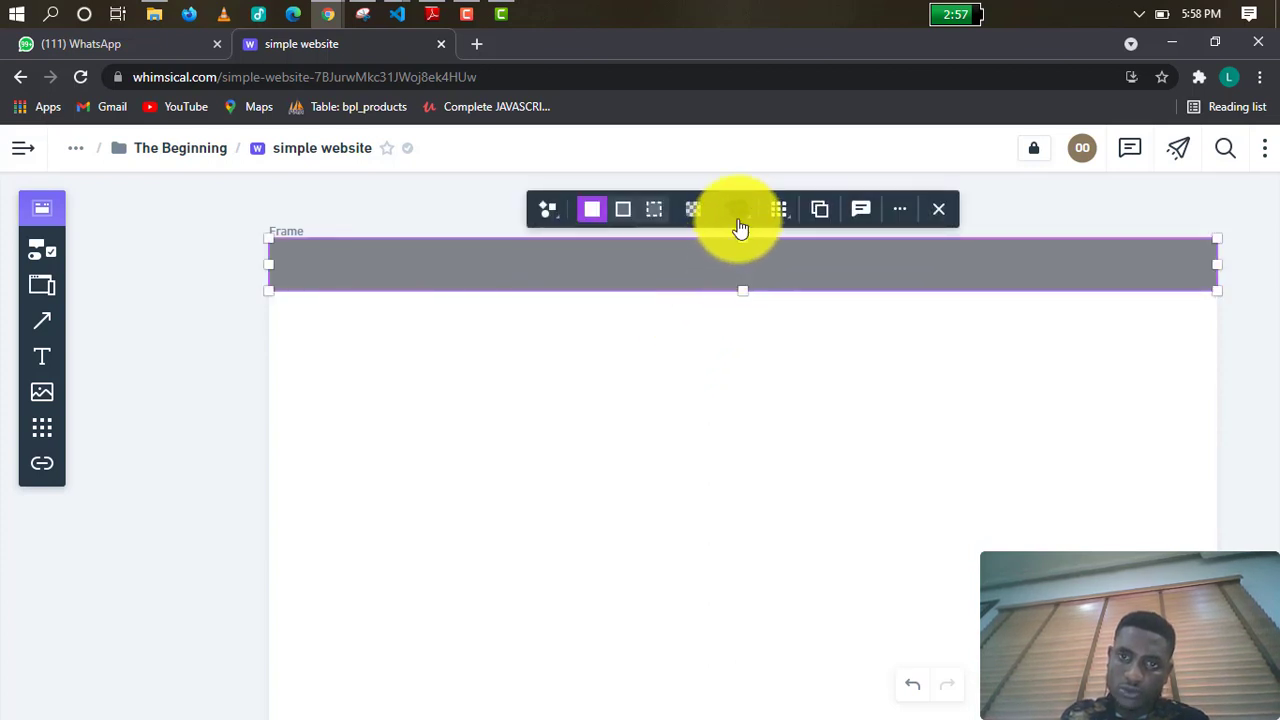
click(739, 222)
click(700, 311)
click(670, 343)
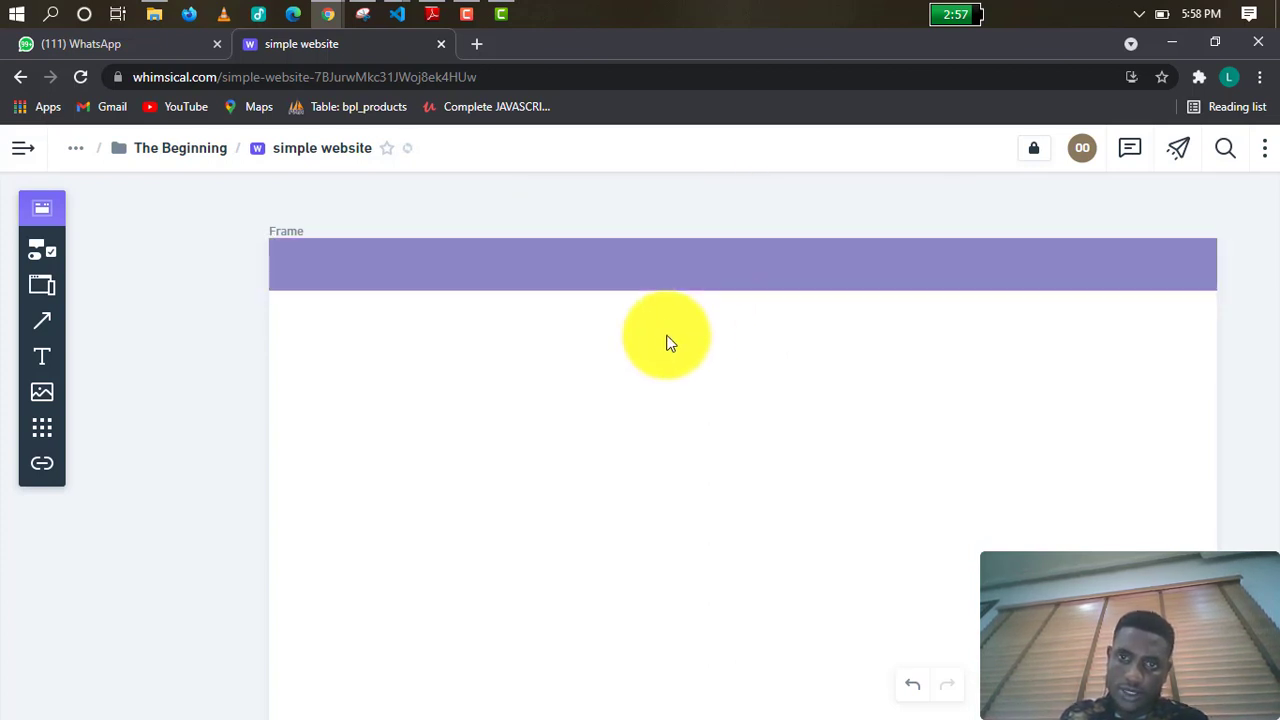
scroll(447, 419, down, 1)
scroll(480, 390, up, 1)
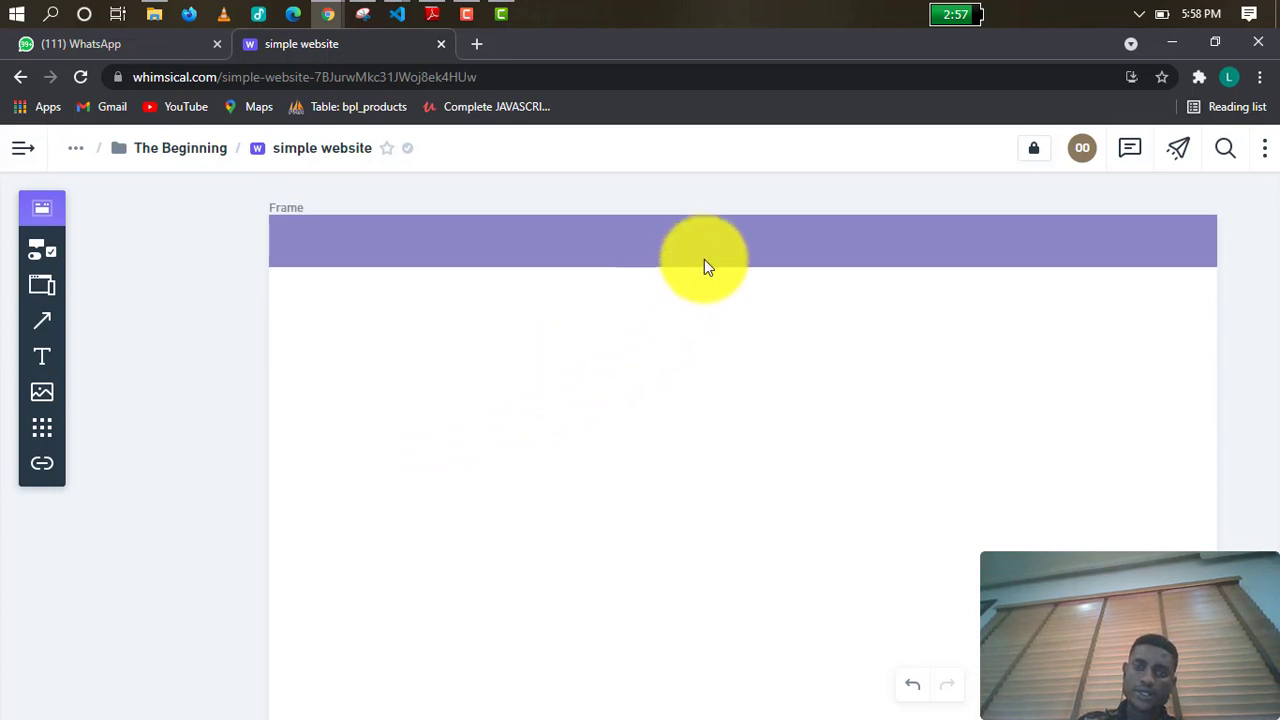
click(707, 243)
click(739, 210)
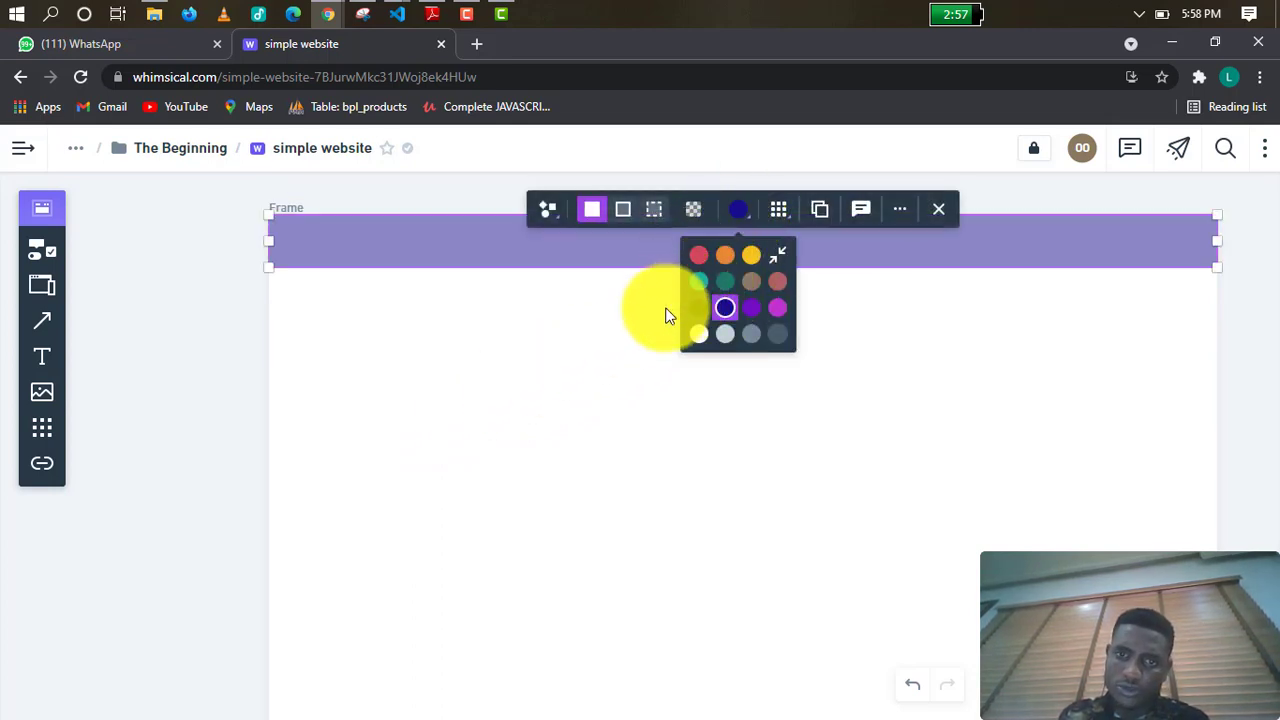
click(613, 324)
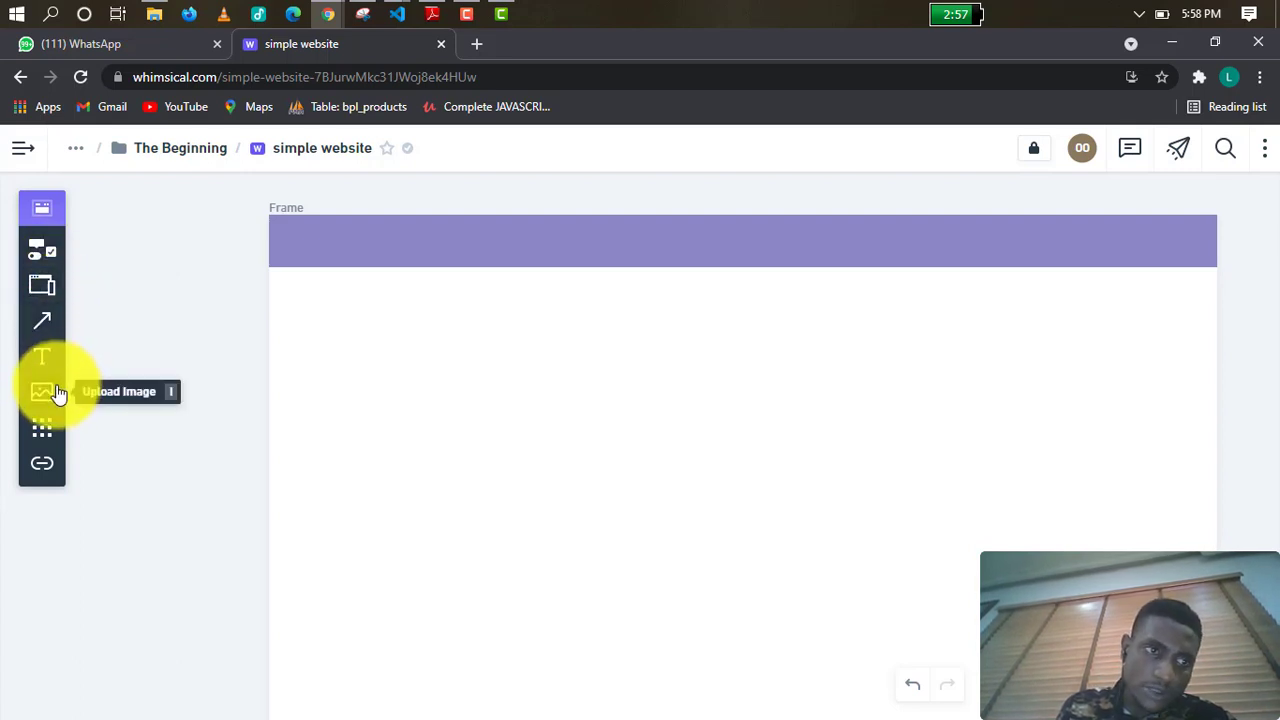
Find the Image element in the element library and place it at the upper-left corner of the frame, over the header bar.
click(42, 249)
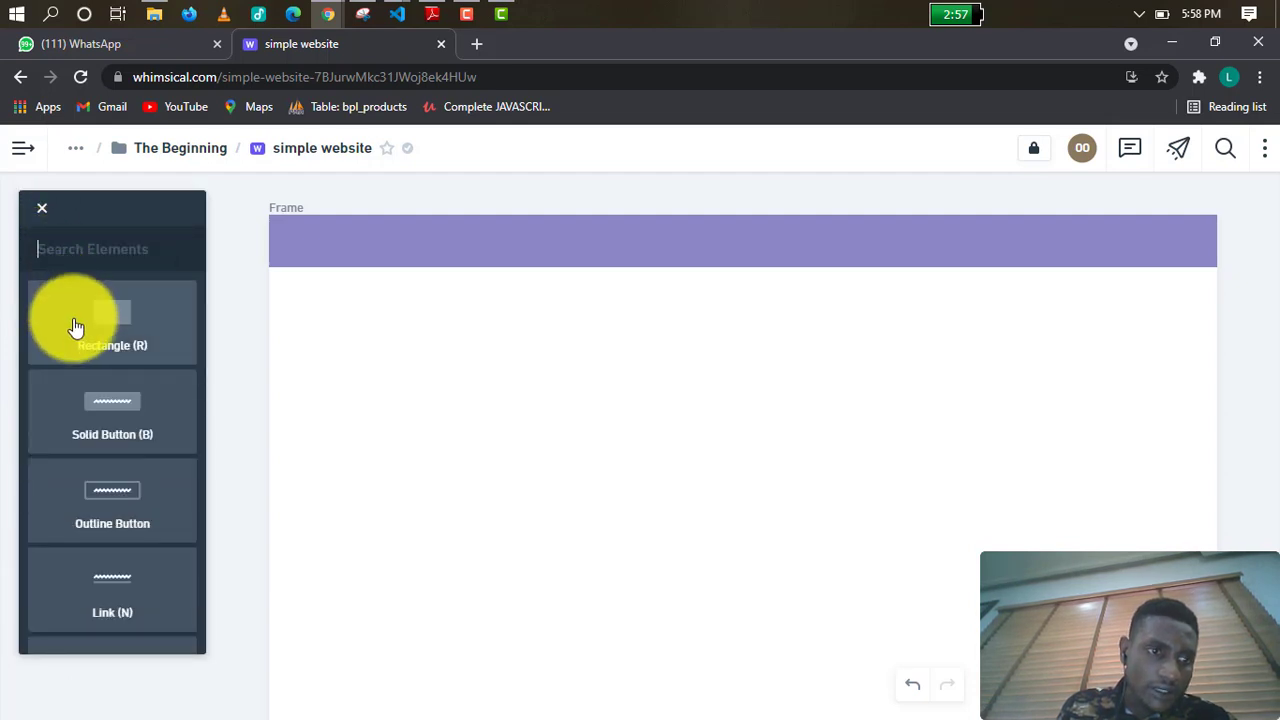
scroll(80, 340, down, 2)
scroll(90, 355, down, 4)
scroll(95, 355, up, 2)
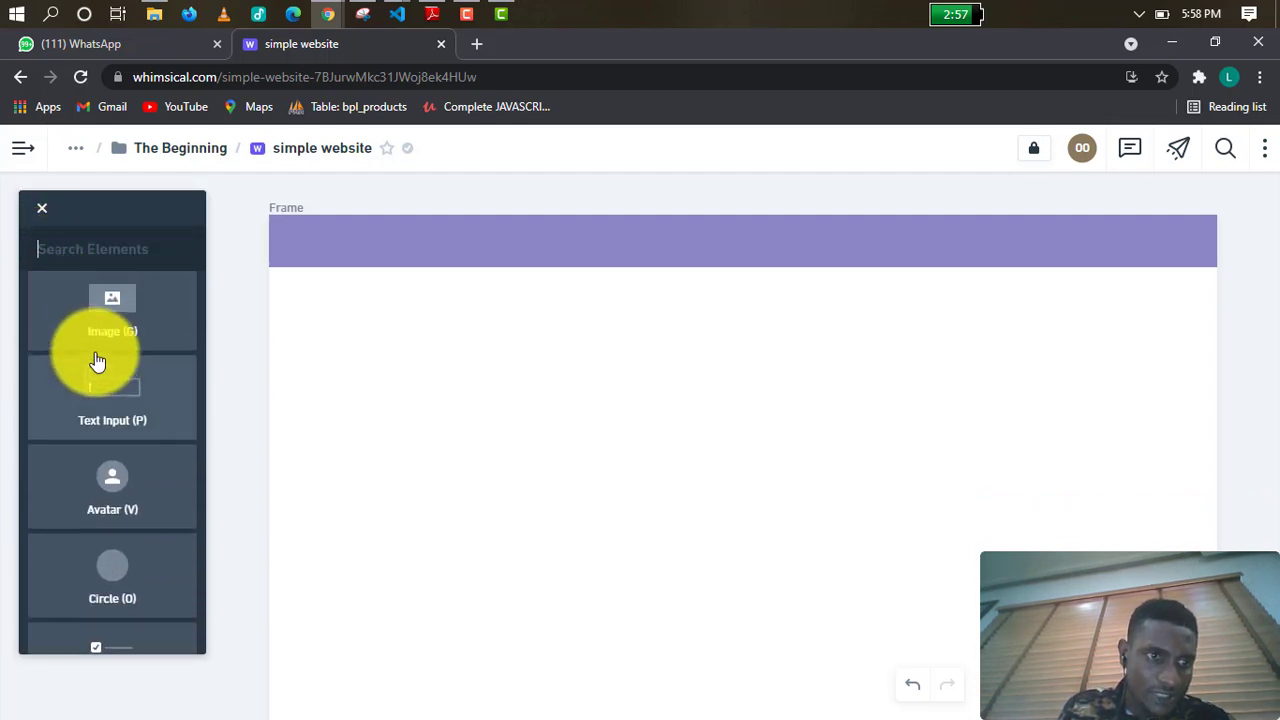
scroll(117, 355, up, 3)
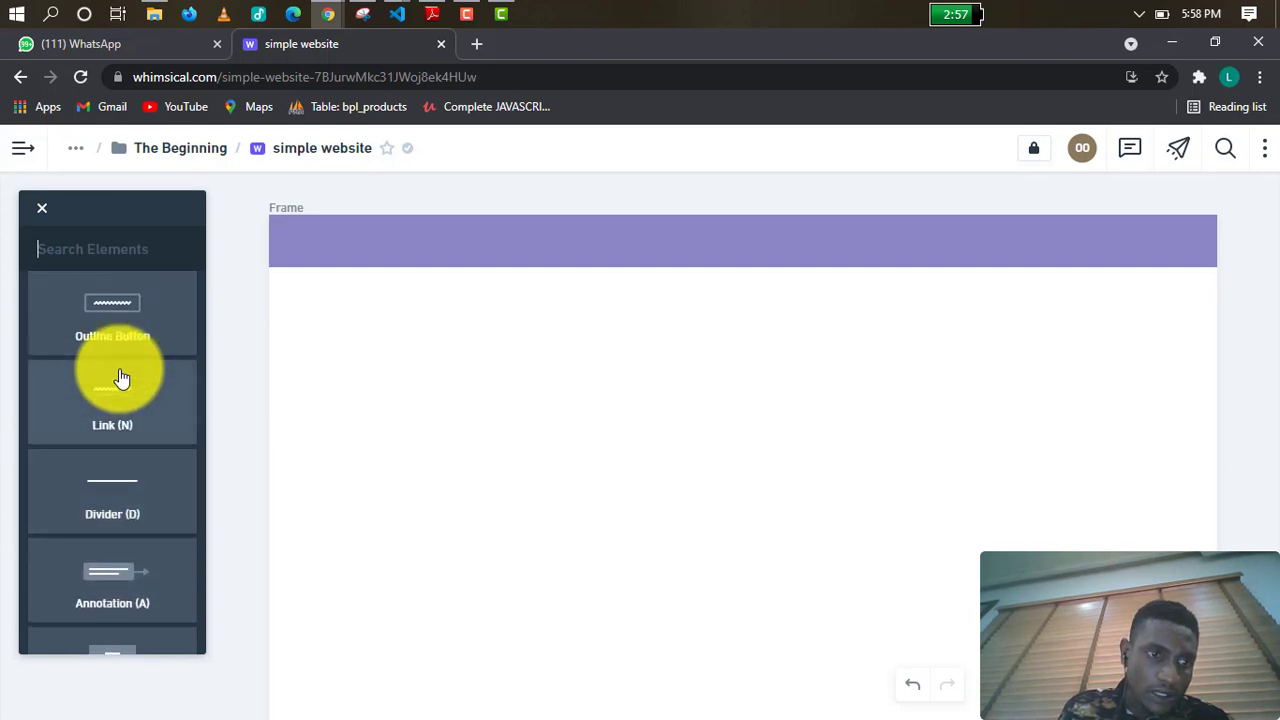
scroll(128, 360, down, 10)
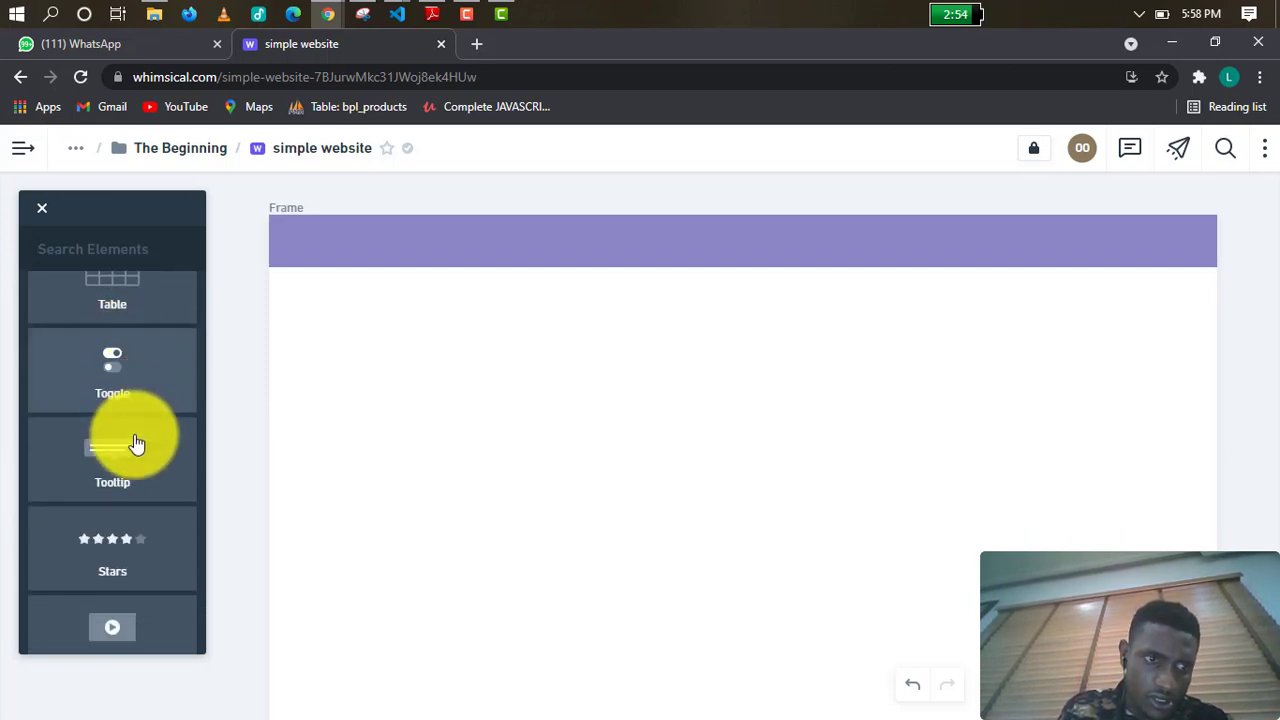
scroll(134, 435, up, 8)
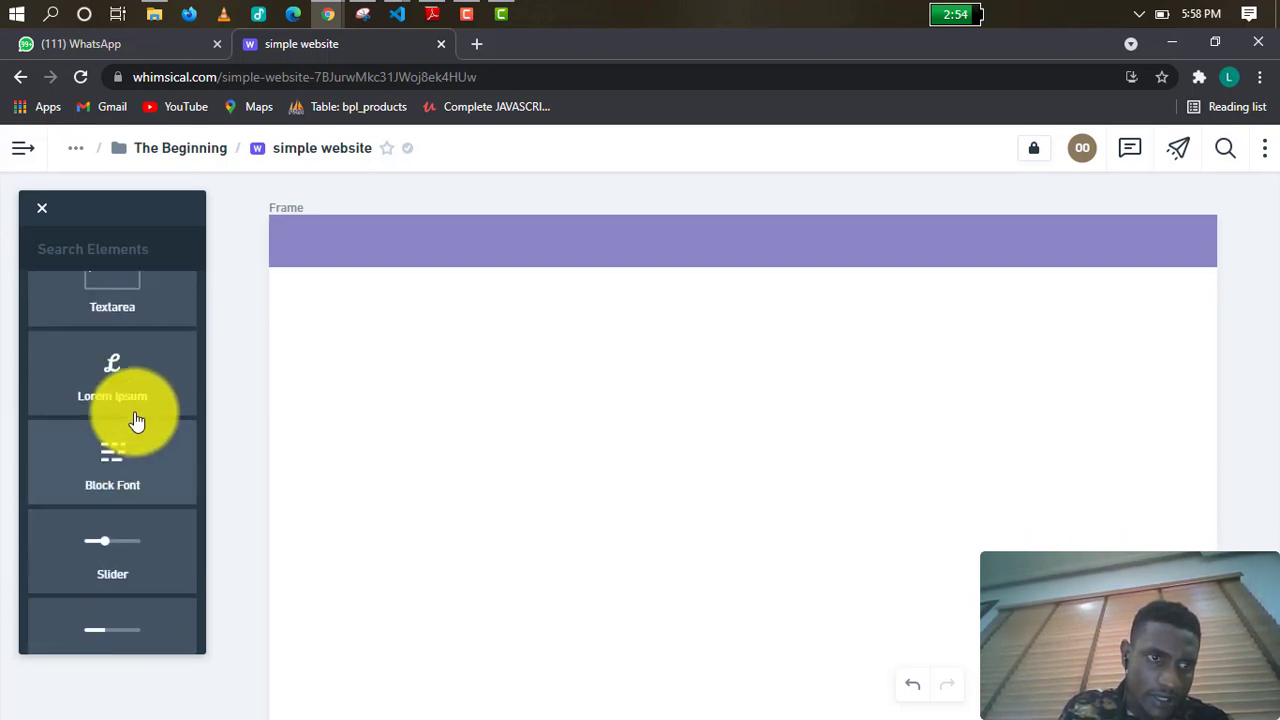
scroll(137, 418, up, 6)
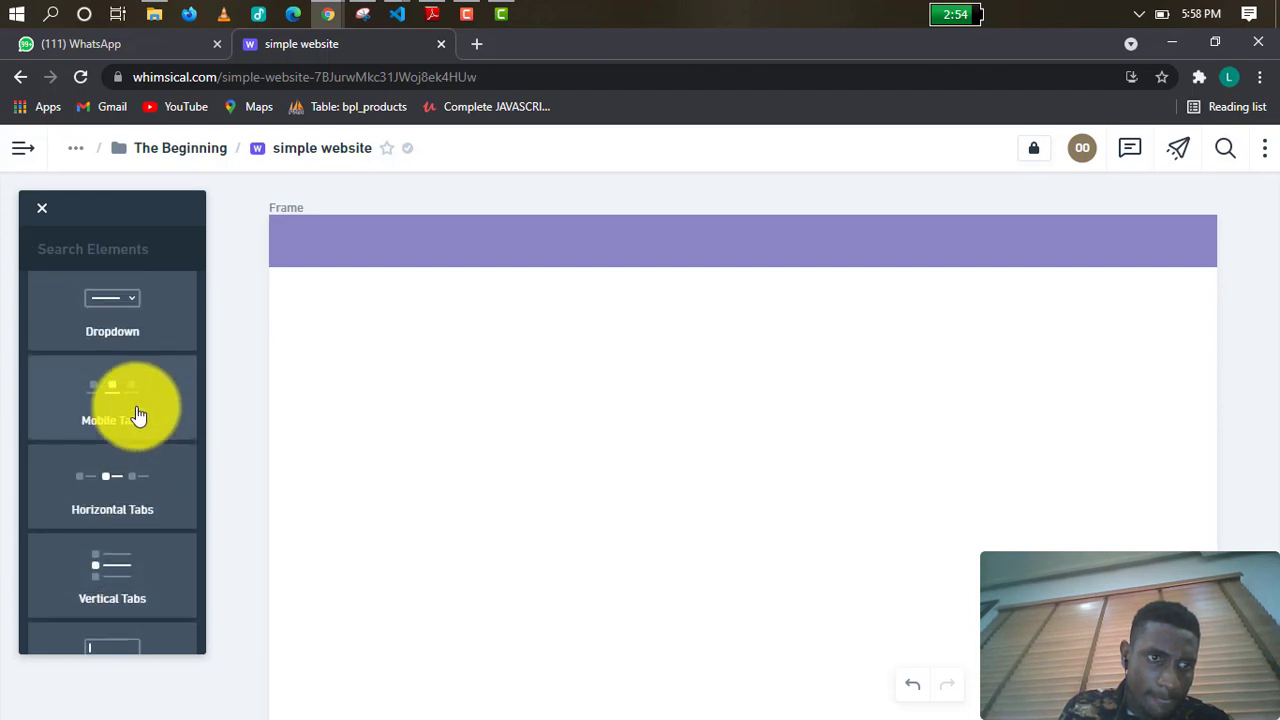
scroll(140, 410, up, 5)
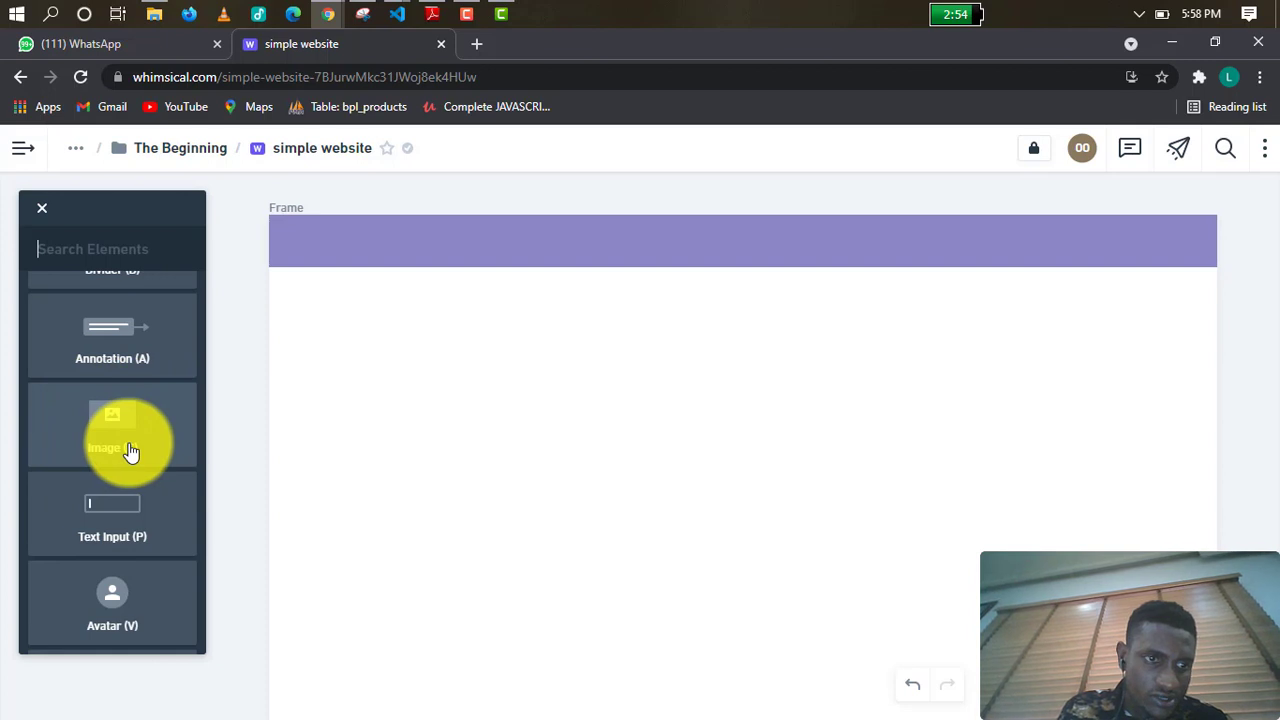
click(129, 445)
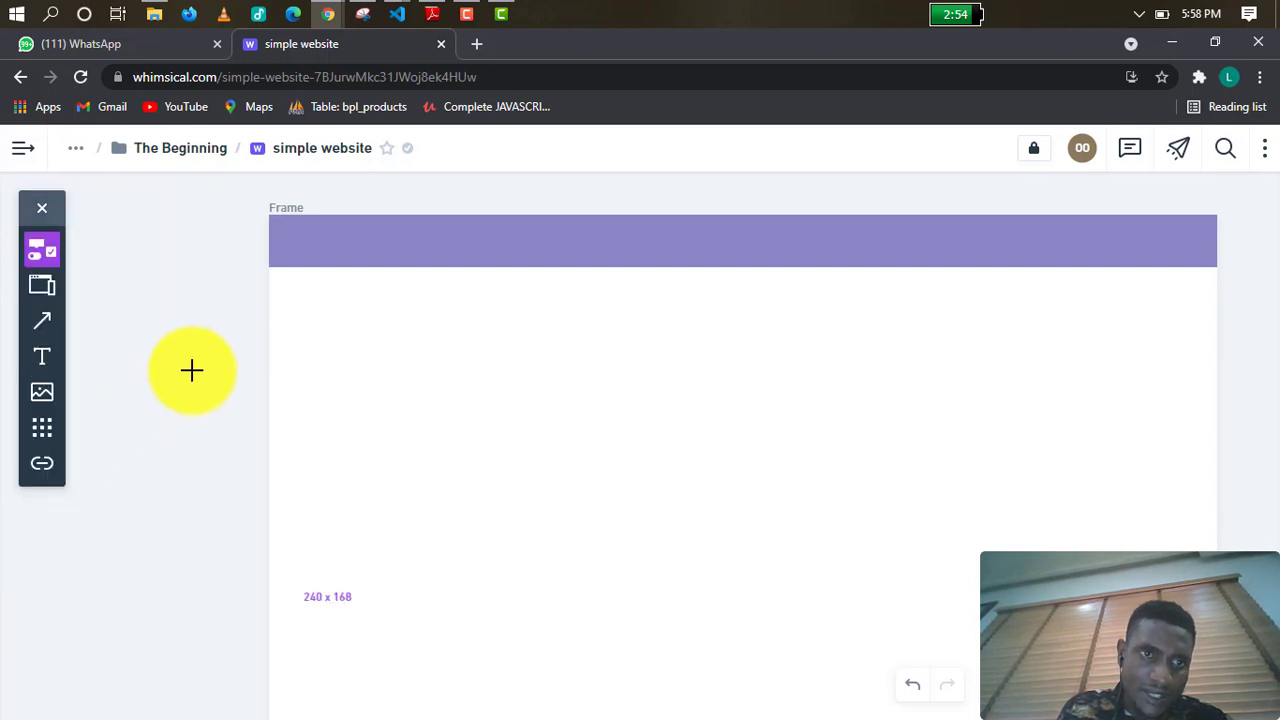
click(265, 212)
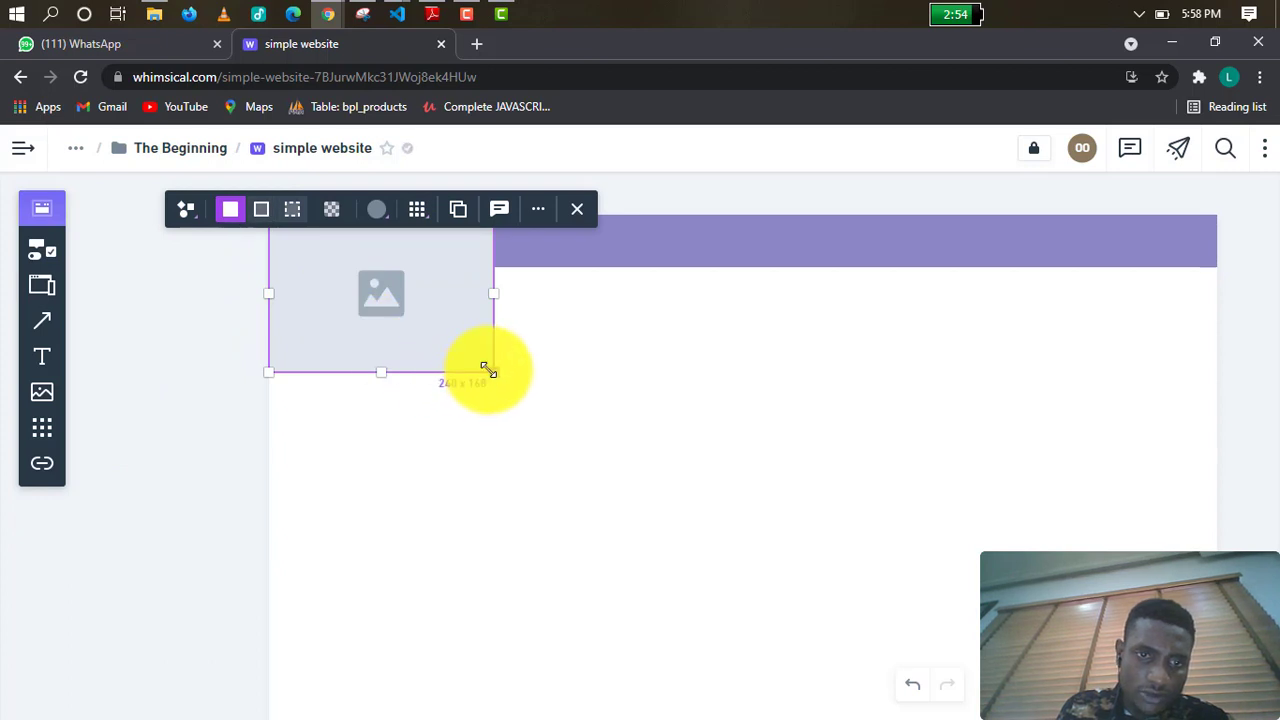
Resize the image placeholder to match the header bar's height, about 128 x 56, and deselect it.
drag(489, 370, 445, 263)
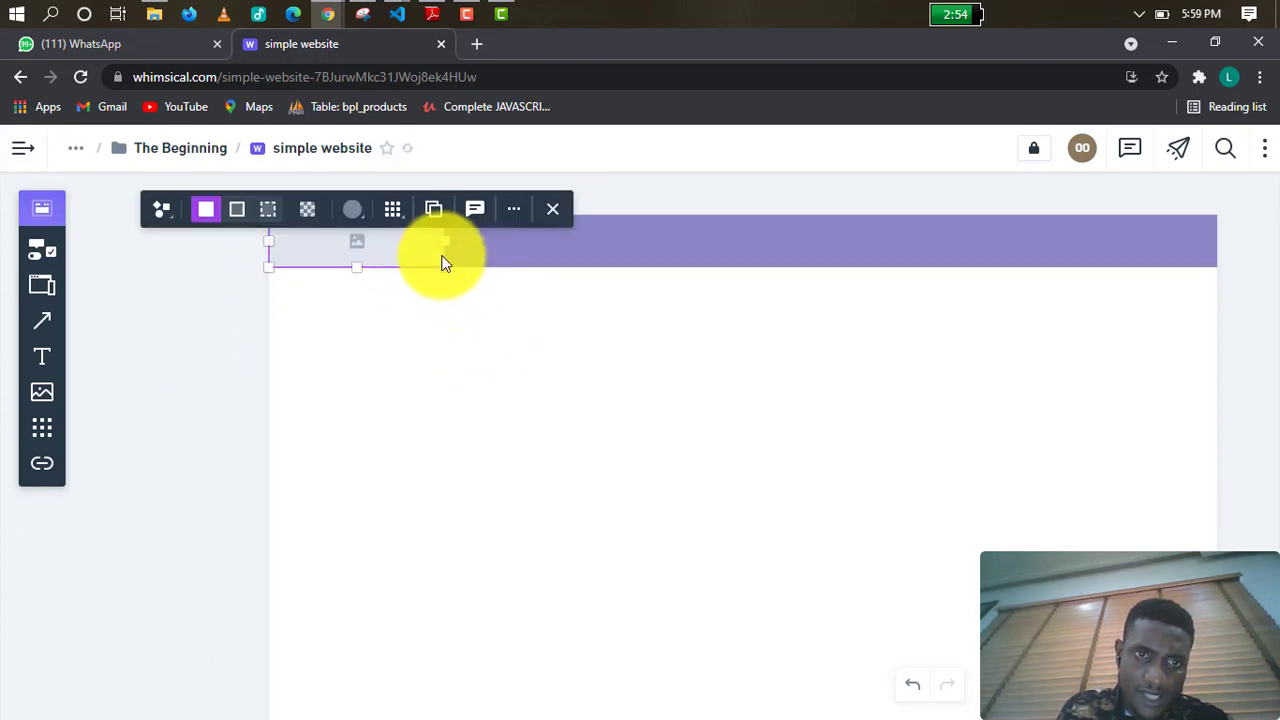
click(418, 250)
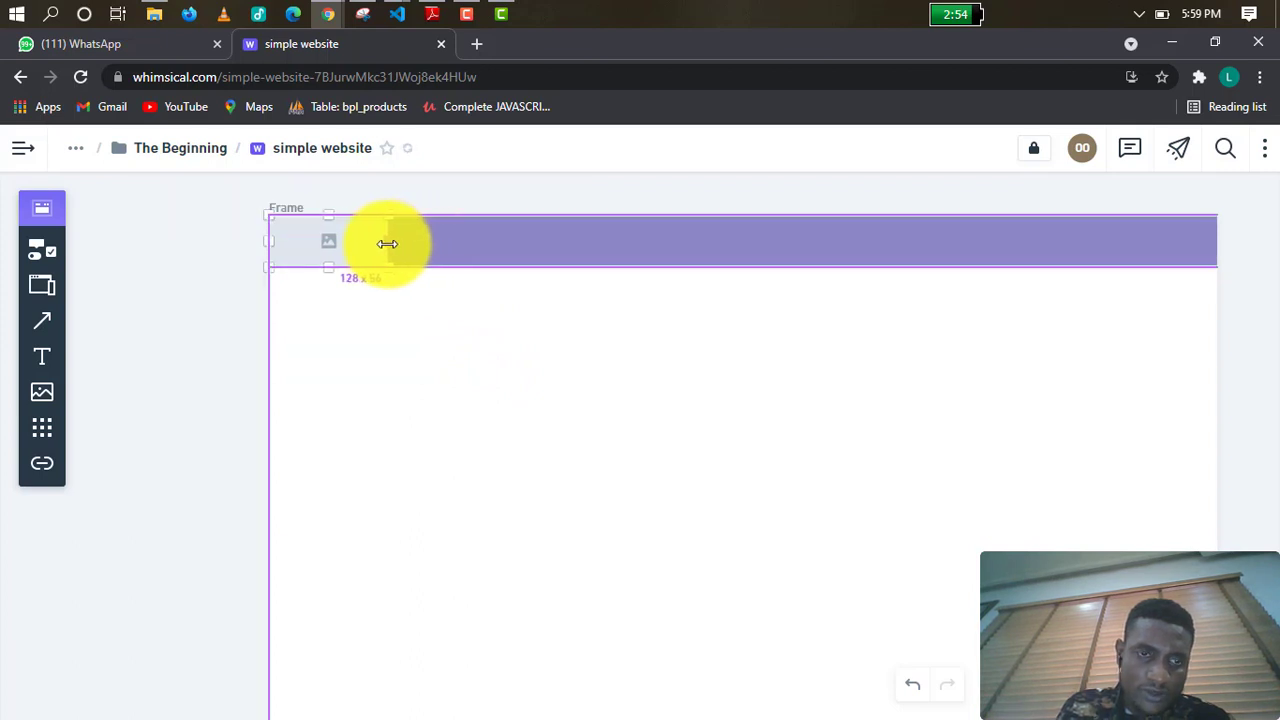
drag(385, 244, 363, 303)
click(337, 323)
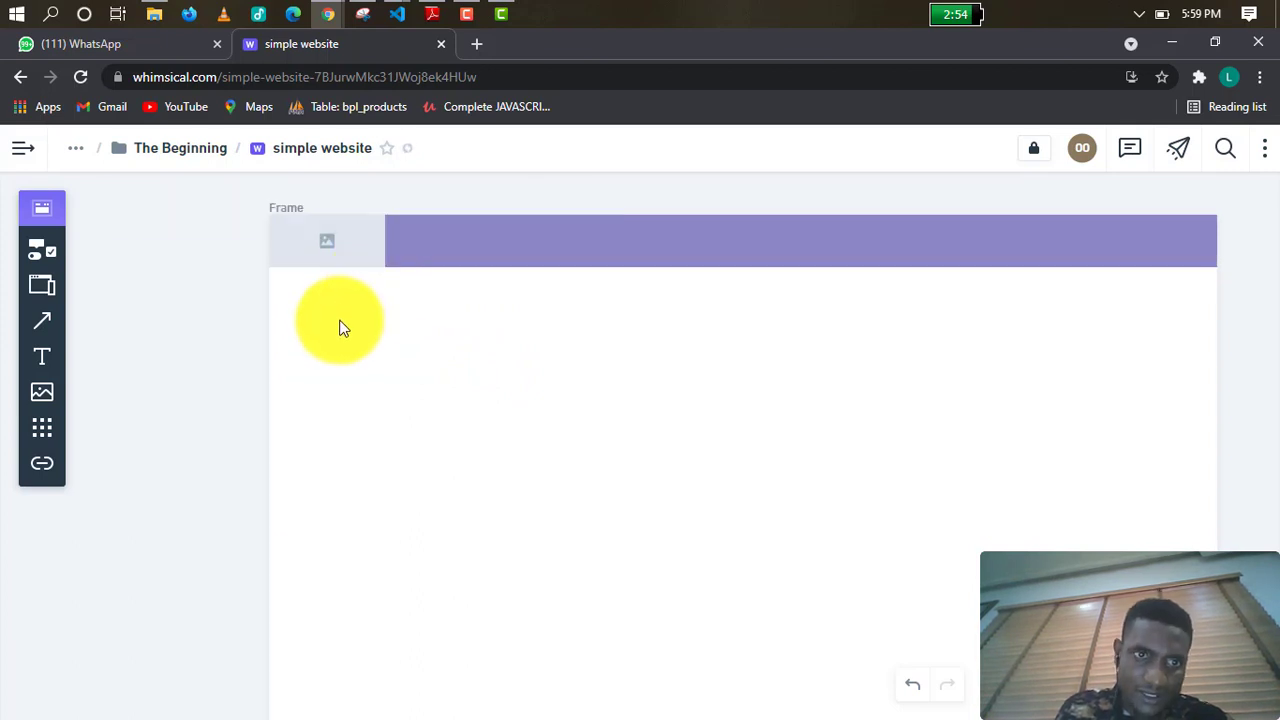
Inspect the image placeholder against the header bar, ending with the placeholder selected.
click(337, 250)
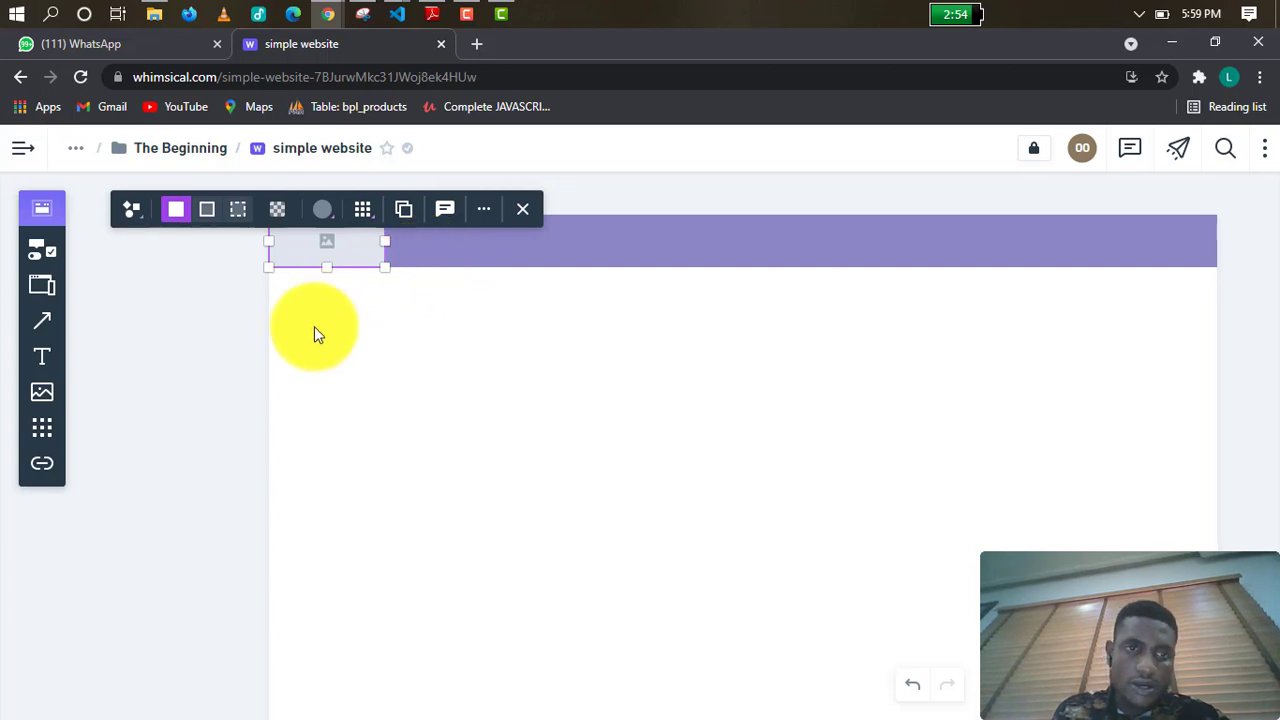
drag(330, 262, 340, 255)
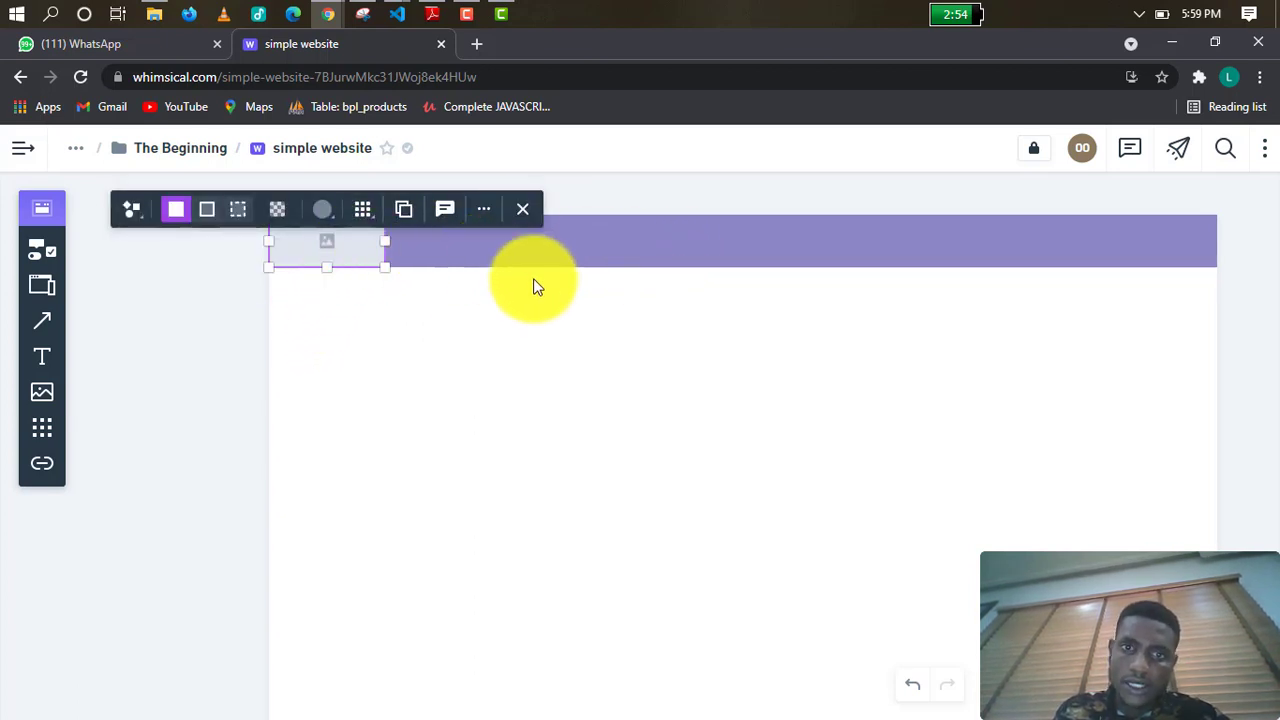
click(563, 311)
click(580, 251)
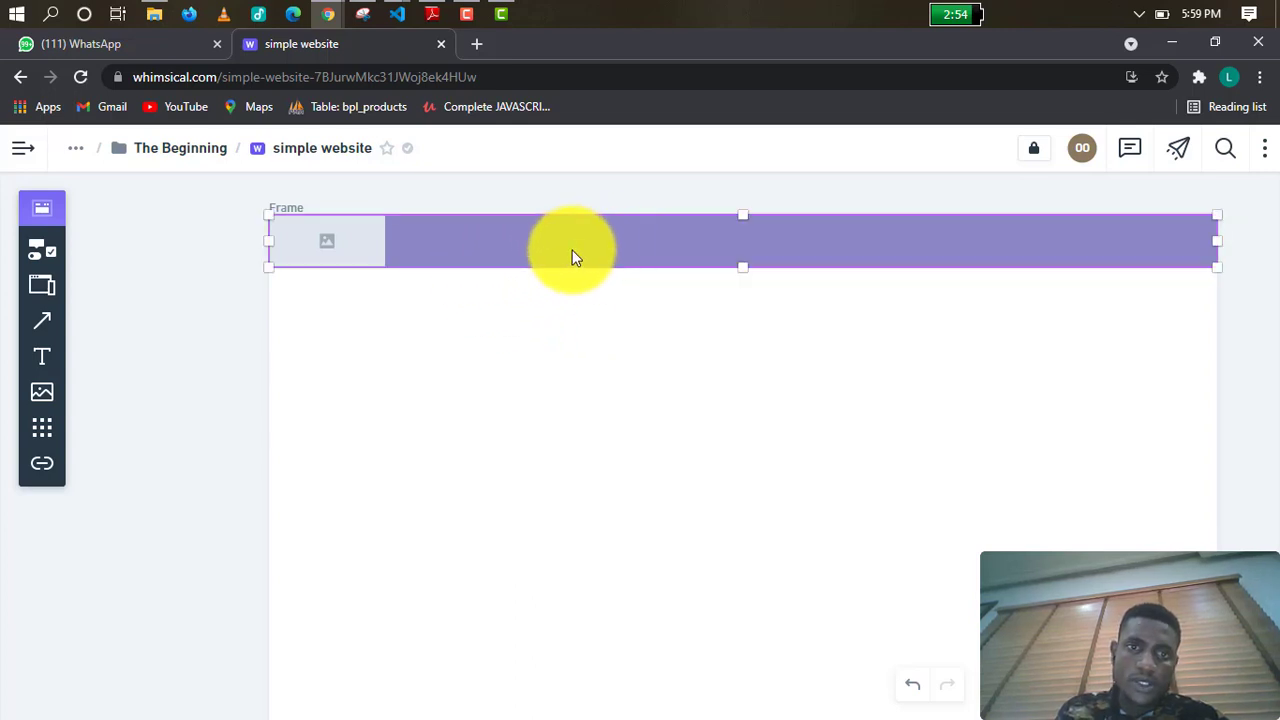
click(382, 277)
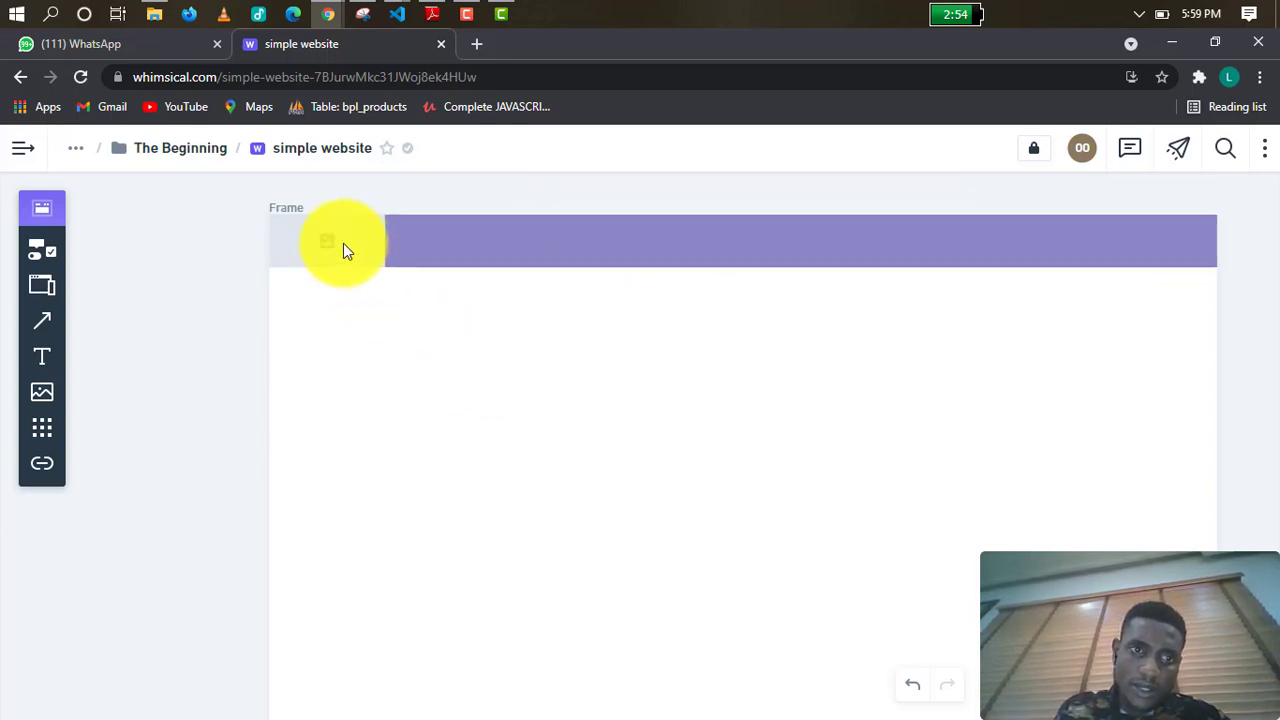
click(343, 250)
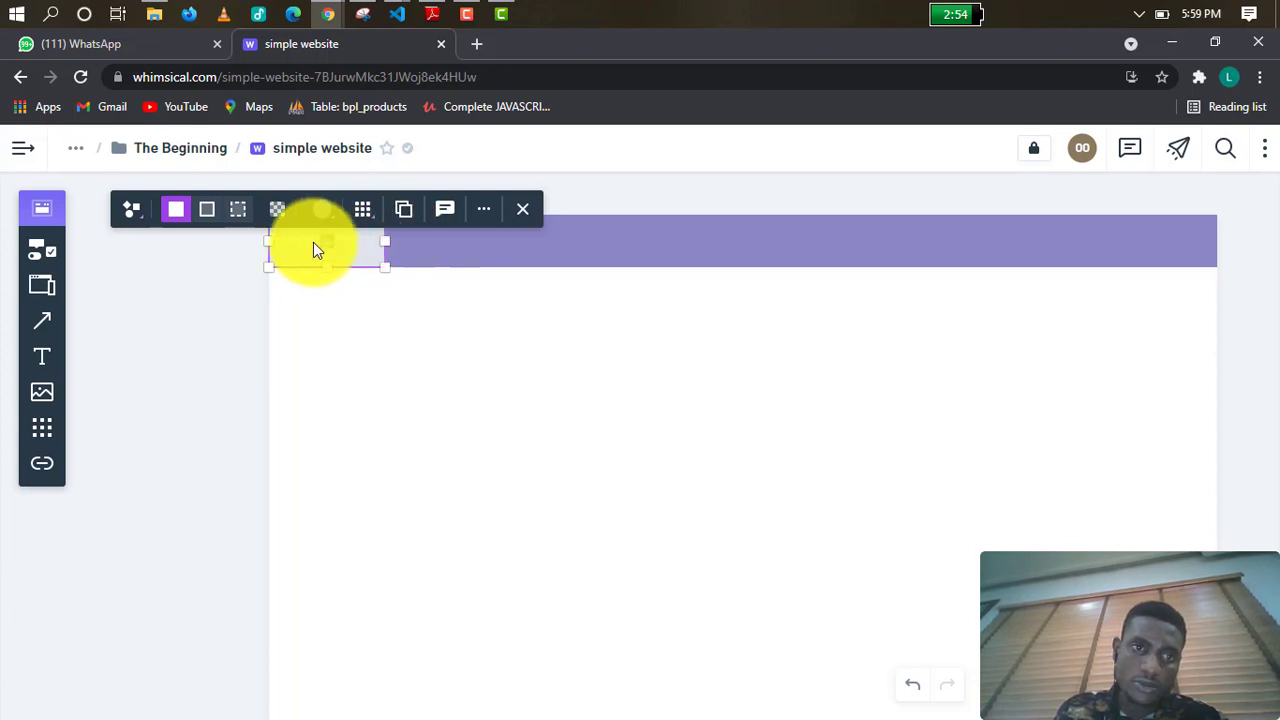
Find the Horizontal Tabs element in the element library and place it in the header bar, right of its middle.
click(486, 258)
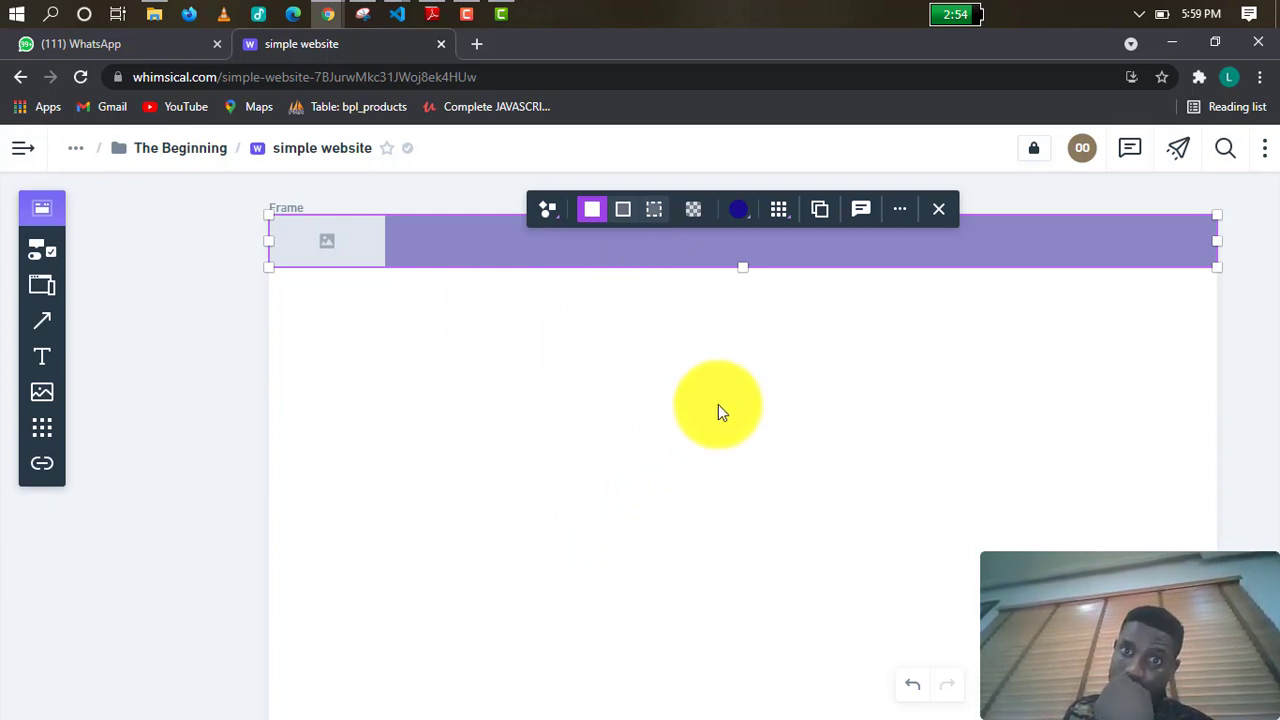
click(612, 328)
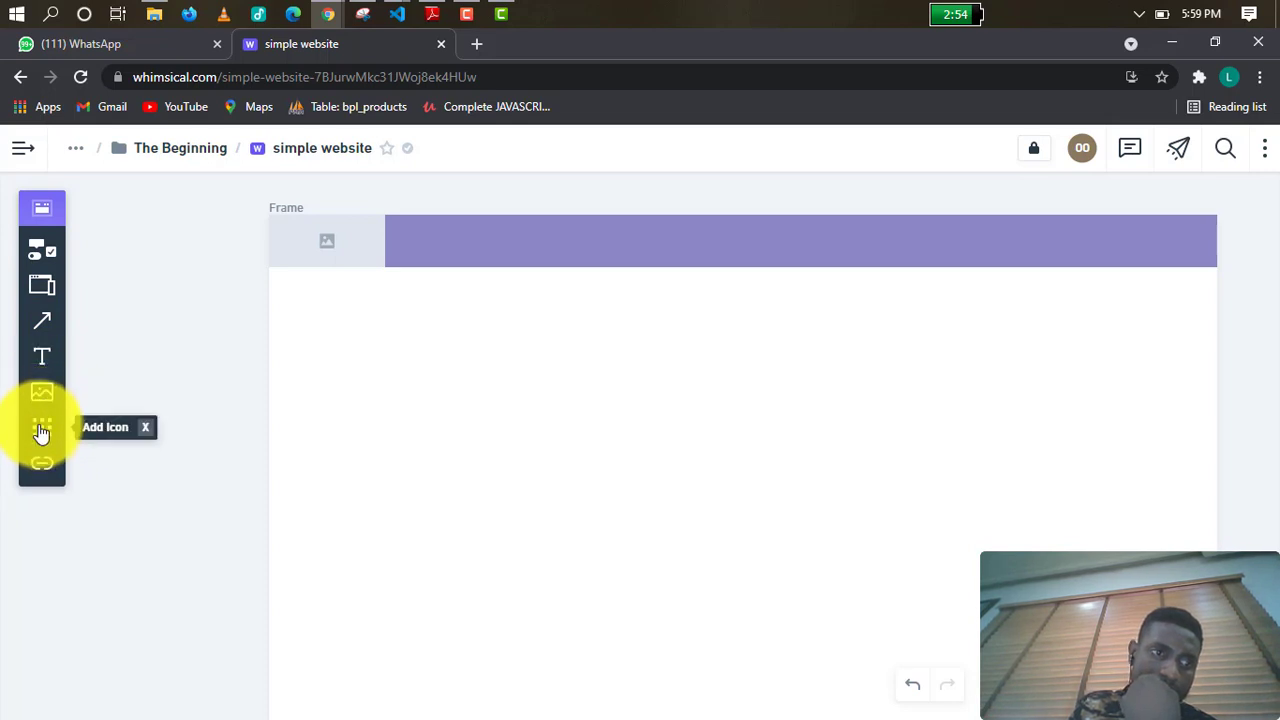
click(48, 258)
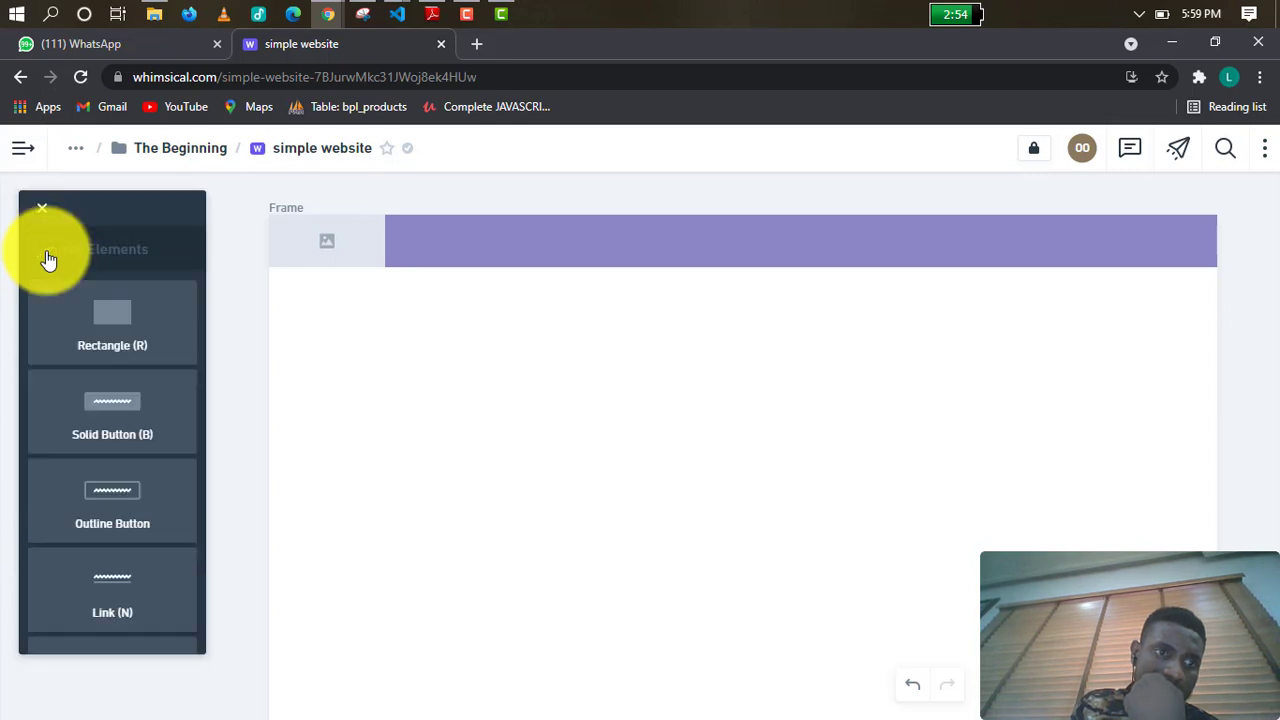
scroll(105, 340, down, 6)
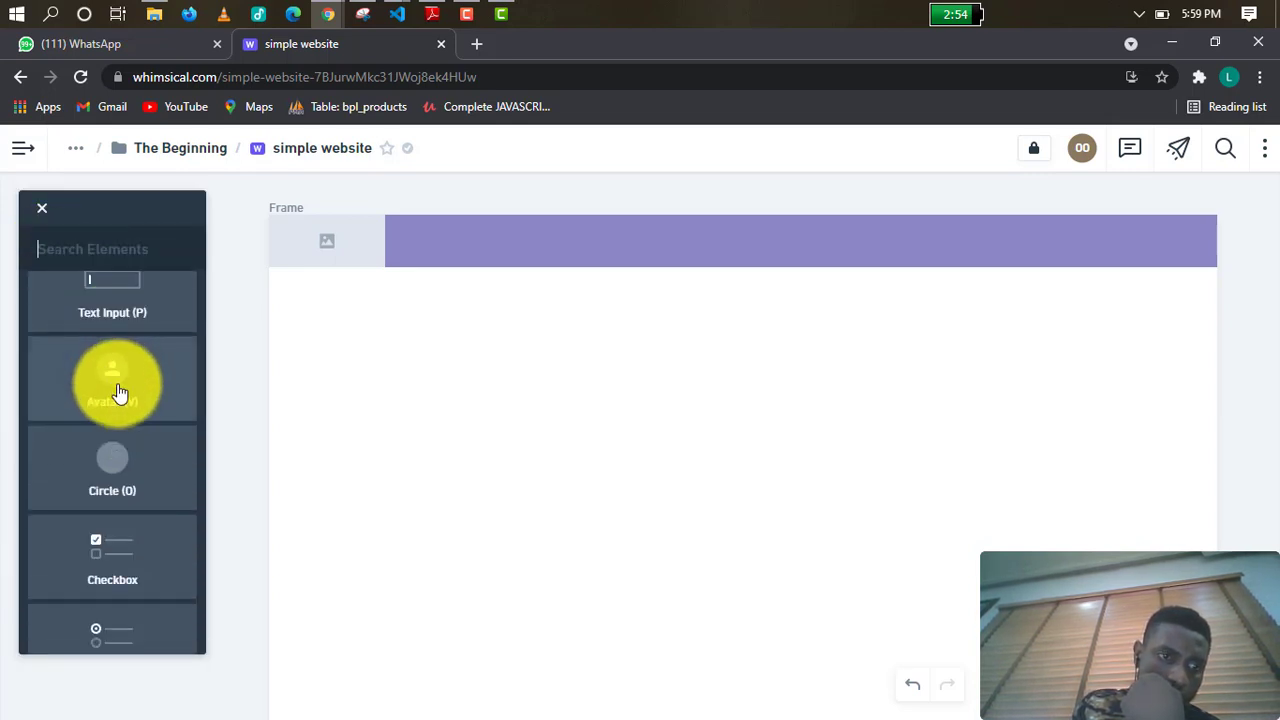
scroll(117, 390, down, 3)
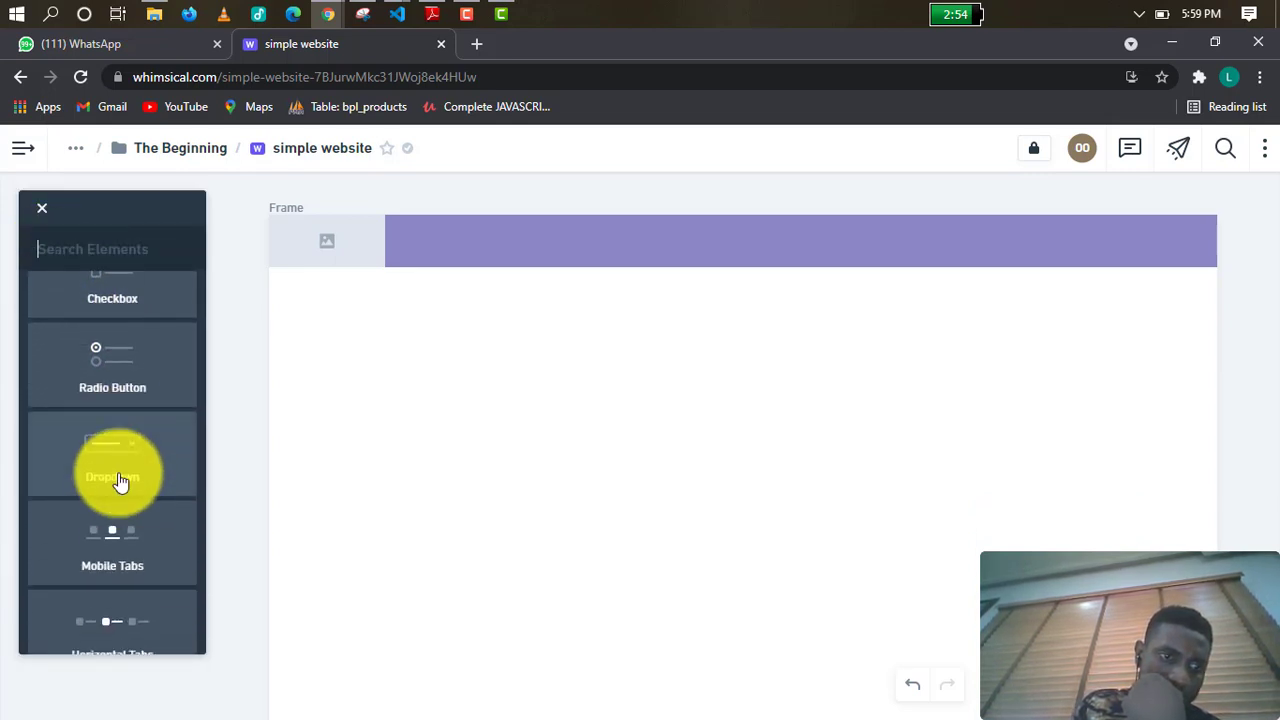
scroll(118, 480, up, 9)
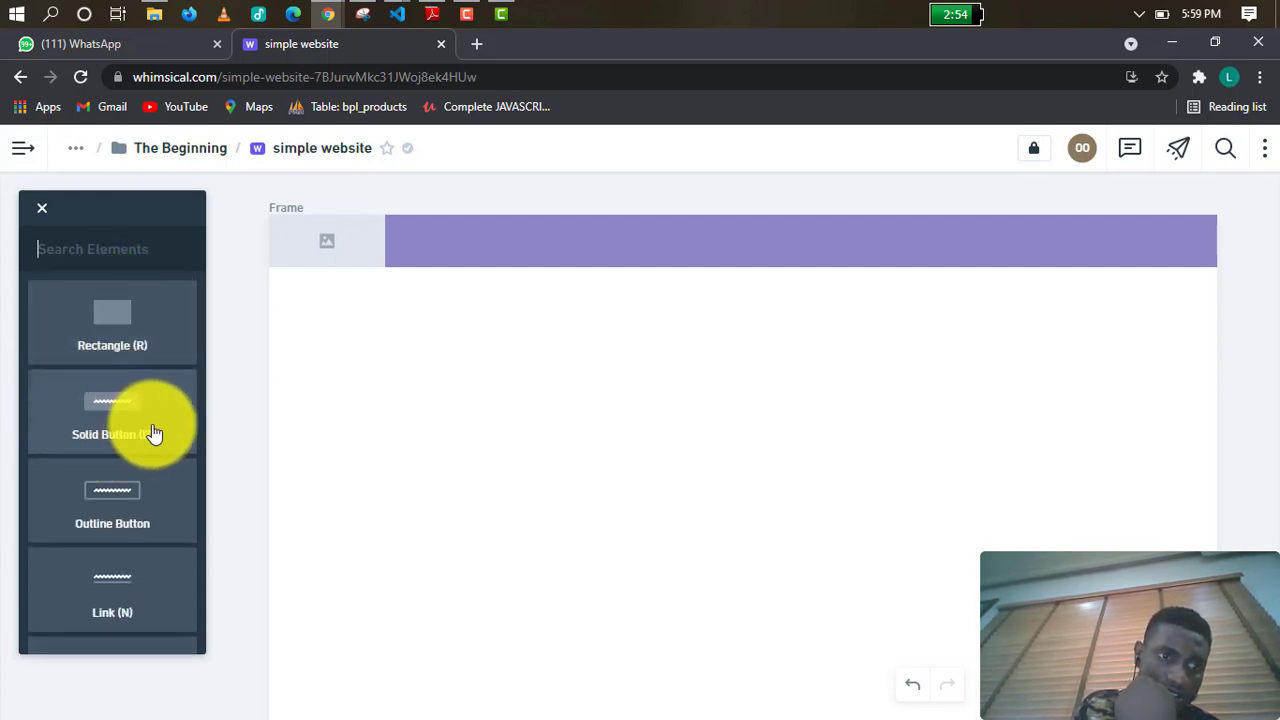
scroll(123, 480, down, 3)
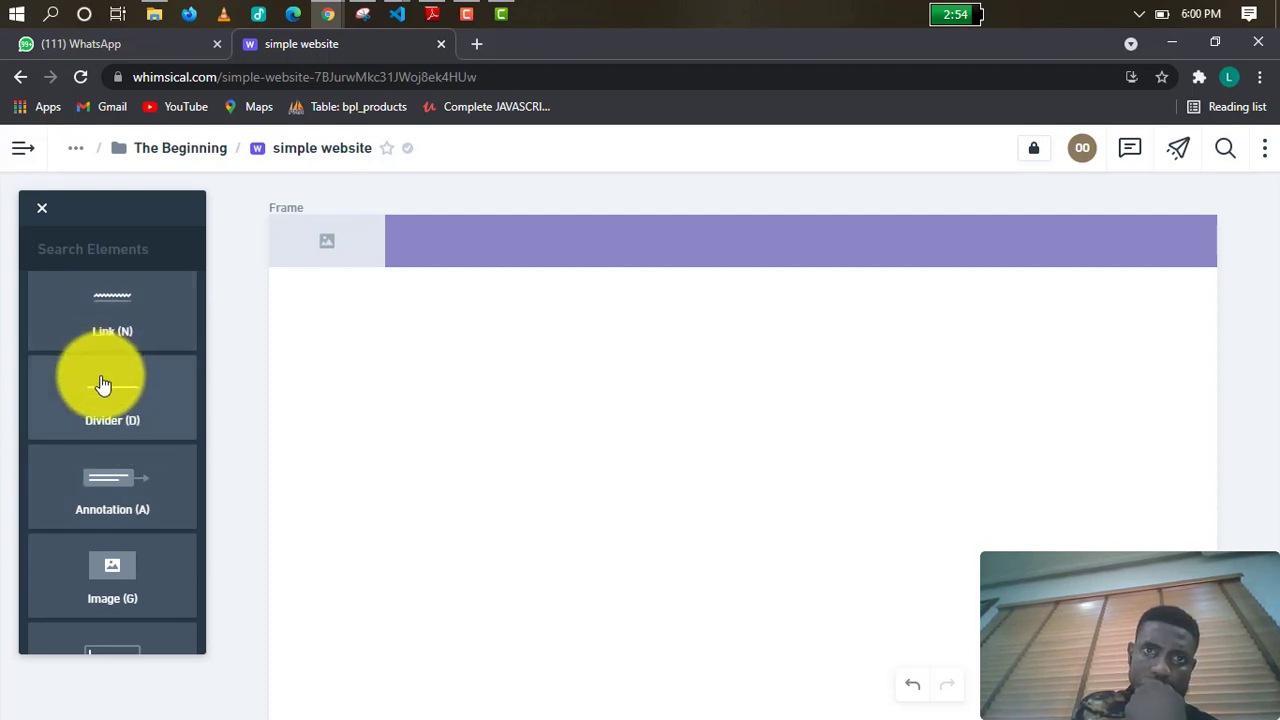
scroll(118, 450, down, 1)
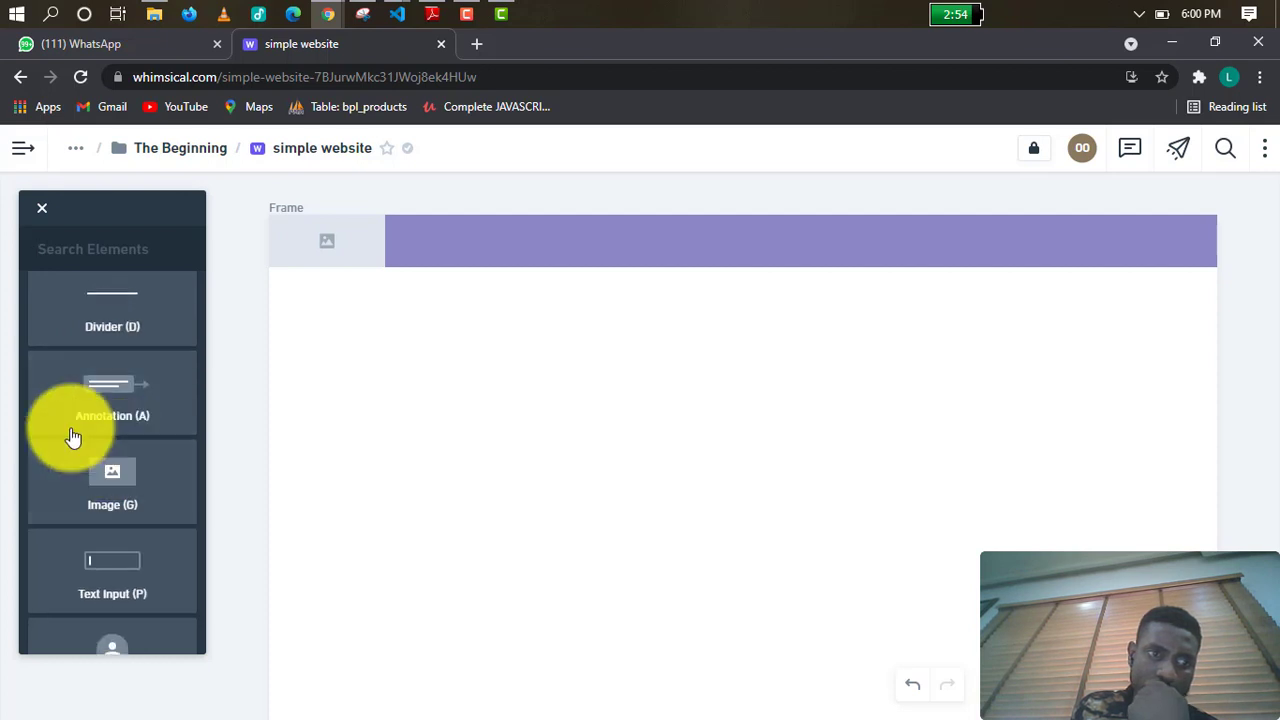
scroll(104, 442, down, 1)
scroll(108, 446, down, 1)
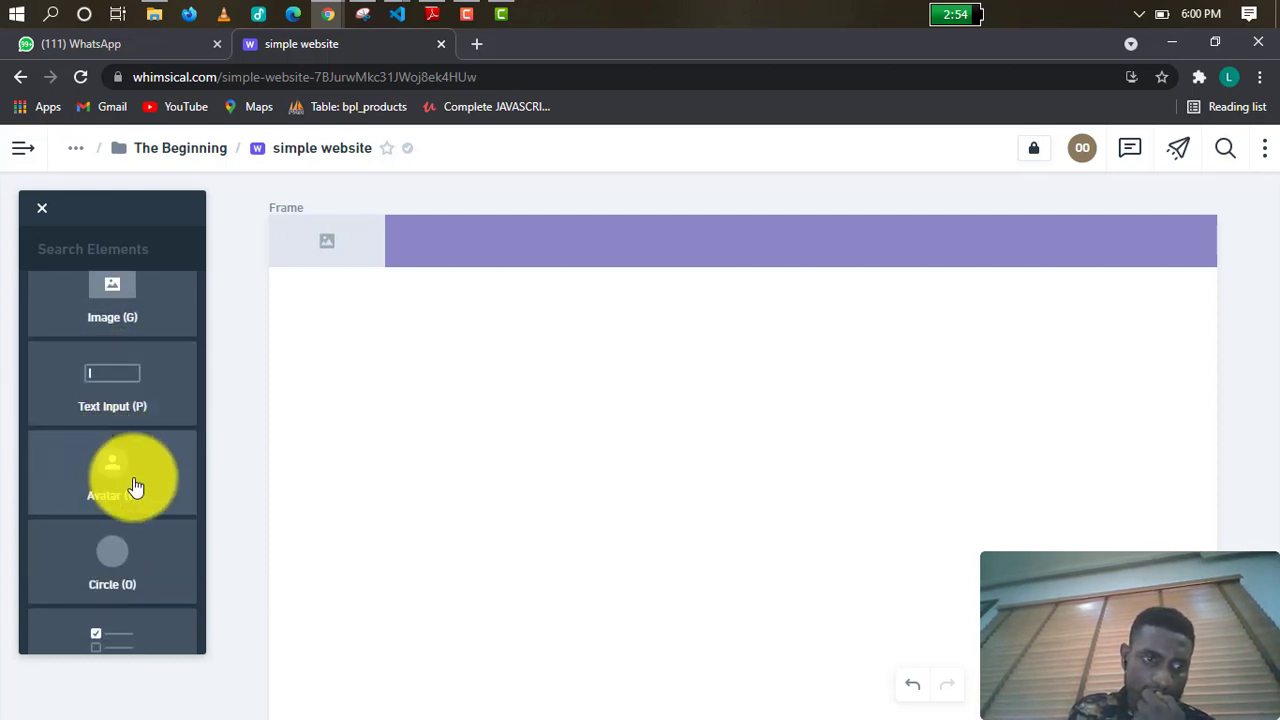
scroll(137, 540, down, 5)
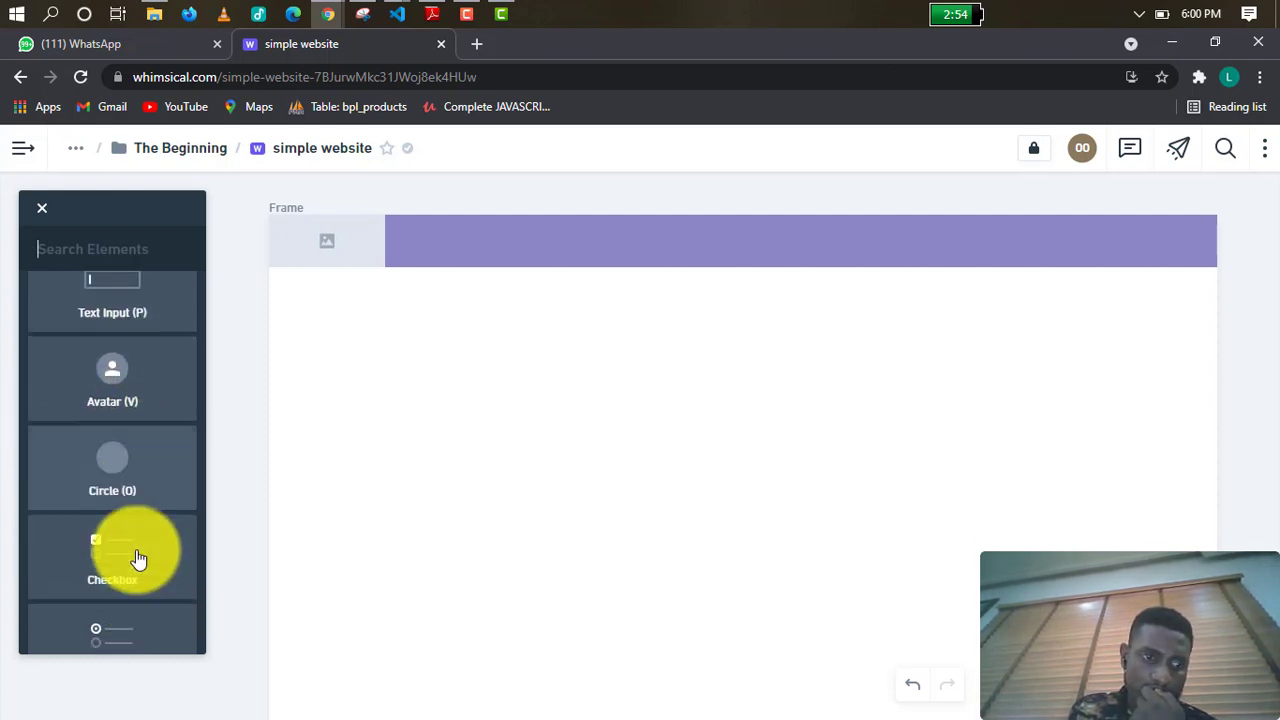
scroll(137, 537, down, 3)
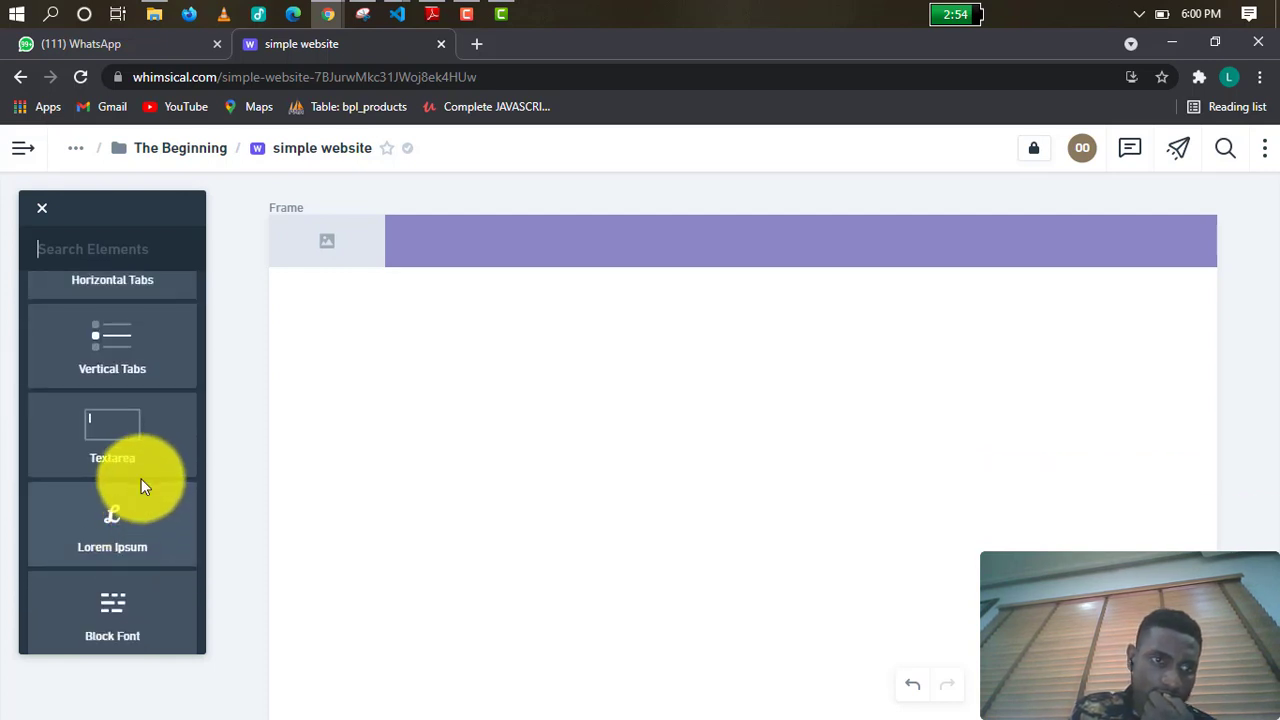
scroll(140, 480, up, 1)
scroll(133, 445, up, 1)
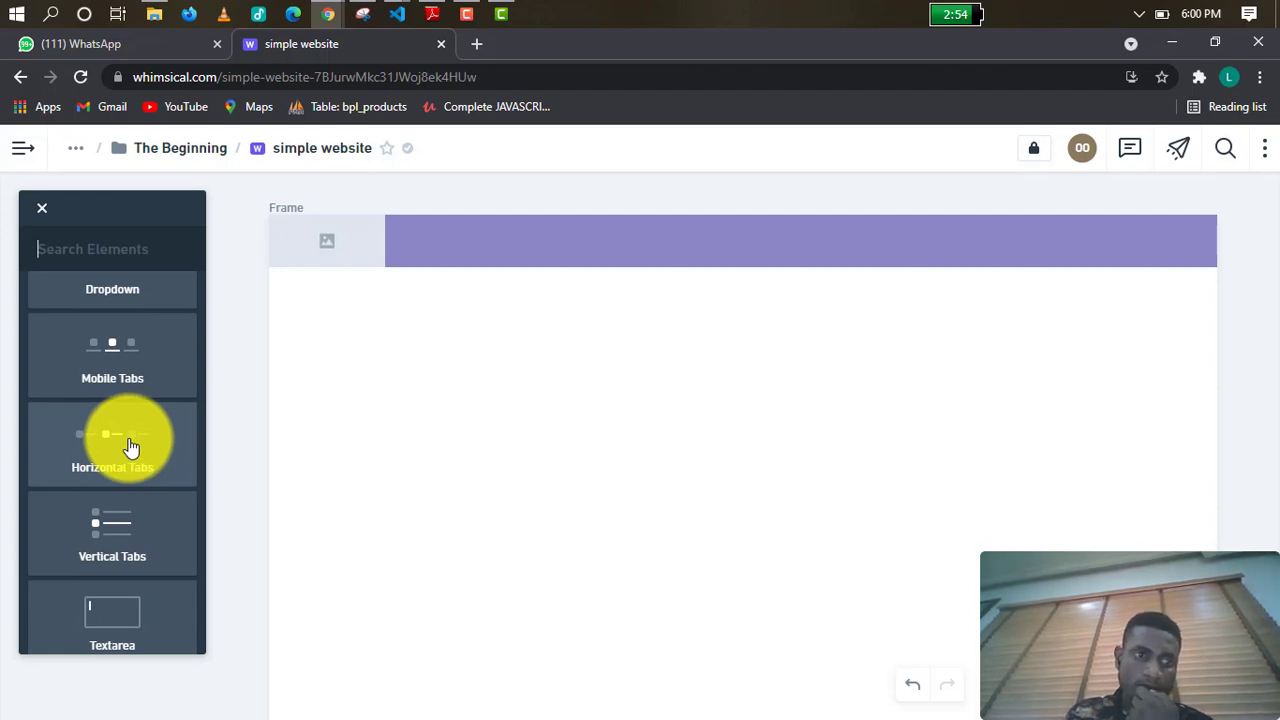
click(131, 447)
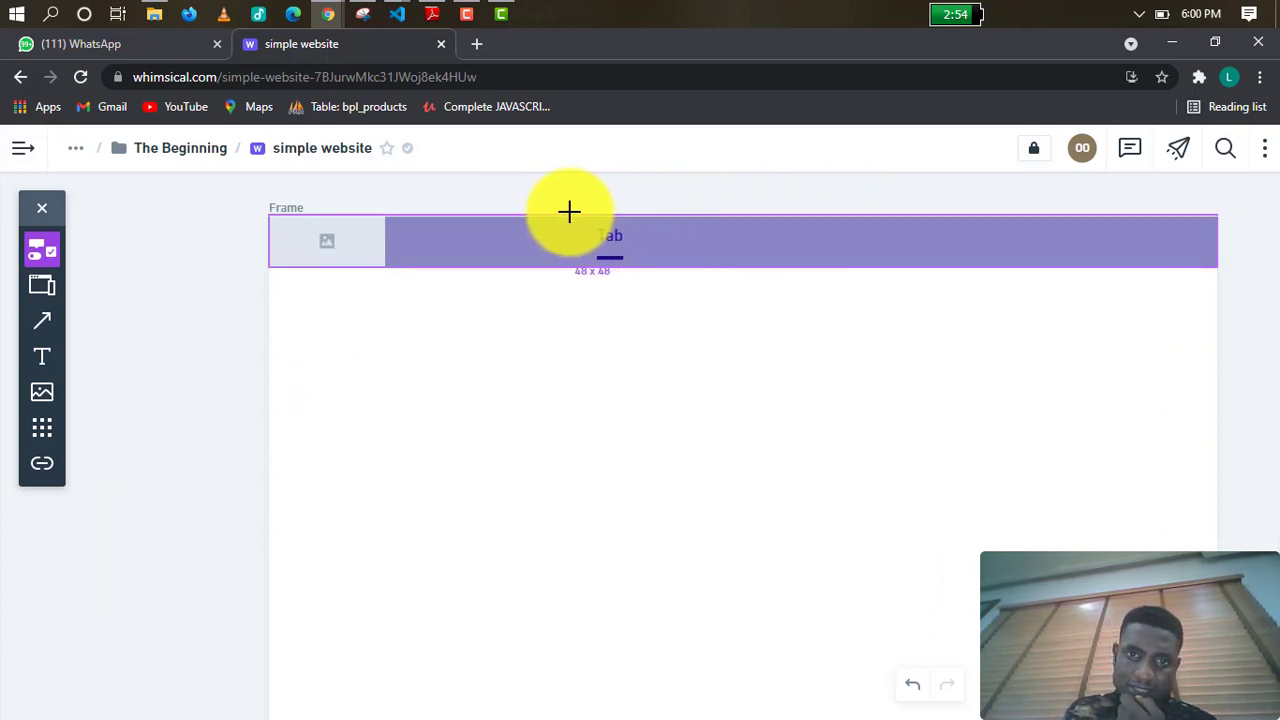
click(797, 217)
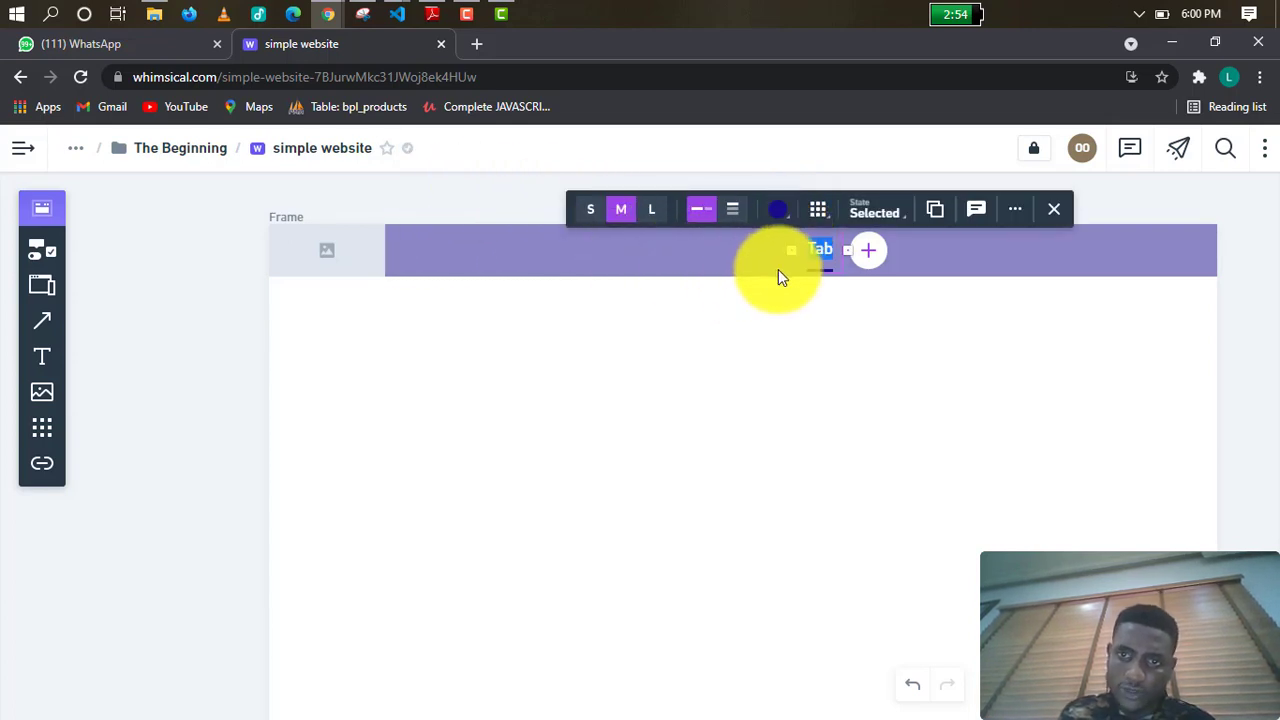
Add six more tabs after the first one in the header bar's horizontal tabs and deselect the element.
click(874, 258)
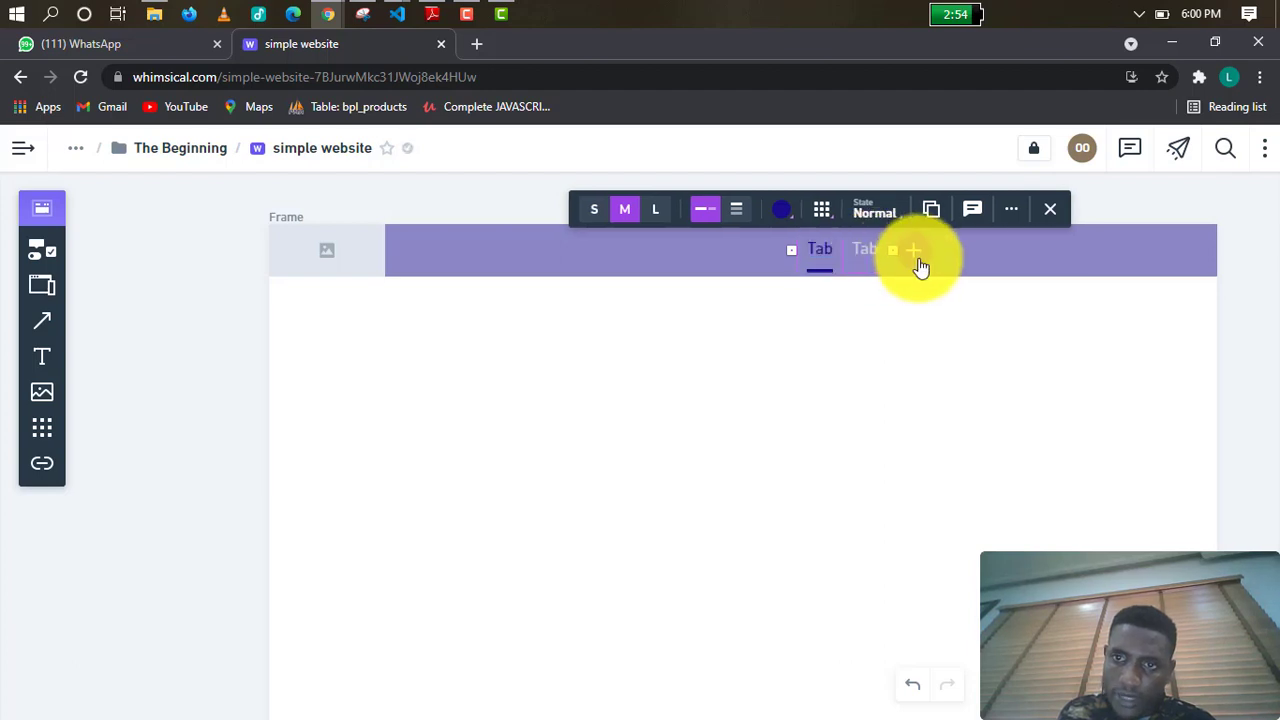
click(921, 266)
click(962, 268)
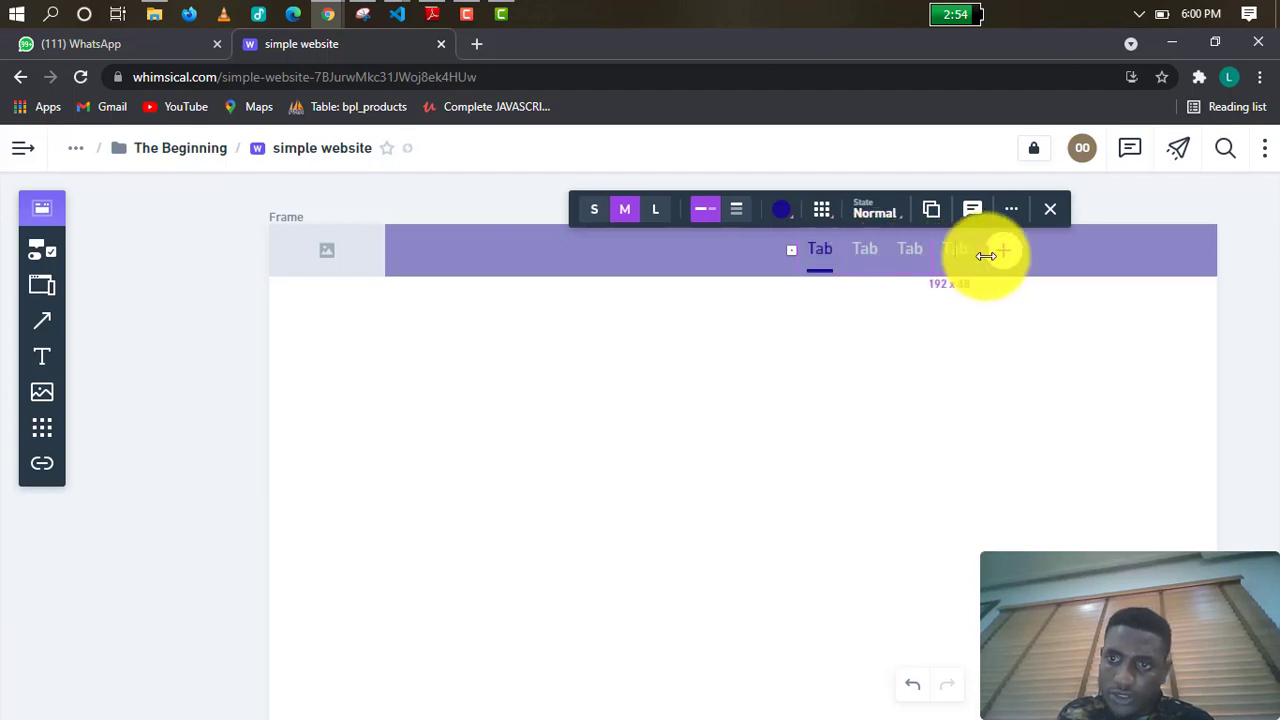
click(1002, 260)
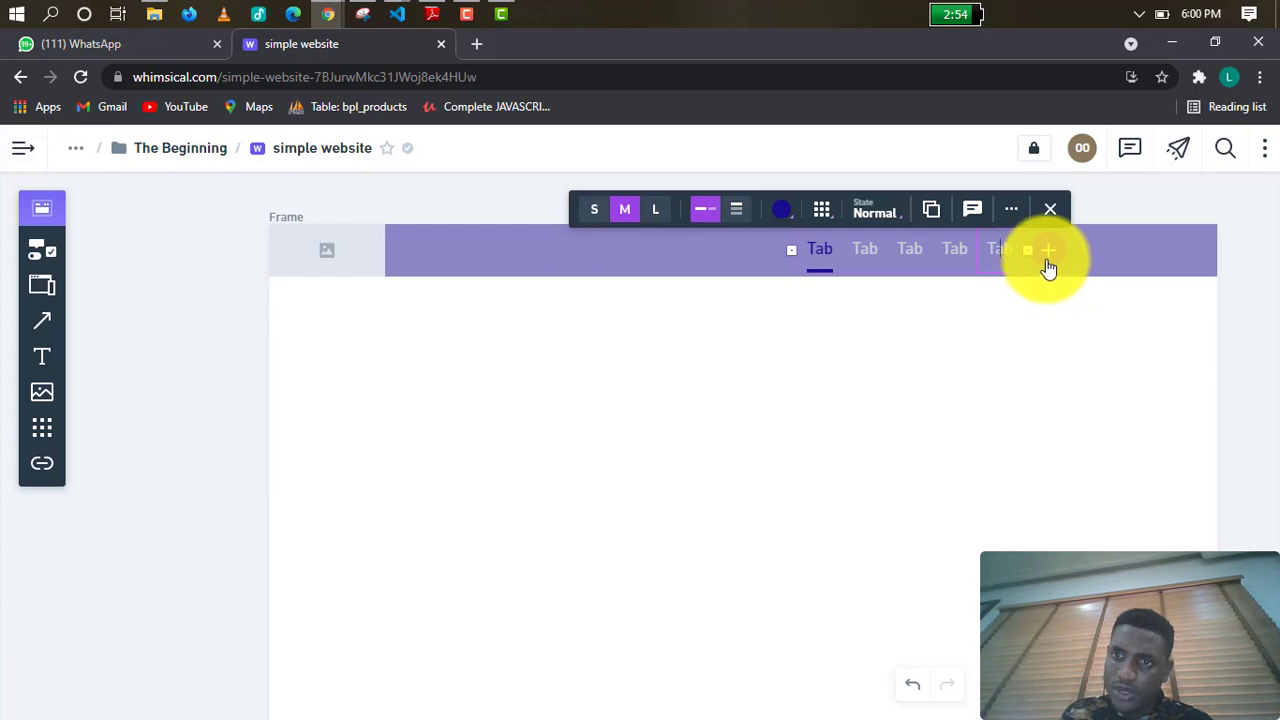
click(1047, 262)
click(1089, 256)
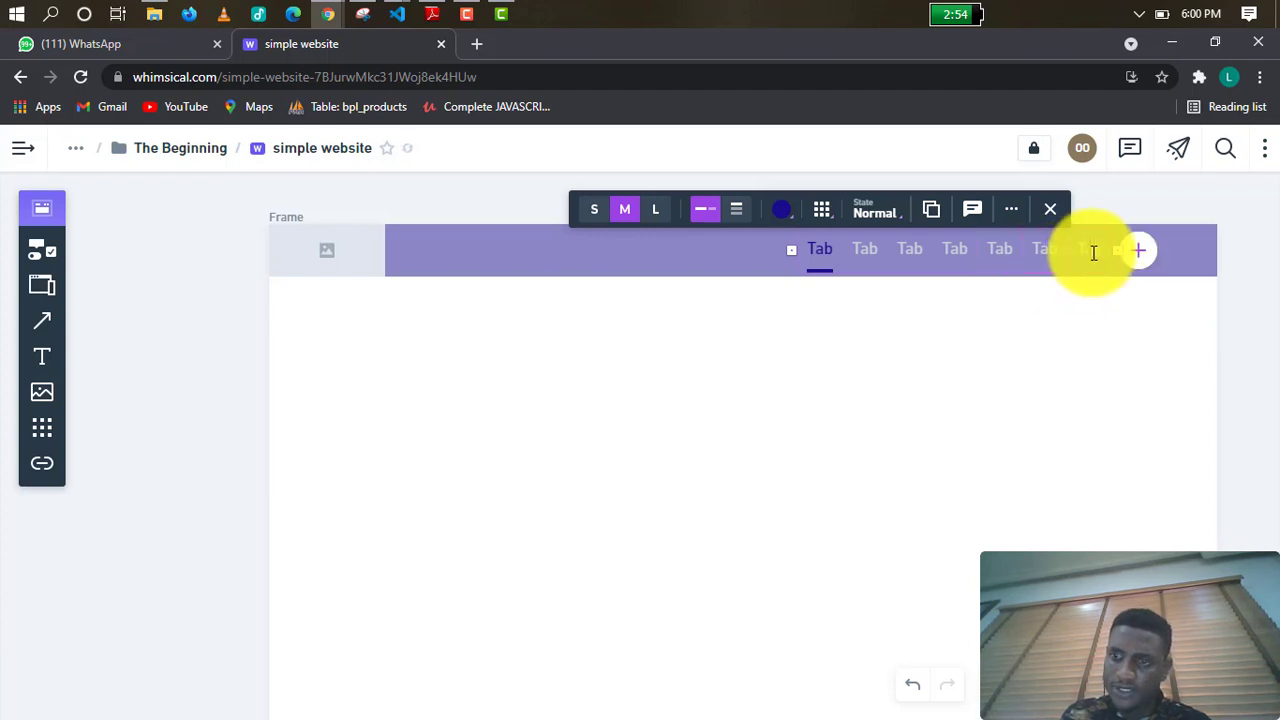
click(643, 250)
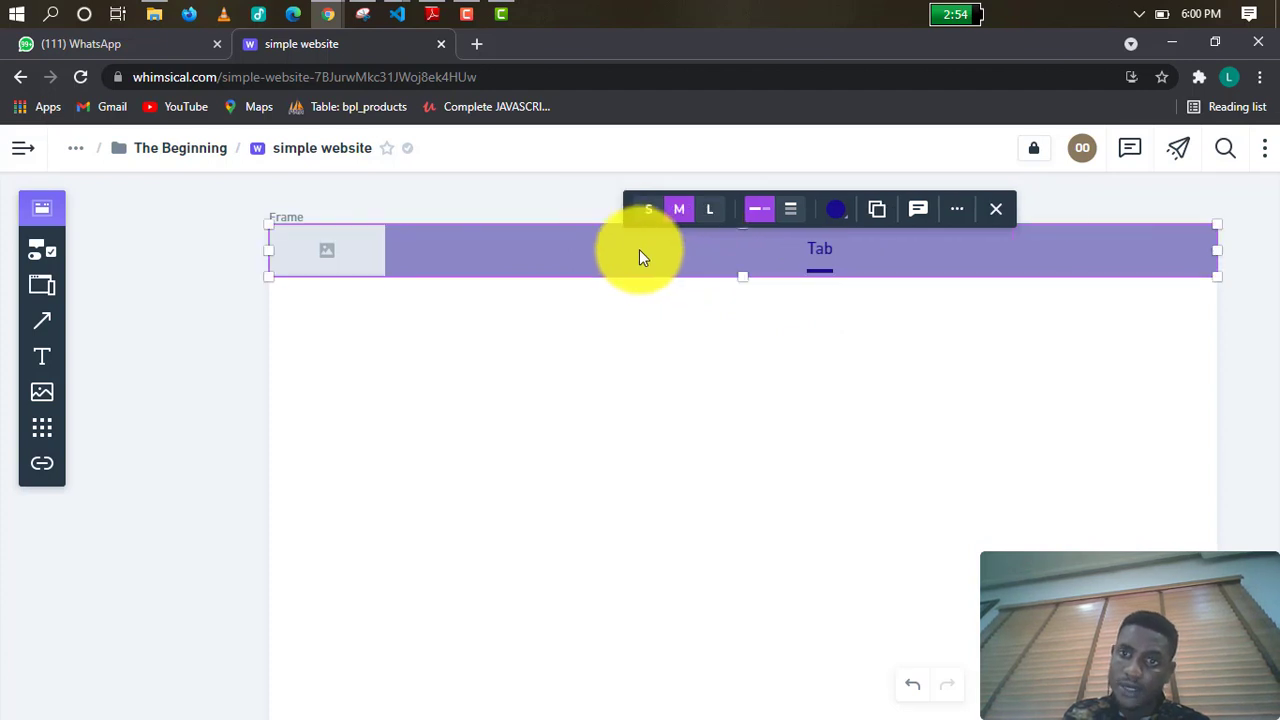
Rename the first tab in the header bar as Home and the second tab as About.
click(822, 249)
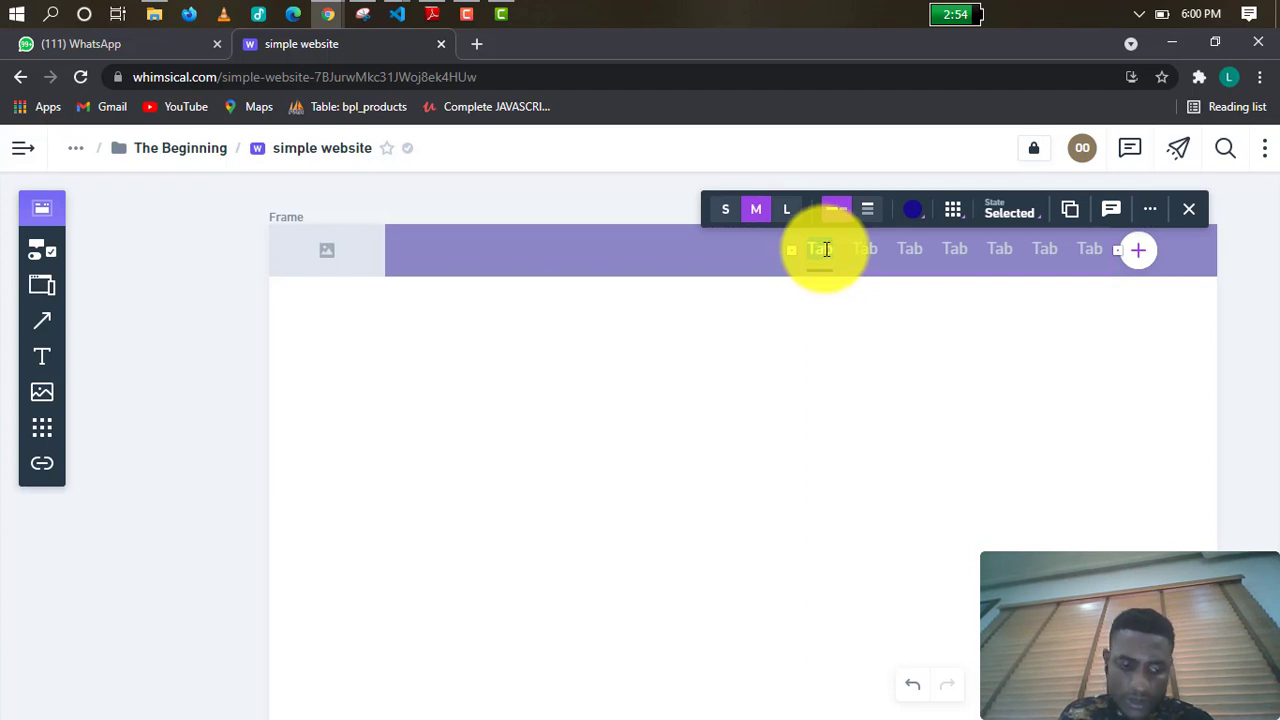
text(Ho)
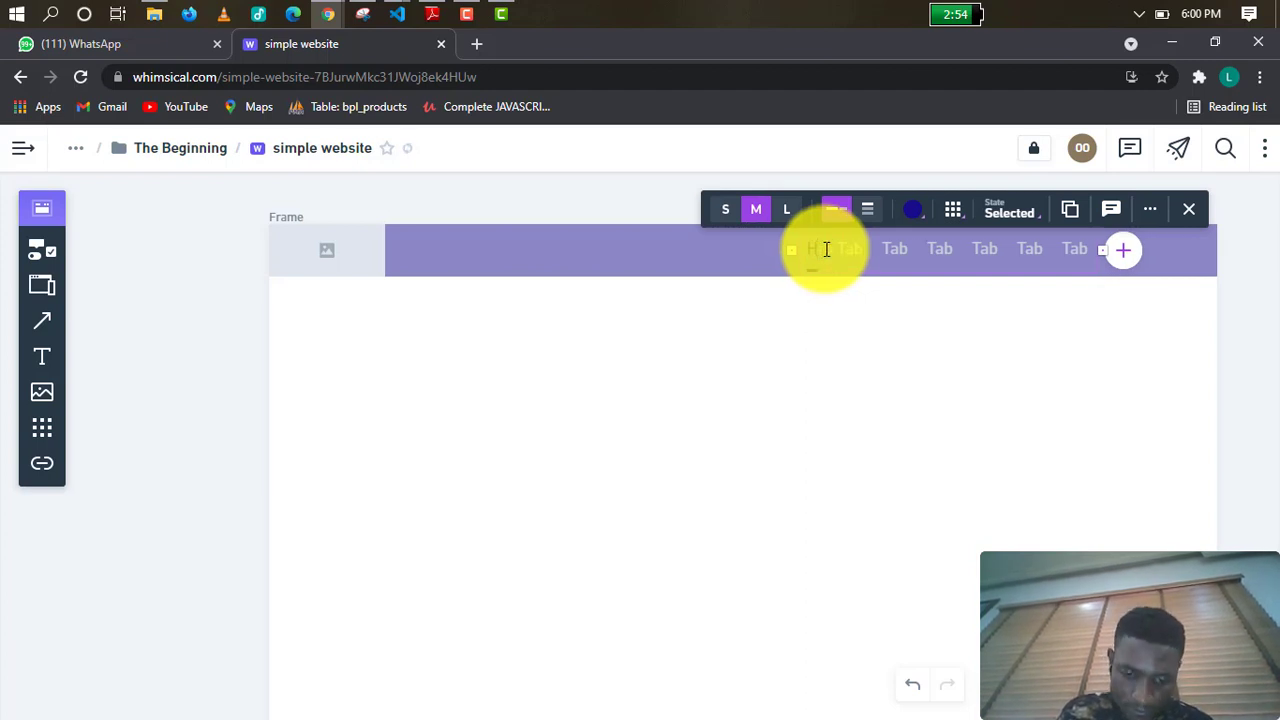
text(me)
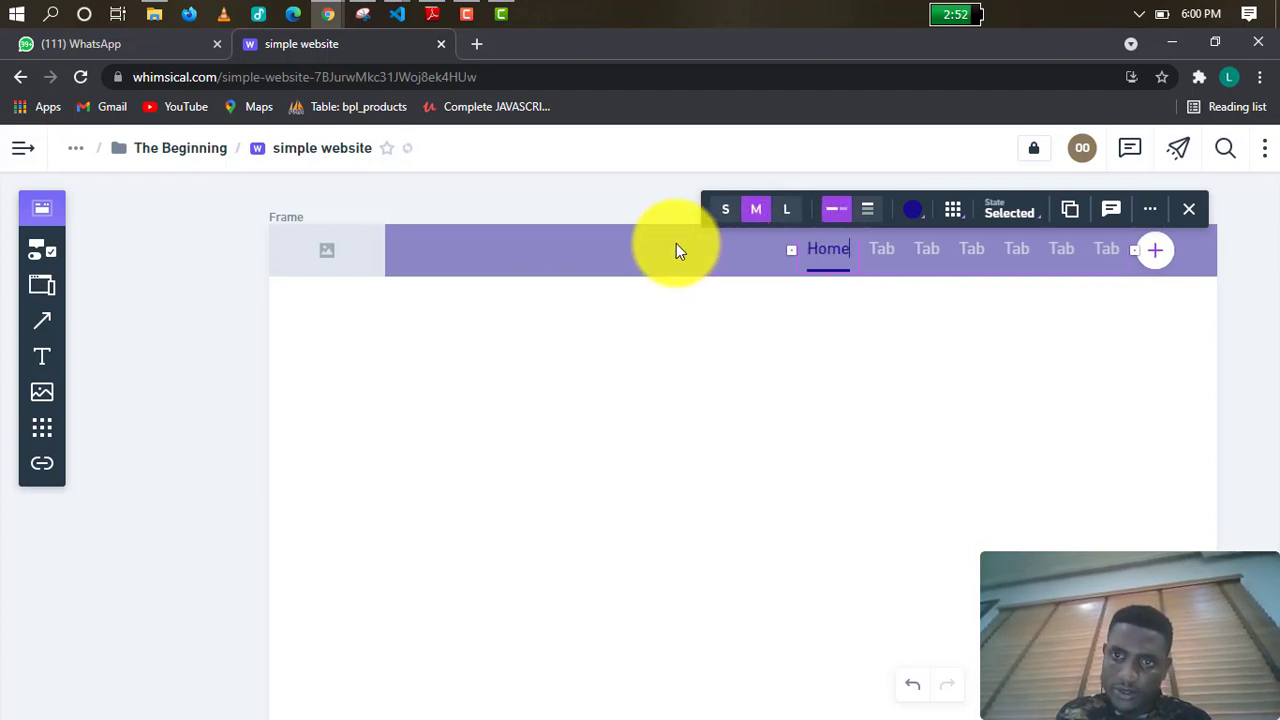
click(677, 249)
click(889, 250)
click(876, 245)
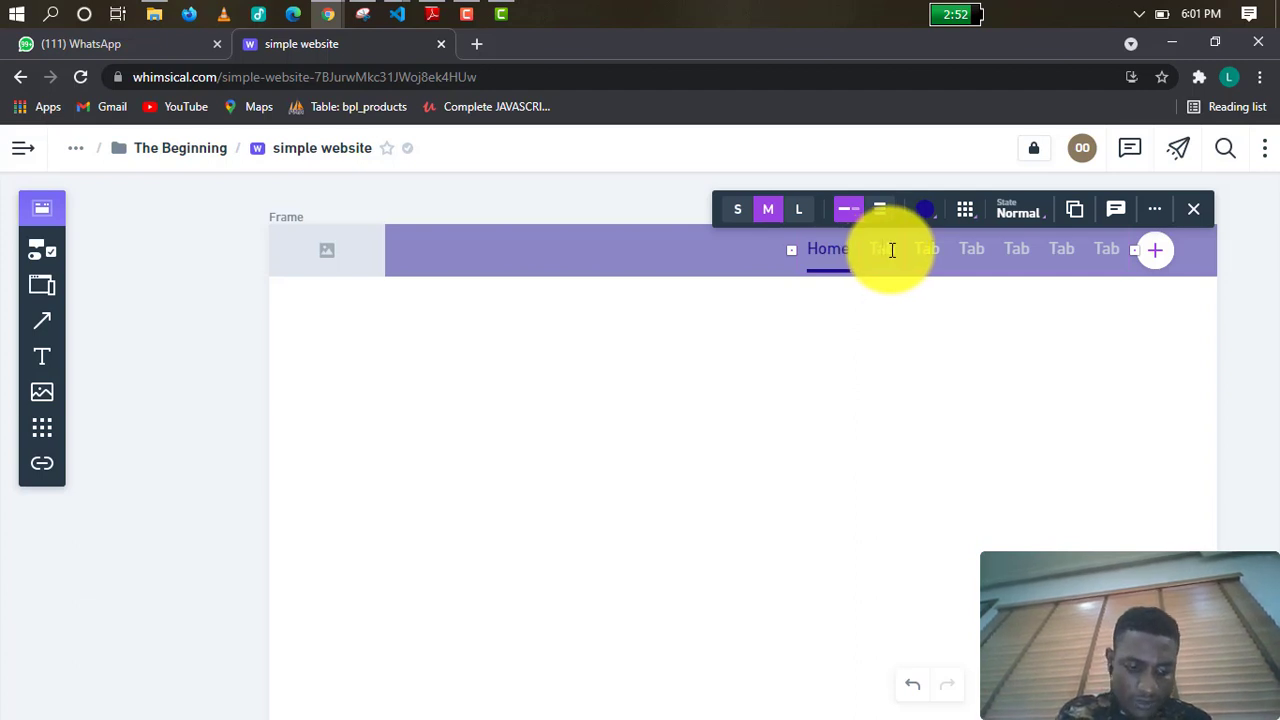
text(About)
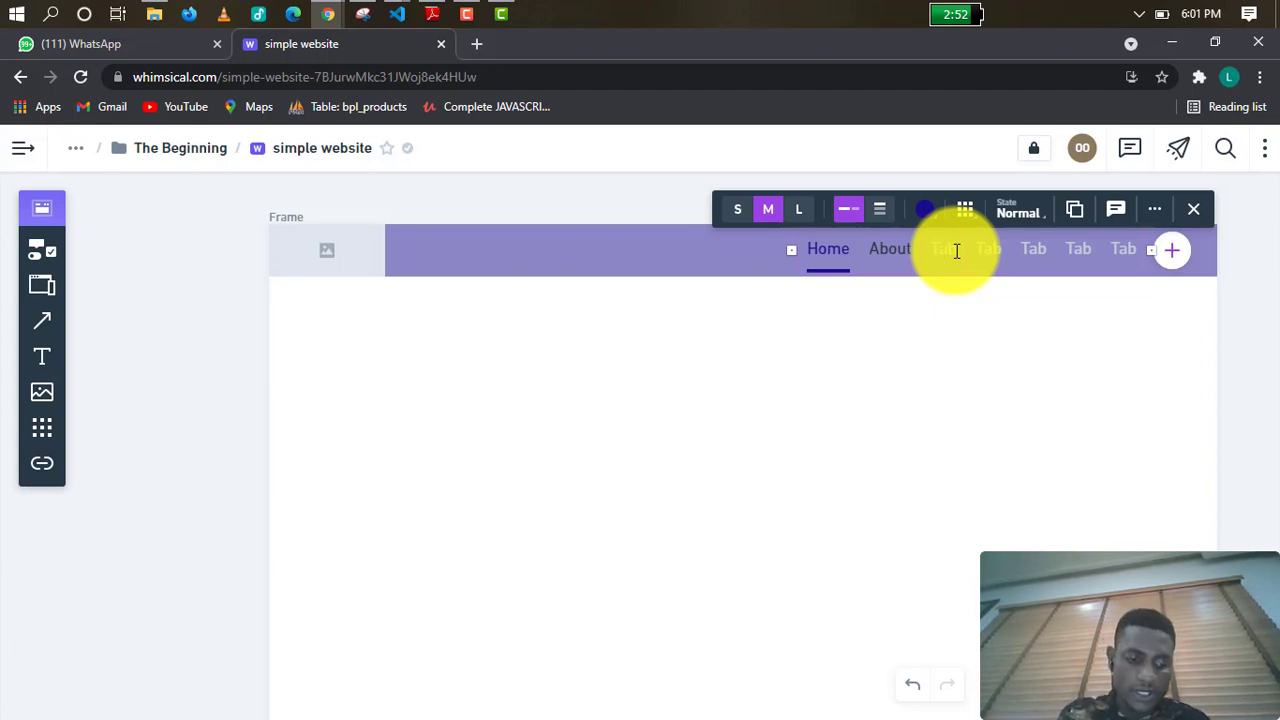
Rename the third tab in the header bar as Services, retyping the end of the word.
text(Ser)
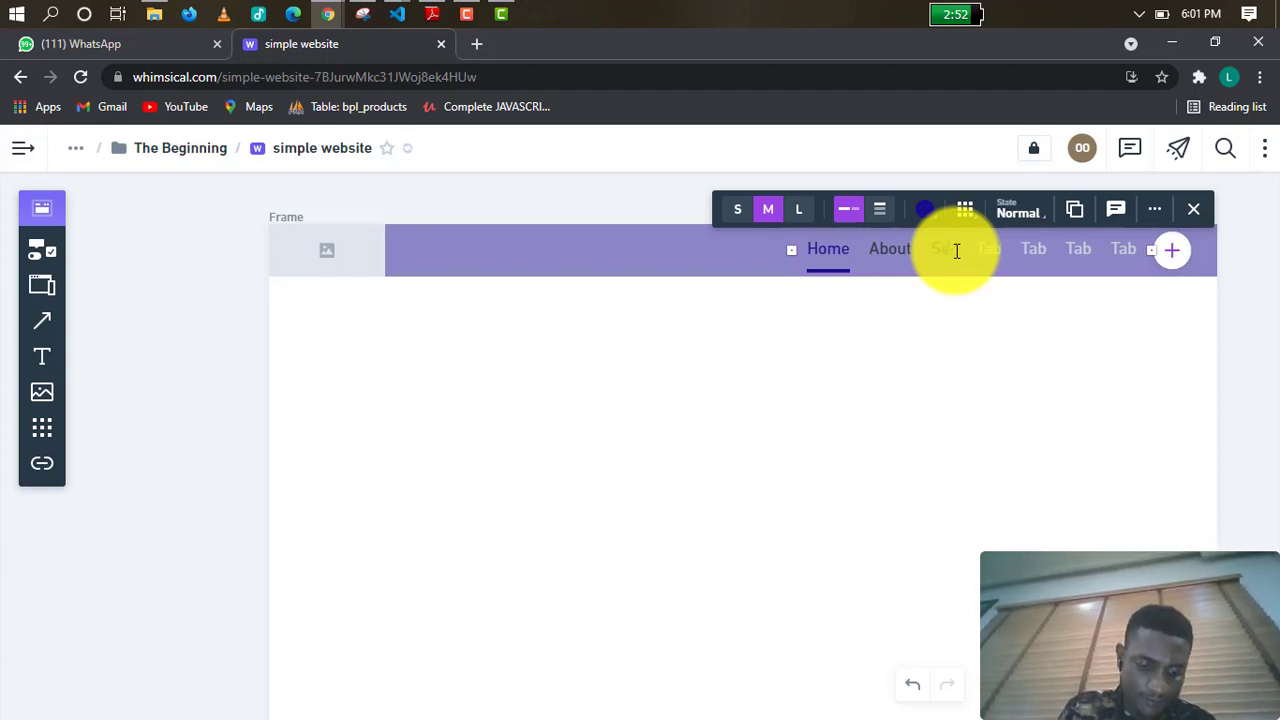
text(vices)
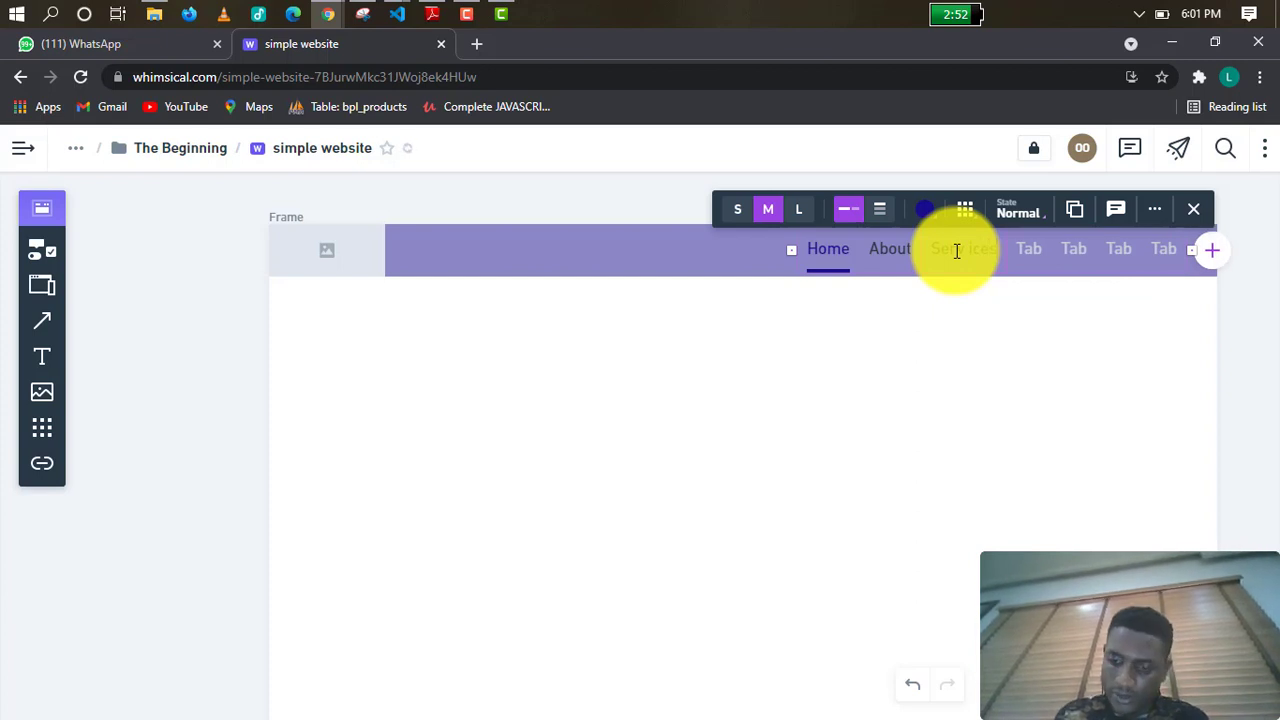
key(BackSpace)
key(BackSpace)
key(BackSpace)
key(BackSpace)
key(BackSpace)
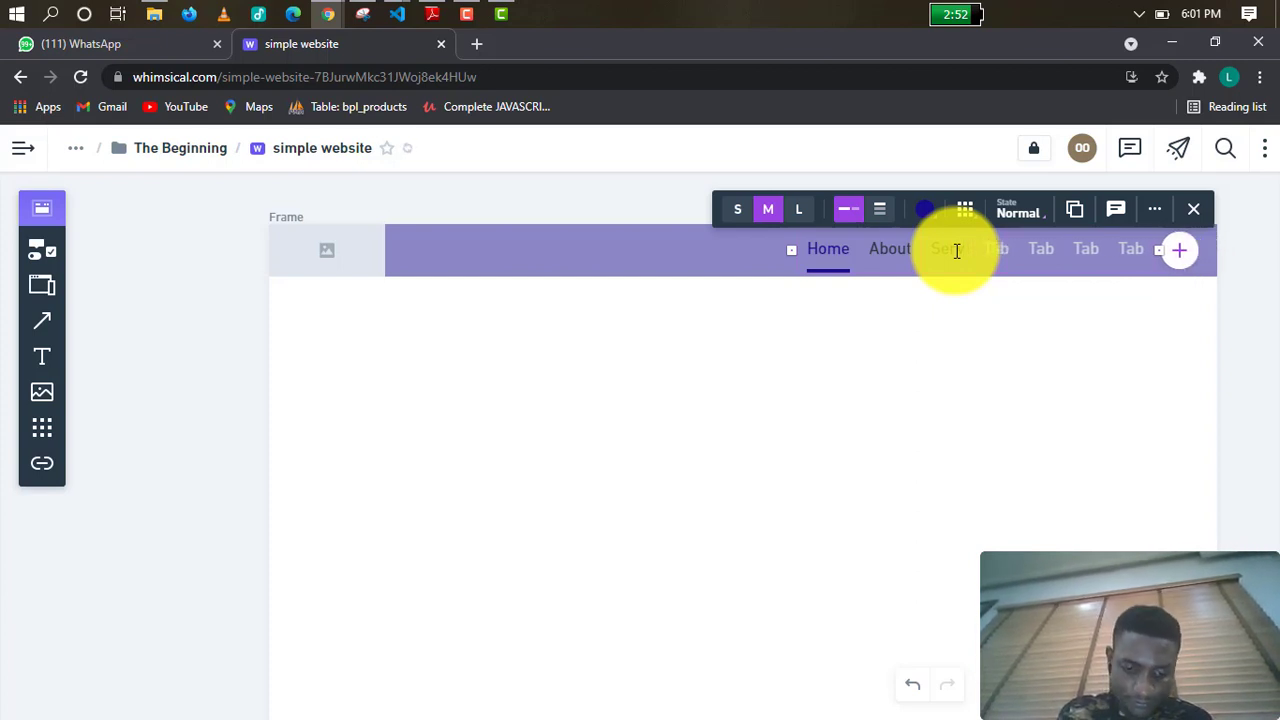
text(vices)
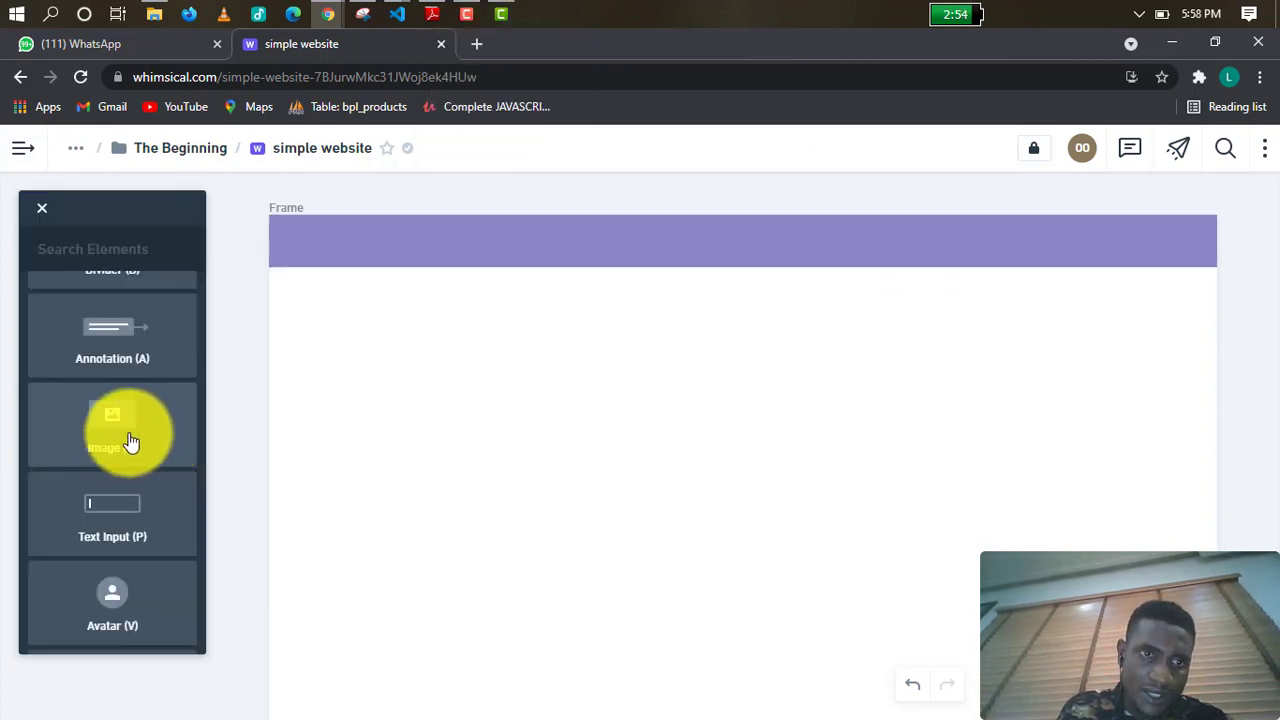
Place an Image element at the frame's upper-left corner and shrink it to match the header bar's height.
click(130, 450)
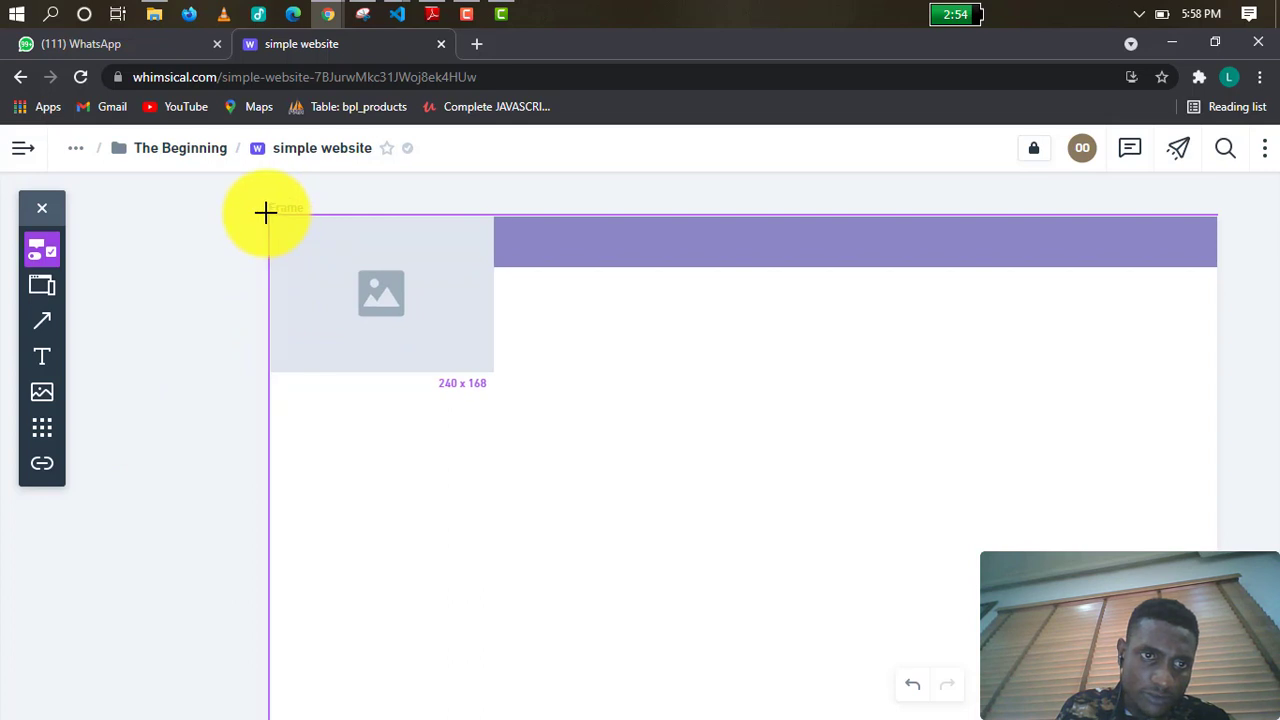
click(265, 212)
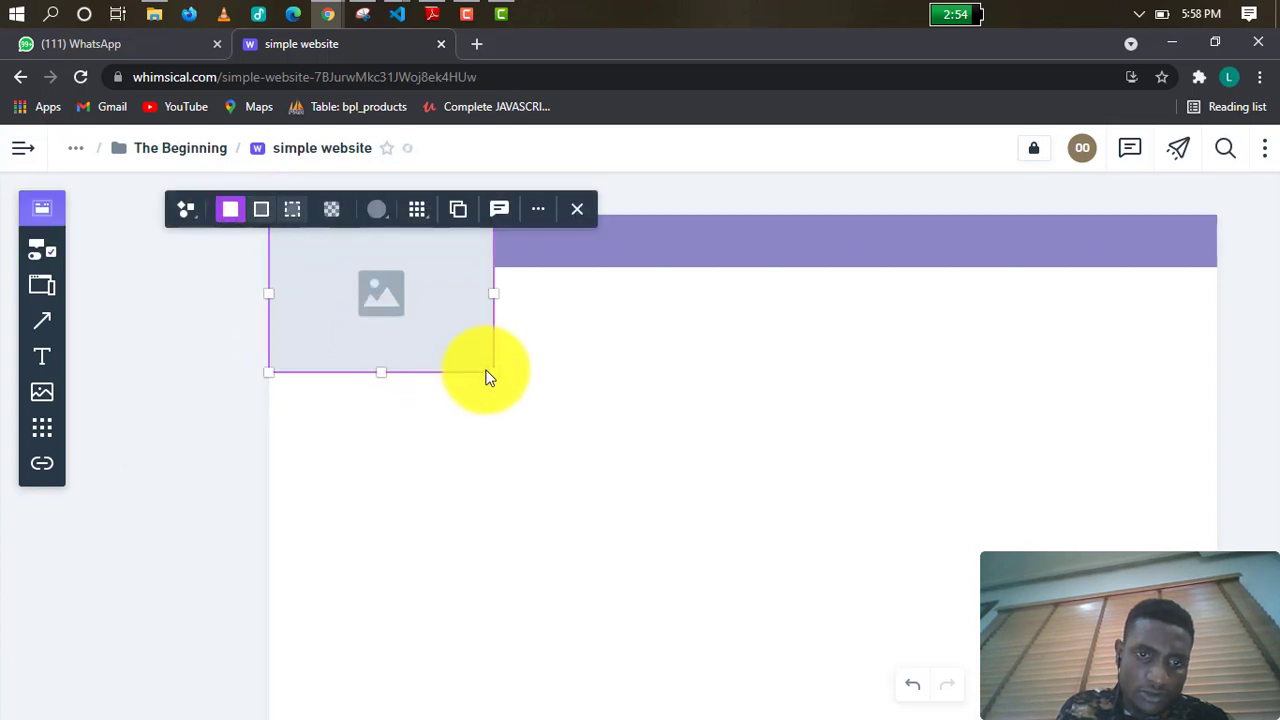
drag(486, 363, 384, 244)
click(340, 329)
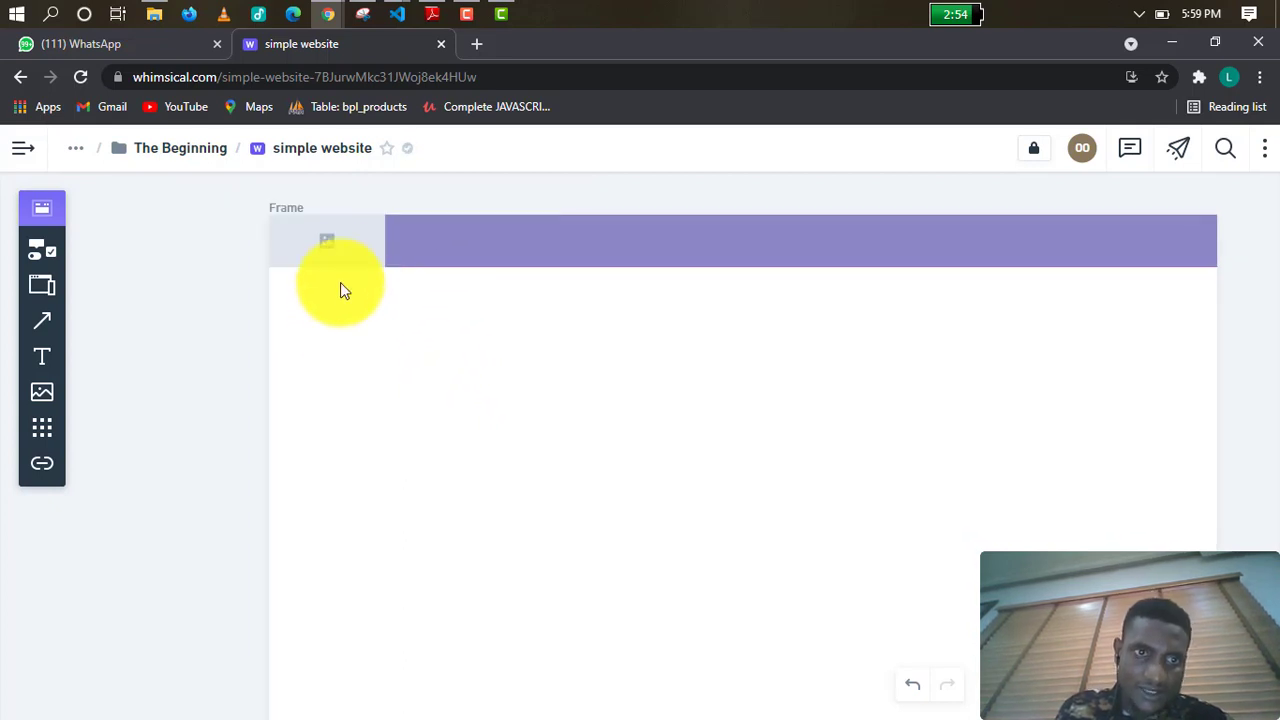
click(338, 248)
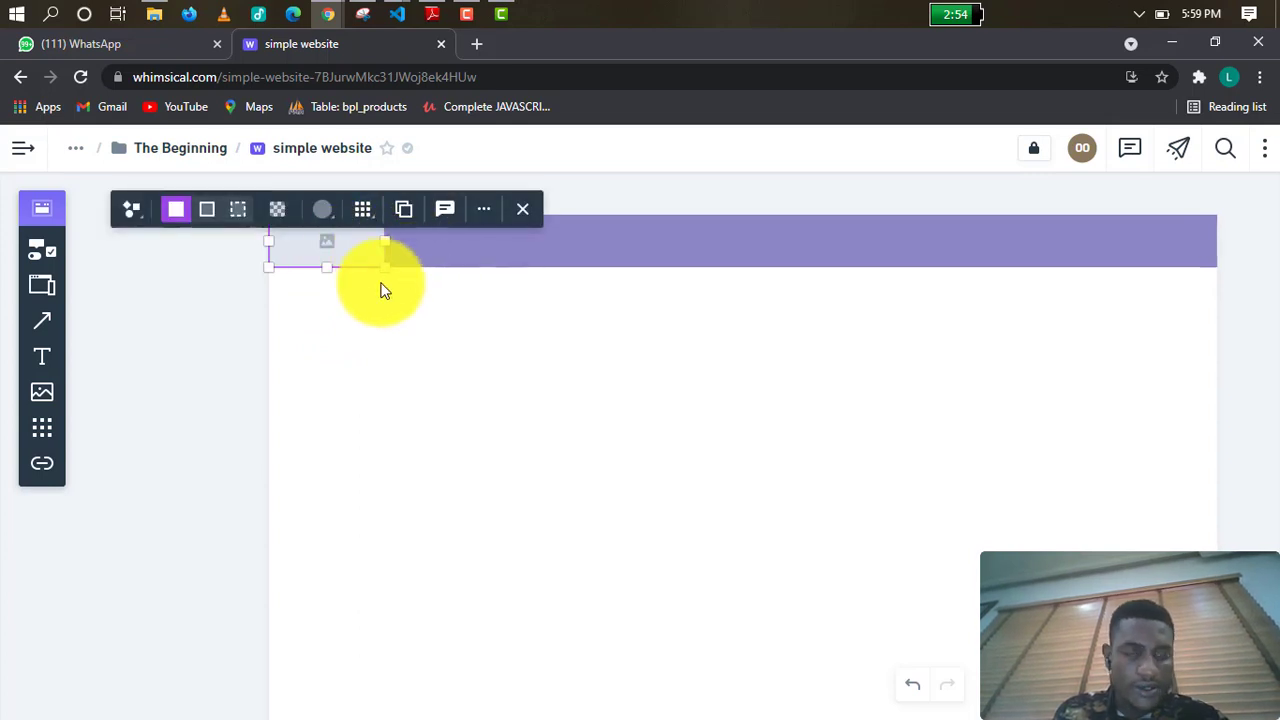
click(315, 326)
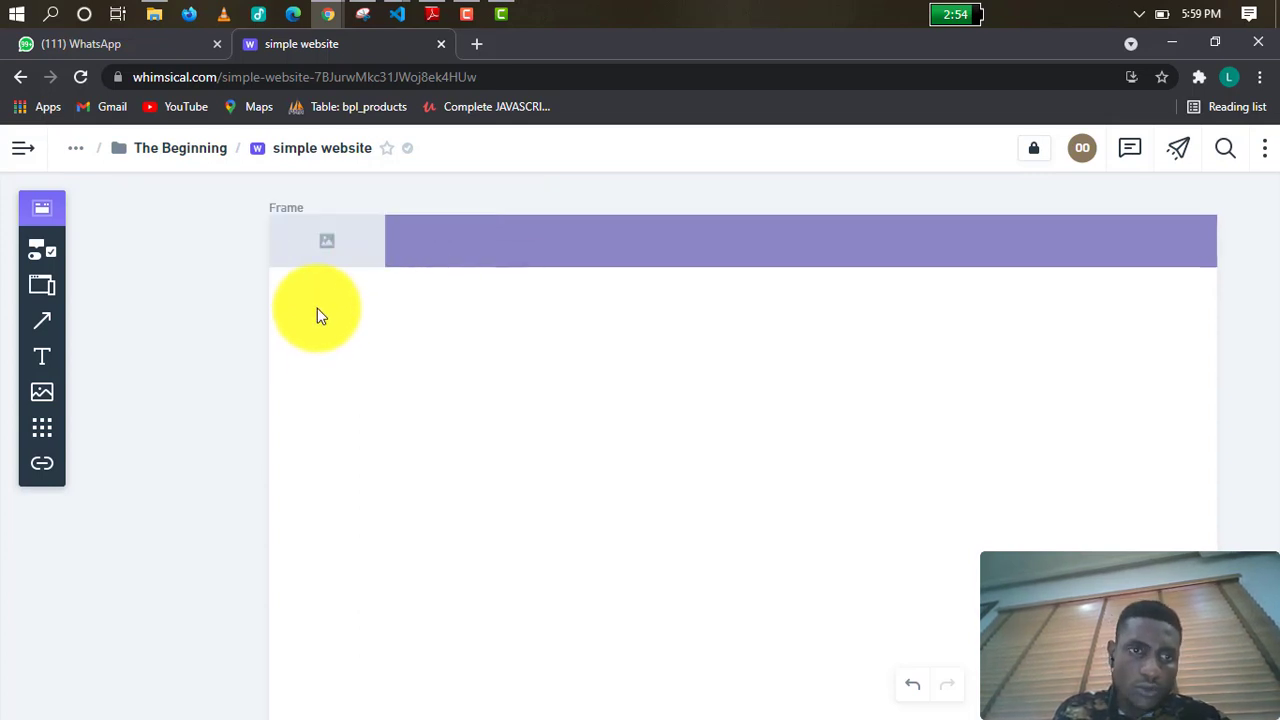
click(340, 254)
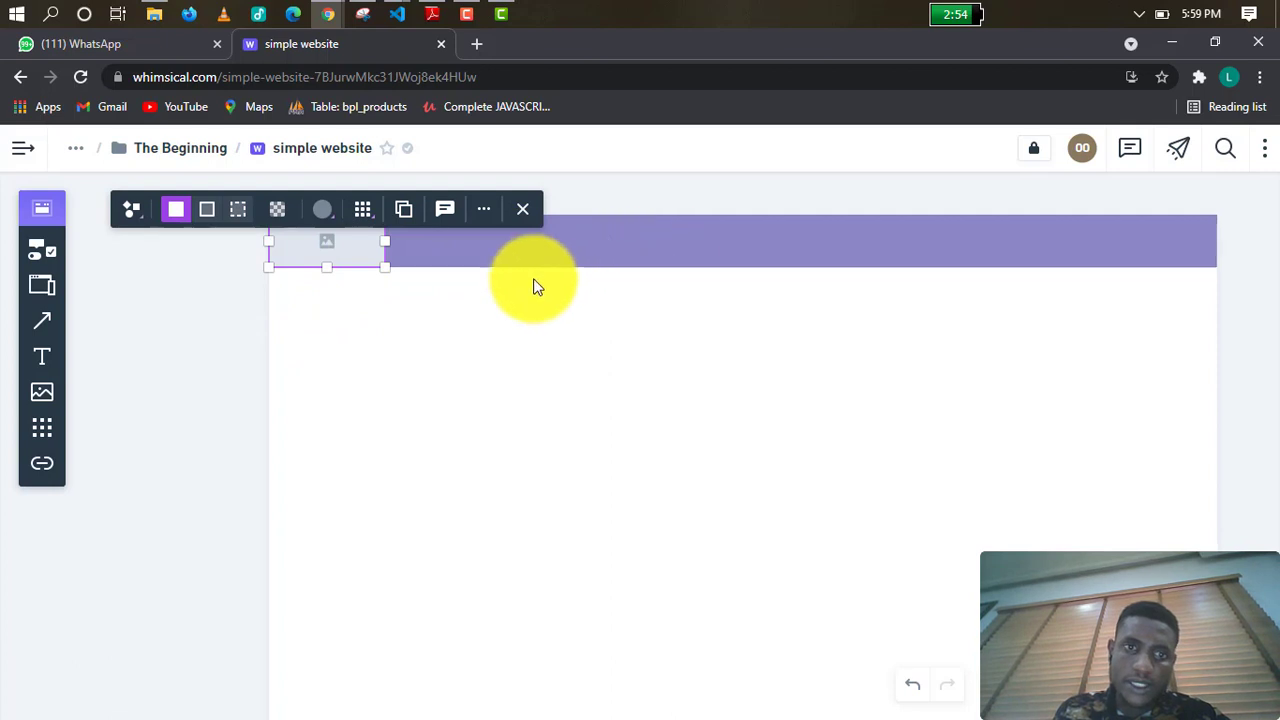
click(563, 311)
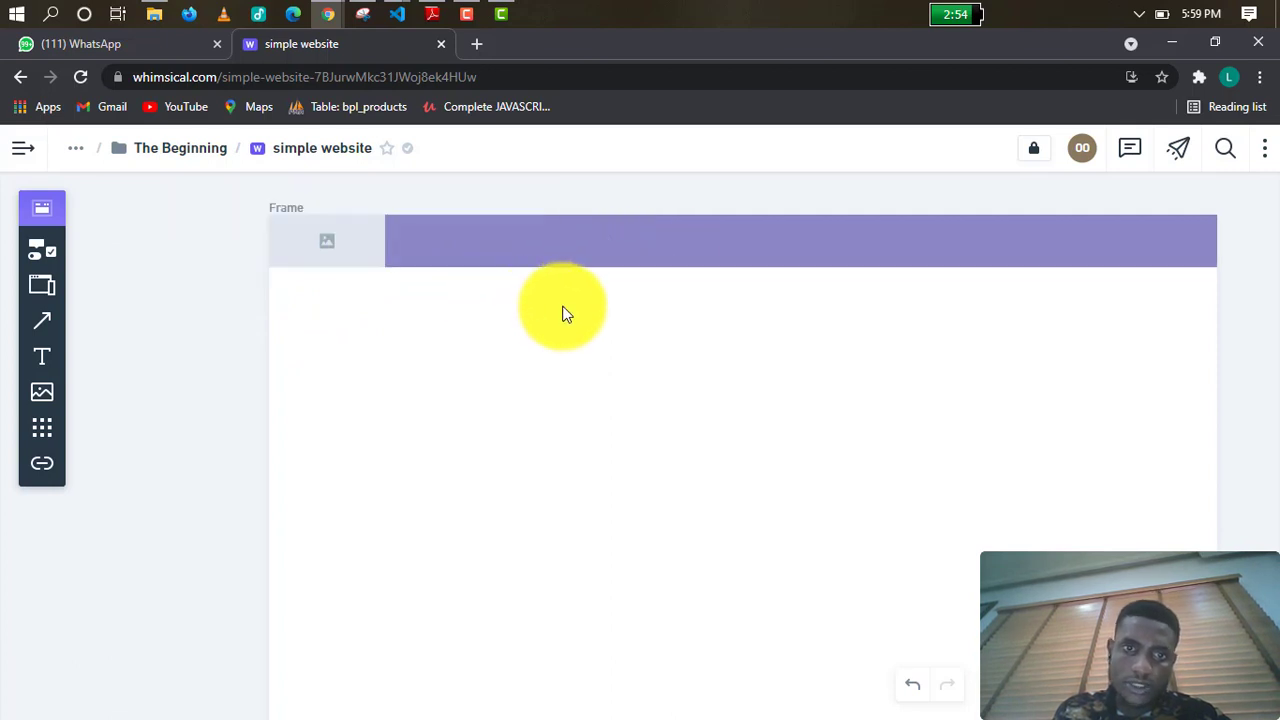
click(607, 250)
click(500, 386)
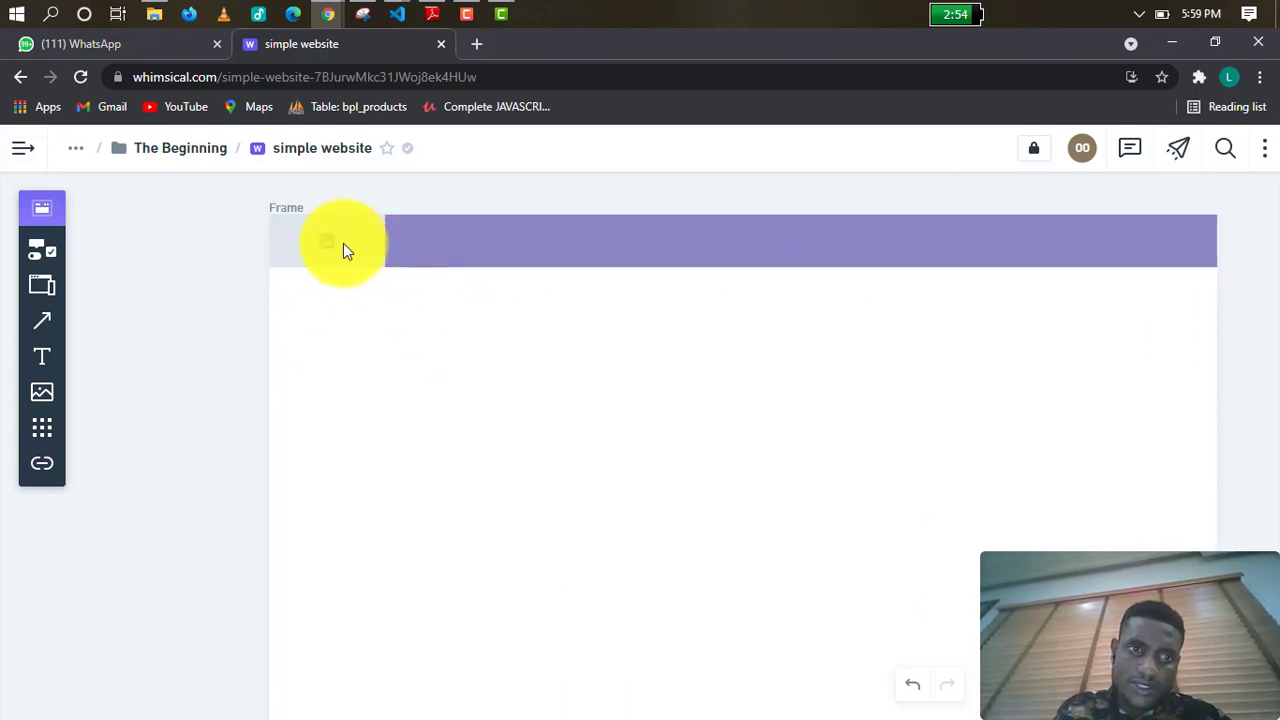
click(343, 244)
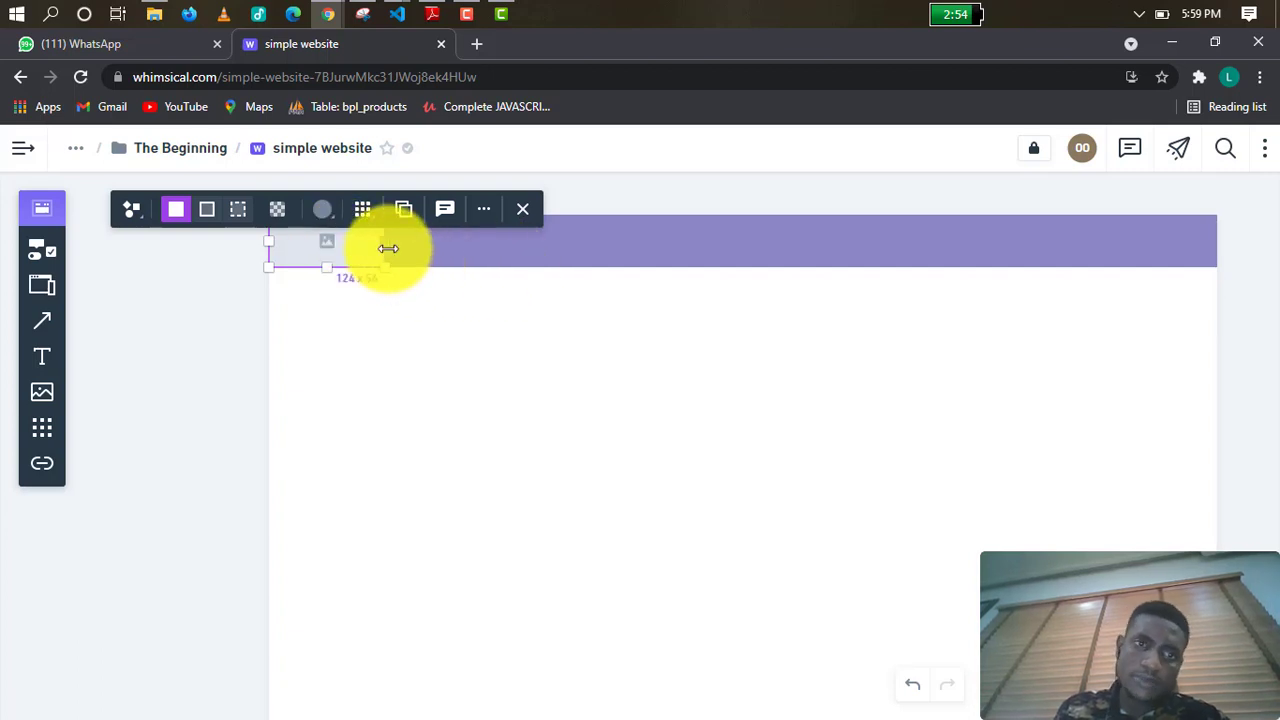
drag(384, 247, 411, 249)
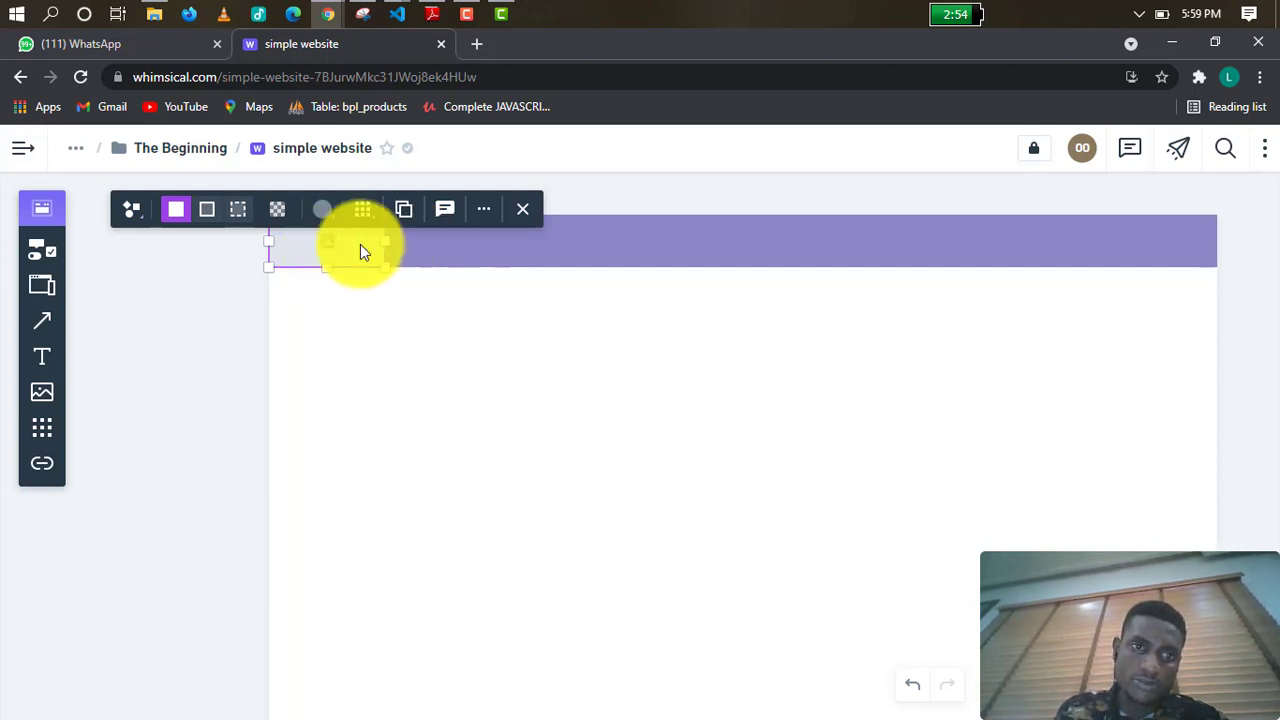
click(525, 260)
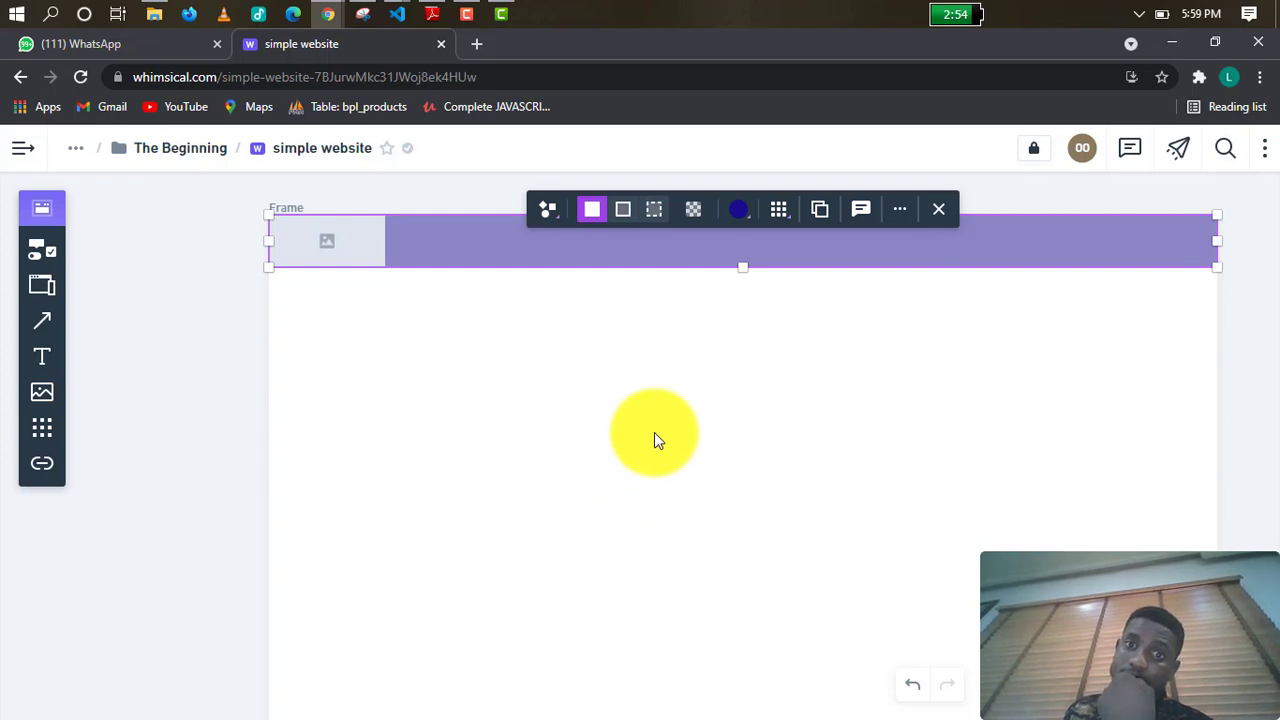
click(594, 320)
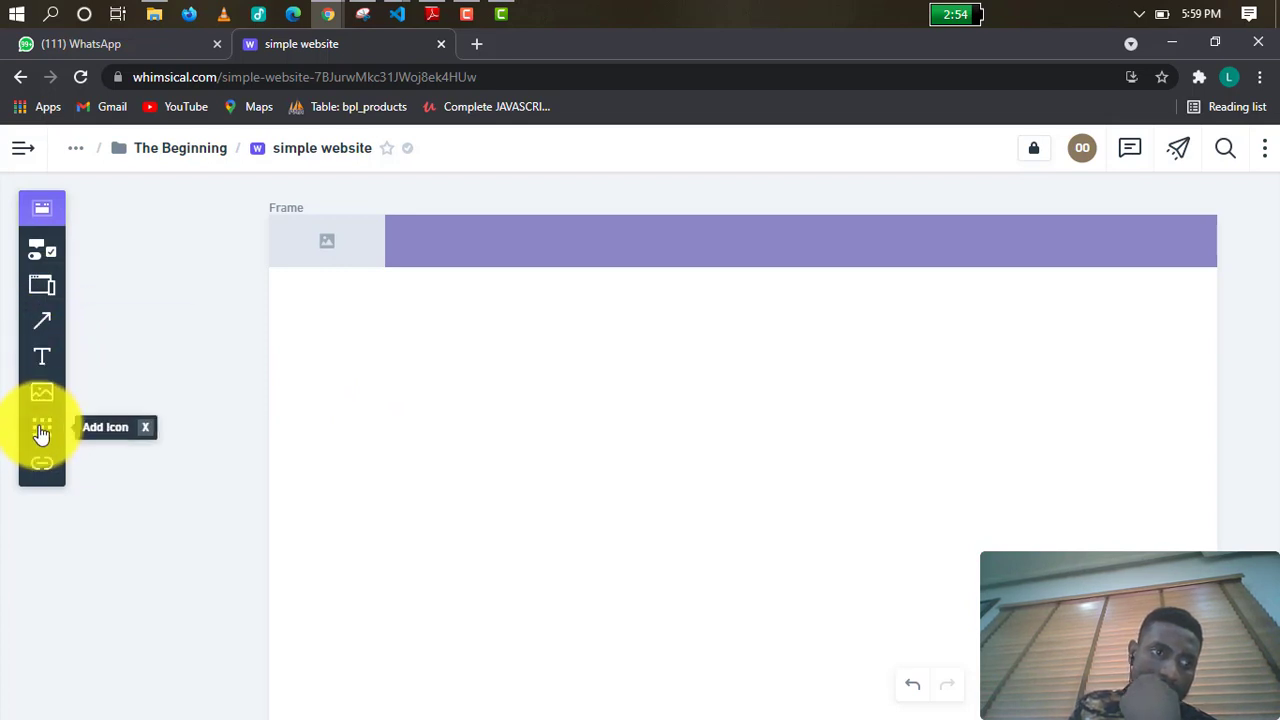
Place a Horizontal Tabs element inside the header bar, just right of its middle.
click(48, 258)
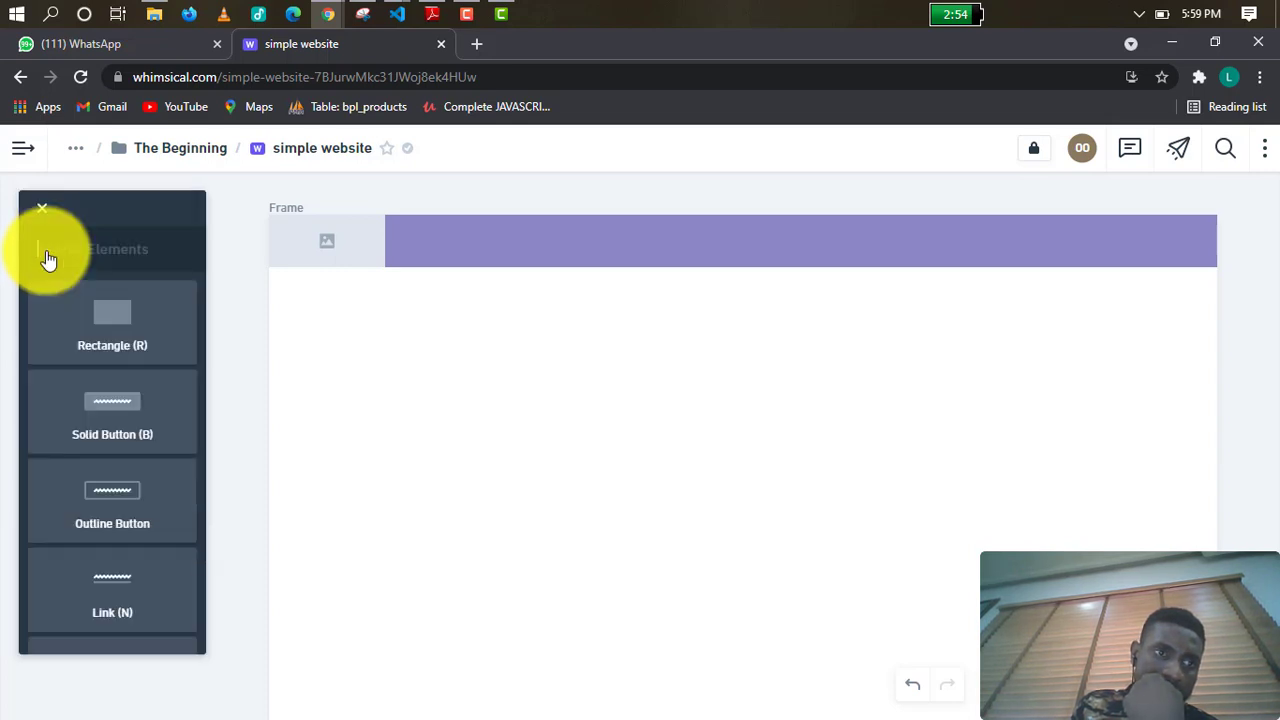
scroll(94, 334, down, 5)
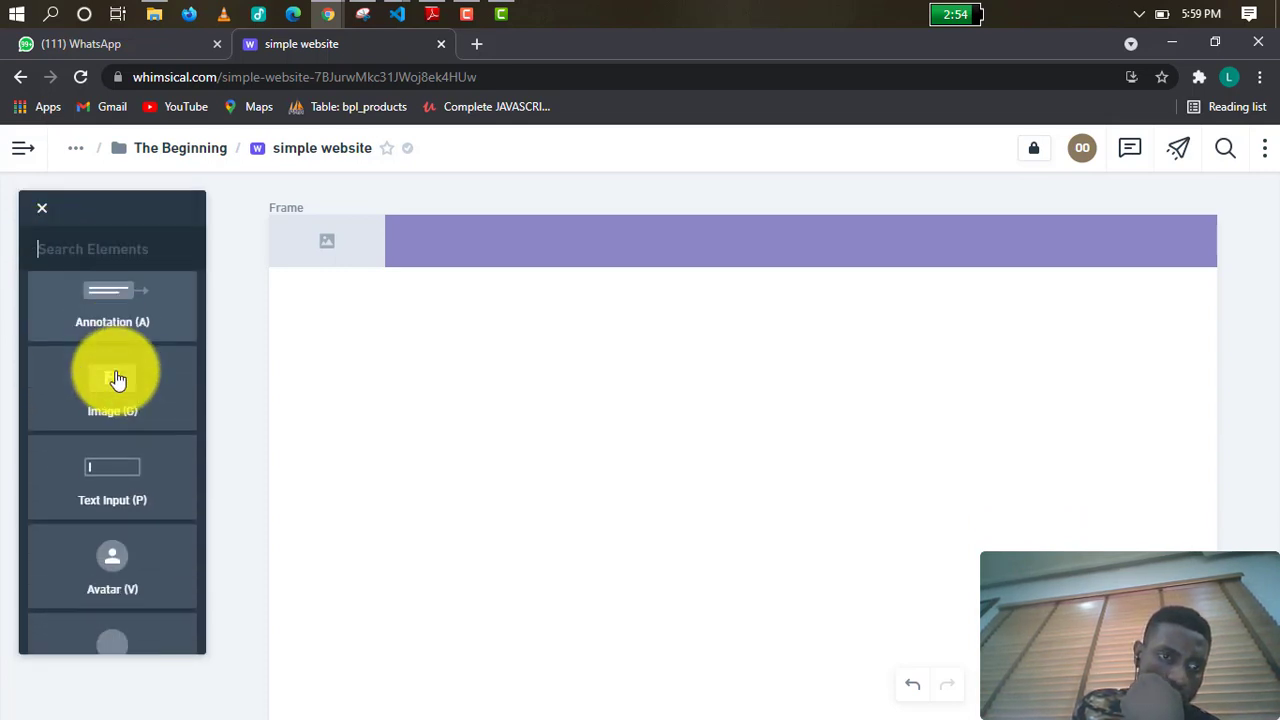
scroll(115, 380, down, 5)
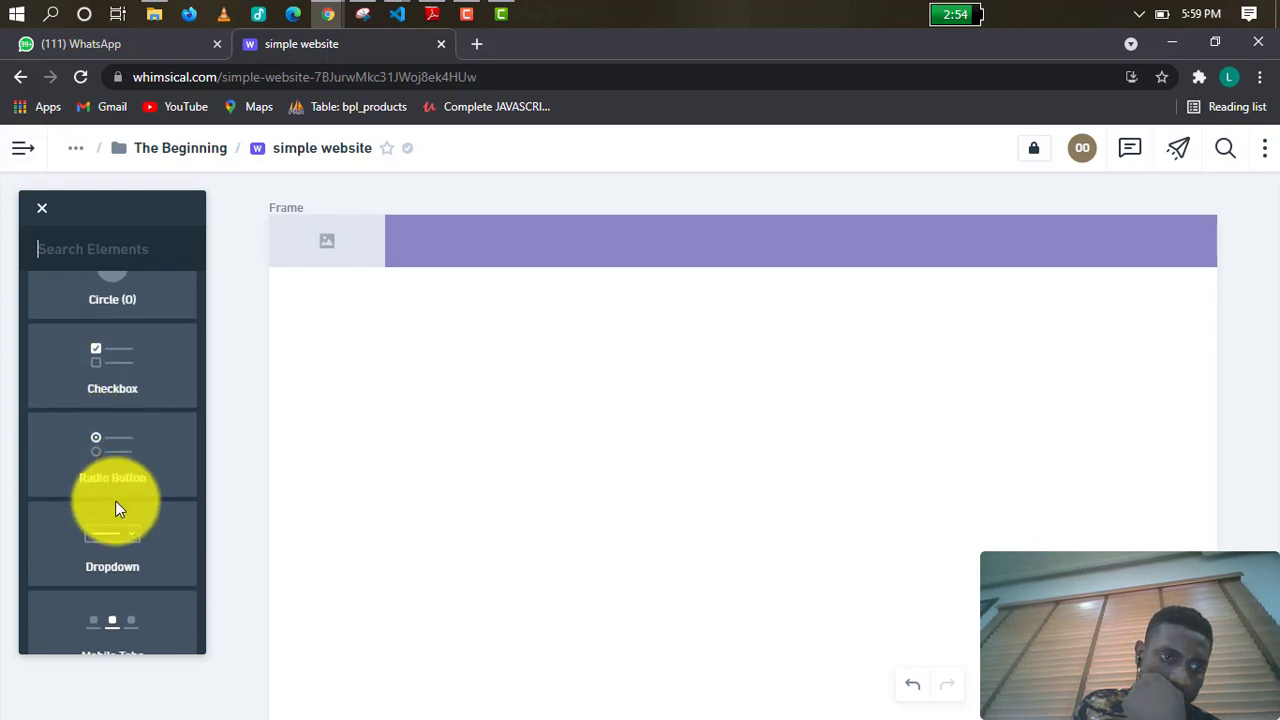
scroll(115, 508, up, 10)
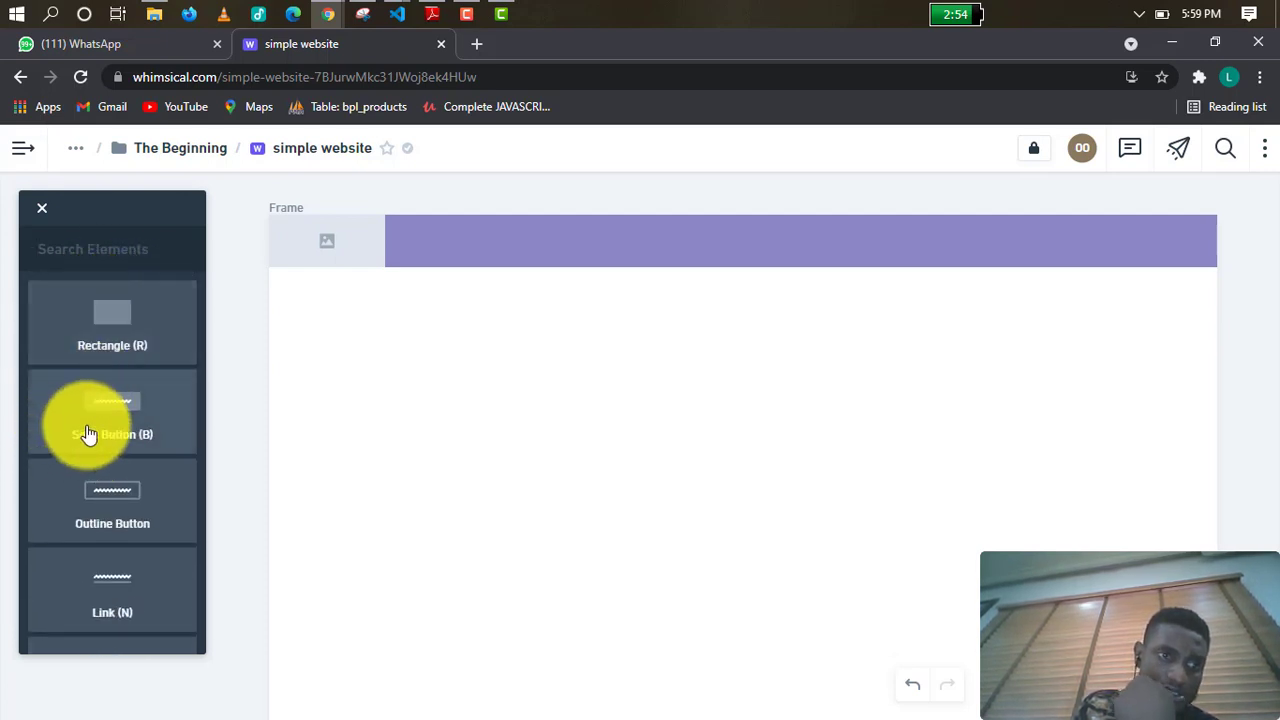
scroll(122, 500, down, 3)
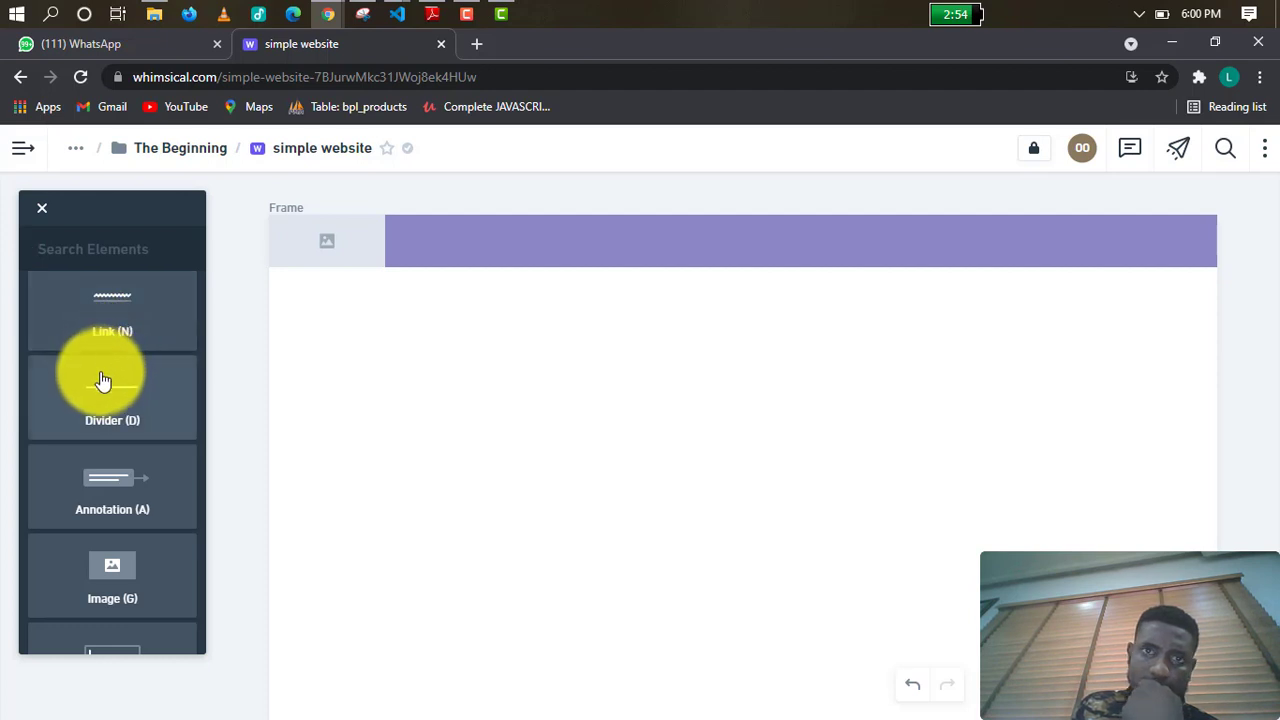
scroll(112, 430, down, 1)
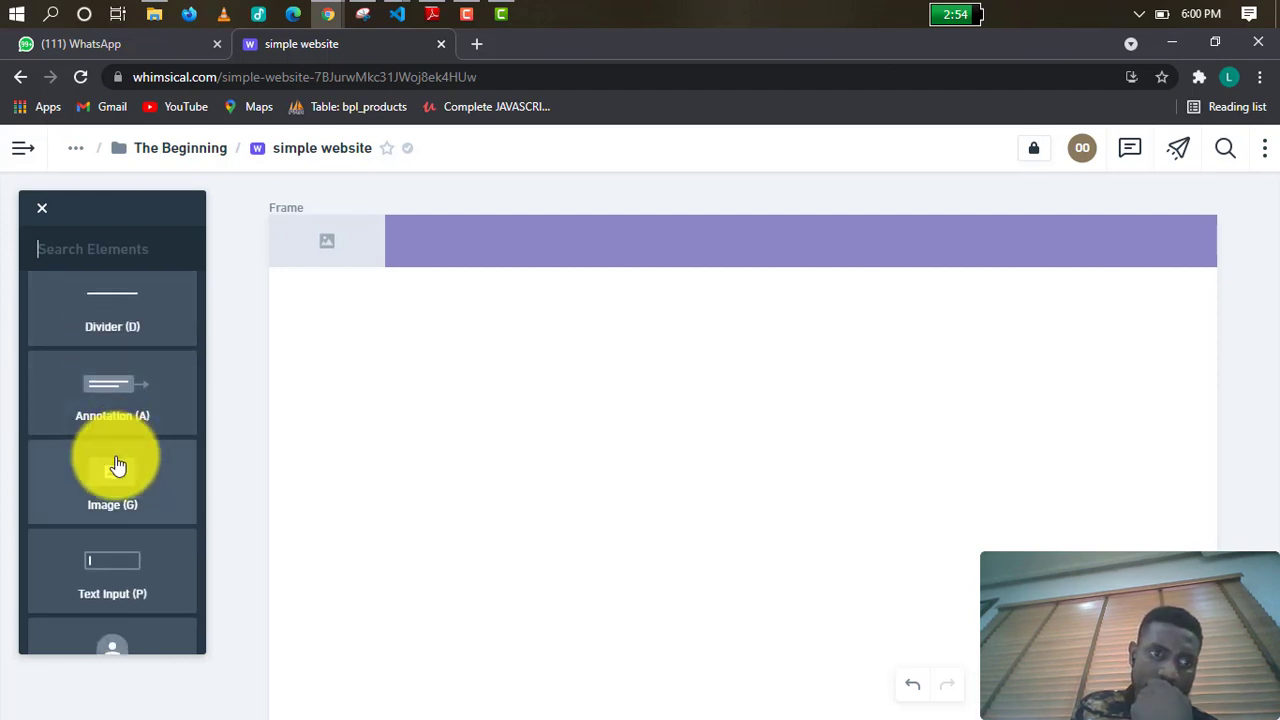
scroll(107, 442, down, 2)
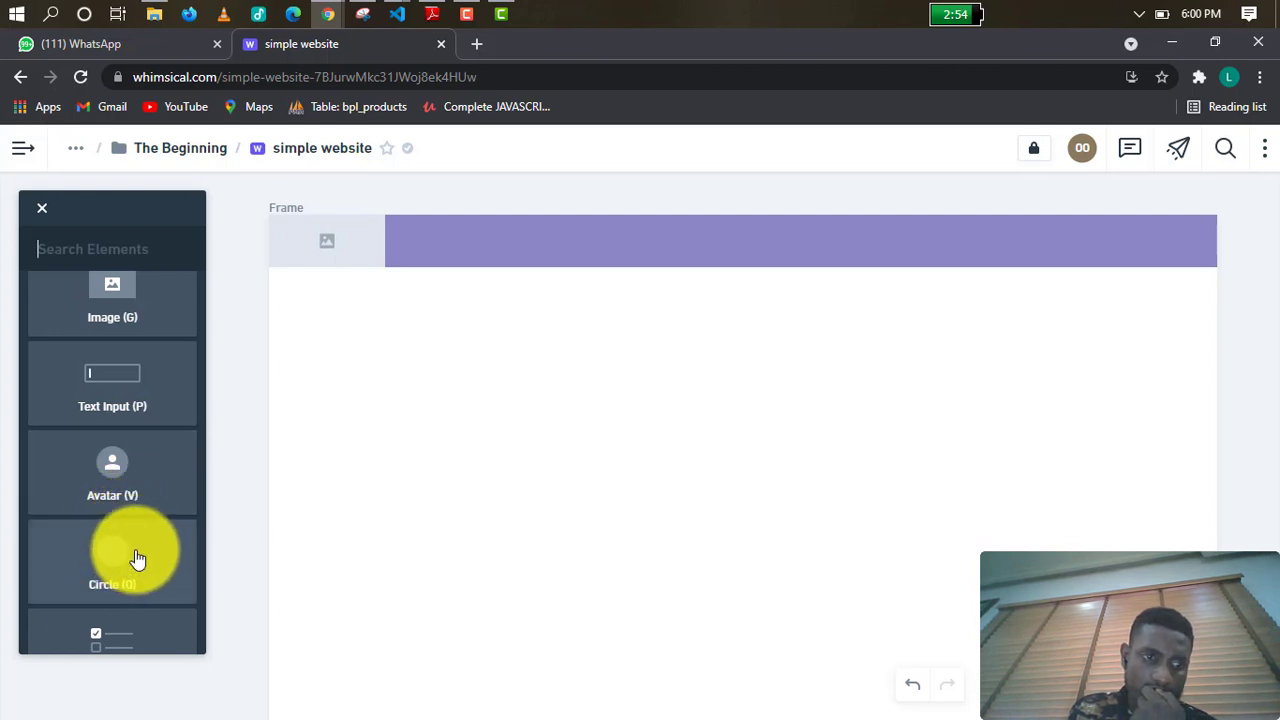
scroll(132, 550, down, 5)
scroll(135, 530, down, 3)
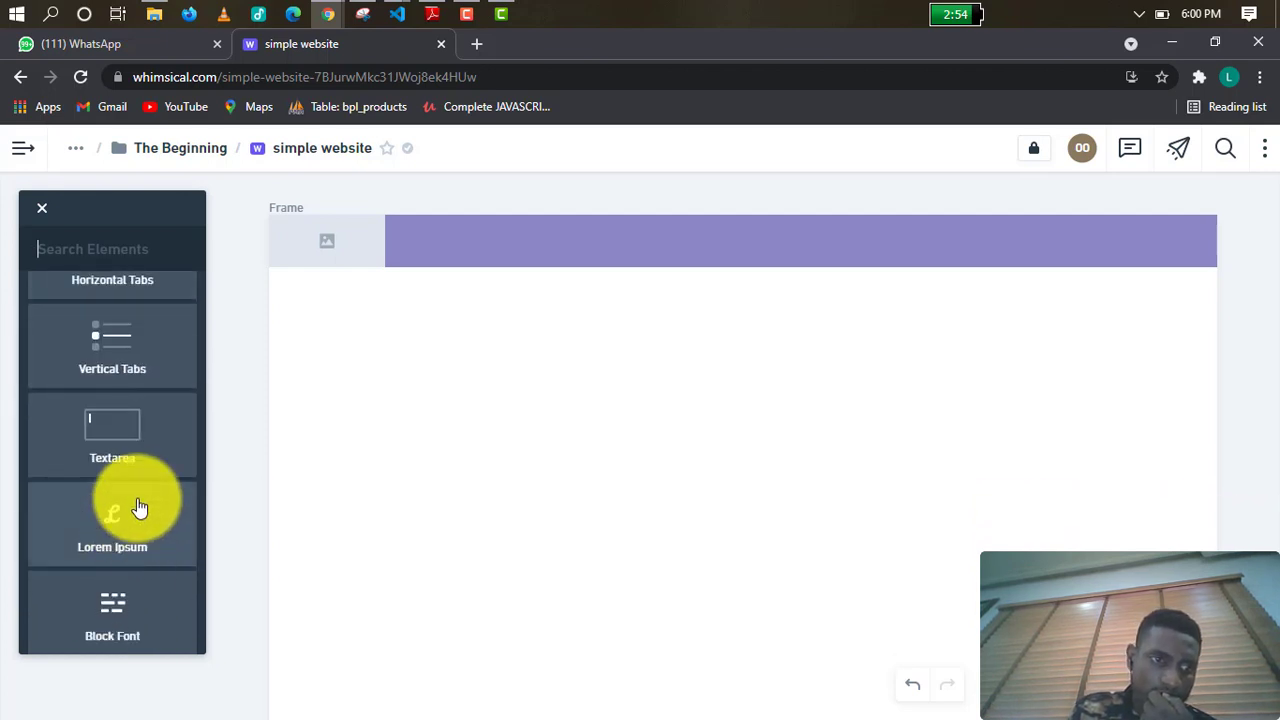
scroll(140, 485, up, 1)
scroll(123, 465, up, 1)
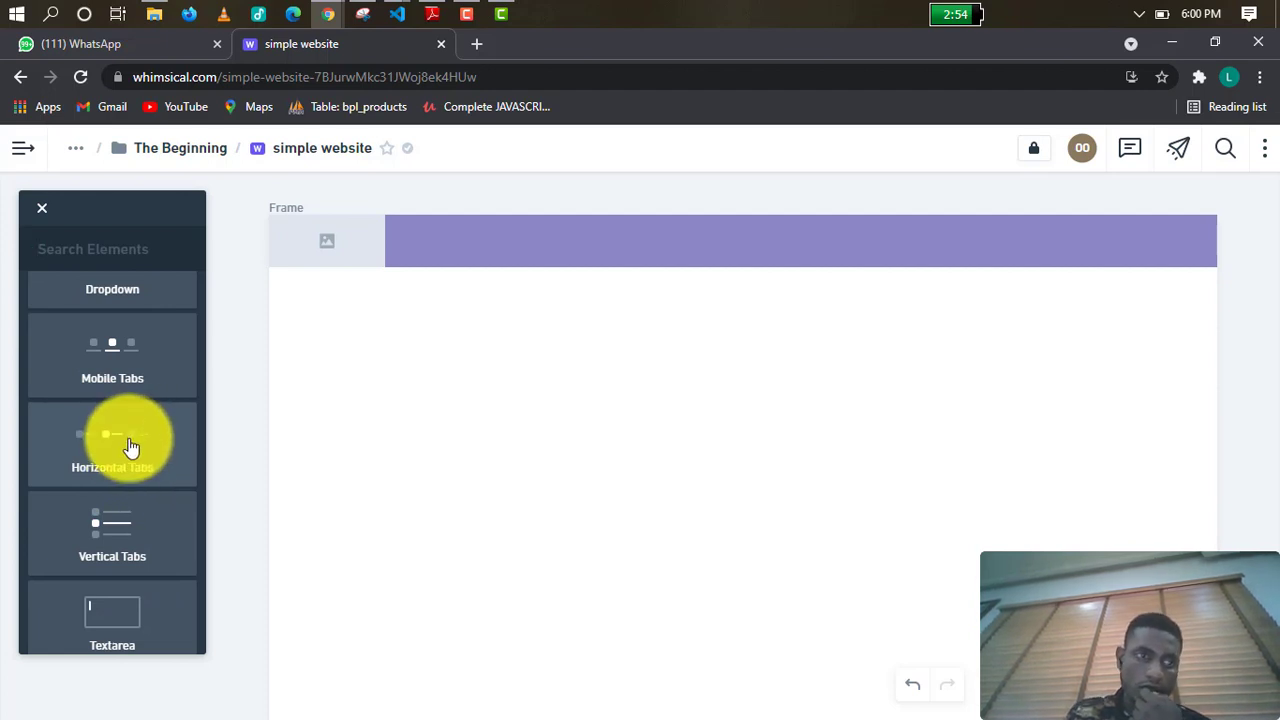
click(130, 447)
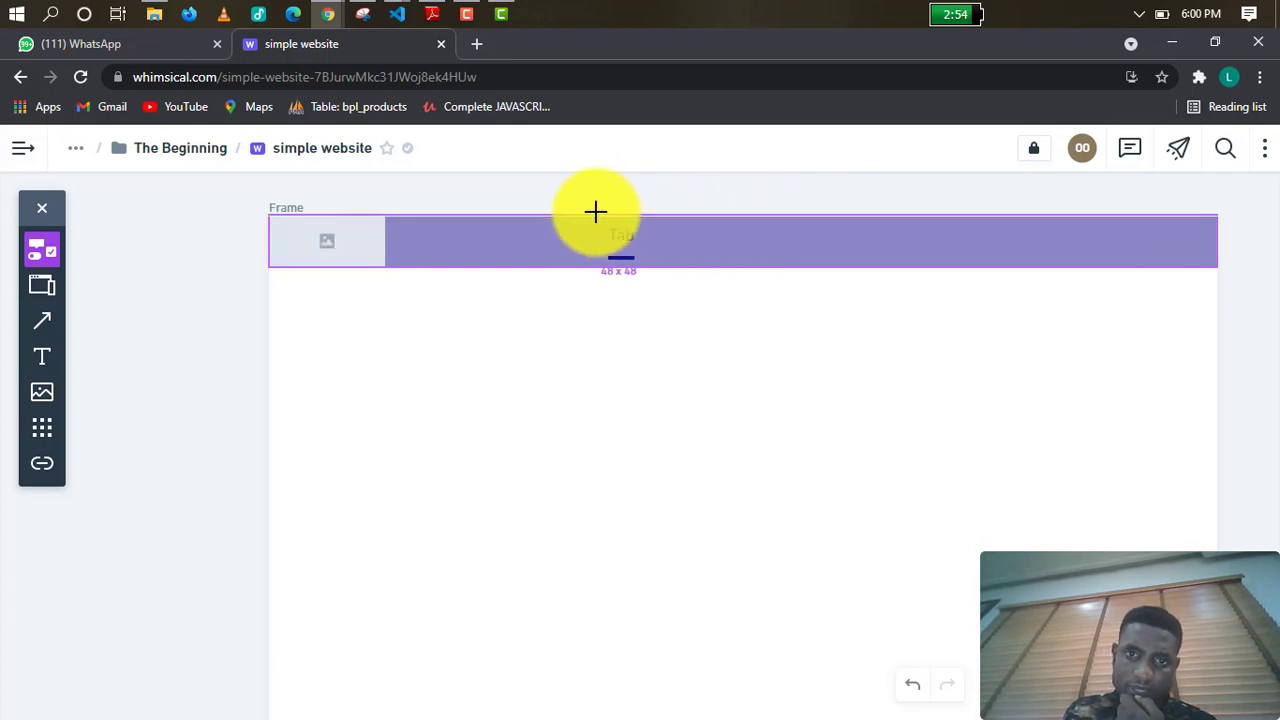
click(797, 217)
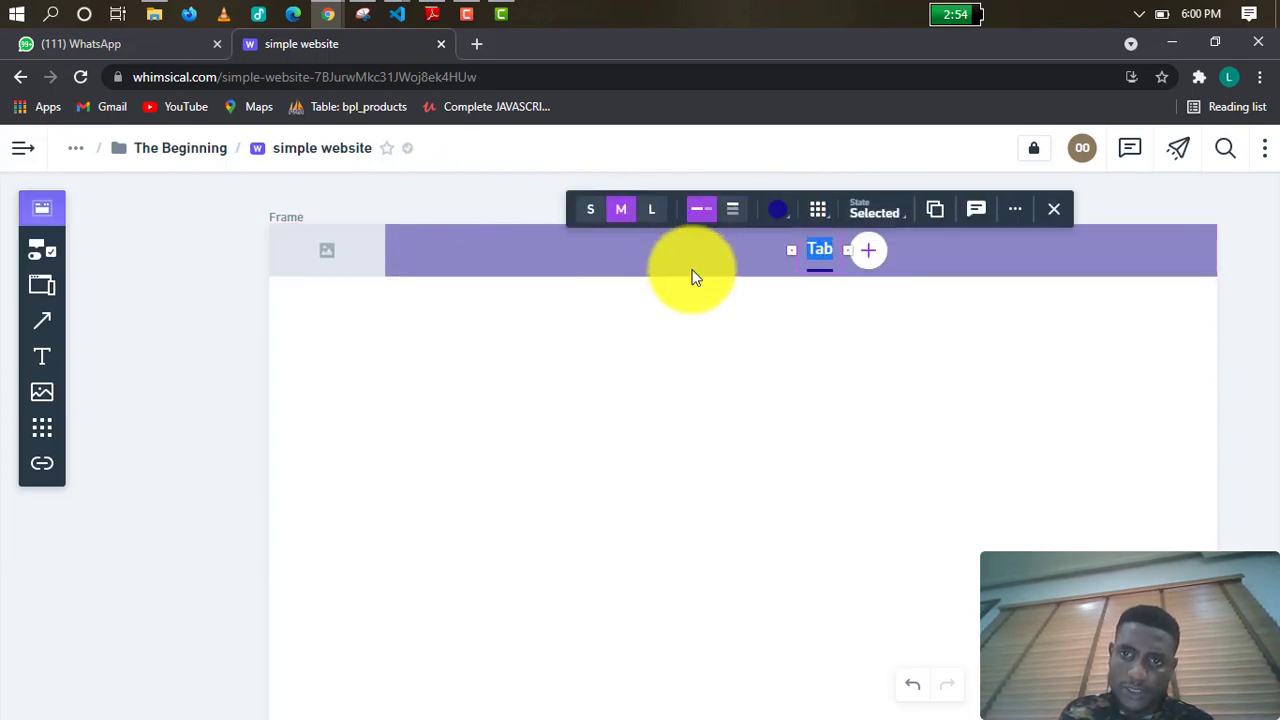
Add six more tabs to the header bar's horizontal tabs and deselect the tabs element.
click(876, 260)
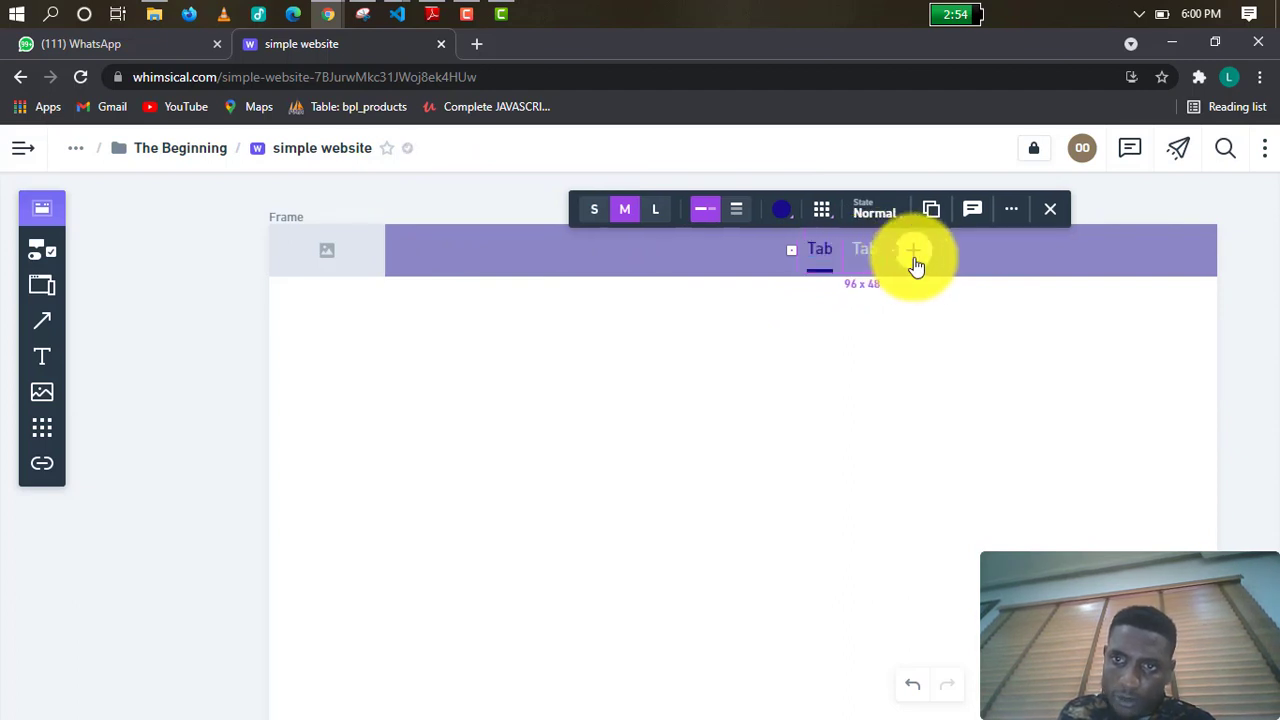
click(916, 262)
click(960, 262)
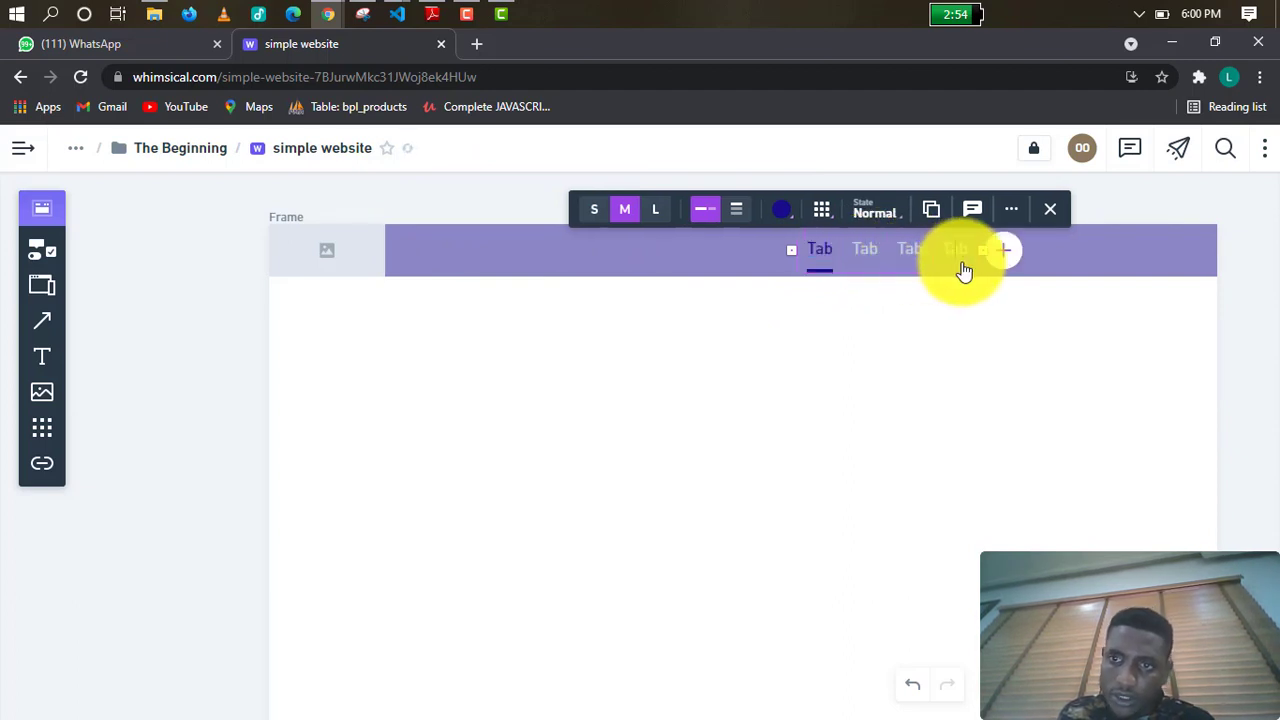
click(1001, 258)
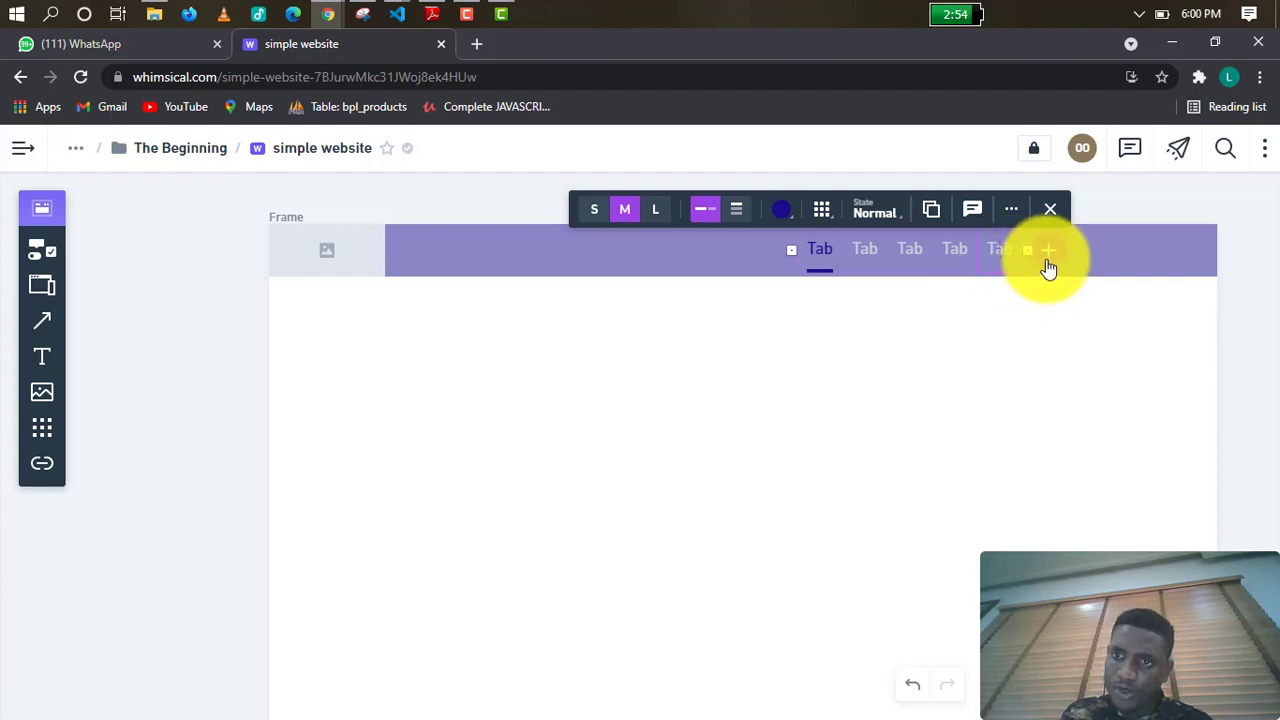
click(1048, 262)
click(1090, 256)
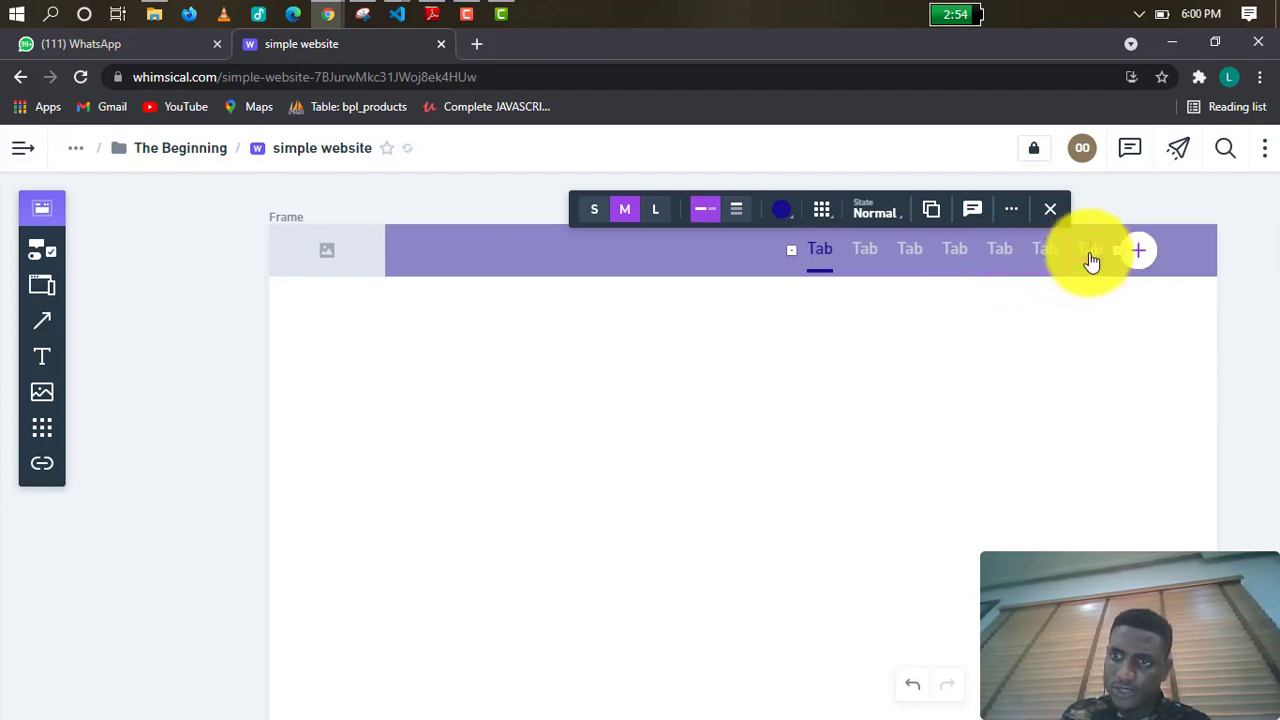
click(641, 252)
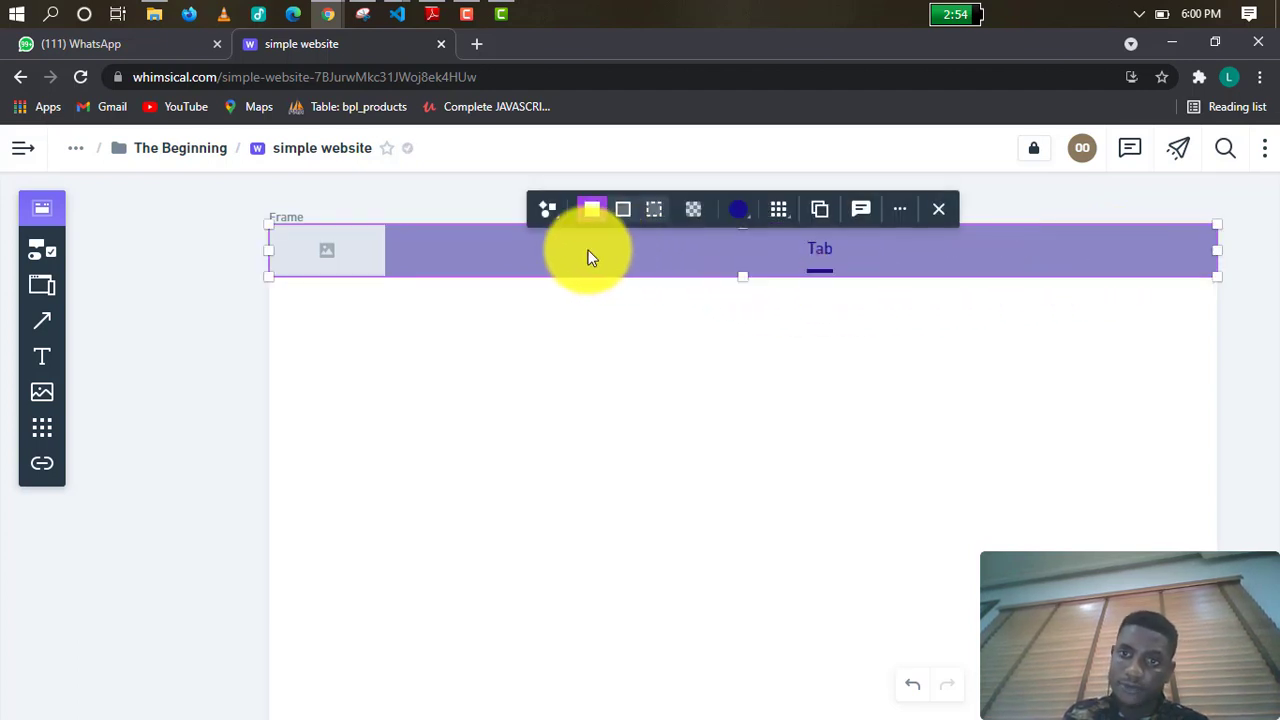
Rename the first tab in the header bar as Home and the second as About.
click(822, 255)
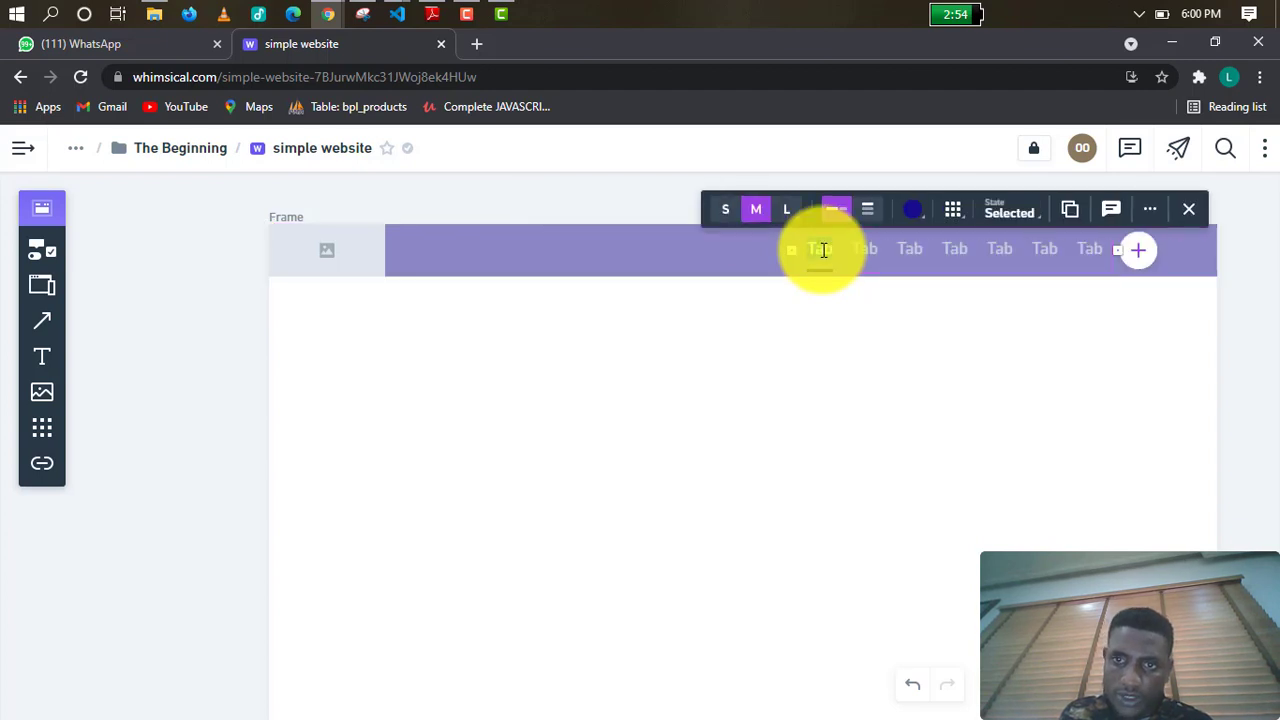
text(H)
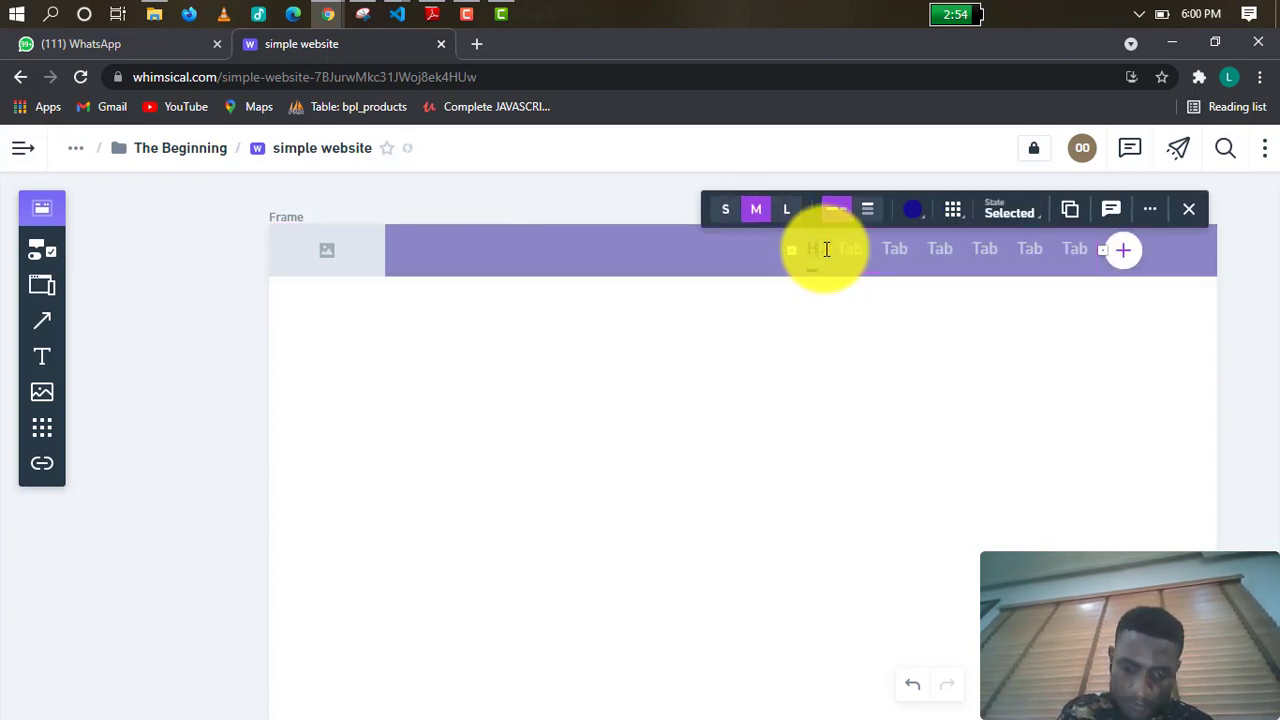
text(ome)
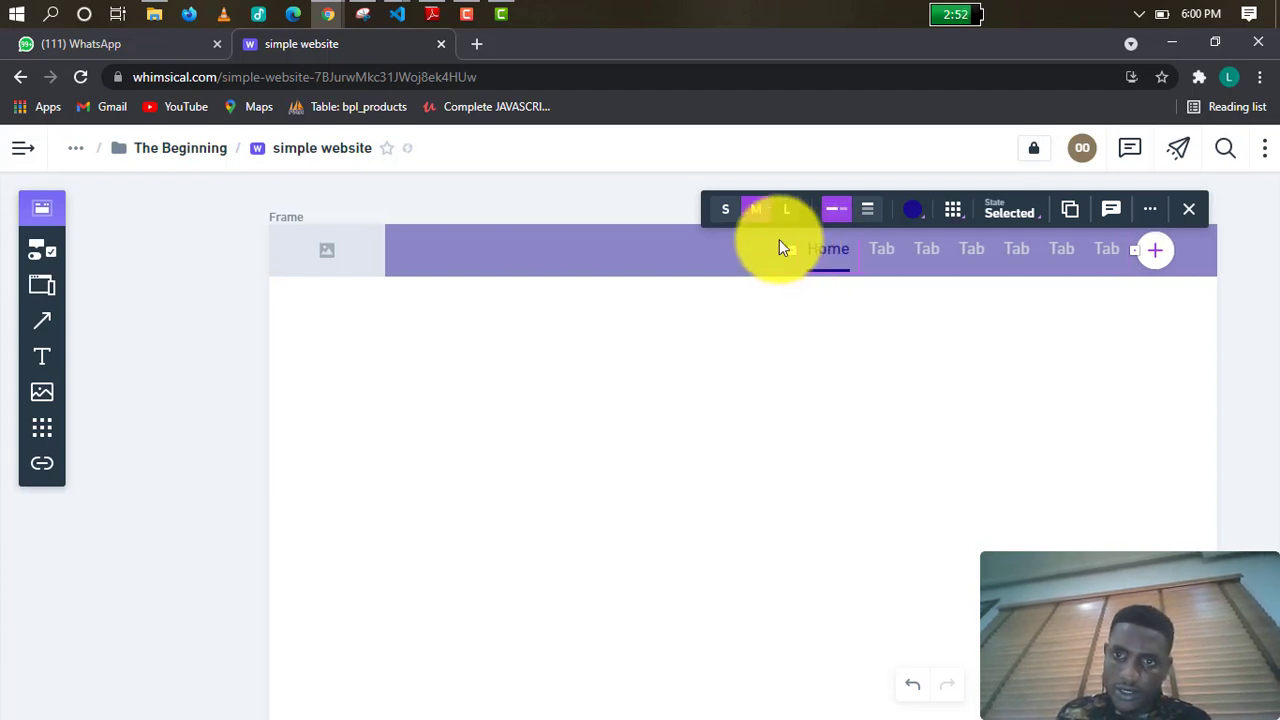
click(676, 243)
click(874, 249)
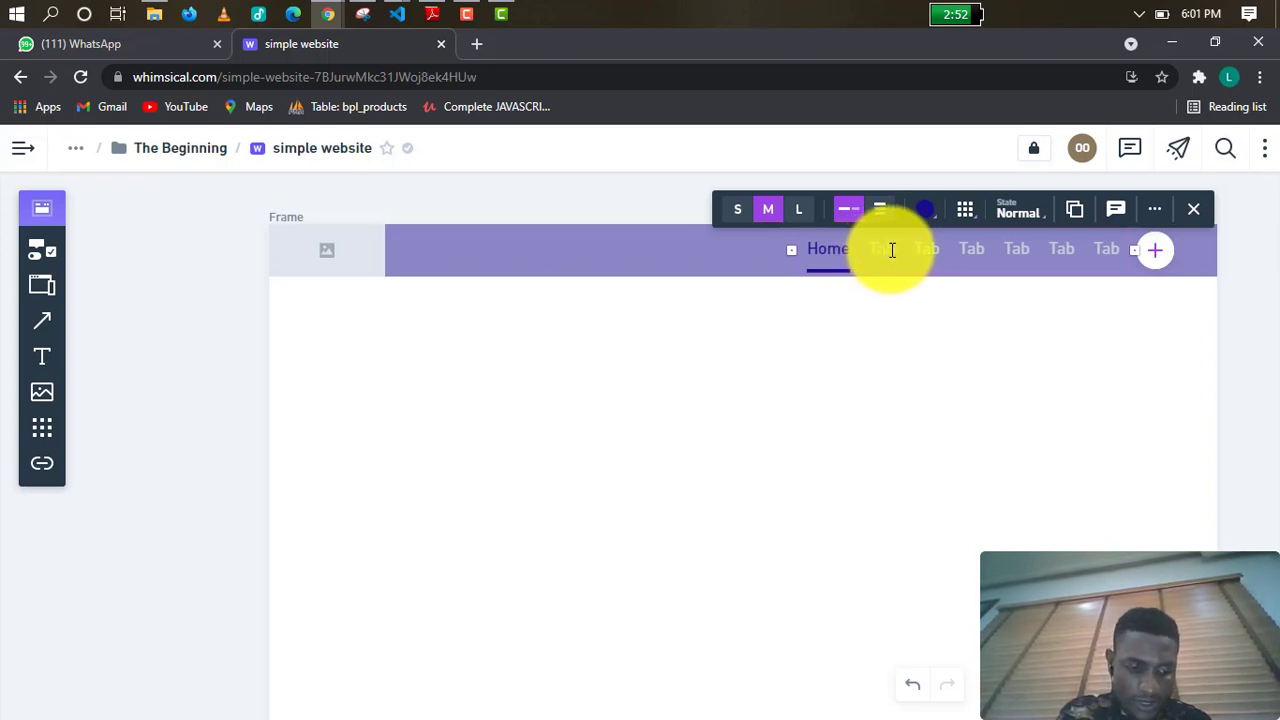
text(About)
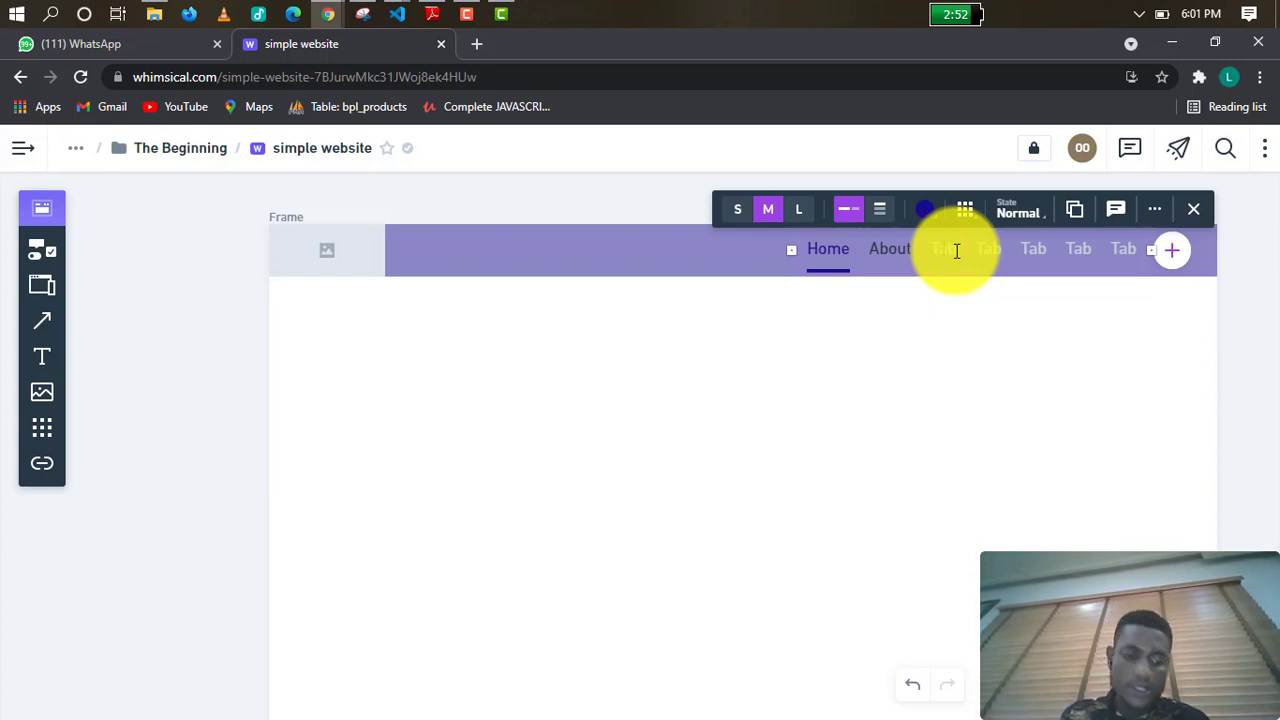
Rename the third tab in the header bar as Services, correcting the end of the word.
text(Se)
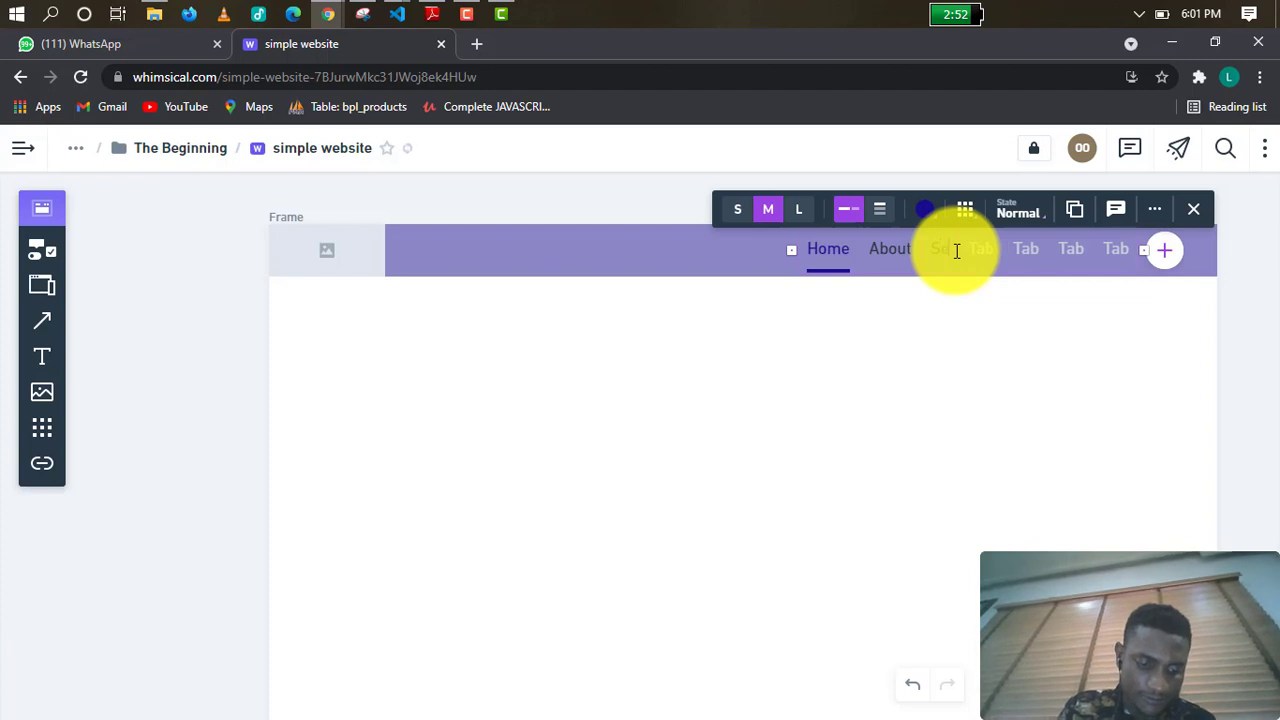
text(rvices)
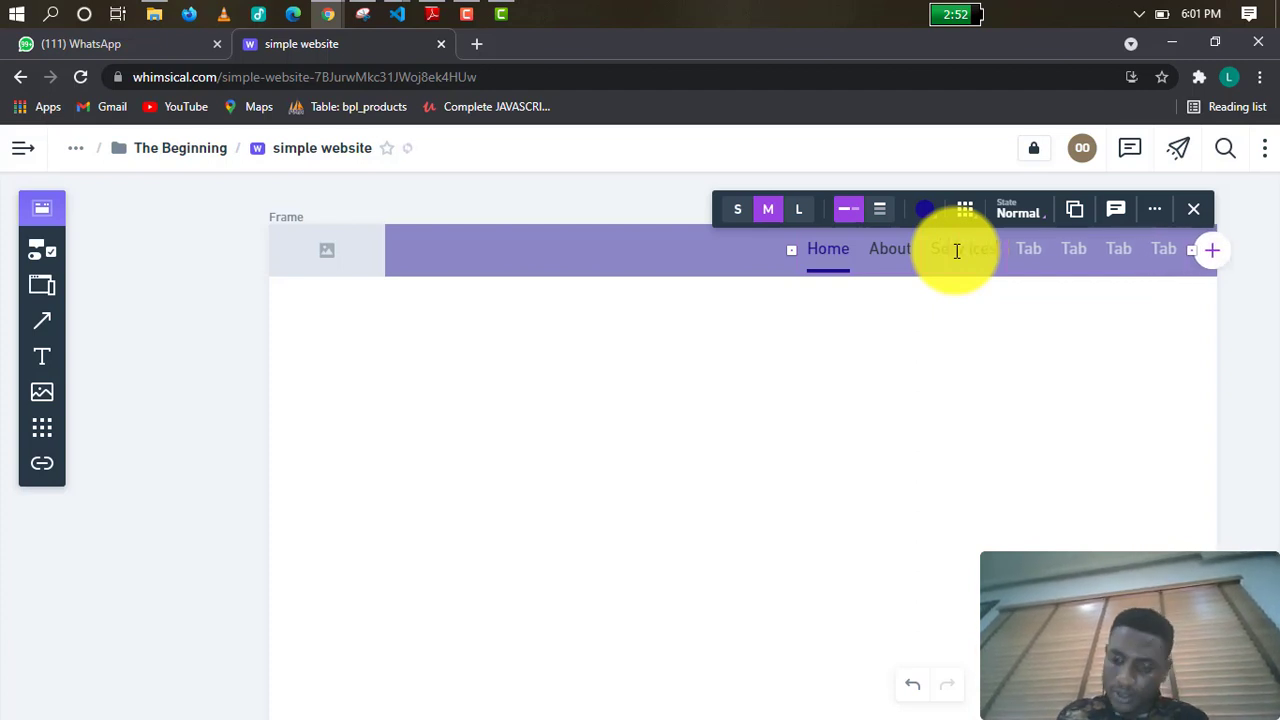
key(BackSpace)
key(BackSpace)
key(BackSpace)
key(BackSpace)
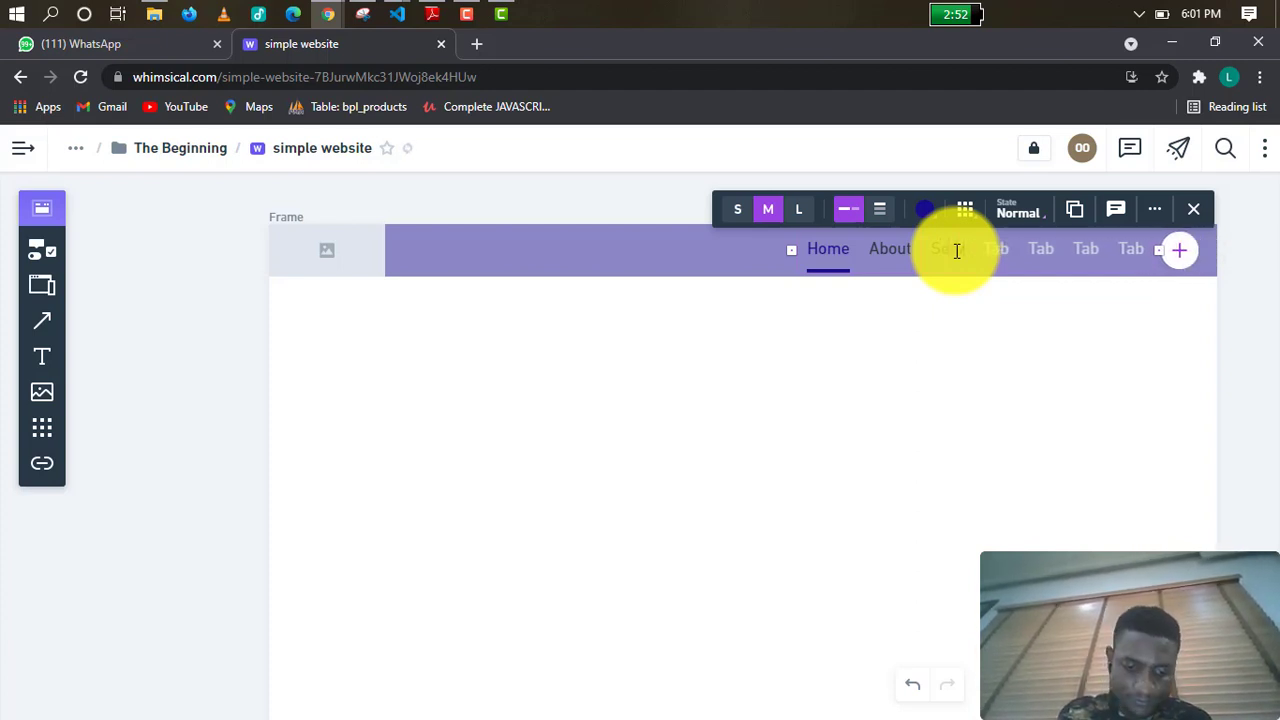
text(ices)
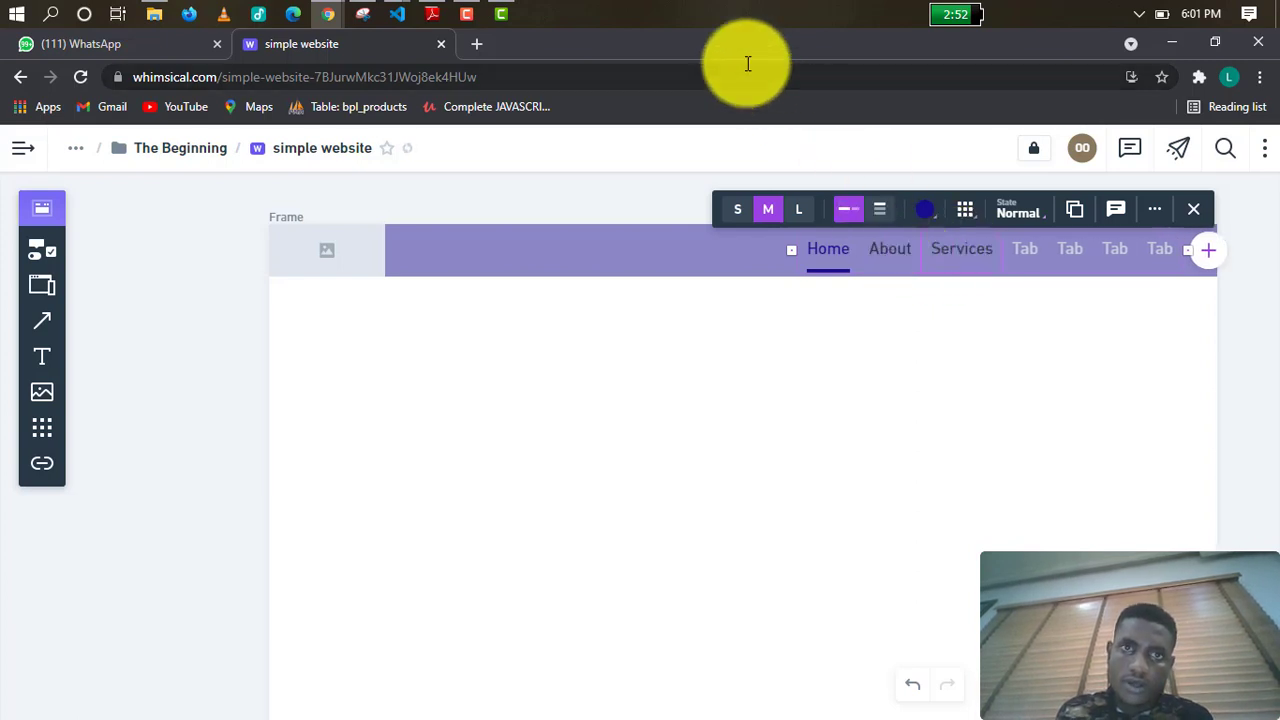
Rename the fourth tab in the header bar as Gallery and the fifth as Contact.
click(945, 256)
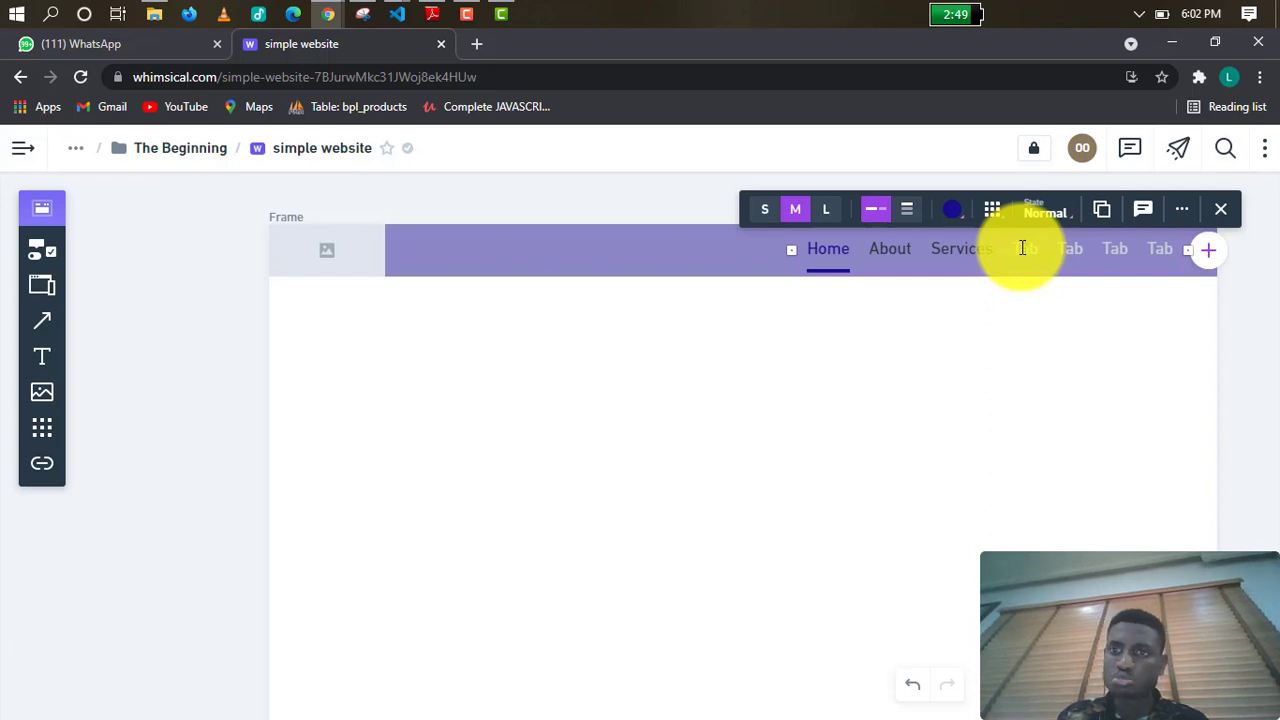
text(Blog)
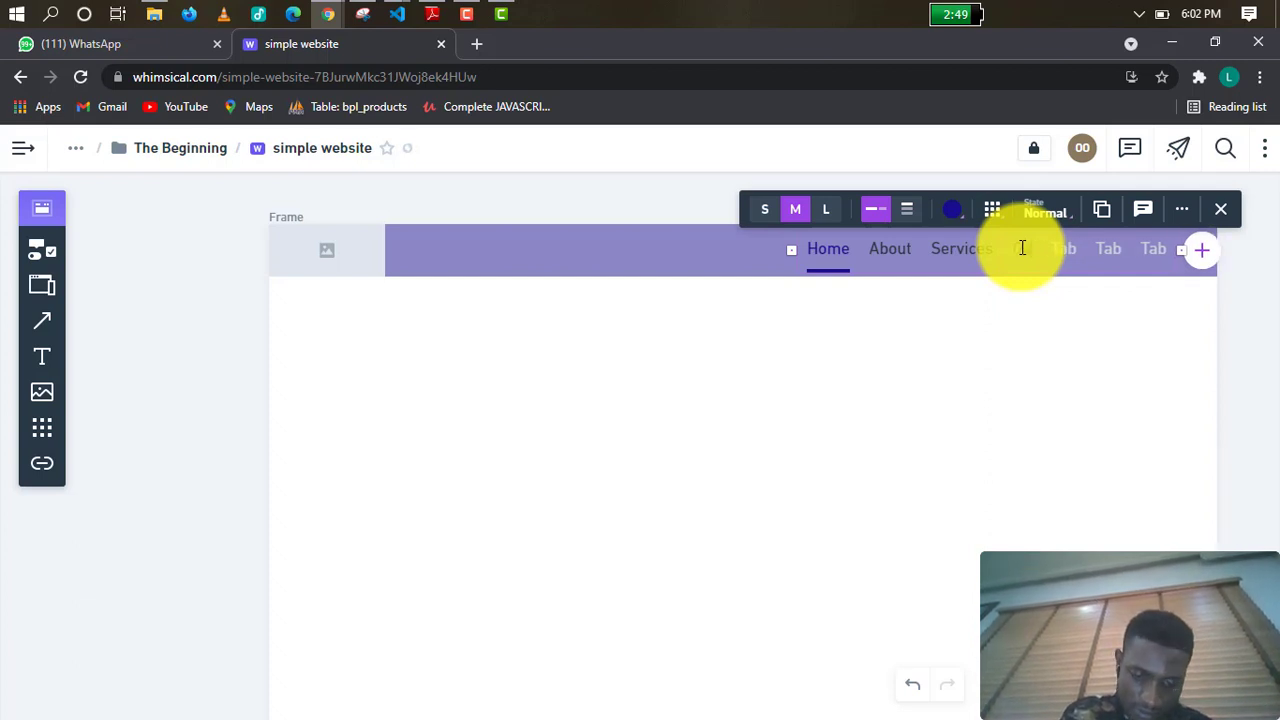
text(ry)
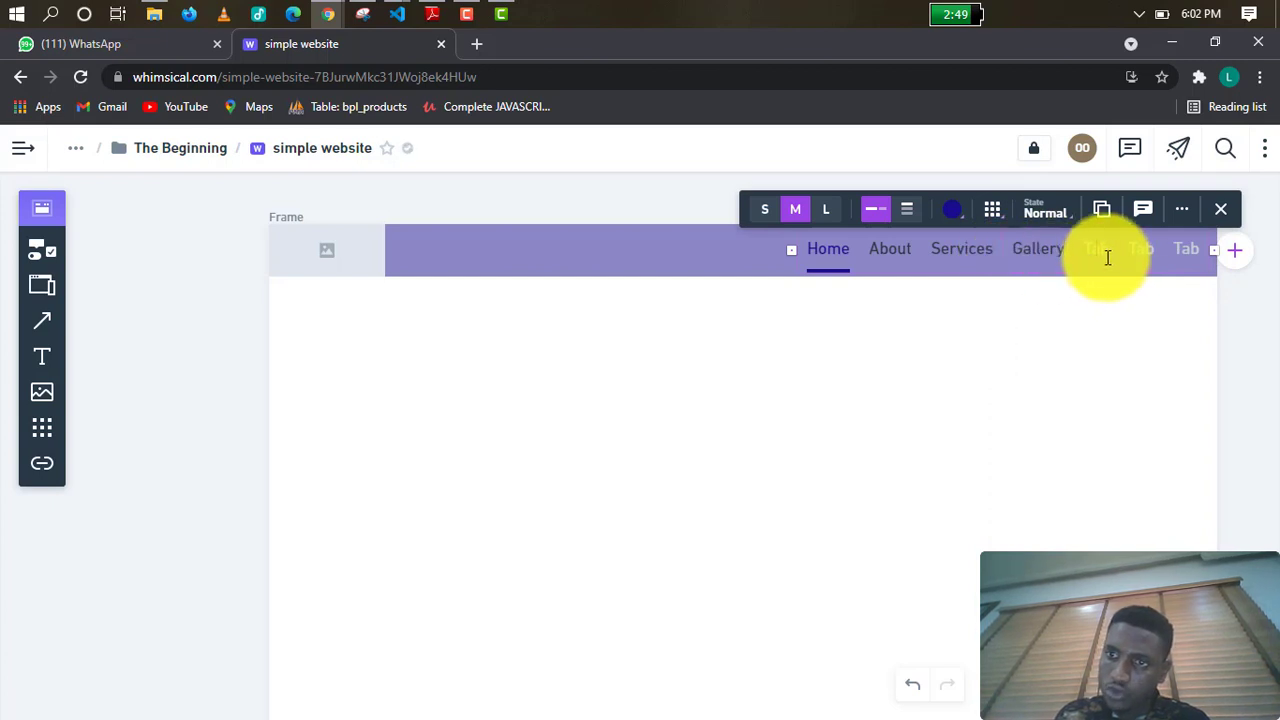
text(Contac)
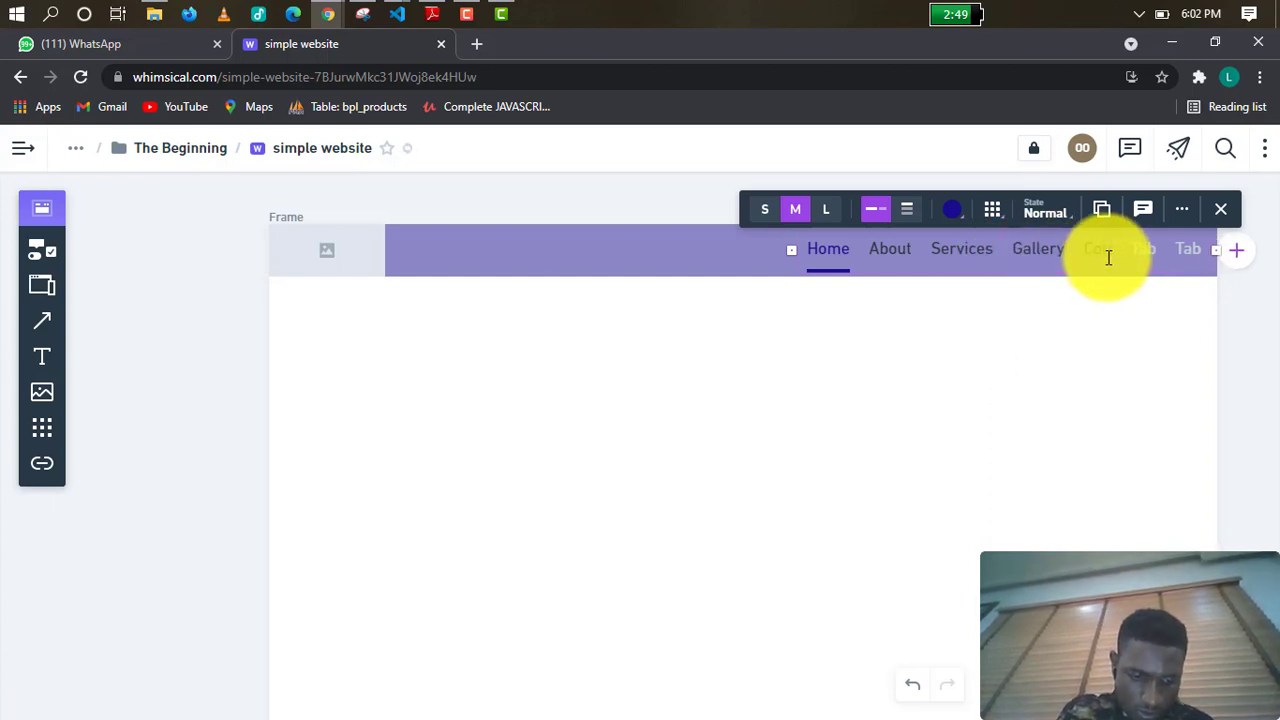
text(t)
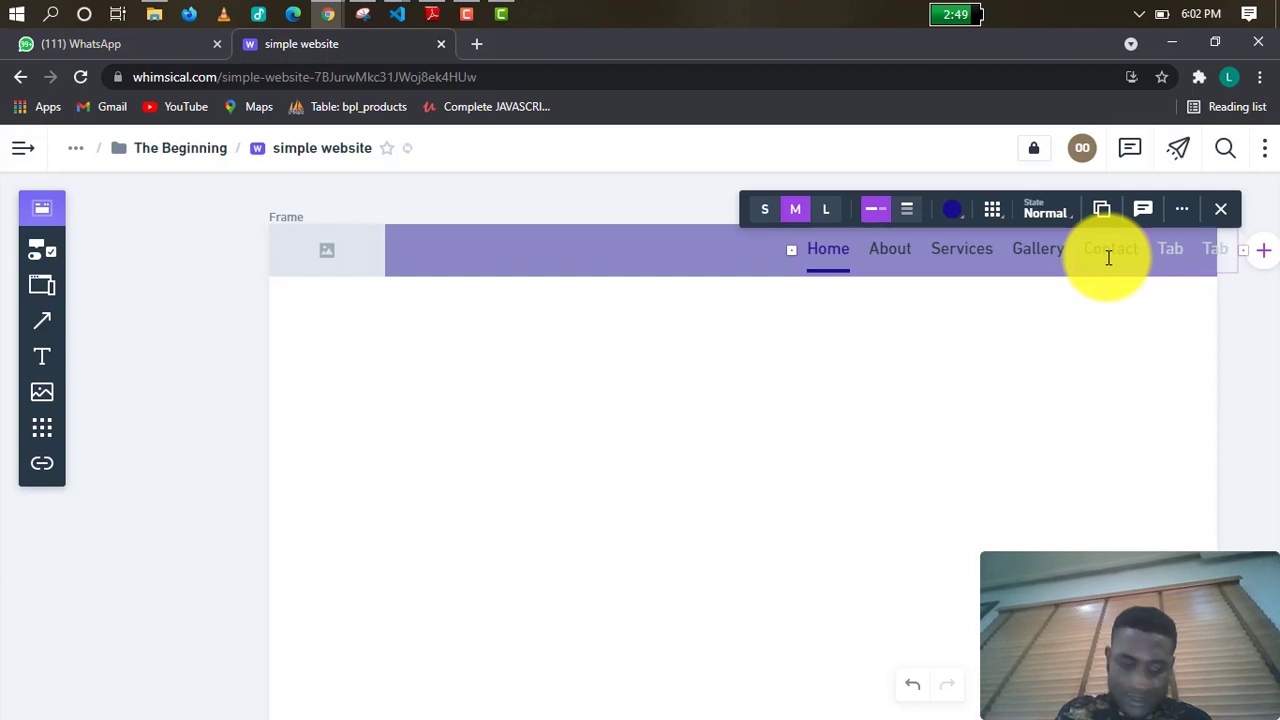
Complete the fifth header tab's name as Contact Us and deselect the tabs element.
text( U)
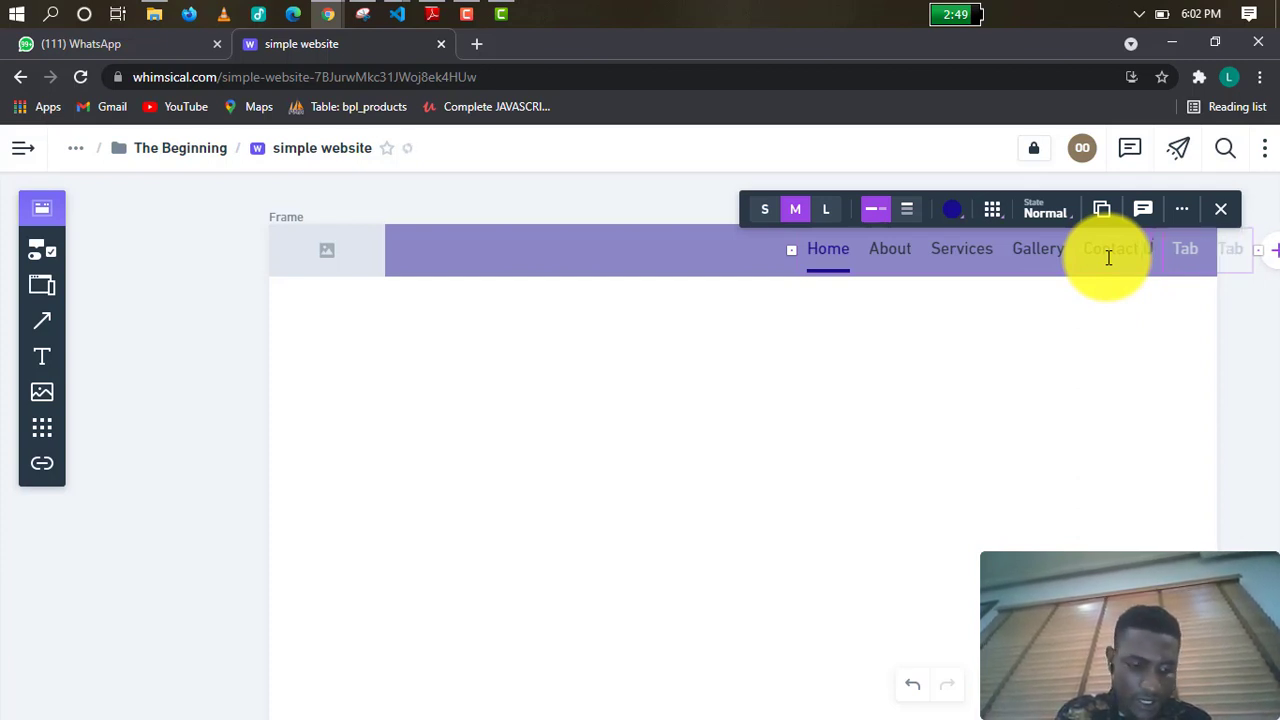
text(s)
key(Escape)
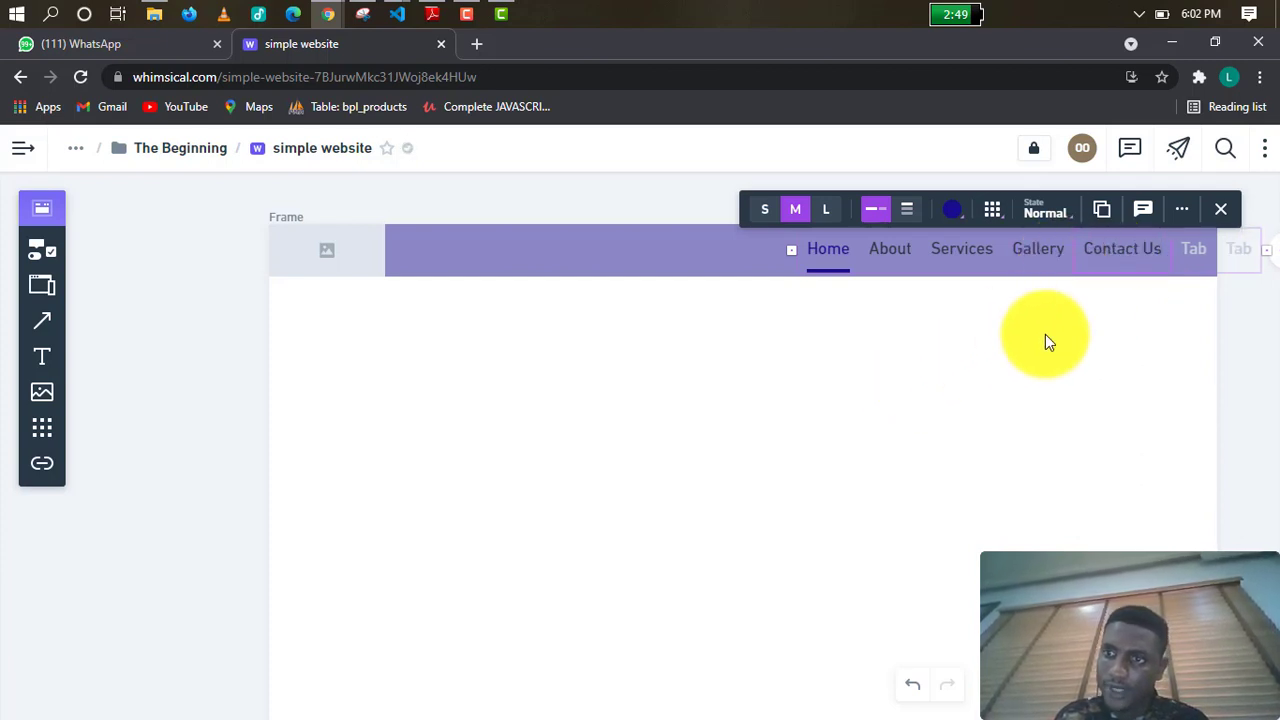
click(870, 333)
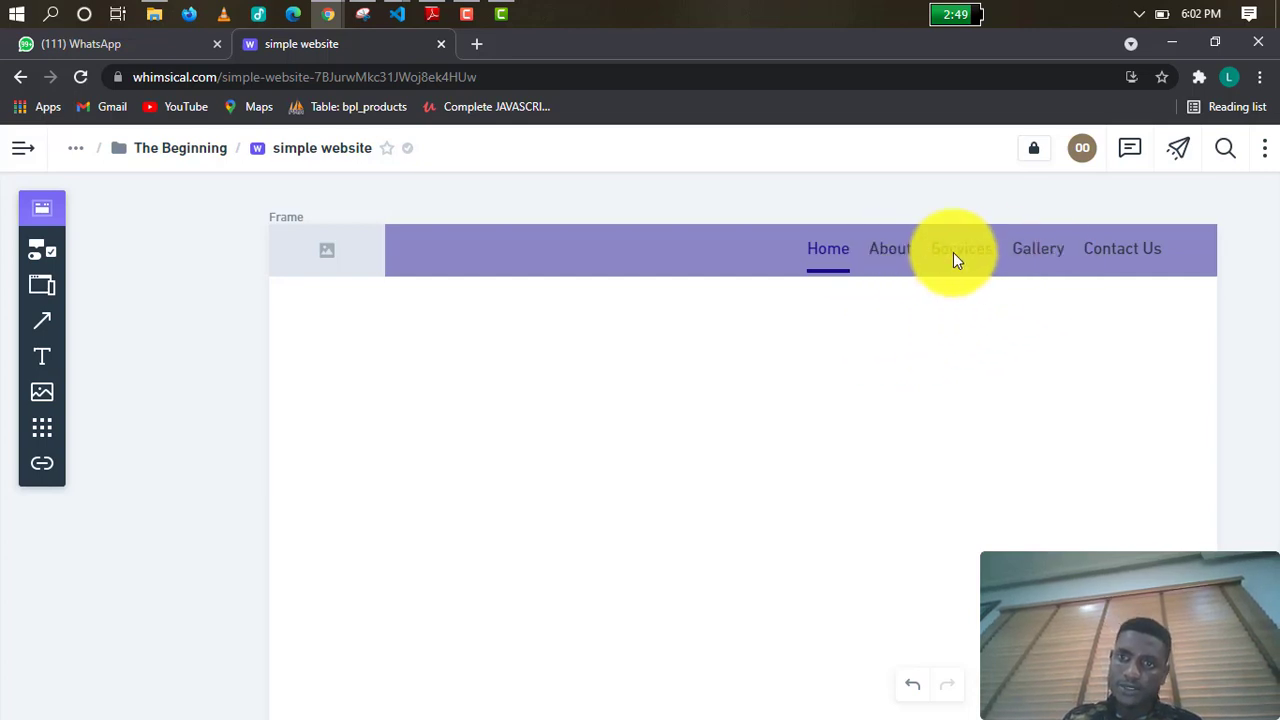
click(842, 275)
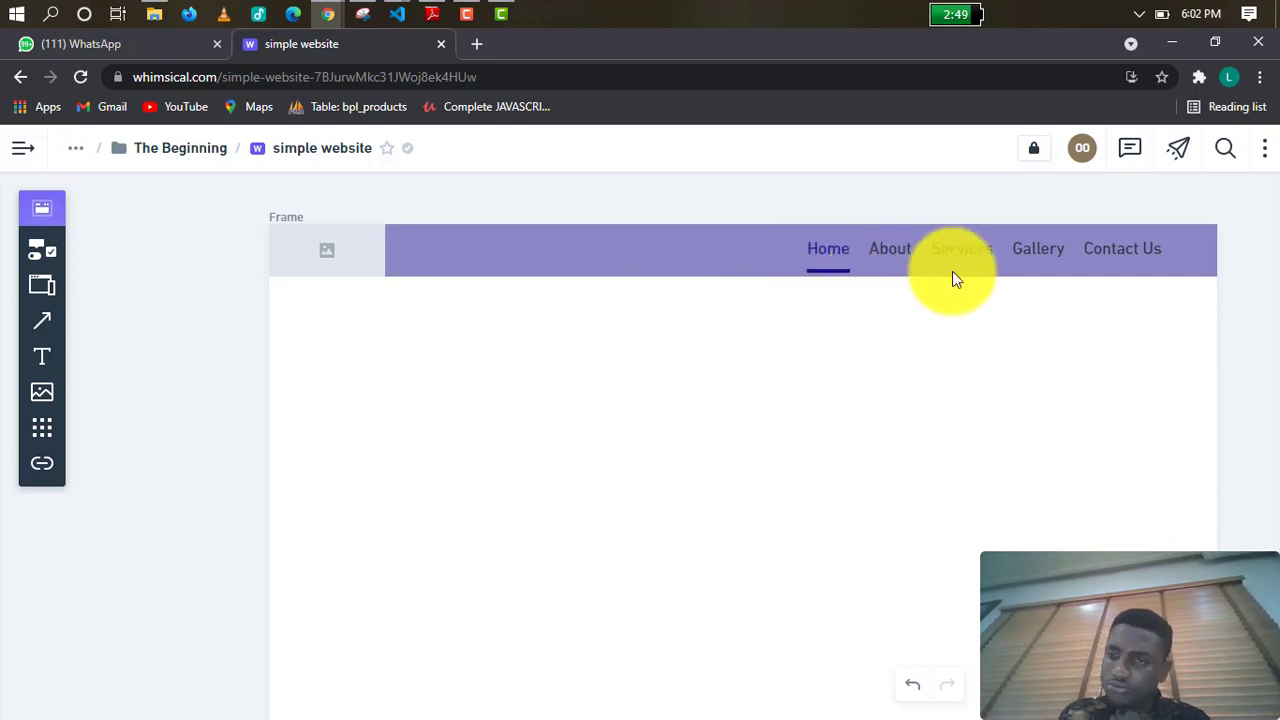
click(898, 249)
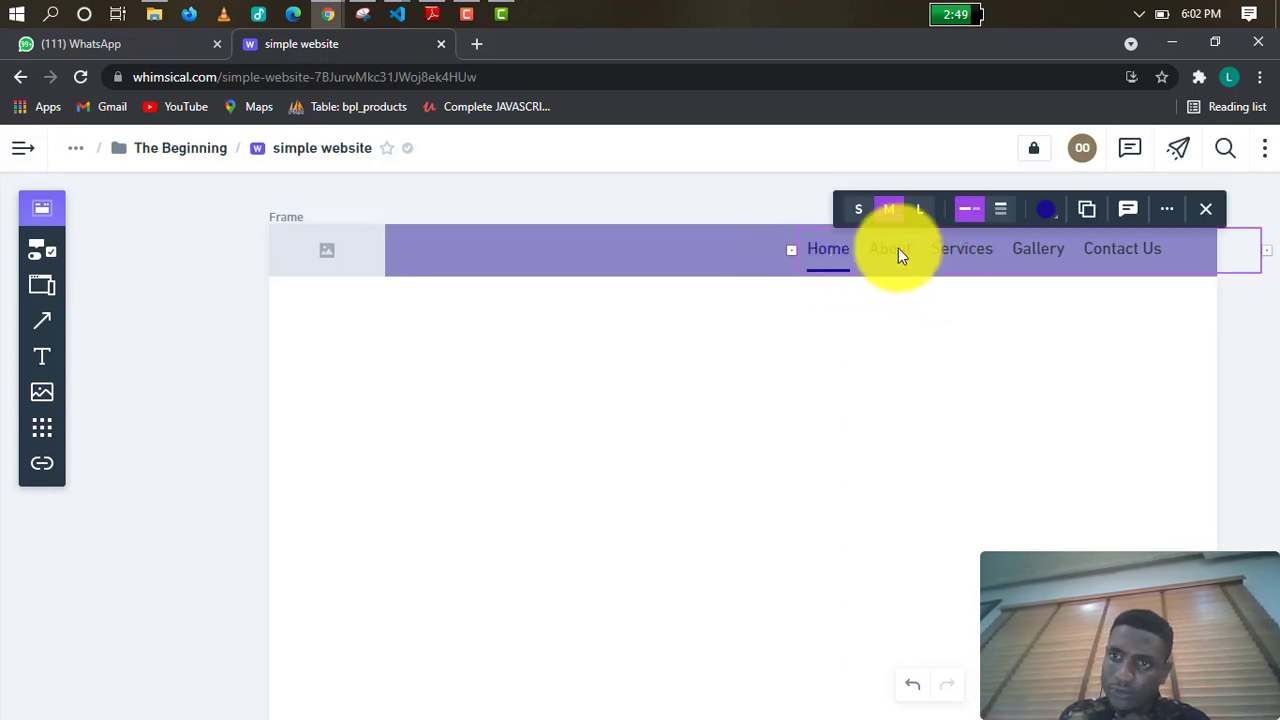
click(898, 248)
key(Escape)
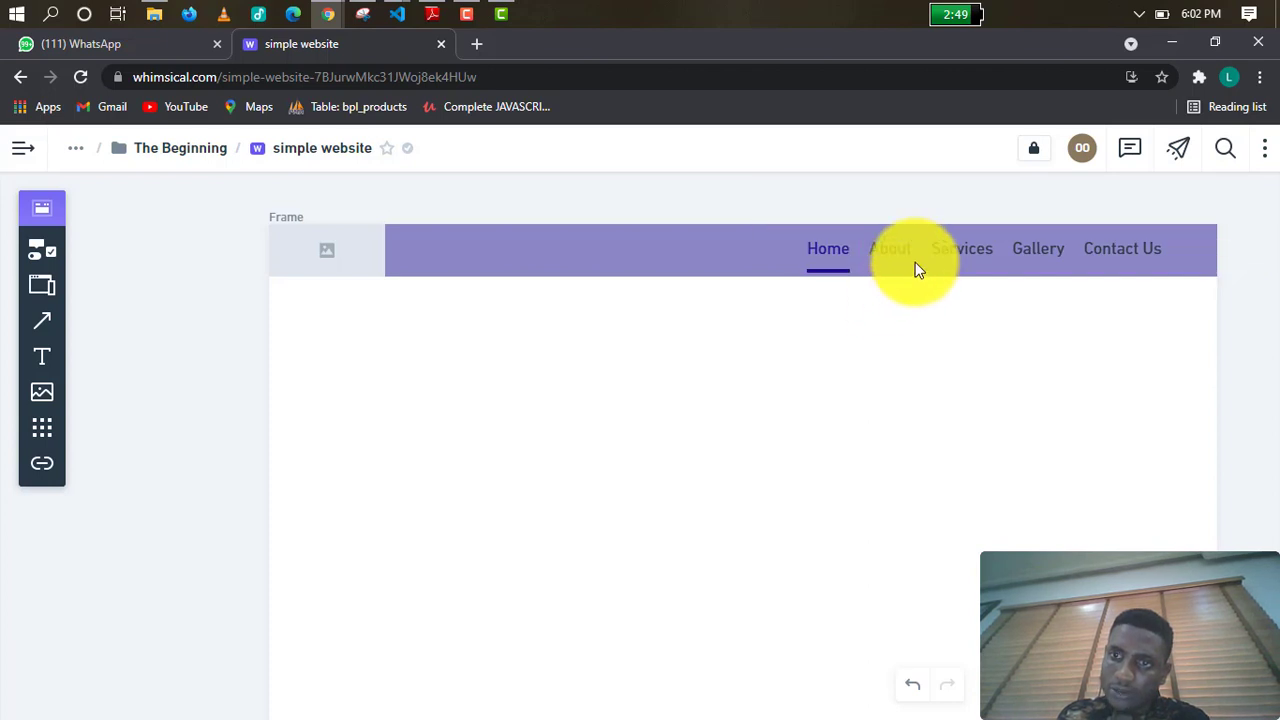
click(873, 249)
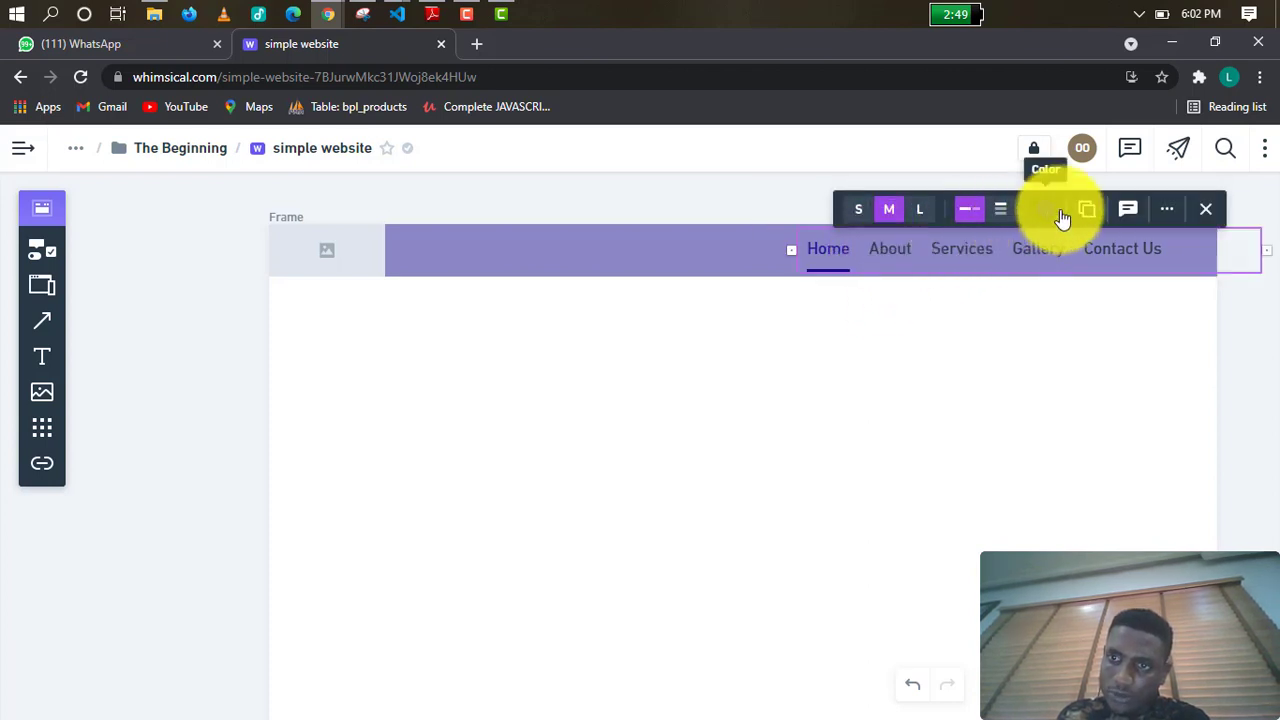
click(1047, 210)
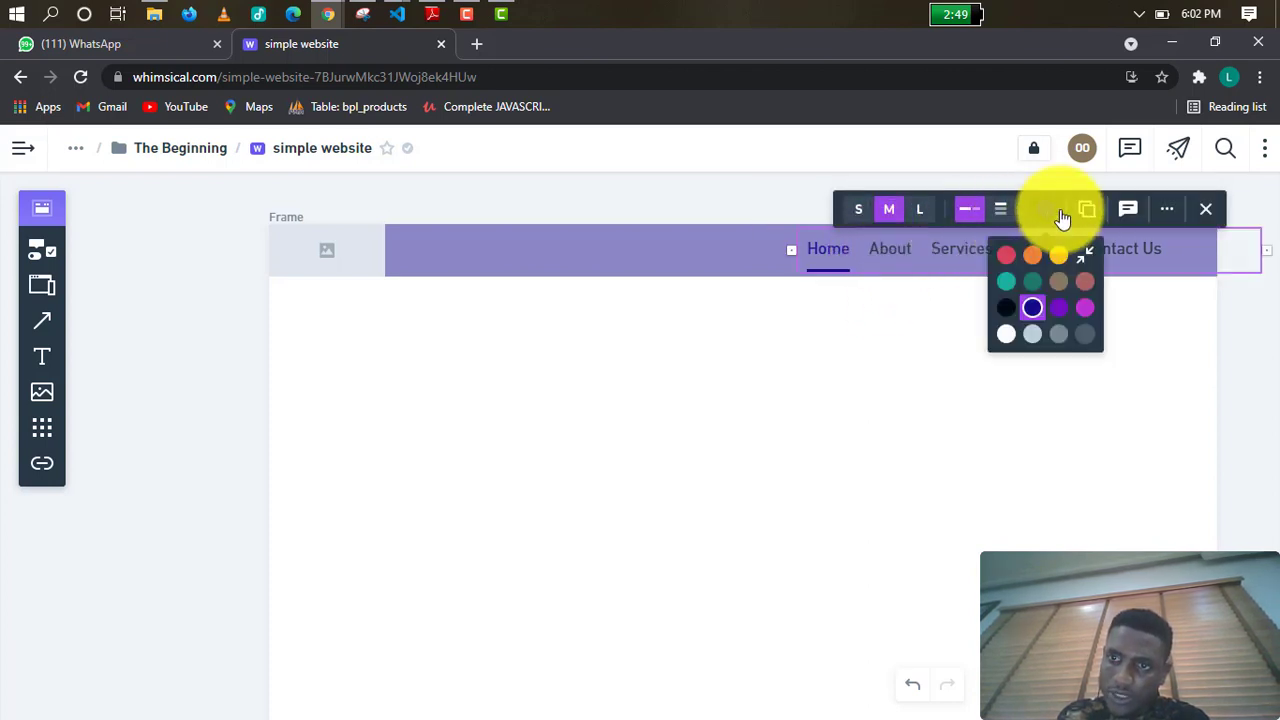
click(921, 300)
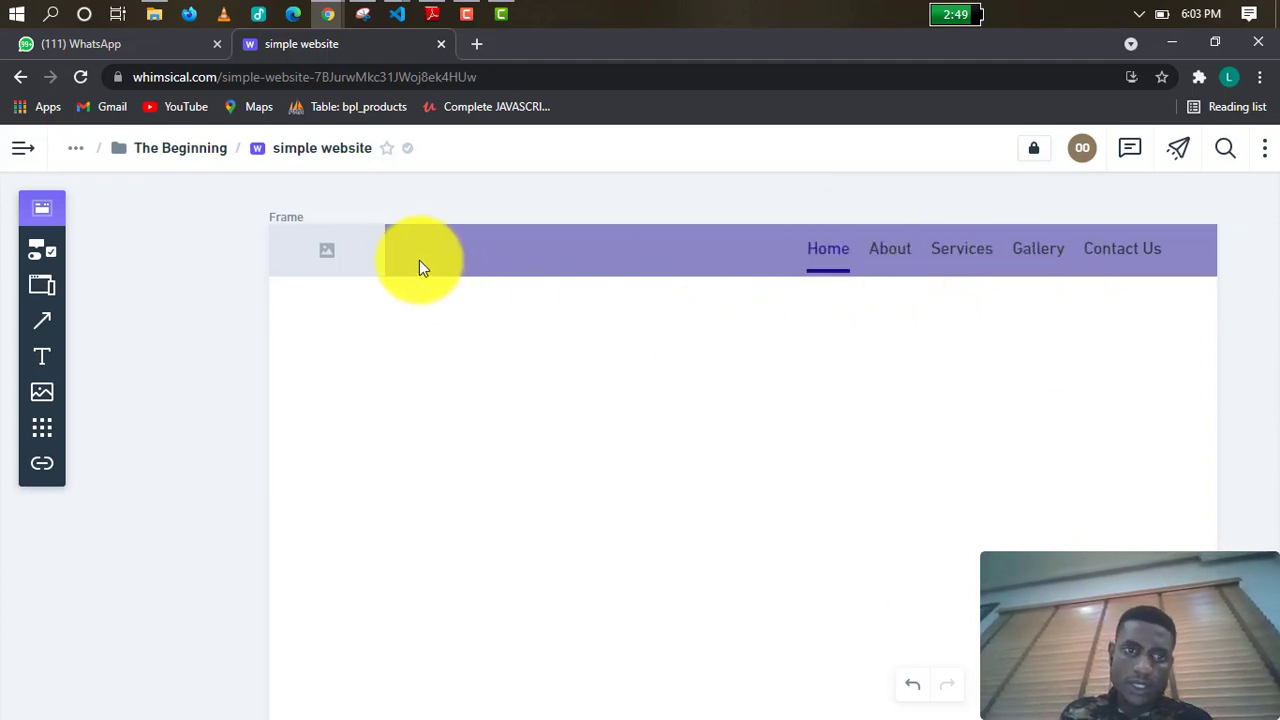
click(338, 265)
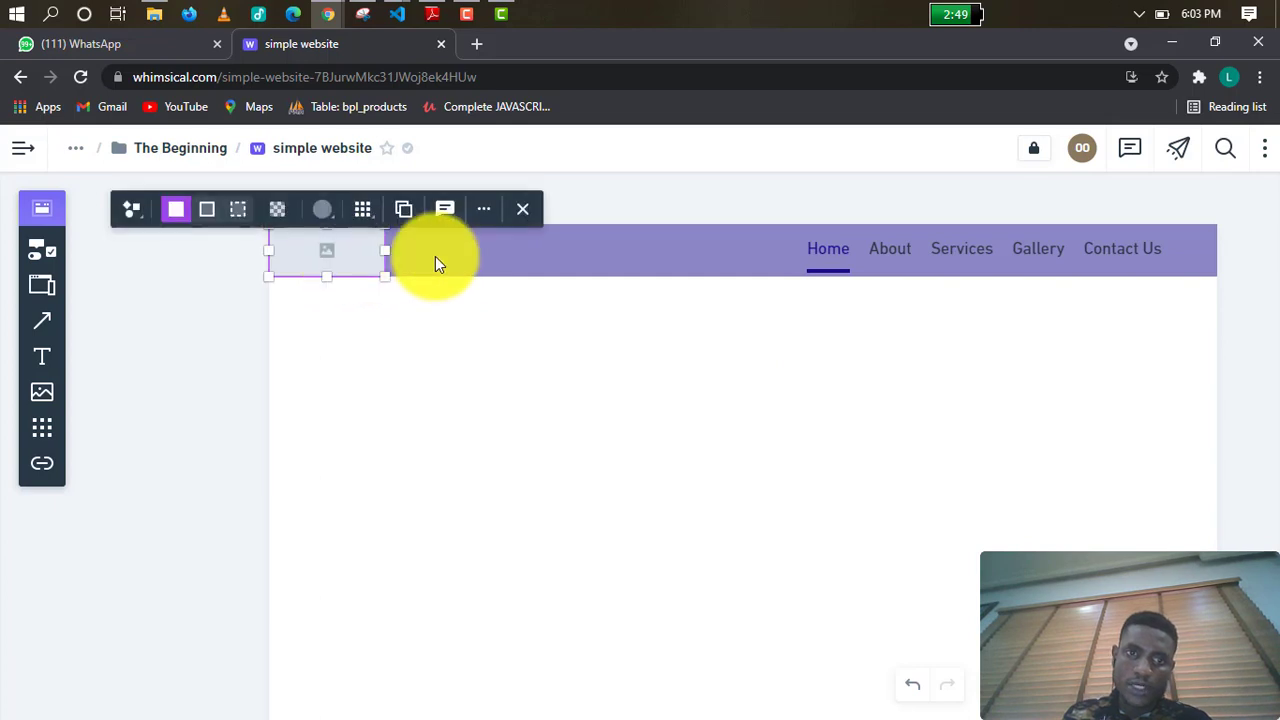
click(894, 250)
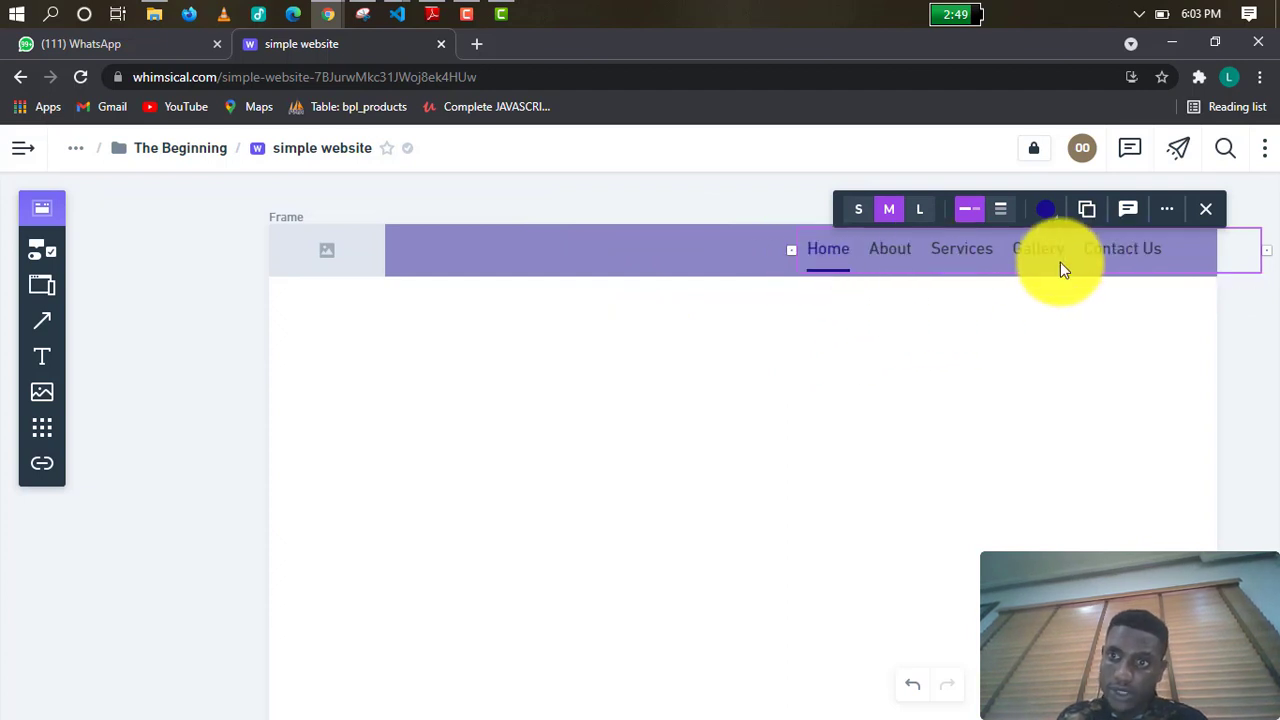
click(946, 329)
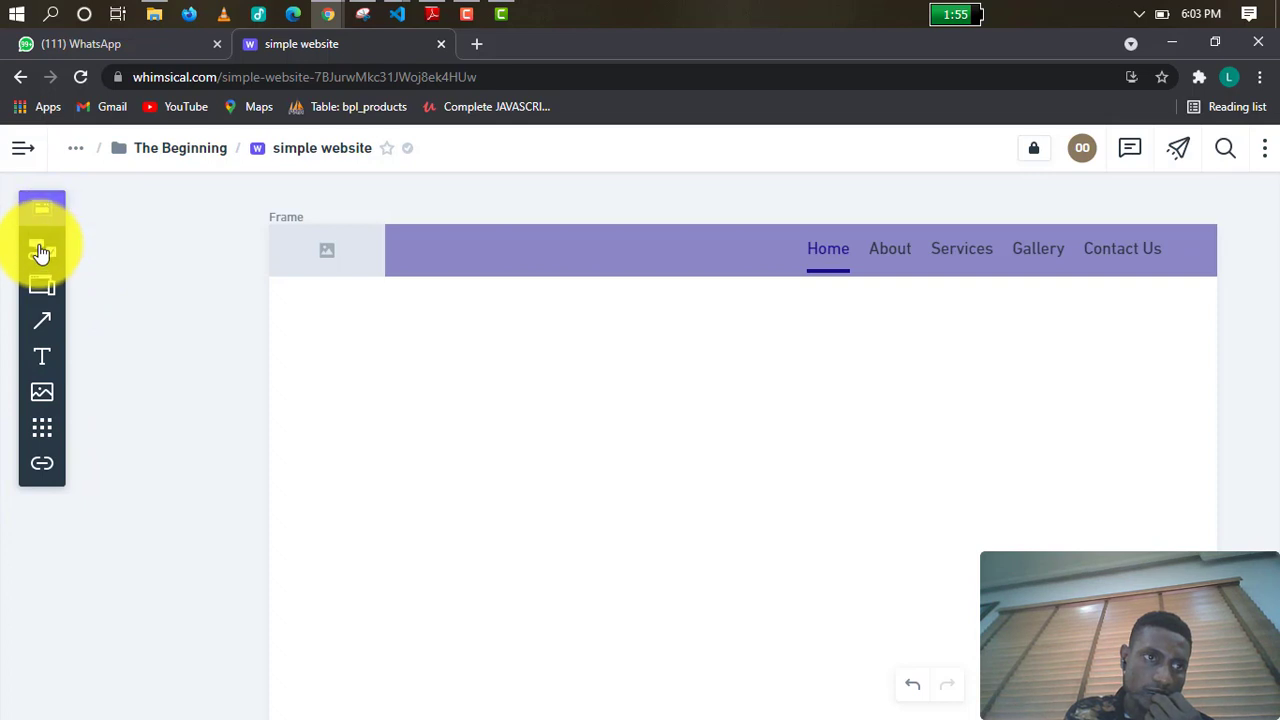
click(42, 395)
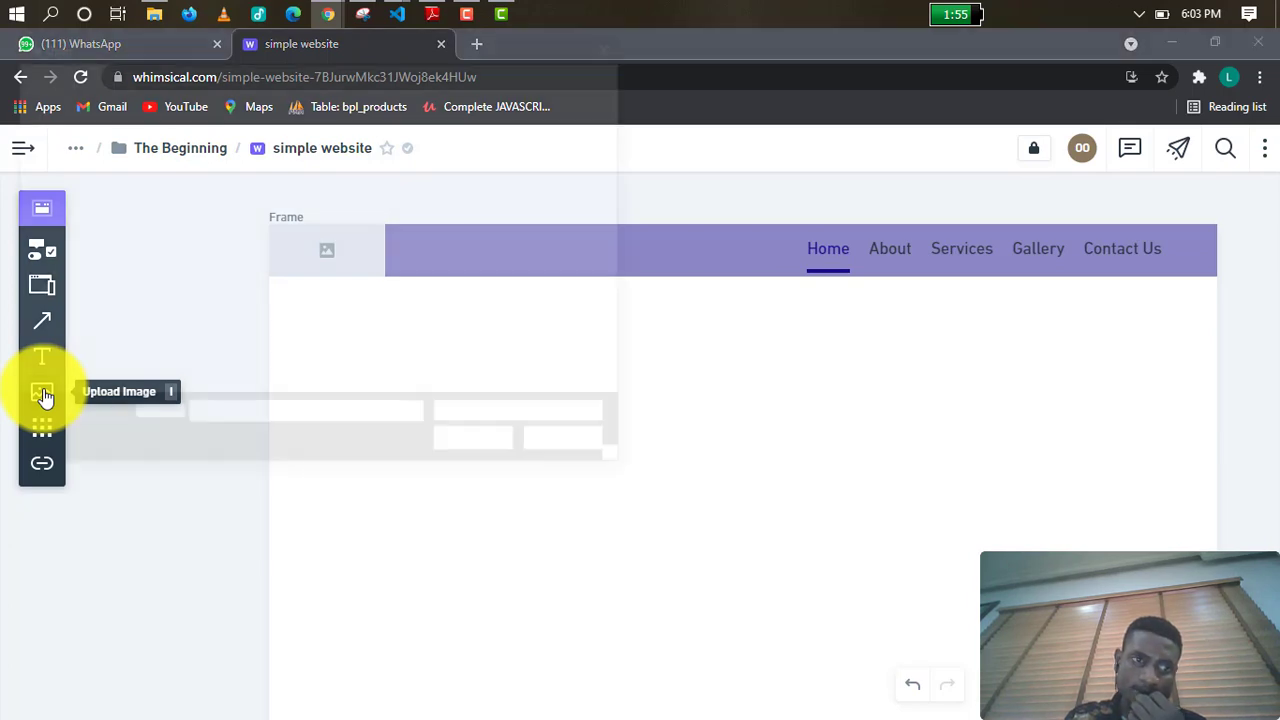
scroll(357, 323, down, 5)
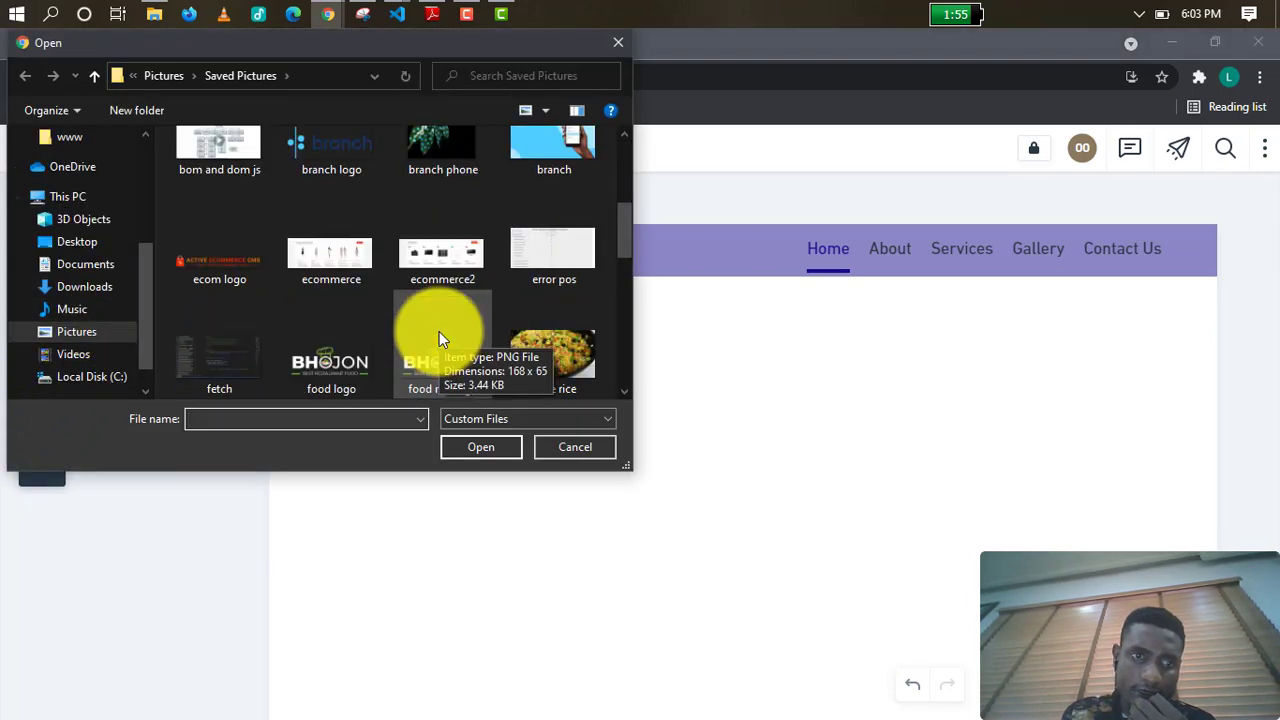
scroll(430, 310, up, 3)
scroll(423, 299, up, 1)
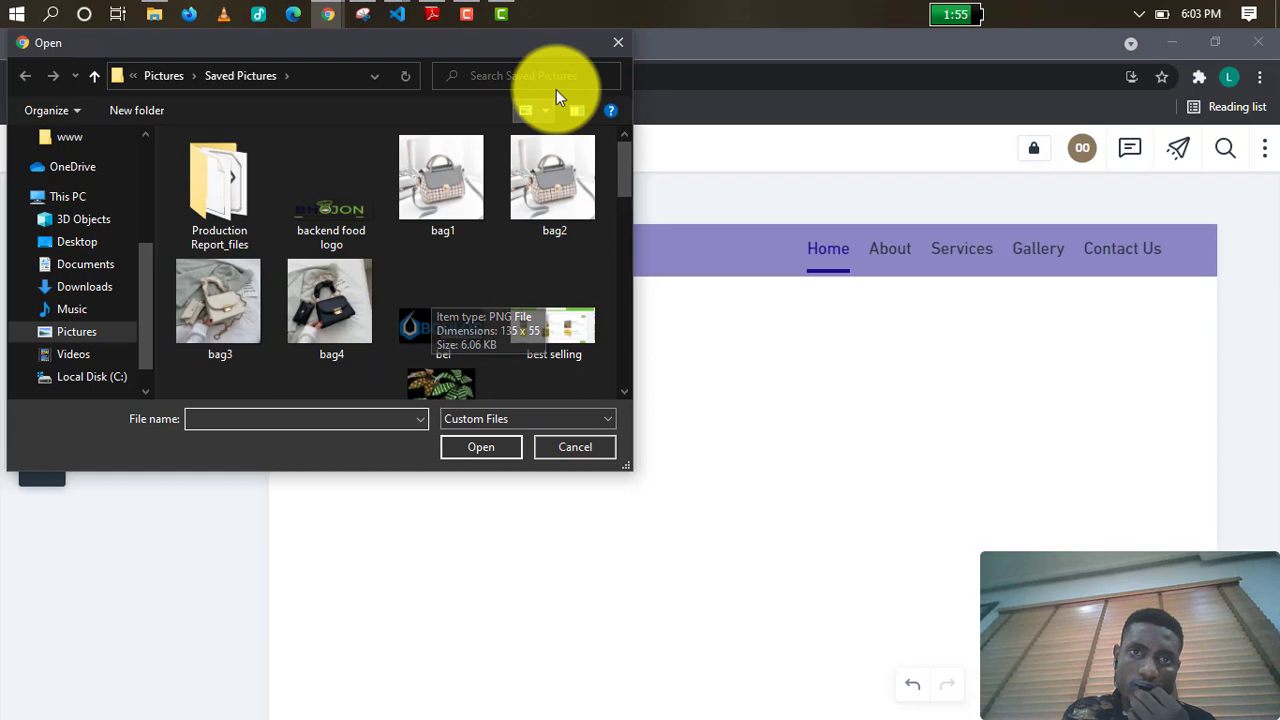
click(618, 42)
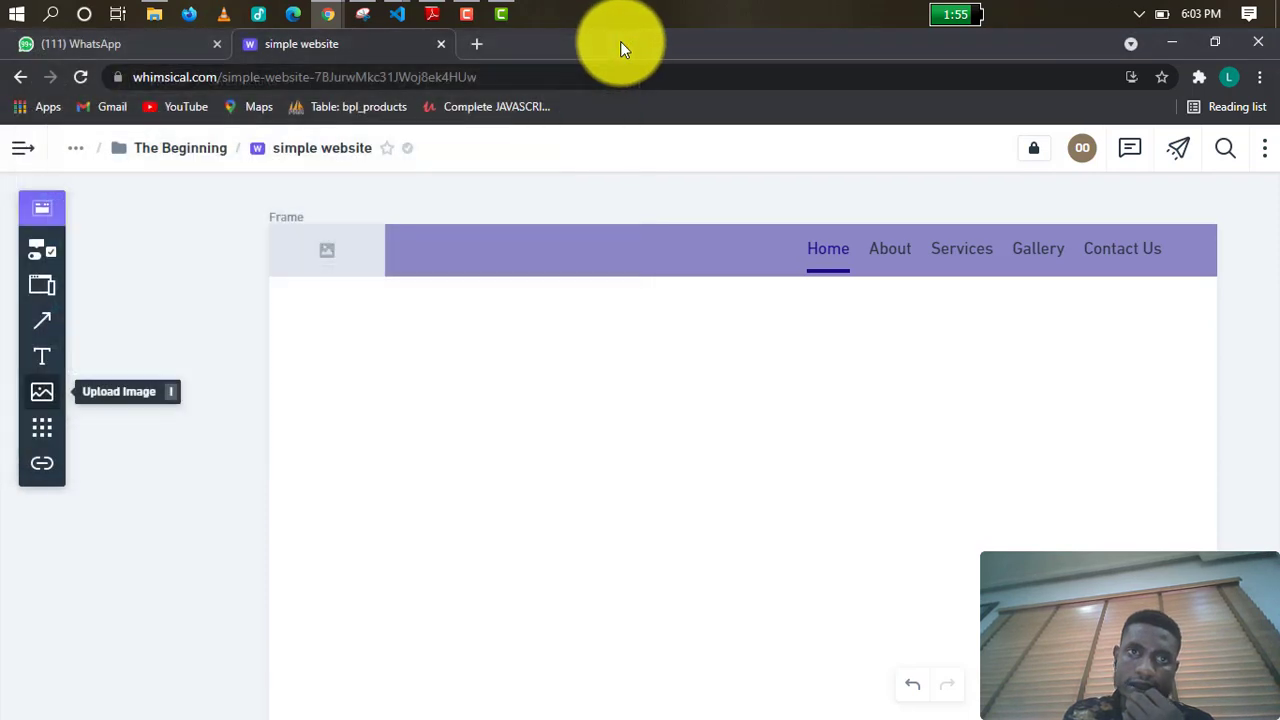
Open the unsplash.com website in a new browser tab.
click(480, 45)
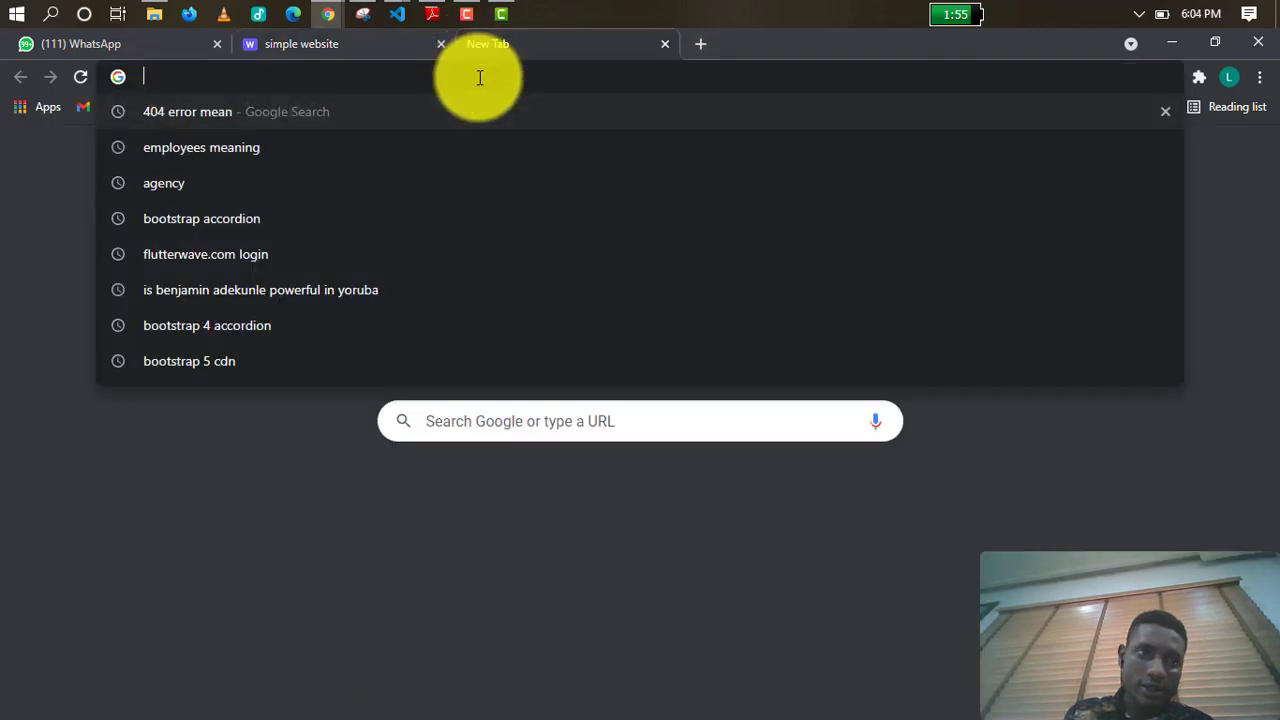
text(un)
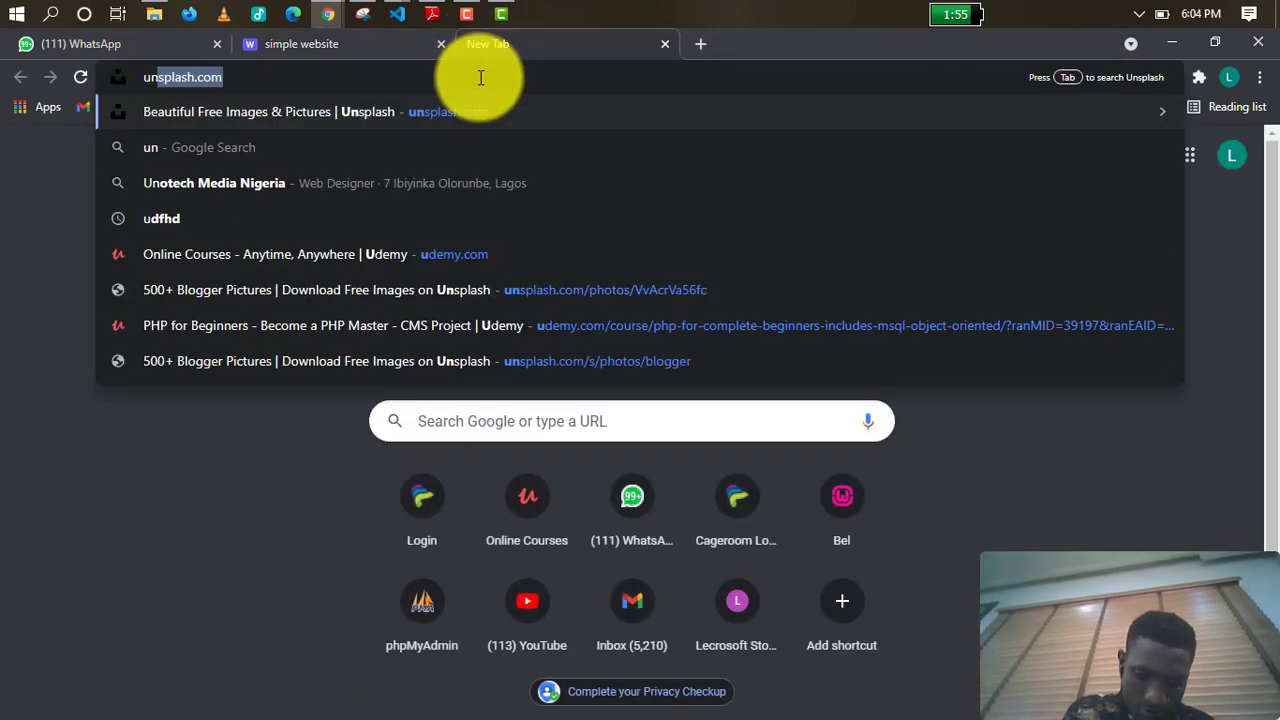
text(sp)
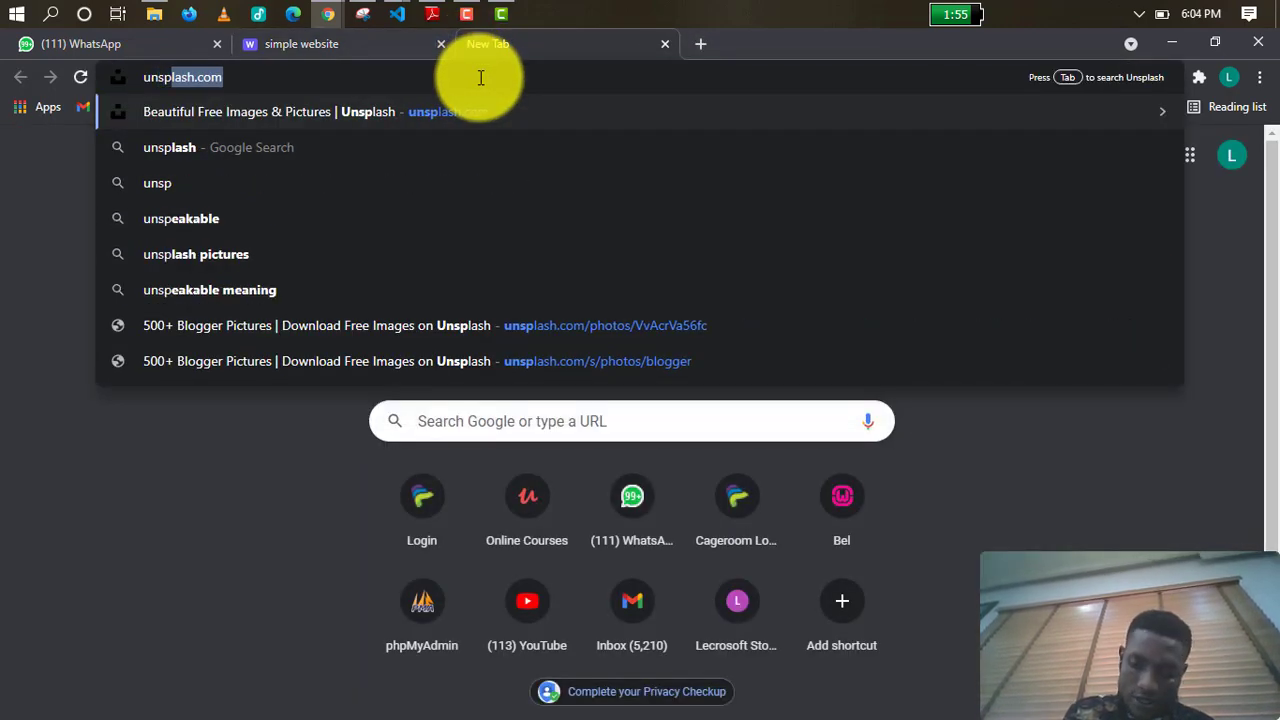
key(Return)
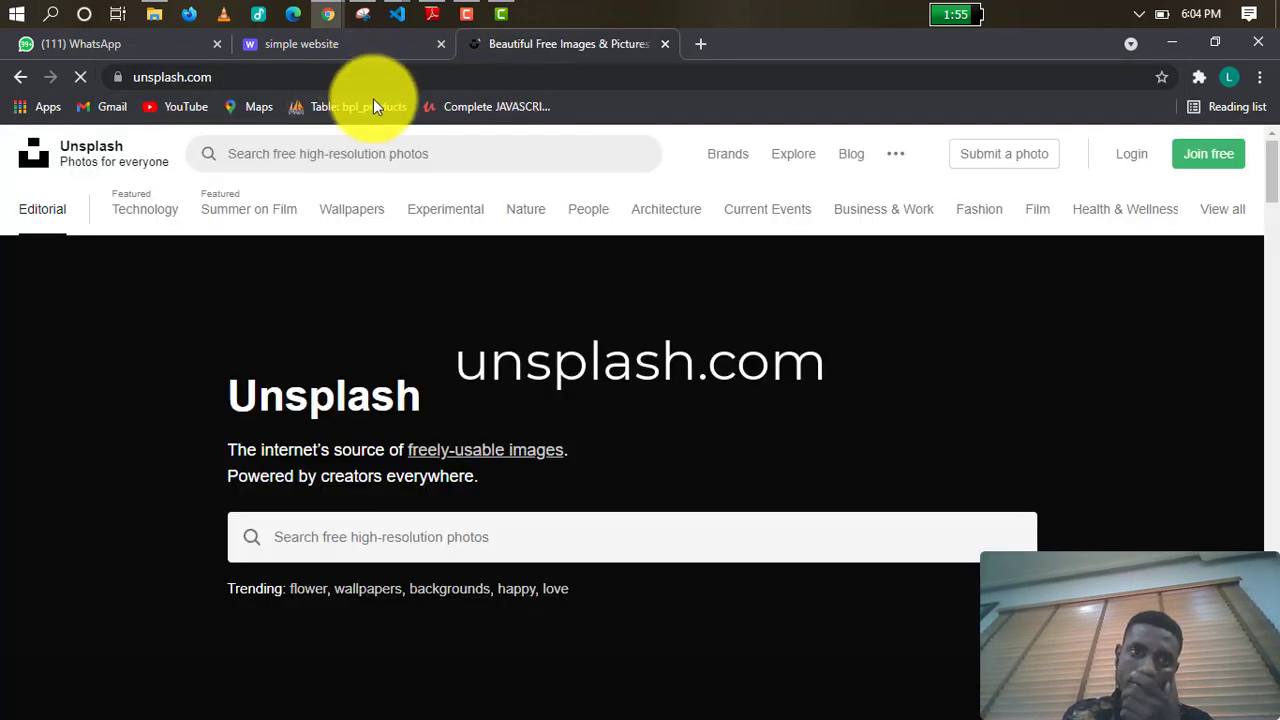
Search Unsplash for laptop photos using the suggested term laptop.
scroll(500, 480, down, 3)
scroll(578, 441, up, 2)
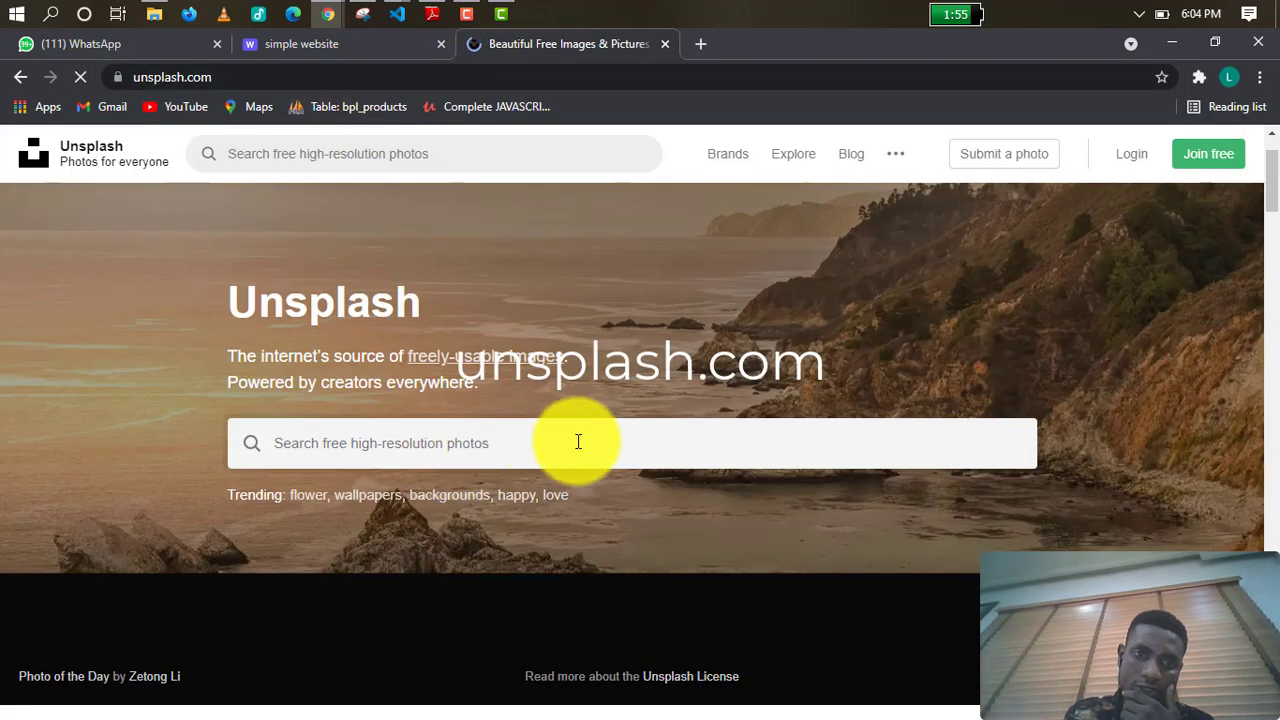
click(507, 449)
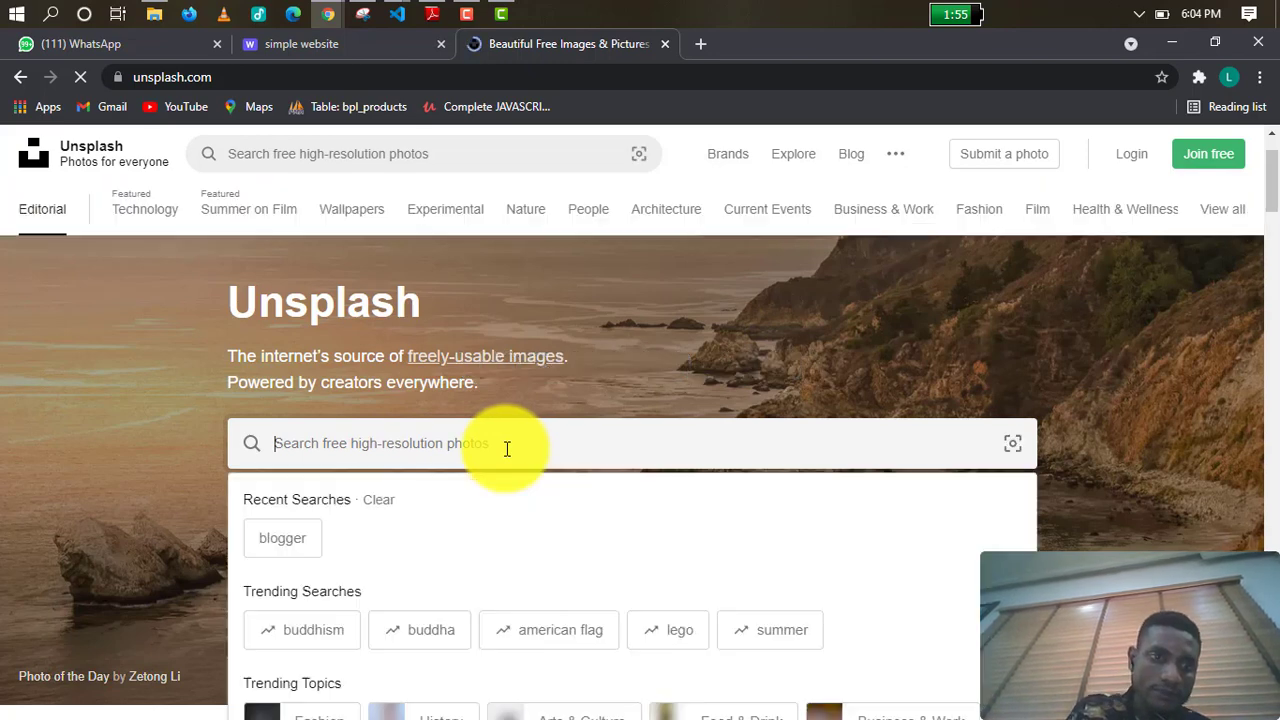
text(lapto)
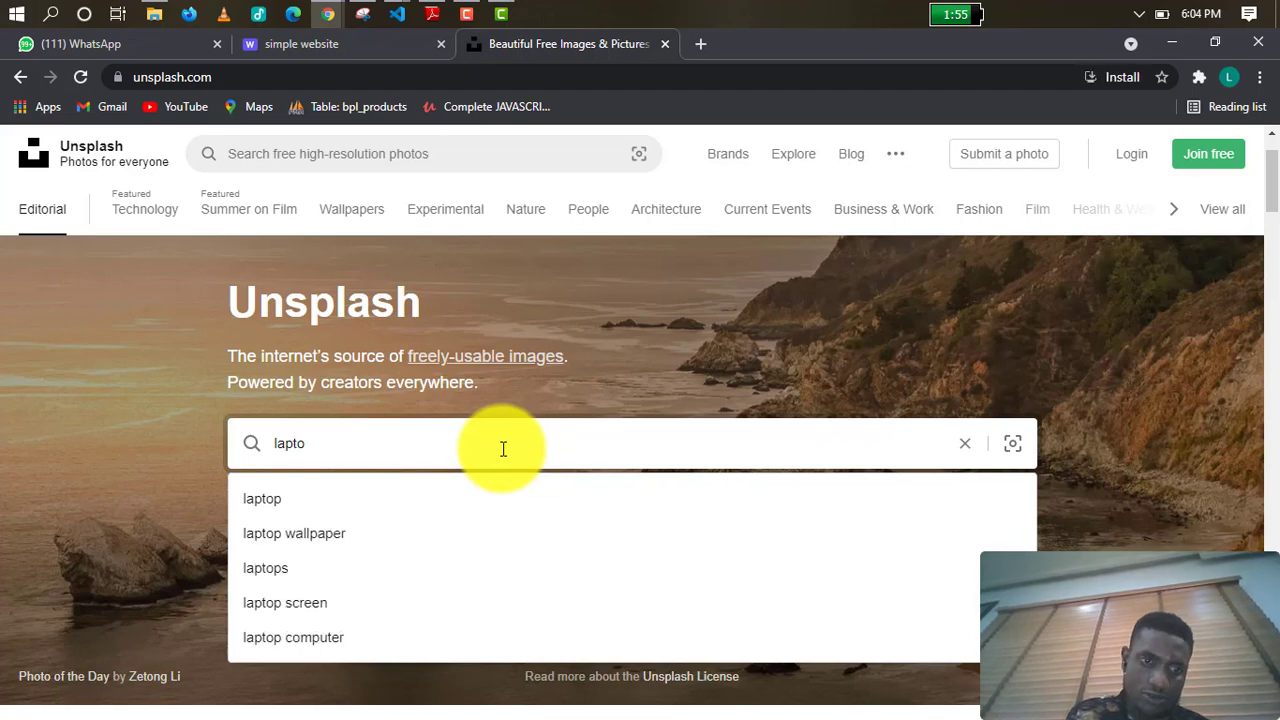
click(360, 516)
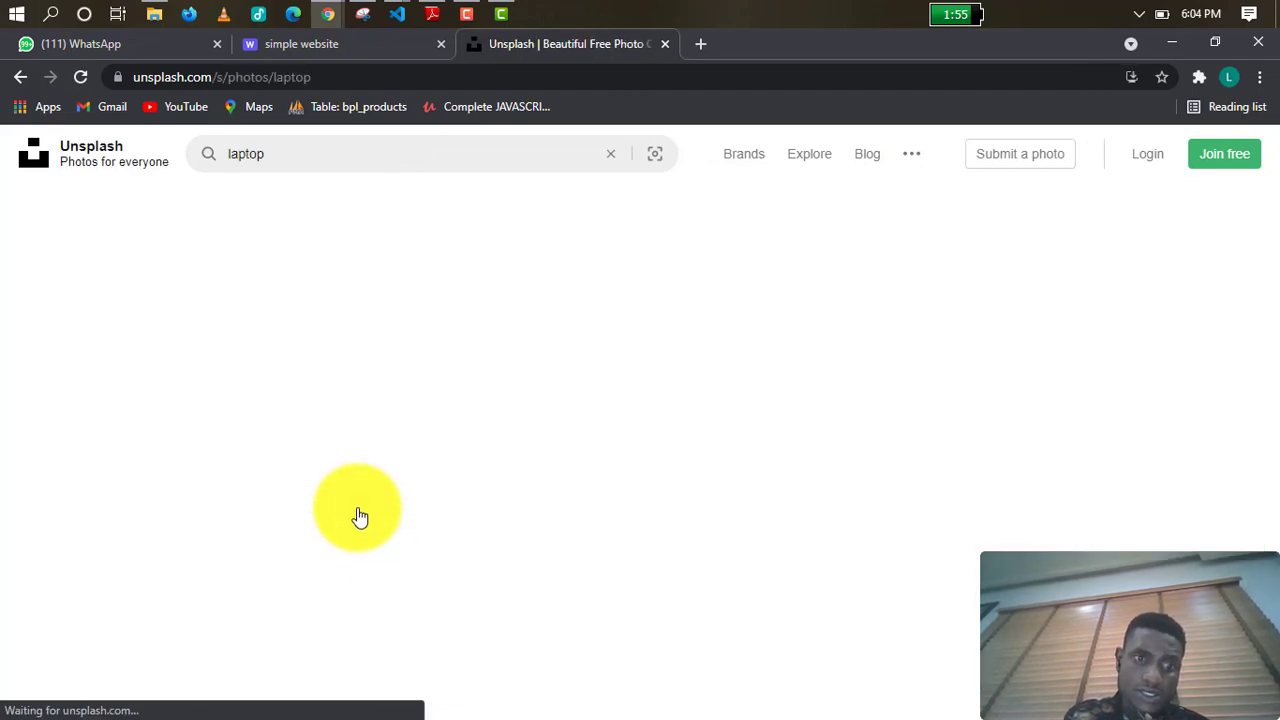
Browse the laptop photos and download the sponsored XPS photo of a white laptop with a Paris wallpaper.
scroll(380, 480, down, 3)
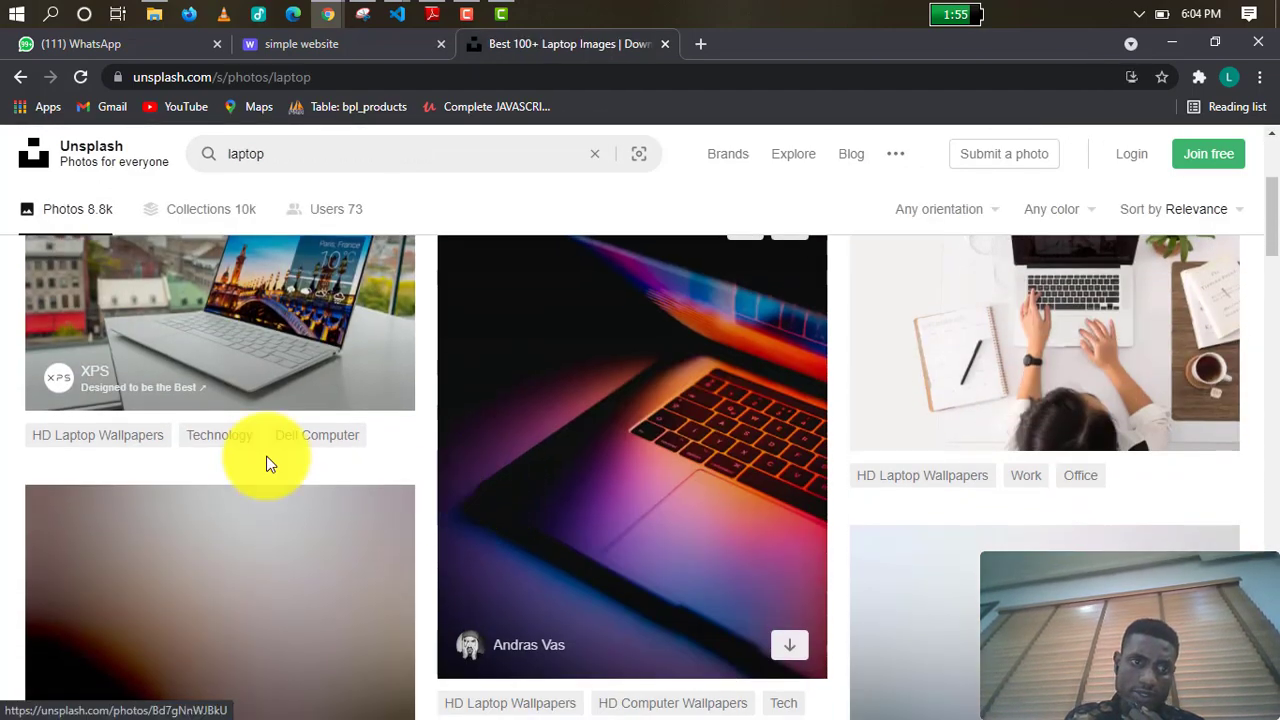
scroll(520, 450, up, 2)
scroll(586, 520, down, 6)
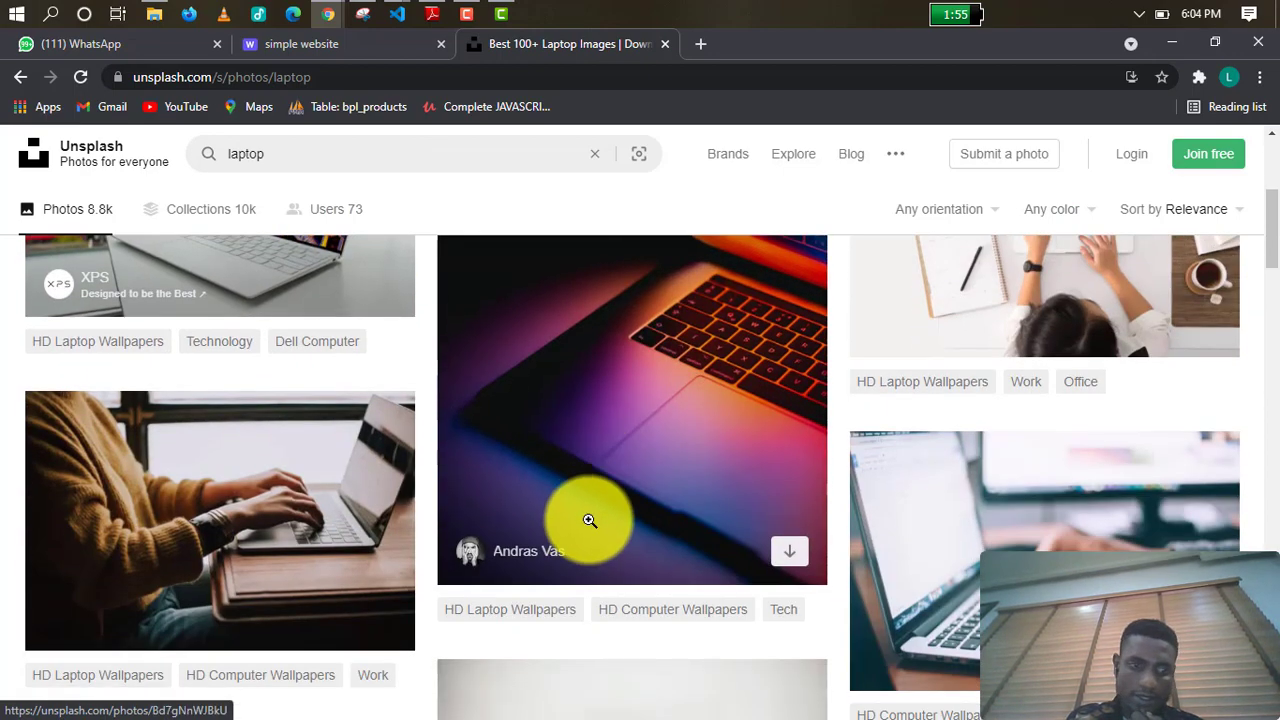
scroll(566, 514, down, 4)
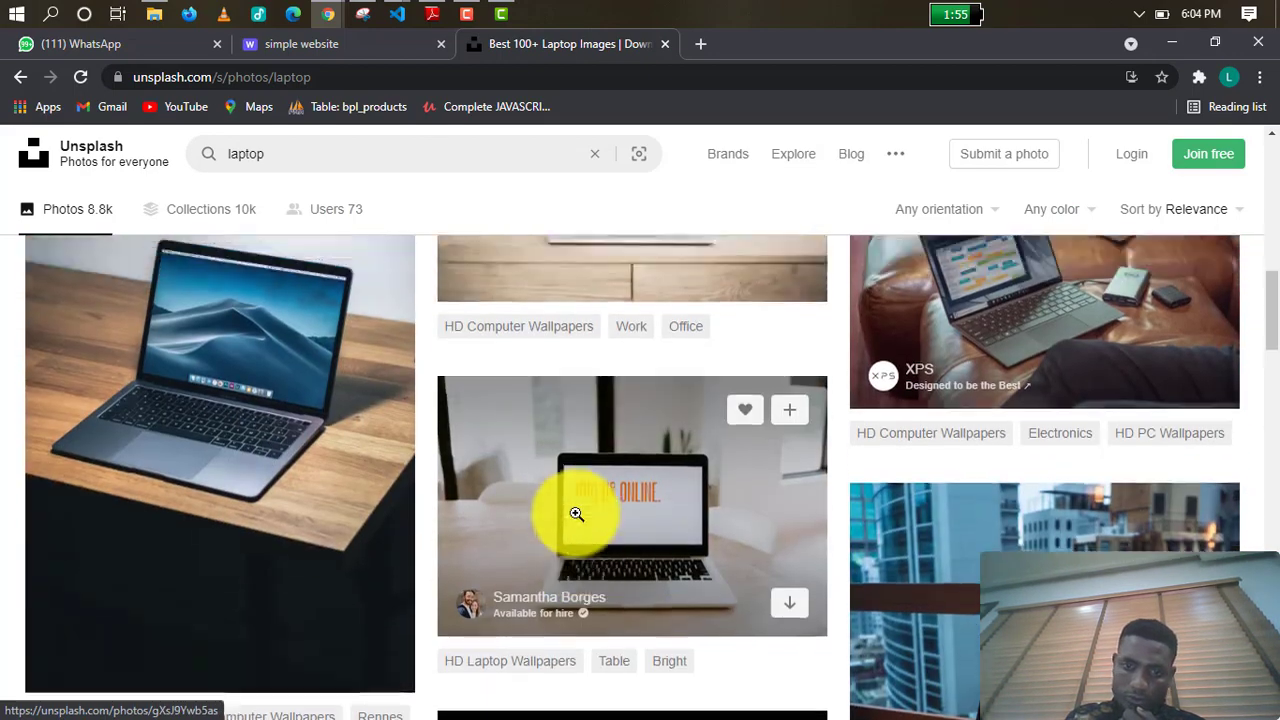
scroll(560, 495, down, 5)
scroll(512, 423, up, 1)
scroll(440, 470, up, 2)
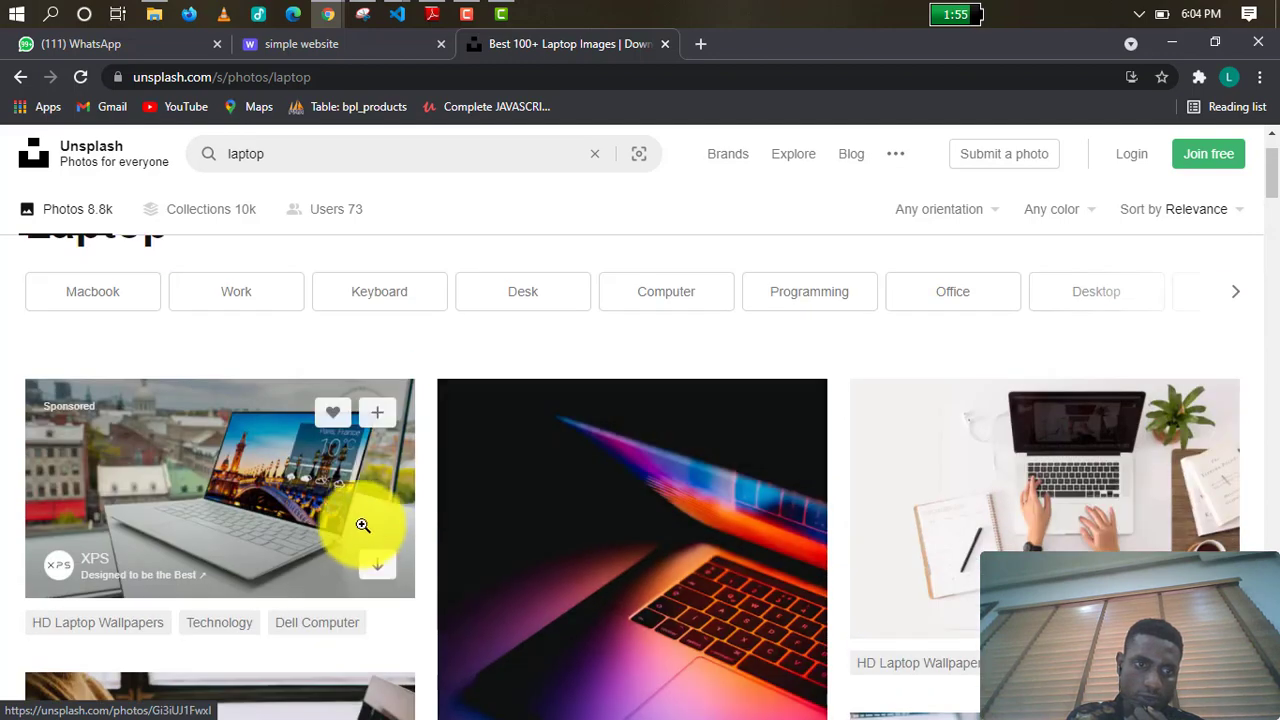
click(277, 514)
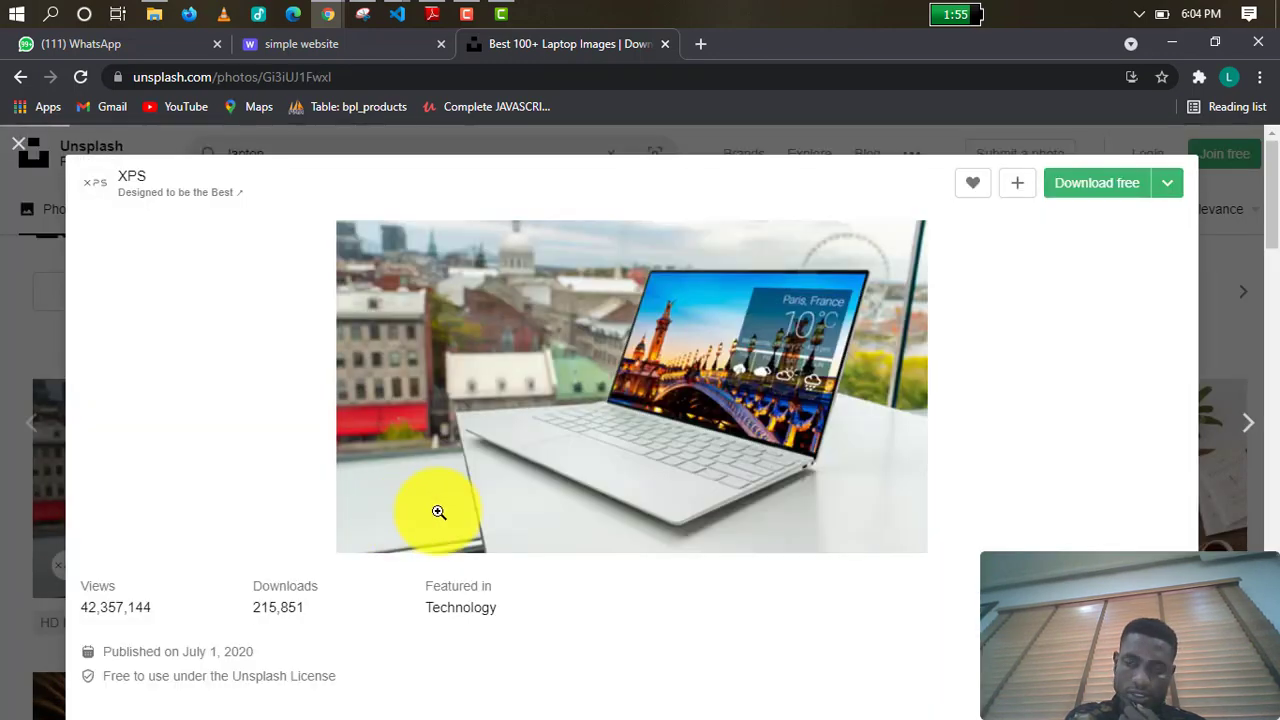
click(1108, 195)
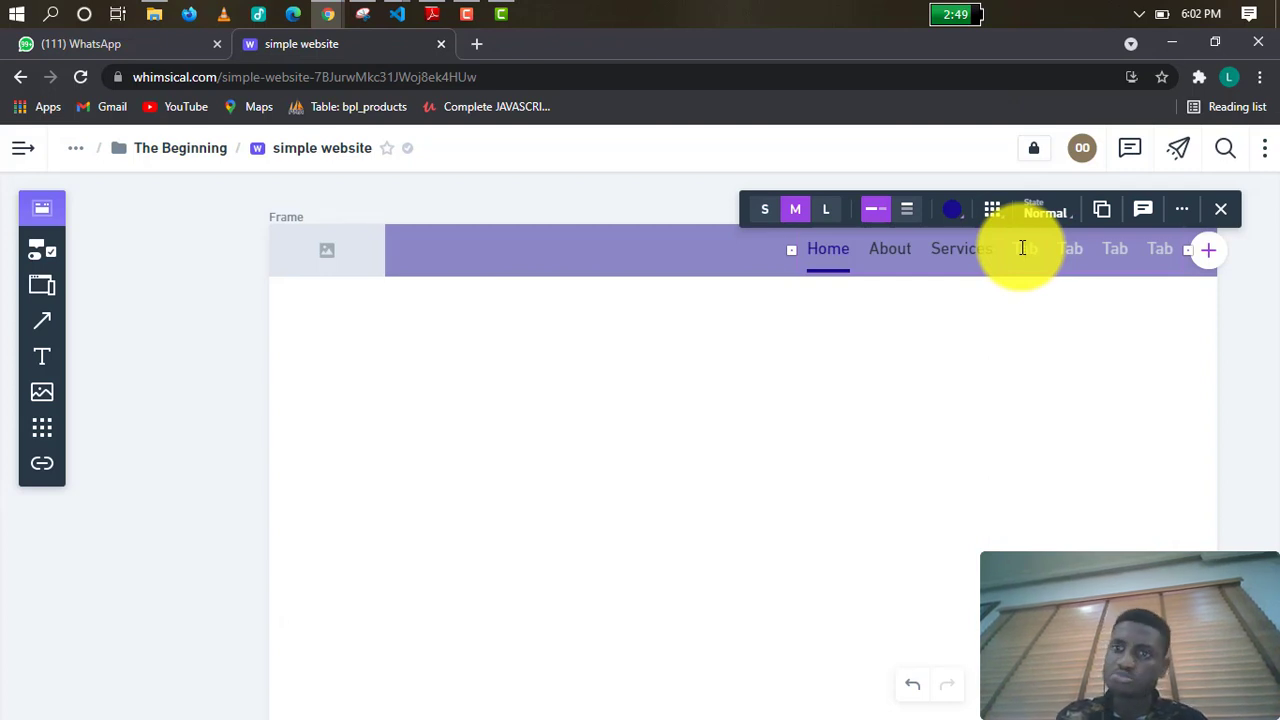
Rename the fourth header tab as Gallery and the fifth as Contact Us, then deselect the tabs element.
key(BackSpace)
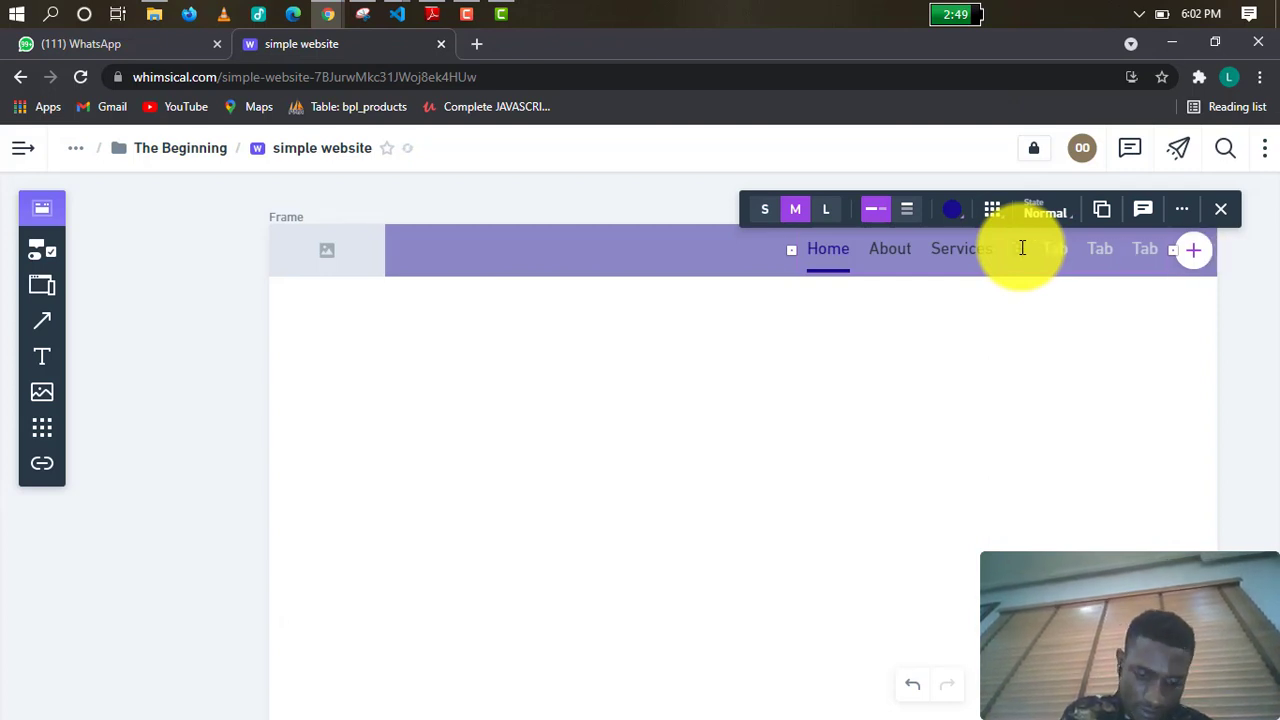
text(llery)
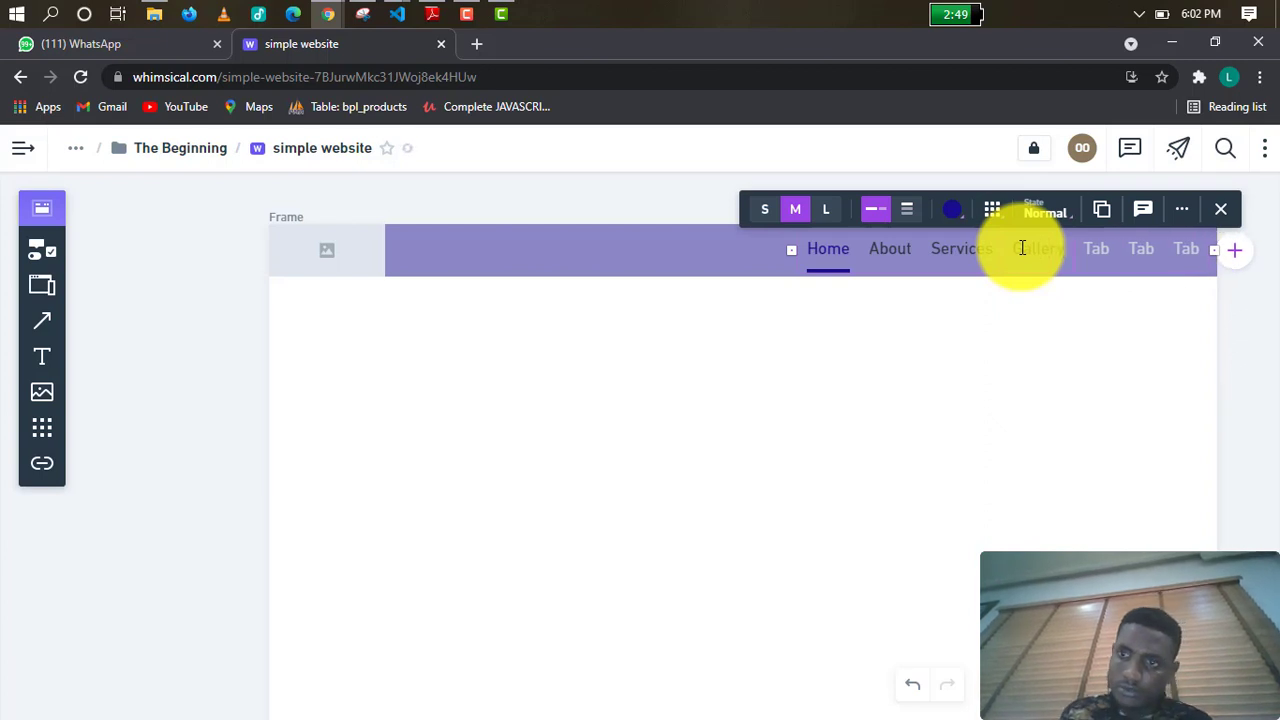
double_click(1108, 258)
text(Contact)
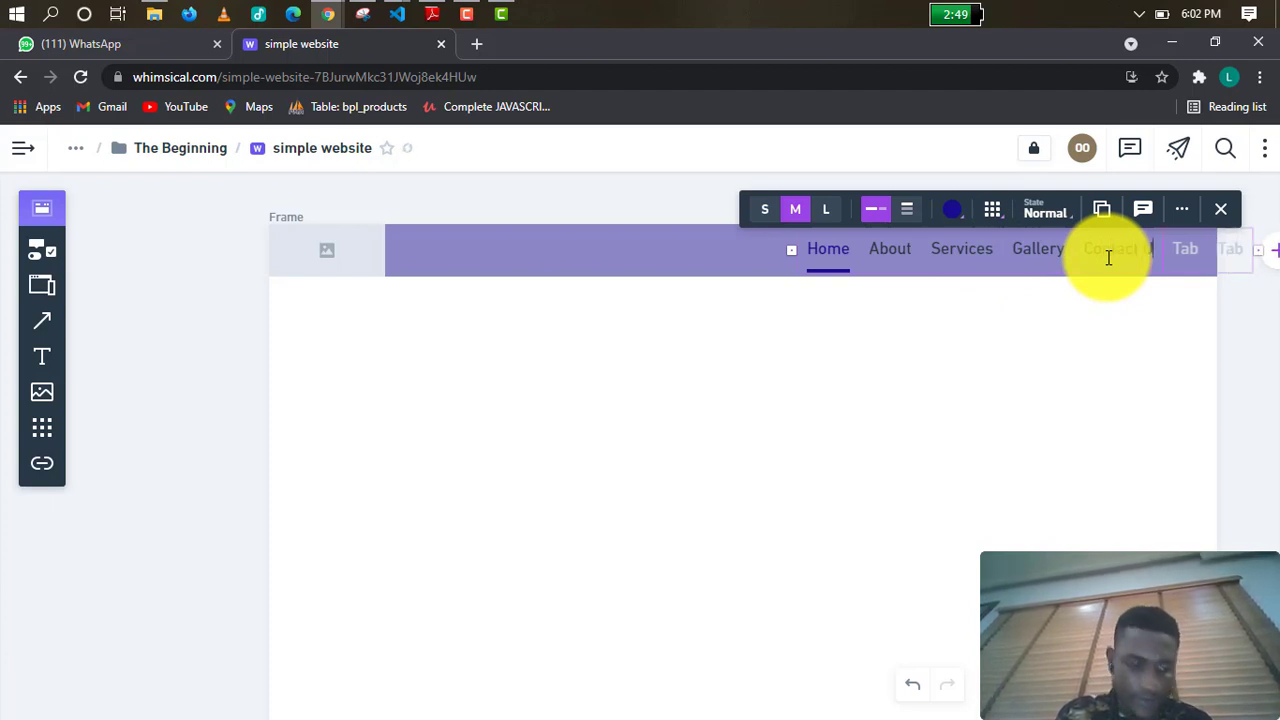
text( Us)
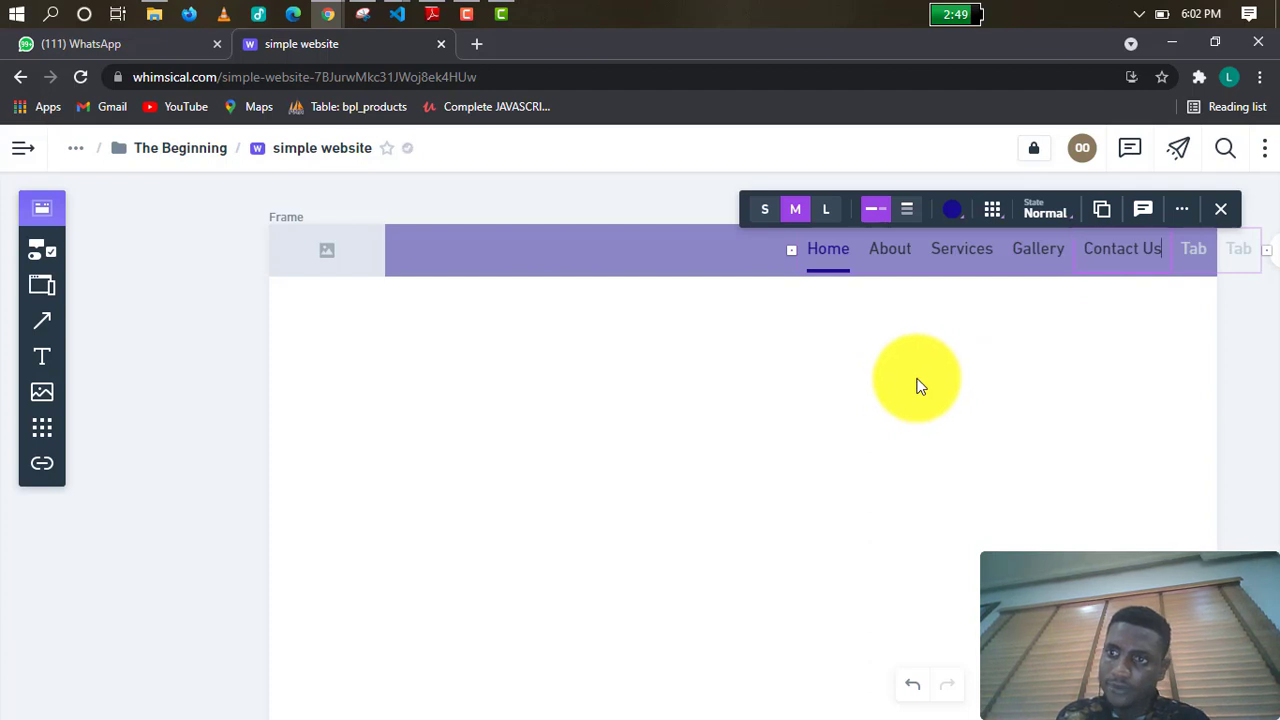
click(870, 335)
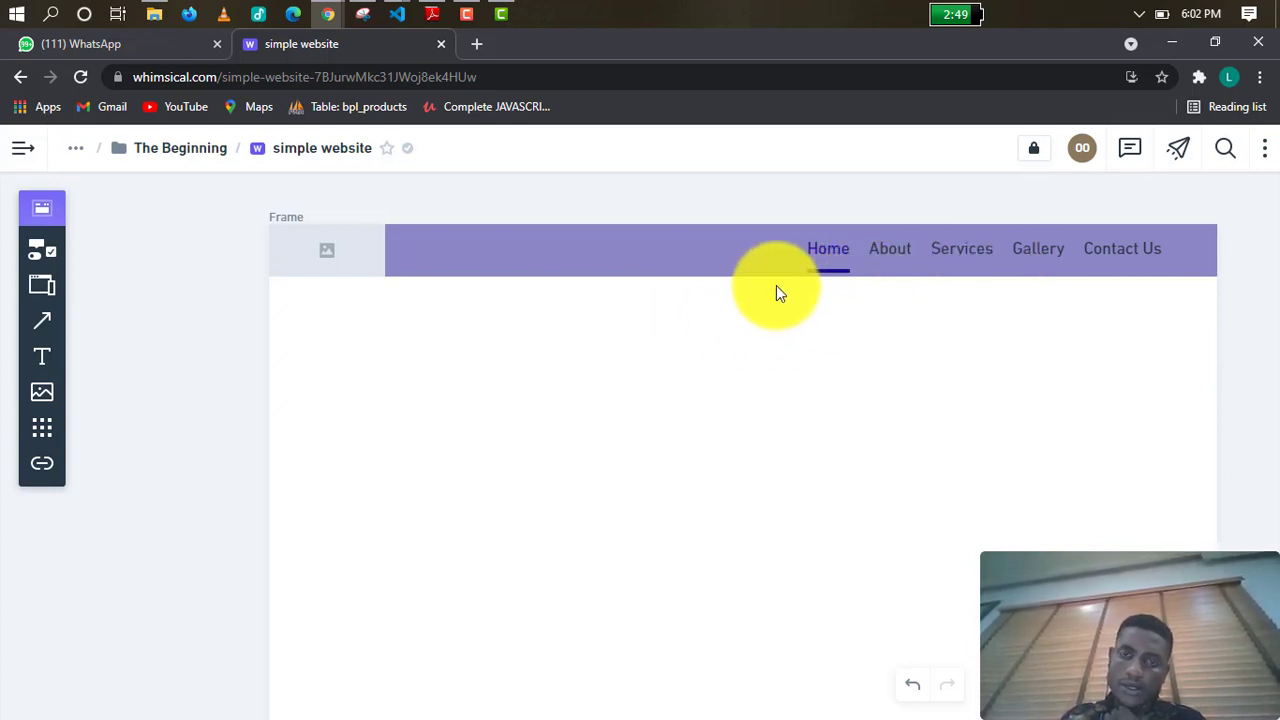
click(898, 249)
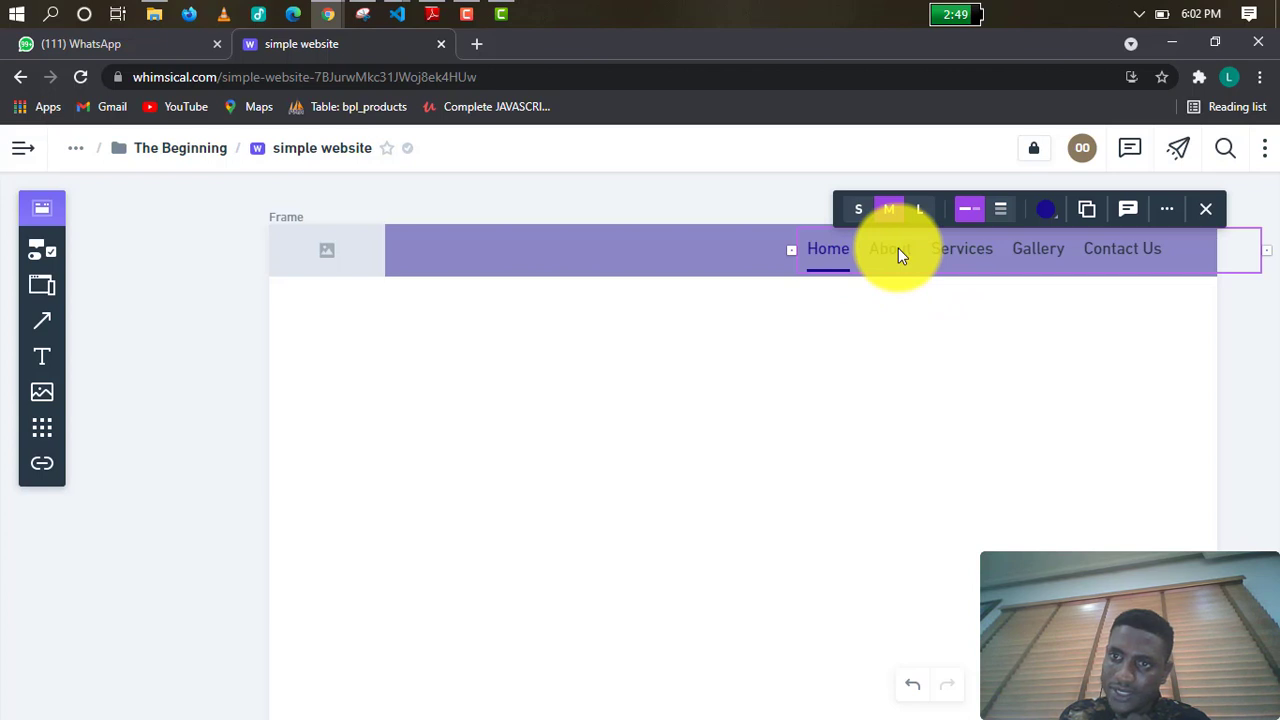
click(898, 248)
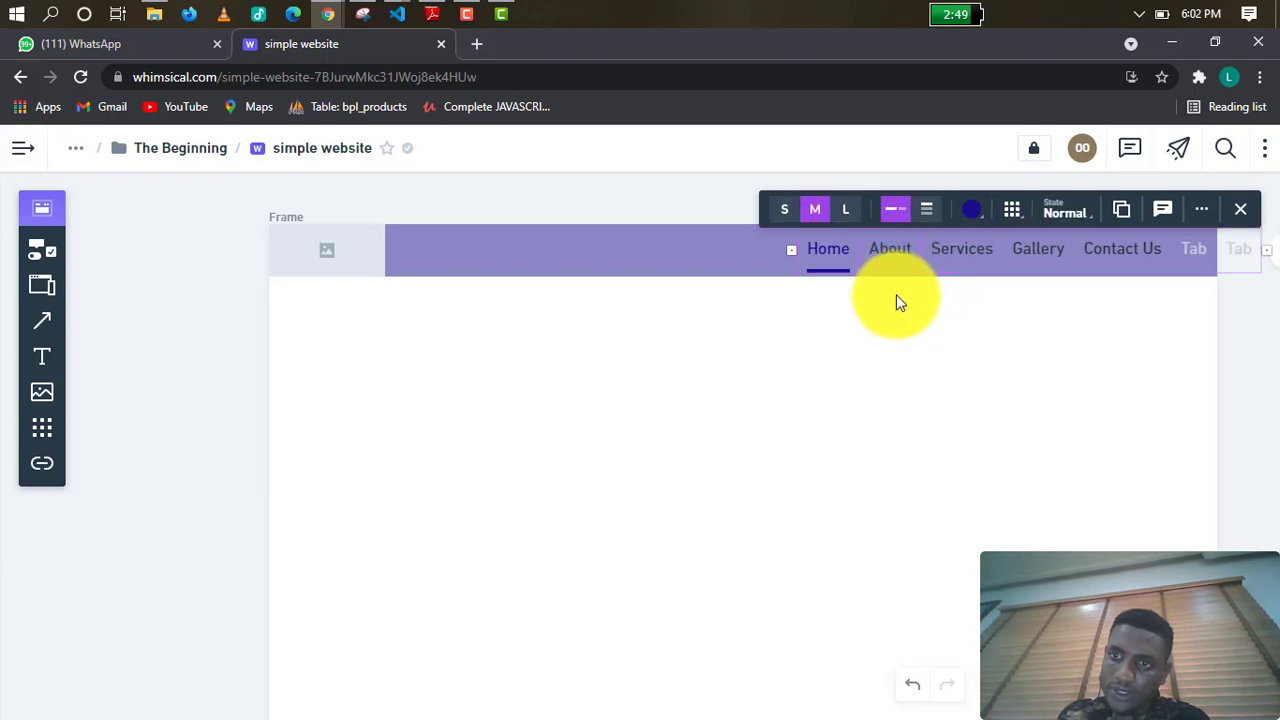
click(896, 296)
click(876, 248)
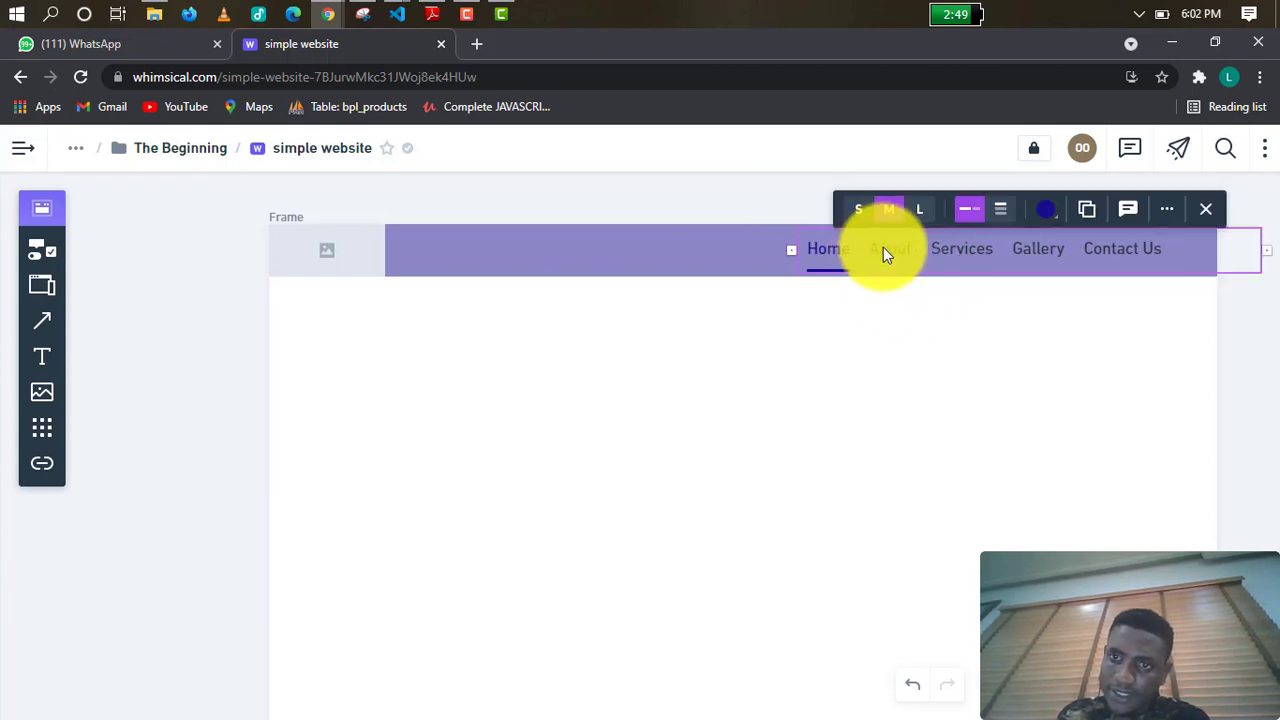
click(1062, 217)
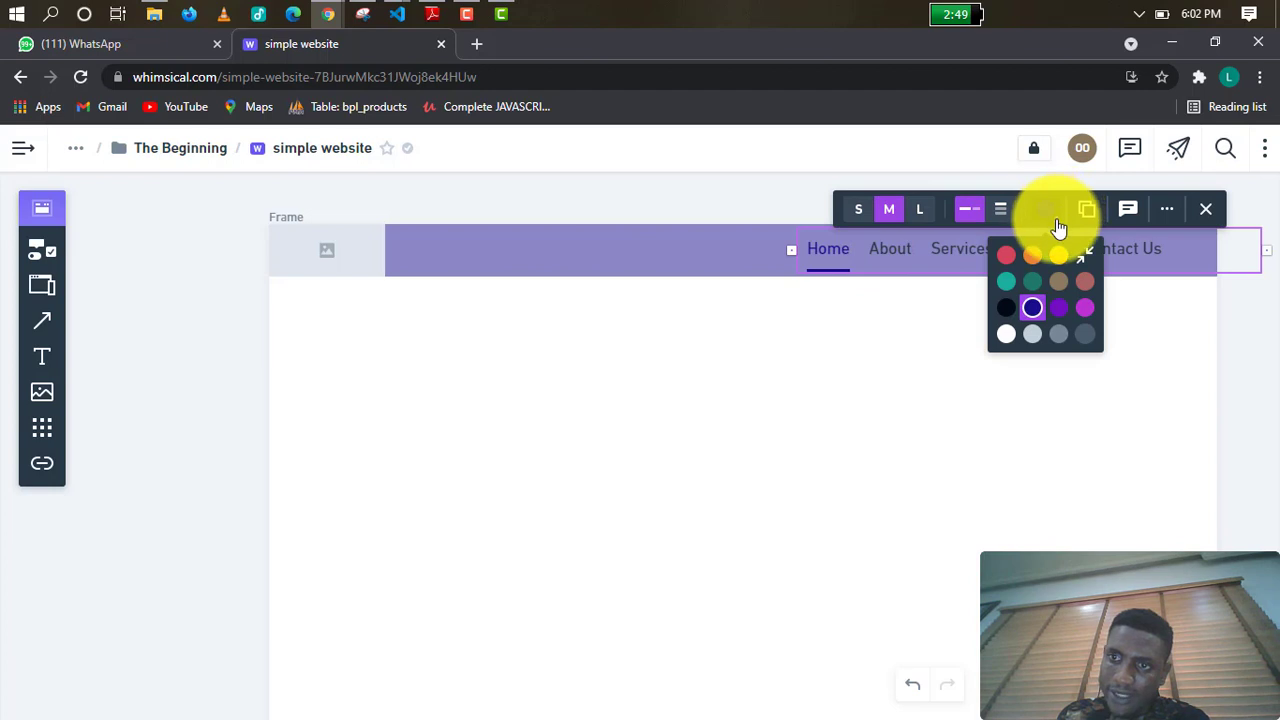
click(921, 300)
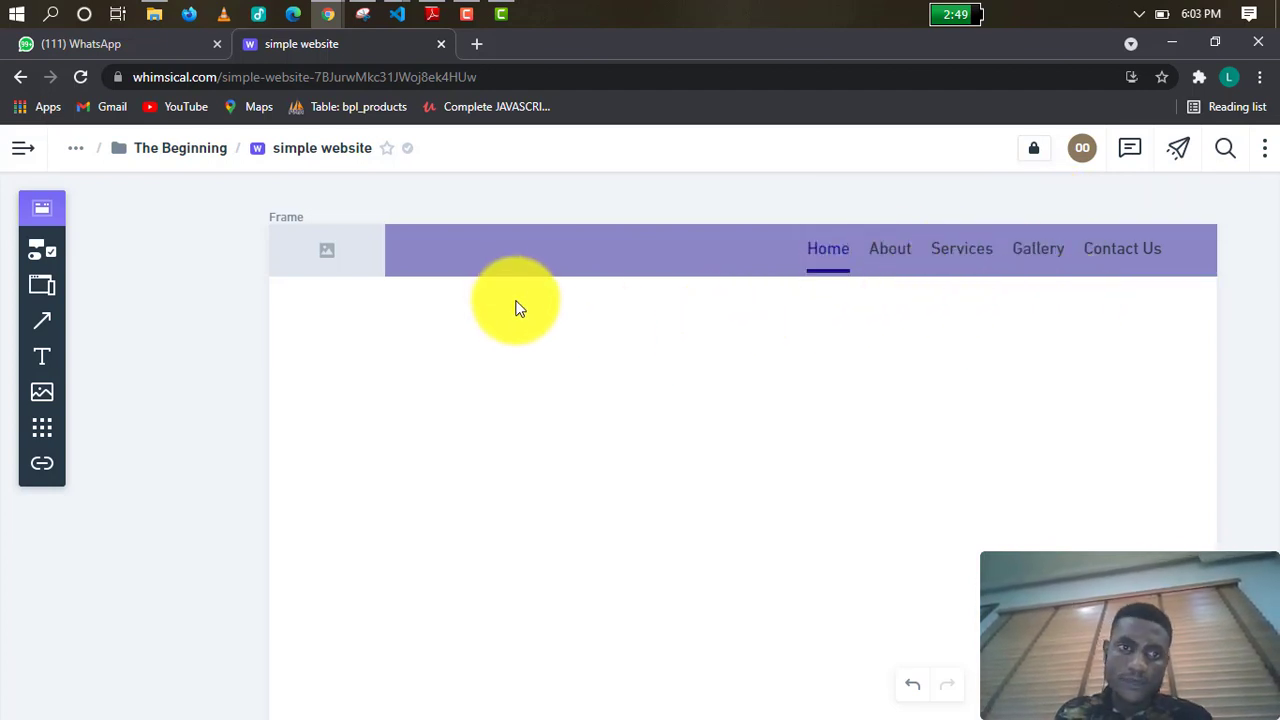
click(337, 264)
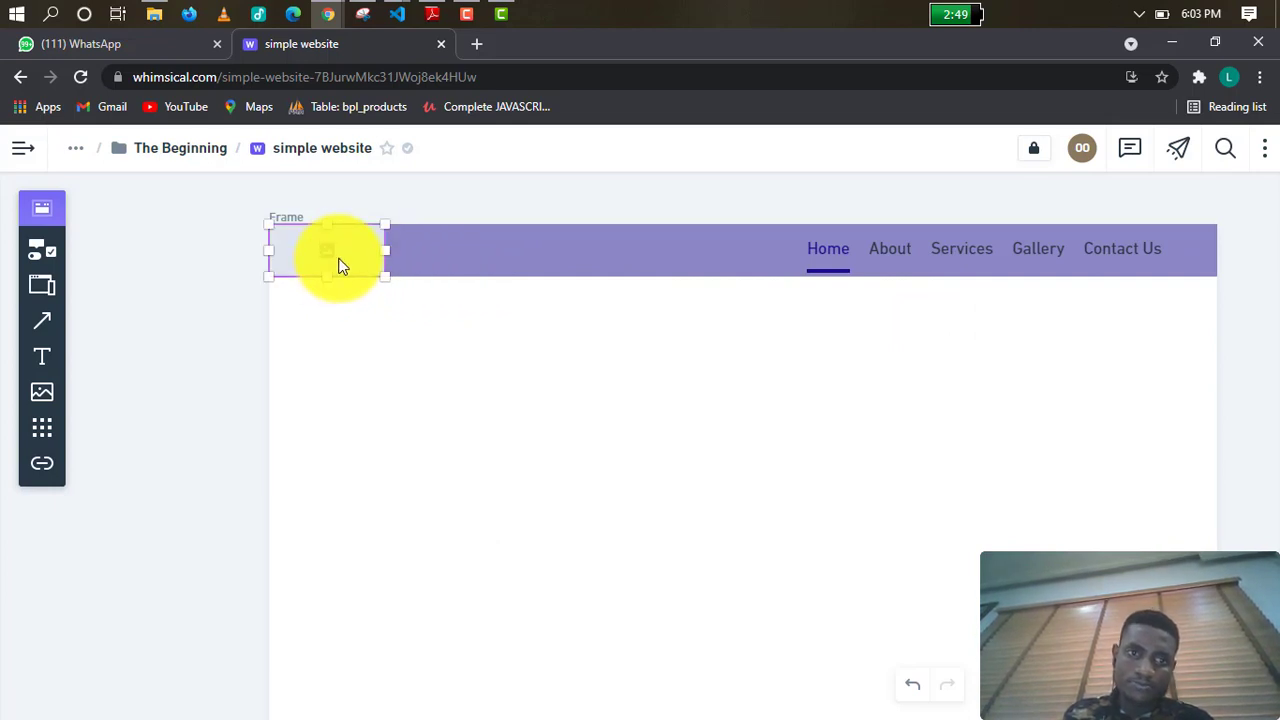
click(894, 250)
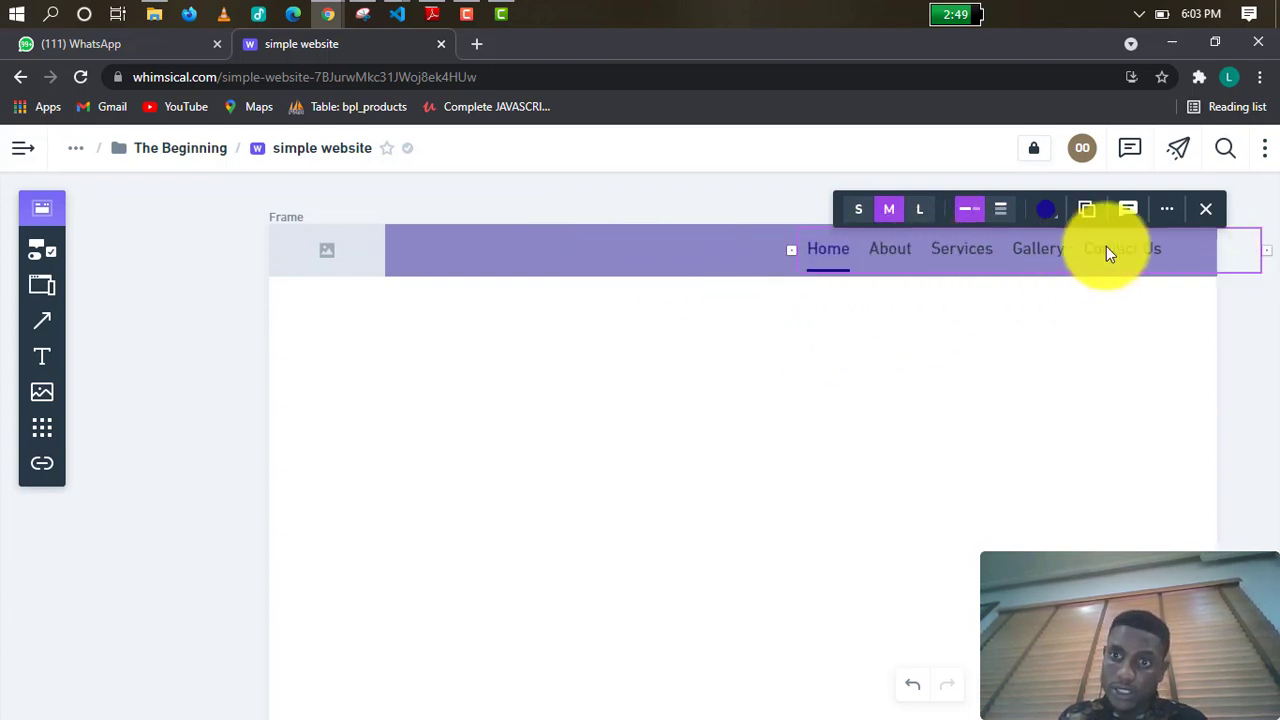
click(942, 324)
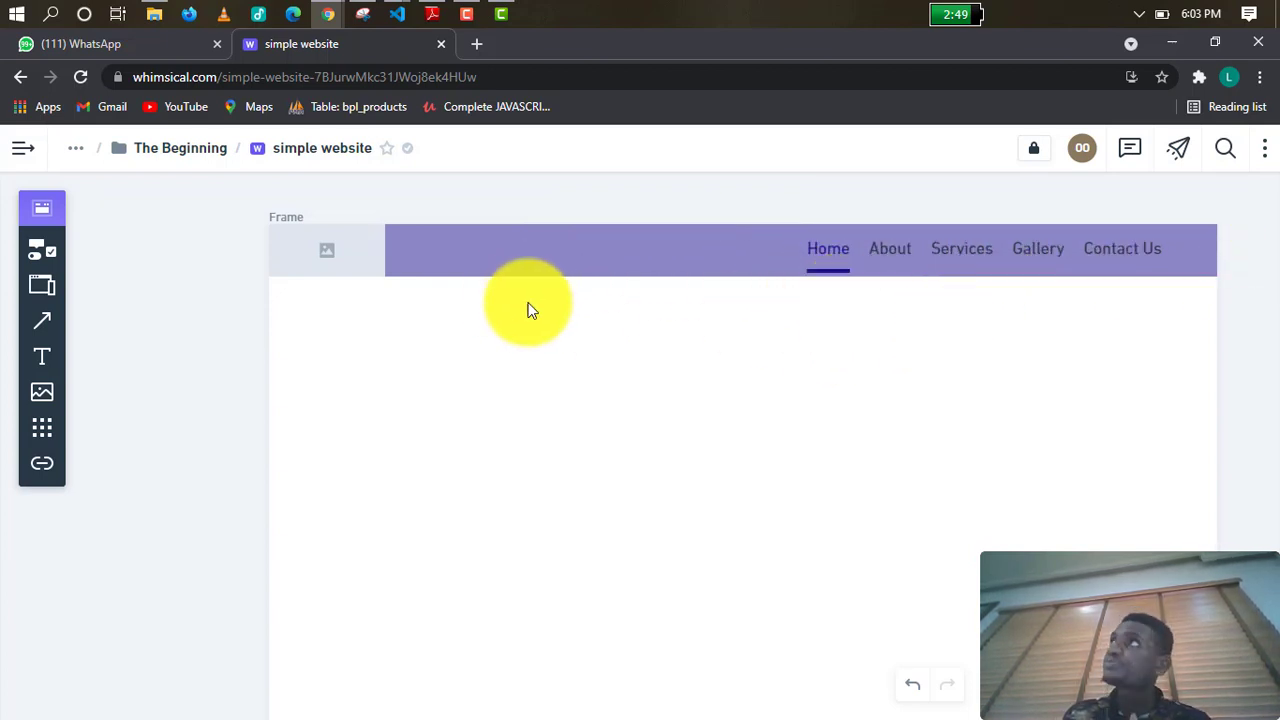
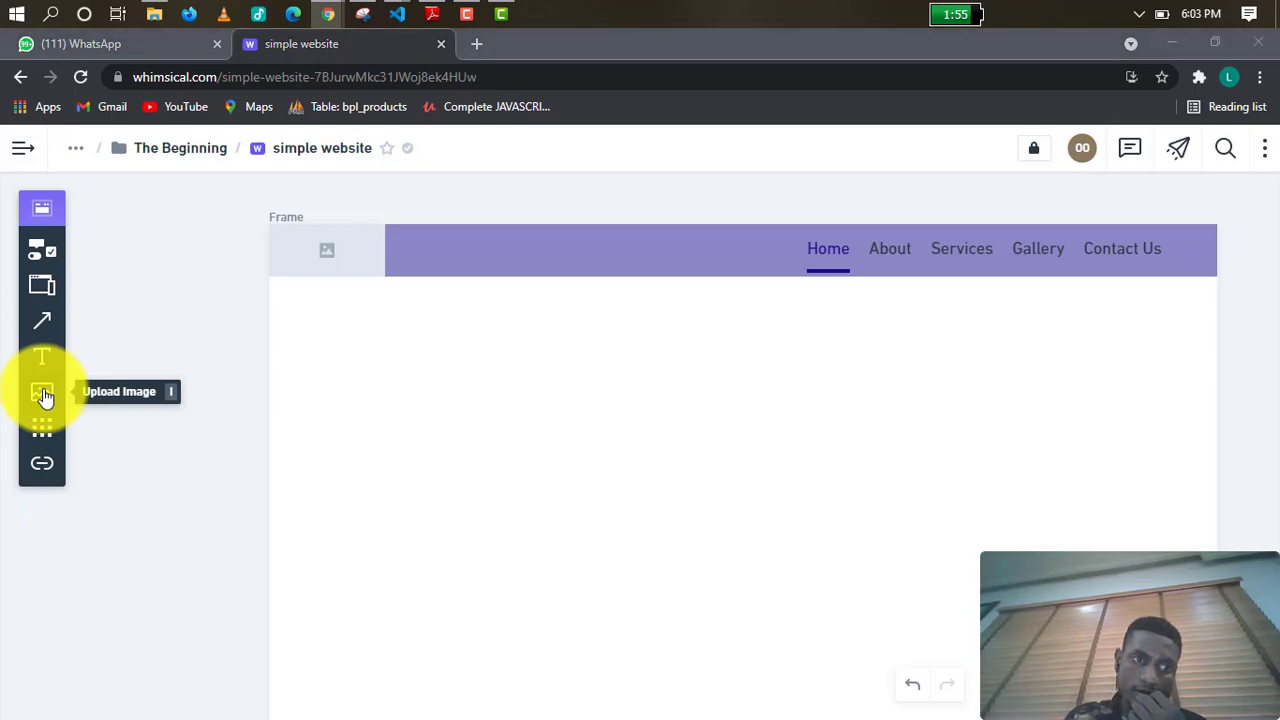
click(42, 394)
scroll(390, 330, down, 2)
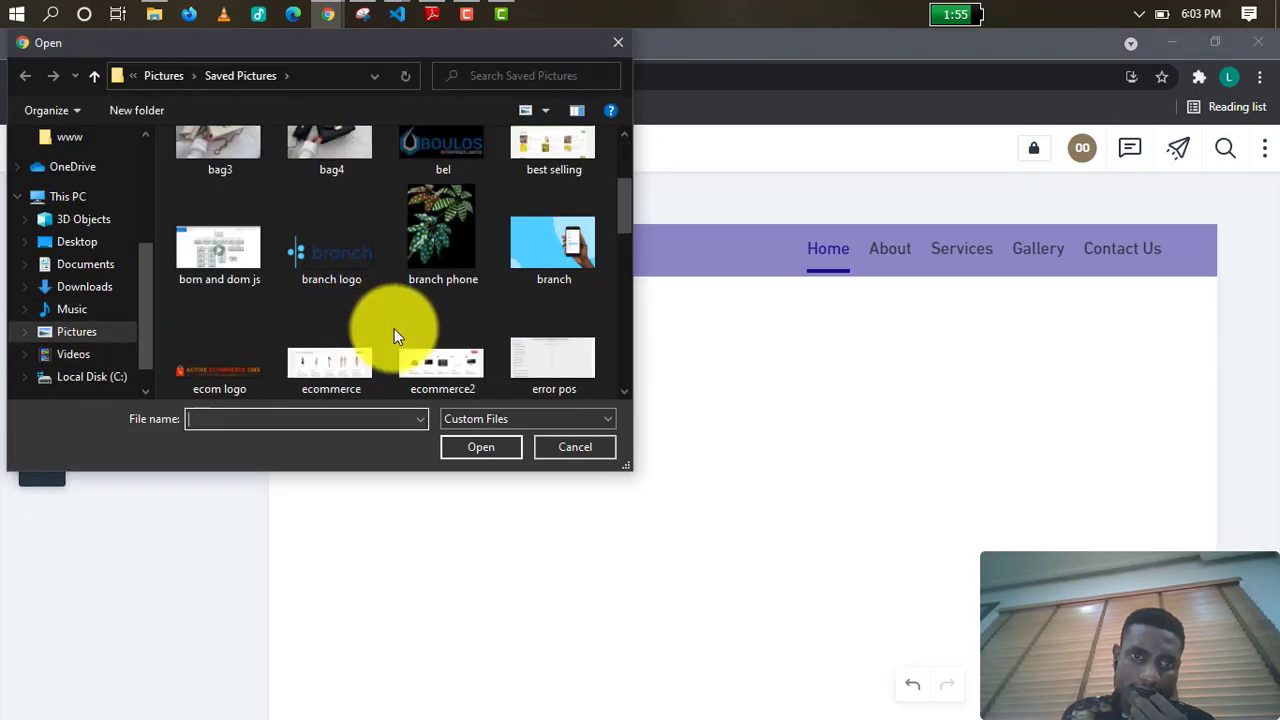
scroll(439, 331, down, 5)
scroll(435, 310, up, 8)
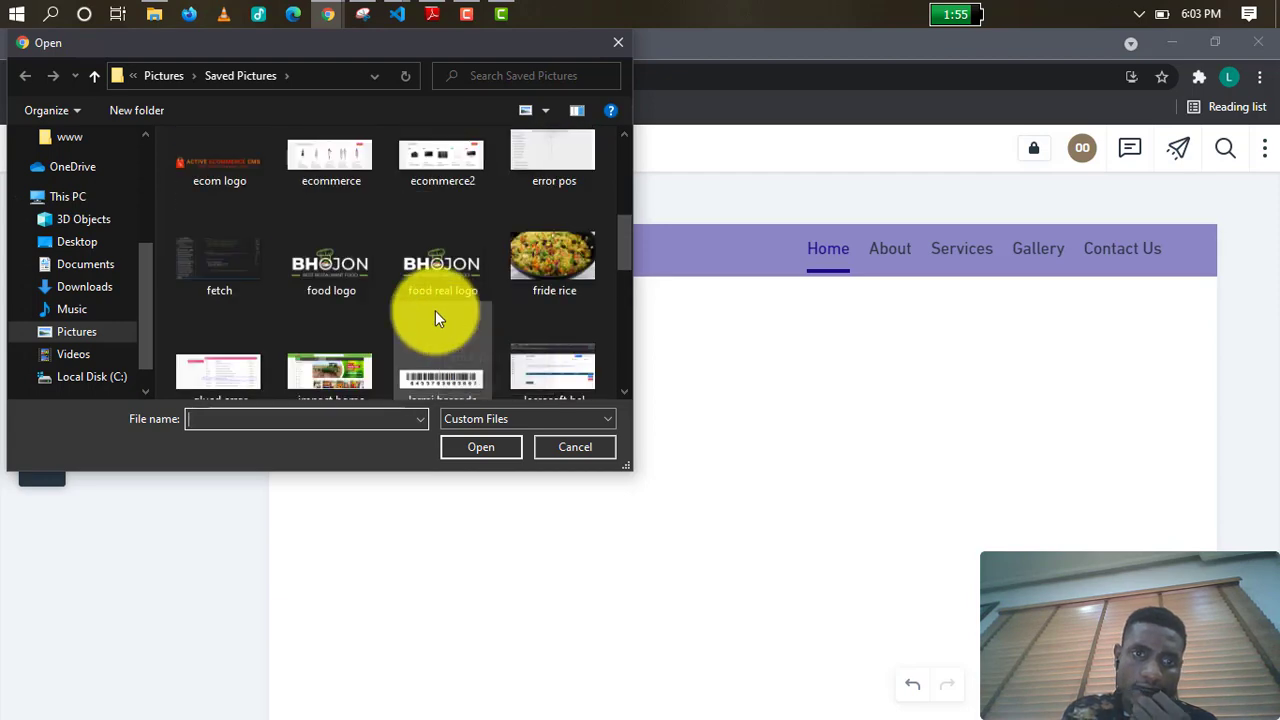
click(612, 43)
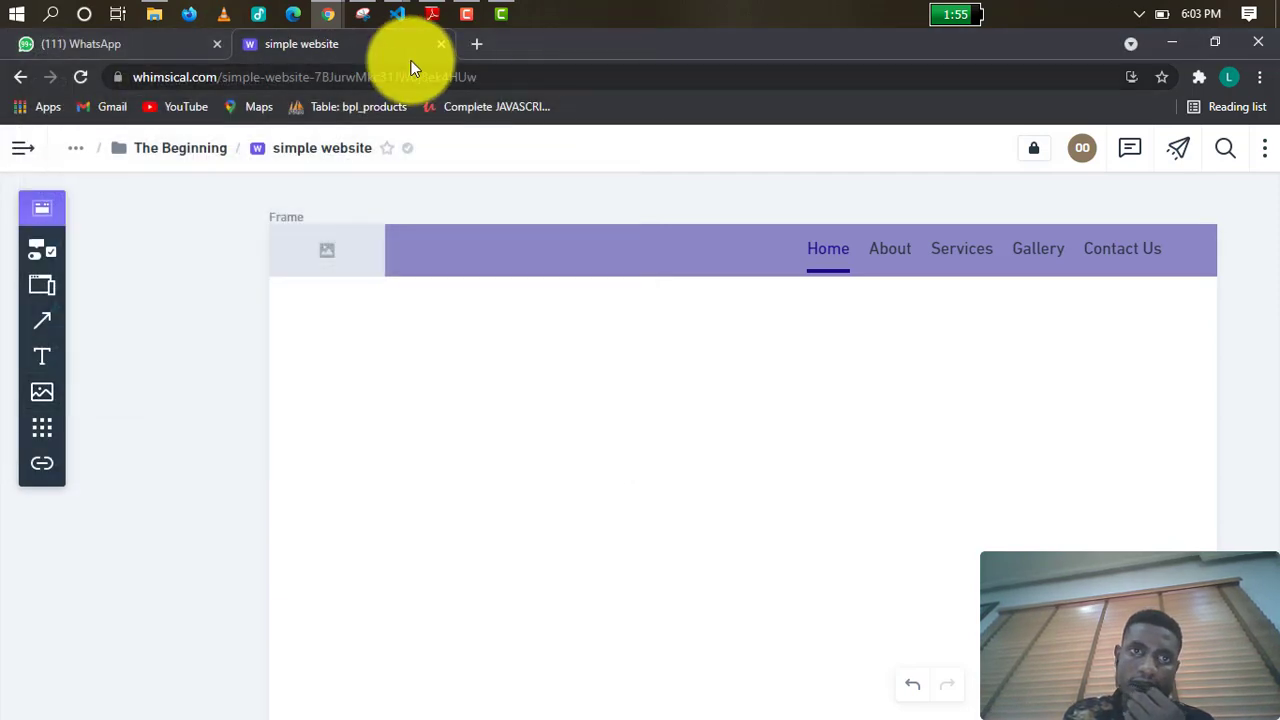
Open the unsplash.com website in a new browser tab.
click(478, 44)
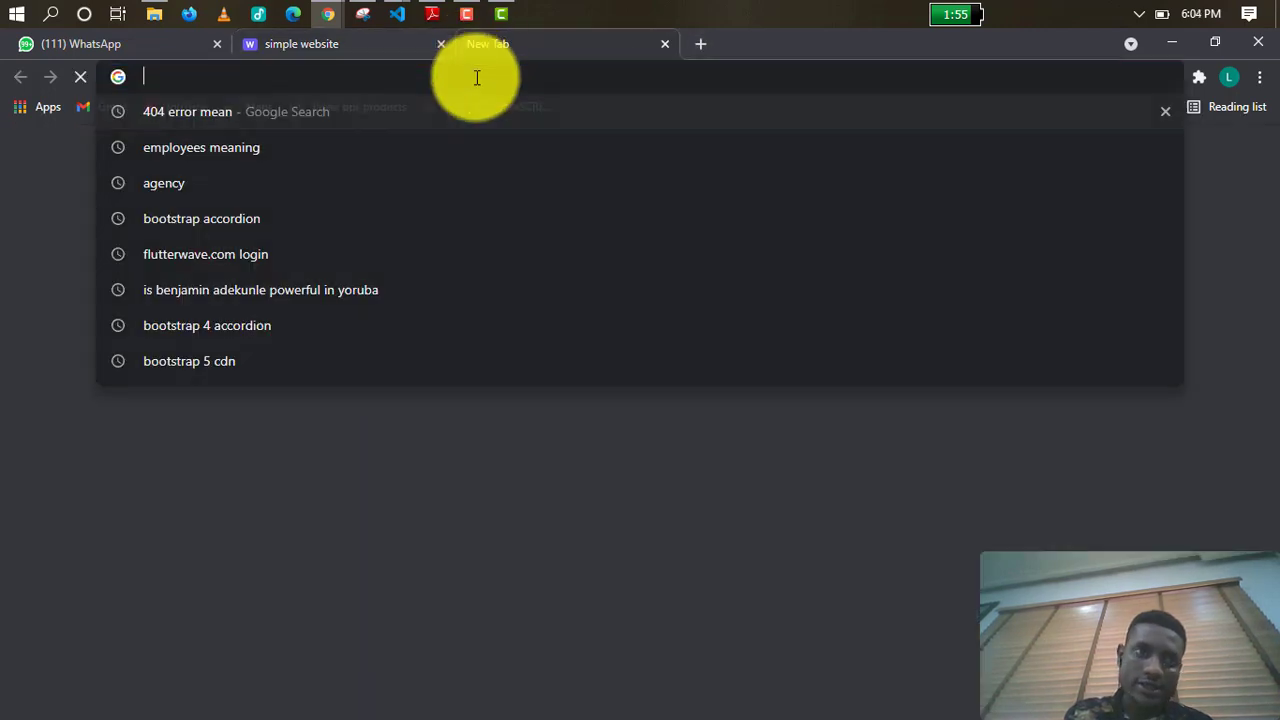
text(un)
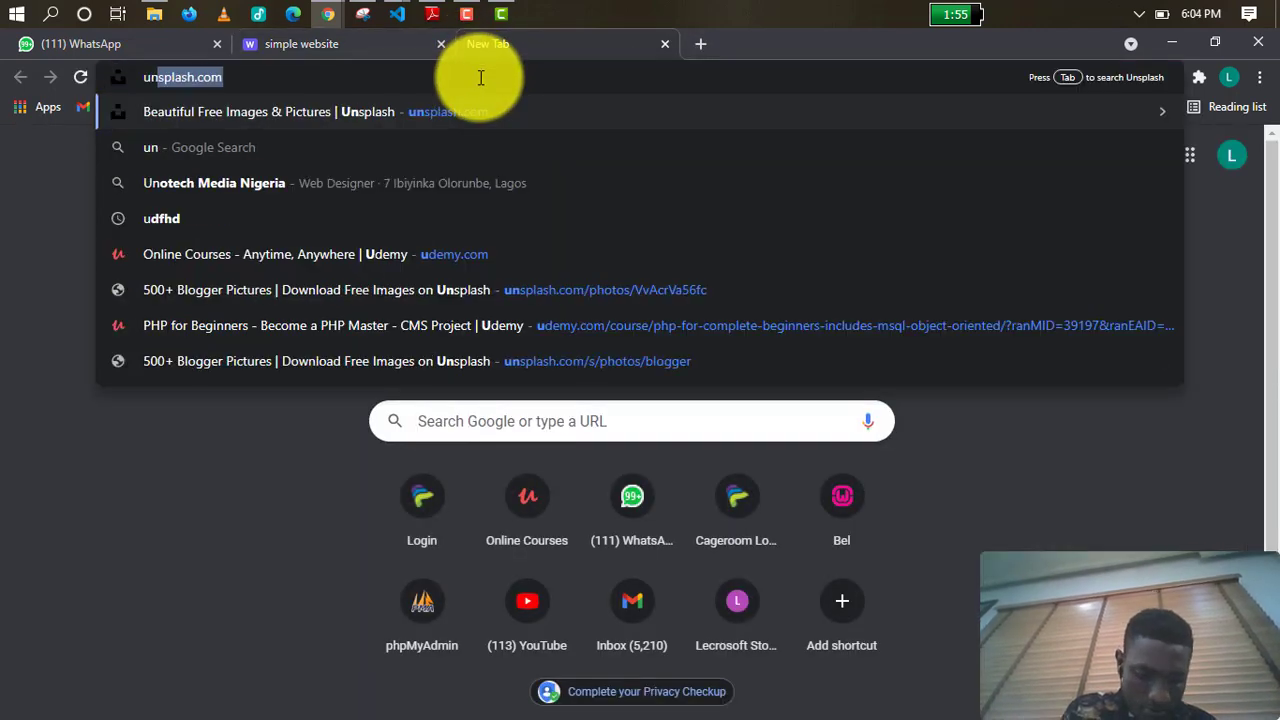
text(sp)
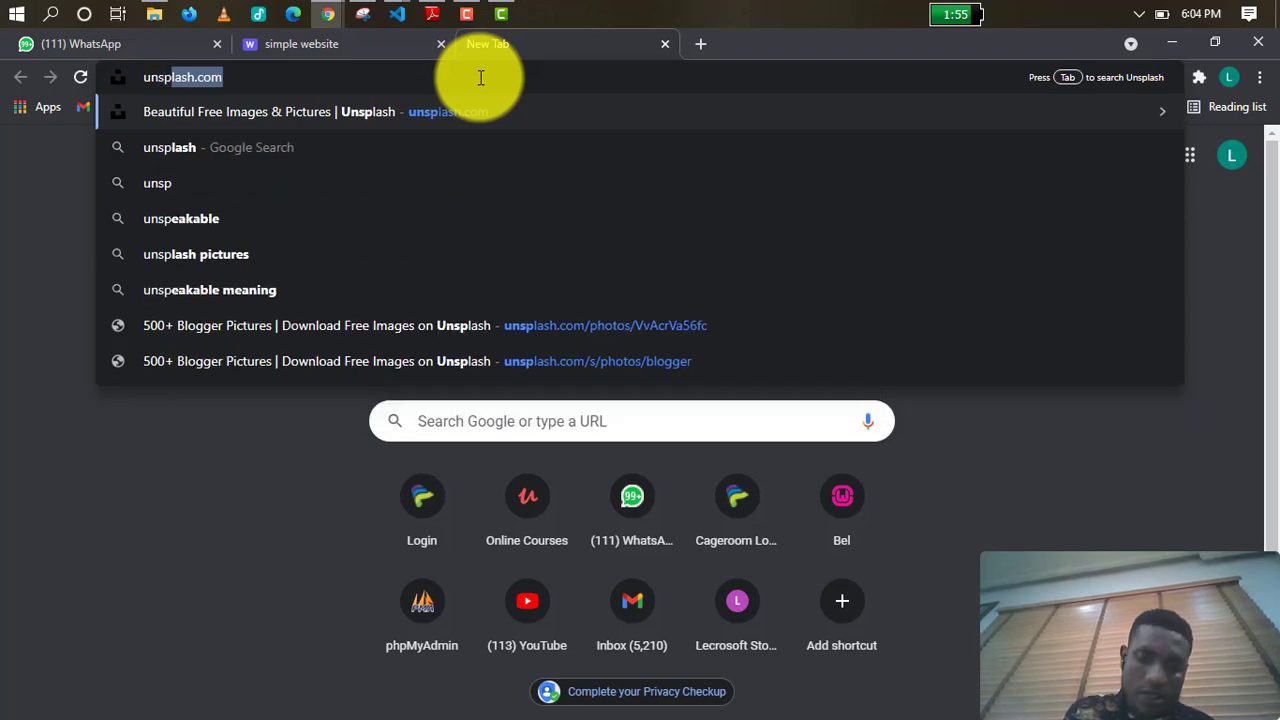
key(Return)
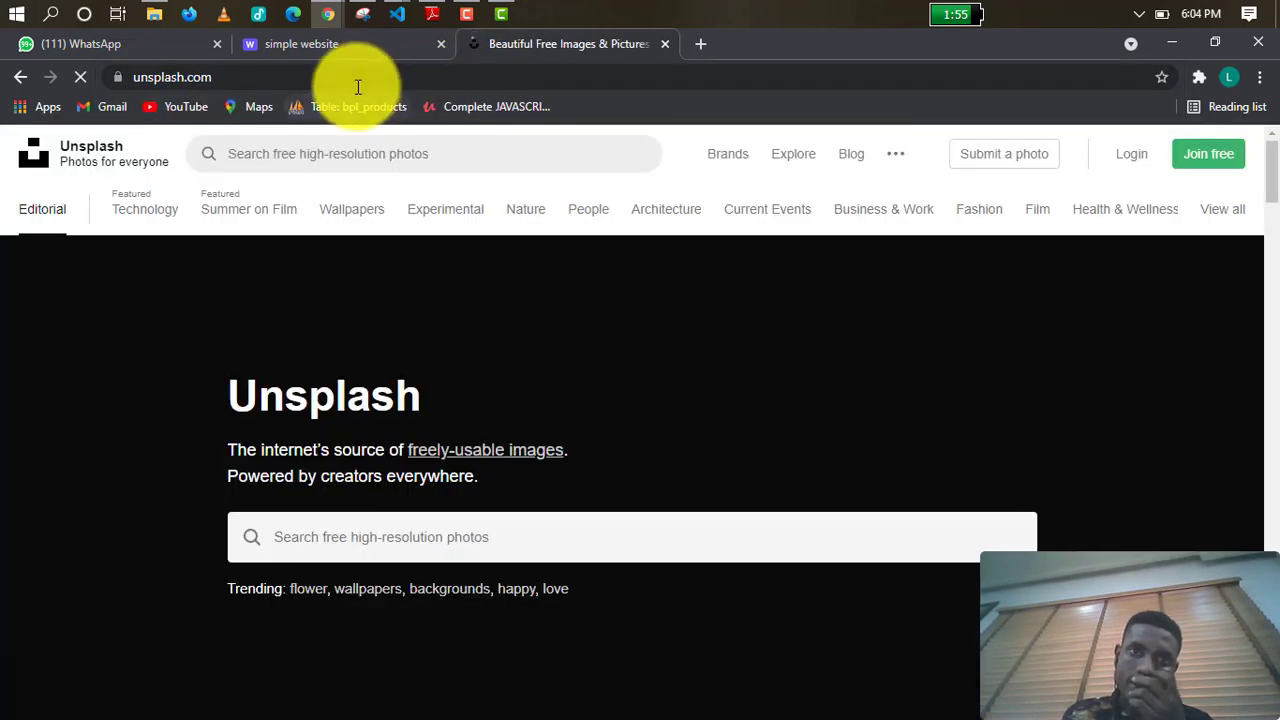
Search Unsplash for photos using the suggested term laptop.
scroll(373, 585, down, 3)
scroll(441, 490, up, 2)
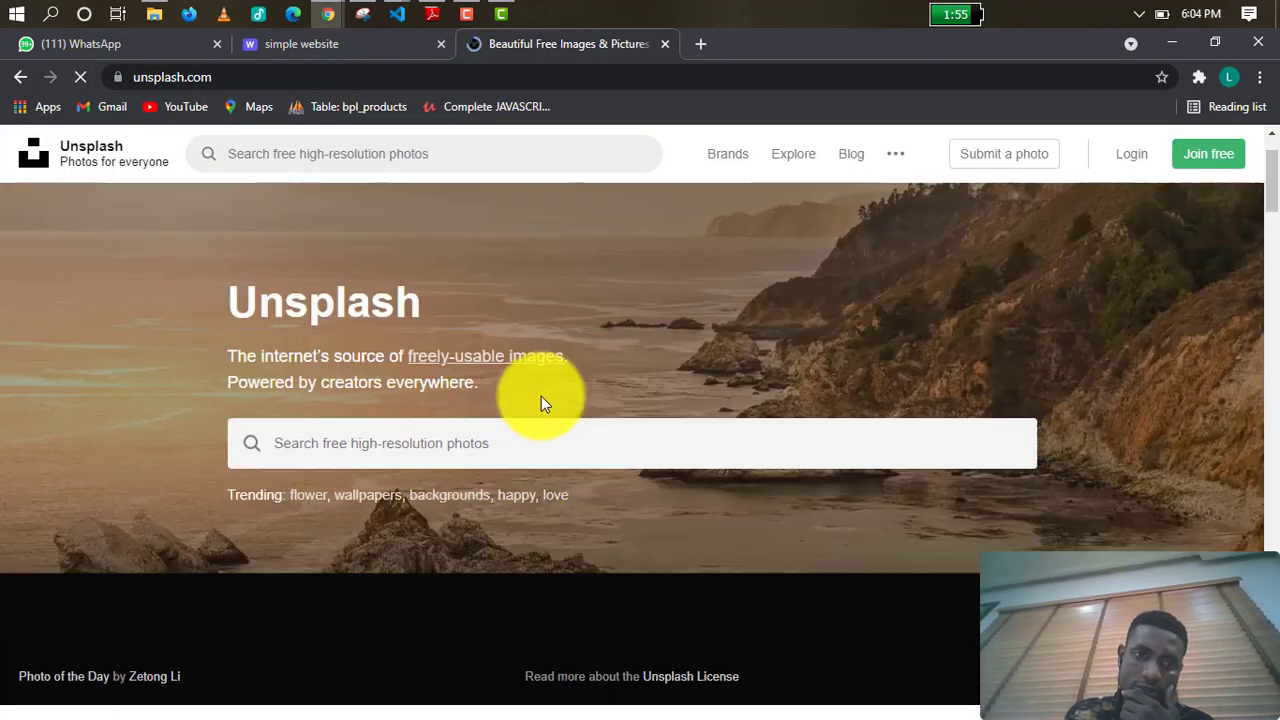
click(507, 449)
text(l)
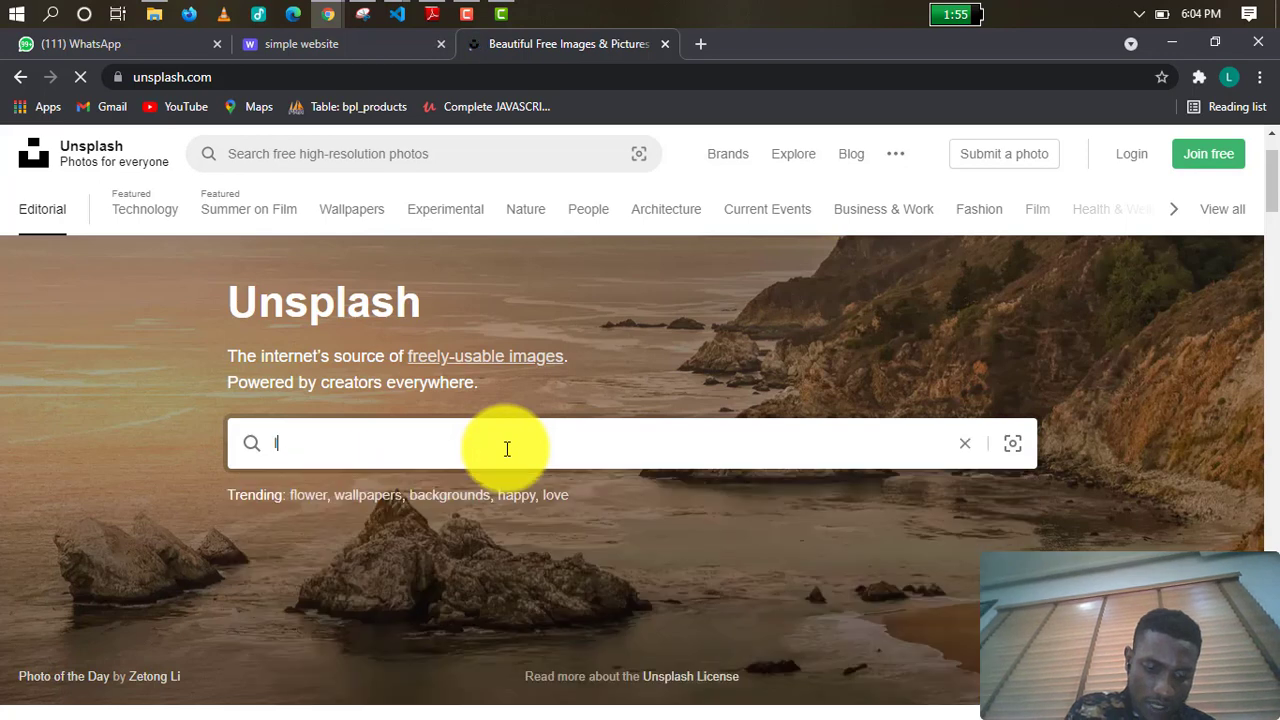
text(apto)
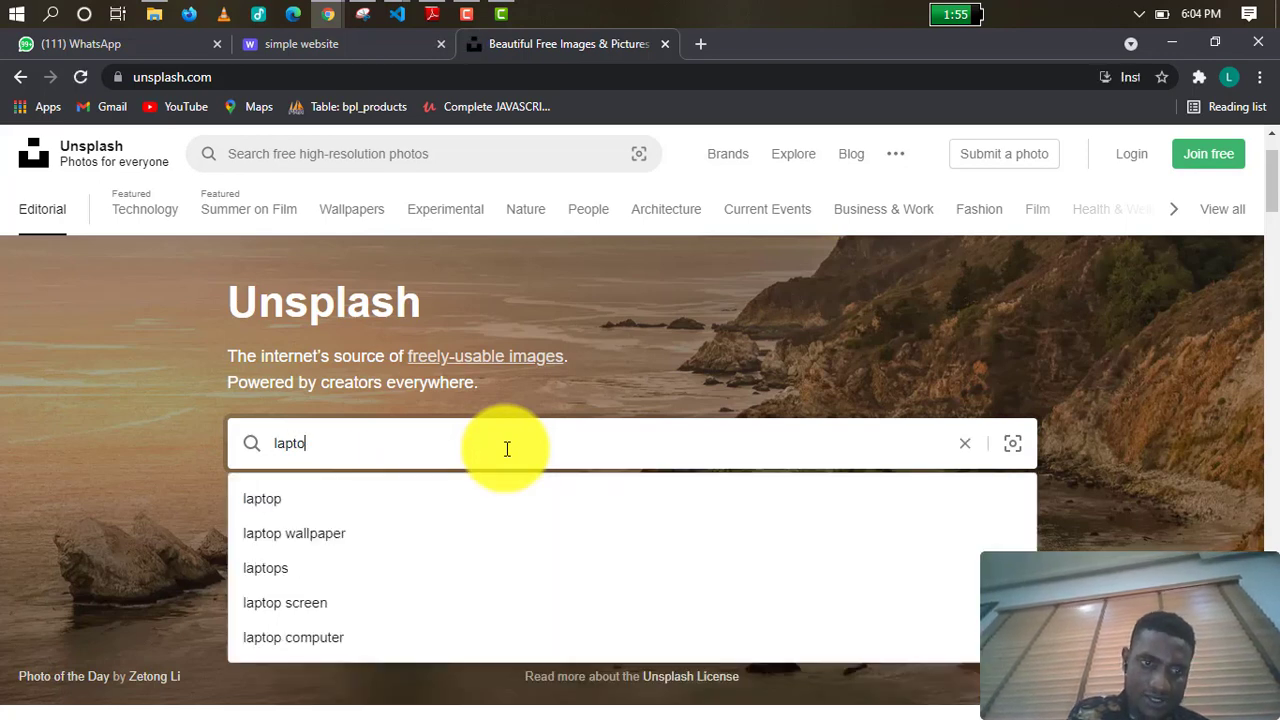
click(360, 516)
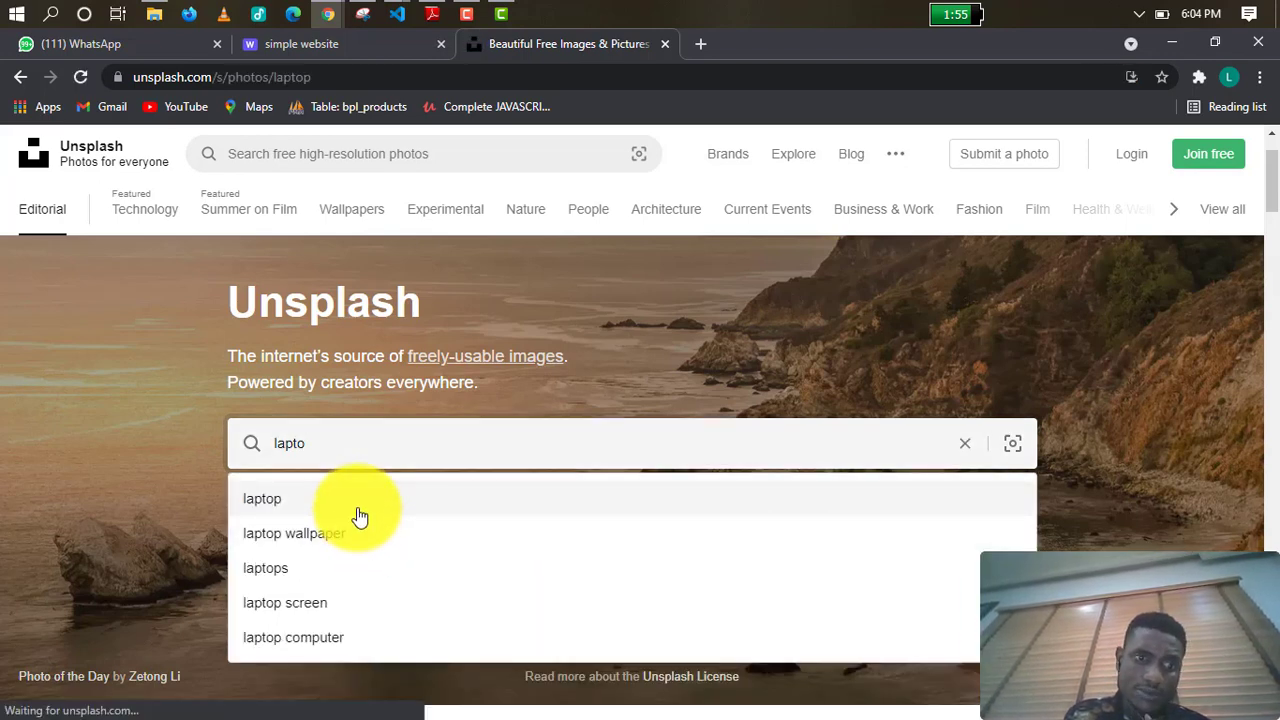
Browse the laptop results and download the XPS photo of a white laptop with a Paris wallpaper for free.
scroll(491, 509, down, 3)
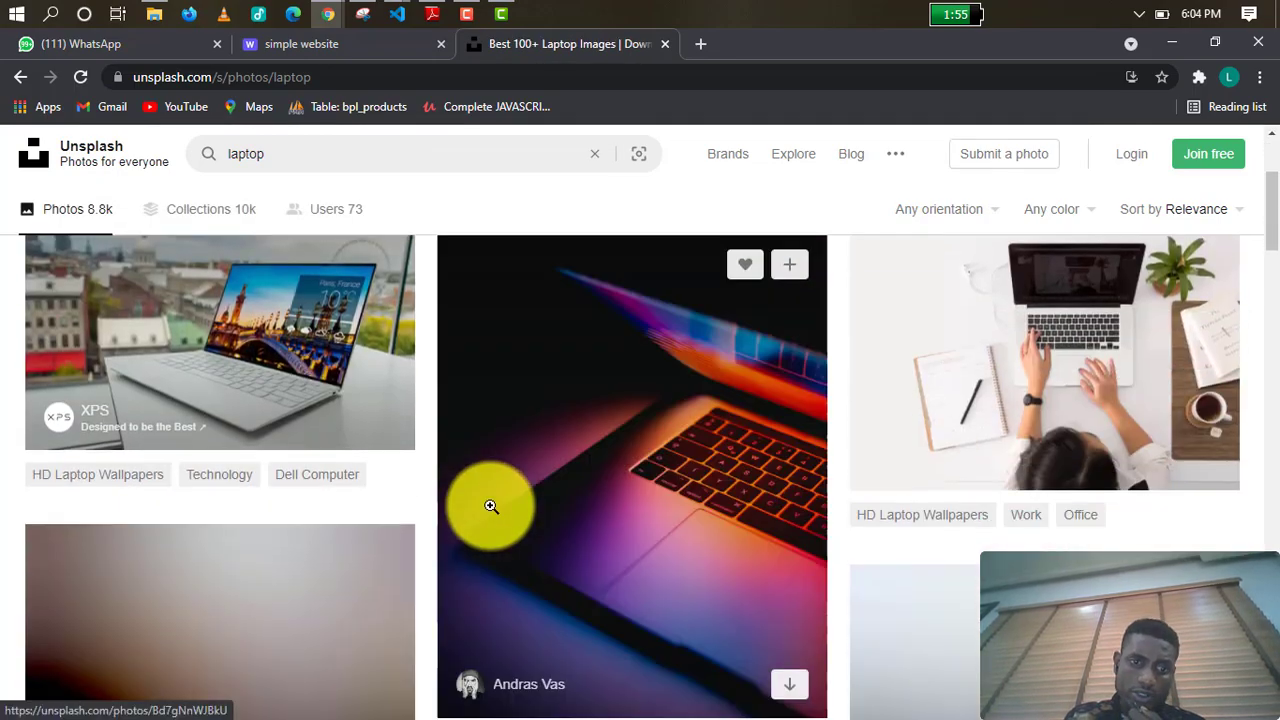
scroll(566, 426, up, 2)
scroll(580, 518, down, 7)
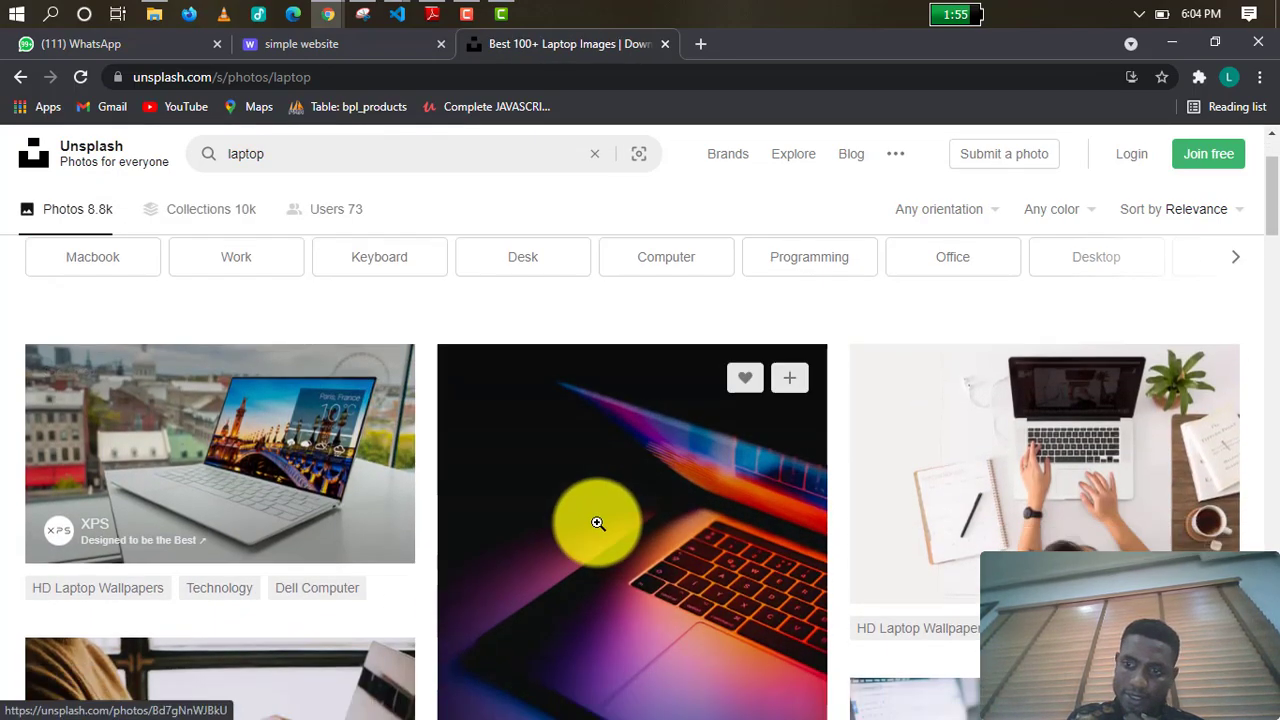
scroll(572, 514, down, 4)
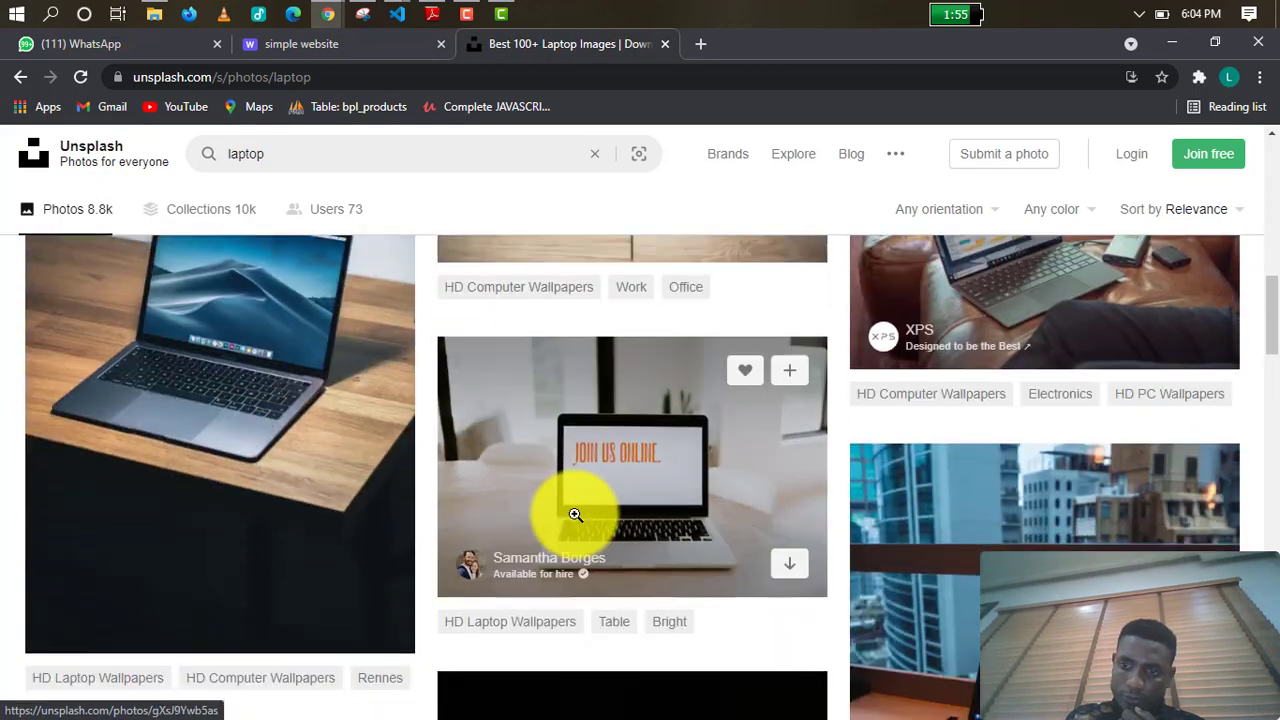
scroll(577, 508, up, 7)
scroll(336, 398, up, 3)
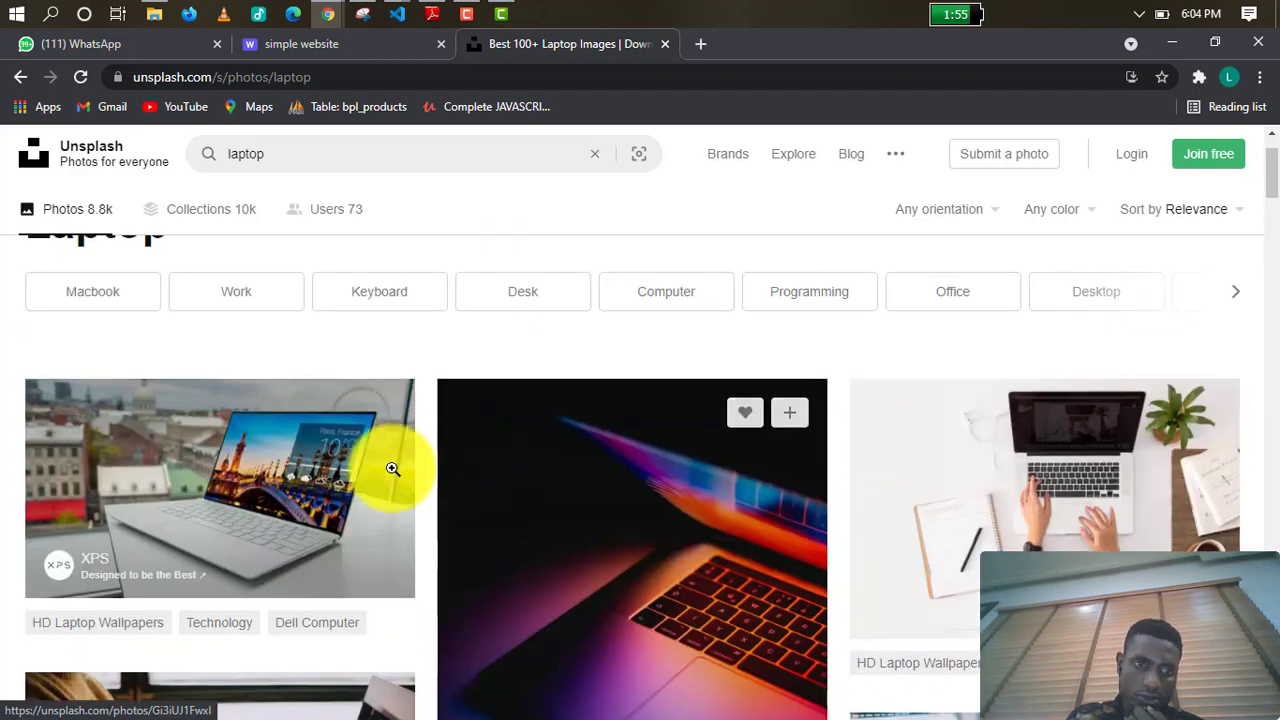
click(316, 508)
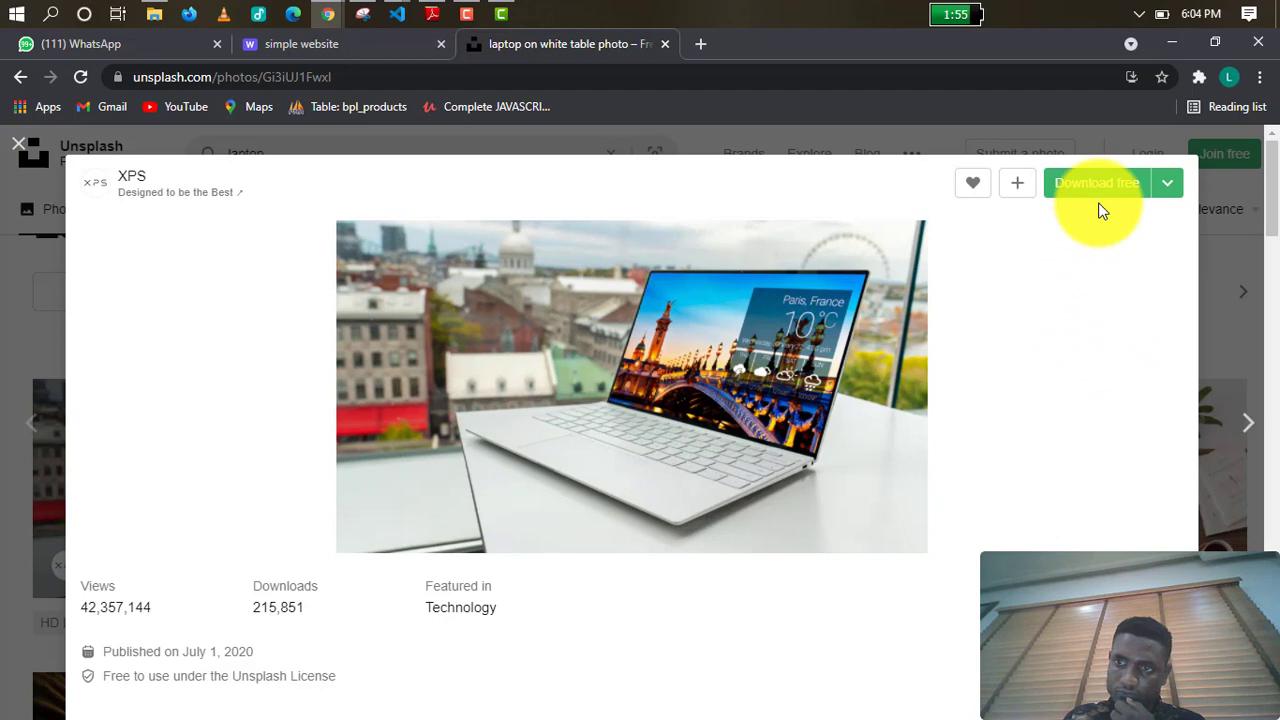
click(1106, 196)
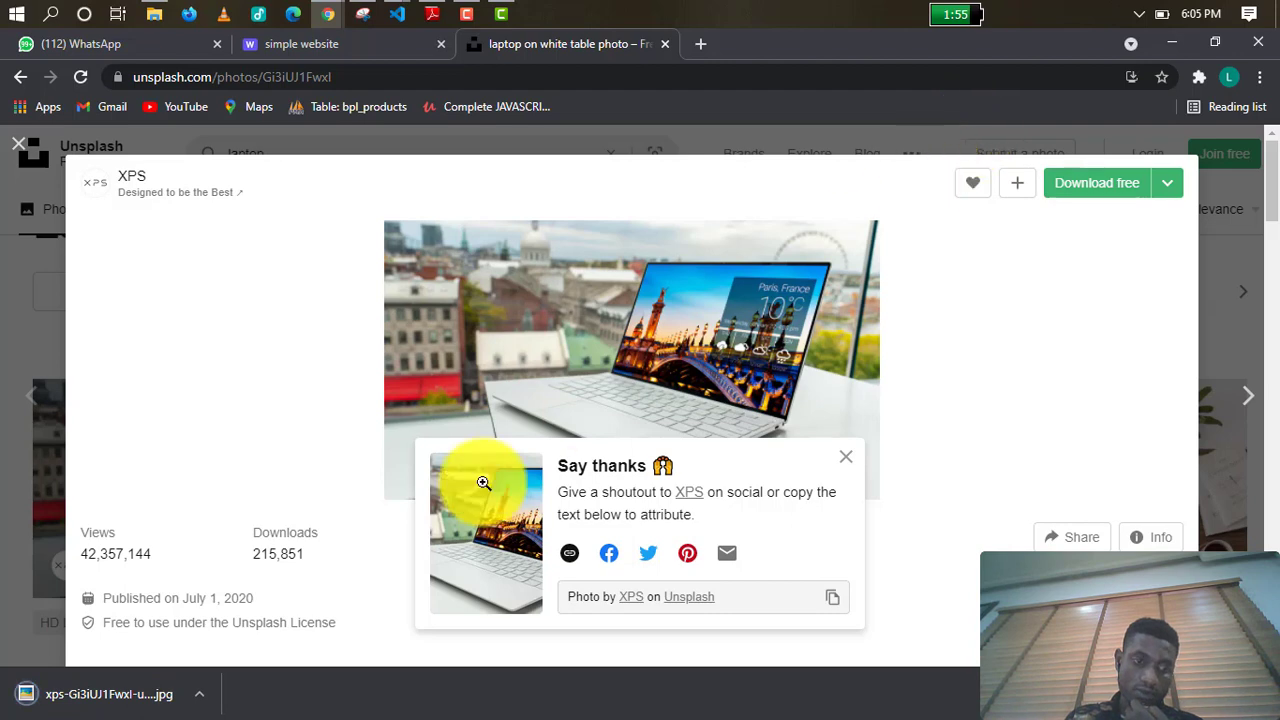
Check the downloaded XPS photo in its folder, minimize the folder window and dismiss the thank-you message on the photo page.
click(197, 698)
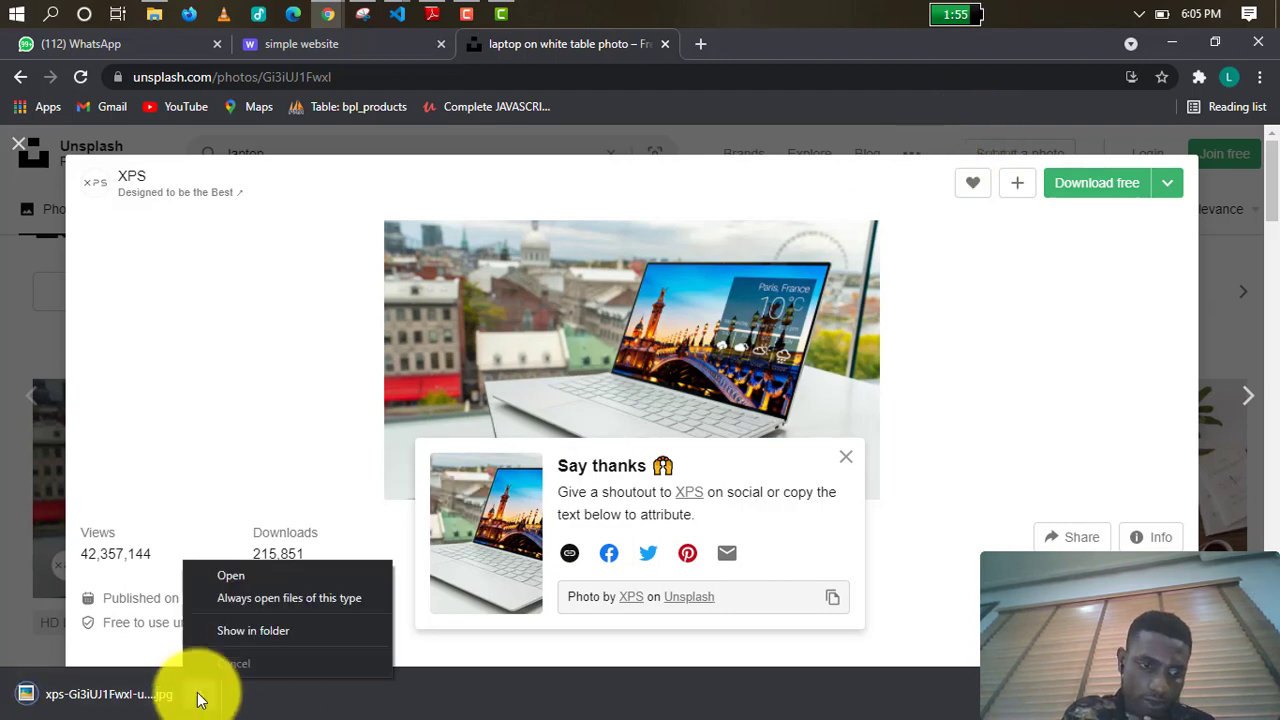
click(256, 640)
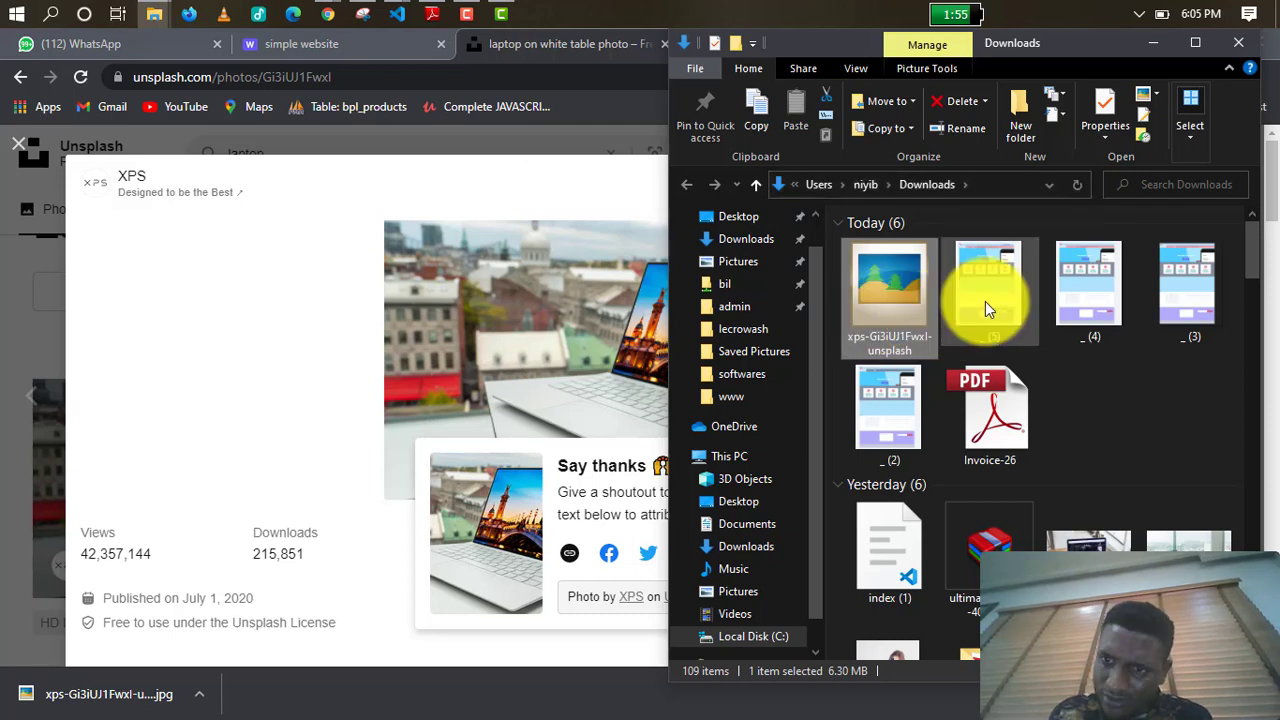
click(1160, 44)
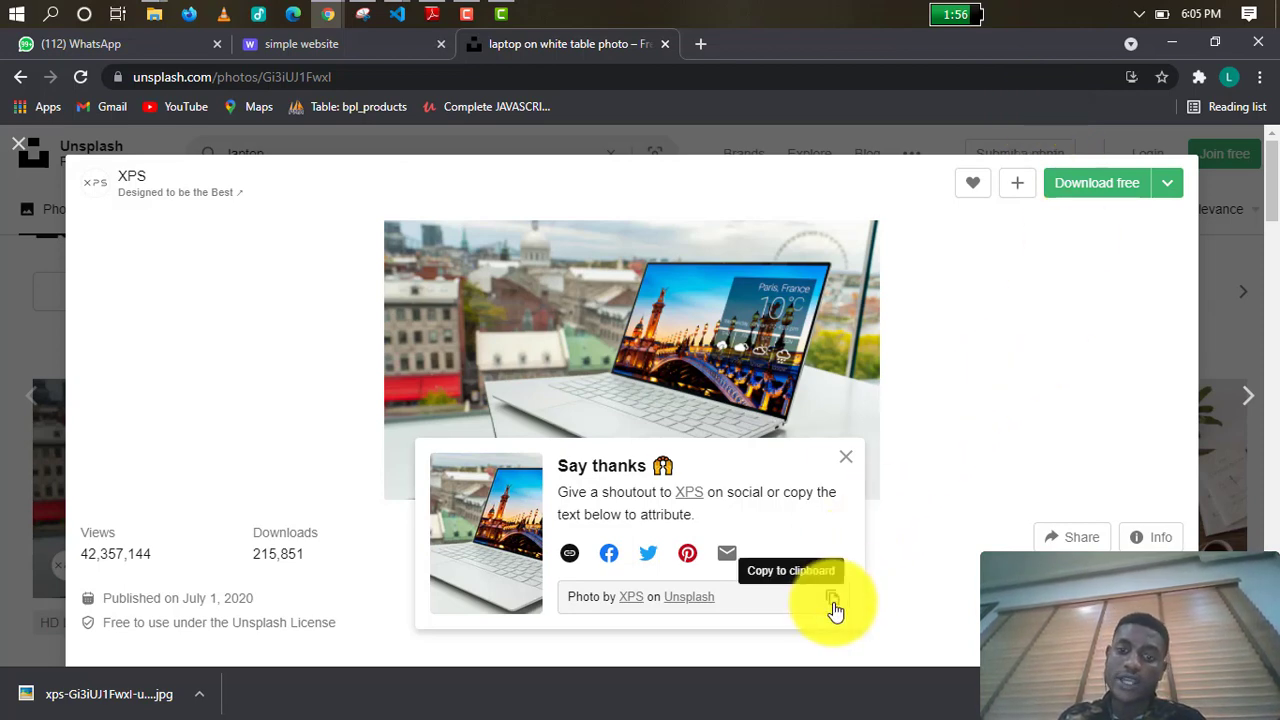
click(846, 457)
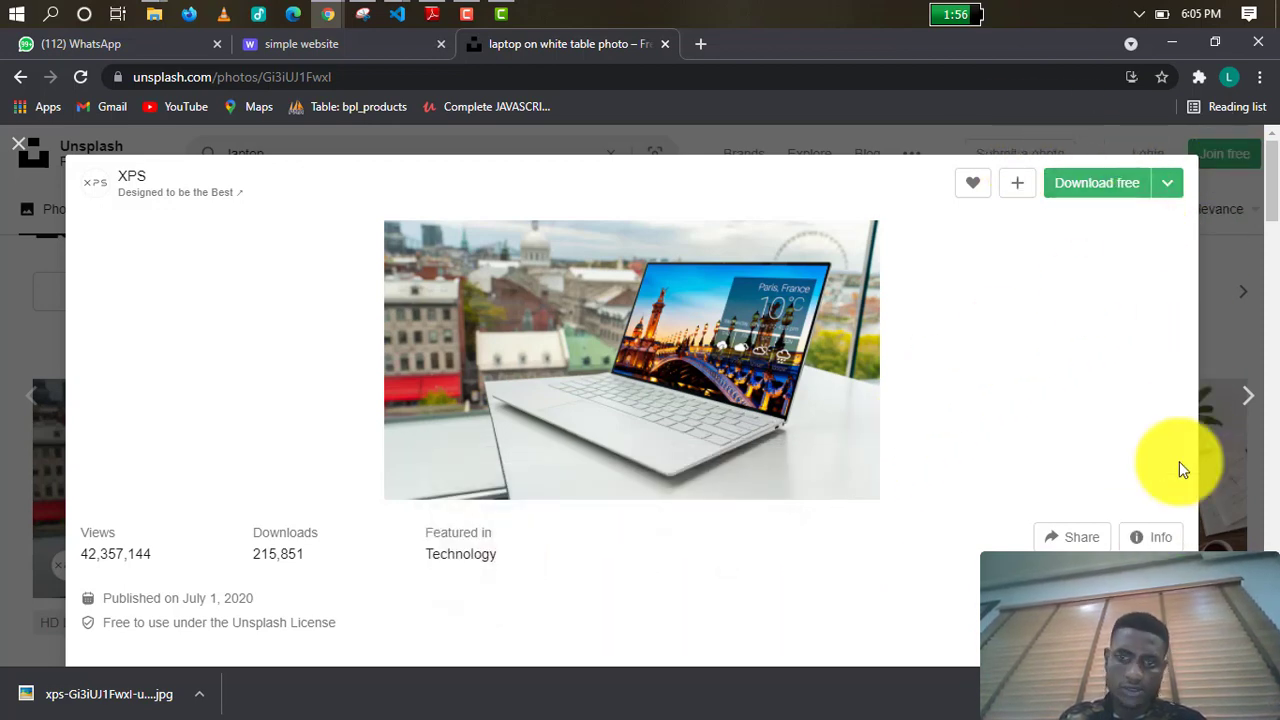
Return to the simple website wireframe and upload the XPS laptop photo from the Downloads folder.
click(314, 42)
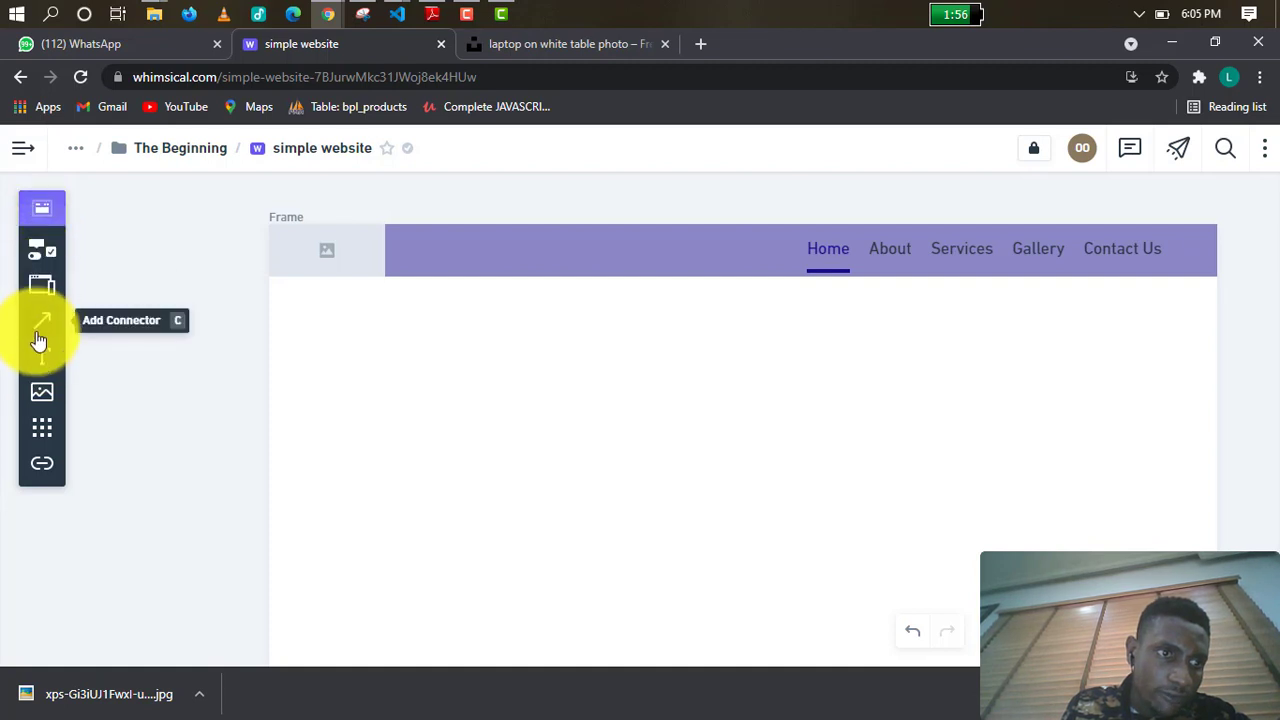
click(43, 400)
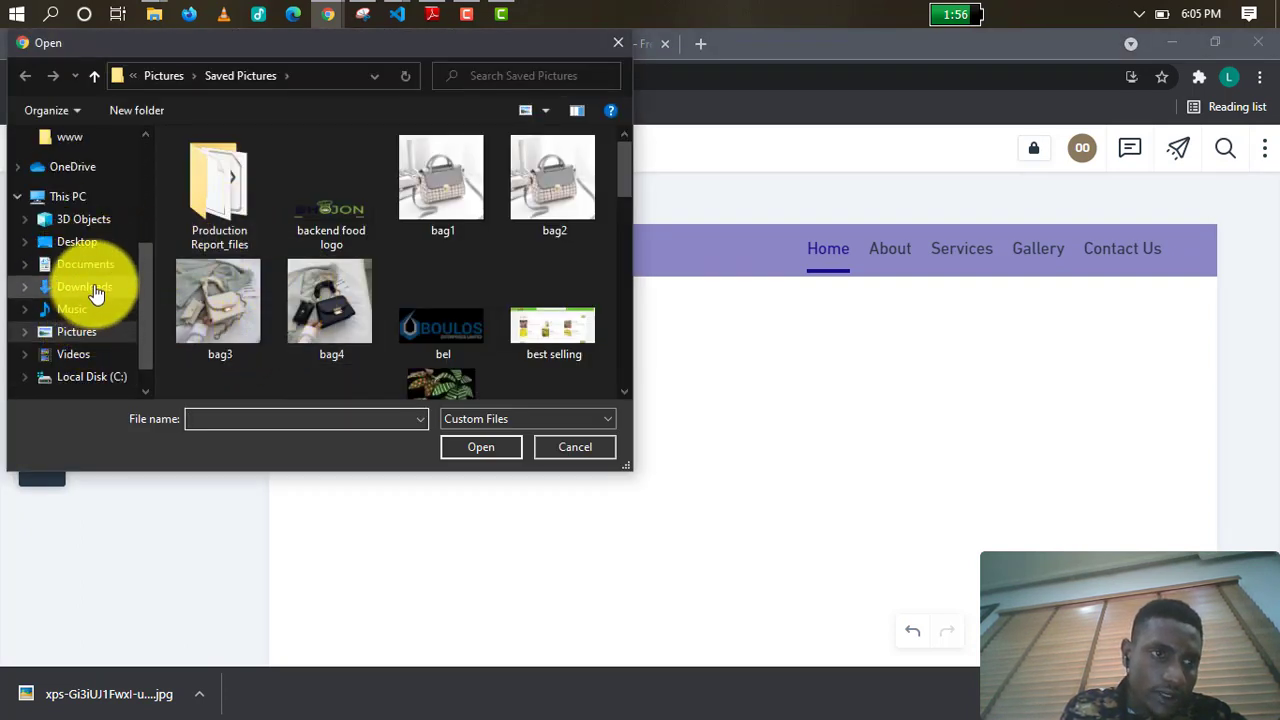
click(95, 290)
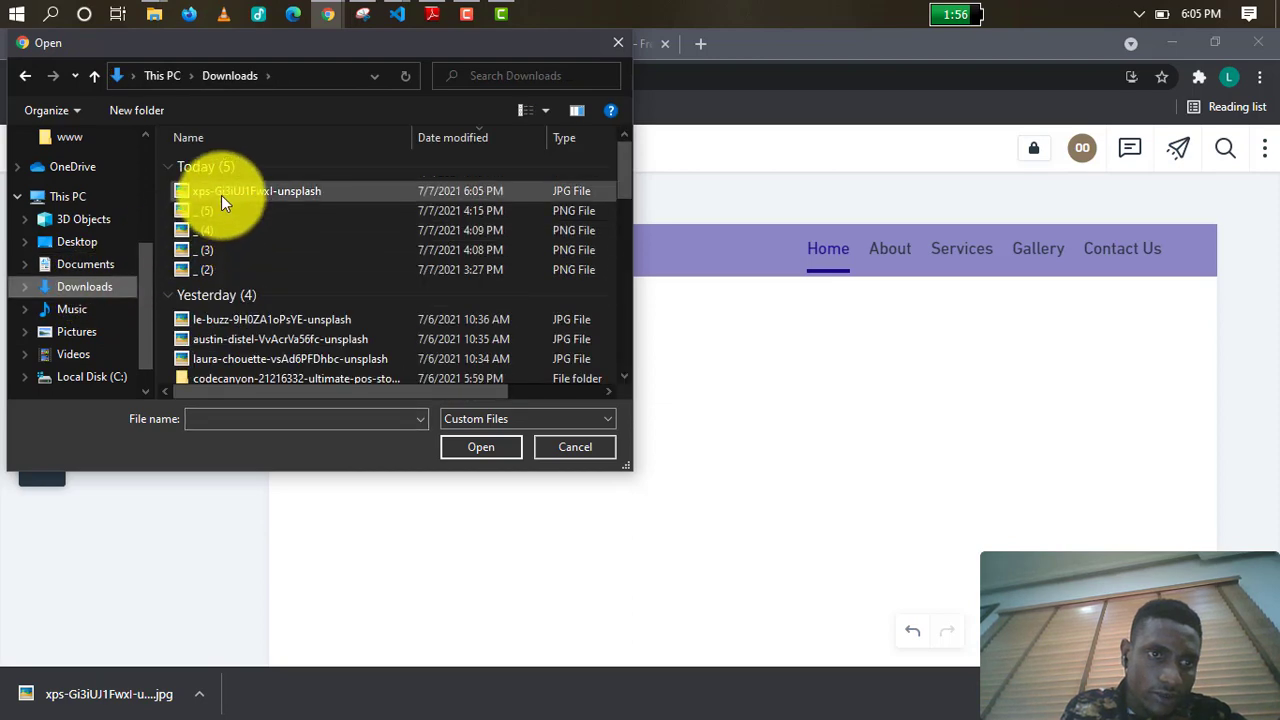
click(221, 195)
click(481, 446)
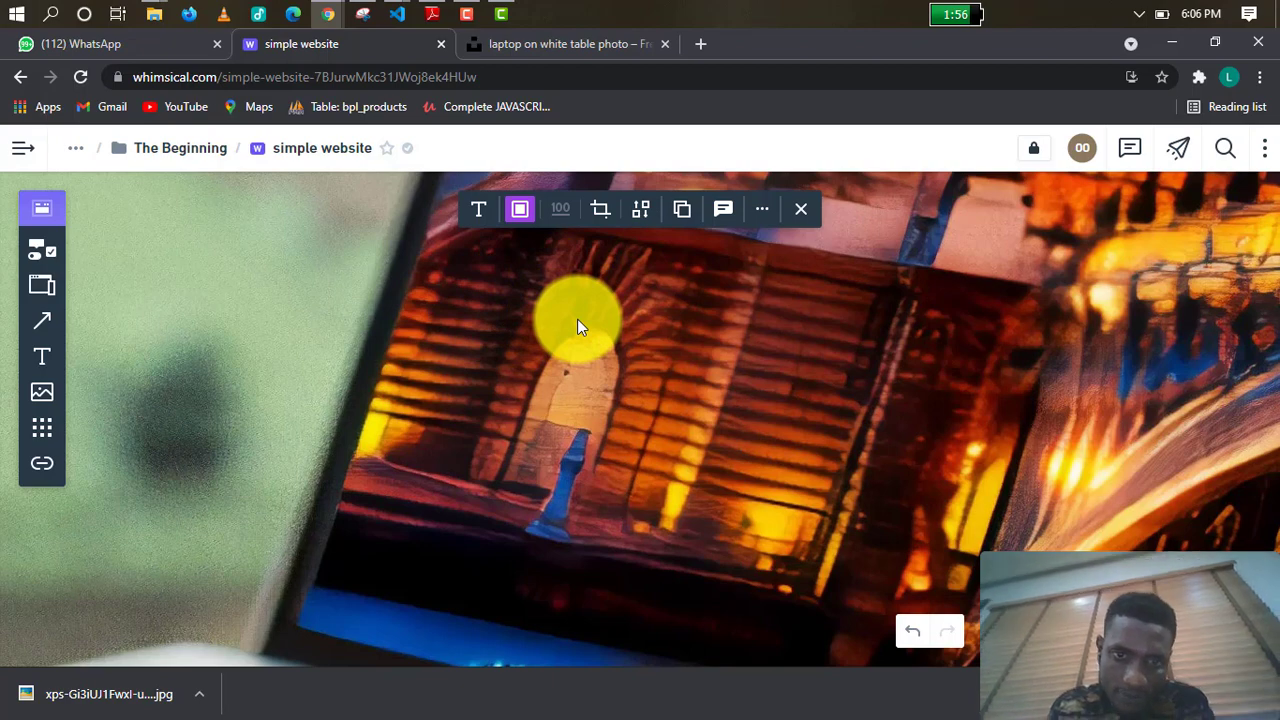
Find the upper-left corner of the oversized laptop photo and shrink the photo inward from that corner.
drag(580, 320, 1018, 664)
drag(475, 375, 299, 289)
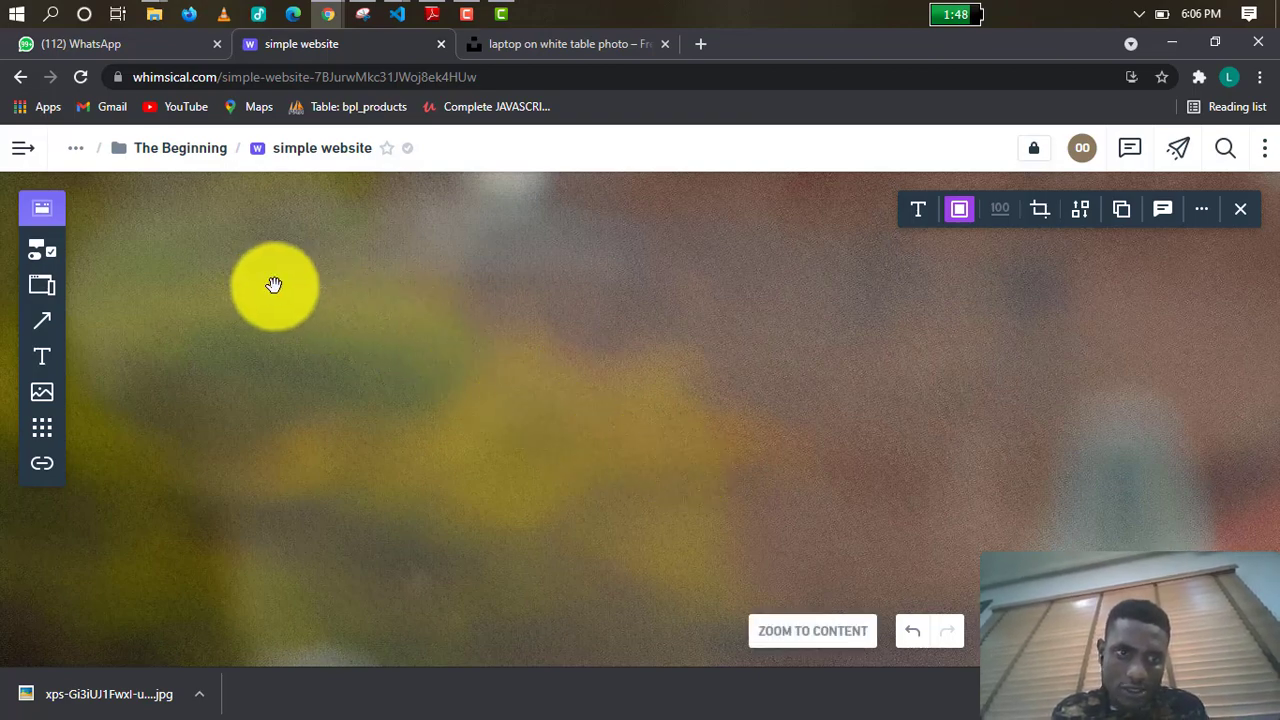
drag(349, 320, 424, 469)
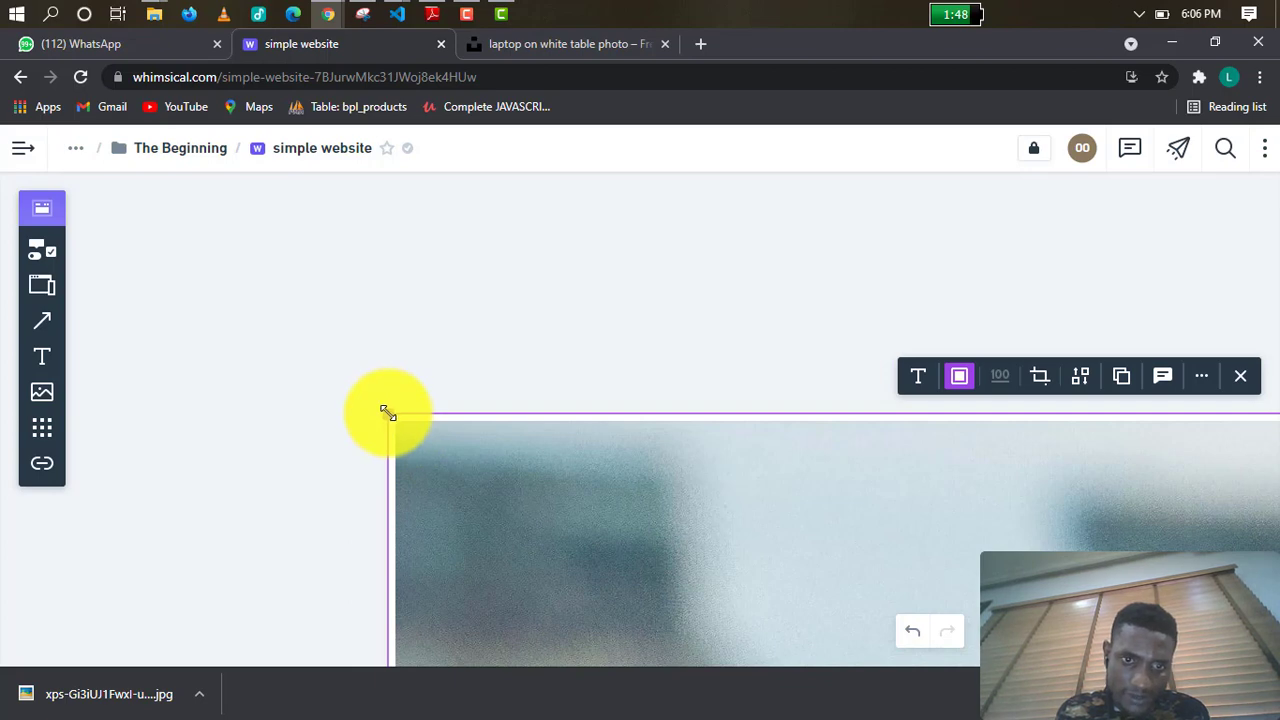
drag(388, 413, 443, 451)
drag(486, 508, 930, 645)
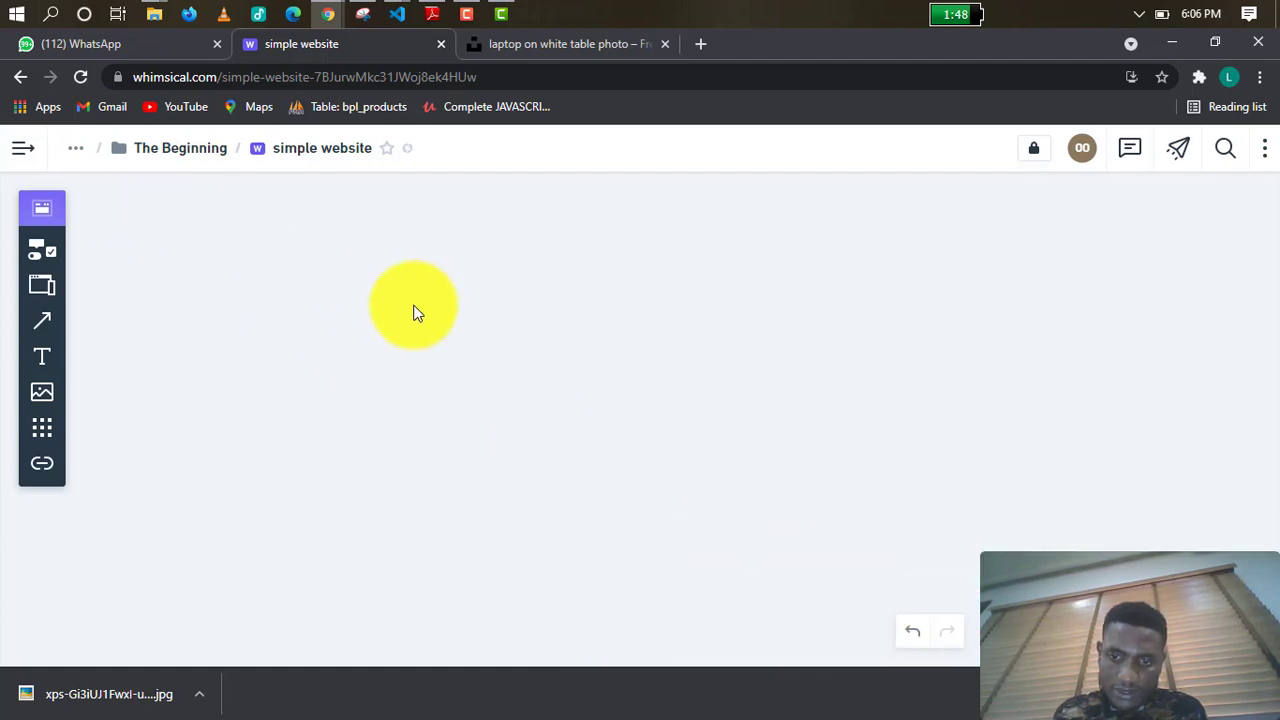
Reselect the laptop photo and reduce its size in two more passes from its upper-left corner.
scroll(663, 429, down, 5)
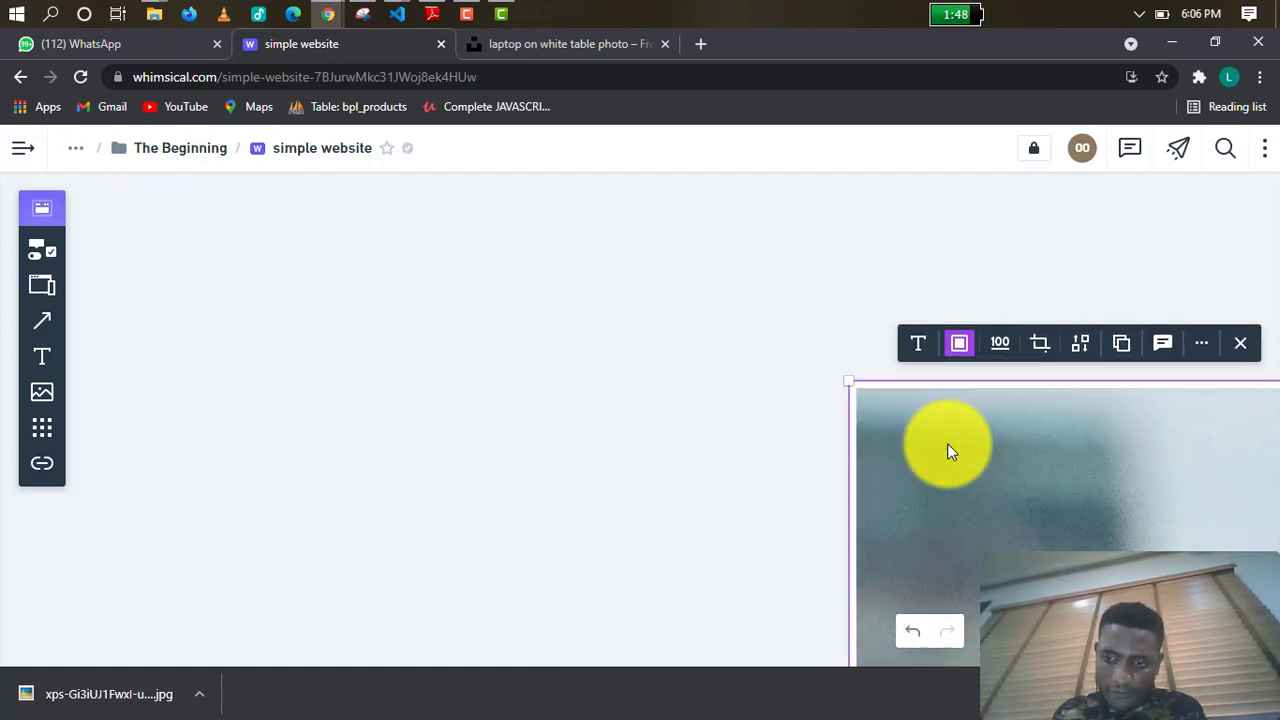
scroll(947, 443, down, 2)
drag(717, 511, 163, 397)
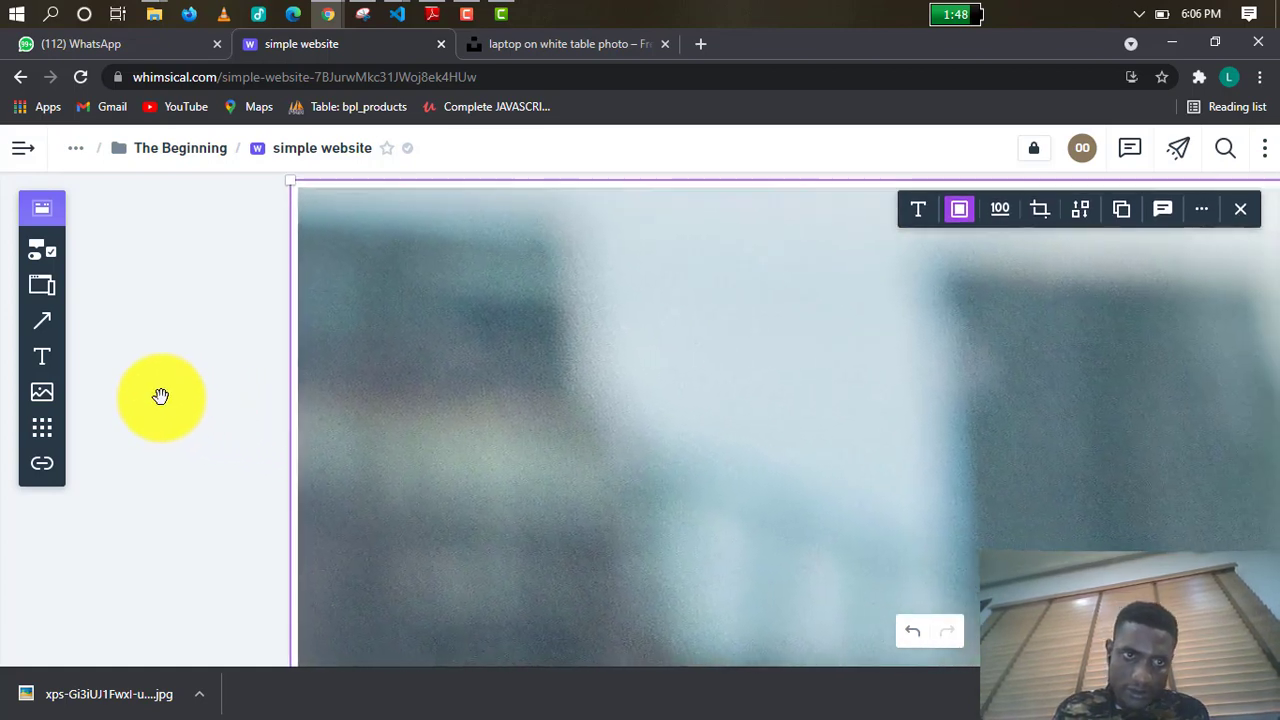
mouse_move(306, 193)
mouse_down()
mouse_move(317, 203)
mouse_move(303, 189)
mouse_up()
click(307, 203)
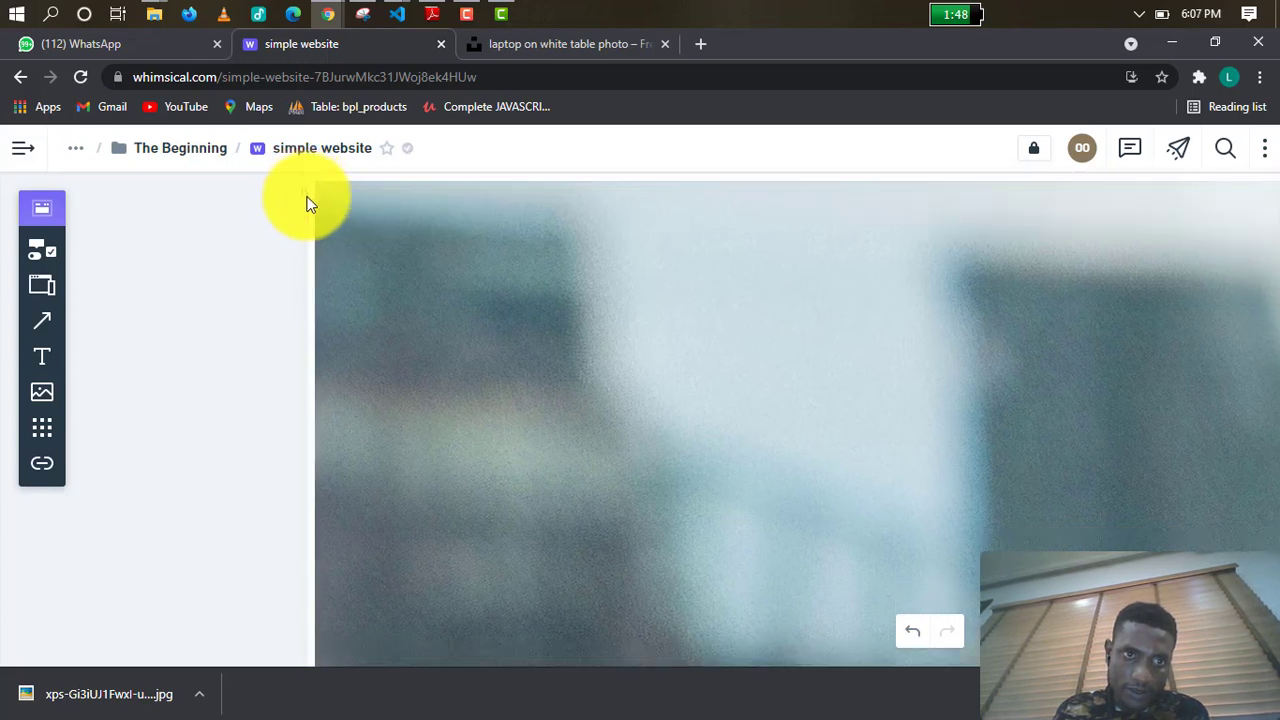
scroll(309, 192, up, 1)
click(317, 236)
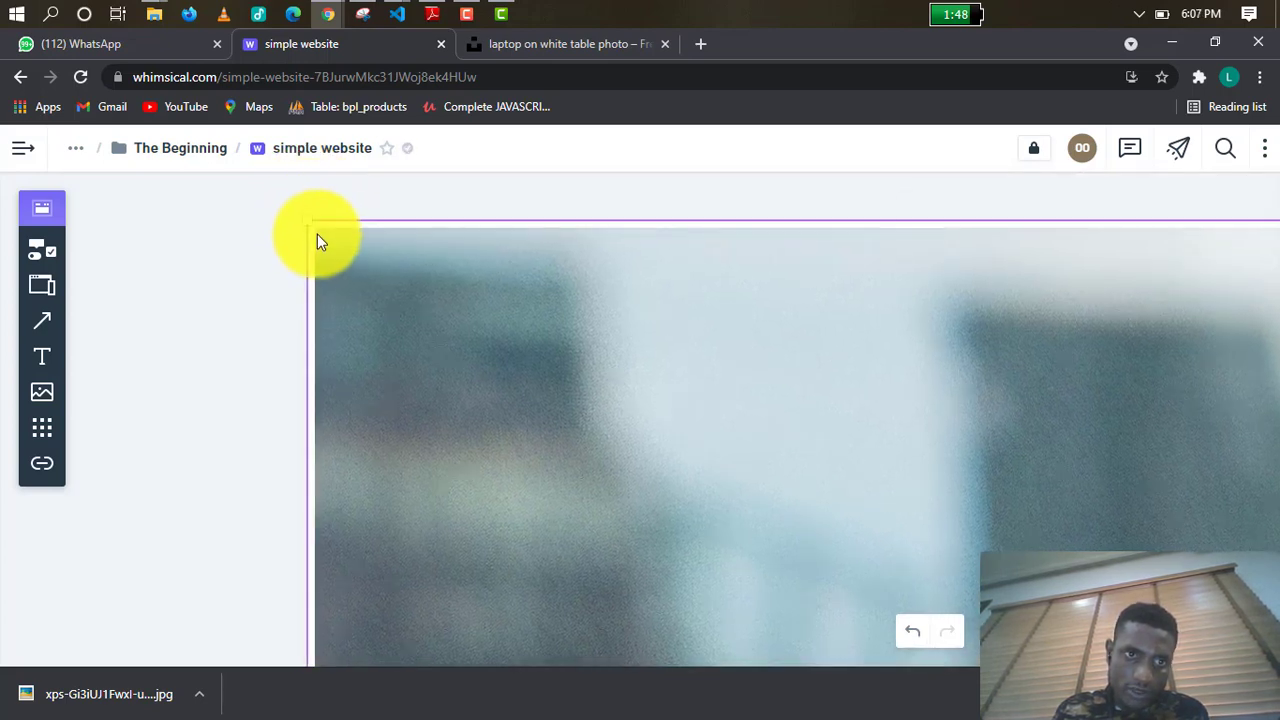
scroll(409, 303, up, 1)
scroll(409, 303, left, 2)
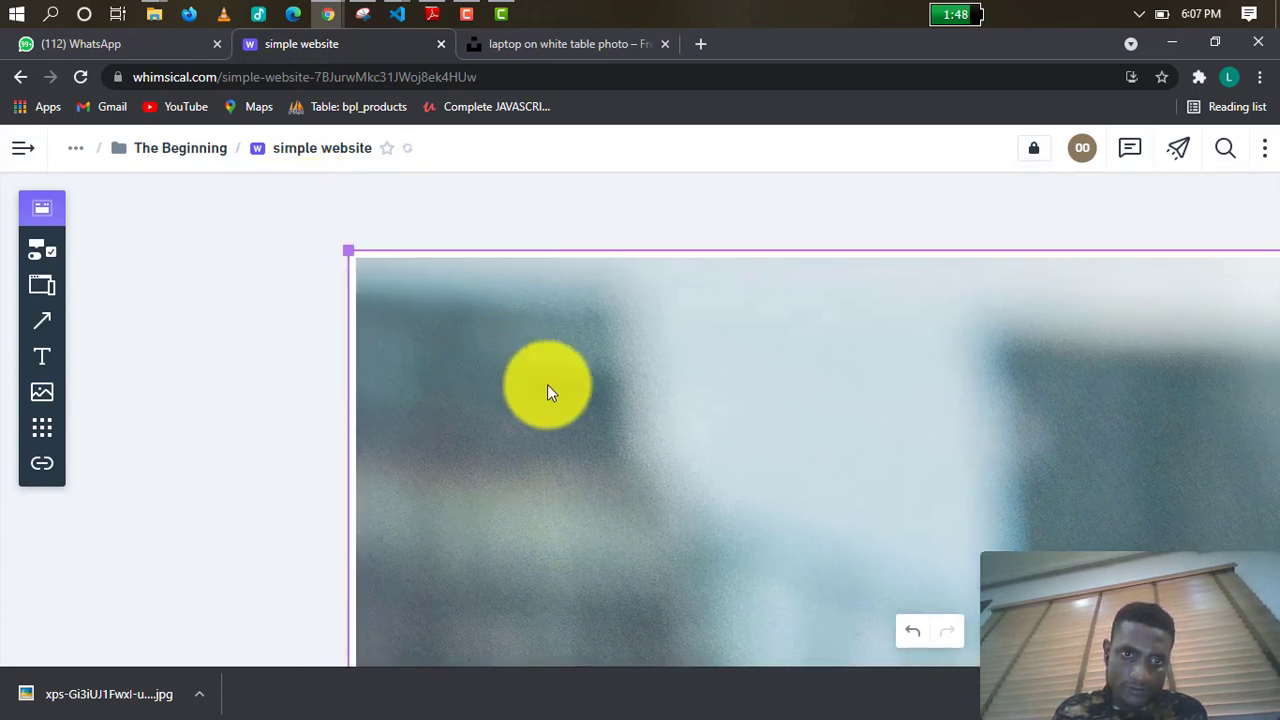
scroll(710, 480, up, 4)
scroll(710, 480, left, 8)
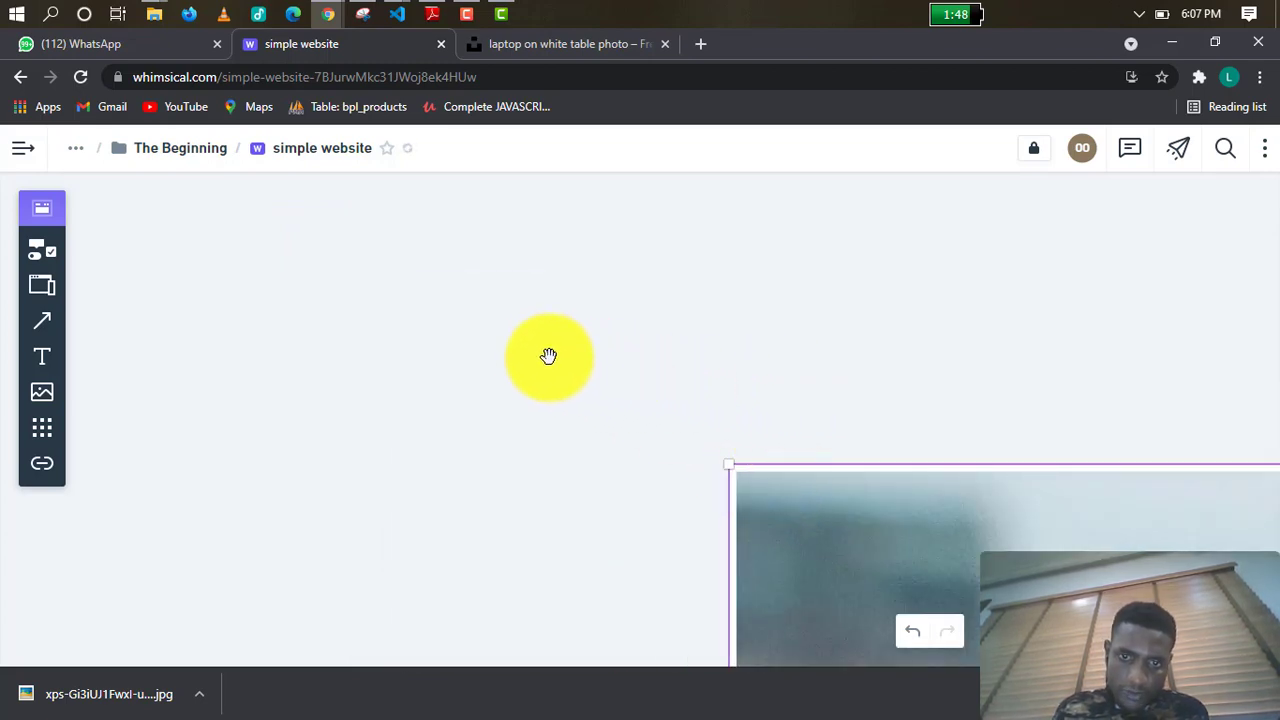
scroll(440, 333, up, 1)
scroll(440, 333, left, 2)
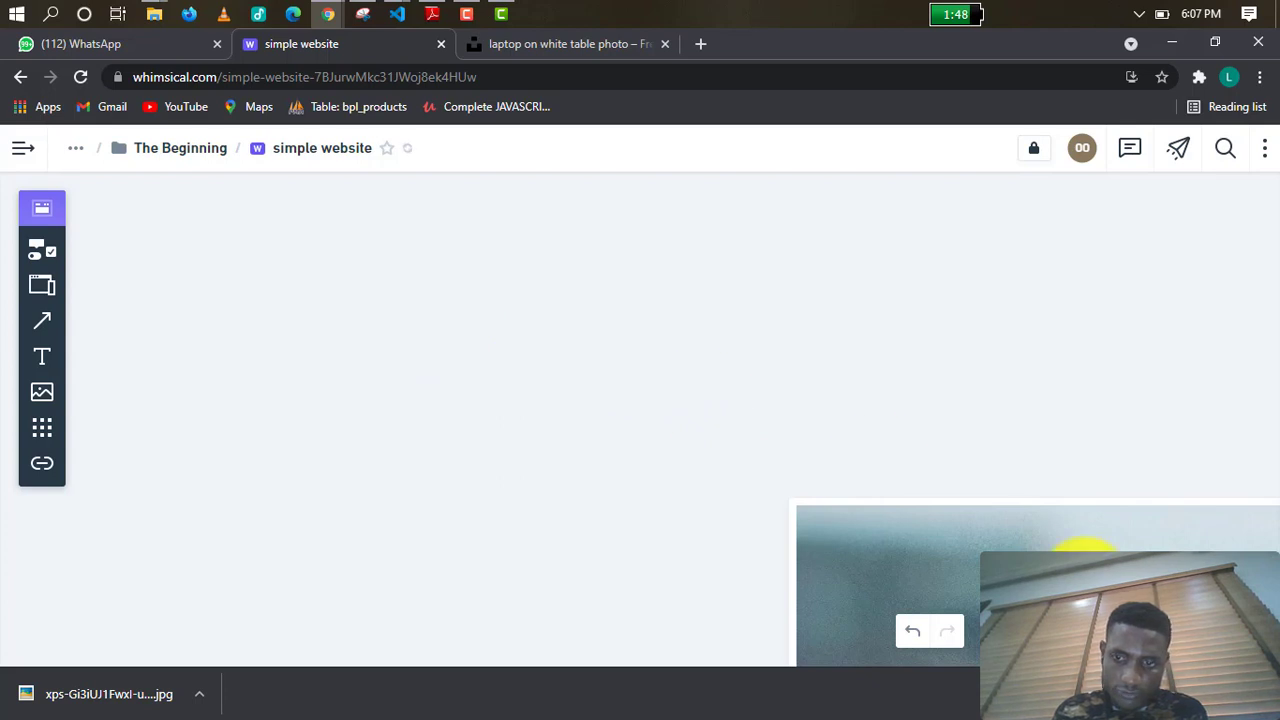
click(955, 537)
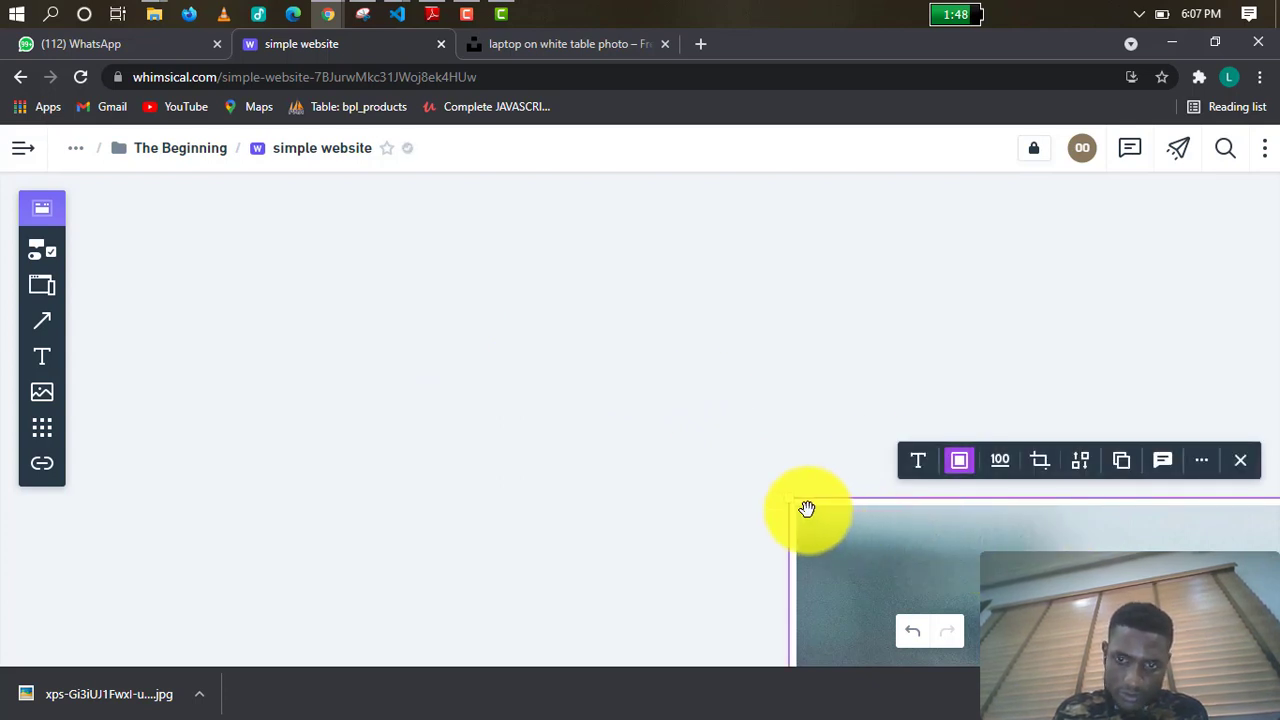
drag(866, 394, 260, 137)
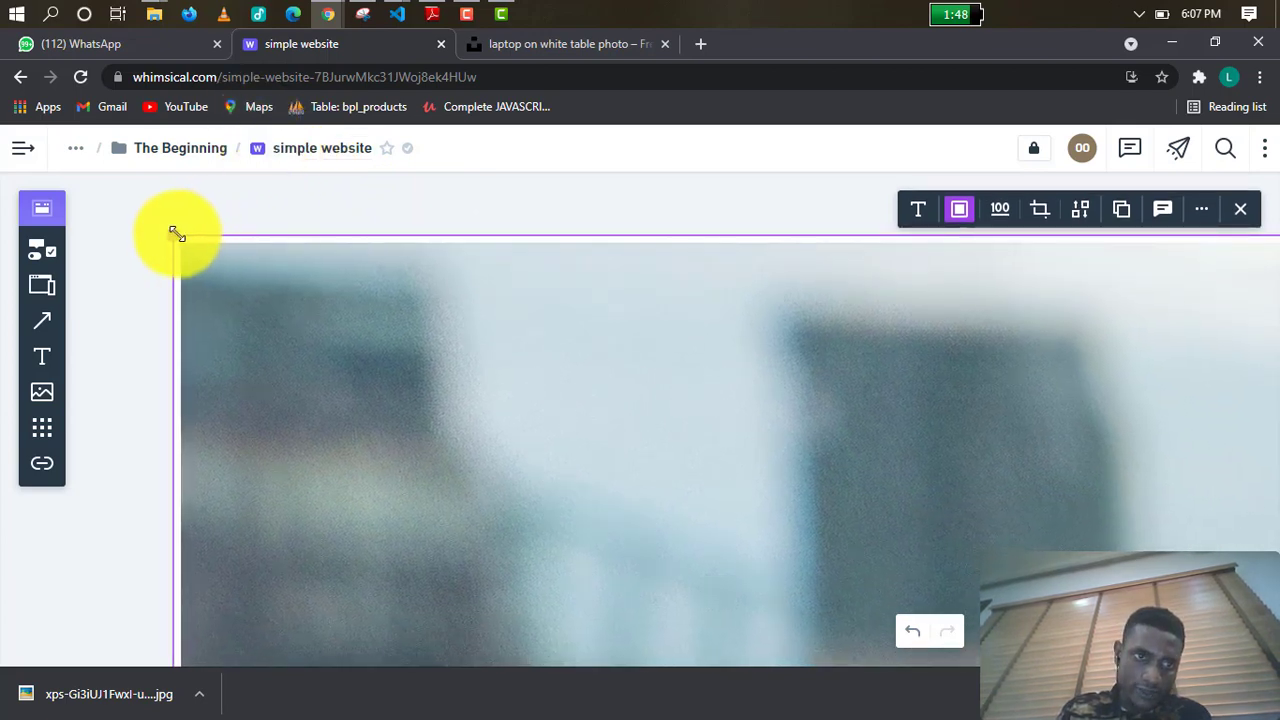
drag(176, 234, 852, 544)
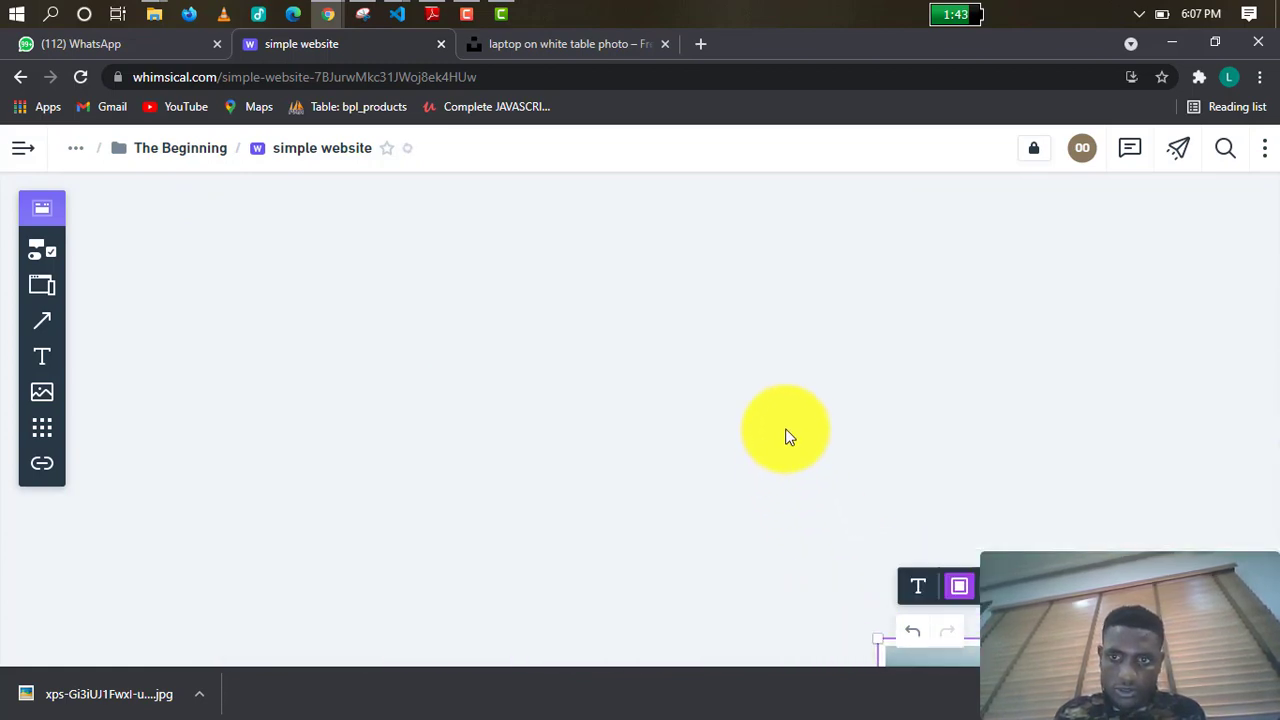
Keep scaling the laptop photo down in repeated passes, moving its upper-left corner toward its opposite corner.
scroll(785, 435, down, 2)
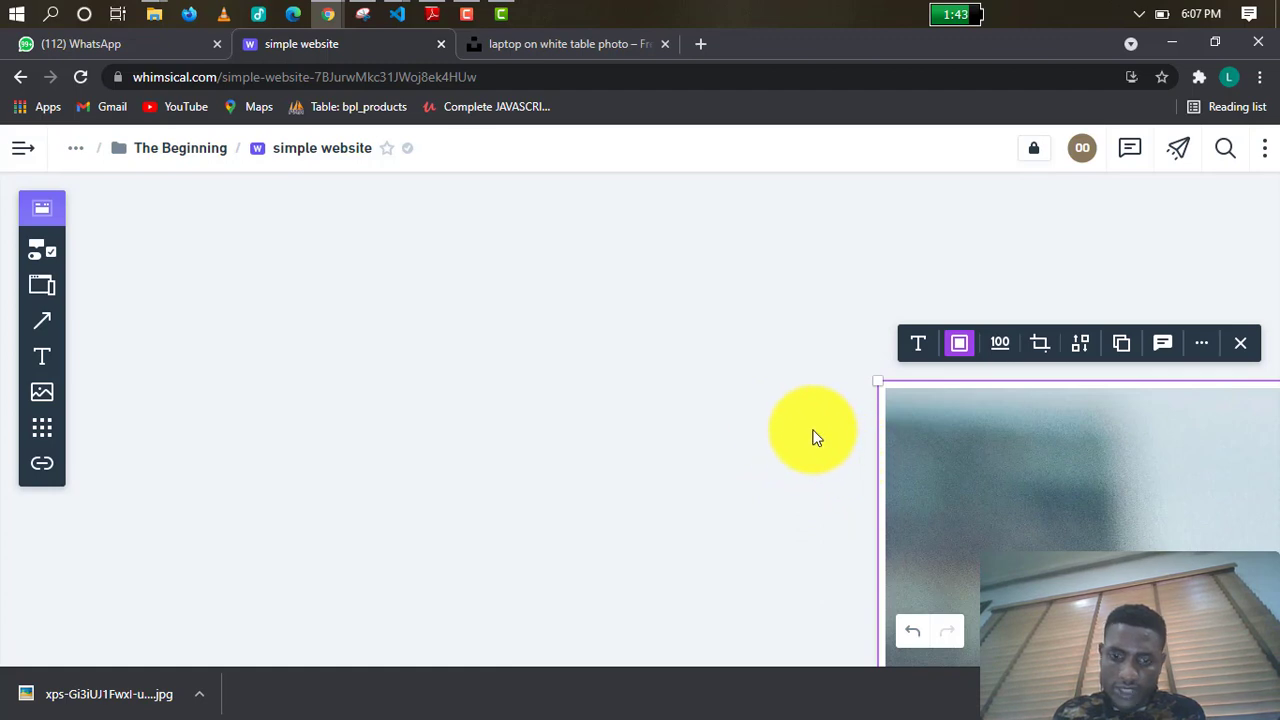
drag(812, 437, 130, 246)
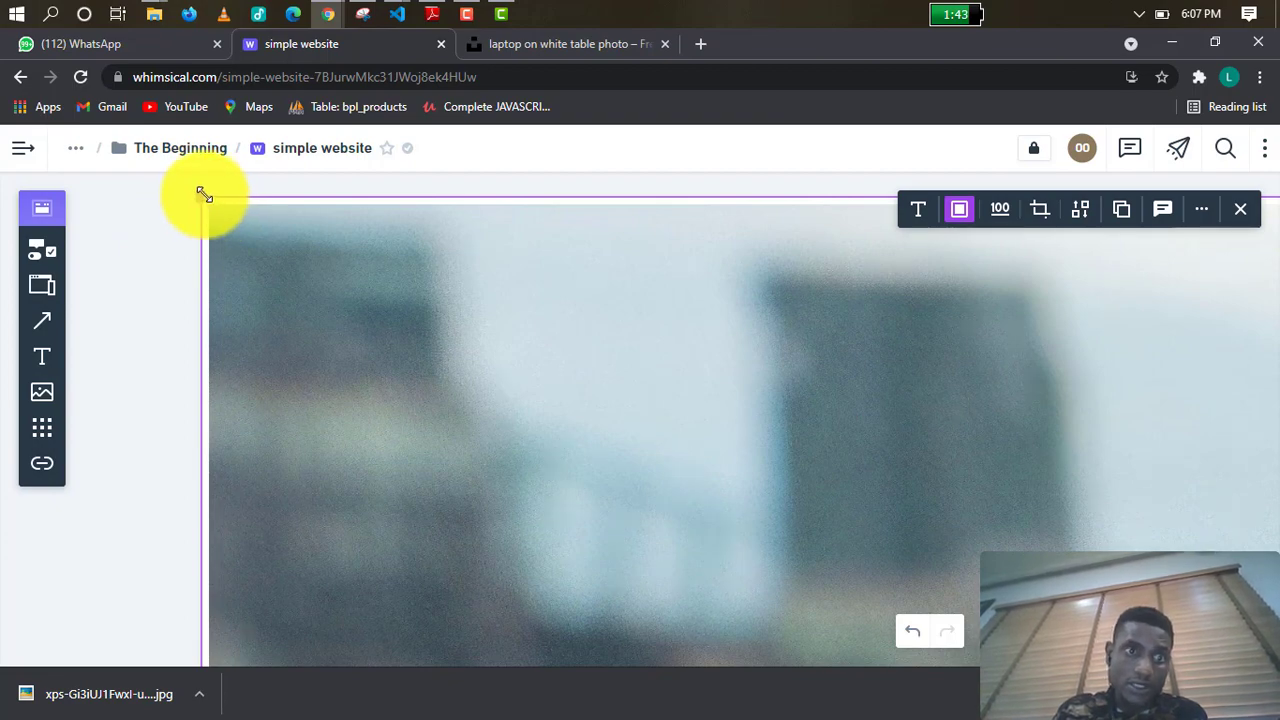
scroll(258, 225, up, 2)
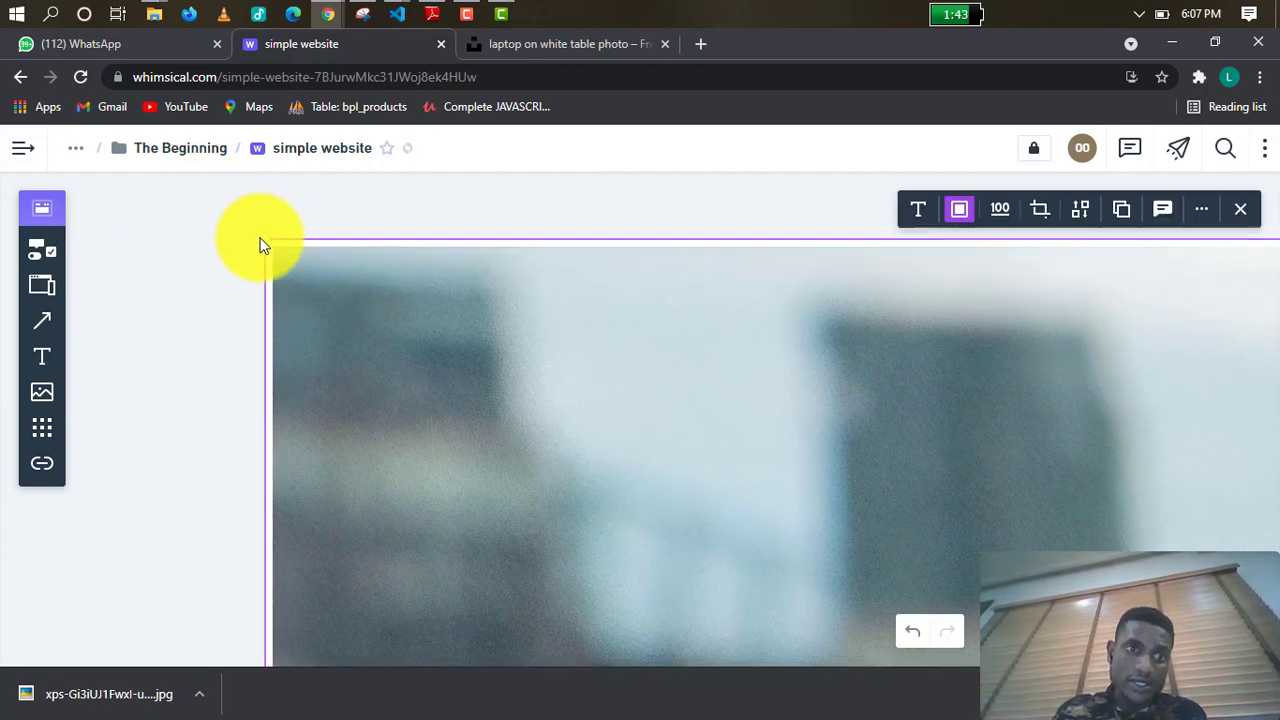
scroll(265, 241, up, 3)
scroll(265, 241, left, 3)
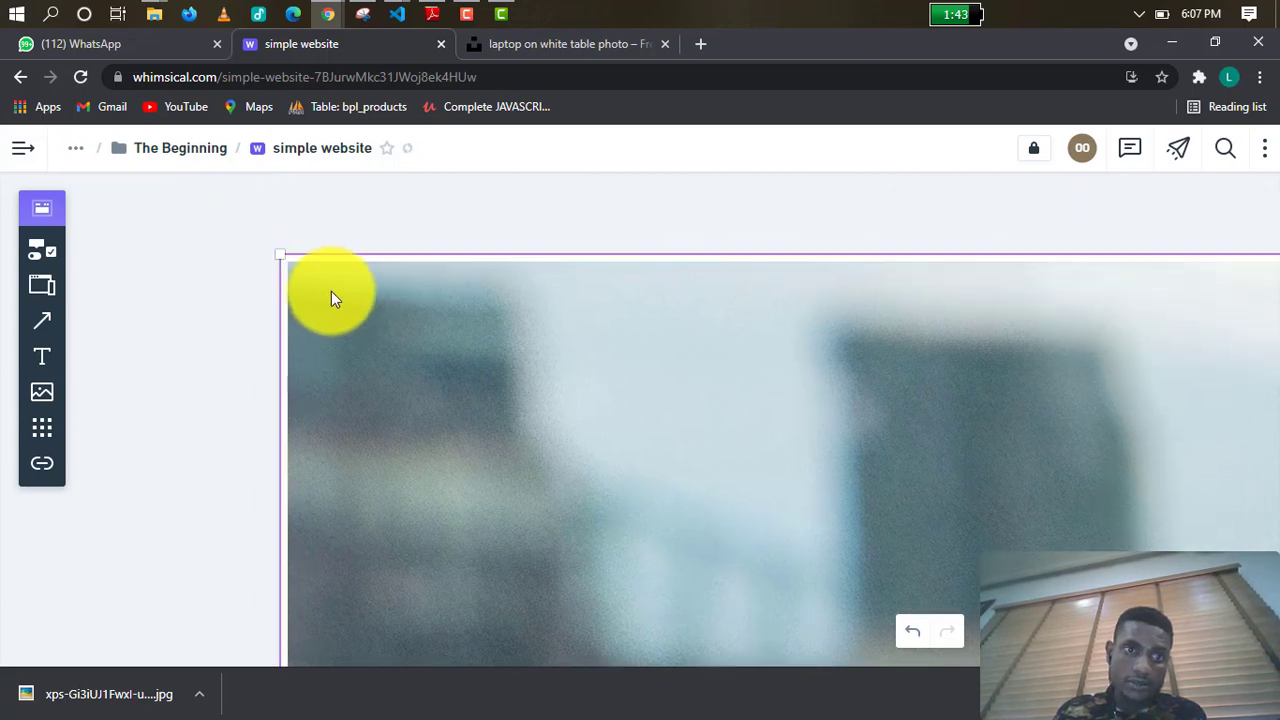
scroll(675, 426, up, 5)
scroll(675, 426, left, 8)
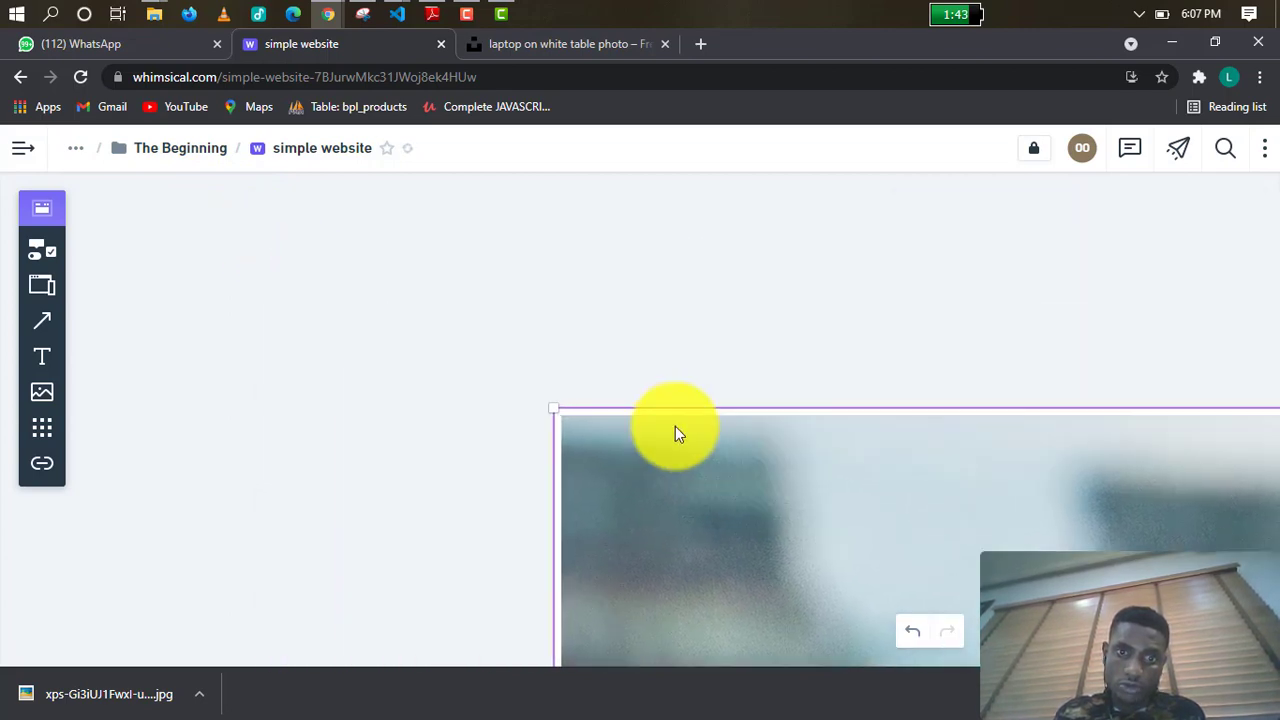
scroll(646, 315, down, 5)
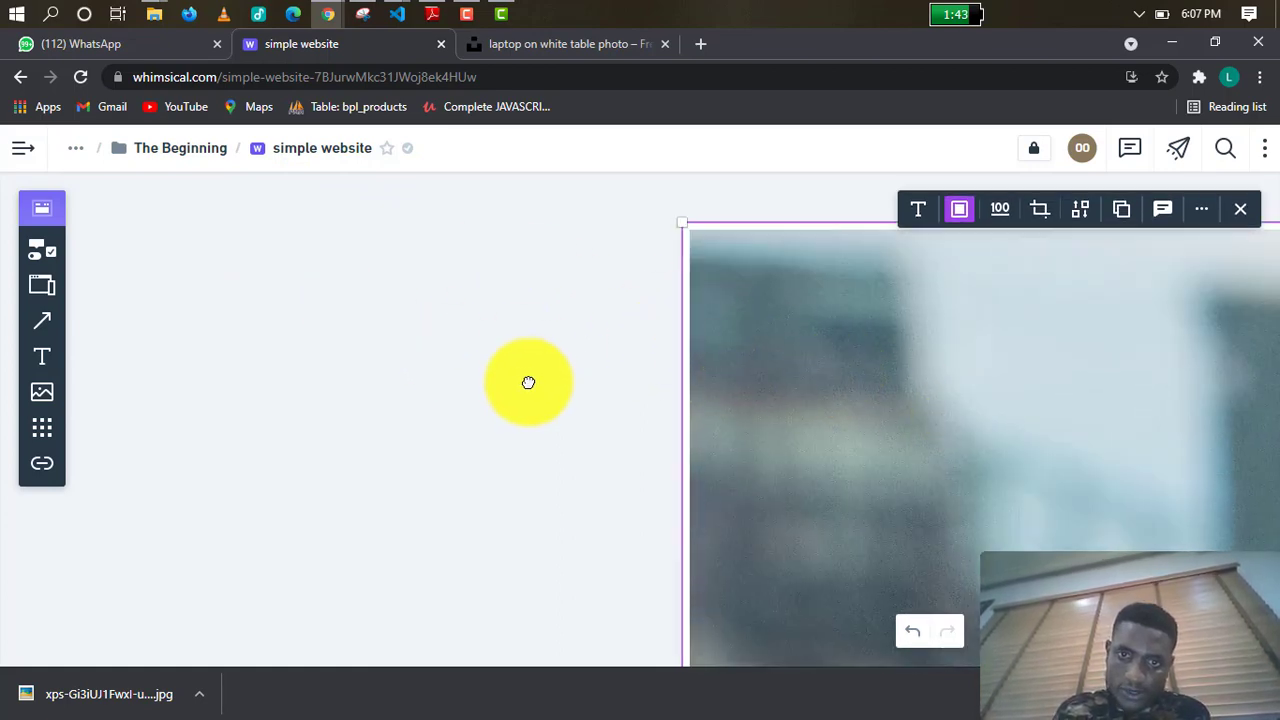
drag(528, 383, 86, 370)
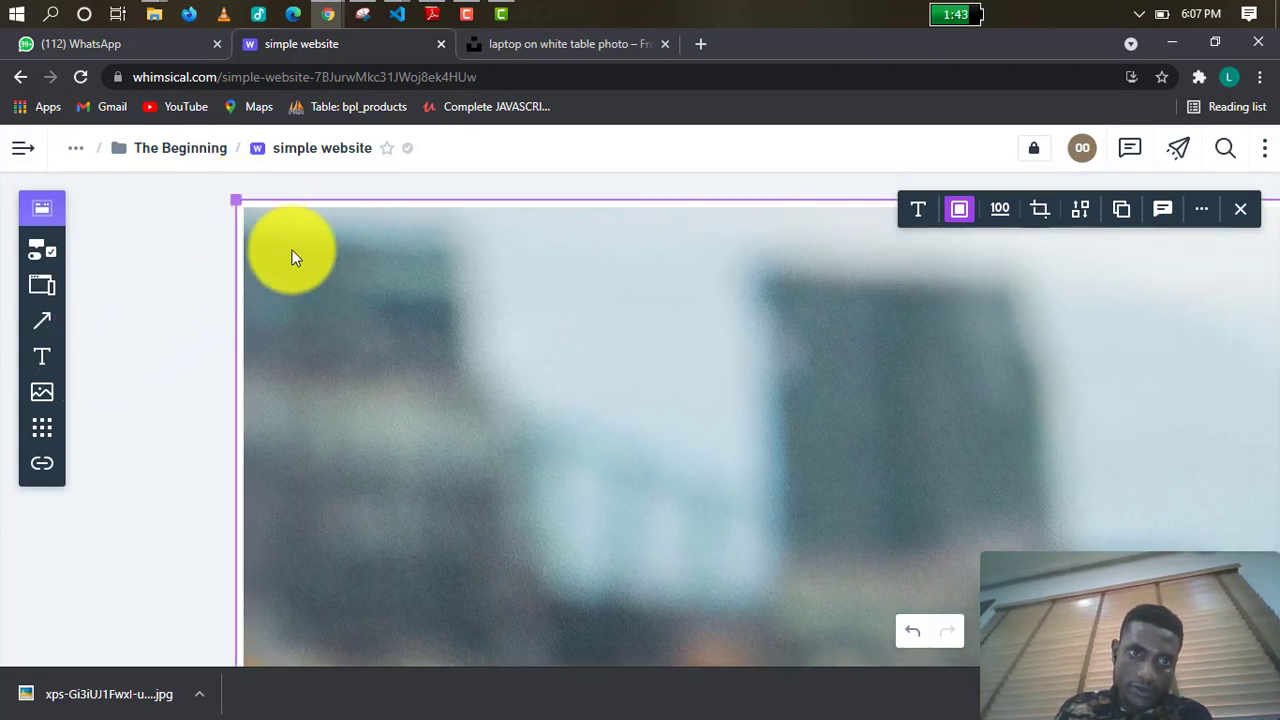
drag(300, 251, 697, 502)
scroll(697, 502, up, 5)
scroll(697, 502, left, 8)
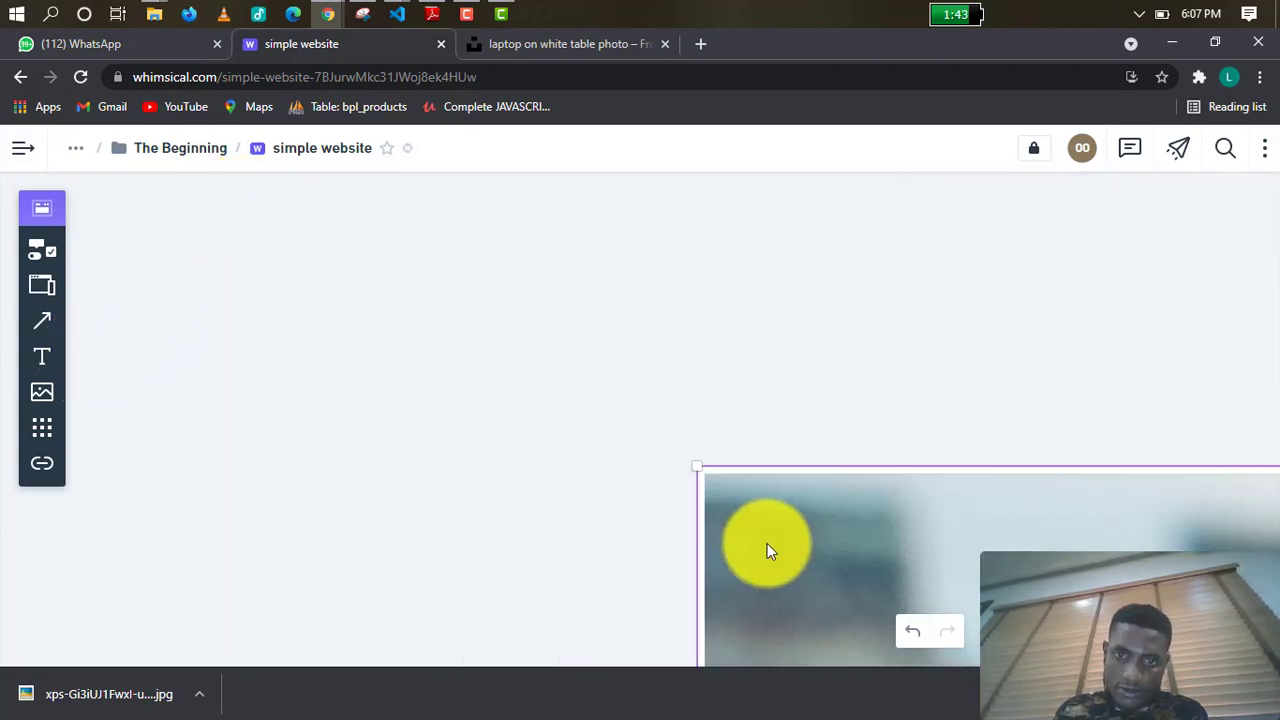
scroll(707, 433, down, 2)
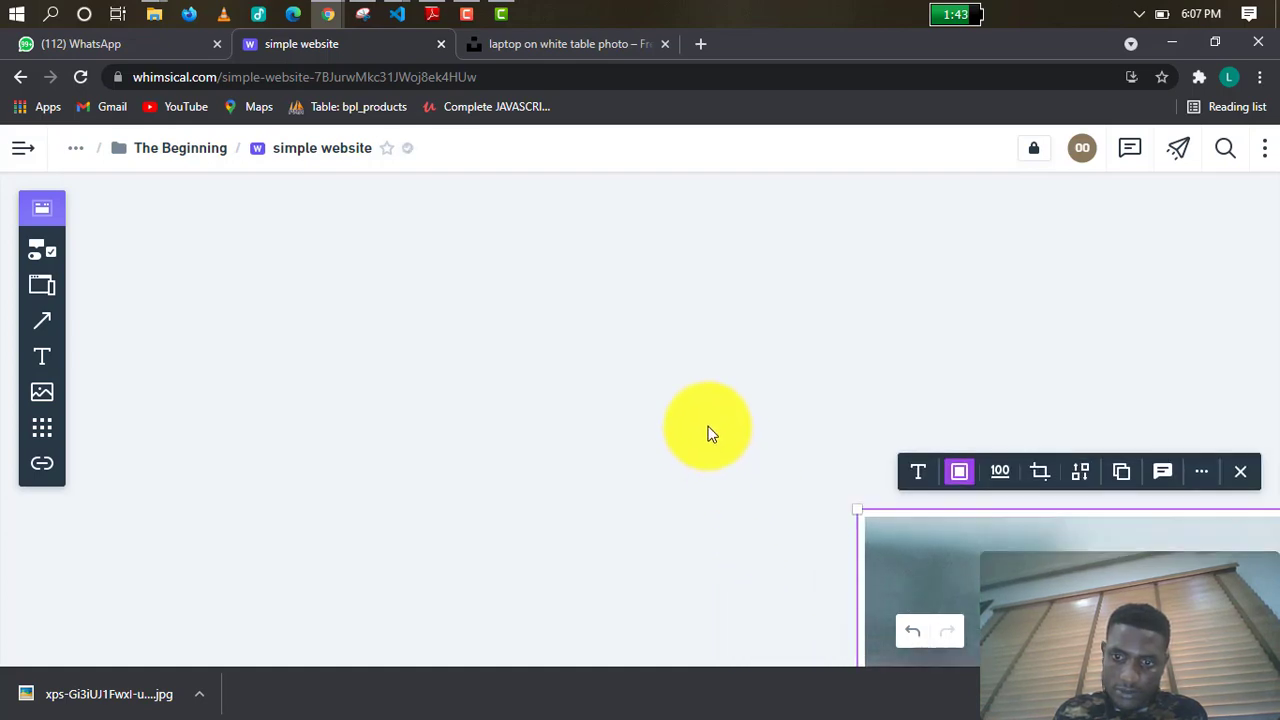
scroll(707, 426, down, 5)
scroll(707, 426, right, 12)
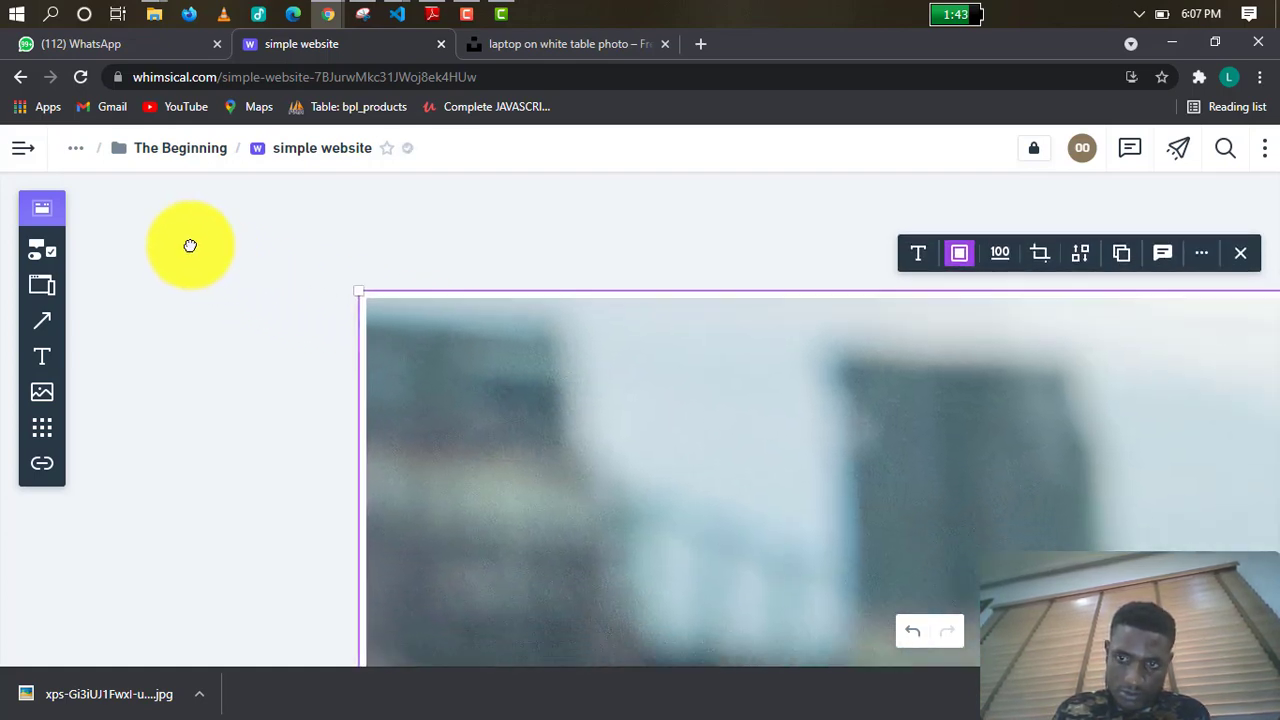
scroll(163, 186, left, 2)
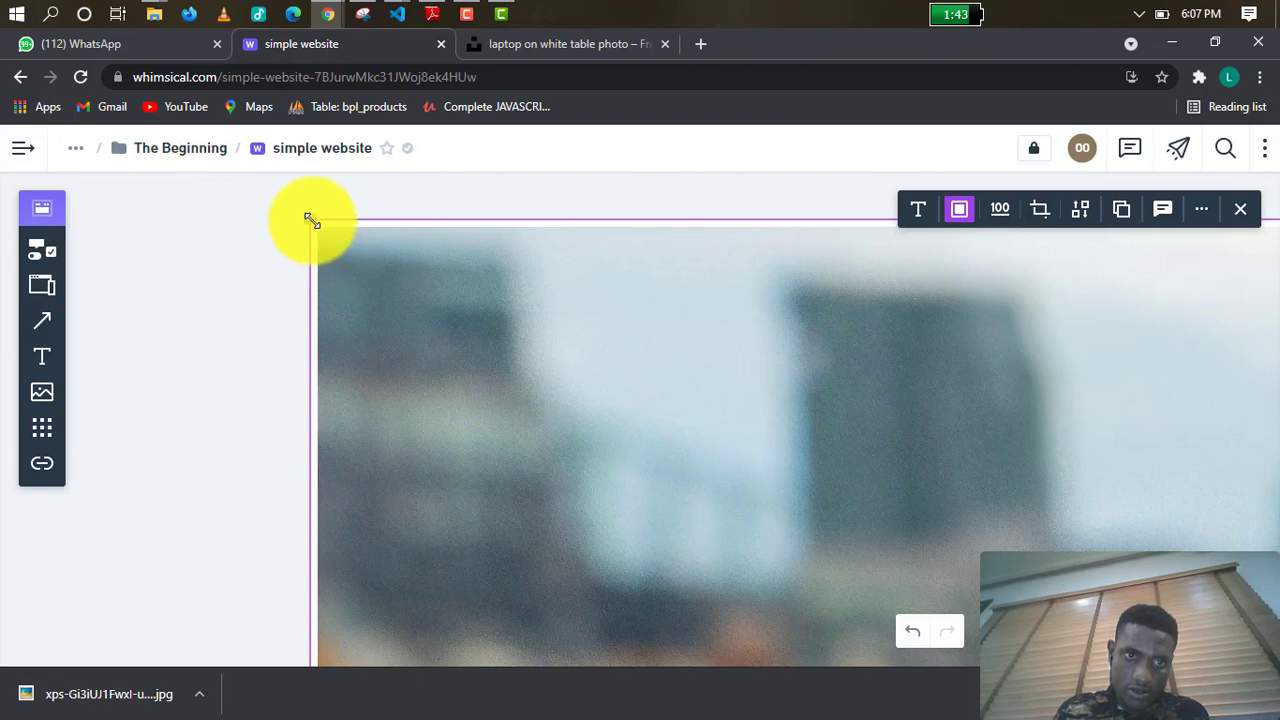
drag(314, 220, 962, 605)
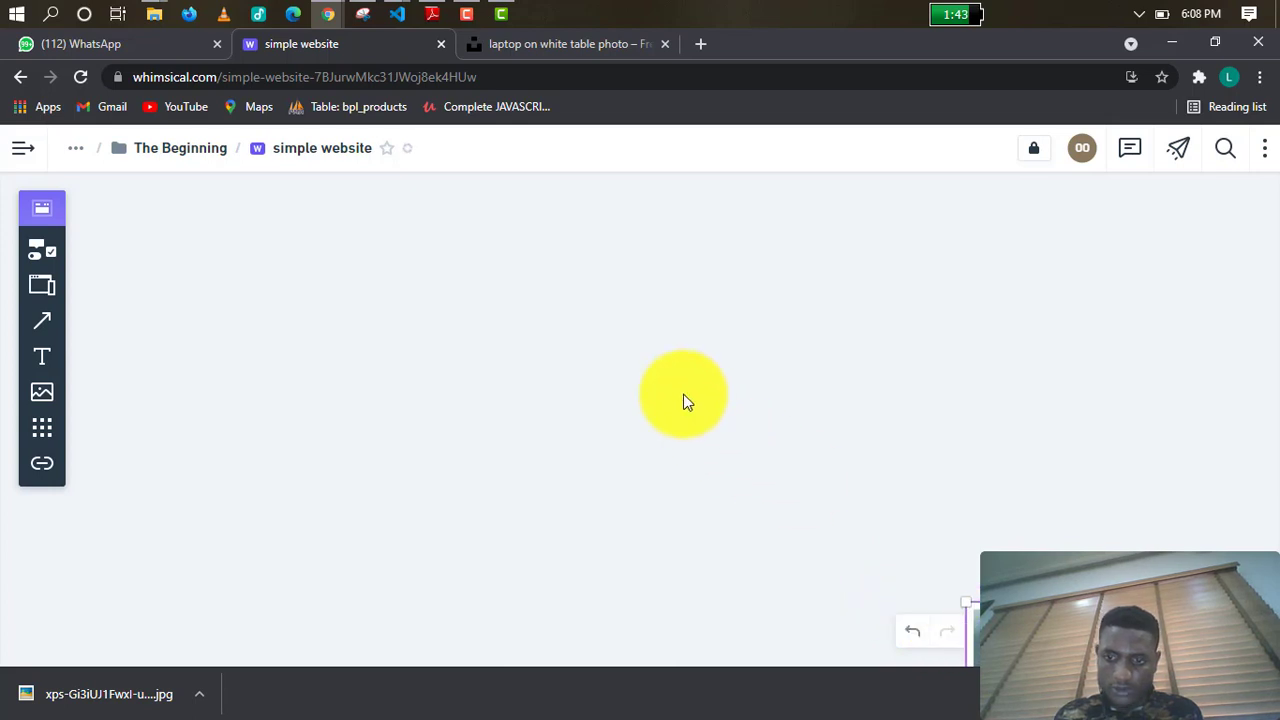
Select the laptop photo again and shrink it from its upper-left corner to uncover the website frame's header.
drag(683, 400, 629, 351)
click(534, 306)
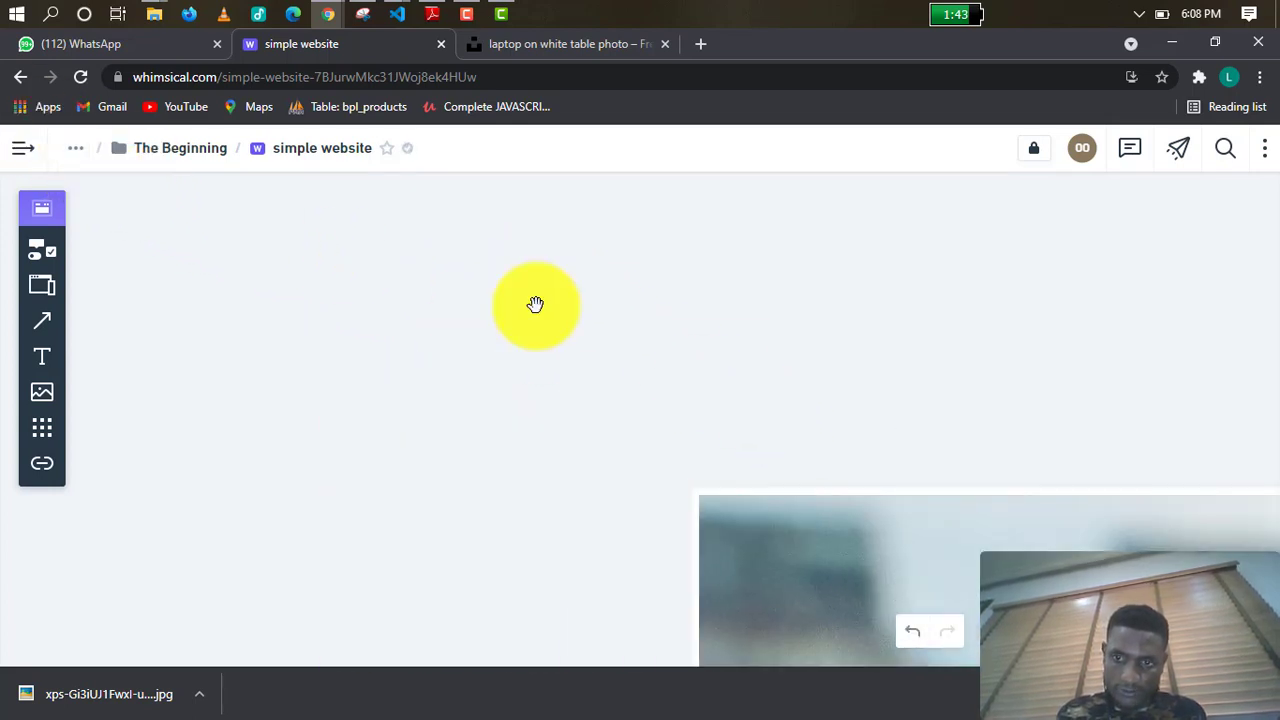
drag(697, 495, 251, 177)
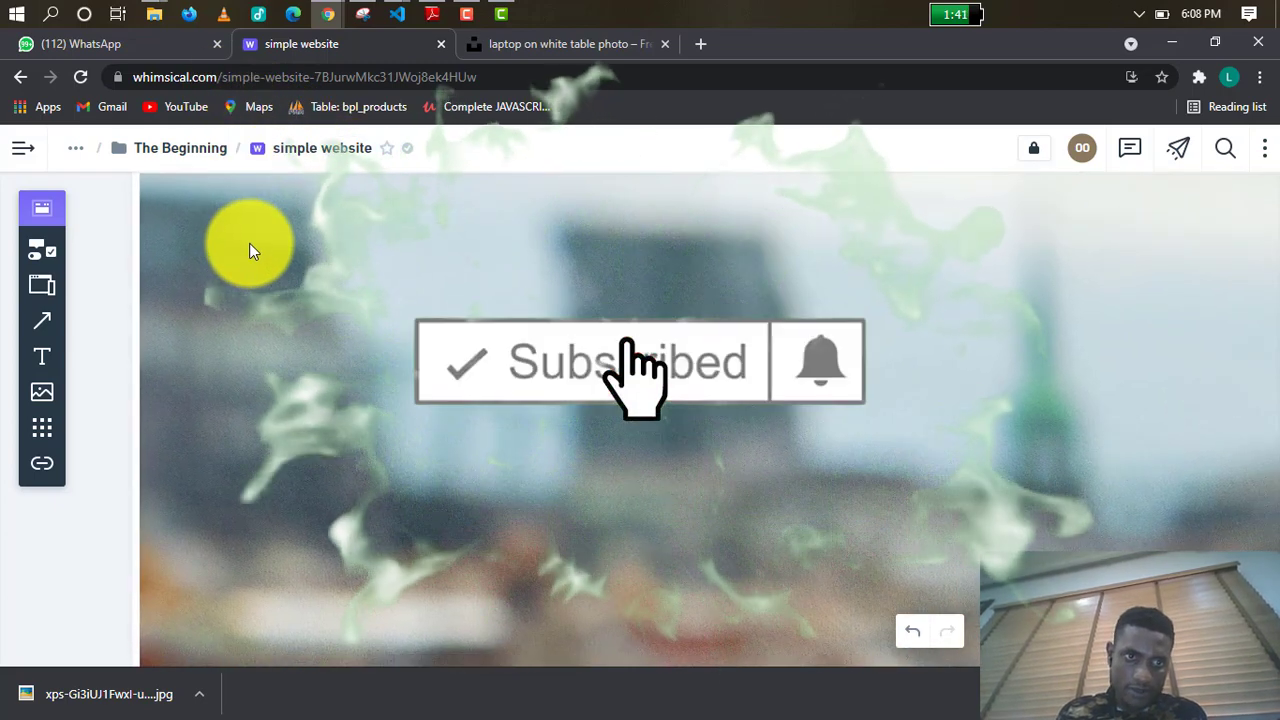
click(265, 368)
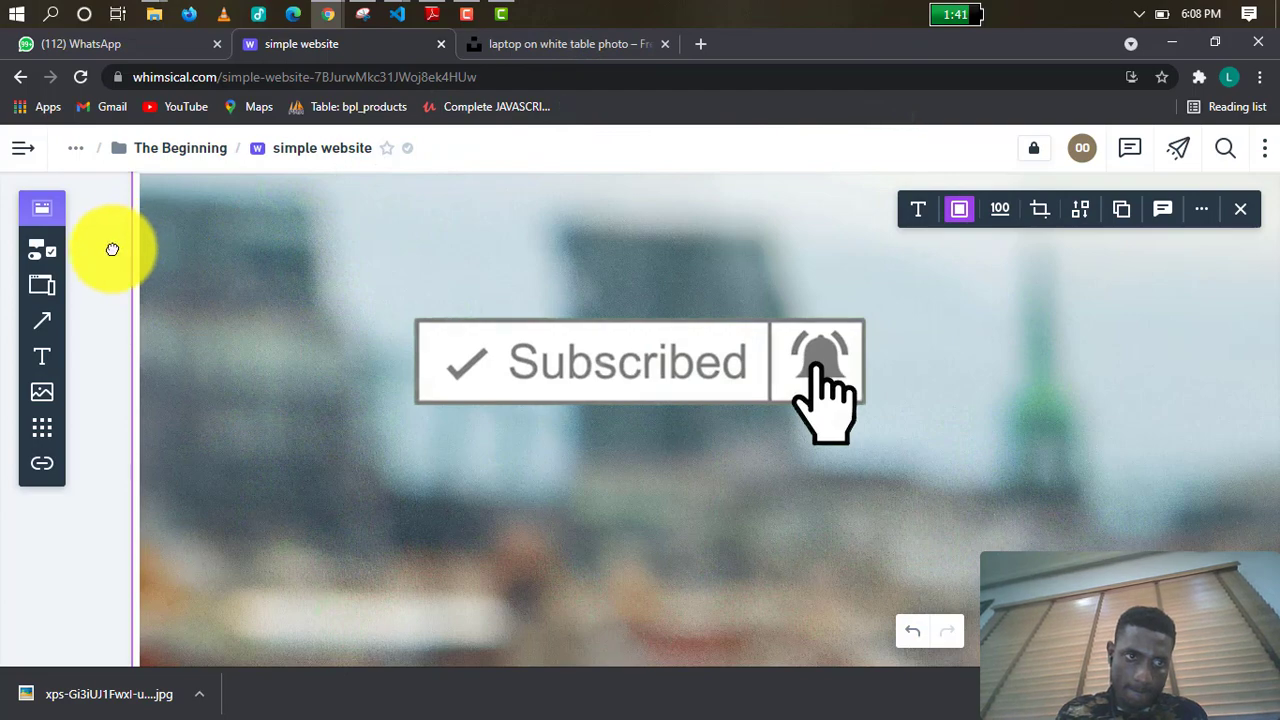
drag(112, 249, 203, 357)
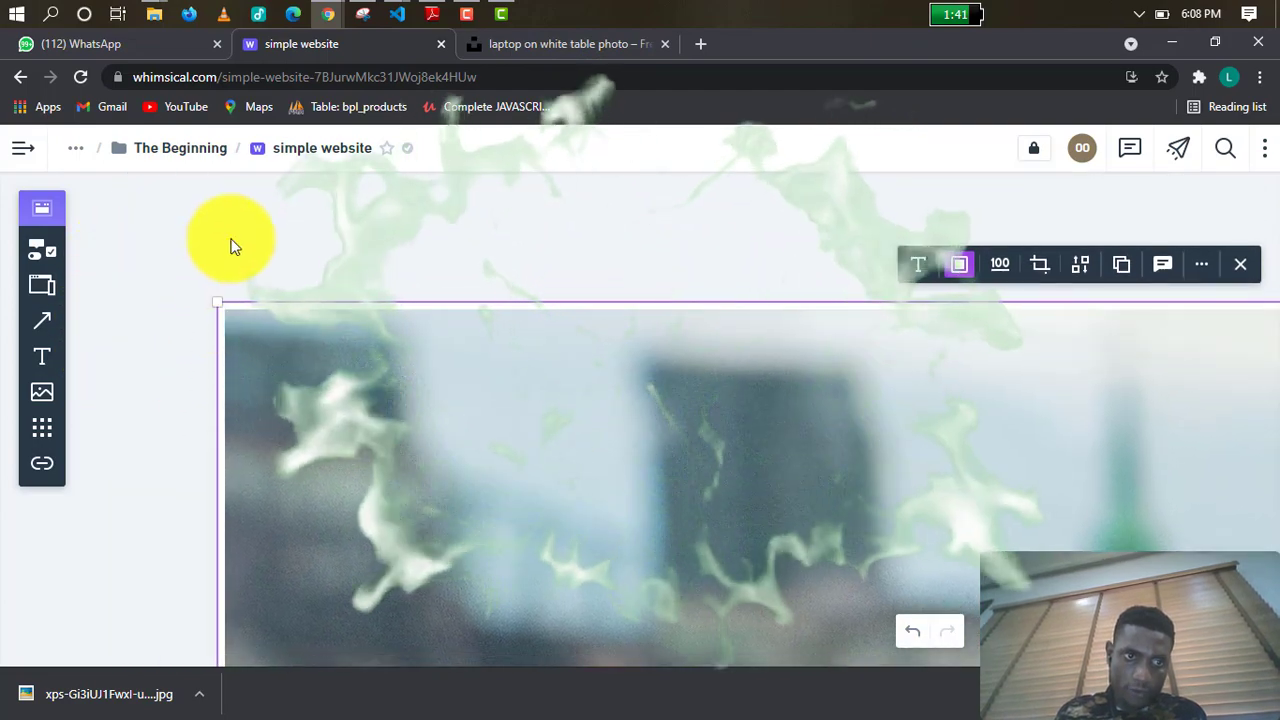
drag(230, 246, 181, 162)
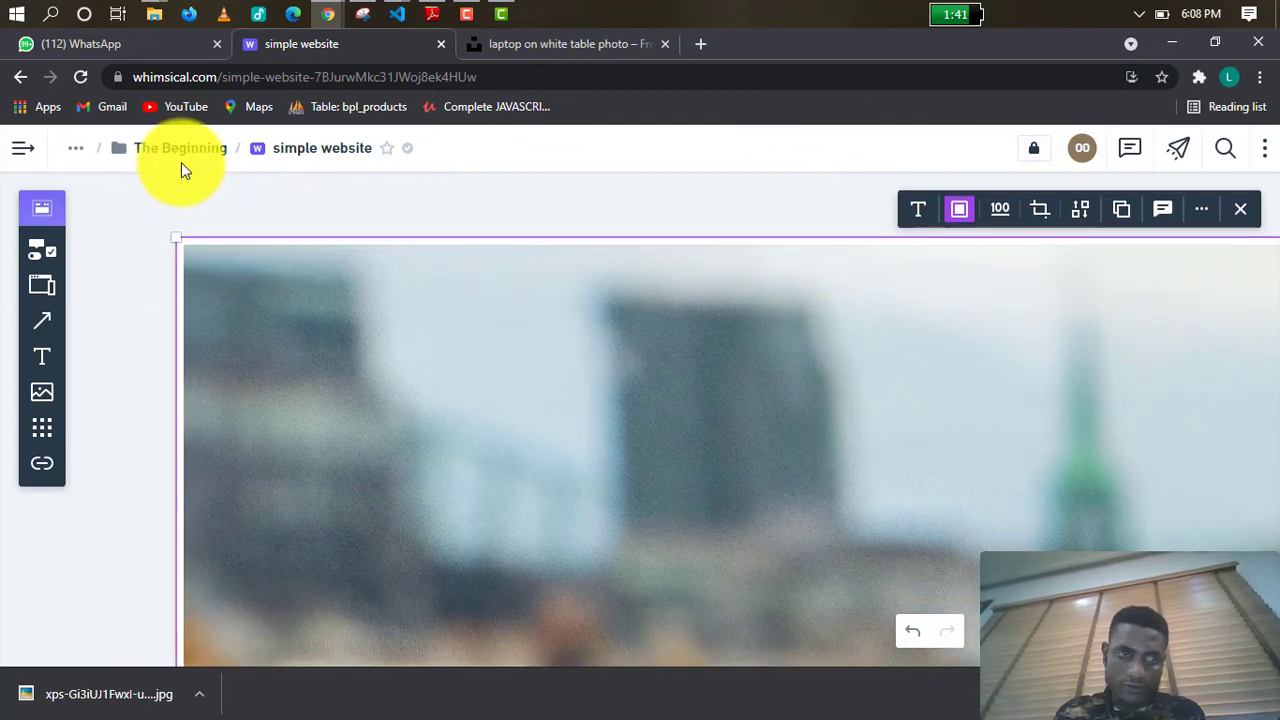
scroll(180, 200, up, 1)
scroll(175, 270, up, 1)
scroll(175, 270, left, 1)
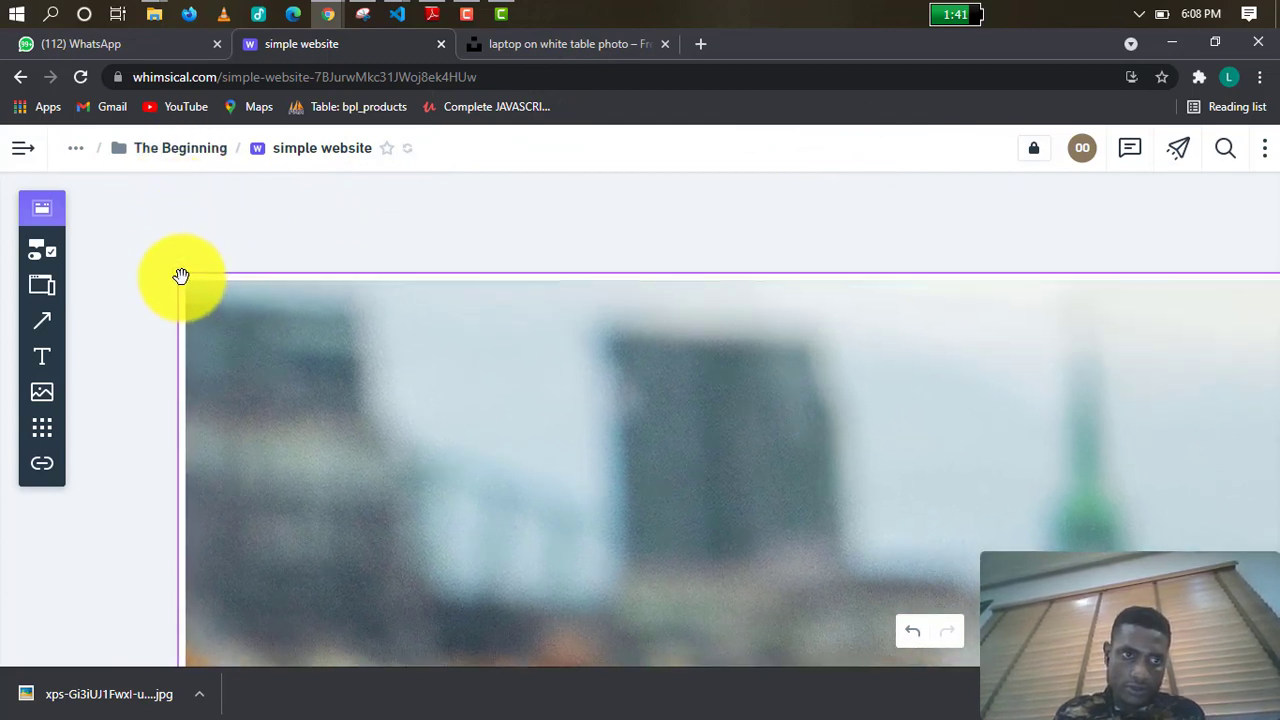
drag(195, 279, 951, 597)
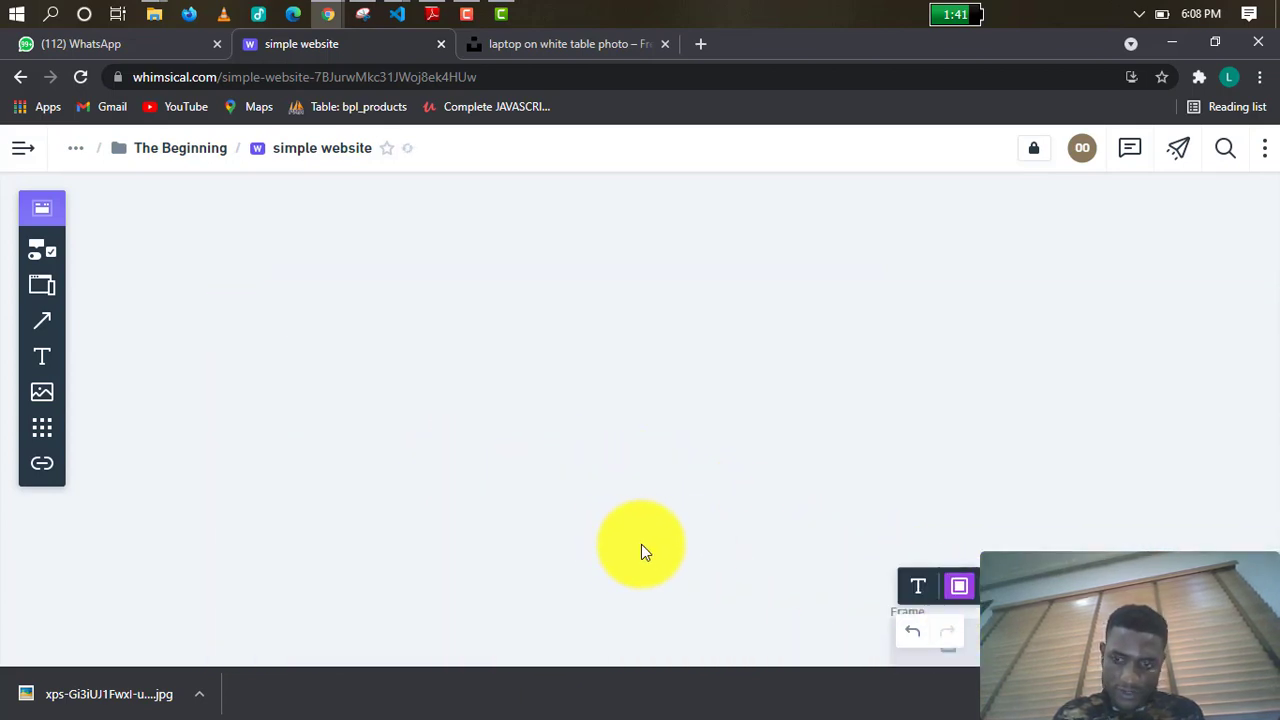
Resize the laptop photo so its upper-left corner sits inside the website frame, well below the navigation header.
drag(617, 528, 132, 182)
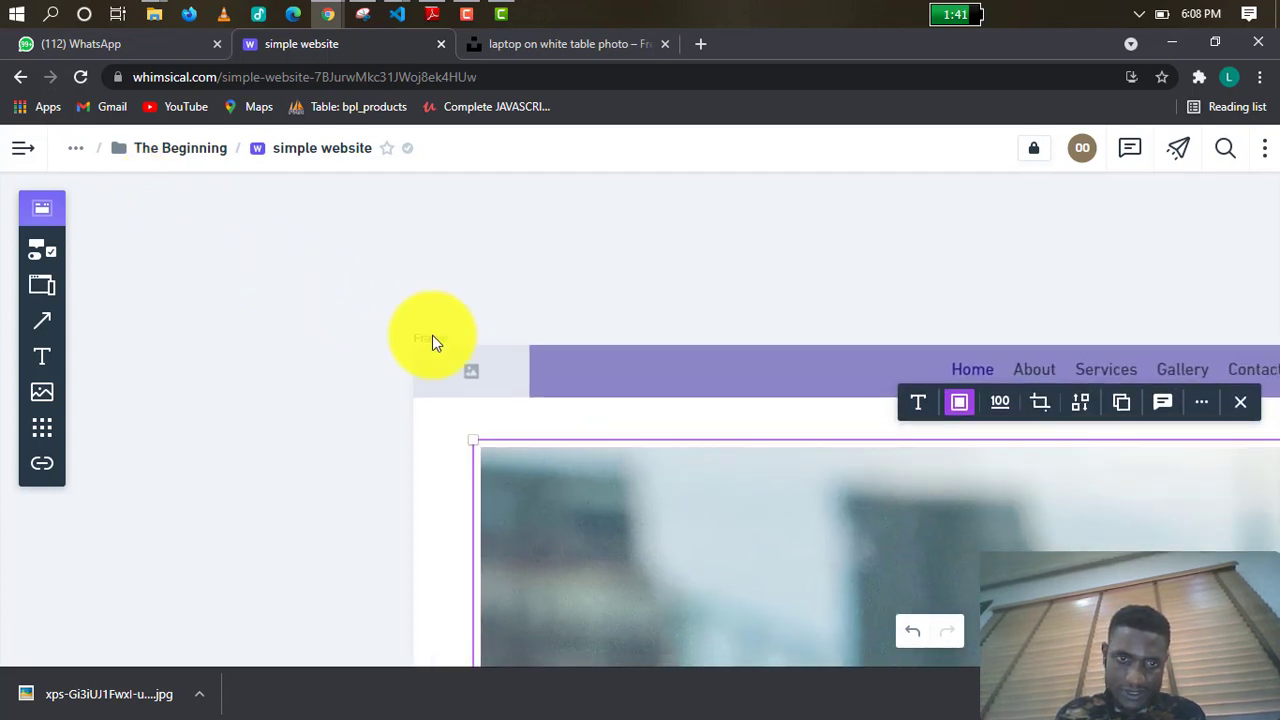
drag(467, 275, 320, 211)
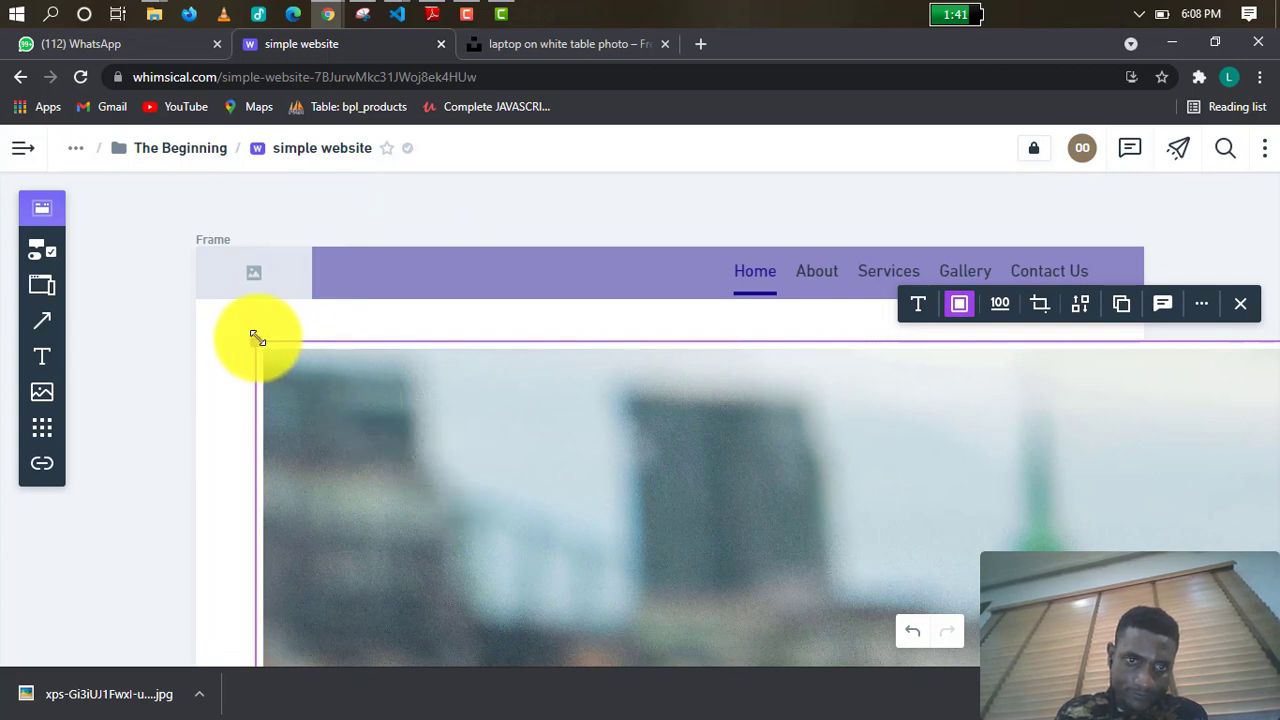
drag(255, 336, 551, 500)
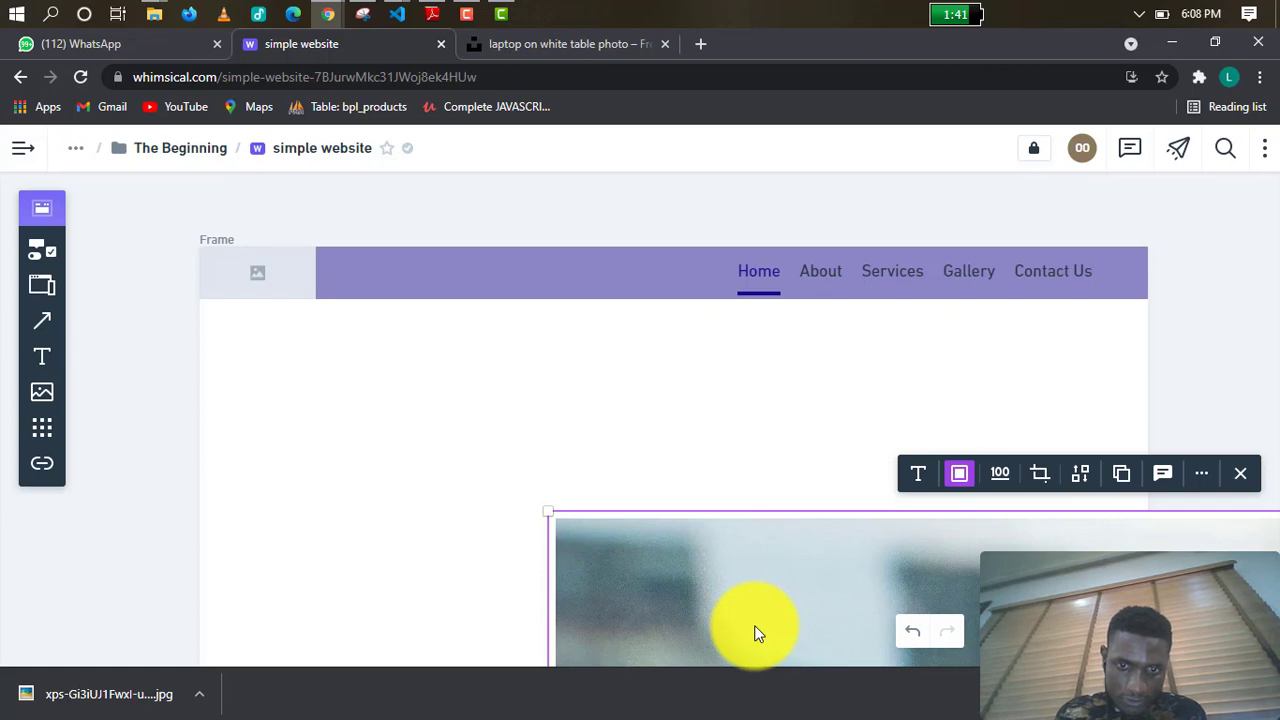
Place the laptop photo's upper-left corner at the website frame's left edge, directly below the navigation header.
scroll(756, 626, down, 2)
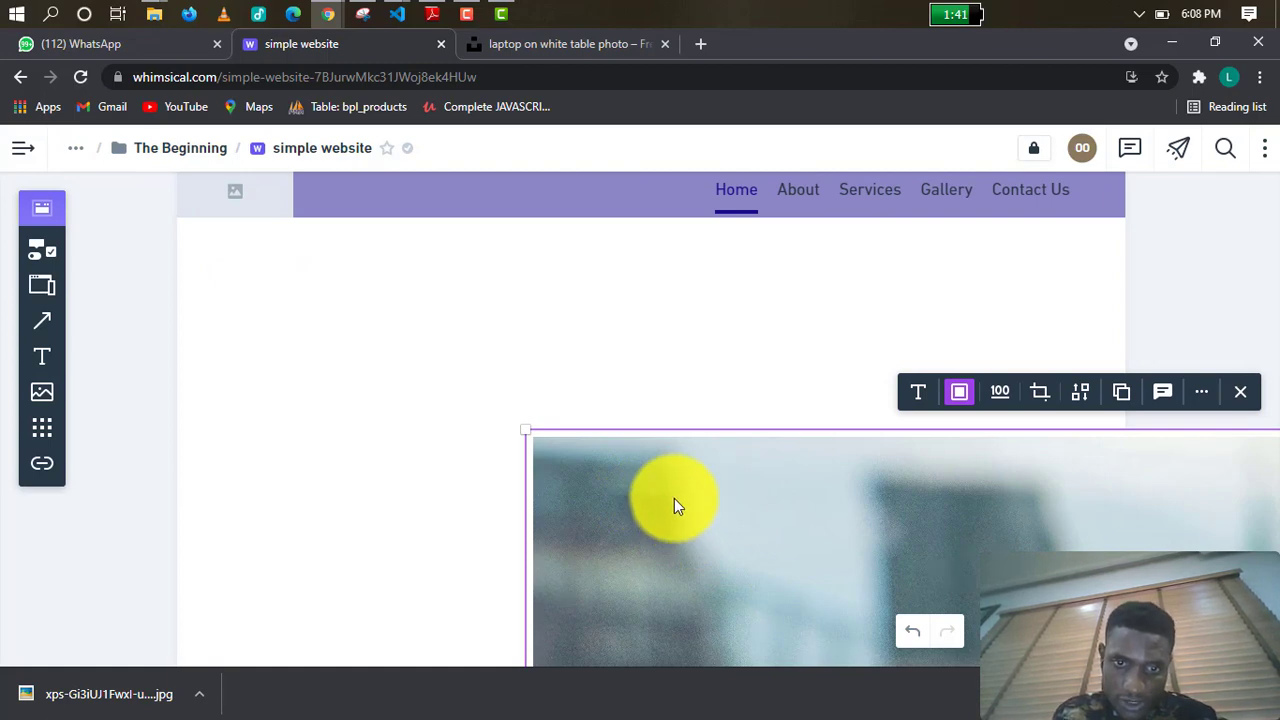
drag(674, 498, 333, 298)
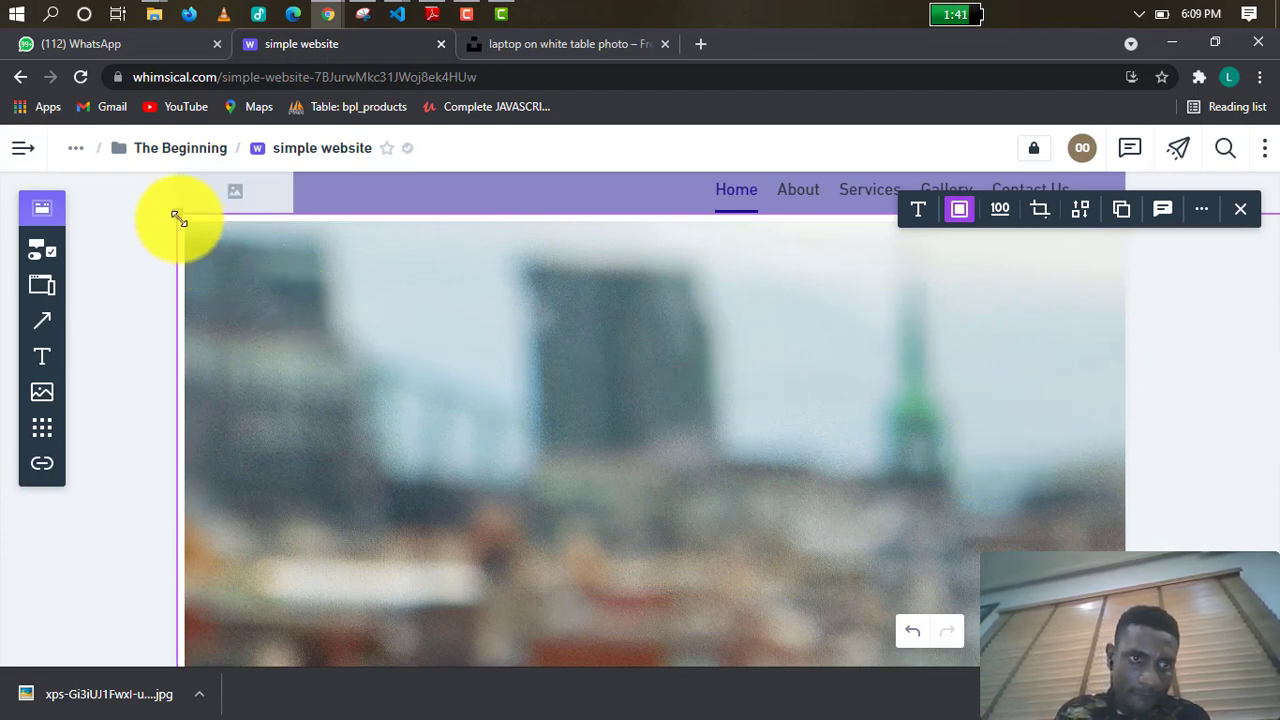
drag(189, 227, 231, 258)
drag(206, 216, 291, 230)
Move the oversized laptop photo up and left in repeated passes until its lower-right corner lies inside the website frame.
drag(772, 490, 308, 223)
drag(966, 566, 377, 240)
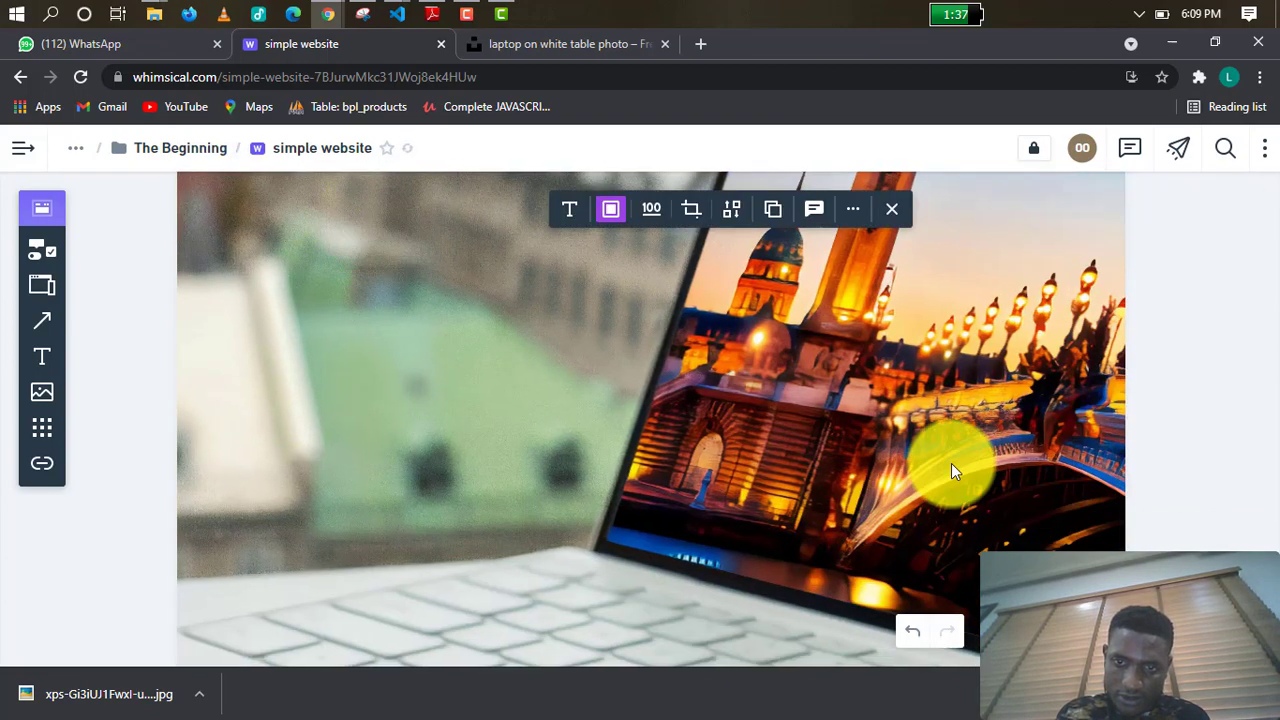
drag(951, 463, 444, 241)
drag(1100, 502, 440, 240)
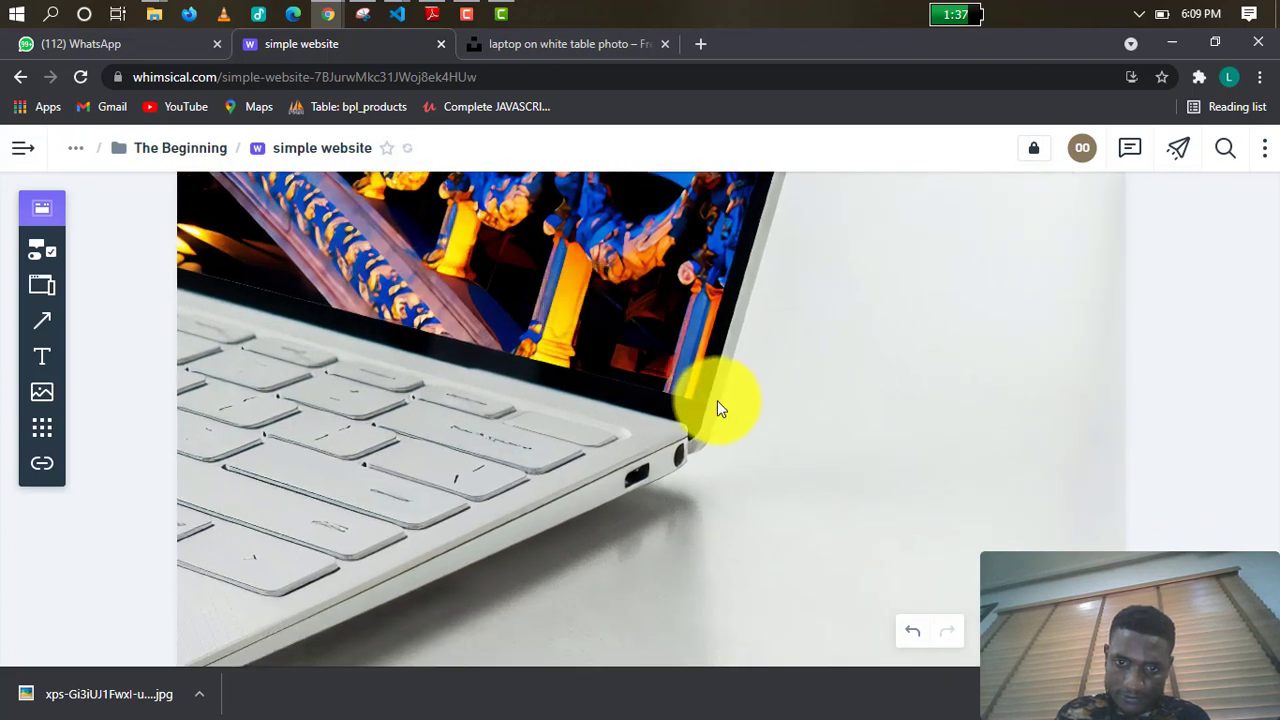
drag(714, 406, 569, 314)
drag(1062, 664, 497, 298)
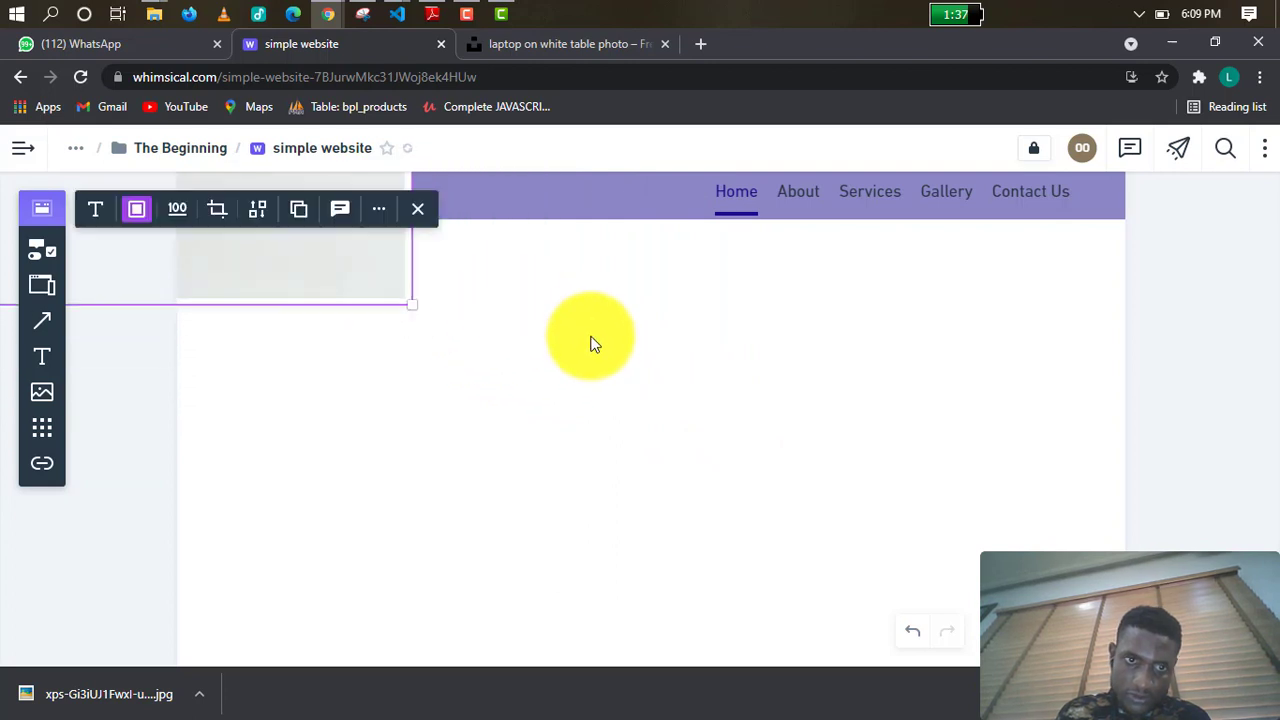
Reposition the laptop photo and shrink it in several passes to roughly 950 px wide.
drag(302, 242, 768, 559)
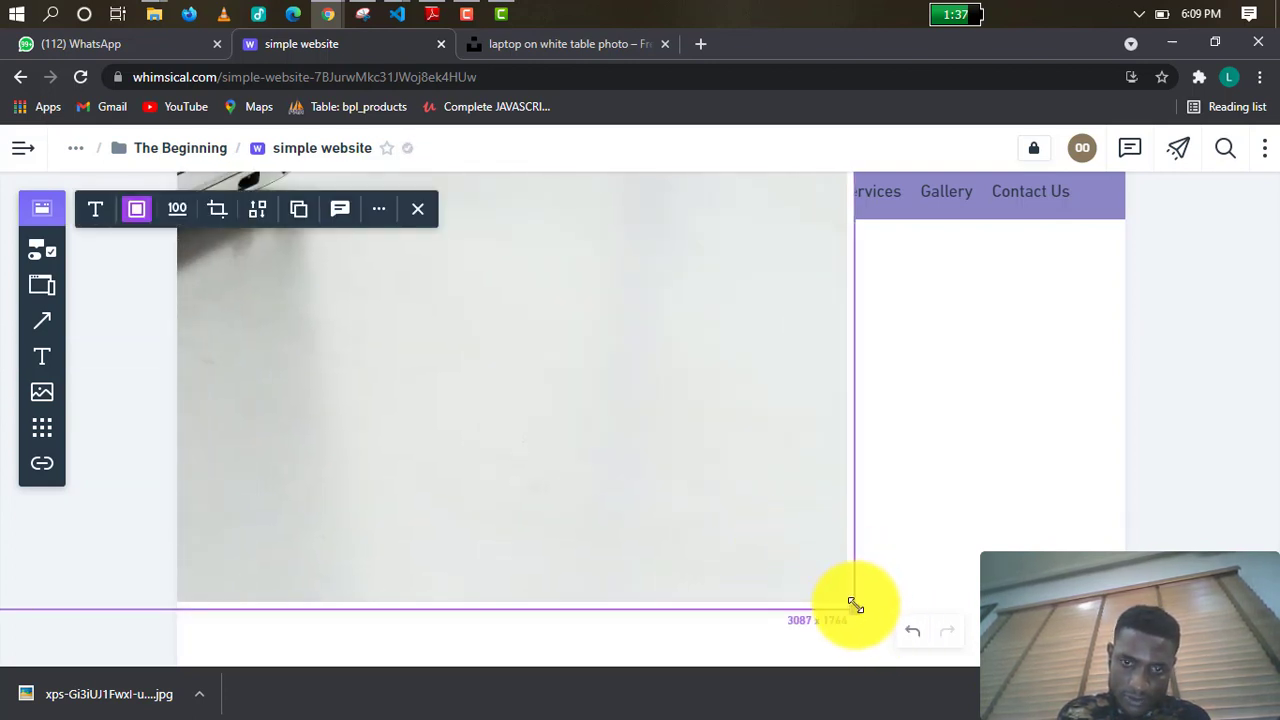
drag(855, 606, 751, 583)
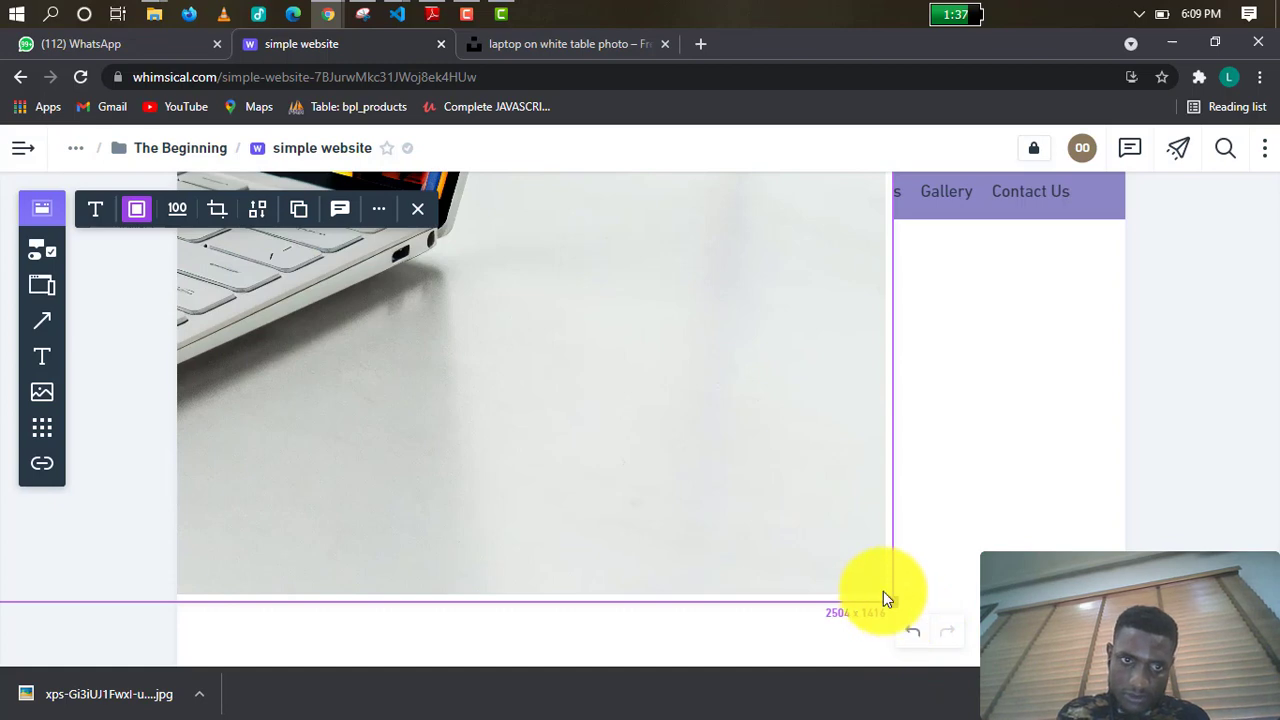
drag(884, 596, 766, 546)
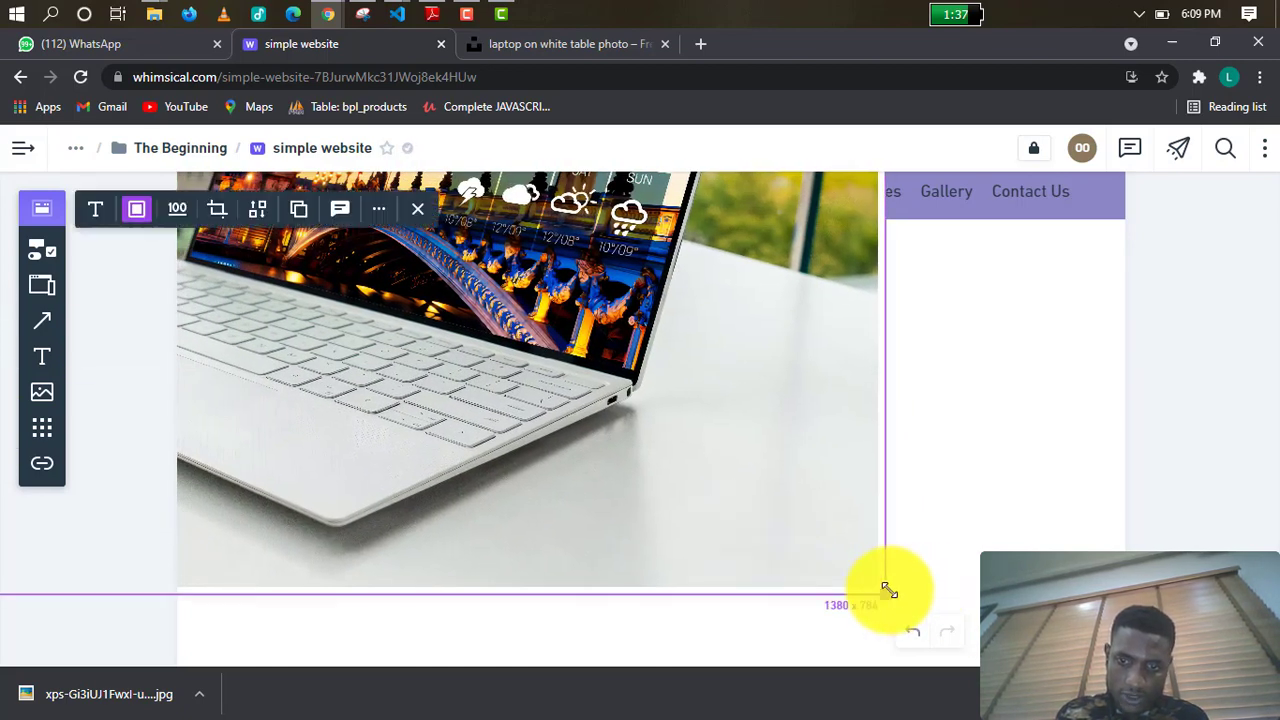
drag(887, 591, 937, 630)
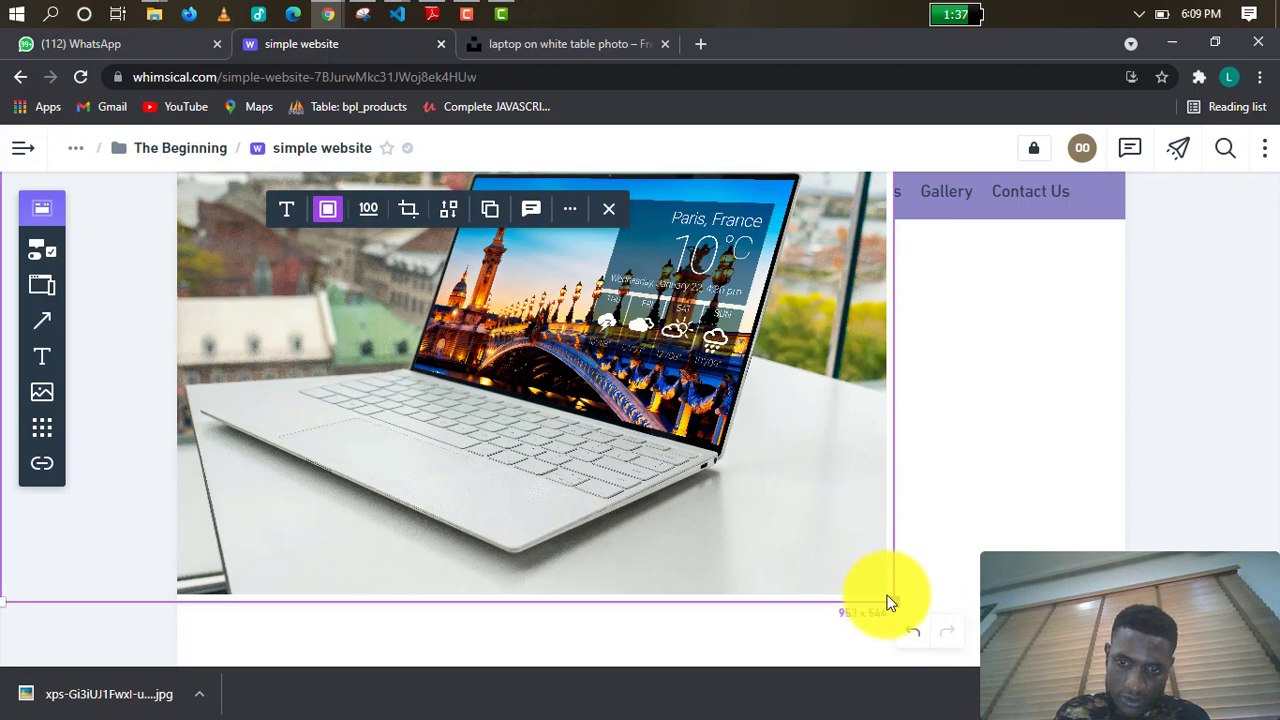
Place the laptop photo at the frame's left edge under the header and resize it to about 598 x 344.
drag(868, 587, 460, 340)
drag(314, 278, 488, 410)
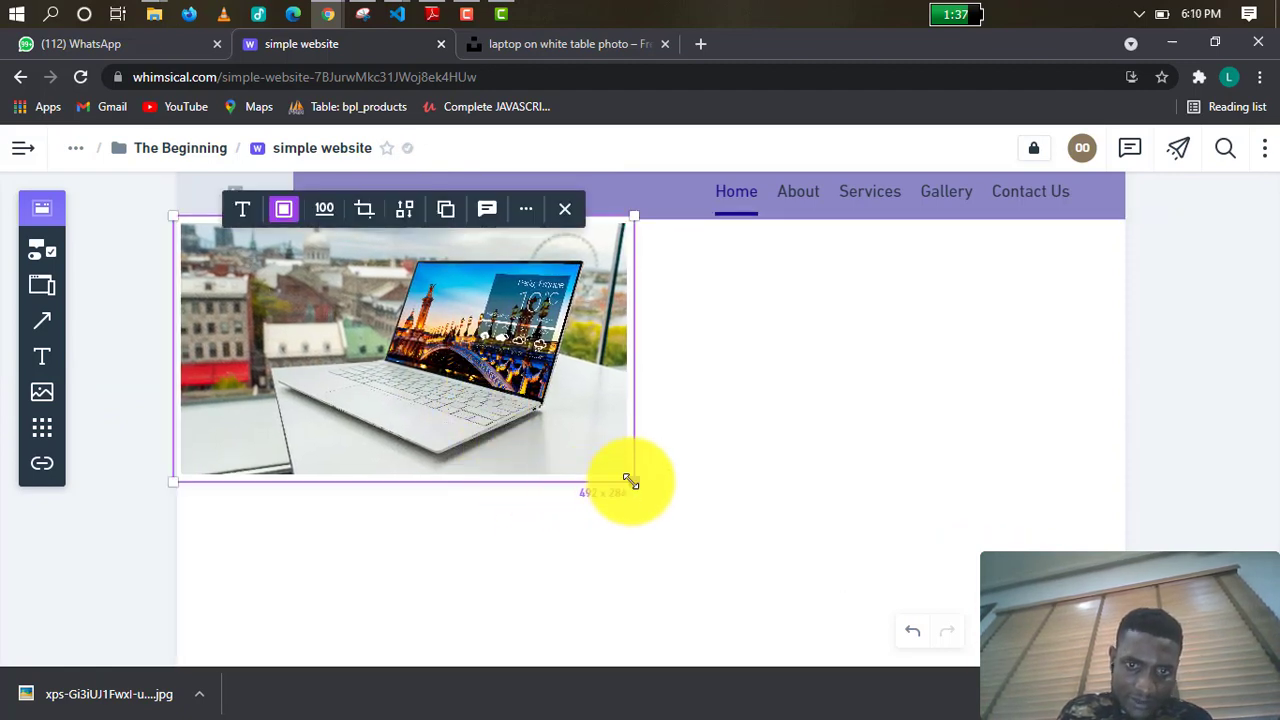
drag(630, 482, 772, 530)
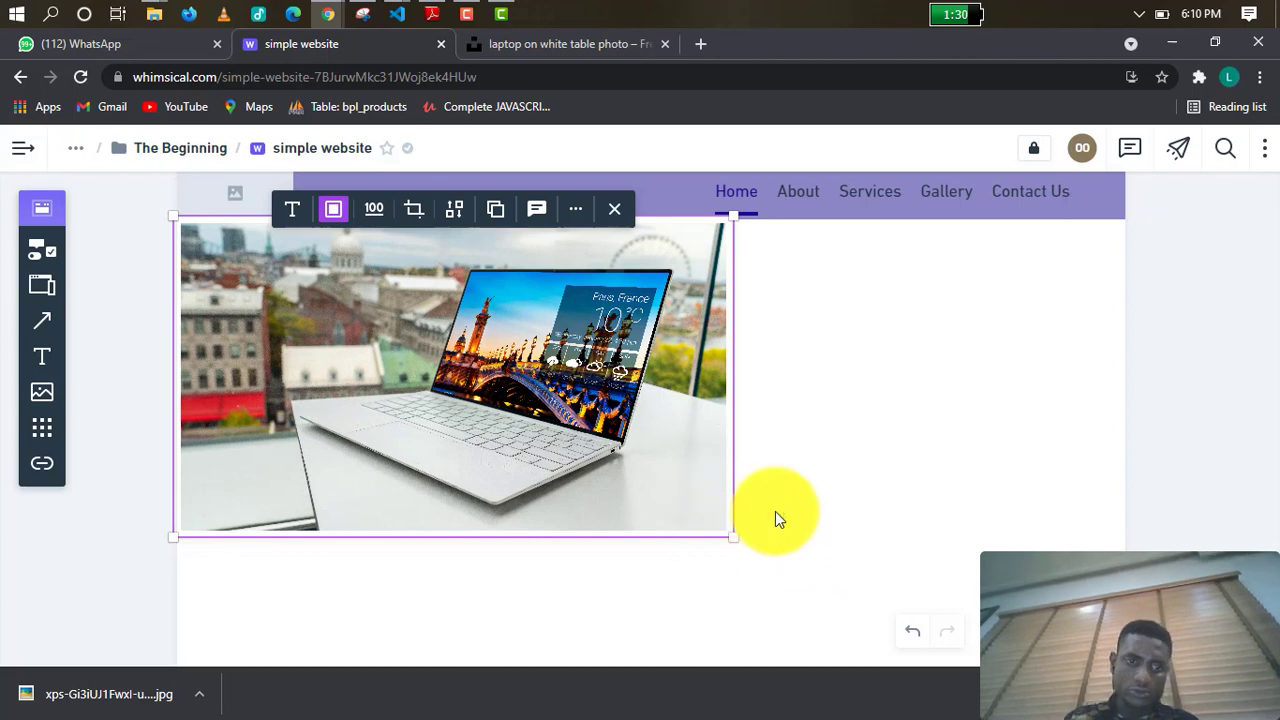
click(792, 480)
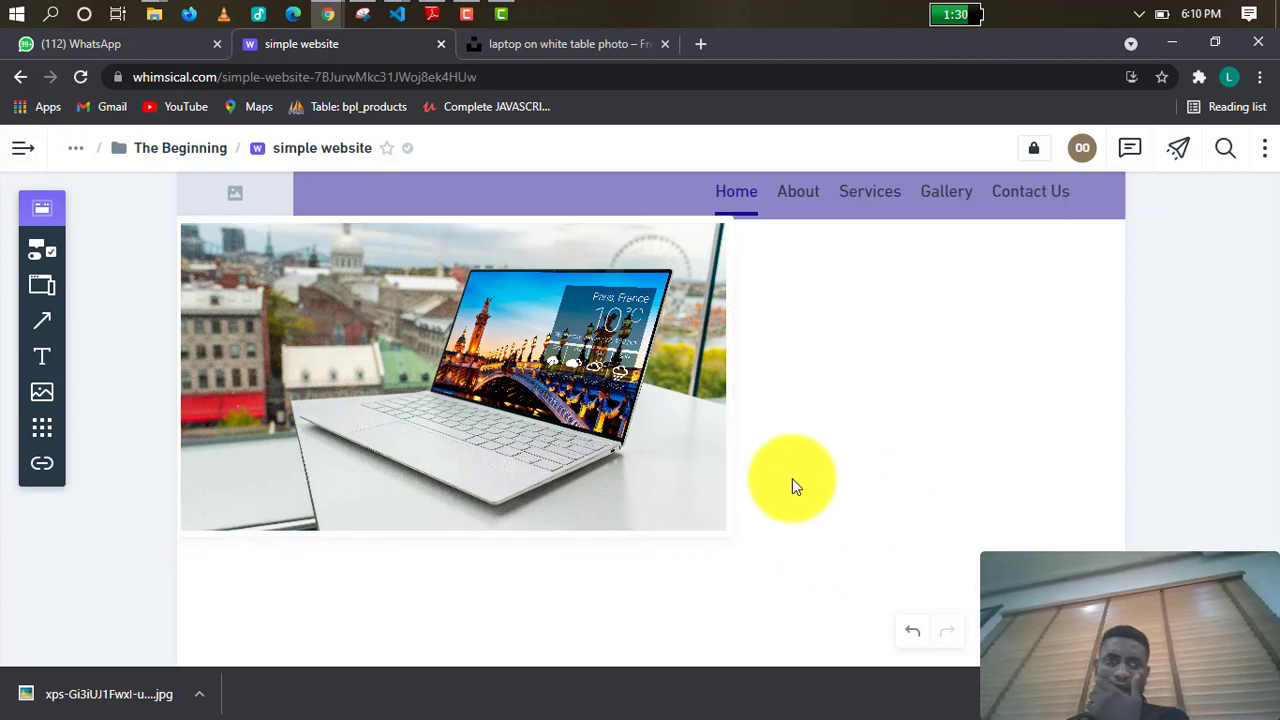
Try setting the laptop photo to 100% of its original size, and undo it.
click(684, 316)
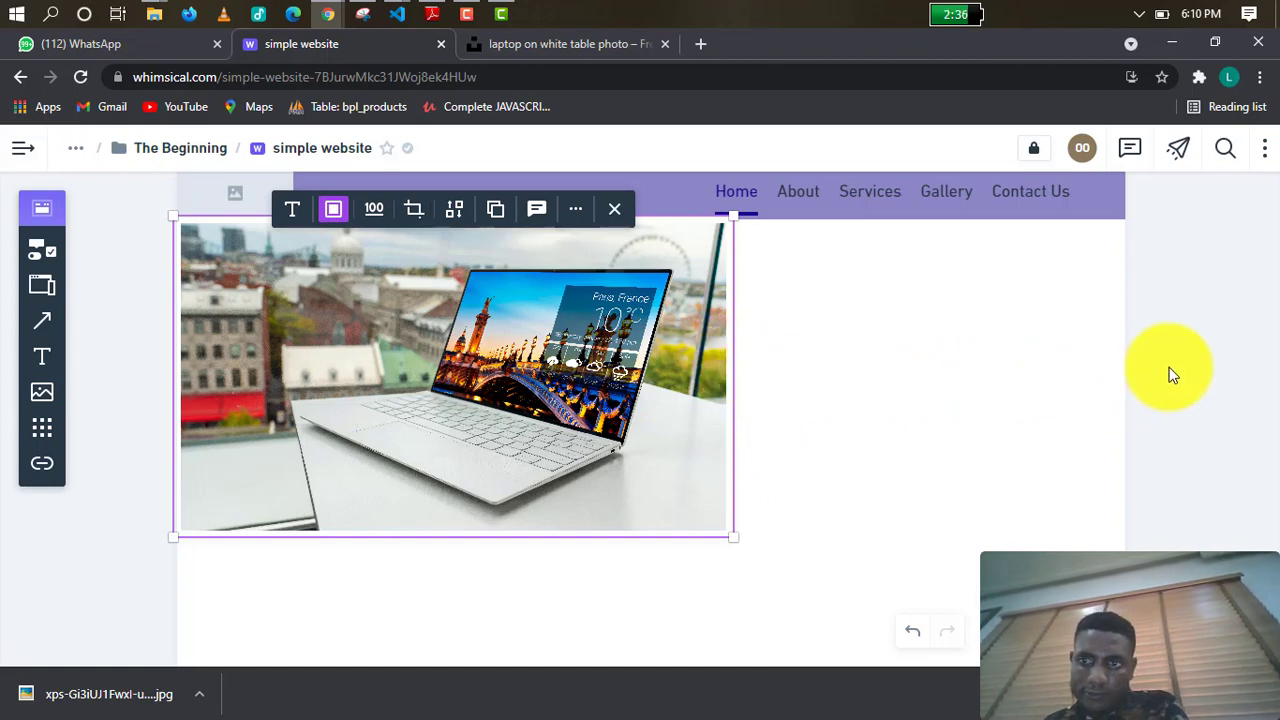
click(369, 219)
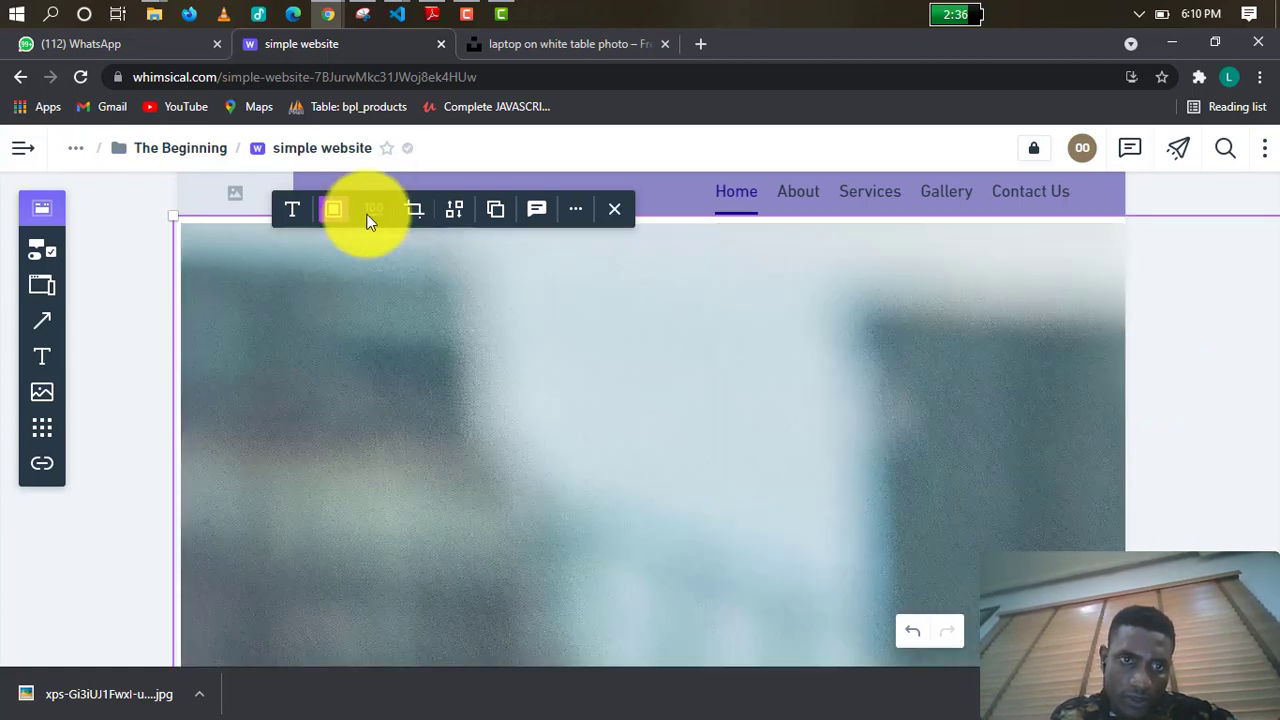
click(909, 641)
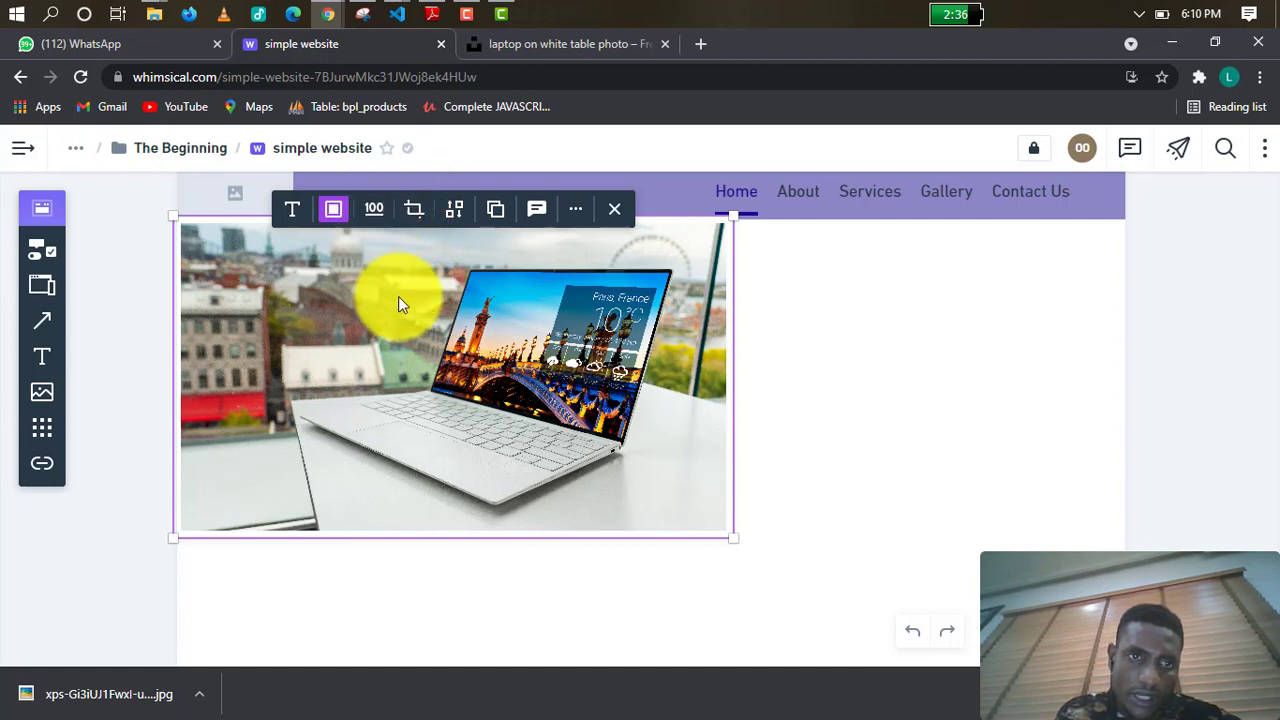
Reselect the laptop photo, enter Crop Image mode and leave it with the full image kept.
click(857, 443)
click(544, 368)
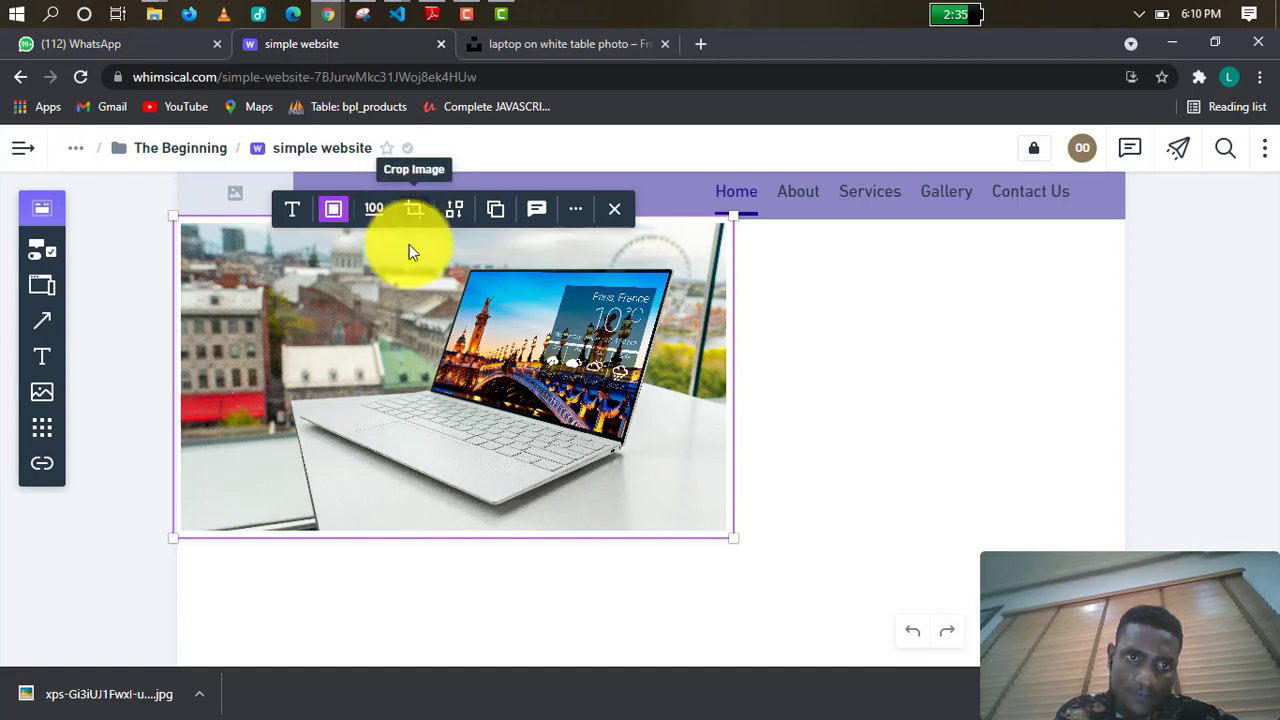
click(814, 386)
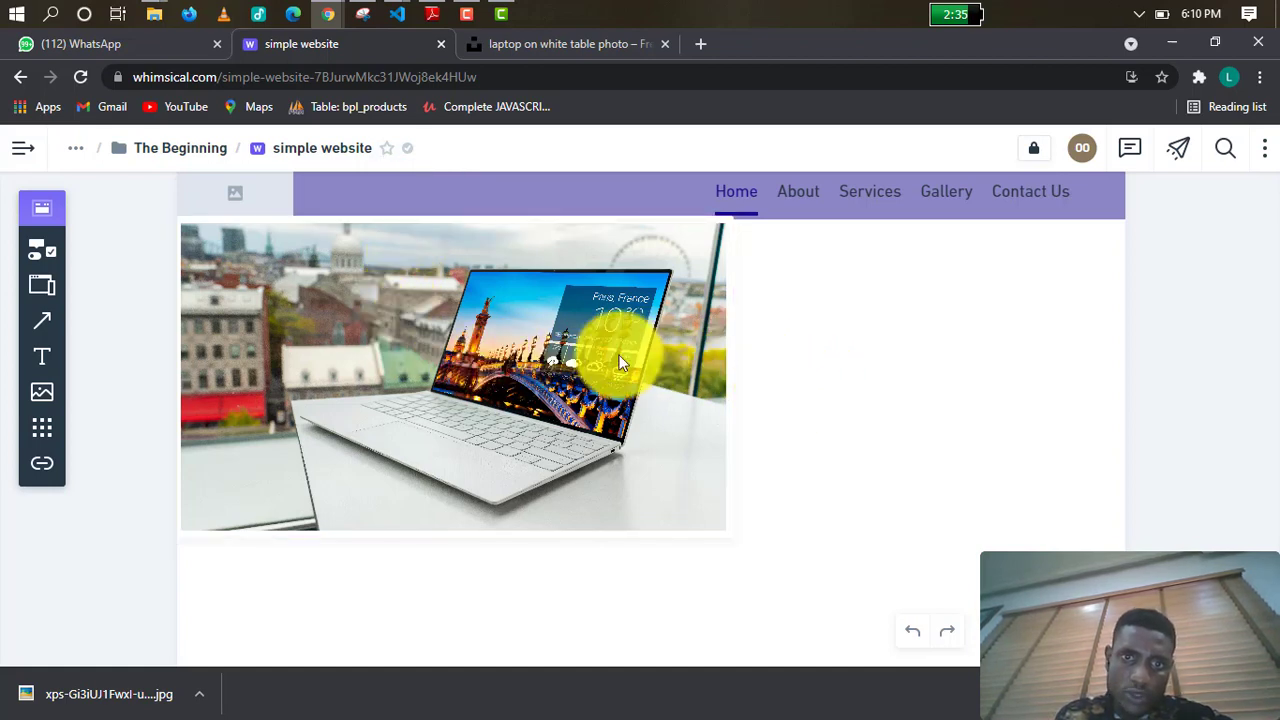
click(459, 255)
click(334, 209)
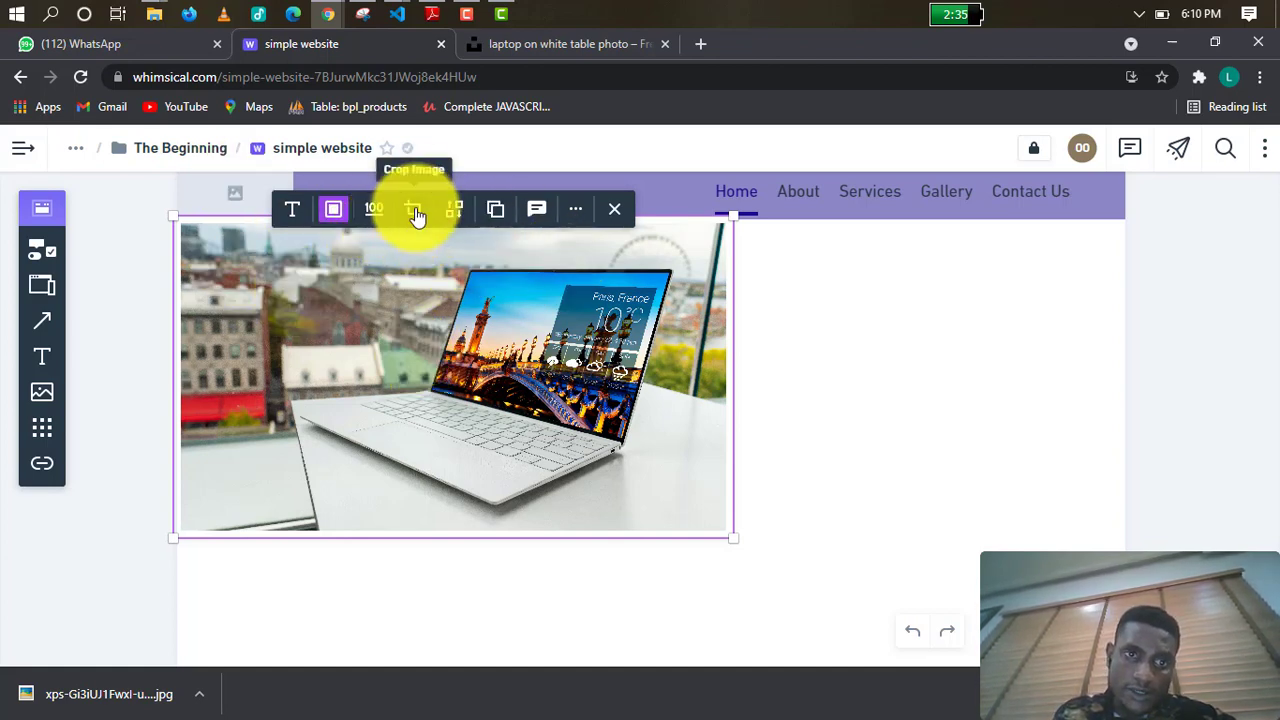
click(416, 210)
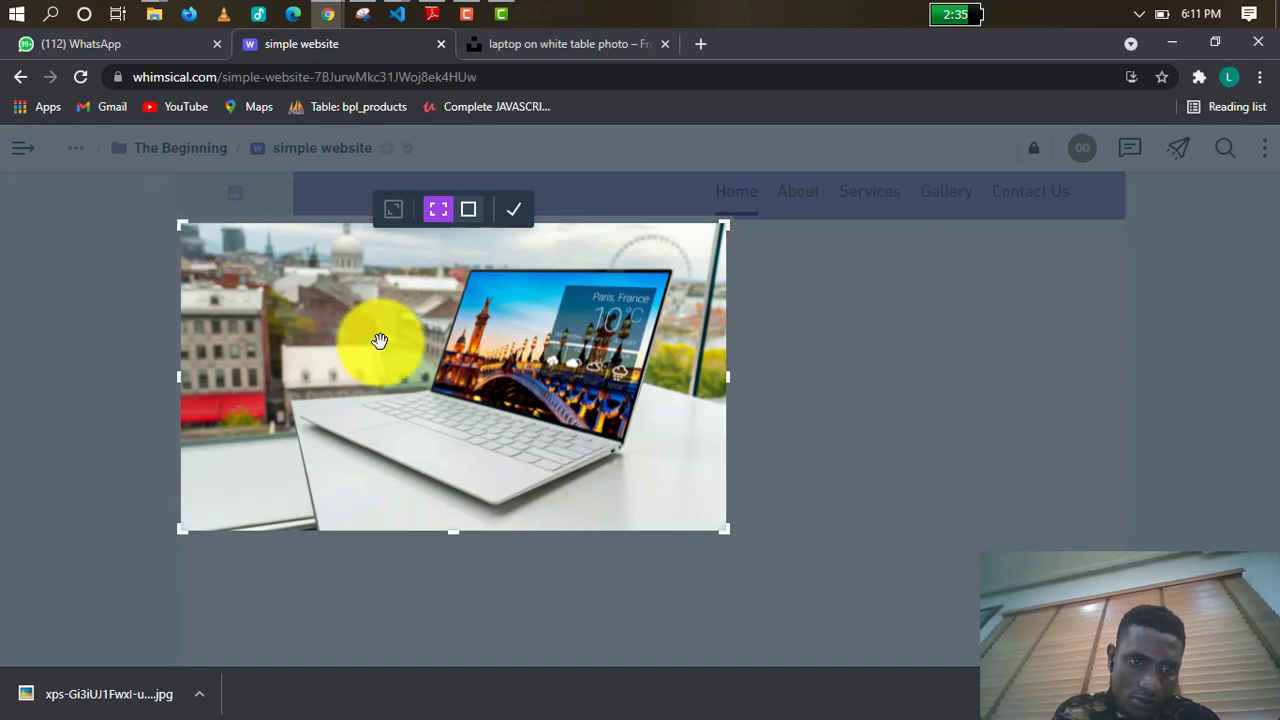
click(438, 209)
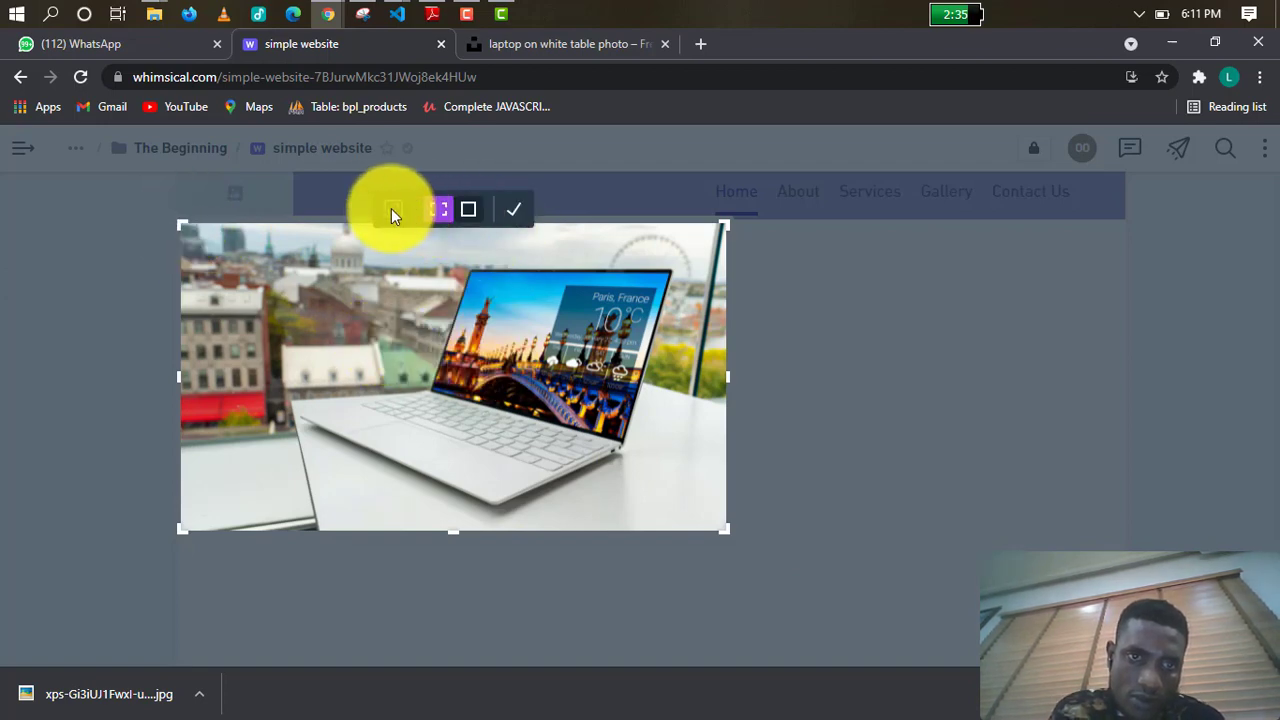
click(510, 209)
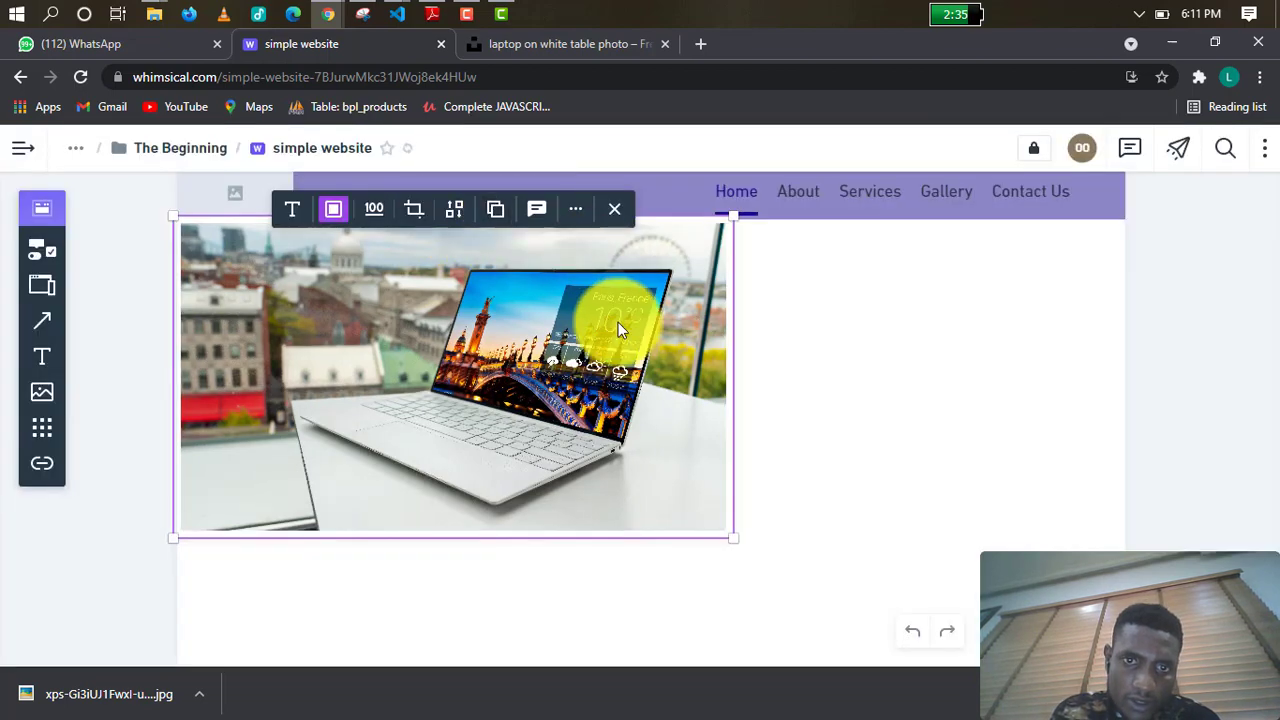
Enlarge the laptop photo from its lower-right corner to span most of the frame's width, and center it below the header.
mouse_move(618, 325)
mouse_down()
mouse_move(733, 358)
mouse_move(737, 340)
mouse_move(617, 322)
mouse_up()
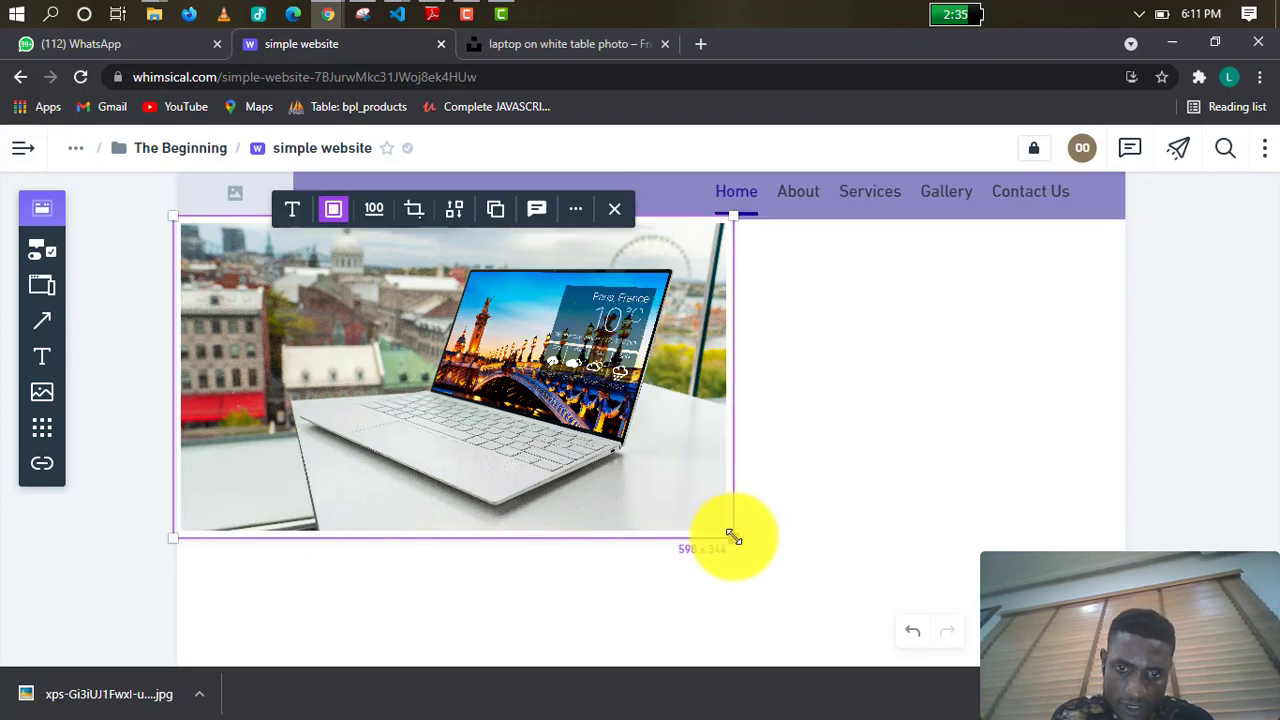
drag(736, 541, 998, 574)
scroll(957, 614, down, 3)
scroll(706, 366, up, 3)
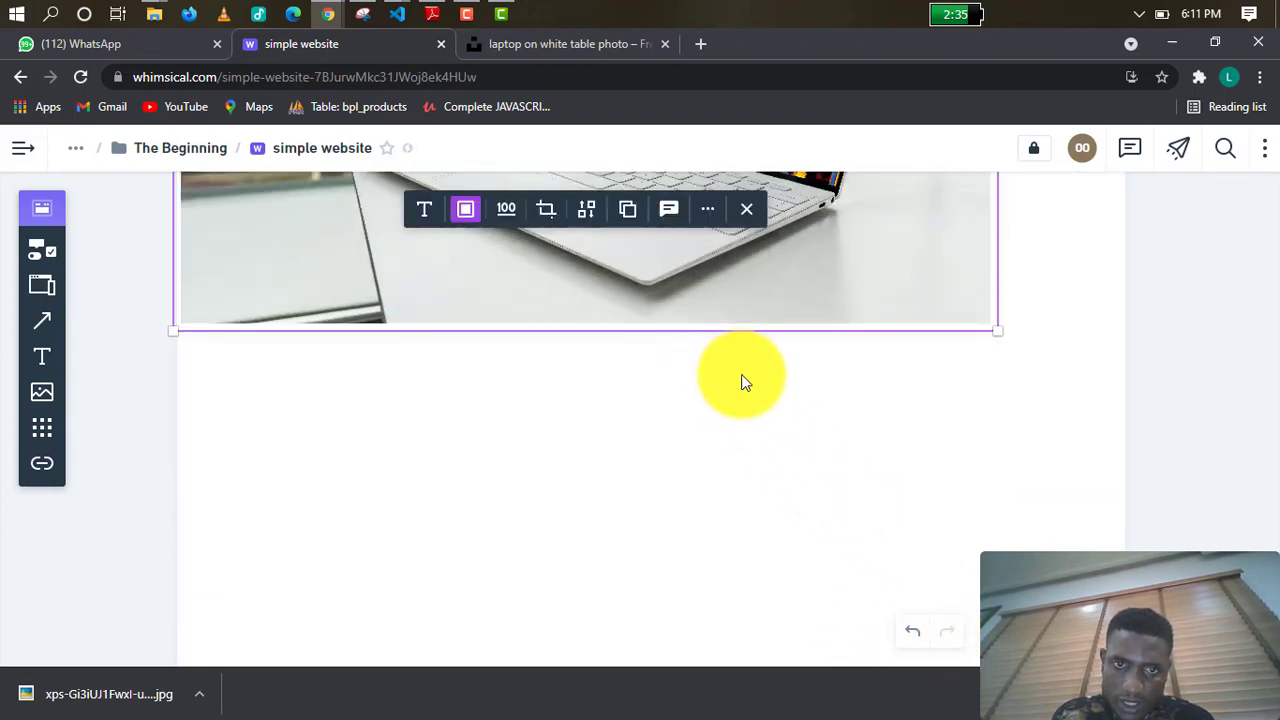
scroll(795, 419, up, 3)
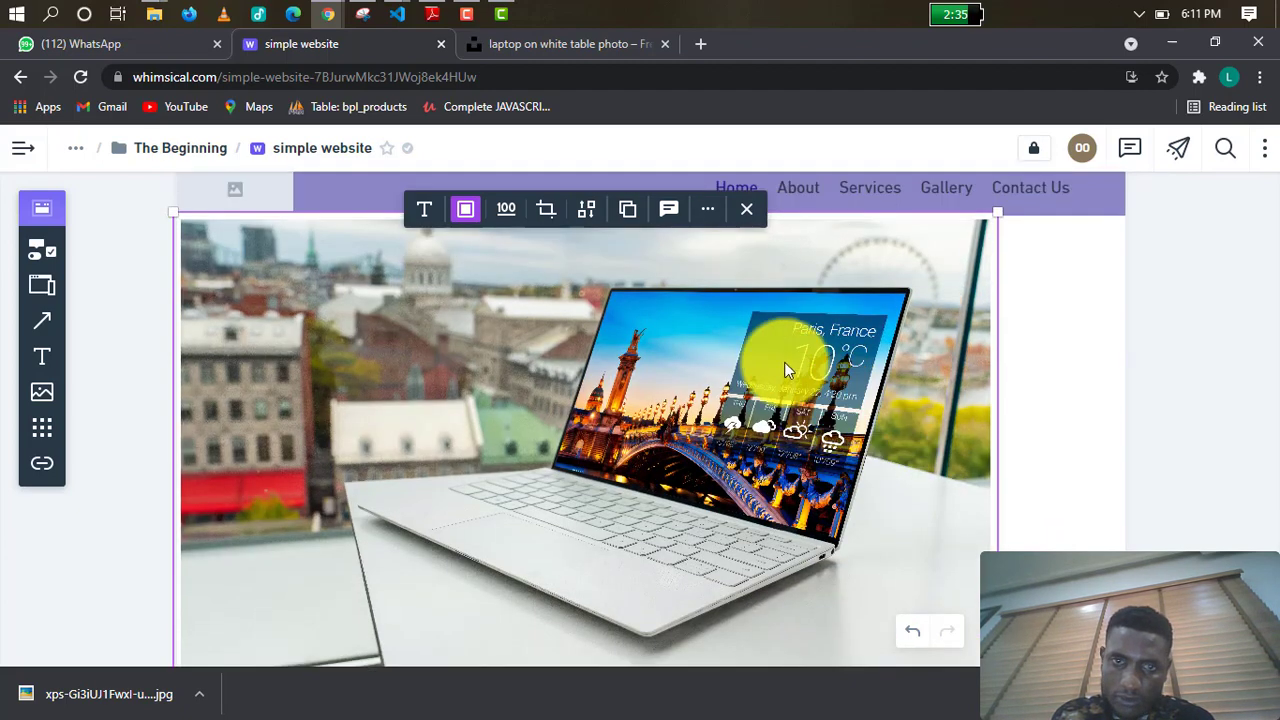
drag(757, 381, 795, 383)
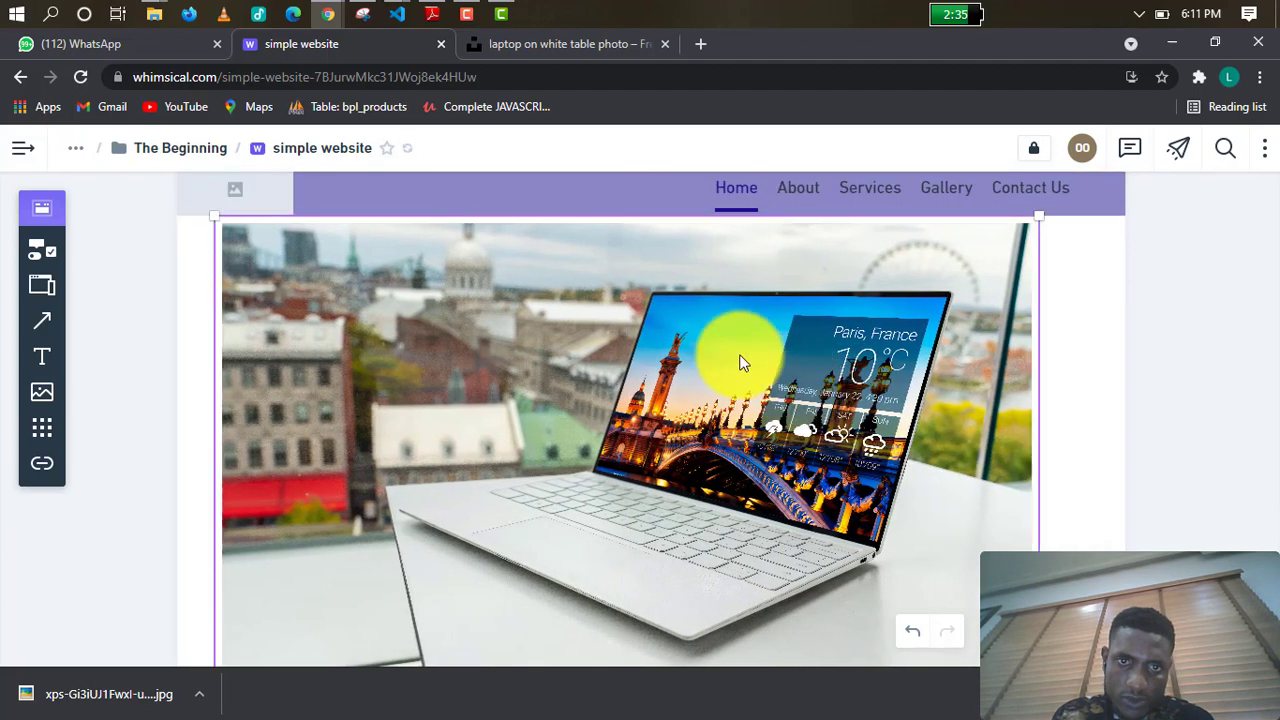
Start cropping the laptop photo and try adjusting the right and top edges of the crop area.
click(594, 217)
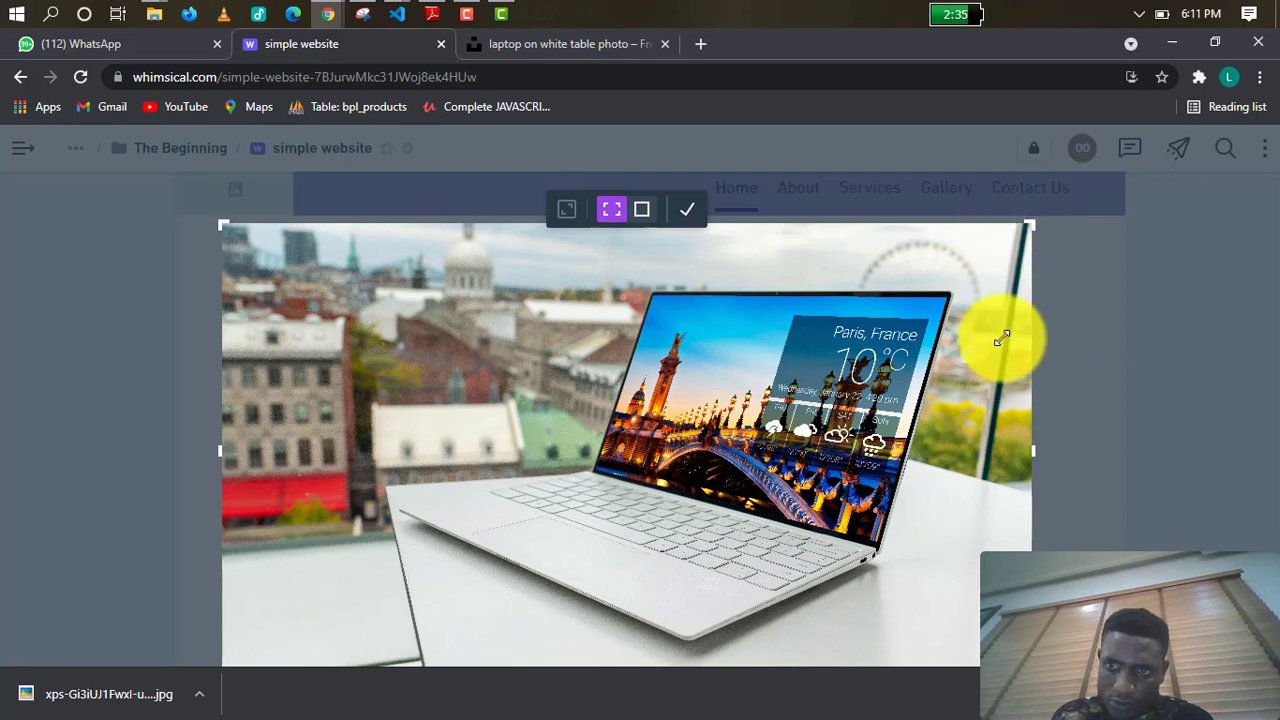
drag(1028, 449, 1090, 412)
scroll(390, 360, down, 2)
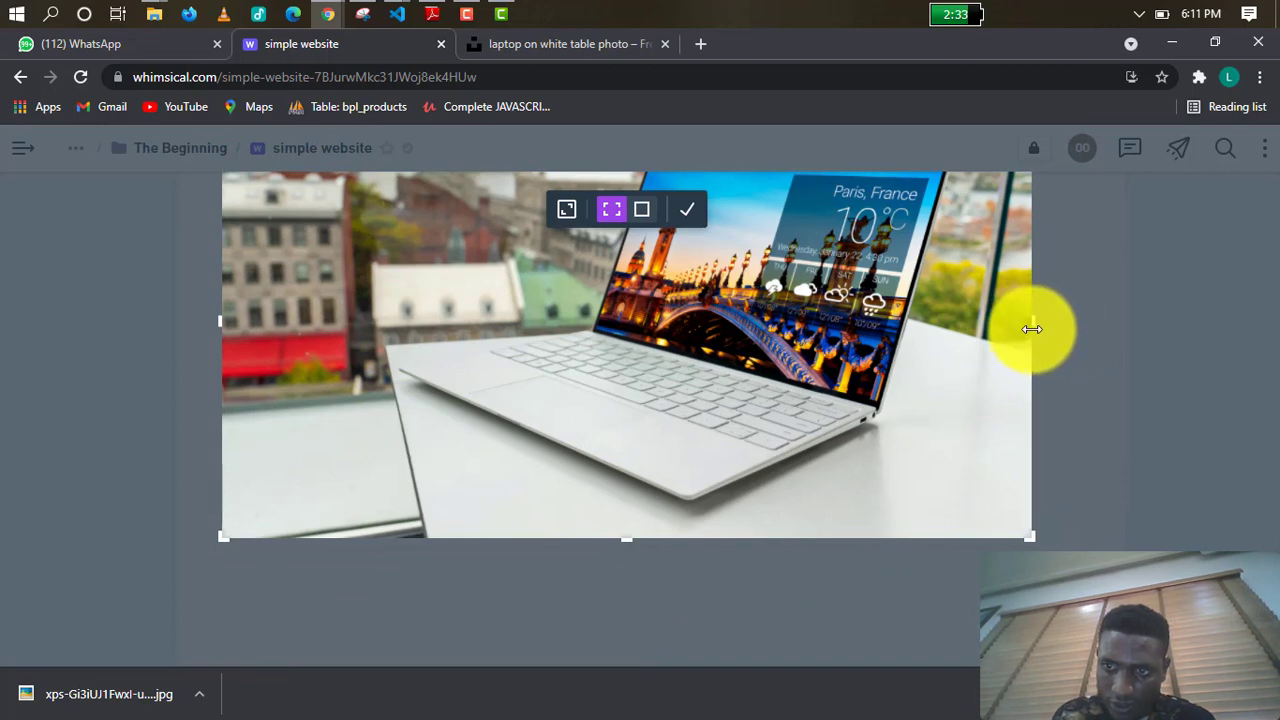
scroll(696, 428, up, 1)
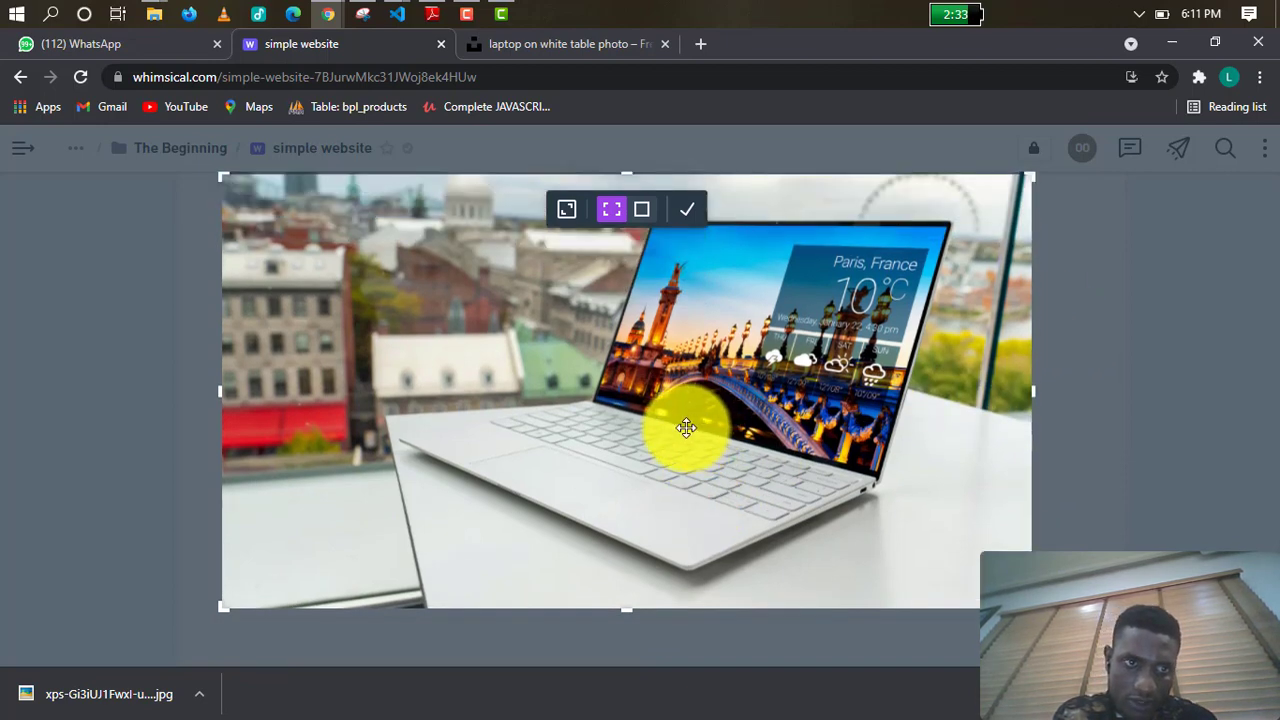
scroll(686, 428, up, 1)
scroll(603, 466, up, 1)
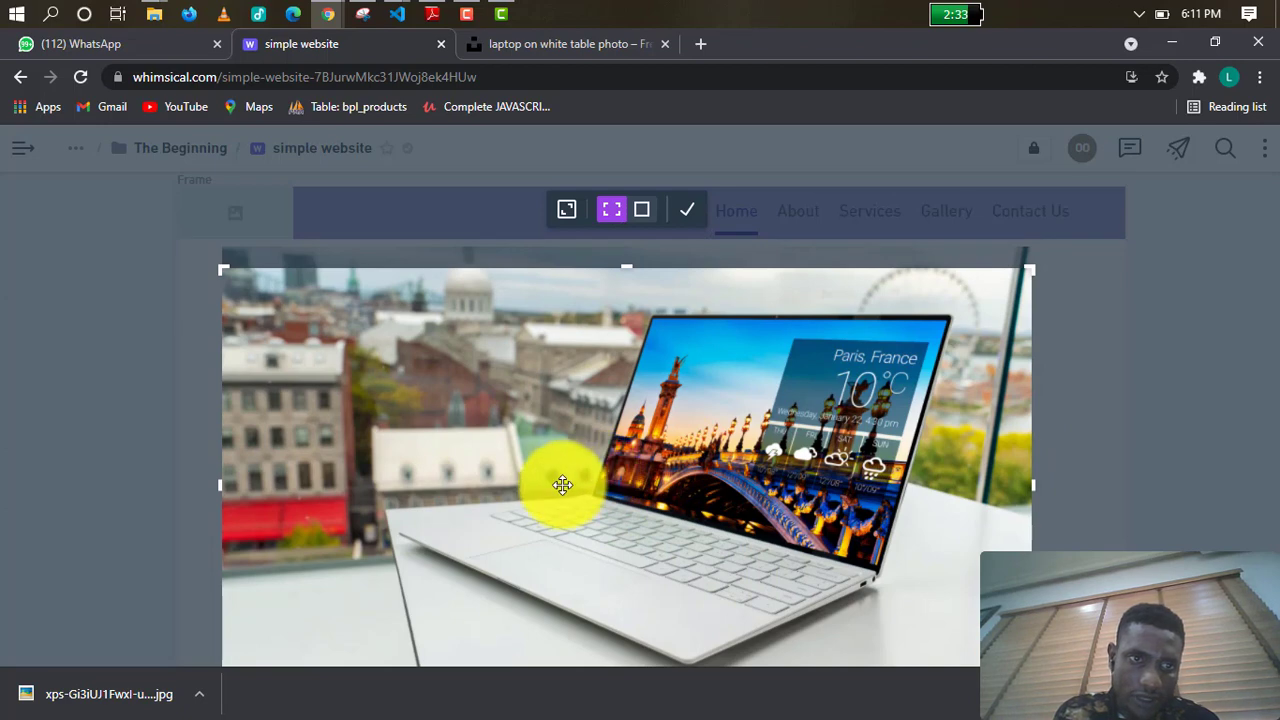
drag(563, 485, 512, 460)
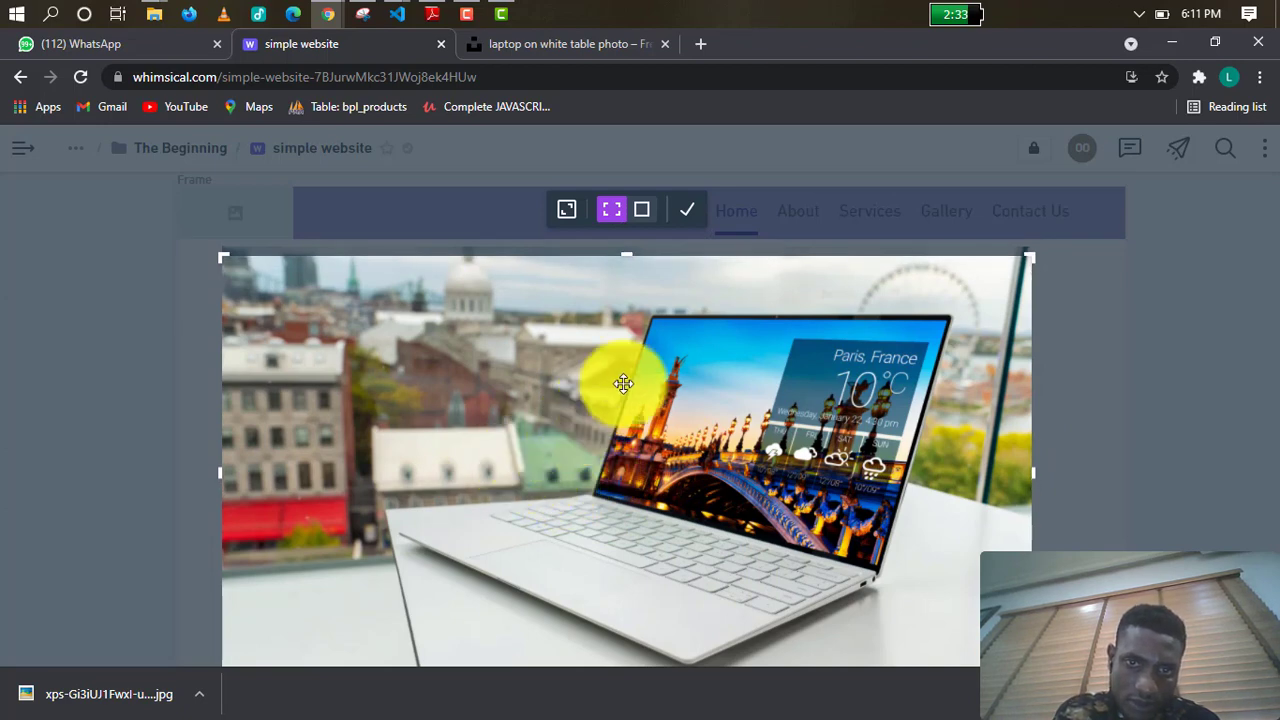
Crop the photo's lower part away up to the laptop's keyboard, and move the cropped photo to the frame's left edge.
scroll(623, 385, down, 1)
scroll(625, 440, down, 1)
drag(631, 572, 635, 489)
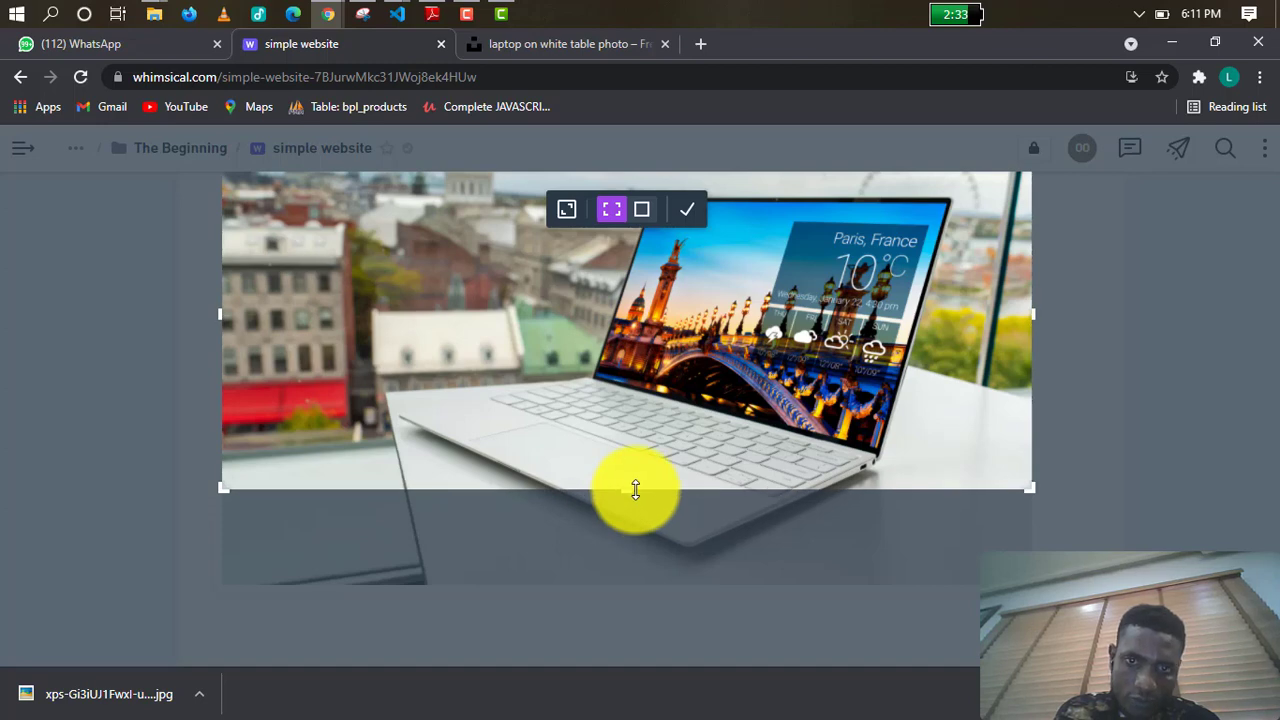
scroll(714, 386, up, 1)
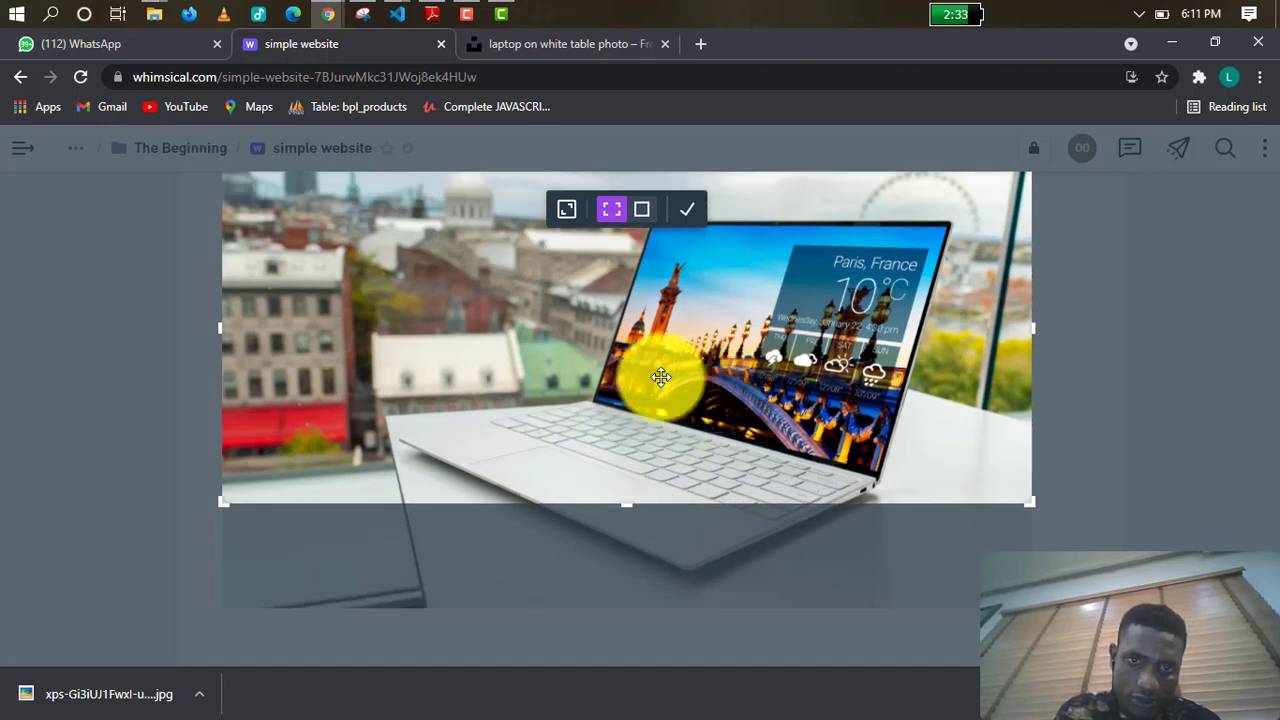
click(687, 209)
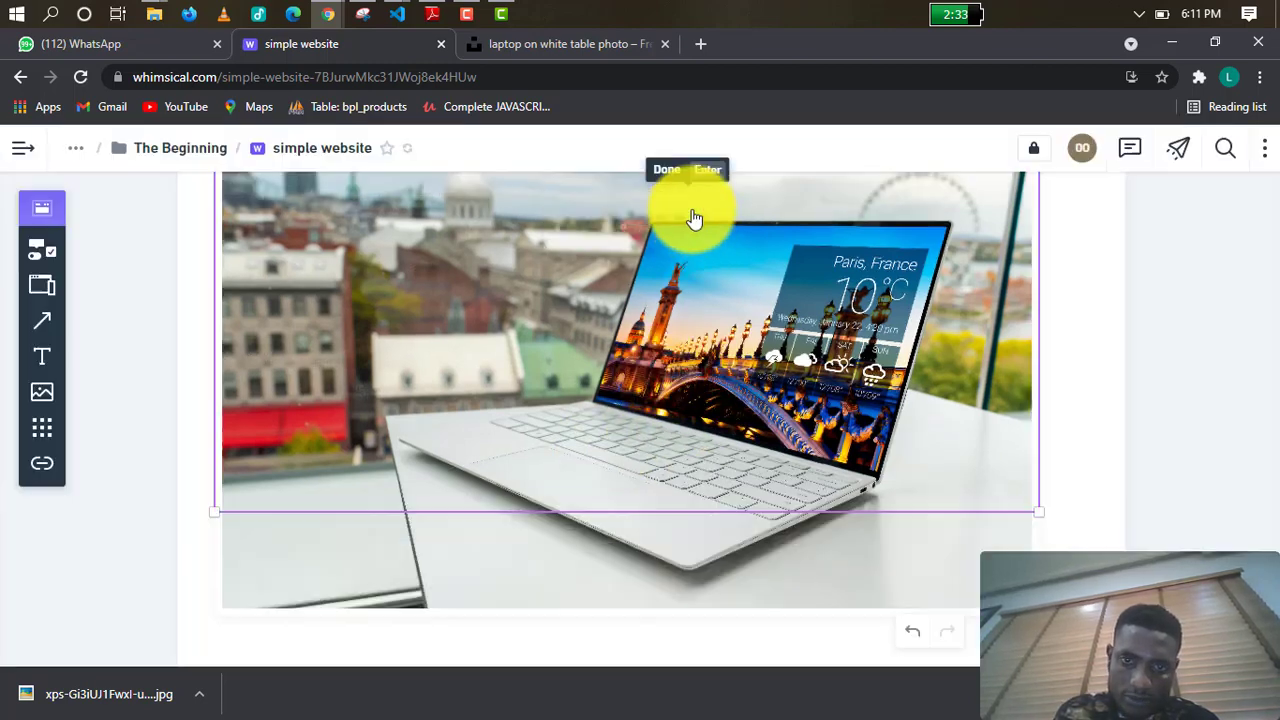
scroll(1005, 453, up, 3)
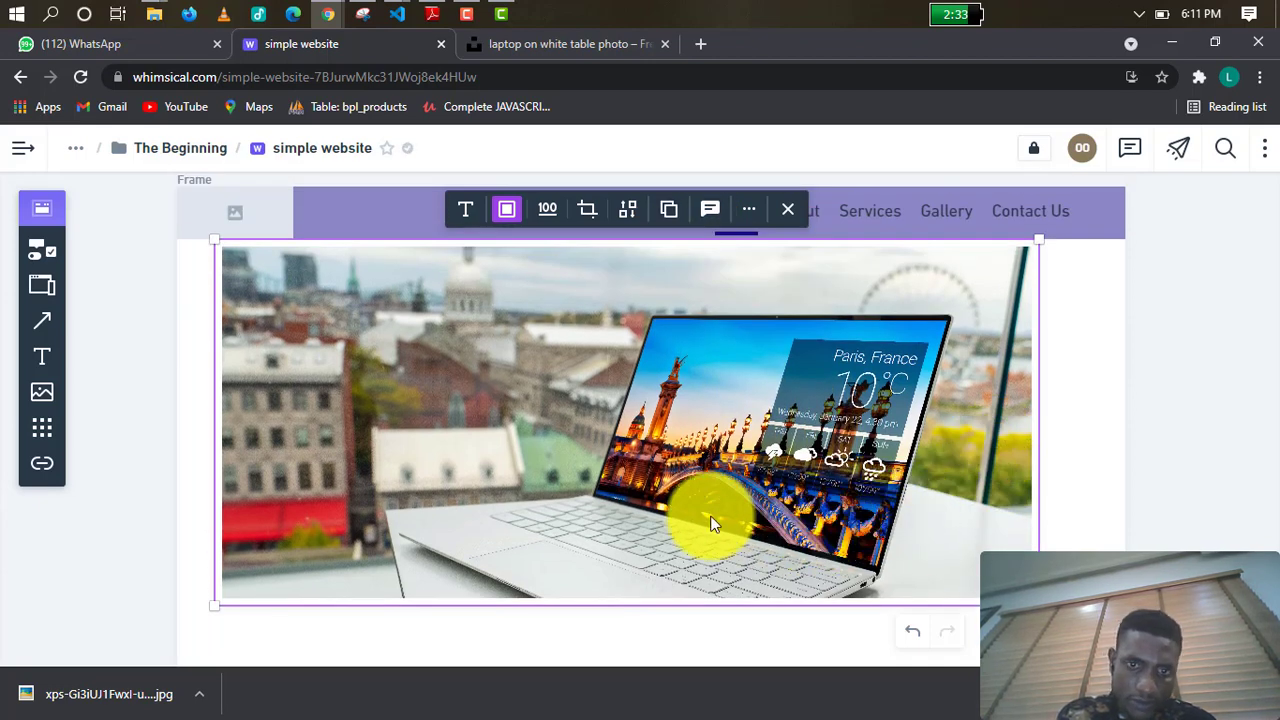
drag(709, 523, 678, 513)
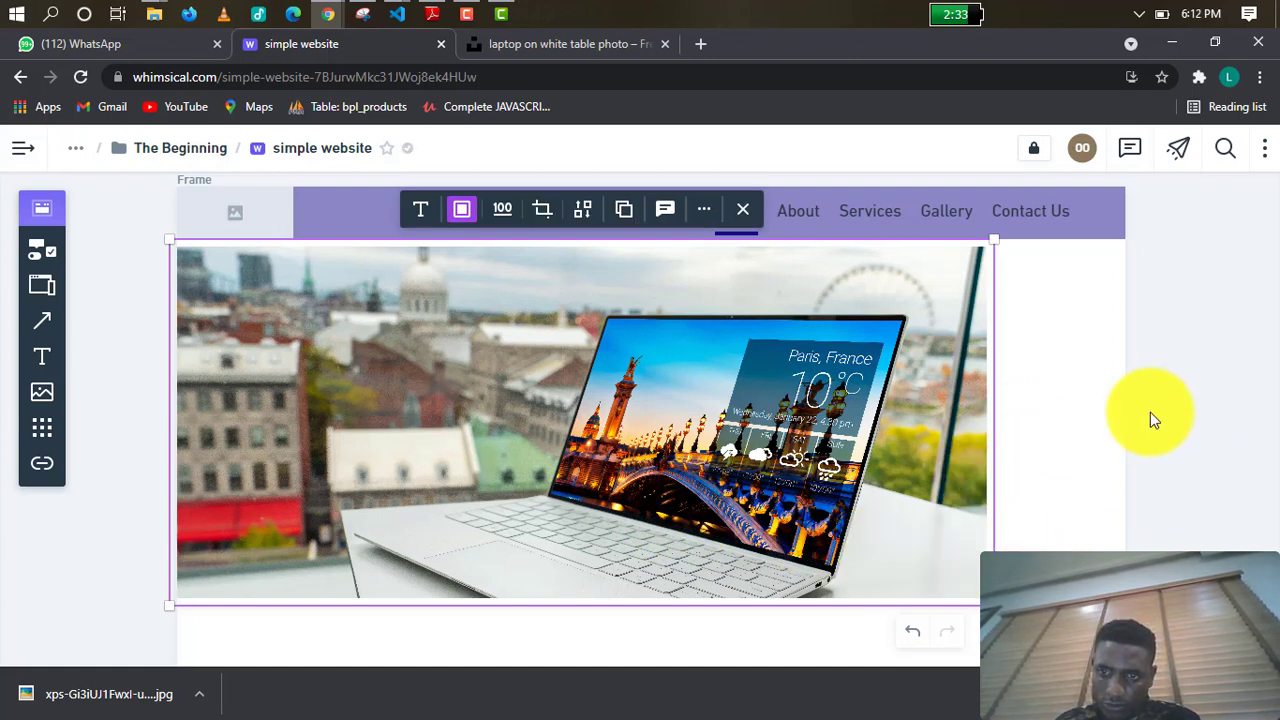
Enlarge the laptop photo from its lower-right corner until it spans the frame's full width below the header.
drag(990, 603, 1136, 473)
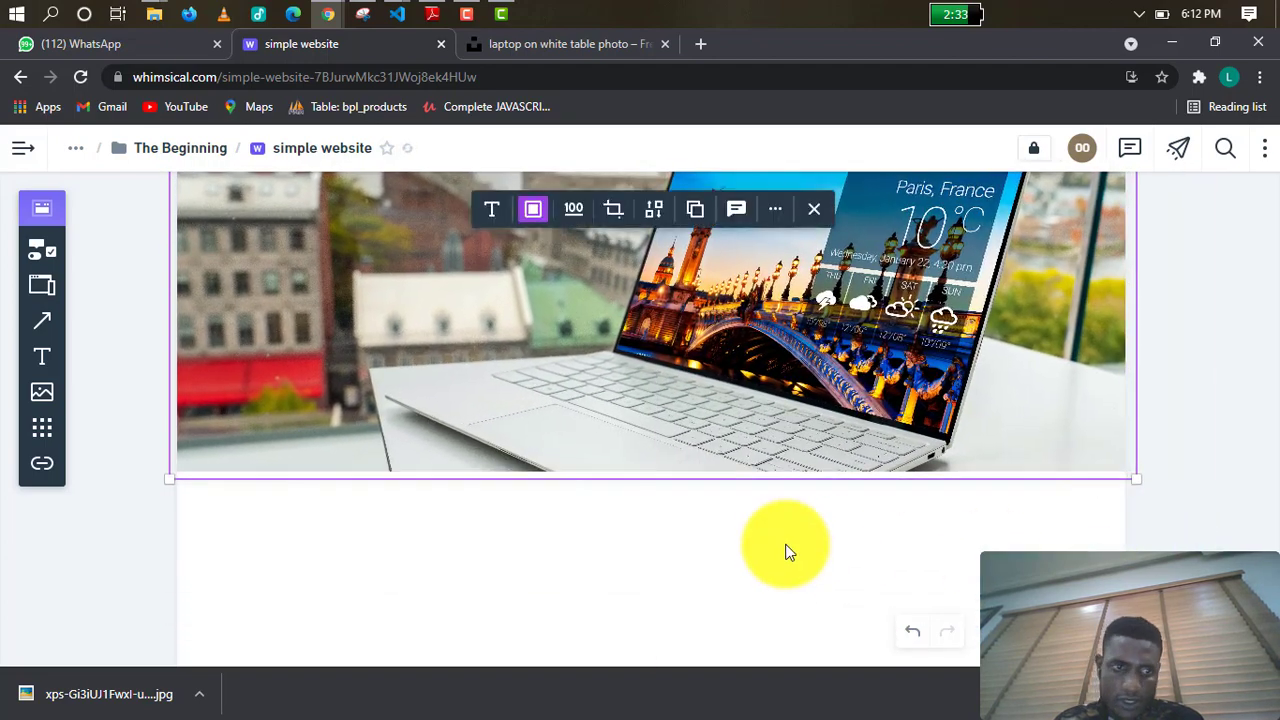
click(779, 543)
scroll(329, 361, up, 3)
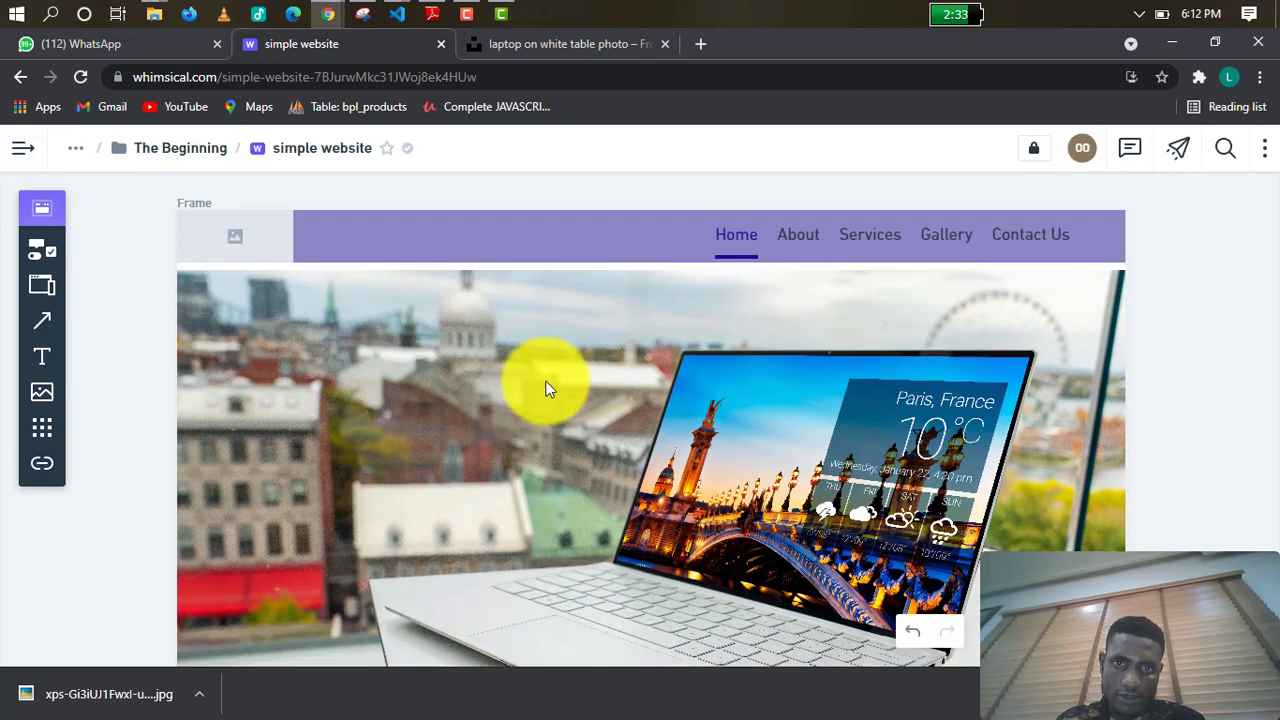
scroll(847, 488, down, 3)
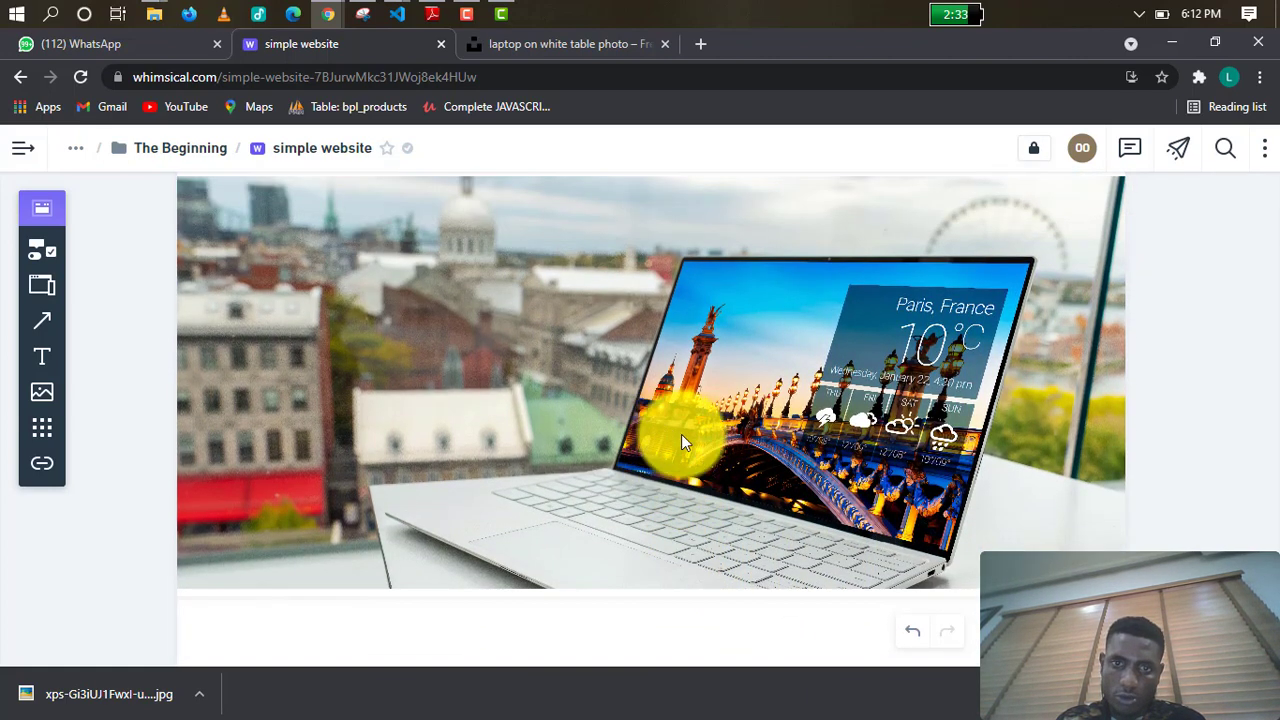
Crop the laptop photo's lower edge up to the middle of the keyboard and deselect the photo.
scroll(681, 434, up, 2)
click(666, 477)
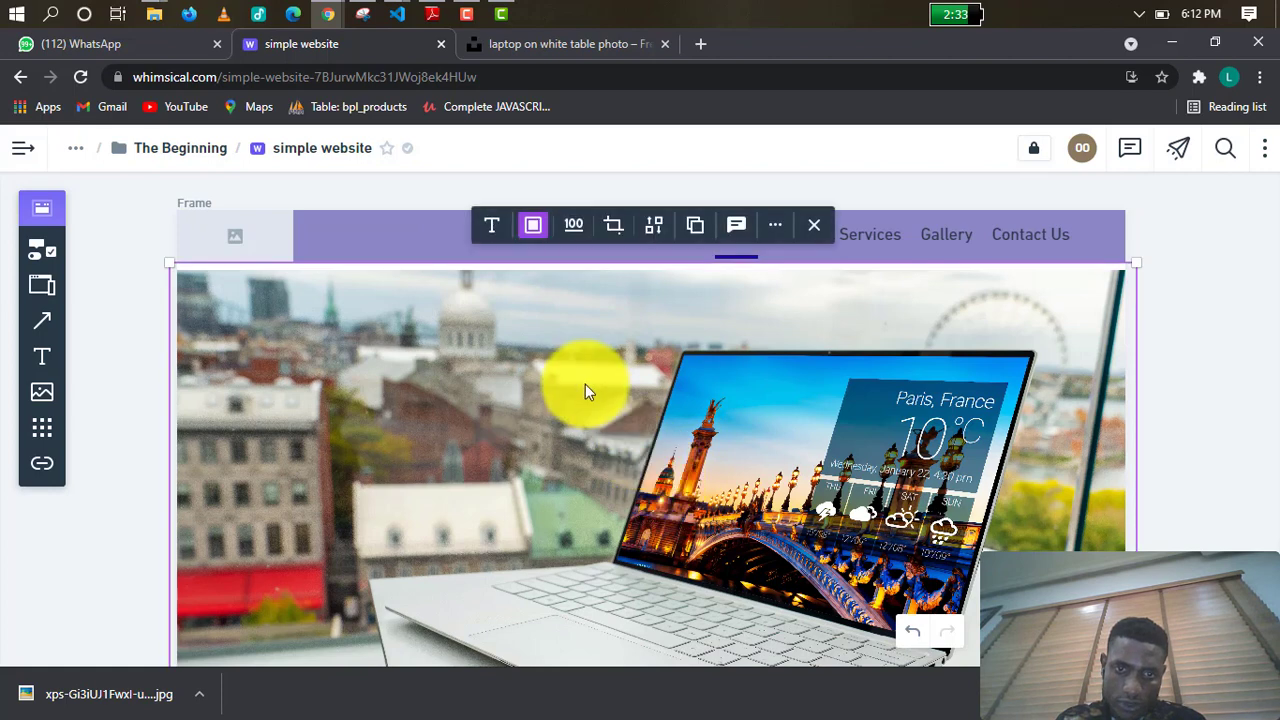
click(613, 225)
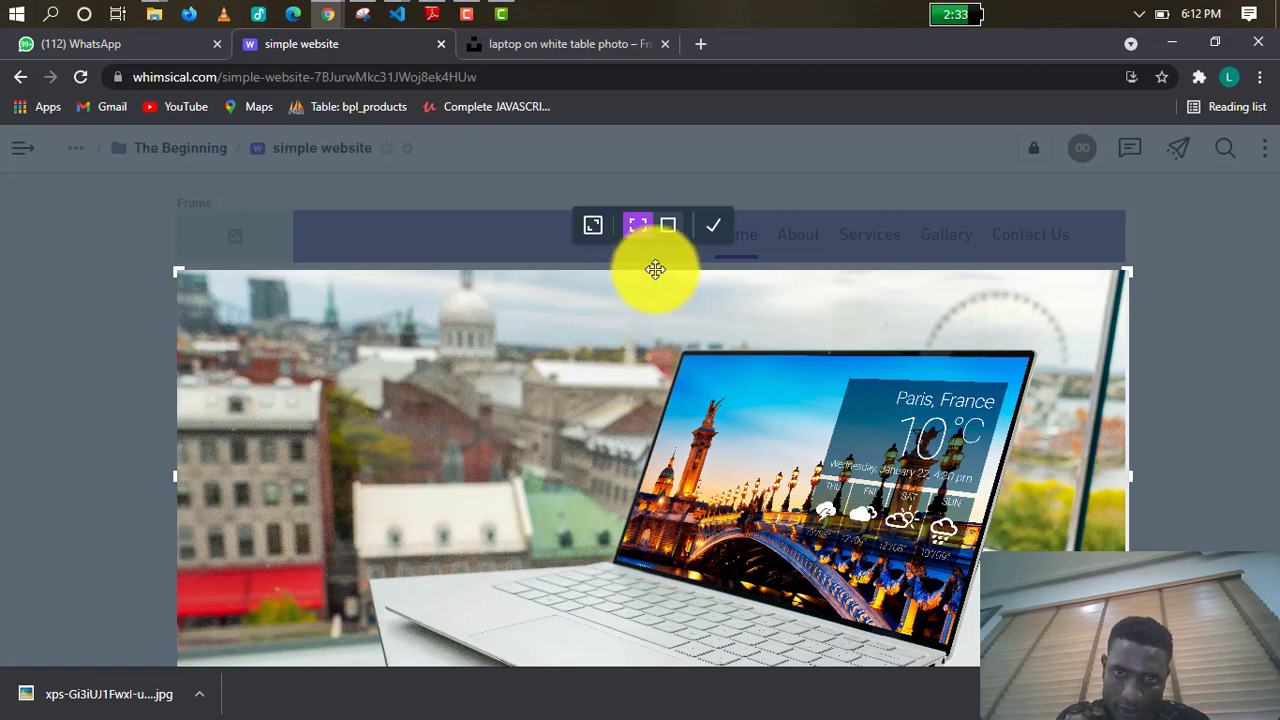
scroll(700, 380, down, 1)
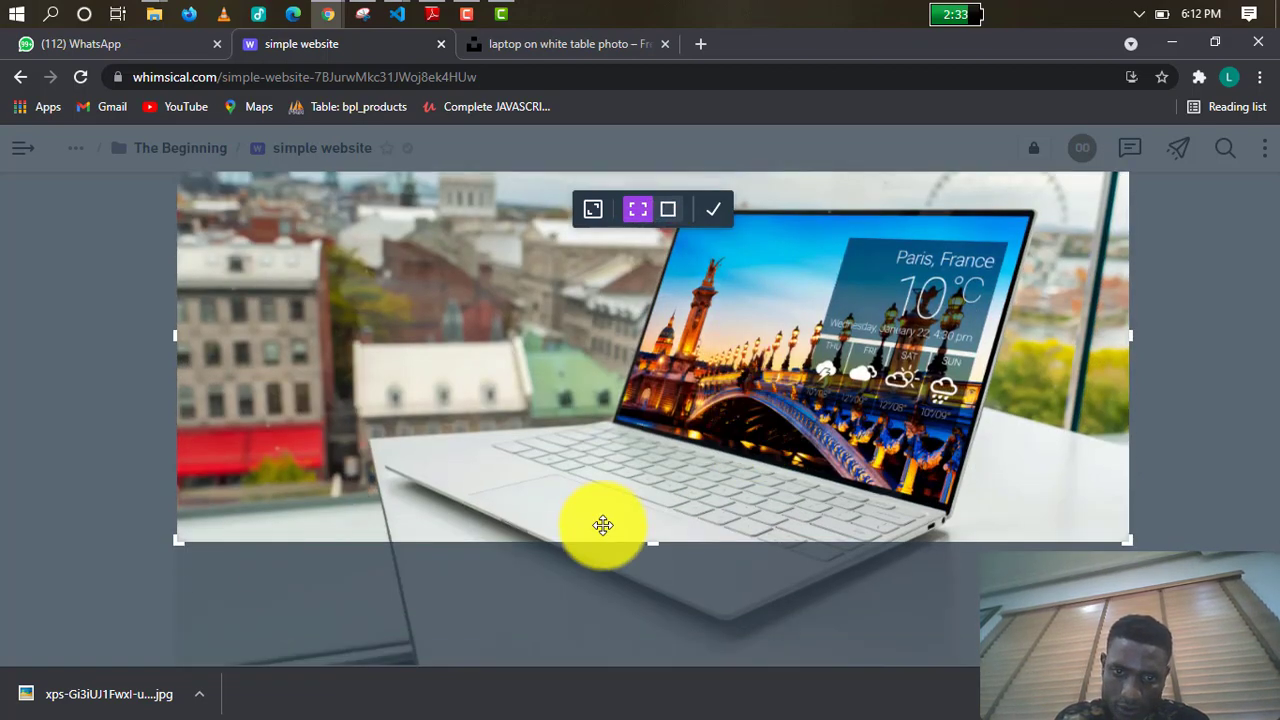
drag(659, 548, 672, 487)
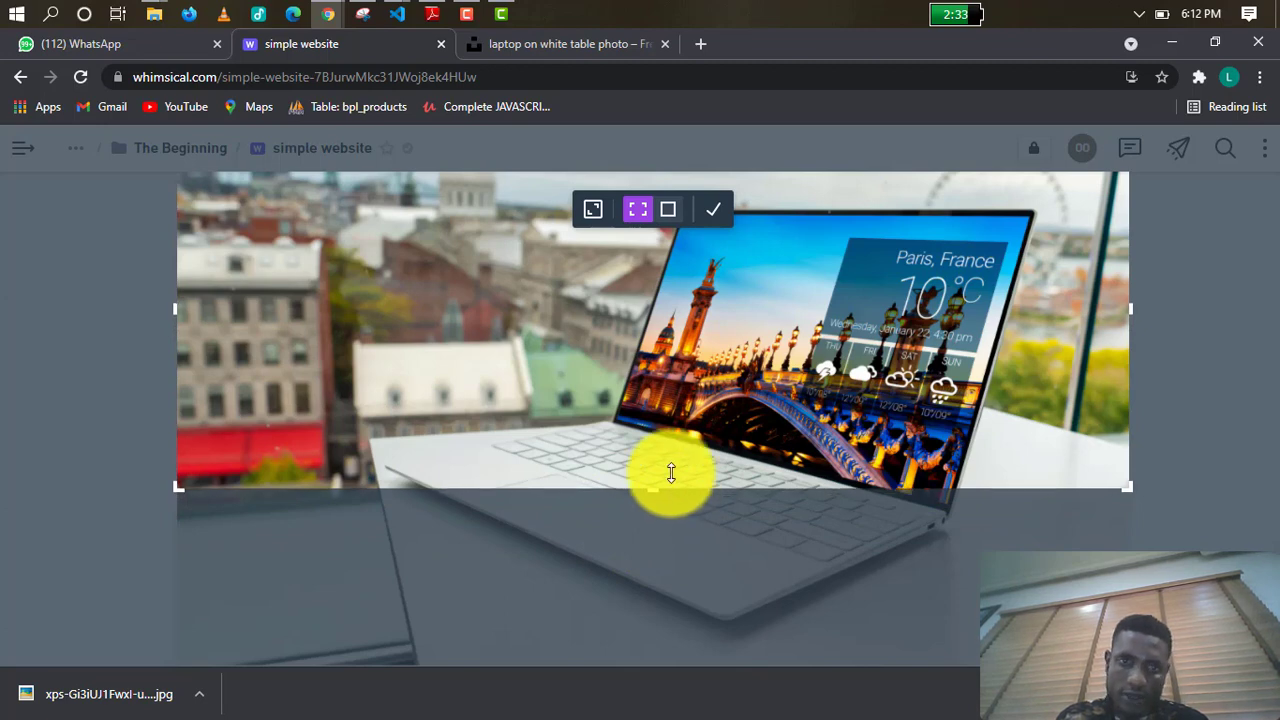
click(714, 209)
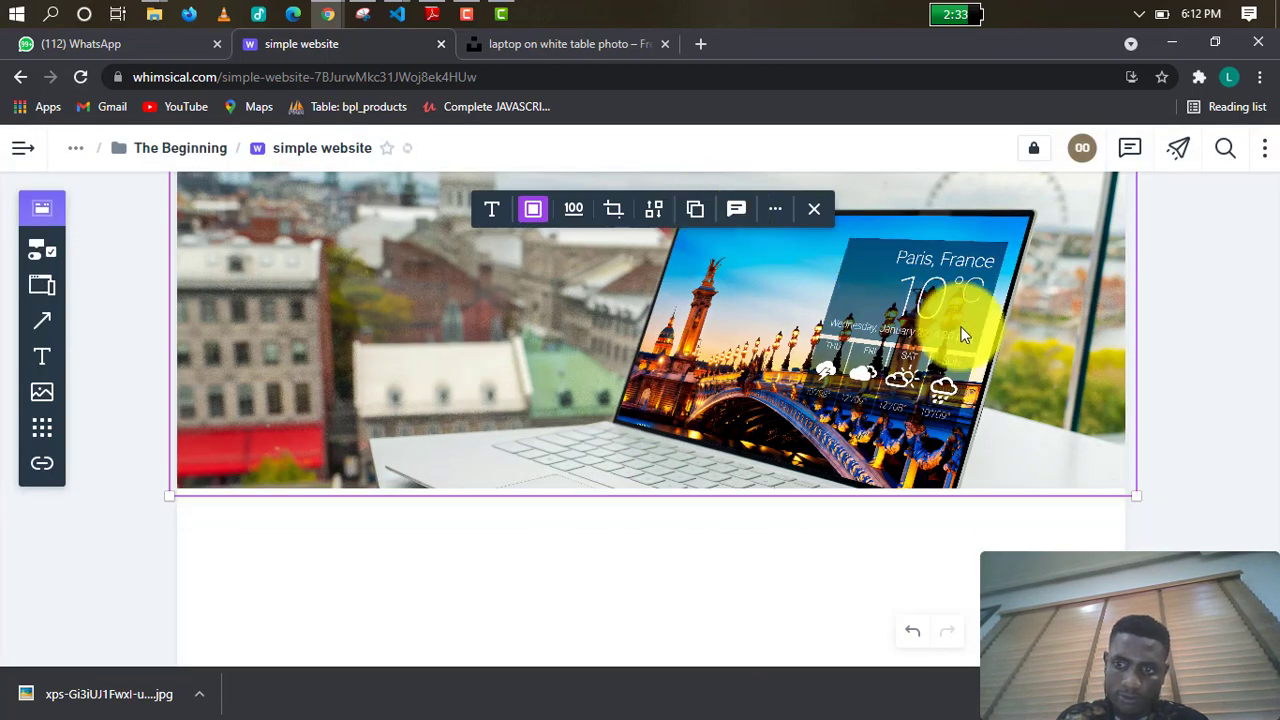
scroll(960, 327, up, 2)
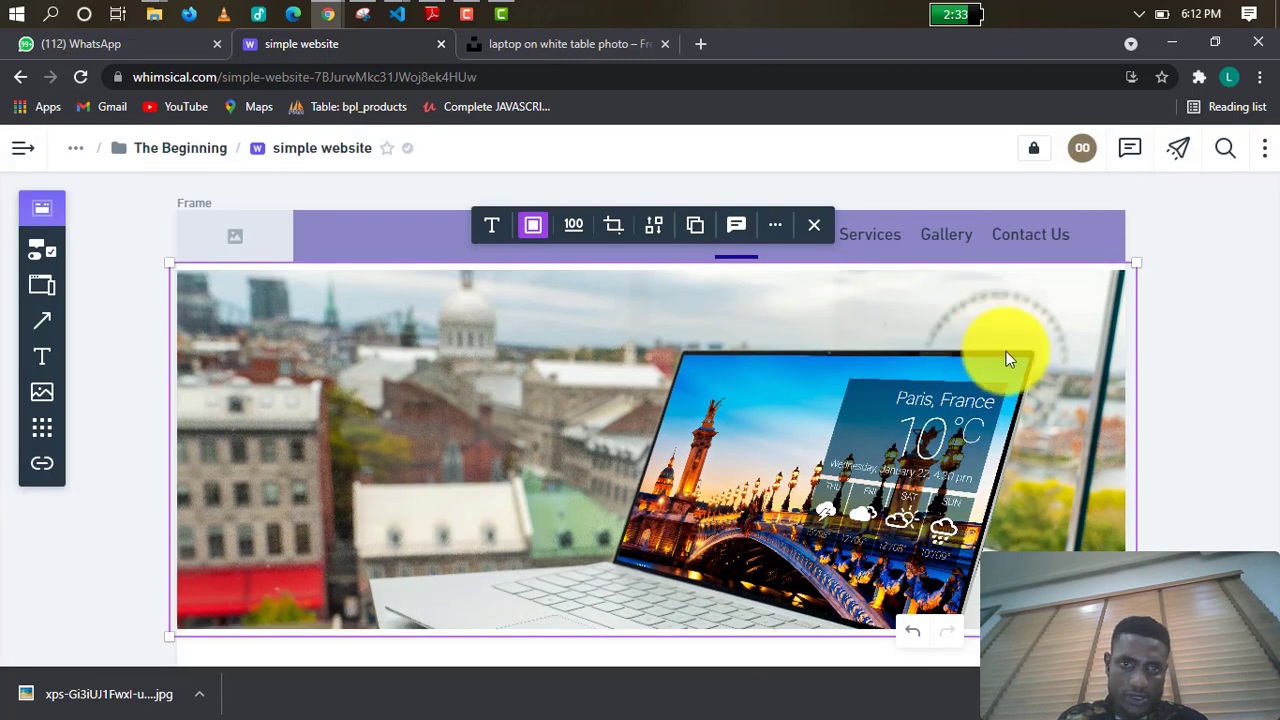
click(1210, 386)
Examine how the cropped laptop photo fits as a banner between the header and the empty area below.
scroll(1157, 434, down, 2)
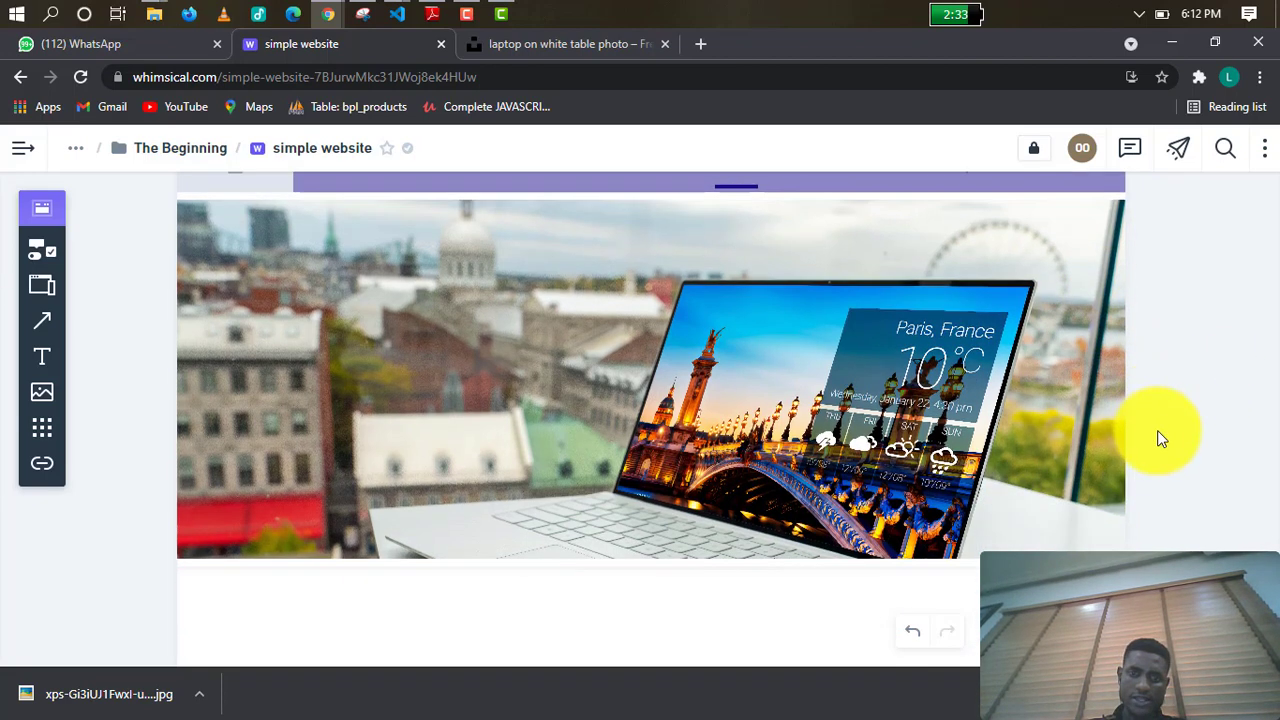
scroll(764, 467, up, 1)
scroll(697, 394, down, 1)
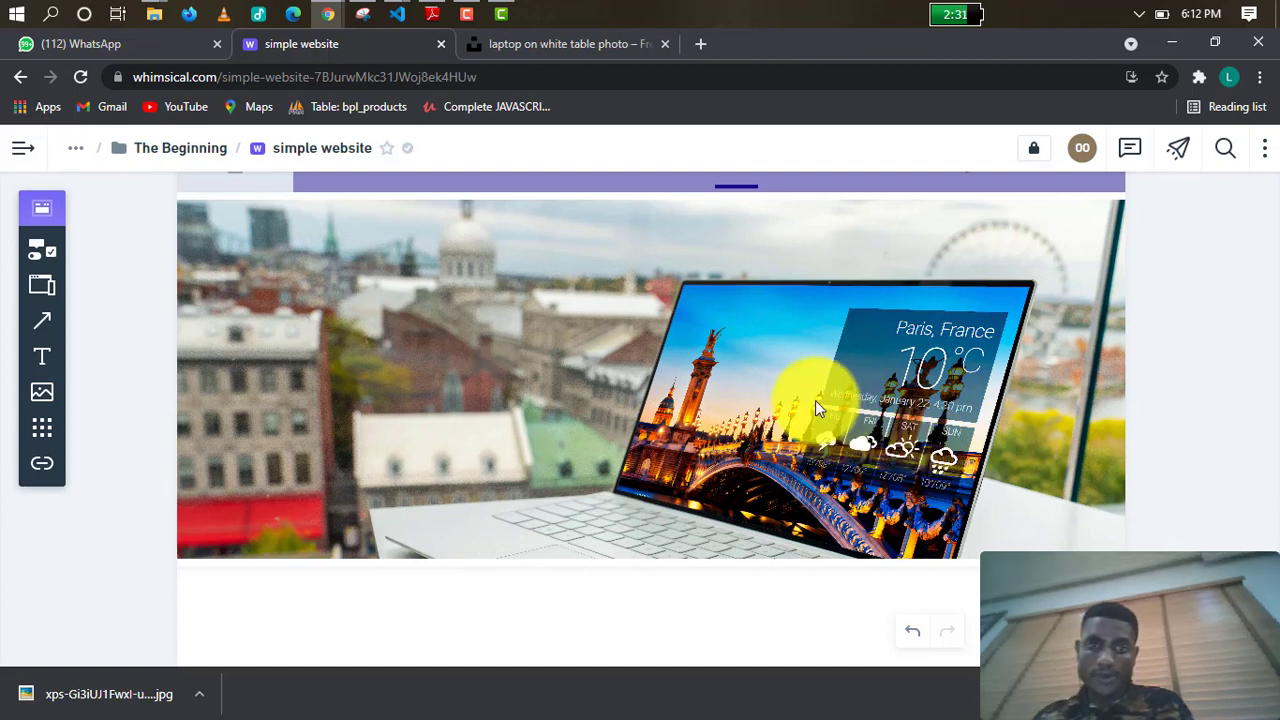
scroll(885, 370, up, 1)
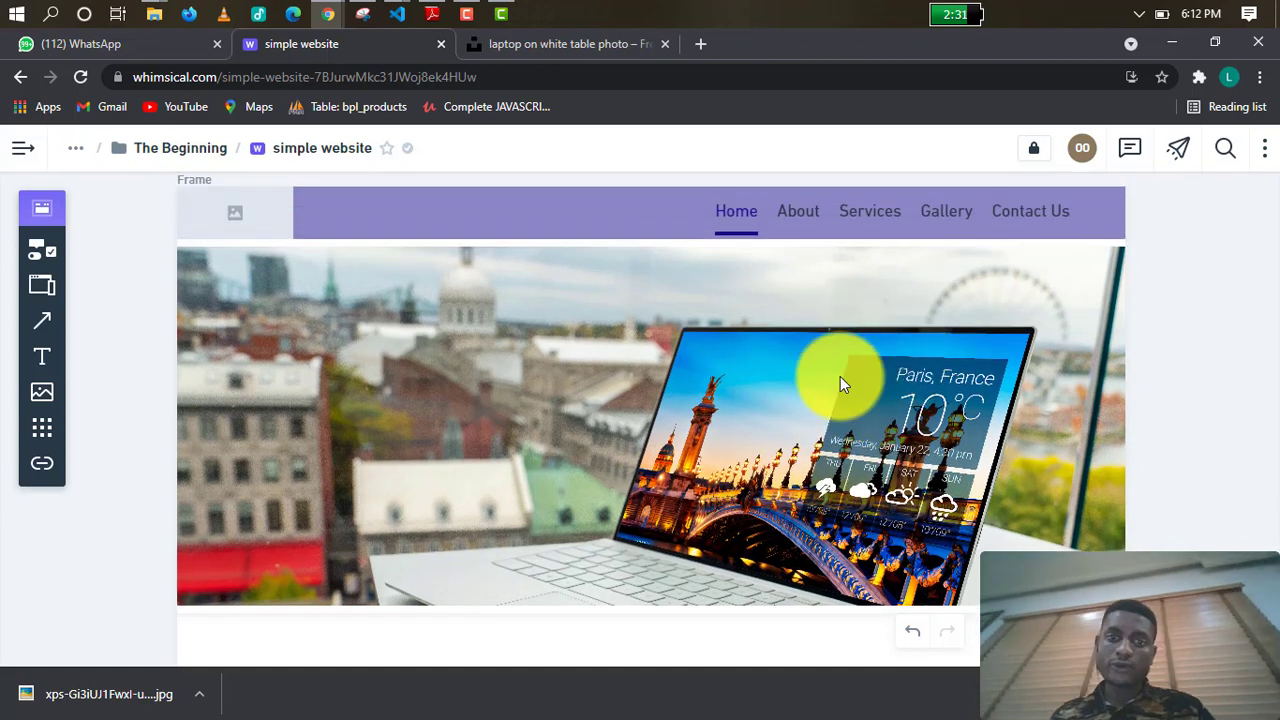
scroll(667, 389, down, 1)
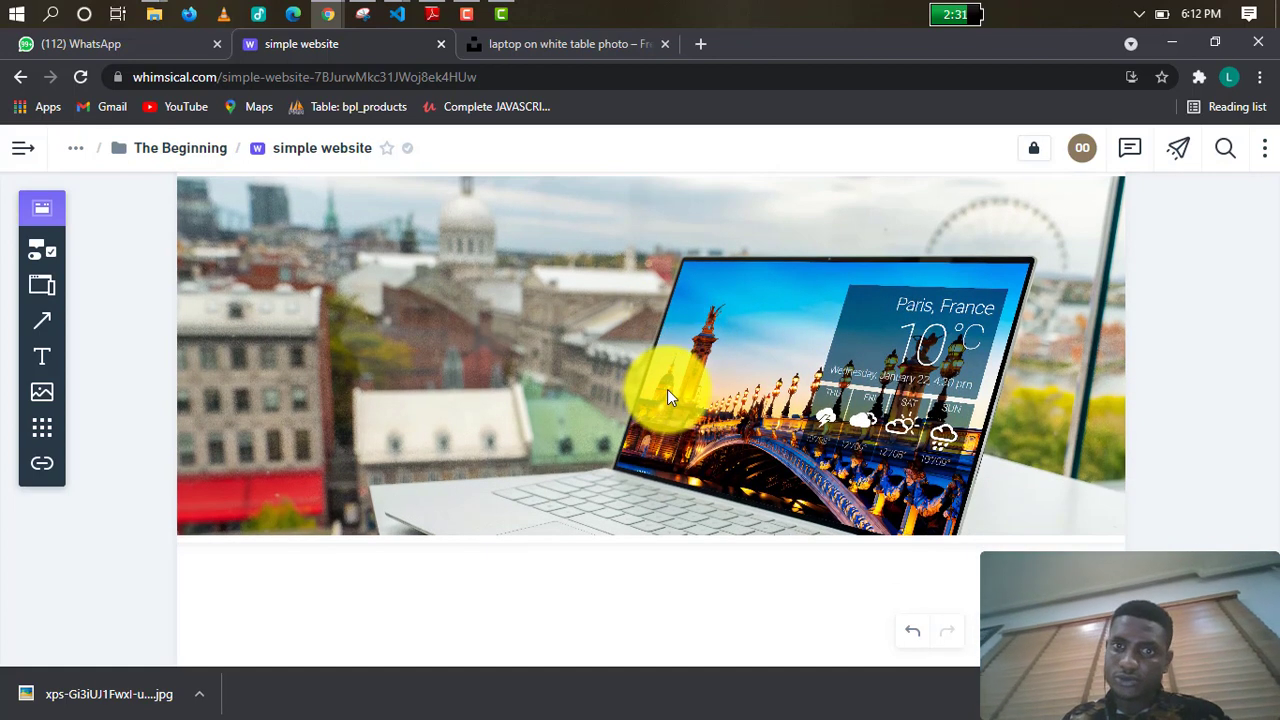
scroll(677, 357, up, 1)
scroll(680, 356, down, 2)
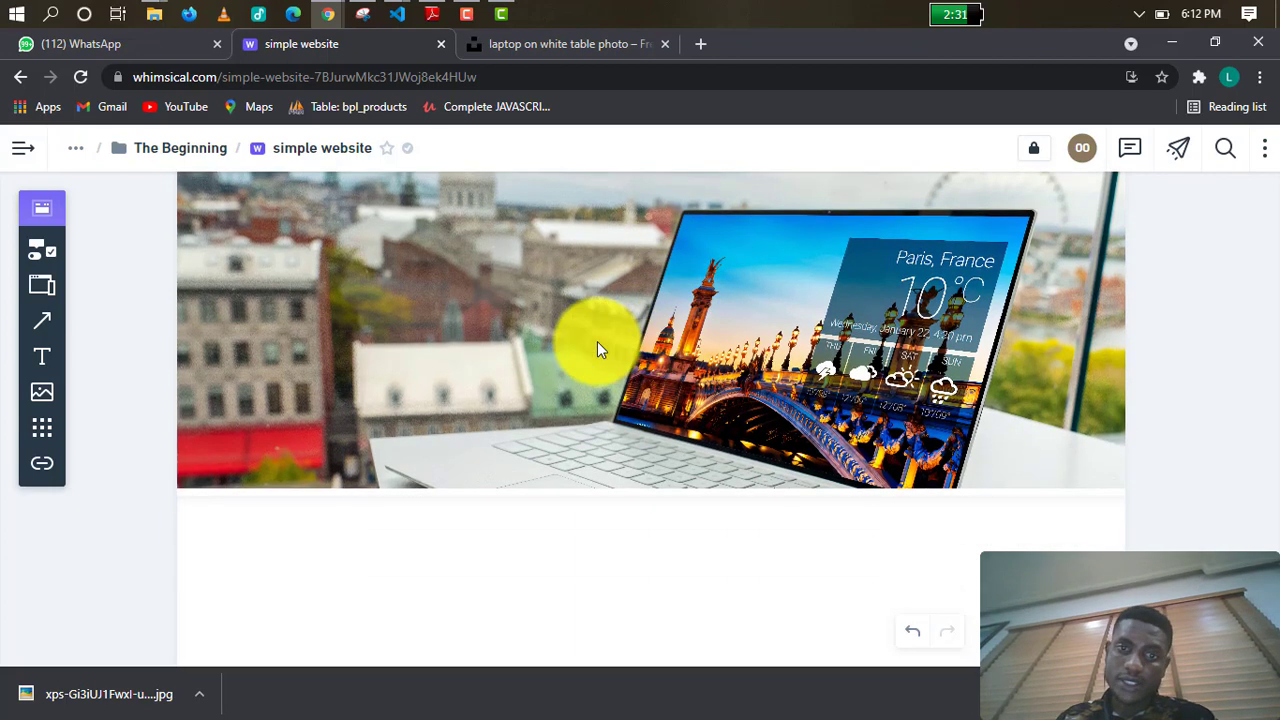
scroll(590, 349, up, 2)
scroll(690, 420, down, 1)
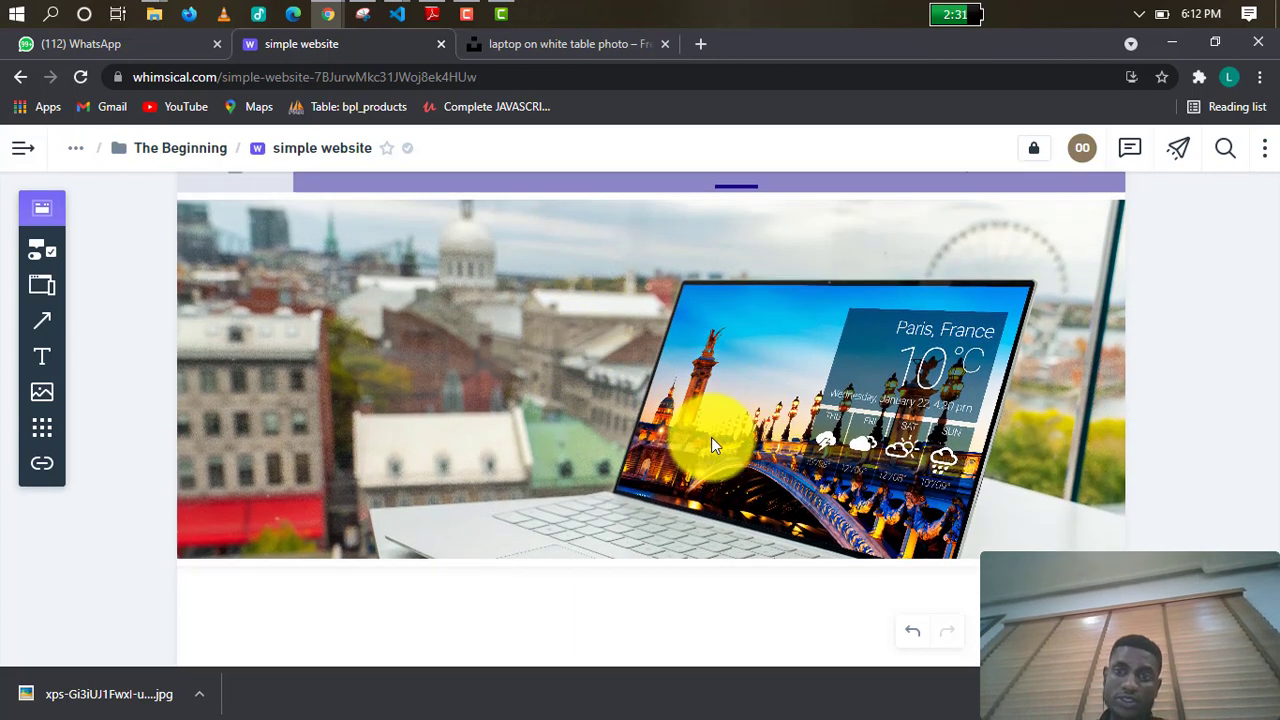
scroll(711, 440, up, 1)
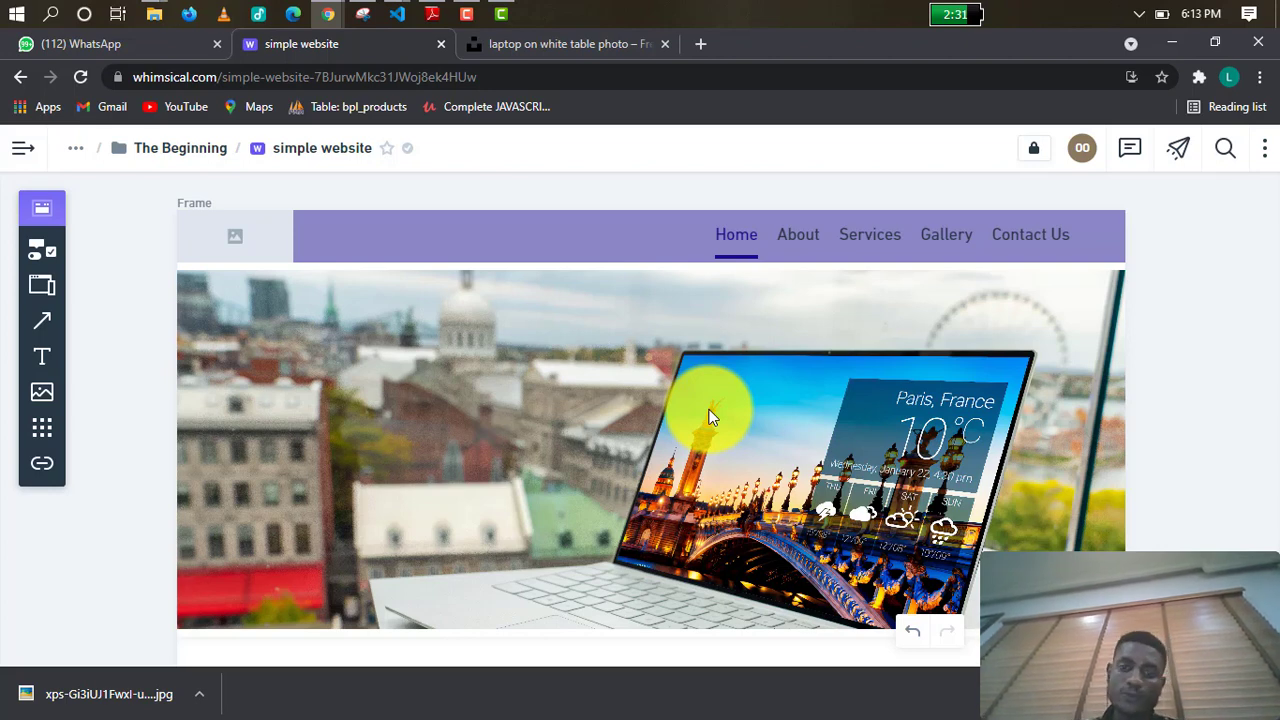
scroll(715, 415, down, 1)
scroll(690, 432, up, 1)
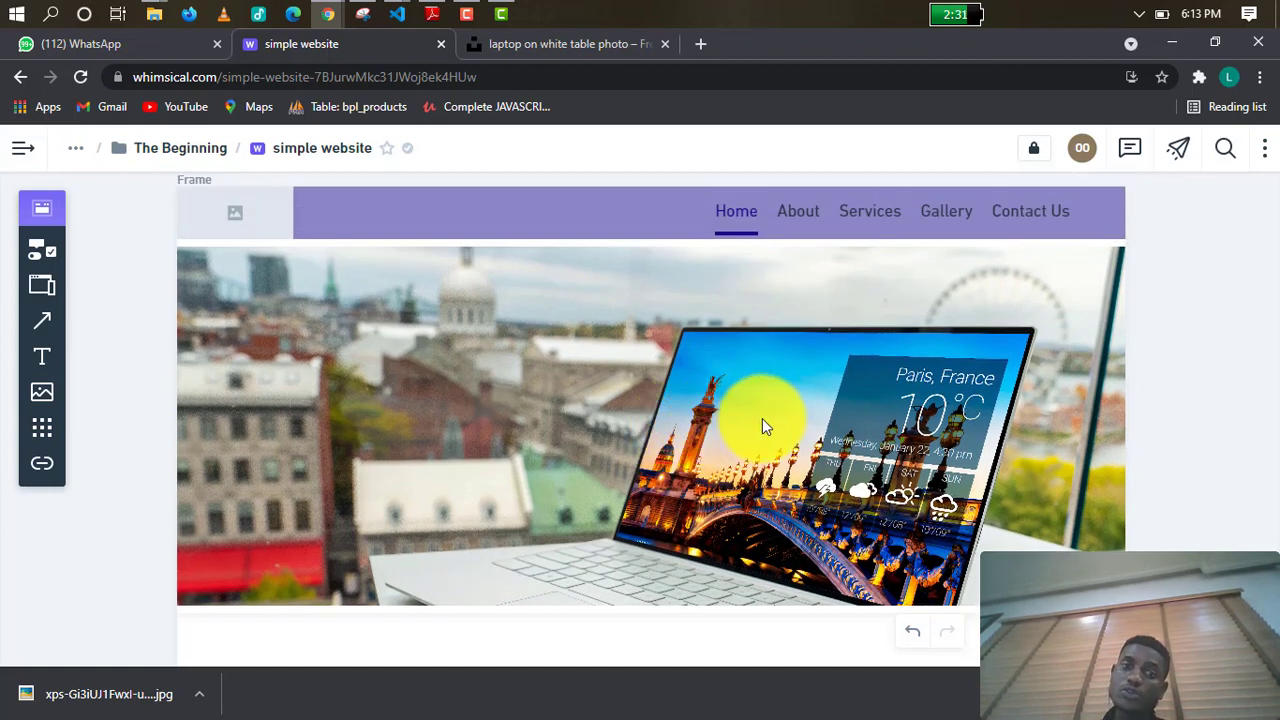
scroll(762, 420, down, 1)
scroll(762, 427, up, 1)
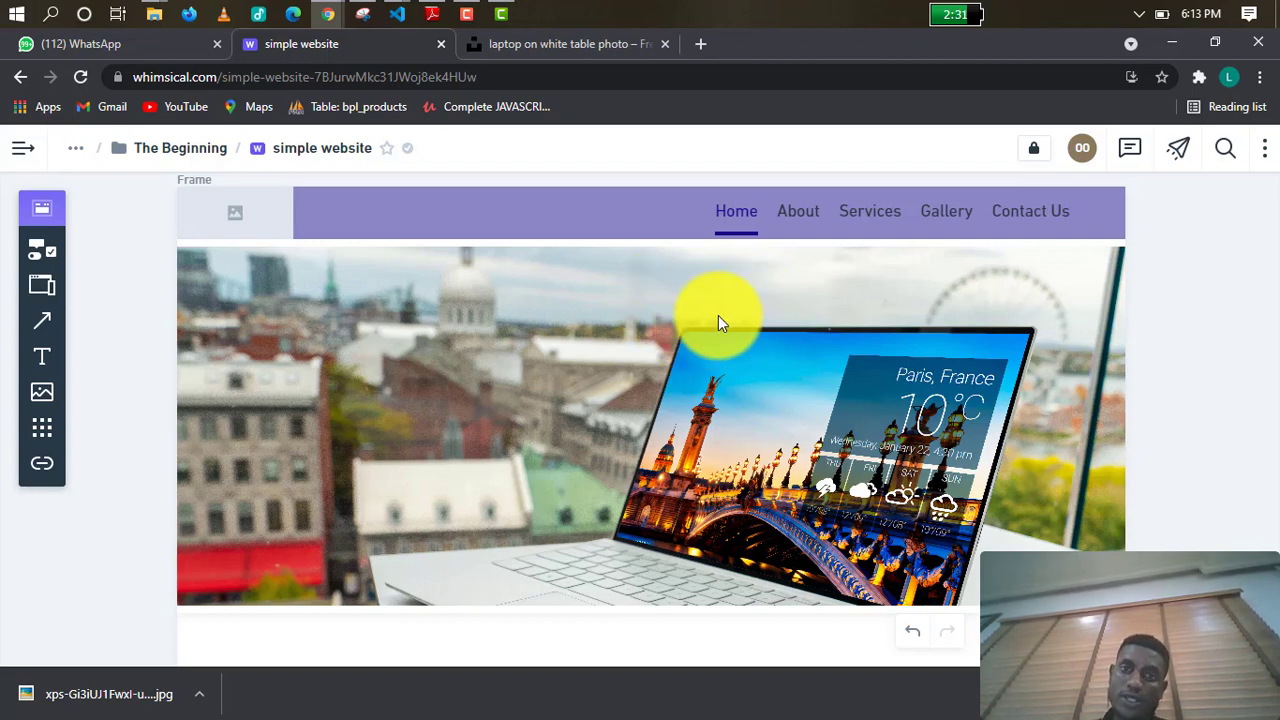
scroll(790, 323, down, 3)
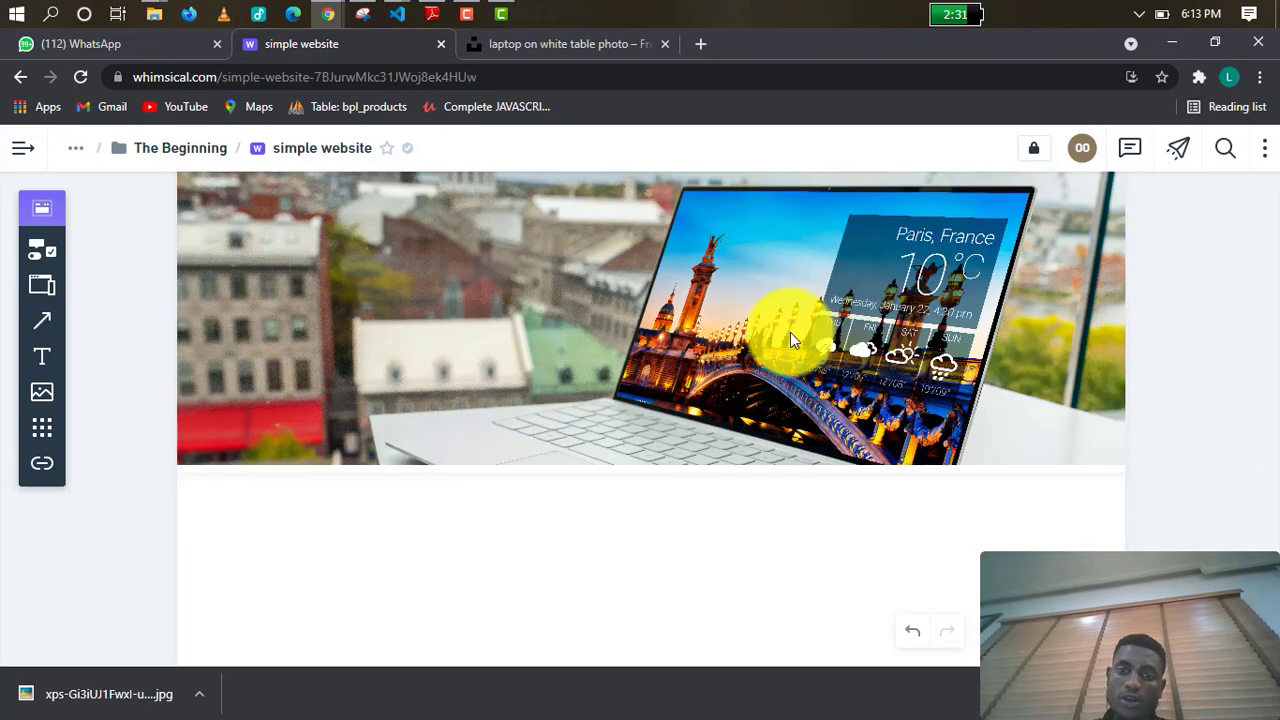
Recrop the laptop photo with its lower edge slightly further down, so that a little more of the keyboard is included.
scroll(666, 325, up, 2)
click(652, 326)
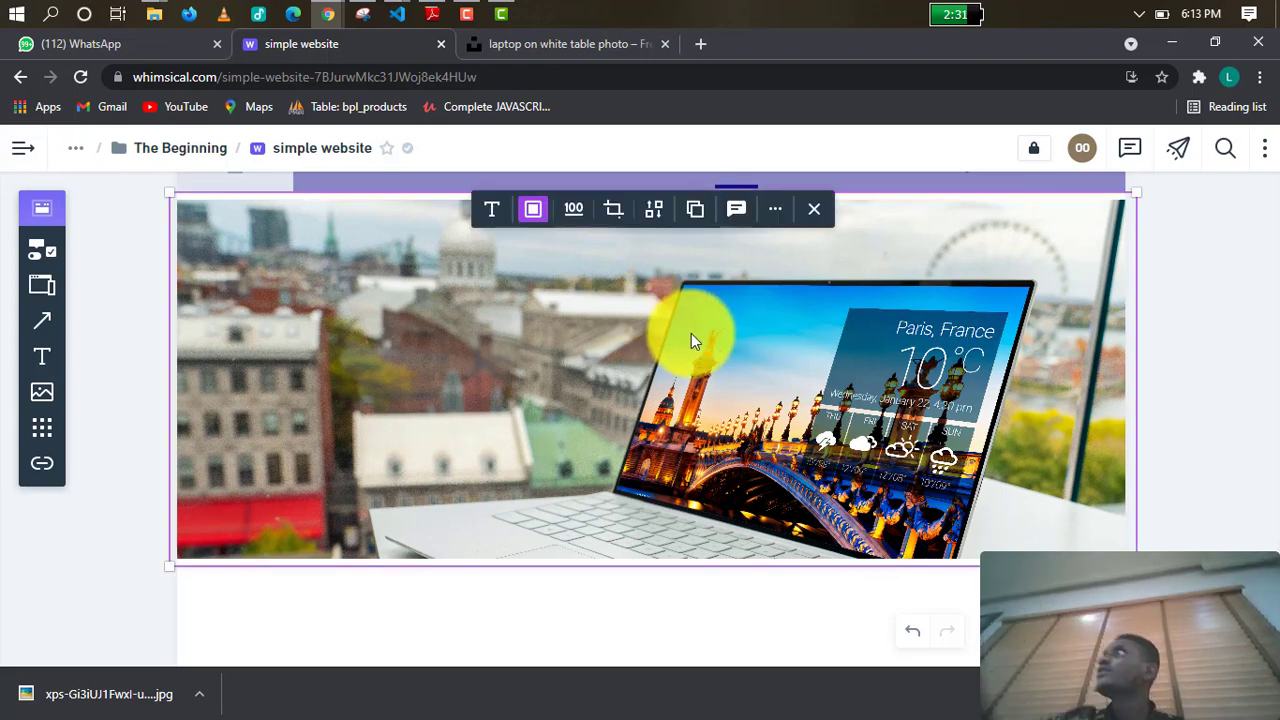
scroll(620, 385, up, 1)
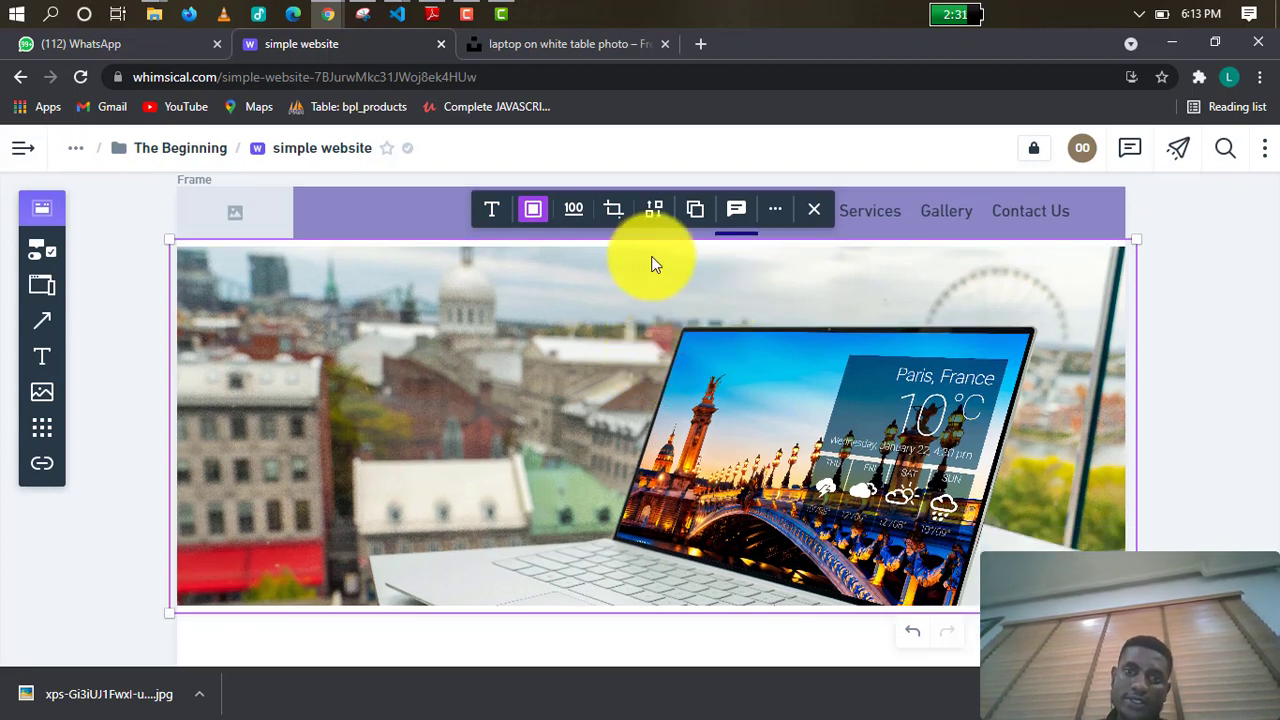
scroll(640, 372, down, 1)
scroll(660, 372, up, 1)
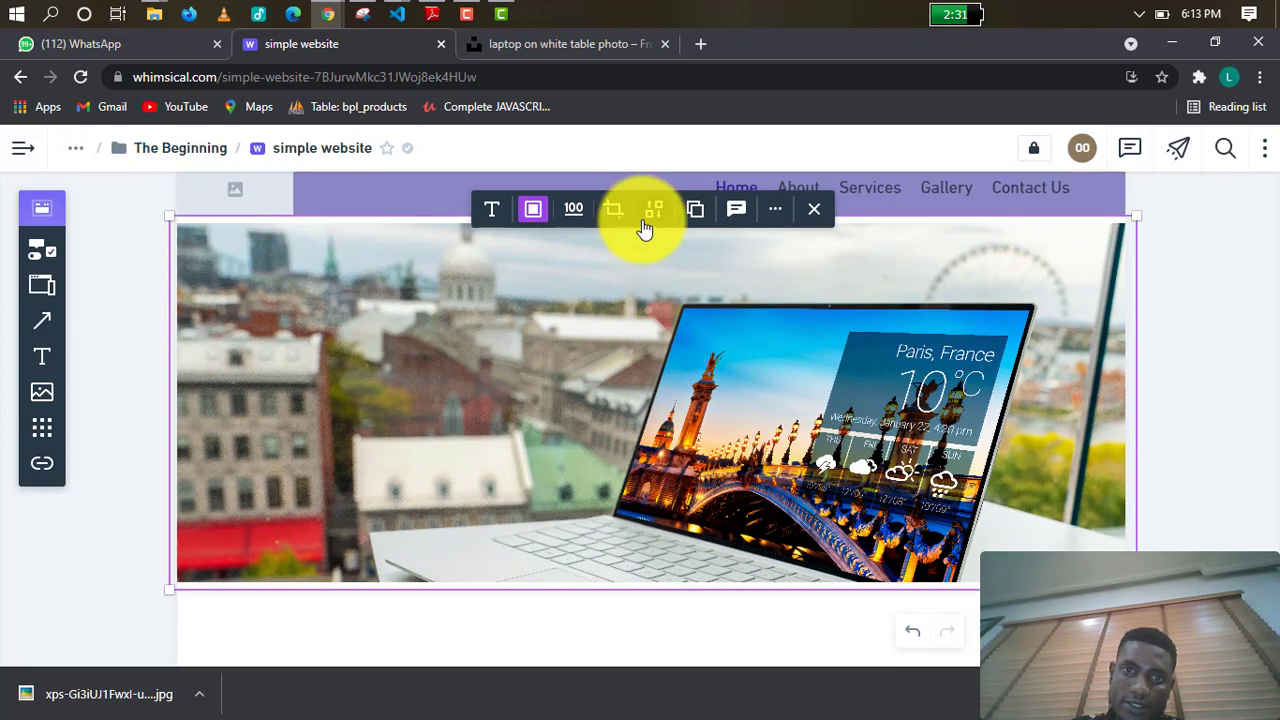
click(614, 211)
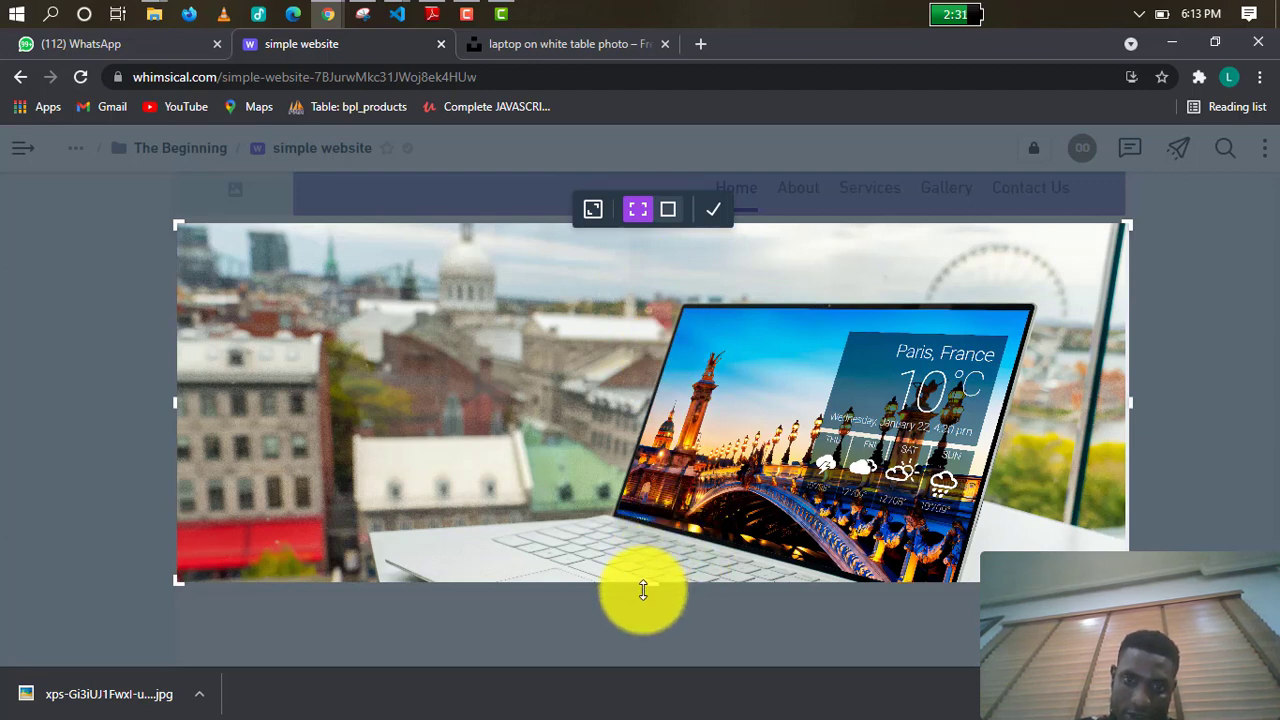
drag(657, 578, 660, 553)
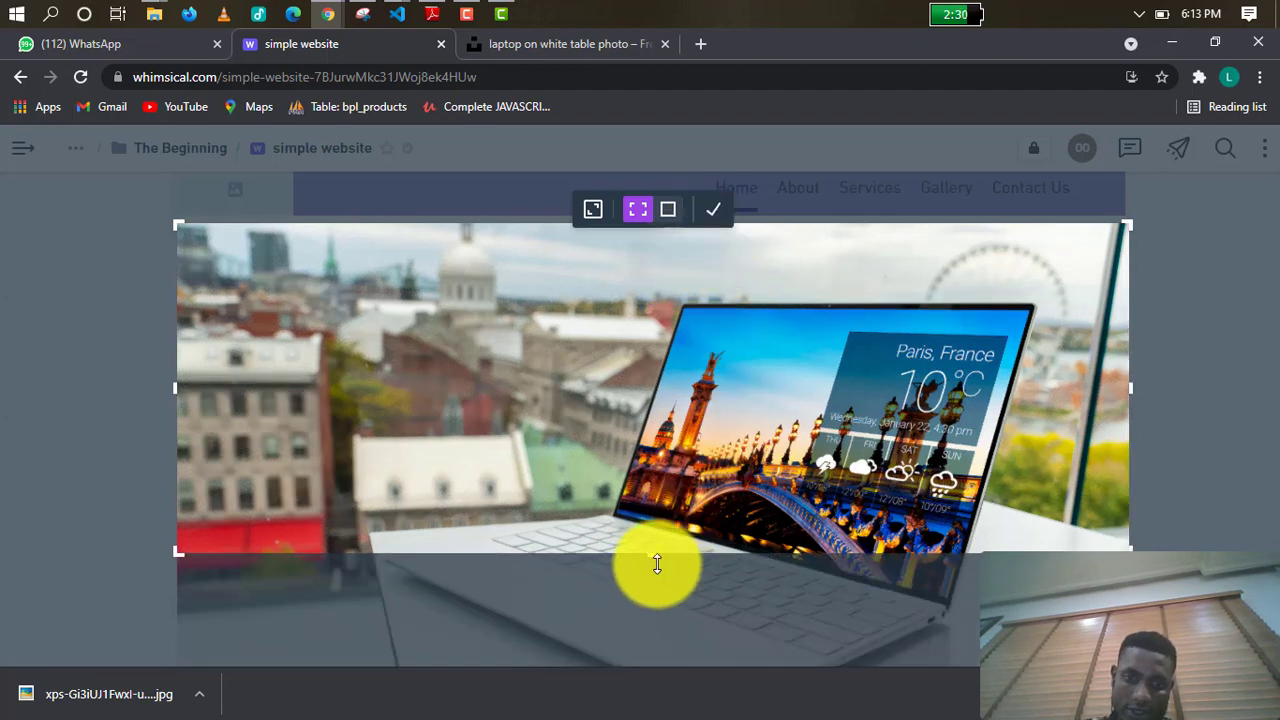
drag(657, 560, 661, 597)
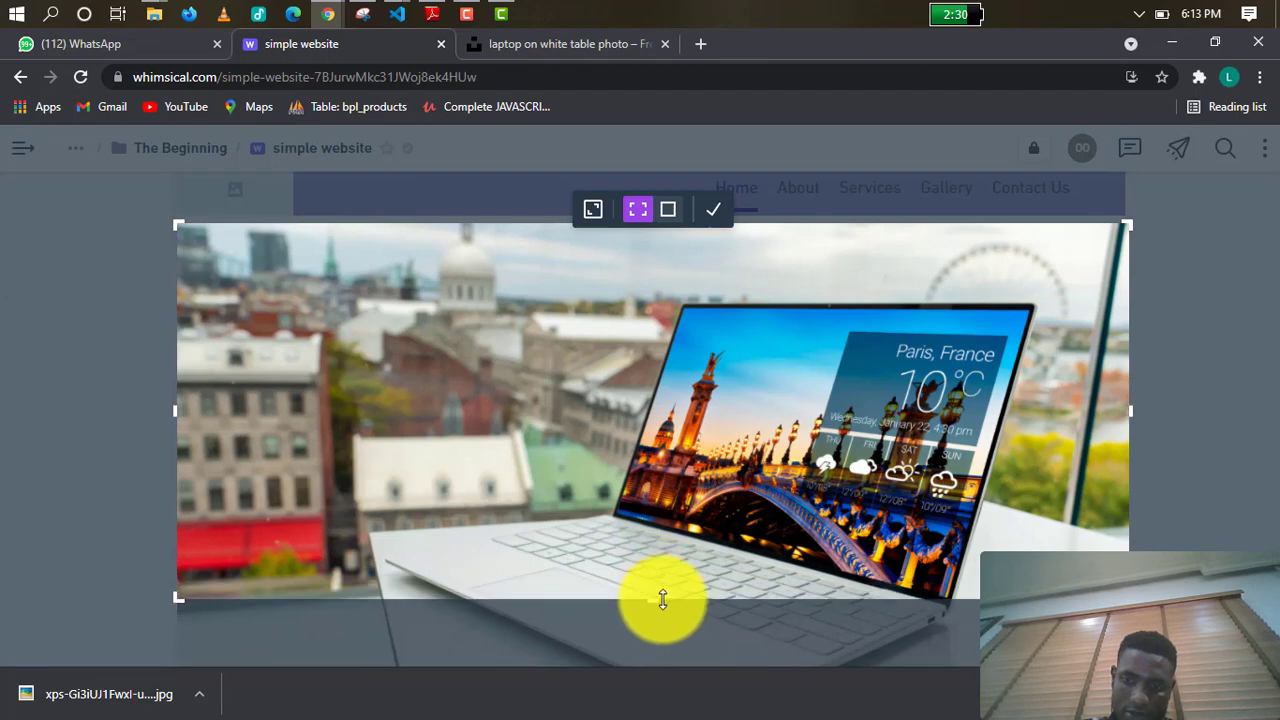
click(713, 209)
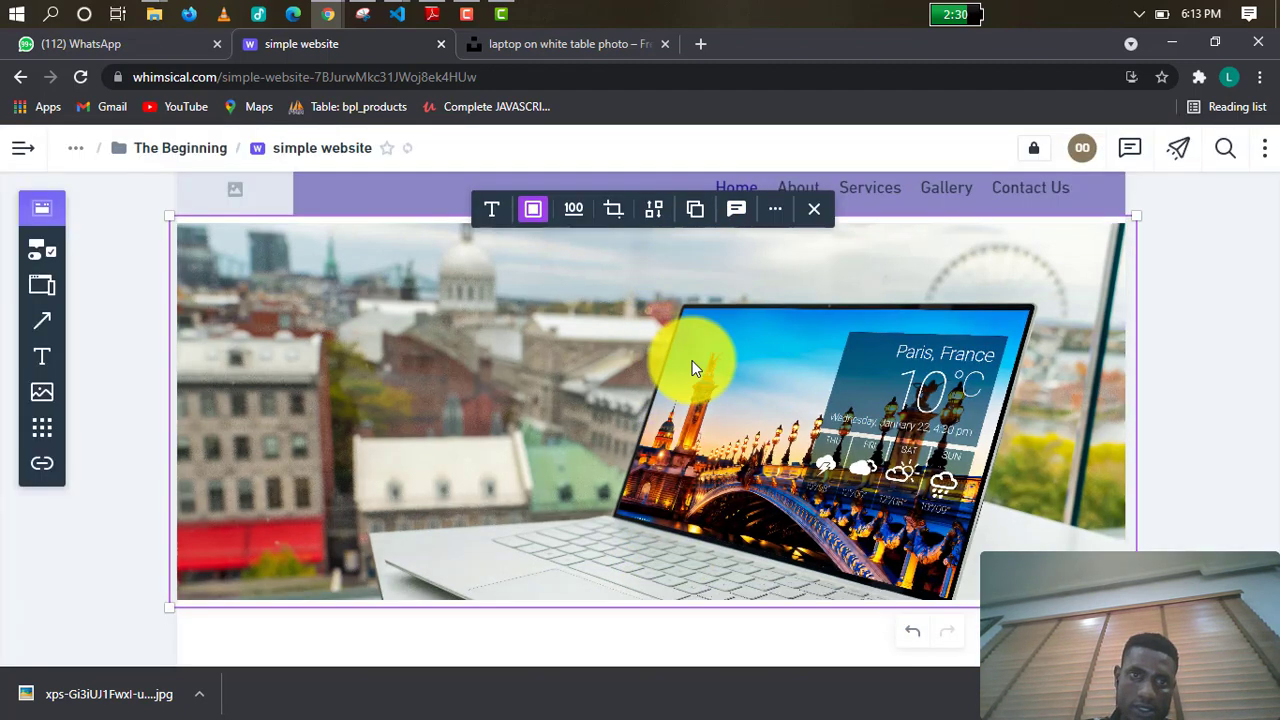
Send the laptop banner image to the back of the layer order.
click(1242, 320)
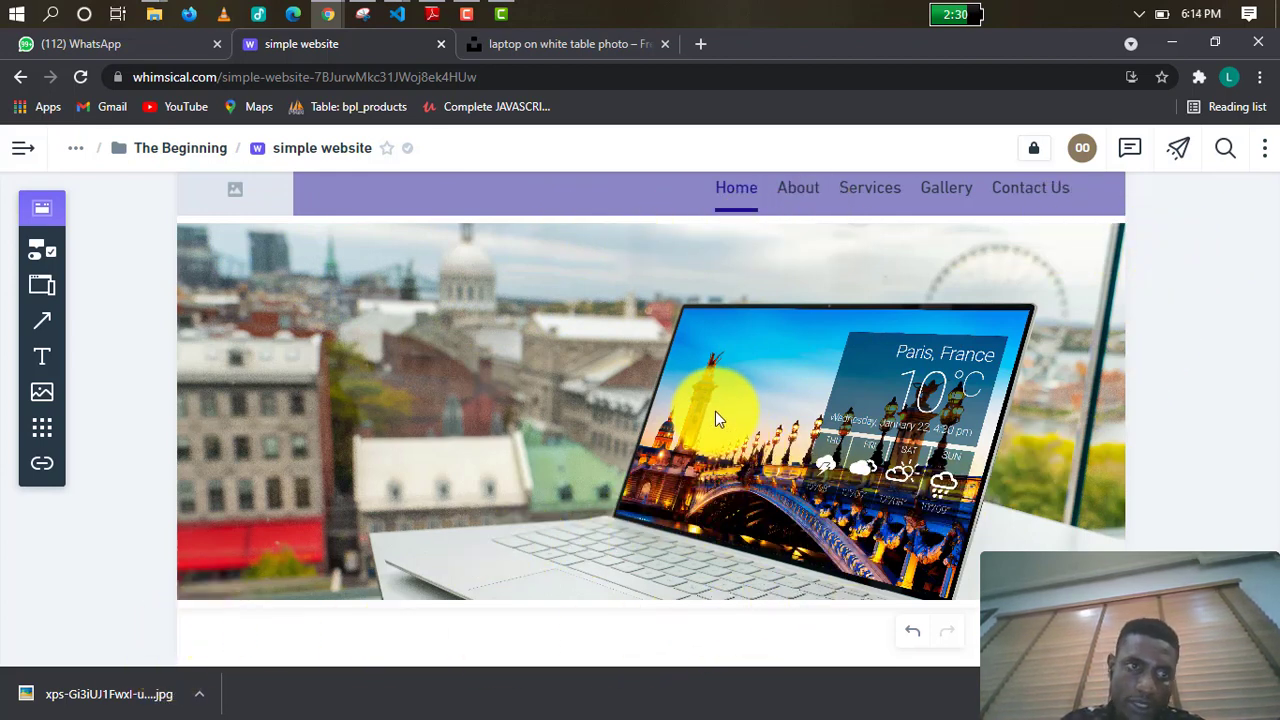
click(736, 336)
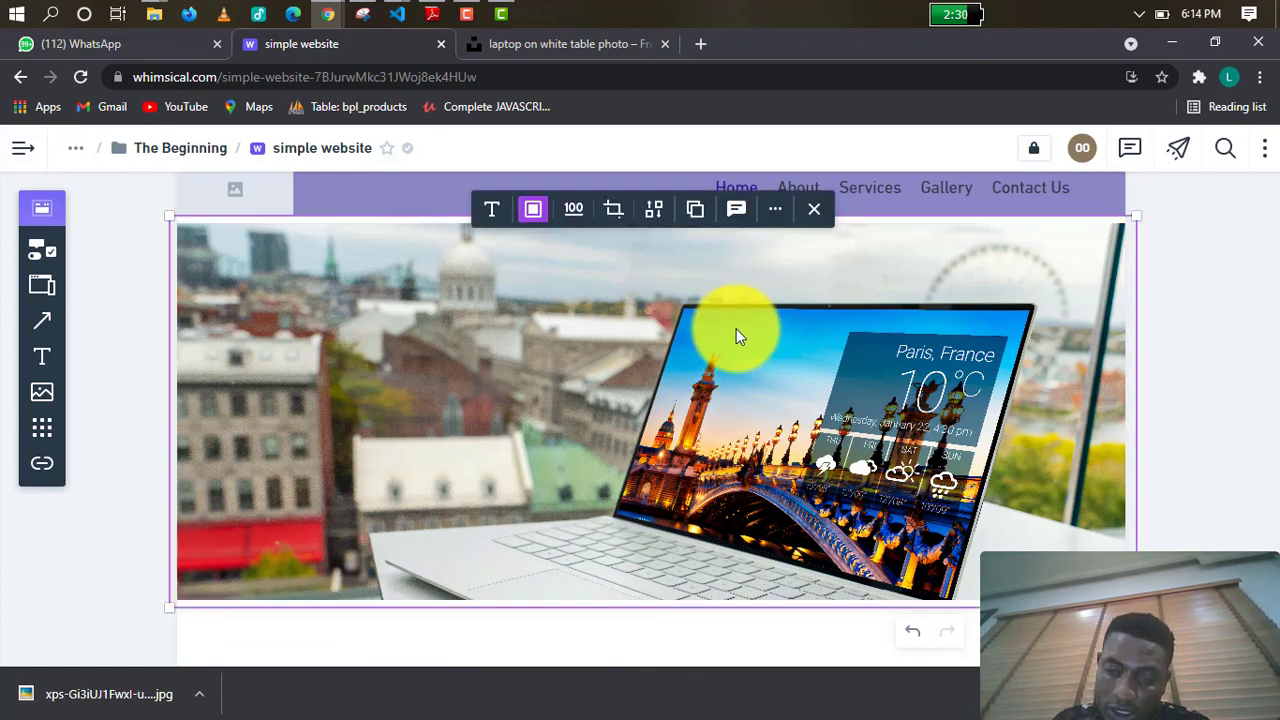
right_click(736, 336)
click(698, 335)
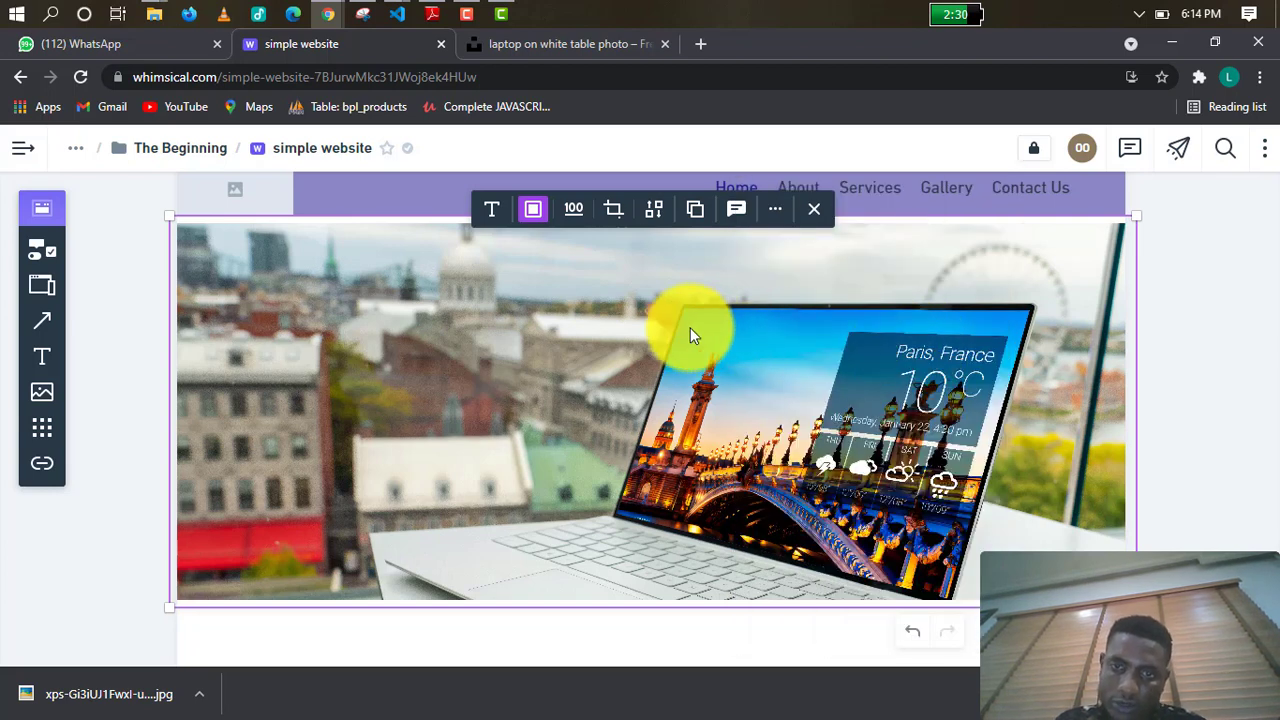
right_click(690, 335)
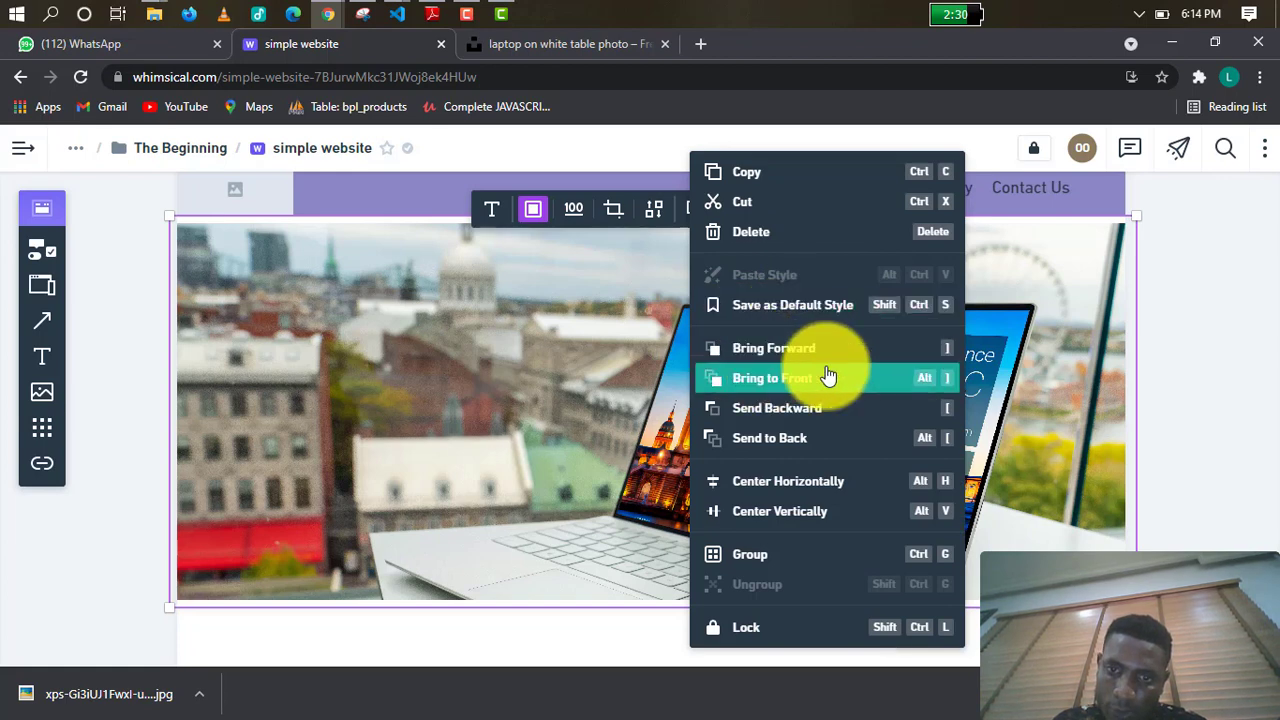
click(818, 440)
click(1207, 274)
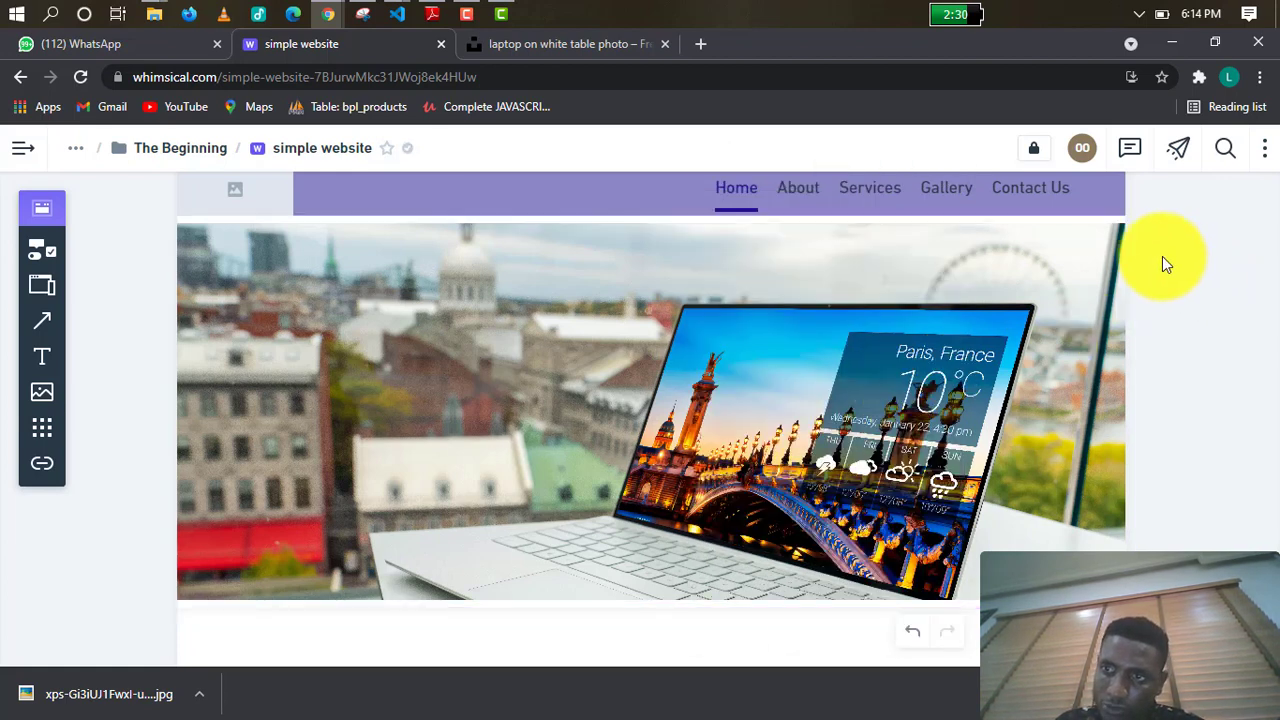
Move the laptop banner image up so that it sits flush against the navigation bar.
scroll(1094, 199, up, 1)
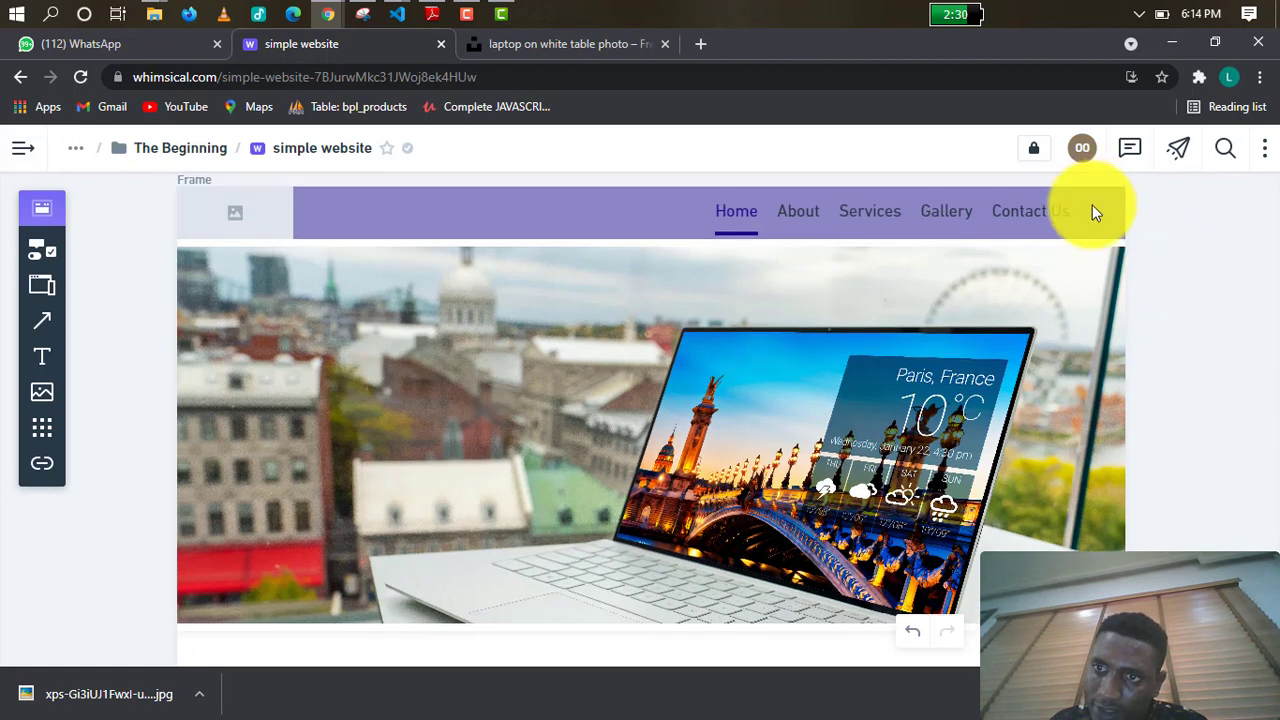
mouse_move(1034, 348)
mouse_down()
mouse_move(1031, 335)
mouse_move(1031, 380)
mouse_move(1033, 344)
mouse_up()
click(1193, 368)
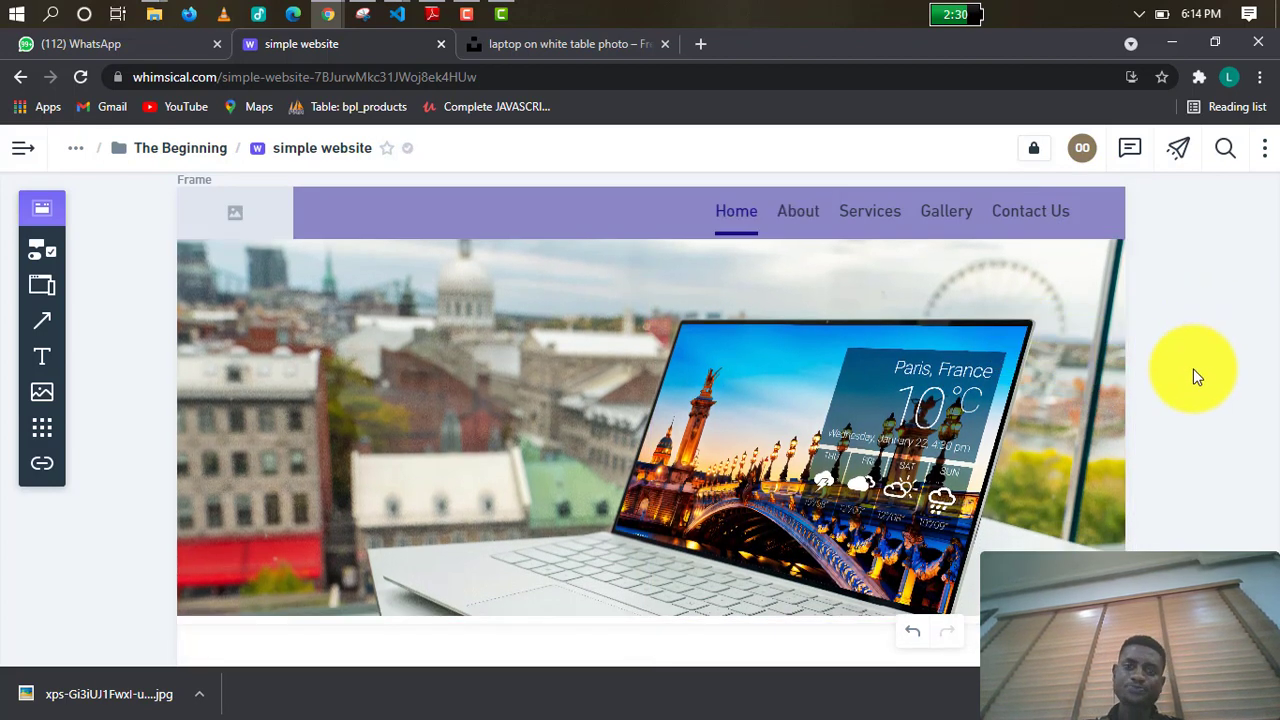
scroll(1015, 436, down, 1)
scroll(862, 404, up, 1)
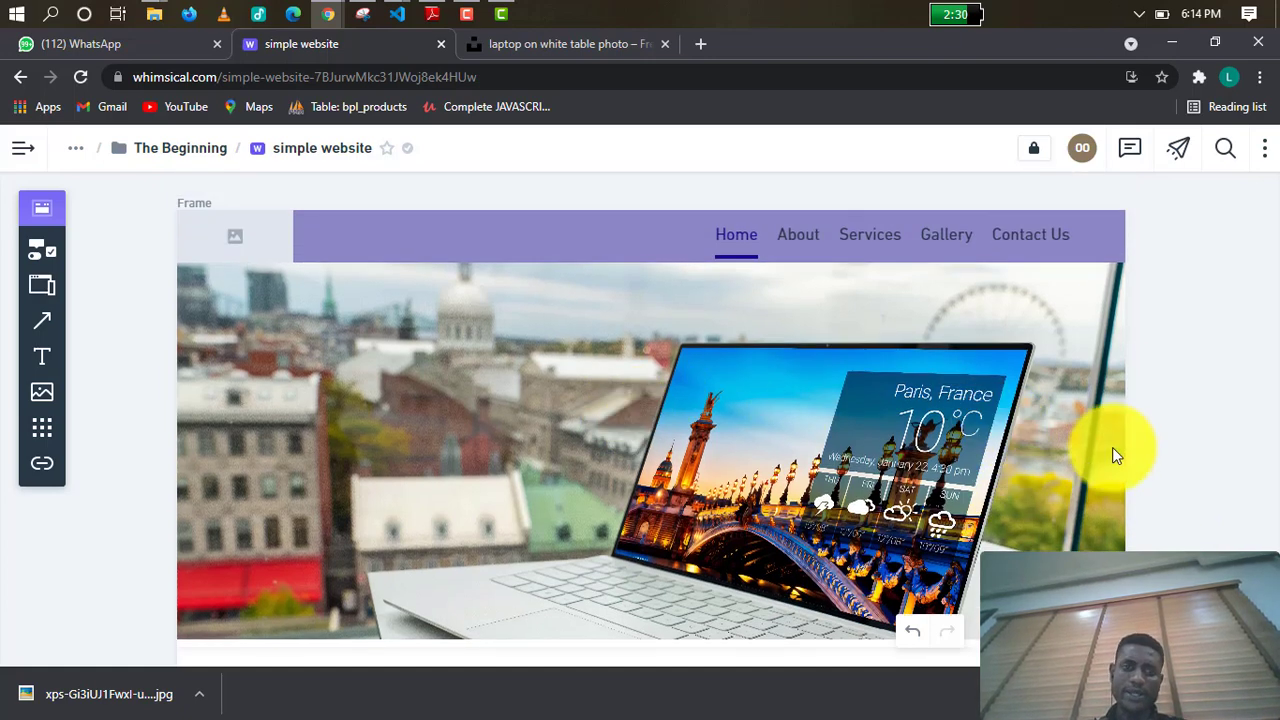
scroll(1007, 388, down, 1)
scroll(998, 387, up, 1)
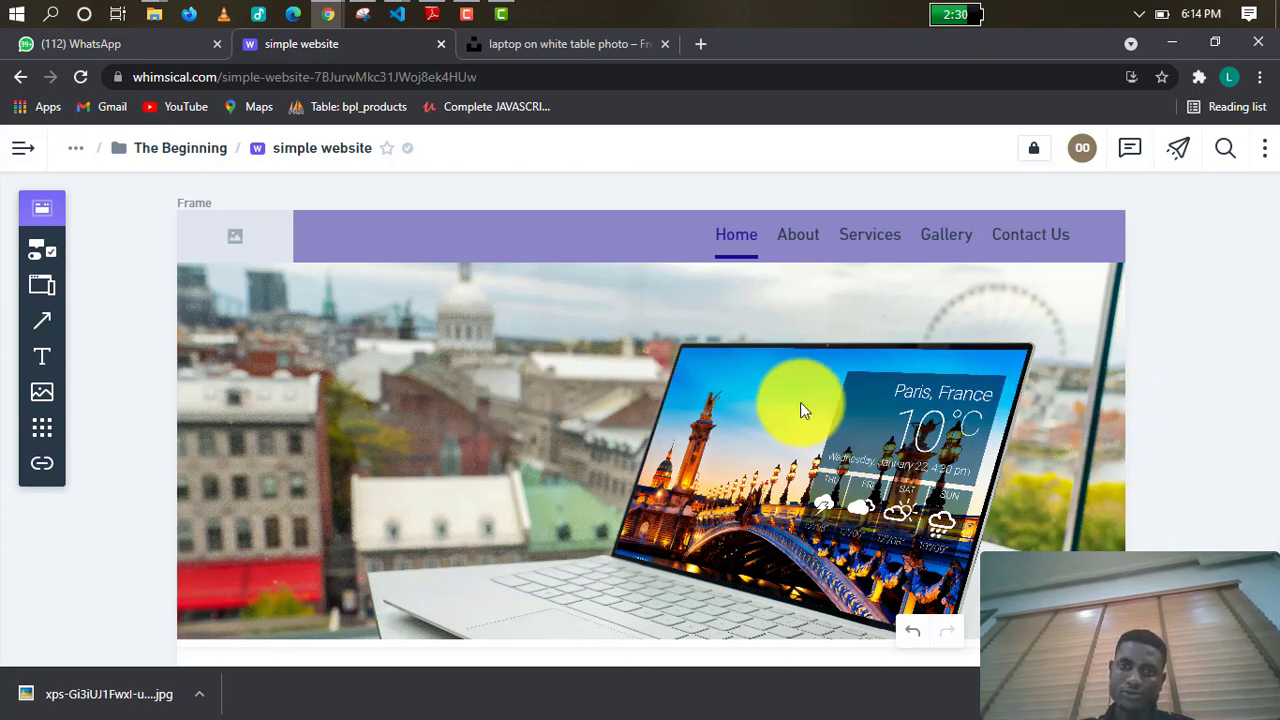
scroll(1012, 416, down, 1)
scroll(760, 395, down, 1)
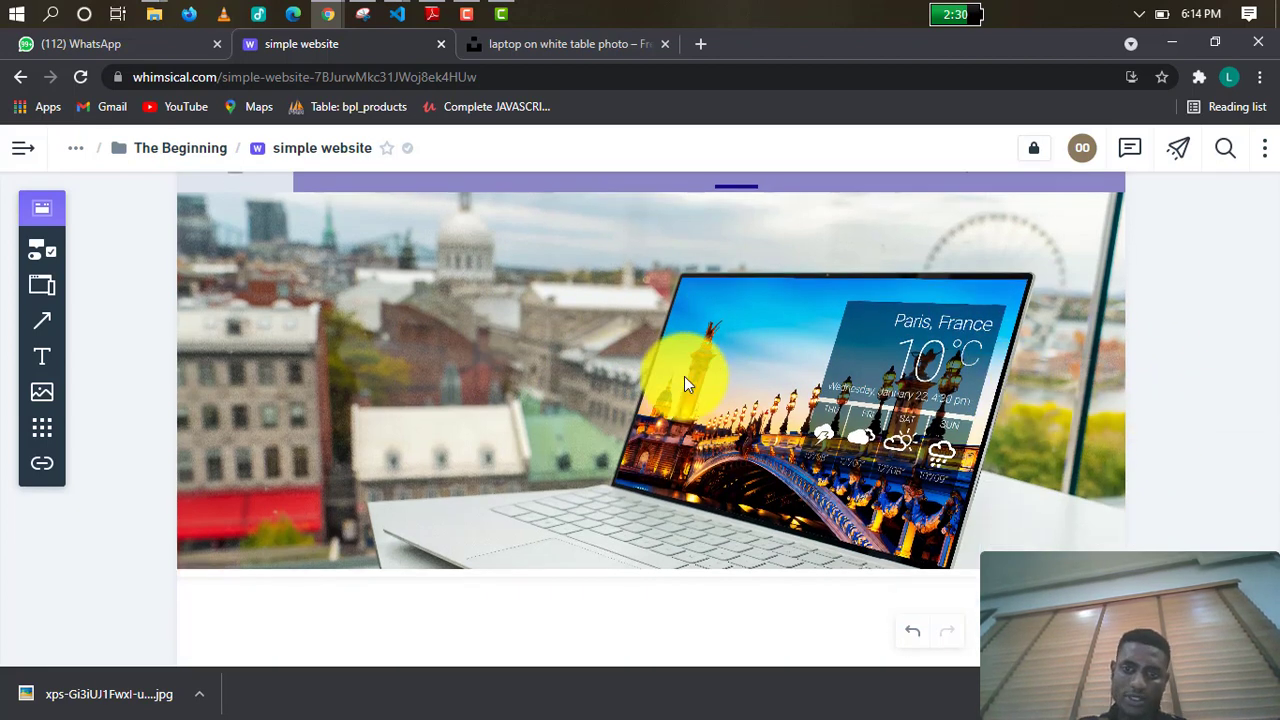
Crop a narrow strip off the lower edge of the laptop banner image.
scroll(665, 395, up, 2)
click(661, 405)
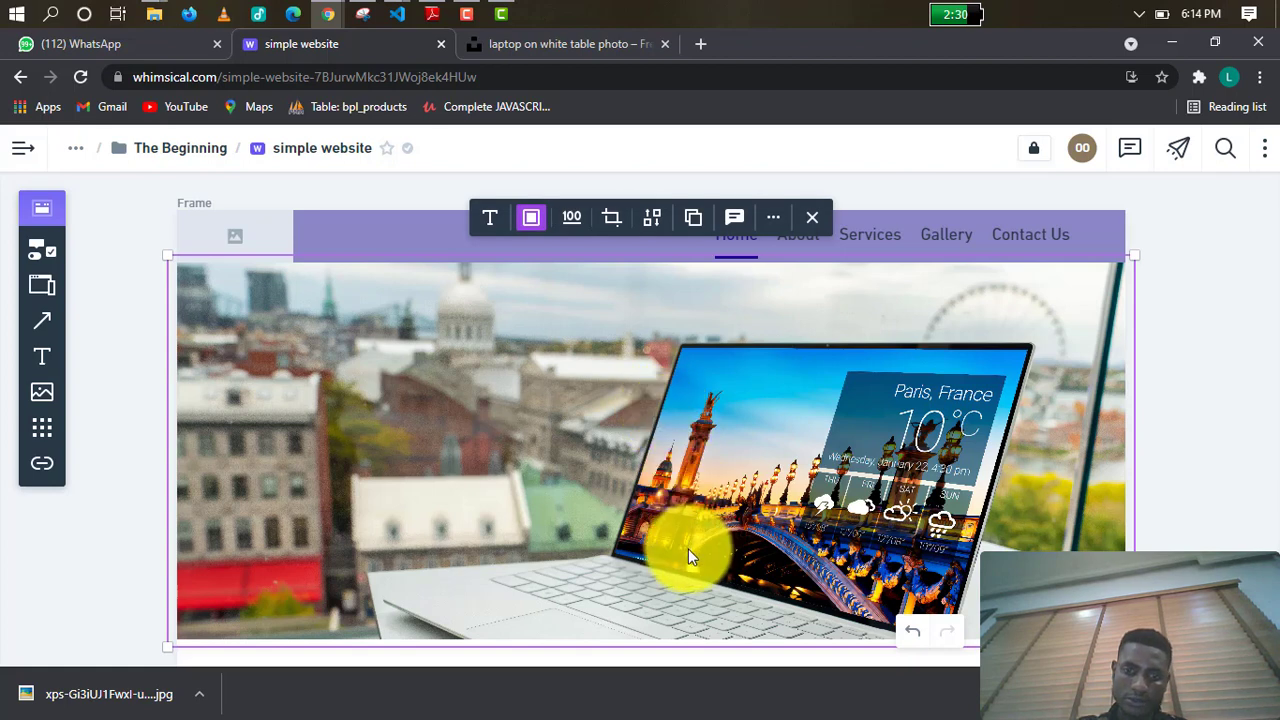
click(613, 221)
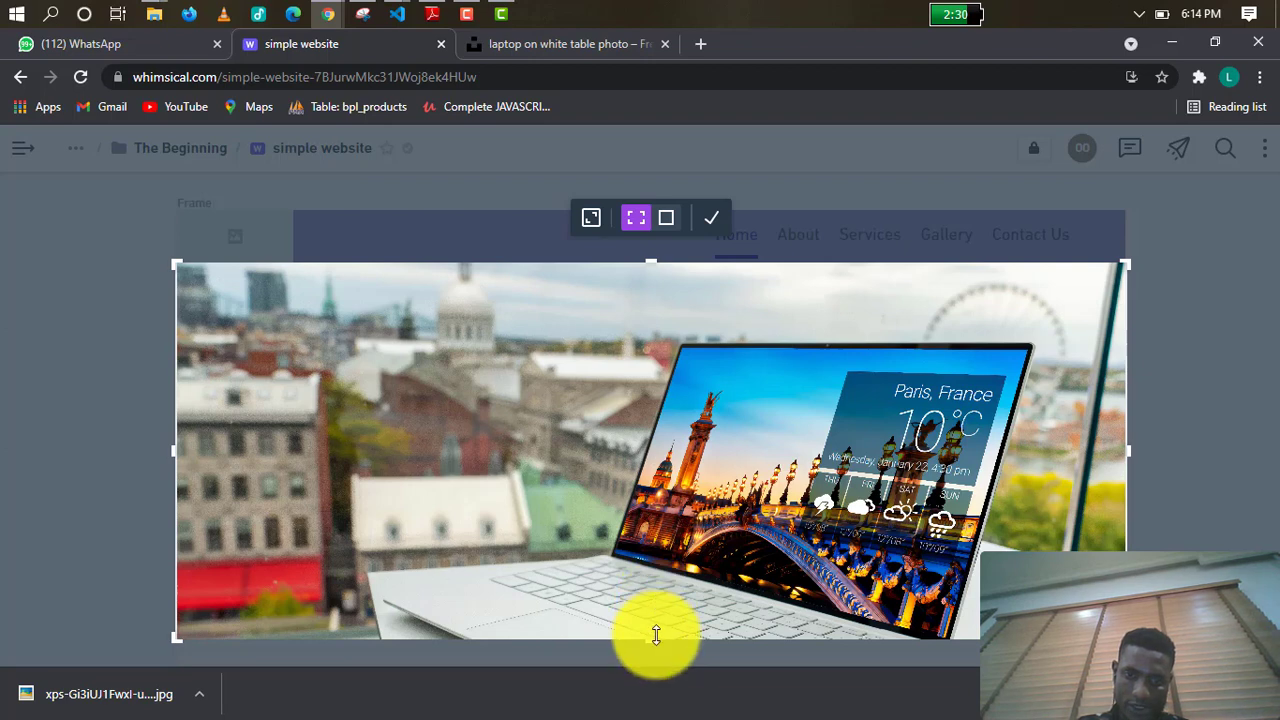
drag(652, 638, 654, 618)
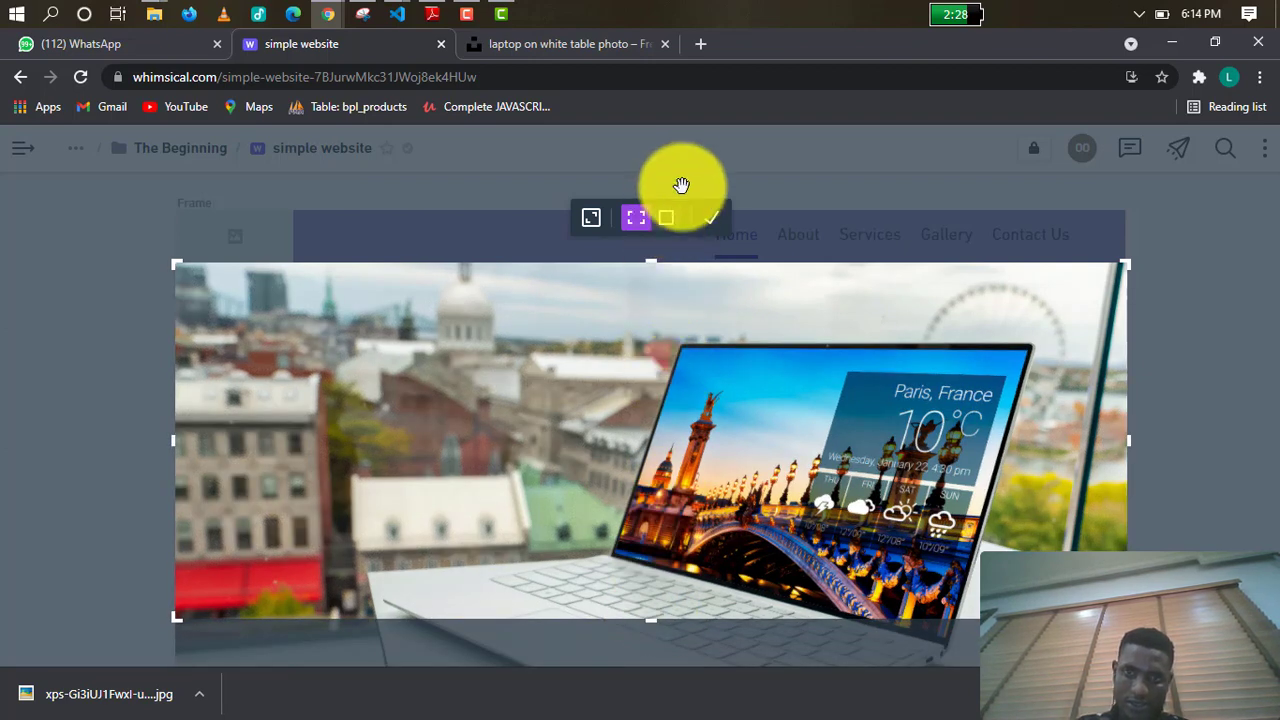
click(712, 220)
scroll(721, 472, down, 1)
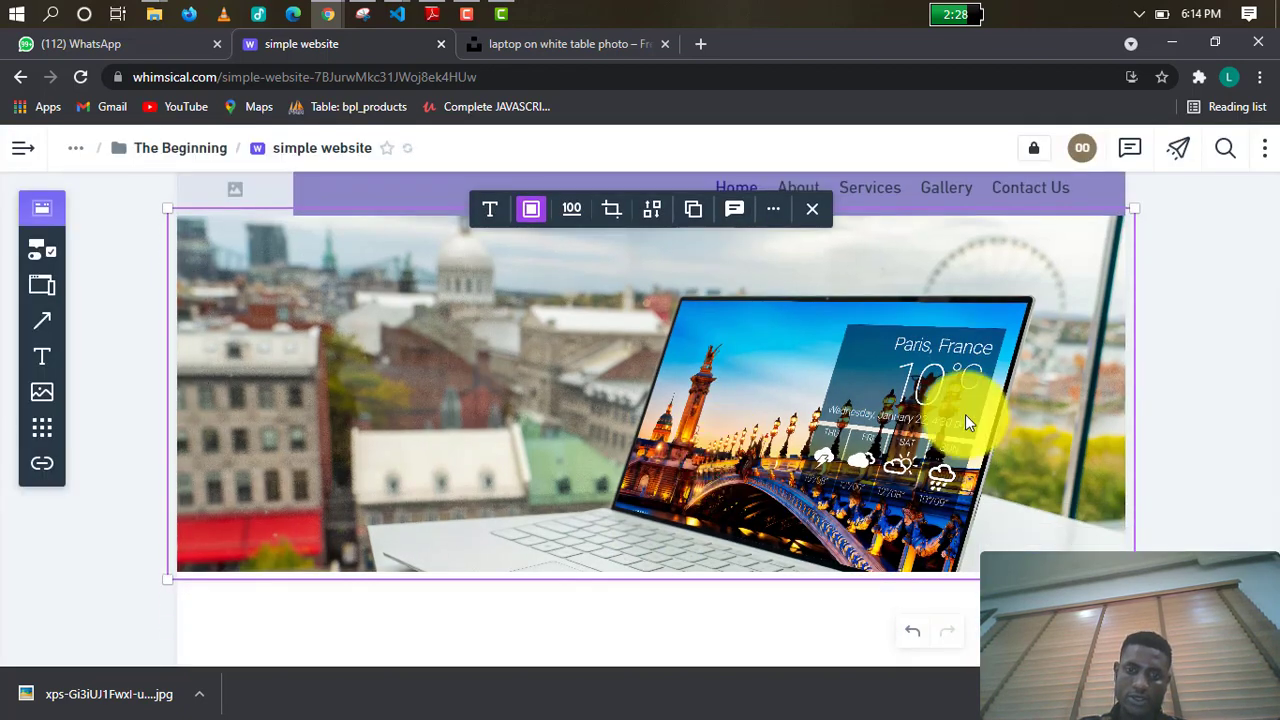
click(1257, 332)
scroll(894, 391, up, 1)
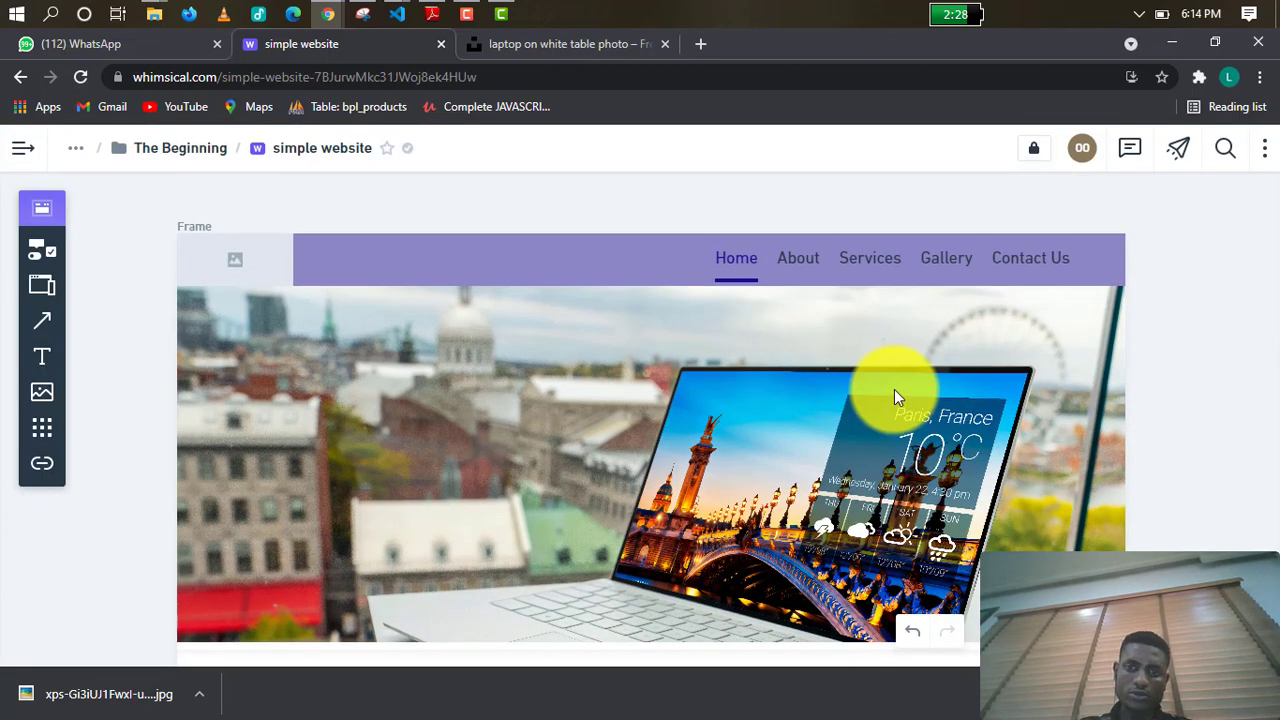
scroll(894, 389, down, 1)
scroll(658, 414, up, 1)
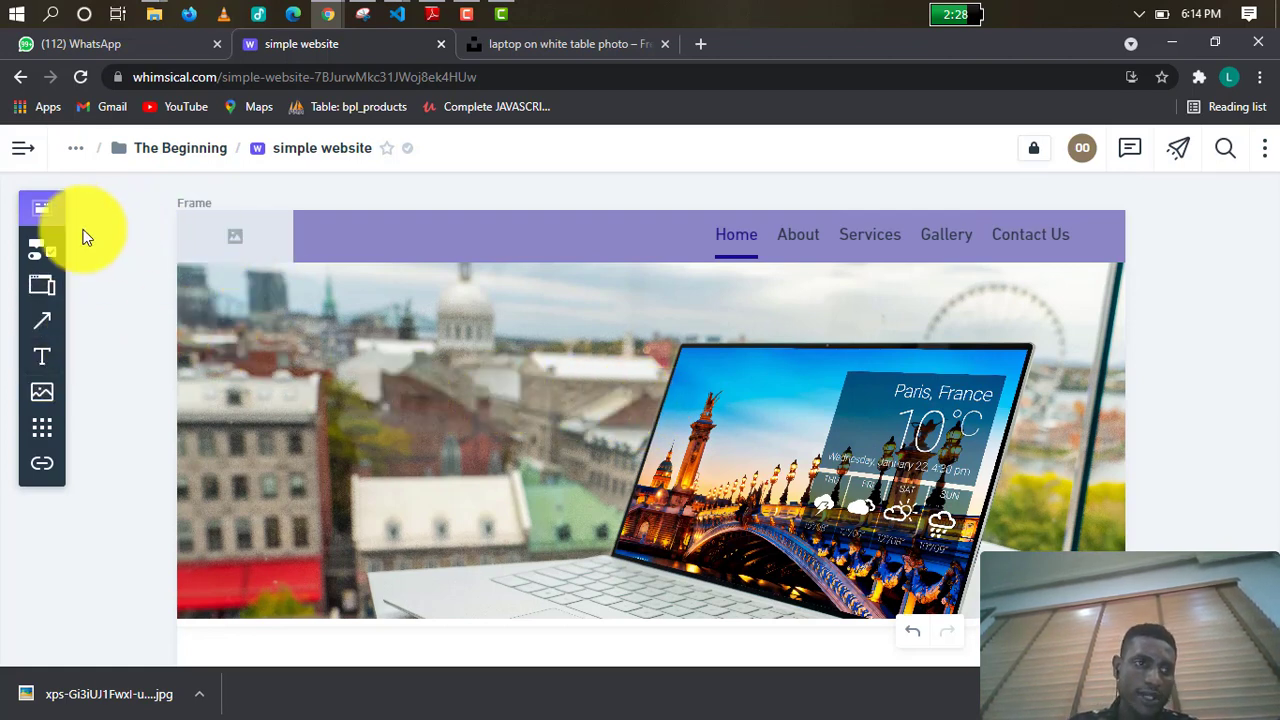
Add the text "LECROSOFT IS TECH COMPANY IN AFRICA" over the middle of the banner image.
click(42, 208)
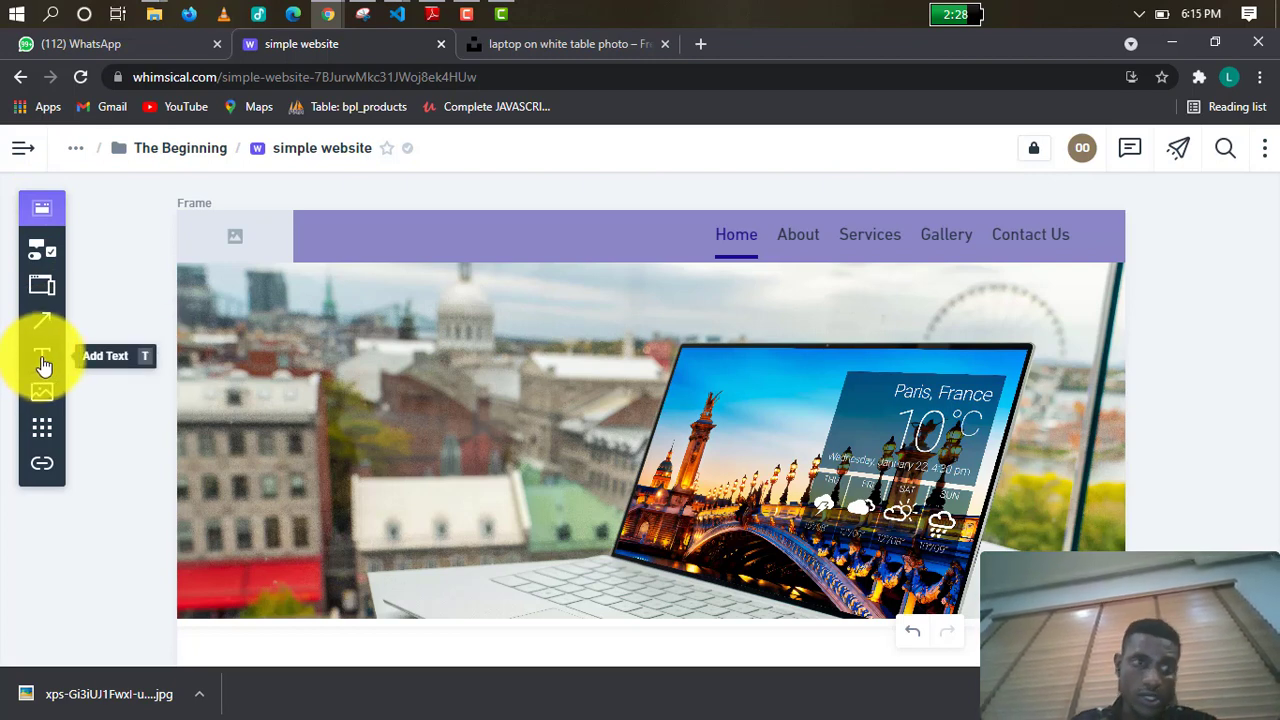
click(43, 360)
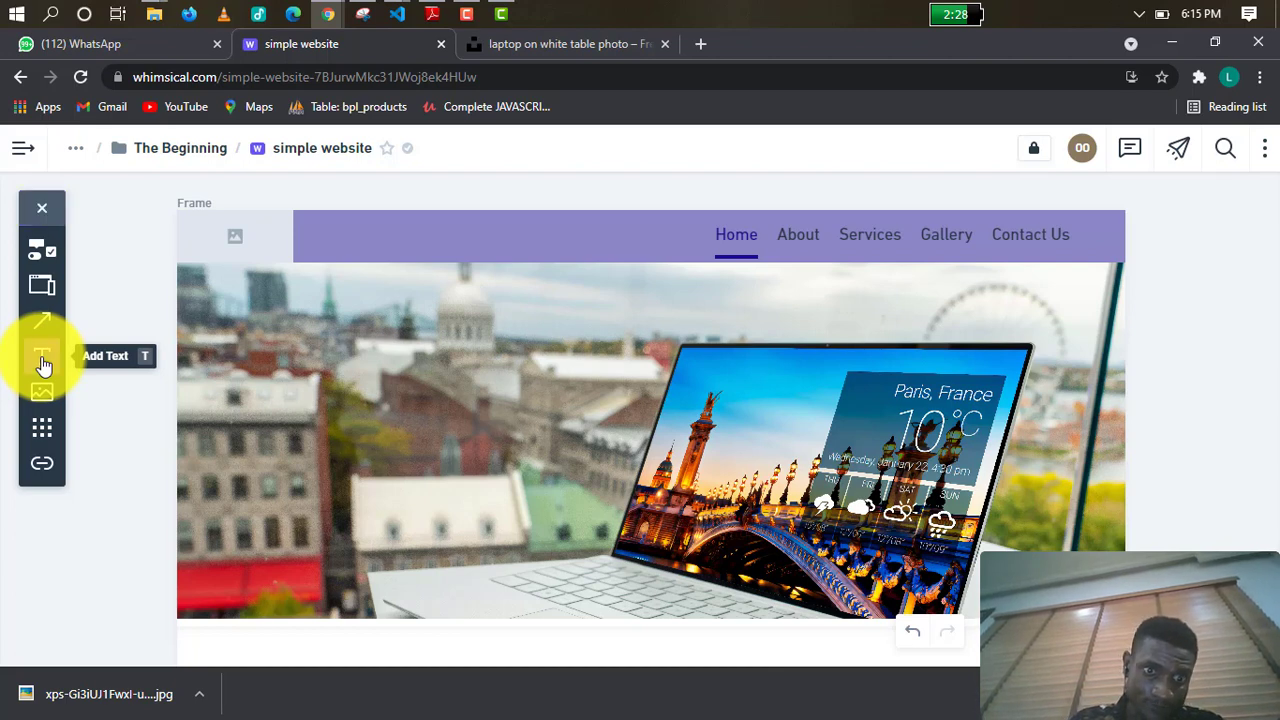
click(477, 427)
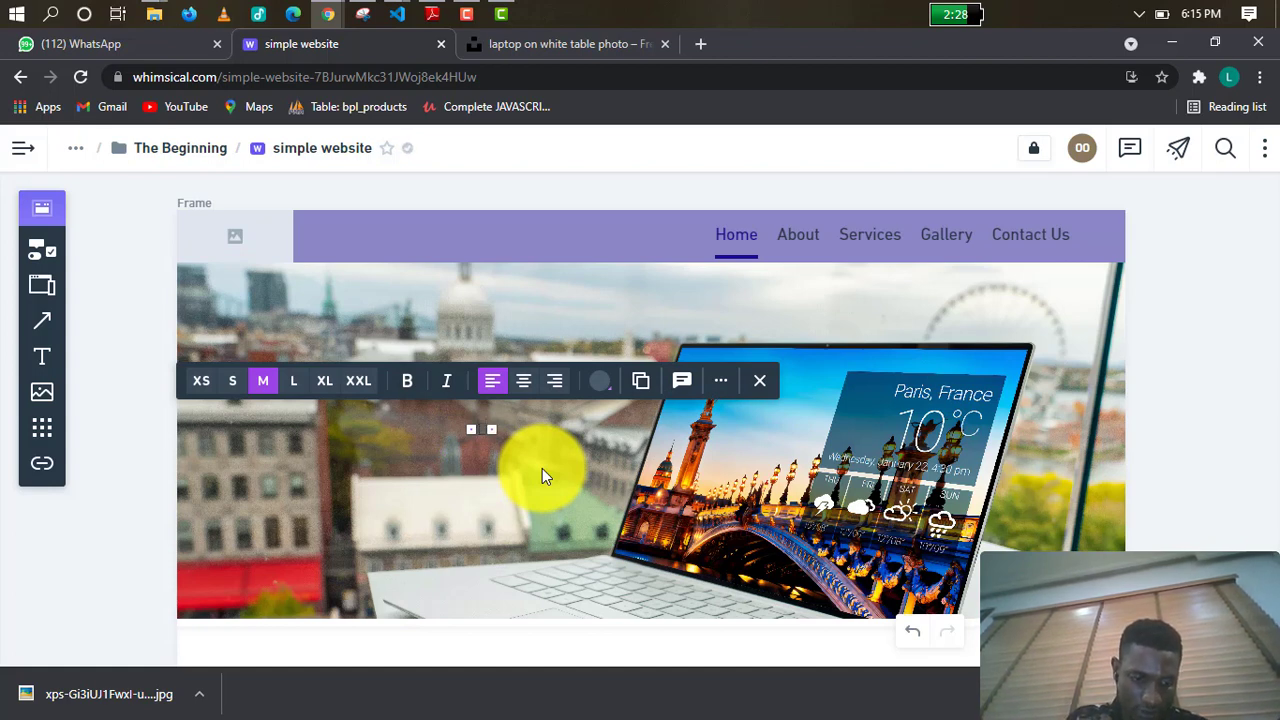
text(LECR)
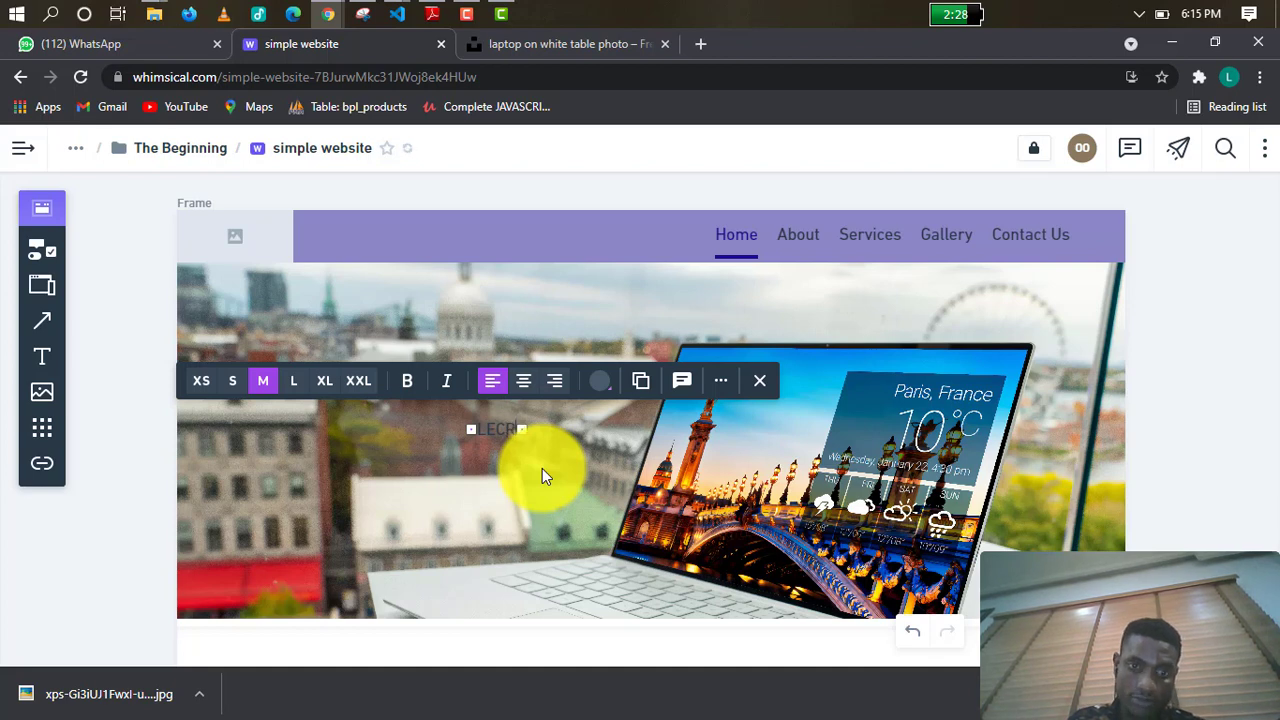
text(O)
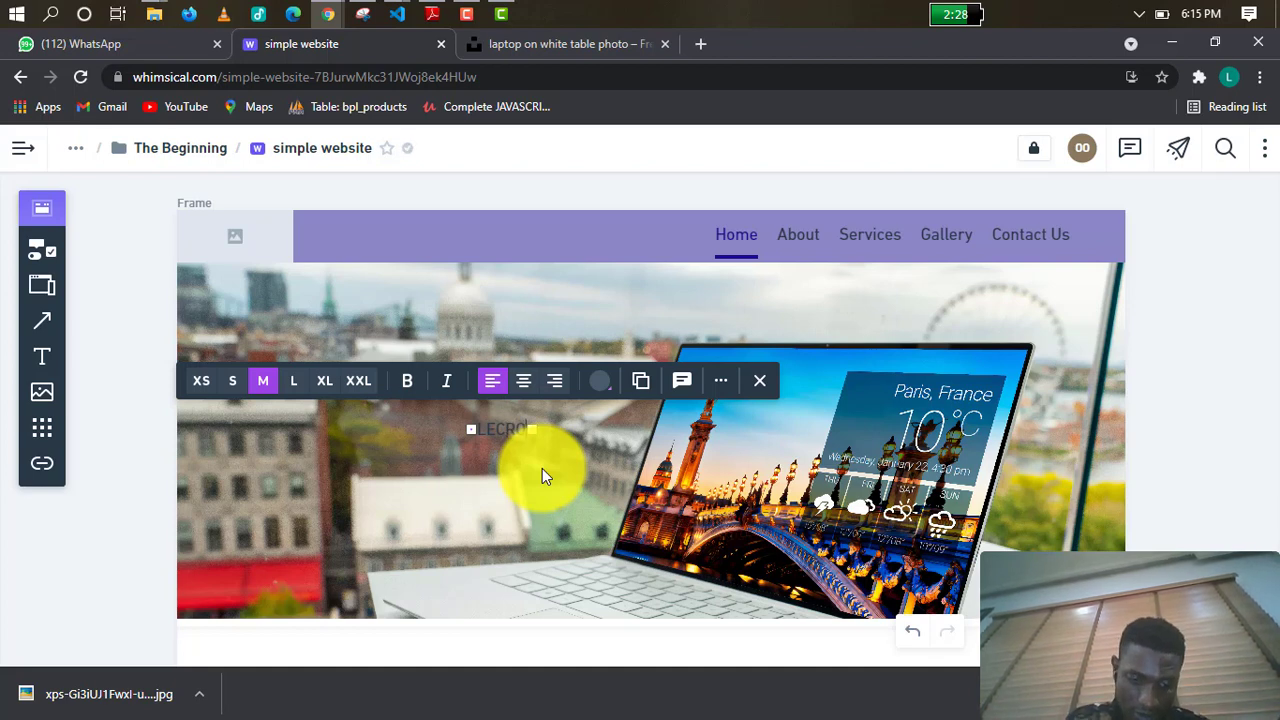
text(SOFT)
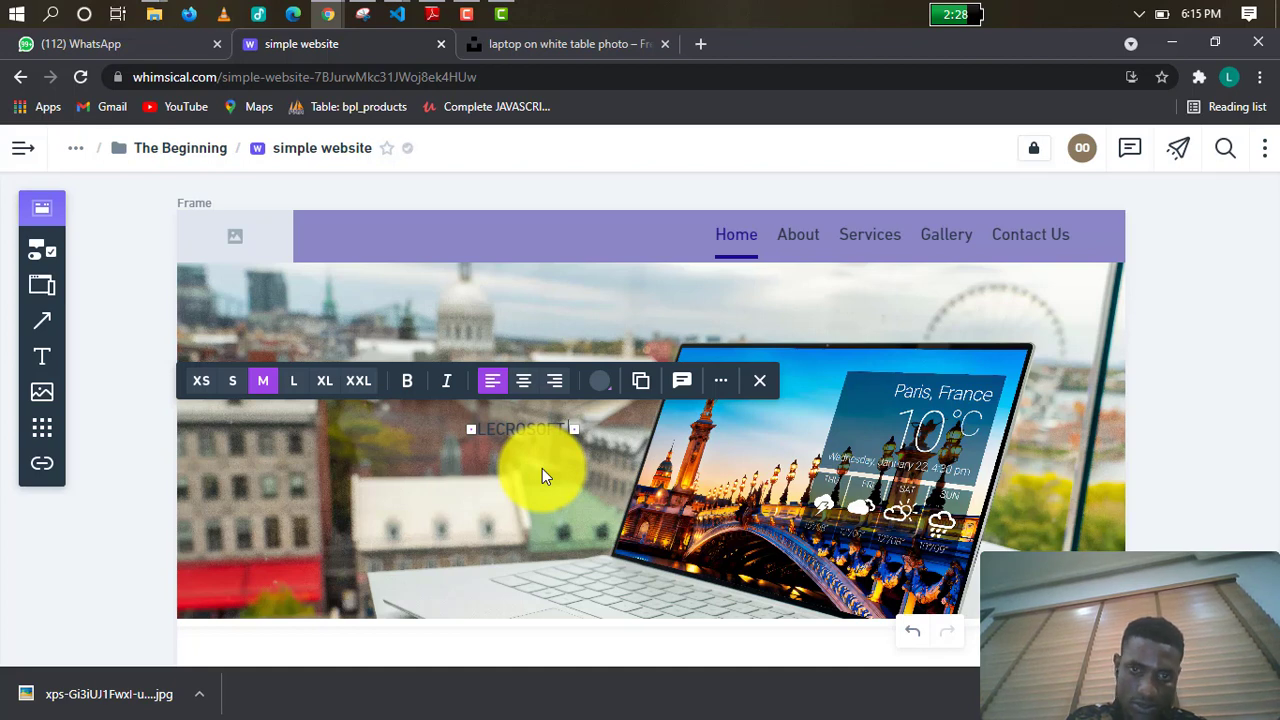
text( IS)
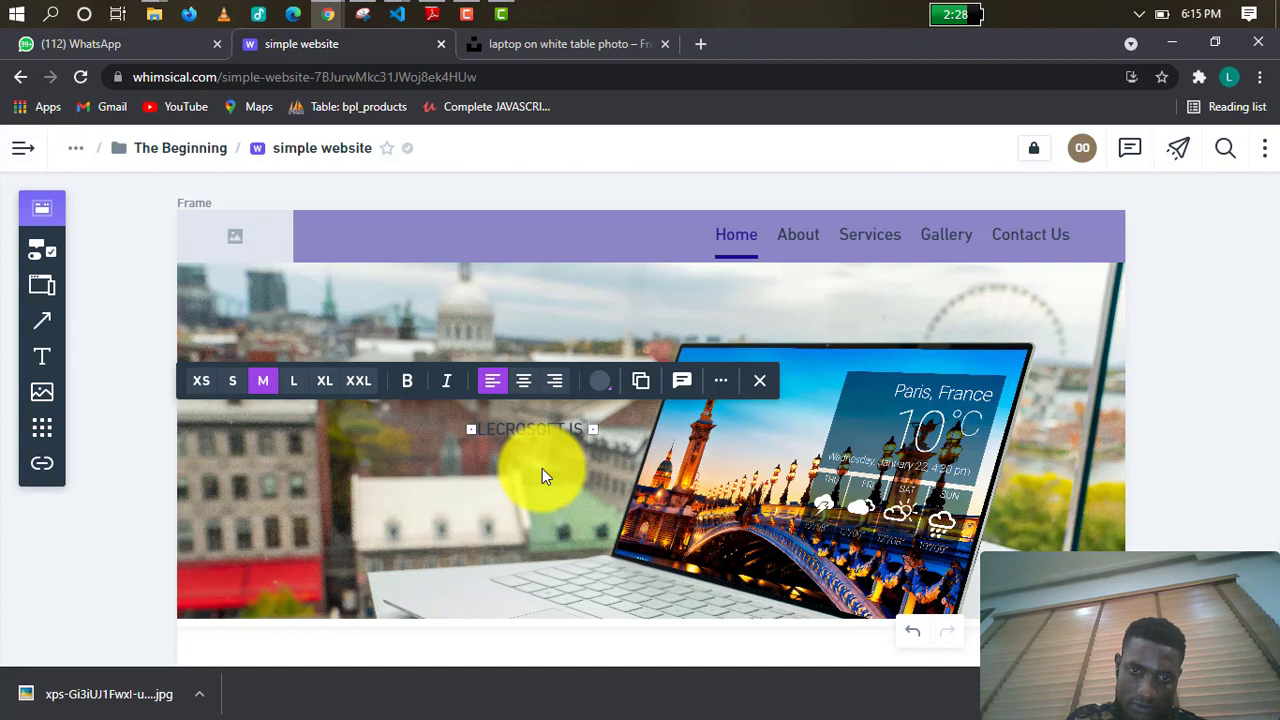
text( T)
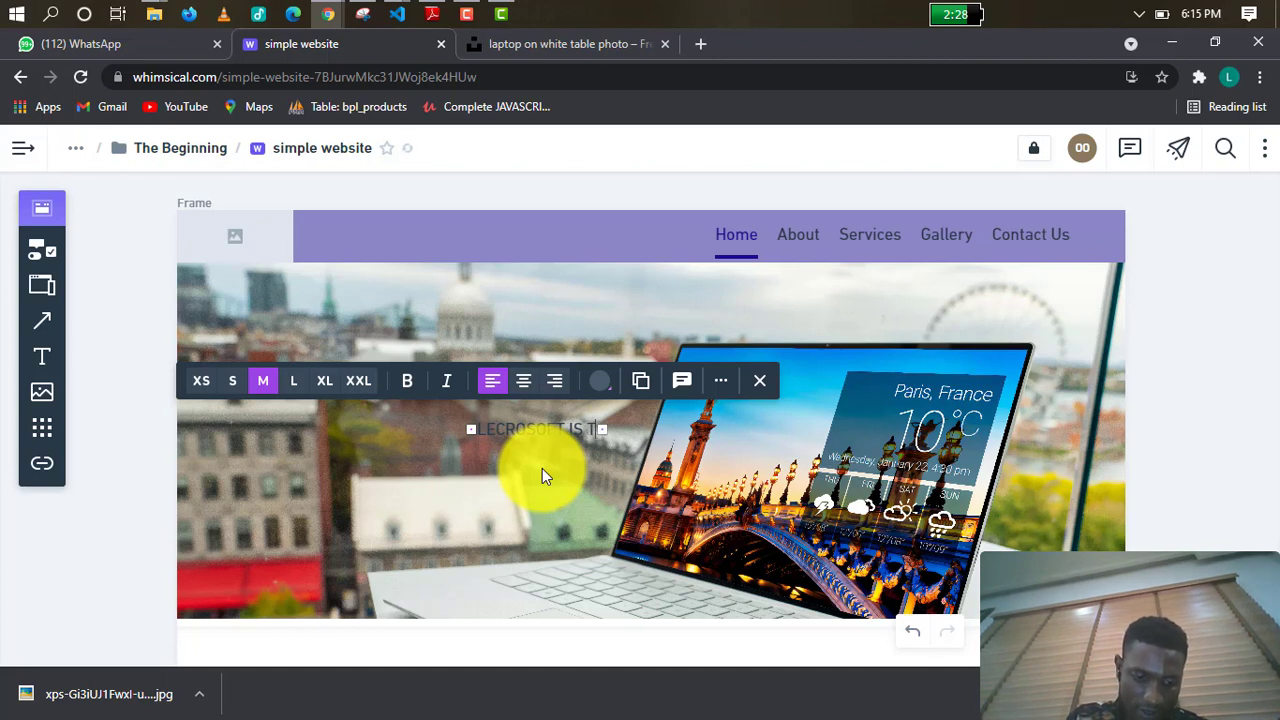
text(ECH )
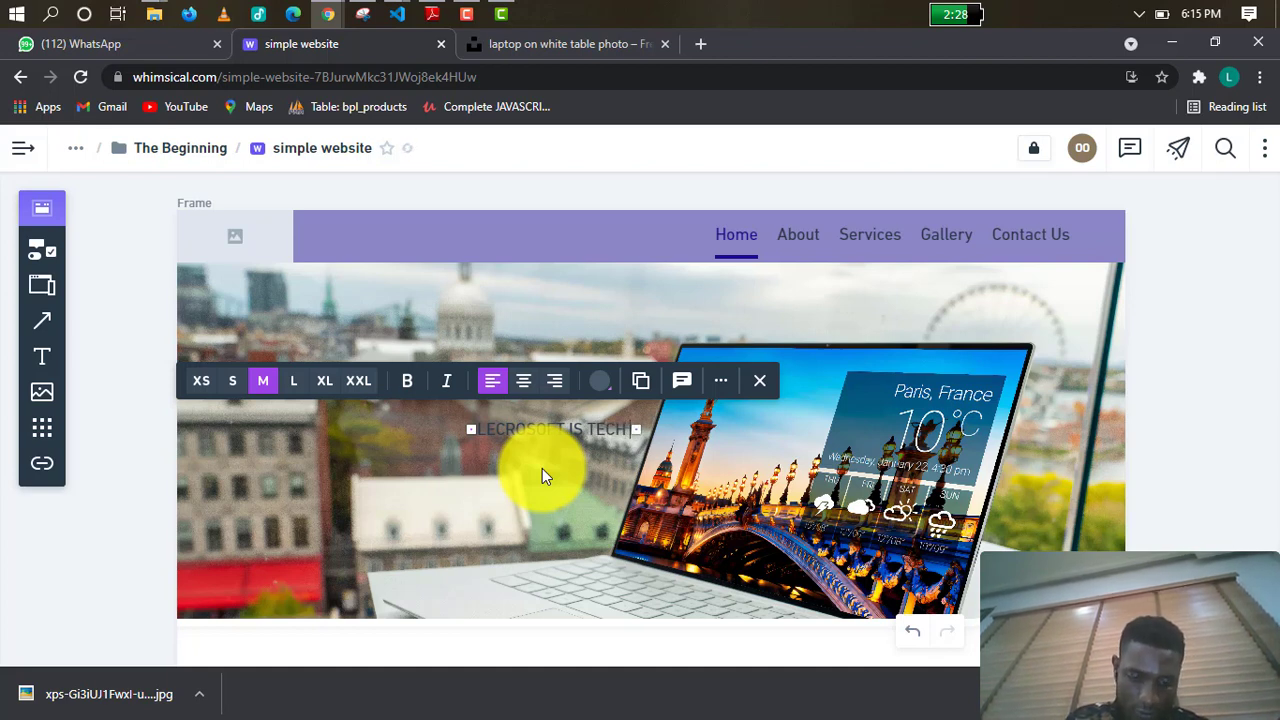
text(COMPANY IN)
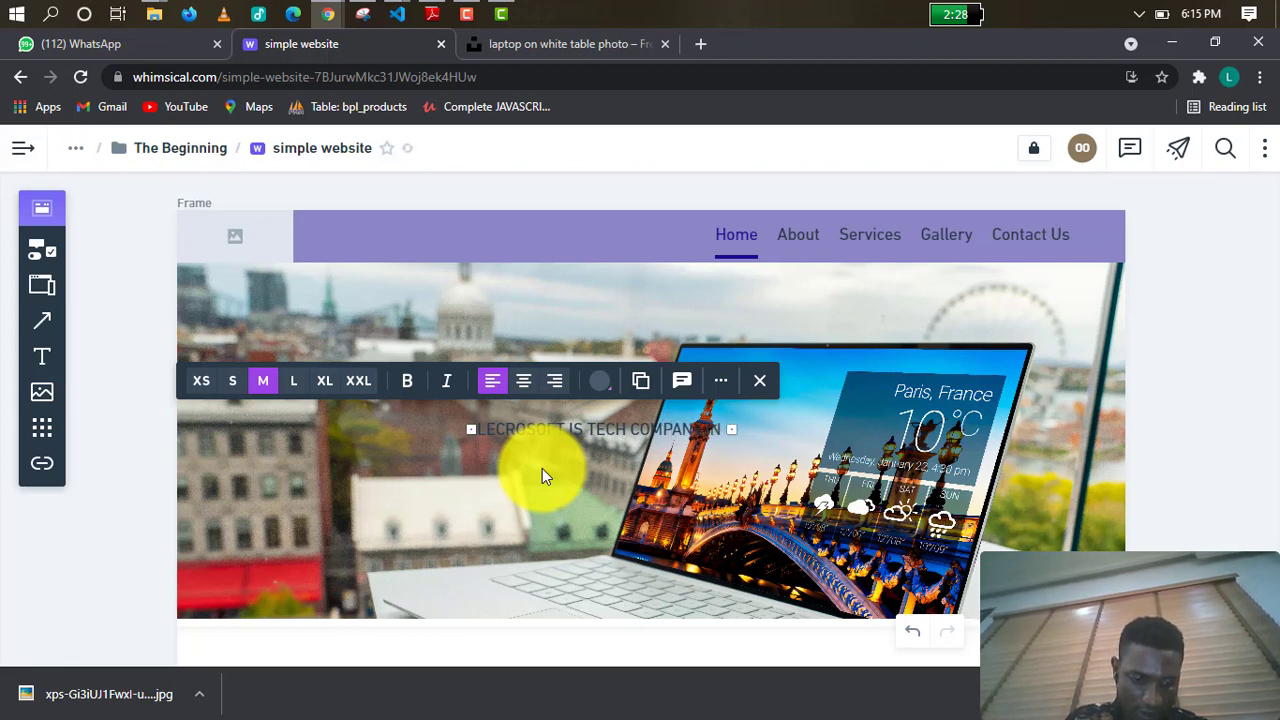
text( AFRICA)
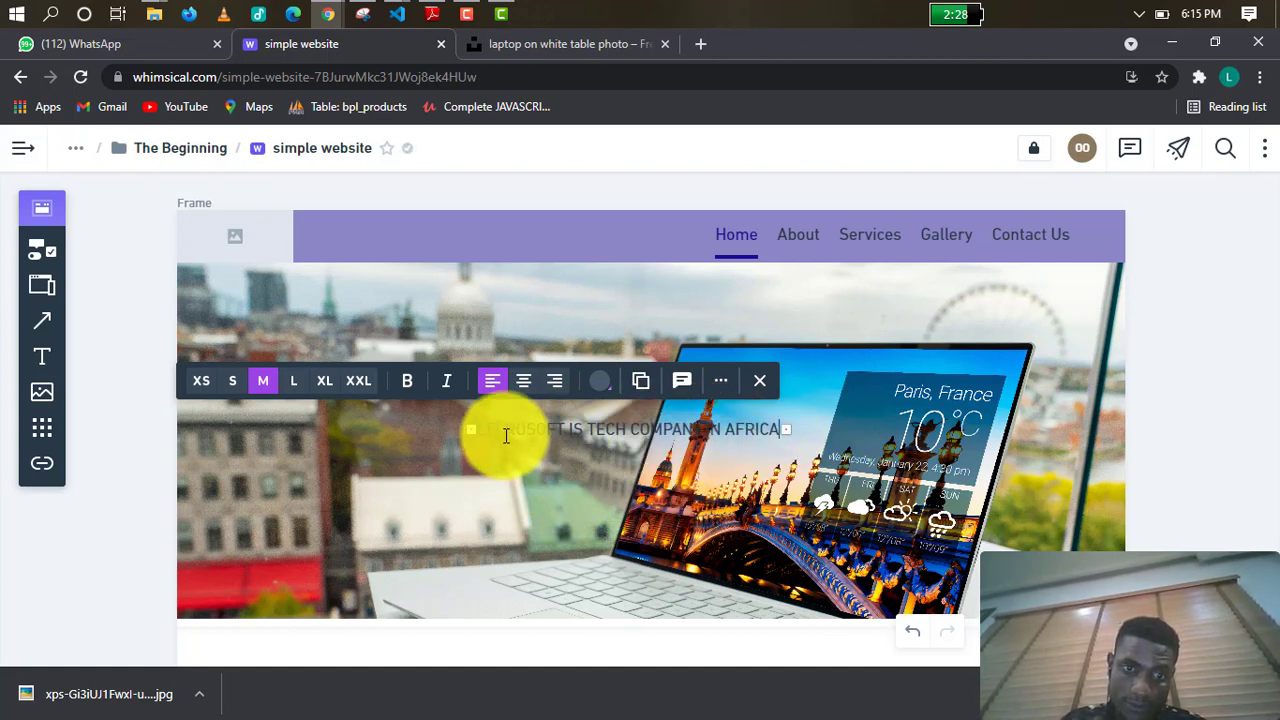
click(871, 408)
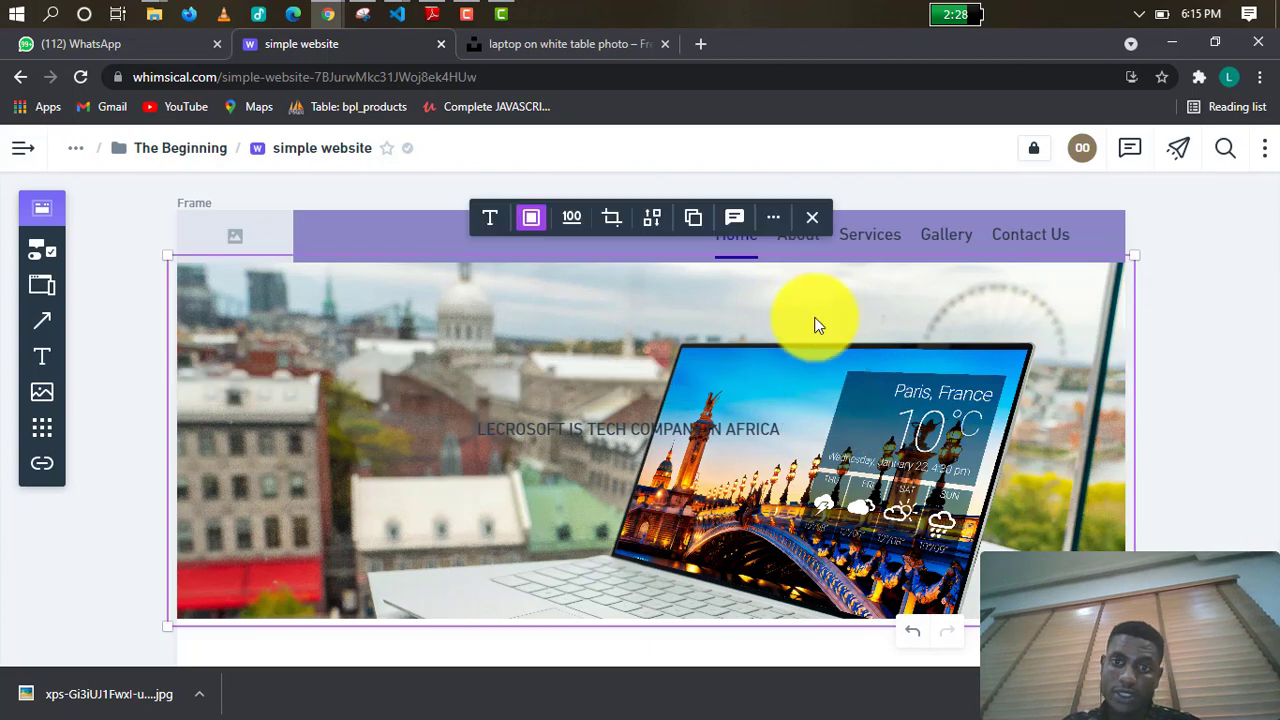
click(709, 44)
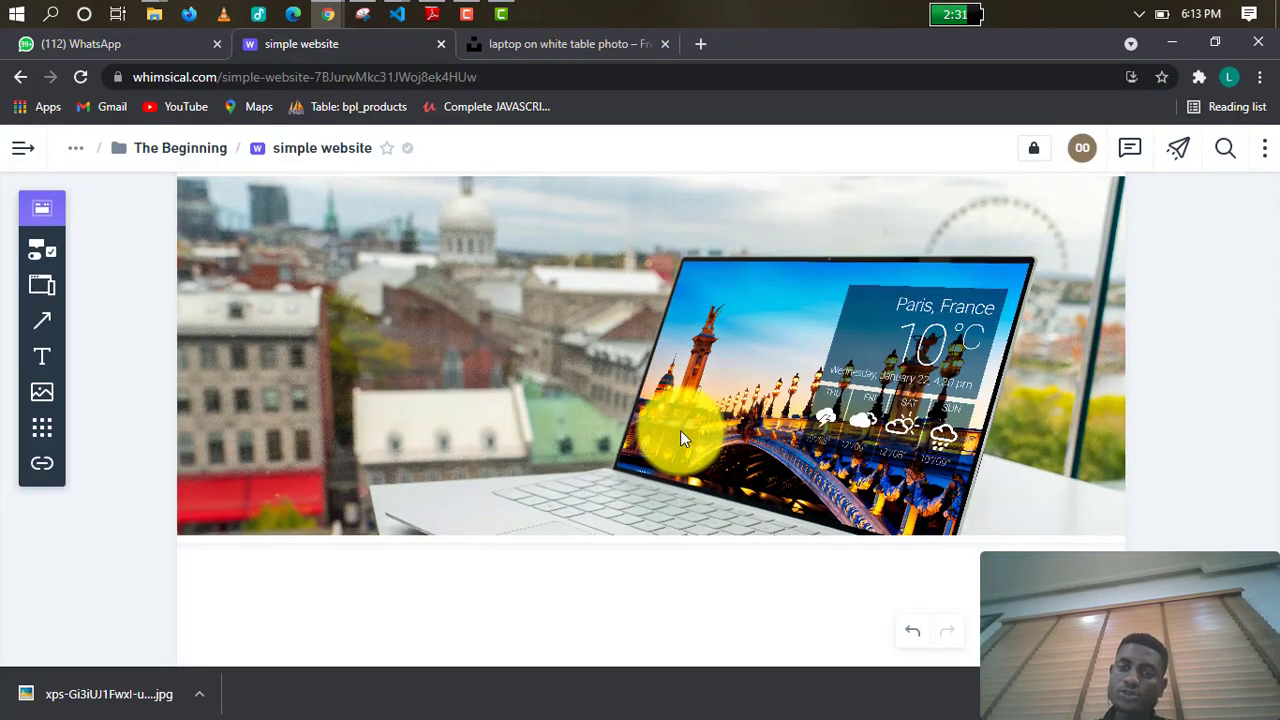
scroll(675, 424, up, 1)
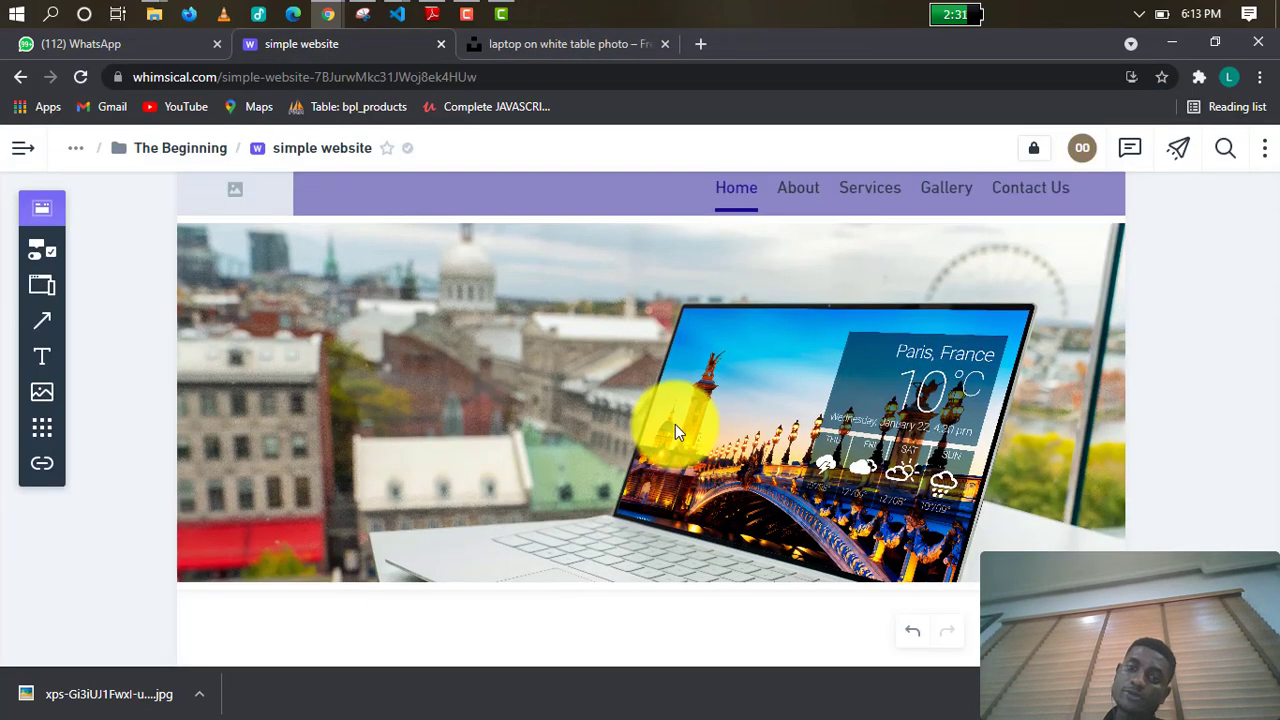
scroll(675, 424, up, 1)
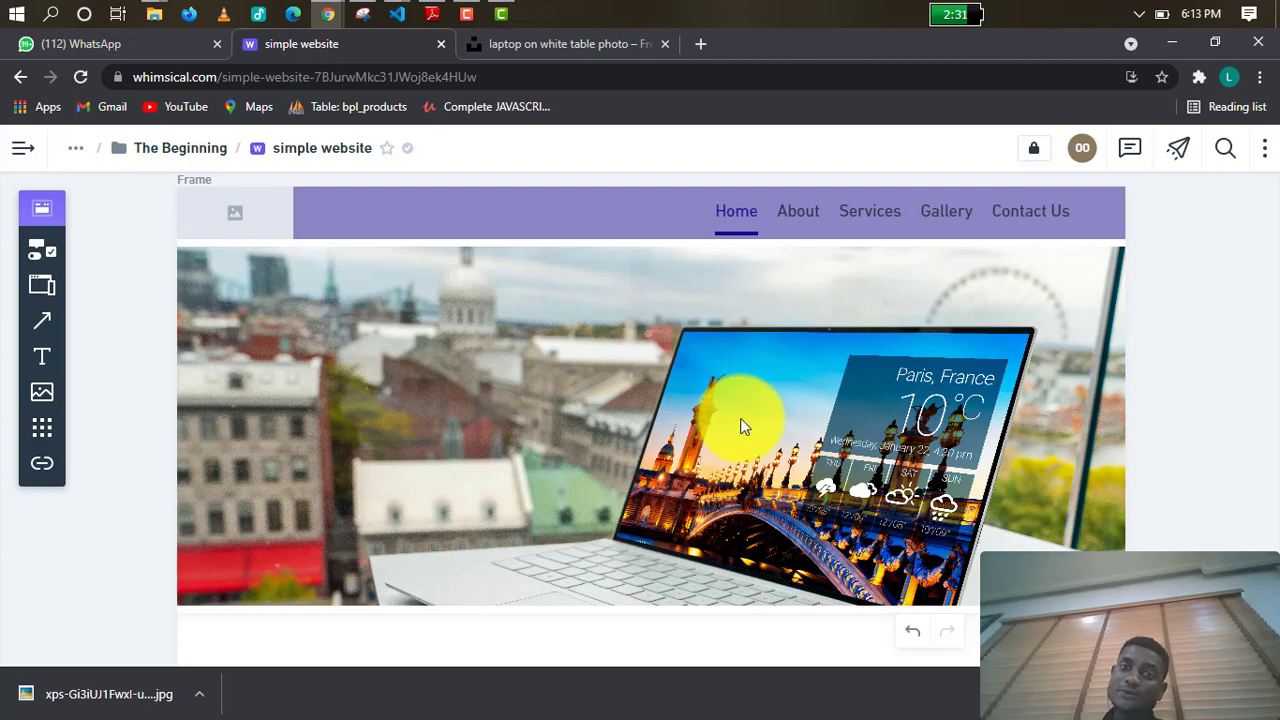
scroll(762, 418, down, 1)
scroll(762, 418, up, 1)
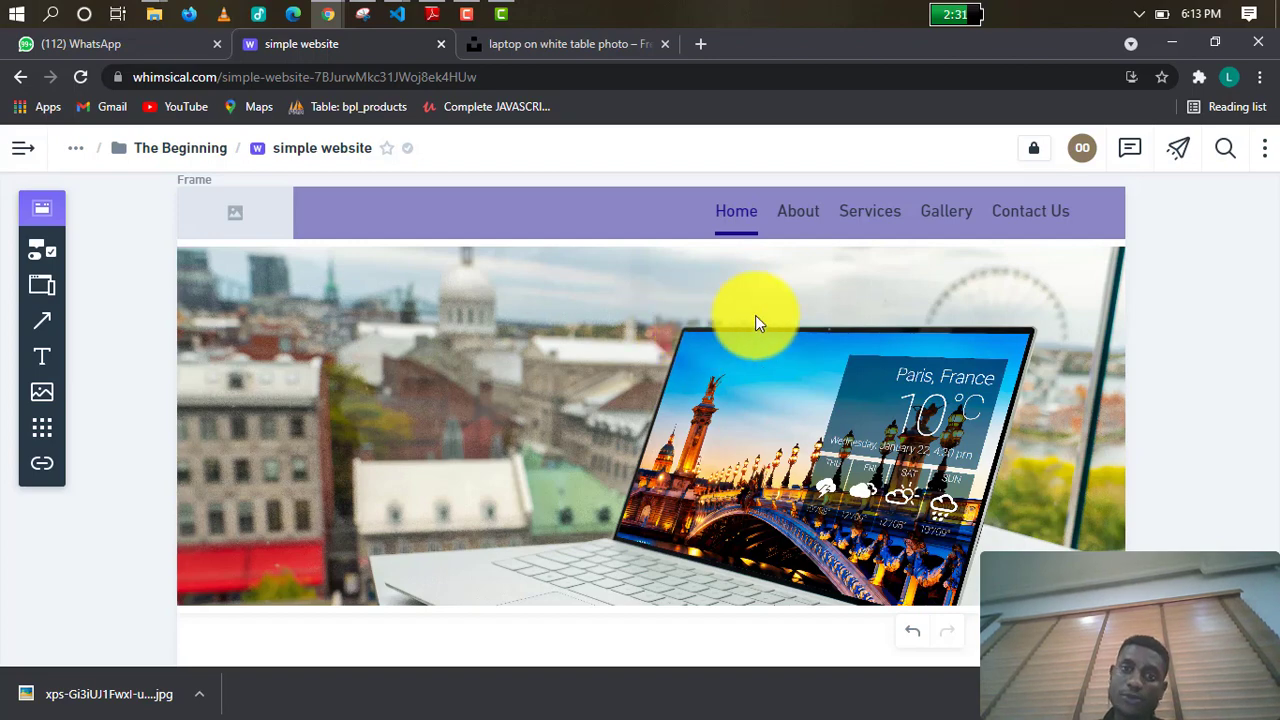
scroll(790, 320, down, 3)
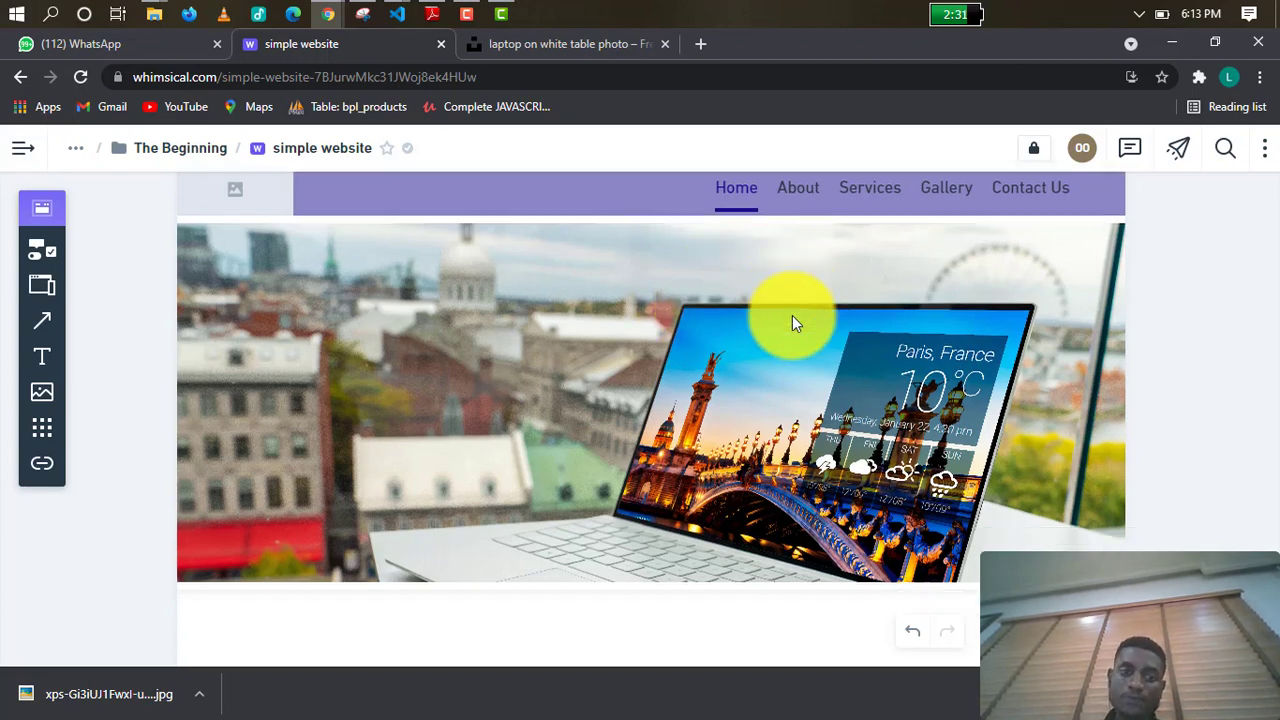
scroll(768, 370, up, 2)
click(652, 326)
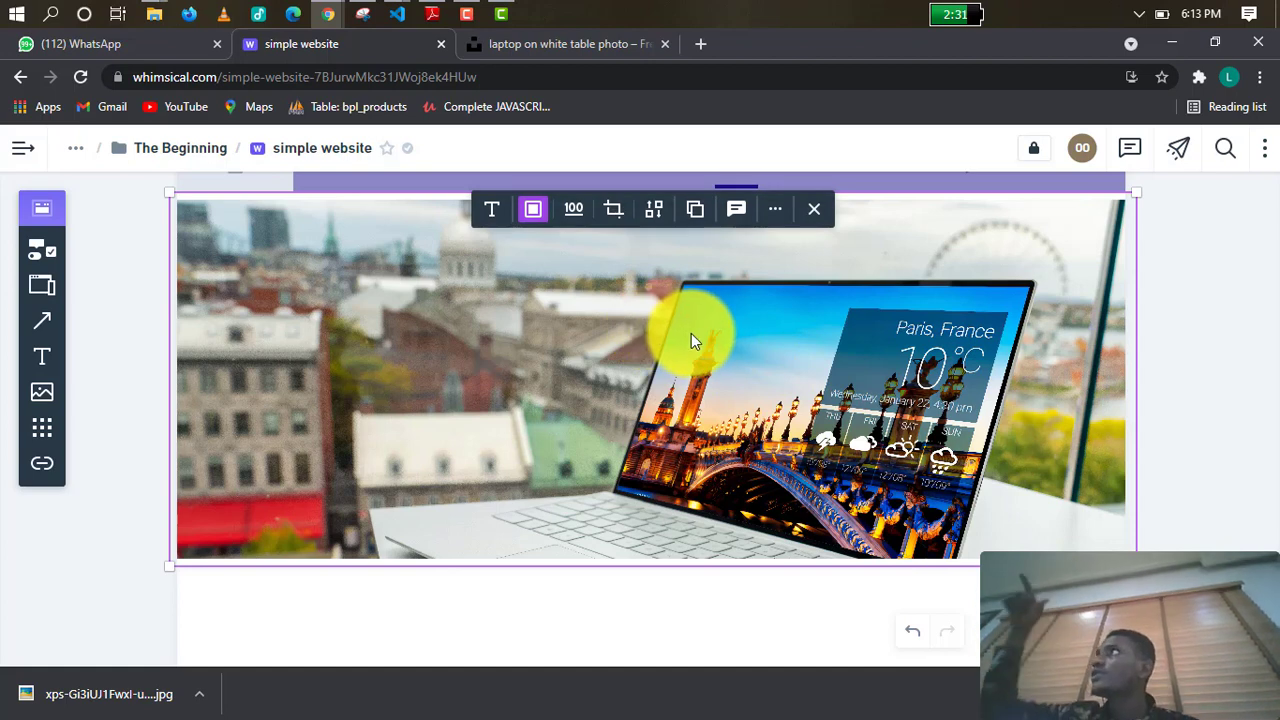
scroll(610, 385, up, 1)
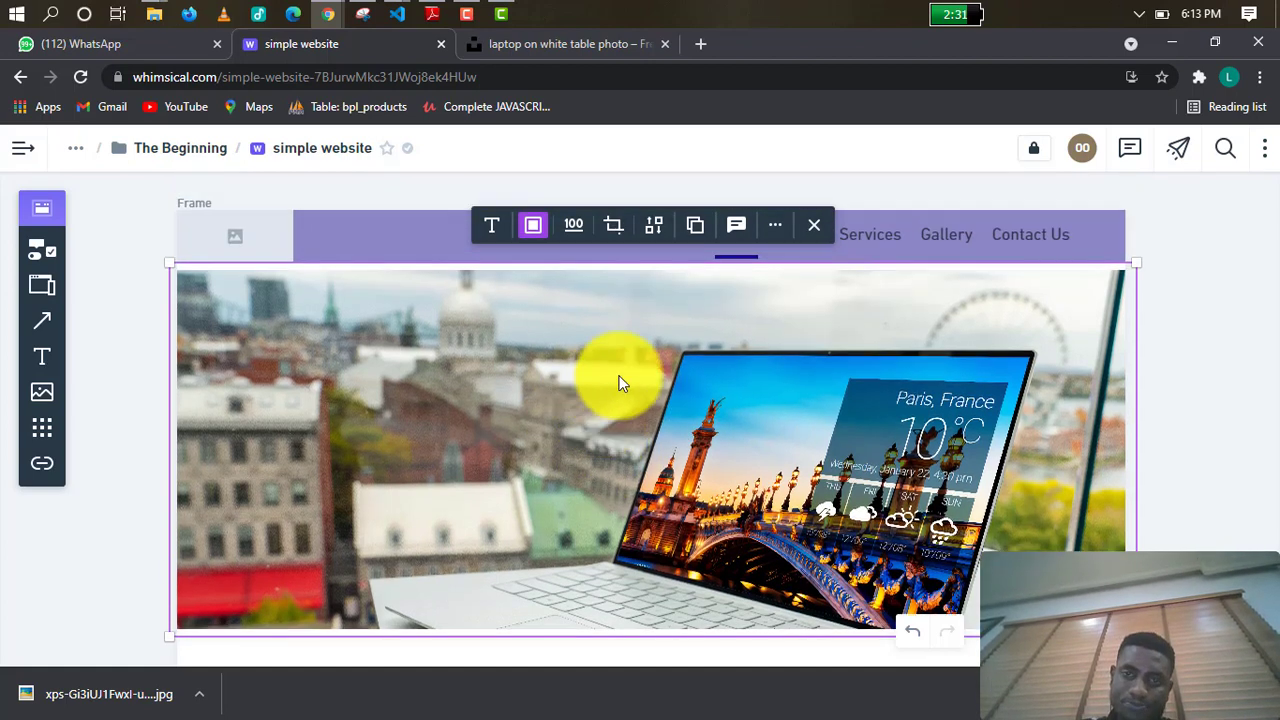
Adjust the lower crop edge of the laptop banner image to reveal a little more of the laptop keyboard.
scroll(651, 370, down, 1)
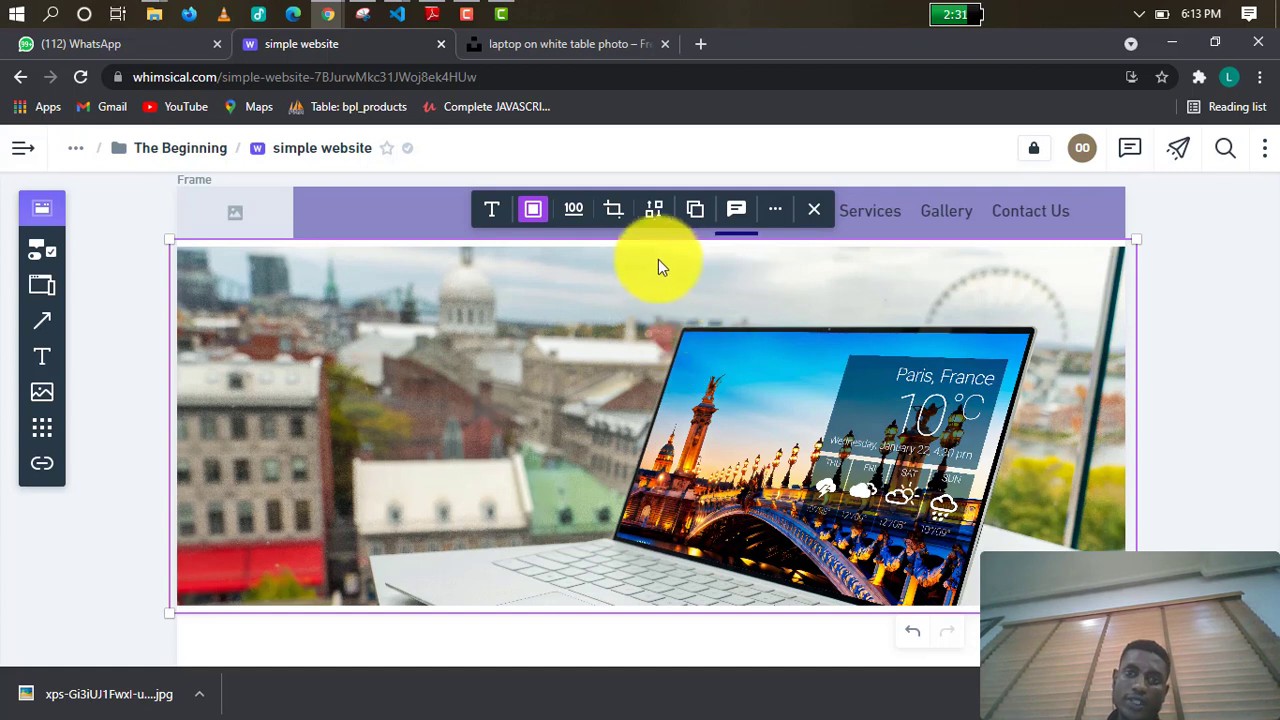
scroll(611, 373, down, 1)
scroll(725, 413, up, 1)
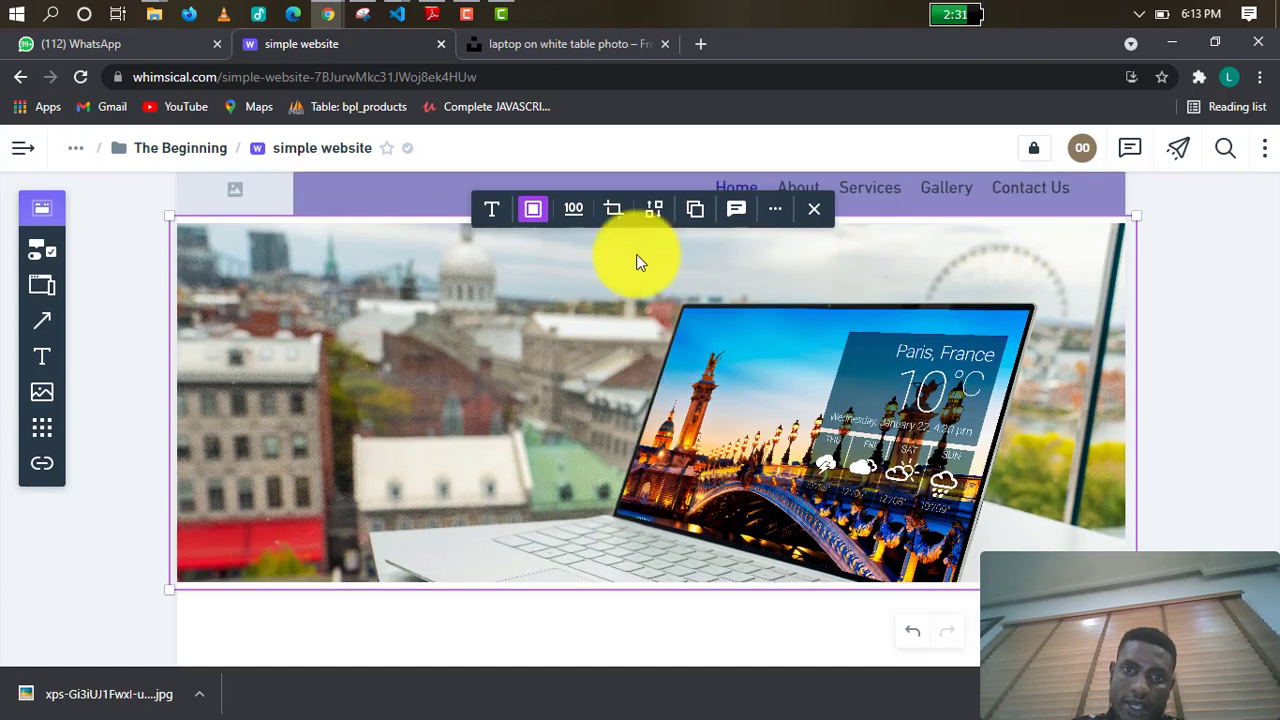
click(615, 214)
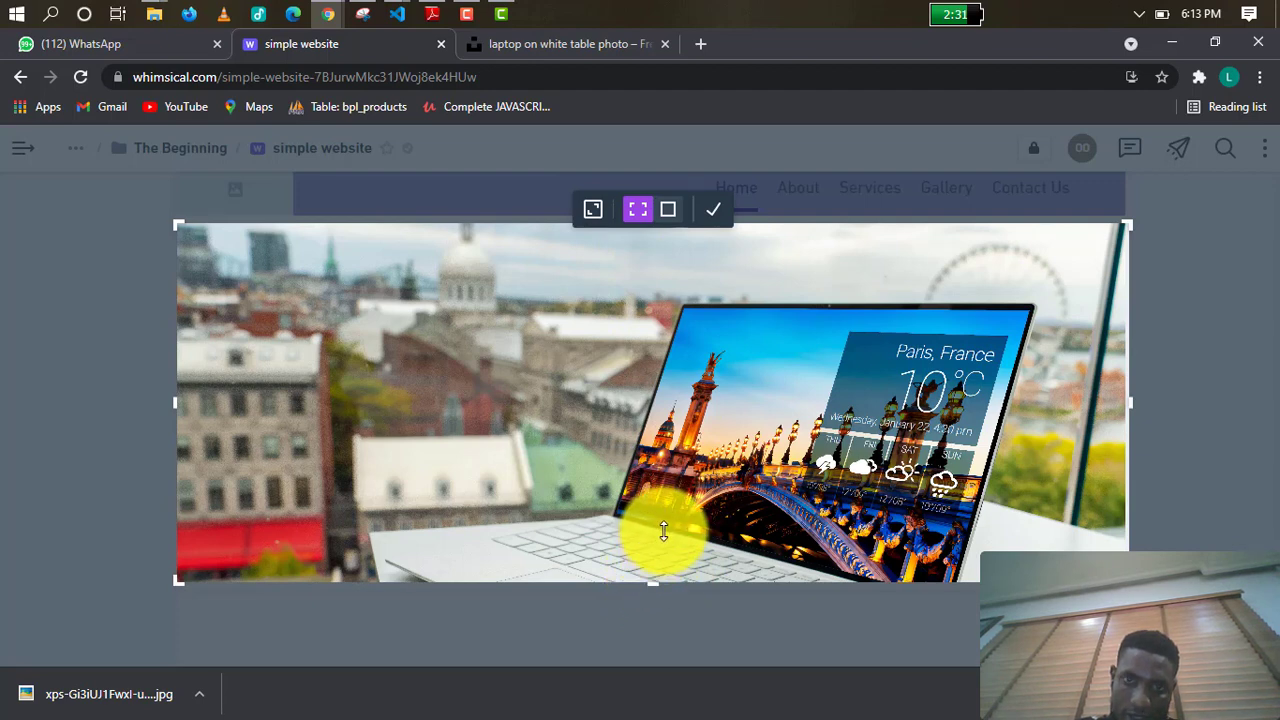
drag(657, 587, 657, 551)
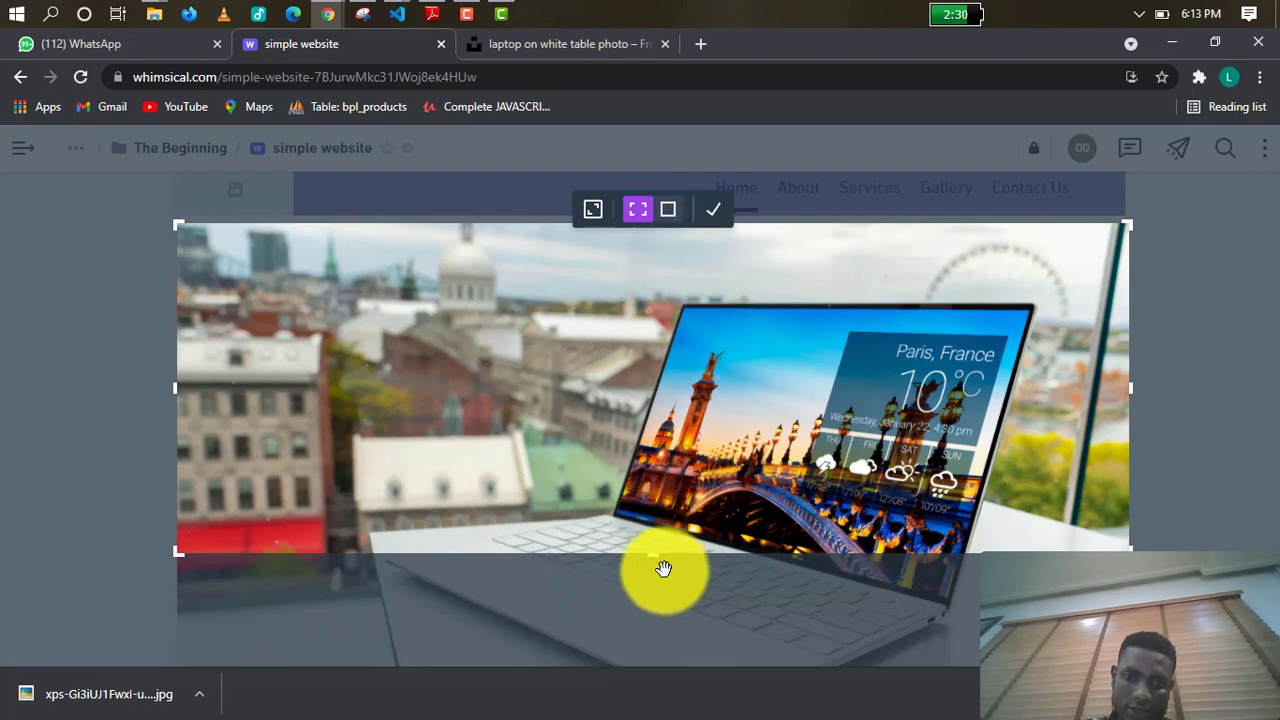
drag(657, 557, 660, 598)
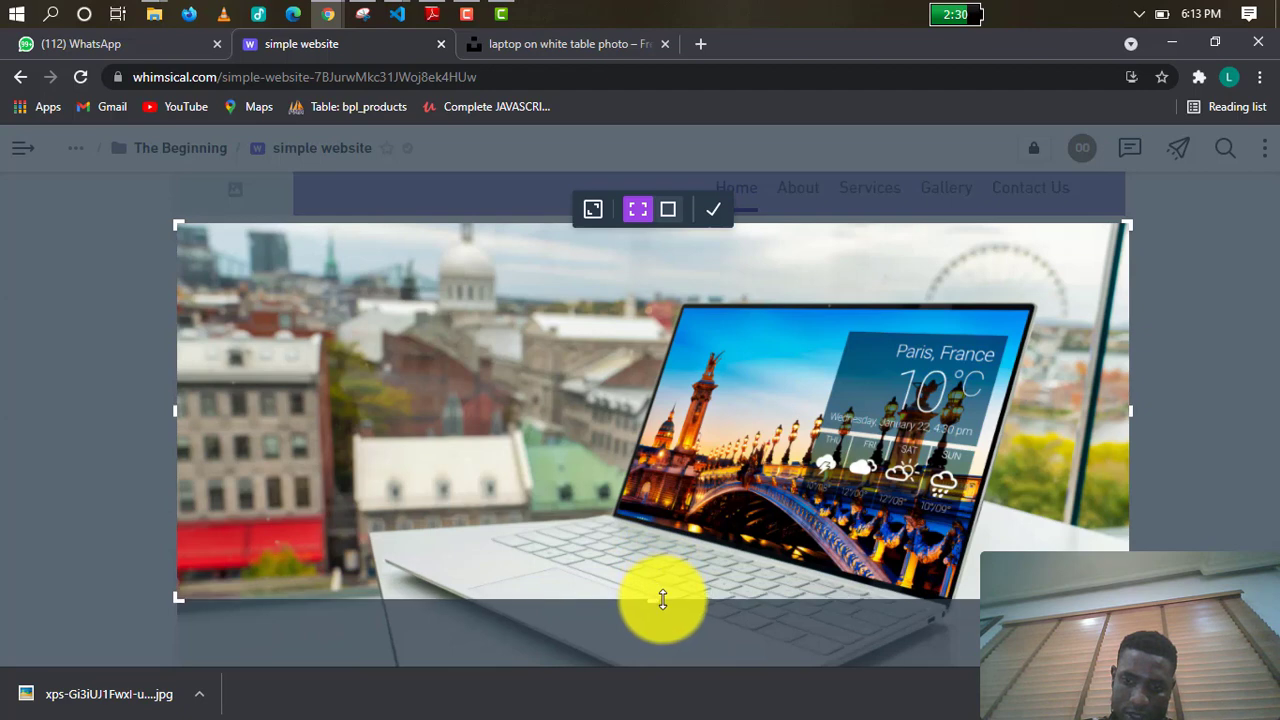
click(712, 212)
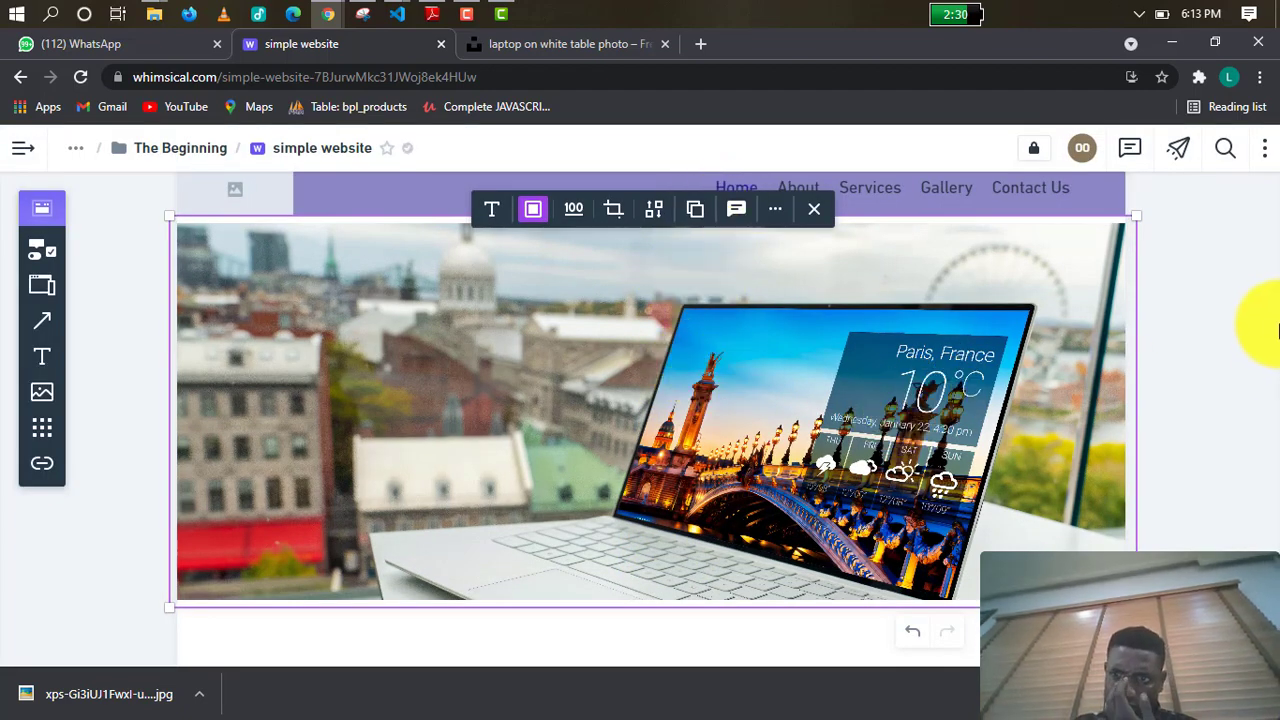
click(1180, 335)
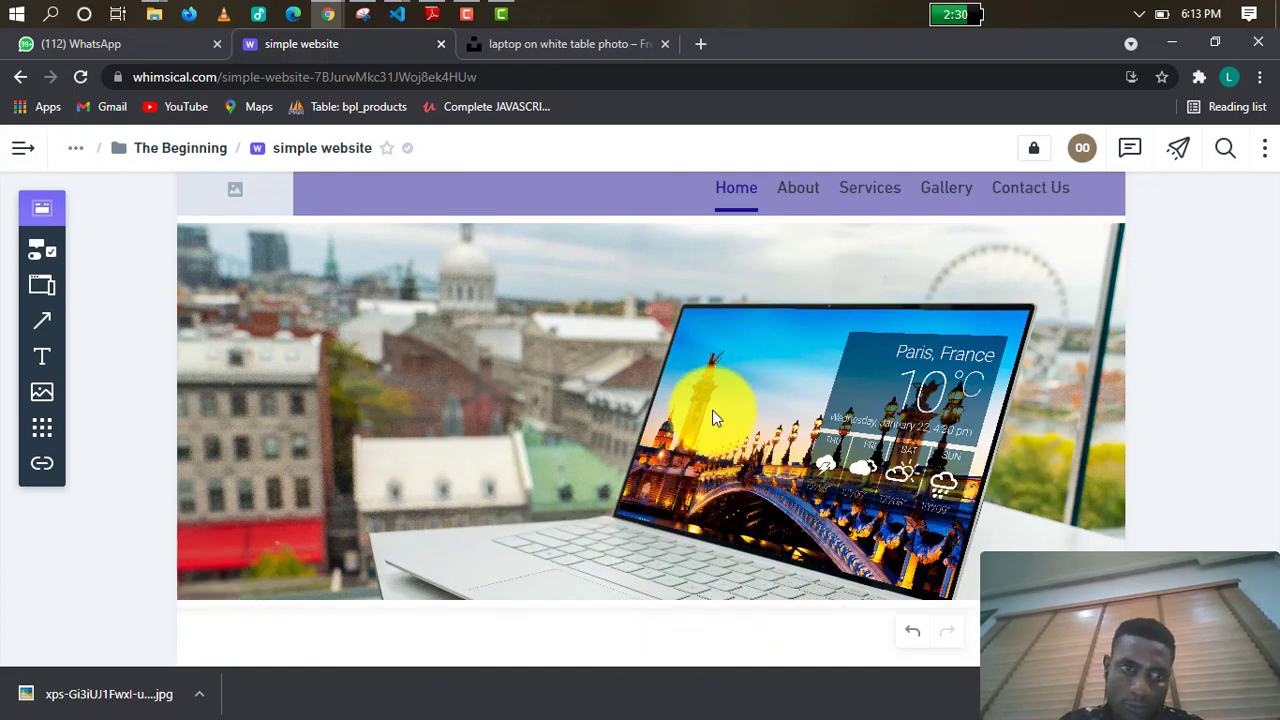
Send the laptop banner image to the back of the layer order.
click(737, 335)
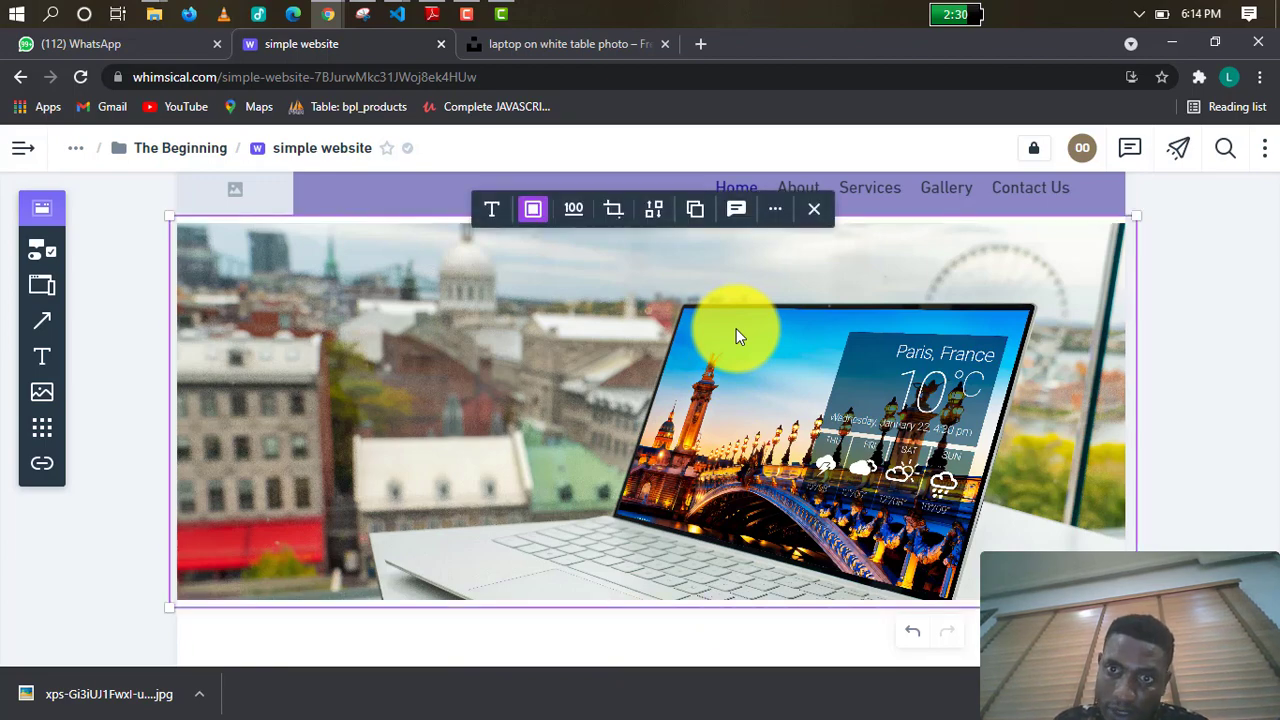
right_click(736, 335)
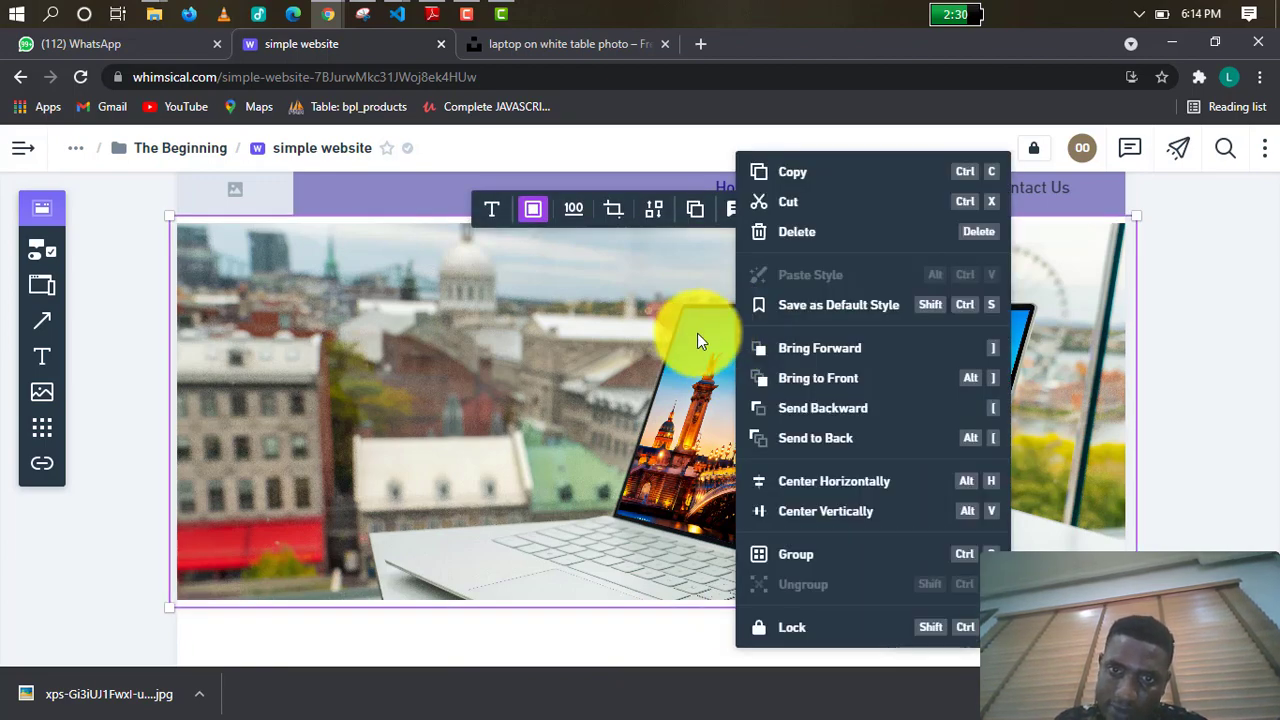
click(695, 334)
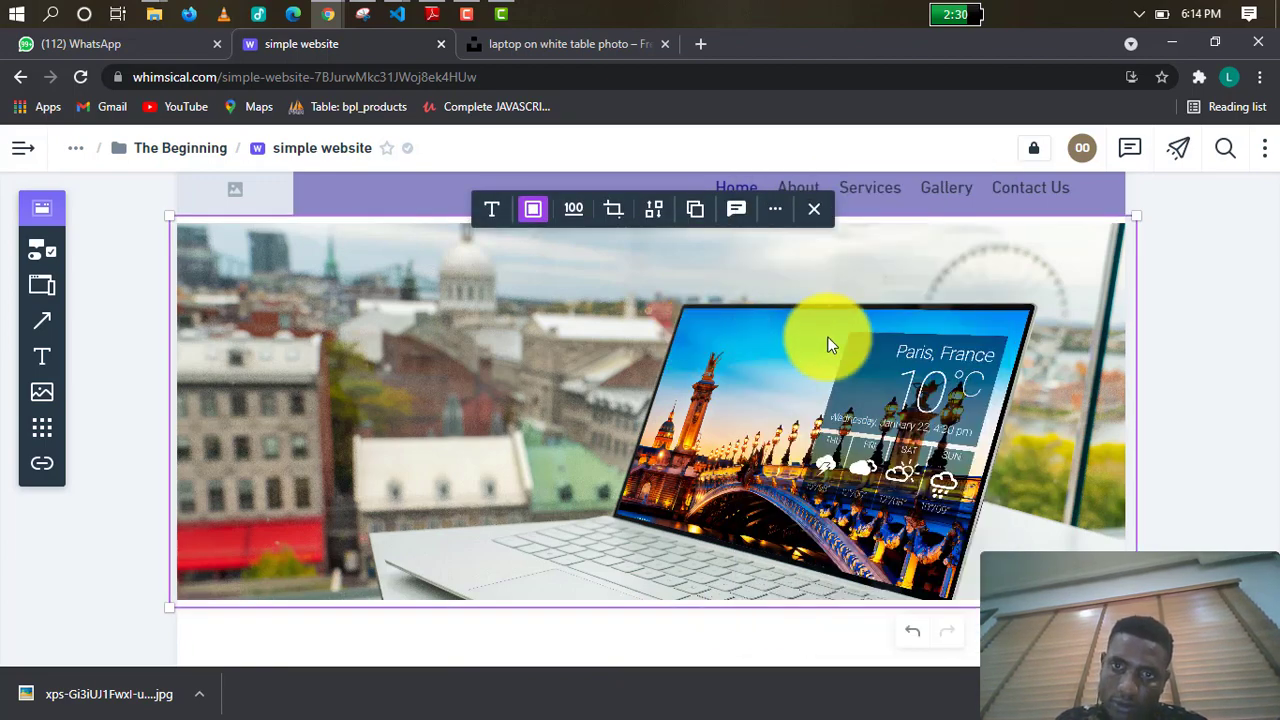
right_click(690, 335)
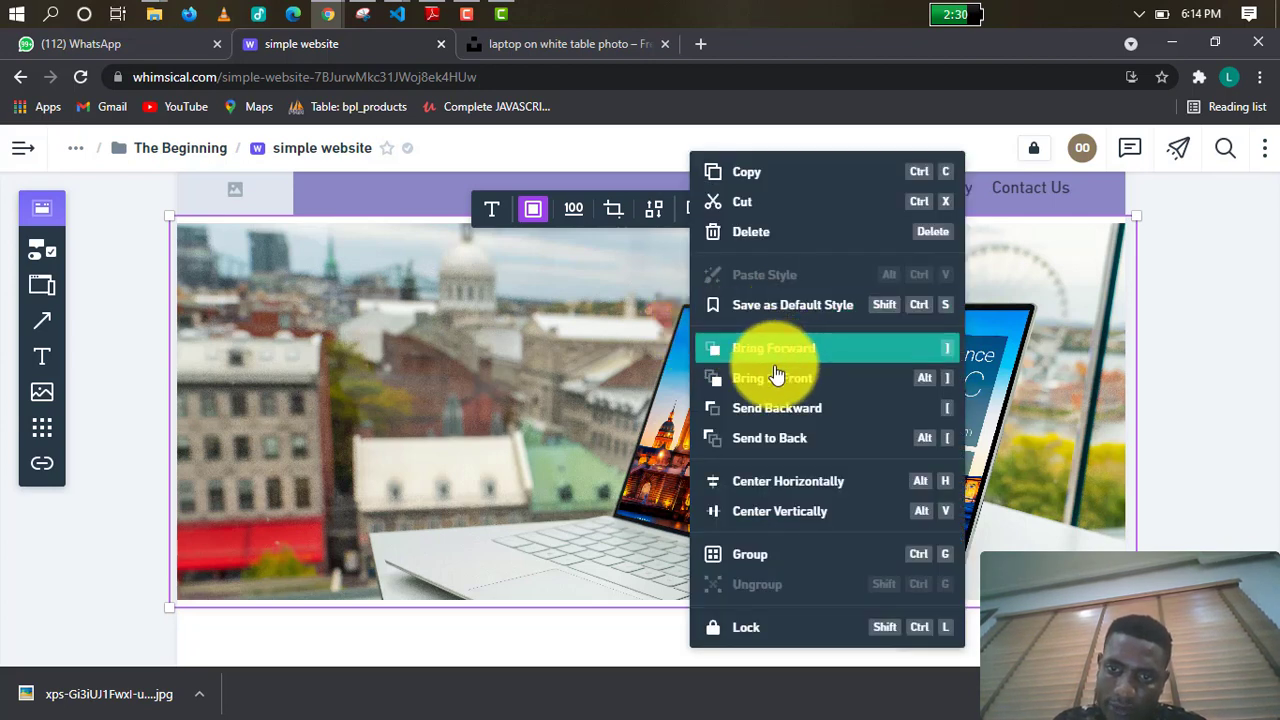
click(818, 440)
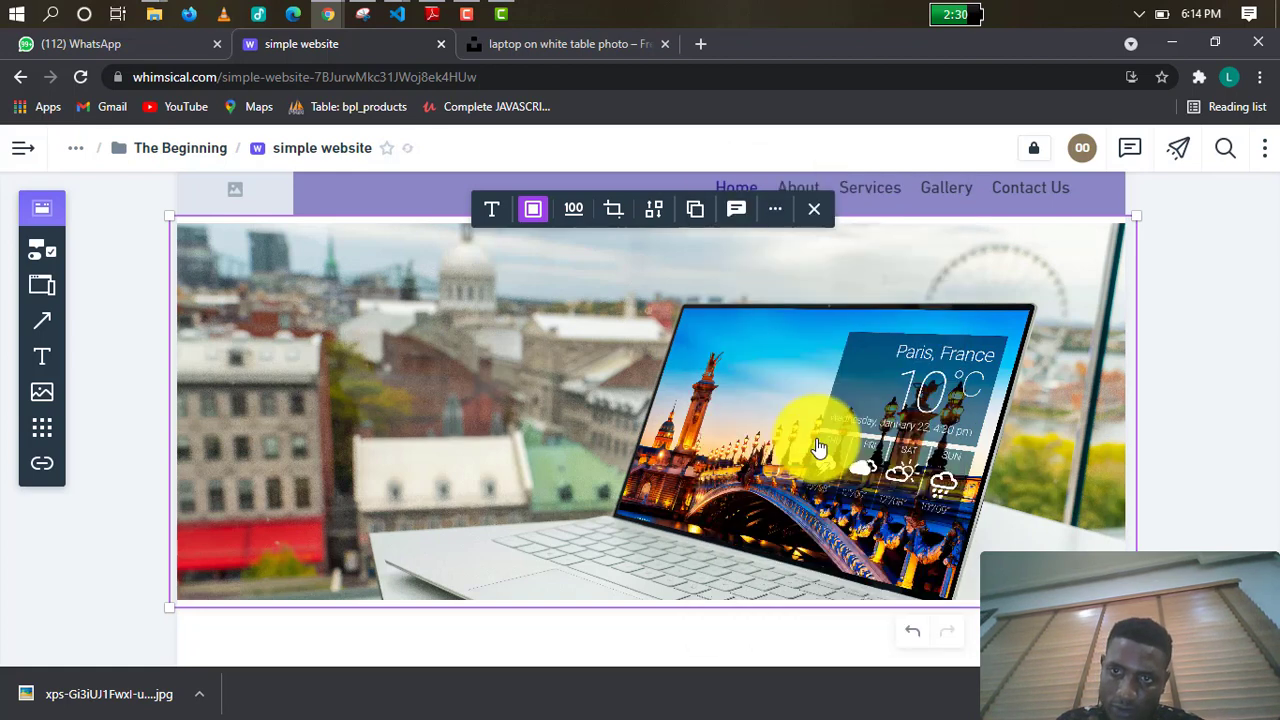
click(1207, 274)
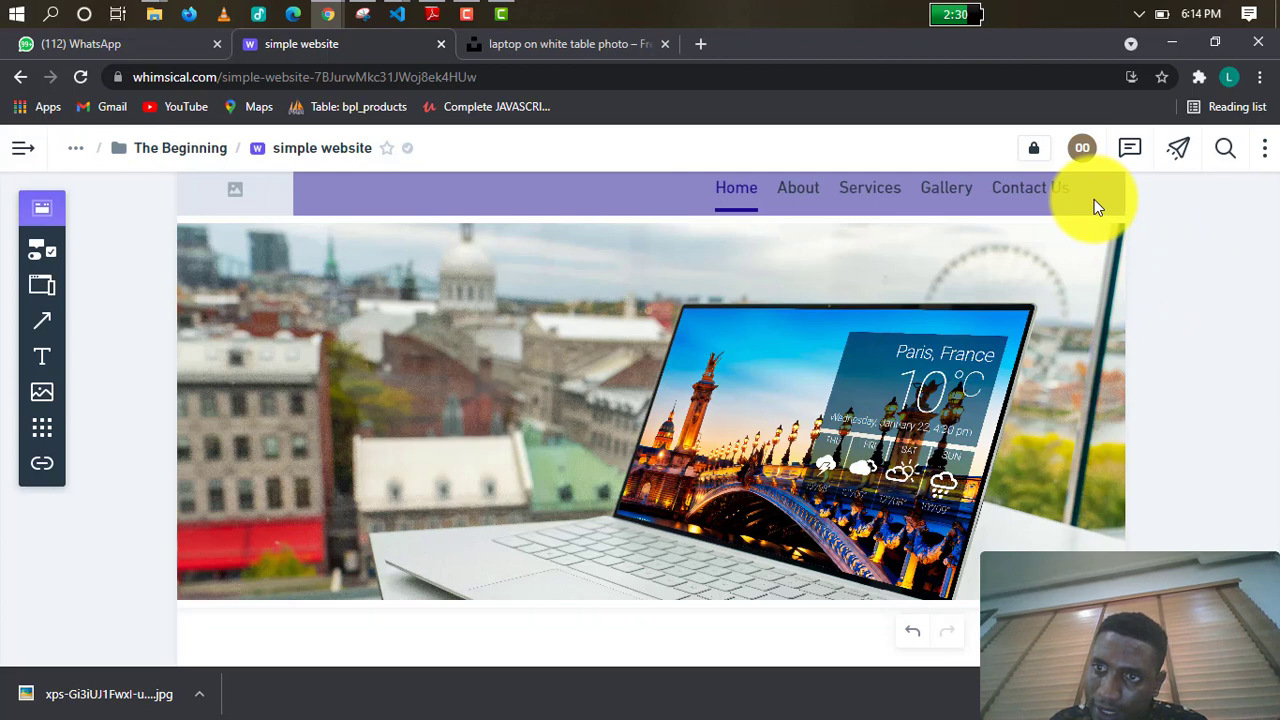
Move the laptop banner image up so that it sits flush against the navigation bar.
scroll(1094, 199, up, 1)
mouse_move(1043, 337)
mouse_down()
mouse_move(1031, 335)
mouse_move(1031, 380)
mouse_move(1033, 344)
mouse_up()
click(1248, 323)
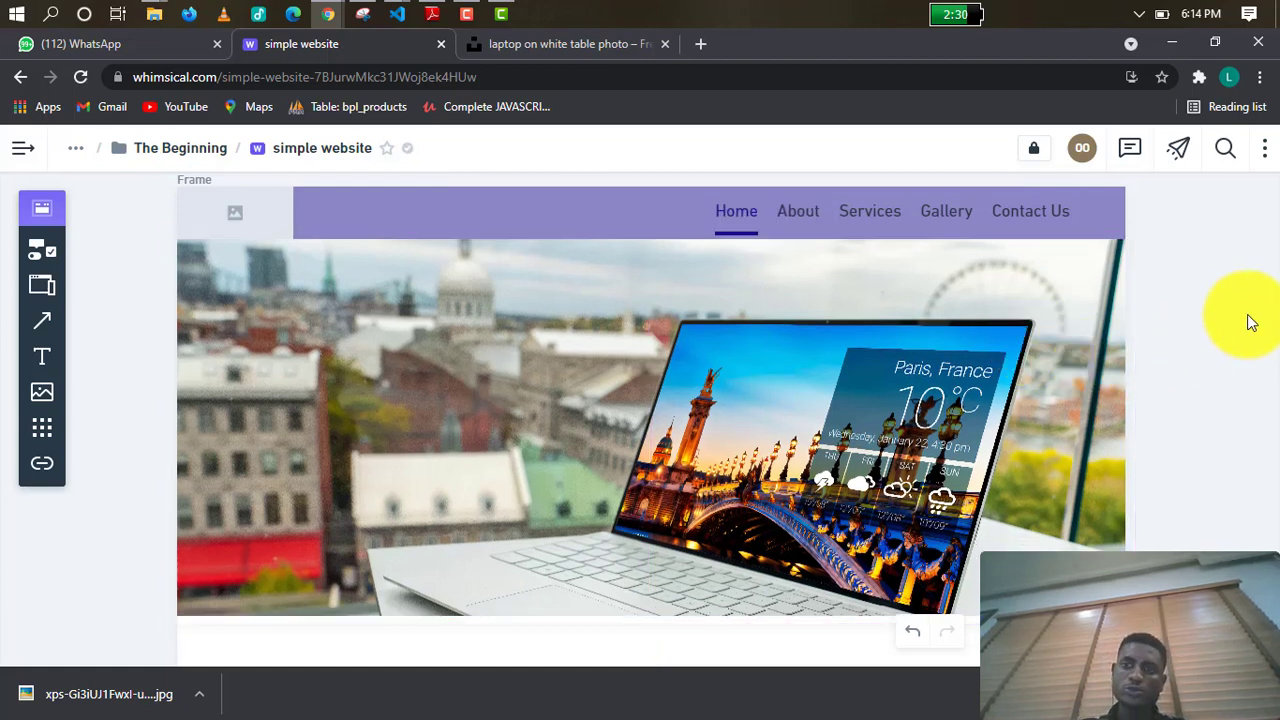
scroll(1192, 370, down, 1)
scroll(1100, 410, up, 2)
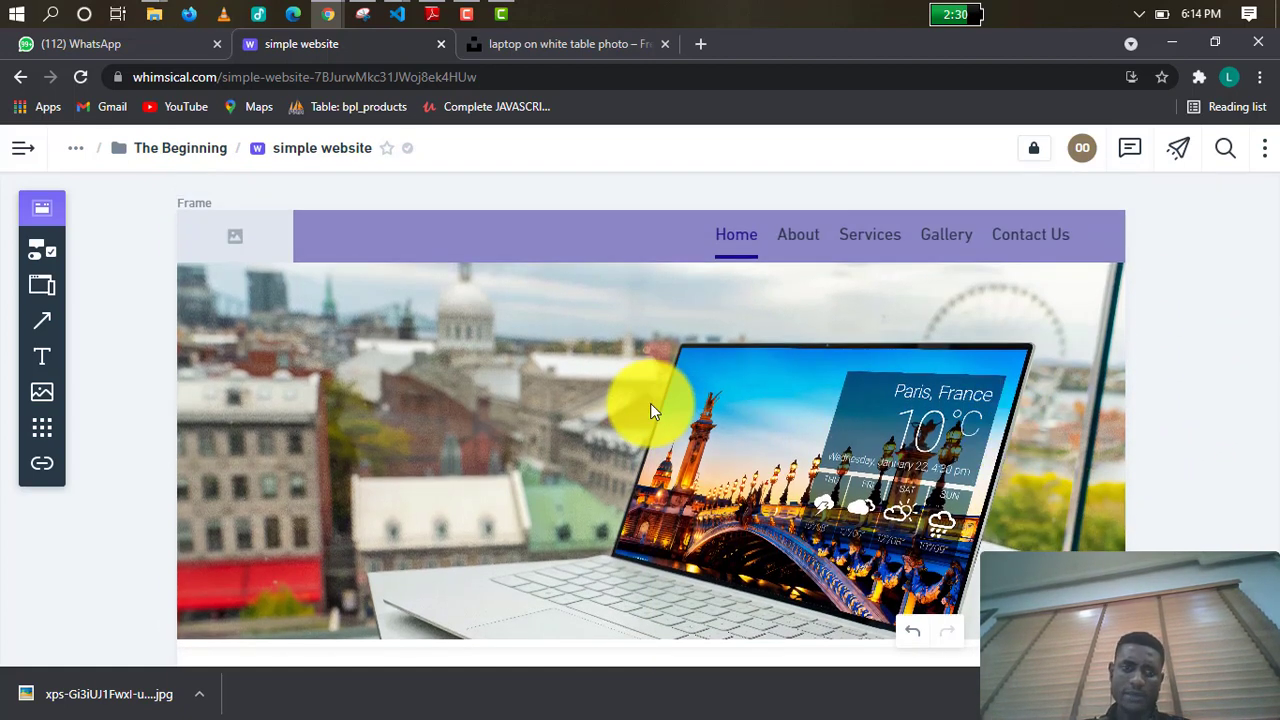
scroll(1186, 403, down, 1)
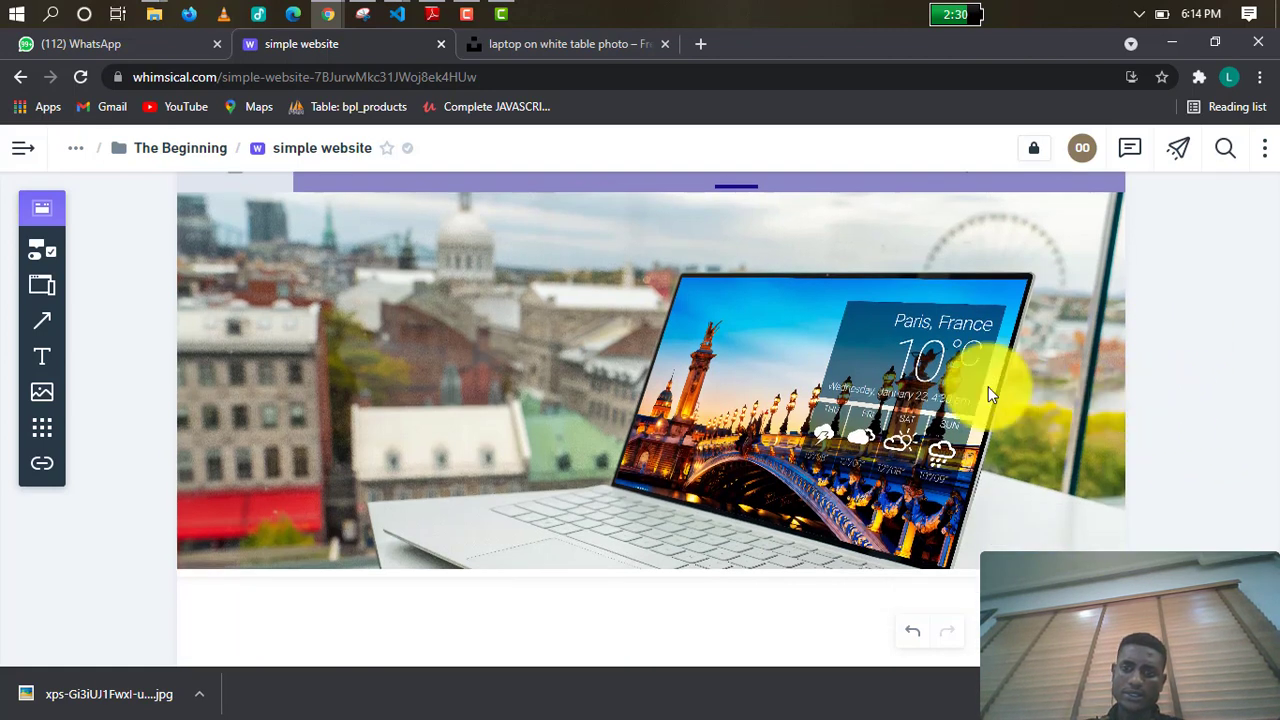
scroll(988, 386, up, 1)
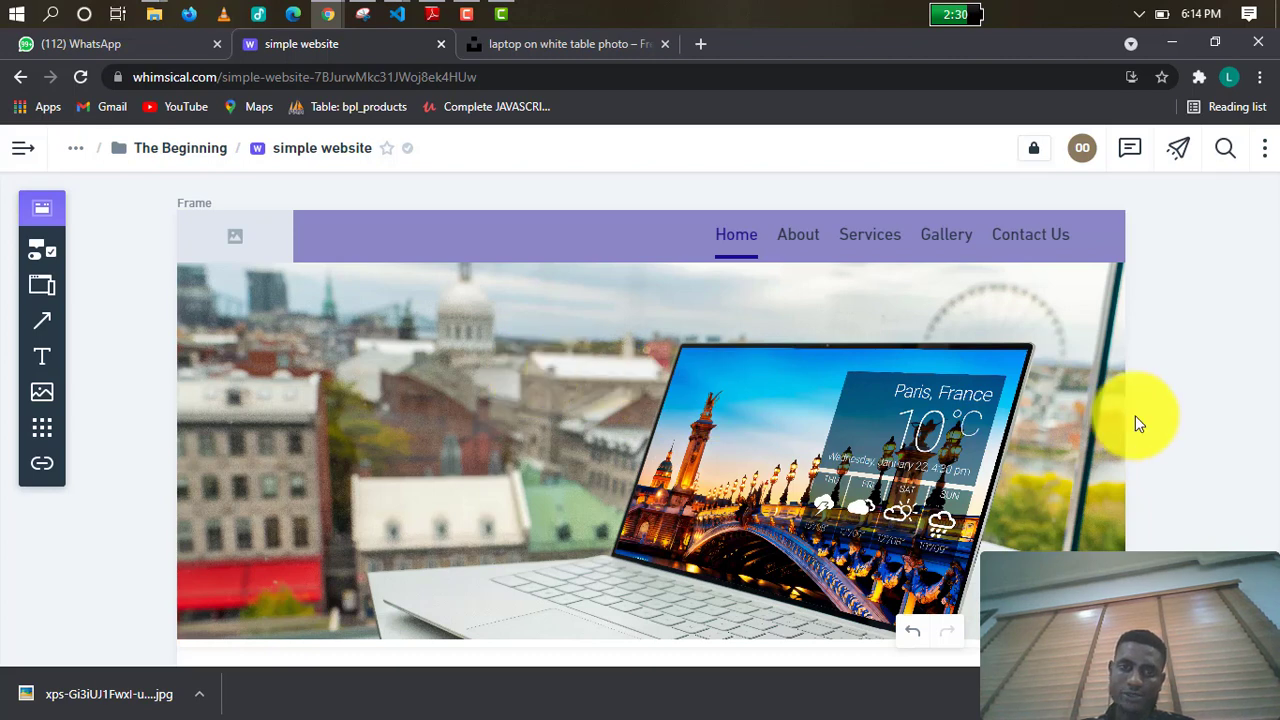
scroll(1006, 410, down, 1)
scroll(684, 376, down, 1)
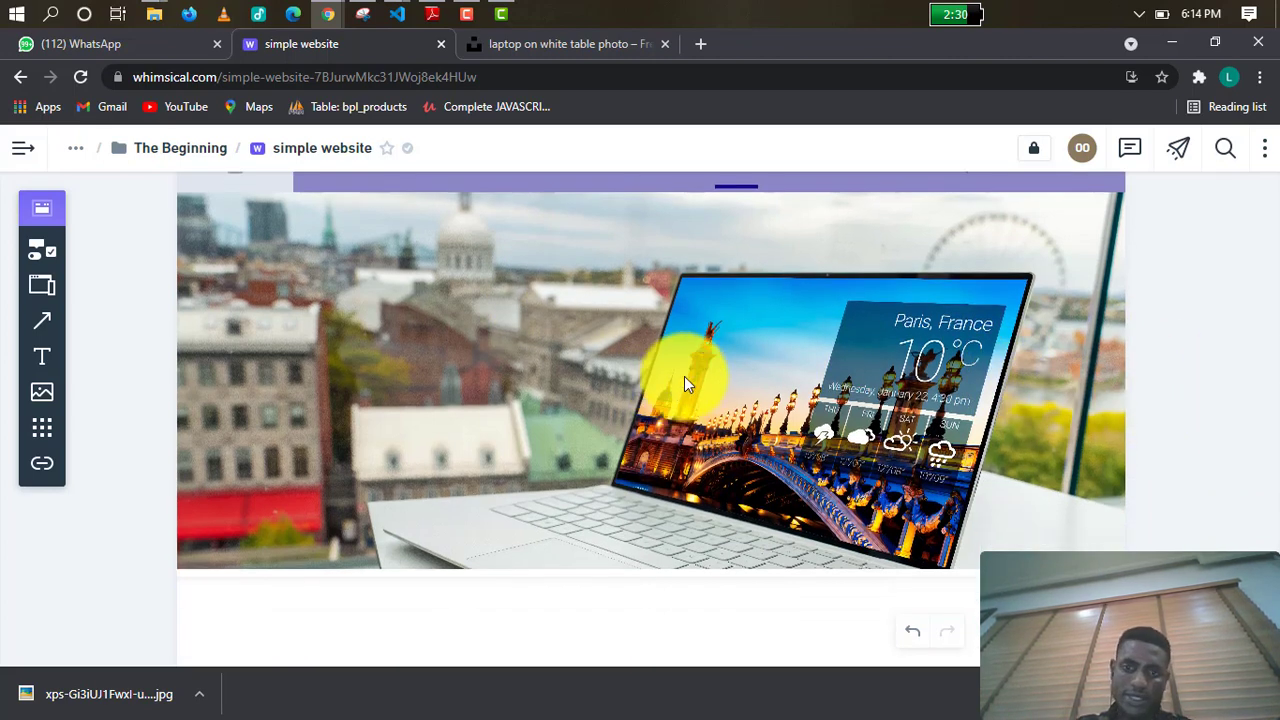
Crop a narrow strip off the lower edge of the laptop banner image.
scroll(660, 395, up, 1)
click(661, 405)
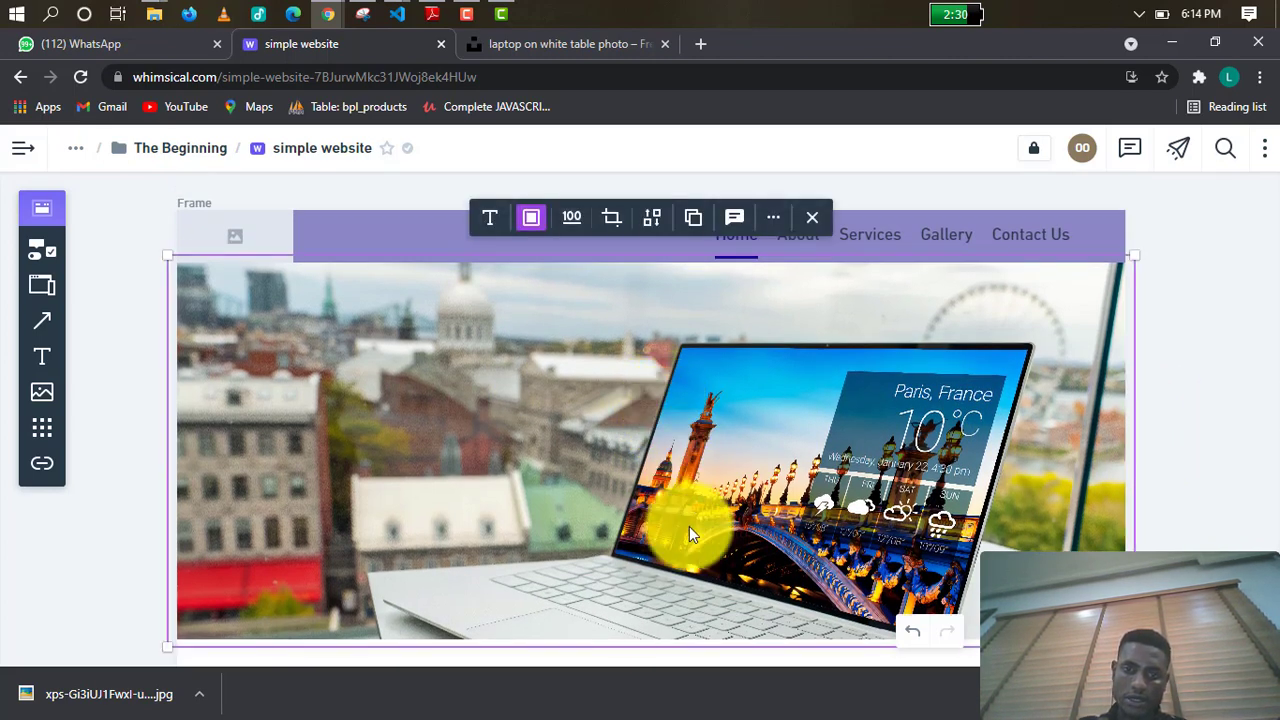
click(614, 217)
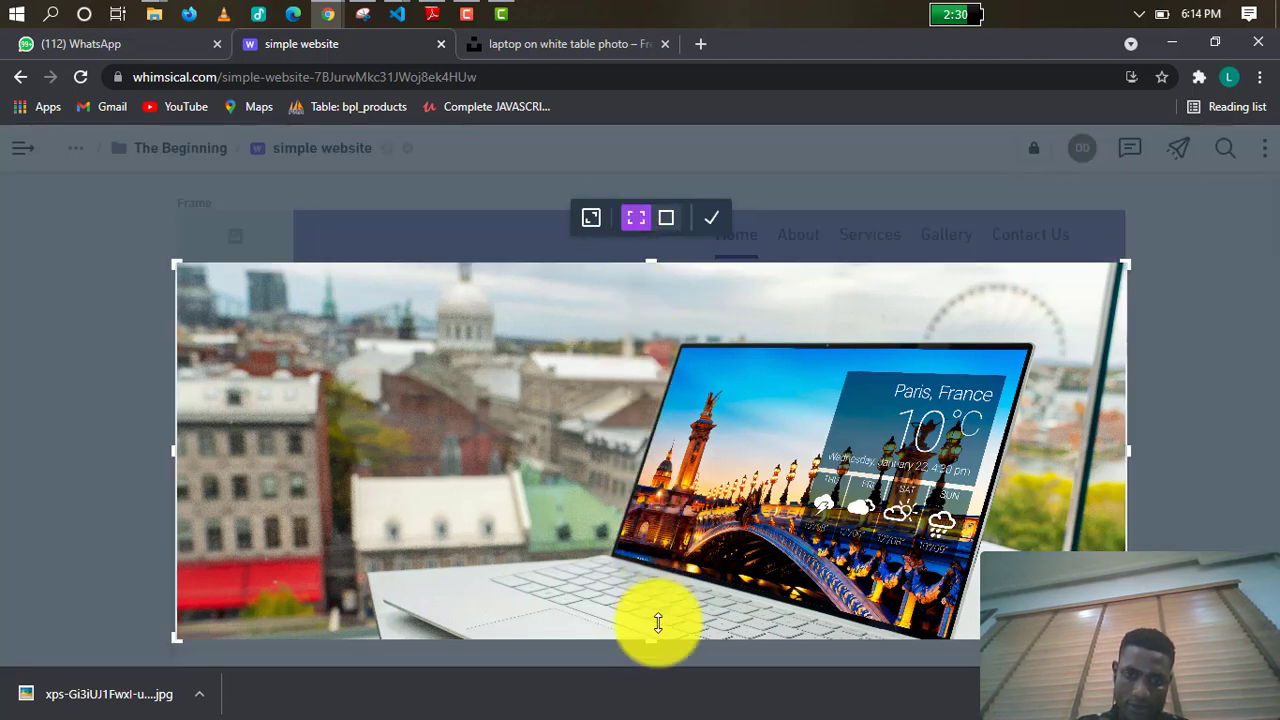
drag(652, 638, 653, 620)
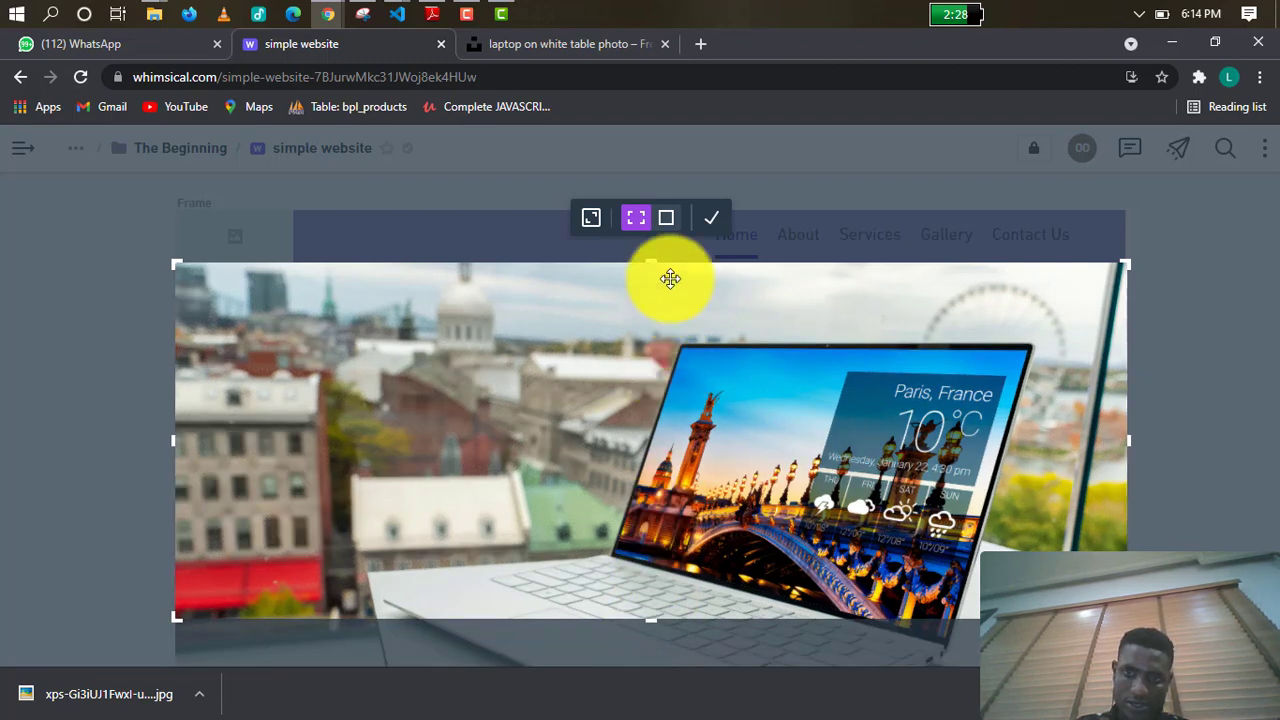
click(714, 220)
scroll(721, 472, down, 1)
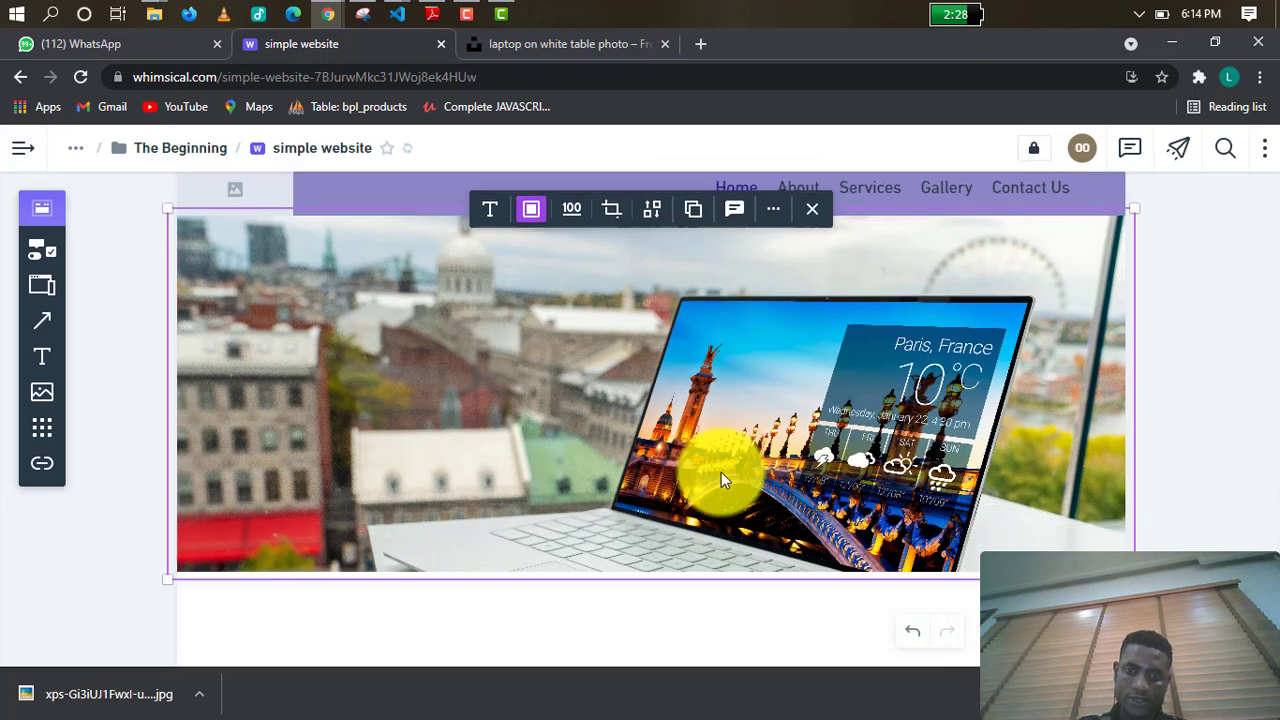
click(1235, 350)
scroll(894, 391, up, 1)
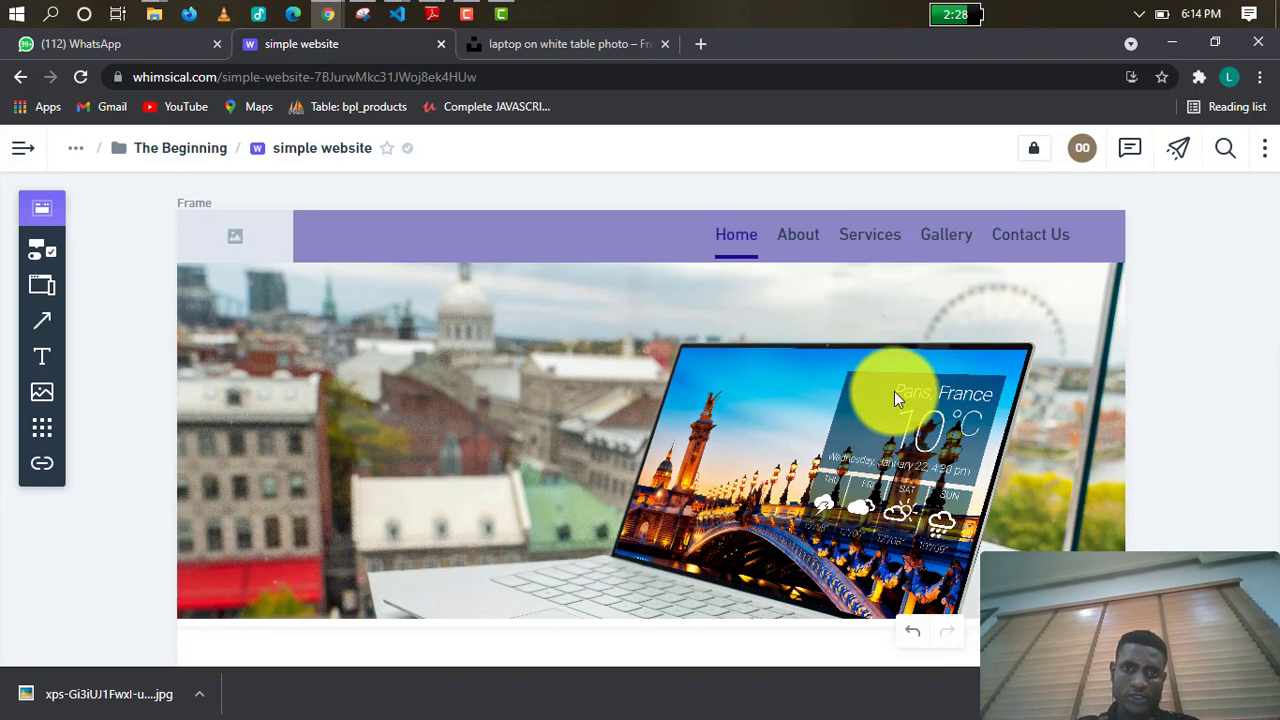
Add the text "LECROSOFT IS TECH COMPANY IN AFRICA" over the middle of the banner image.
scroll(895, 386, down, 1)
scroll(660, 415, up, 1)
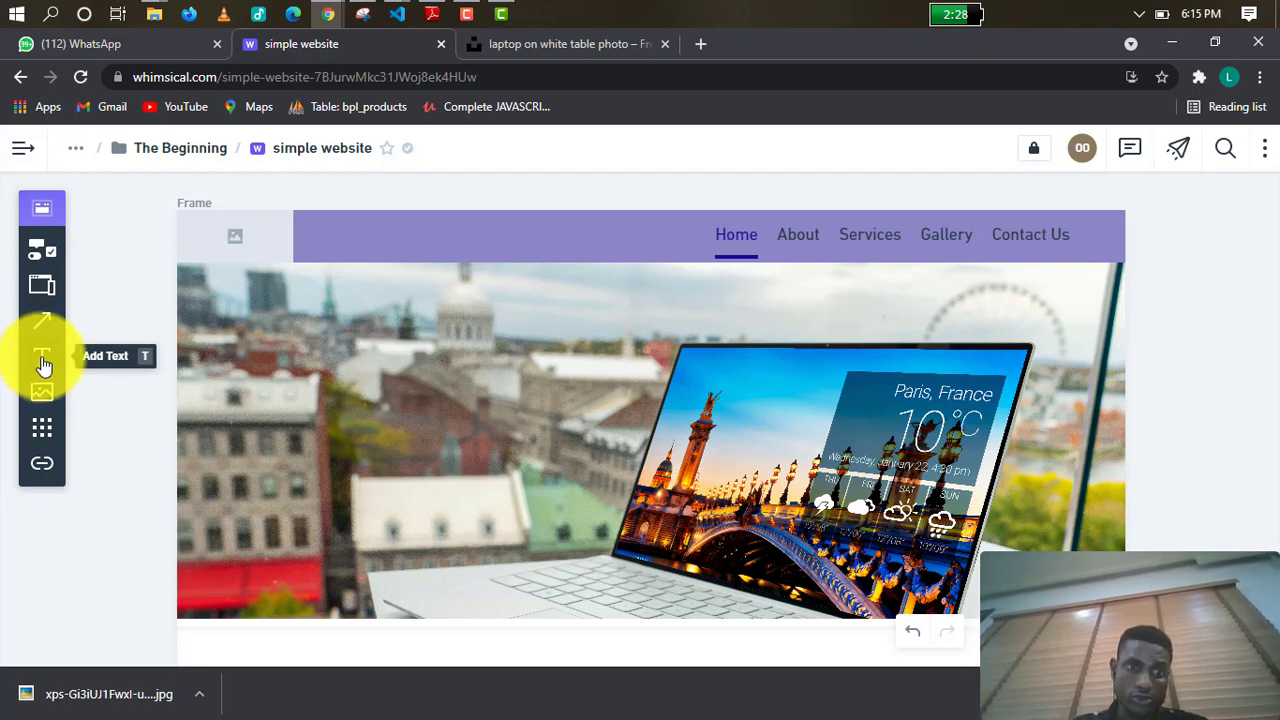
click(42, 360)
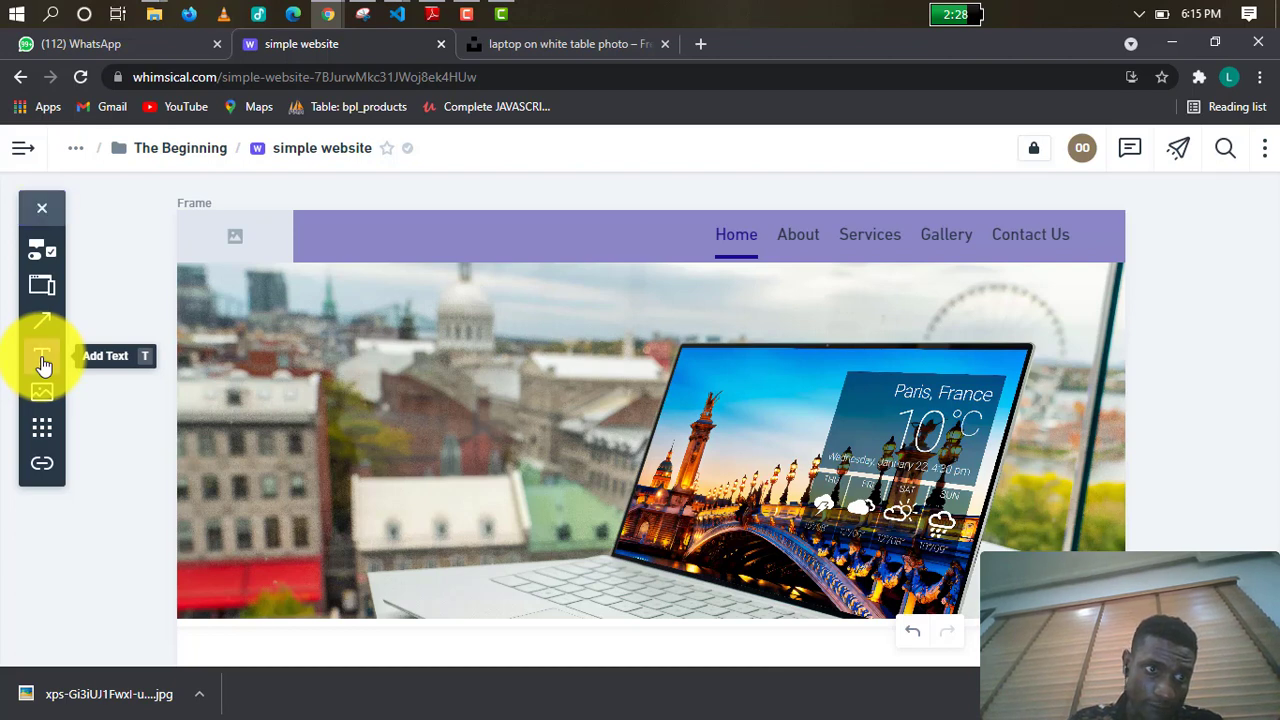
click(477, 428)
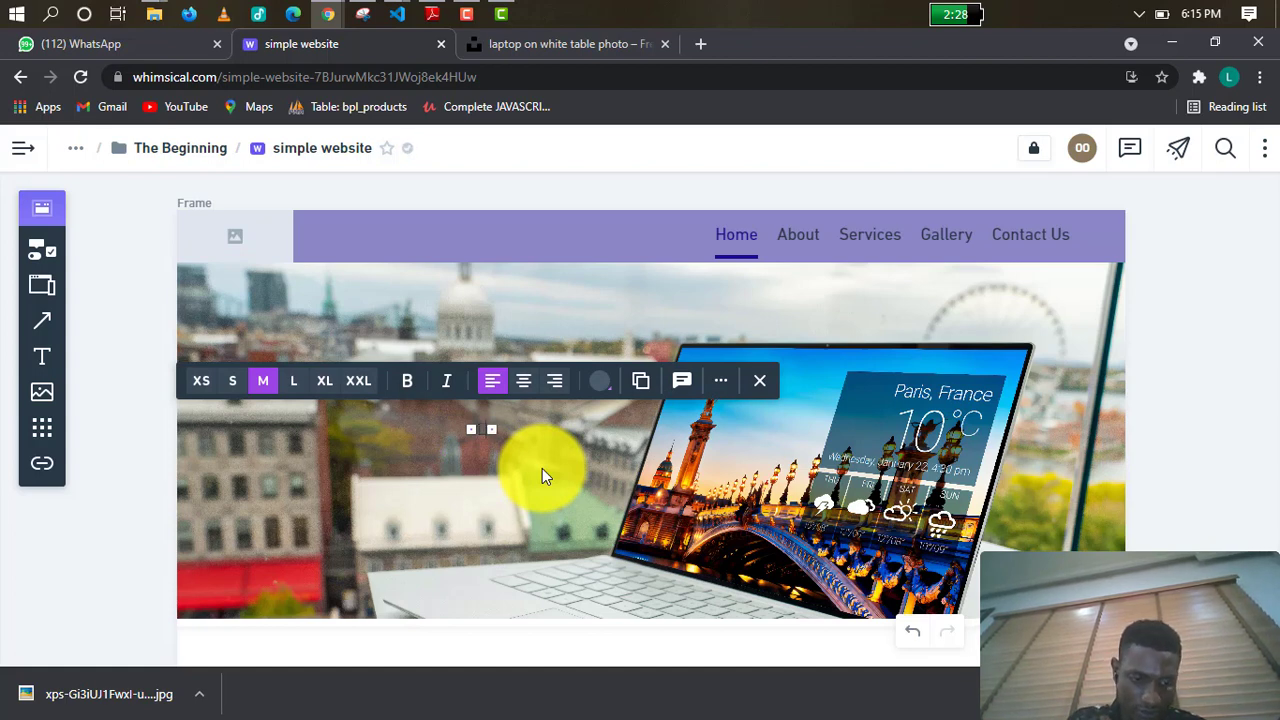
text(LEC)
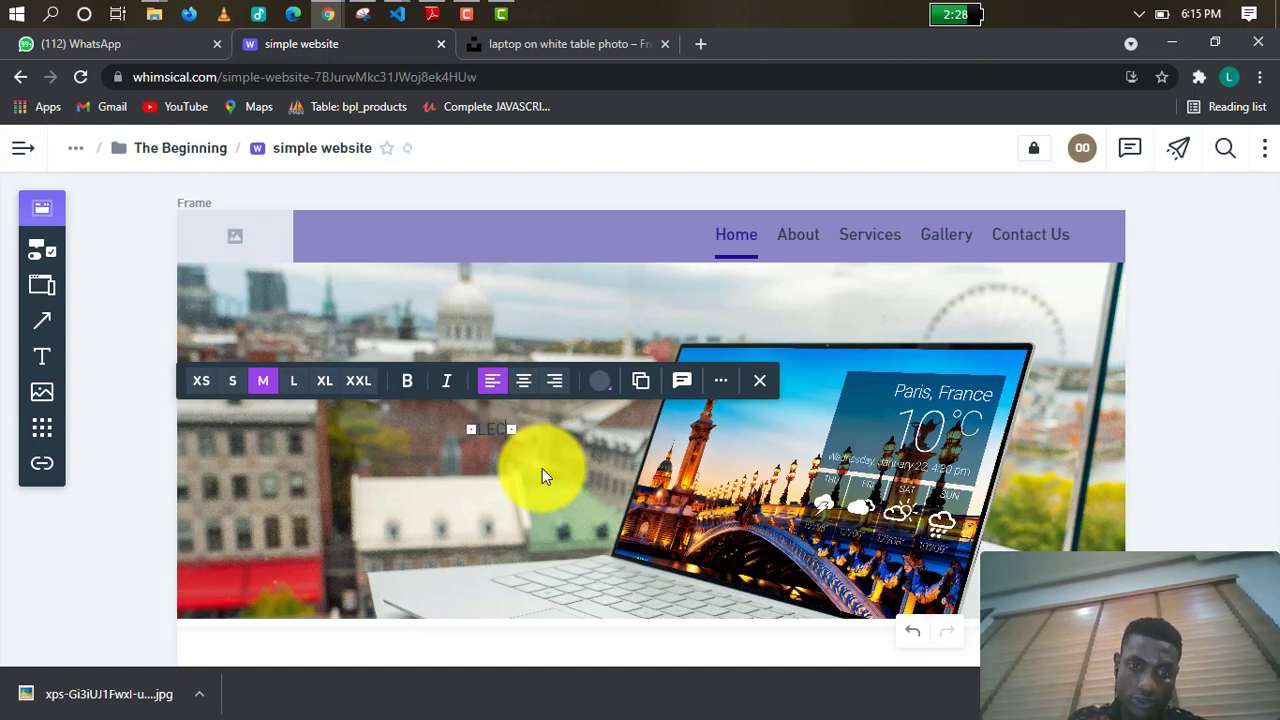
text(RO)
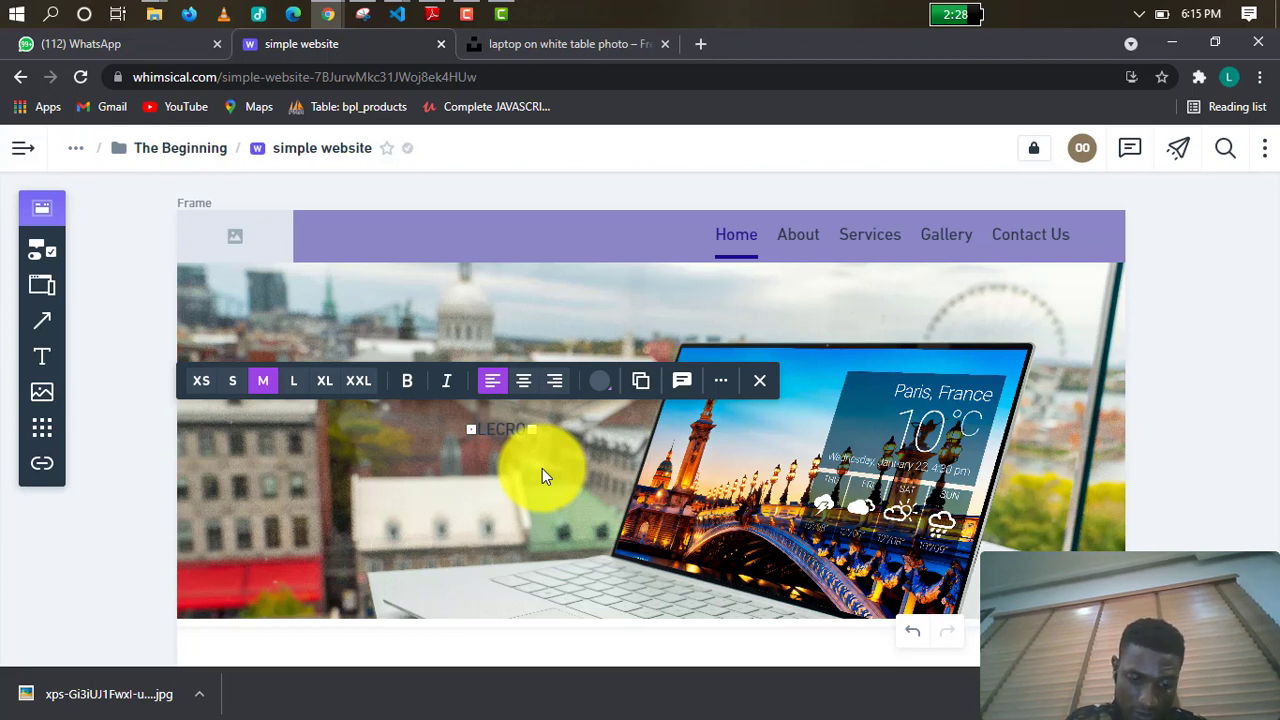
text(SOFT)
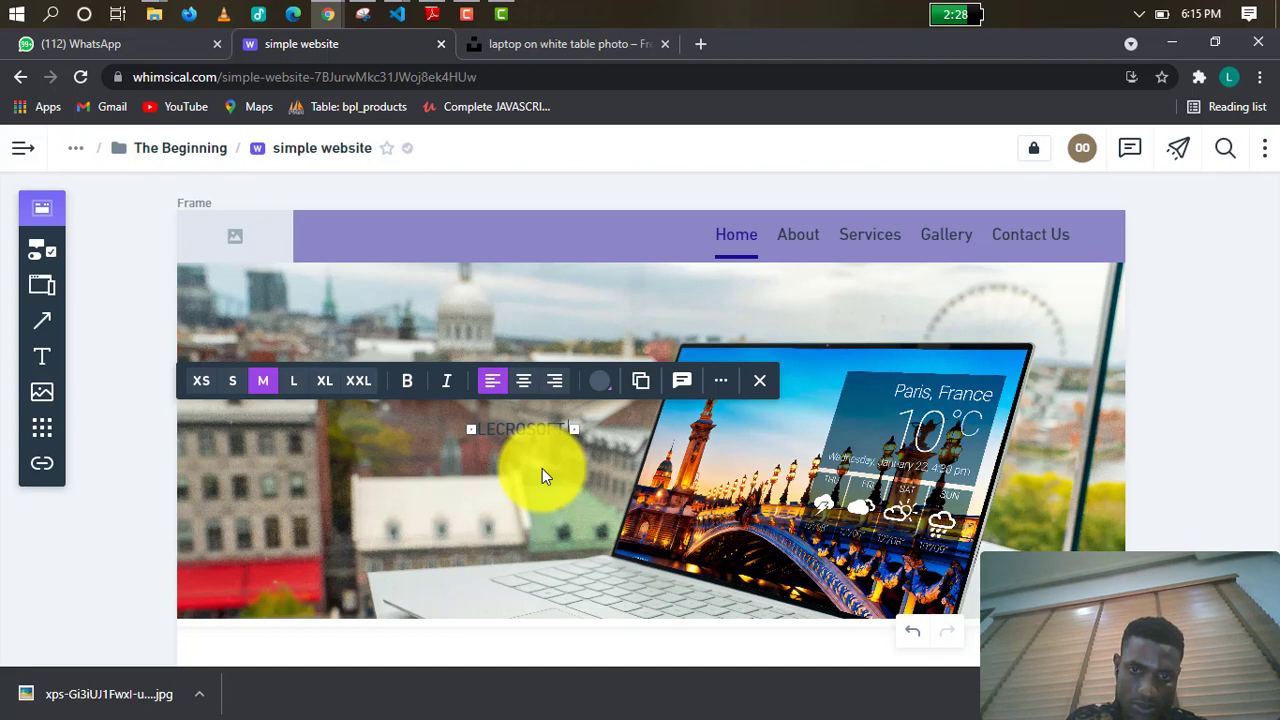
text( IS)
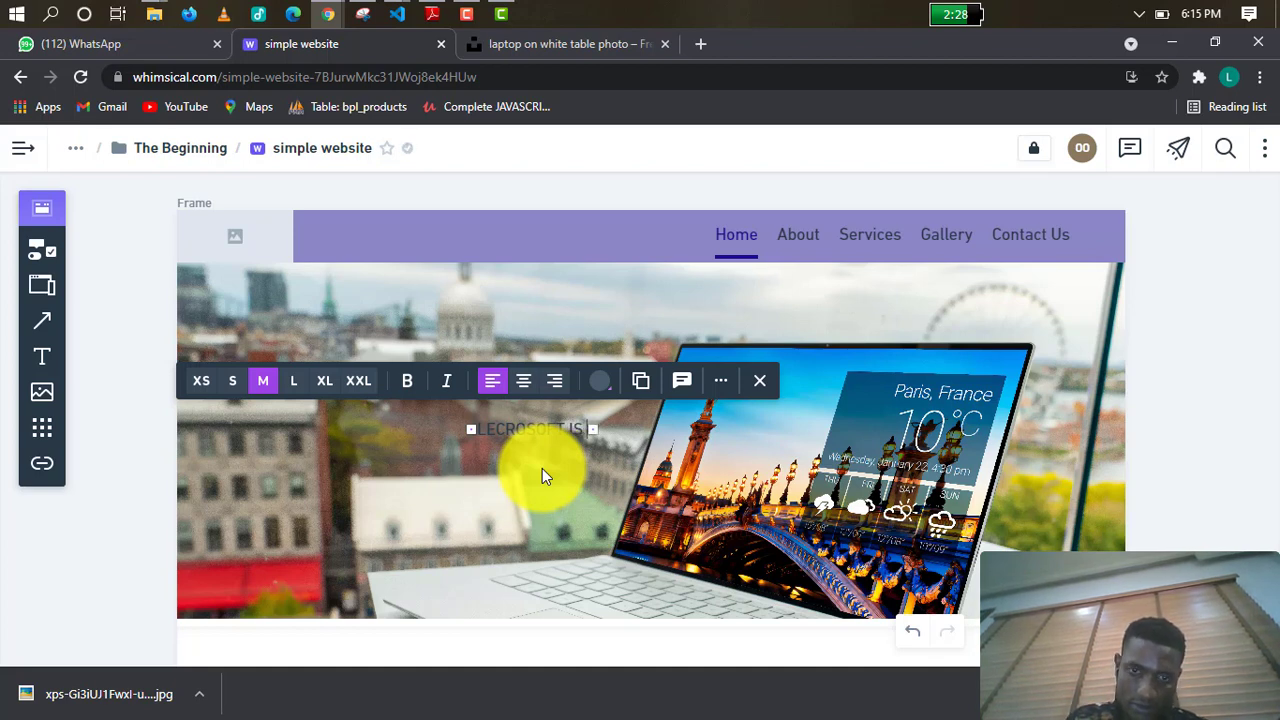
text( T)
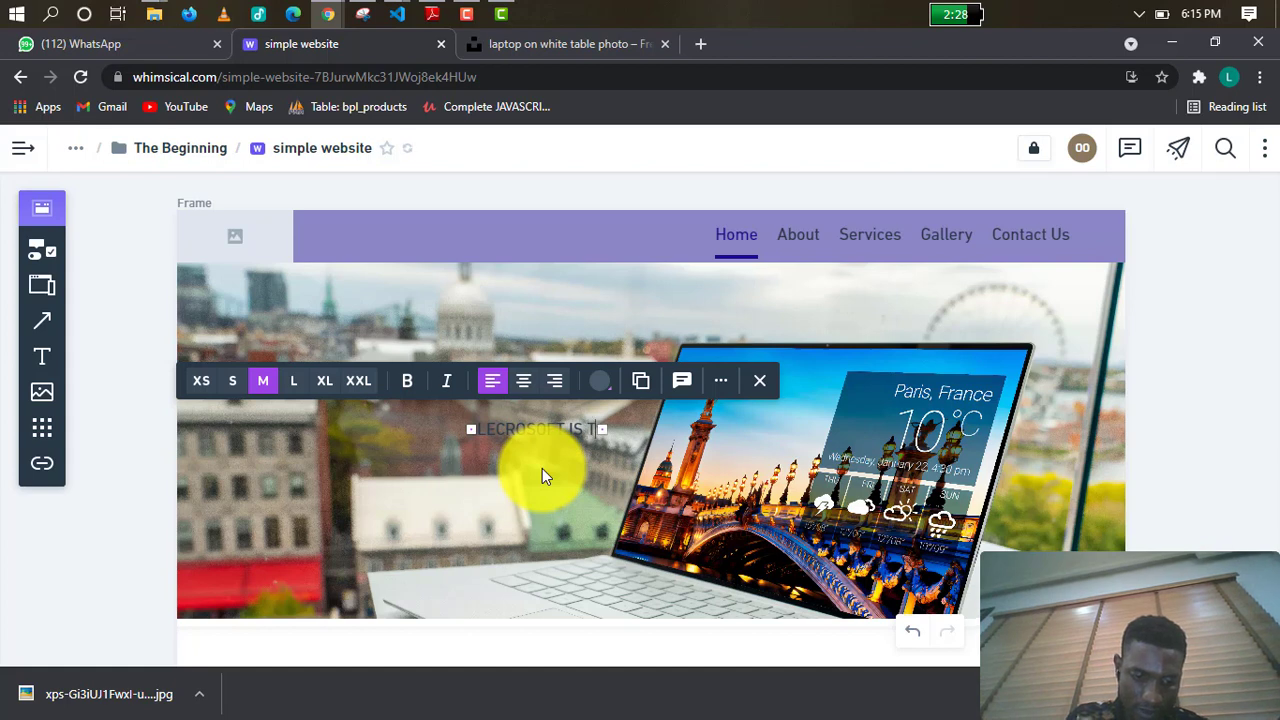
text(ECH )
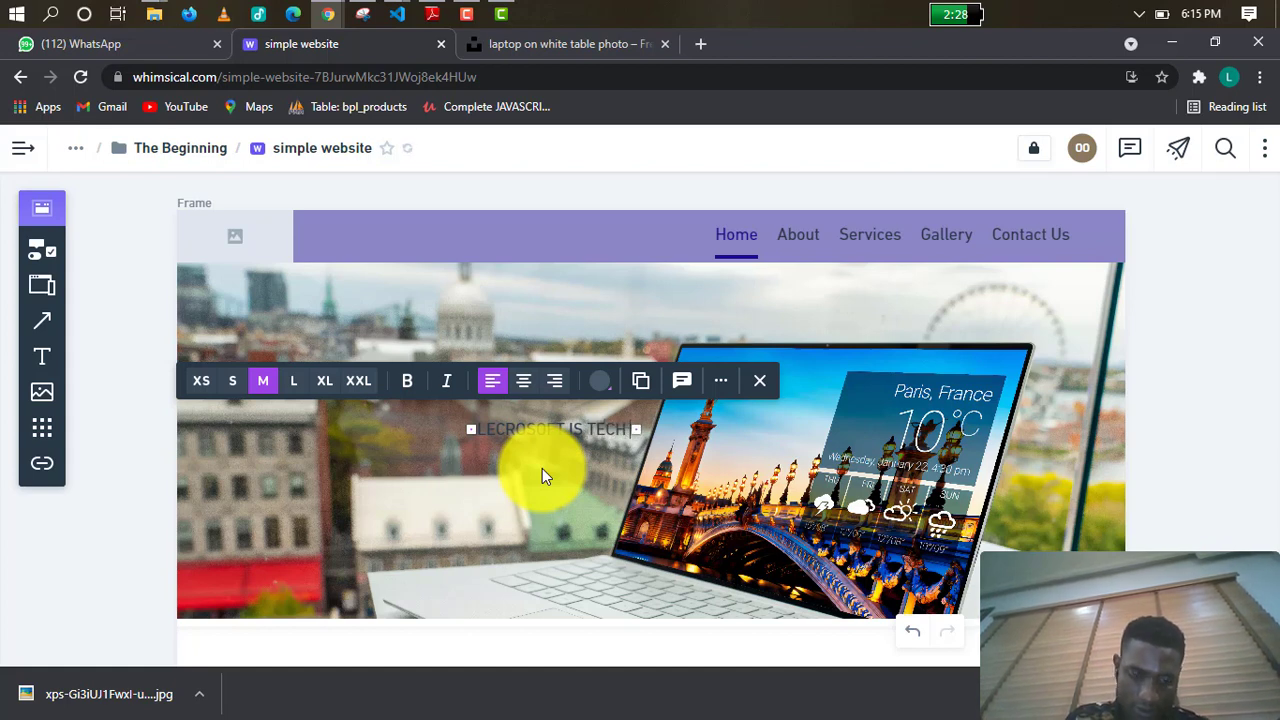
text(COMPAN)
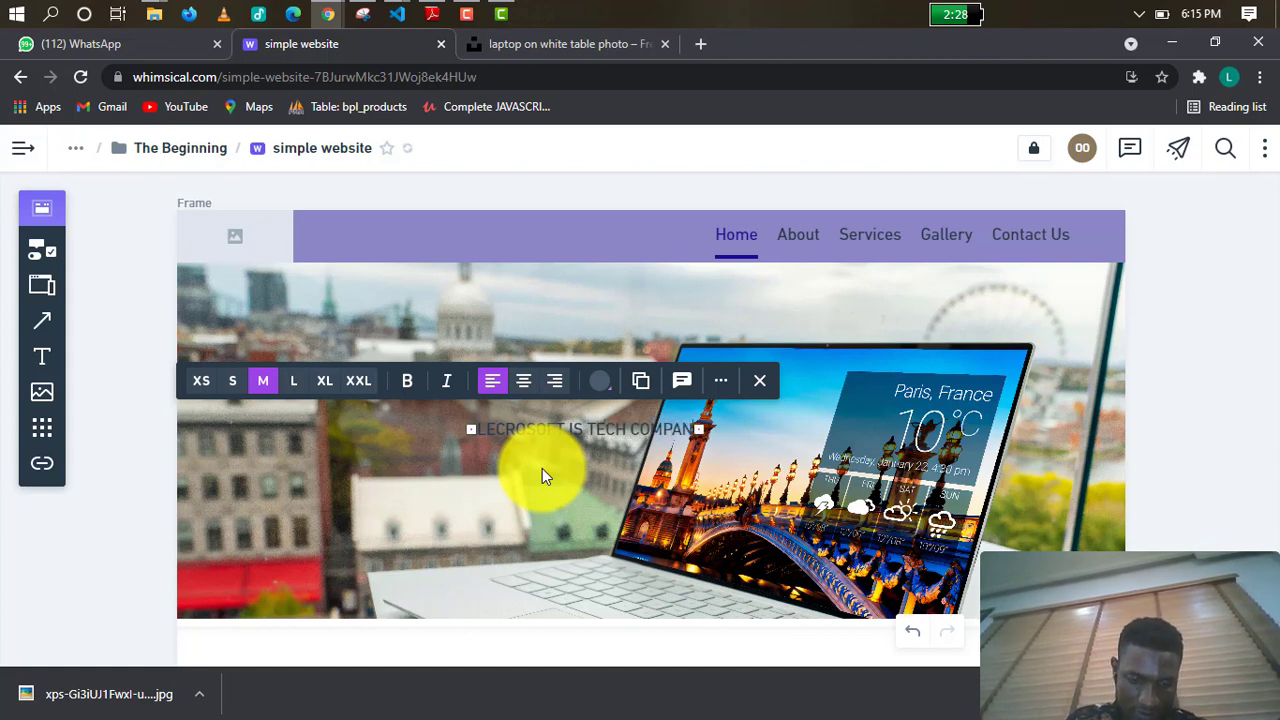
text(Y IN )
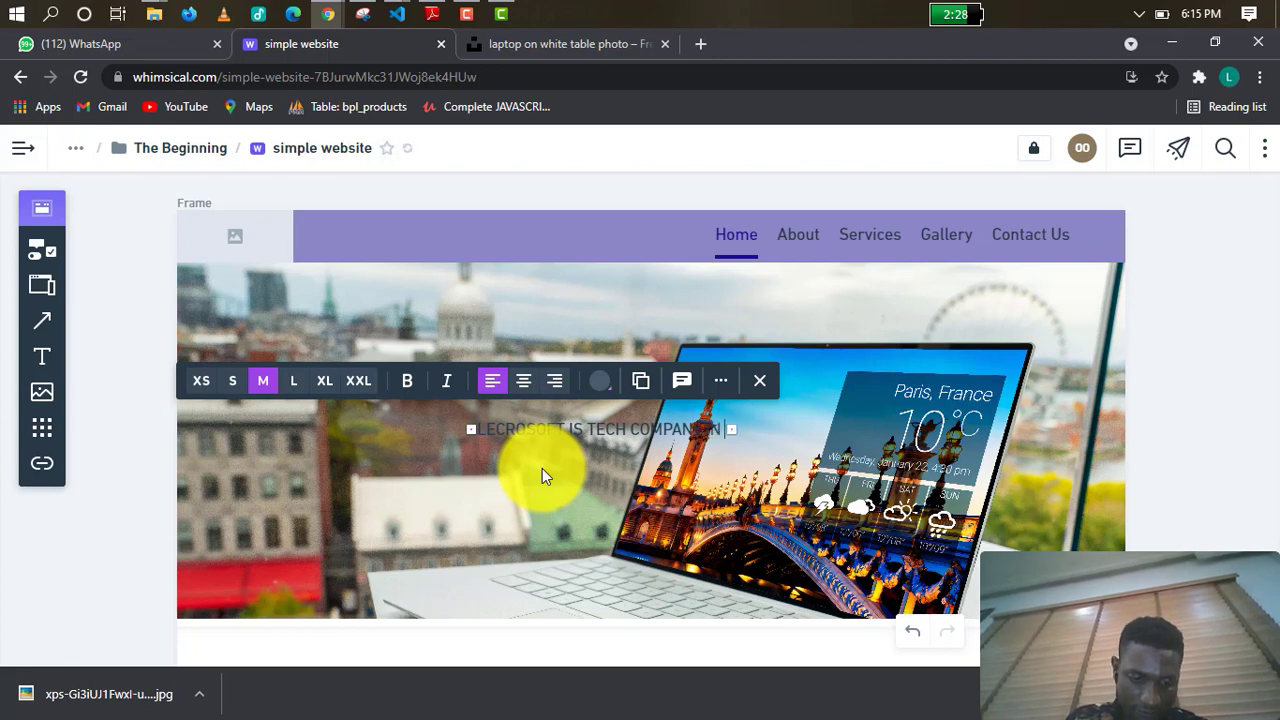
text(AFRICA)
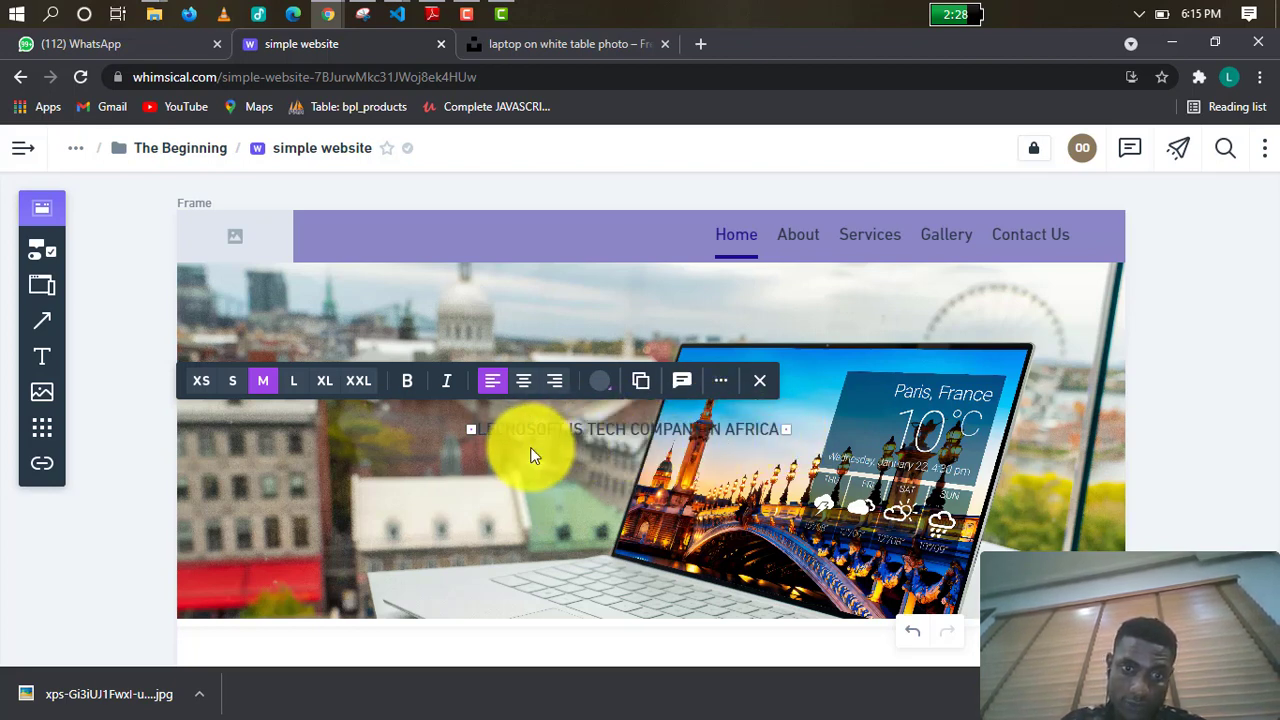
click(871, 408)
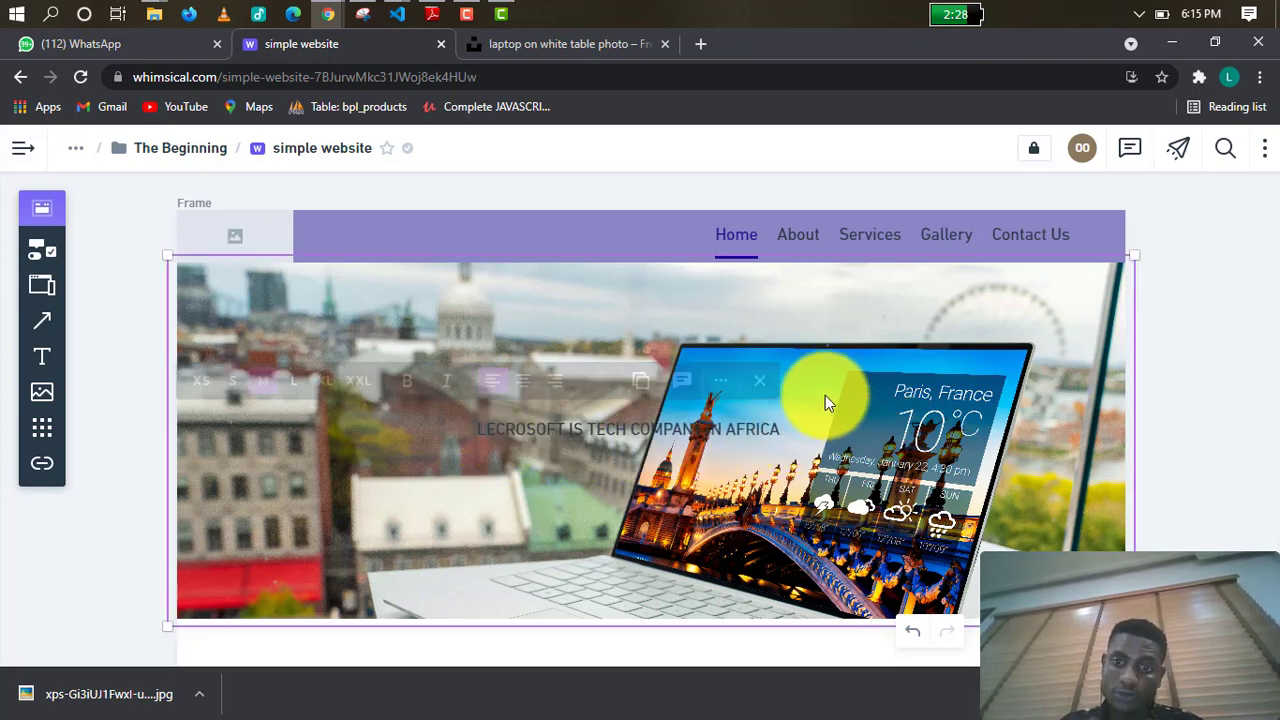
click(705, 42)
click(693, 73)
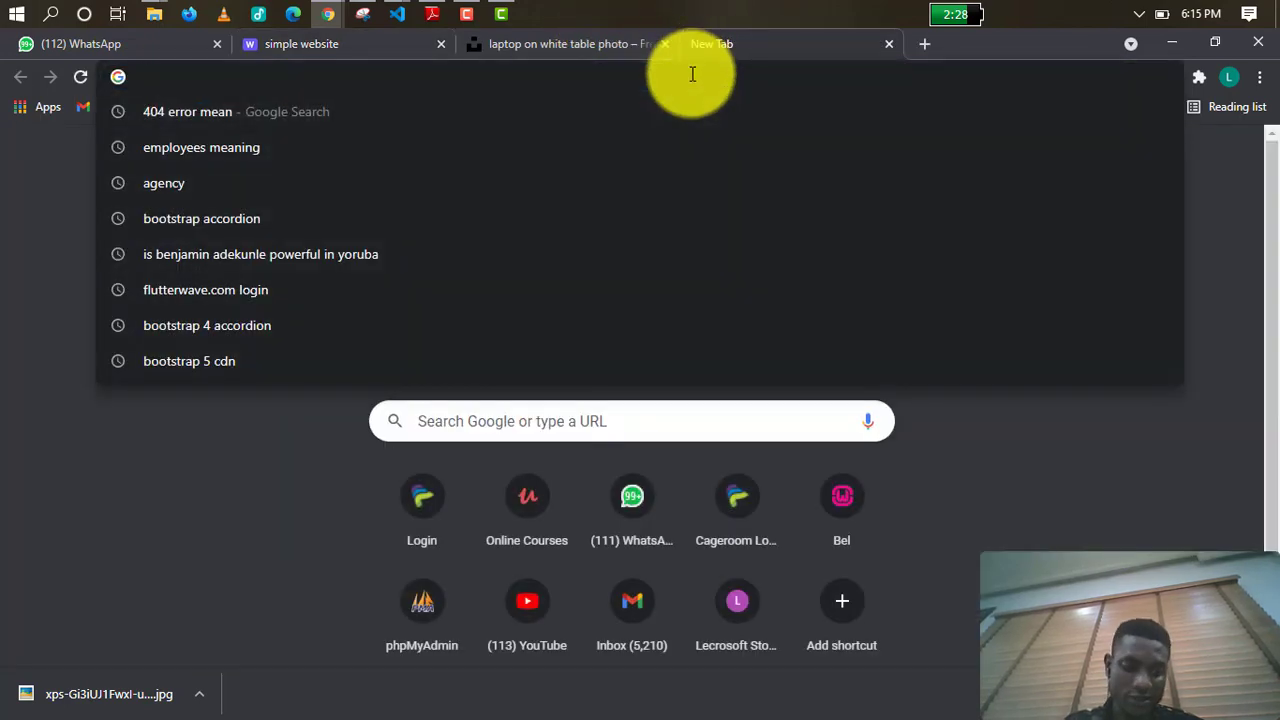
text(www.)
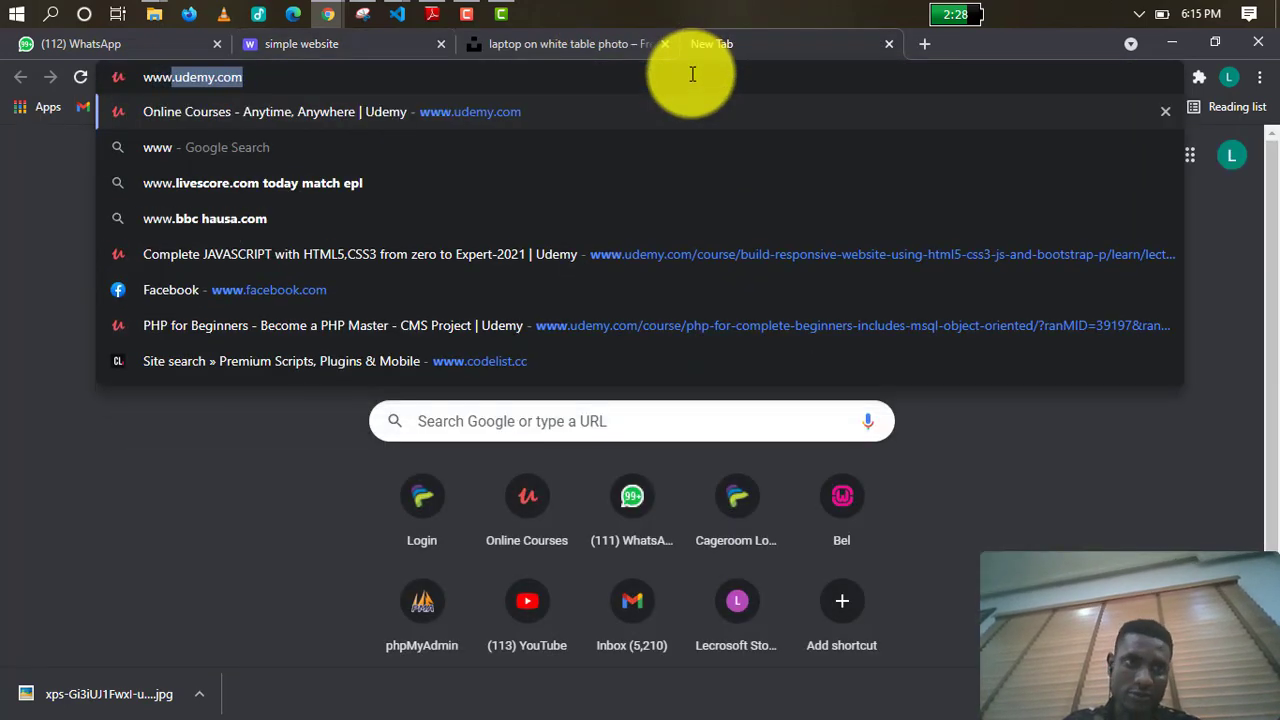
text(lecrosoft)
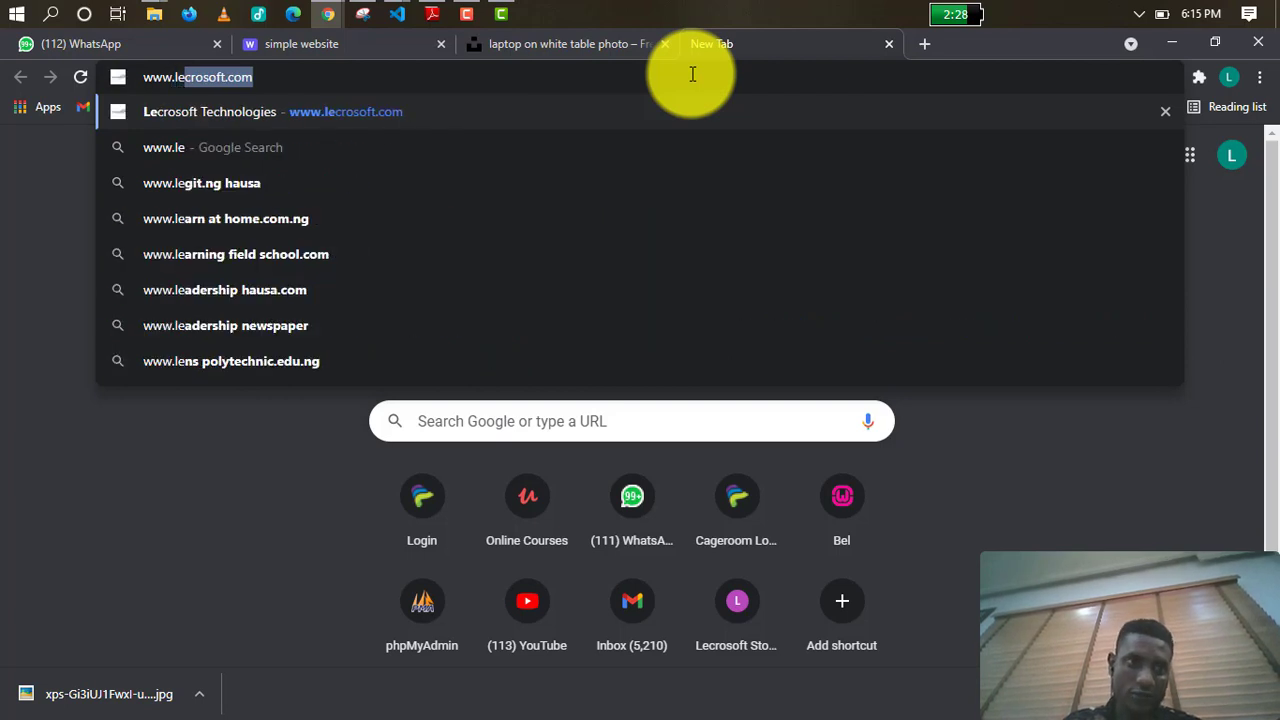
key(Return)
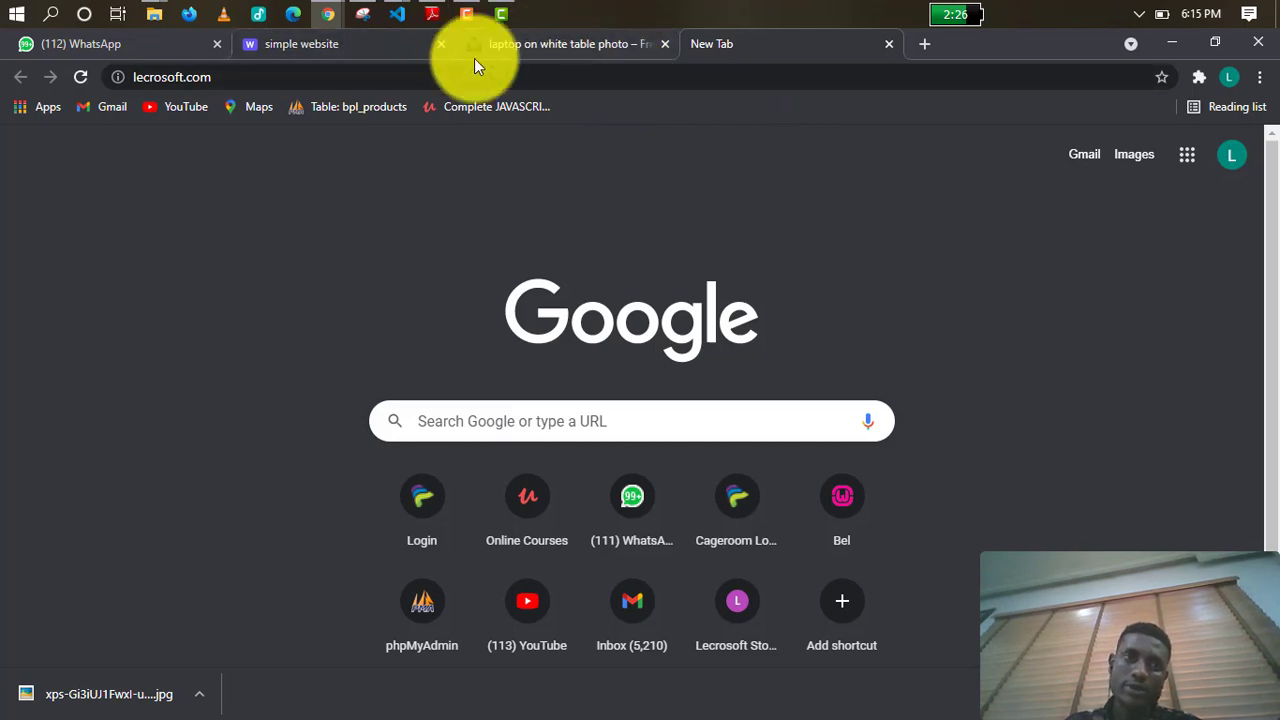
click(368, 49)
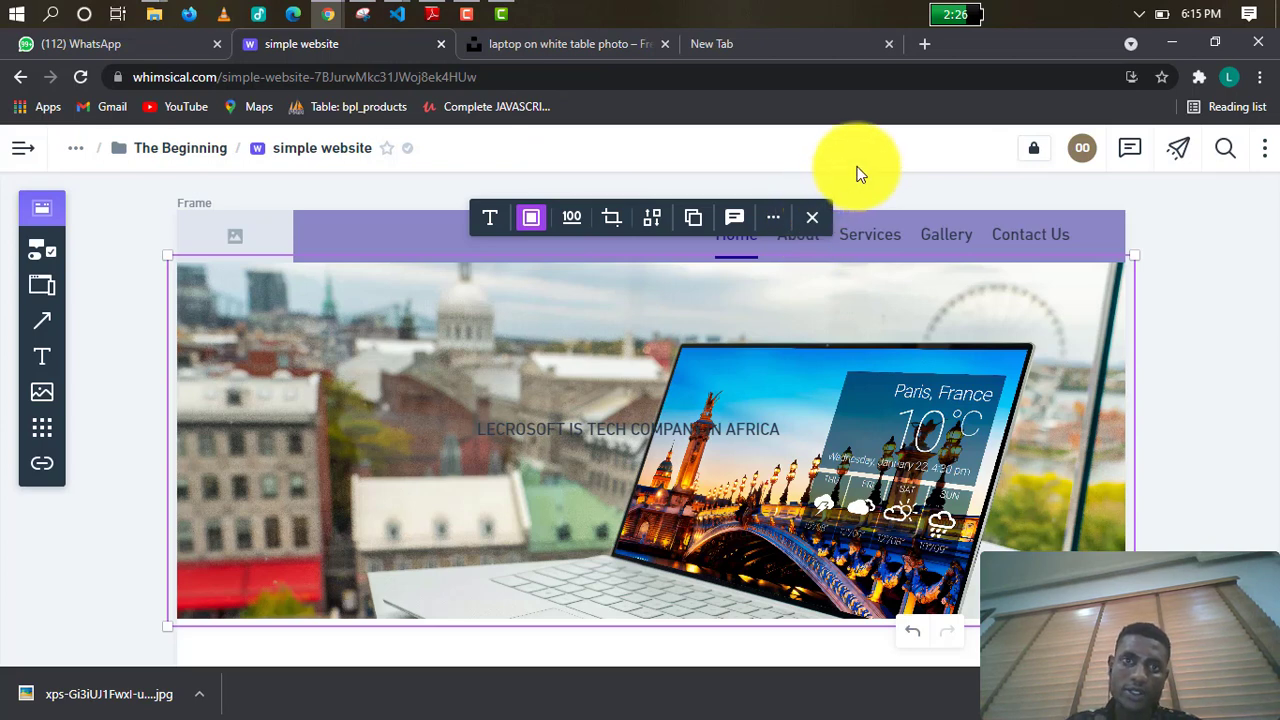
Make the headline over the banner image bold and extend its text box to the right.
scroll(760, 440, down, 1)
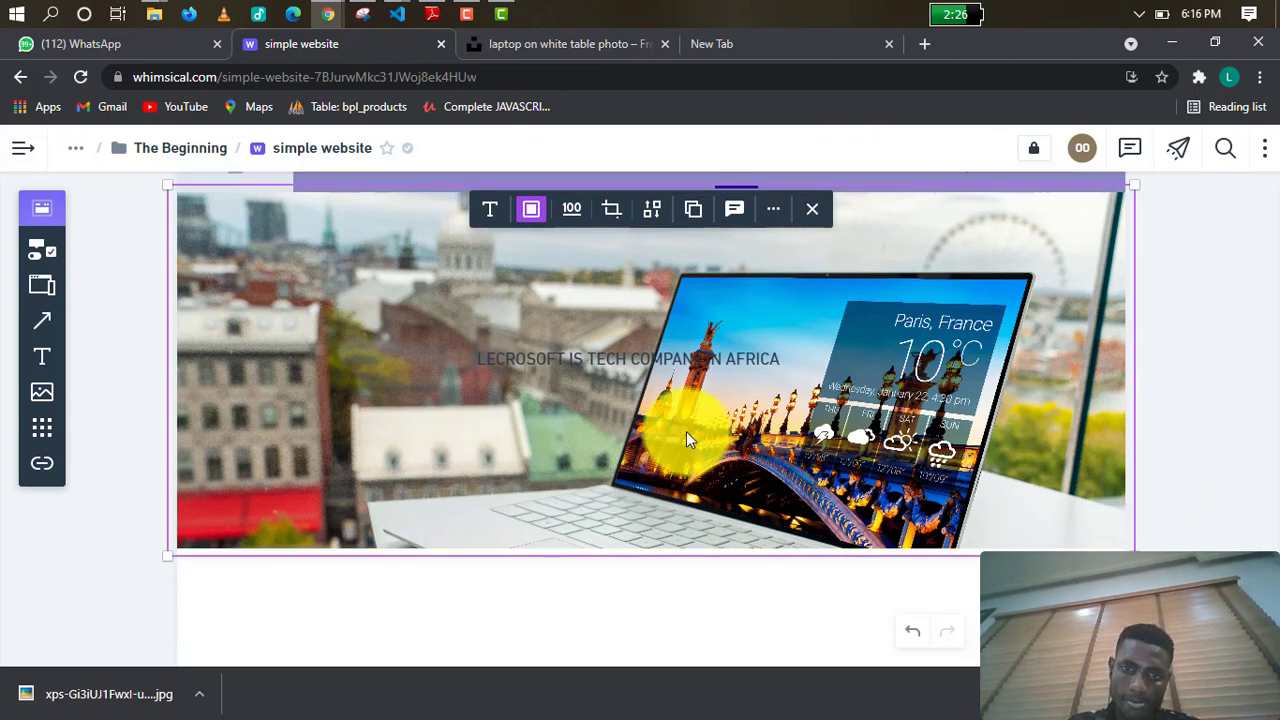
click(670, 362)
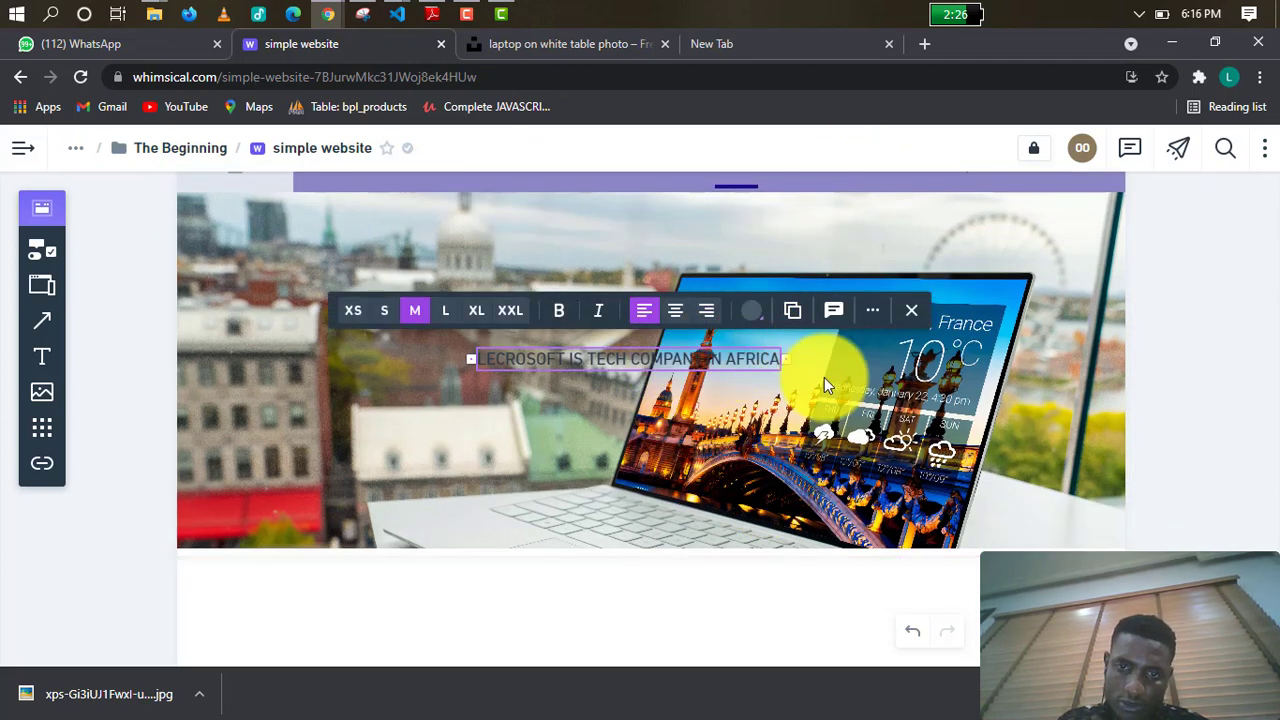
scroll(735, 387, up, 1)
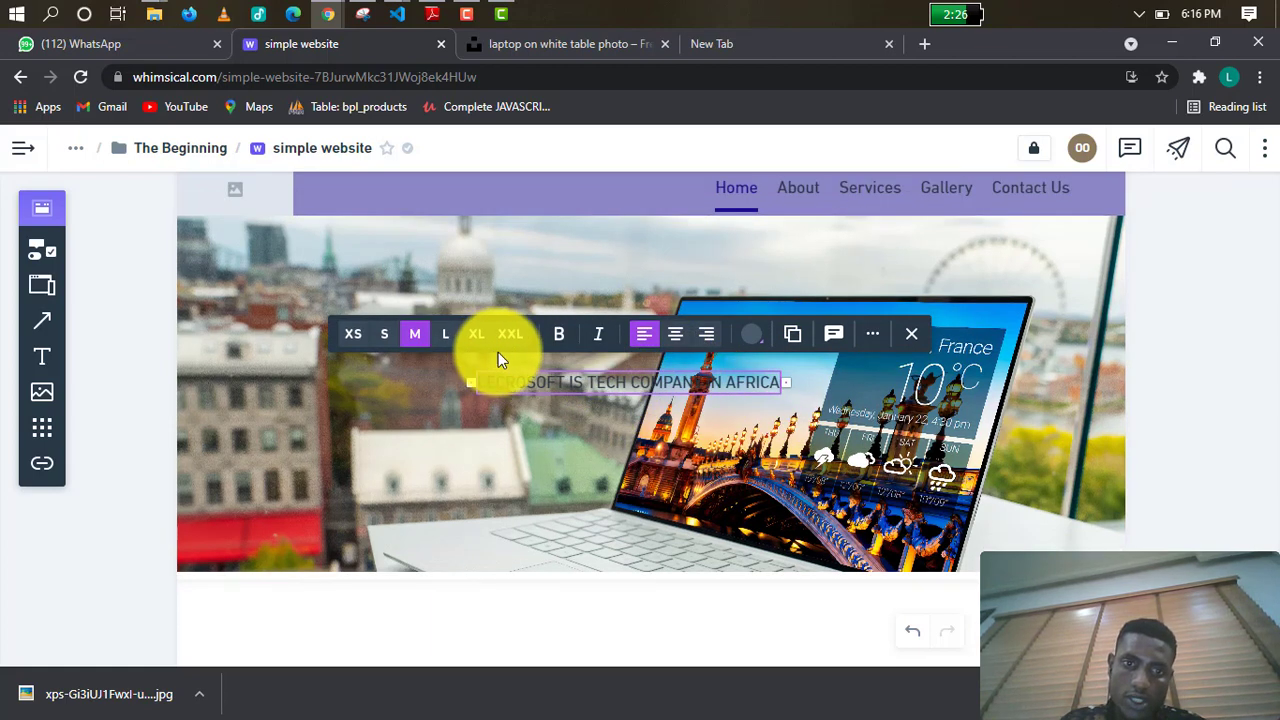
click(590, 420)
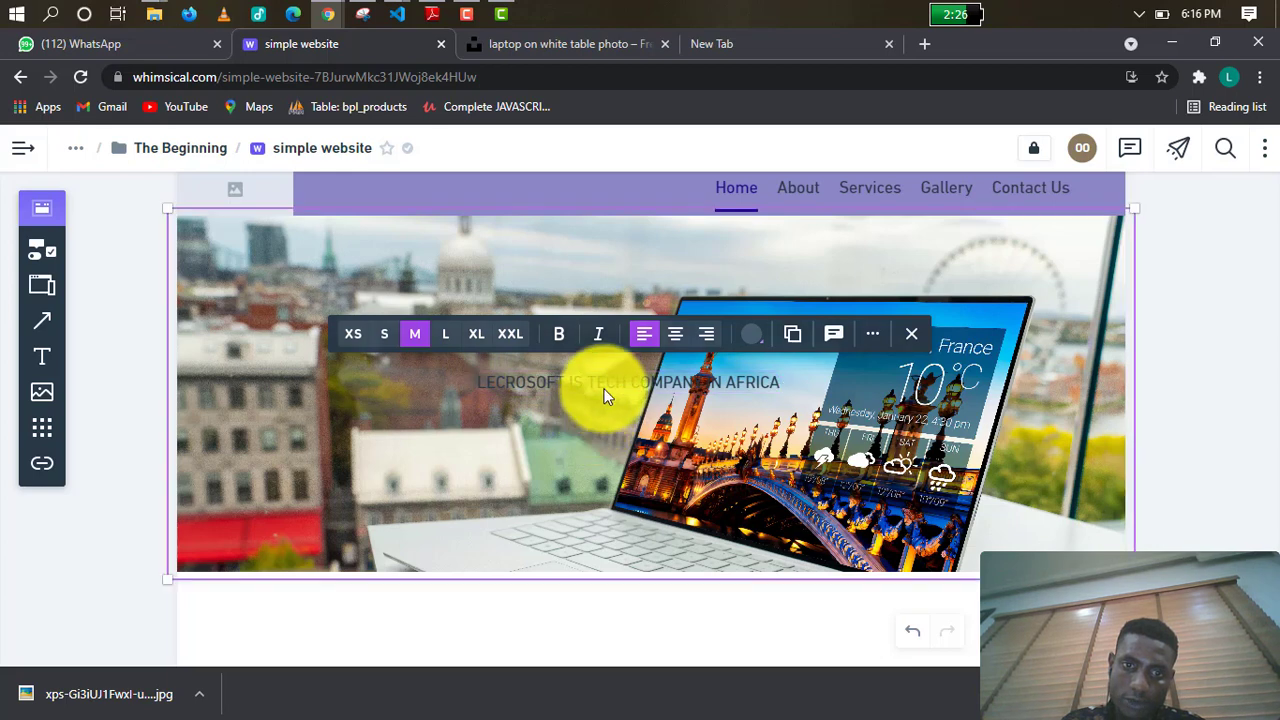
click(607, 381)
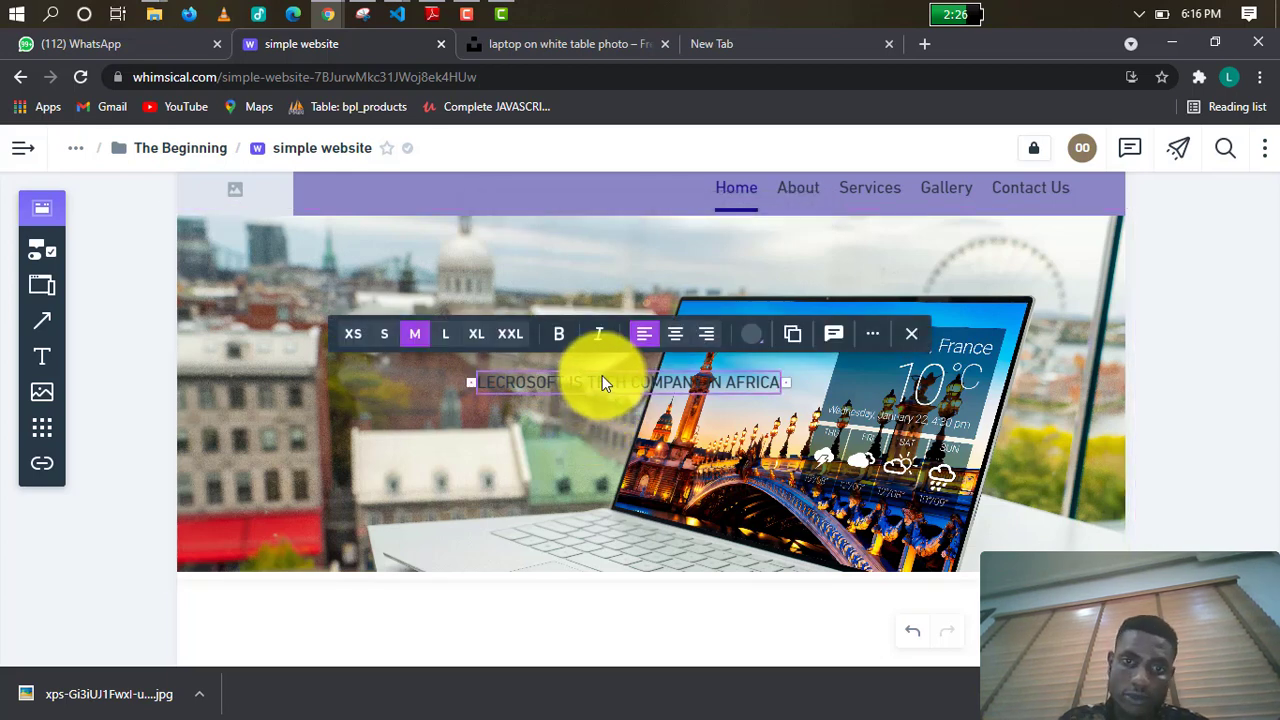
click(559, 336)
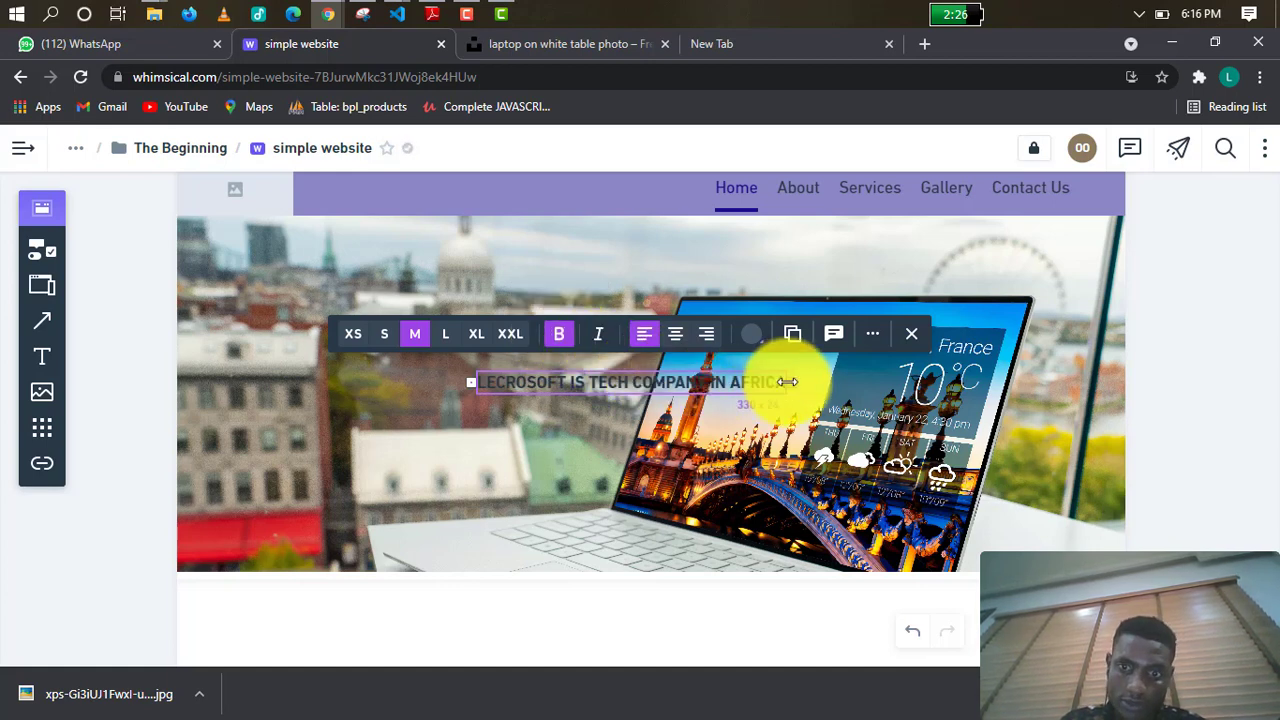
drag(788, 381, 852, 388)
key(Escape)
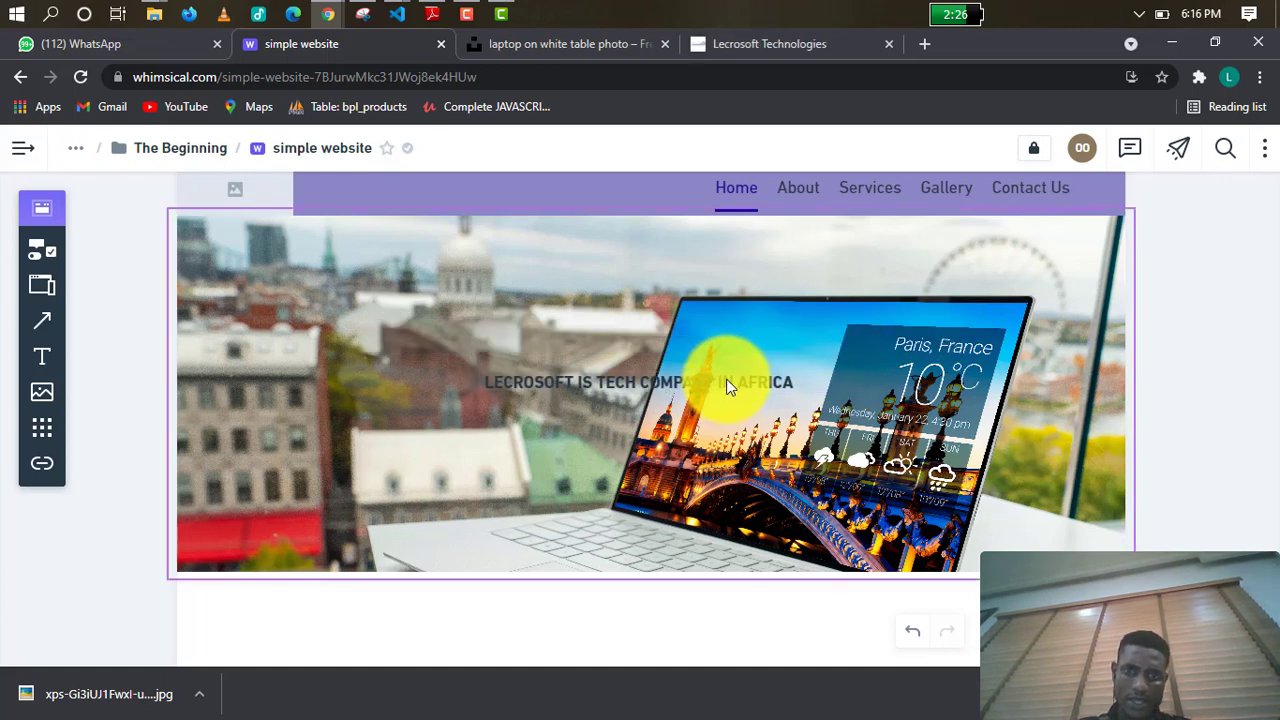
Set the text size of the banner headline to XL.
click(728, 387)
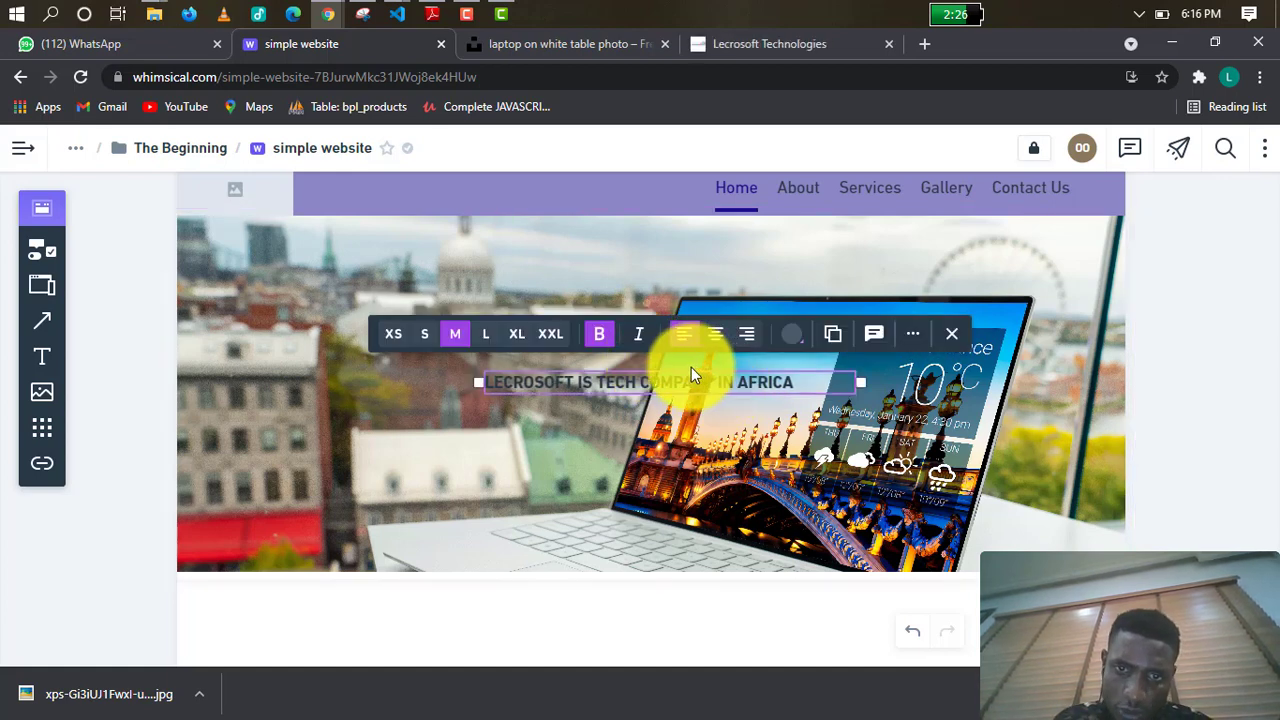
click(546, 336)
click(516, 336)
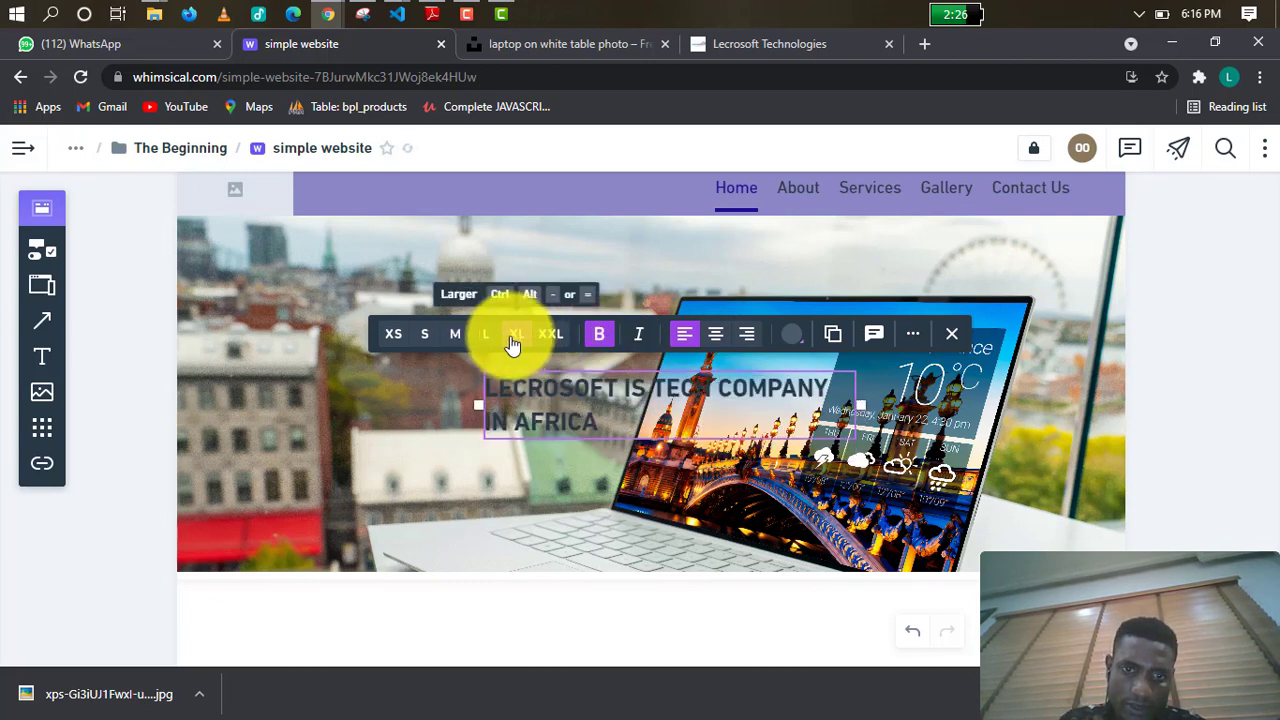
click(486, 336)
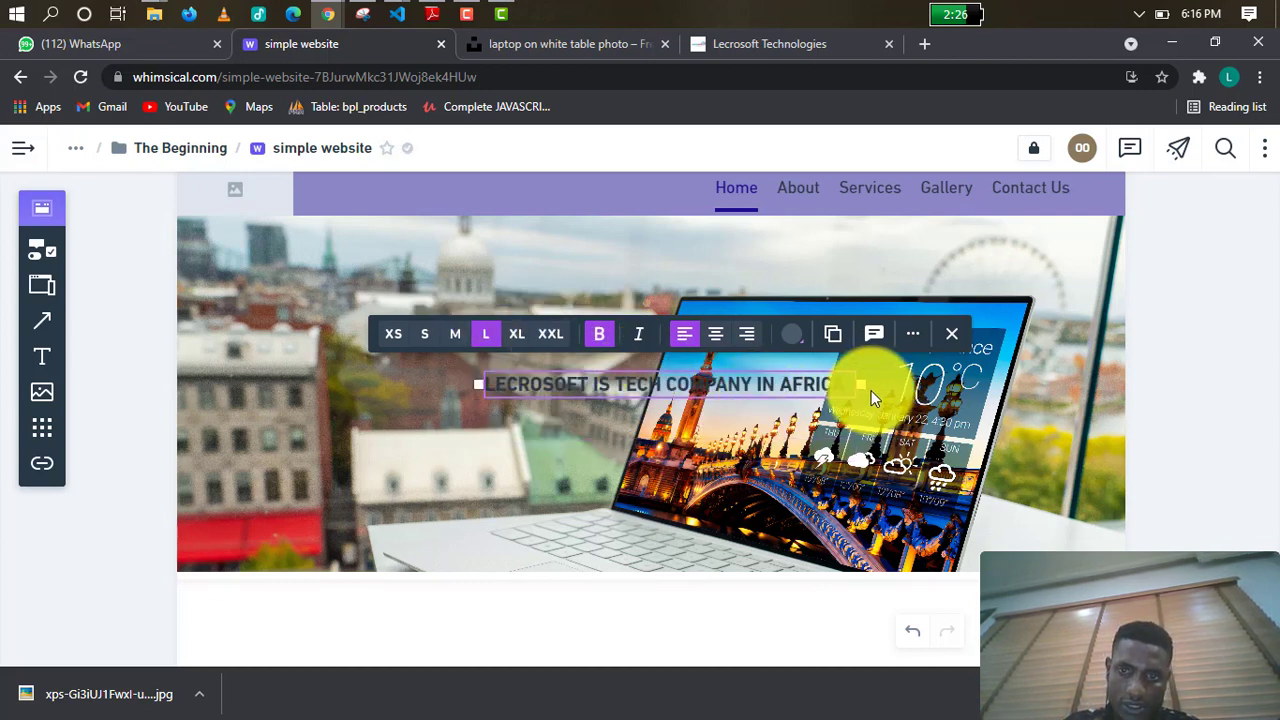
click(514, 336)
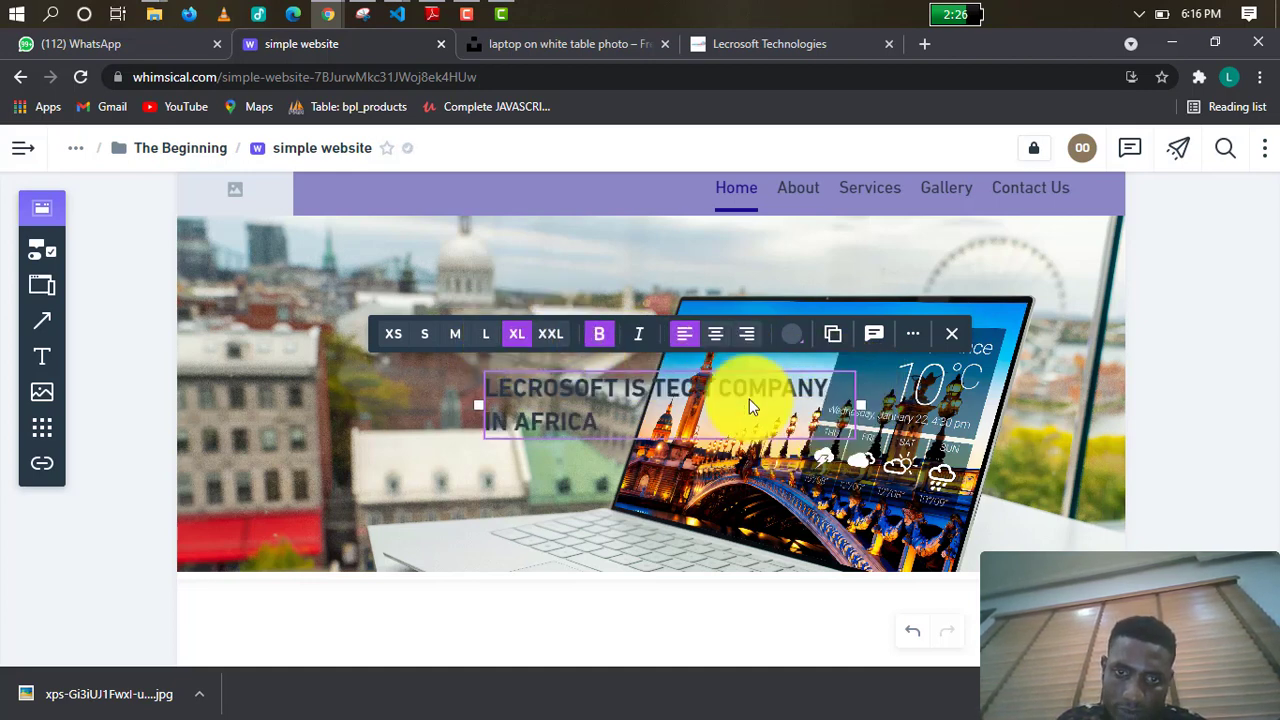
Widen the headline's text box on both sides so that the text fits on a single line.
drag(861, 405, 988, 409)
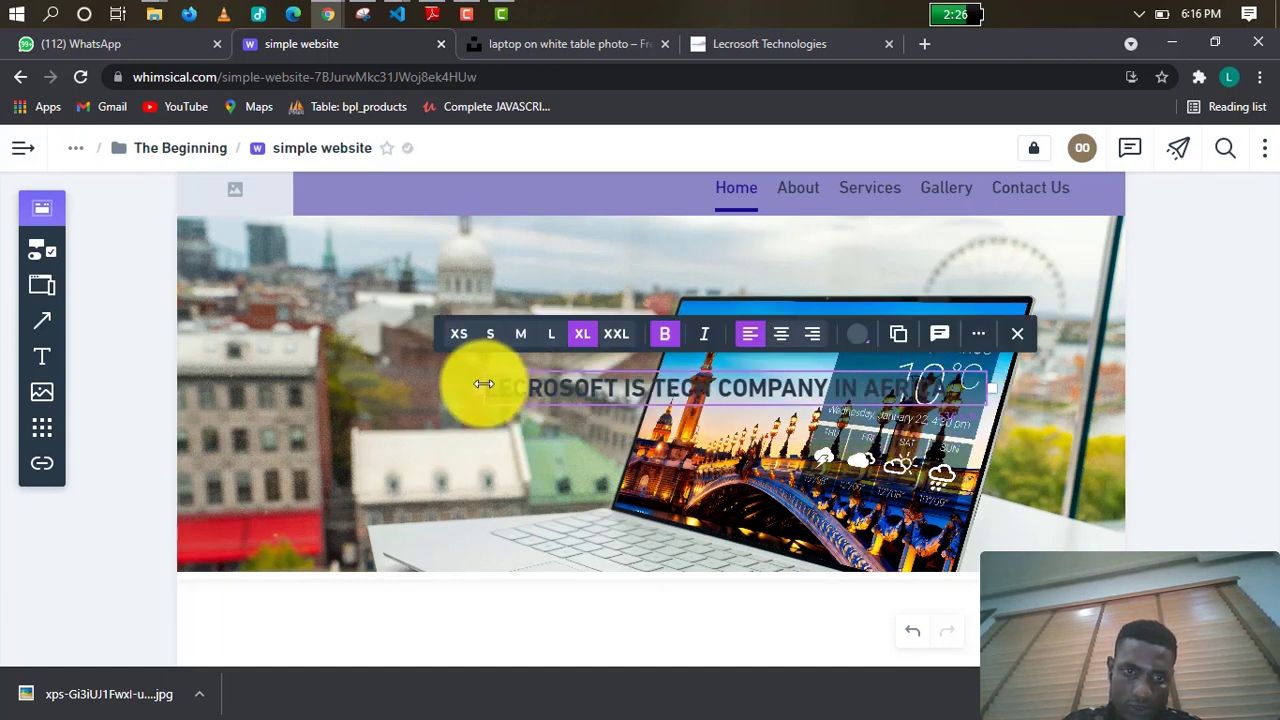
drag(484, 384, 443, 386)
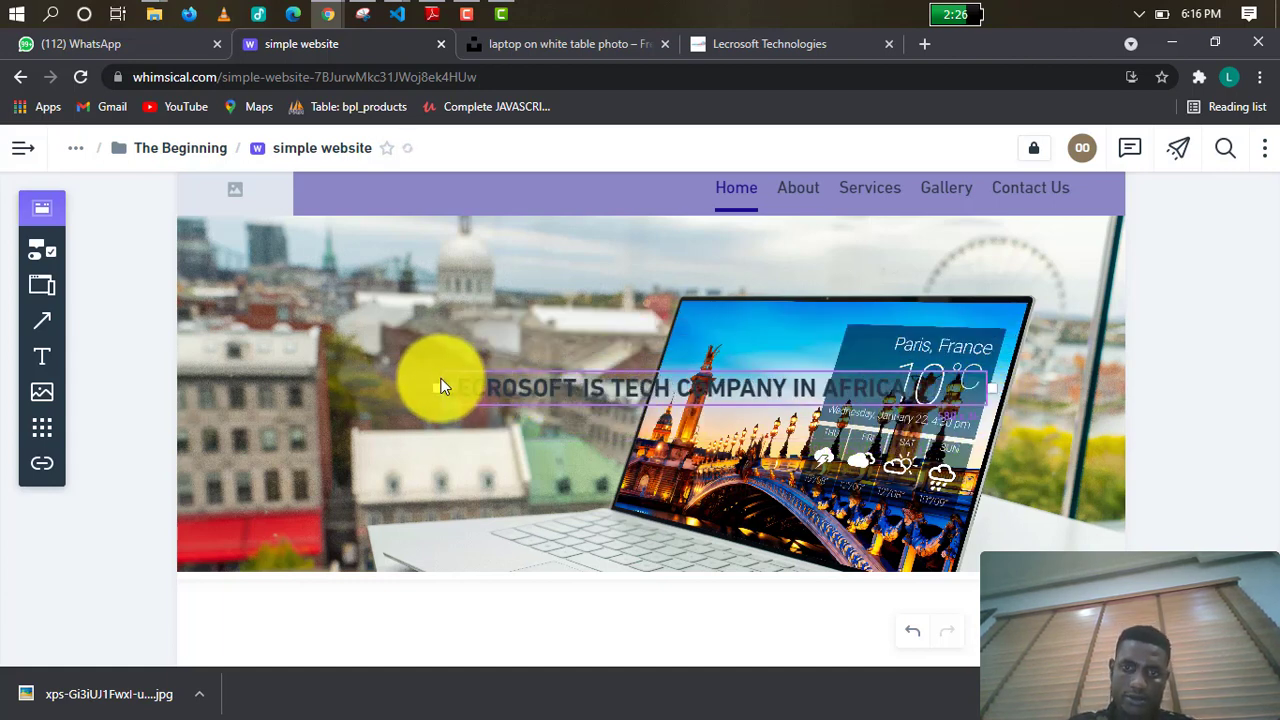
click(356, 265)
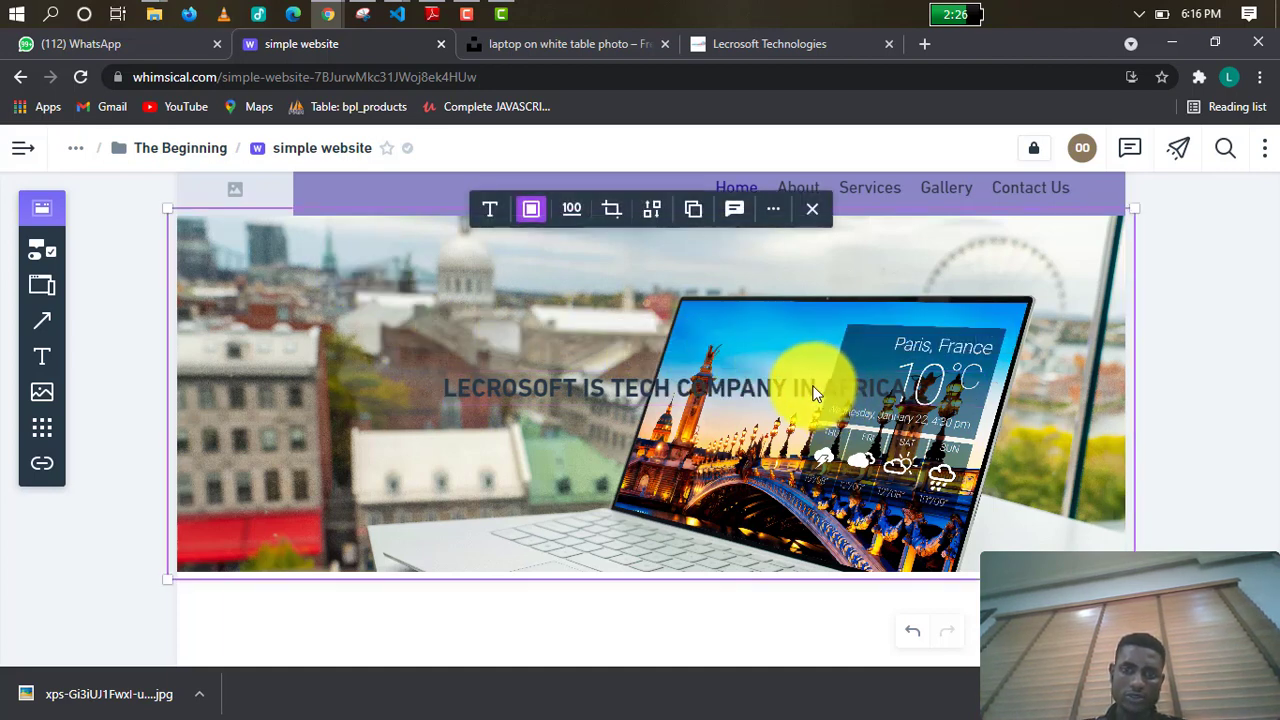
drag(813, 386, 815, 385)
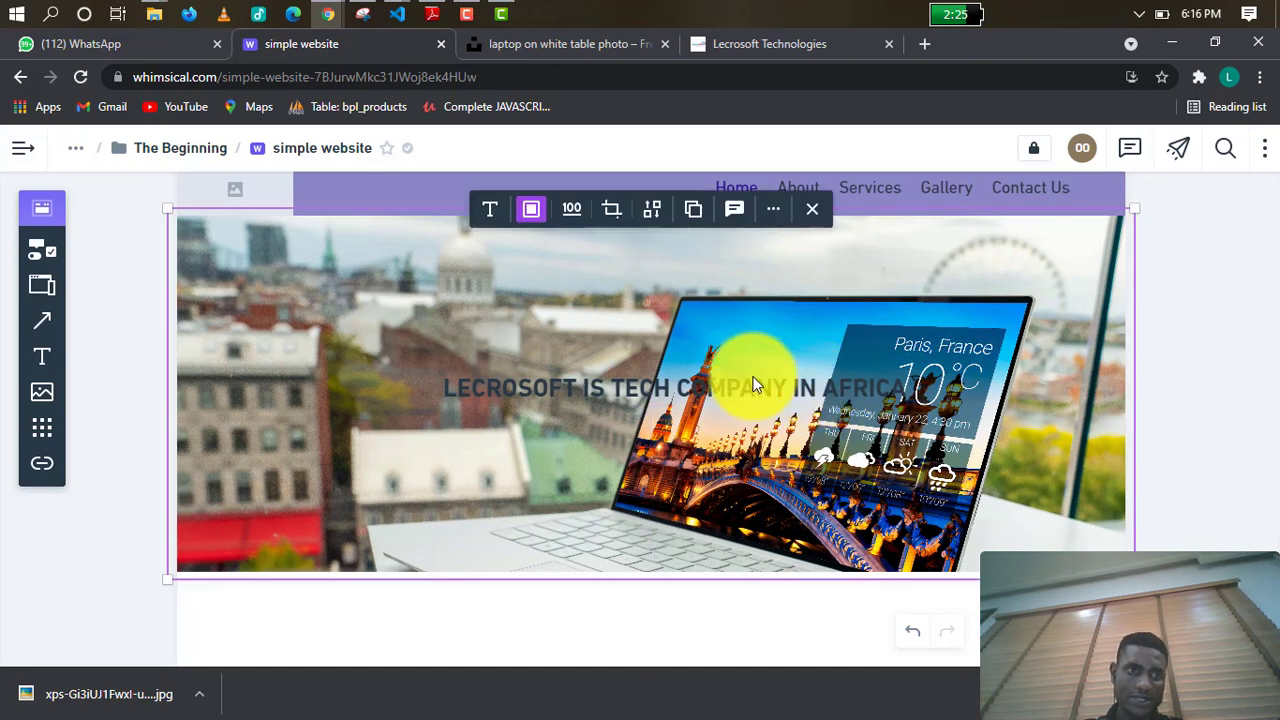
click(100, 294)
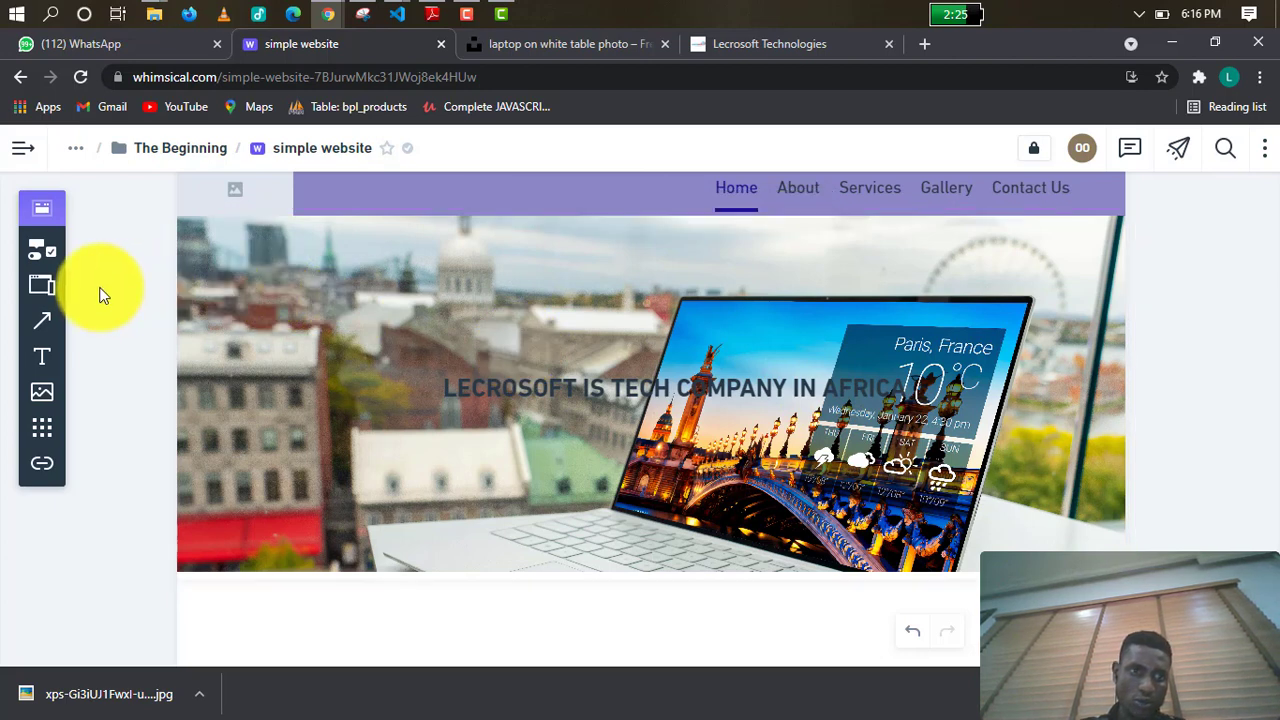
click(663, 380)
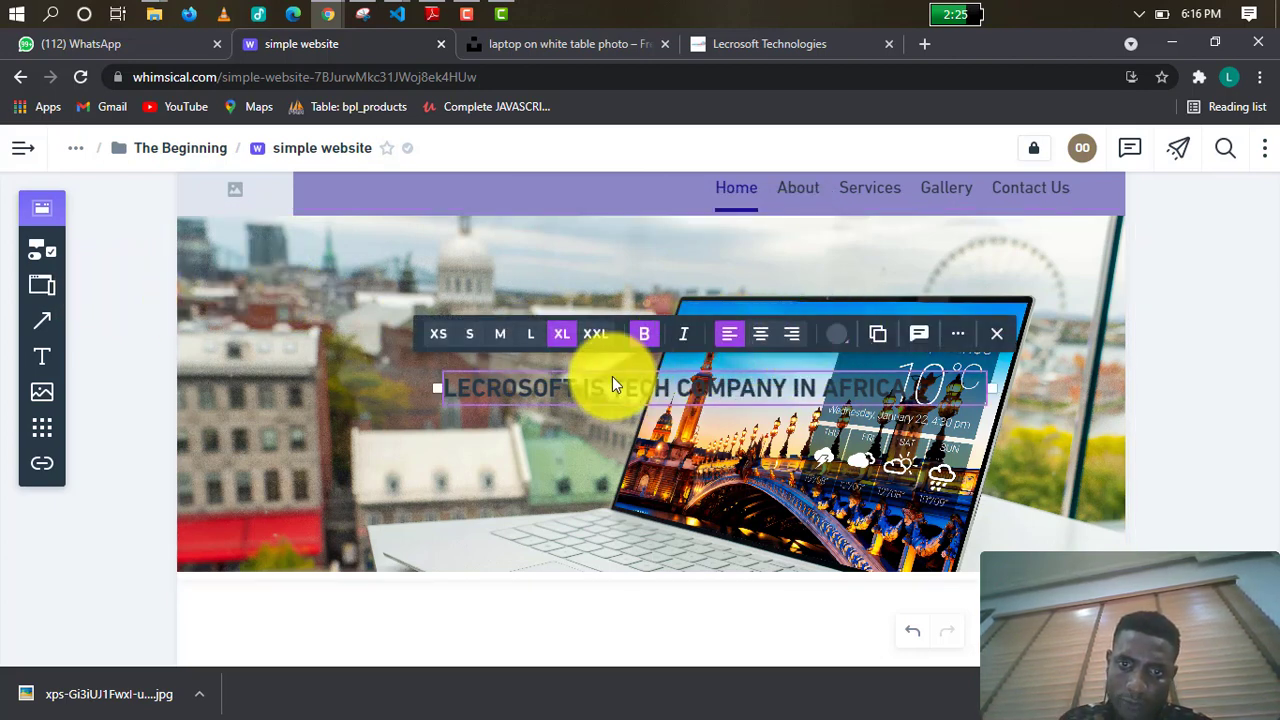
click(740, 460)
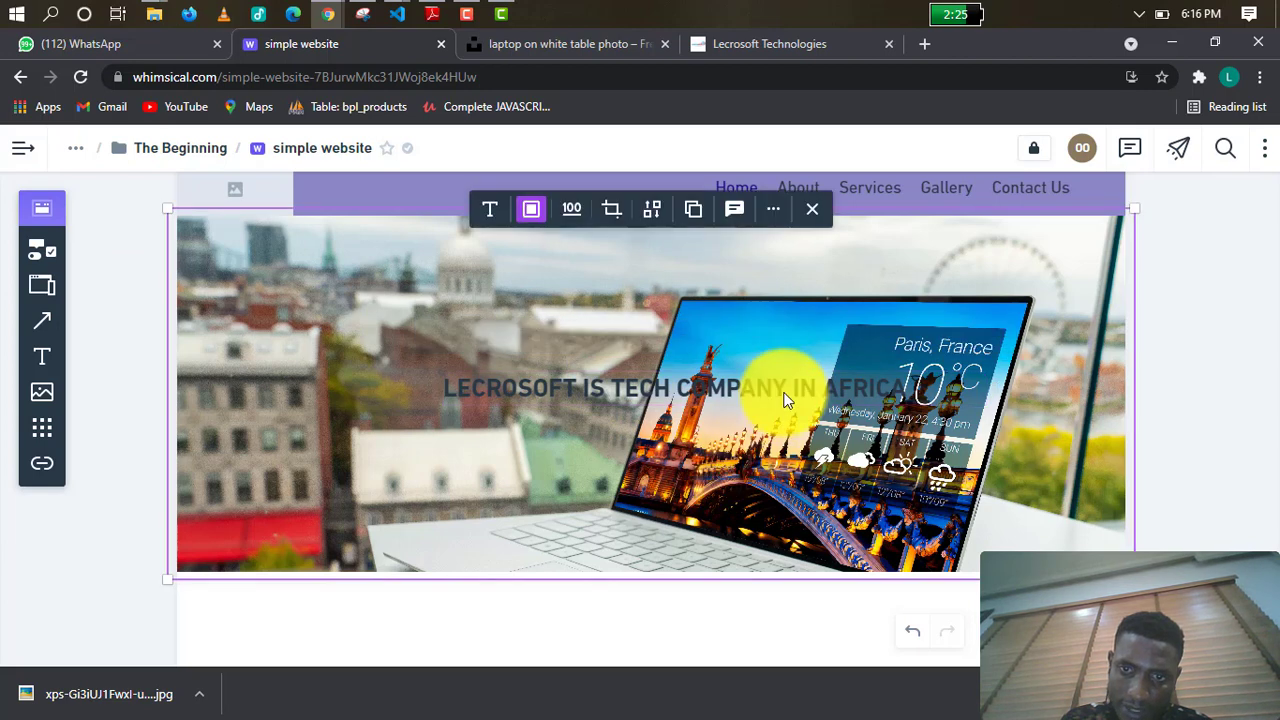
Centre-align the banner headline within its text box and colour the text white.
click(785, 400)
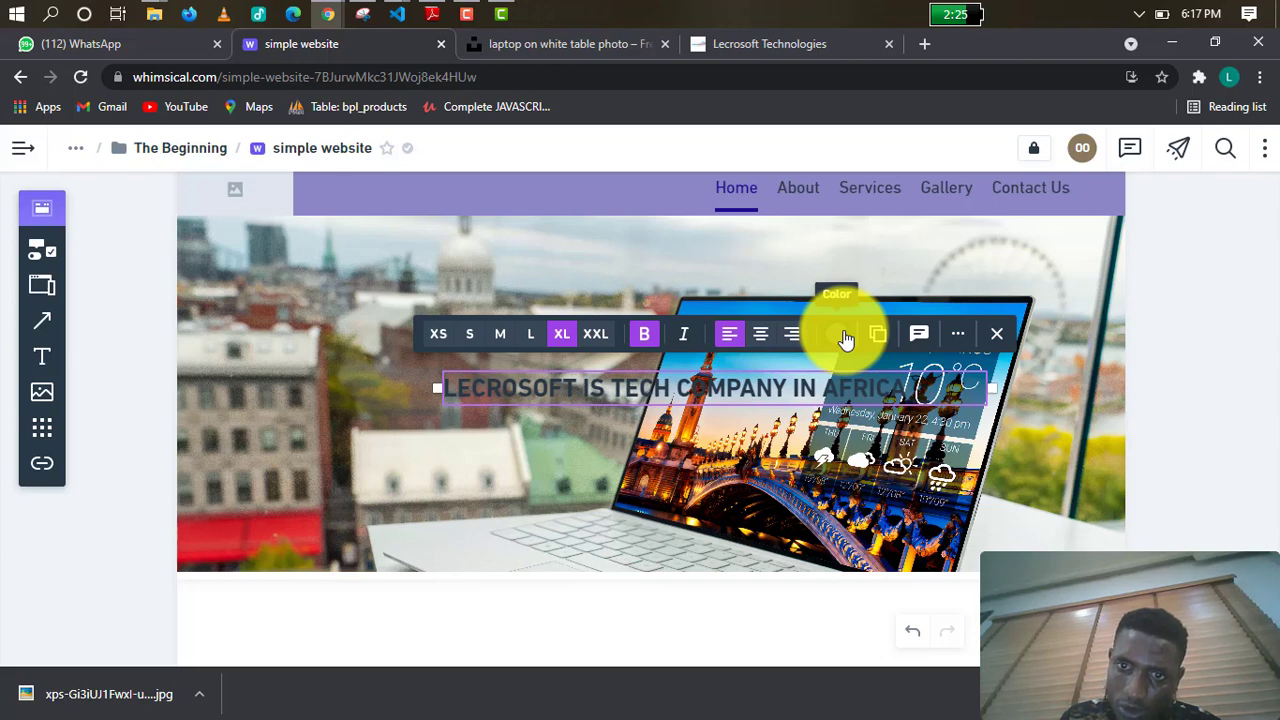
click(763, 341)
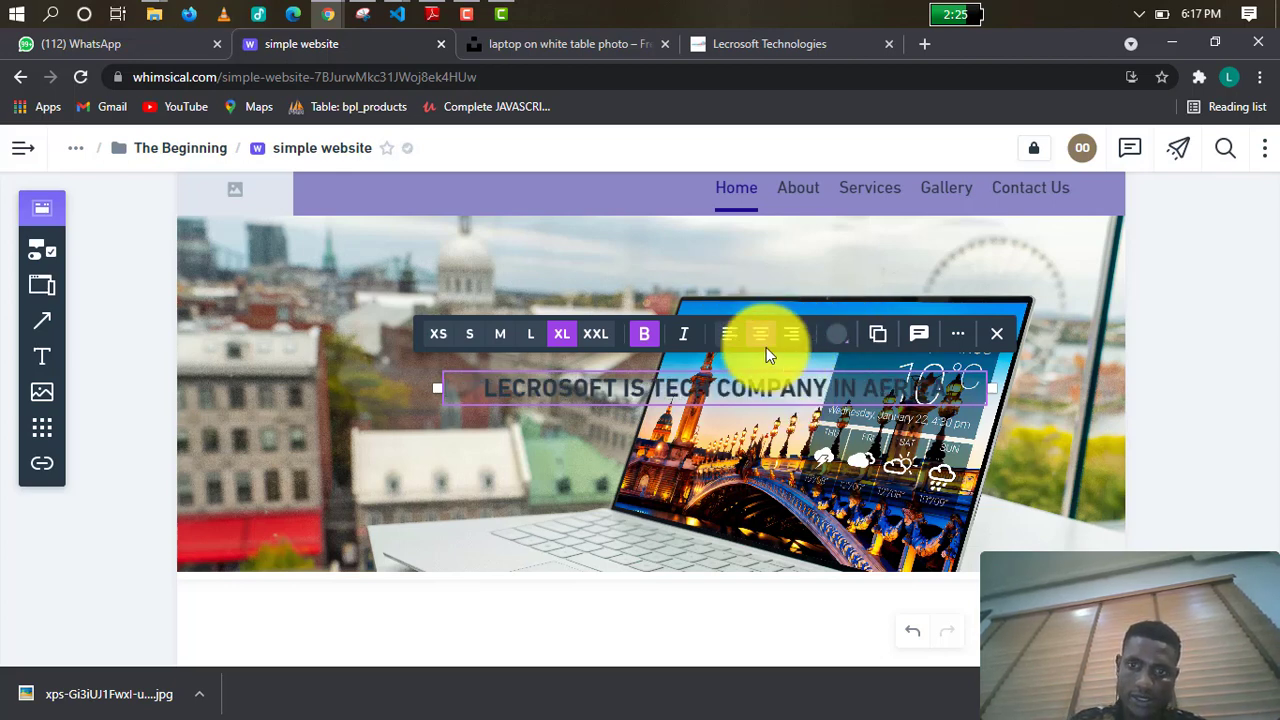
click(840, 340)
click(802, 218)
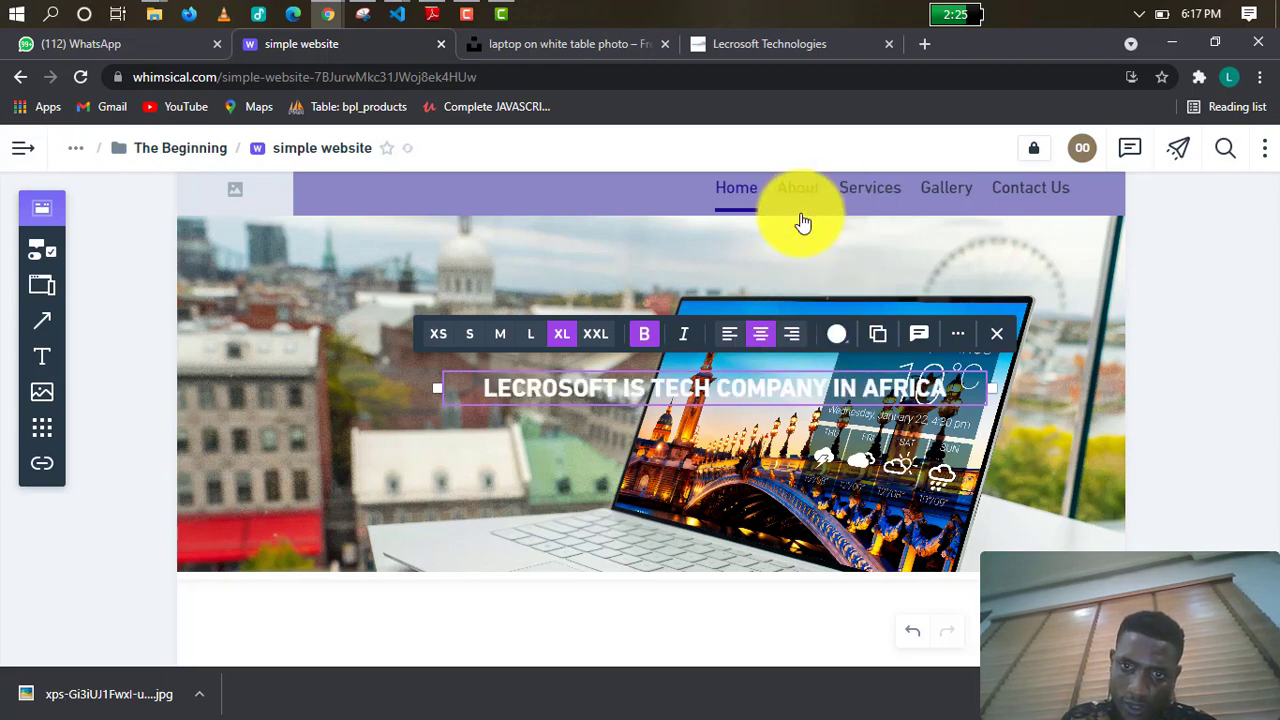
click(590, 259)
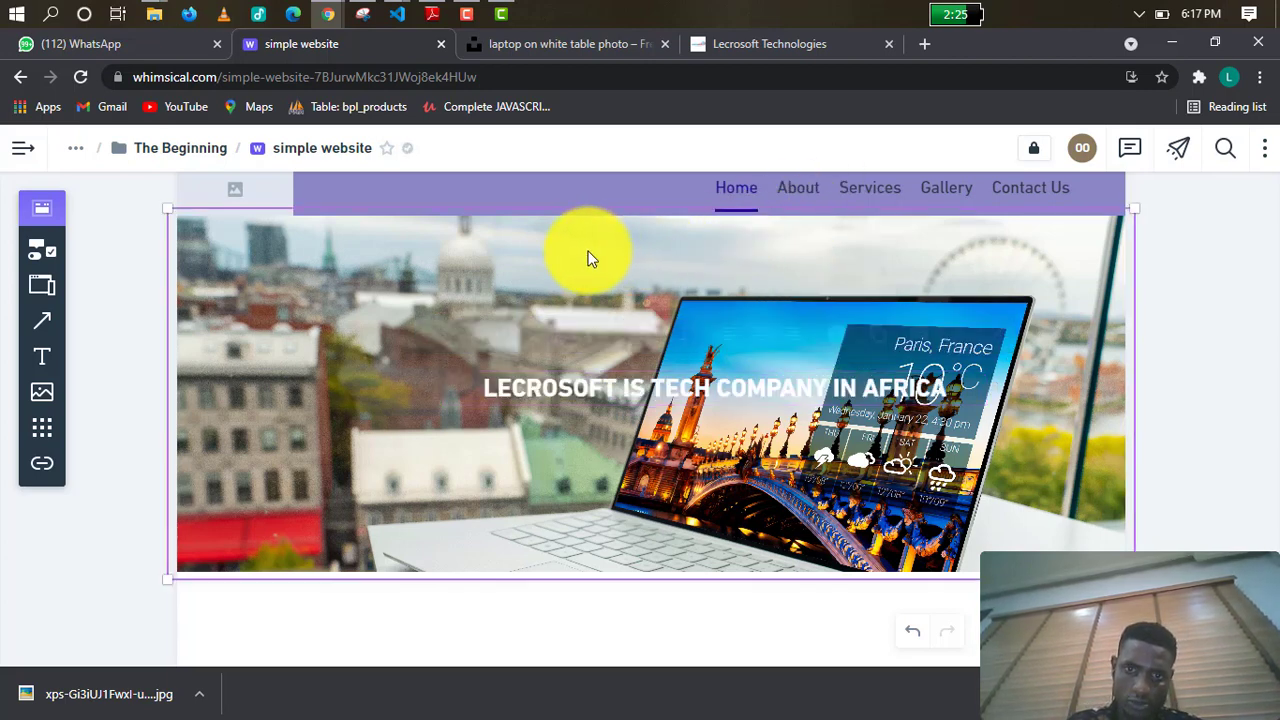
Move the headline up and left so that it sits horizontally centred over the banner, slightly above its middle.
click(818, 386)
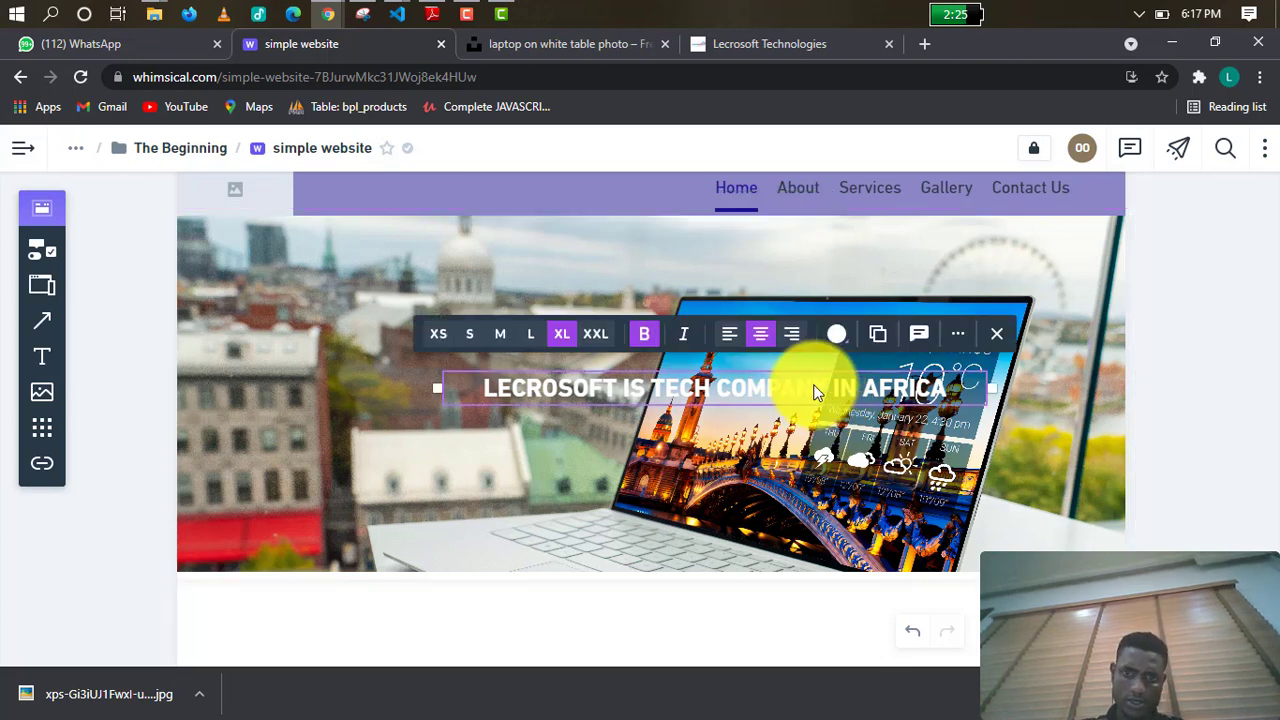
drag(818, 386, 766, 379)
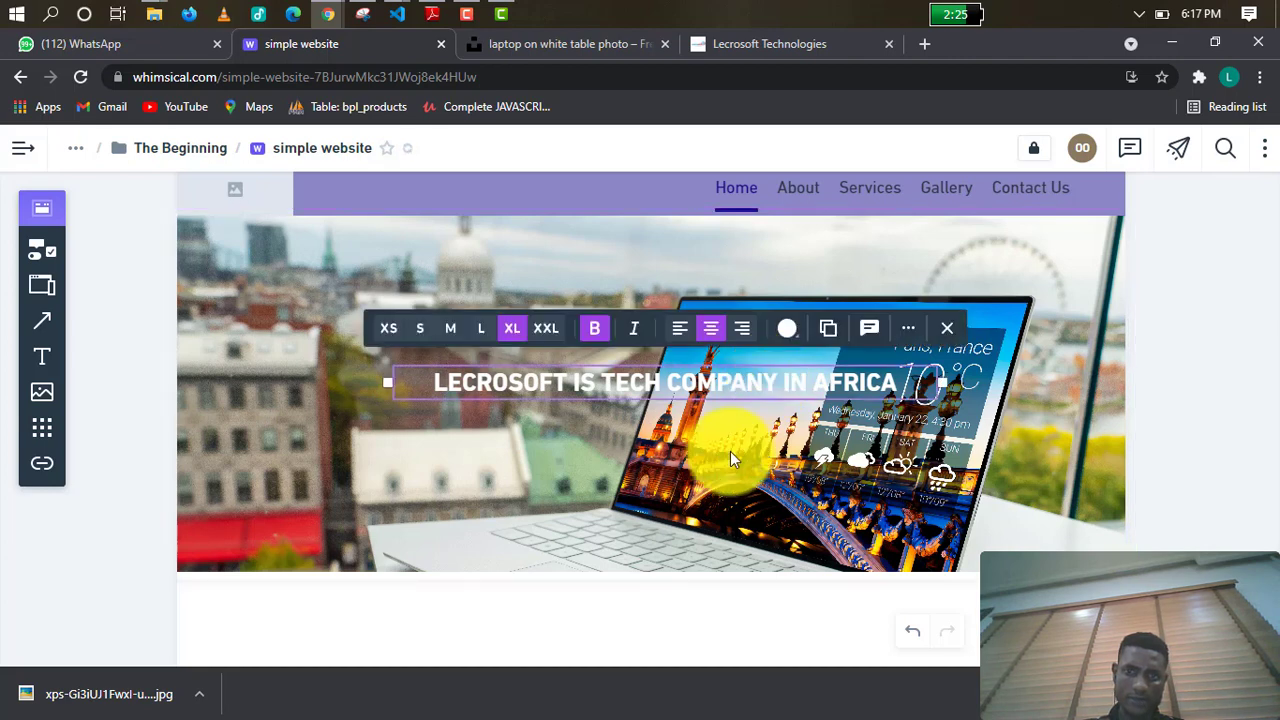
click(695, 458)
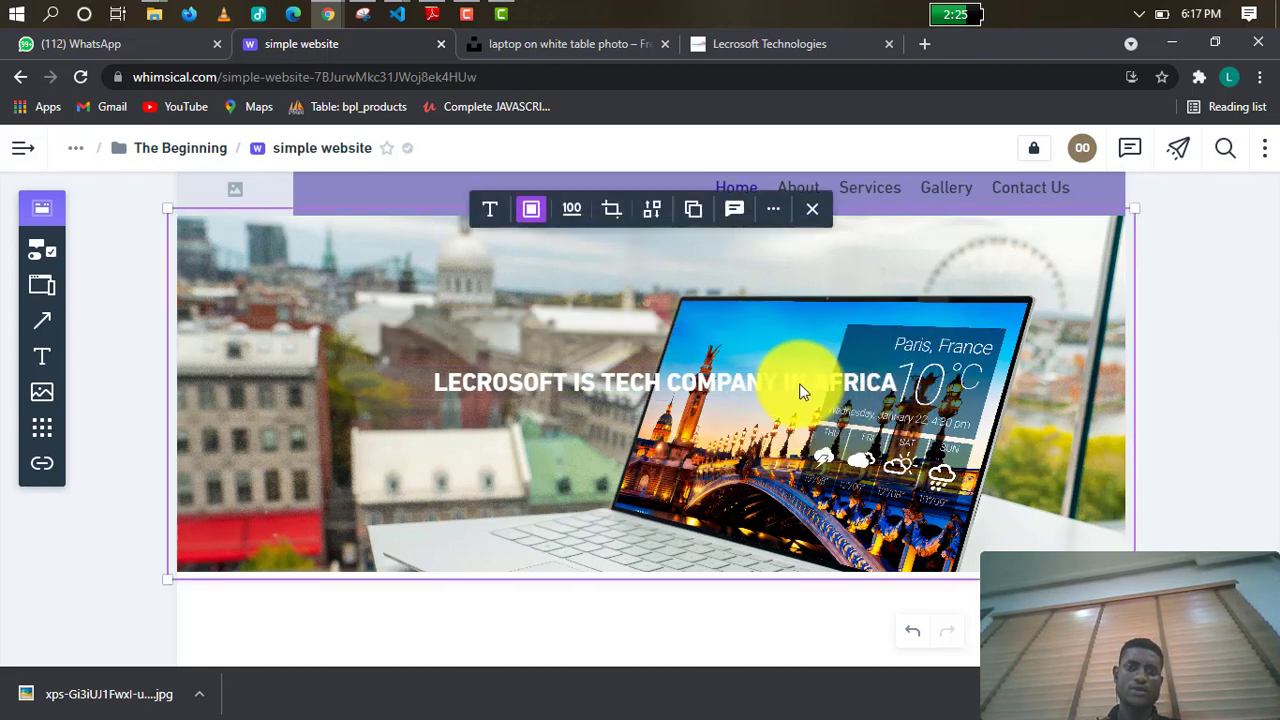
drag(800, 390, 786, 360)
click(800, 383)
click(421, 241)
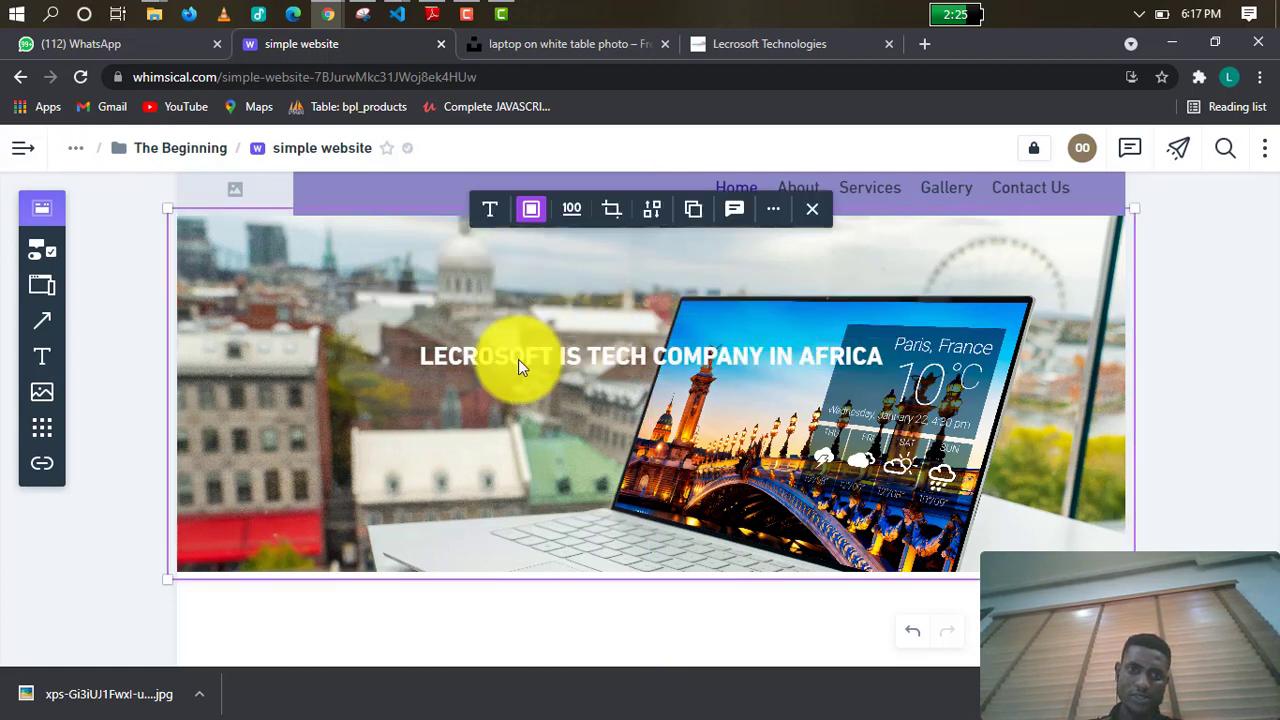
Change the text colour of the banner headline to red.
click(685, 358)
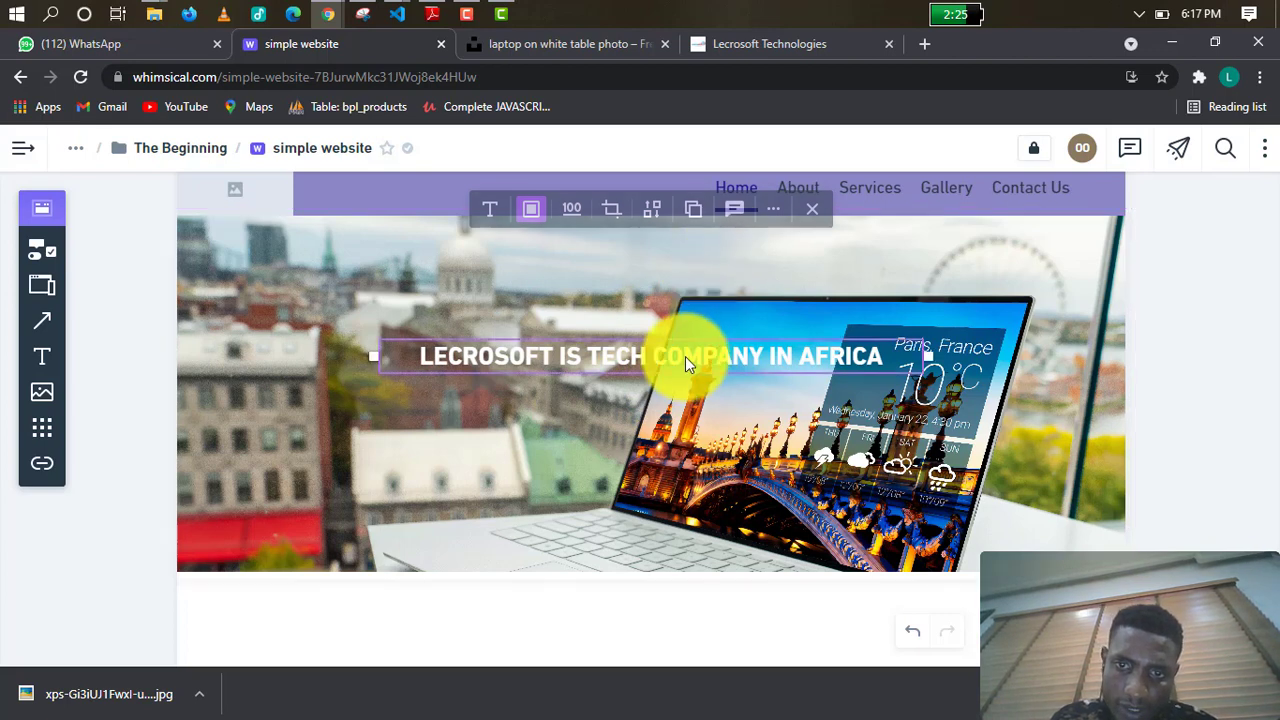
click(772, 304)
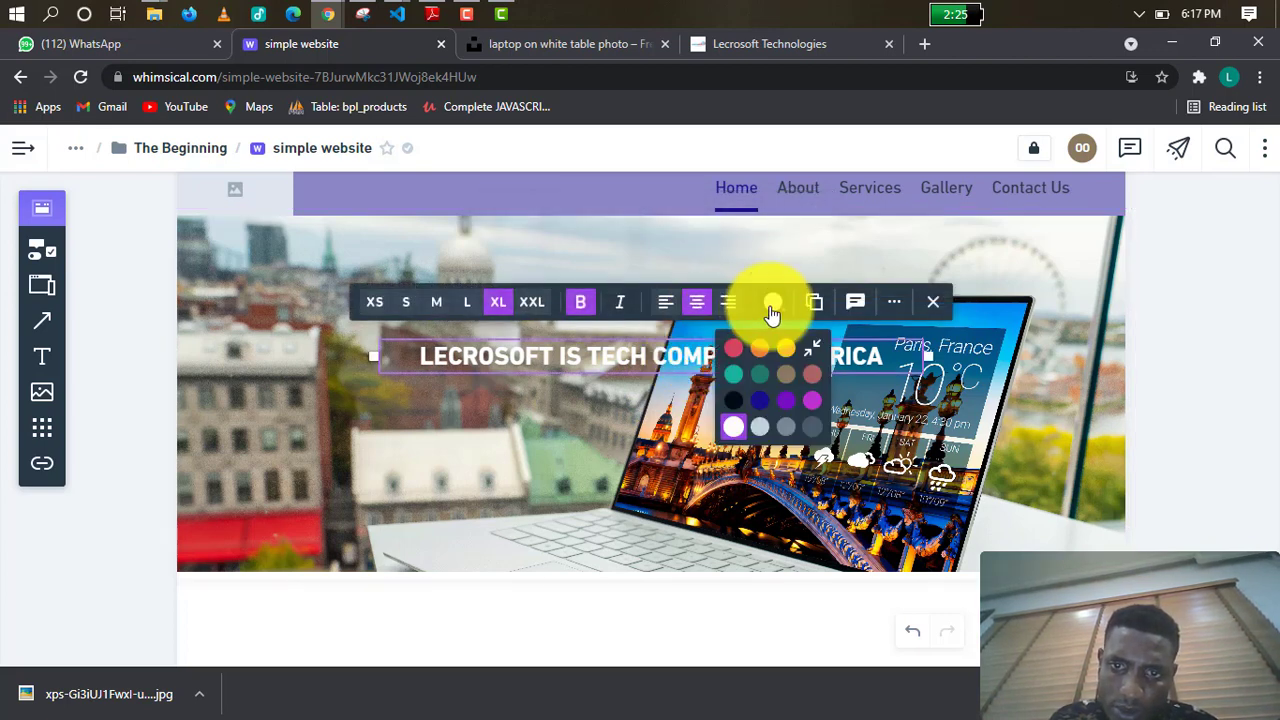
click(733, 348)
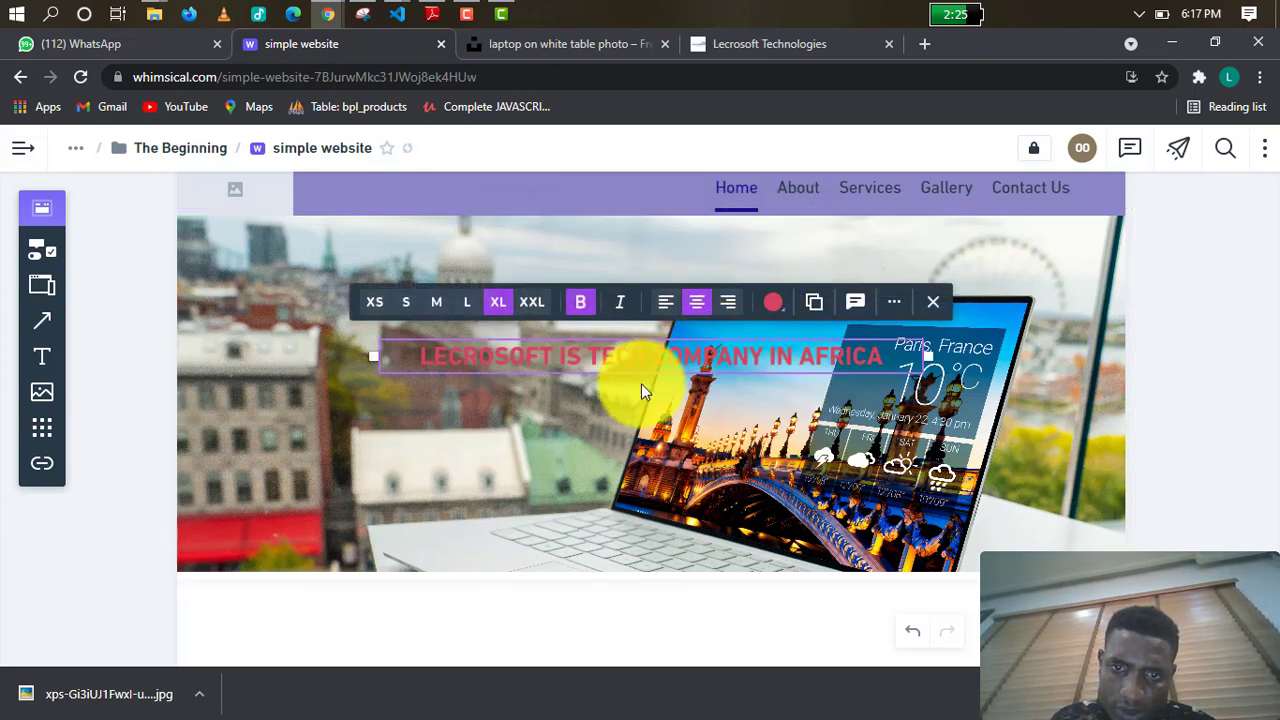
Change the text colour of the banner headline to yellow.
click(570, 419)
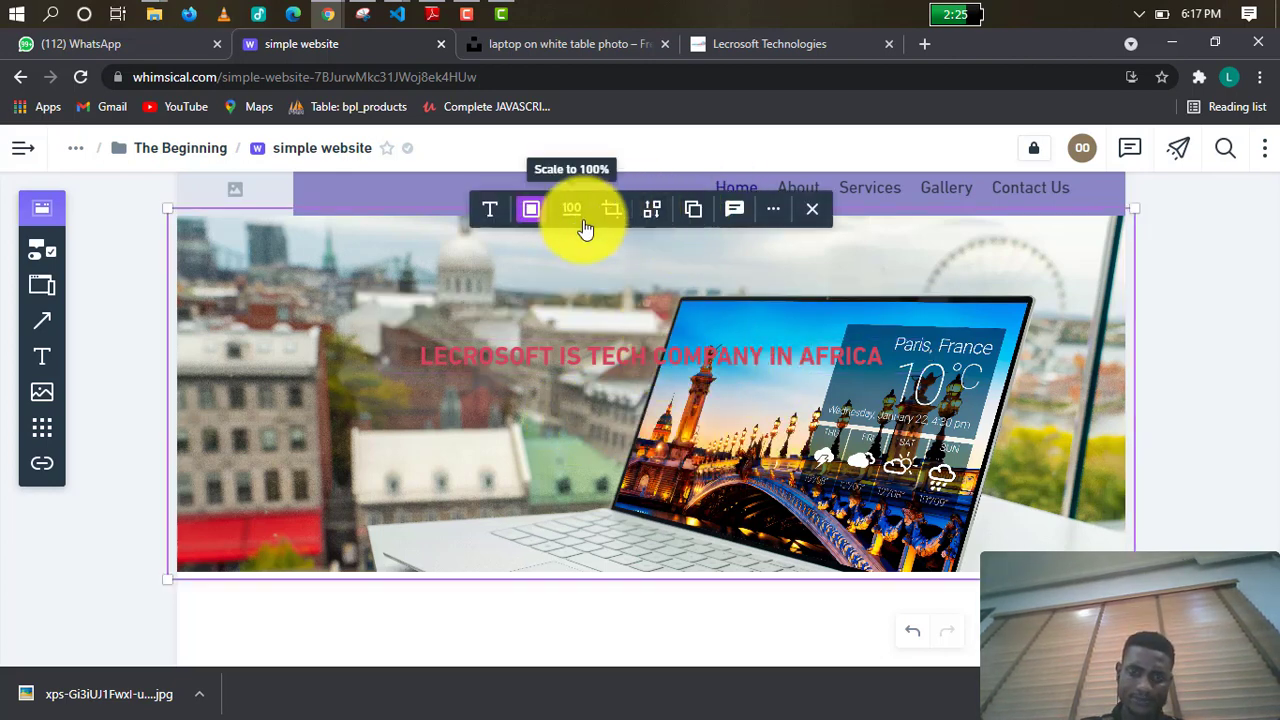
click(683, 366)
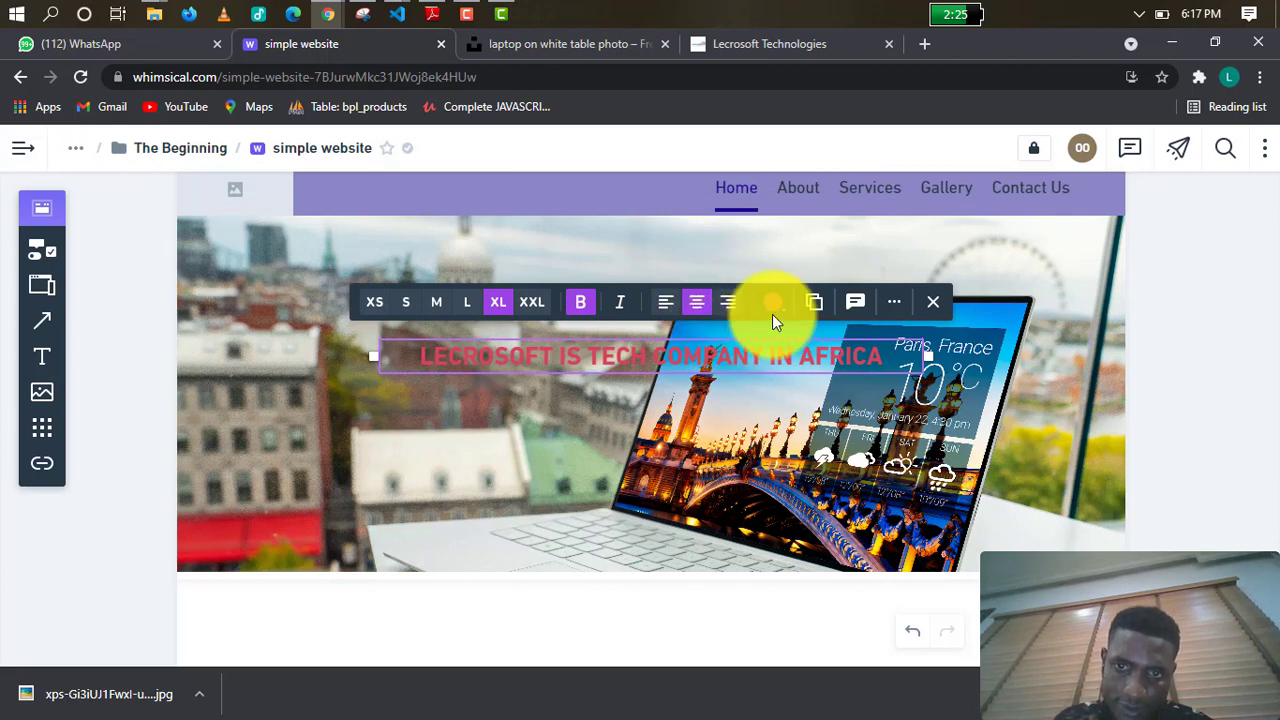
click(773, 302)
click(780, 350)
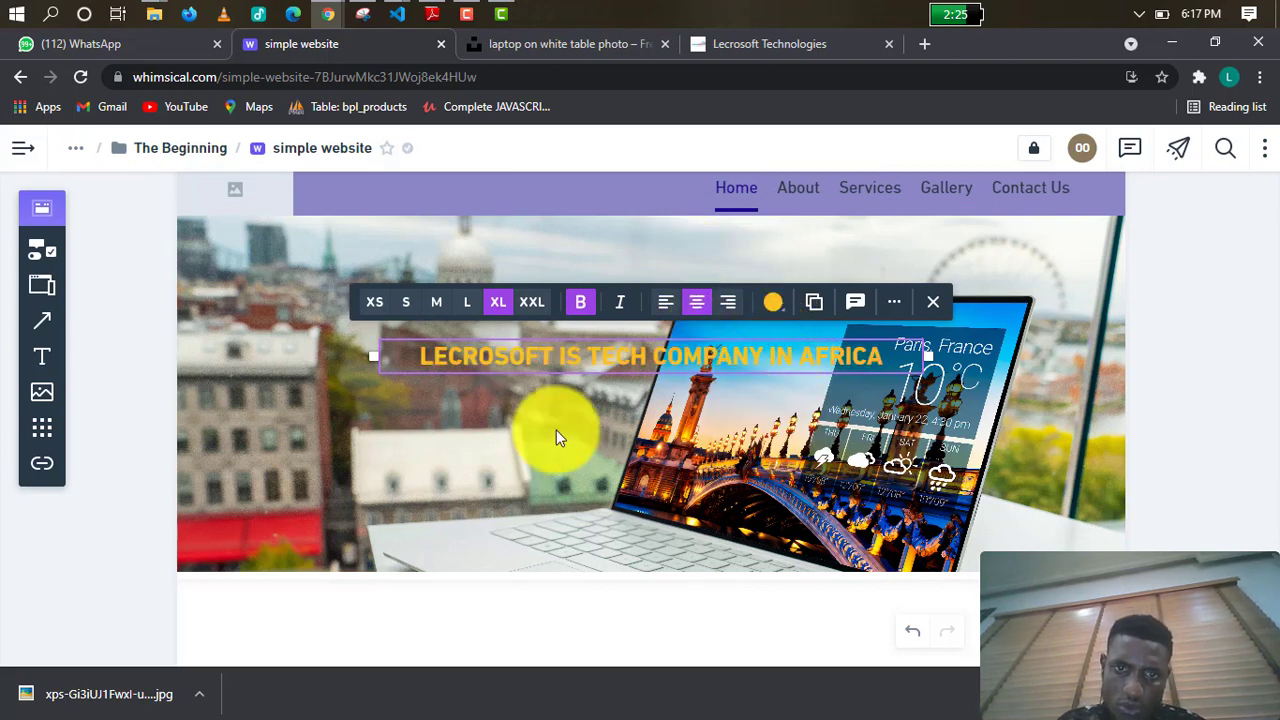
click(523, 439)
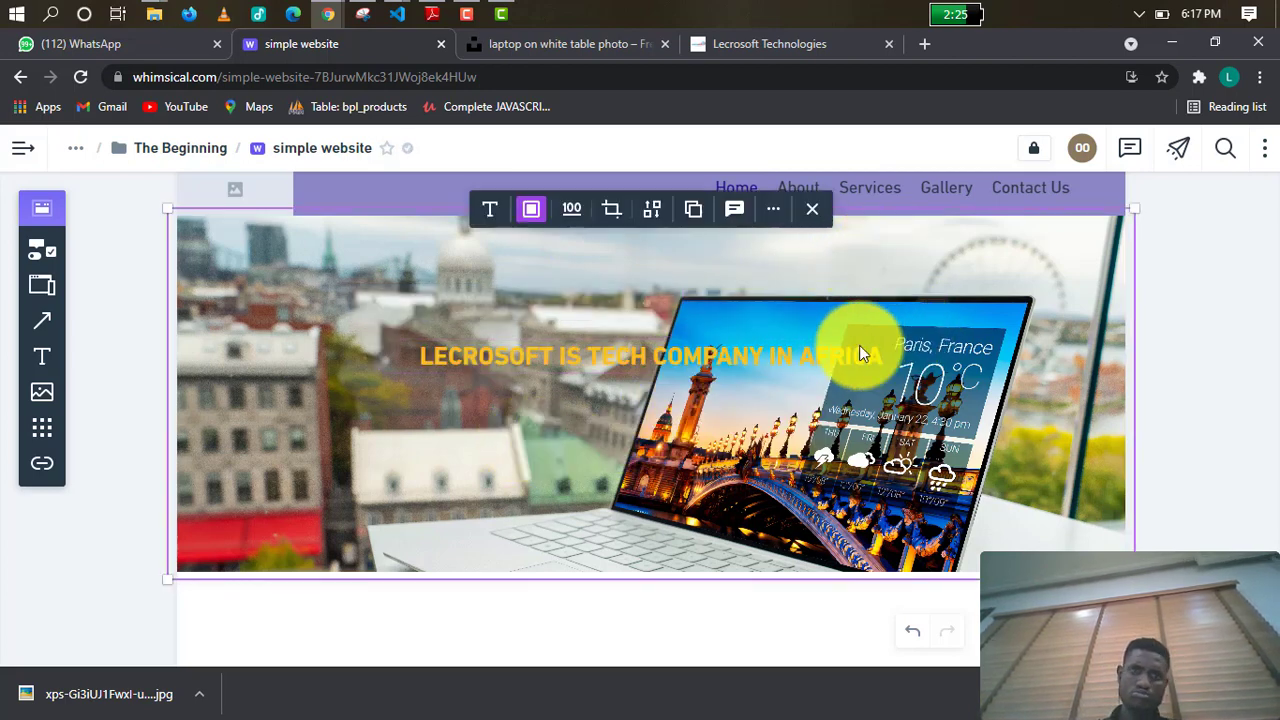
scroll(892, 421, up, 1)
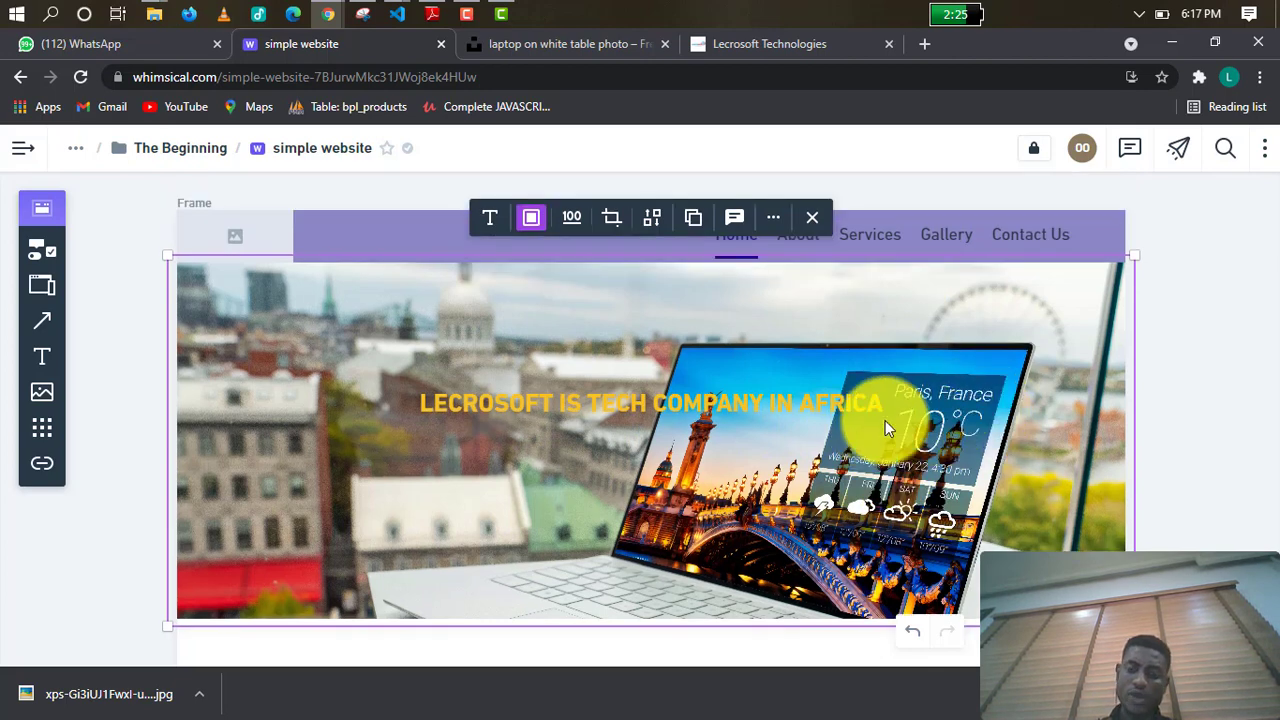
scroll(752, 398, down, 2)
scroll(759, 397, up, 1)
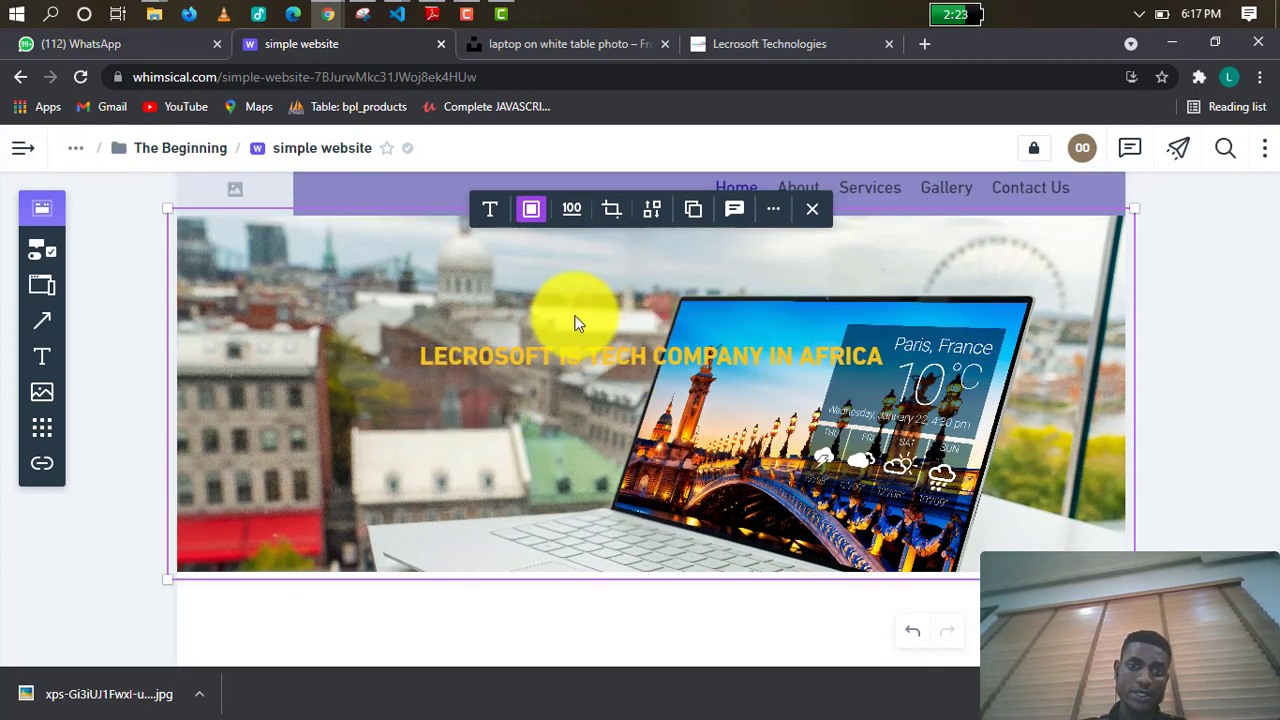
scroll(776, 472, down, 1)
scroll(766, 490, up, 1)
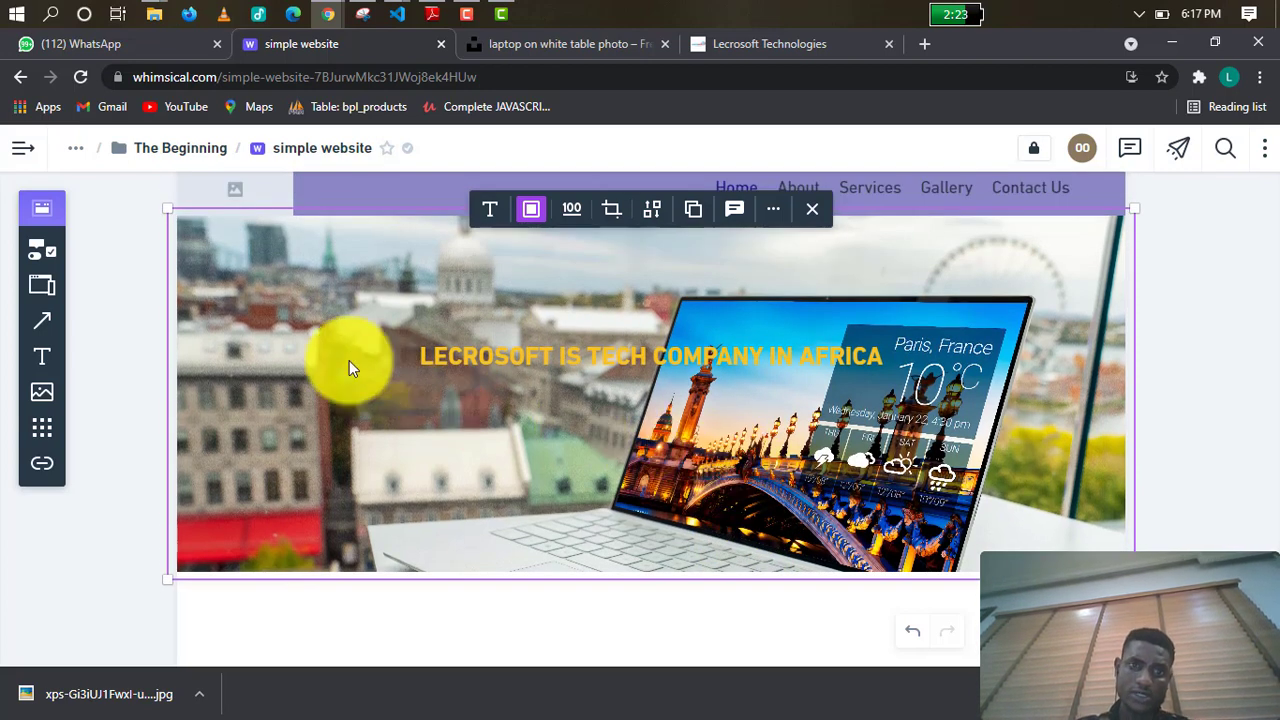
Add a solid button labelled "Learn More" on the banner, just beneath the headline.
scroll(349, 368, up, 1)
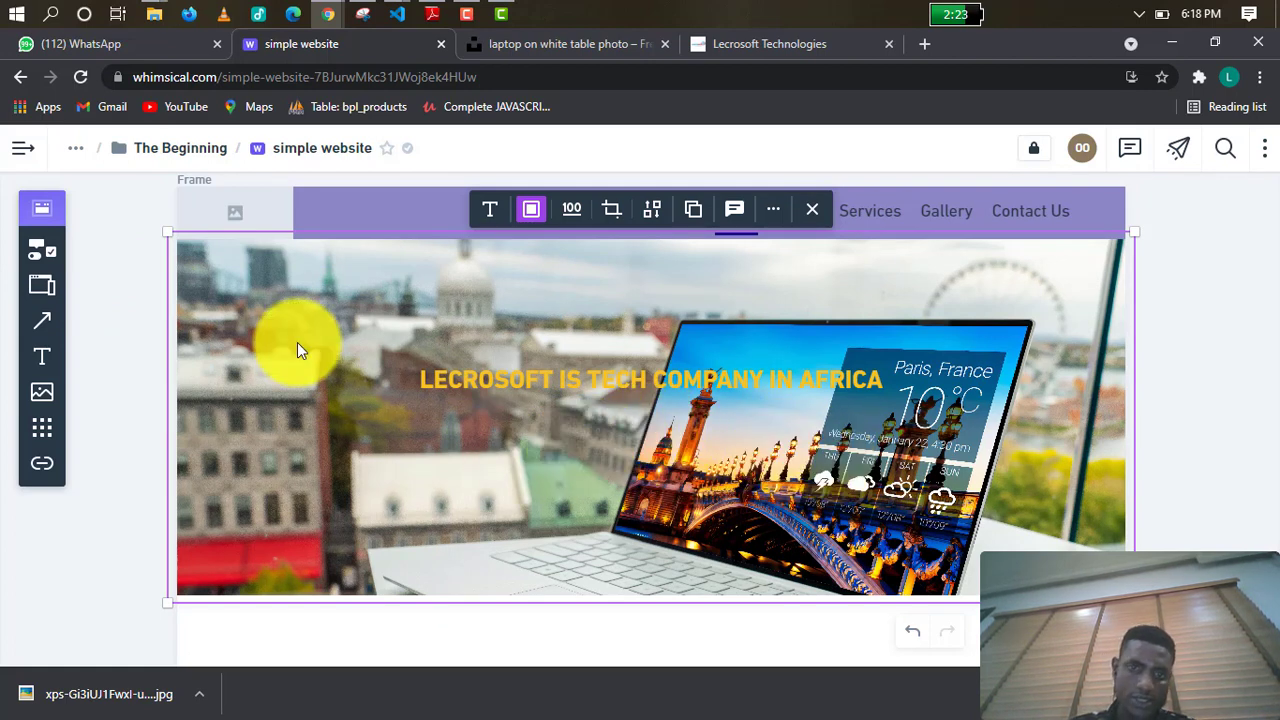
click(42, 252)
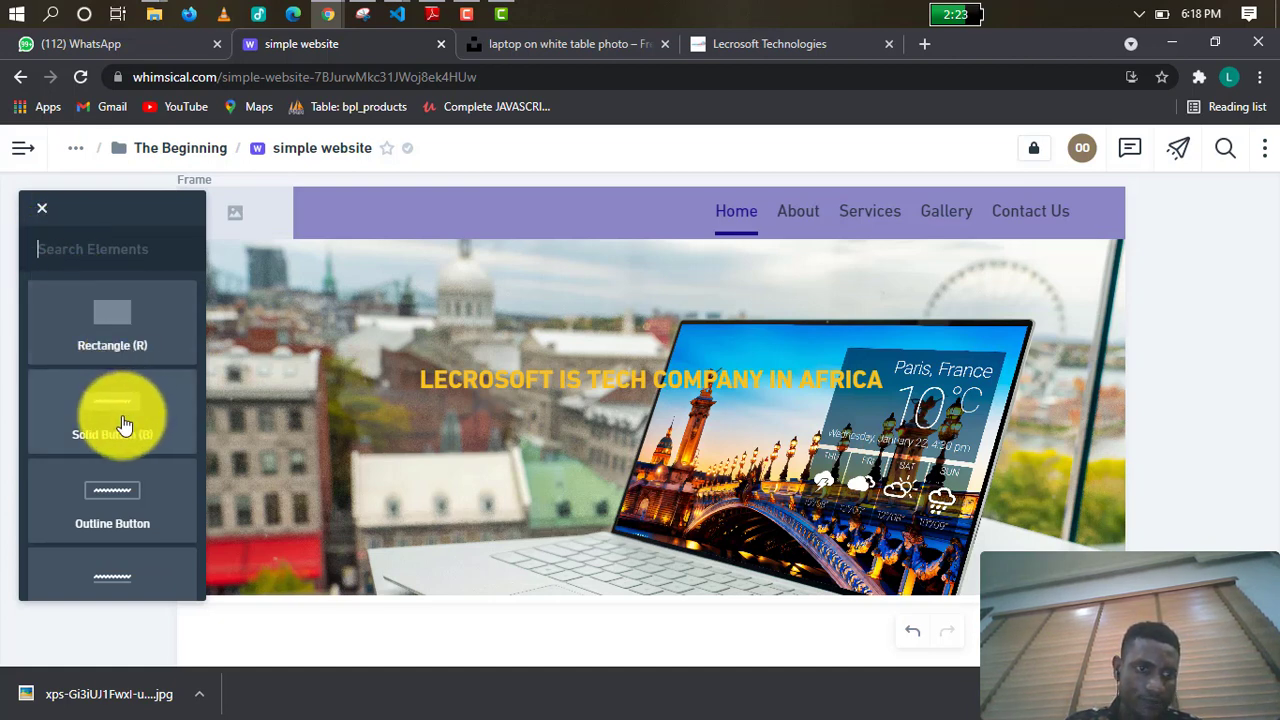
drag(124, 425, 614, 429)
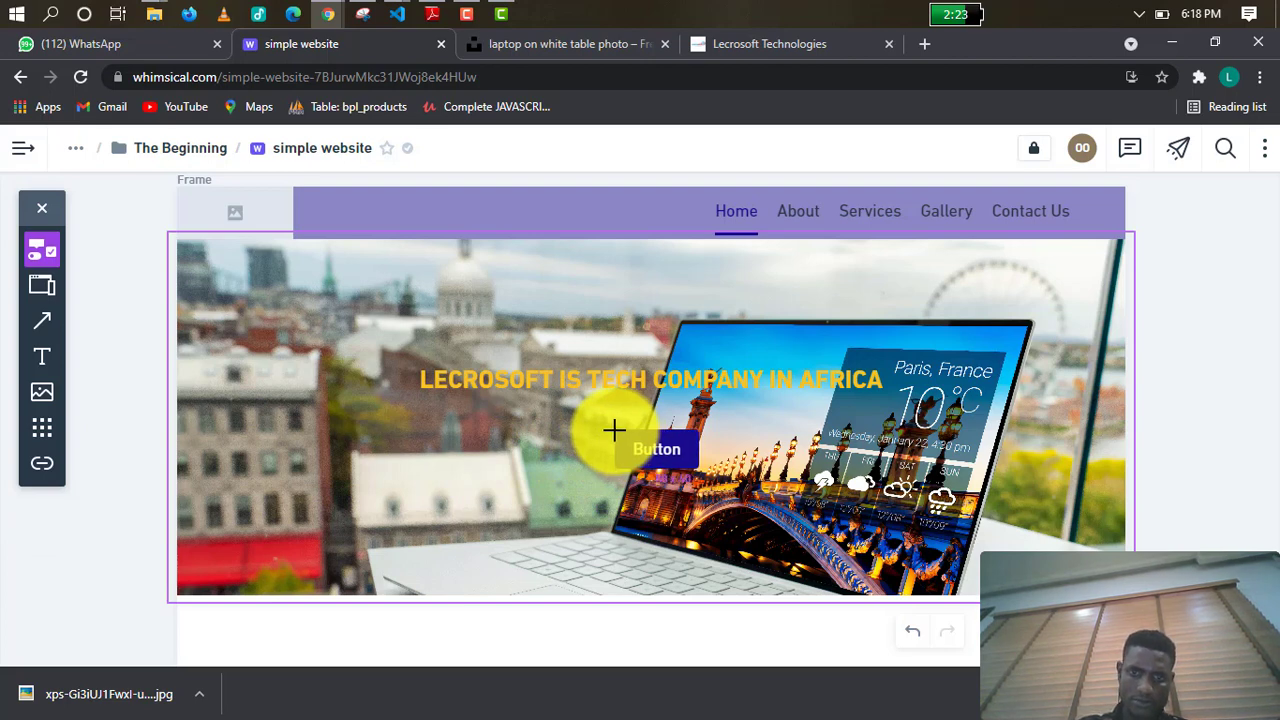
drag(614, 429, 609, 430)
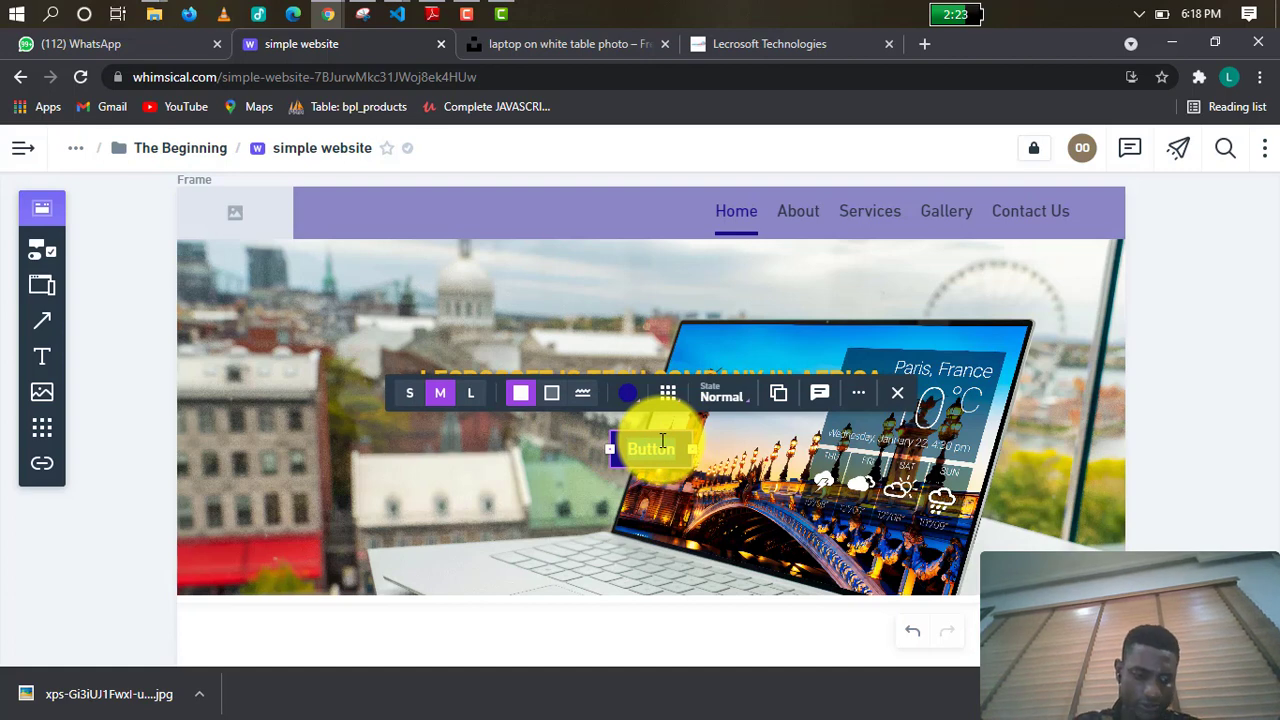
text(Le)
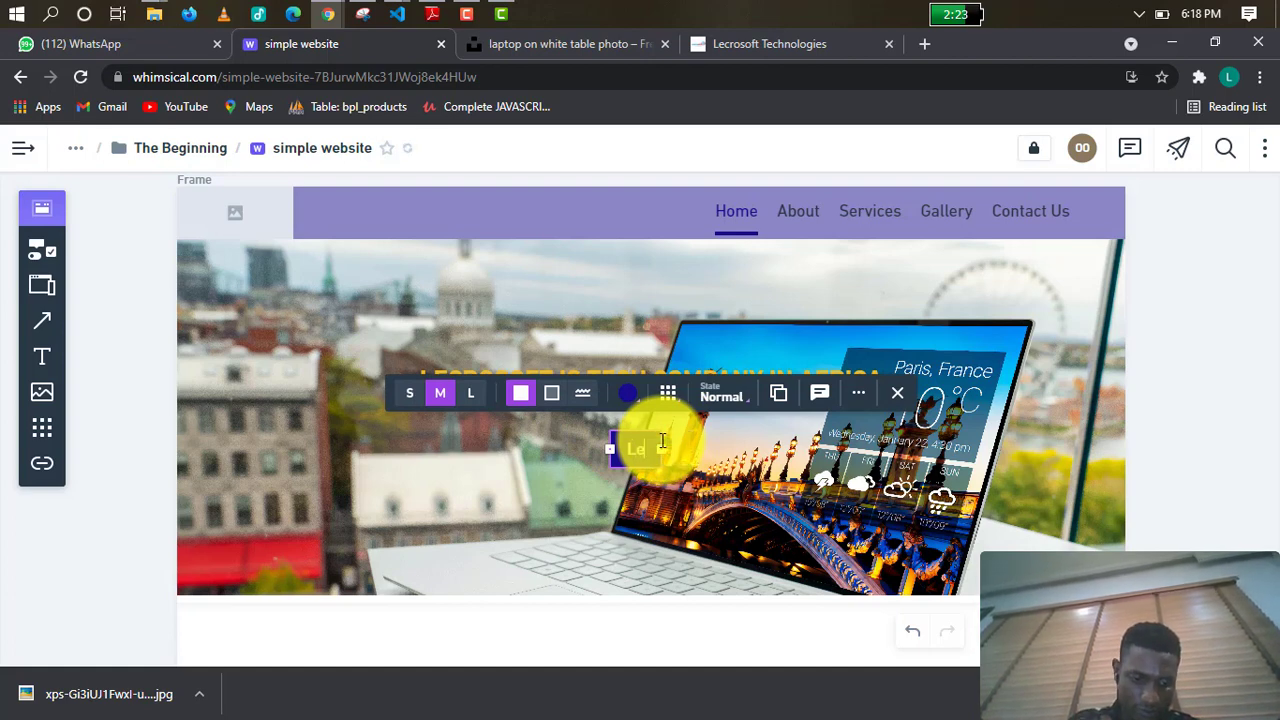
text(arn)
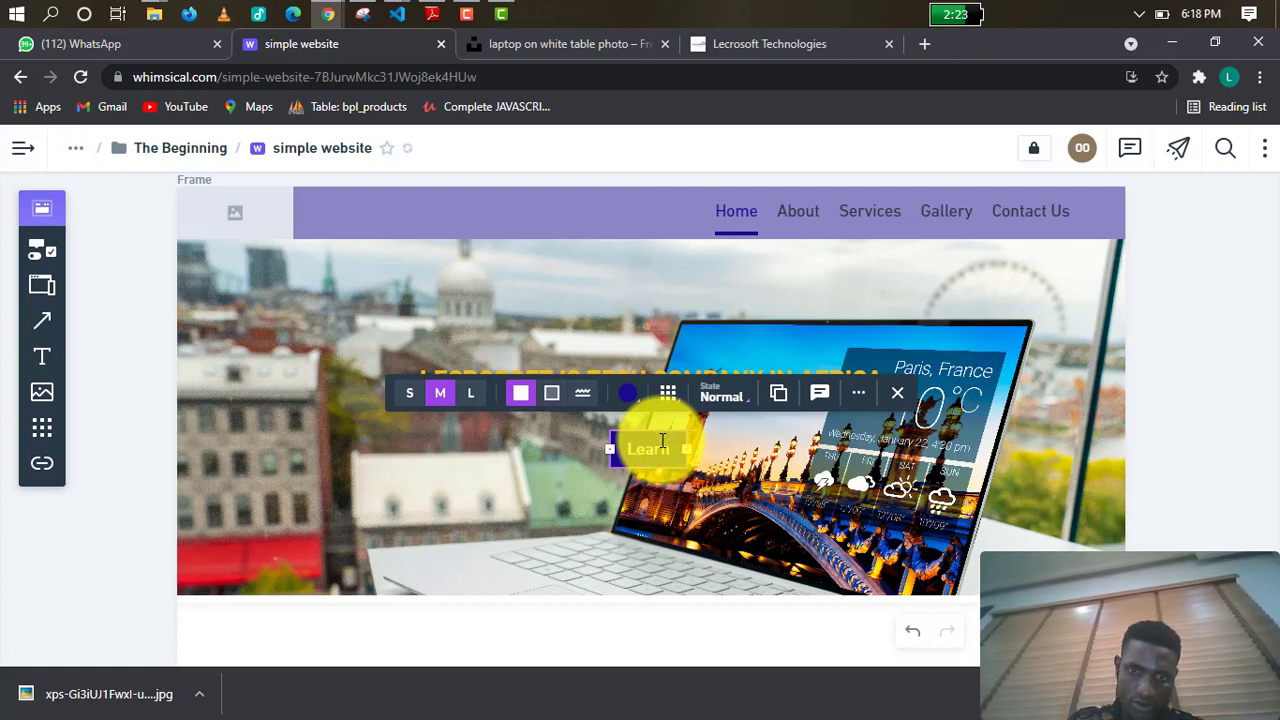
text( More)
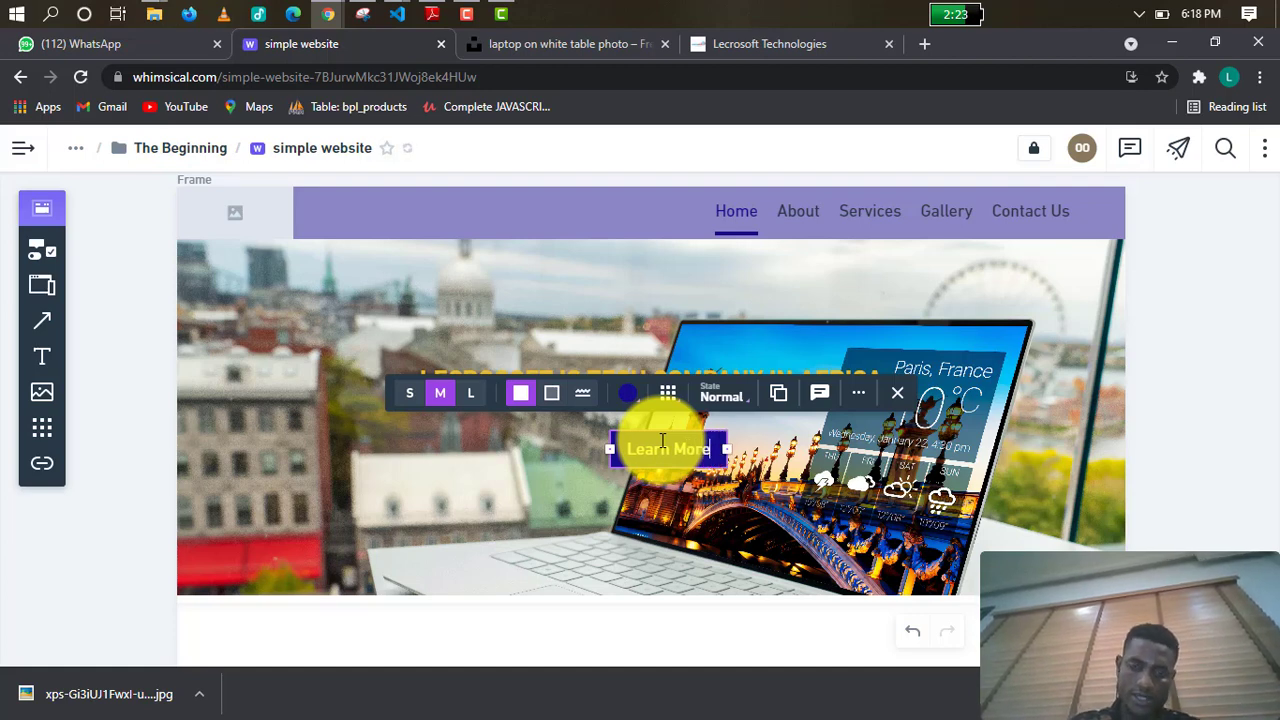
click(461, 450)
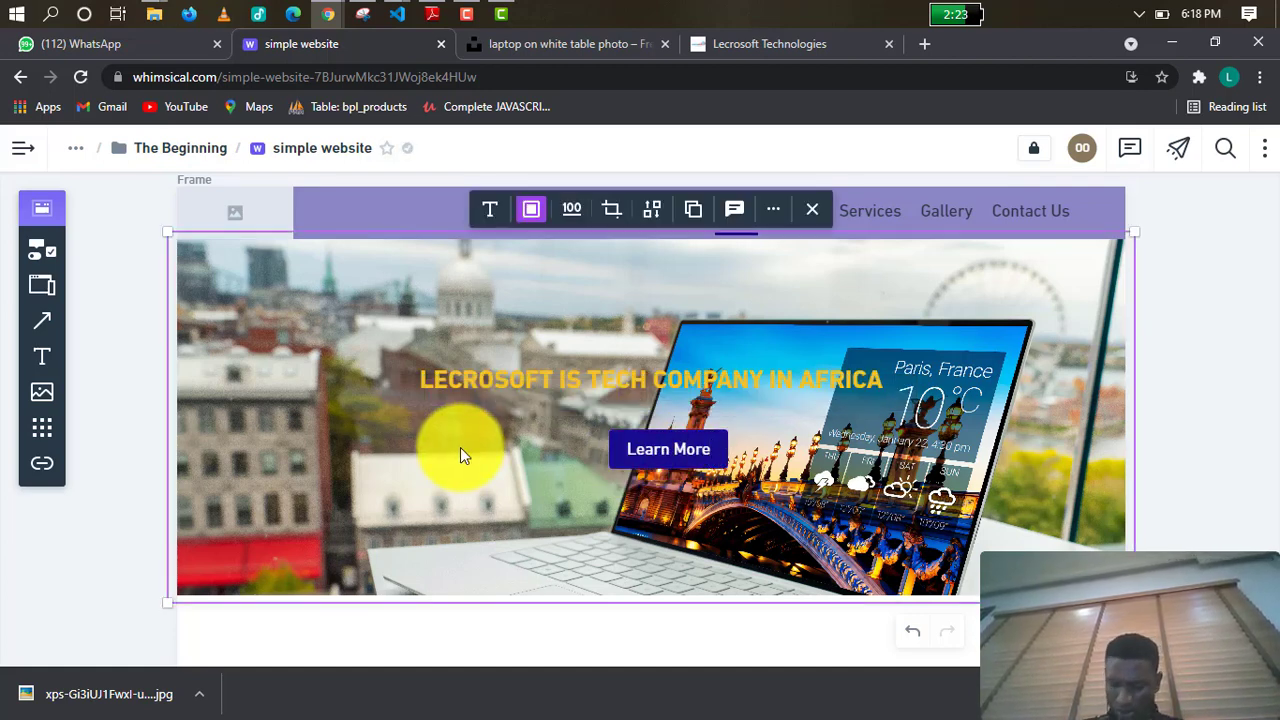
Nudge the Learn More button slightly left and up so it sits closer to the centre beneath the headline, and deselect it.
drag(675, 455, 678, 452)
click(687, 457)
click(735, 448)
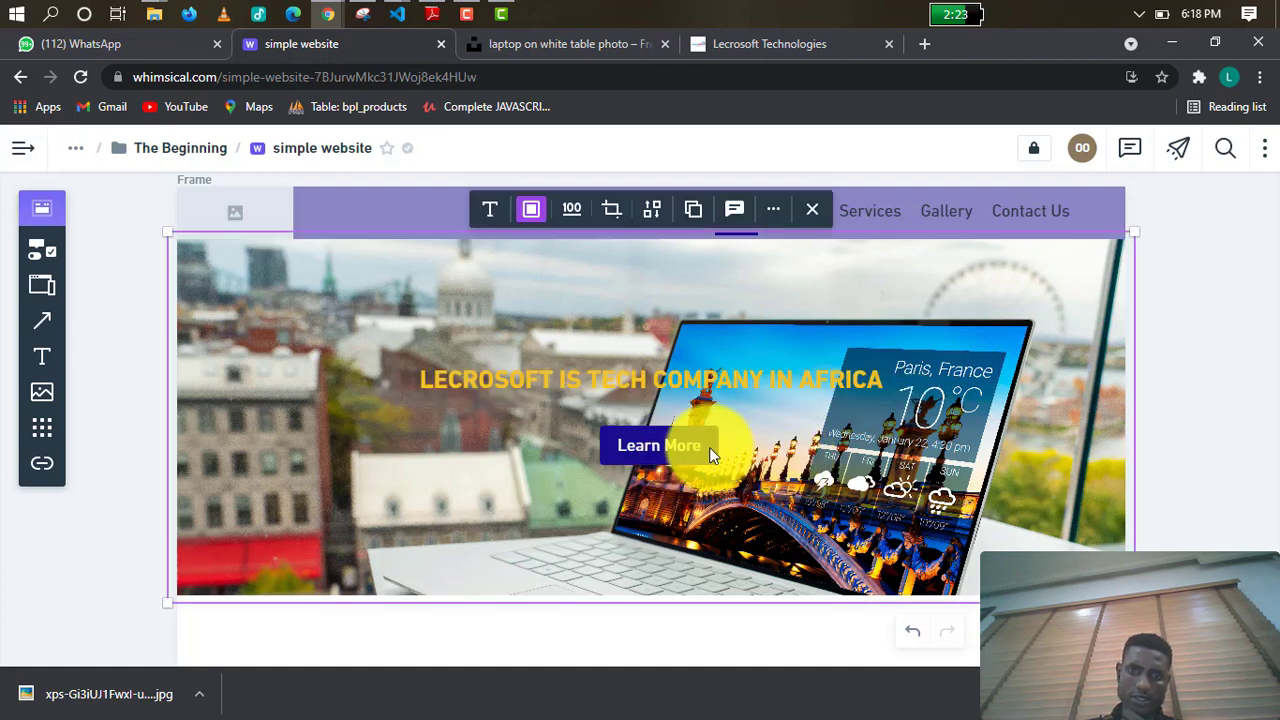
click(709, 447)
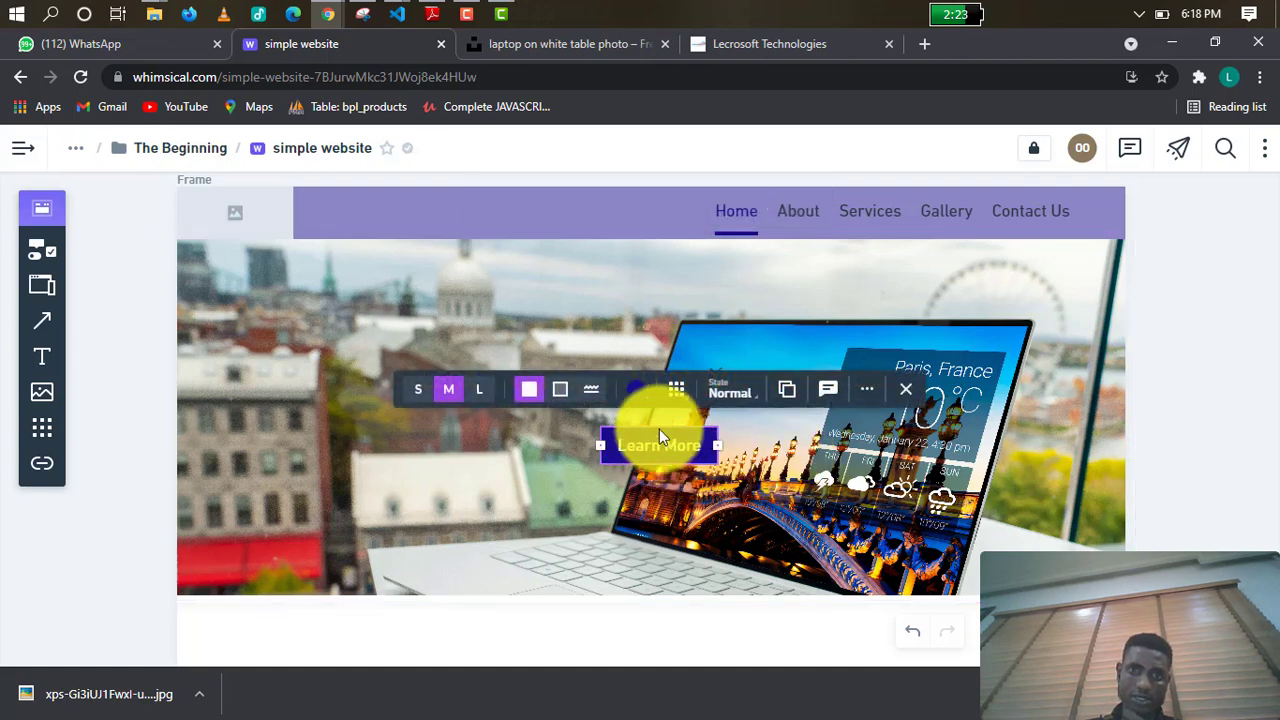
click(787, 251)
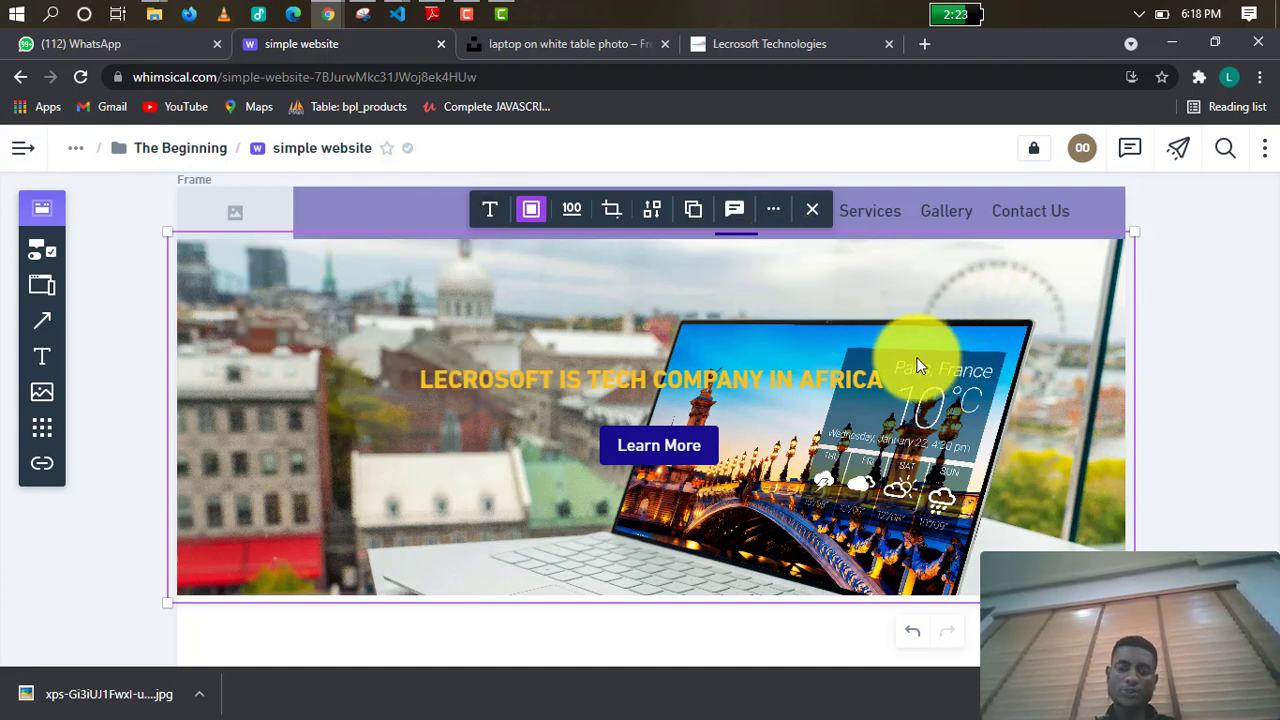
click(1174, 272)
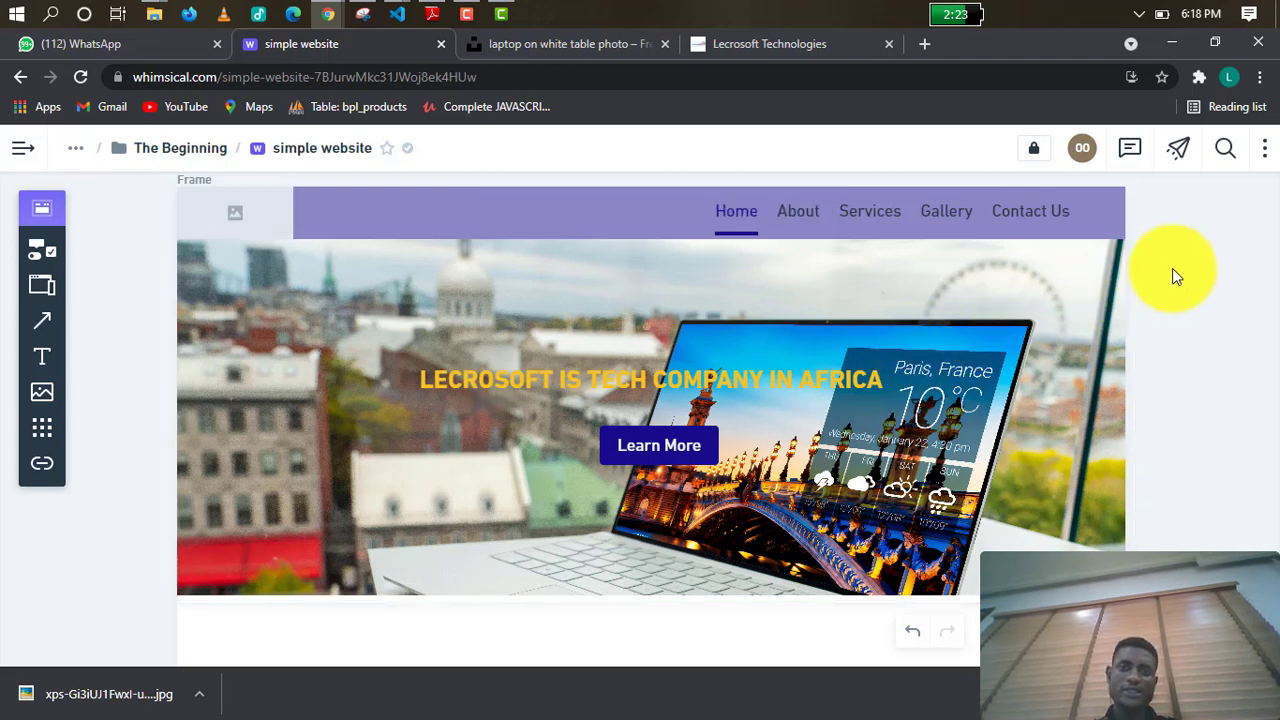
Review the page layout from the navigation bar down to the empty area below the banner.
scroll(1172, 350, down, 1)
scroll(1175, 400, up, 1)
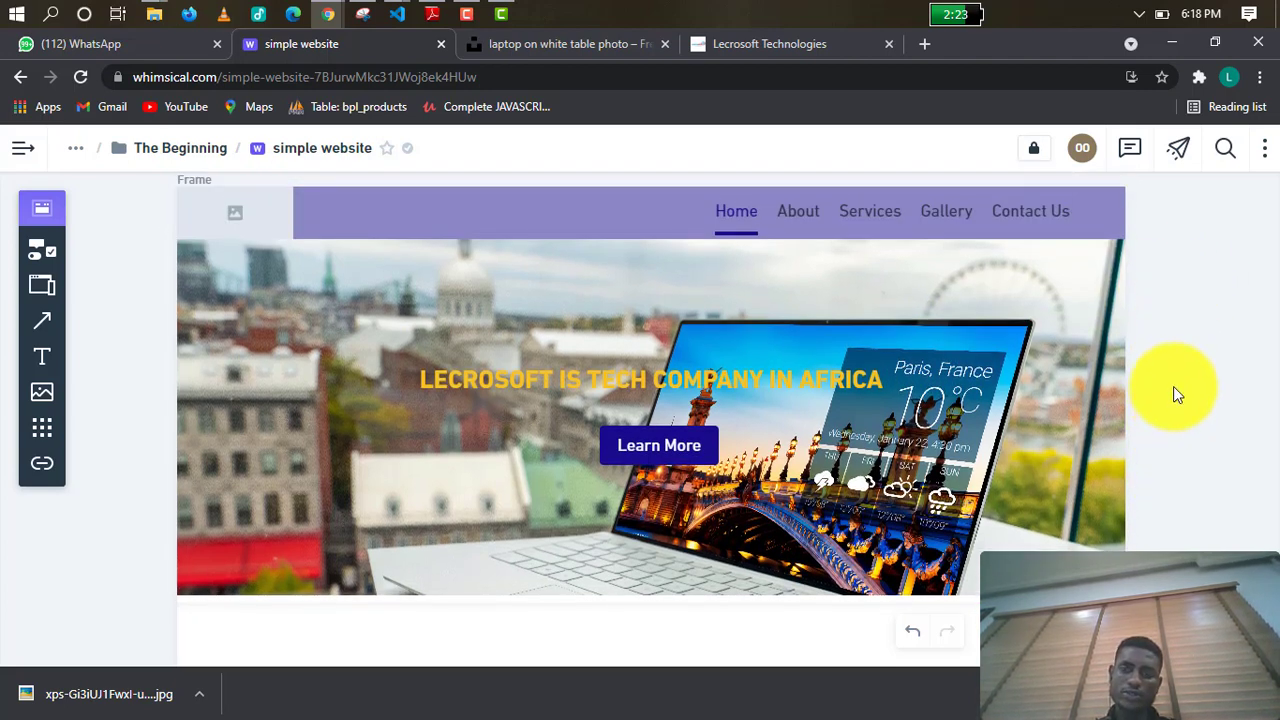
scroll(1176, 393, down, 1)
scroll(1177, 390, up, 1)
scroll(1174, 379, down, 2)
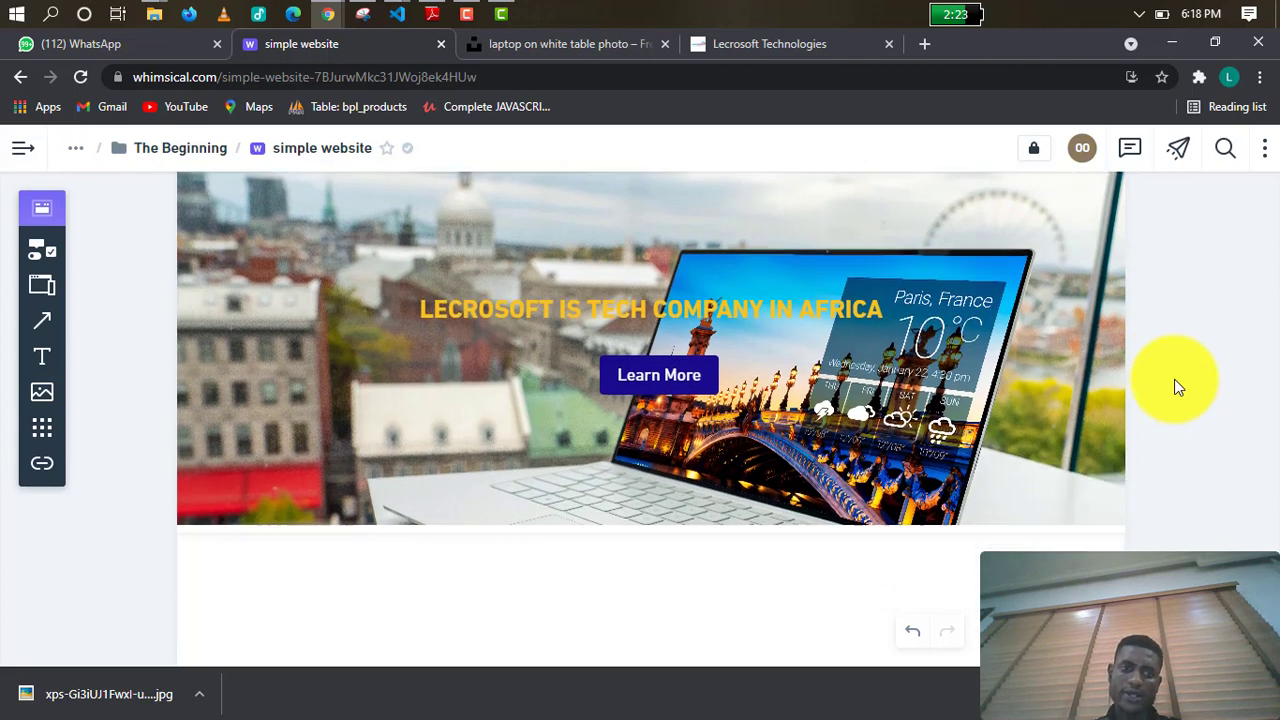
scroll(1174, 376, up, 1)
scroll(1176, 370, up, 1)
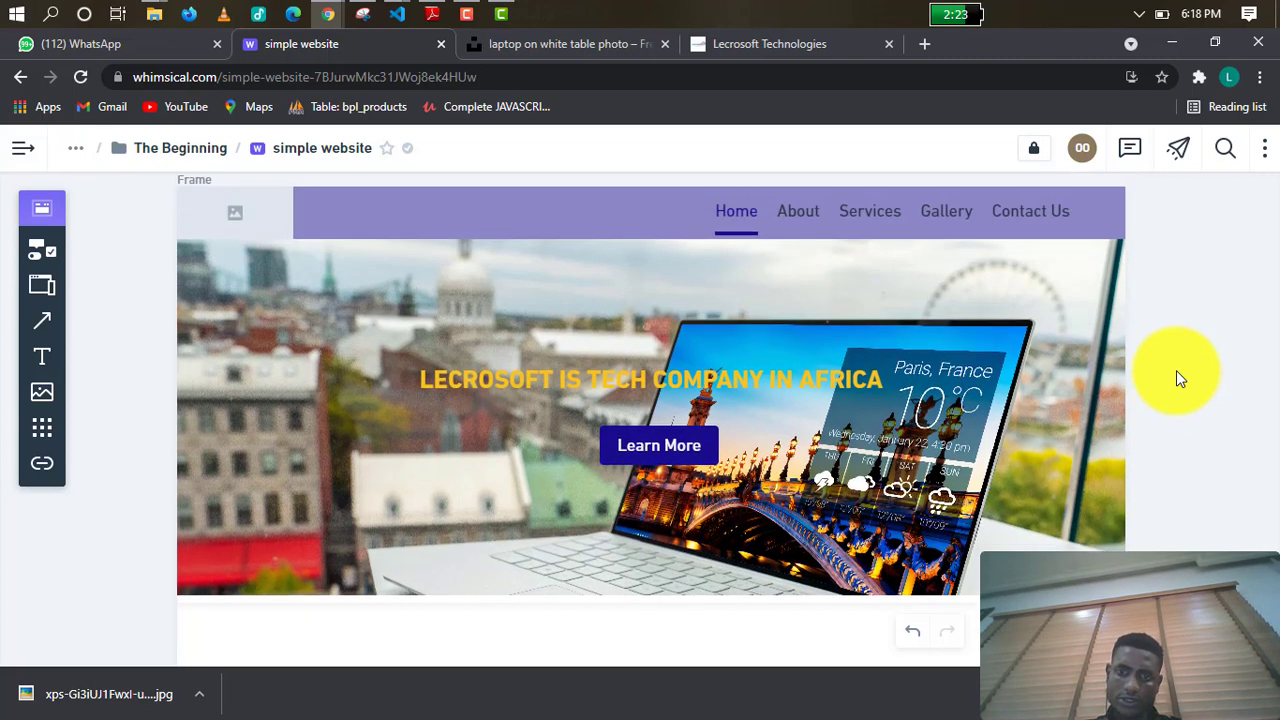
scroll(1176, 370, down, 1)
scroll(1176, 369, up, 1)
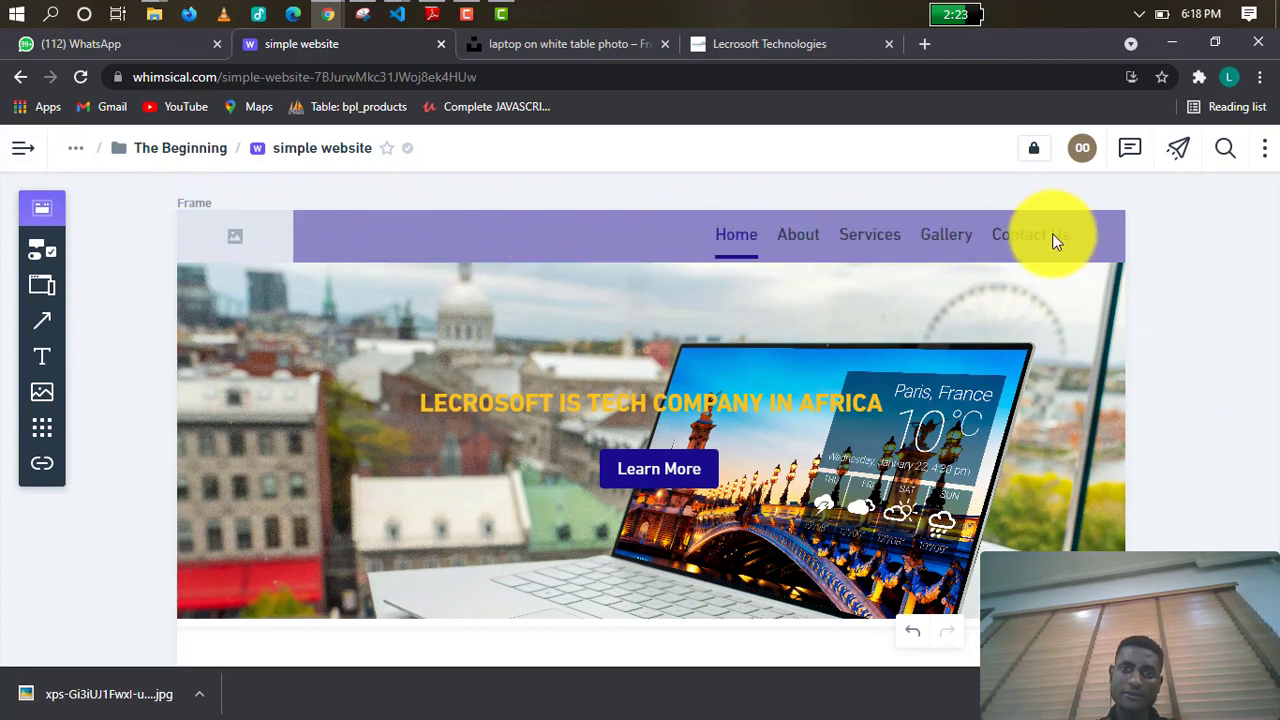
scroll(1171, 349, down, 2)
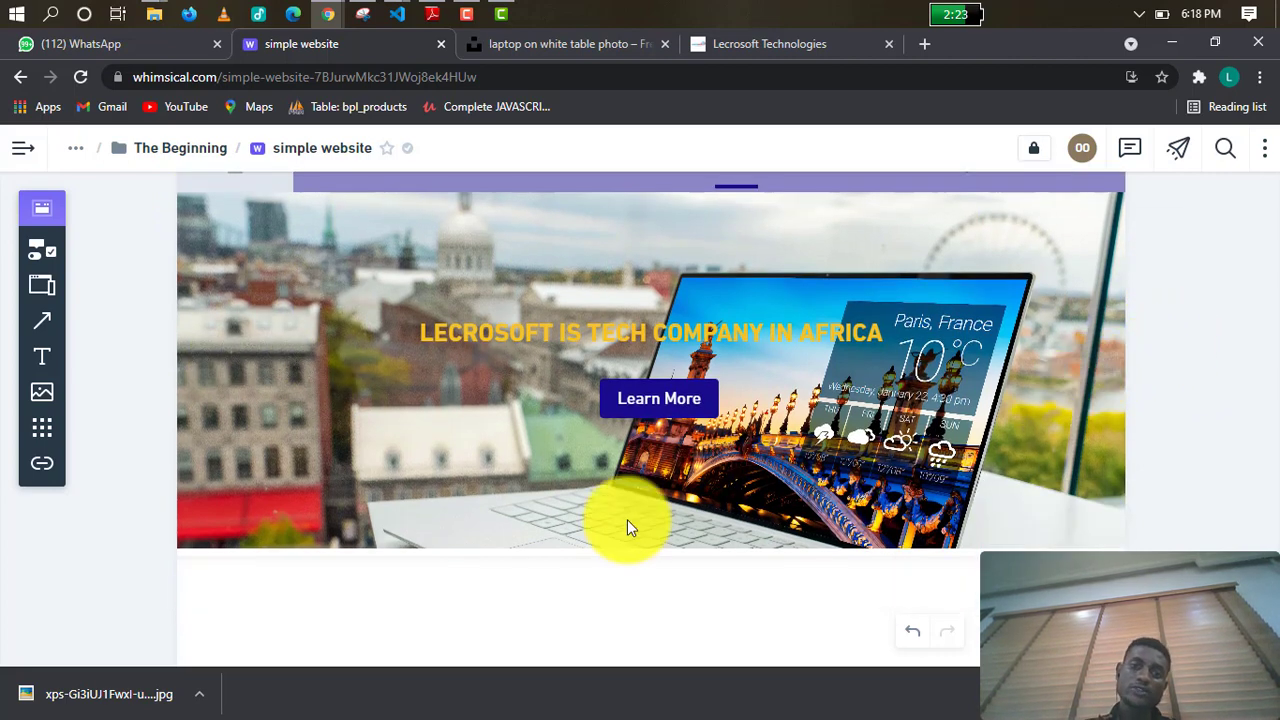
scroll(563, 558, down, 1)
scroll(563, 557, up, 2)
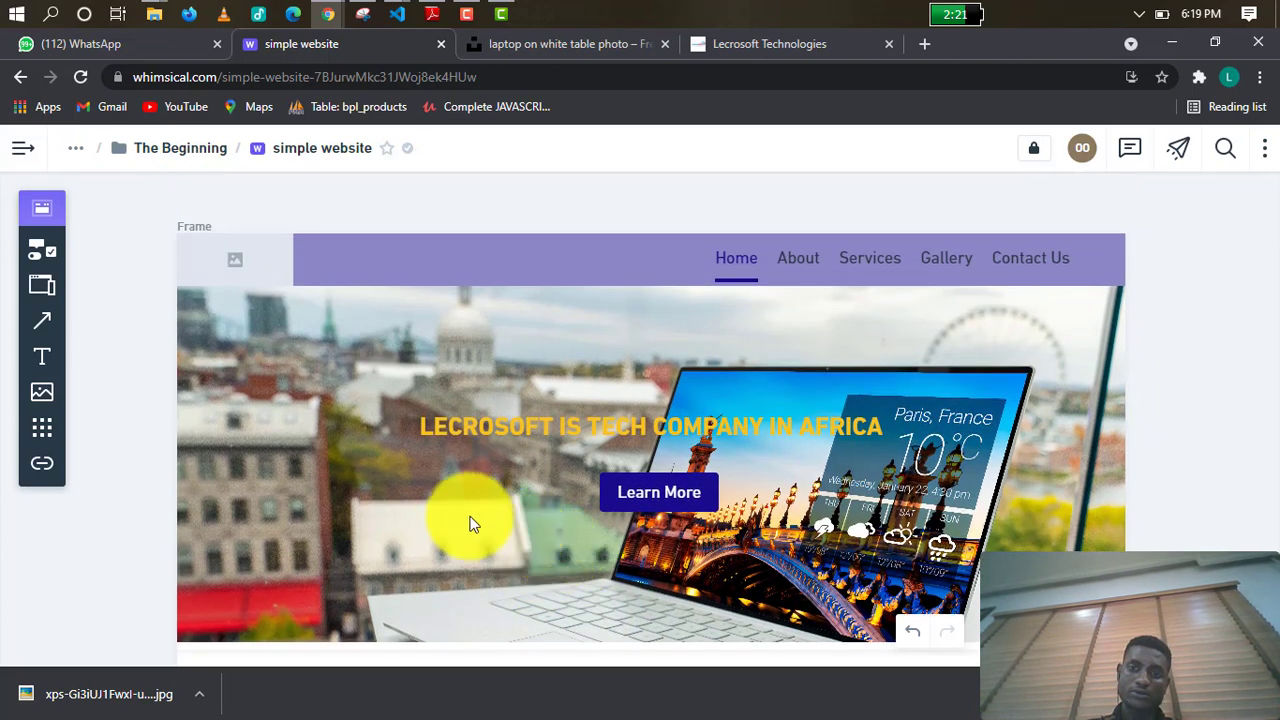
scroll(458, 514, down, 2)
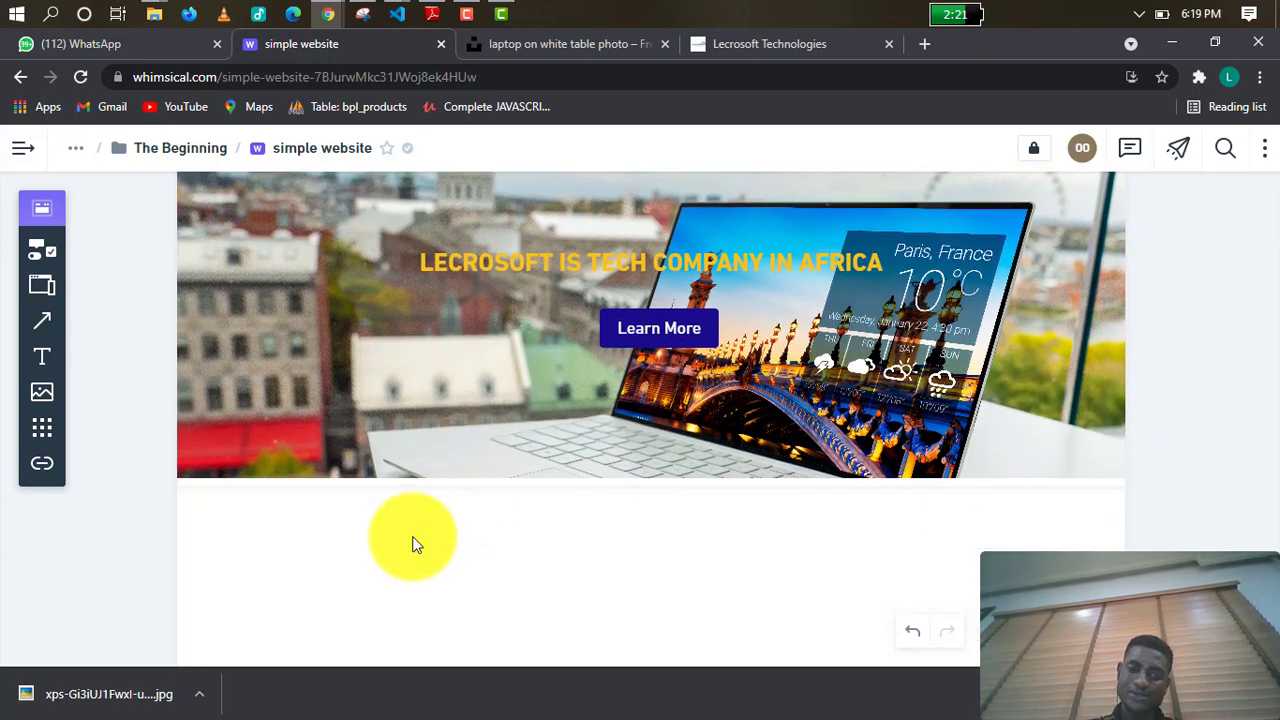
Place a plain frame directly below the banner, aligned with its left edge, and widen it to match the banner's width.
scroll(417, 545, down, 2)
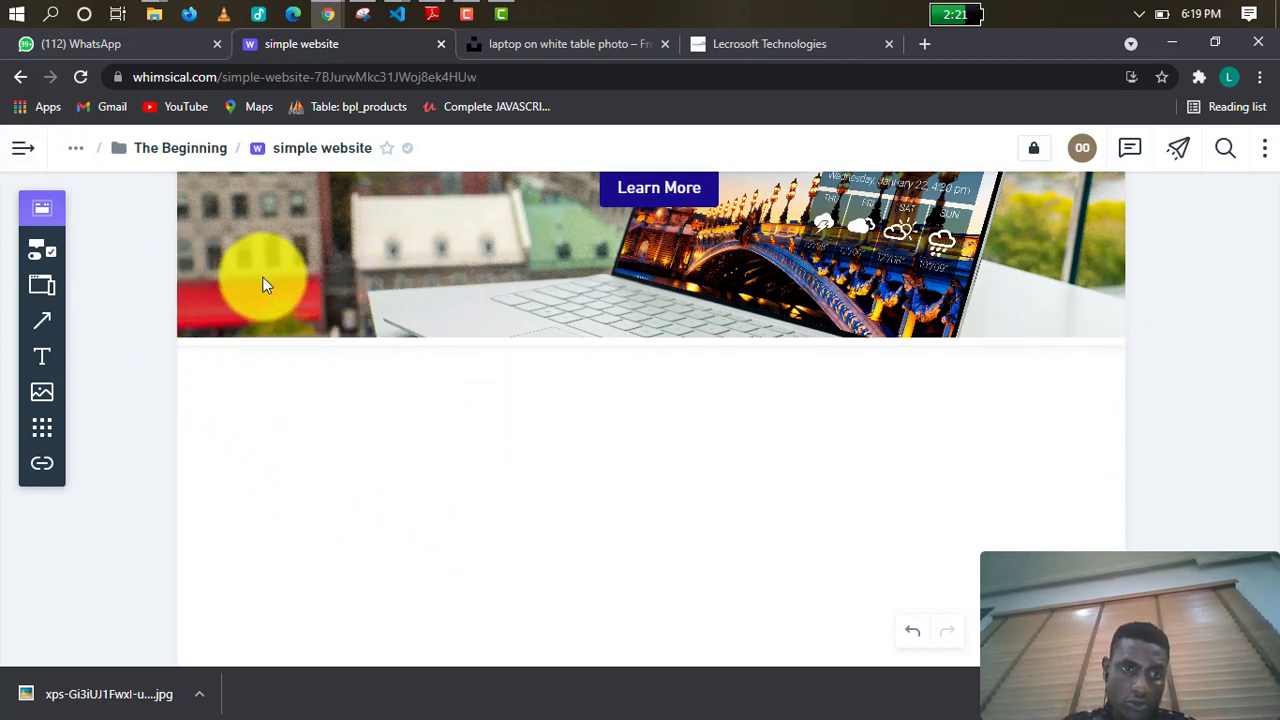
scroll(402, 365, up, 1)
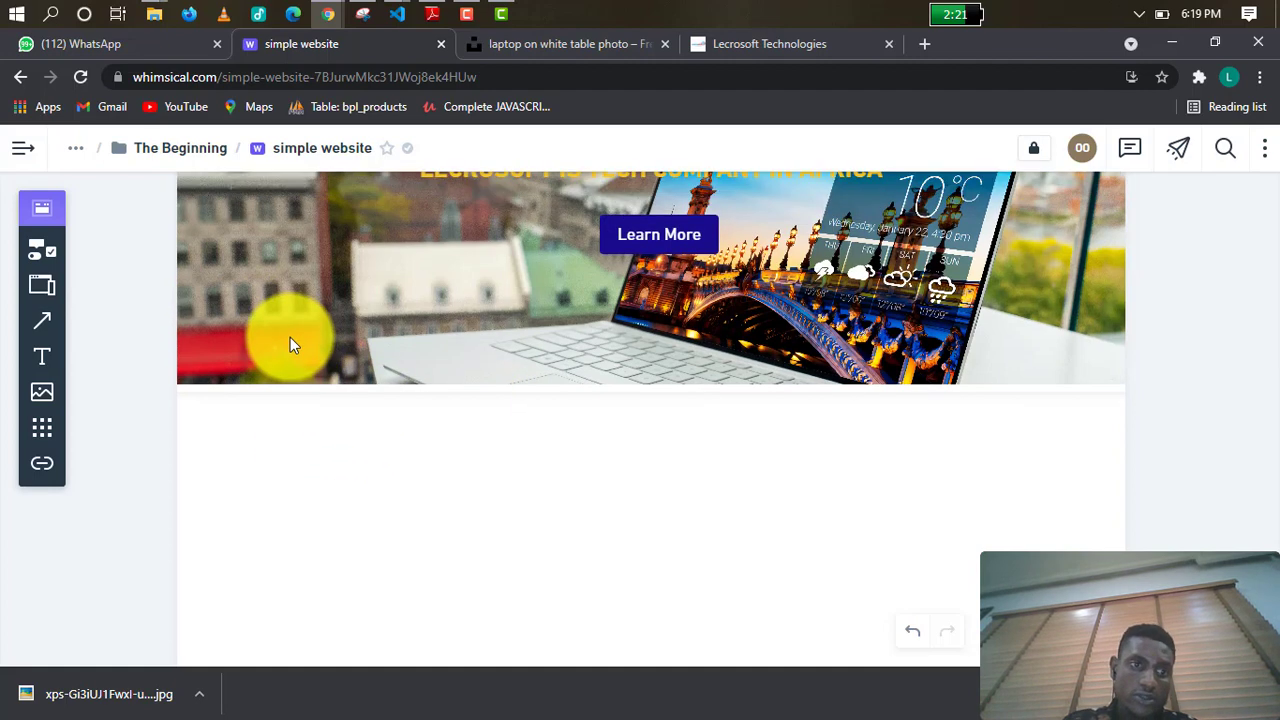
scroll(290, 340, down, 1)
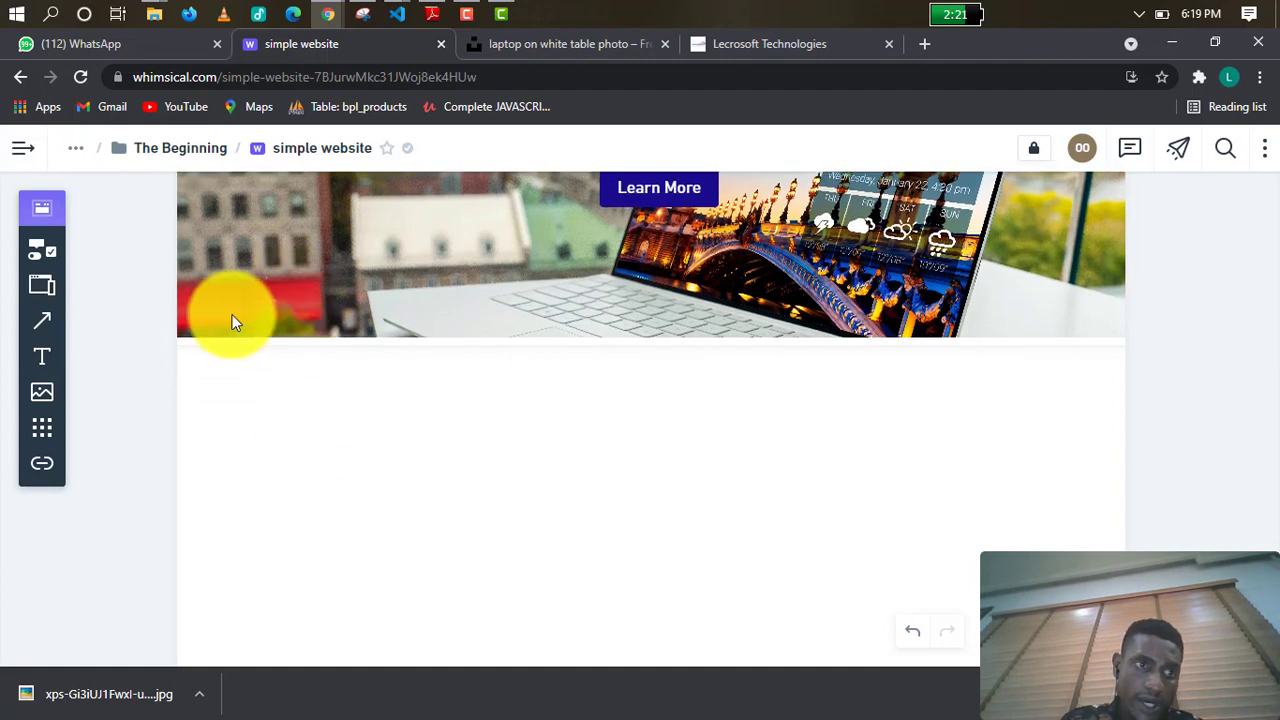
click(41, 286)
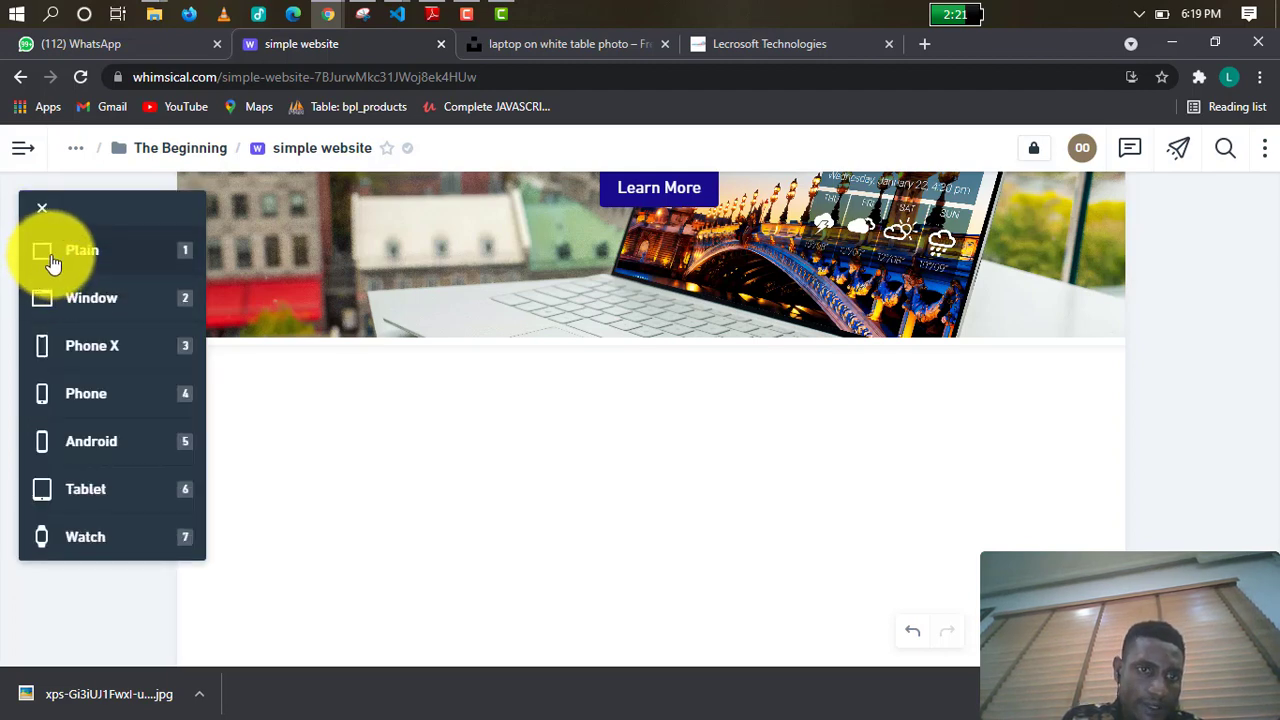
click(53, 258)
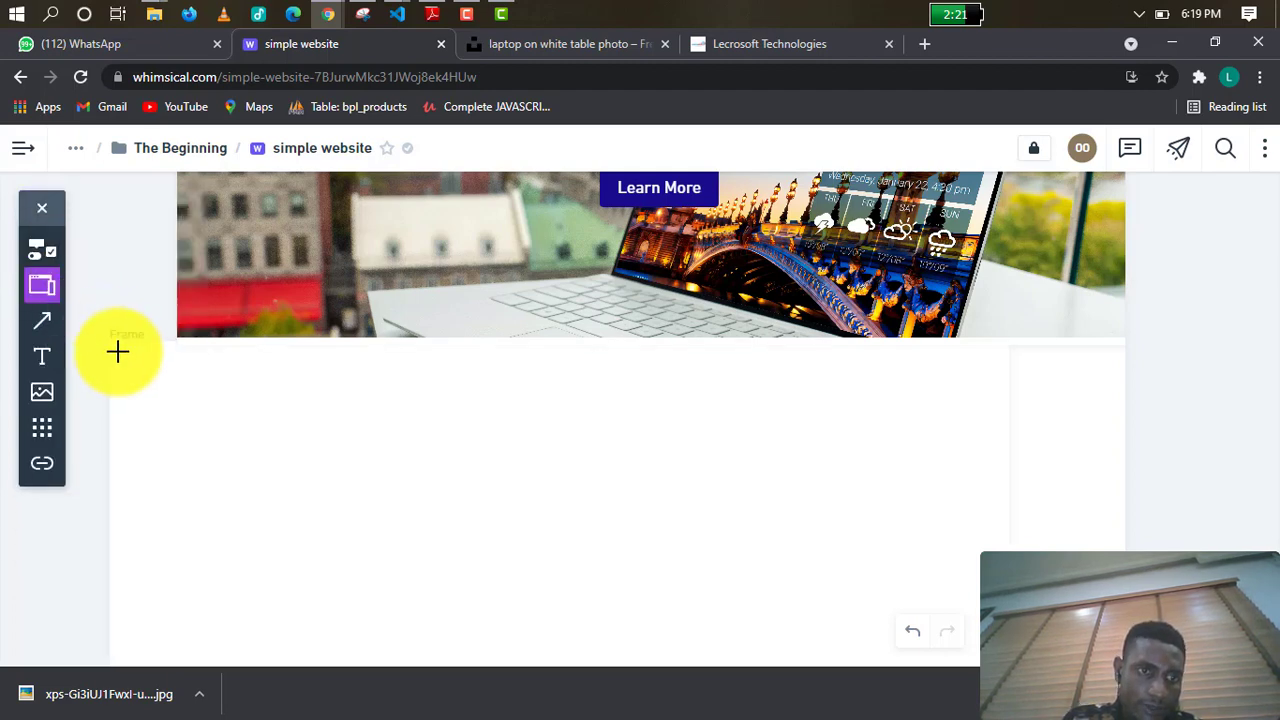
click(176, 335)
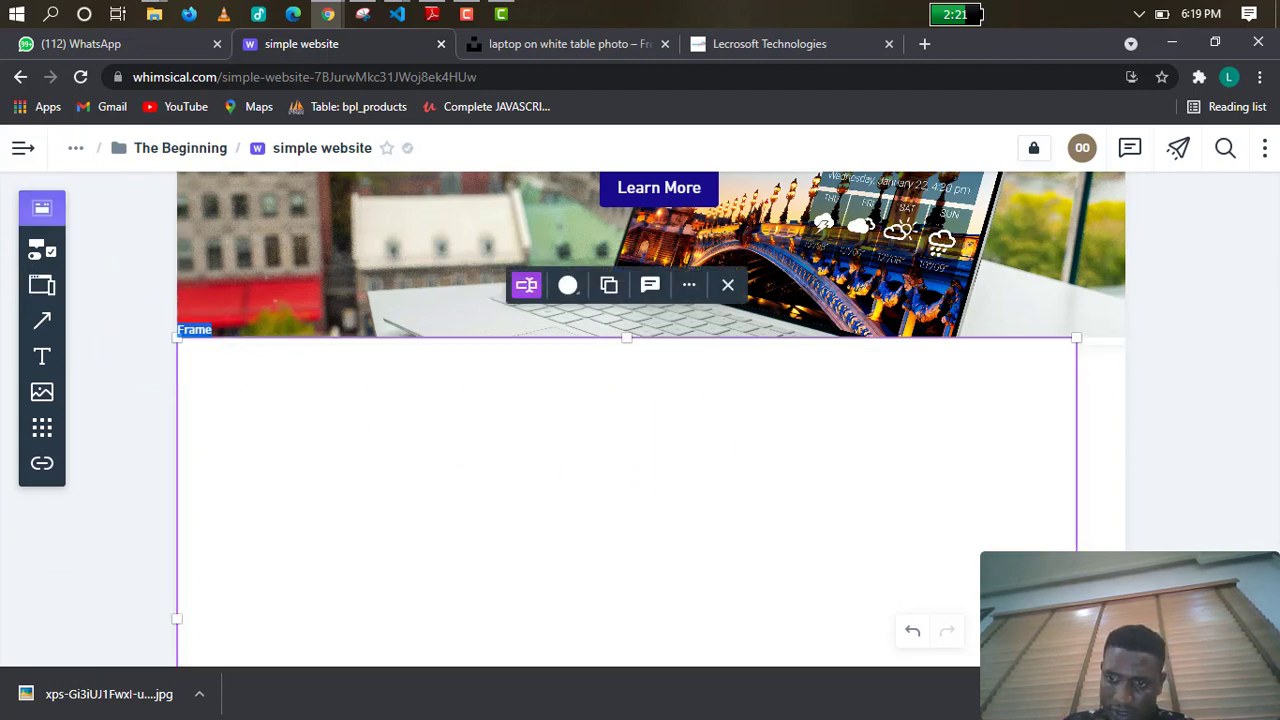
drag(1076, 440, 1124, 440)
scroll(1129, 403, up, 1)
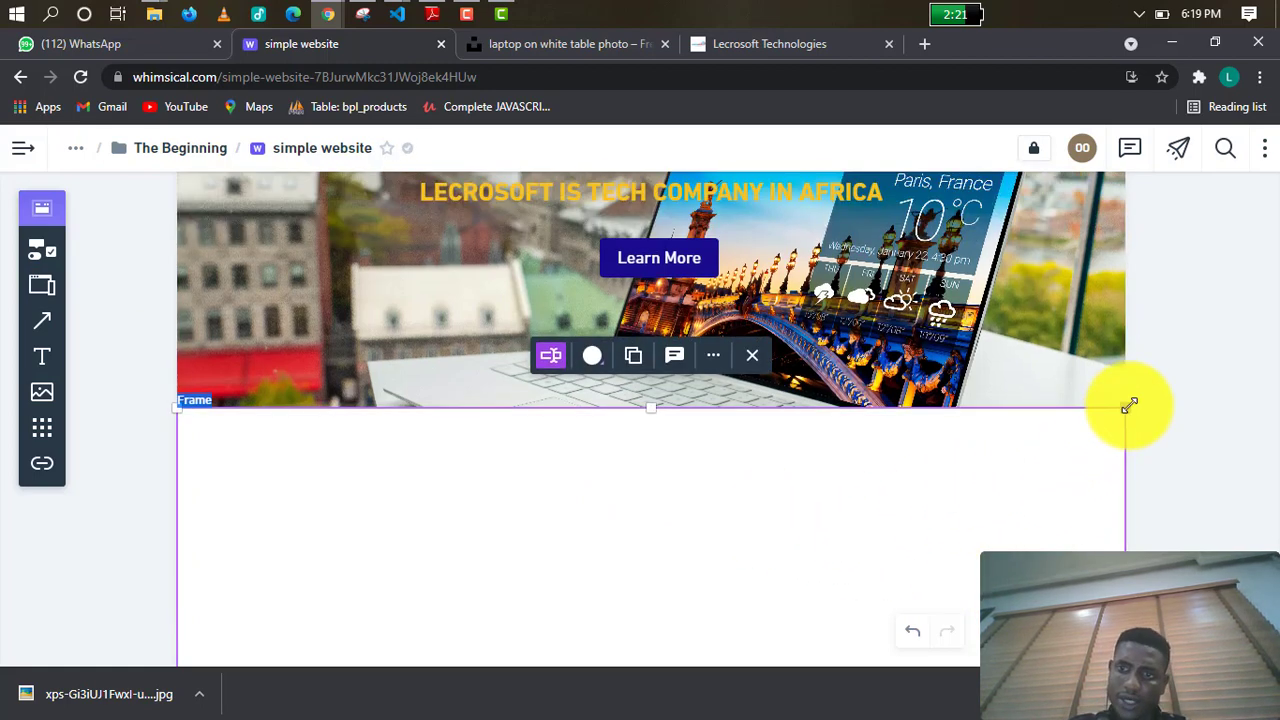
scroll(1166, 362, down, 1)
scroll(1166, 362, down, 3)
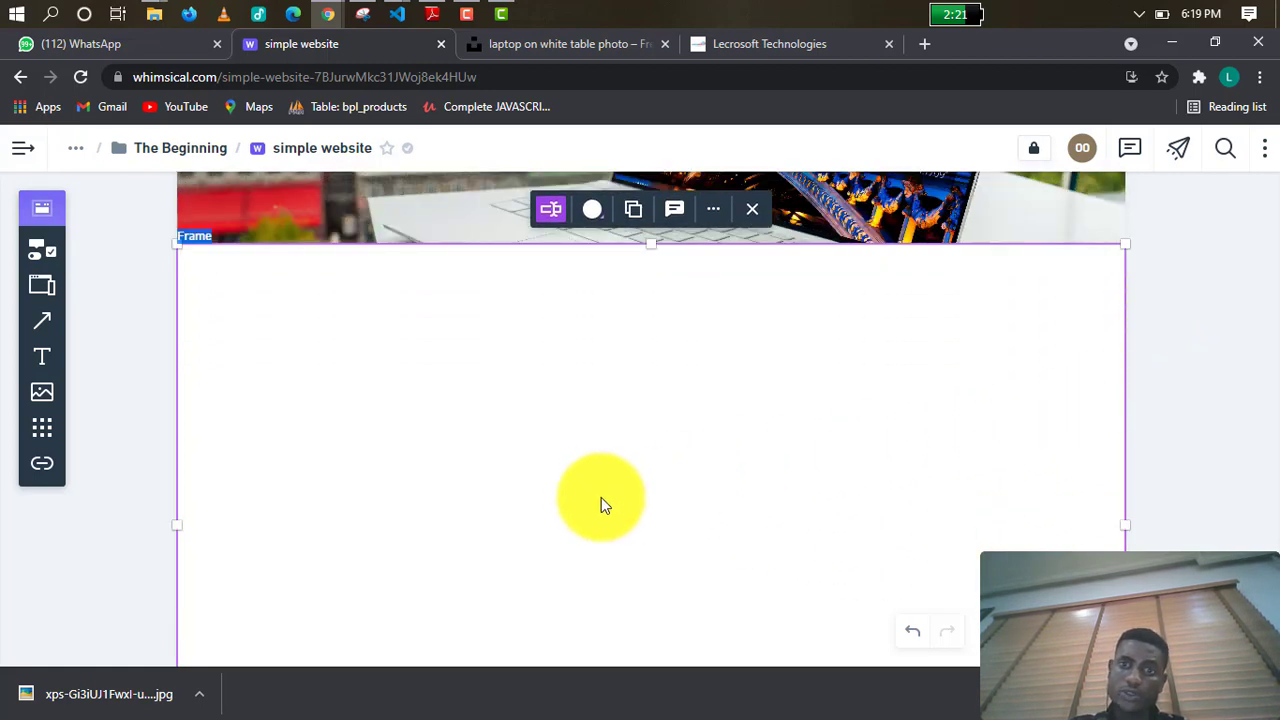
scroll(610, 480, up, 3)
scroll(706, 427, up, 1)
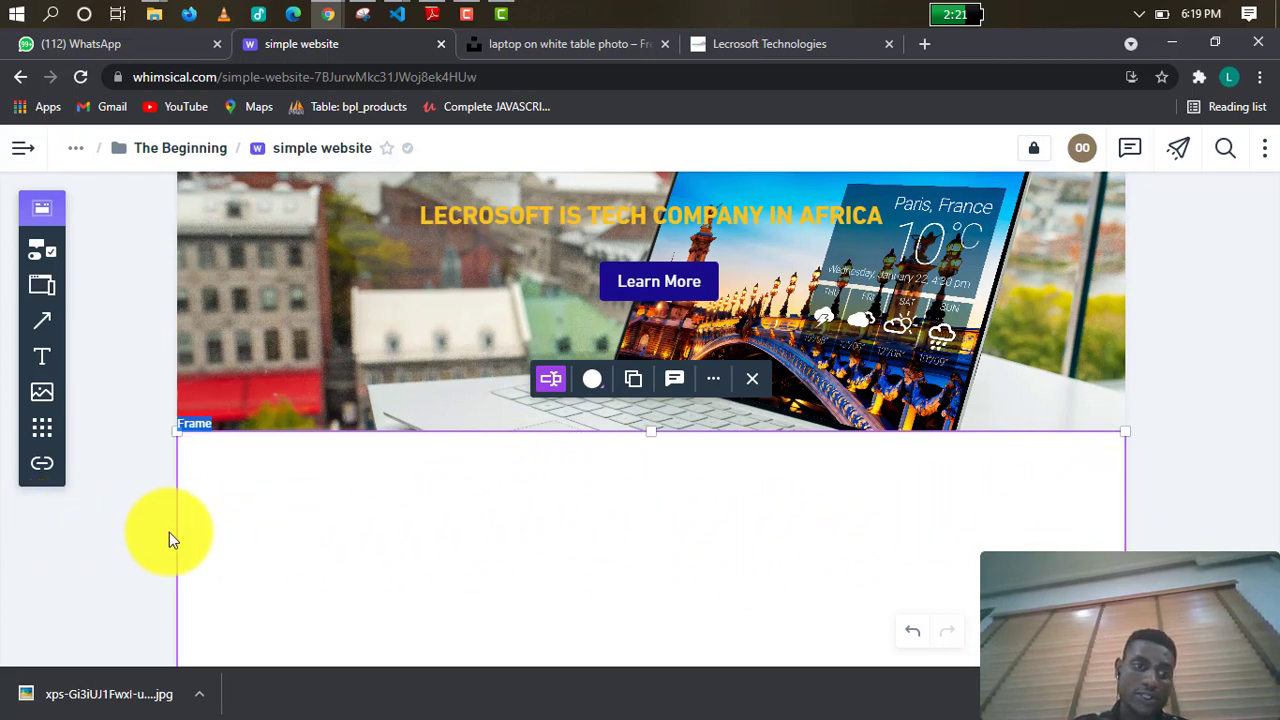
Narrow the frame below the banner from both sides, leaving margins inside the page's left and right edges.
scroll(1039, 466, up, 1)
scroll(1055, 450, down, 3)
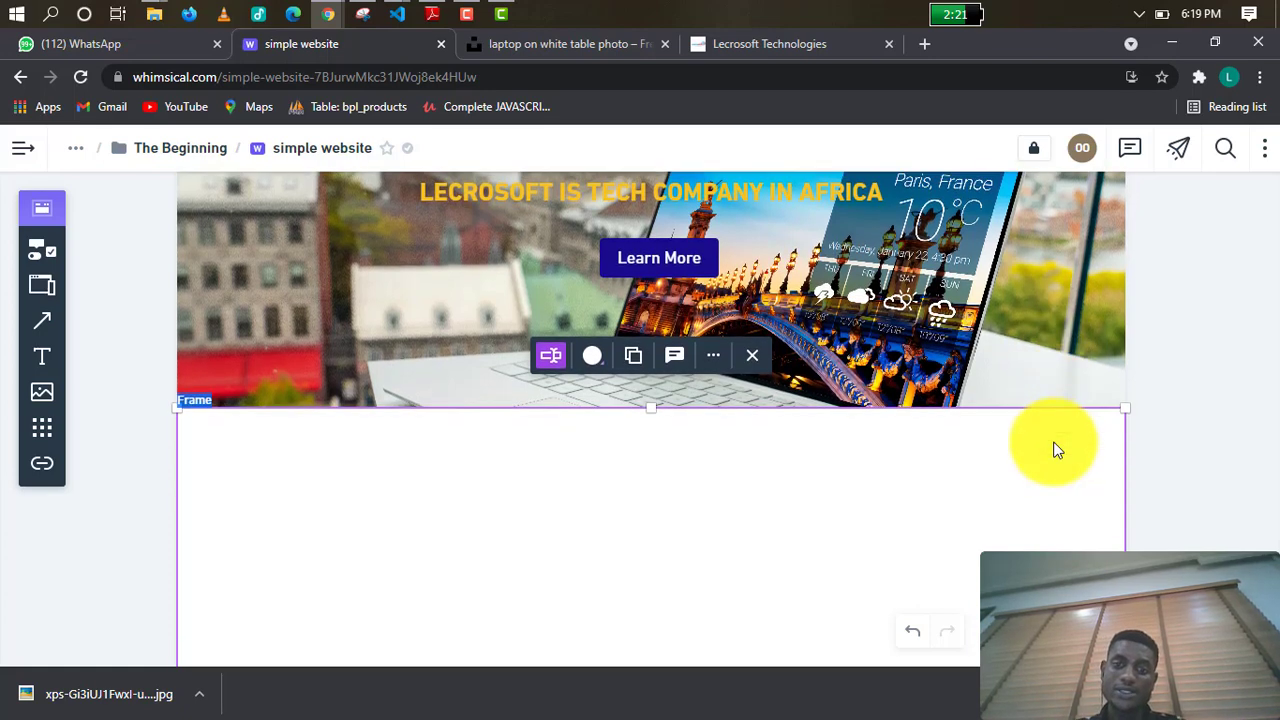
scroll(1127, 479, down, 3)
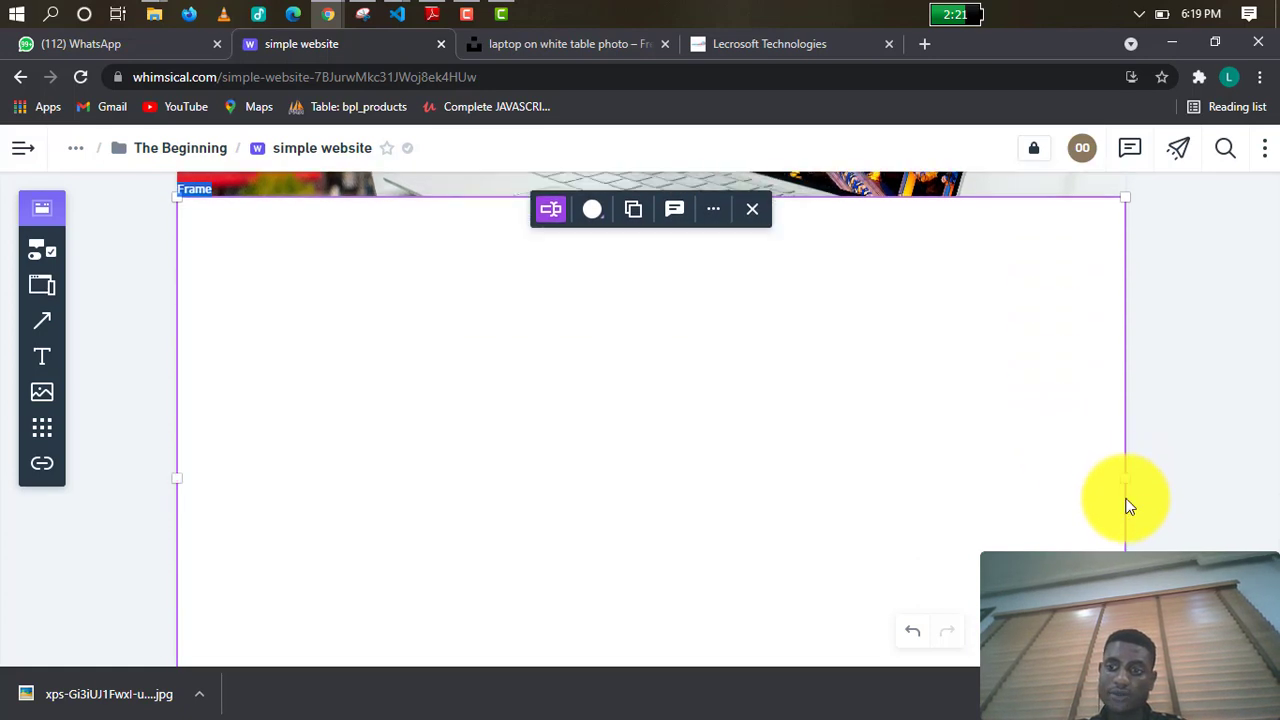
drag(1127, 479, 1055, 472)
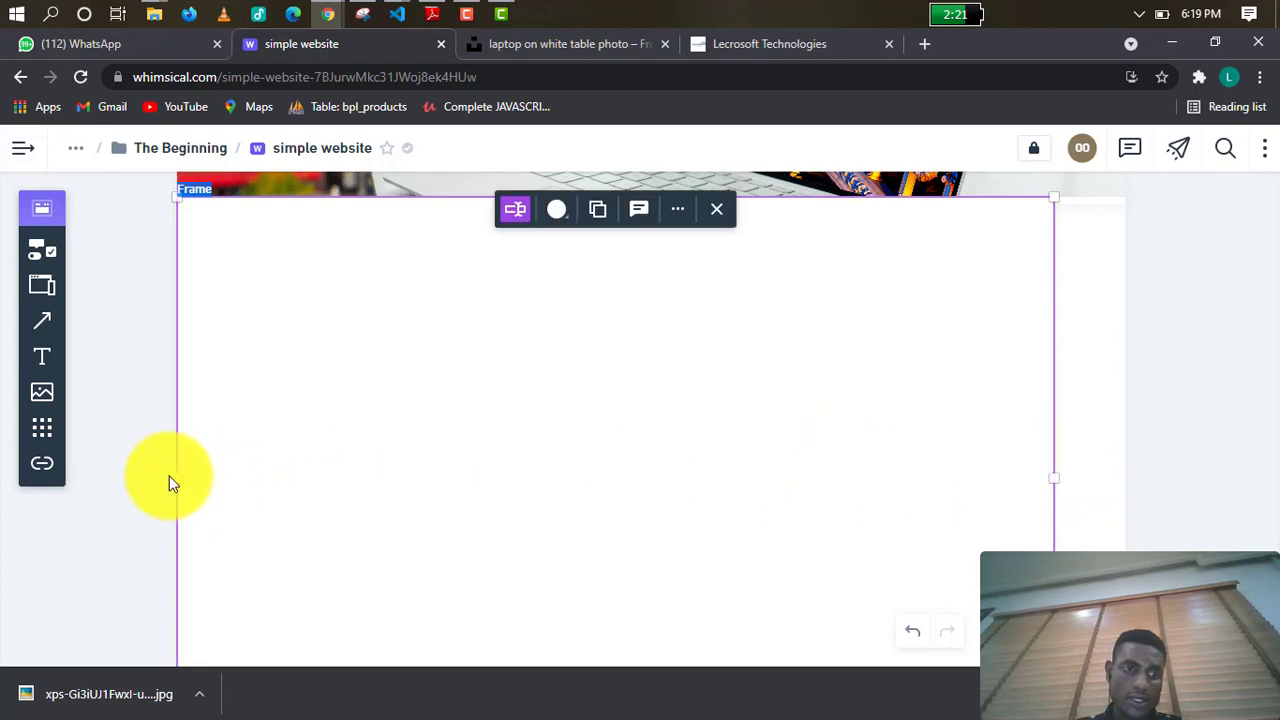
drag(177, 474, 259, 479)
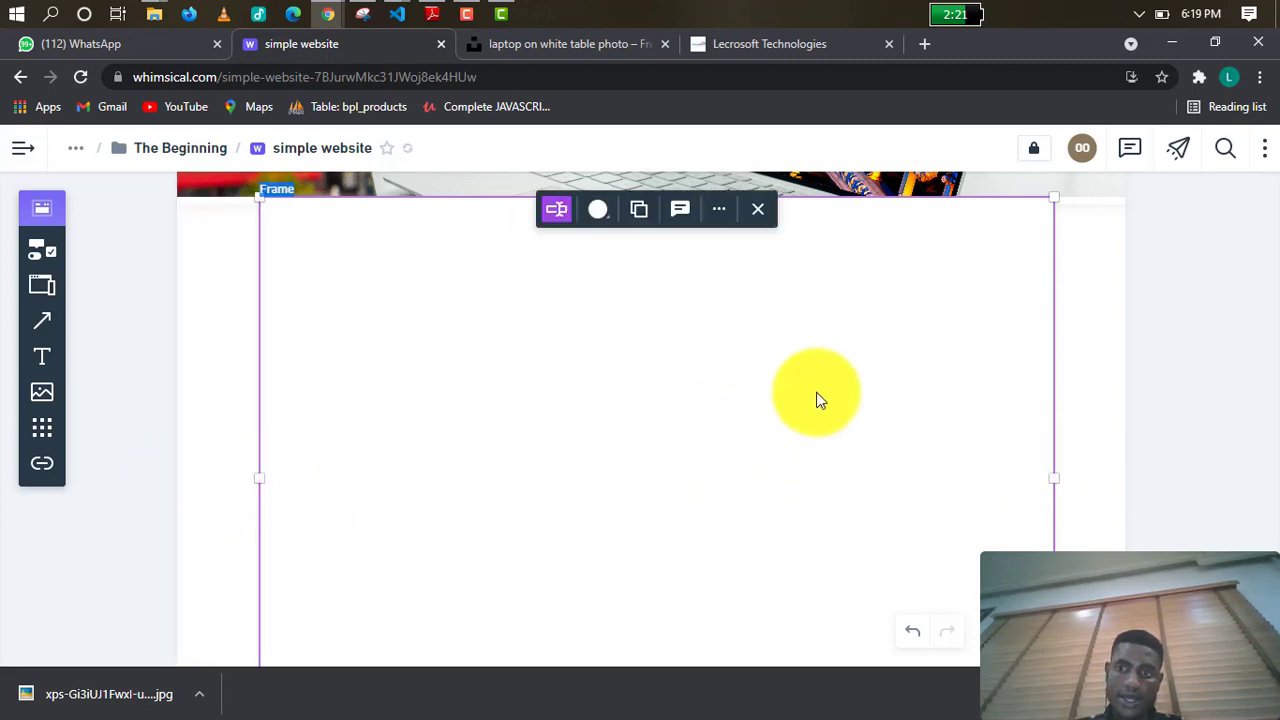
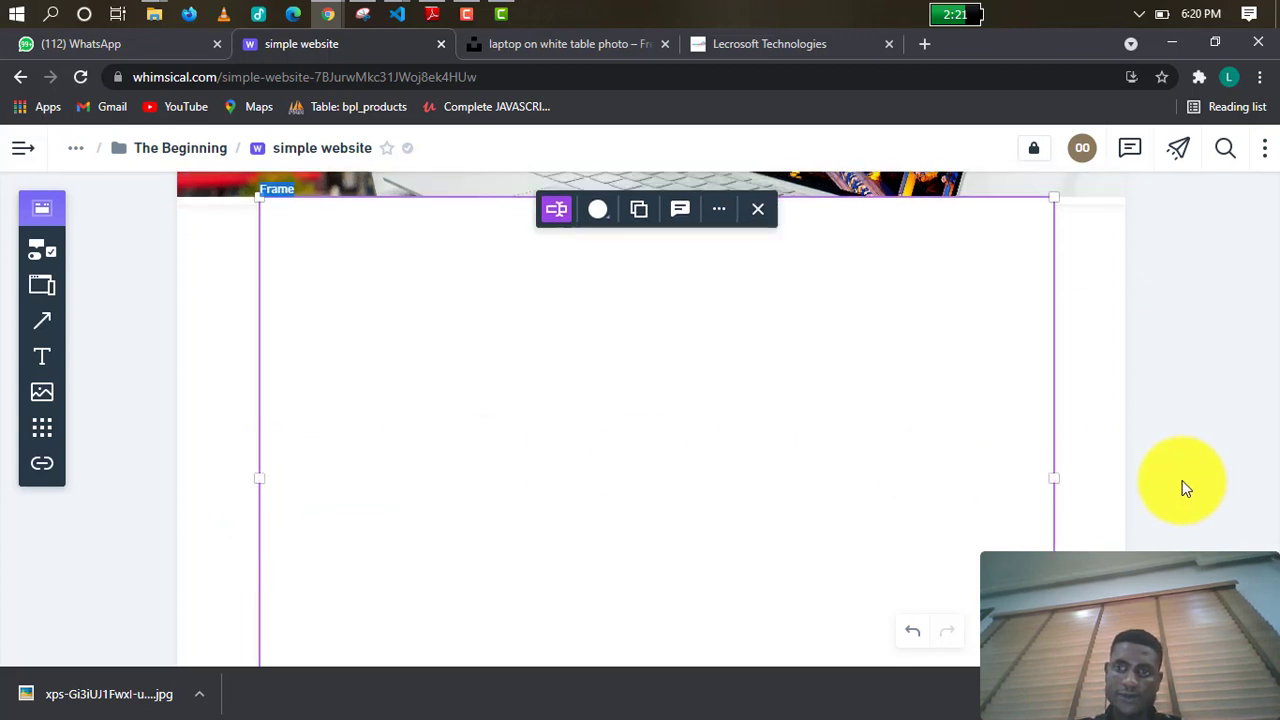
Shorten the frame below the banner by raising its lower edge, and trim its right edge slightly inward.
scroll(1183, 487, down, 1)
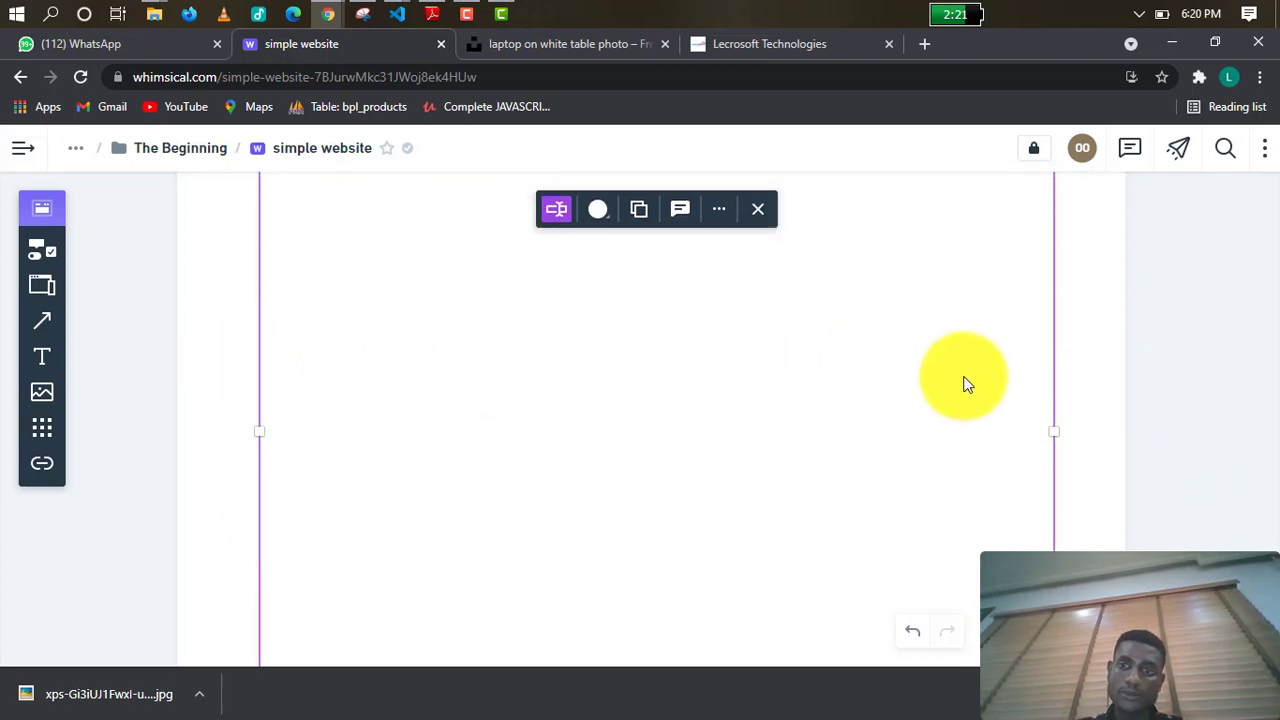
scroll(1000, 410, down, 3)
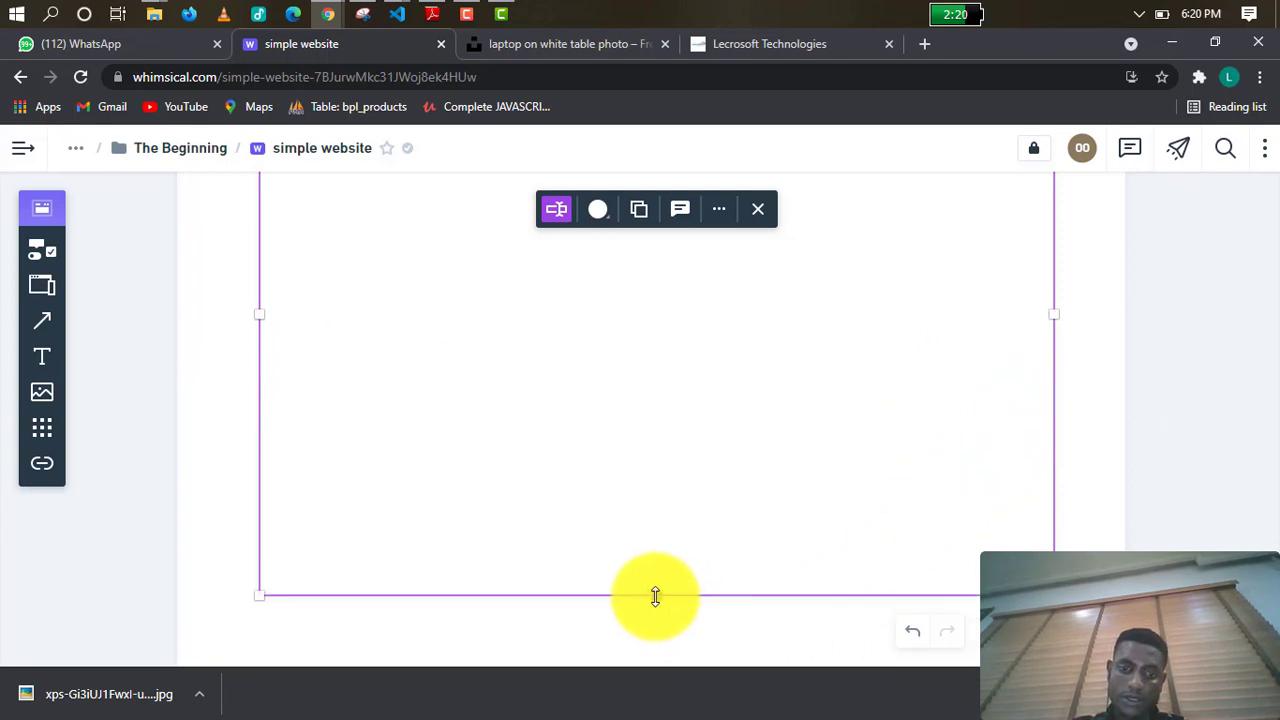
drag(655, 596, 677, 376)
scroll(999, 503, up, 3)
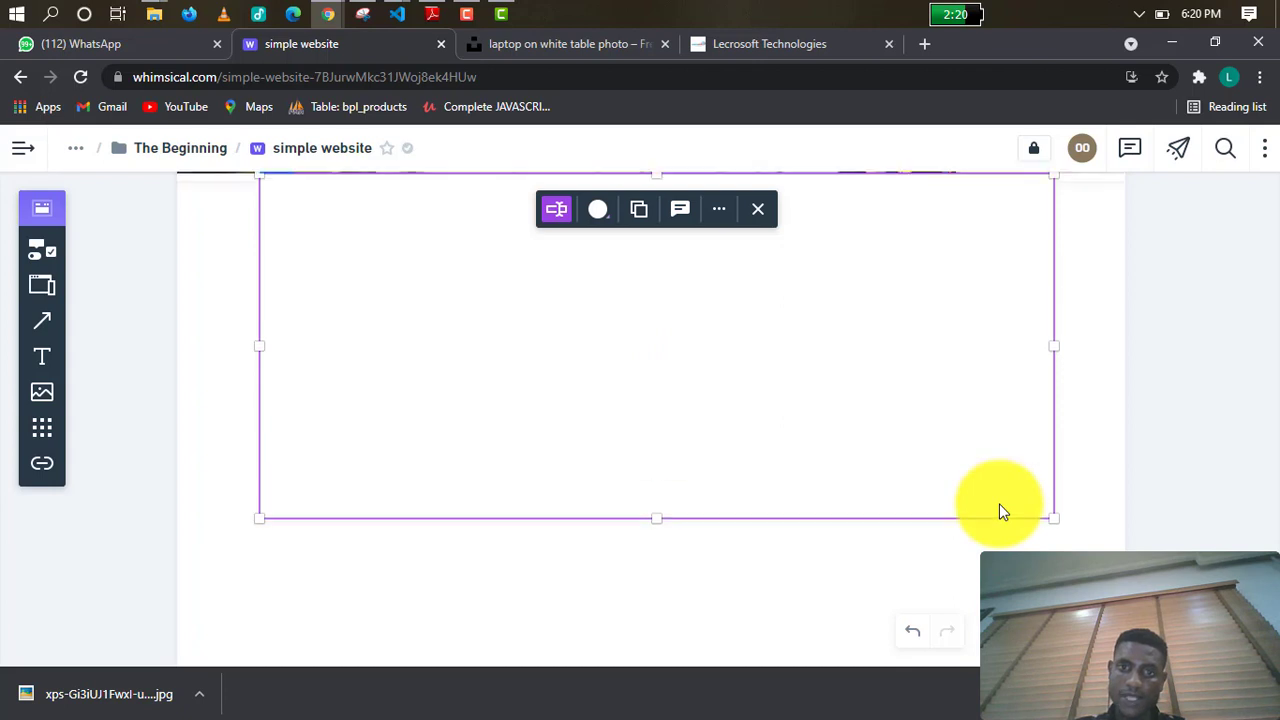
scroll(999, 503, up, 2)
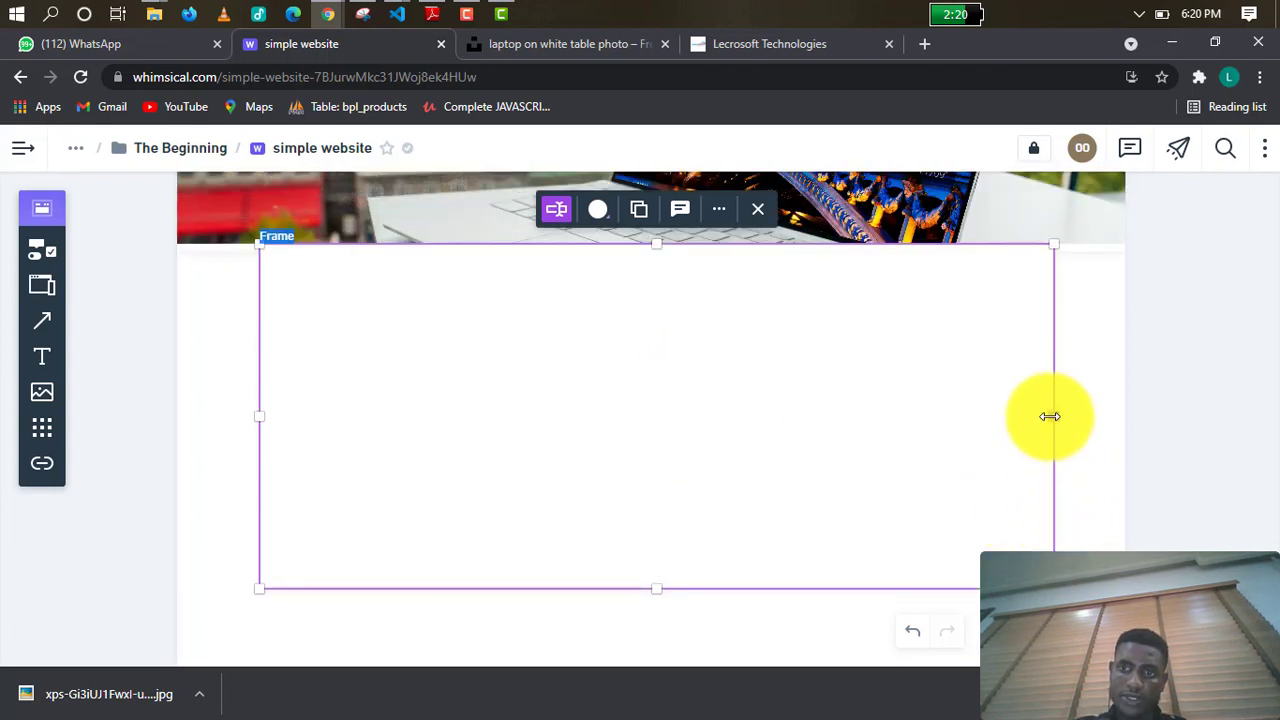
drag(1049, 416, 1041, 415)
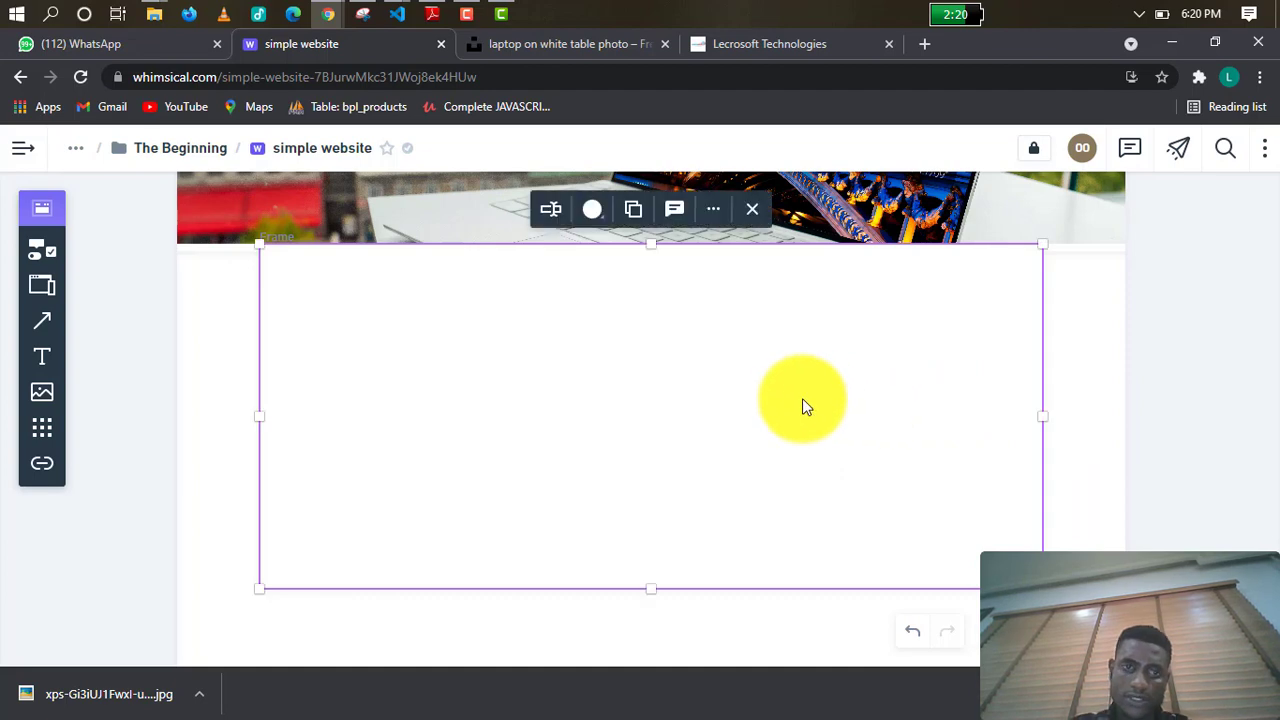
Fill the frame below the banner with the dark blue from the Blues colours and deselect it.
scroll(806, 405, up, 2)
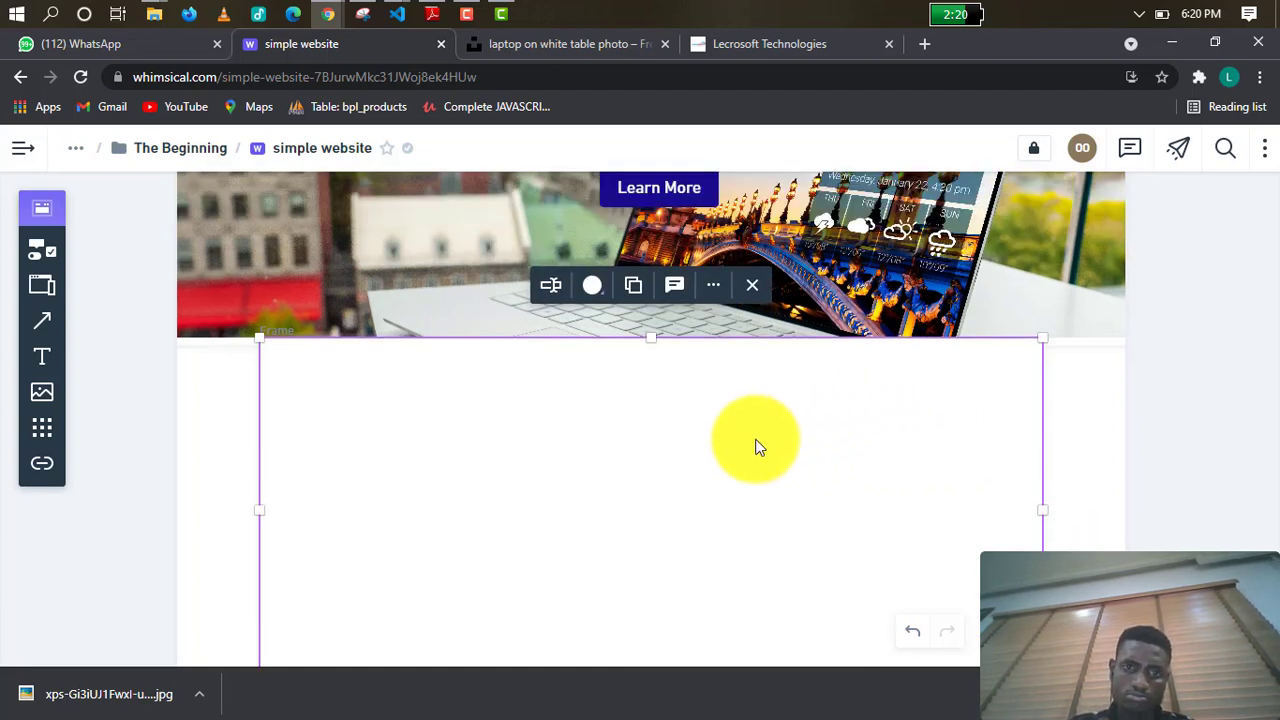
scroll(755, 448, down, 1)
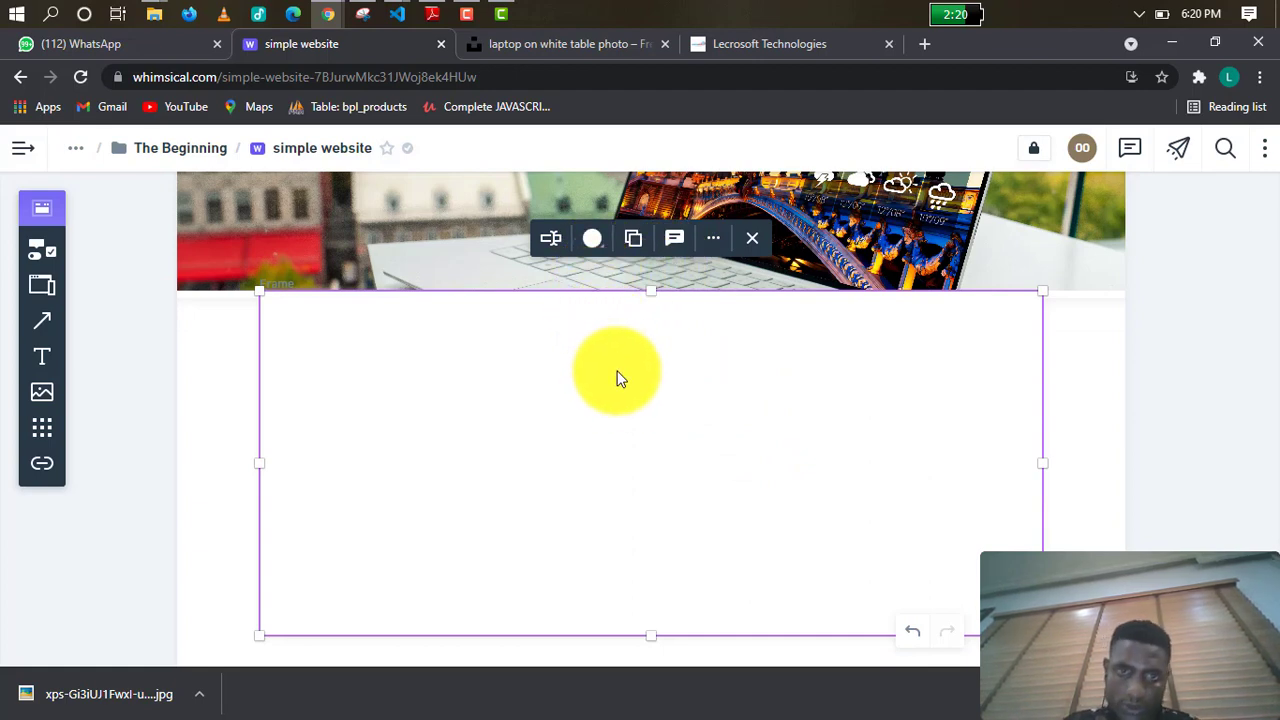
click(596, 252)
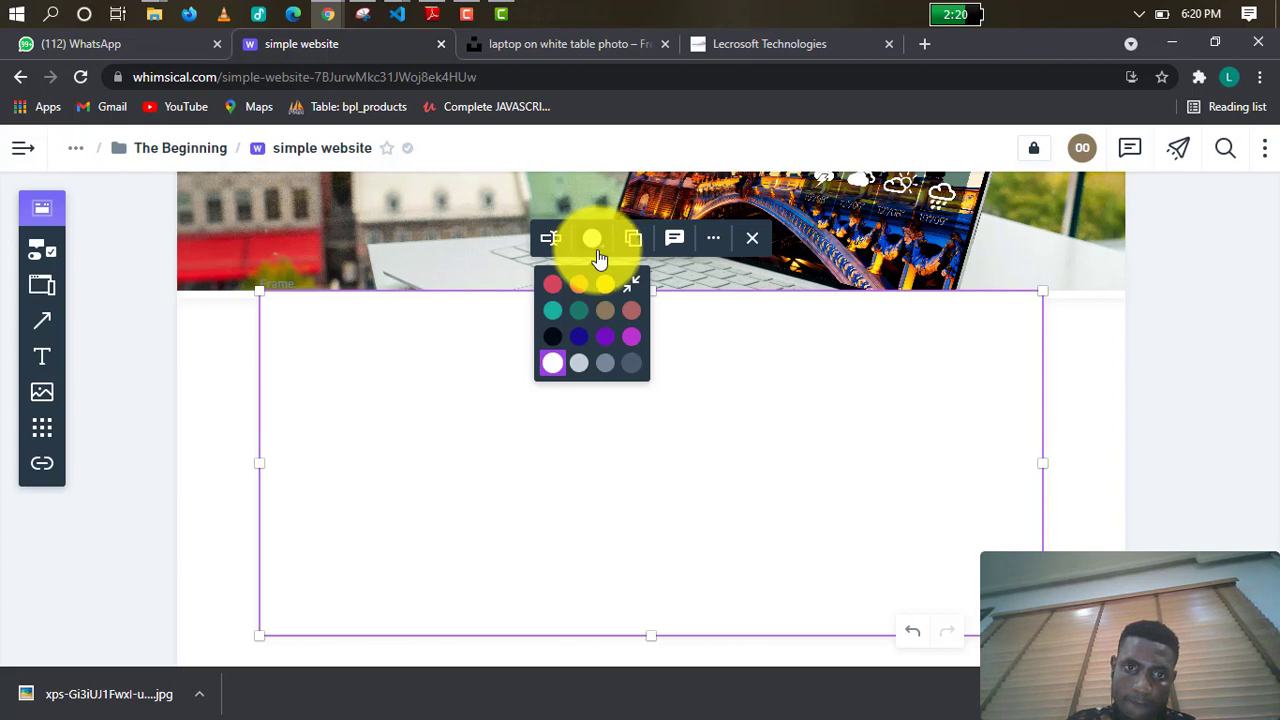
click(579, 336)
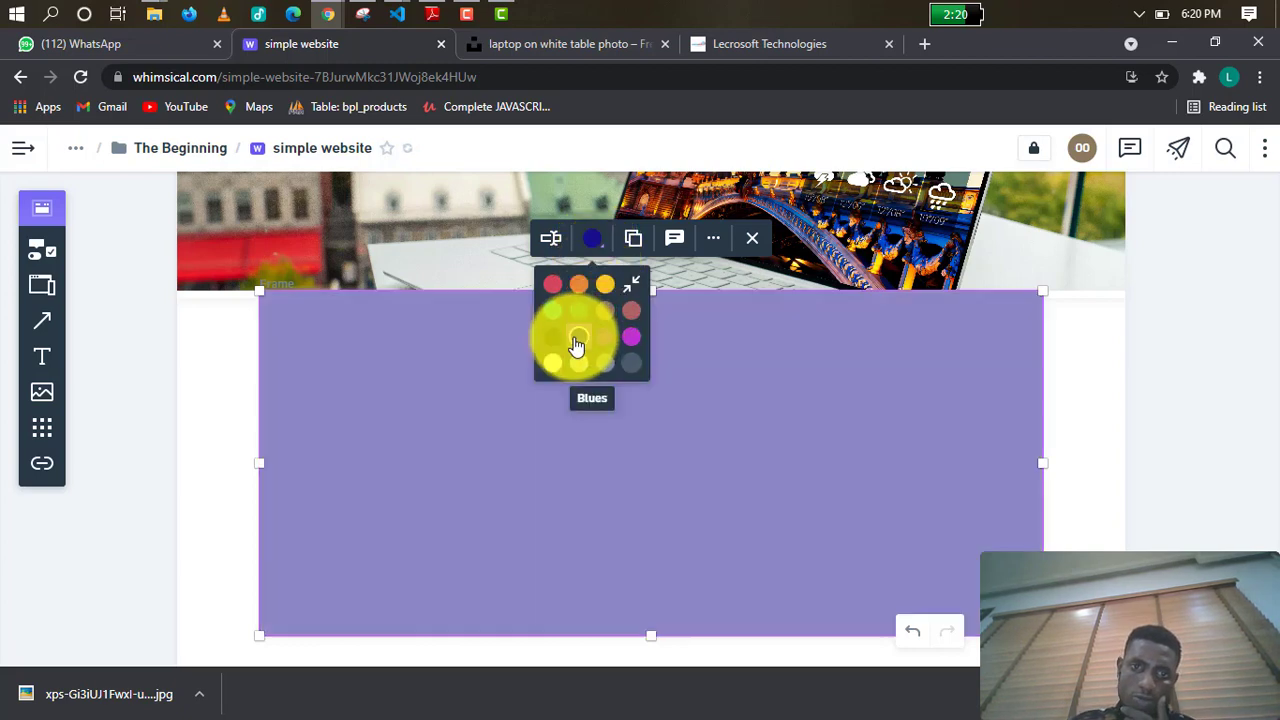
click(1072, 371)
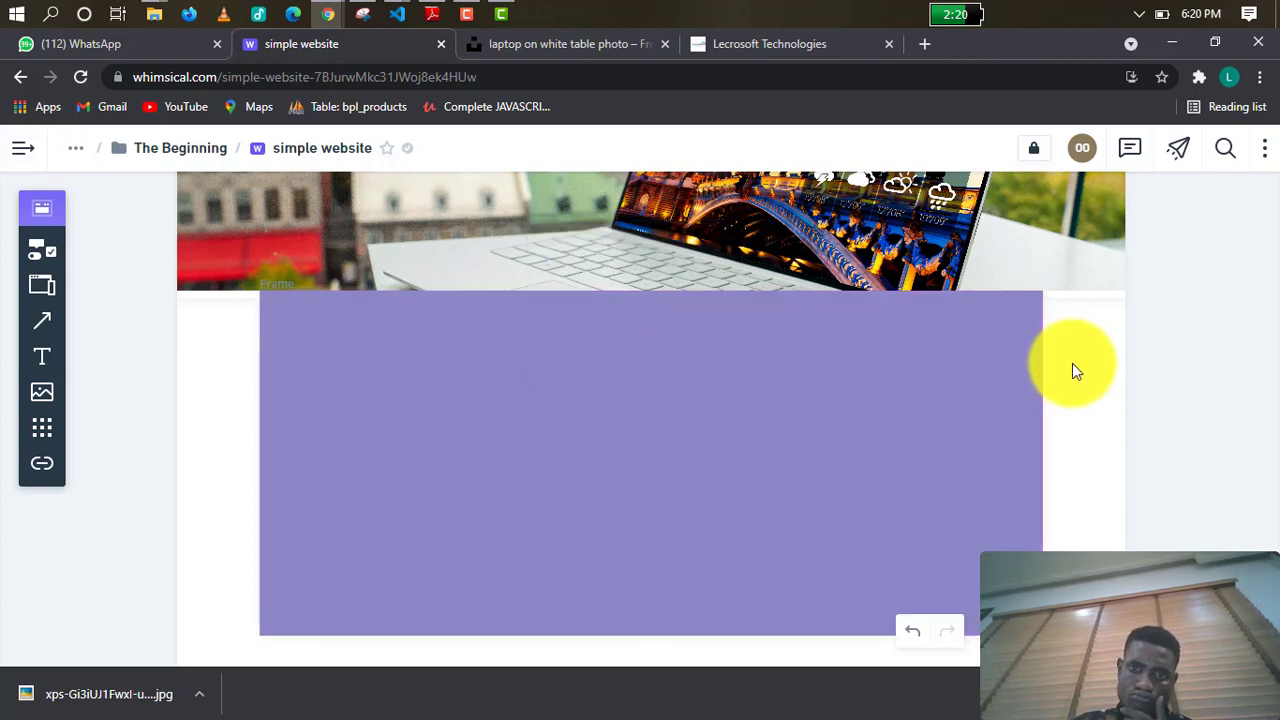
Review how the coloured frame sits in the page, from the navigation bar down to the area beneath it.
scroll(1095, 383, up, 2)
scroll(1095, 378, up, 2)
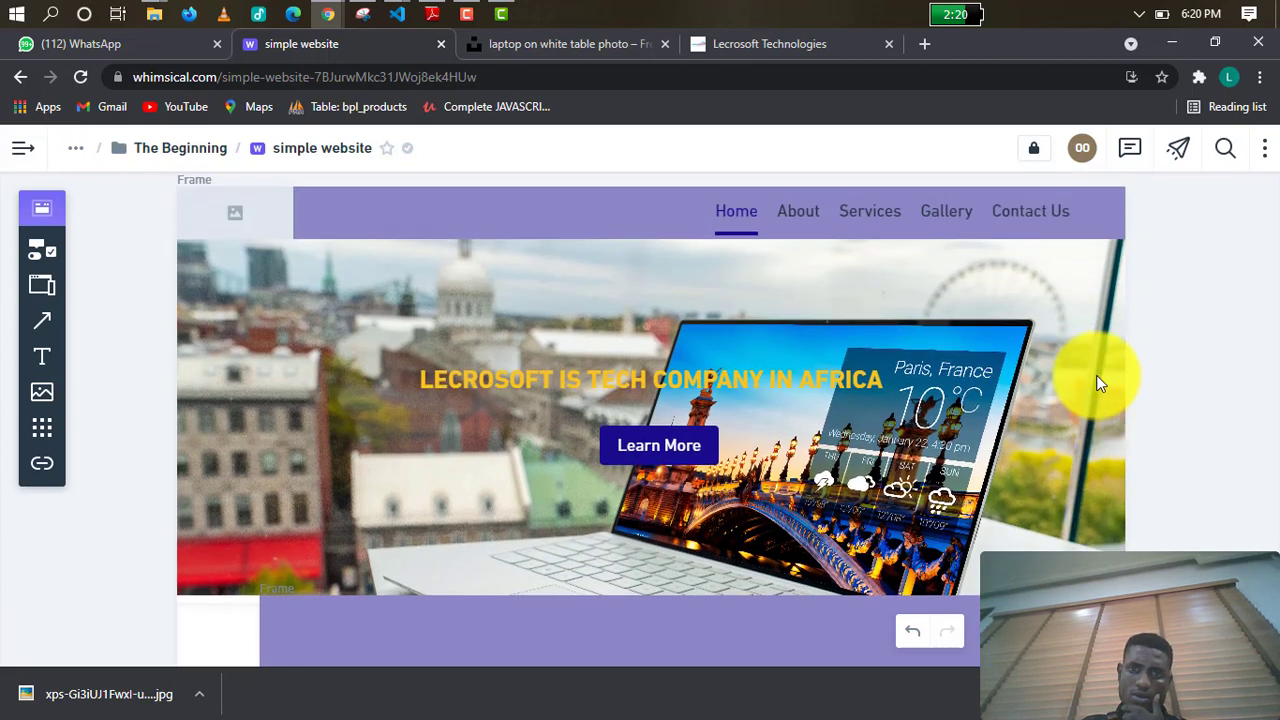
scroll(1096, 375, down, 3)
scroll(1096, 383, down, 1)
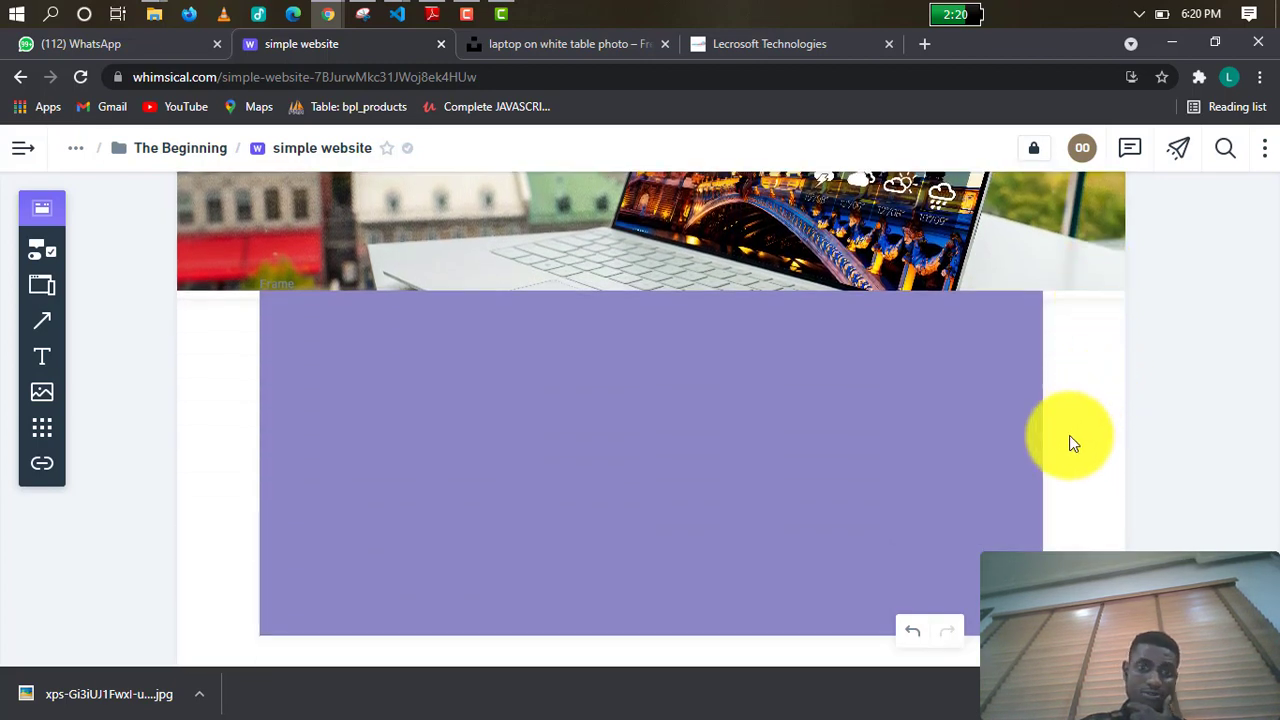
scroll(1037, 480, down, 1)
scroll(1037, 480, down, 1)
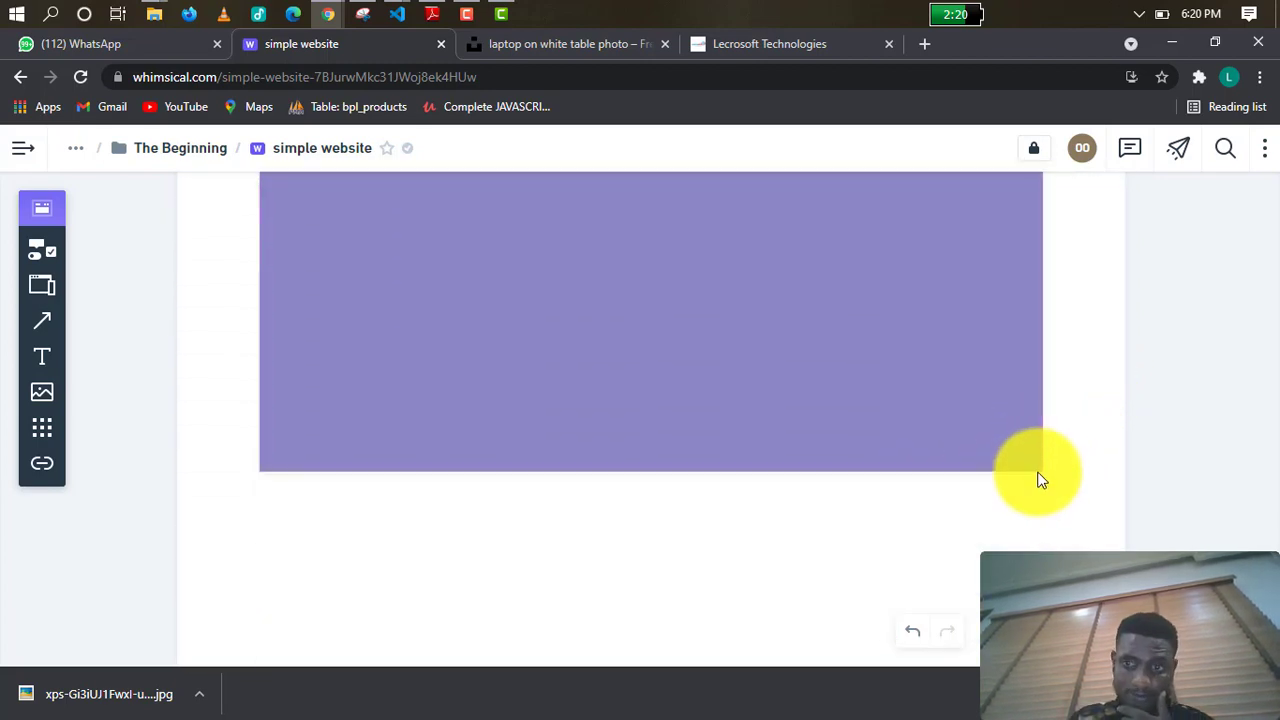
scroll(1043, 474, up, 2)
scroll(1047, 456, up, 1)
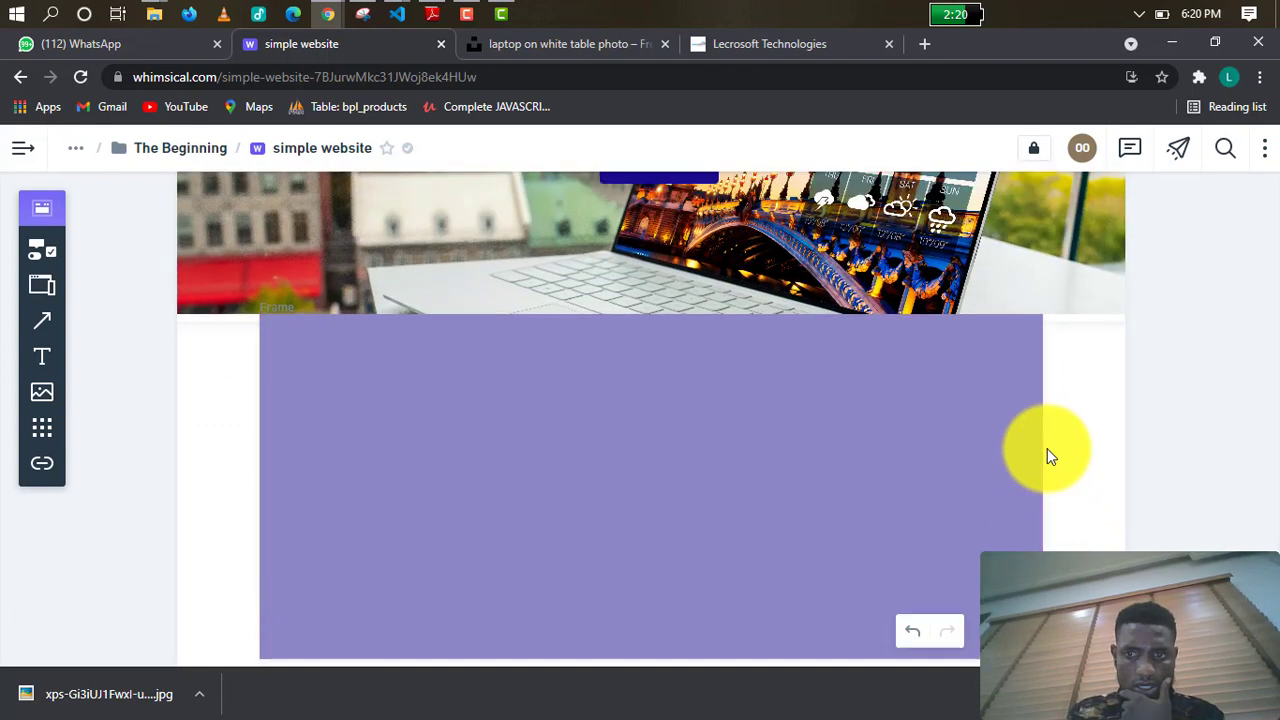
scroll(1047, 456, down, 1)
scroll(1046, 450, down, 1)
scroll(1046, 447, down, 1)
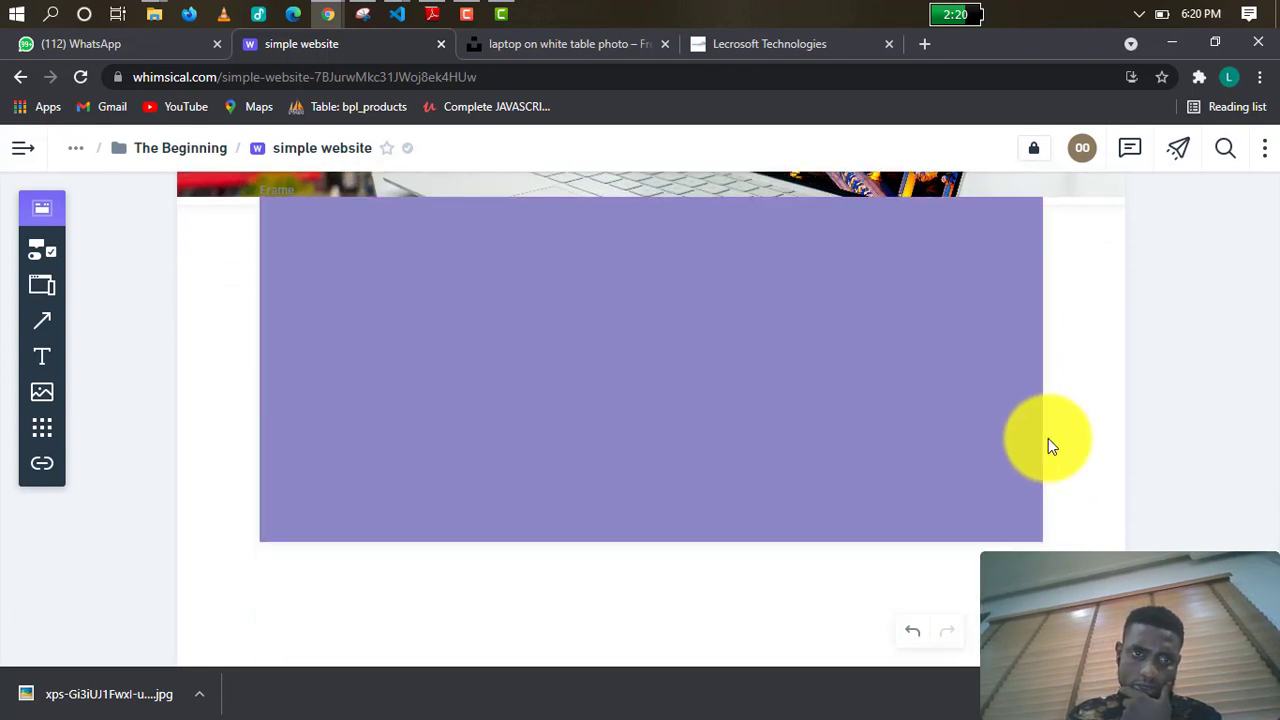
Delete the coloured frame below the banner.
click(740, 366)
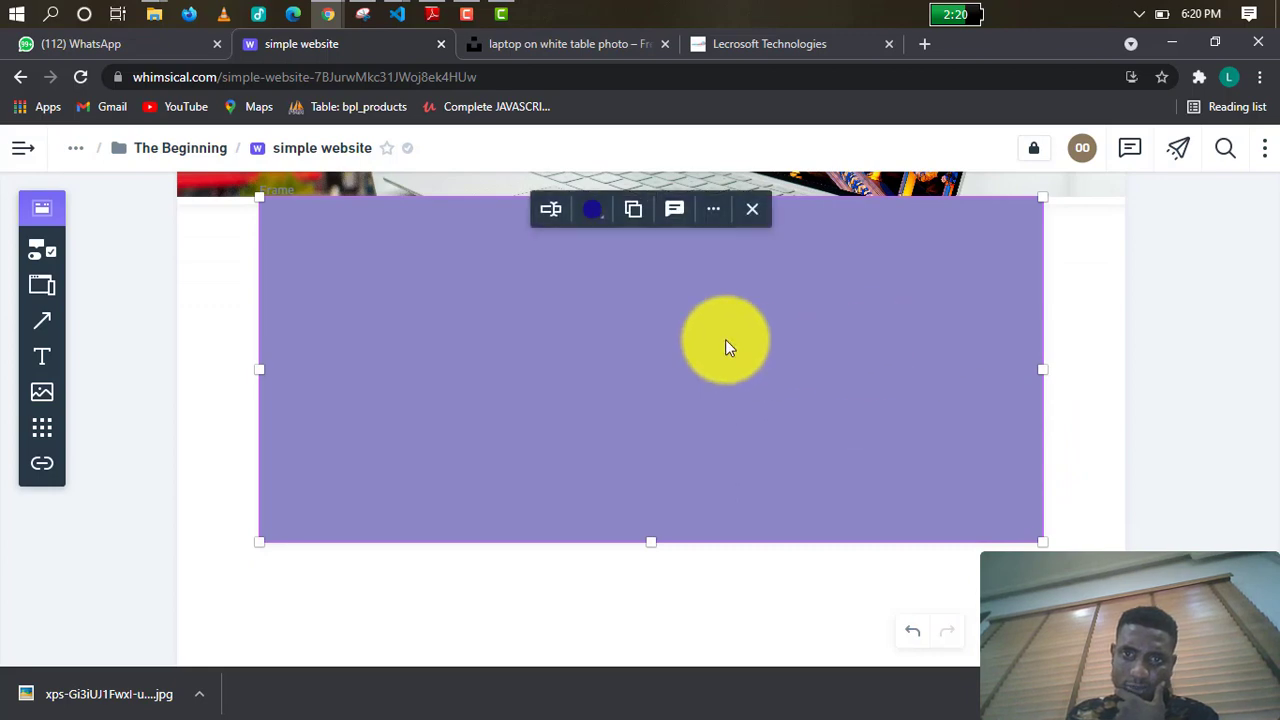
click(744, 212)
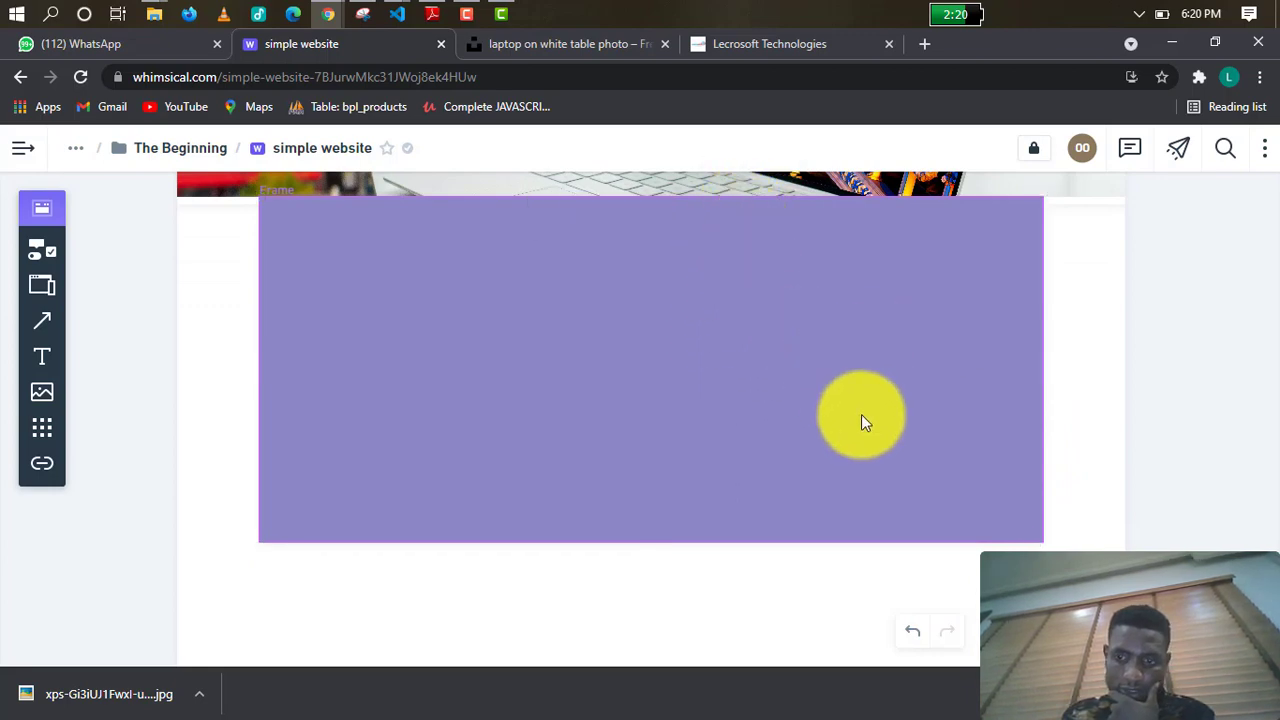
click(888, 430)
right_click(896, 434)
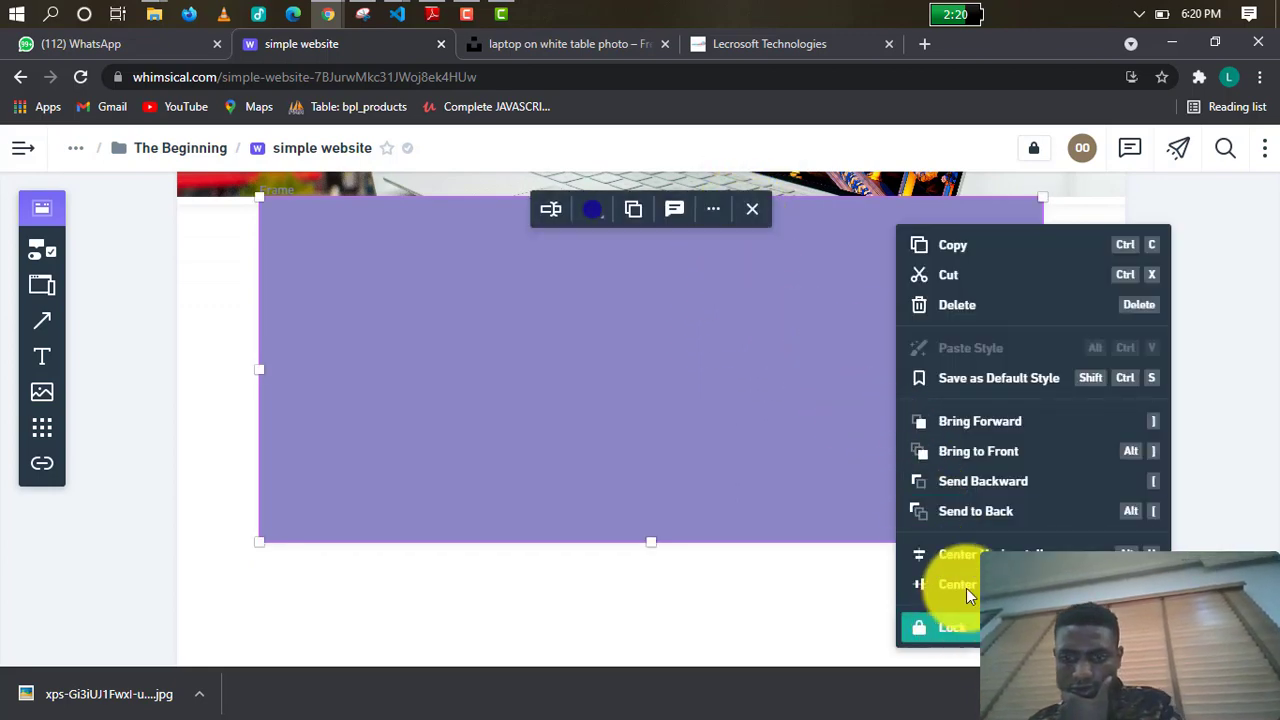
click(975, 305)
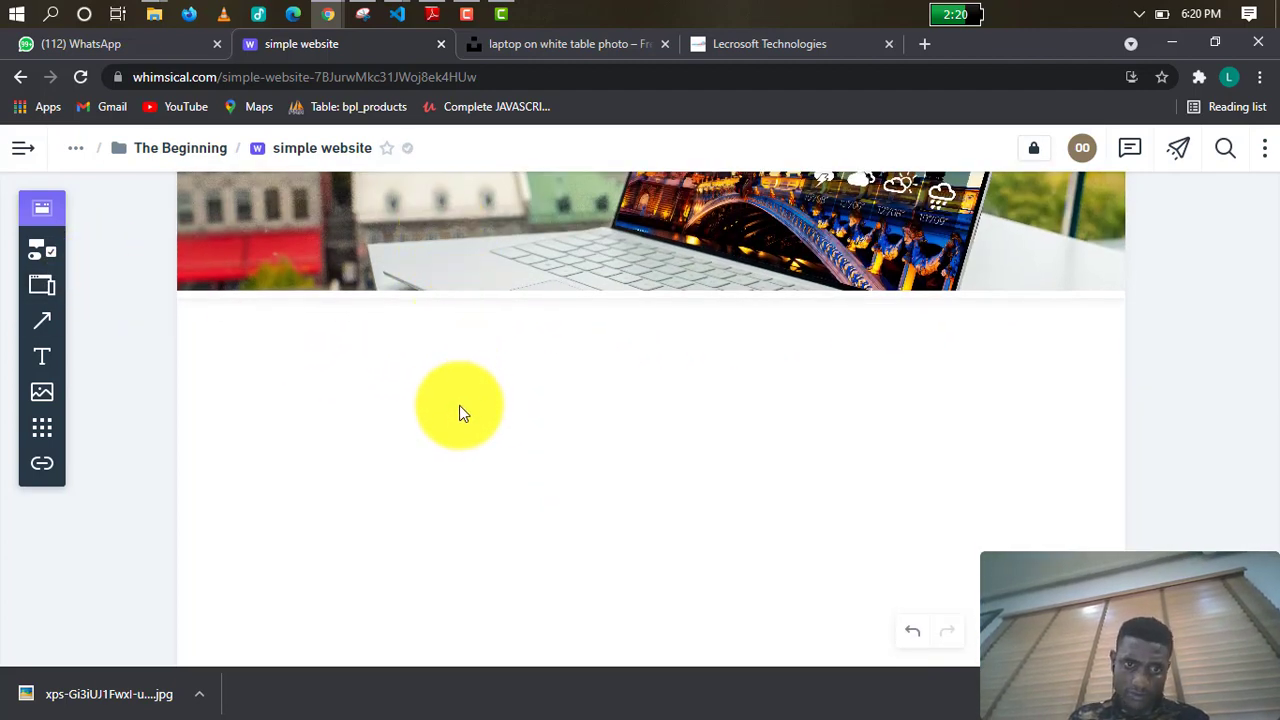
Place a new plain frame directly below the banner, starting near its left edge, and widen it to the banner's right edge.
click(50, 285)
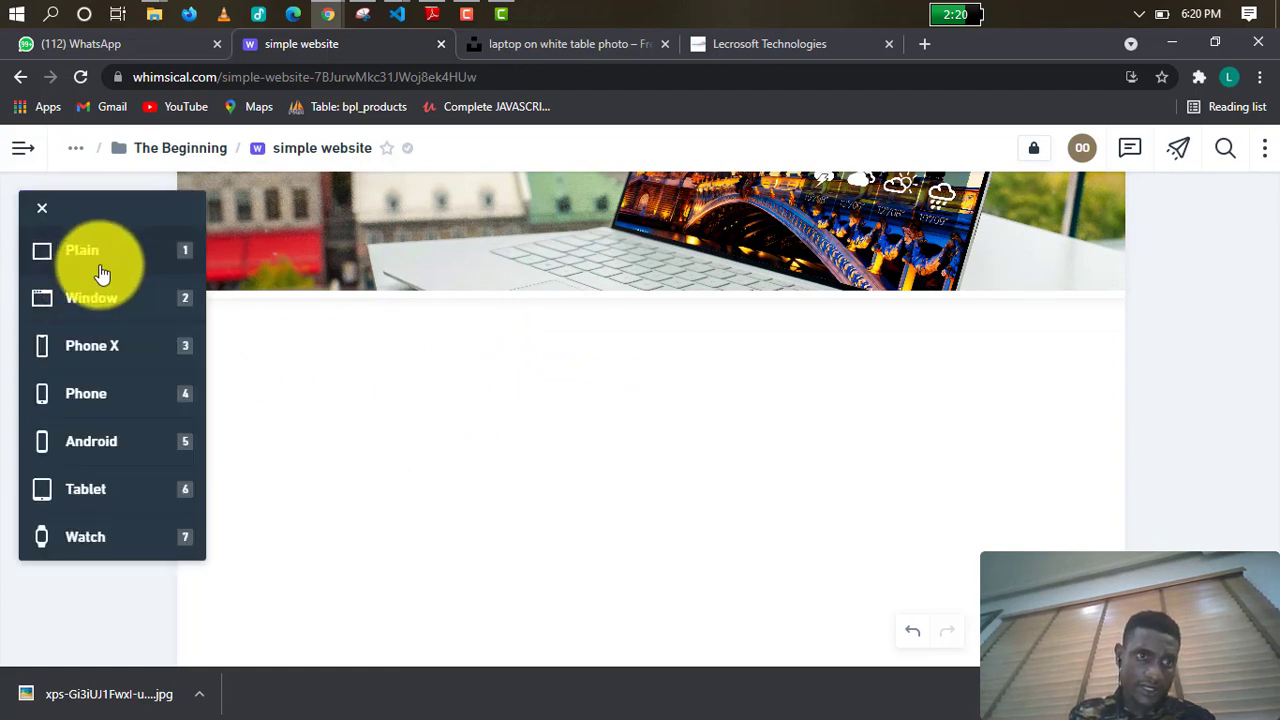
click(100, 257)
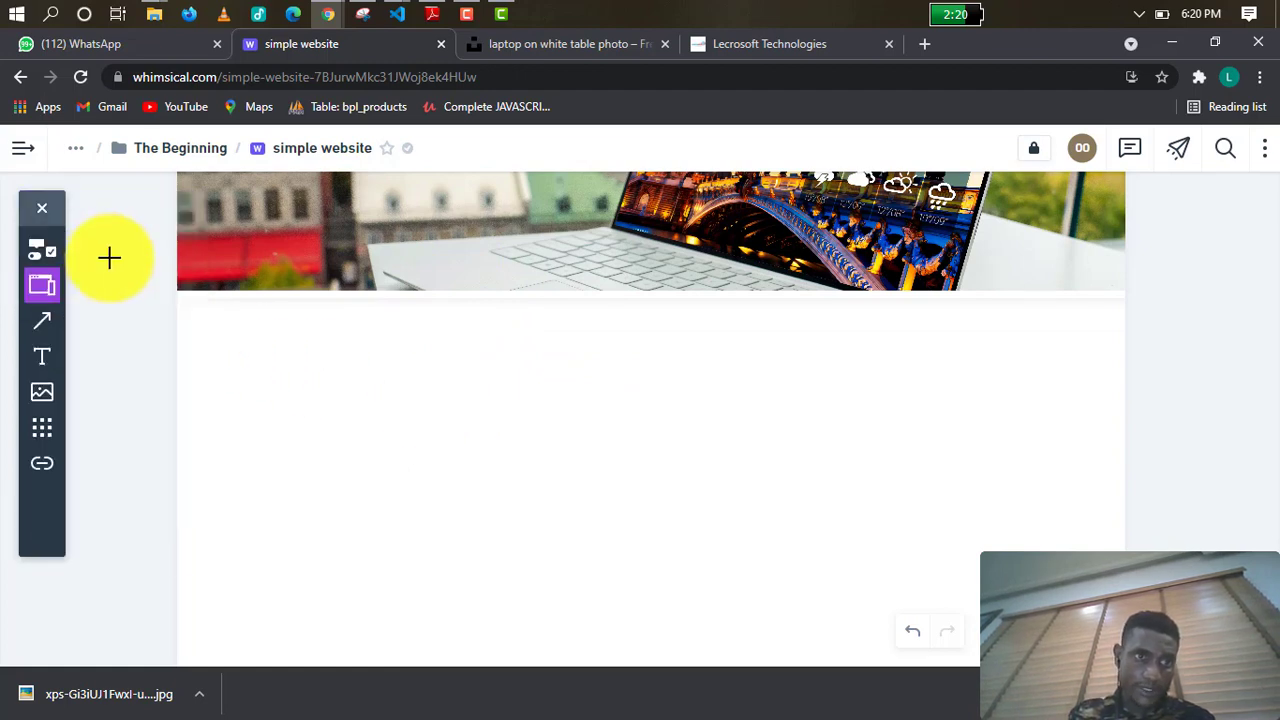
click(180, 291)
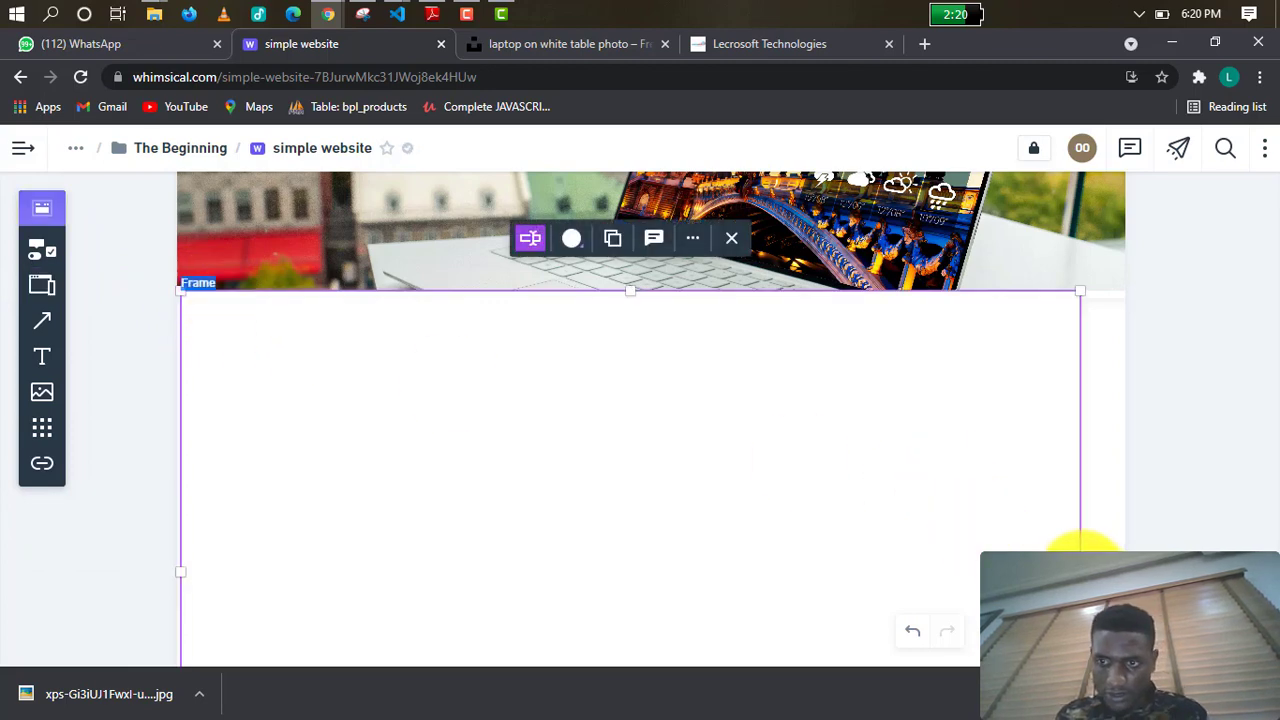
drag(1080, 552, 1125, 552)
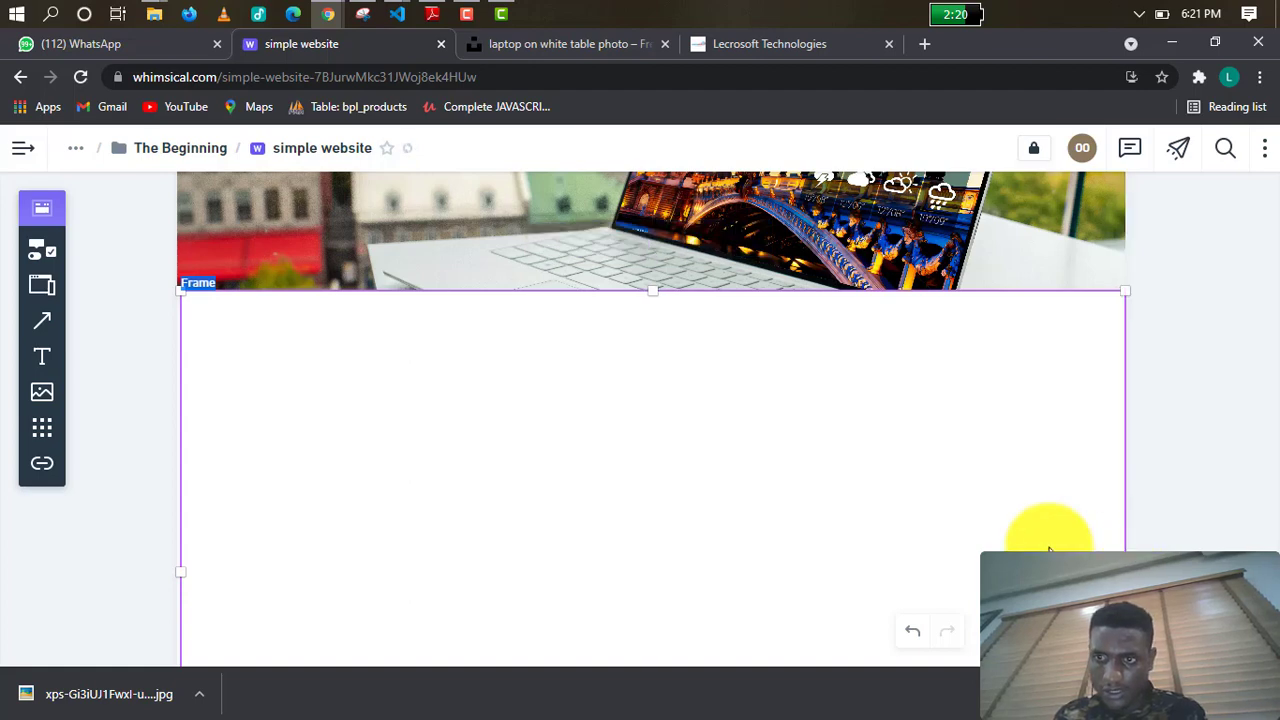
Shorten the new frame to a compact section by raising its lower edge, and deselect it.
scroll(745, 470, down, 1)
scroll(746, 482, down, 2)
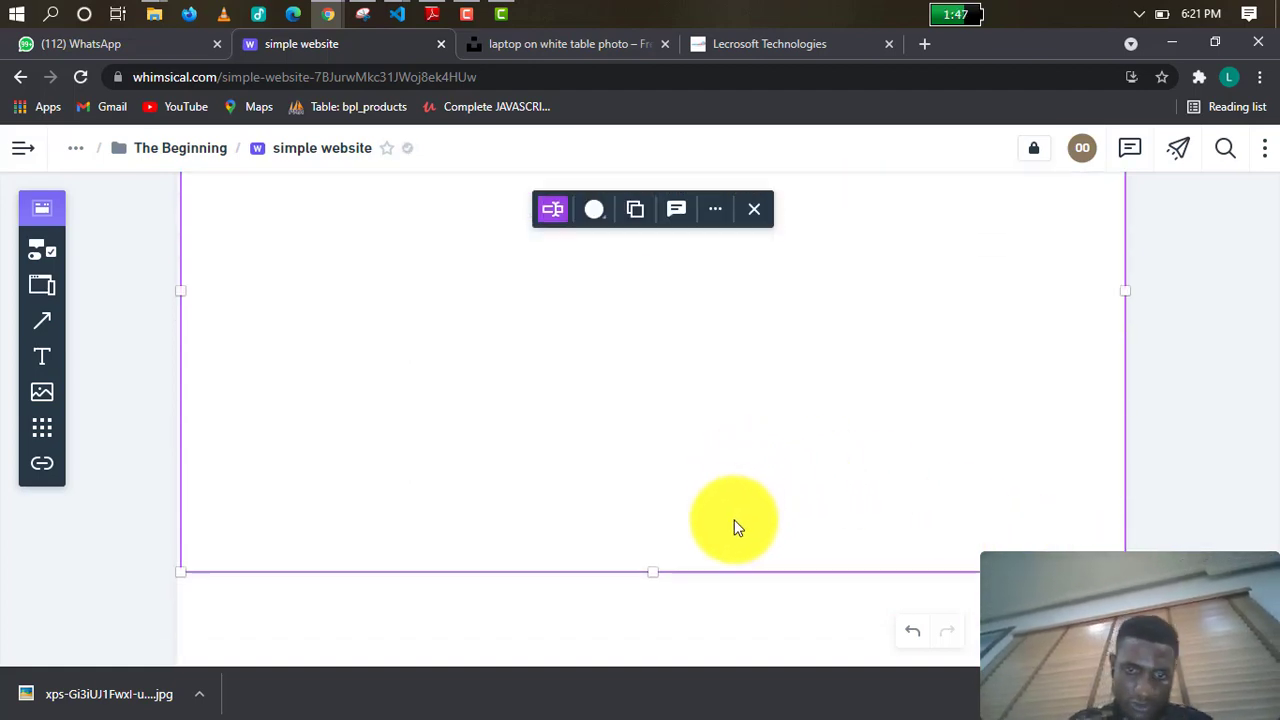
drag(654, 569, 671, 386)
scroll(705, 433, up, 2)
scroll(708, 433, up, 2)
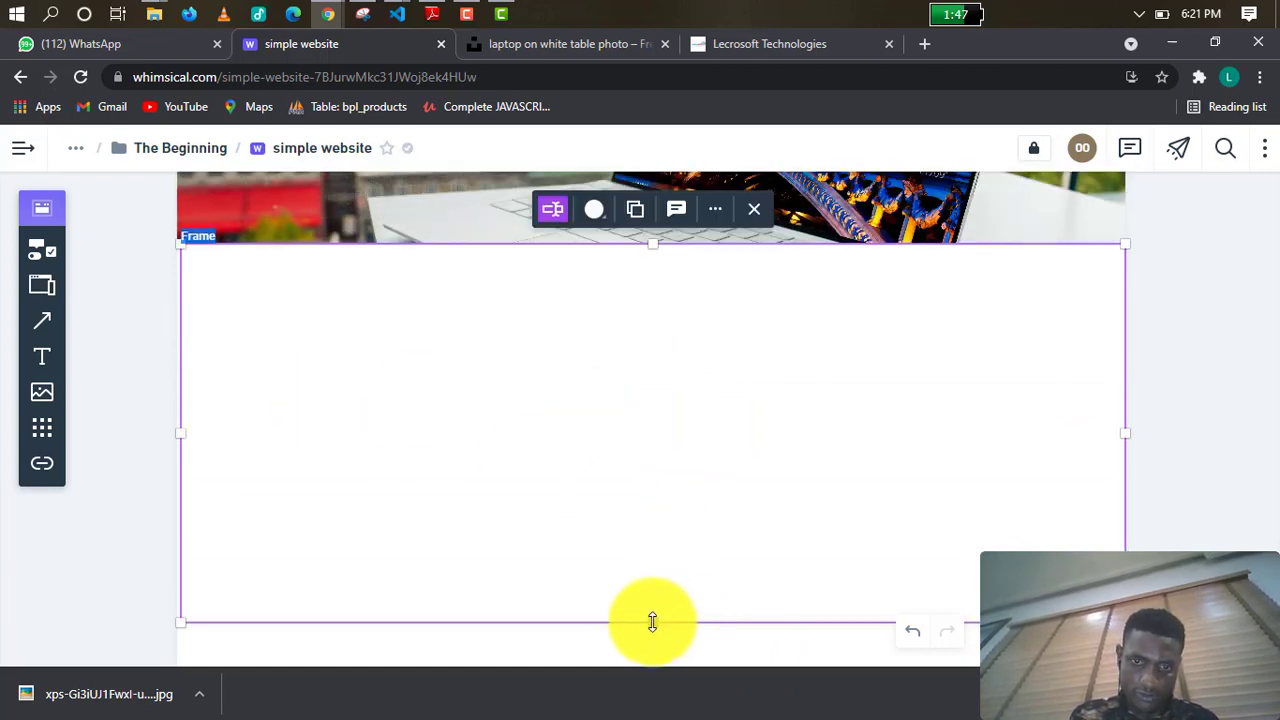
drag(651, 622, 654, 551)
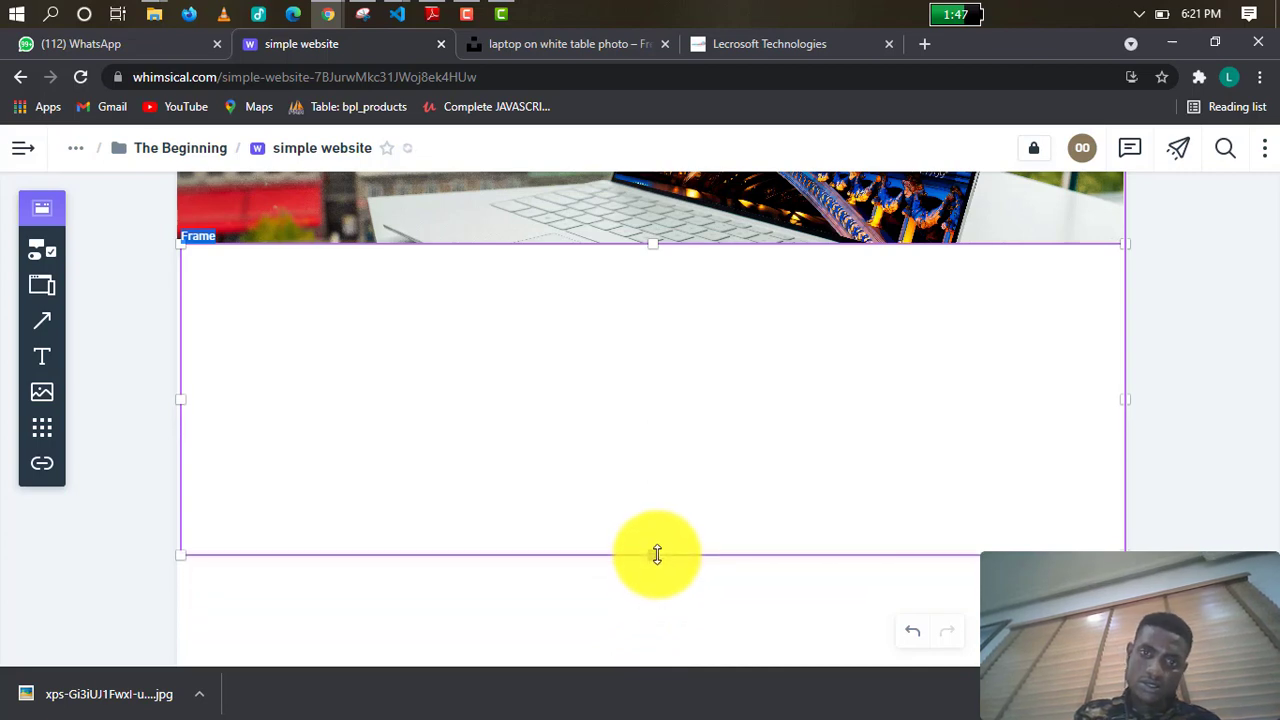
click(729, 600)
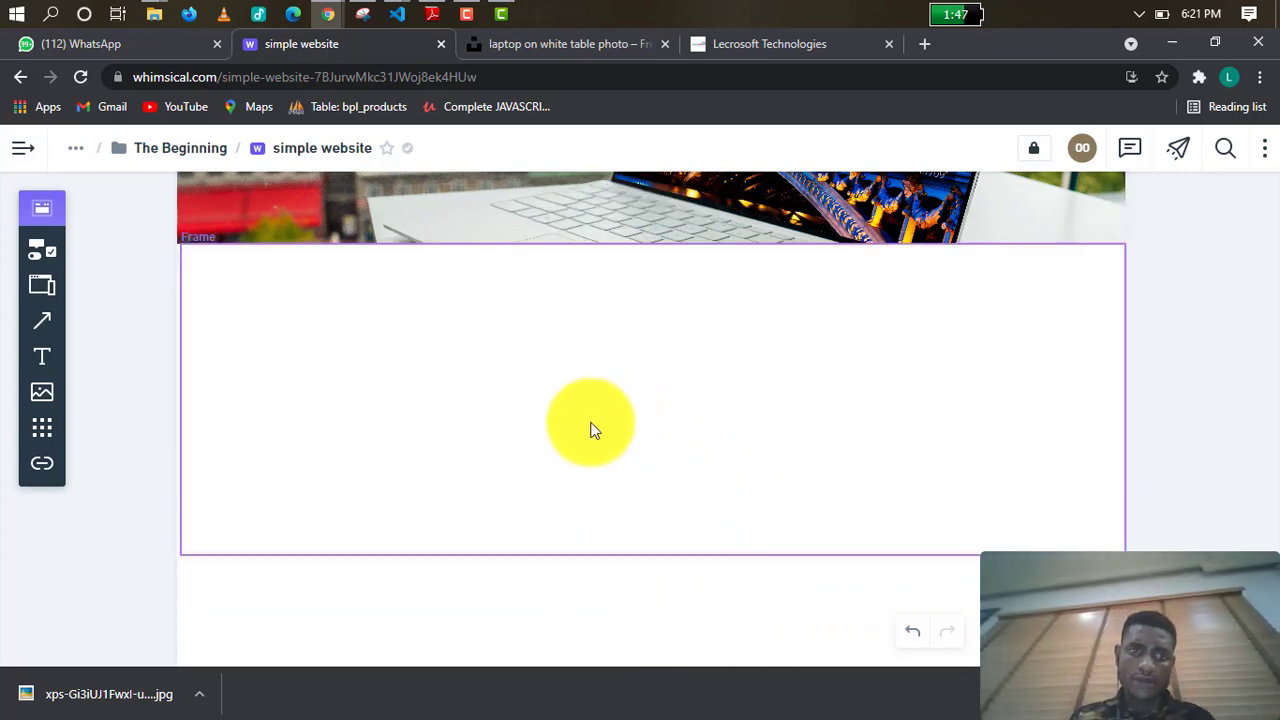
Place an outlined rectangle, about 240 x 168, inside the plain frame below the banner, near its left side.
click(403, 336)
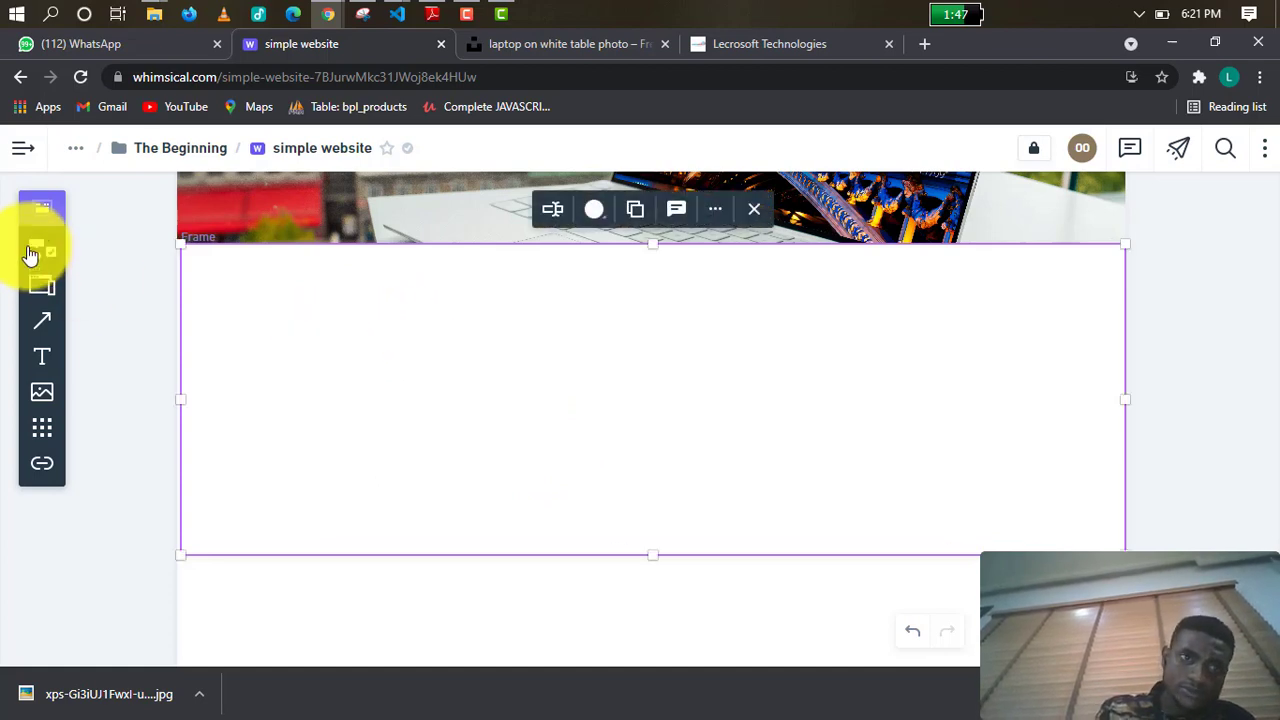
click(96, 220)
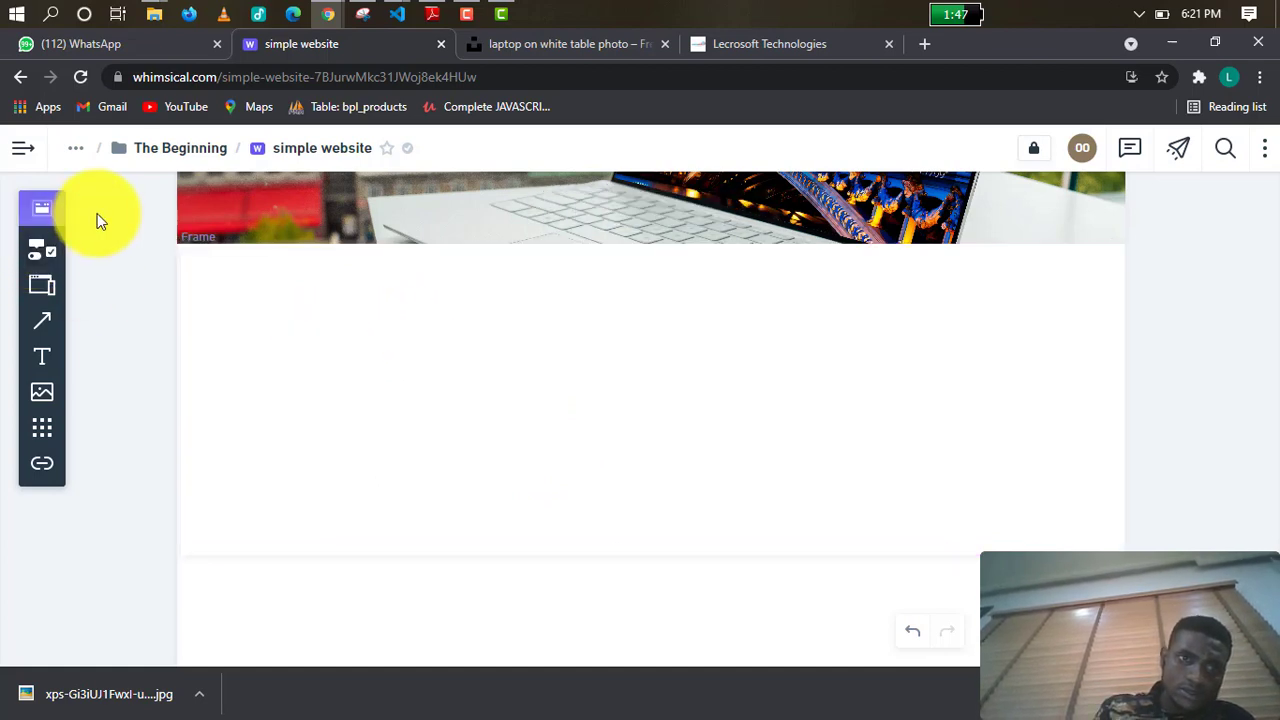
click(41, 252)
click(106, 318)
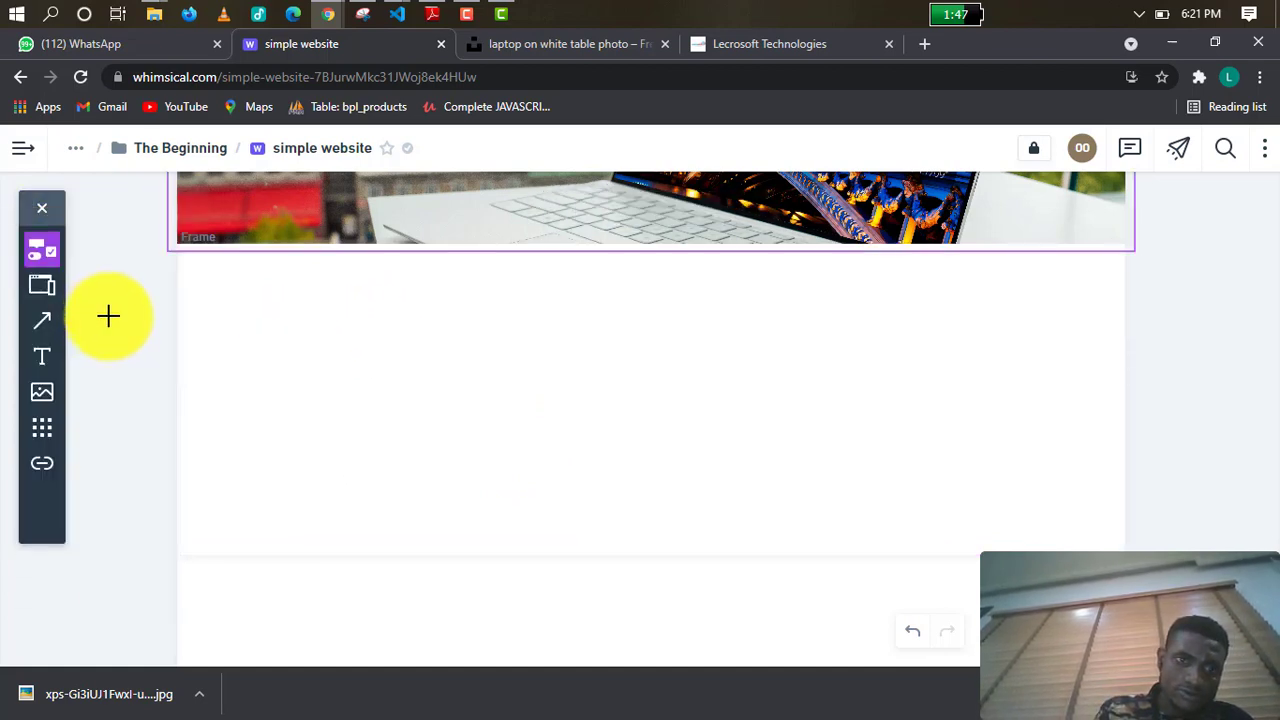
click(263, 321)
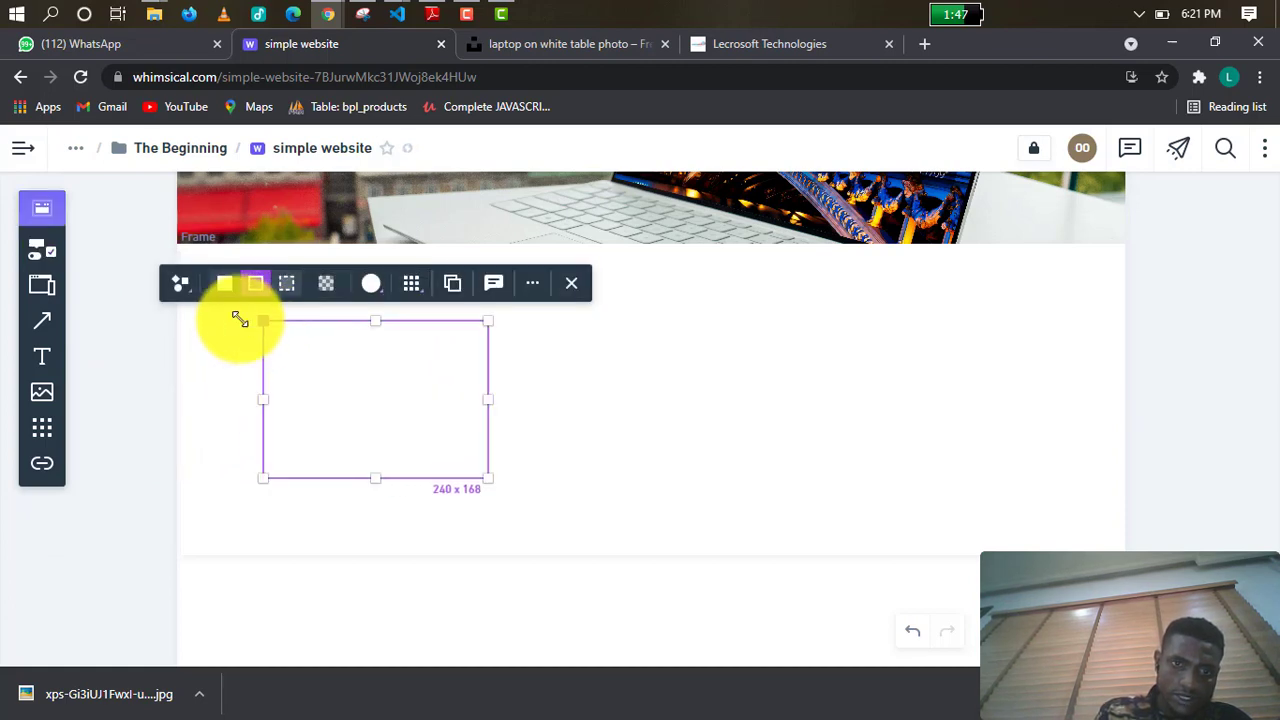
Enlarge the rectangle to about 292 x 256 by extending its lower-right corner and raising its top edge.
drag(481, 474, 511, 508)
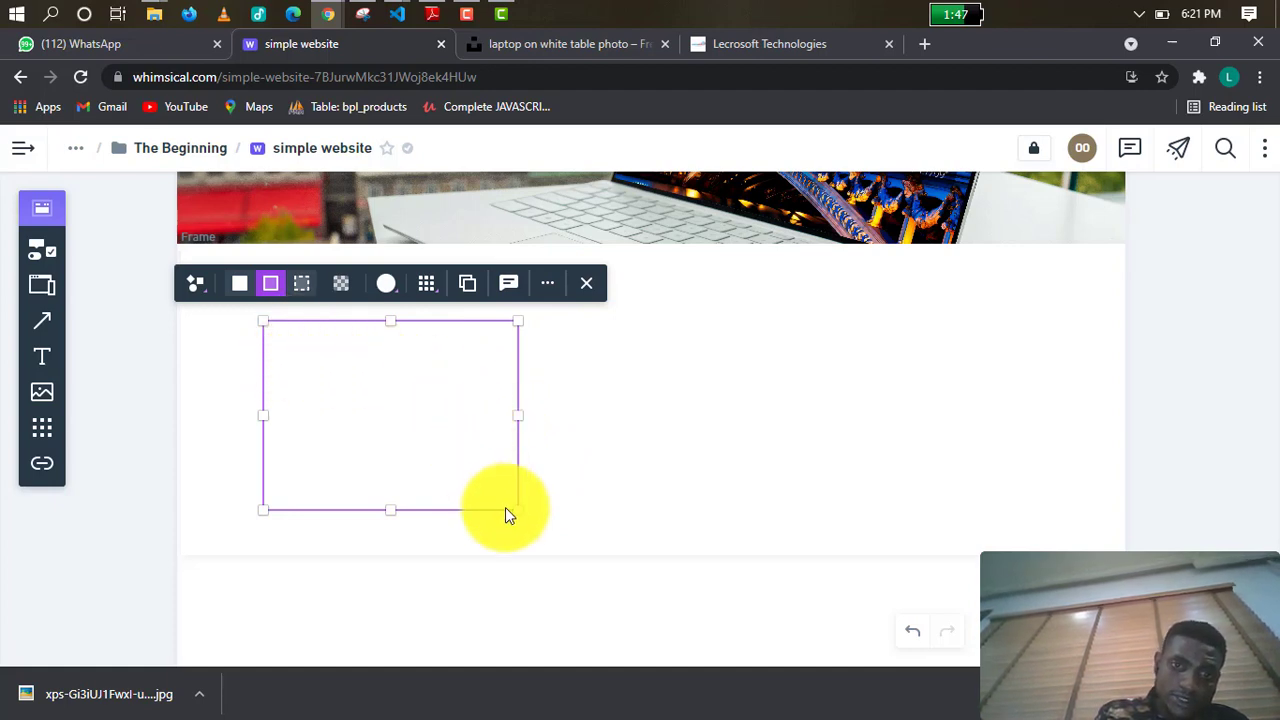
drag(517, 510, 535, 529)
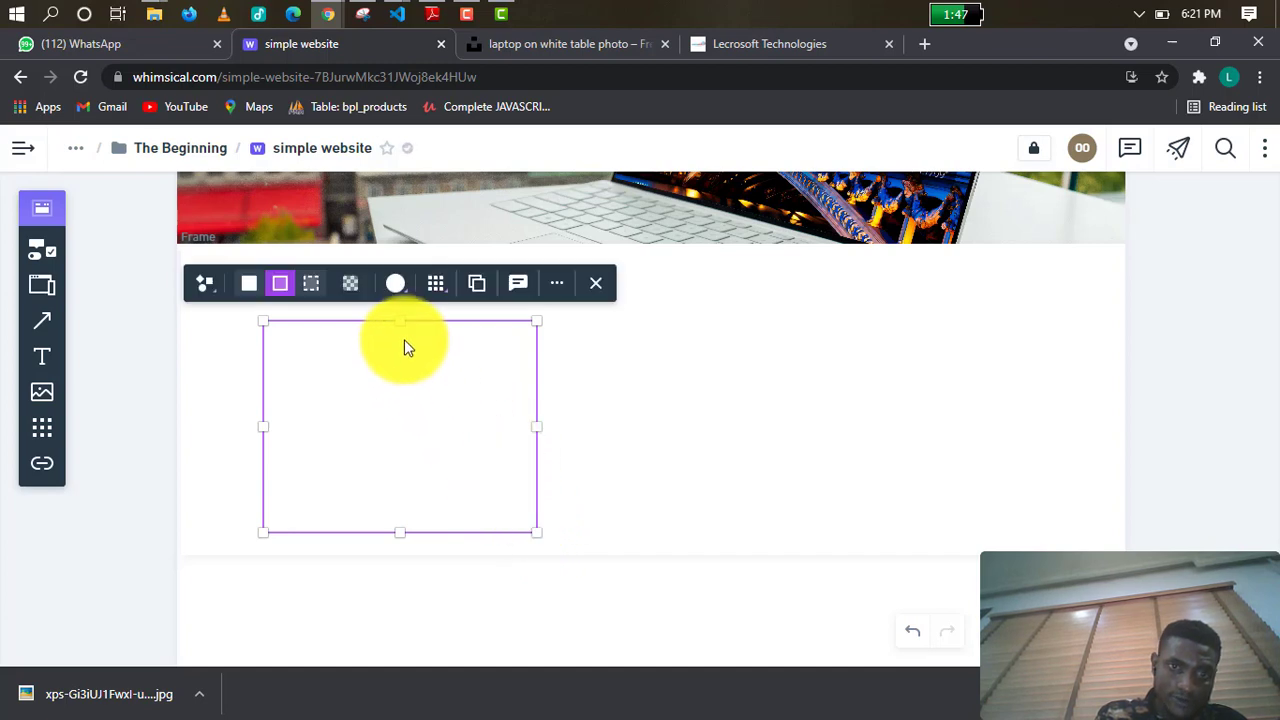
drag(398, 318, 398, 291)
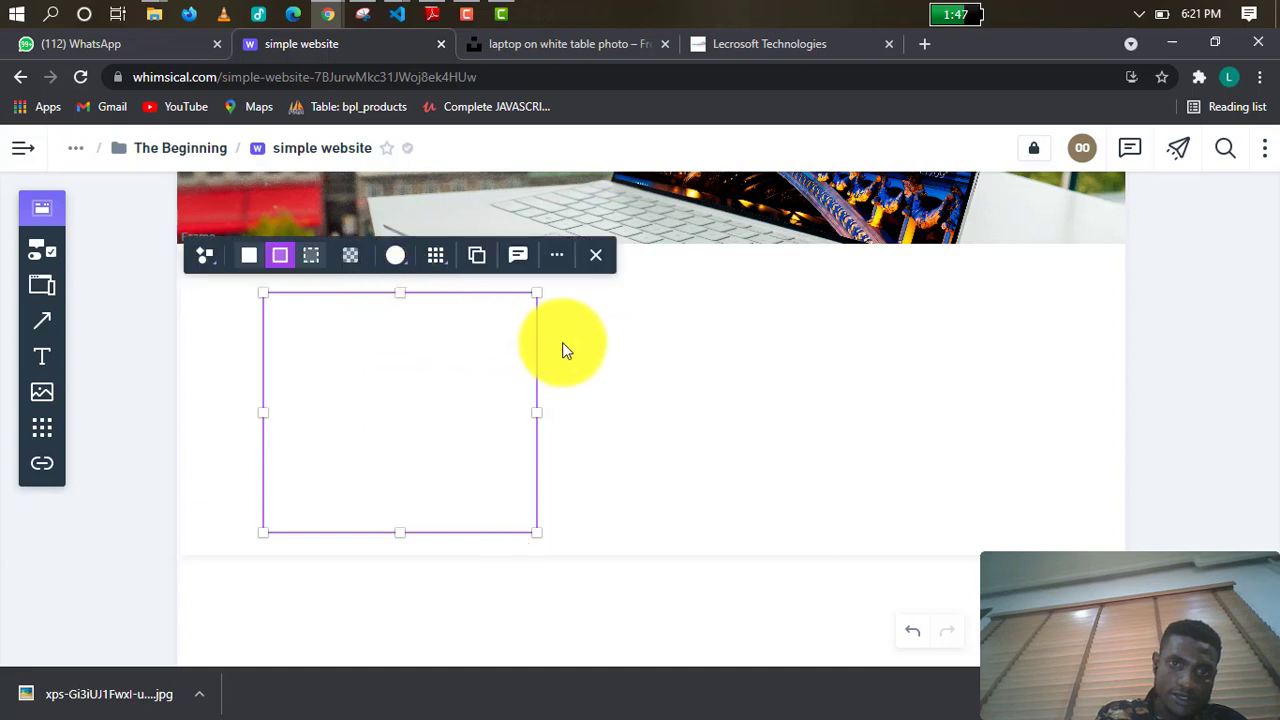
click(583, 364)
click(435, 370)
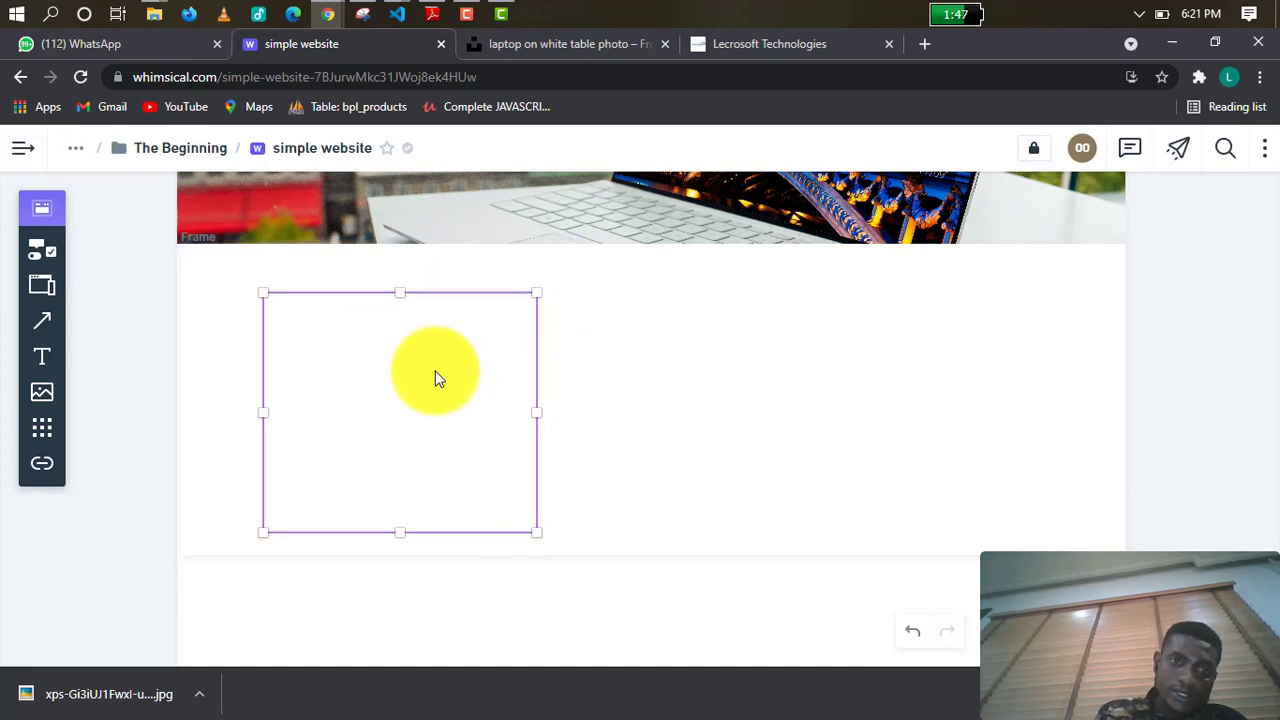
Extend the plain frame's lower edge downward to leave more space beneath the rectangle.
click(658, 531)
click(646, 544)
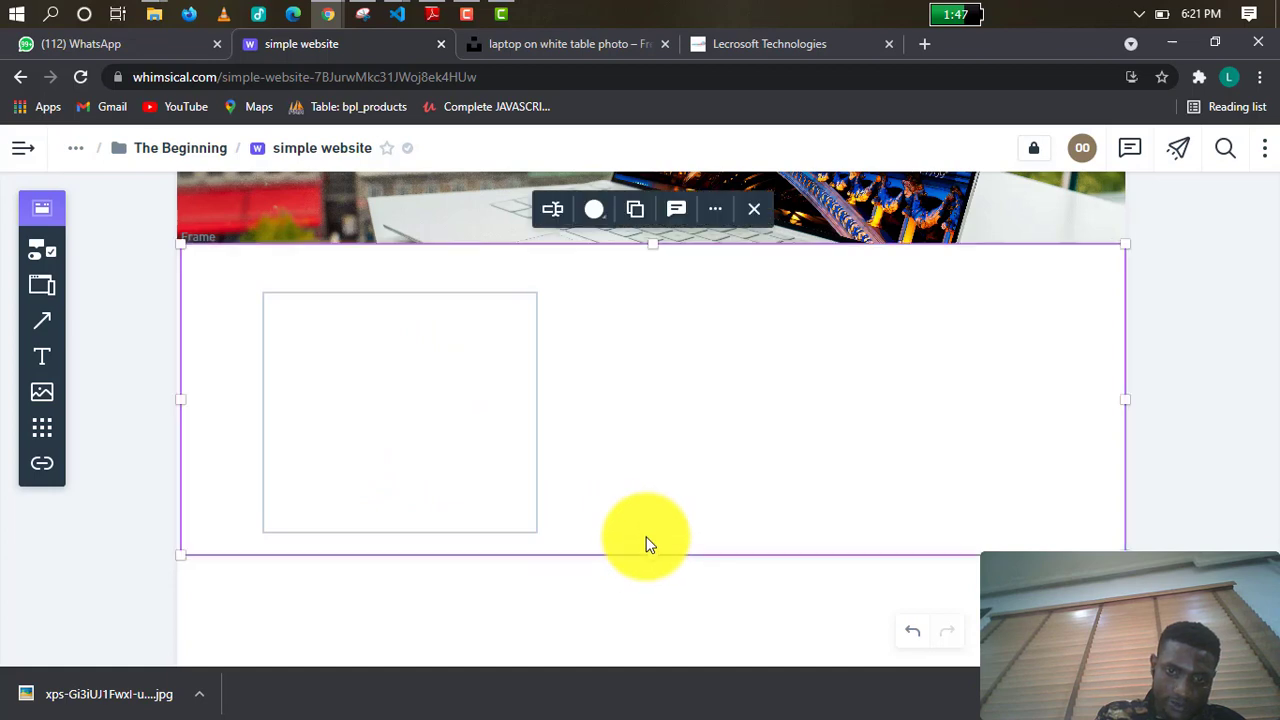
mouse_move(654, 560)
mouse_down()
mouse_move(663, 629)
mouse_move(660, 560)
mouse_up()
Move the rectangle lower within the extended frame and shorten it slightly from its bottom edge.
scroll(583, 500, up, 2)
click(387, 412)
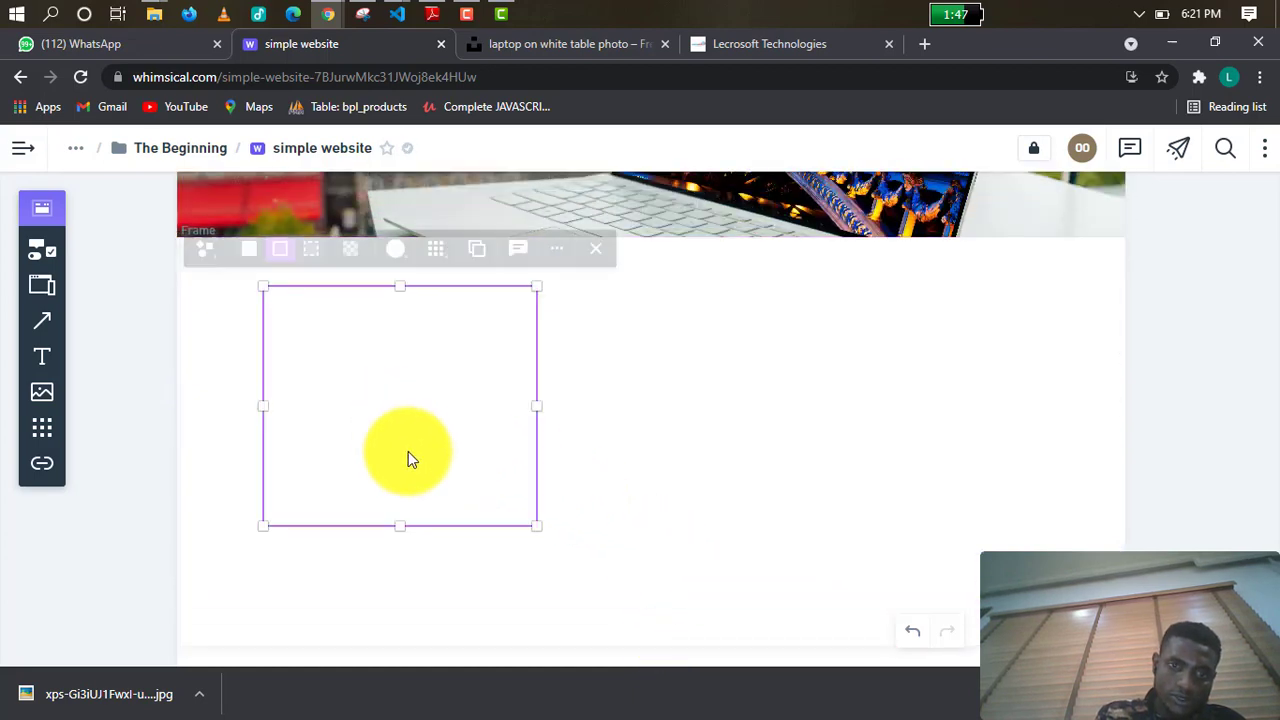
drag(420, 434, 418, 473)
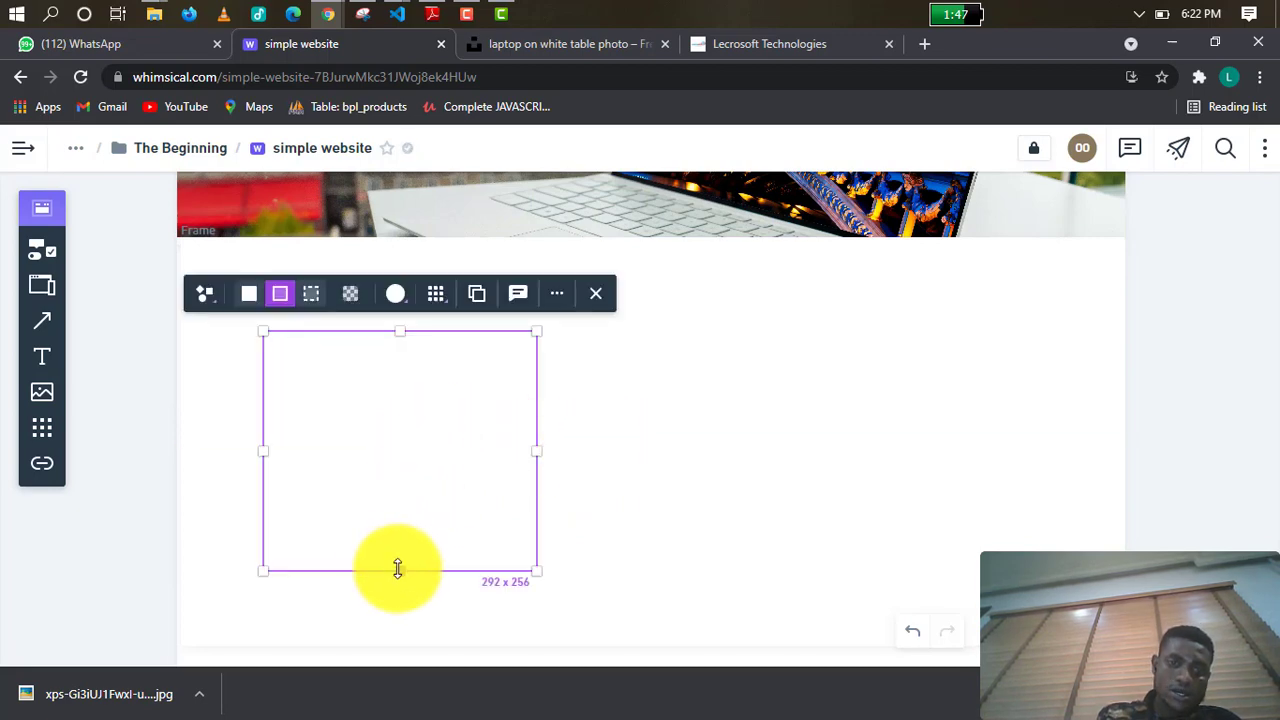
drag(397, 568, 398, 567)
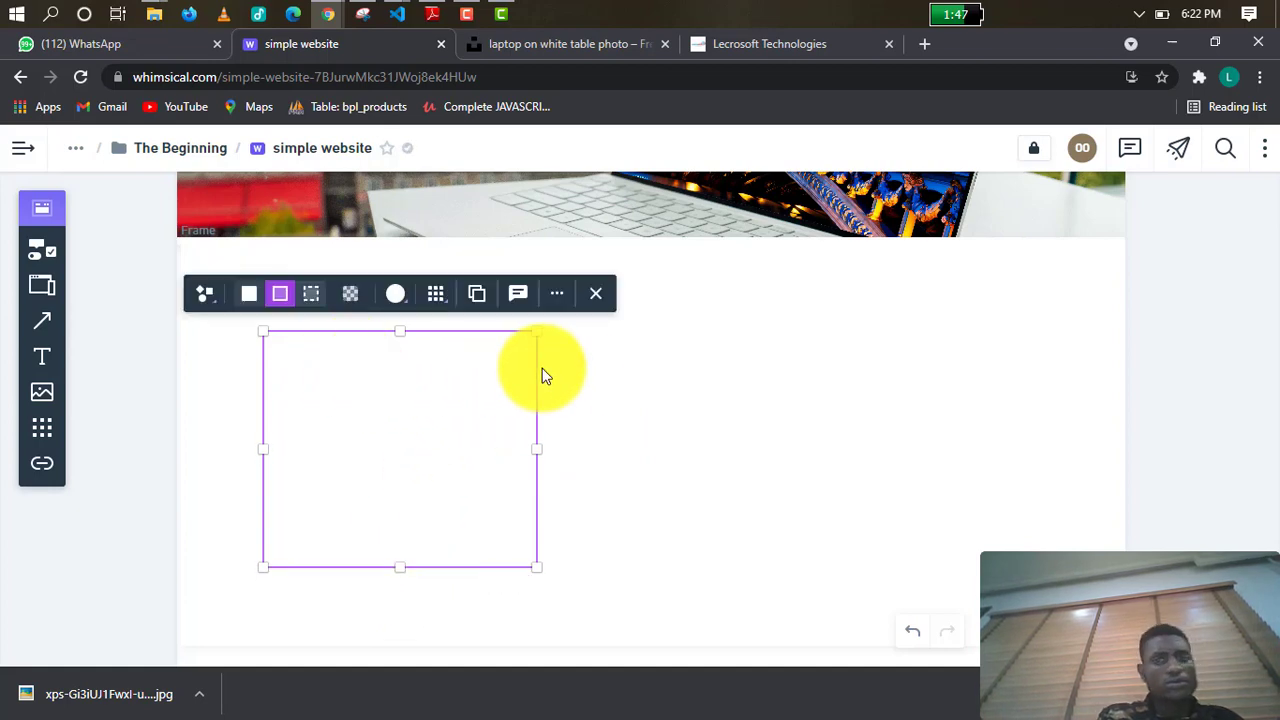
Try the filled style without a border on the rectangle and restore its outlined style.
scroll(545, 372, up, 5)
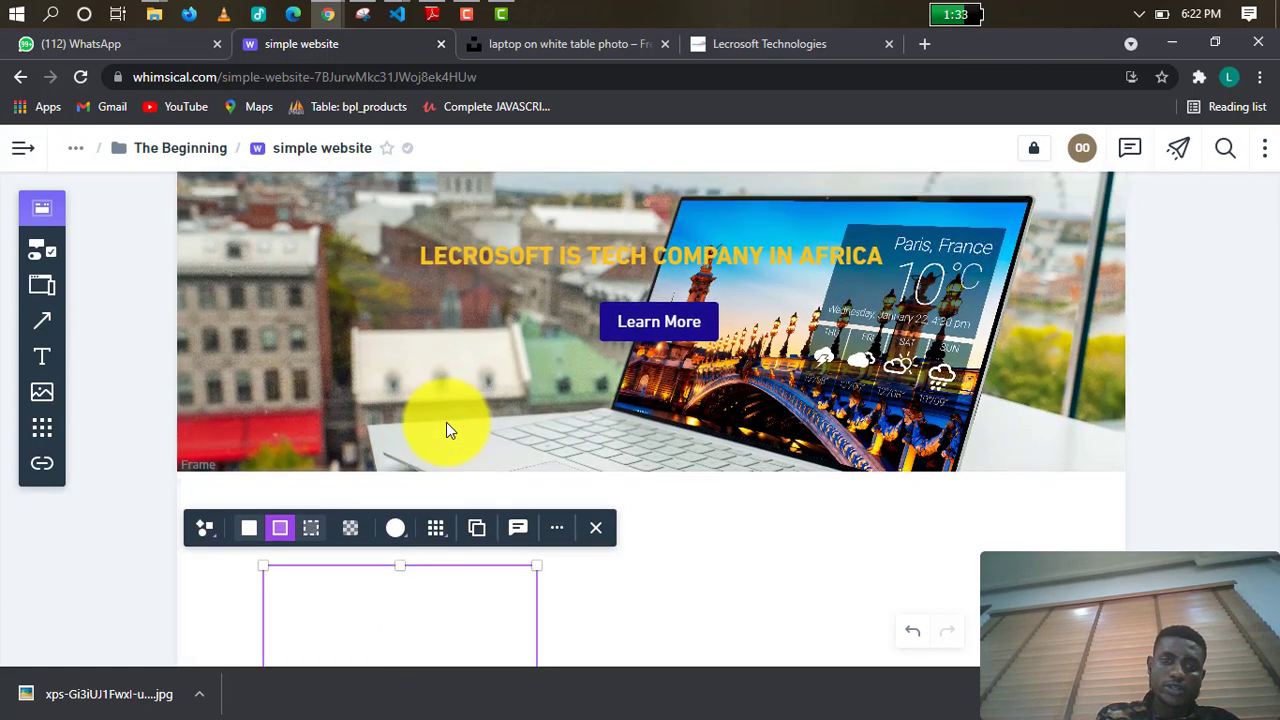
scroll(446, 430, down, 4)
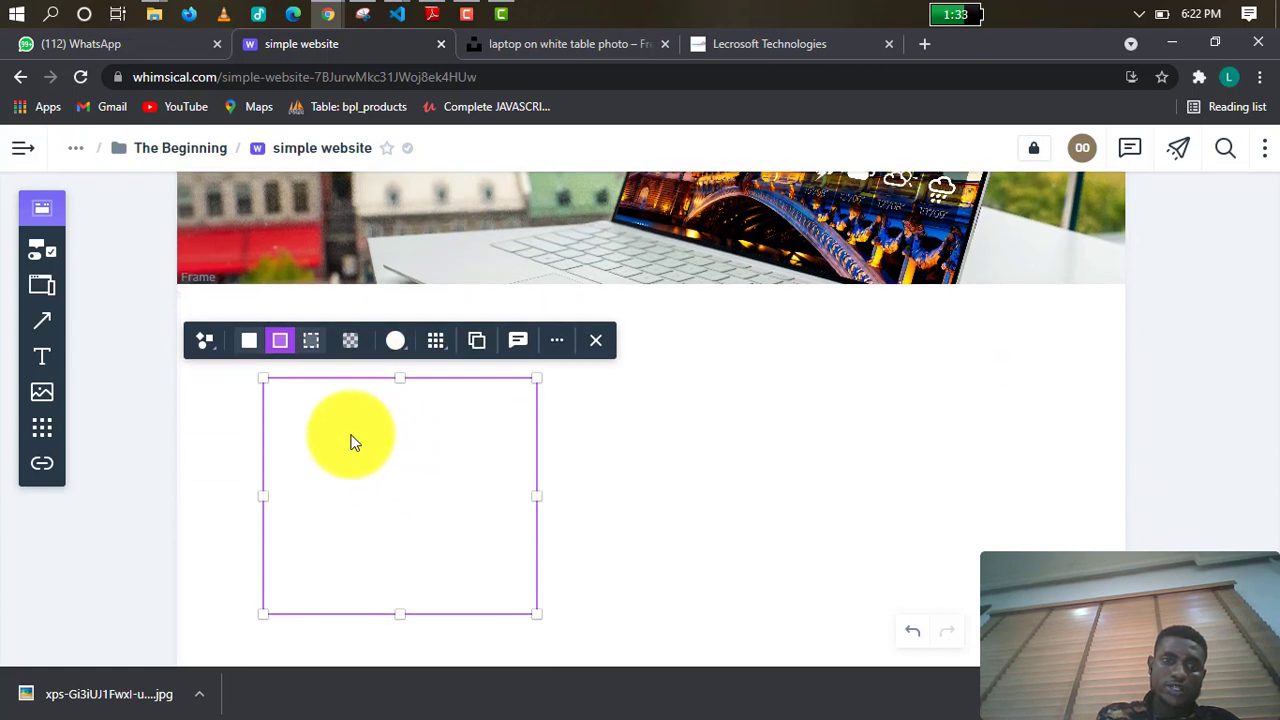
click(284, 347)
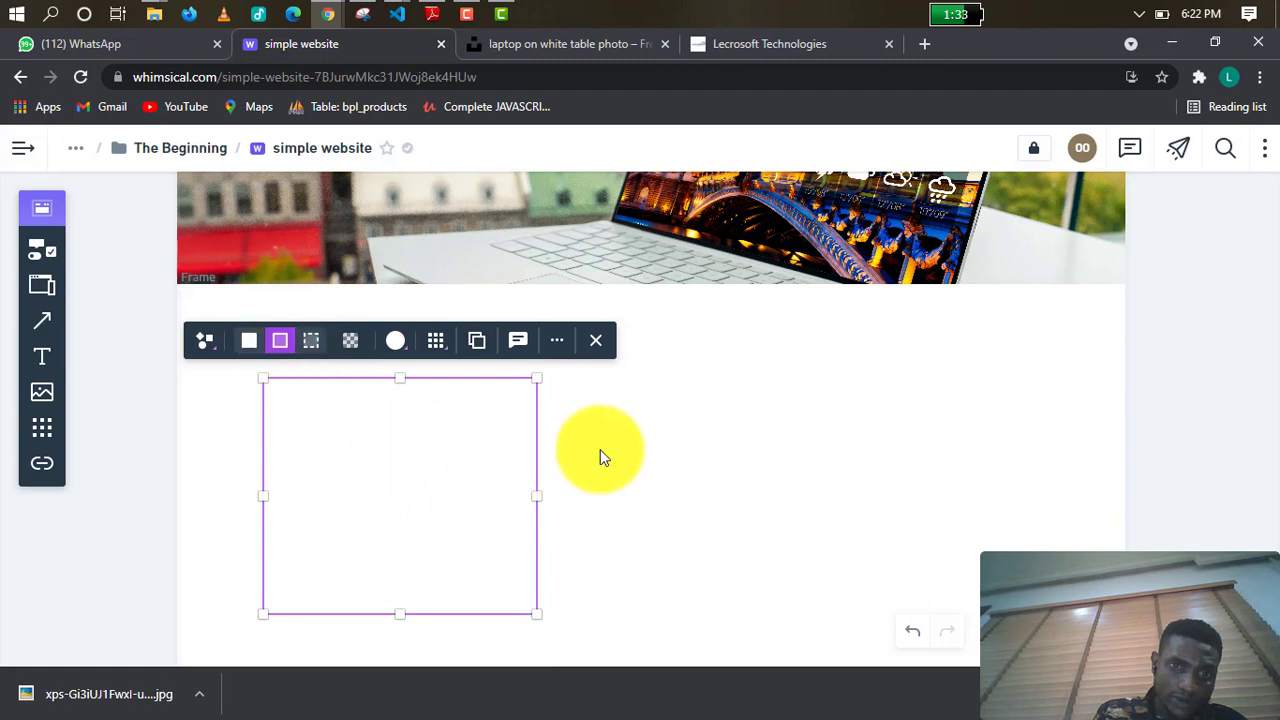
click(601, 449)
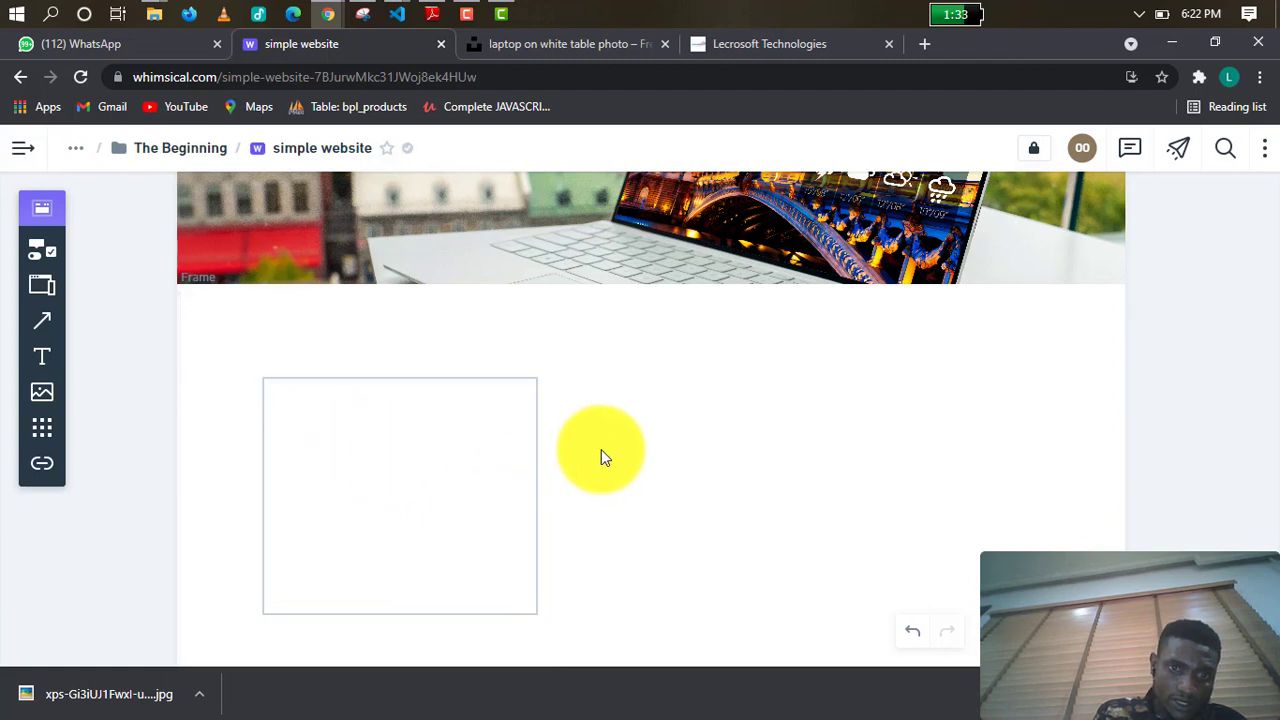
click(463, 468)
click(257, 340)
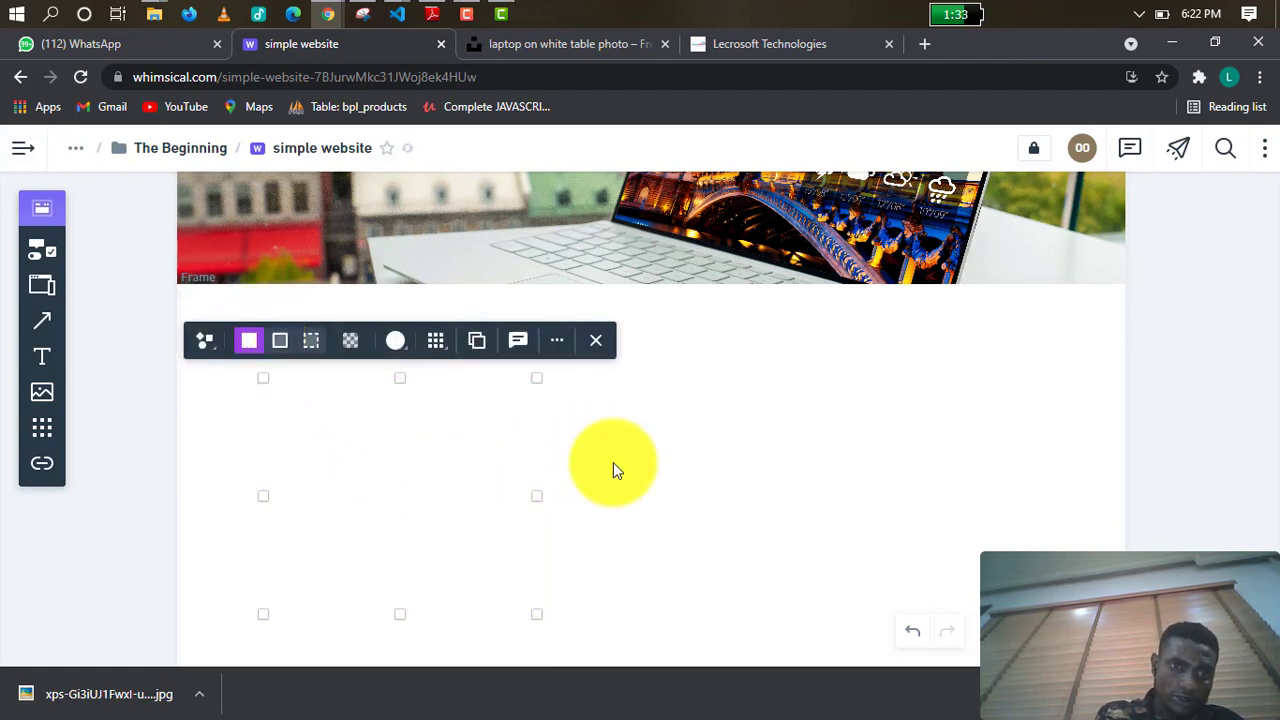
click(710, 466)
click(437, 446)
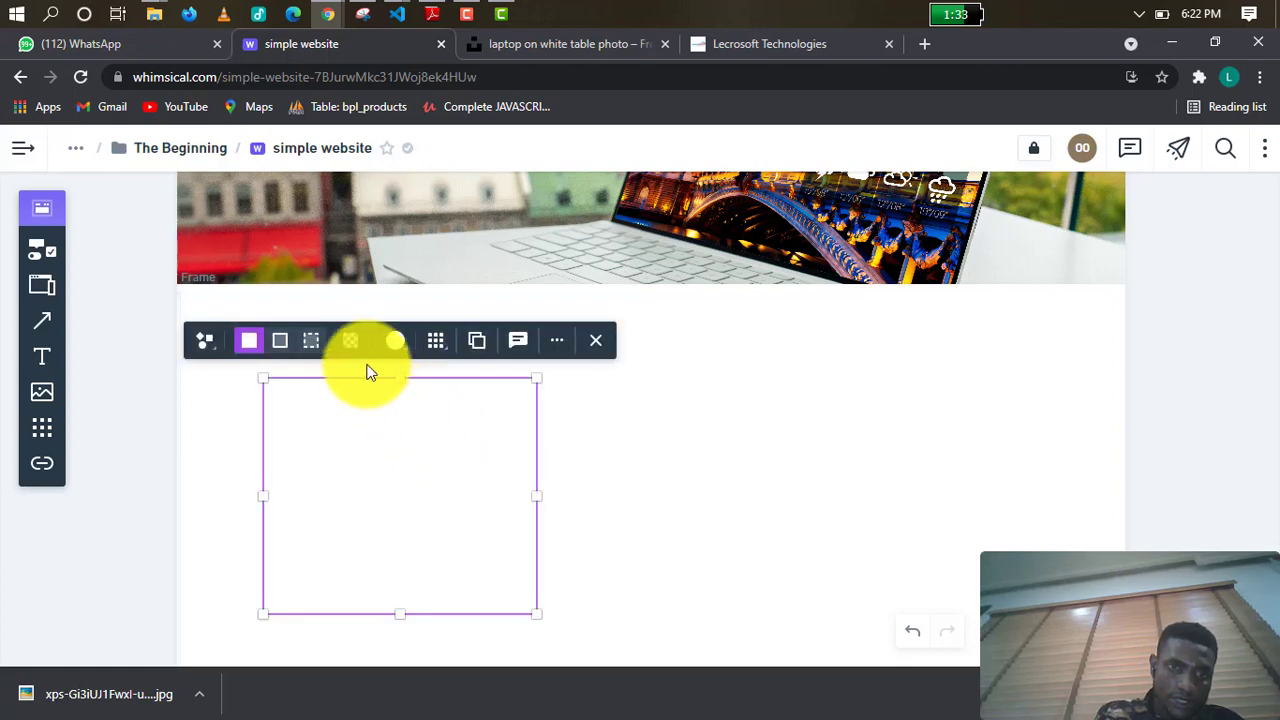
click(281, 346)
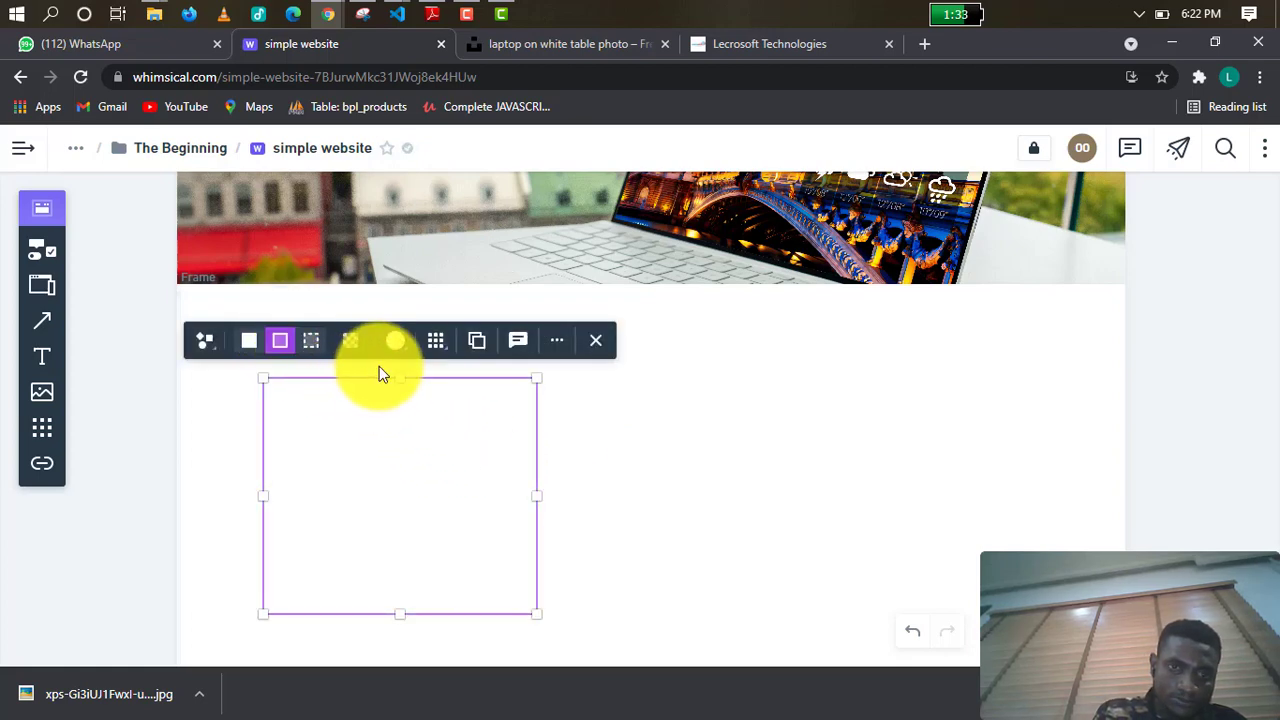
Search the icons for "com" and try the desktop monitor icon inside the rectangle.
click(435, 345)
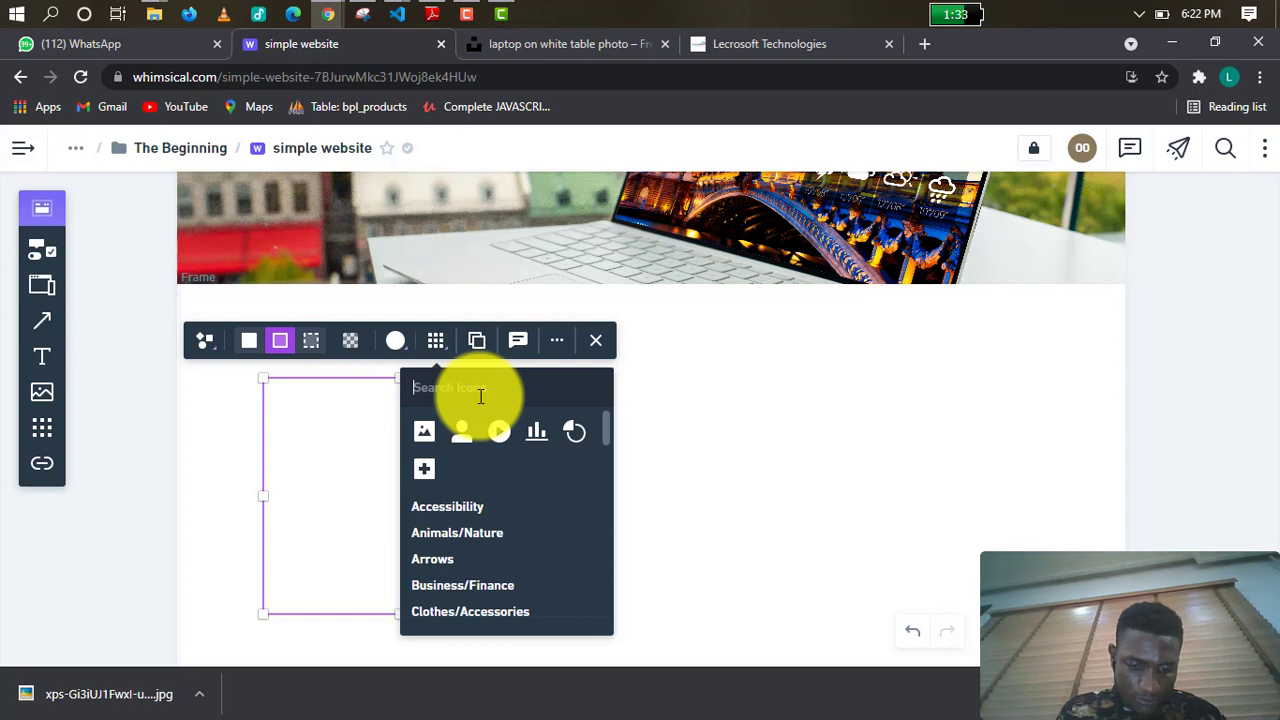
text(co,)
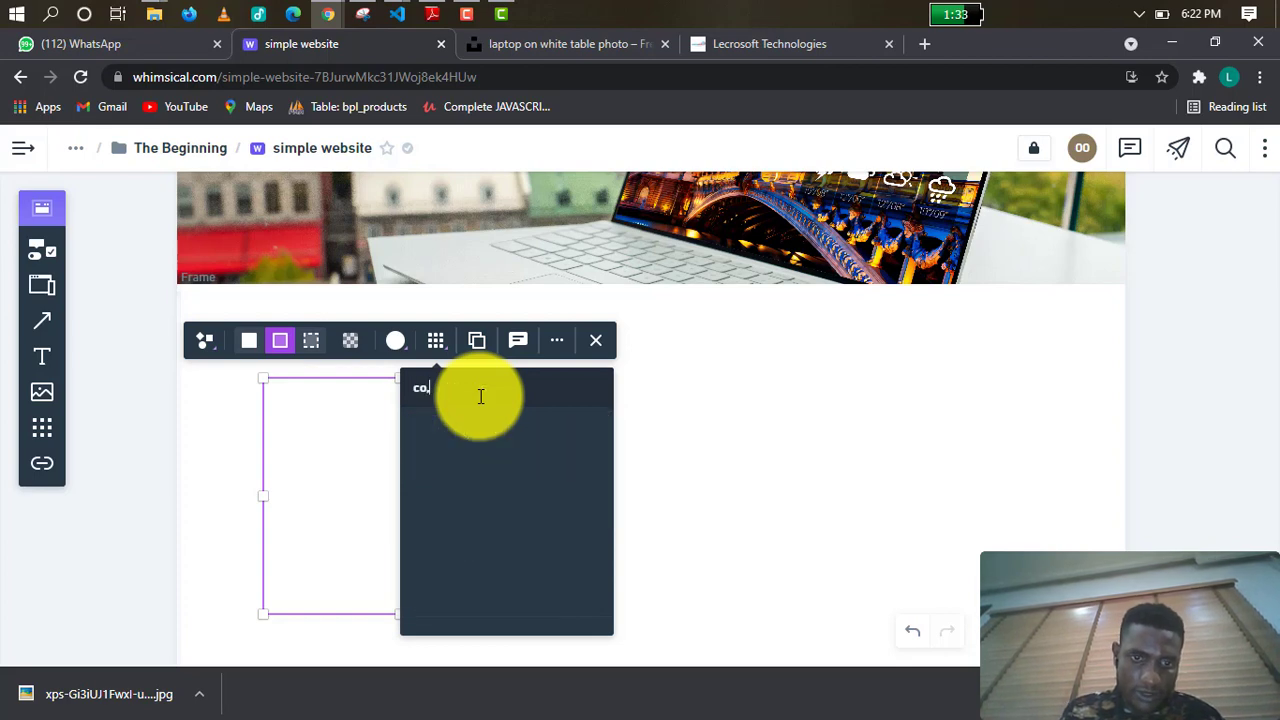
key(BackSpace)
text(m)
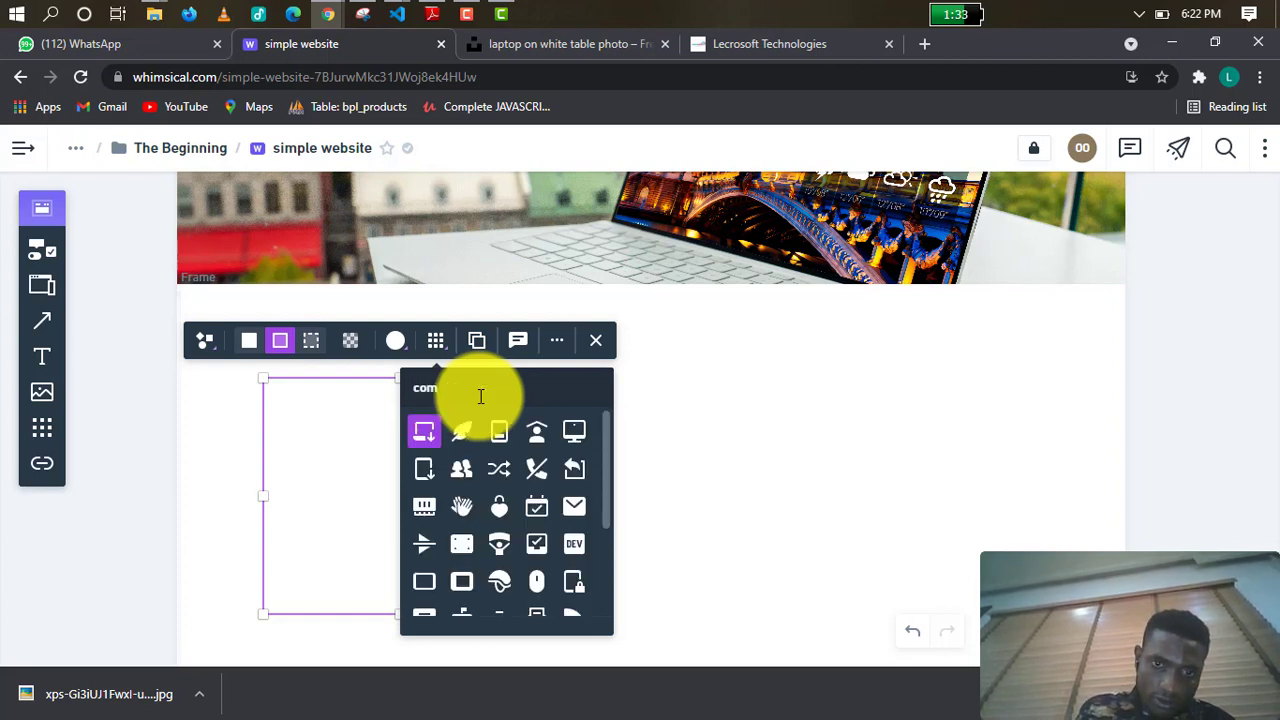
click(573, 432)
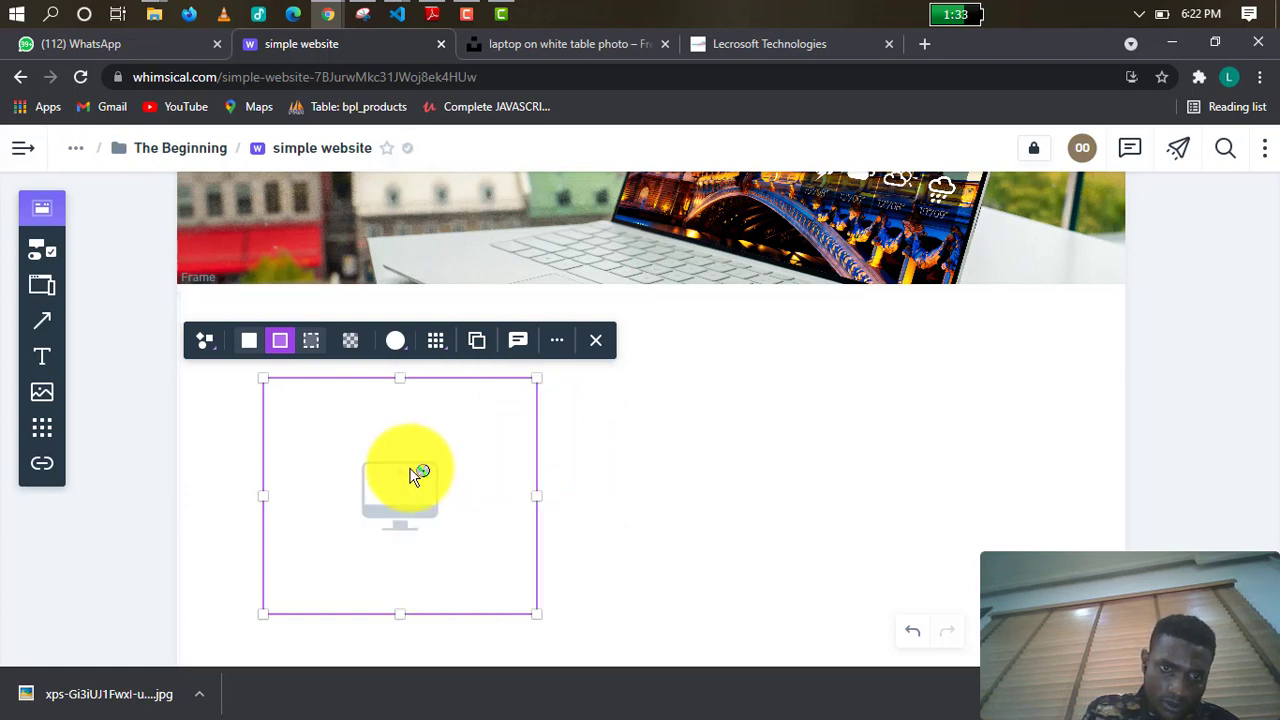
Try to reposition the monitor icon, and undo both the move and the added icon.
click(407, 488)
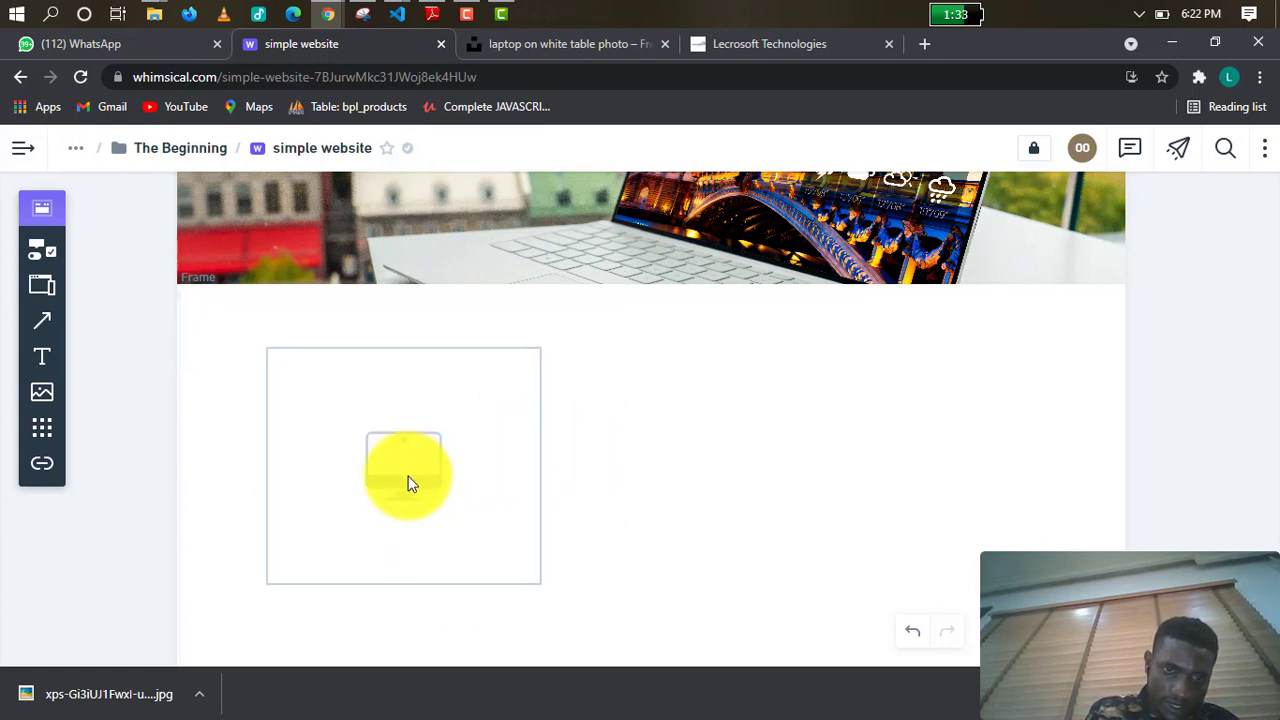
click(405, 487)
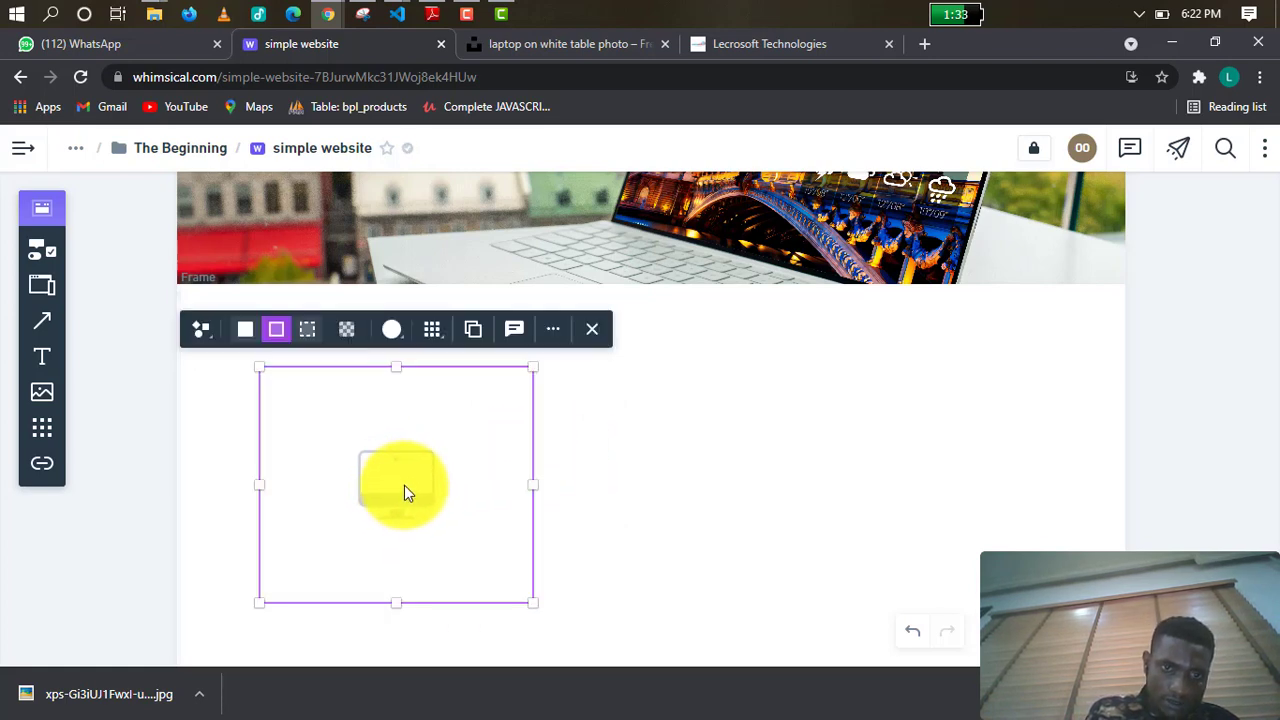
click(905, 632)
click(905, 632)
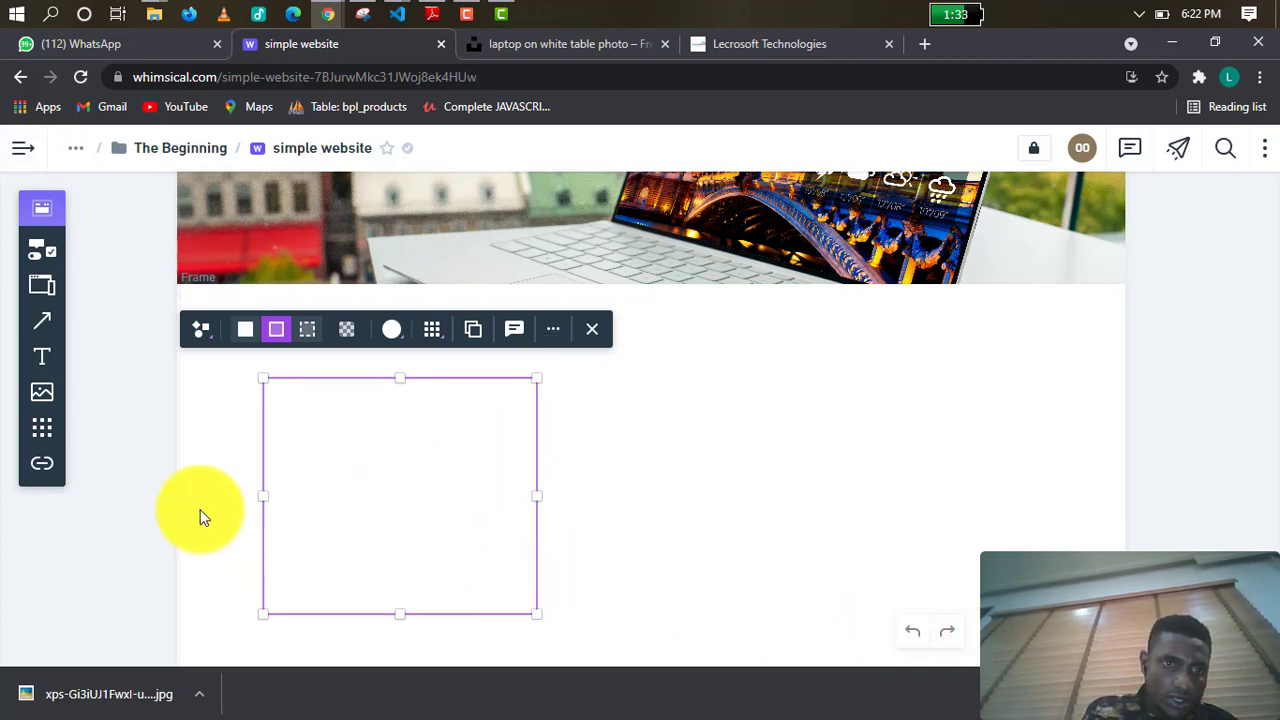
Place a separate play icon in the upper part of the rectangle and enlarge it.
click(646, 434)
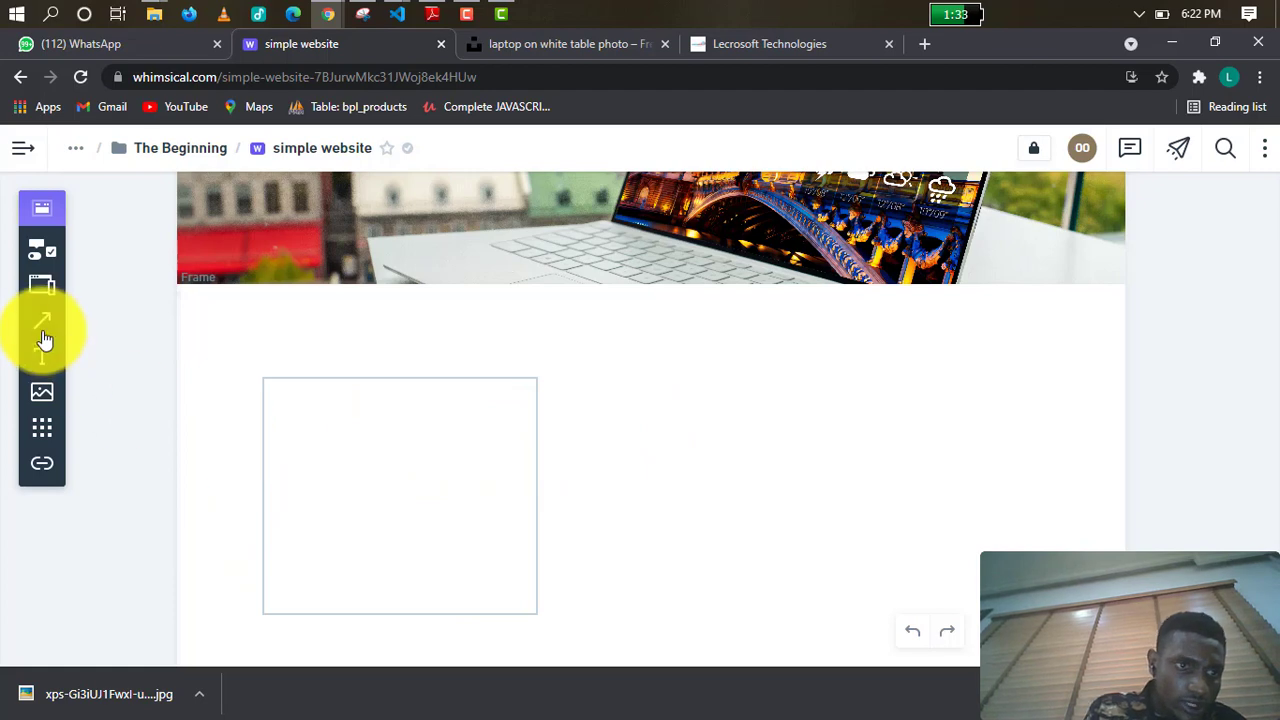
click(38, 428)
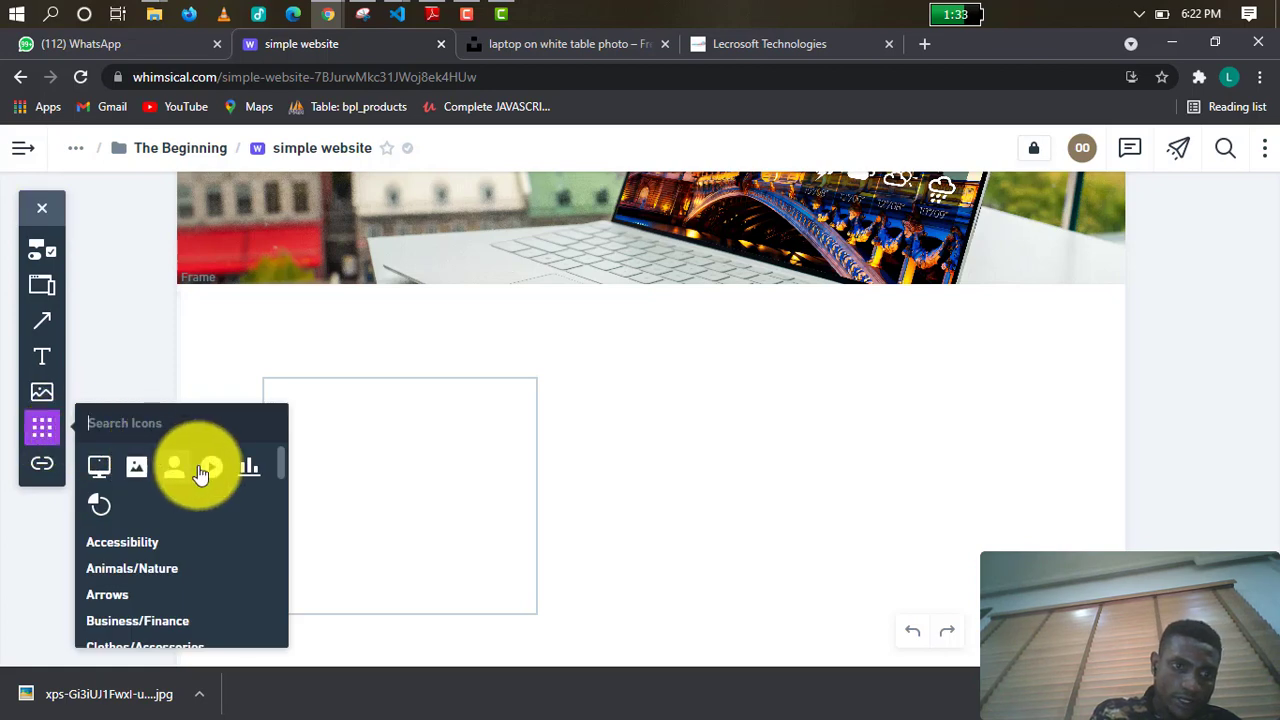
click(209, 469)
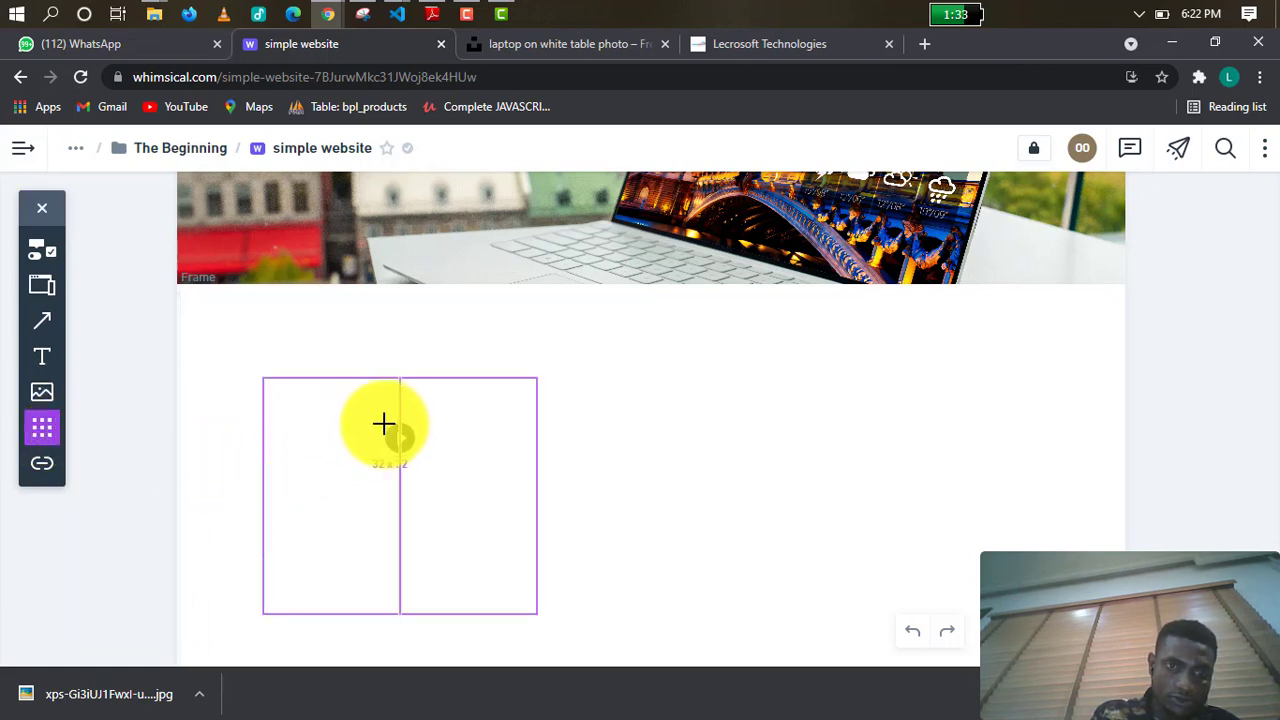
click(384, 424)
drag(416, 455, 452, 490)
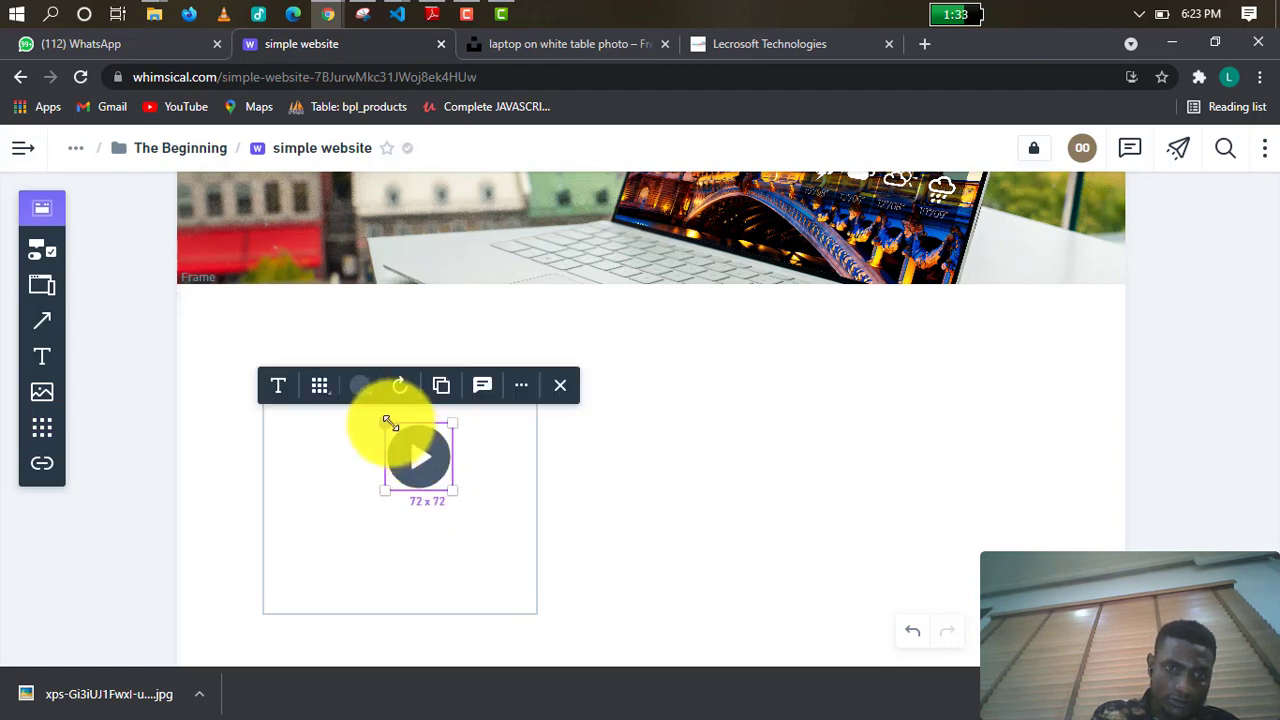
drag(390, 423, 366, 423)
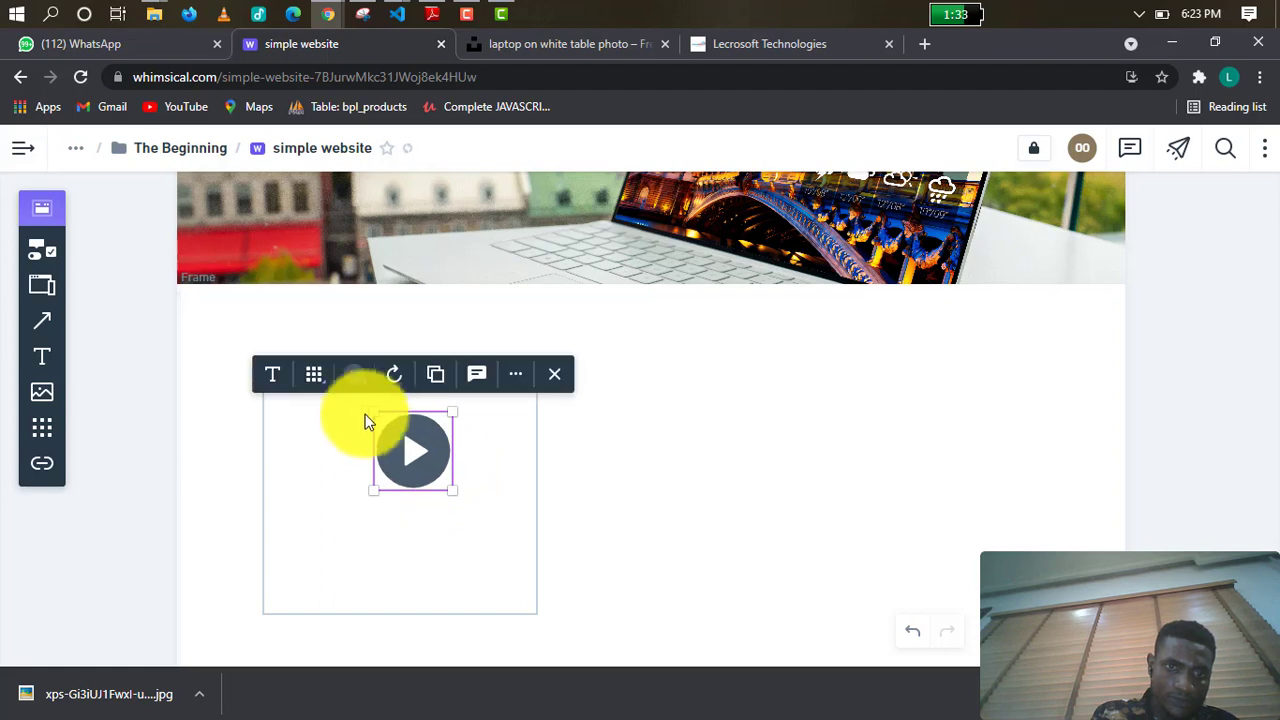
Centre the play icon horizontally in the upper part of the rectangle.
key(Delete)
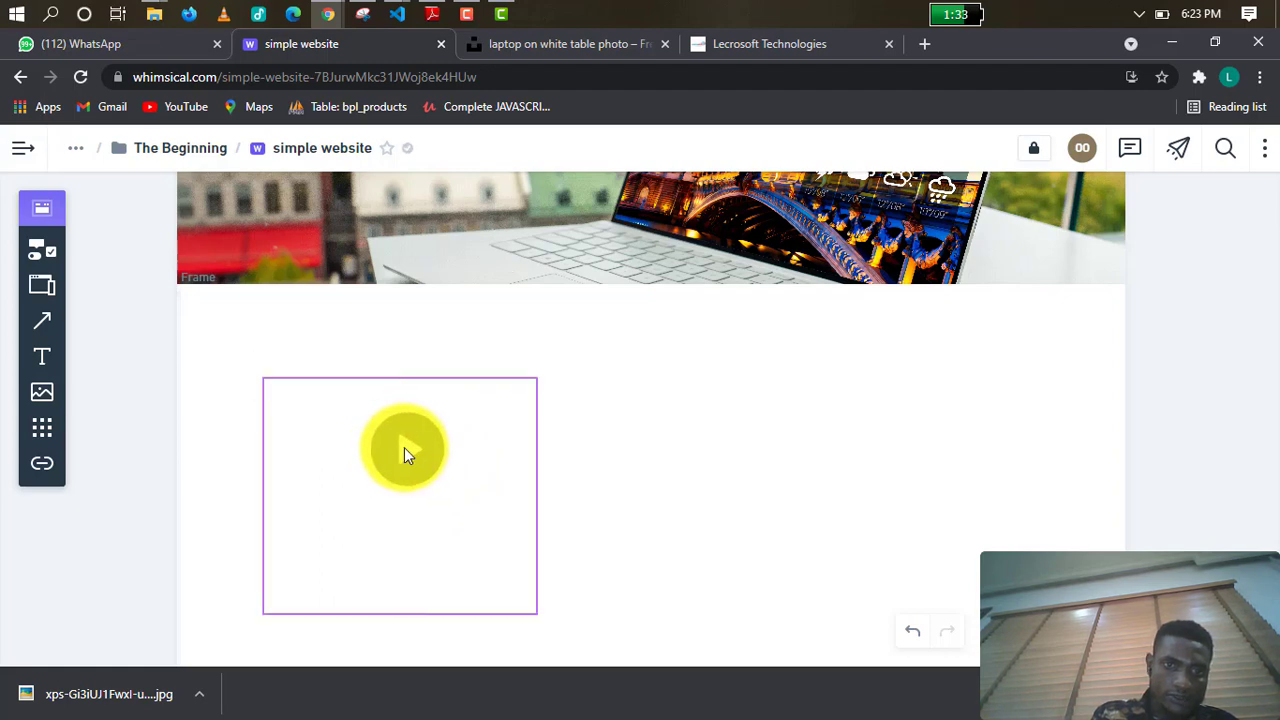
key(ctrl+z)
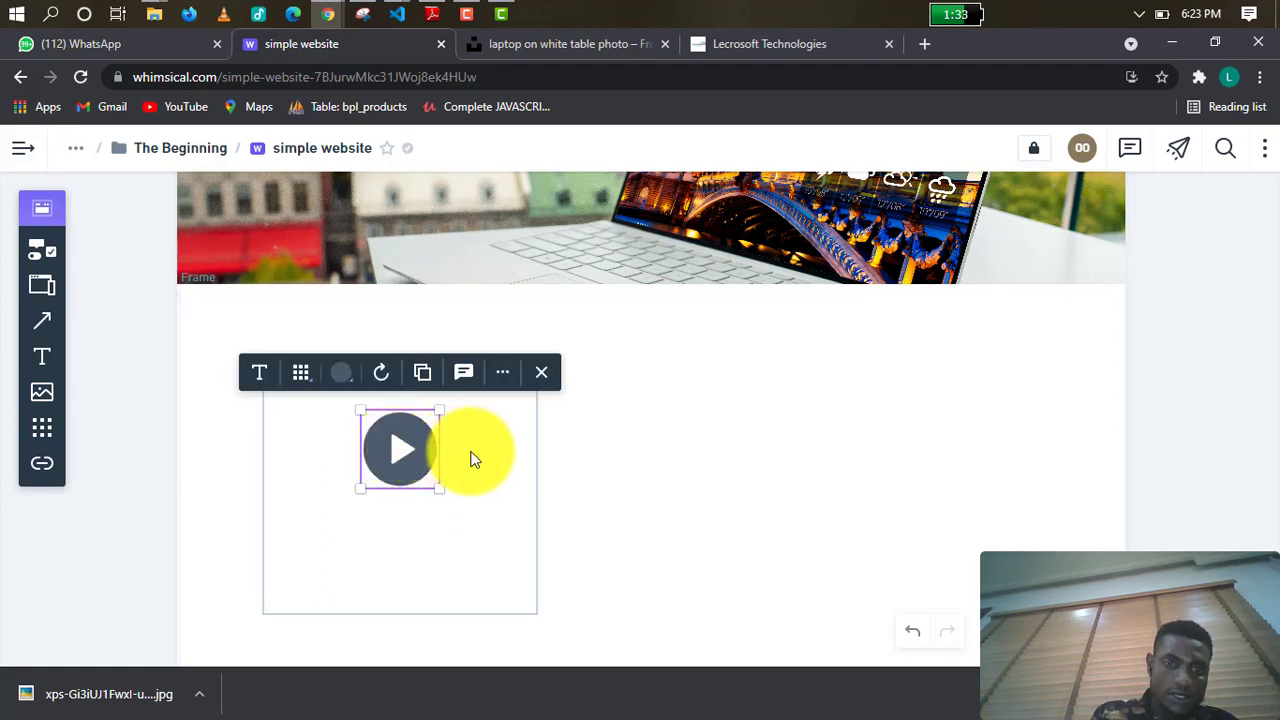
click(457, 449)
Replace the play icon in the outlined card with the desktop monitor icon.
click(394, 453)
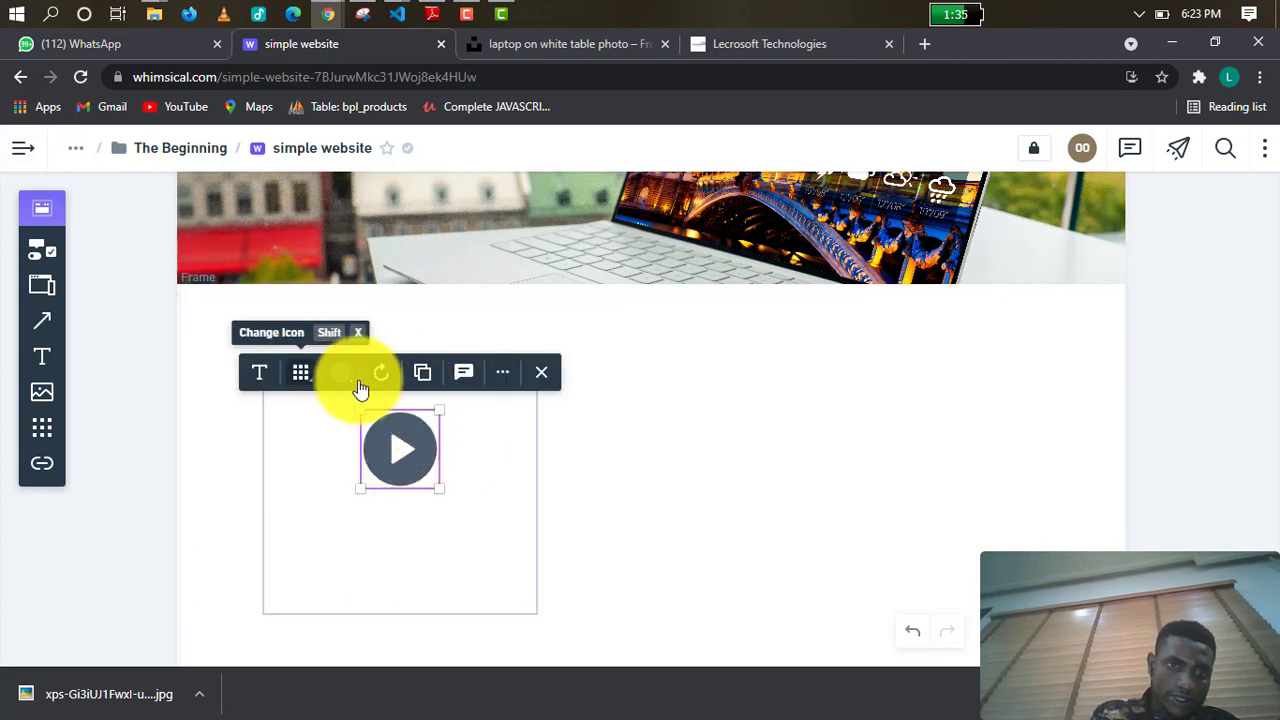
click(302, 378)
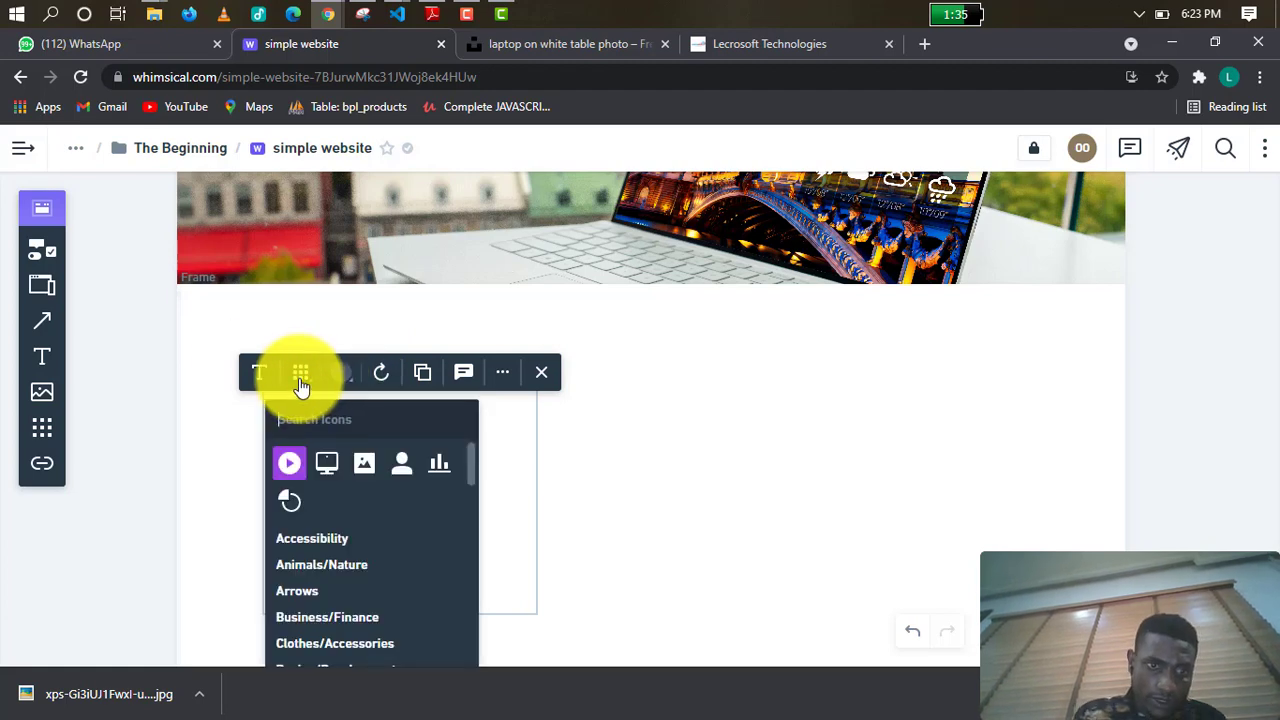
click(327, 462)
click(440, 485)
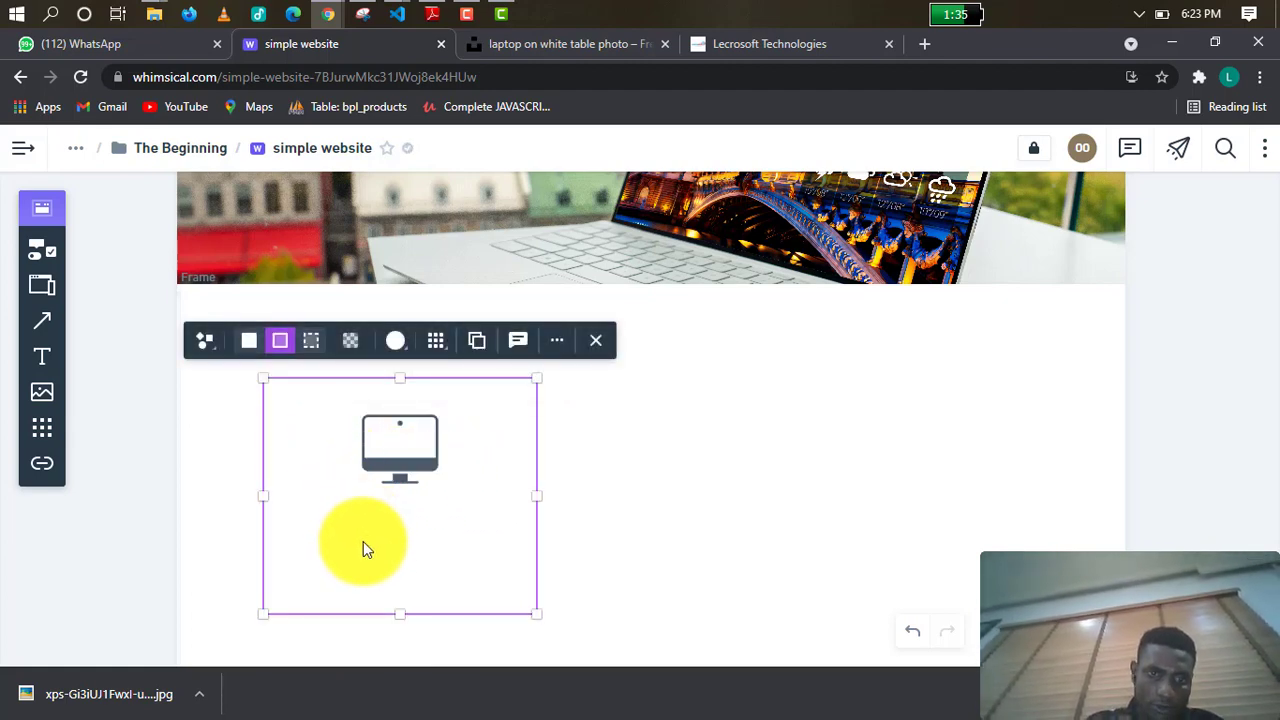
click(643, 471)
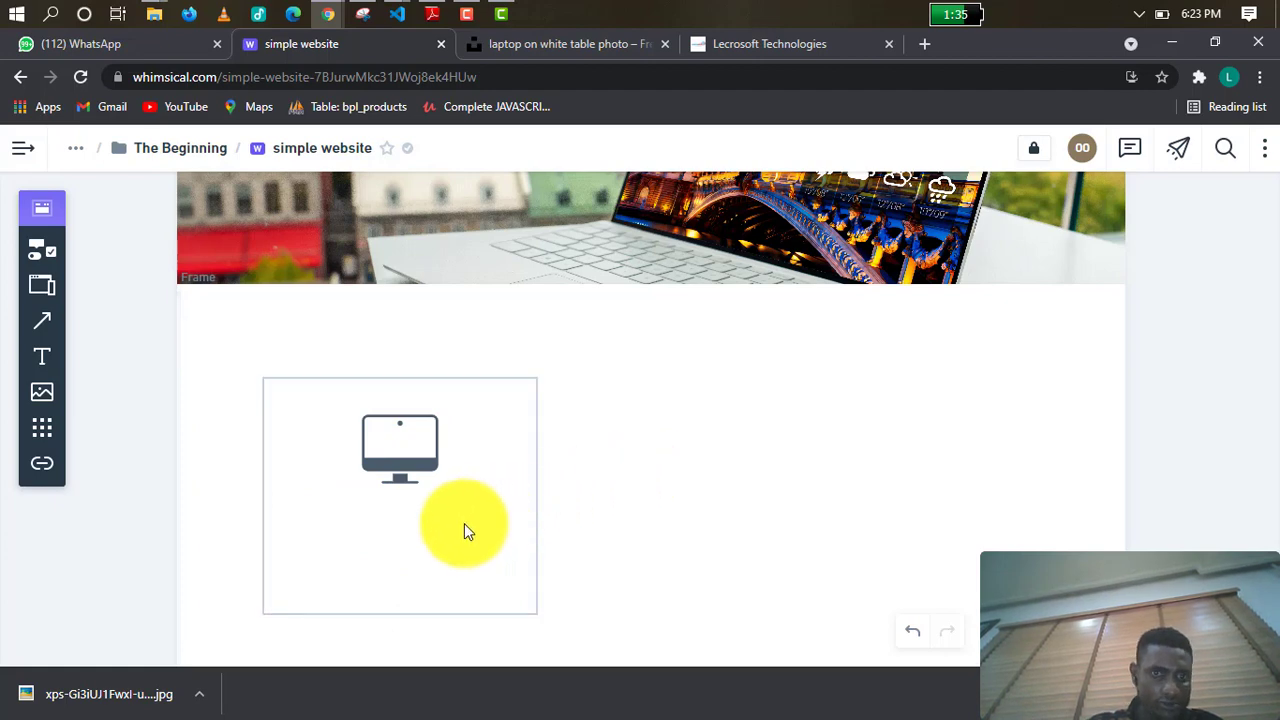
Add the text "WEB DESIGN" below the monitor icon inside the card.
click(386, 524)
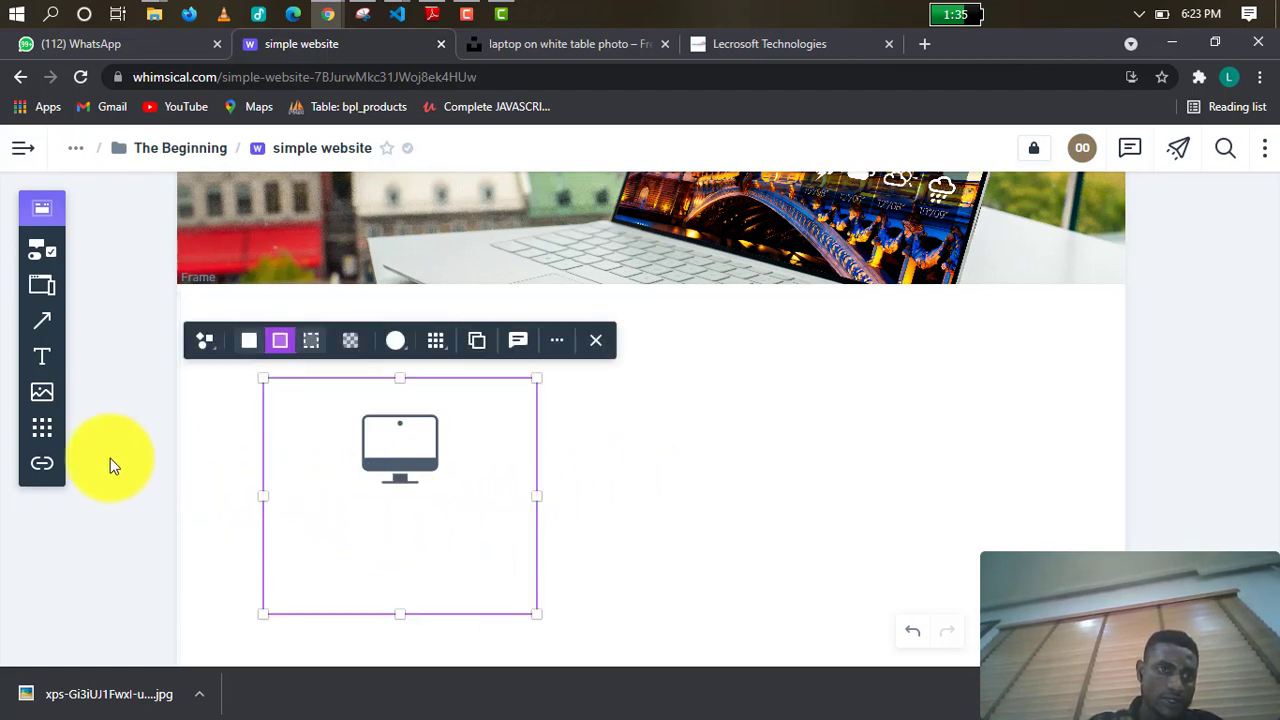
click(42, 357)
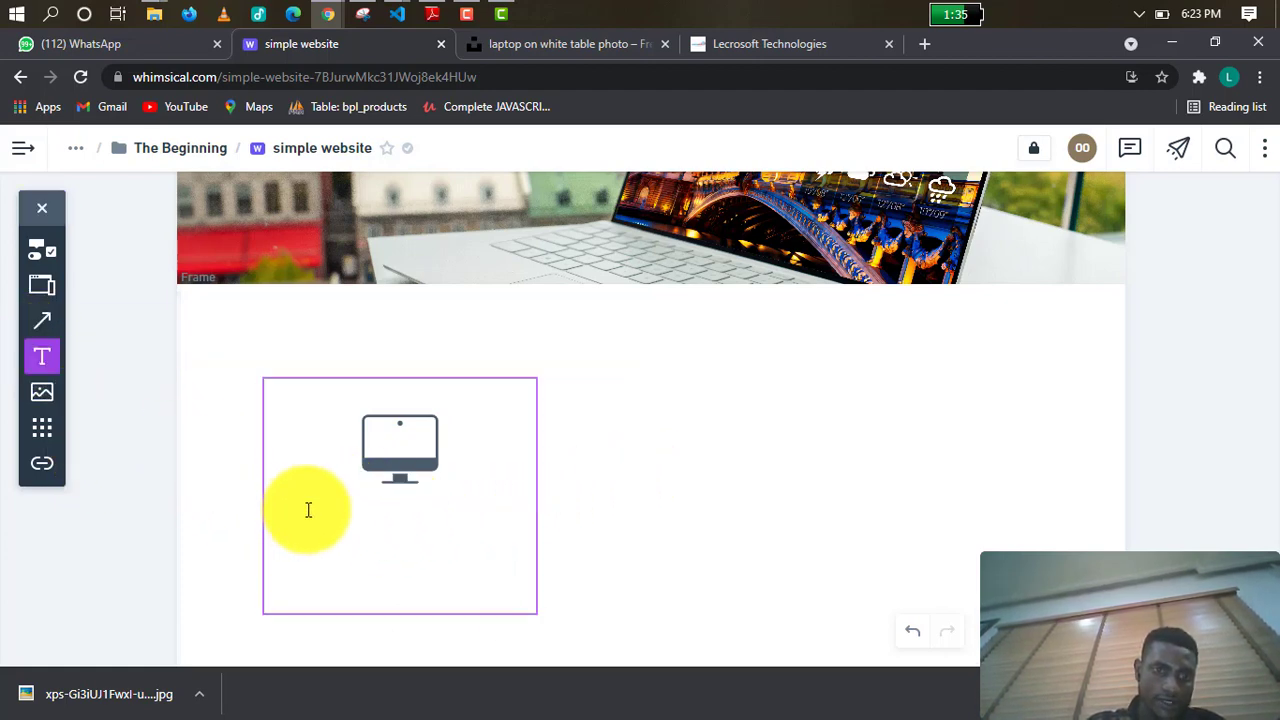
click(343, 517)
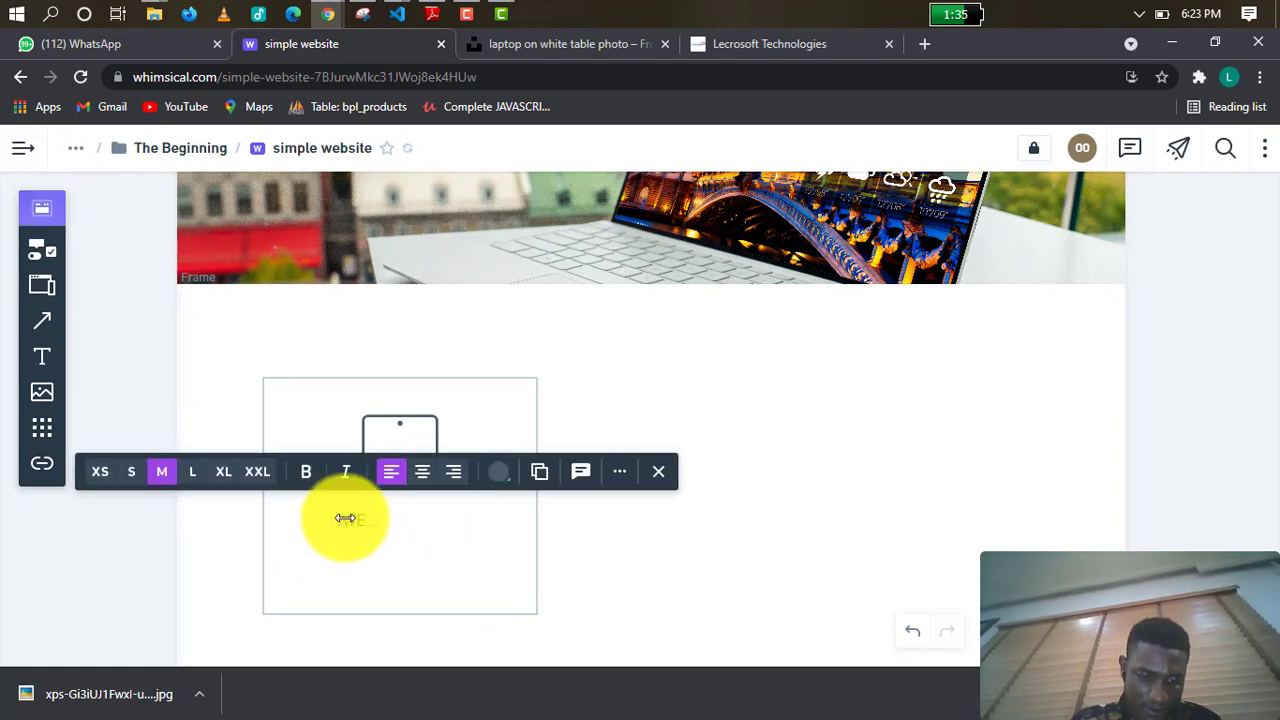
text(WEB D)
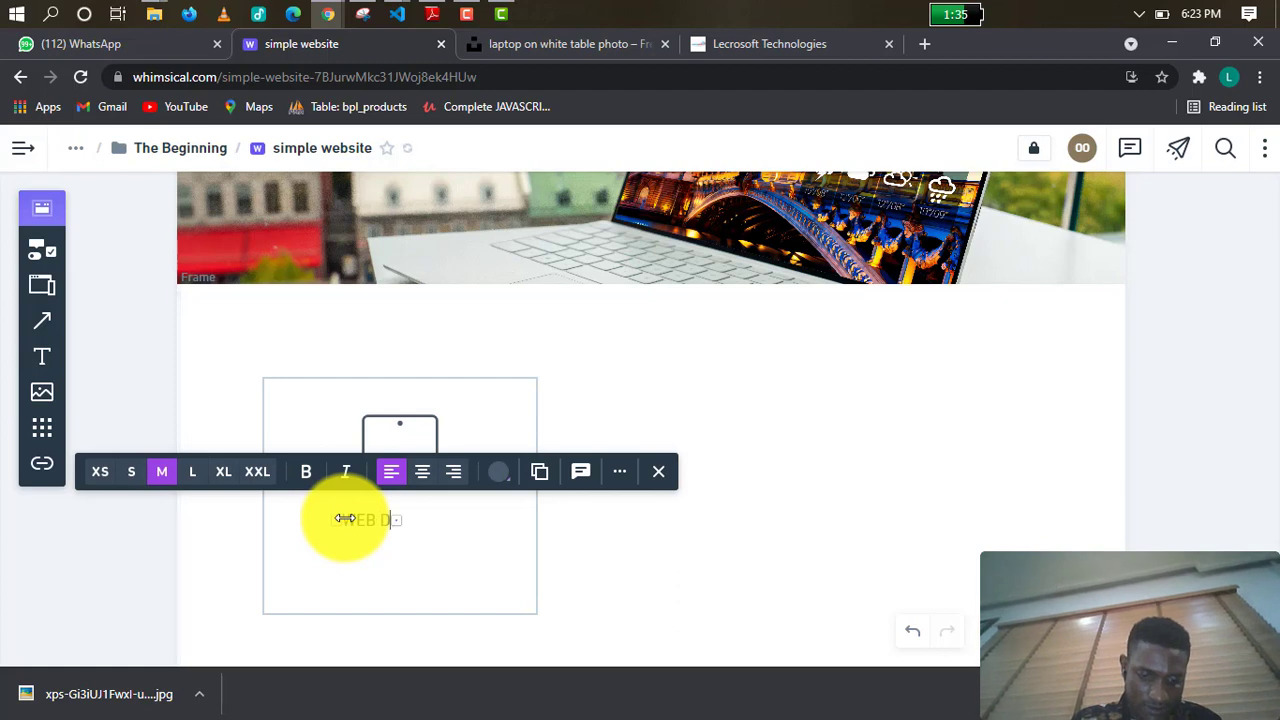
text(ESIGN)
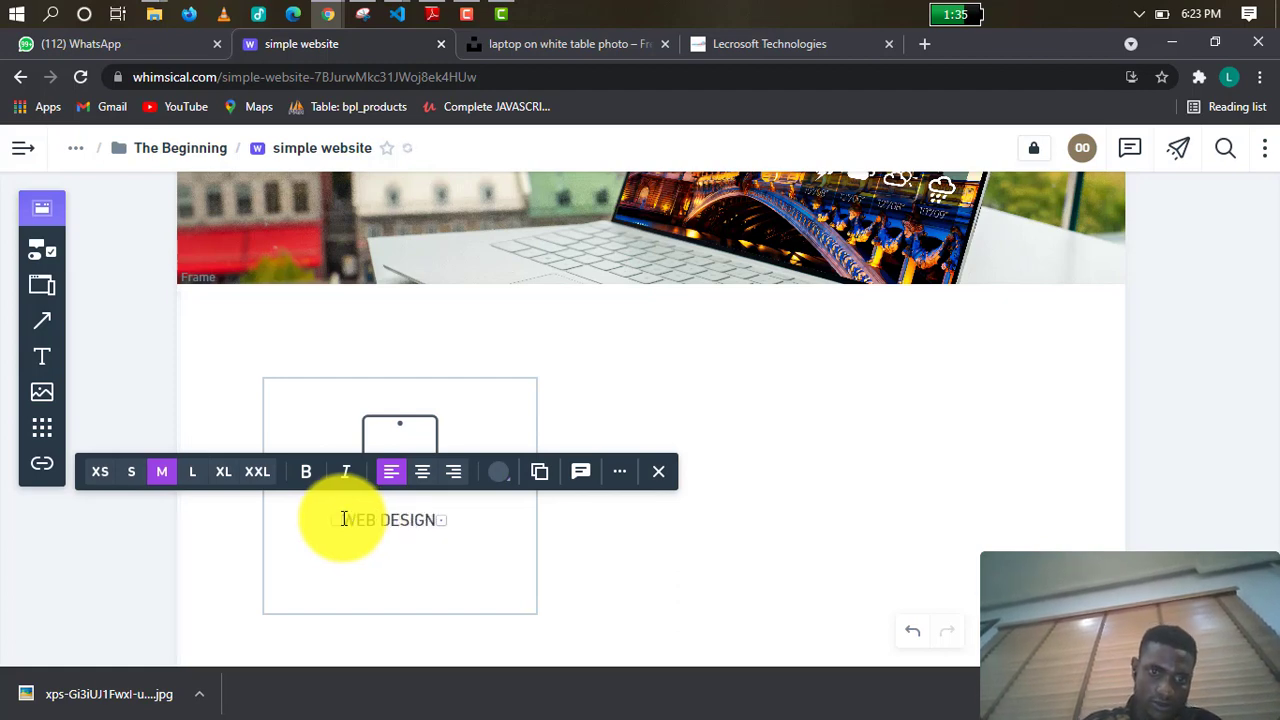
click(403, 564)
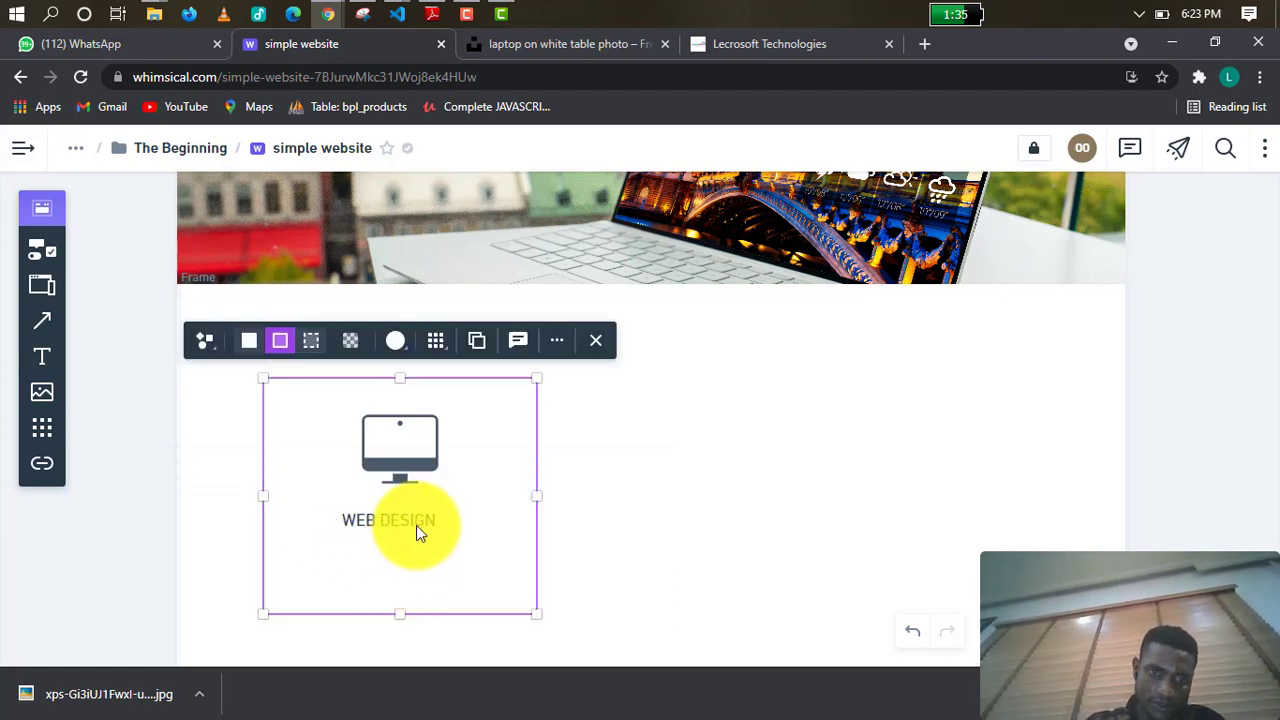
Centre the "WEB DESIGN" heading horizontally beneath the monitor icon.
click(416, 525)
drag(417, 525, 431, 521)
click(651, 525)
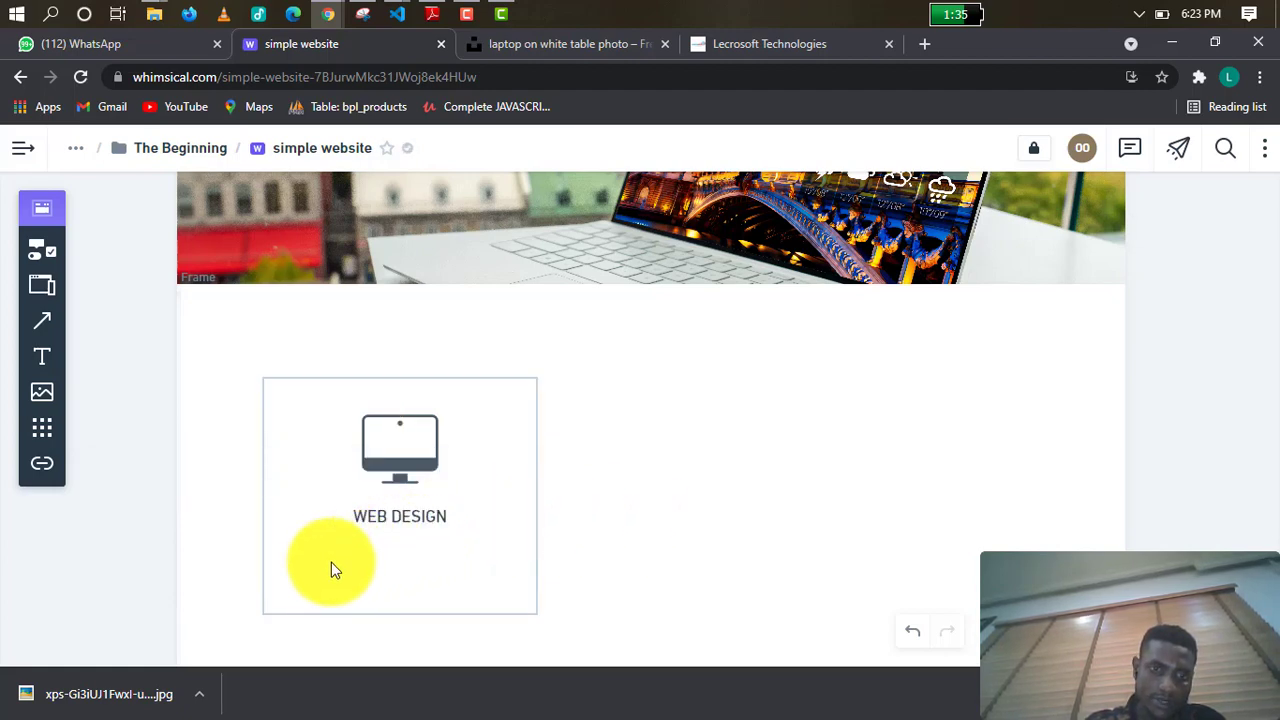
Add a two-line paragraph of mostly lowercase random filler letters below the "WEB DESIGN" heading, erasing the first all-uppercase attempt.
click(457, 557)
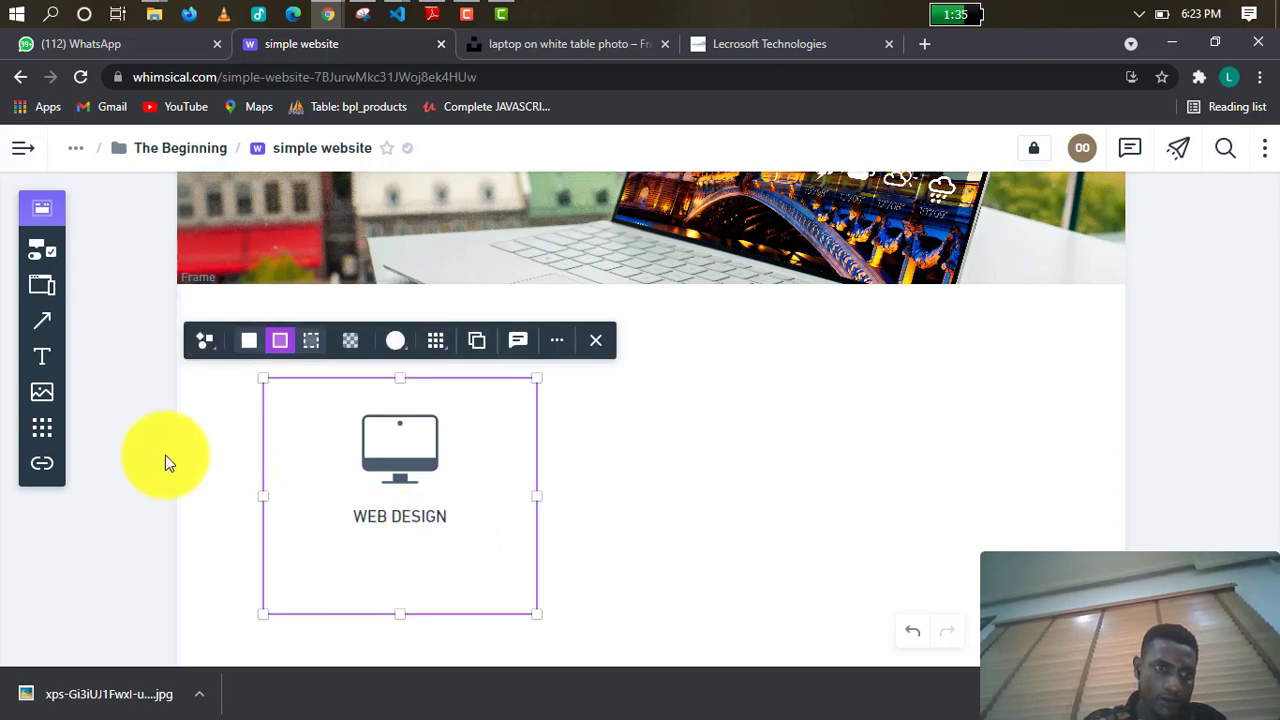
click(45, 372)
click(45, 372)
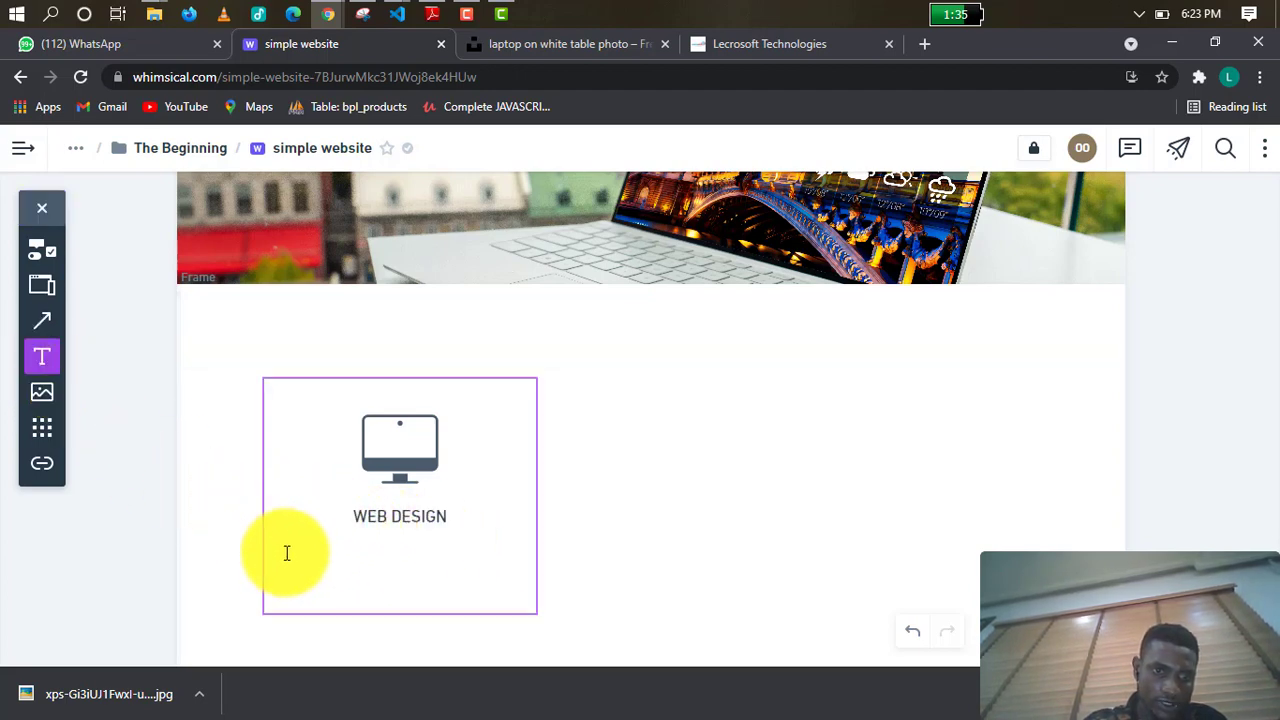
click(287, 553)
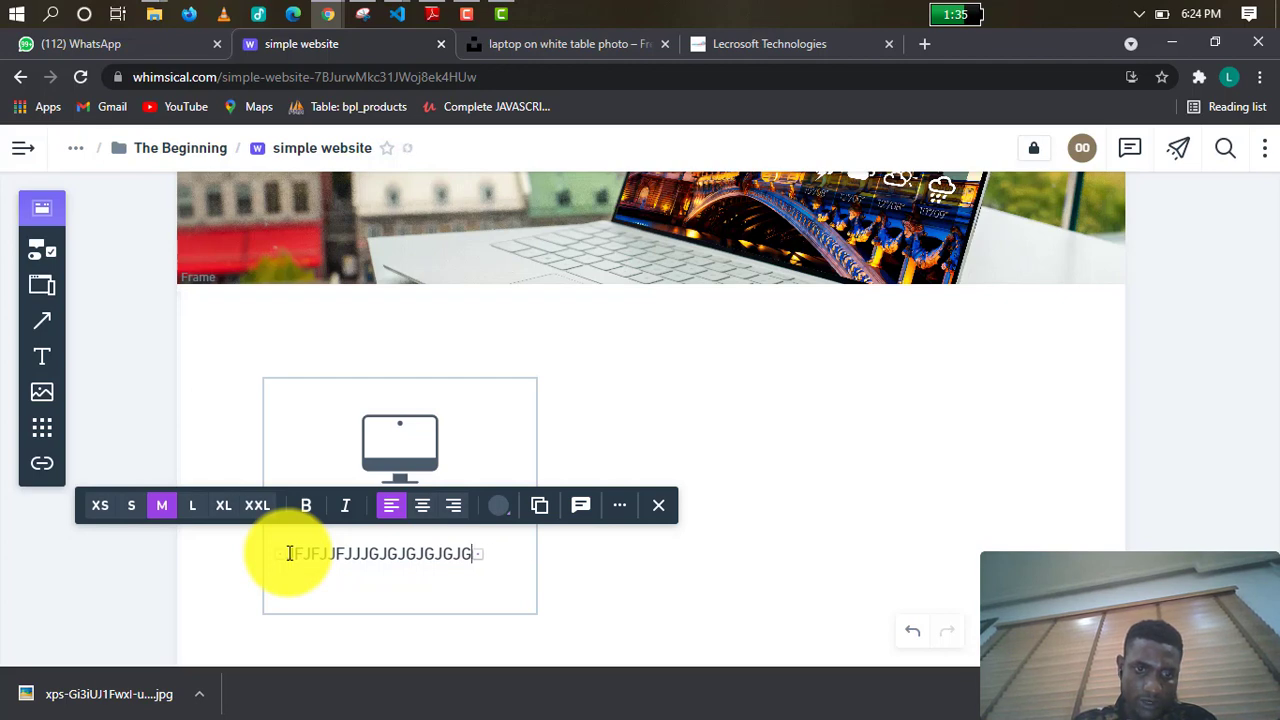
key(BackSpace)
key(BackSpace)
key(BackSpace)
key(BackSpace)
key(BackSpace)
key(BackSpace)
key(BackSpace)
key(BackSpace)
key(BackSpace)
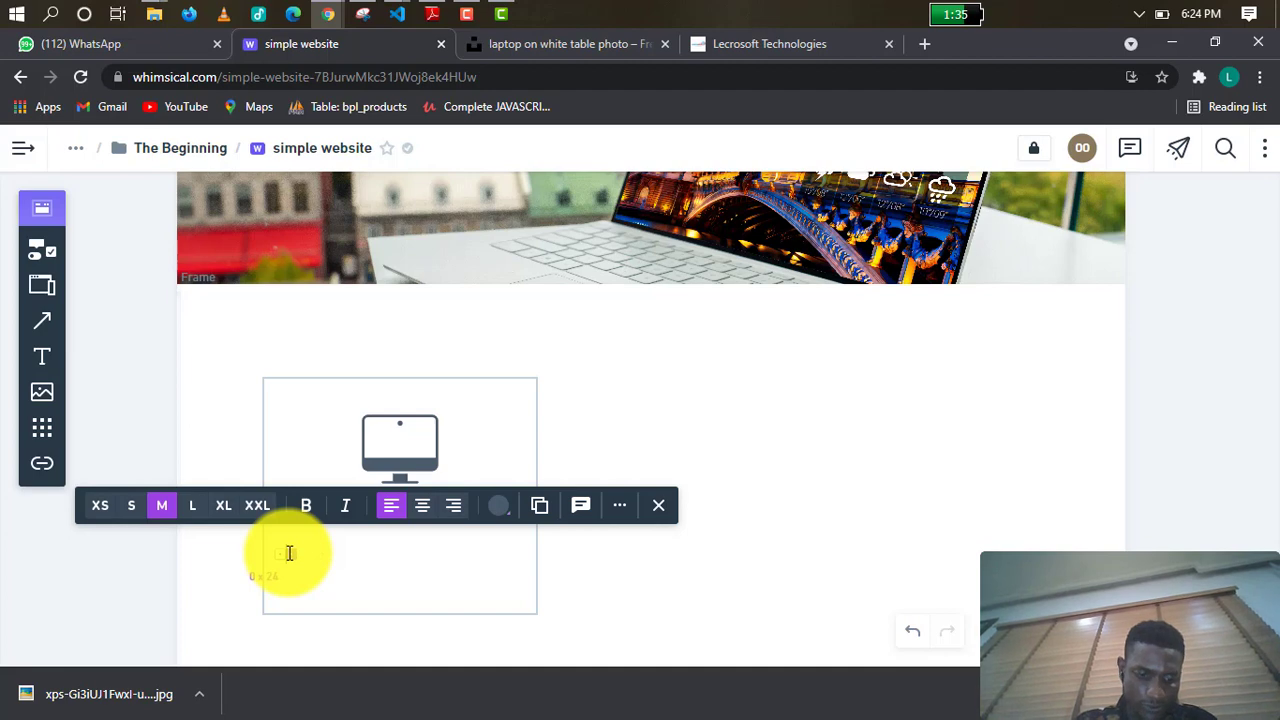
text(fkjbvkkdfbvbfkbf)
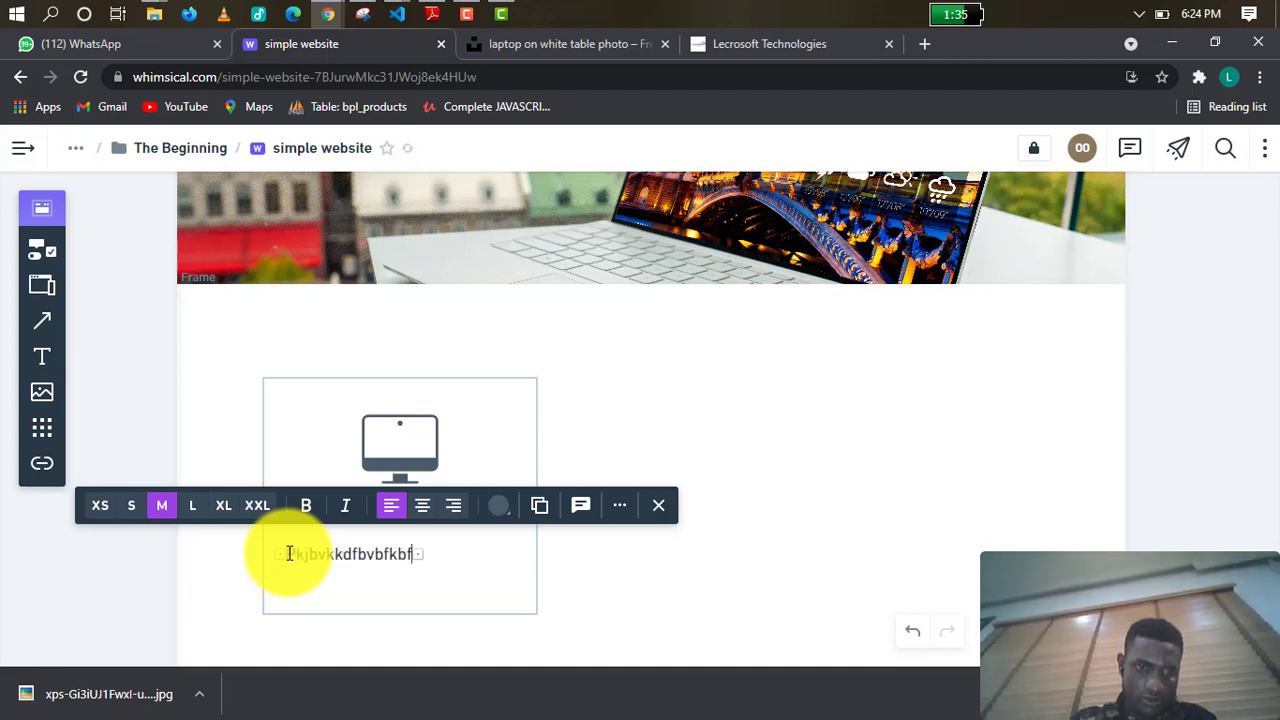
text(bvbbfbfj)
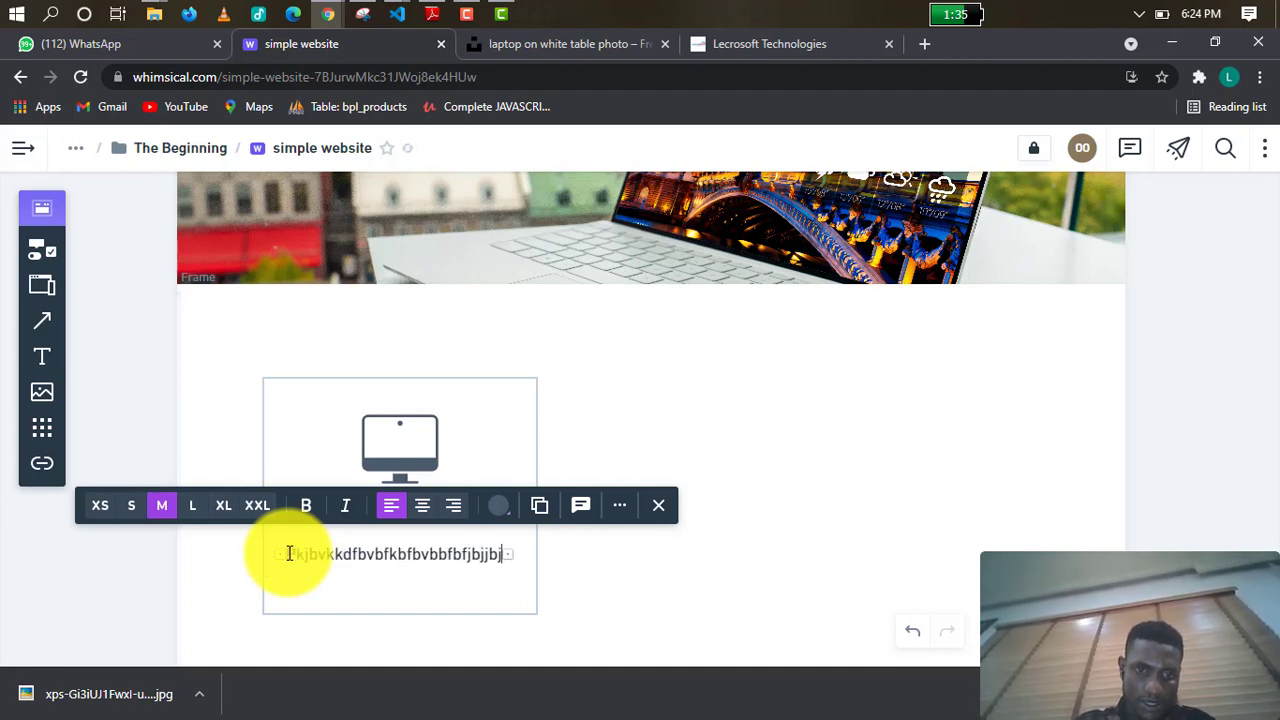
text(bjjbjjb)
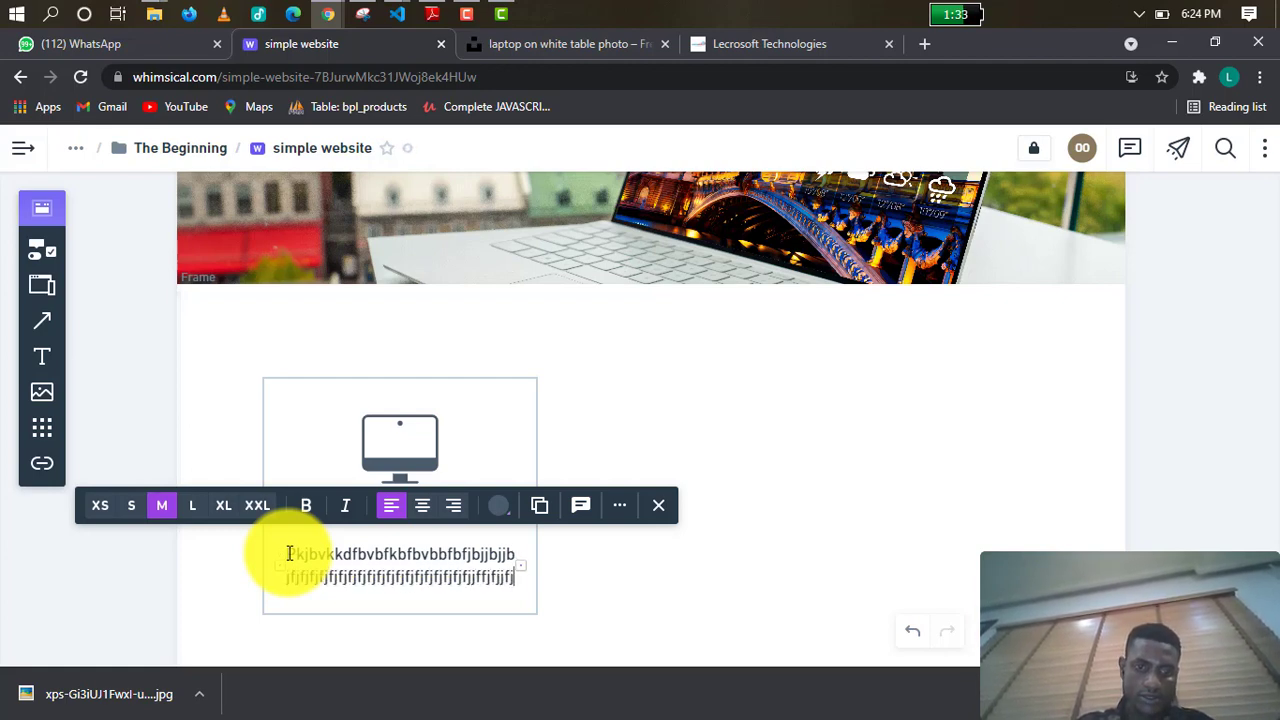
Set the filler paragraph's text size to XS and its alignment to centre.
click(131, 506)
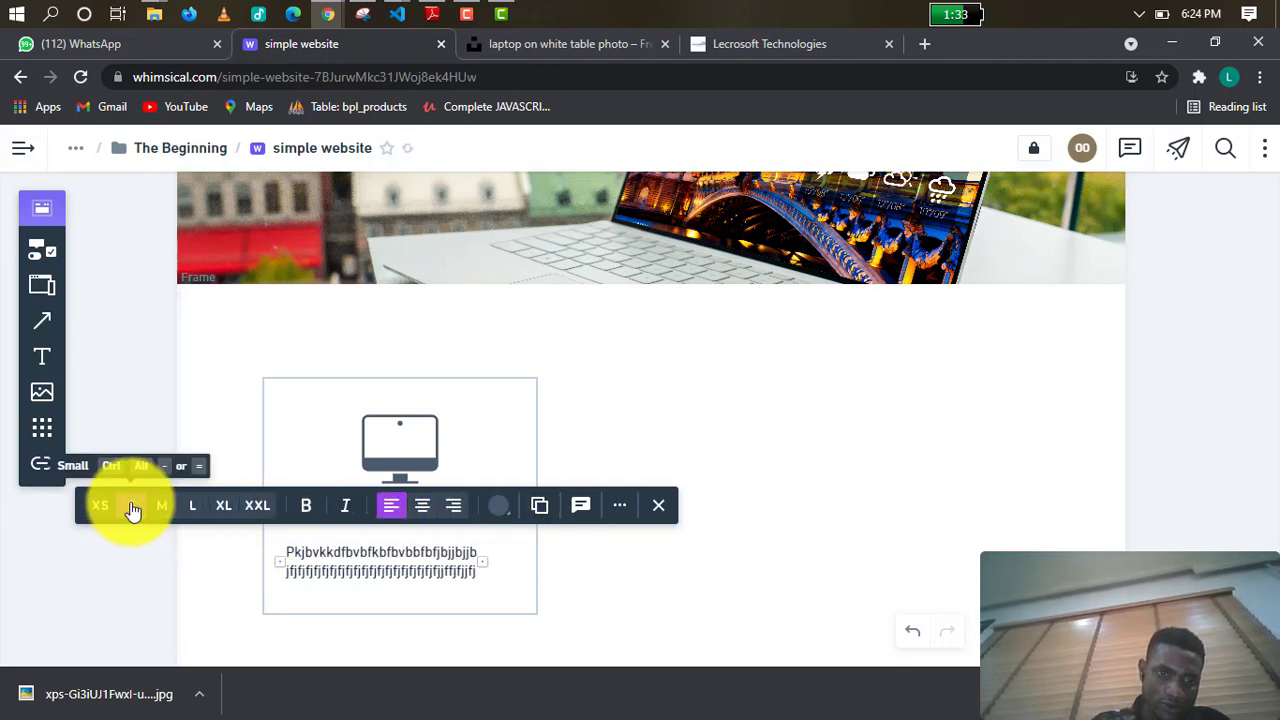
click(425, 508)
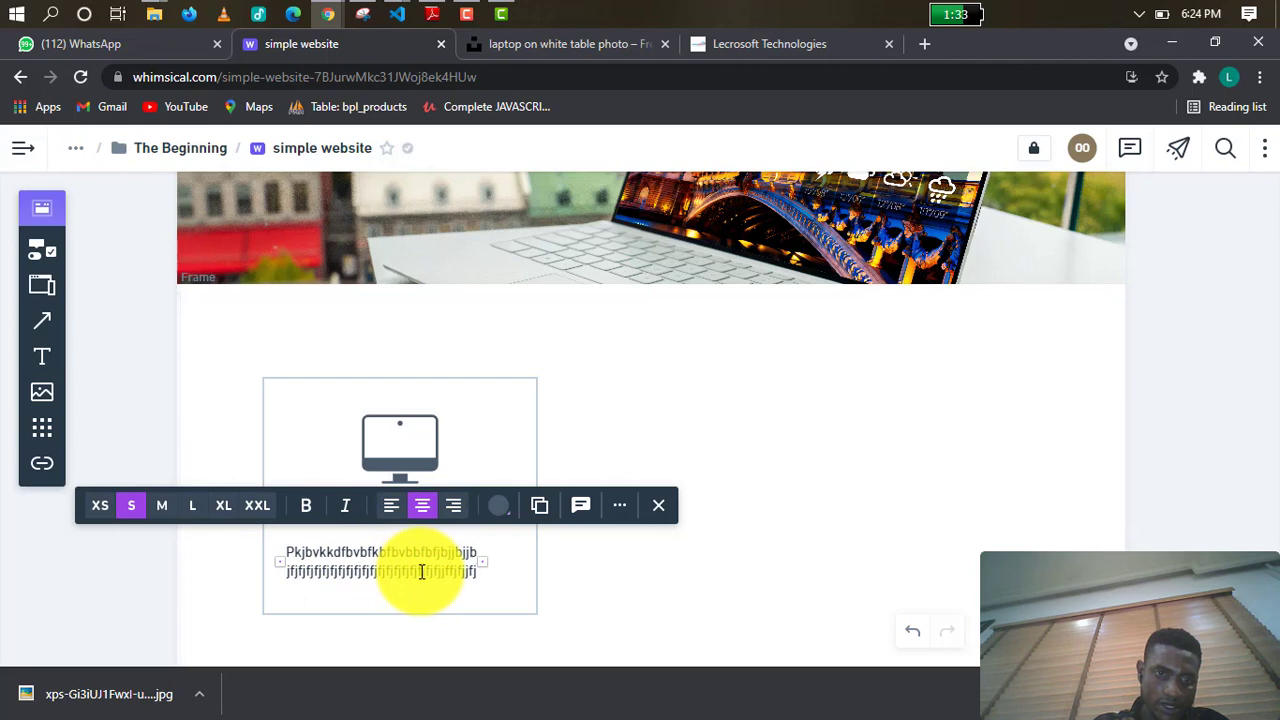
click(99, 505)
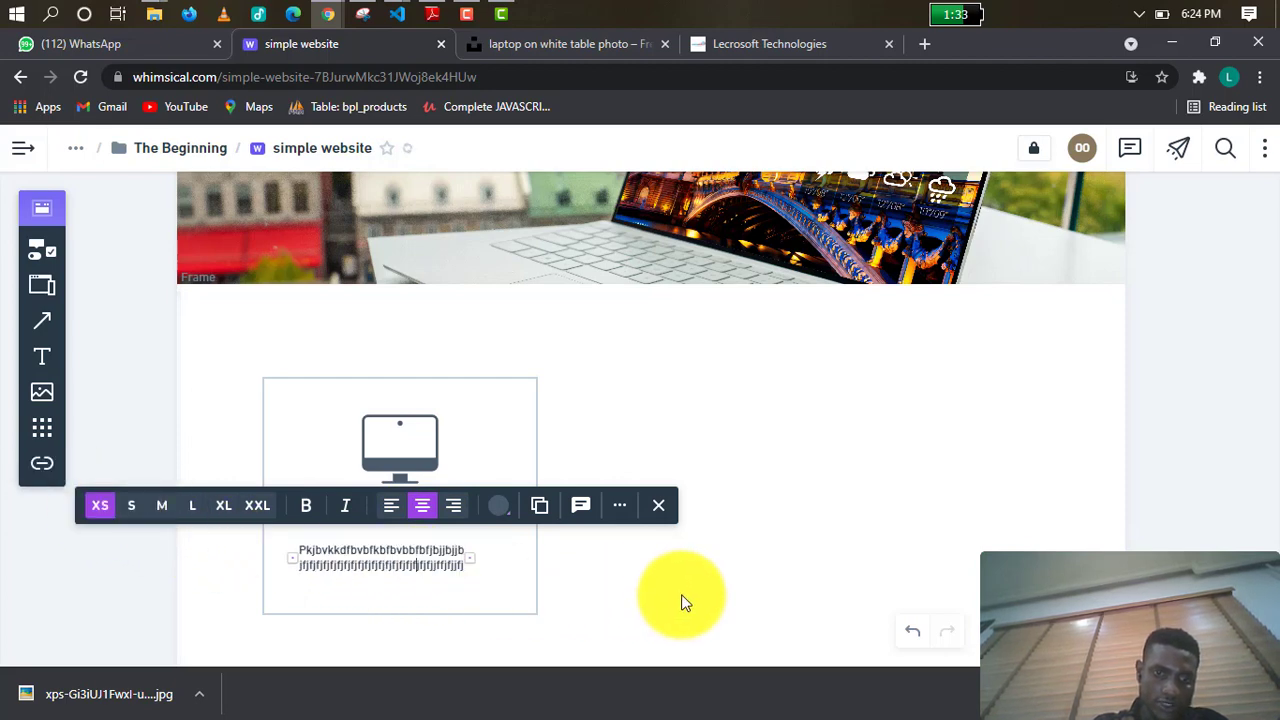
click(681, 594)
Move the filler paragraph up directly beneath the heading and widen its text box to nearly the card's width.
click(416, 565)
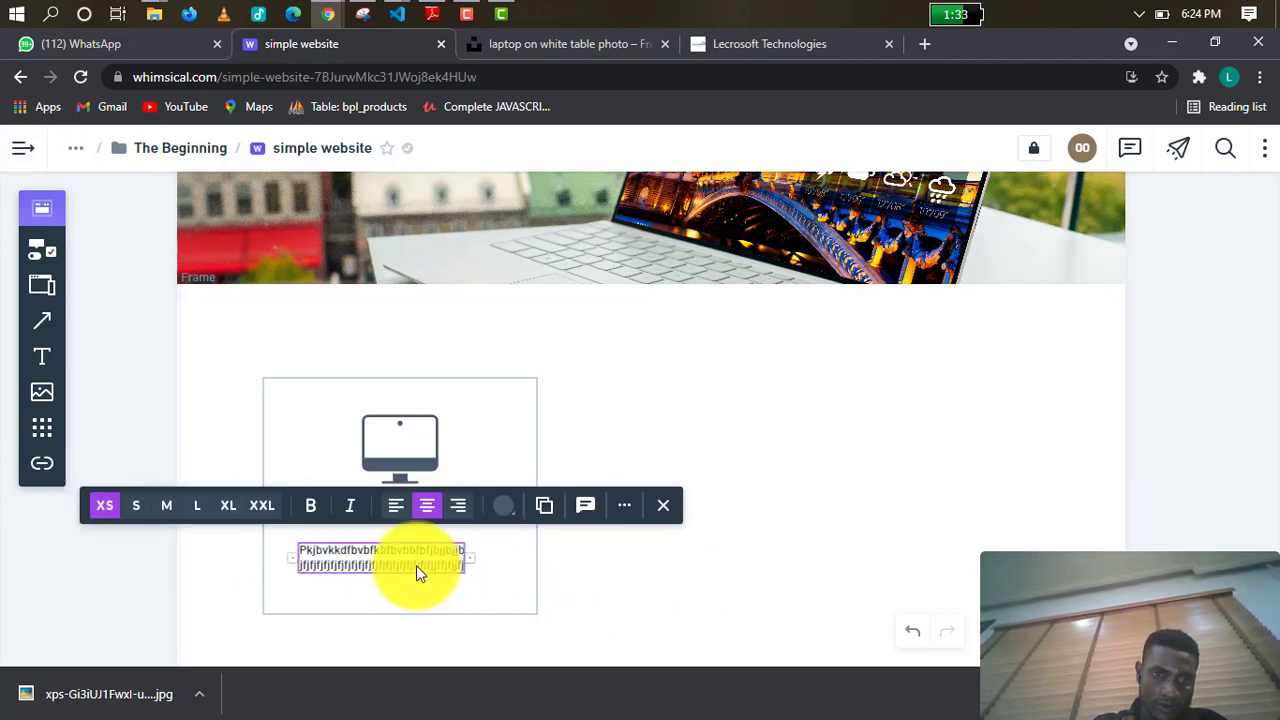
drag(416, 565, 522, 545)
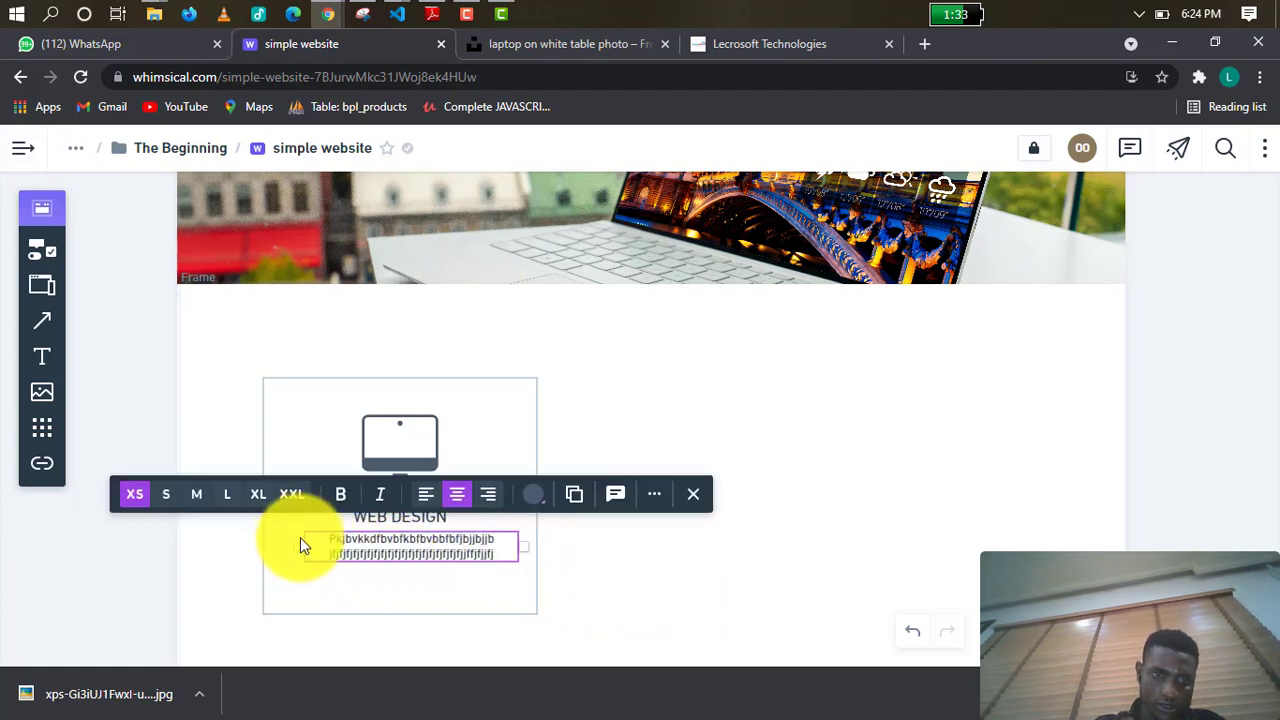
drag(303, 545, 284, 541)
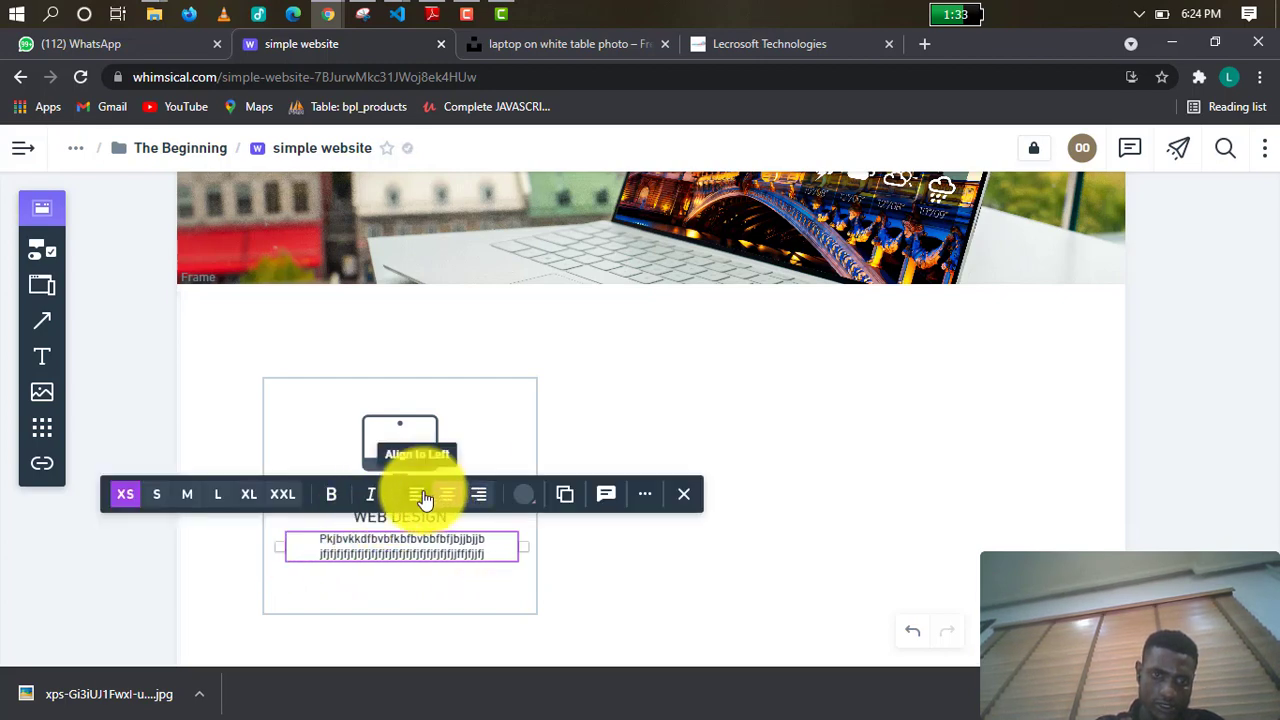
Align the filler paragraph to the left and adjust its text box's left edge to just inside the card border.
click(416, 494)
drag(283, 543, 265, 543)
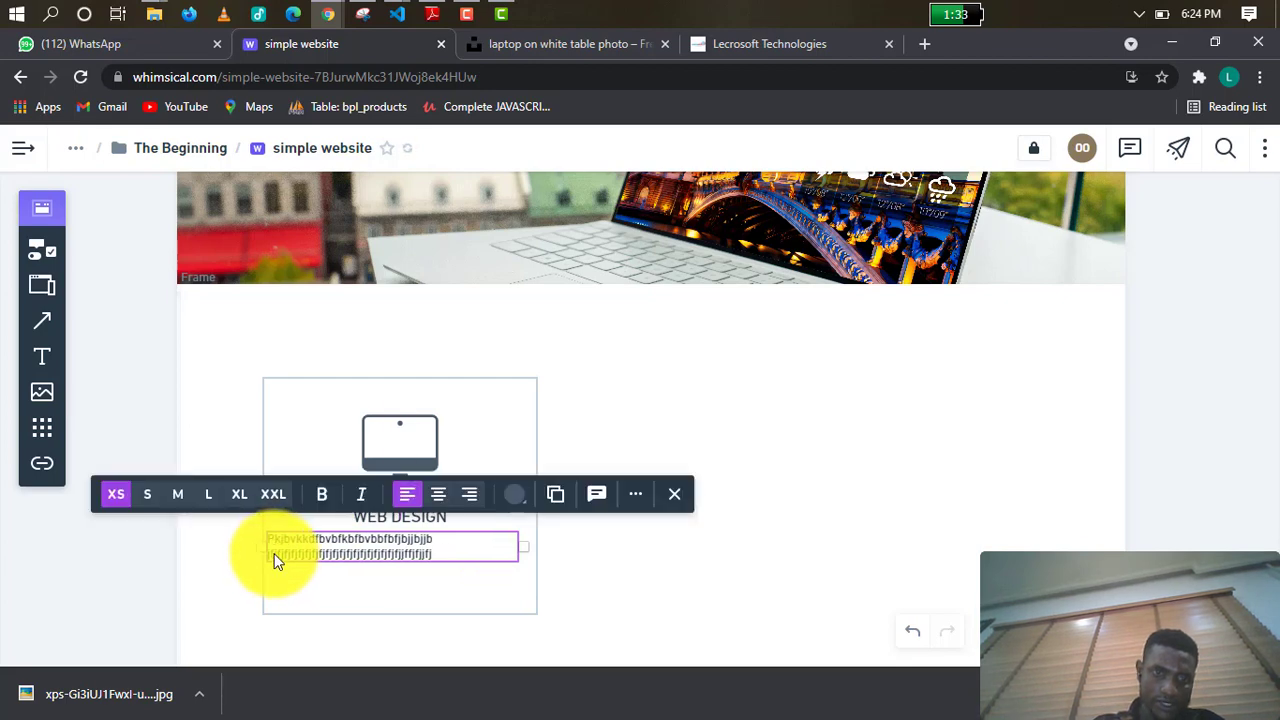
click(270, 552)
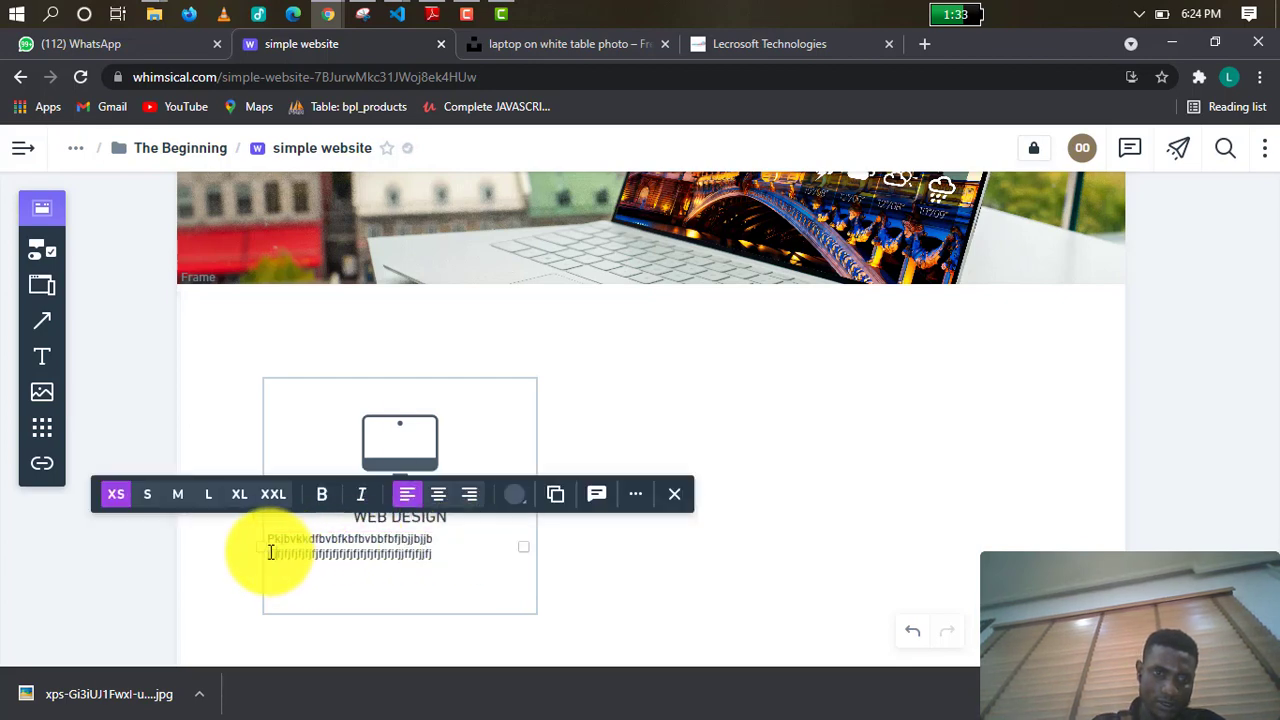
drag(265, 548, 277, 543)
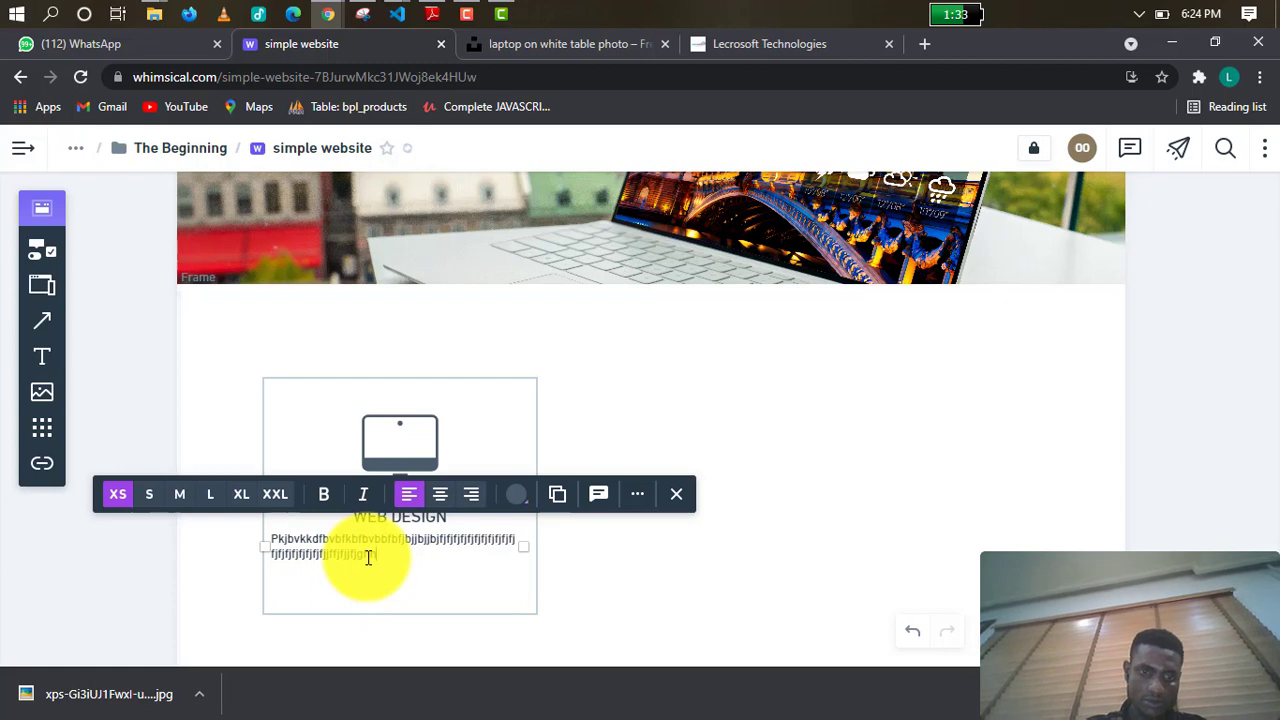
Extend the filler paragraph with repeated "h" characters until it fills three lines.
text(hhhhhhhhhhhhhhhhhhhhhhhhhhhhhhhhhhhhhhhhhhh)
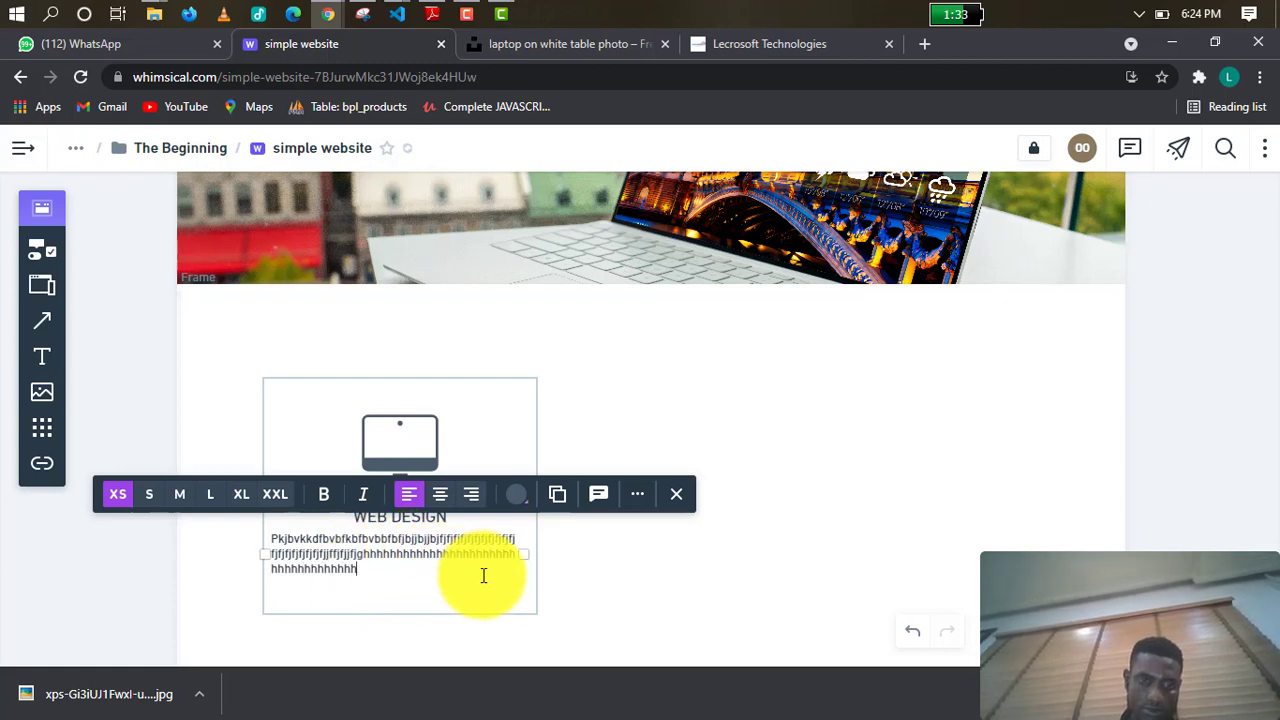
text(hhhhhh)
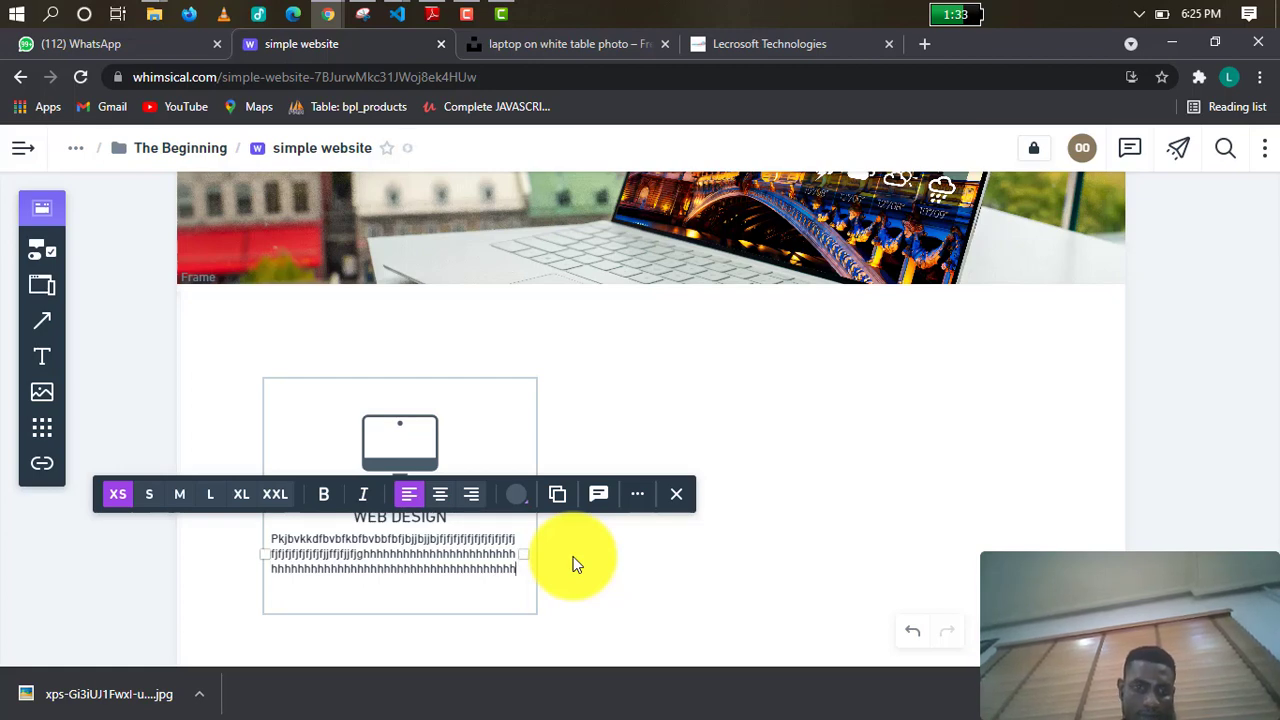
click(573, 563)
Centre the filler paragraph's text box horizontally within the card.
click(458, 555)
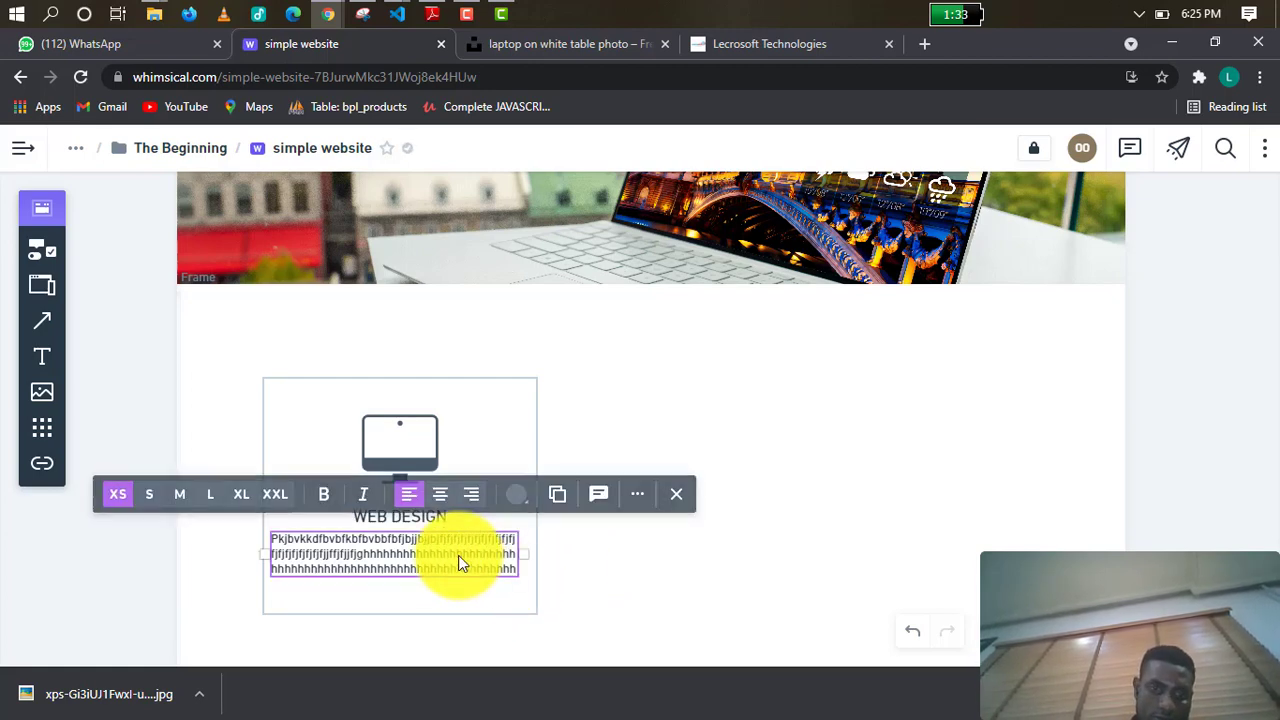
drag(458, 555, 467, 555)
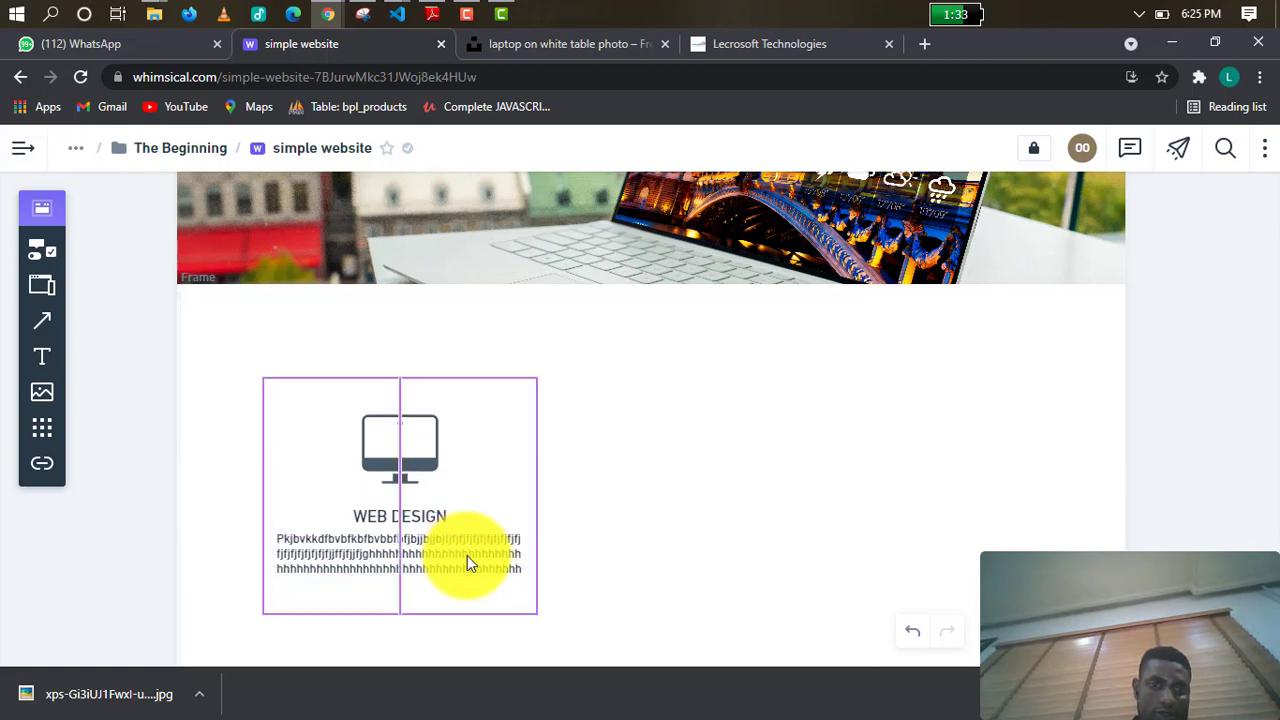
click(590, 551)
Change the "WEB DESIGN" heading's text colour to yellow.
scroll(536, 460, up, 1)
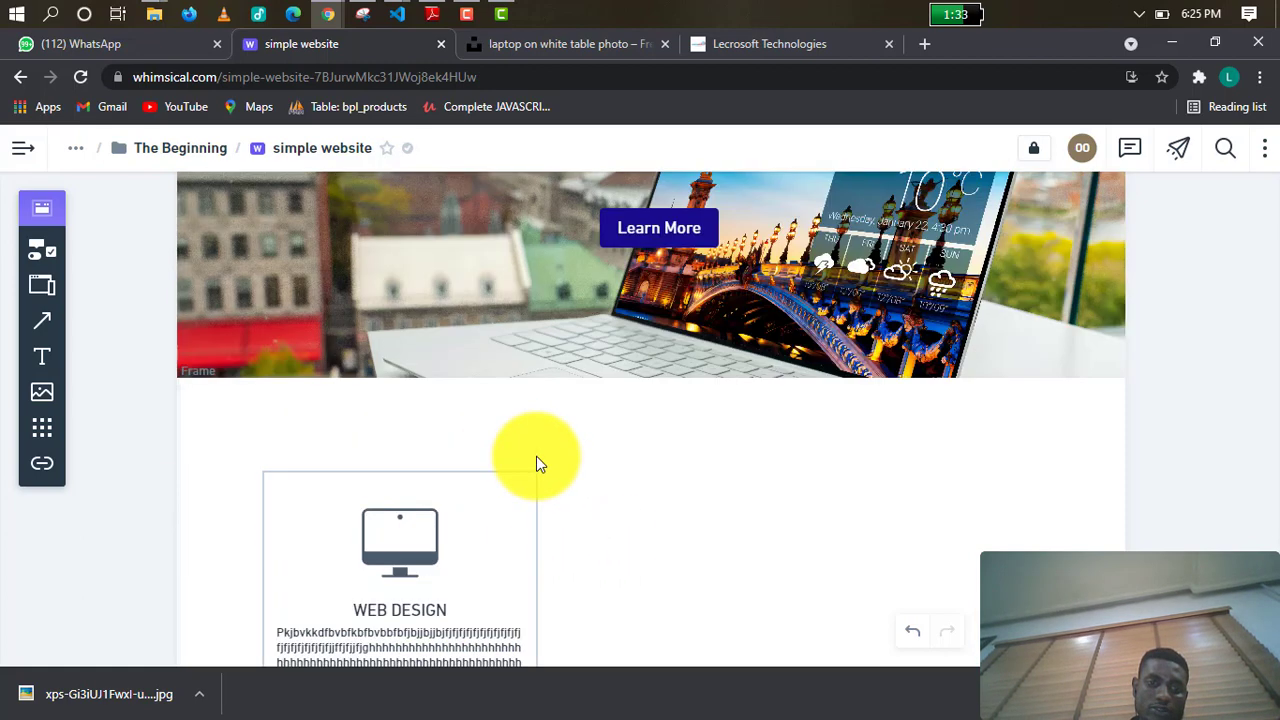
scroll(537, 459, down, 1)
click(426, 521)
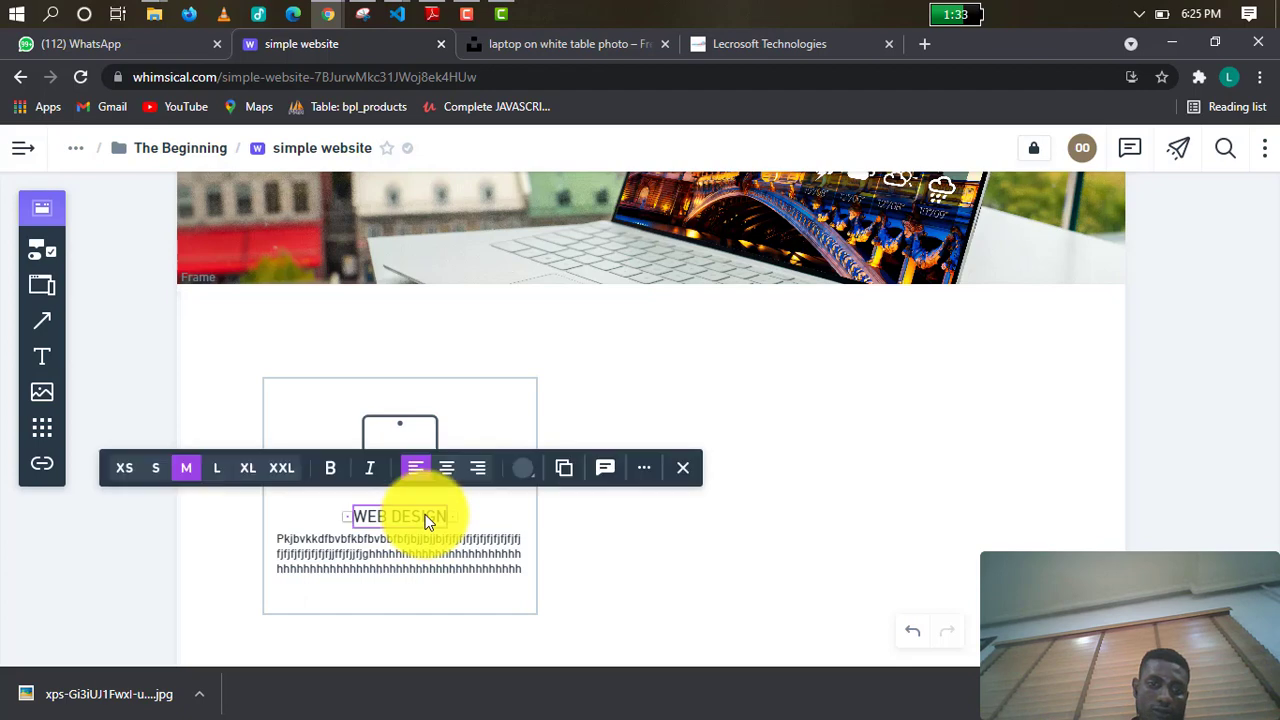
click(522, 468)
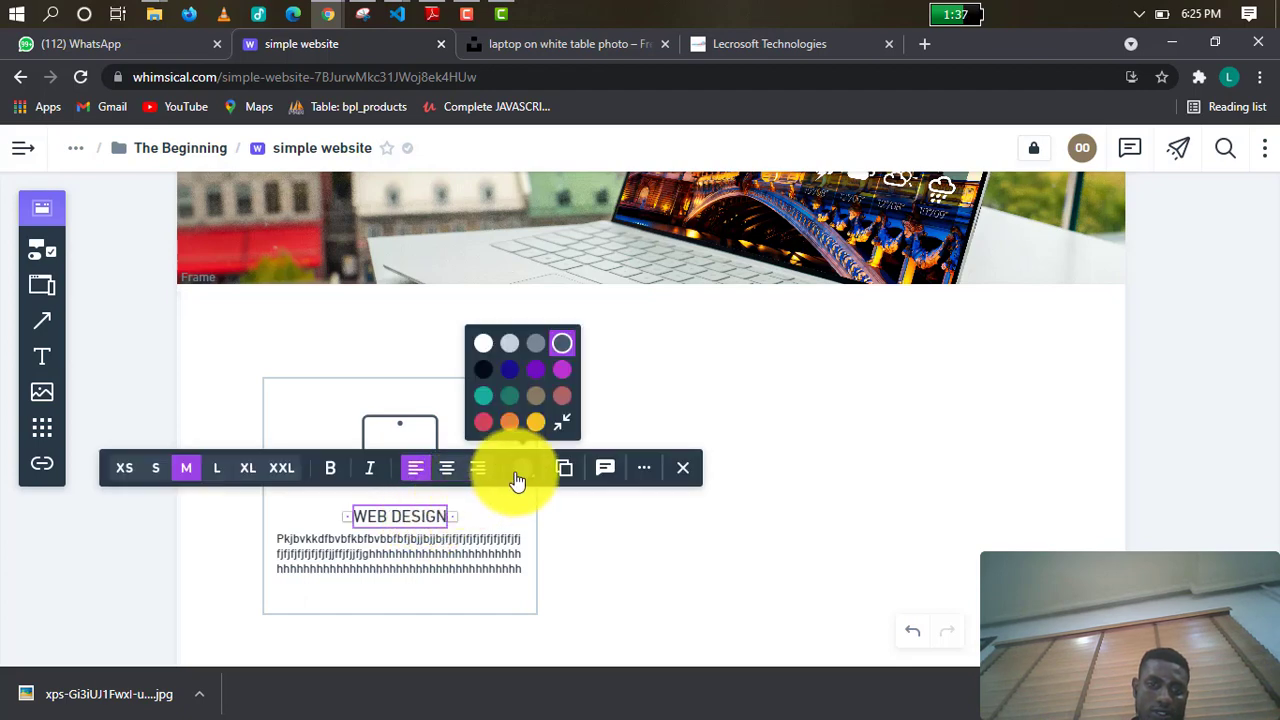
click(547, 428)
click(806, 489)
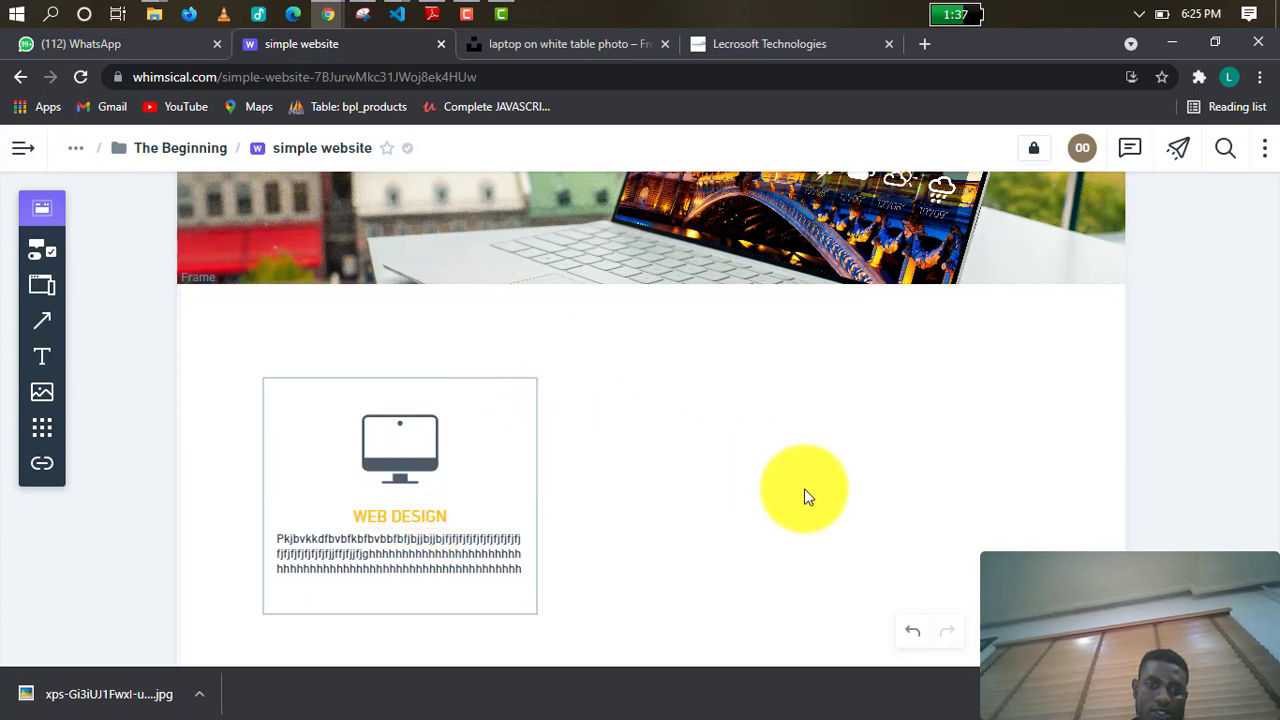
Extend the WEB DESIGN card's lower border downward to leave more room beneath the filler paragraph.
scroll(802, 490, up, 1)
scroll(802, 490, up, 2)
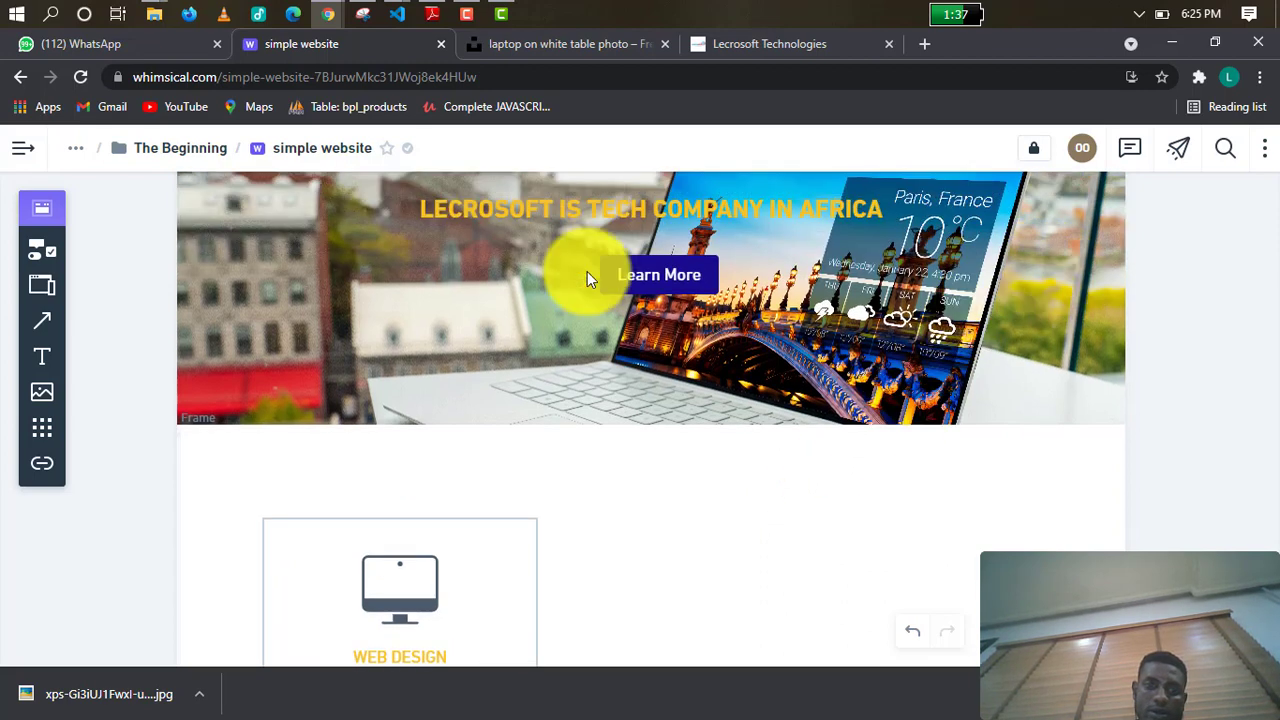
scroll(489, 356, down, 1)
scroll(519, 527, up, 5)
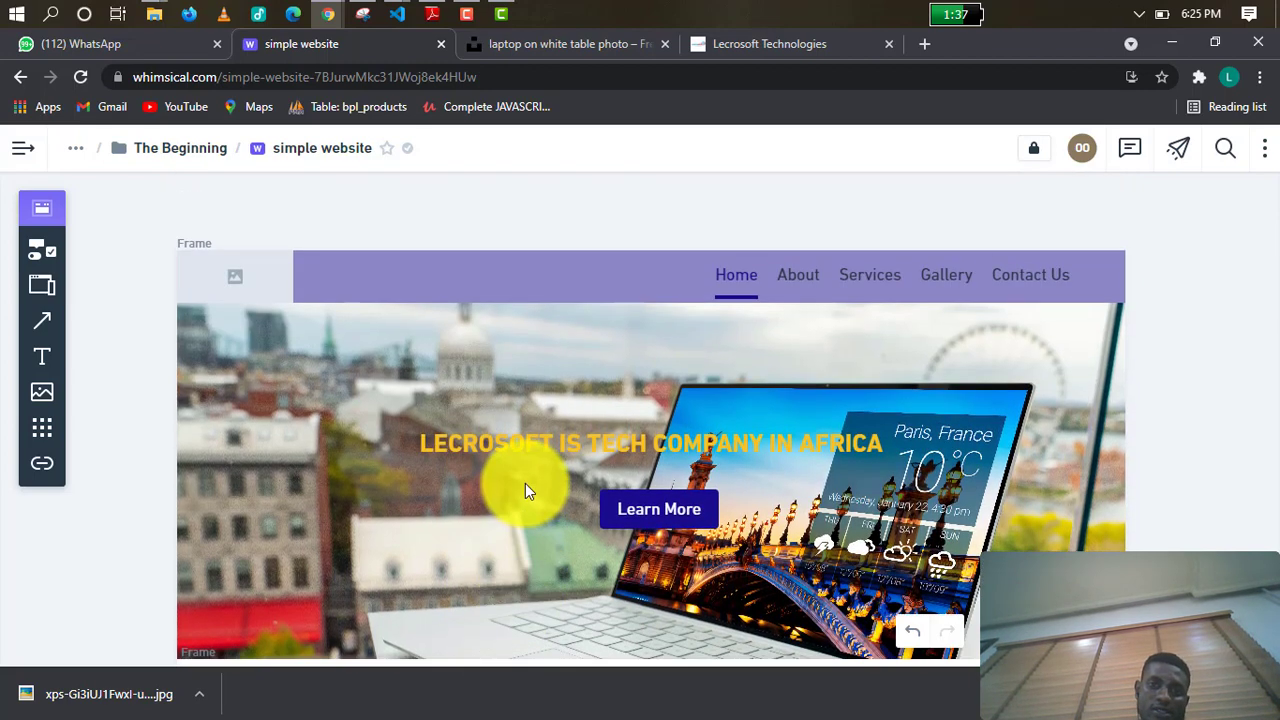
scroll(525, 483, down, 8)
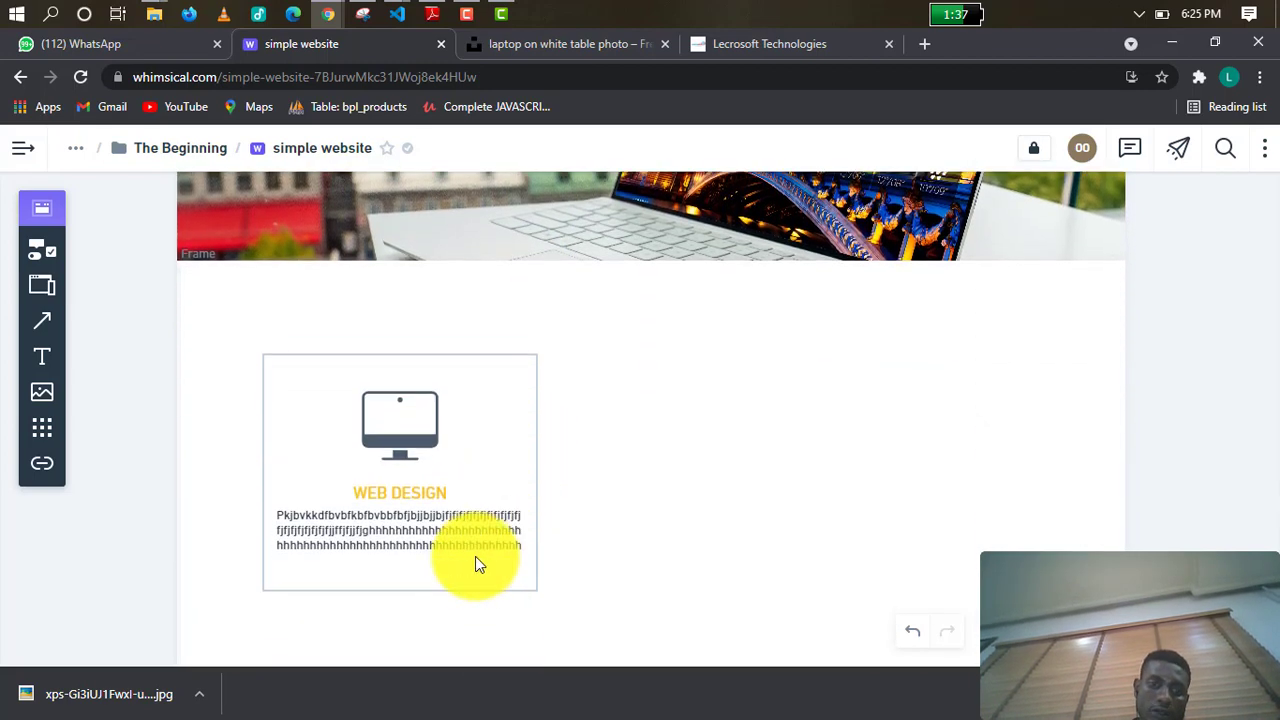
click(415, 565)
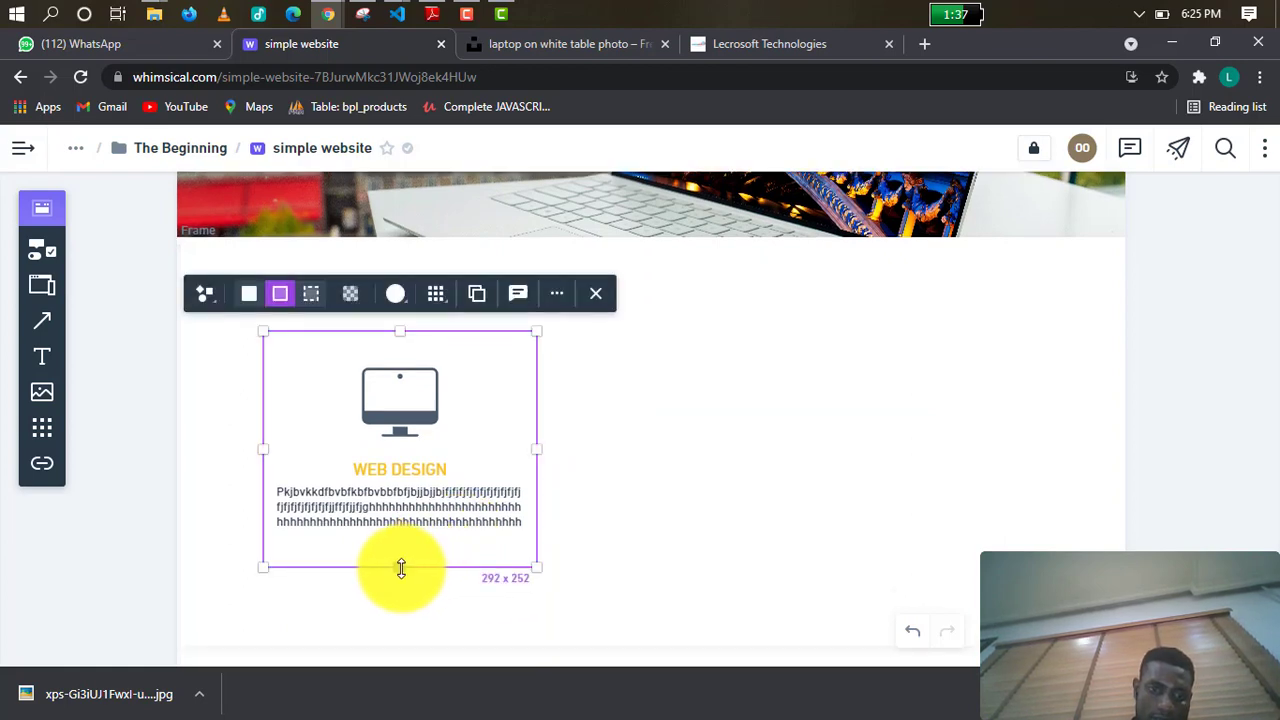
drag(401, 568, 401, 598)
click(629, 554)
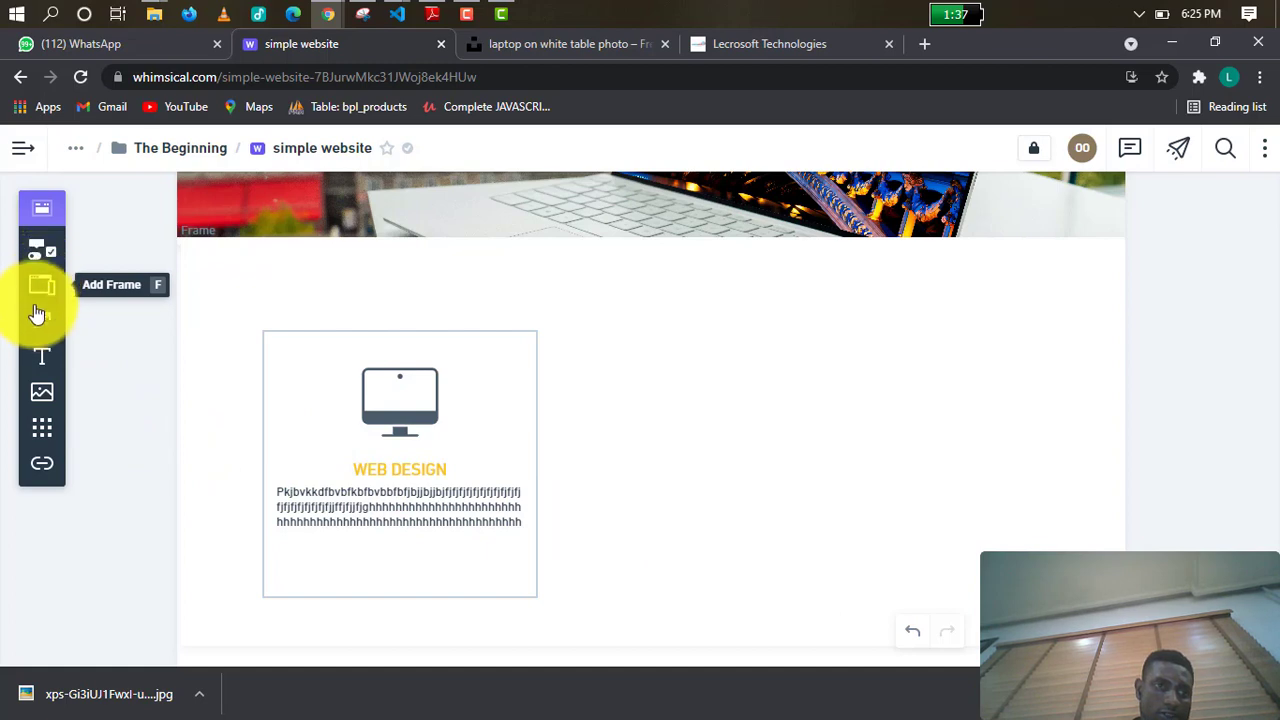
Place a rectangle just below the filler paragraph in the WEB DESIGN card.
click(44, 252)
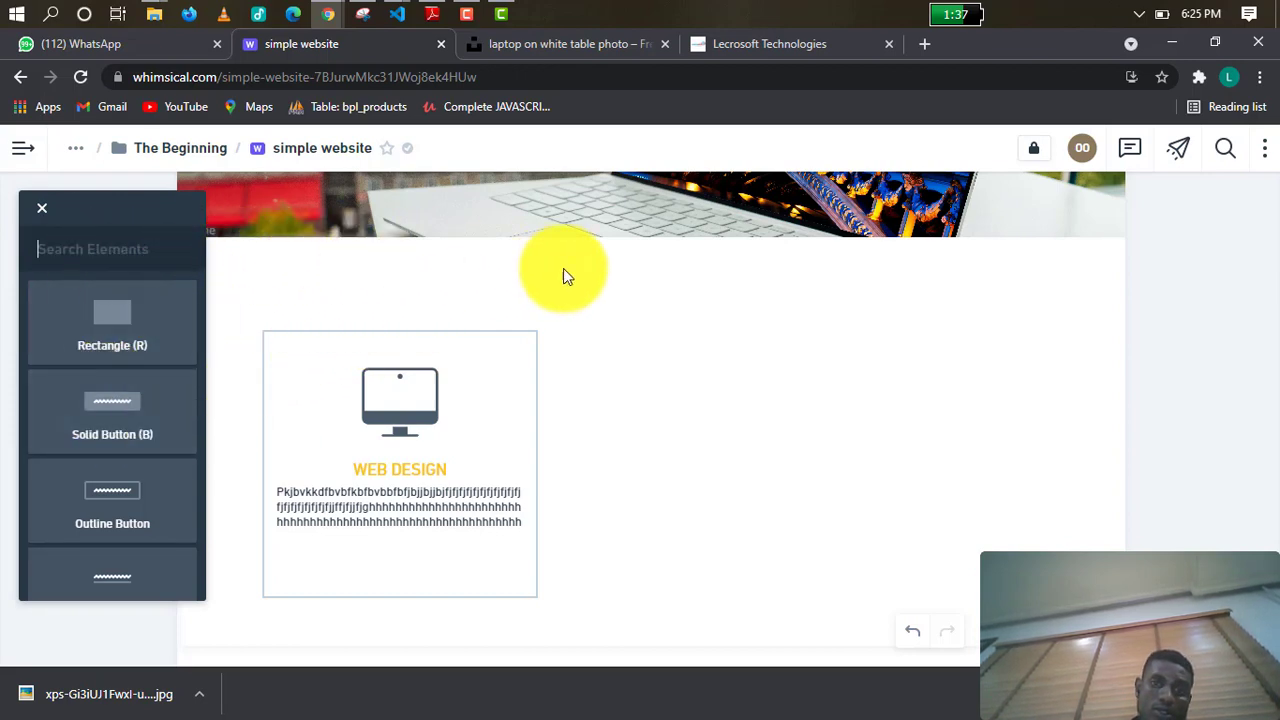
scroll(90, 420, down, 1)
scroll(110, 390, up, 1)
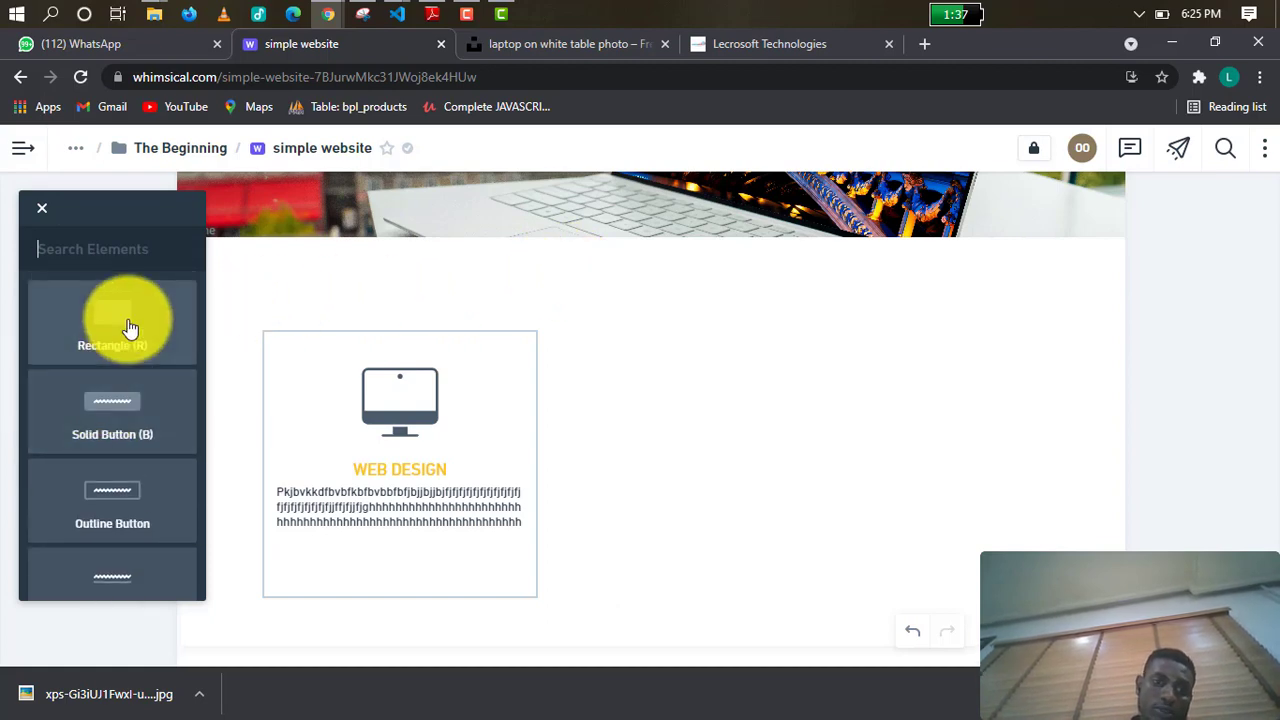
scroll(628, 353, up, 3)
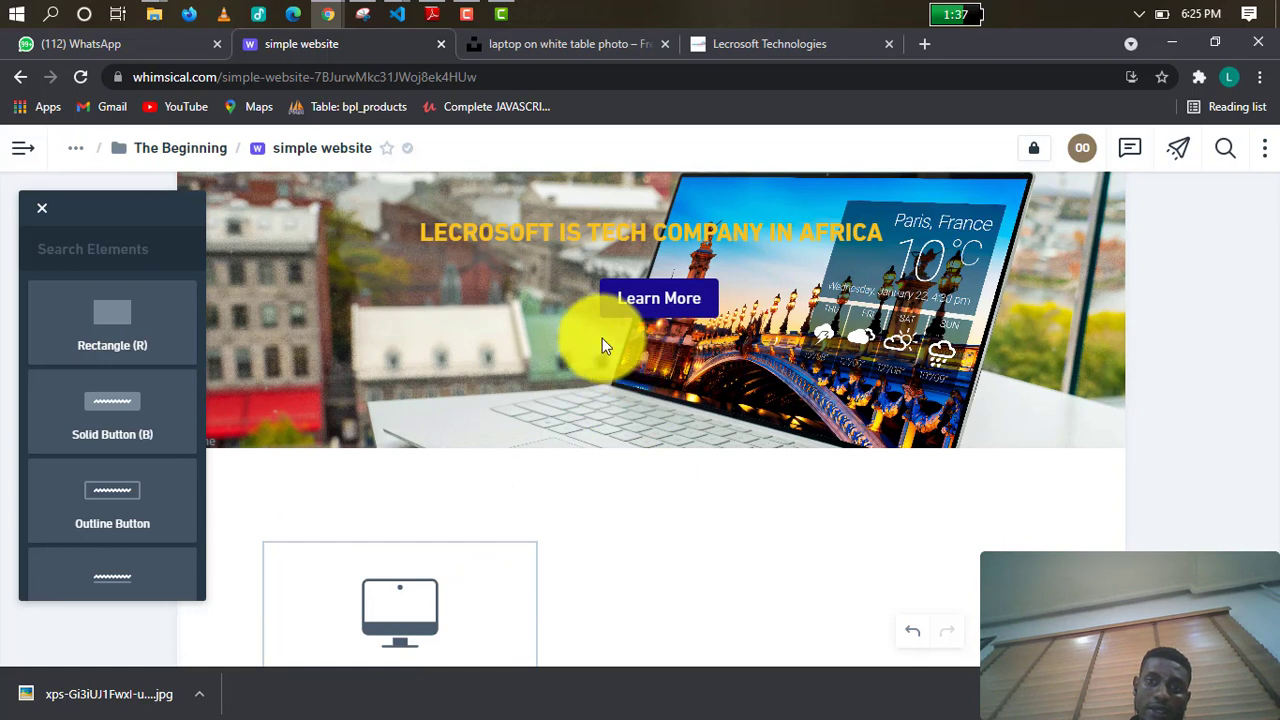
scroll(455, 355, down, 3)
click(114, 320)
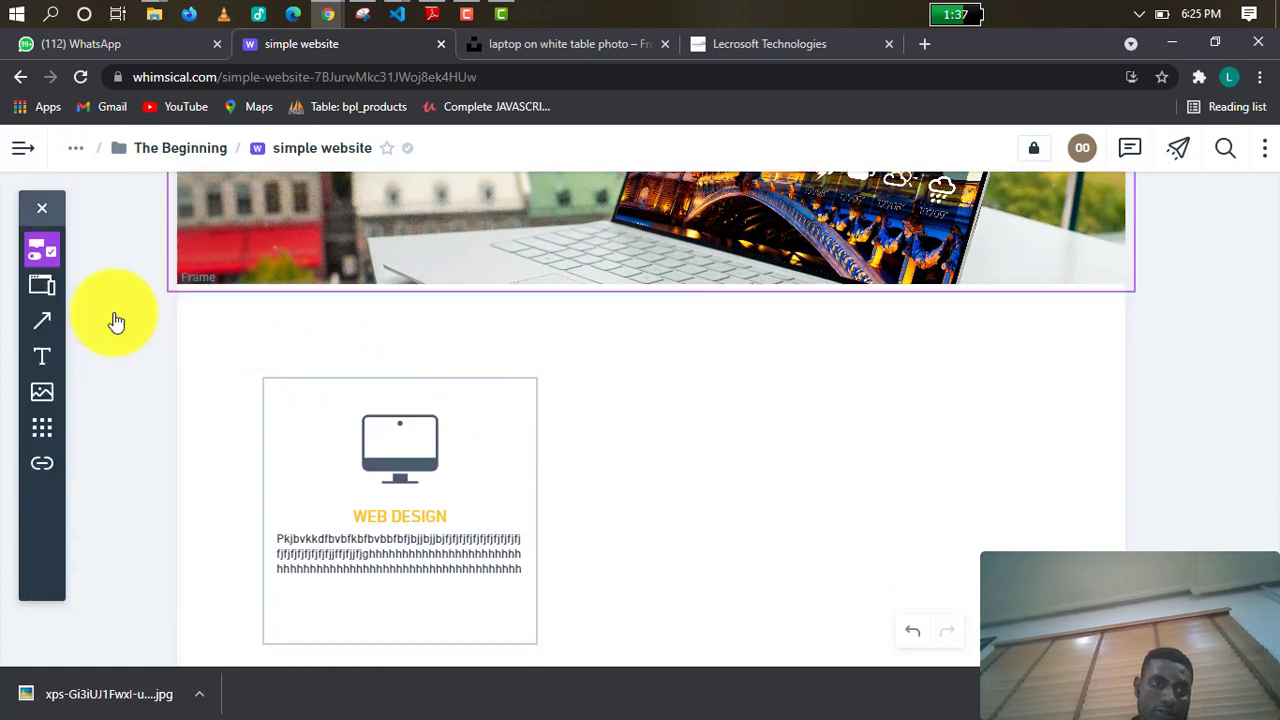
click(287, 584)
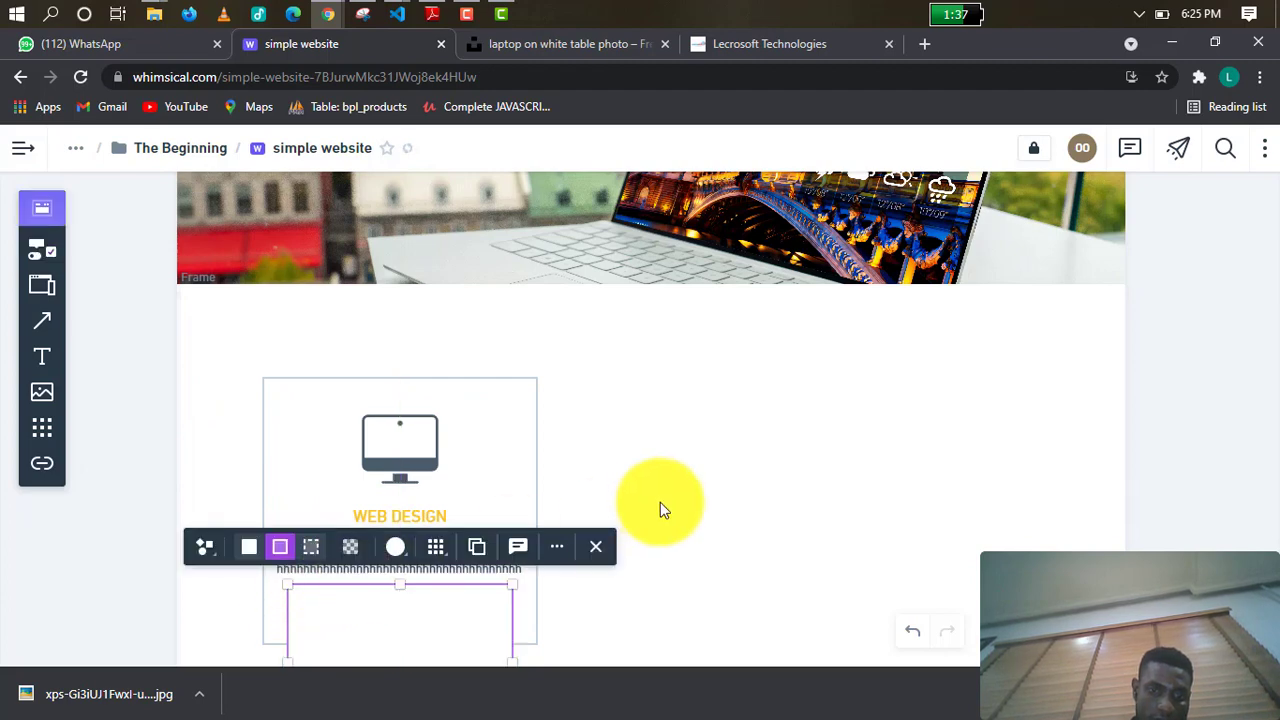
Shrink the new rectangle to a narrow button-sized strip under the filler paragraph, inside the card.
scroll(511, 614, down, 3)
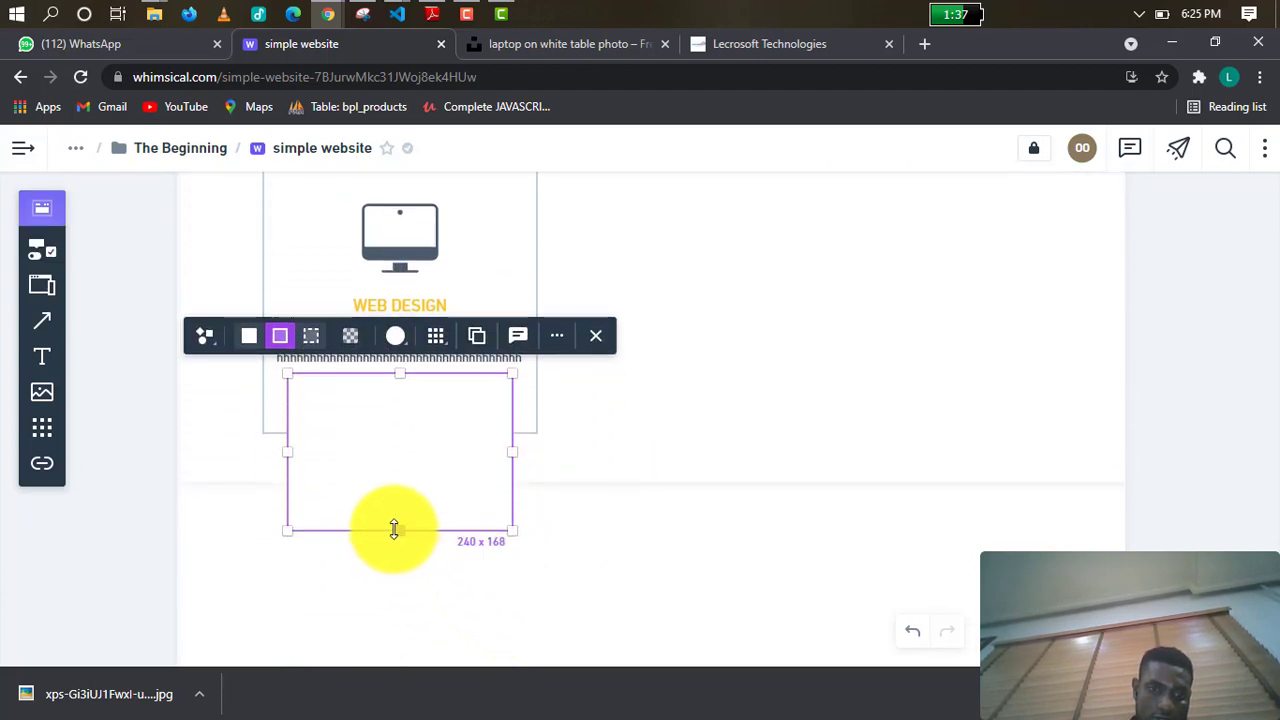
drag(394, 530, 397, 402)
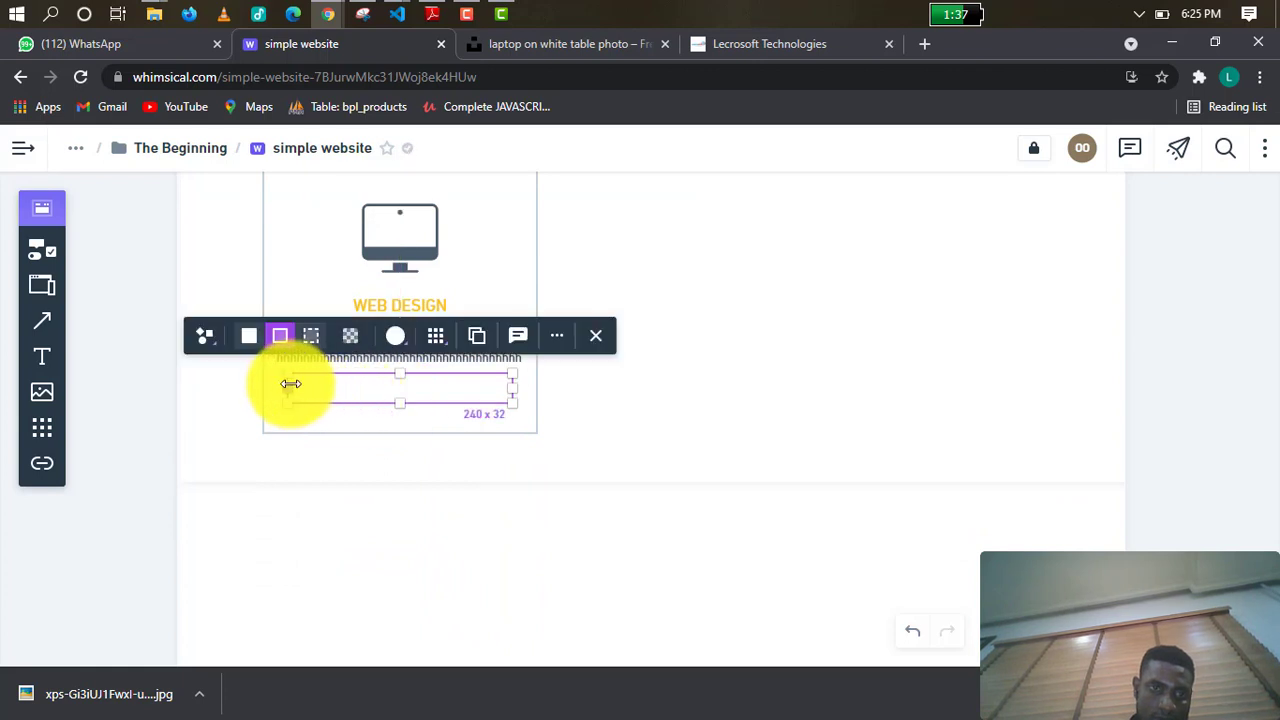
drag(290, 383, 328, 385)
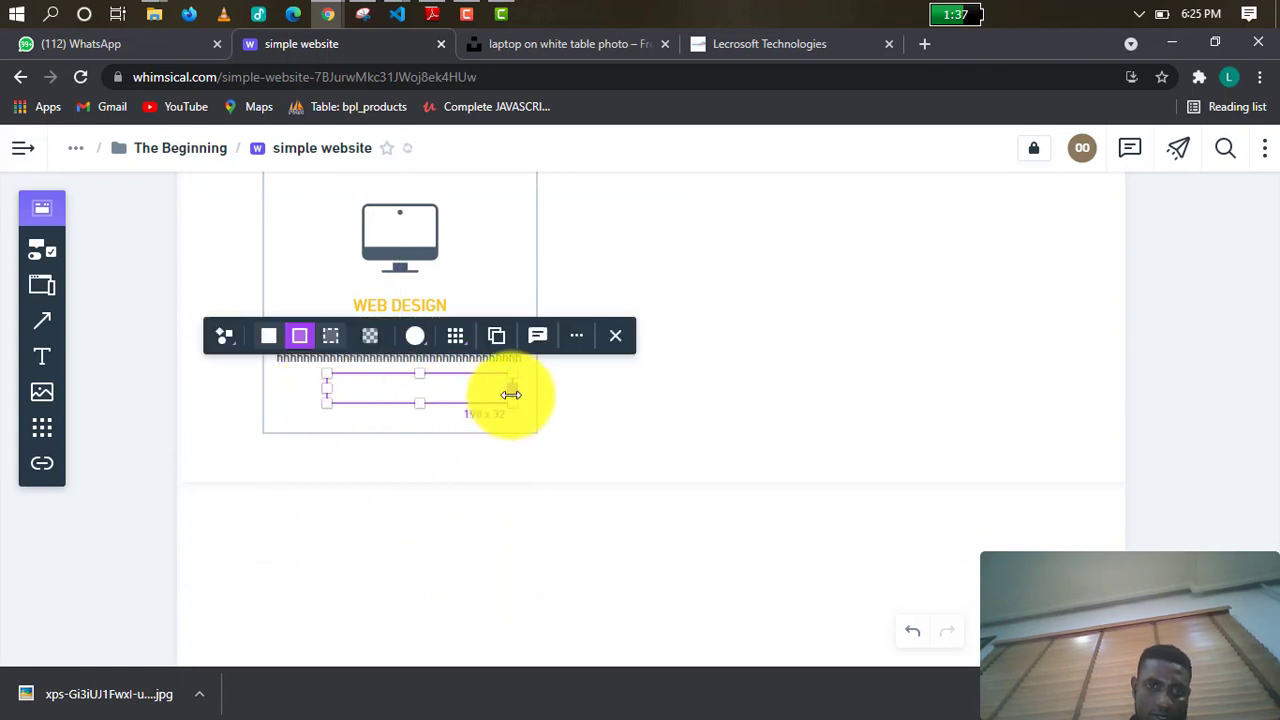
drag(511, 394, 337, 383)
drag(477, 383, 470, 383)
Change the button-sized rectangle's colour to dark blue.
click(405, 343)
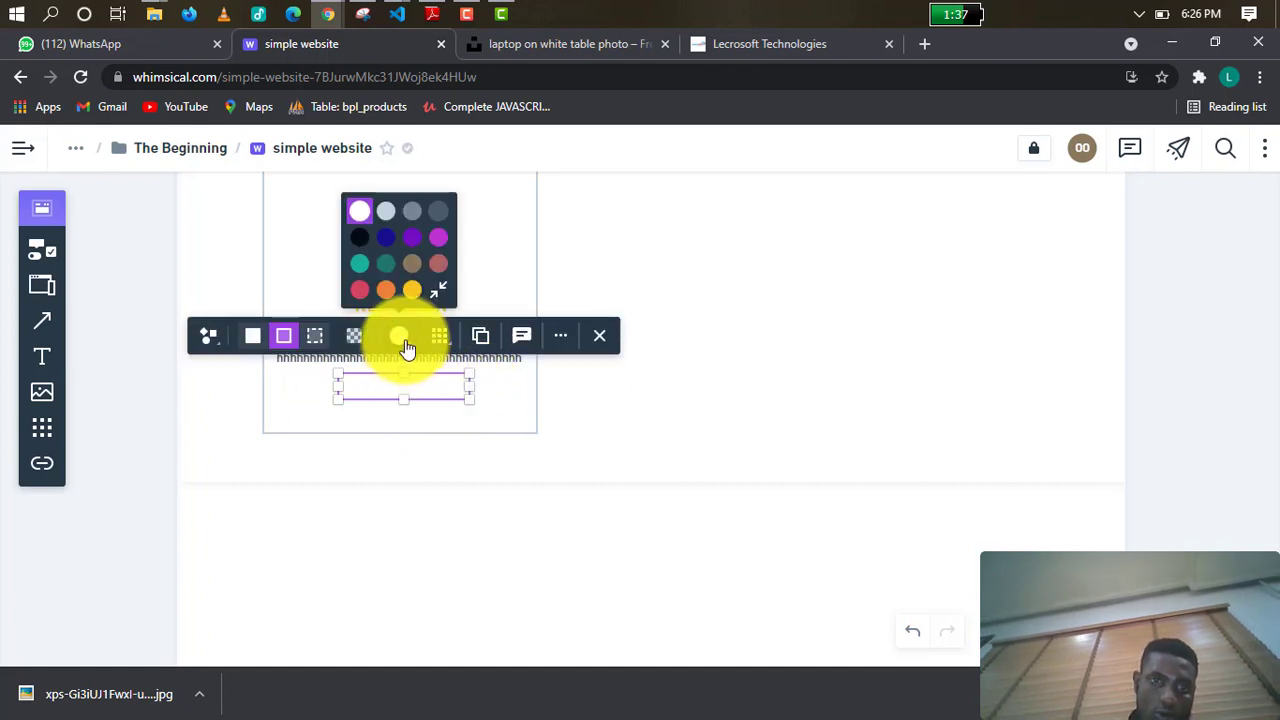
click(387, 240)
click(719, 386)
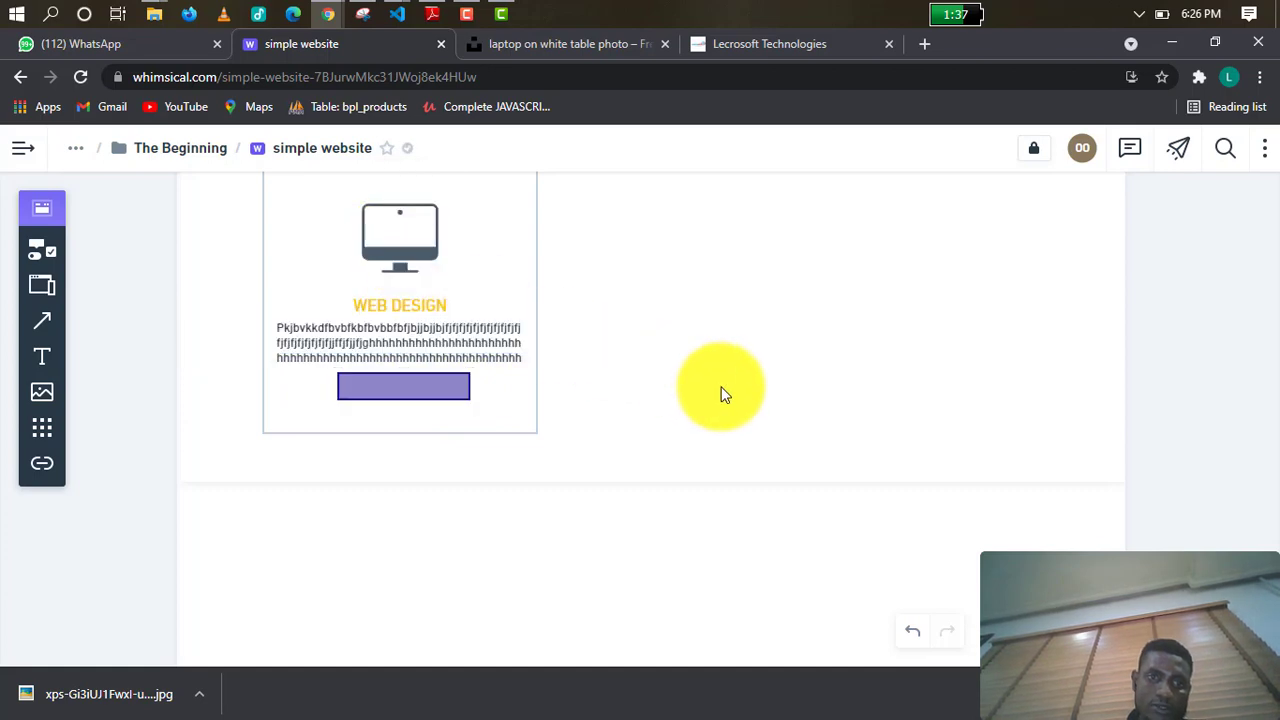
Undo the rectangle's colouring, resizing and placement so that it is removed from the card.
scroll(722, 390, up, 1)
scroll(721, 387, up, 3)
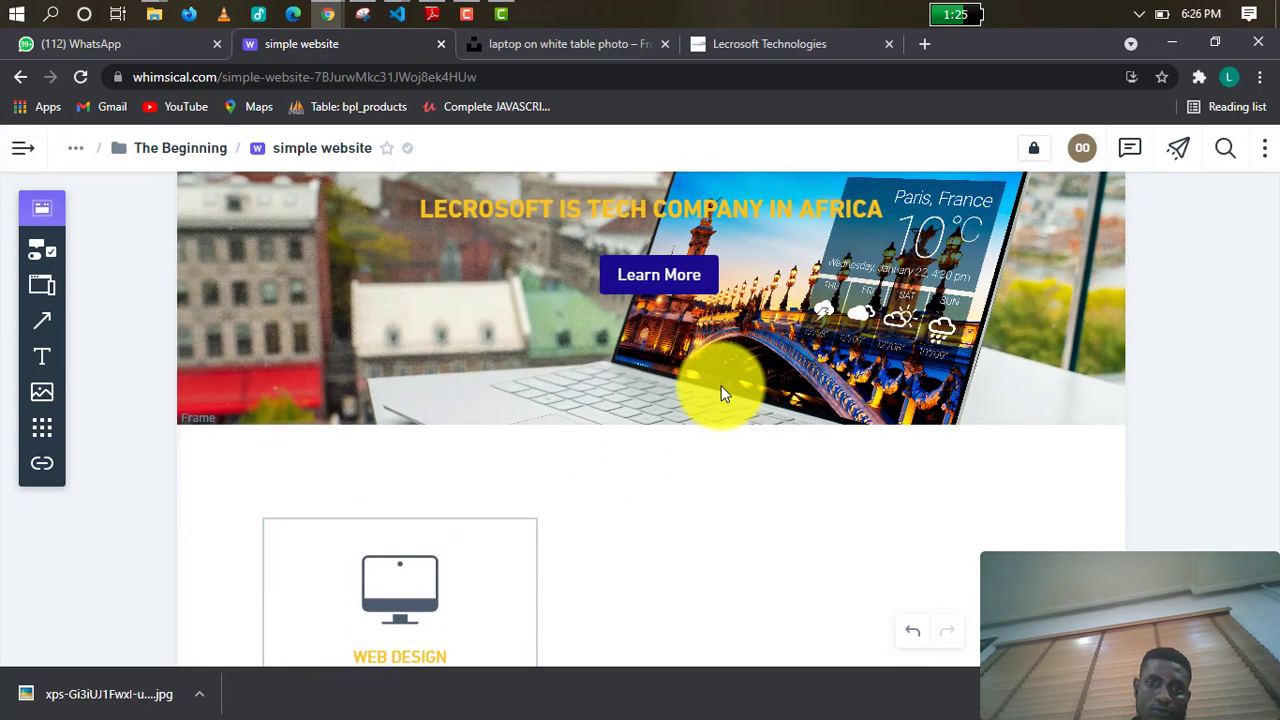
scroll(721, 386, up, 1)
scroll(721, 388, down, 3)
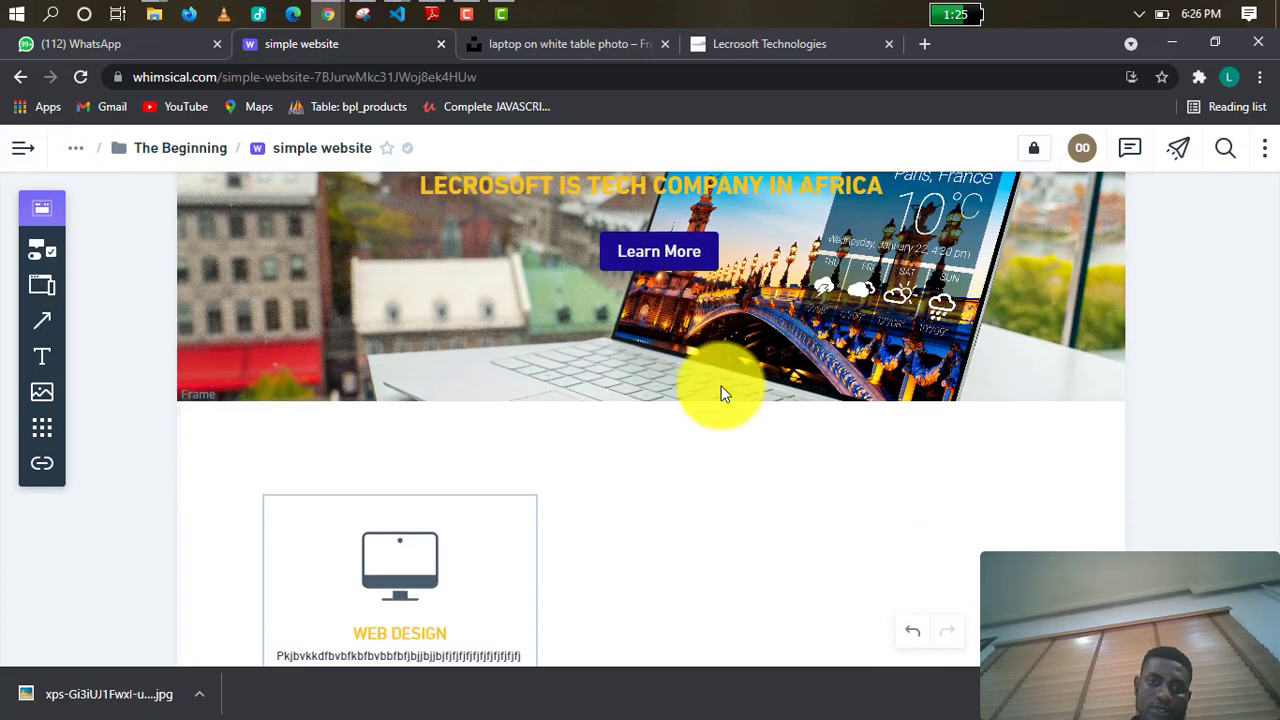
scroll(677, 429, down, 1)
scroll(643, 434, up, 3)
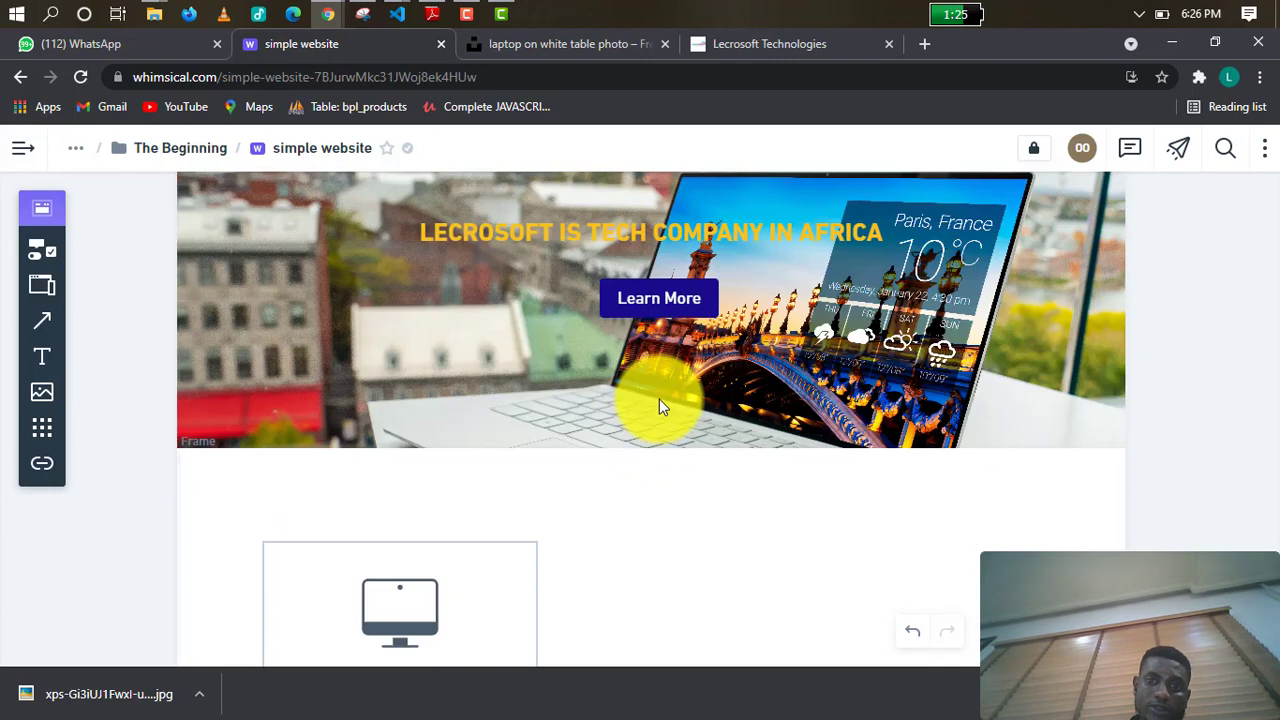
scroll(667, 413, down, 3)
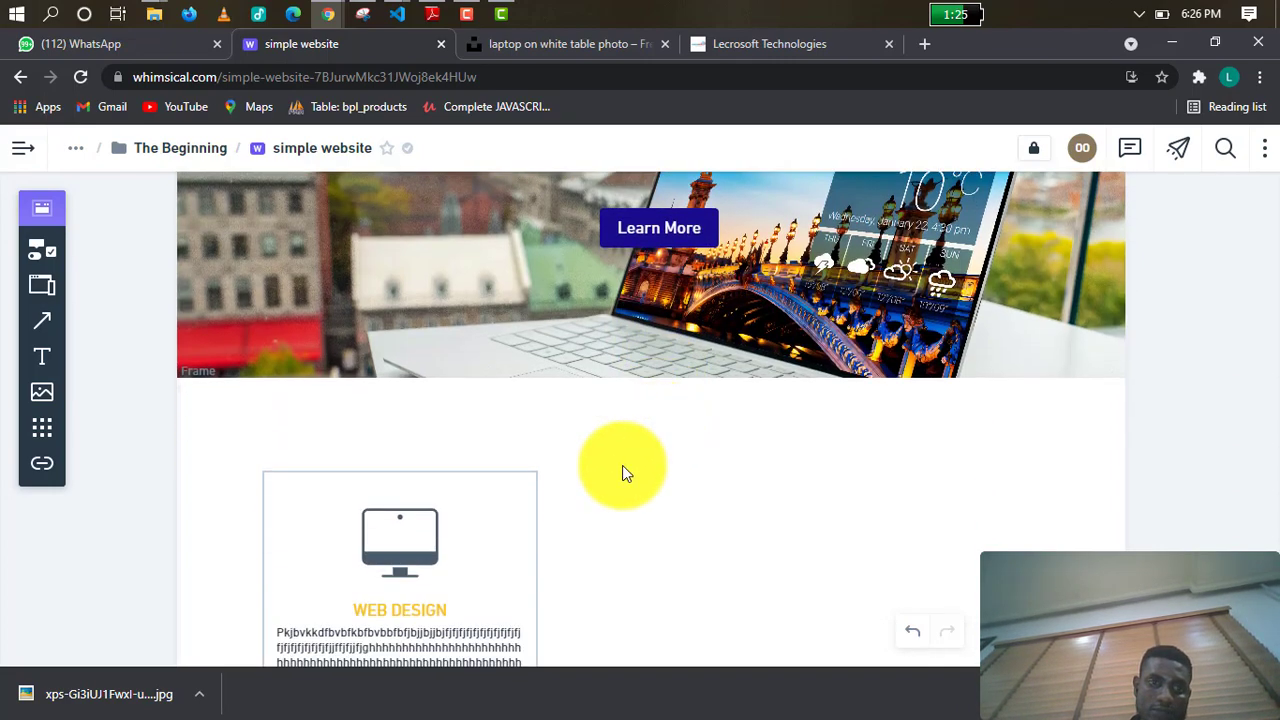
click(438, 556)
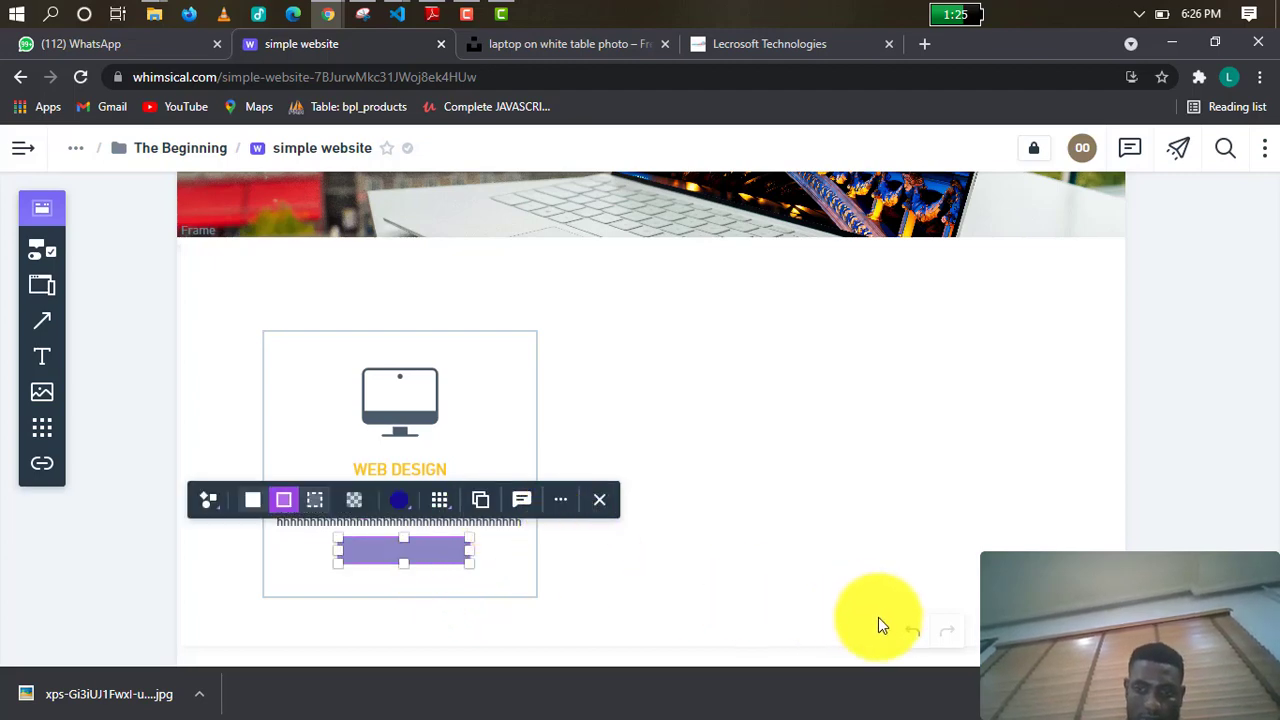
click(912, 632)
click(912, 634)
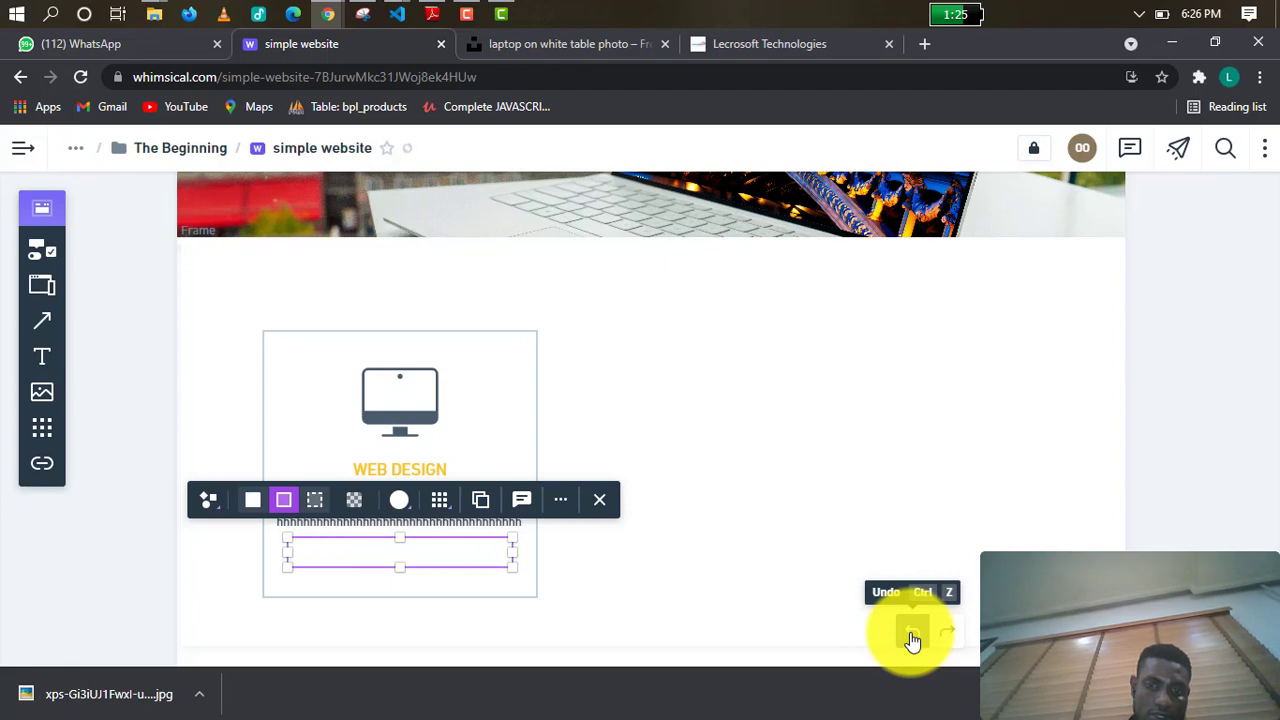
click(912, 638)
click(912, 638)
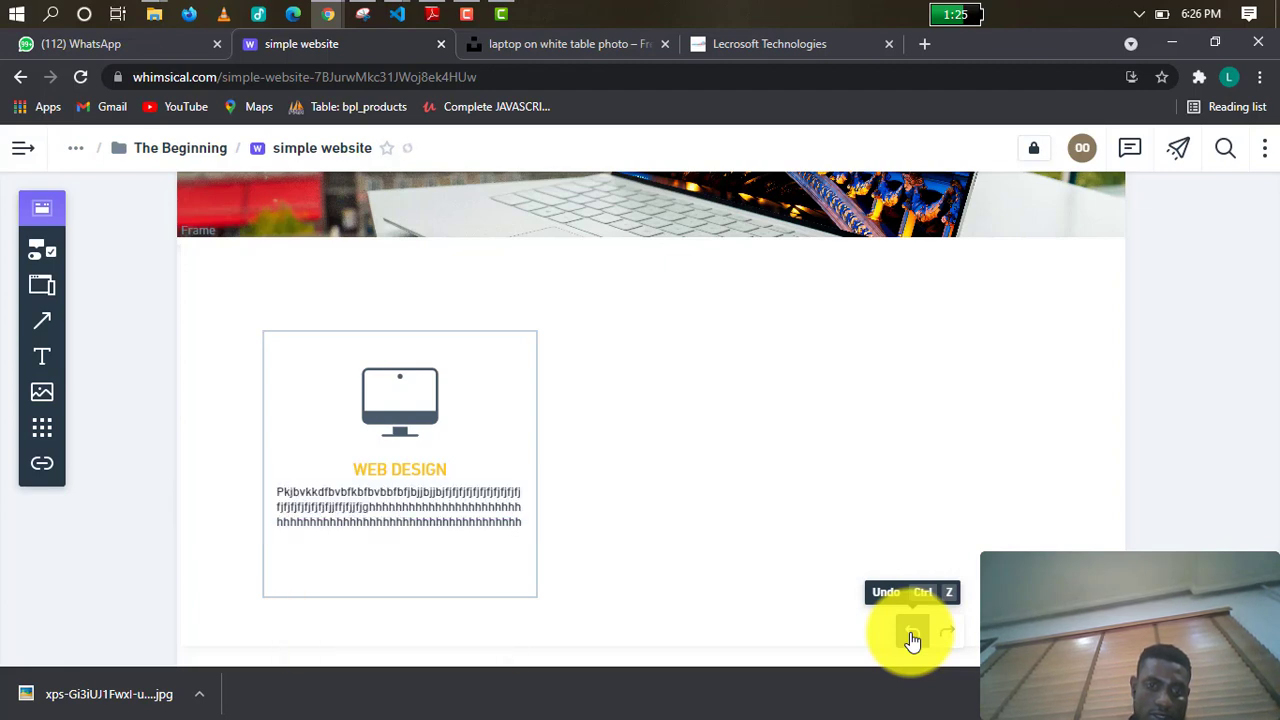
Add a Solid Button beneath the filler paragraph in the WEB DESIGN card.
click(33, 256)
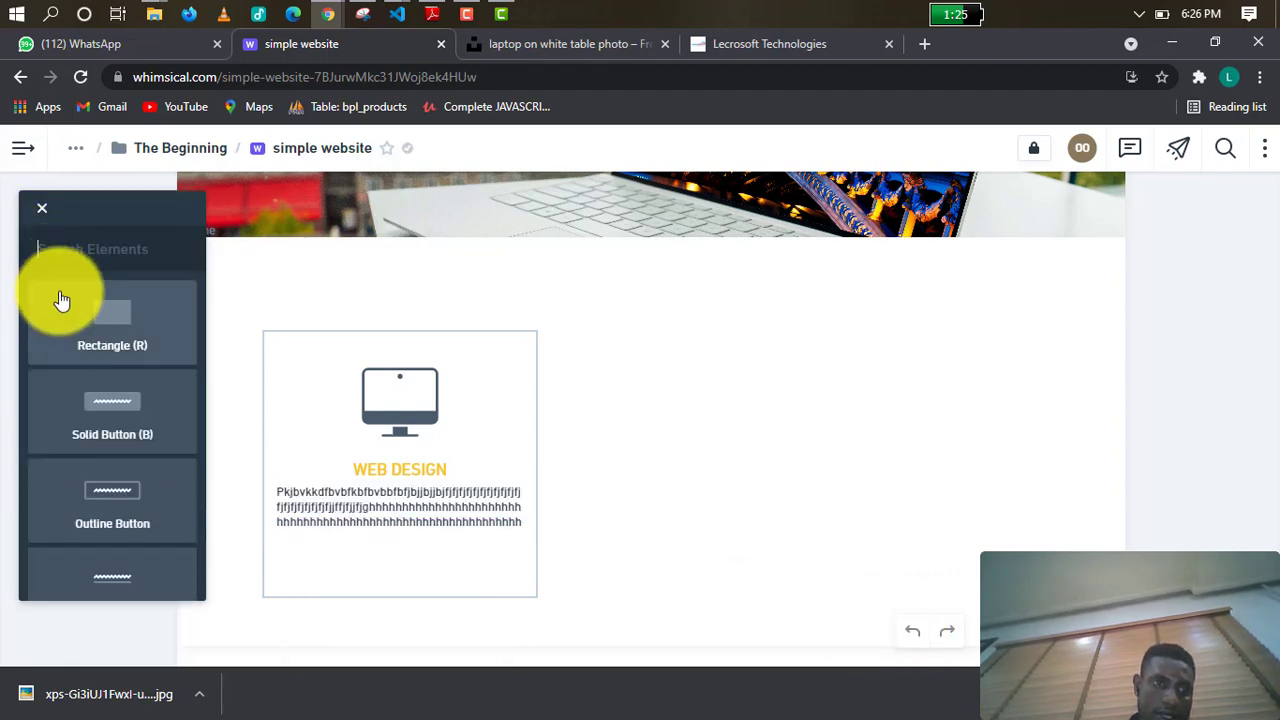
click(110, 425)
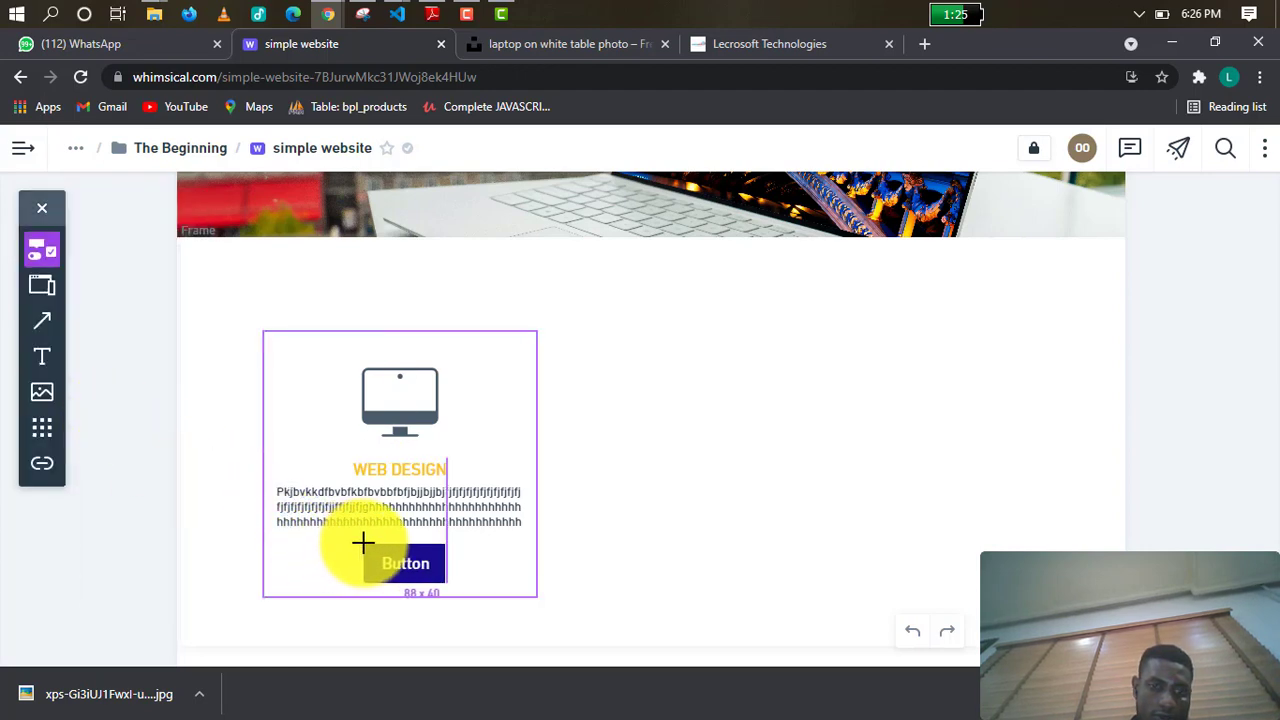
click(361, 541)
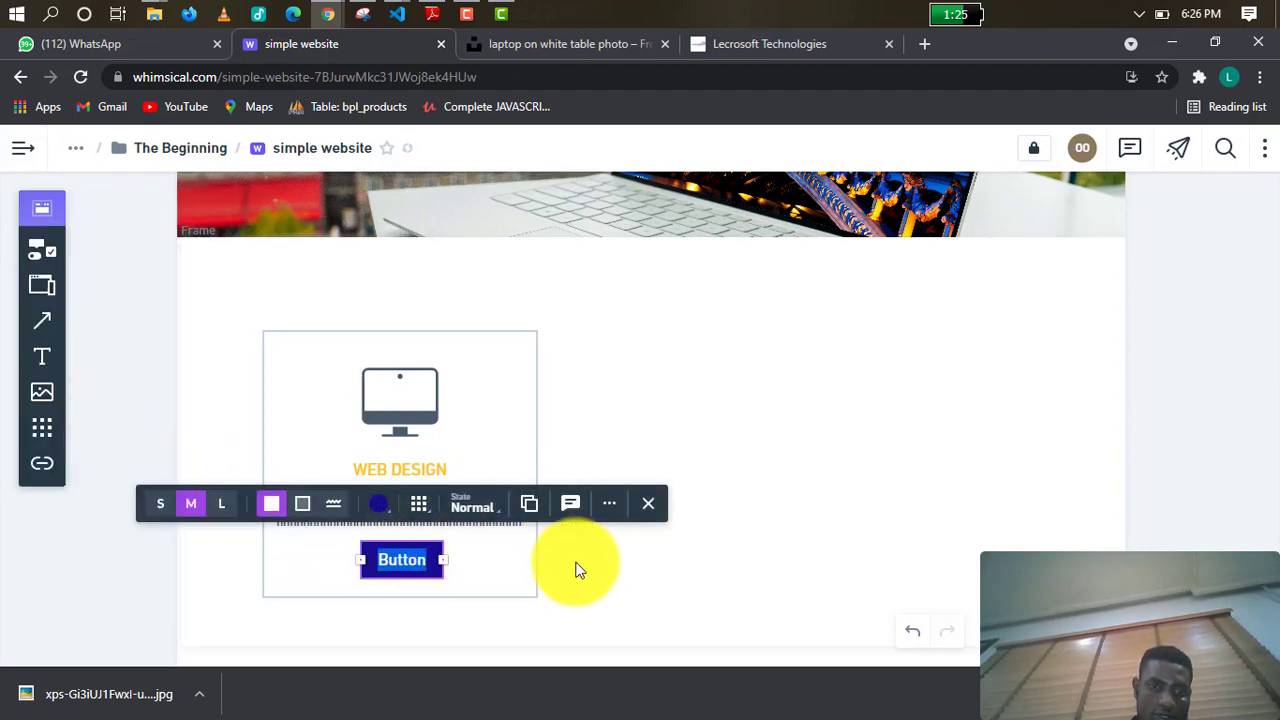
click(648, 576)
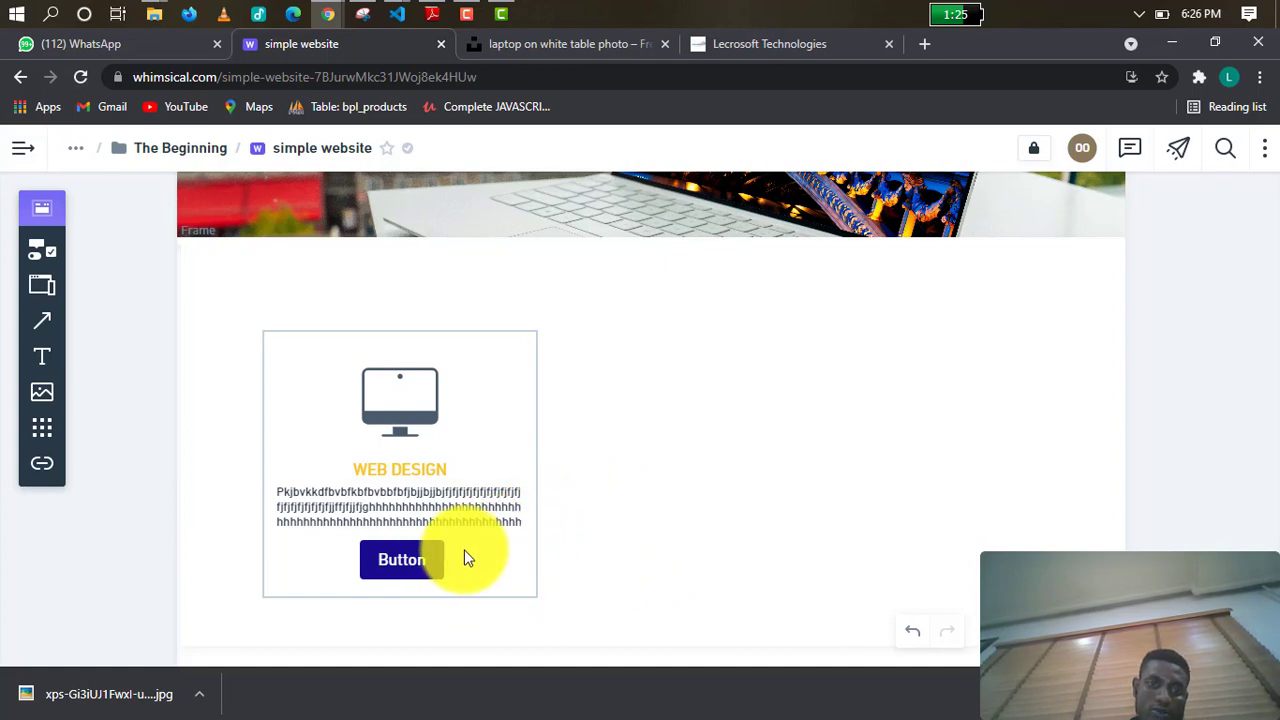
Replace the card button's label with "Learn More".
click(421, 556)
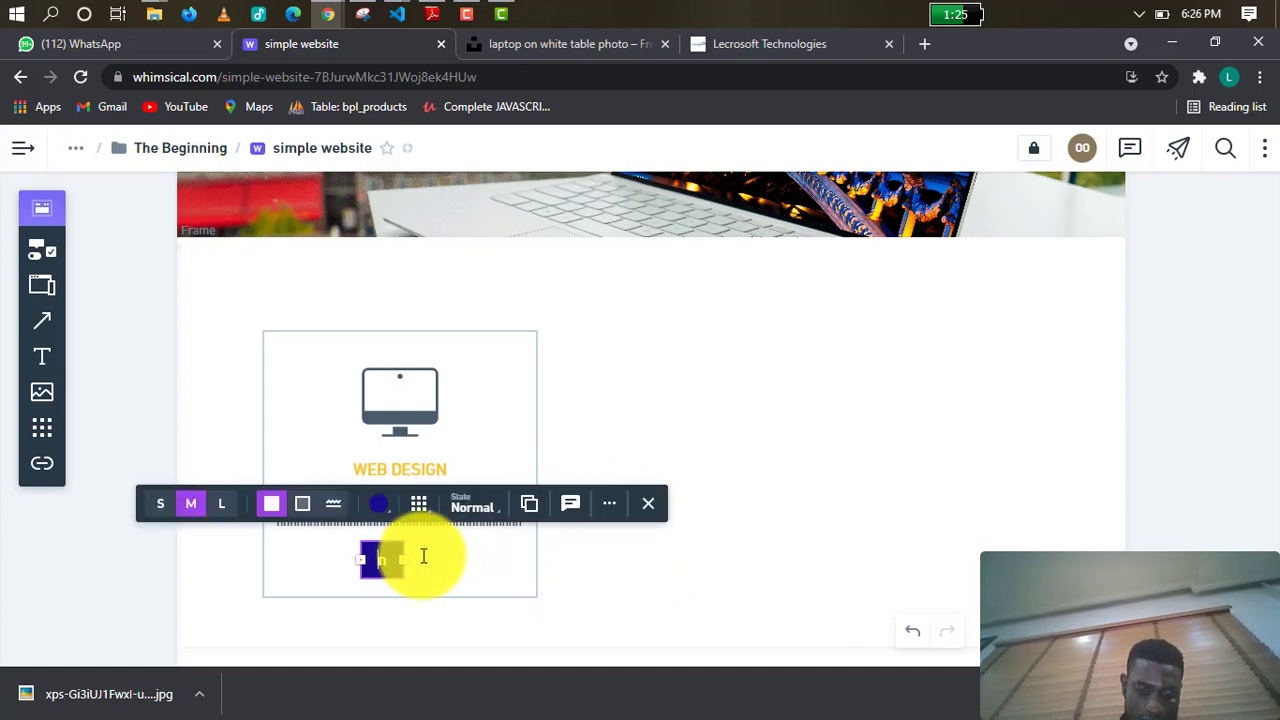
text(Learn)
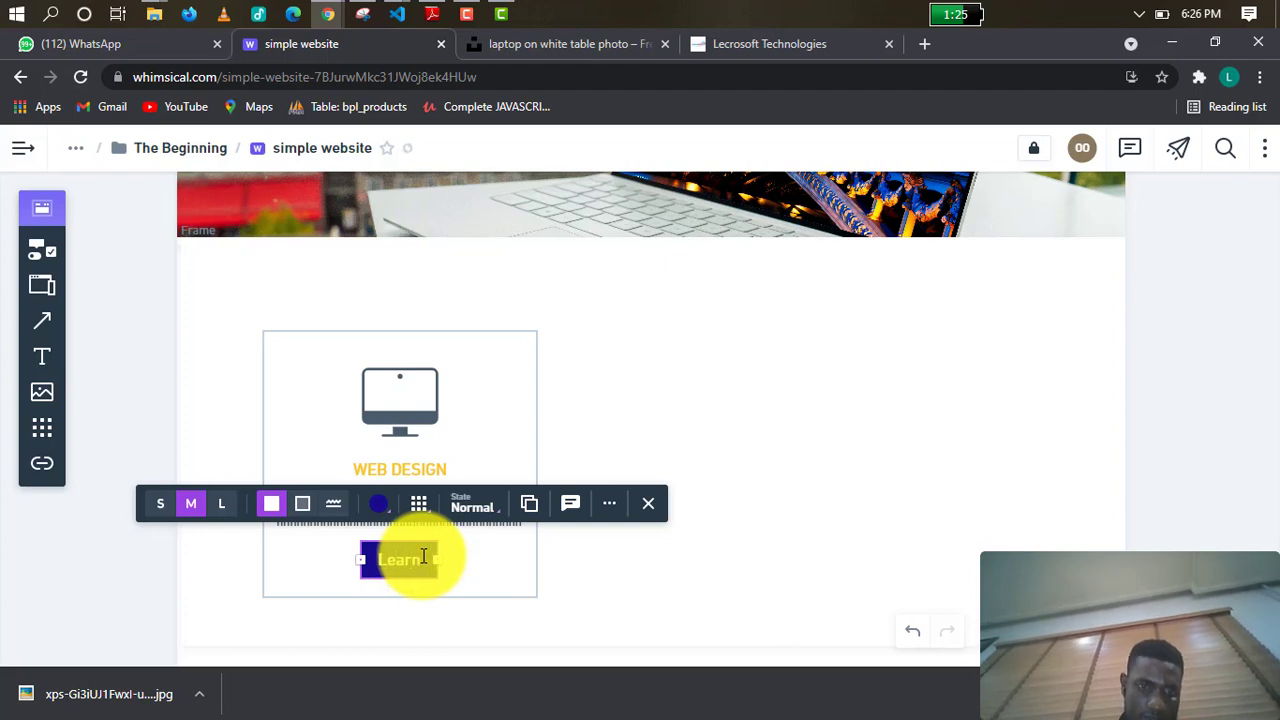
text( Mo)
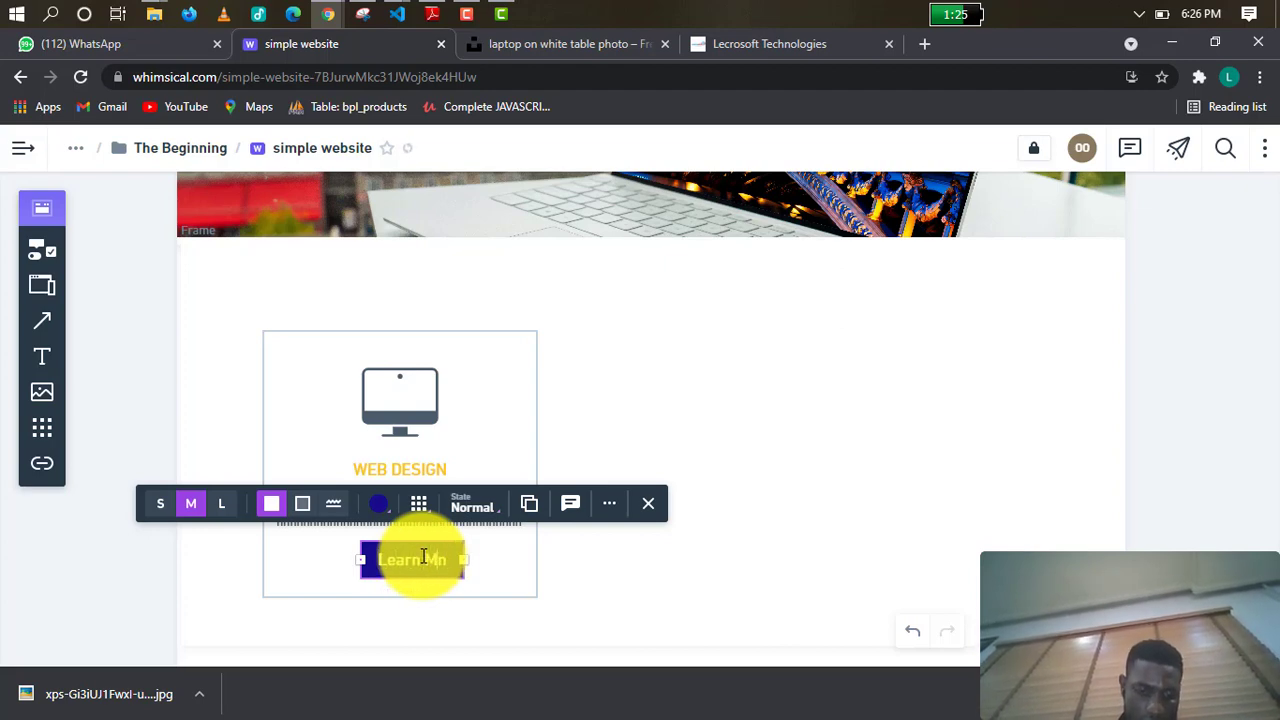
text(re)
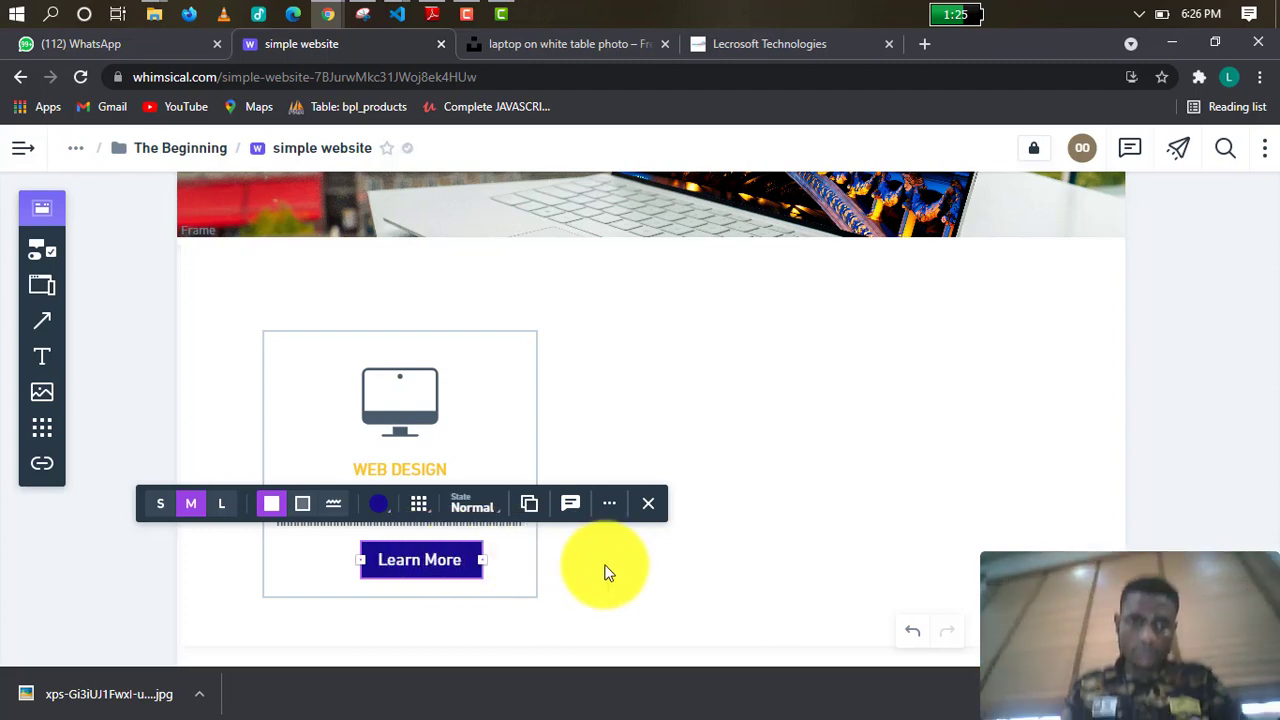
click(557, 583)
Centre the "Learn More" button horizontally within the WEB DESIGN card.
drag(459, 563, 435, 561)
click(402, 560)
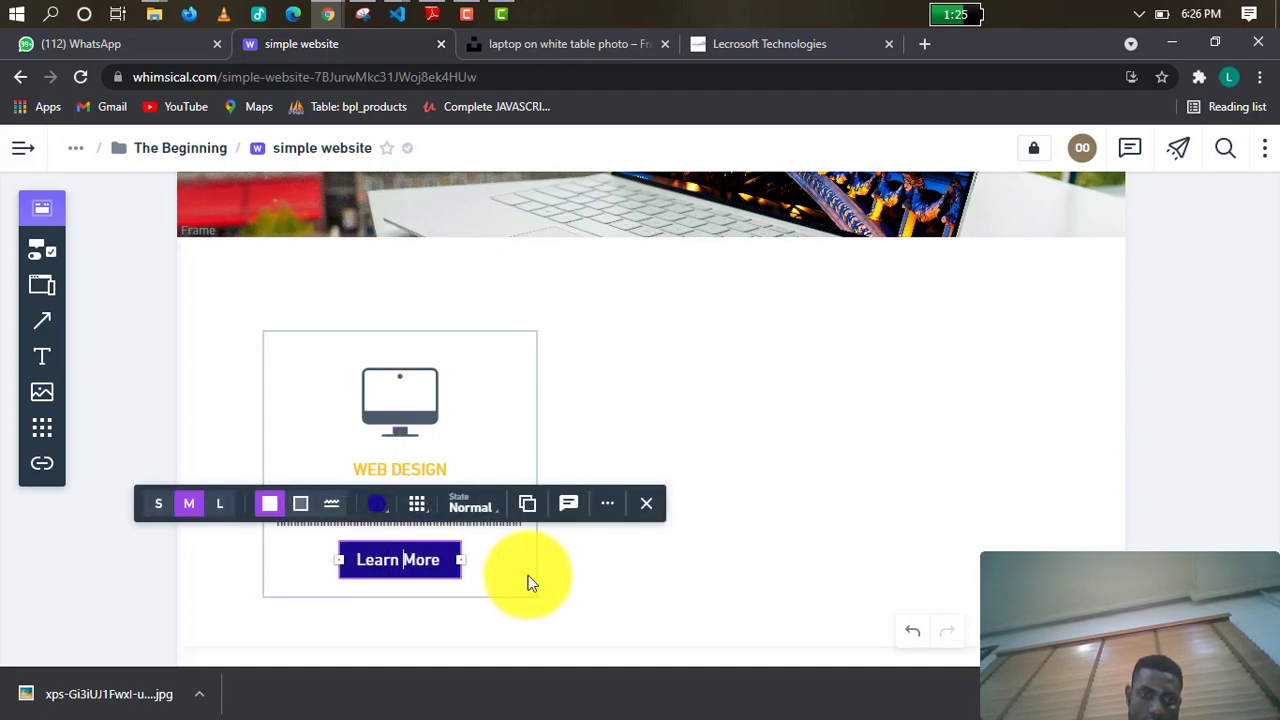
click(471, 557)
Set the card's "Learn More" button to the Small size and recentre it closer beneath the paragraph.
click(414, 557)
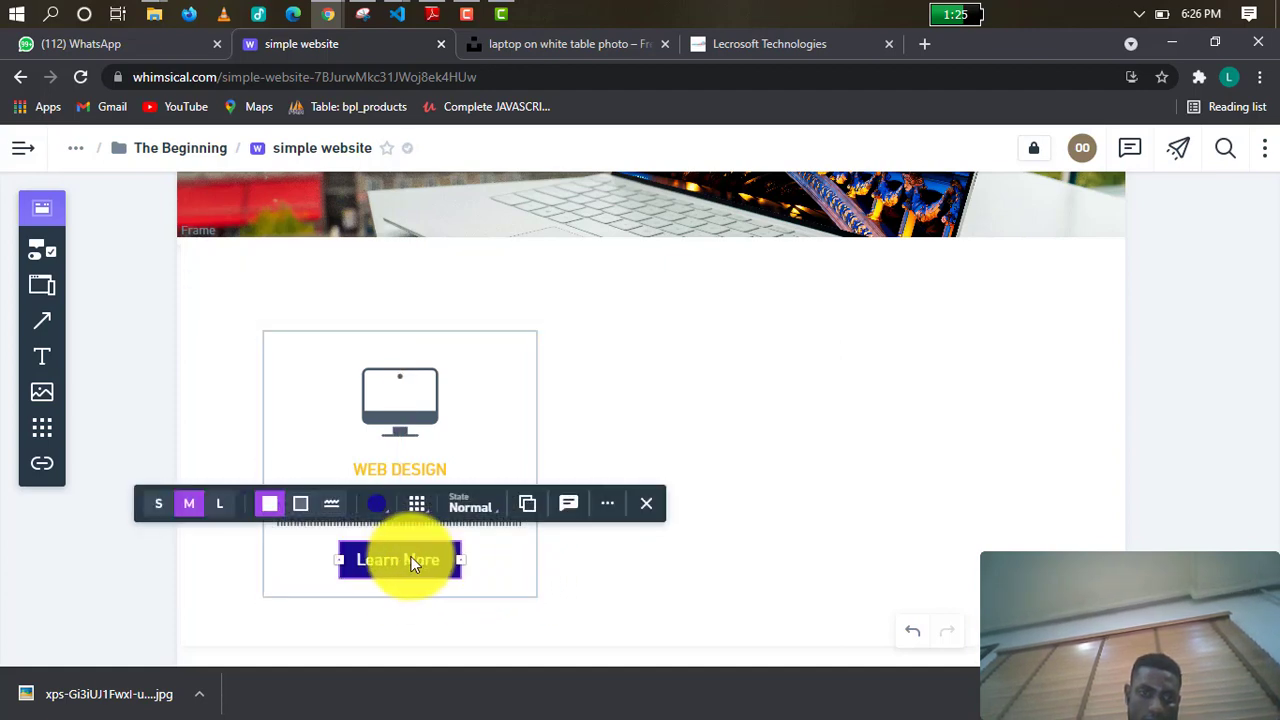
click(159, 505)
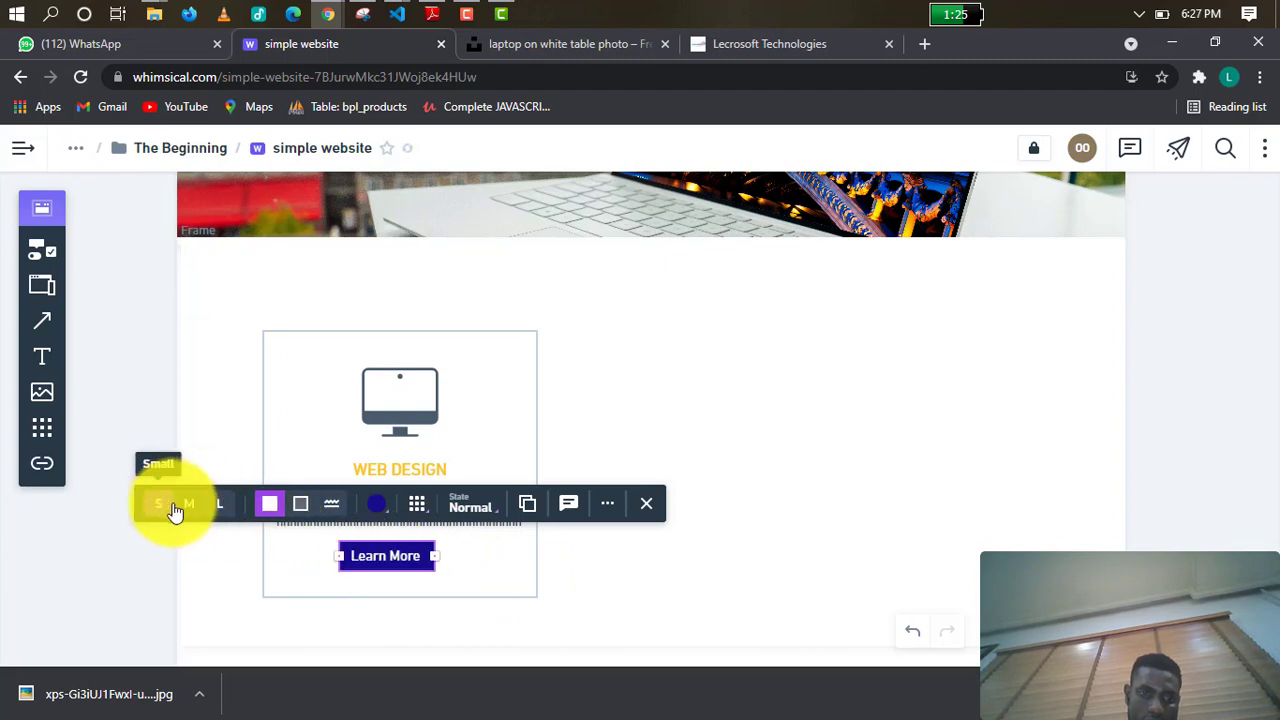
drag(401, 559, 418, 552)
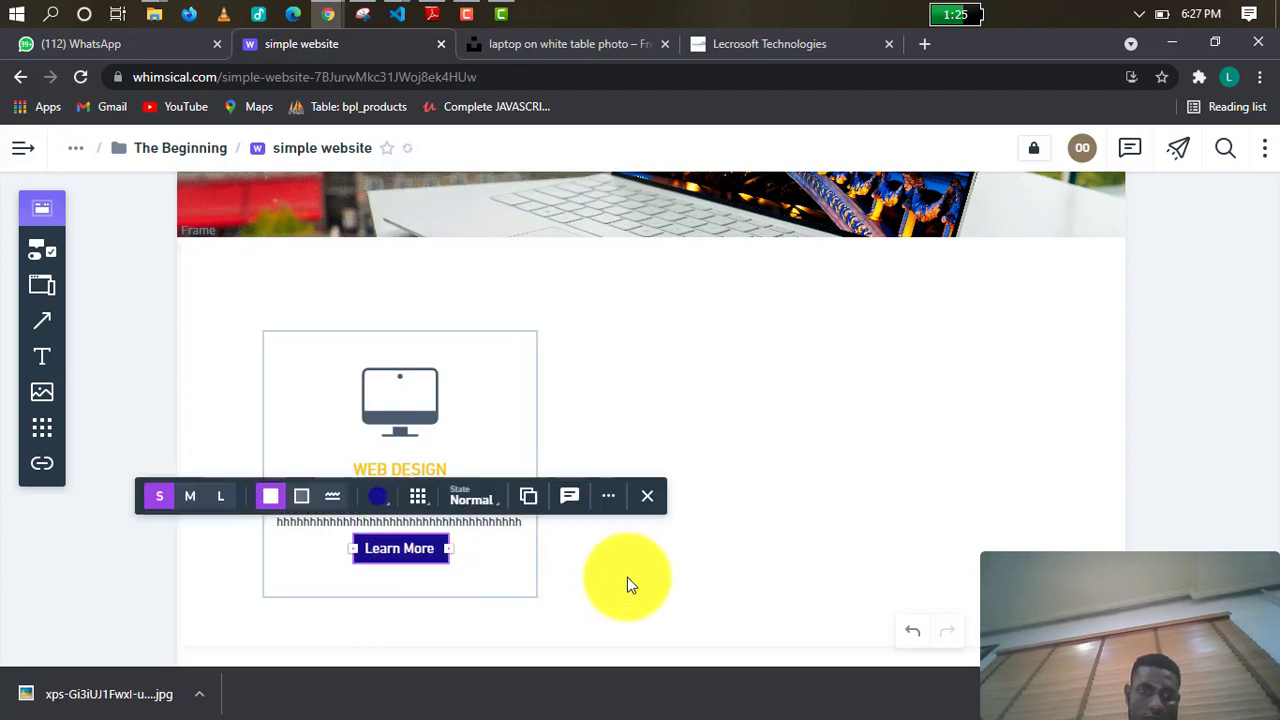
click(645, 575)
scroll(760, 207, up, 1)
scroll(760, 215, up, 4)
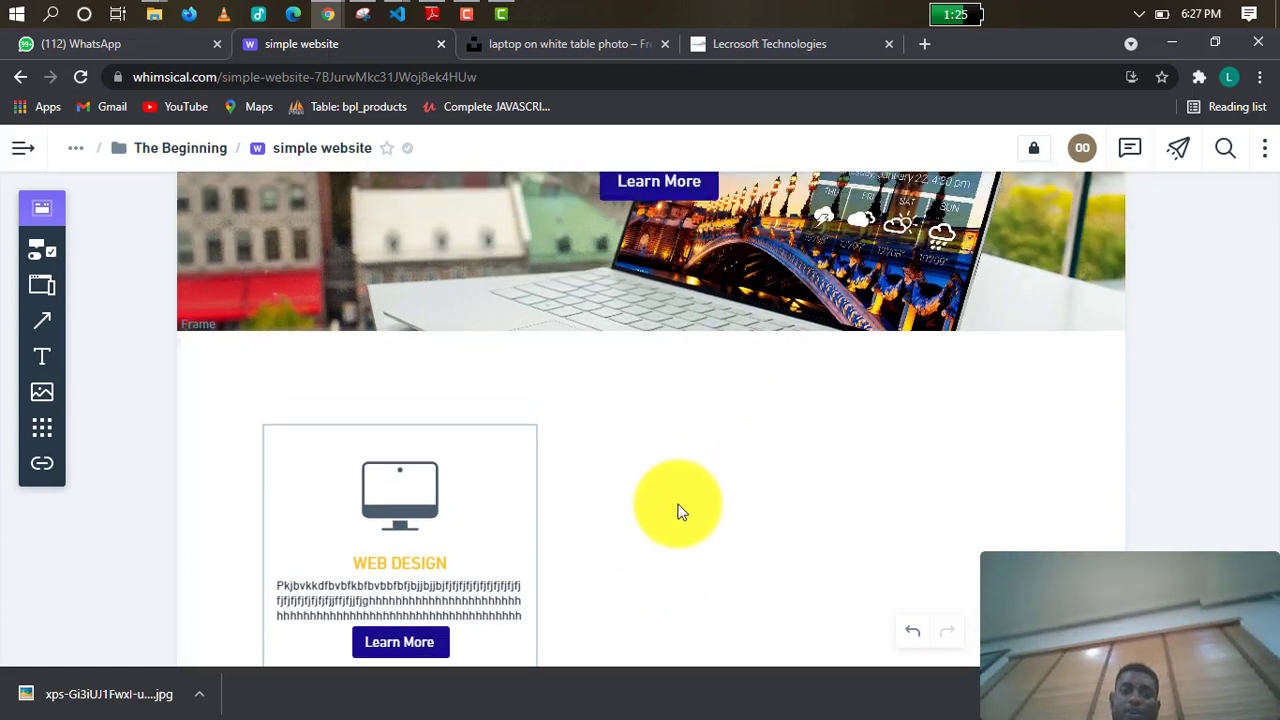
Duplicate the WEB DESIGN card and place the copy to its right, aligned at the same height.
scroll(626, 406, down, 2)
scroll(632, 396, down, 2)
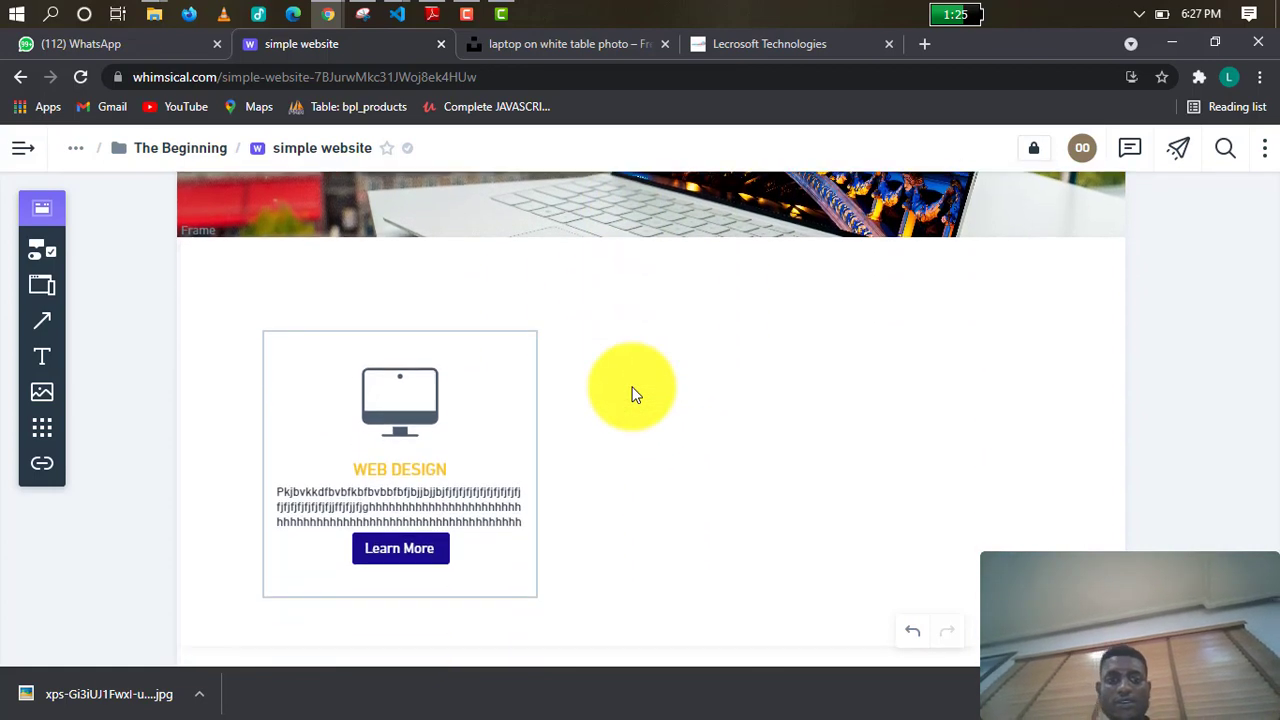
click(475, 403)
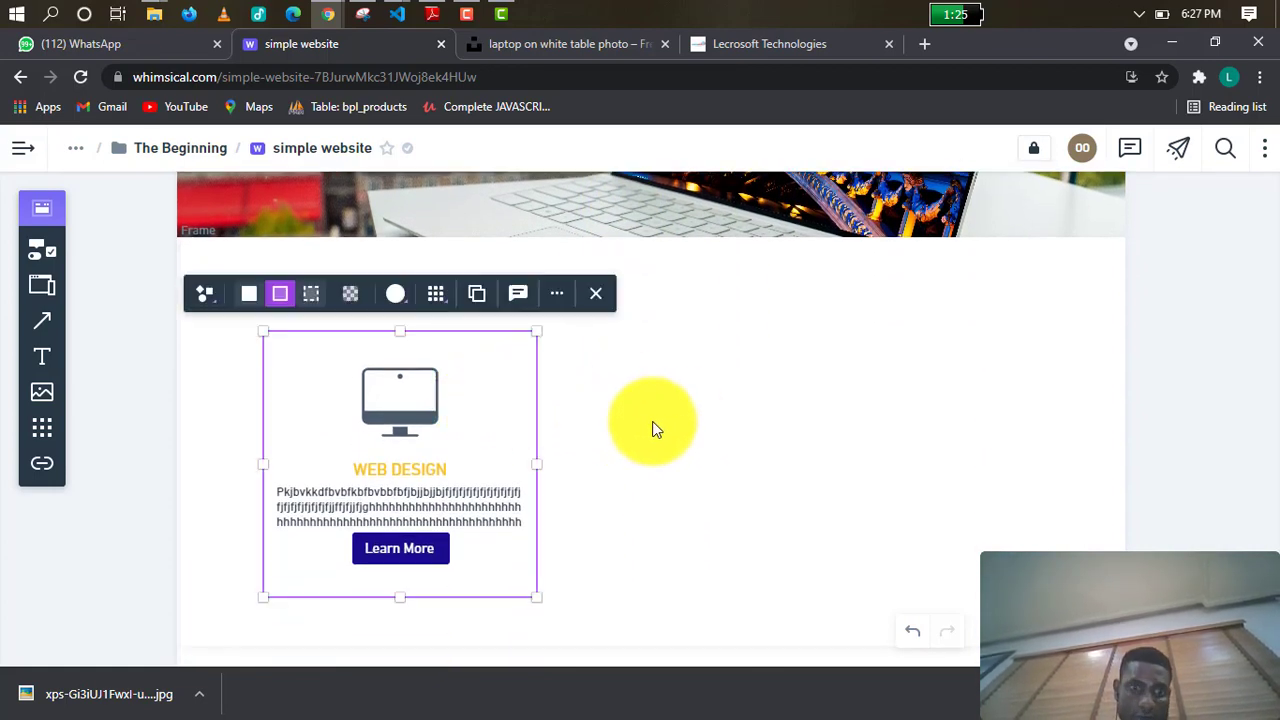
click(615, 407)
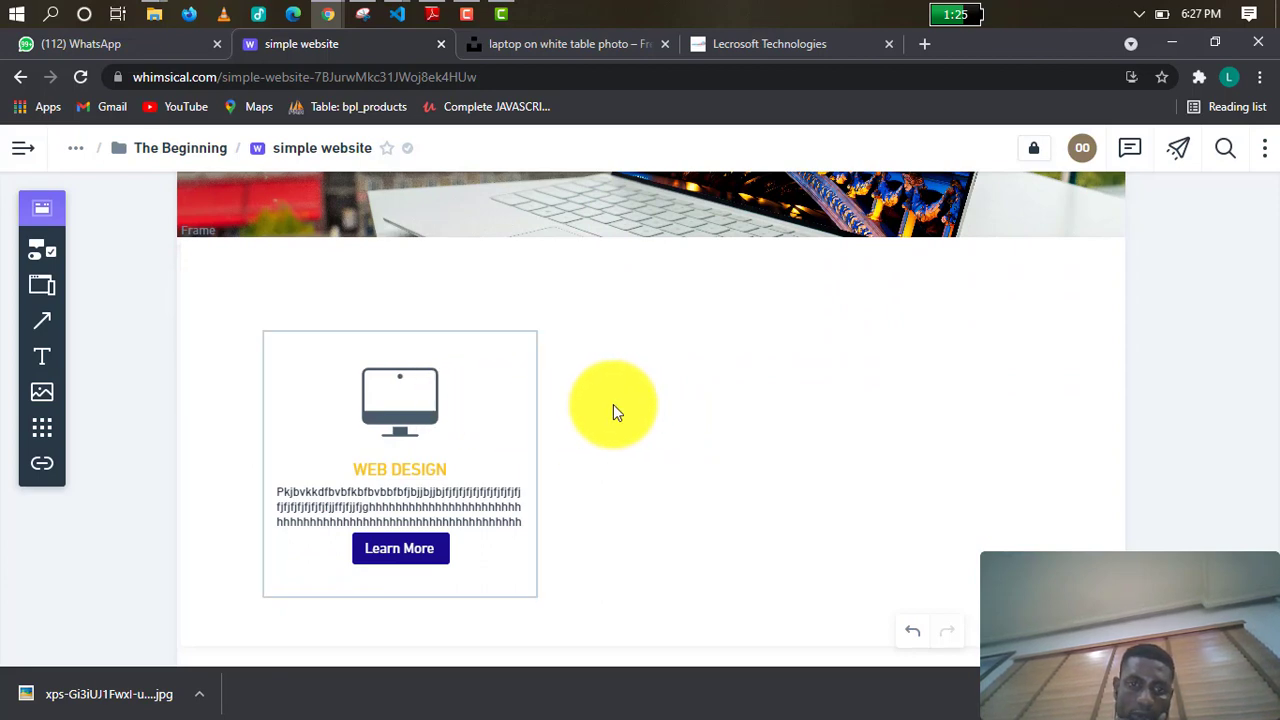
click(421, 400)
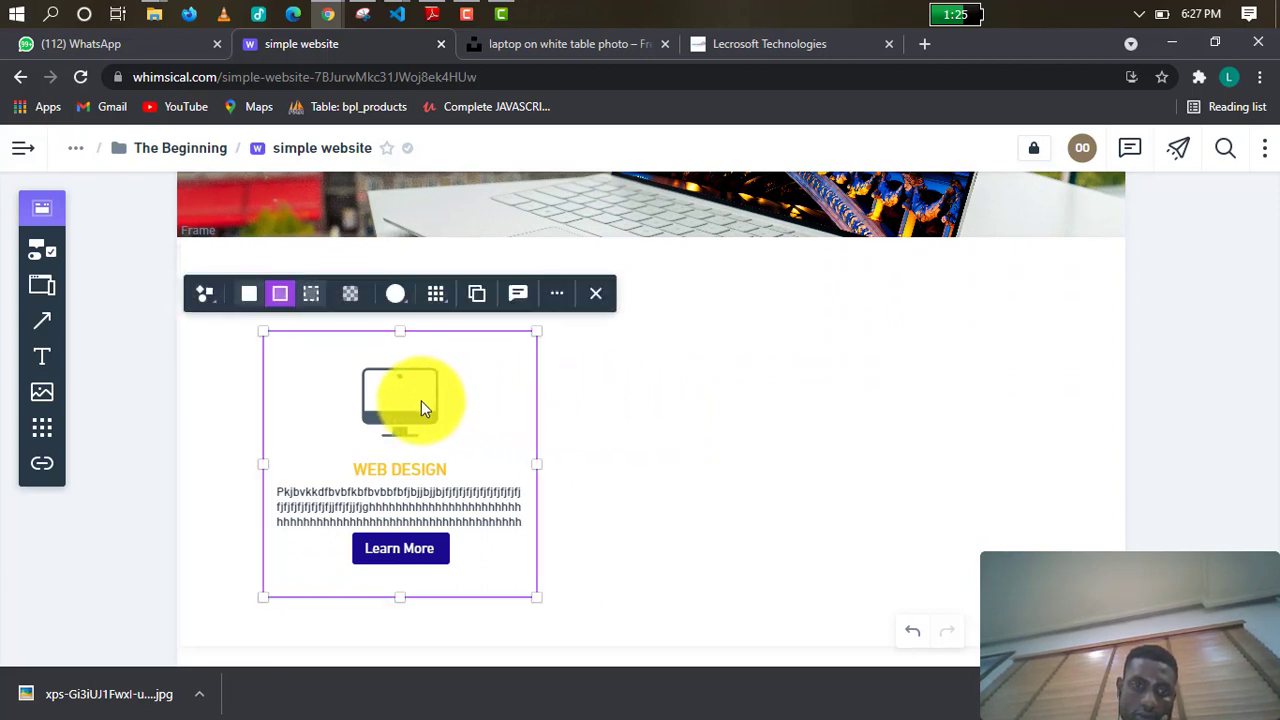
click(481, 299)
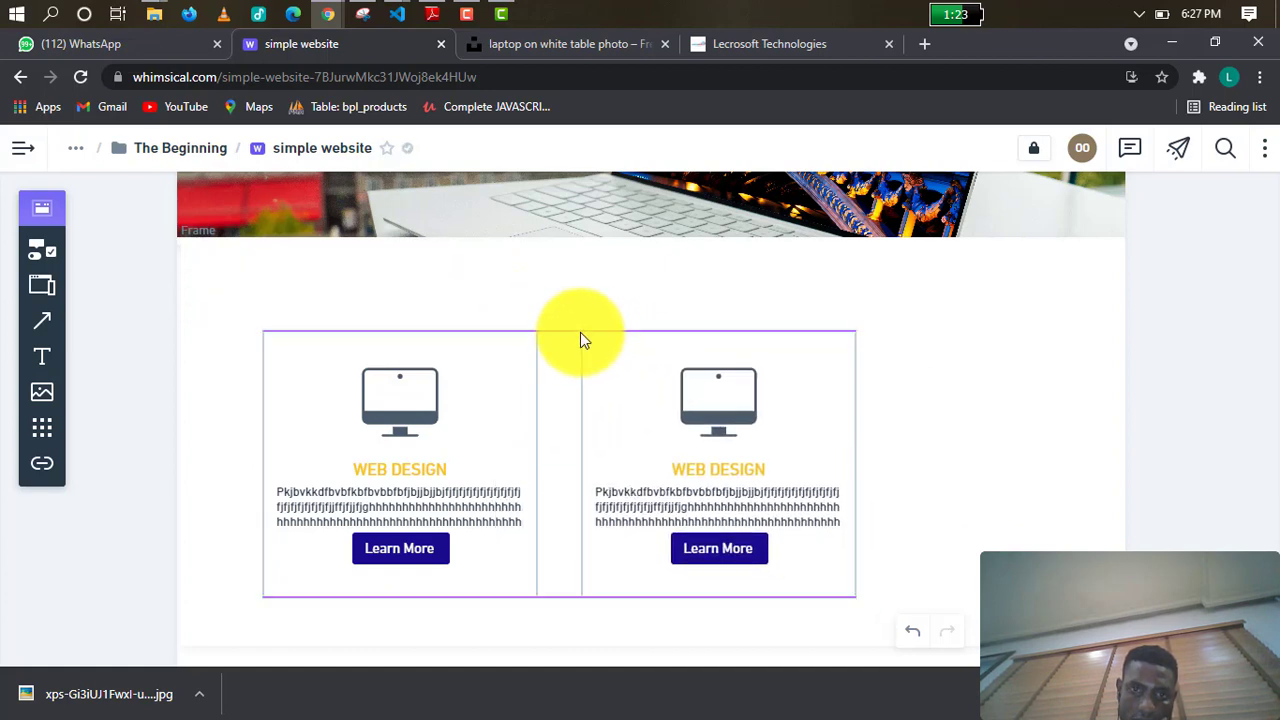
click(580, 334)
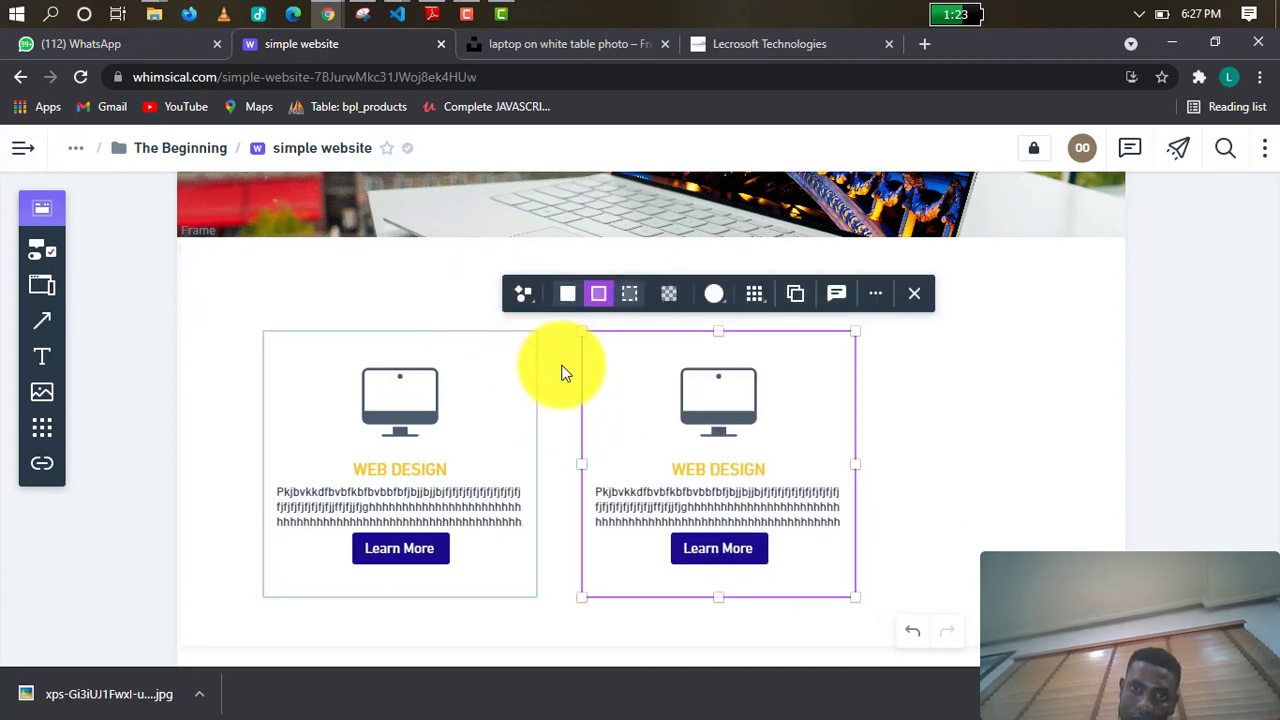
Duplicate the second WEB DESIGN card and align the copy beside it as a third card in the row.
click(797, 296)
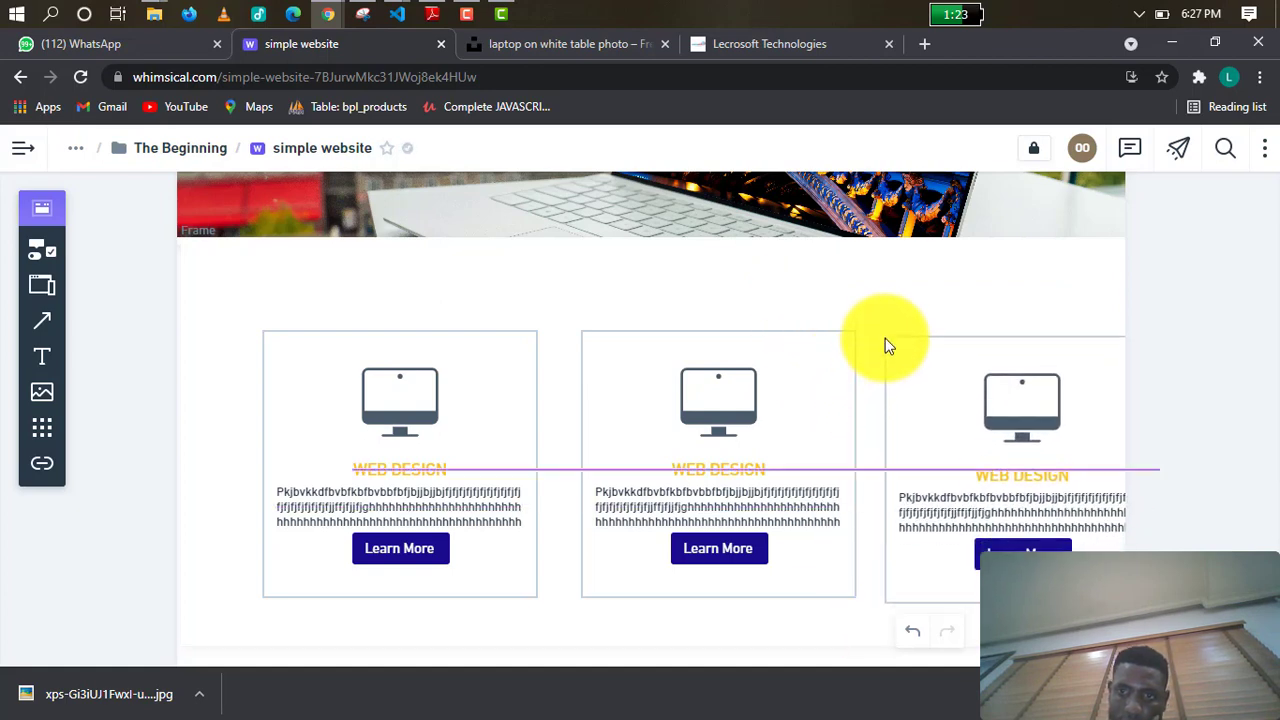
drag(885, 338, 886, 334)
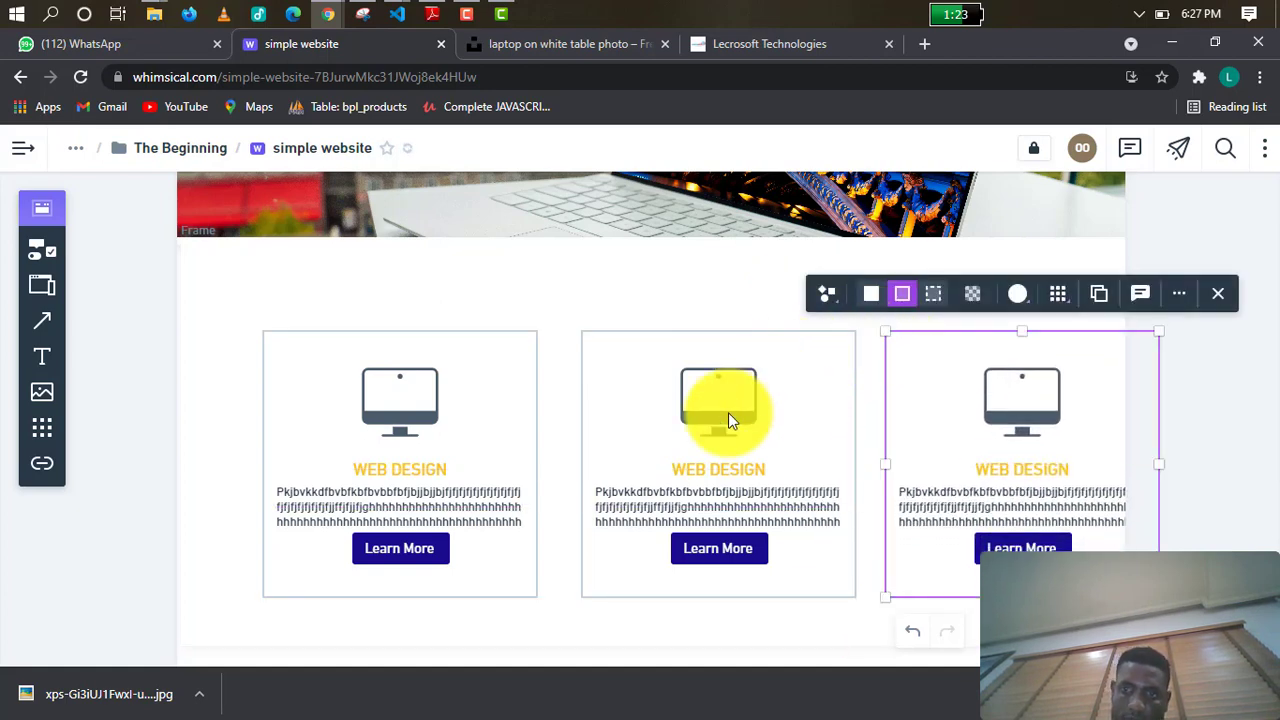
click(1245, 405)
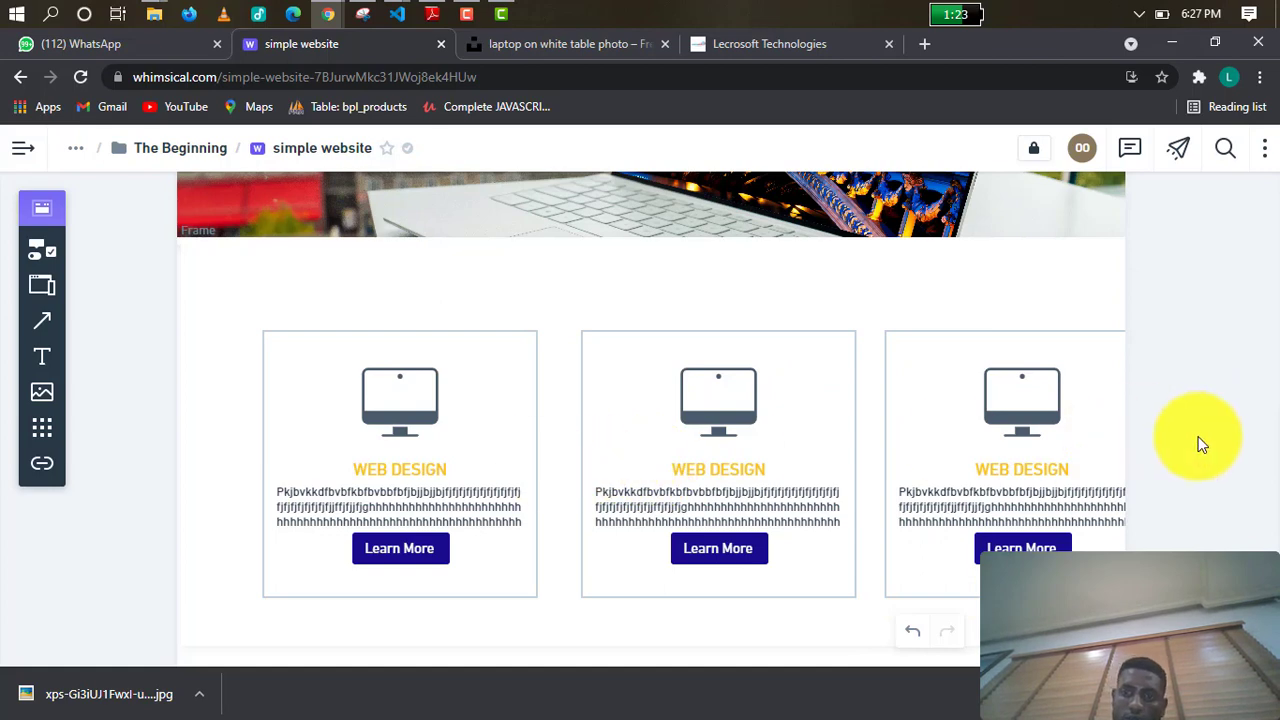
click(507, 391)
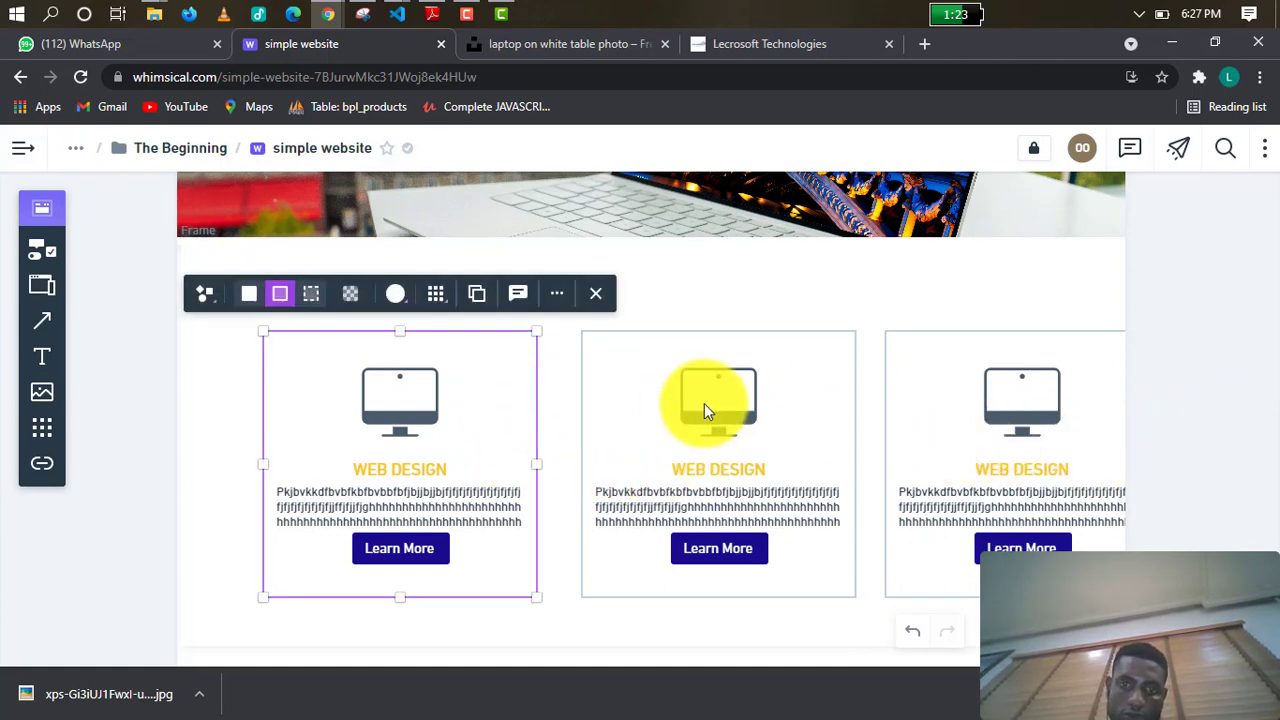
shift+click(620, 400)
shift+click(918, 412)
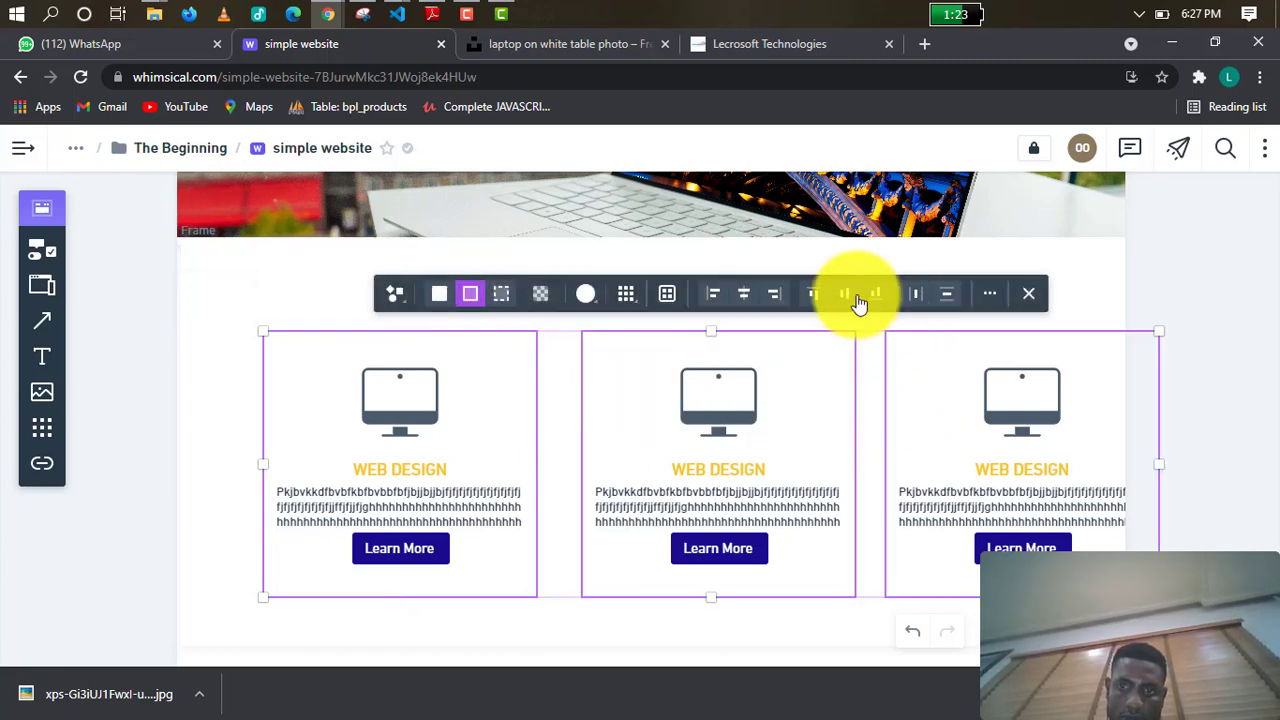
click(245, 273)
Select all three WEB DESIGN cards, try shrinking them together from a corner, and undo the resize.
click(330, 389)
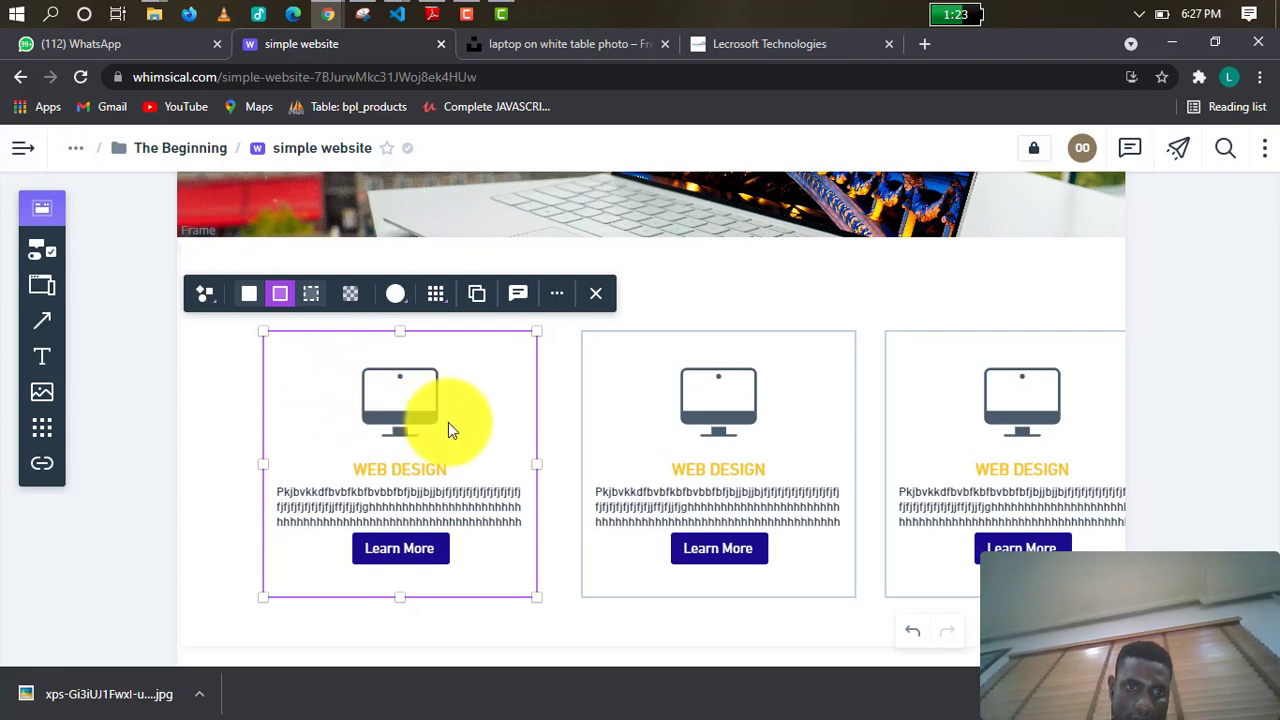
shift+click(649, 437)
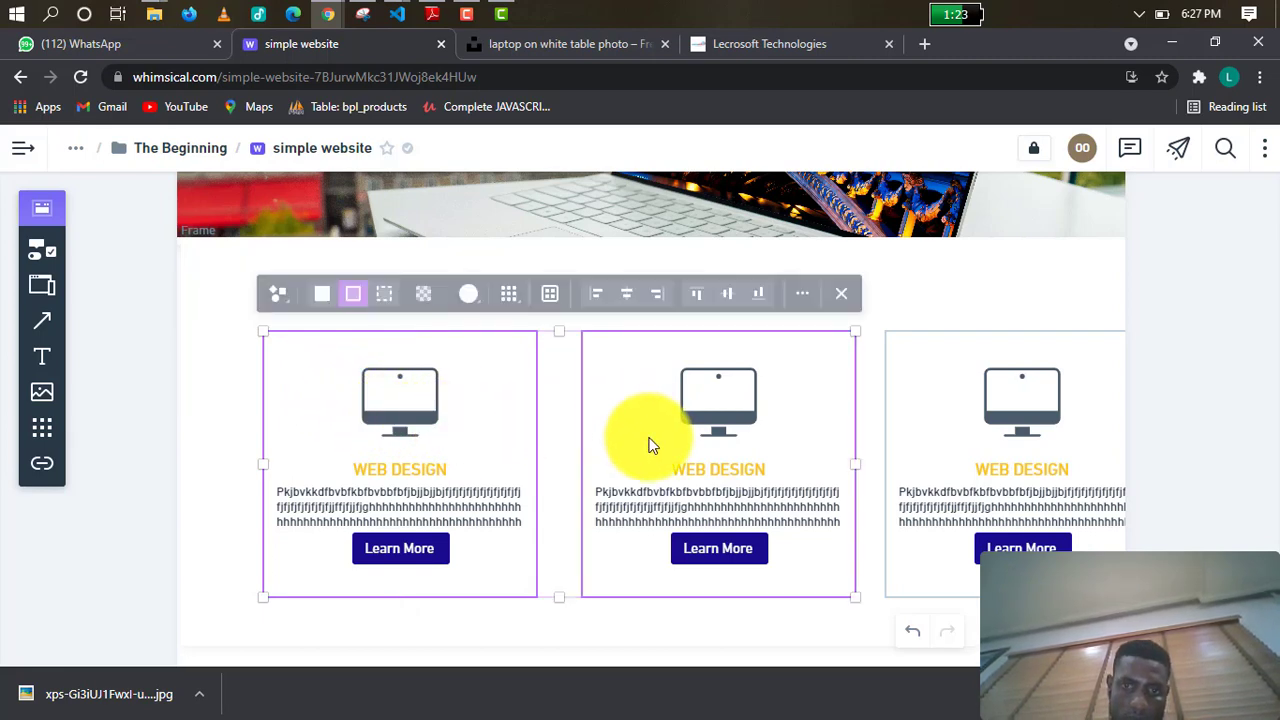
shift+click(930, 452)
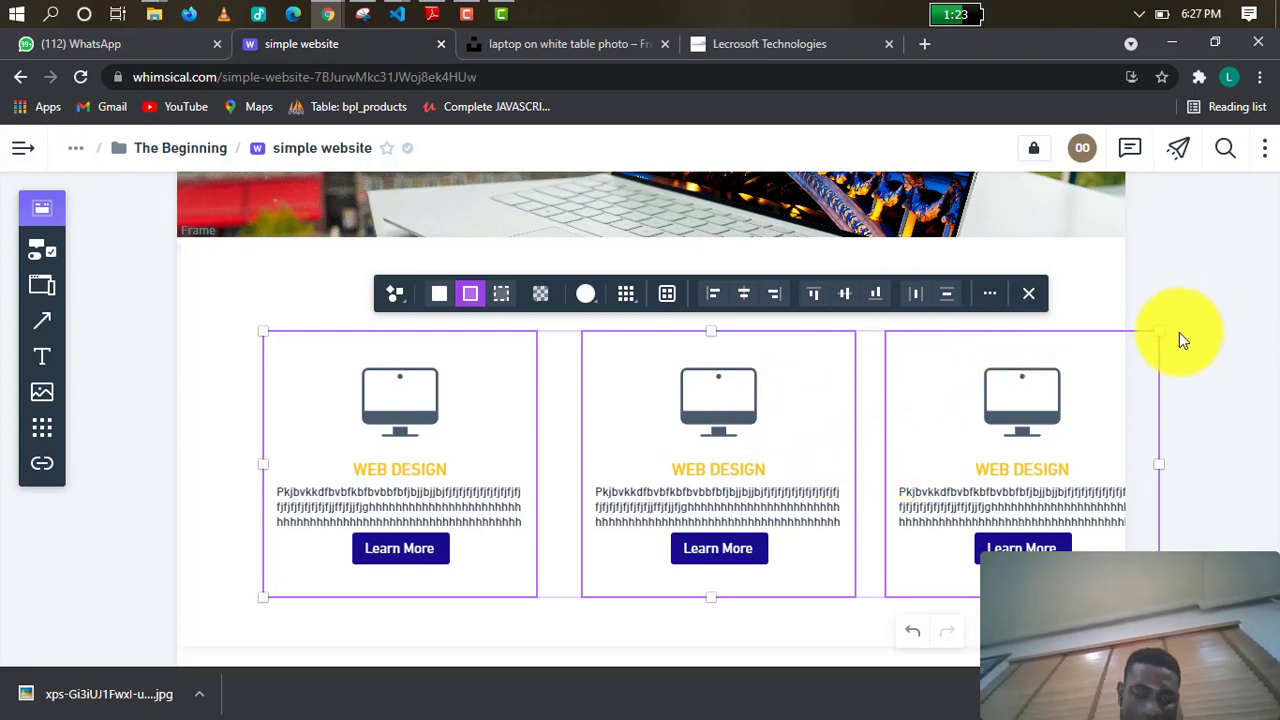
drag(1160, 330, 1100, 357)
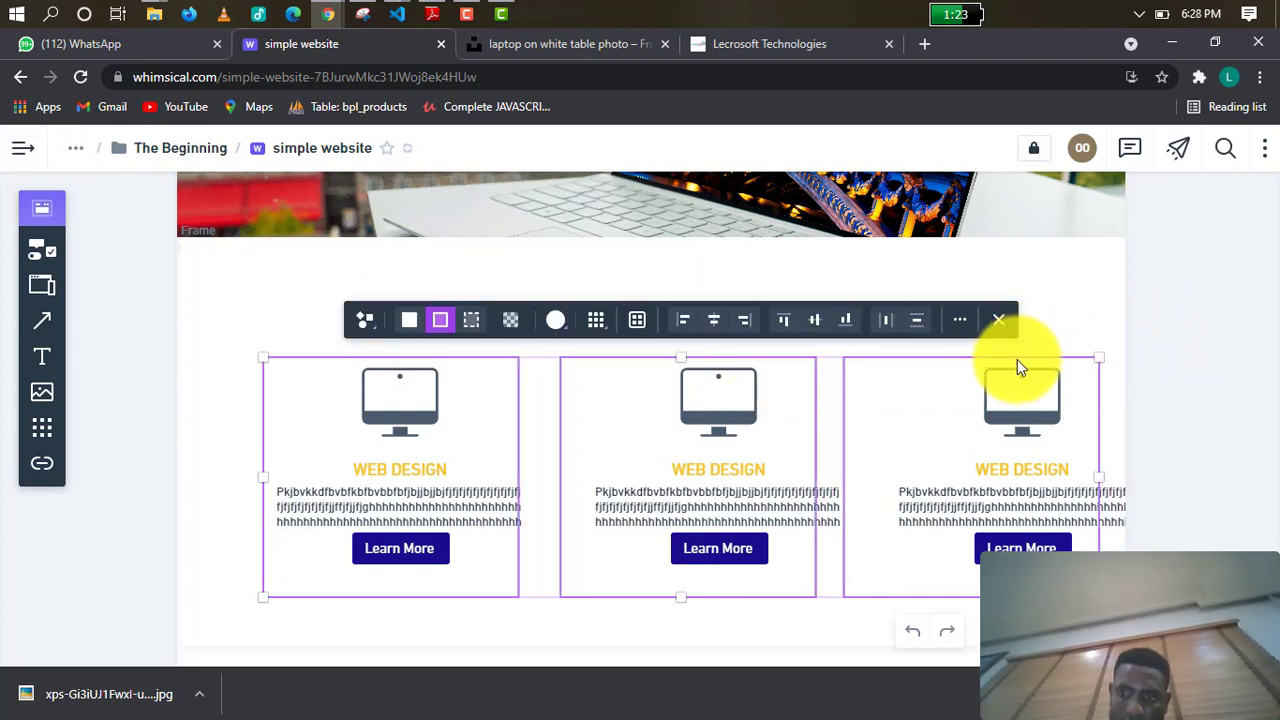
key(ctrl+z)
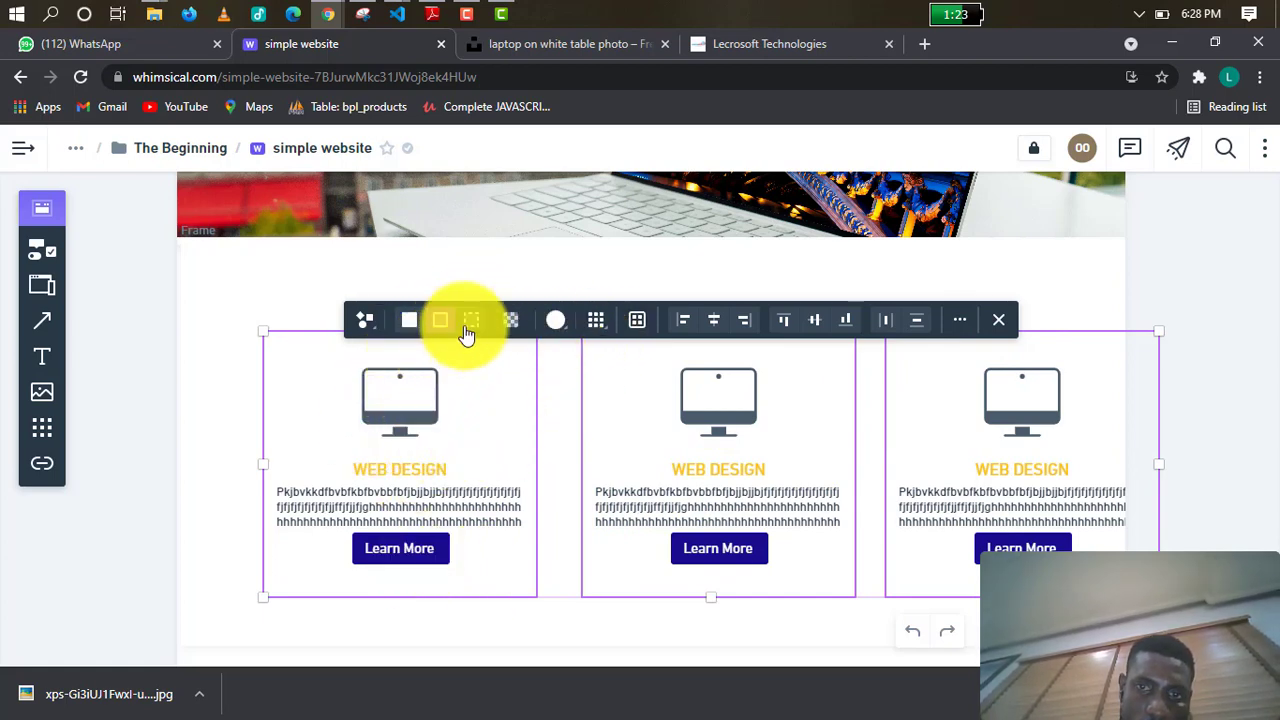
Group the three selected WEB DESIGN cards.
click(961, 324)
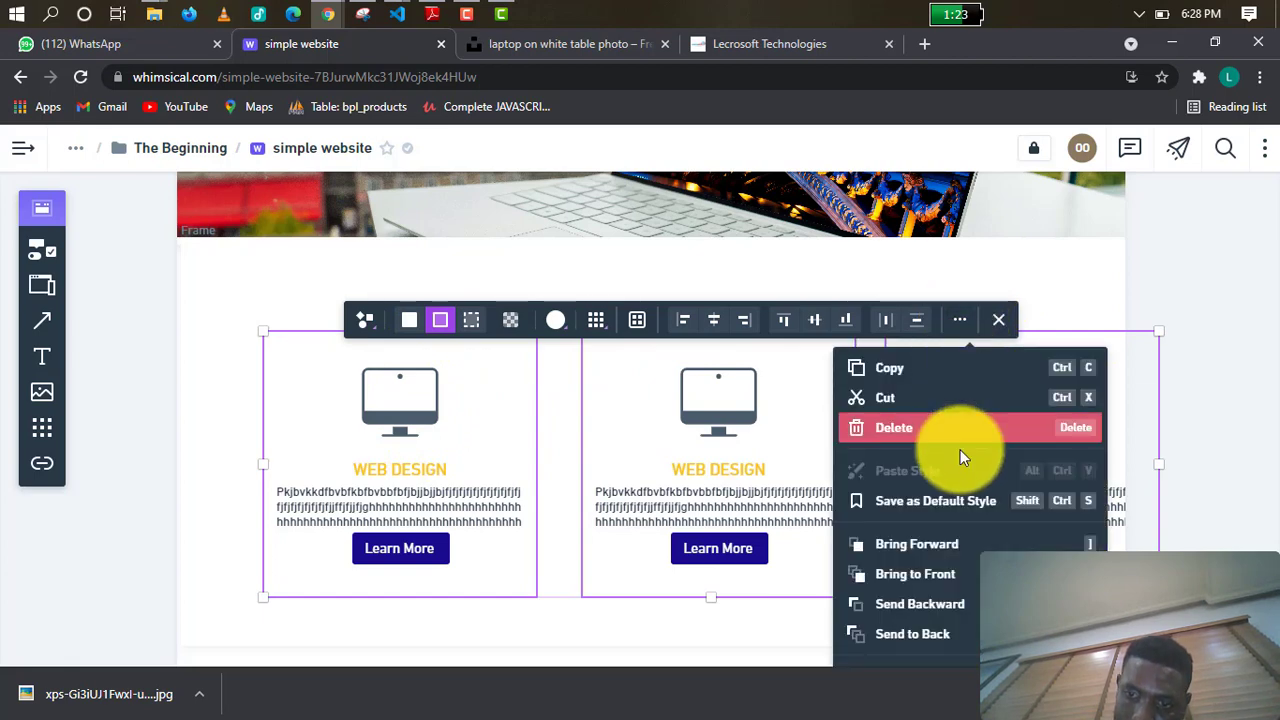
scroll(960, 480, down, 2)
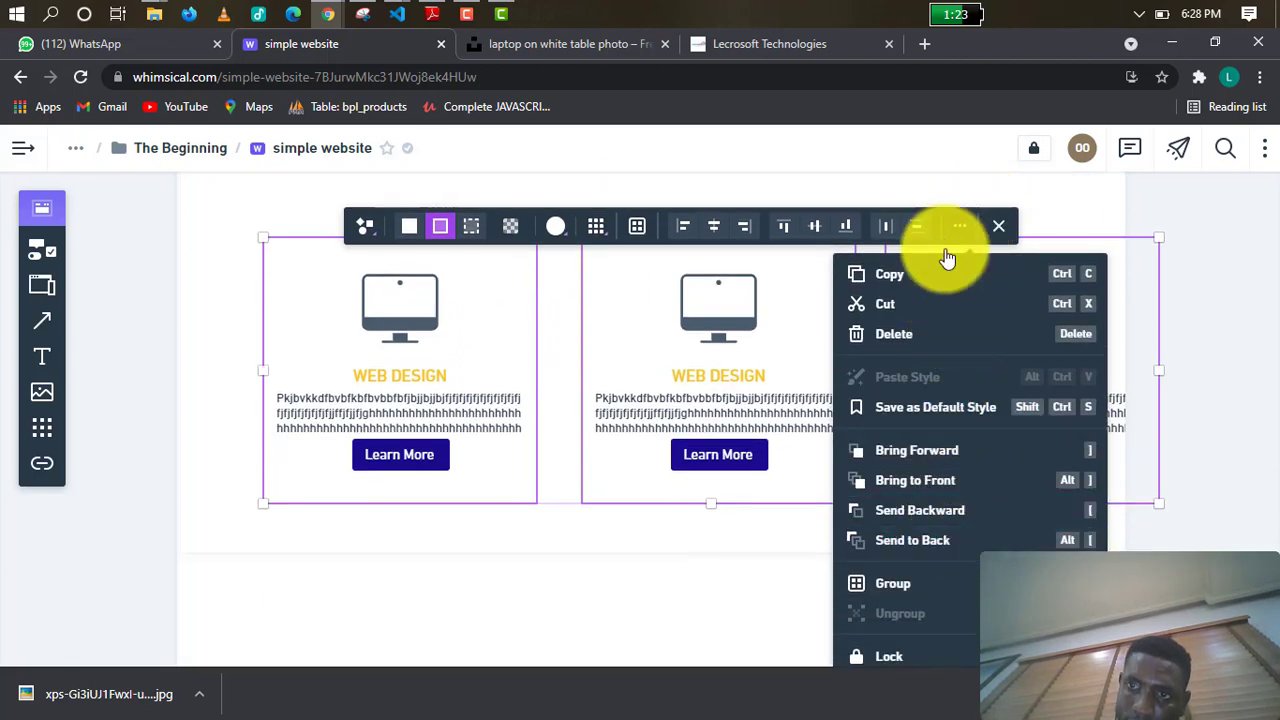
click(956, 238)
click(956, 238)
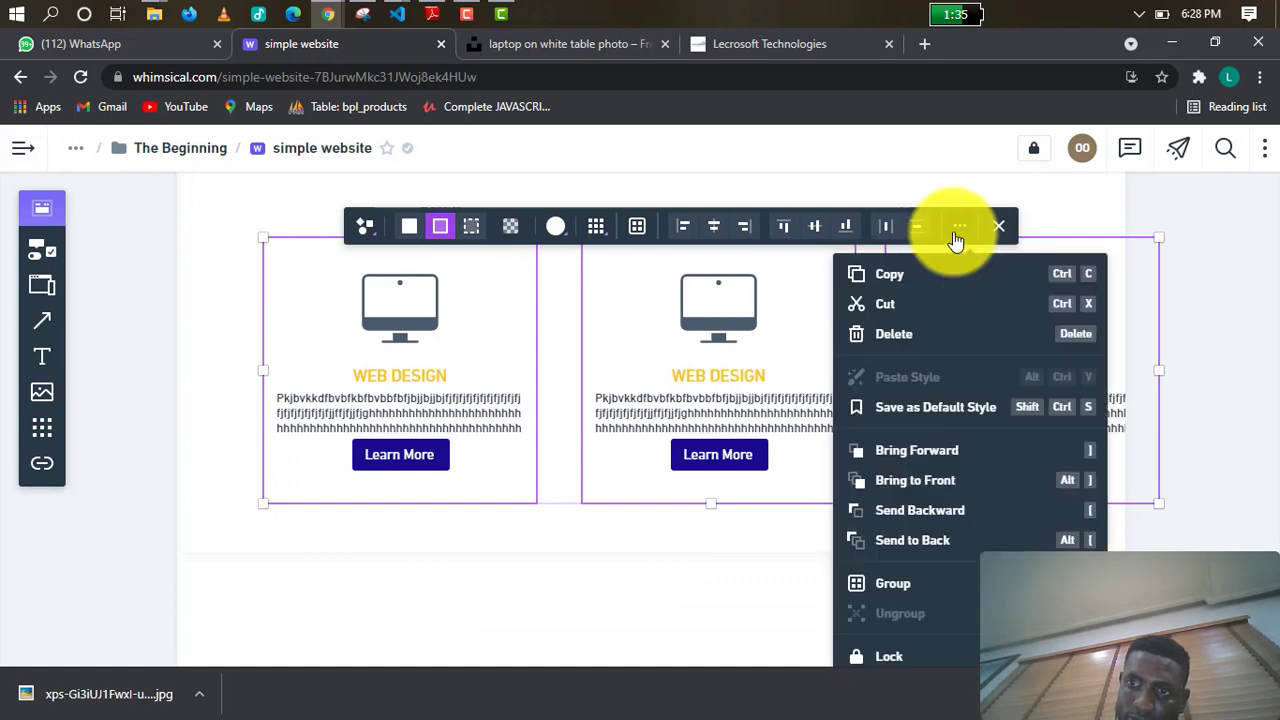
click(956, 238)
click(956, 238)
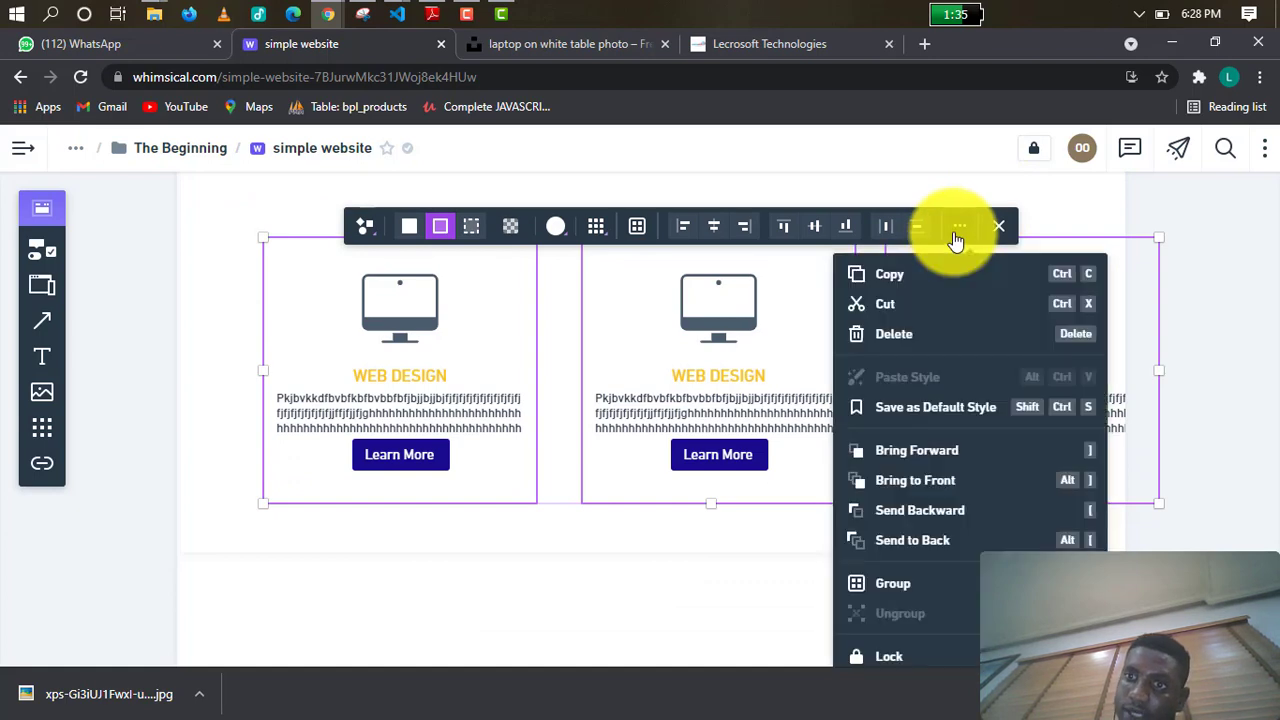
click(956, 238)
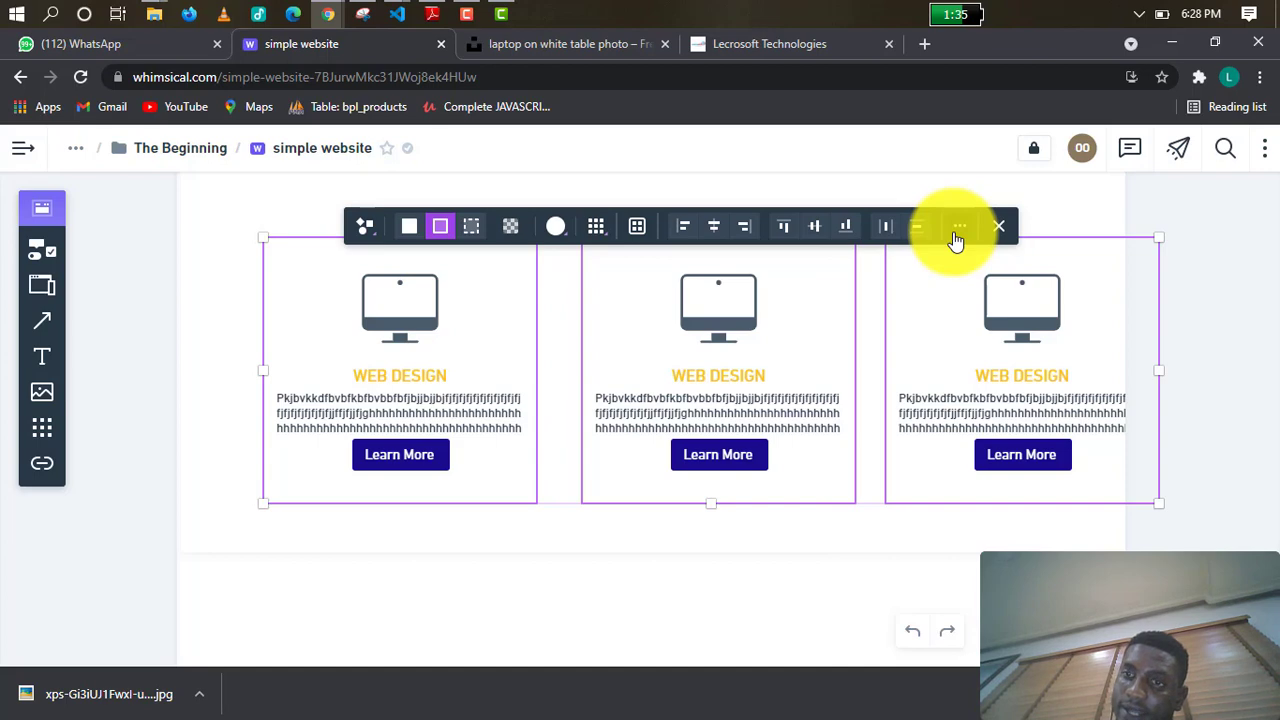
click(956, 238)
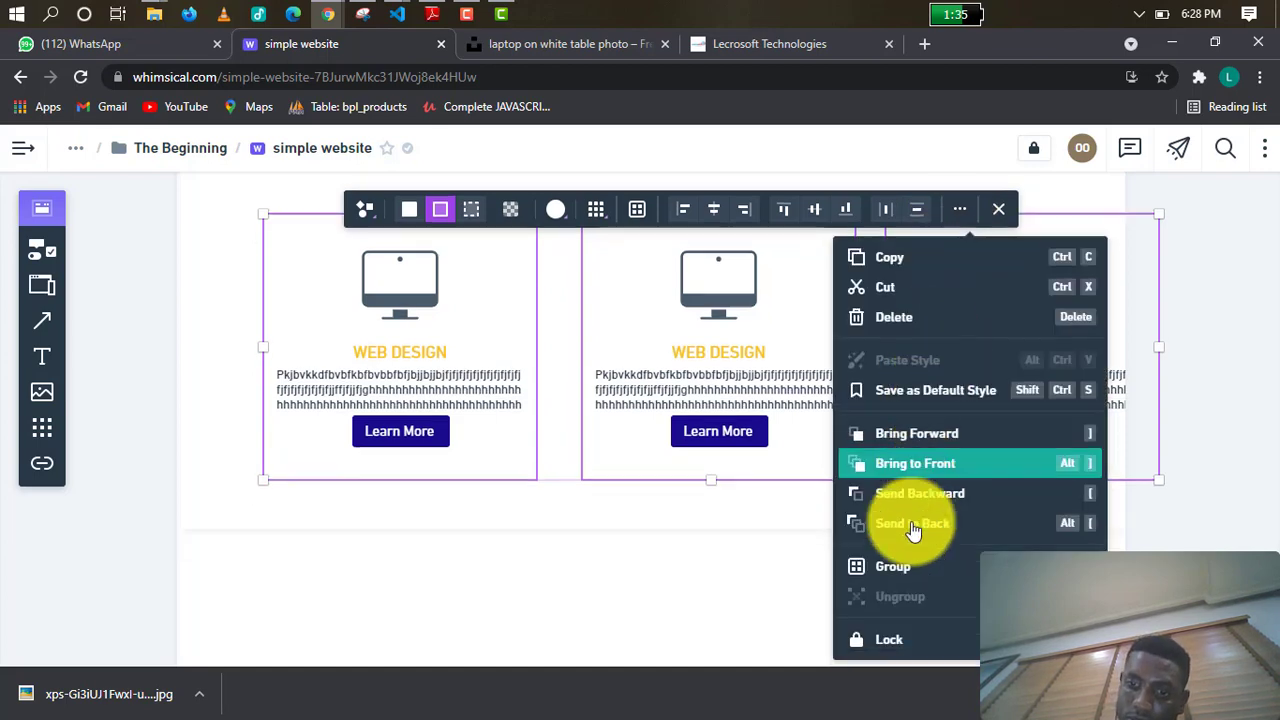
click(904, 568)
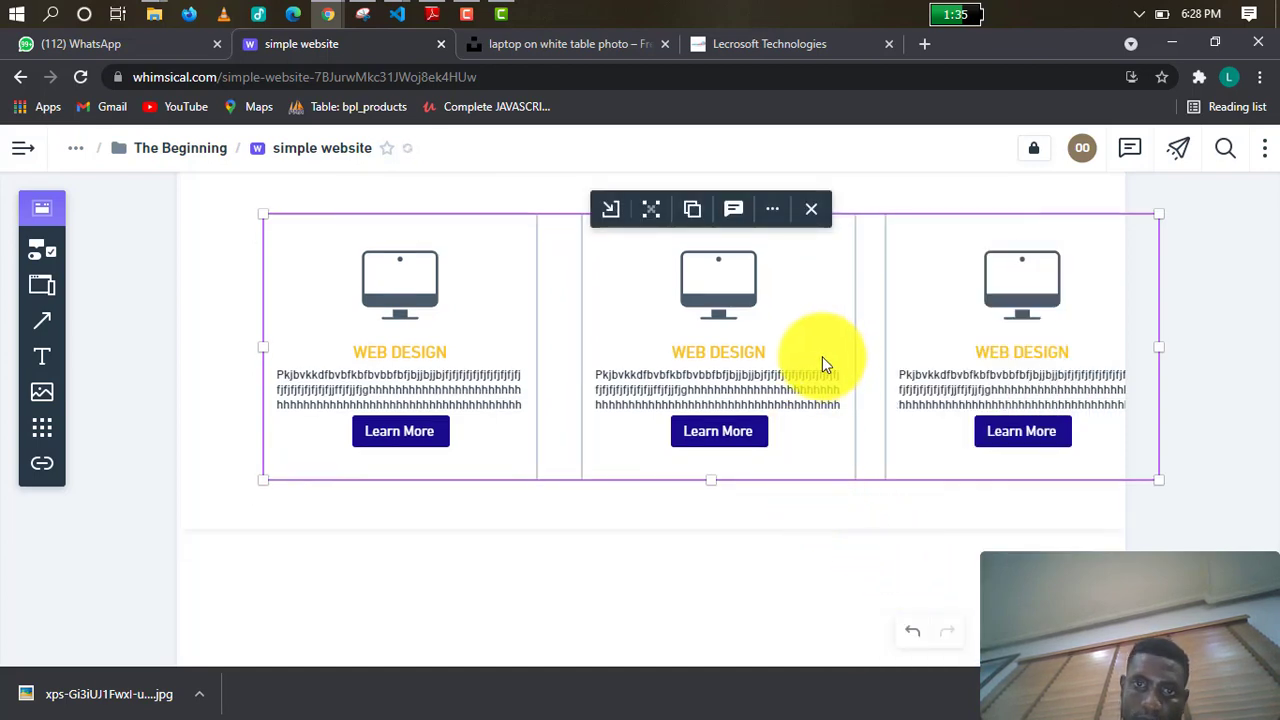
Move the card group left until all three cards fit within the page frame.
drag(952, 303, 882, 296)
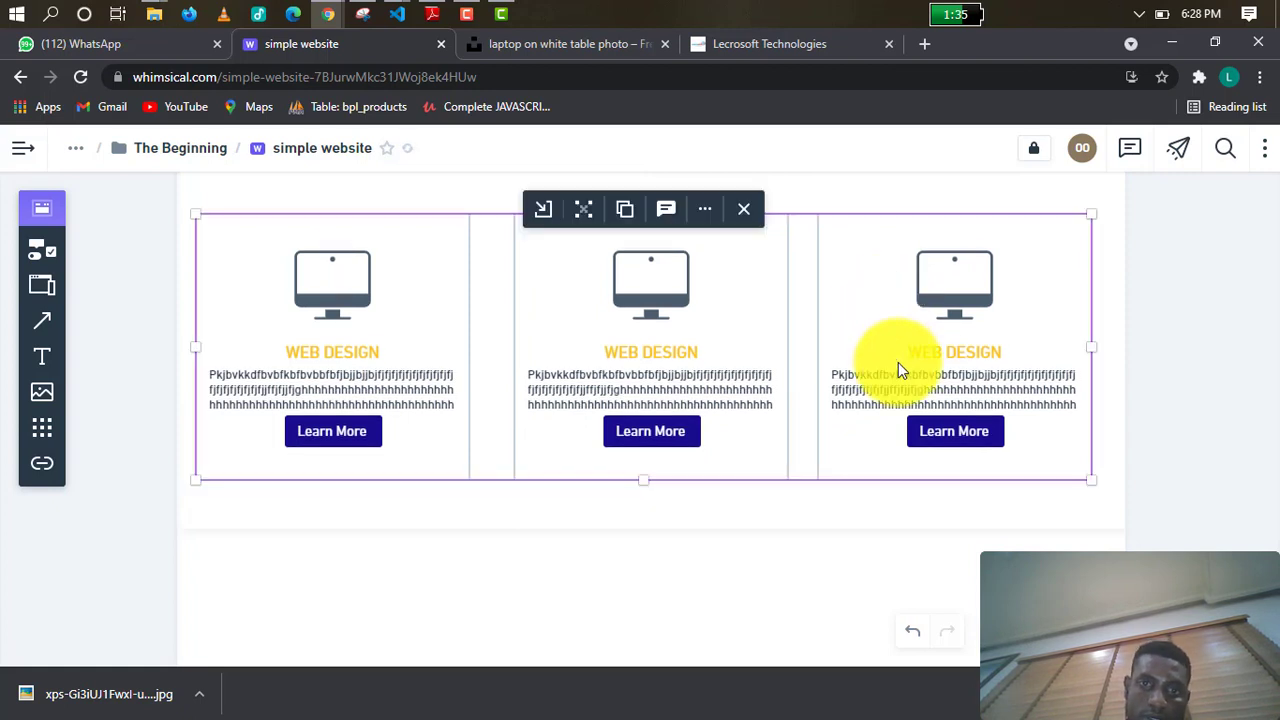
scroll(898, 362, up, 3)
key(Escape)
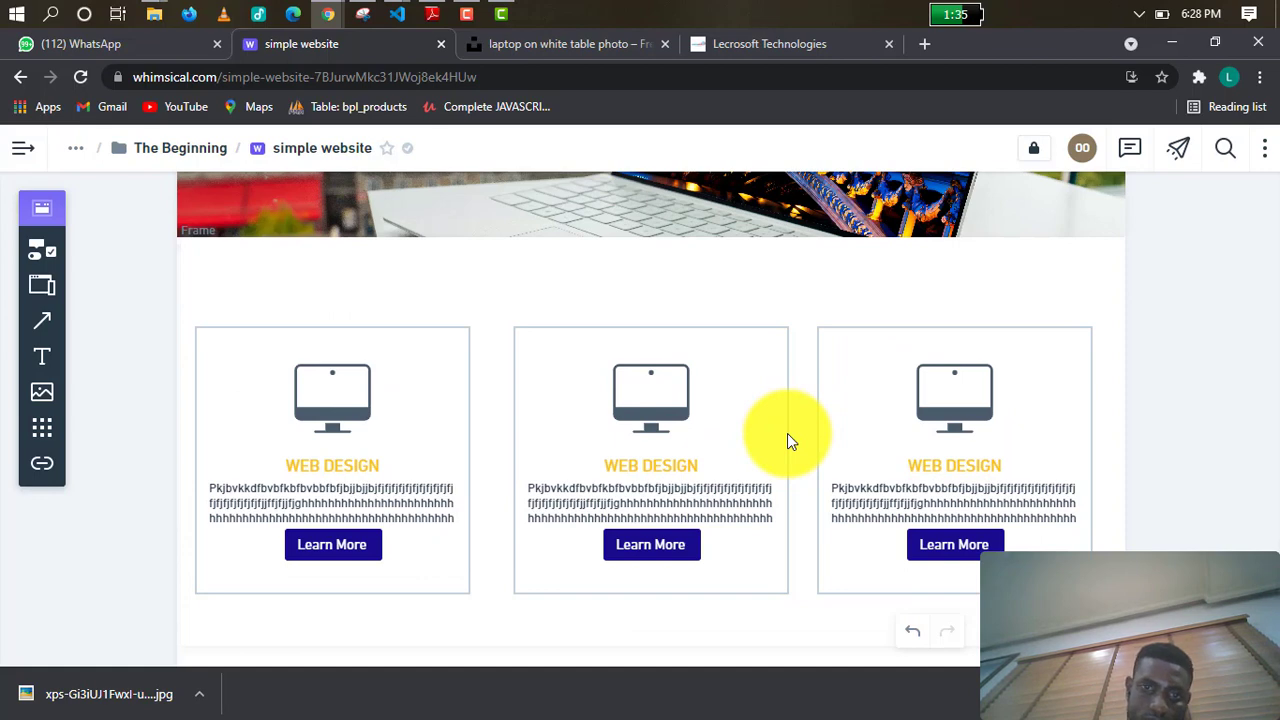
Narrow the card group slightly from its right edge and shift it right to centre it within the page frame.
click(787, 436)
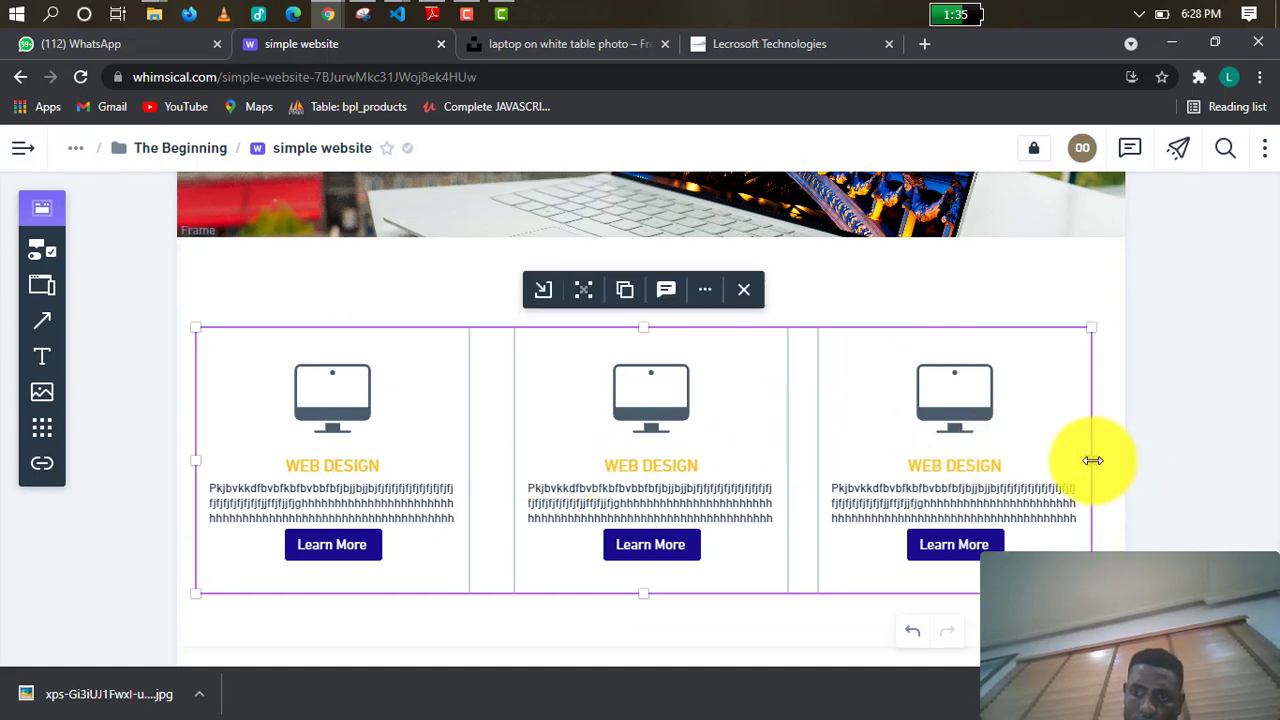
drag(1092, 460, 1082, 459)
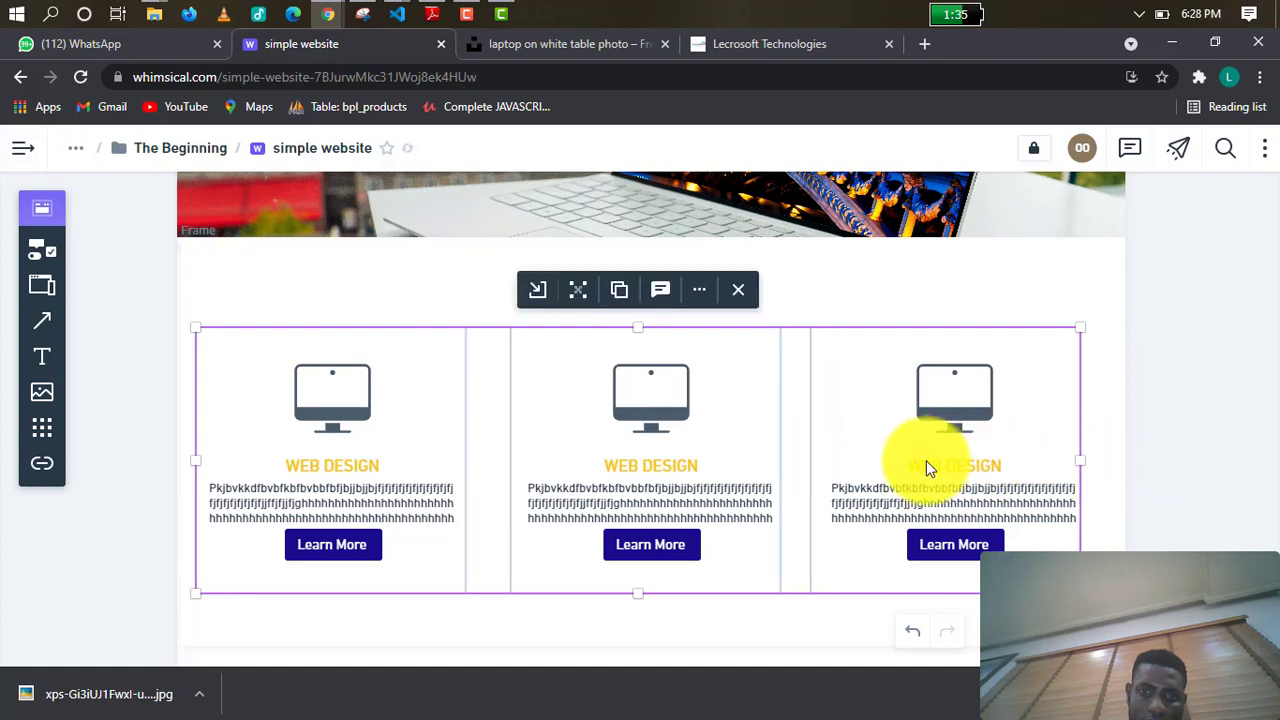
drag(903, 466, 915, 467)
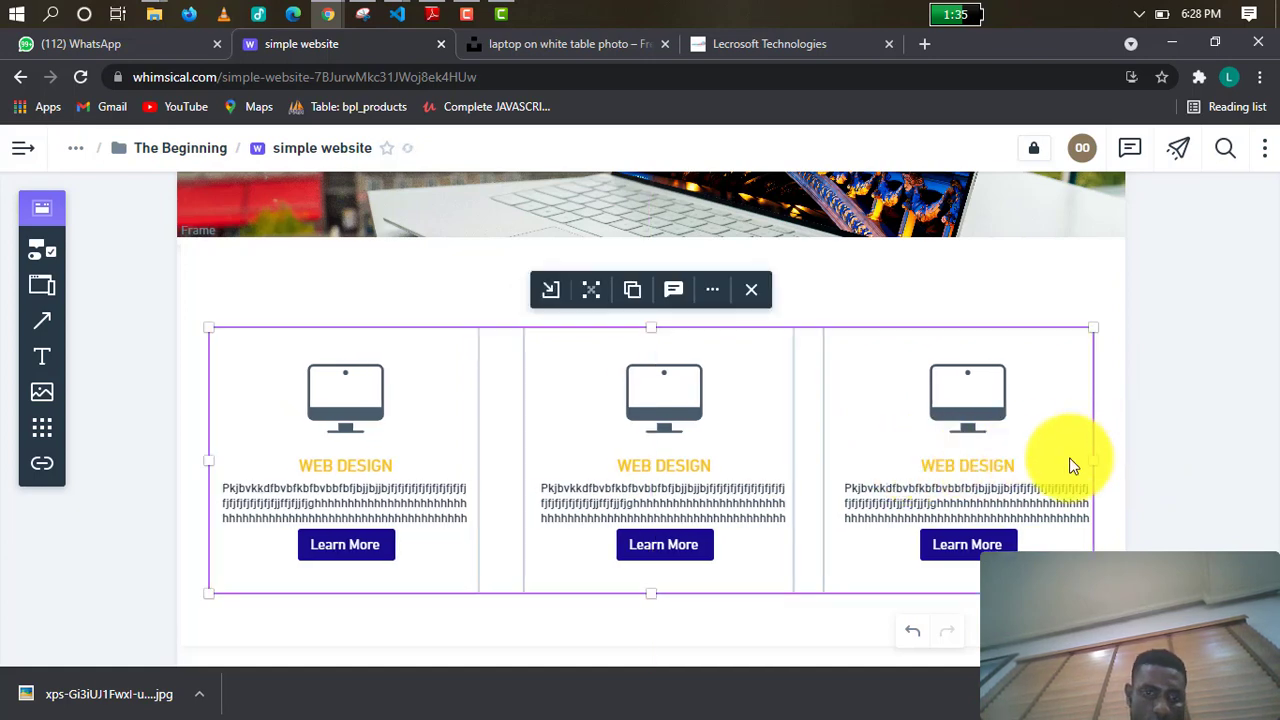
click(914, 634)
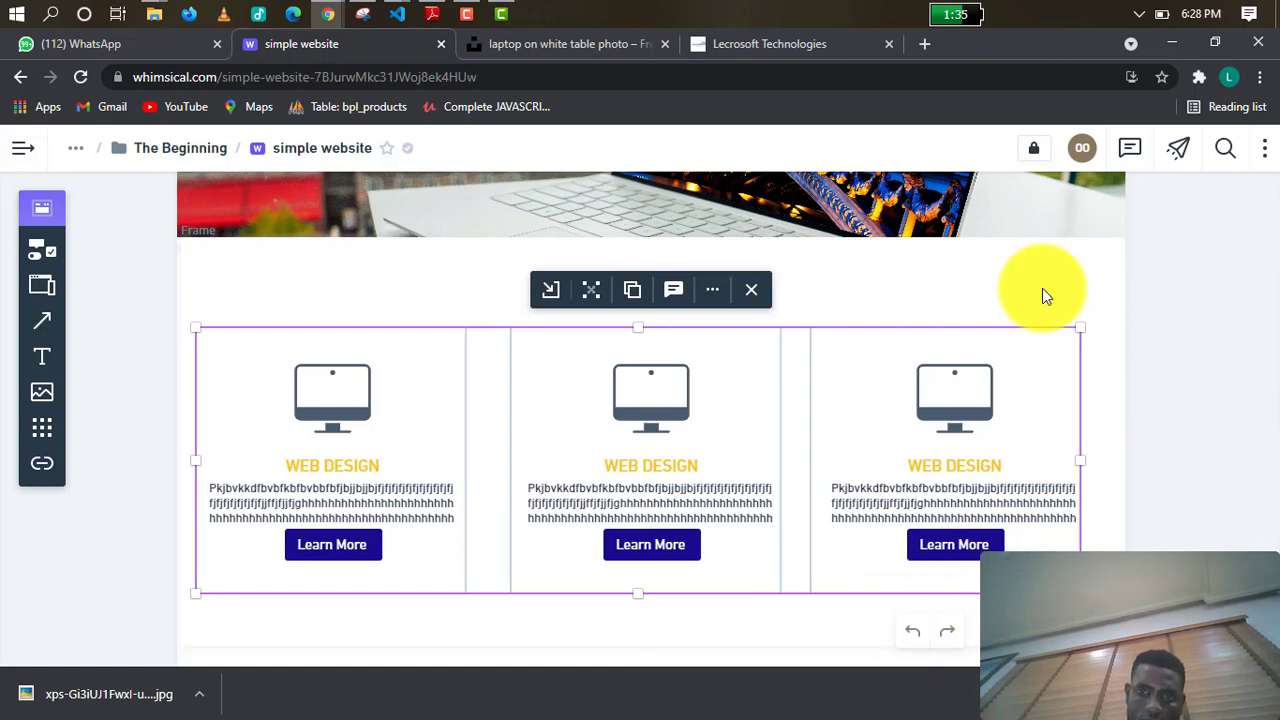
drag(990, 439, 994, 432)
click(966, 309)
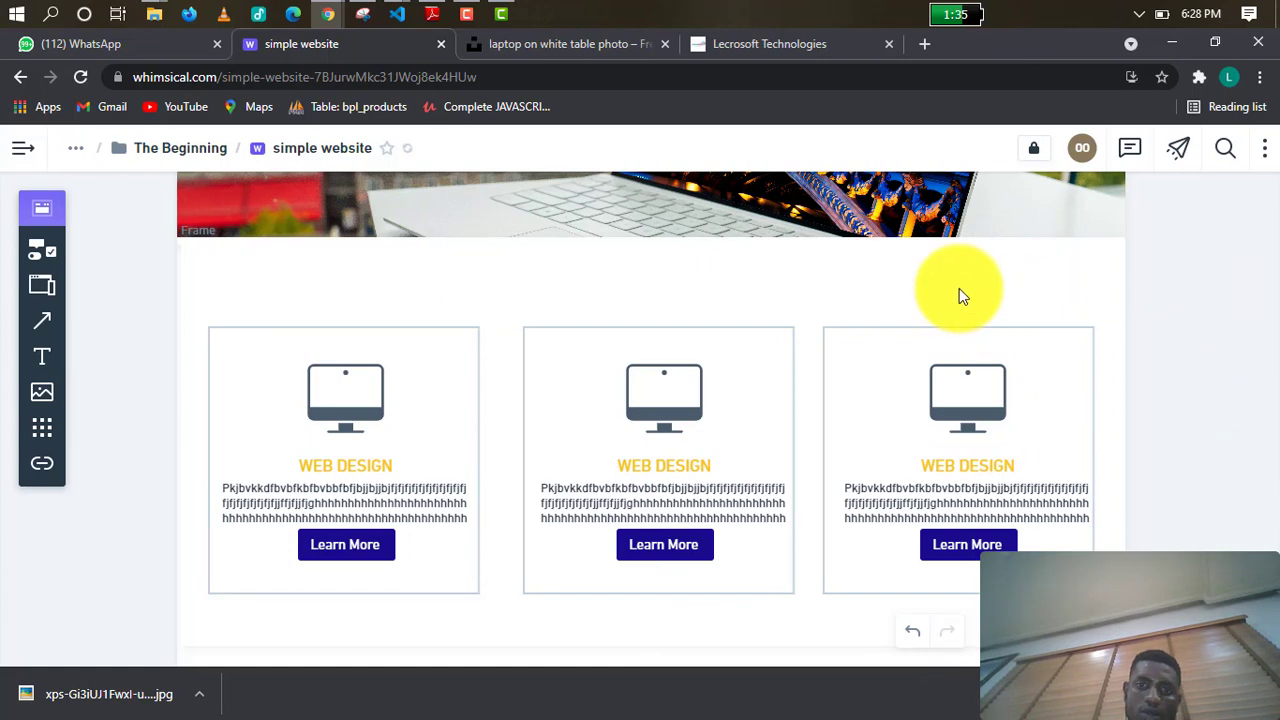
Move the card group slightly lower to widen the gap beneath the laptop banner.
scroll(959, 288, up, 1)
scroll(911, 350, up, 1)
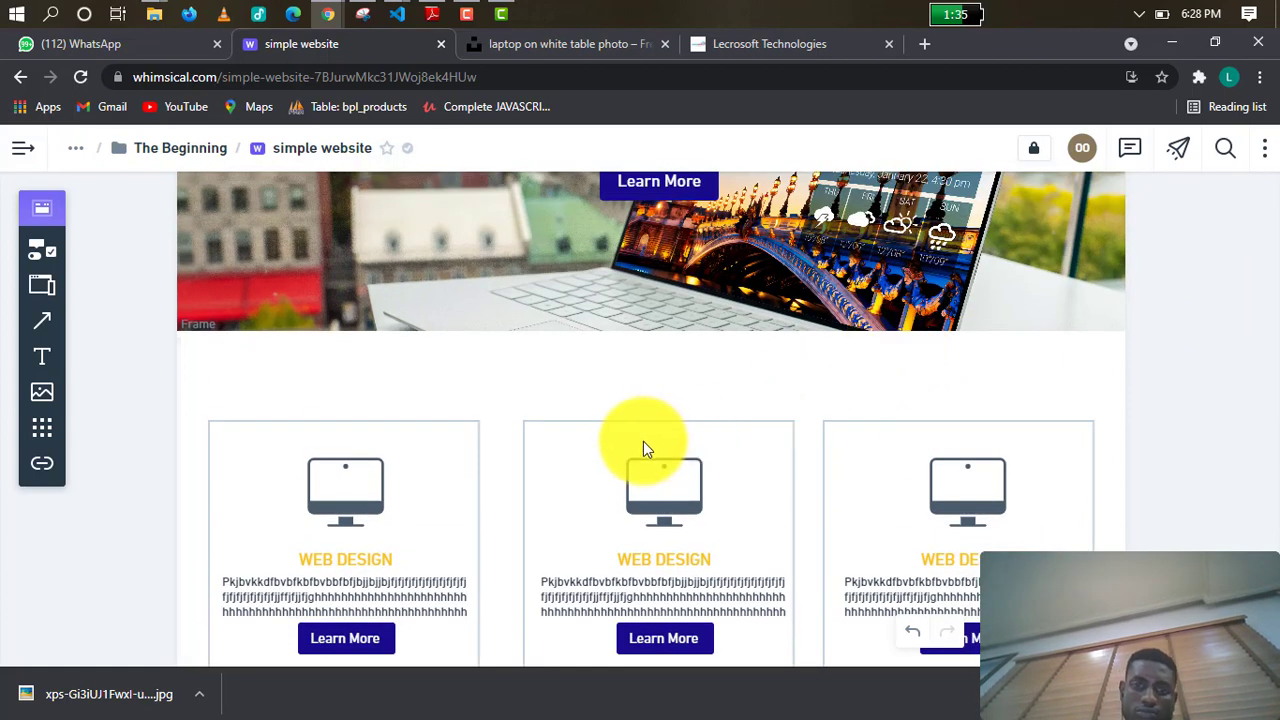
mouse_move(644, 451)
mouse_down()
mouse_move(641, 473)
mouse_move(645, 437)
mouse_move(641, 455)
mouse_up()
click(891, 379)
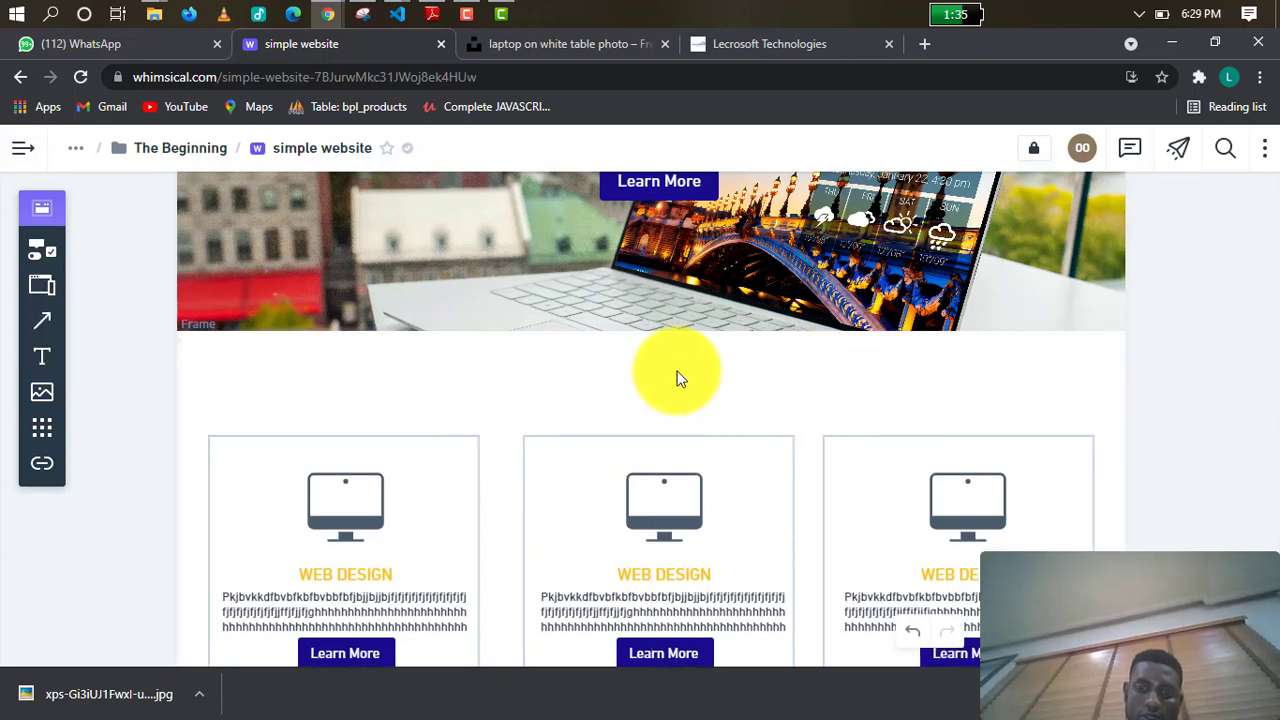
Add the text "OUR SERVICES" in the gap between the laptop banner and the WEB DESIGN cards.
scroll(677, 378, up, 4)
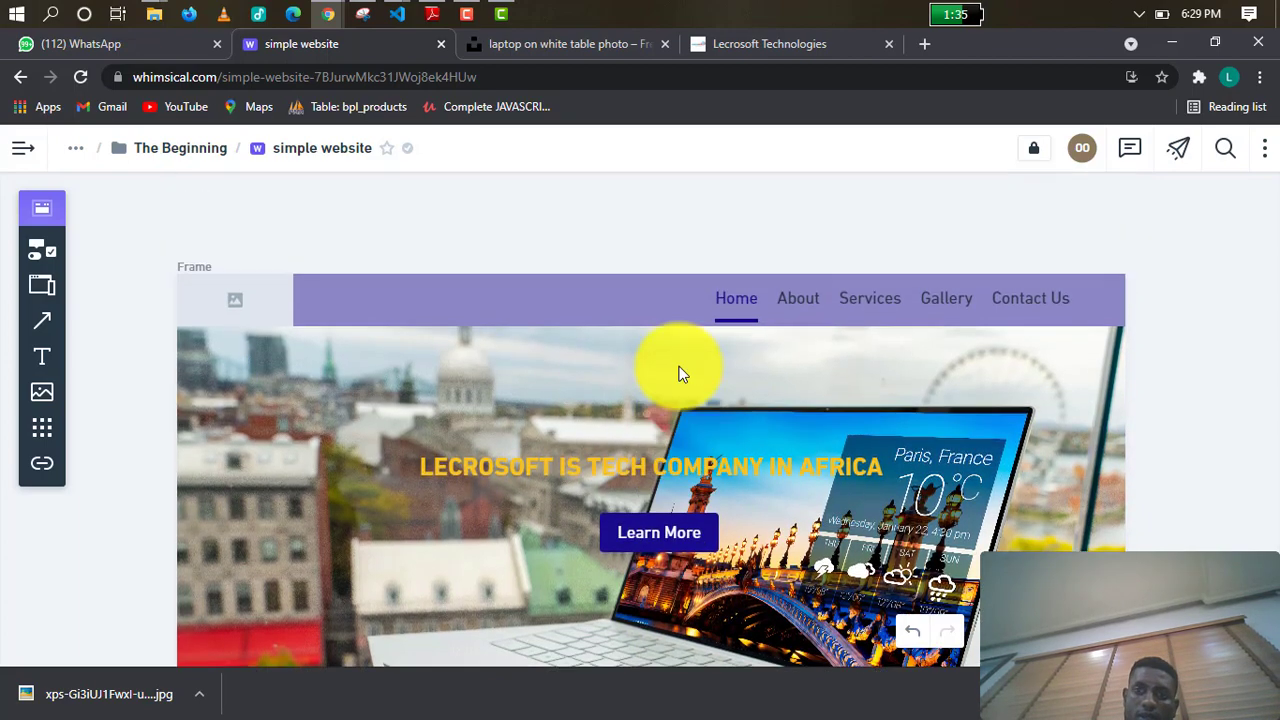
scroll(678, 370, down, 3)
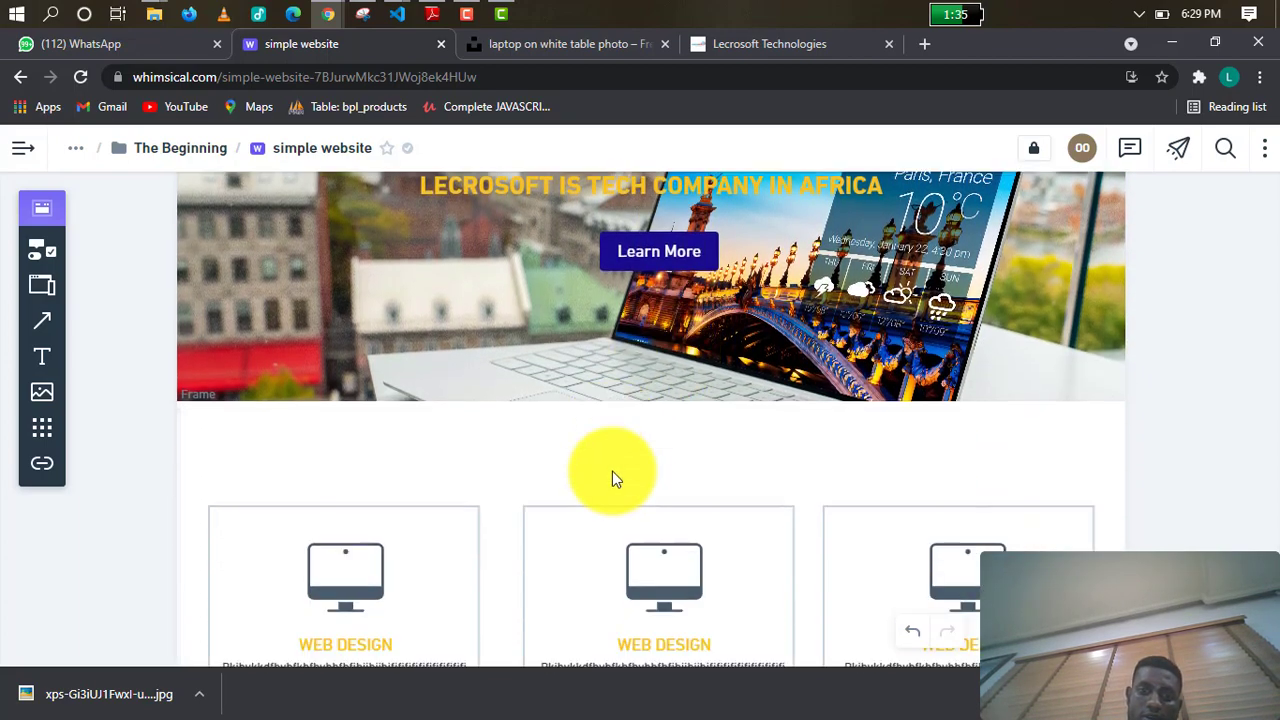
click(41, 360)
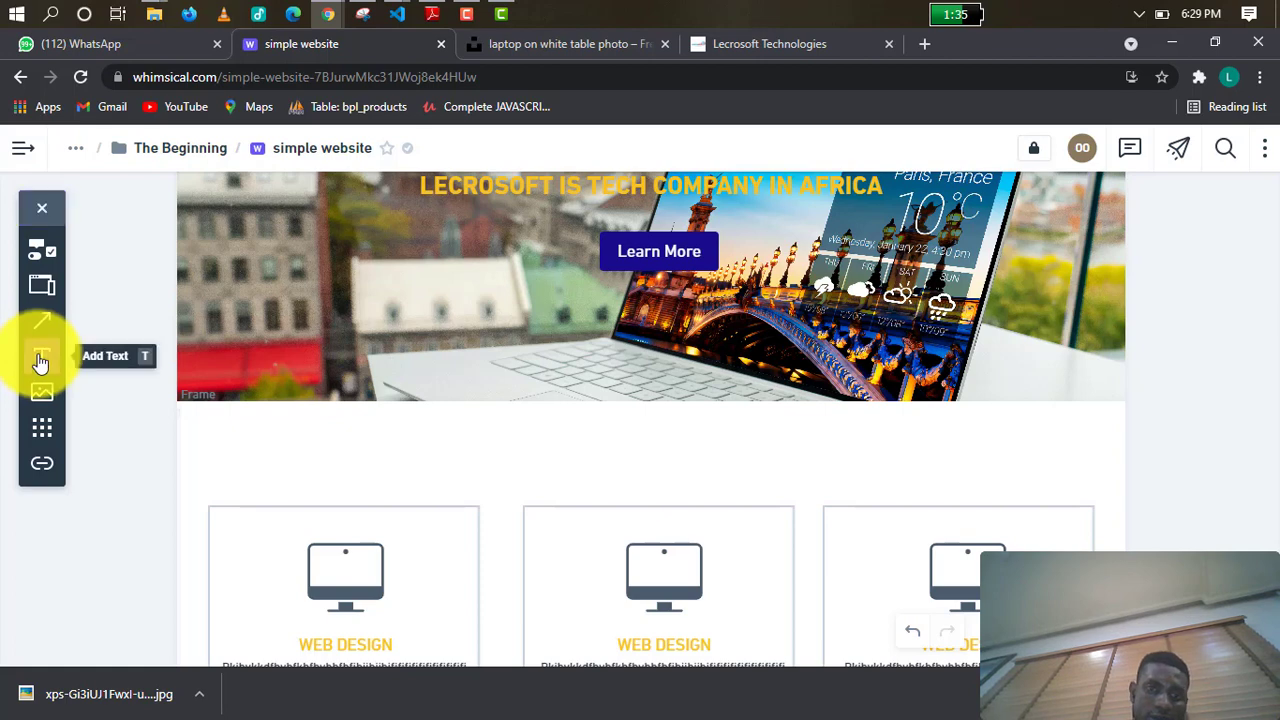
click(41, 360)
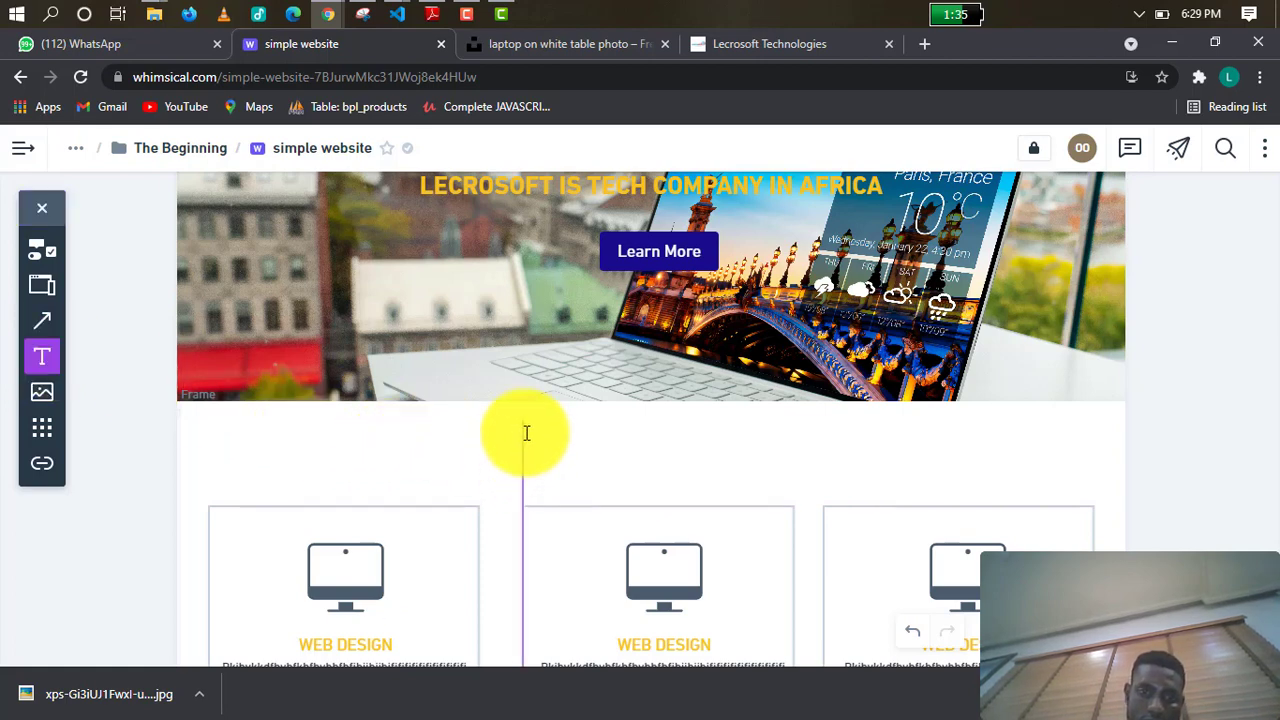
click(575, 439)
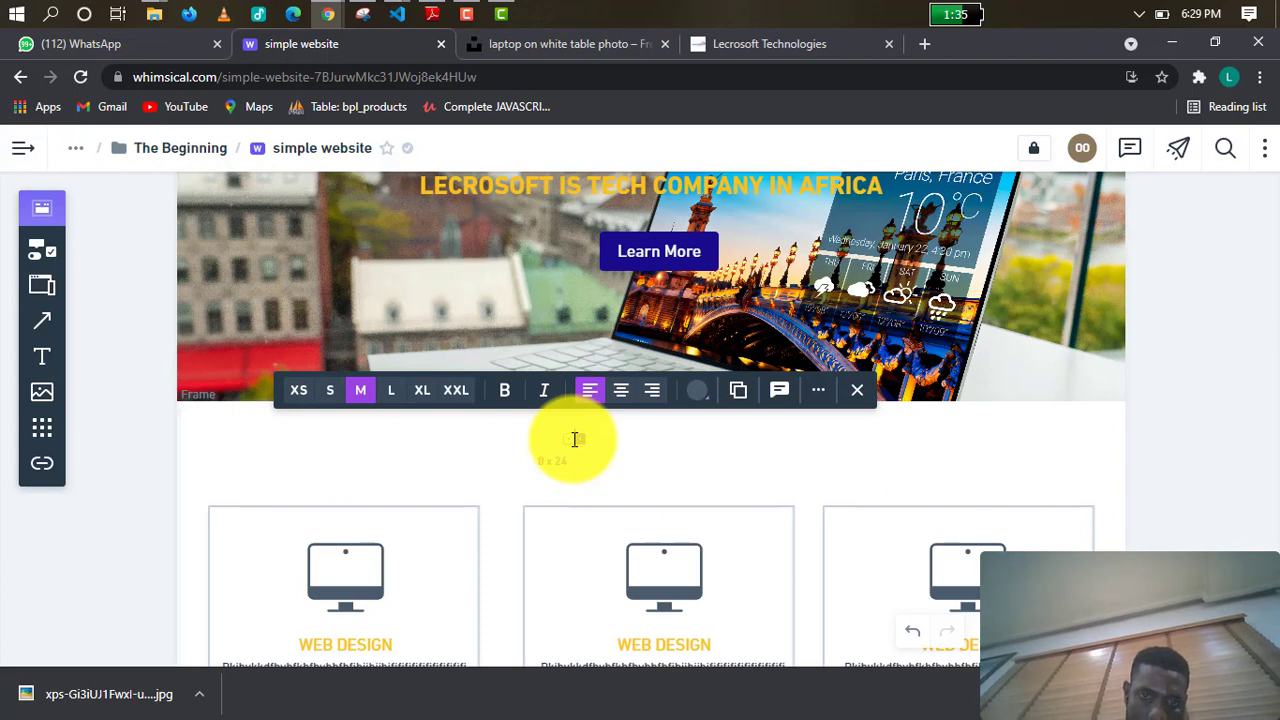
text(OUR)
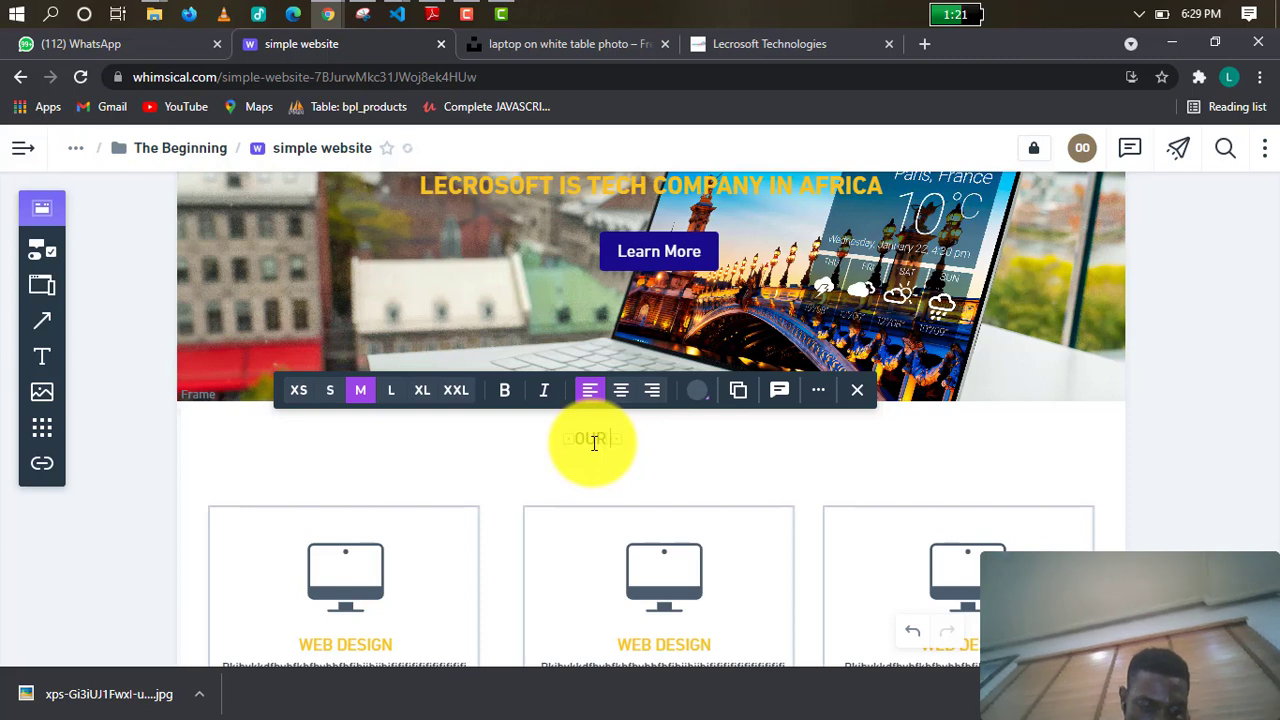
text(SERVICES)
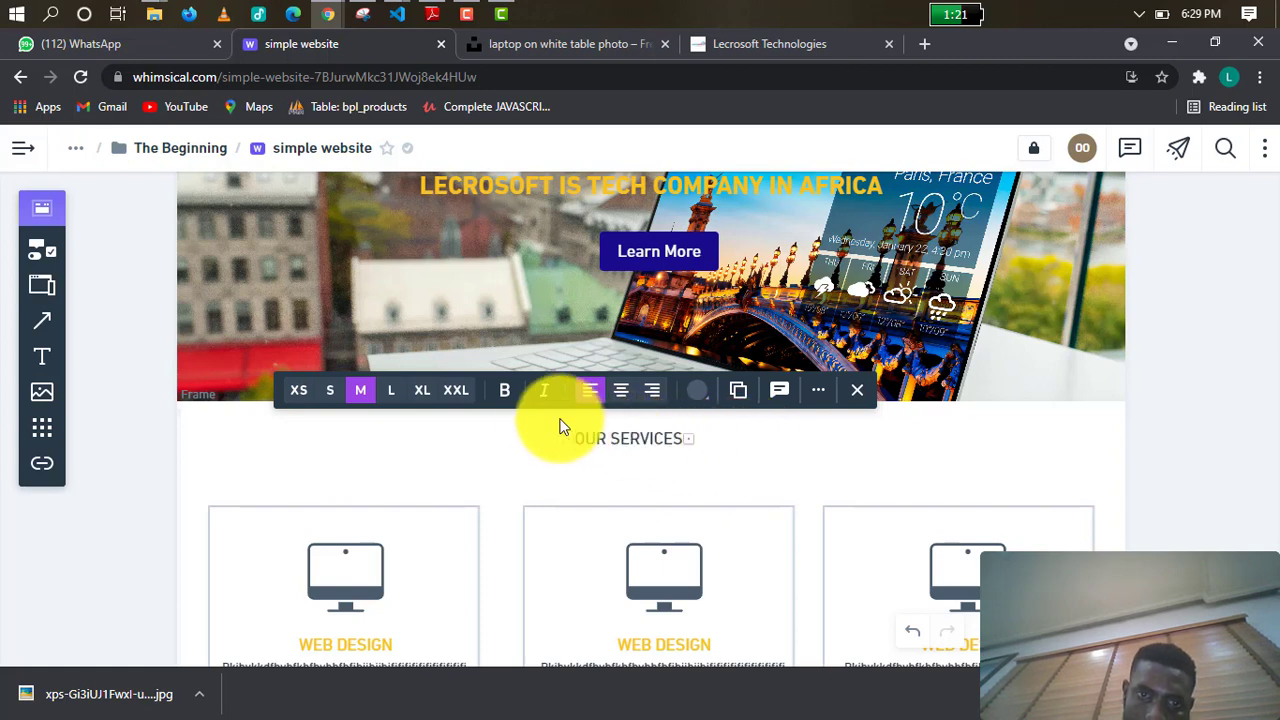
Format the OUR SERVICES text as bold, centre-aligned and size XL.
click(392, 392)
click(504, 392)
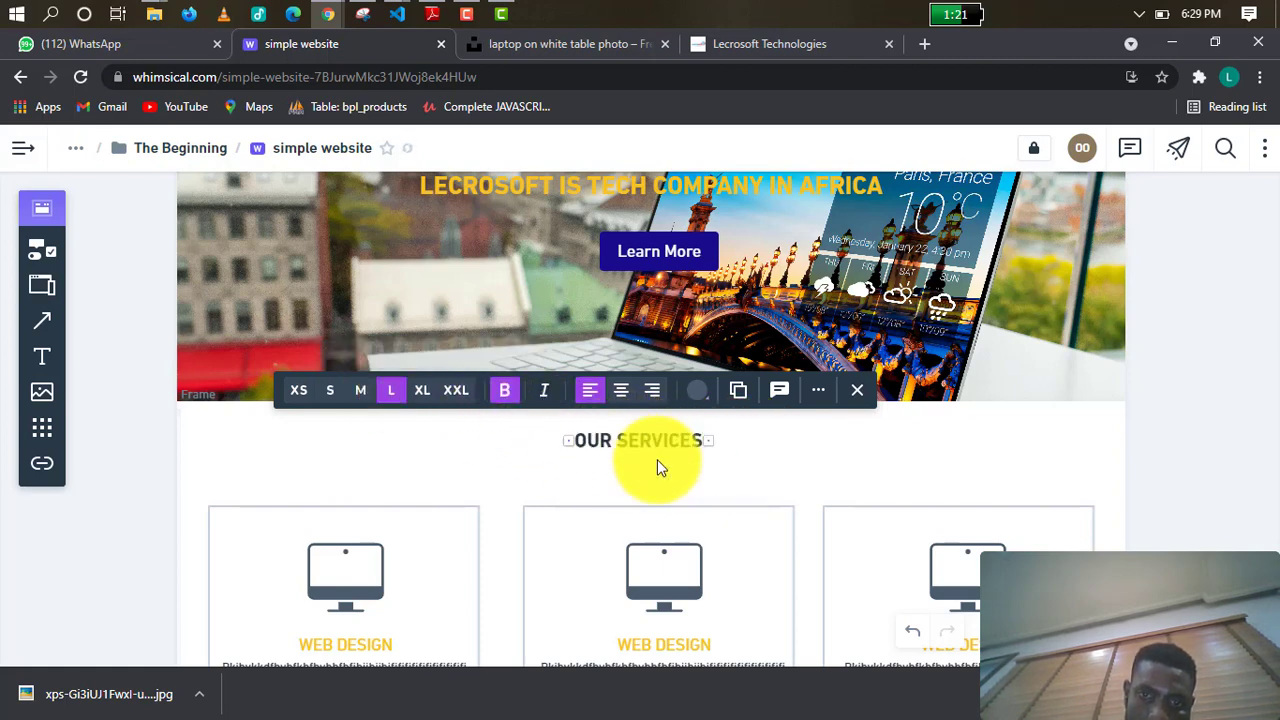
click(621, 394)
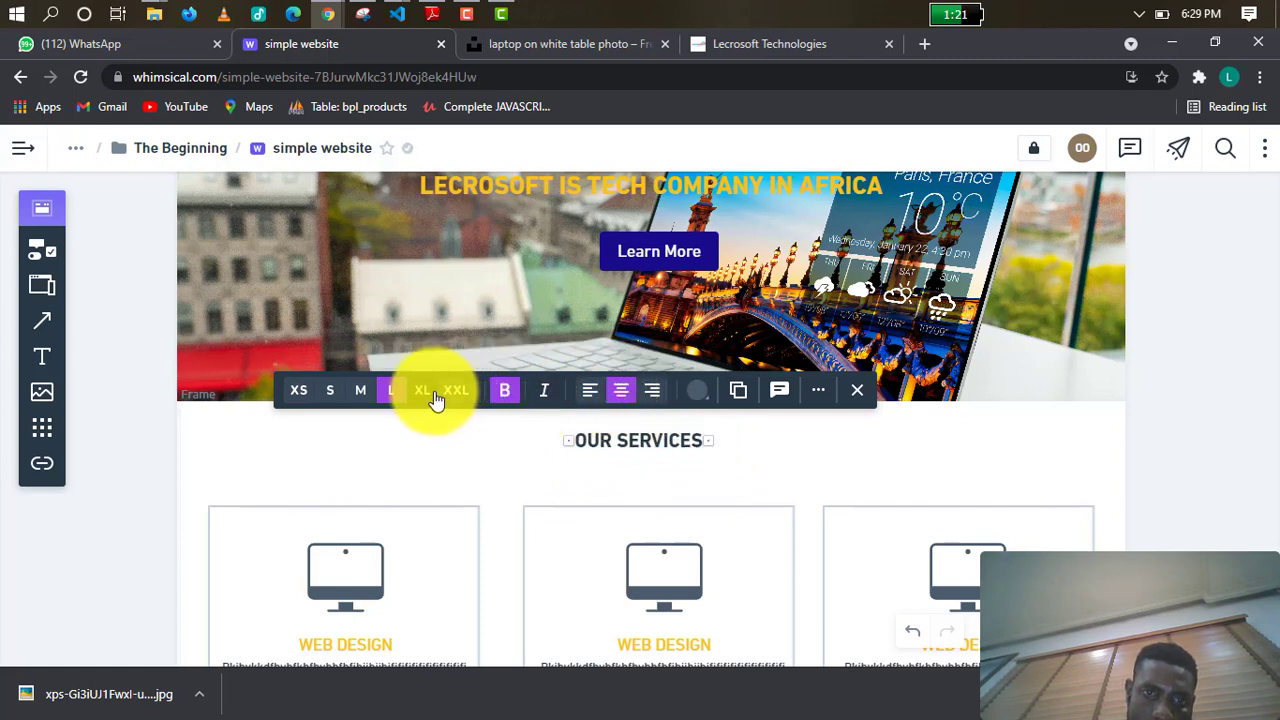
click(428, 394)
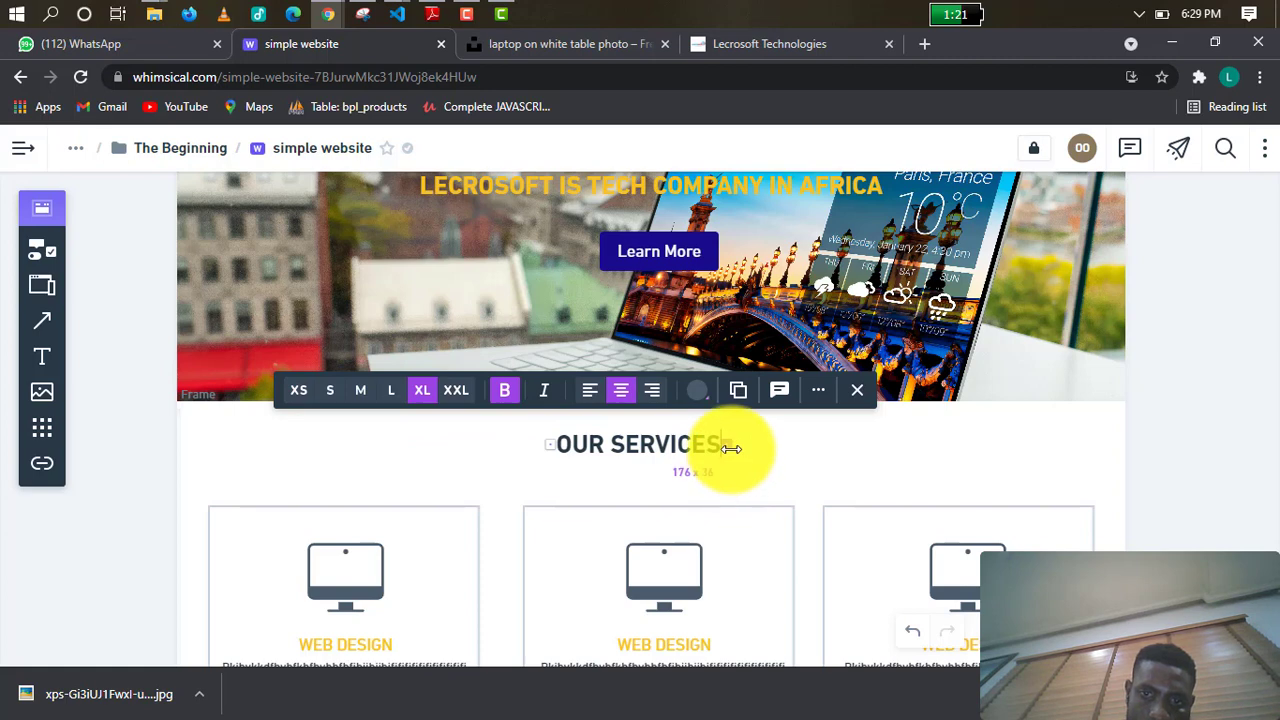
Widen the OUR SERVICES text box slightly and centre it horizontally within the page frame.
drag(731, 449, 686, 461)
click(871, 480)
click(699, 463)
Review the page layout from the navigation bar down to the empty area beneath the WEB DESIGN cards.
scroll(1136, 474, up, 1)
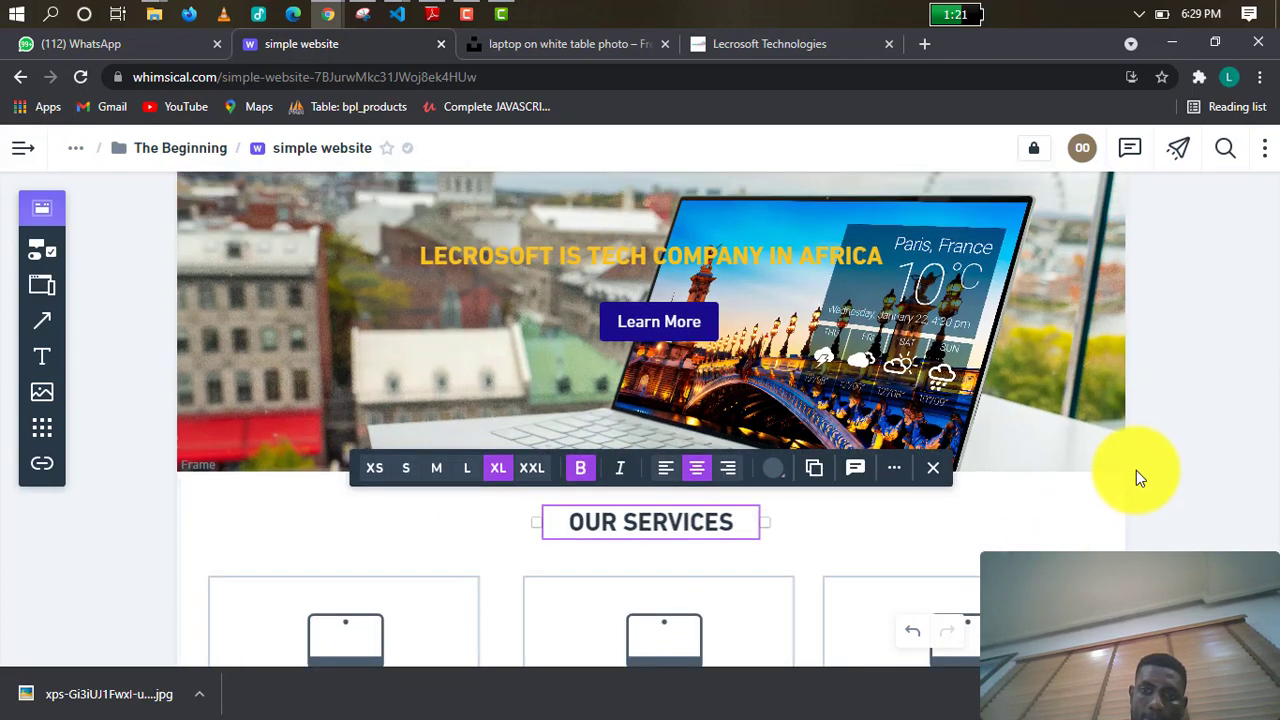
click(1023, 443)
scroll(1030, 430, up, 1)
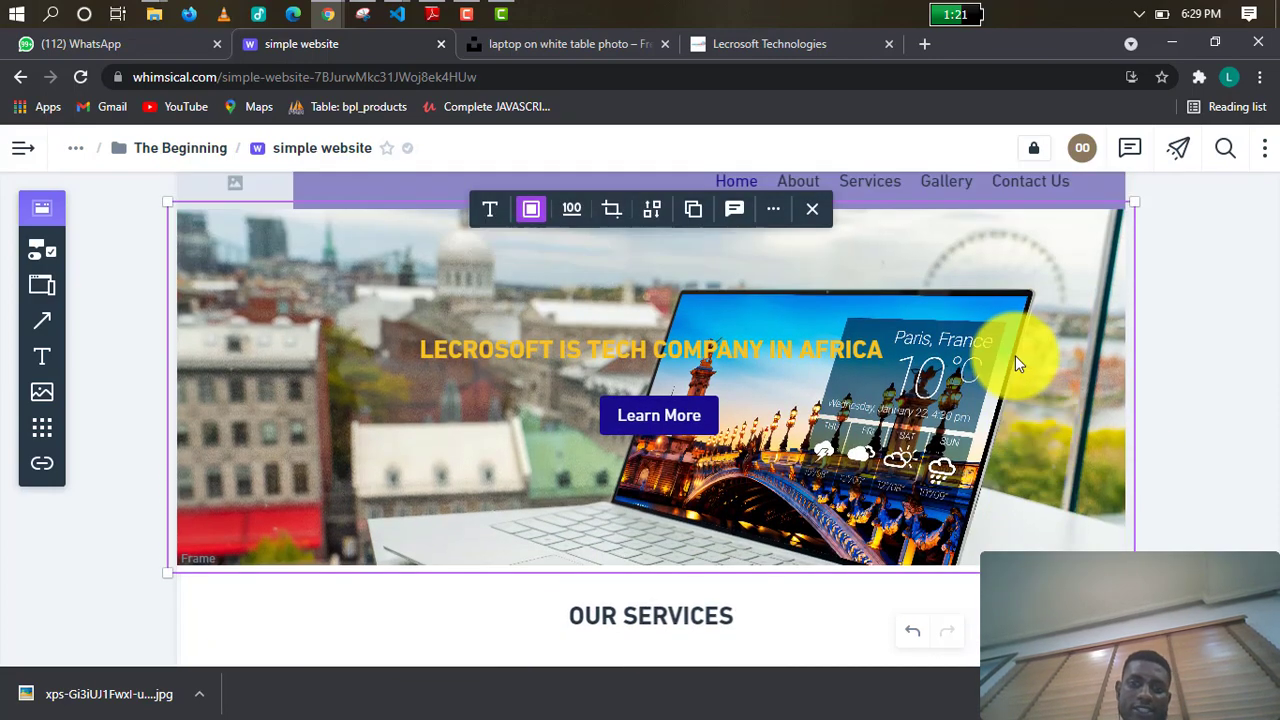
scroll(1014, 352, down, 4)
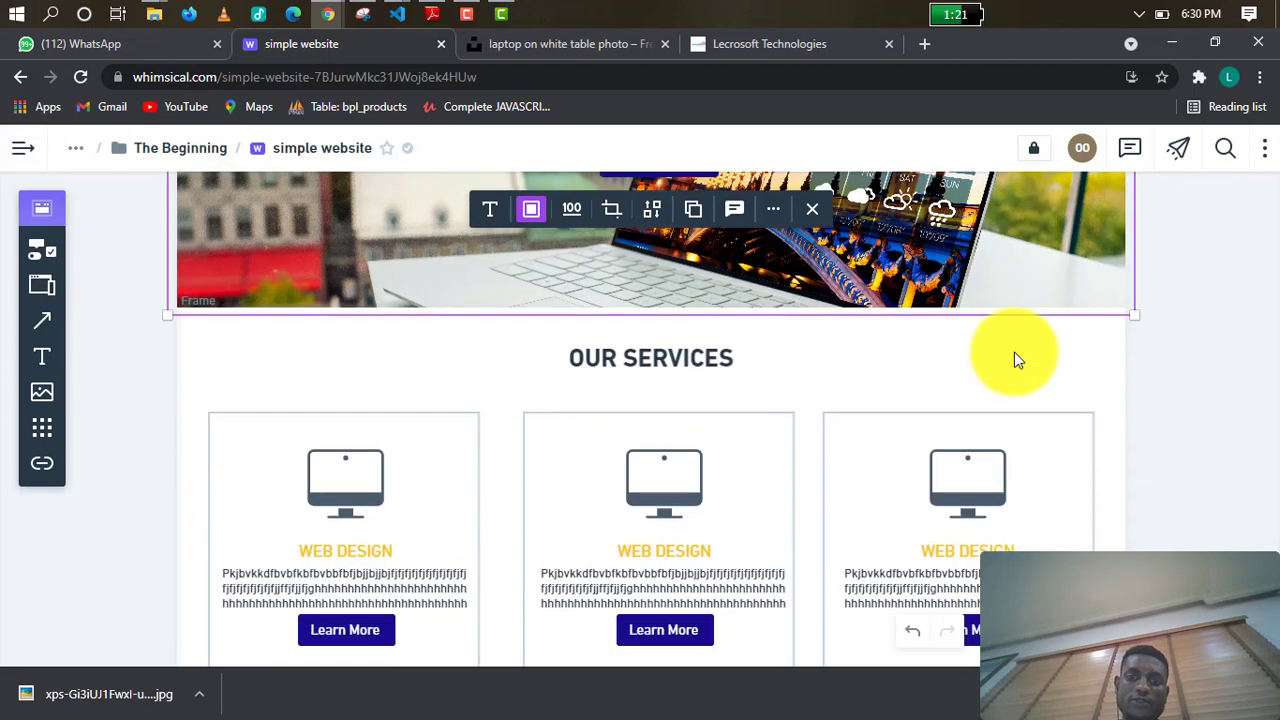
click(714, 289)
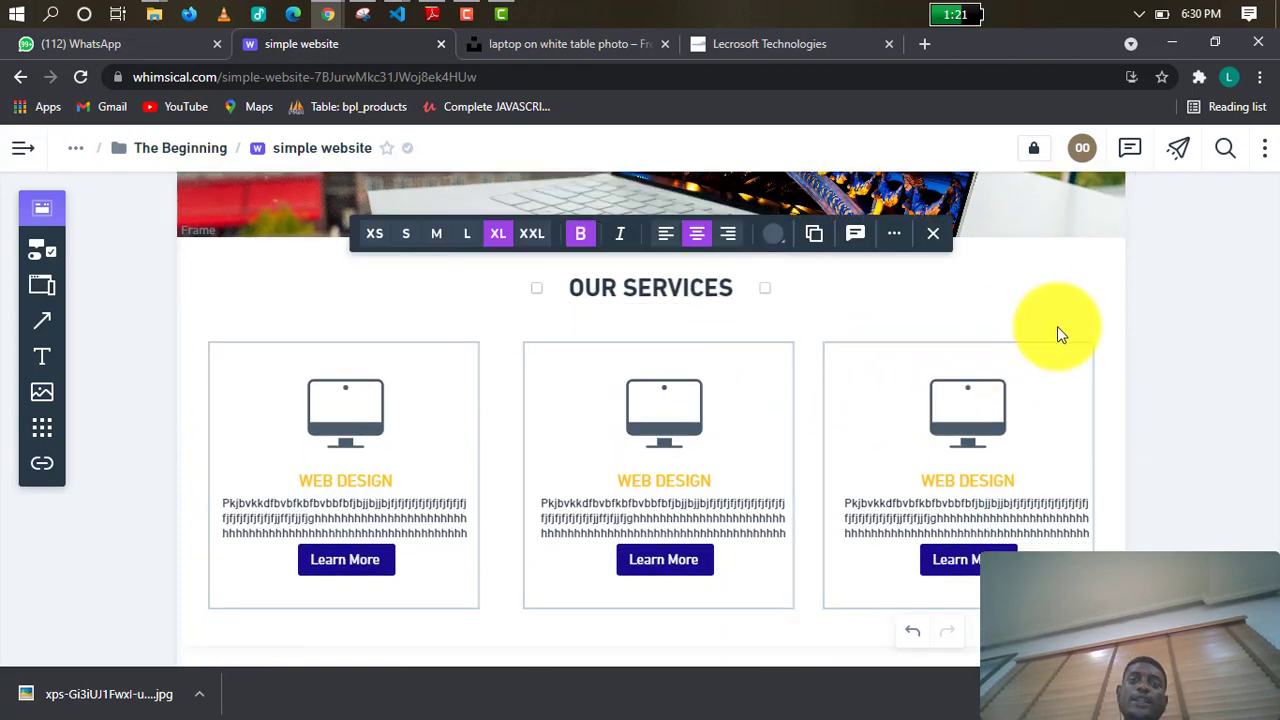
scroll(1057, 326, up, 1)
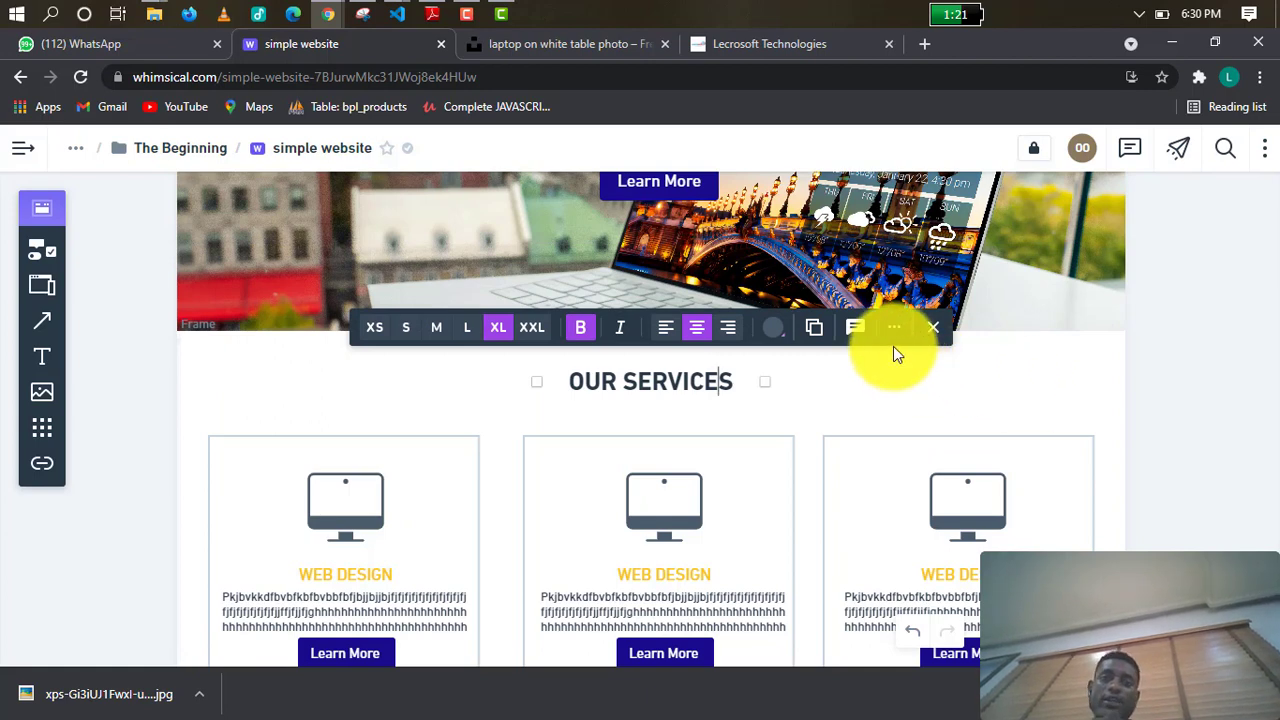
scroll(1055, 322, up, 2)
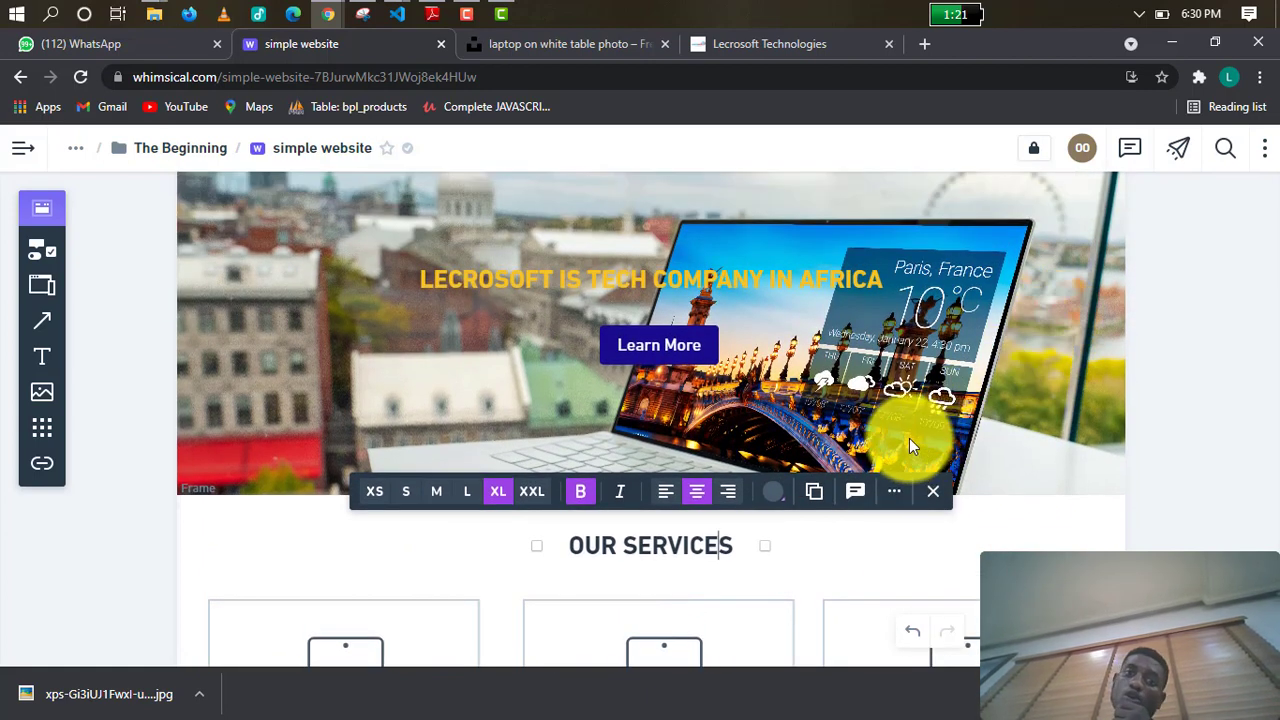
scroll(909, 438, up, 1)
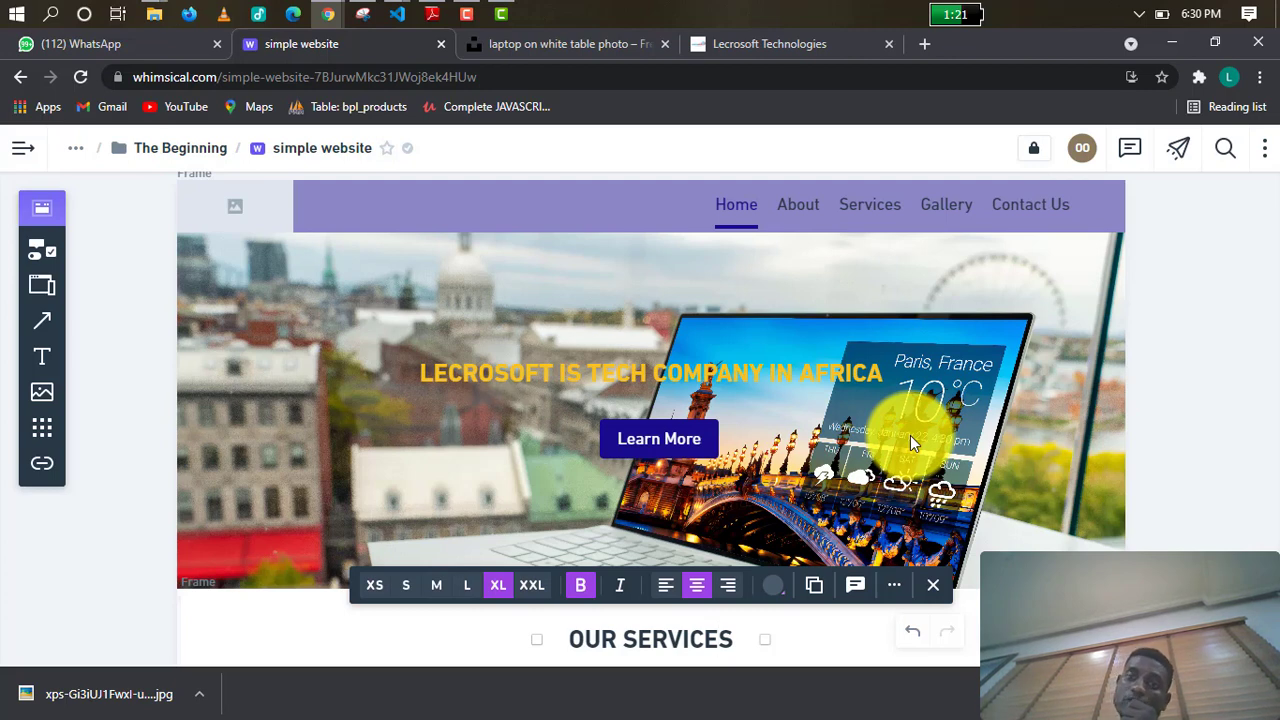
scroll(910, 435, down, 2)
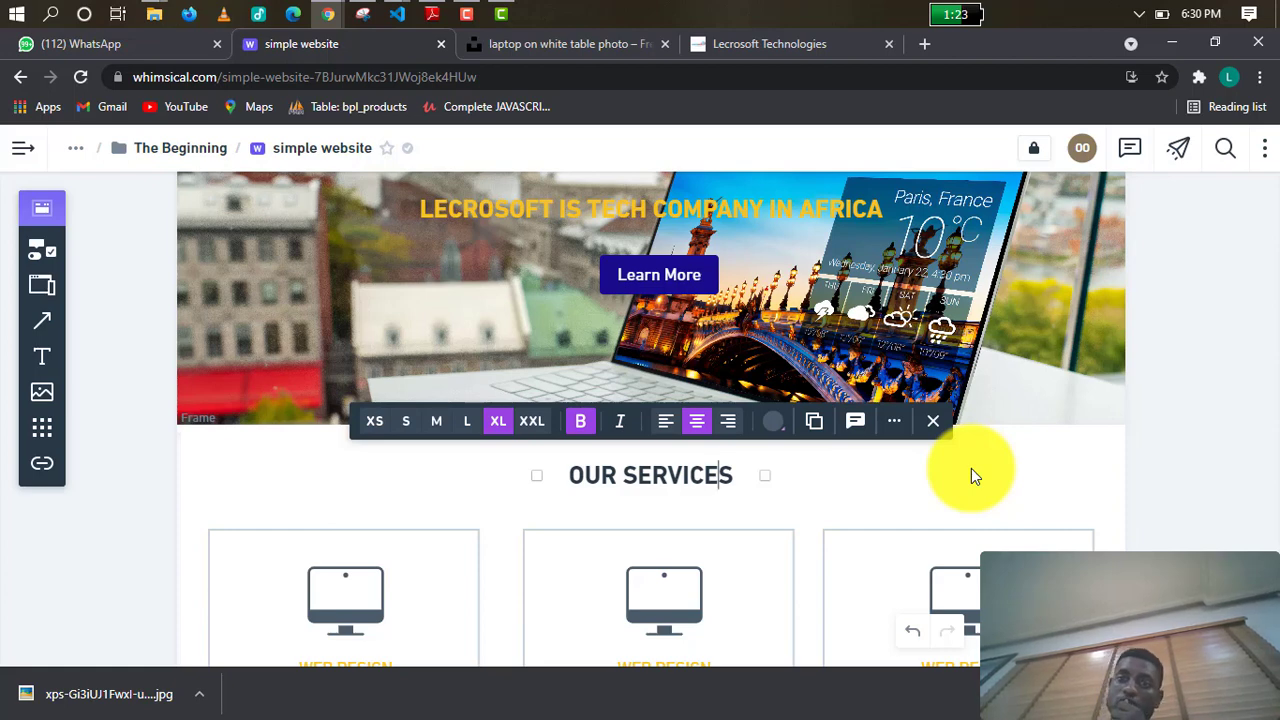
scroll(971, 468, up, 2)
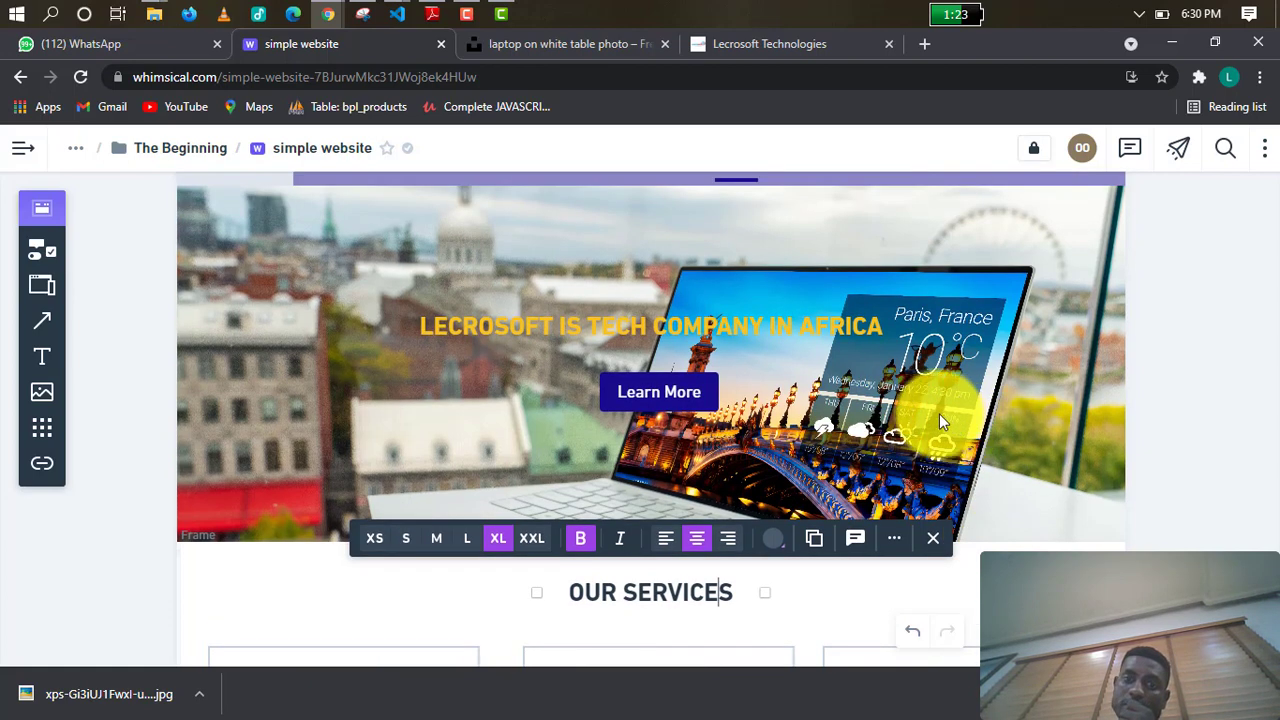
scroll(937, 412, up, 1)
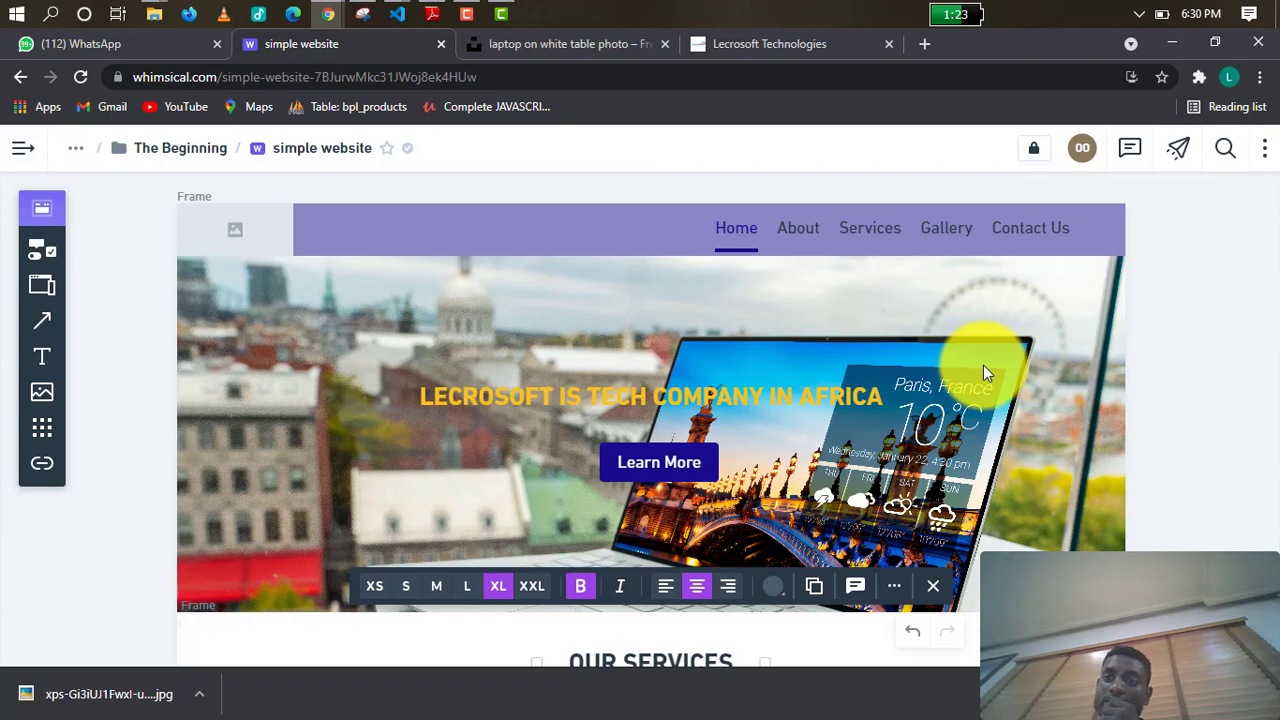
scroll(983, 365, down, 1)
scroll(983, 372, down, 5)
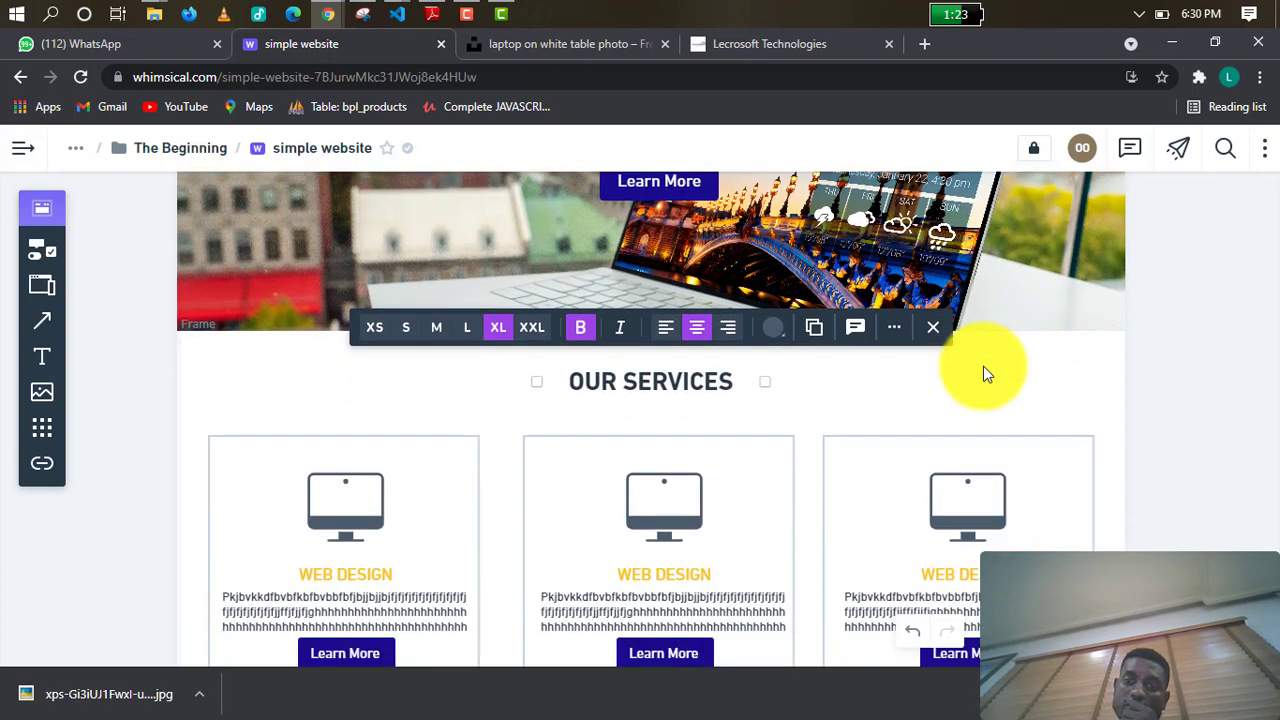
scroll(983, 375, down, 3)
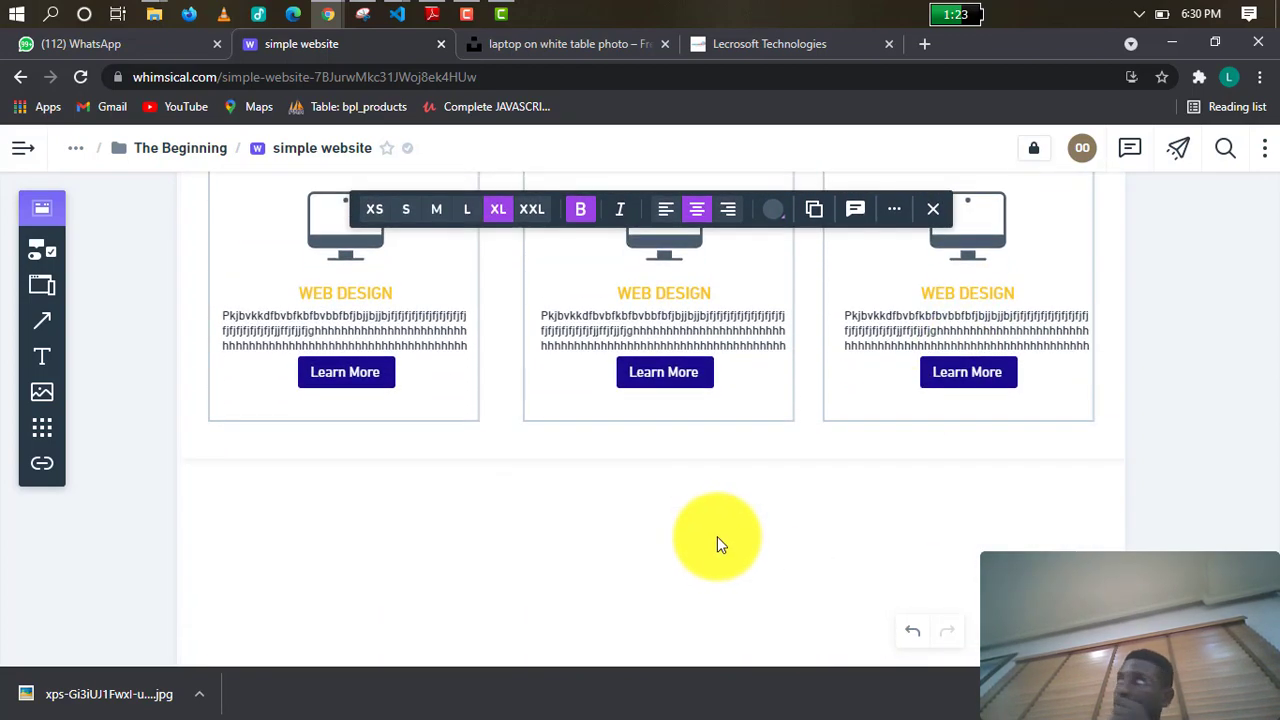
scroll(712, 540, down, 1)
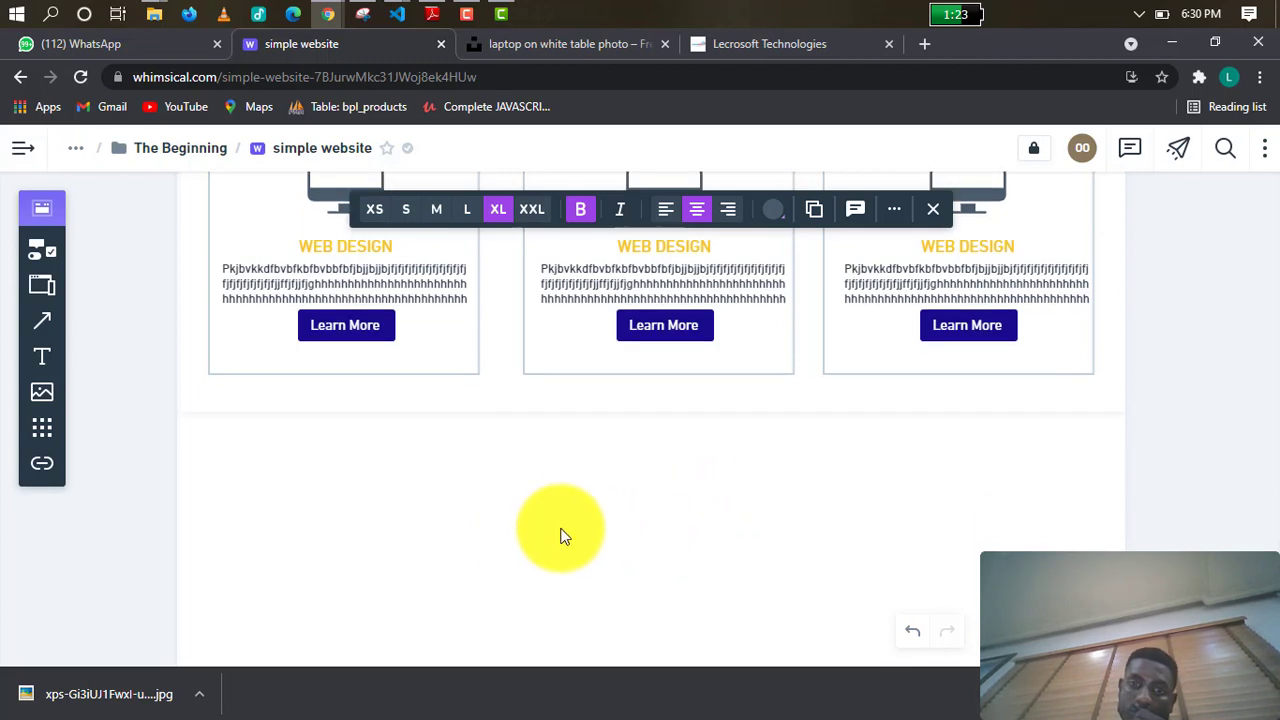
scroll(680, 546, up, 1)
scroll(678, 548, up, 4)
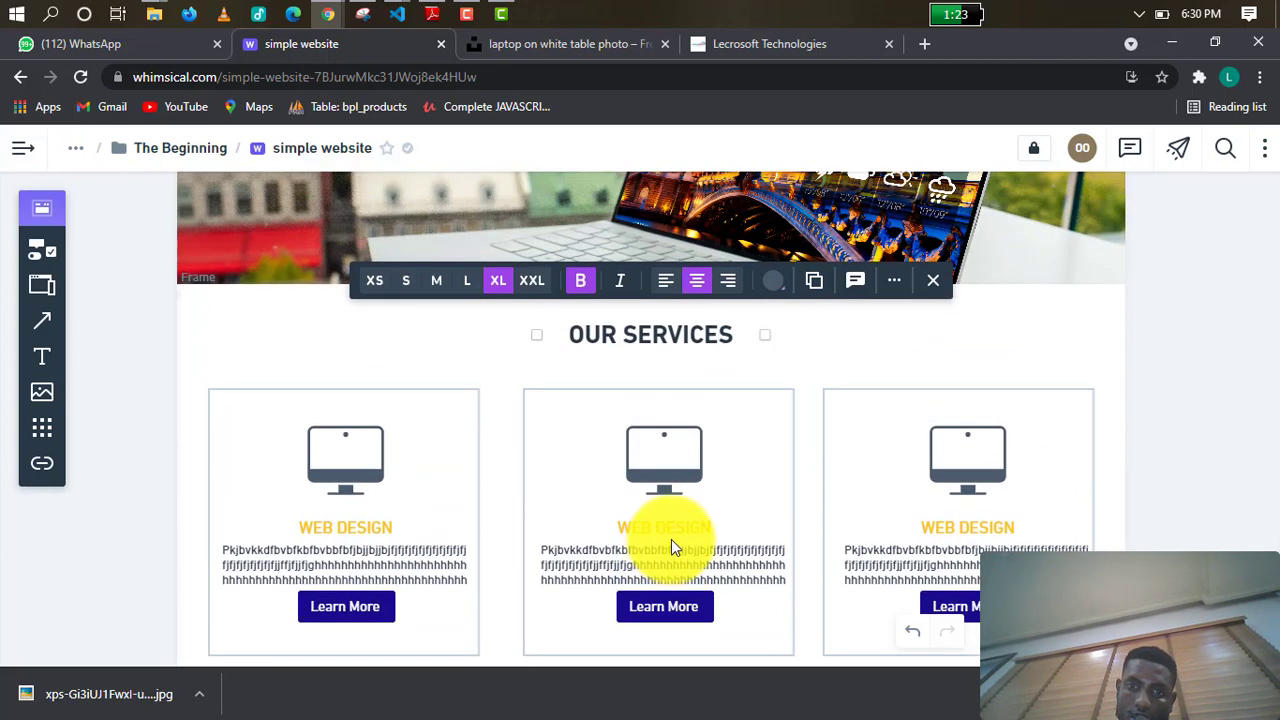
scroll(747, 465, down, 3)
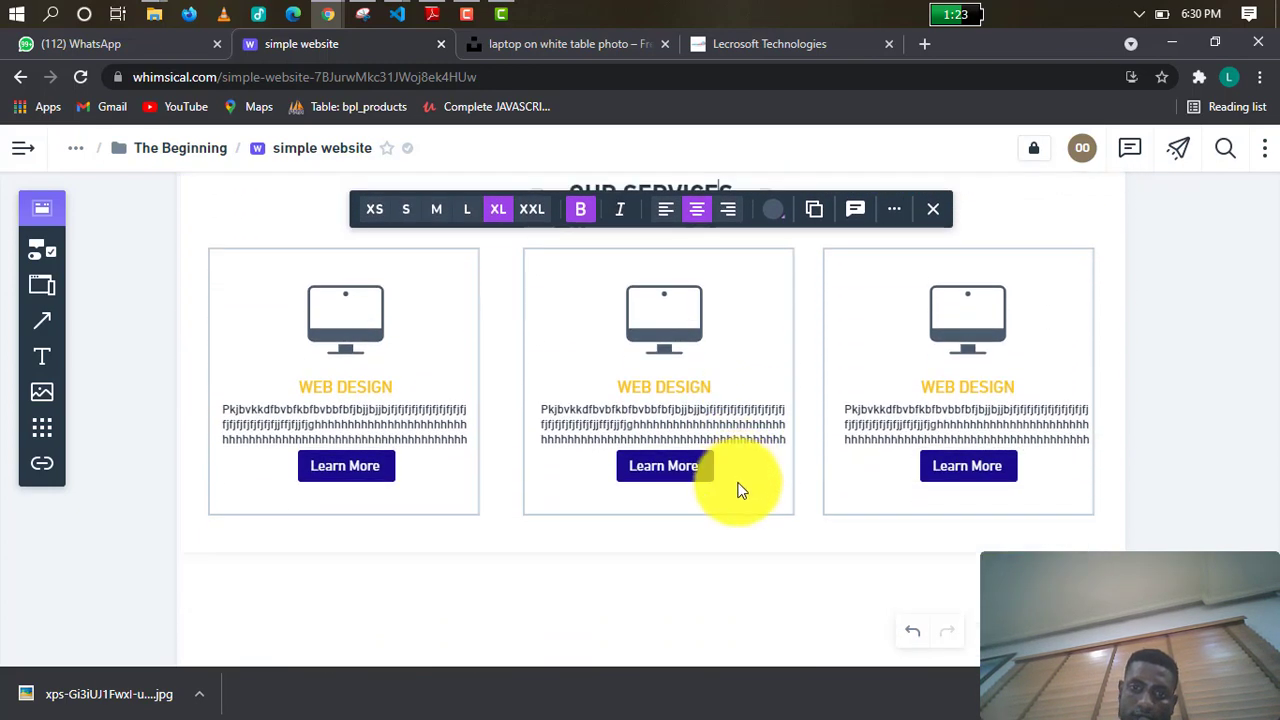
scroll(717, 537, down, 1)
scroll(531, 463, up, 4)
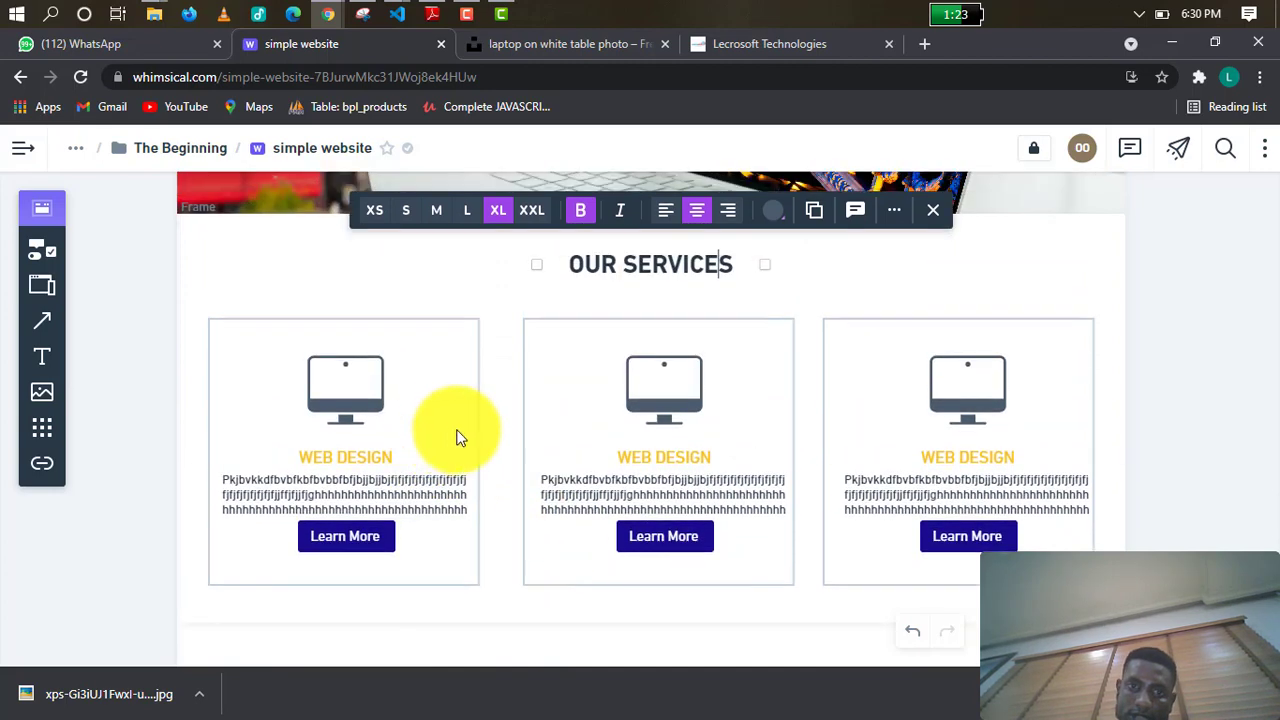
scroll(720, 432, up, 1)
scroll(781, 436, down, 1)
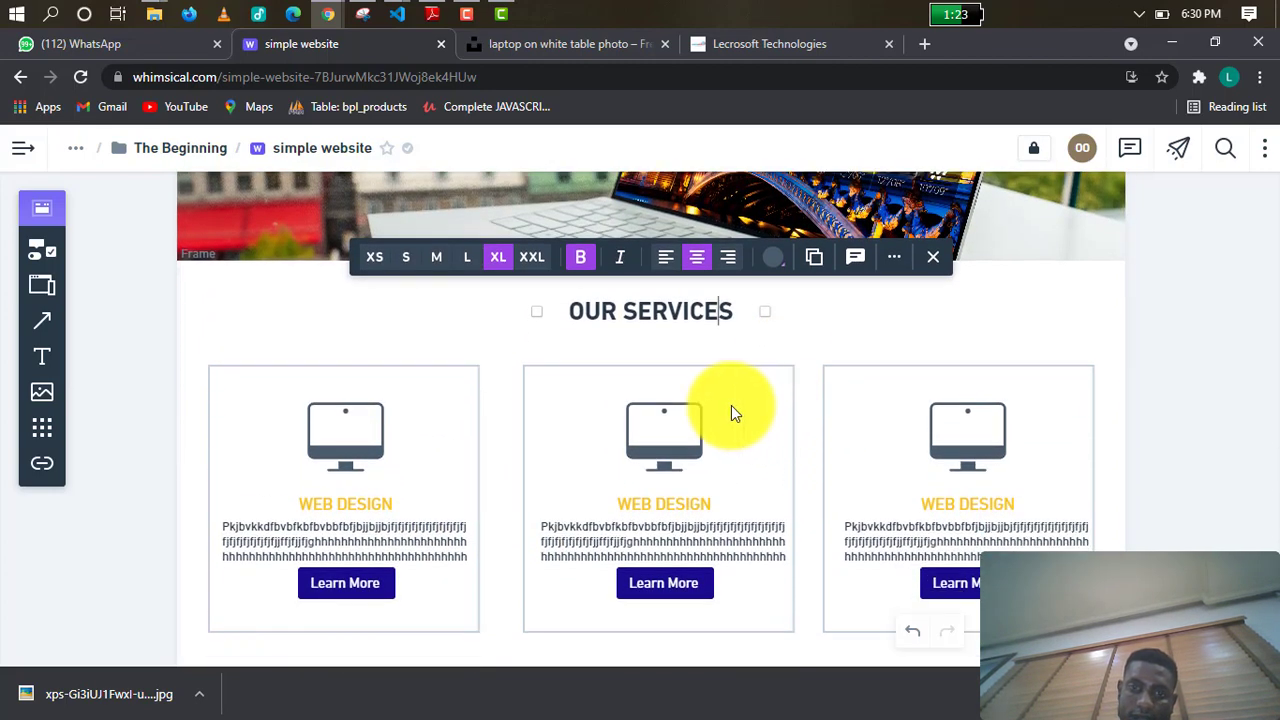
scroll(731, 408, down, 1)
scroll(715, 470, down, 1)
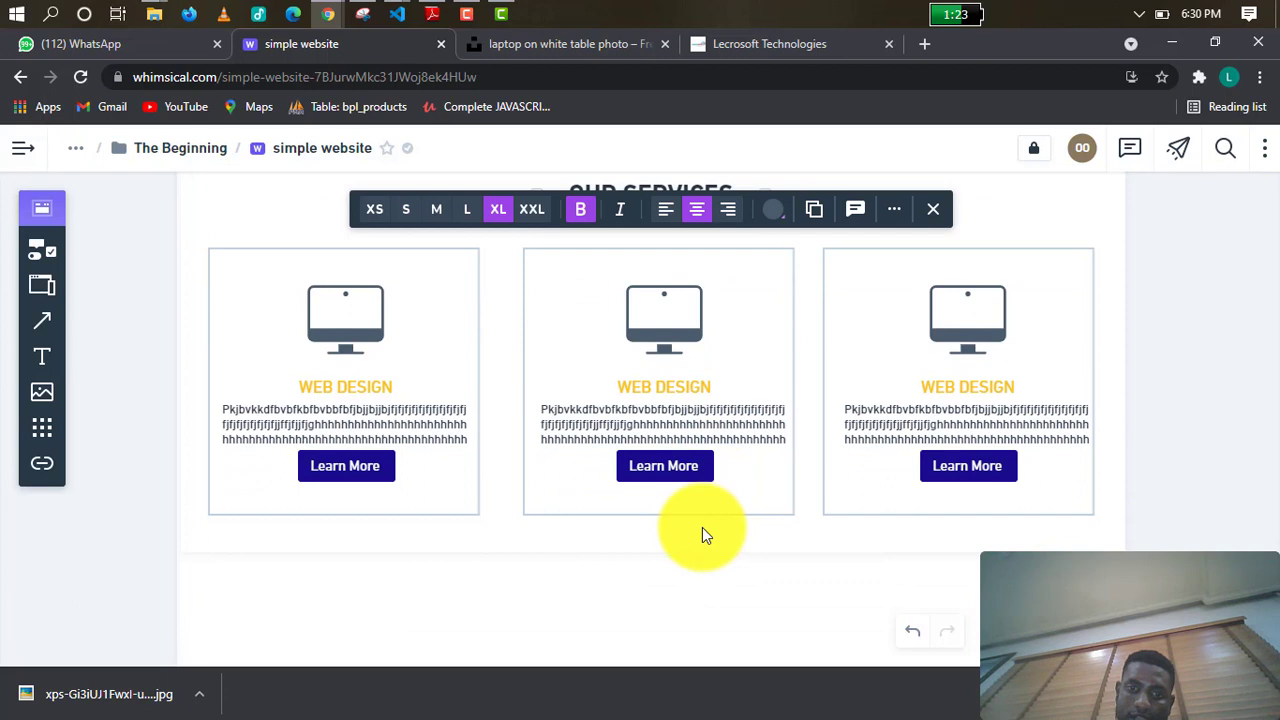
scroll(650, 595, up, 1)
Duplicate the OUR SERVICES heading and place the copy beneath the middle WEB DESIGN card.
click(657, 585)
click(696, 249)
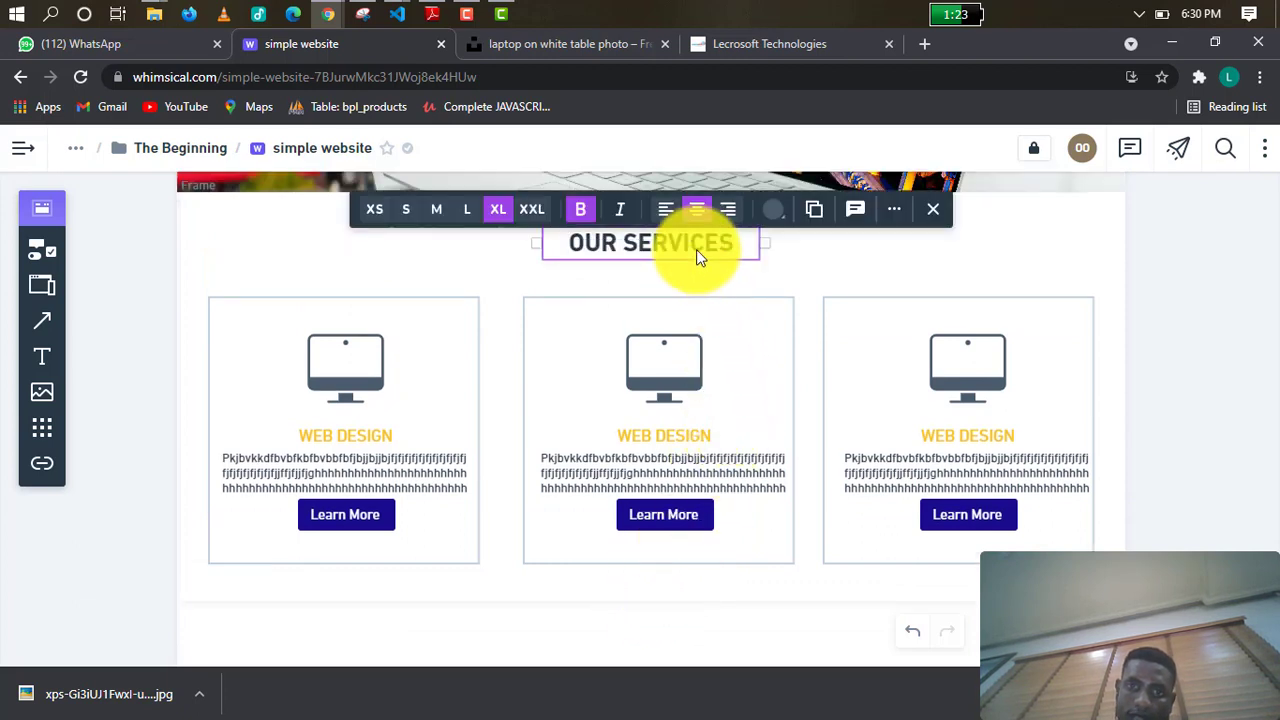
drag(818, 209, 551, 523)
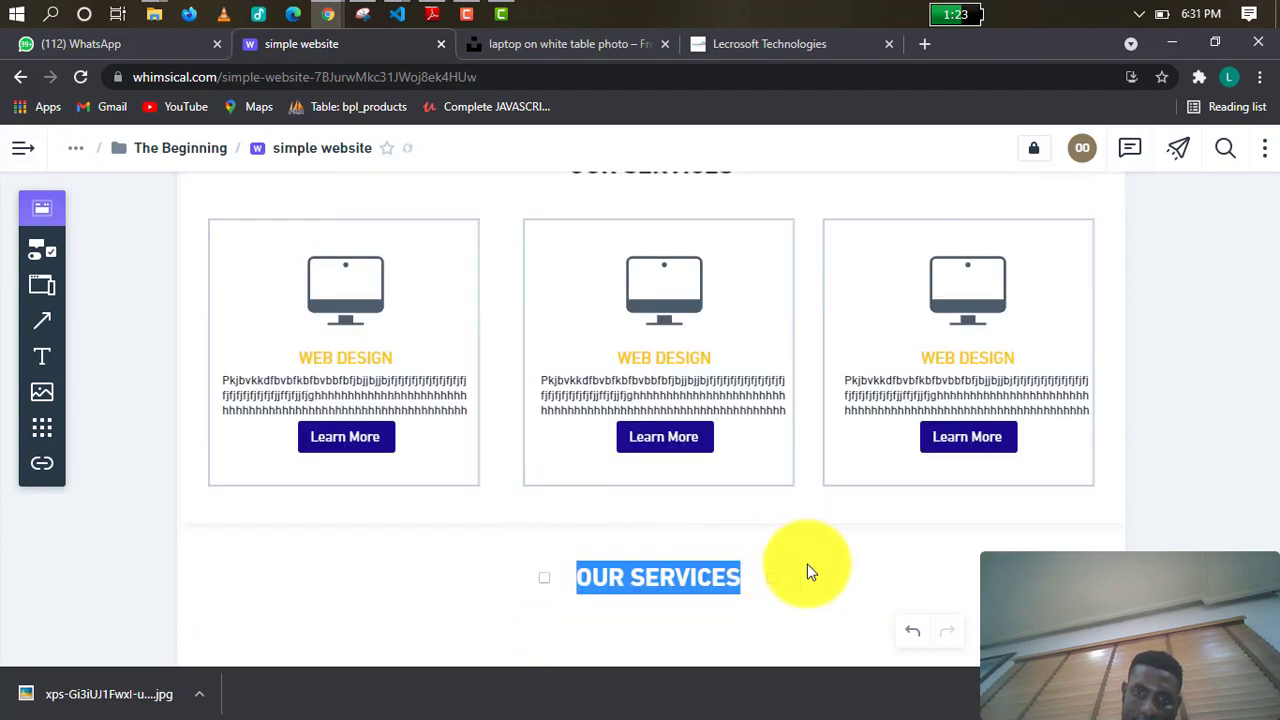
click(831, 570)
Change the text of the heading copy beneath the cards to "ABOUT US".
click(734, 580)
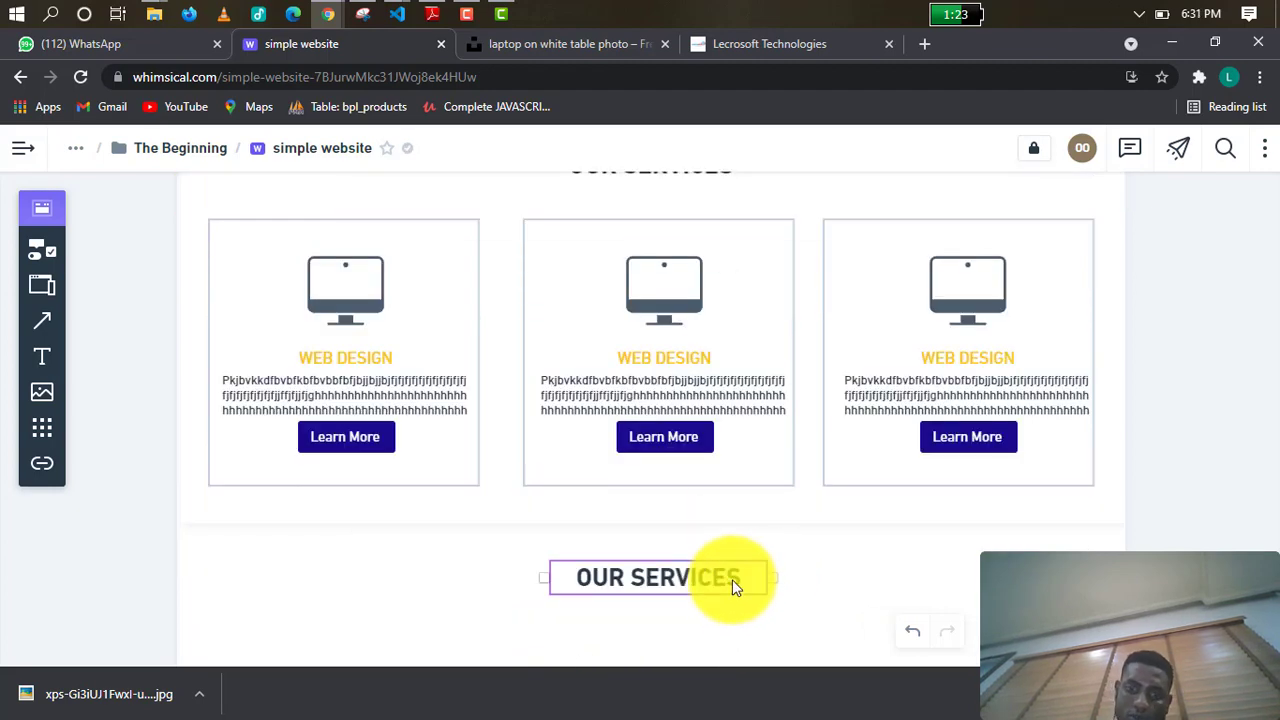
click(732, 579)
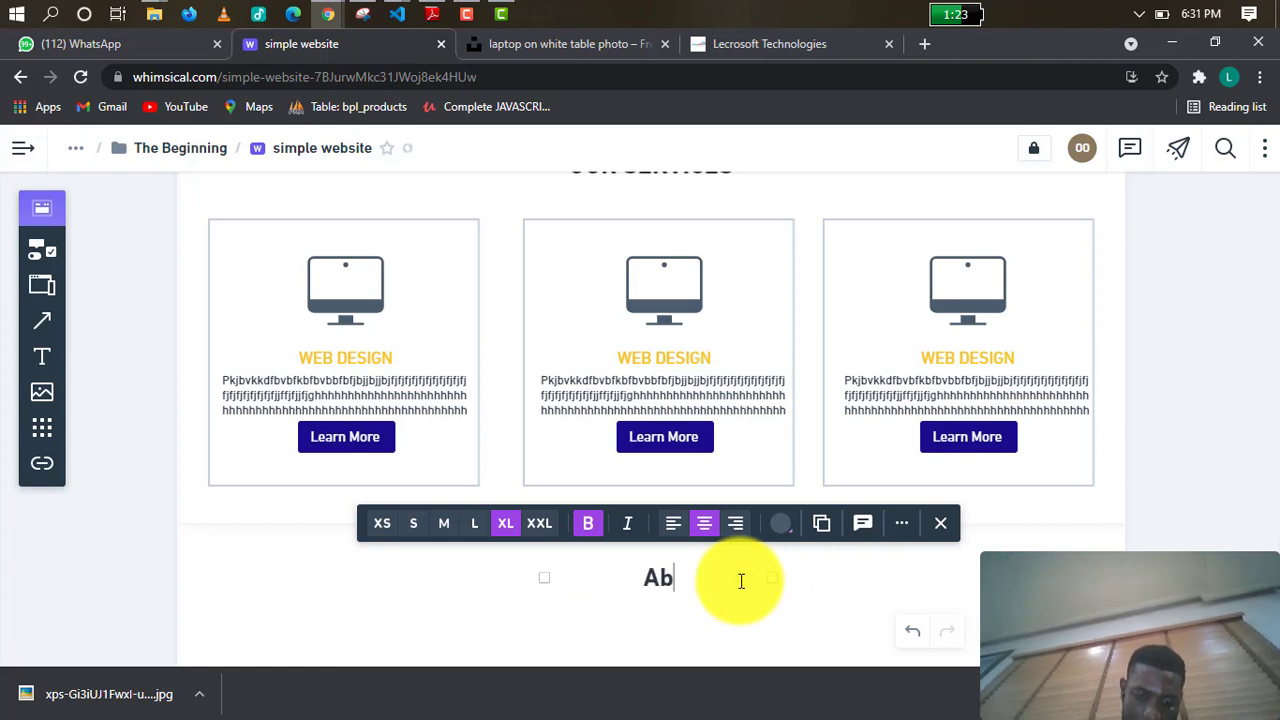
key(BackSpace)
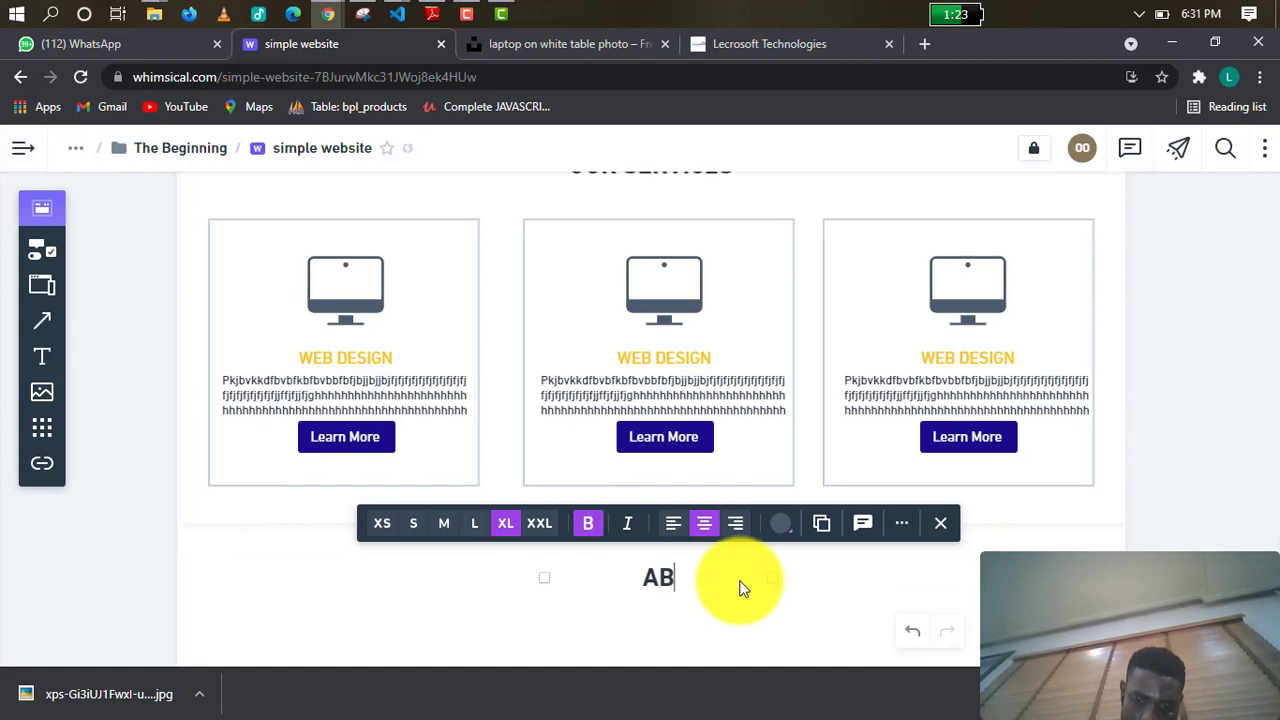
text(BOUT U)
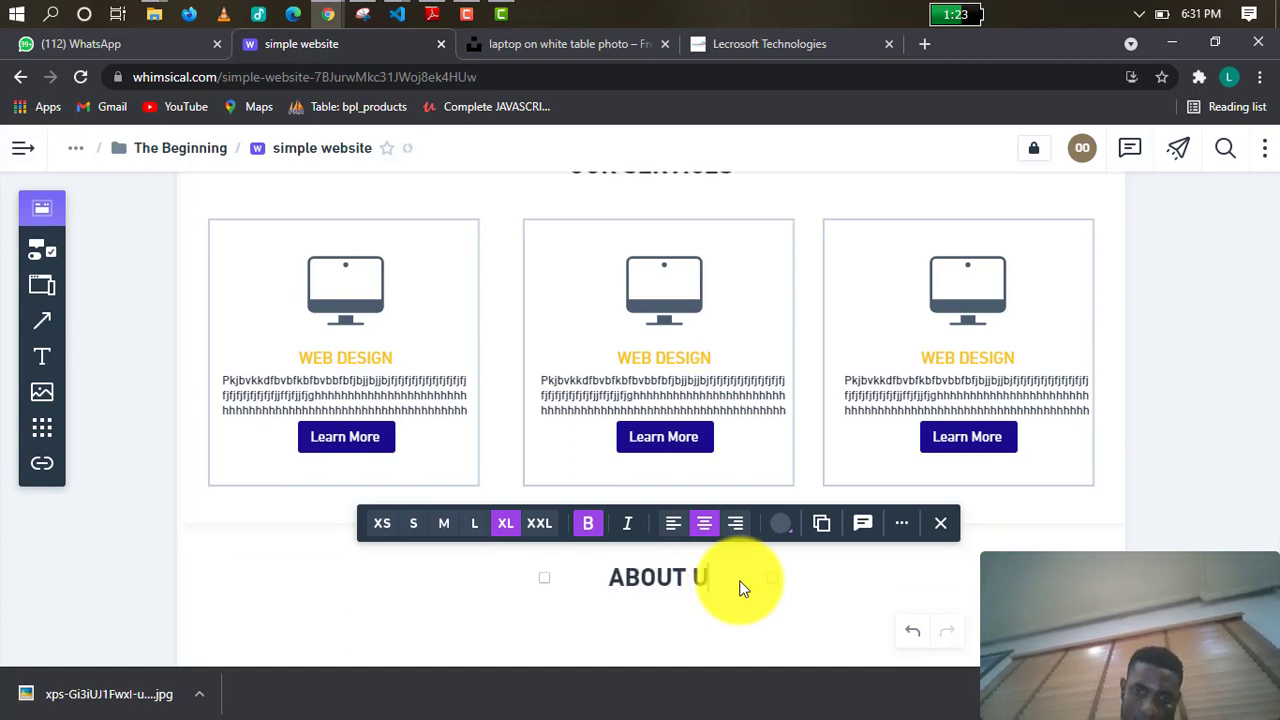
text(S)
click(840, 603)
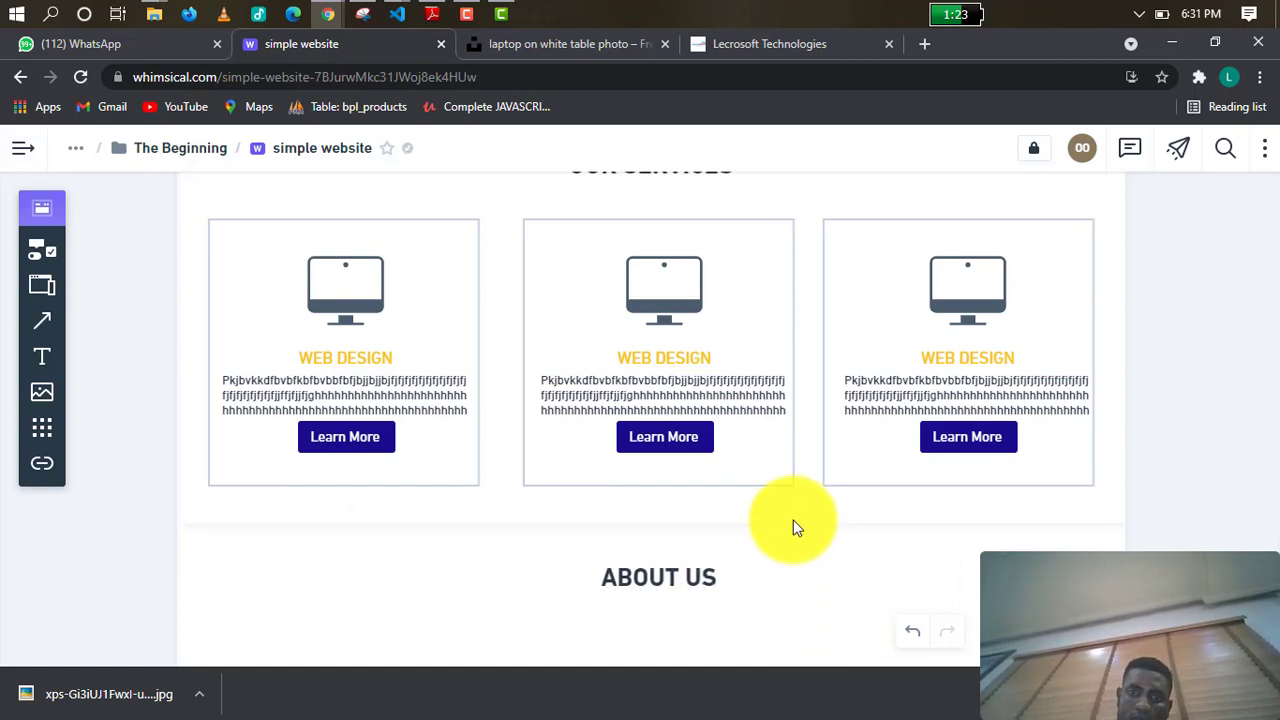
Review the page layout between the laptop banner and the empty area beneath the ABOUT US heading.
scroll(794, 520, up, 2)
scroll(794, 520, down, 3)
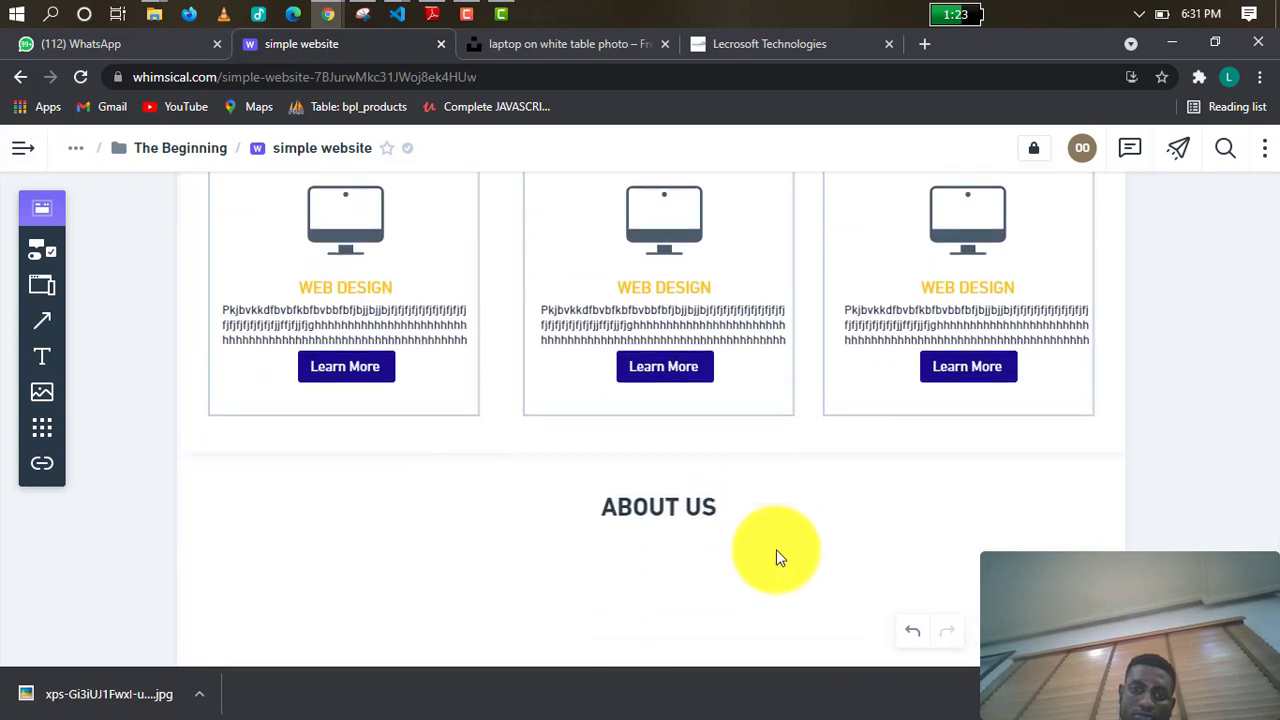
scroll(780, 557, down, 3)
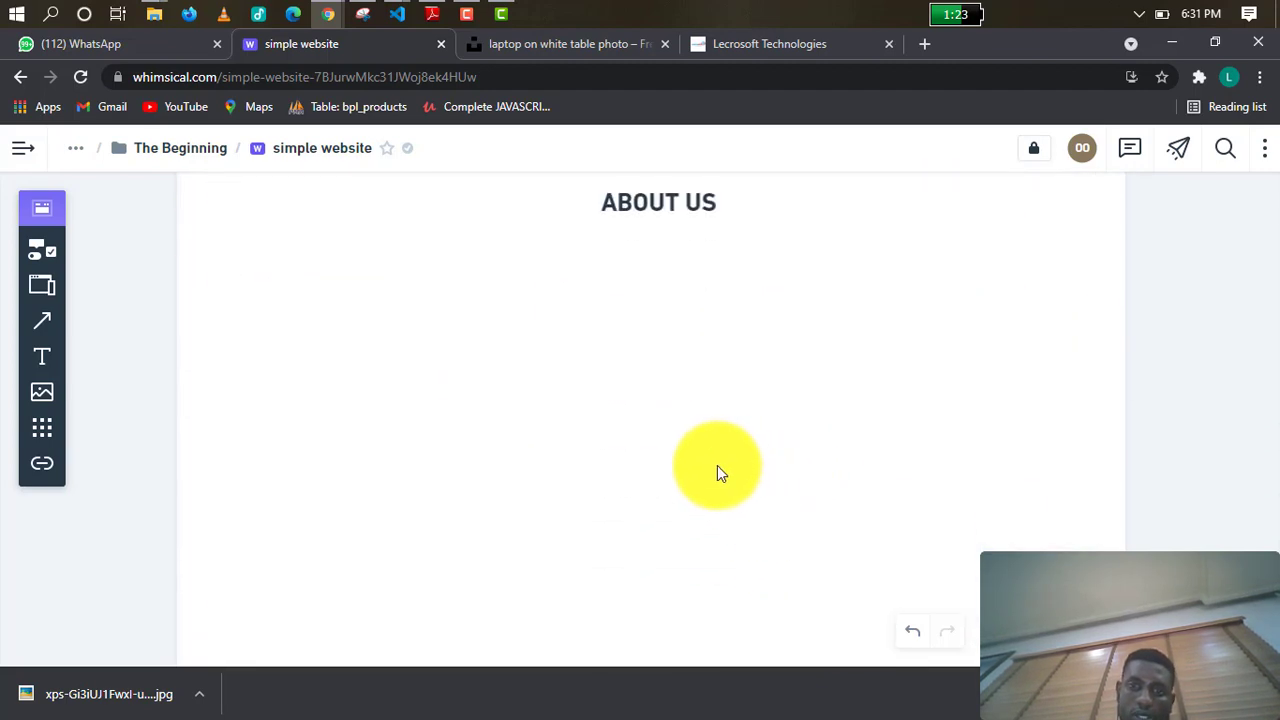
scroll(578, 406, up, 5)
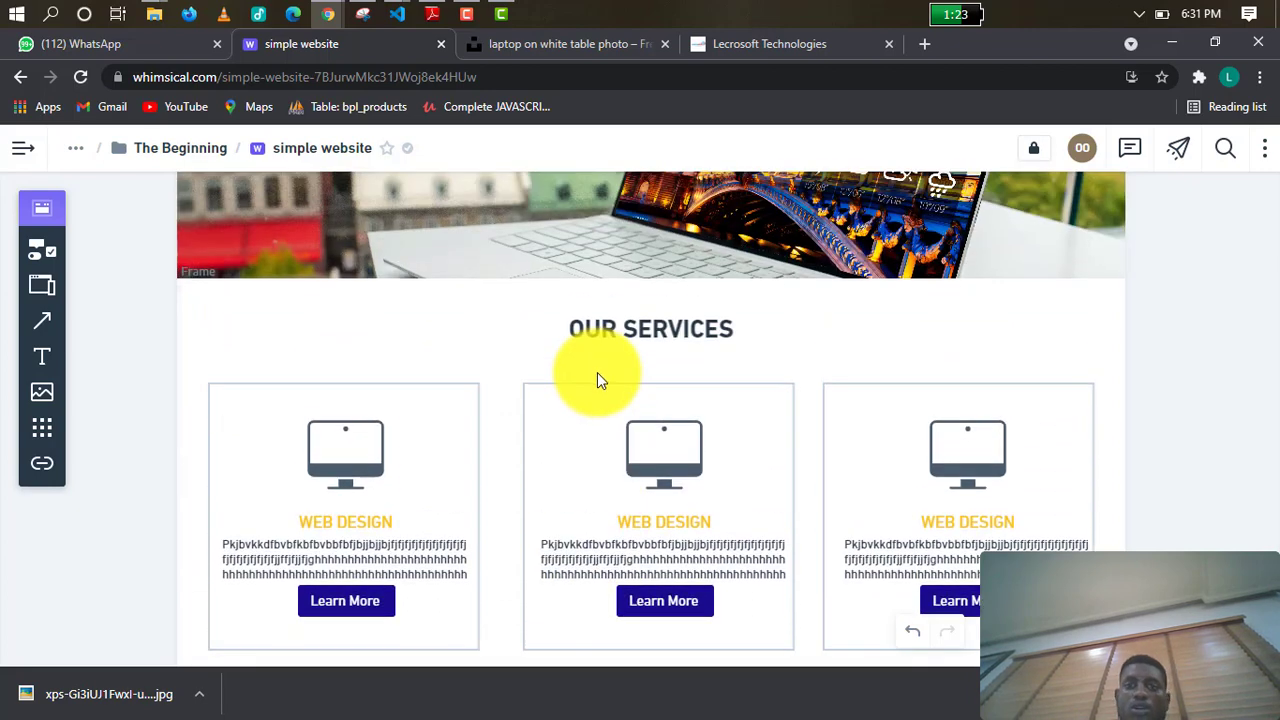
scroll(598, 372, up, 2)
scroll(601, 370, down, 2)
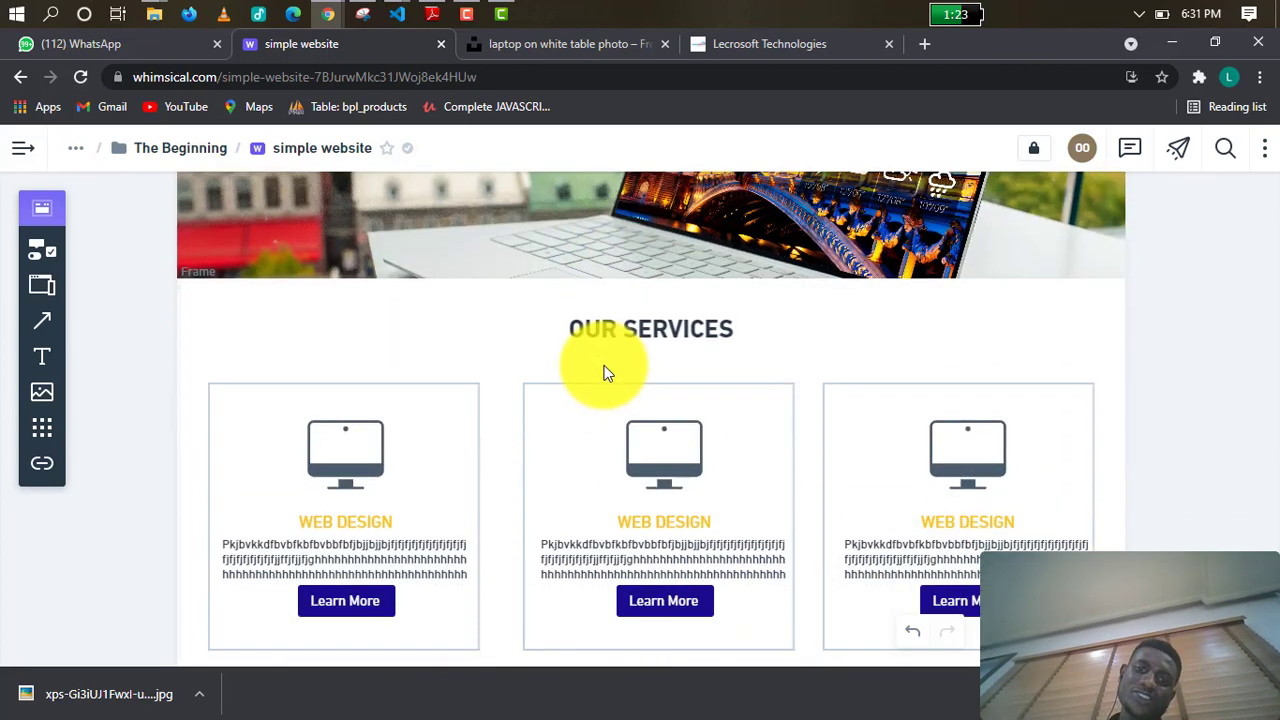
scroll(605, 372, down, 4)
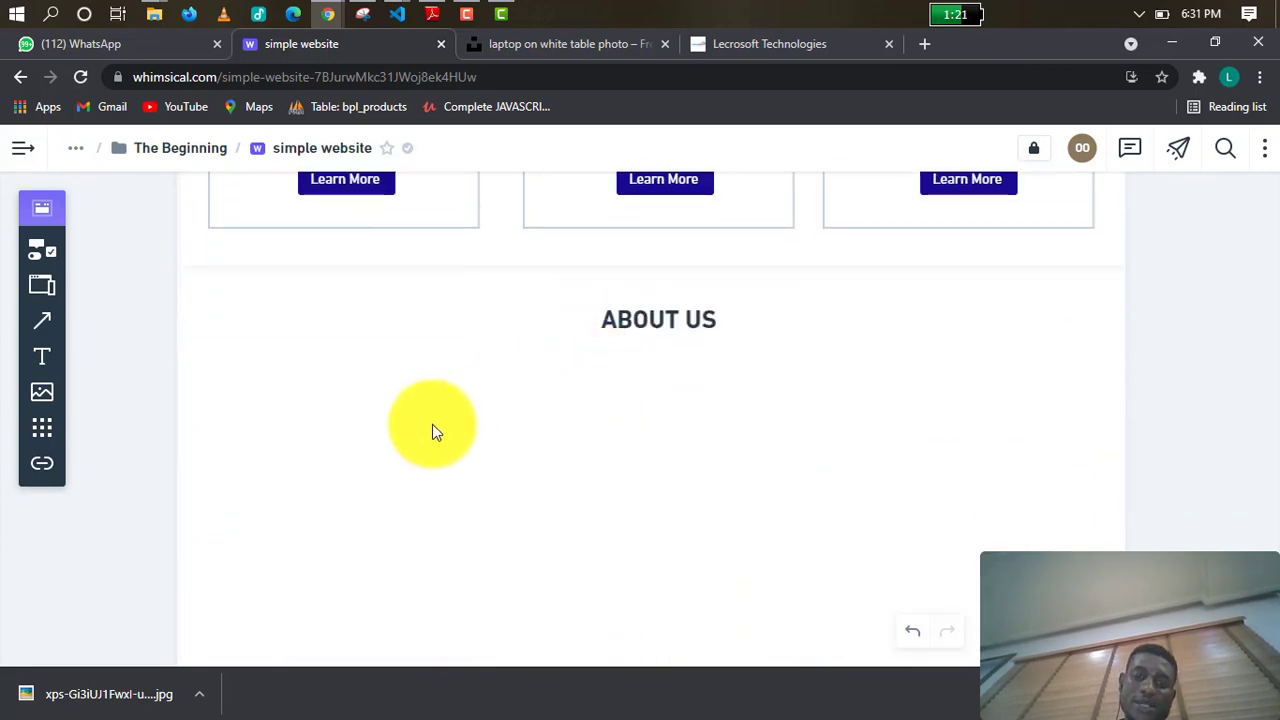
Add a plain frame directly beneath the ABOUT US heading and widen it to the full page width.
click(48, 248)
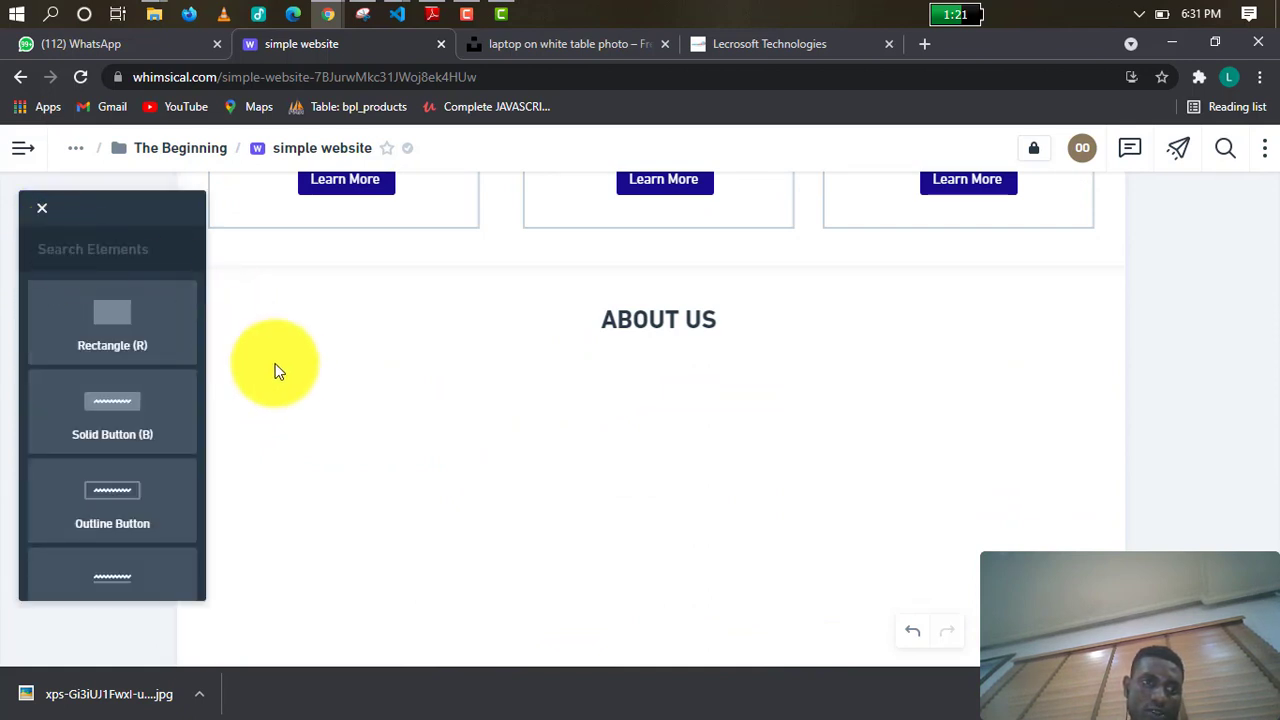
click(41, 208)
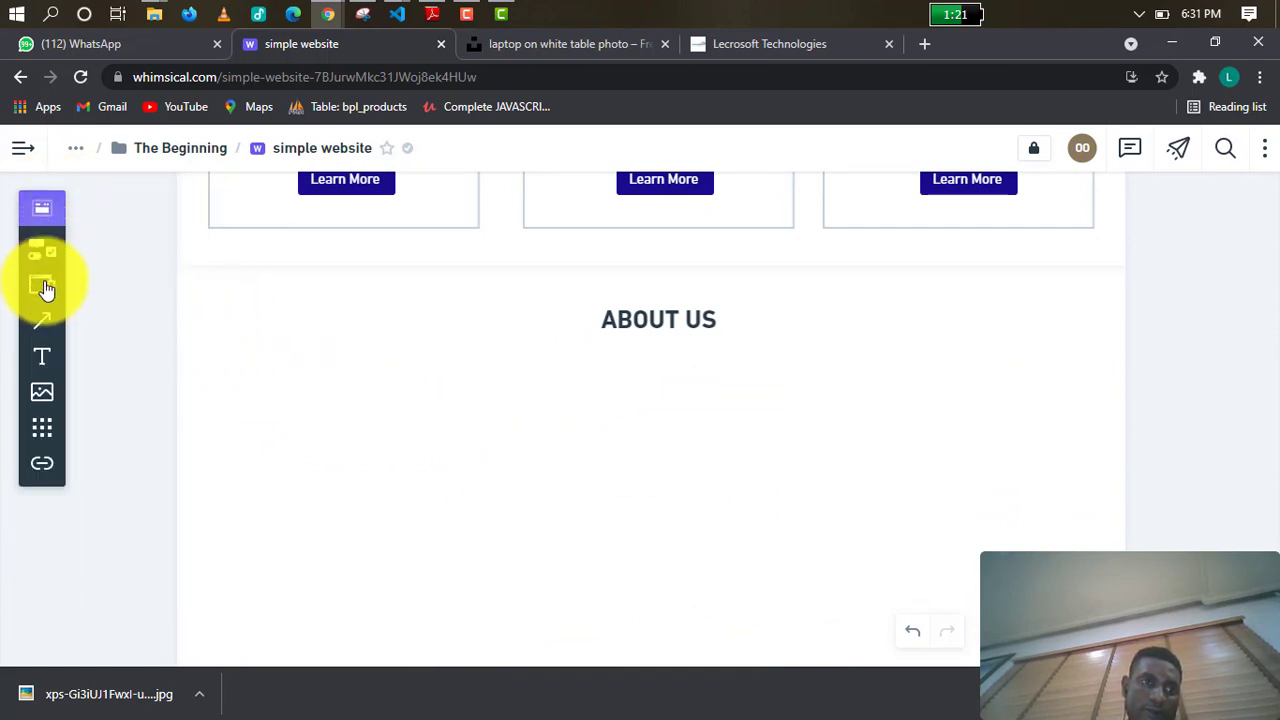
click(41, 287)
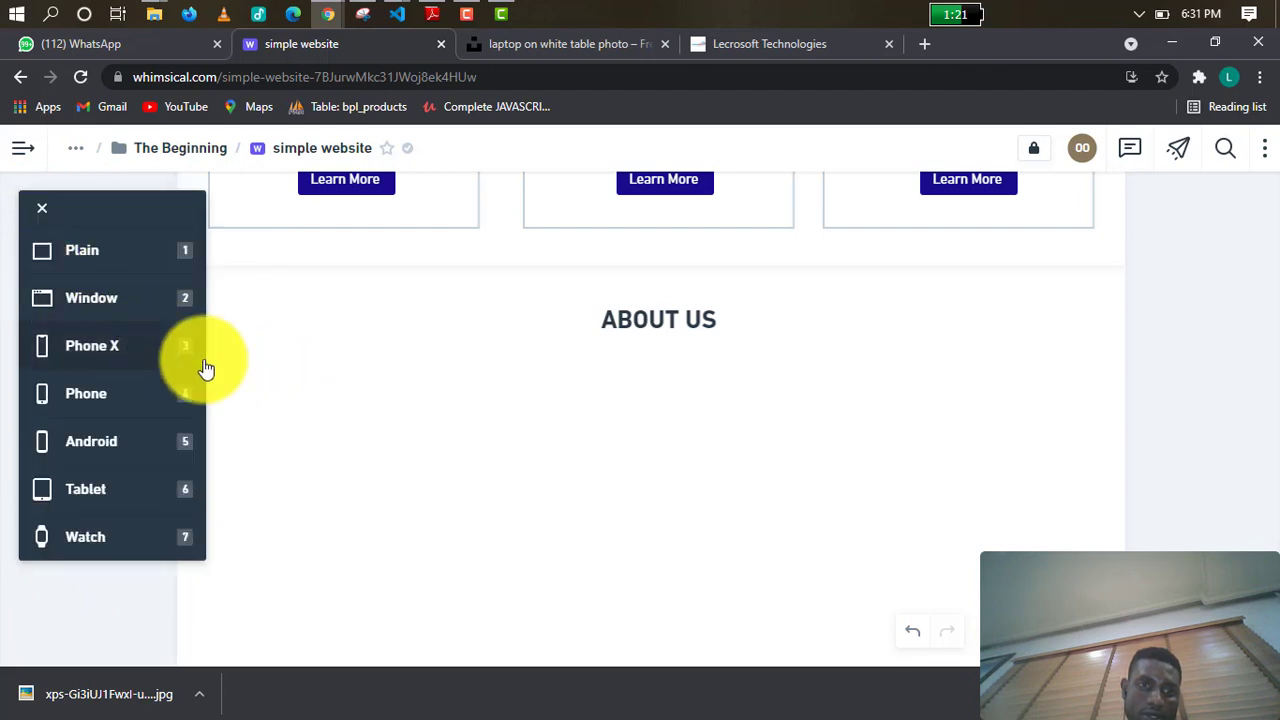
click(96, 255)
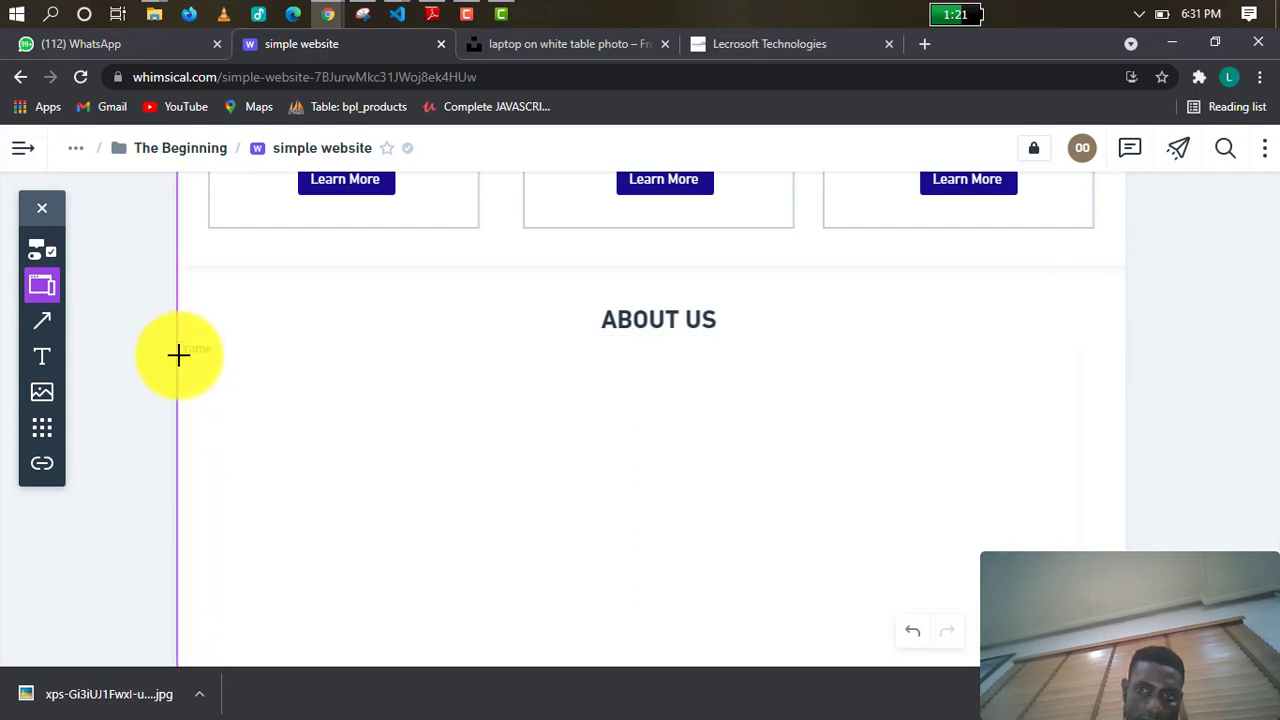
click(178, 355)
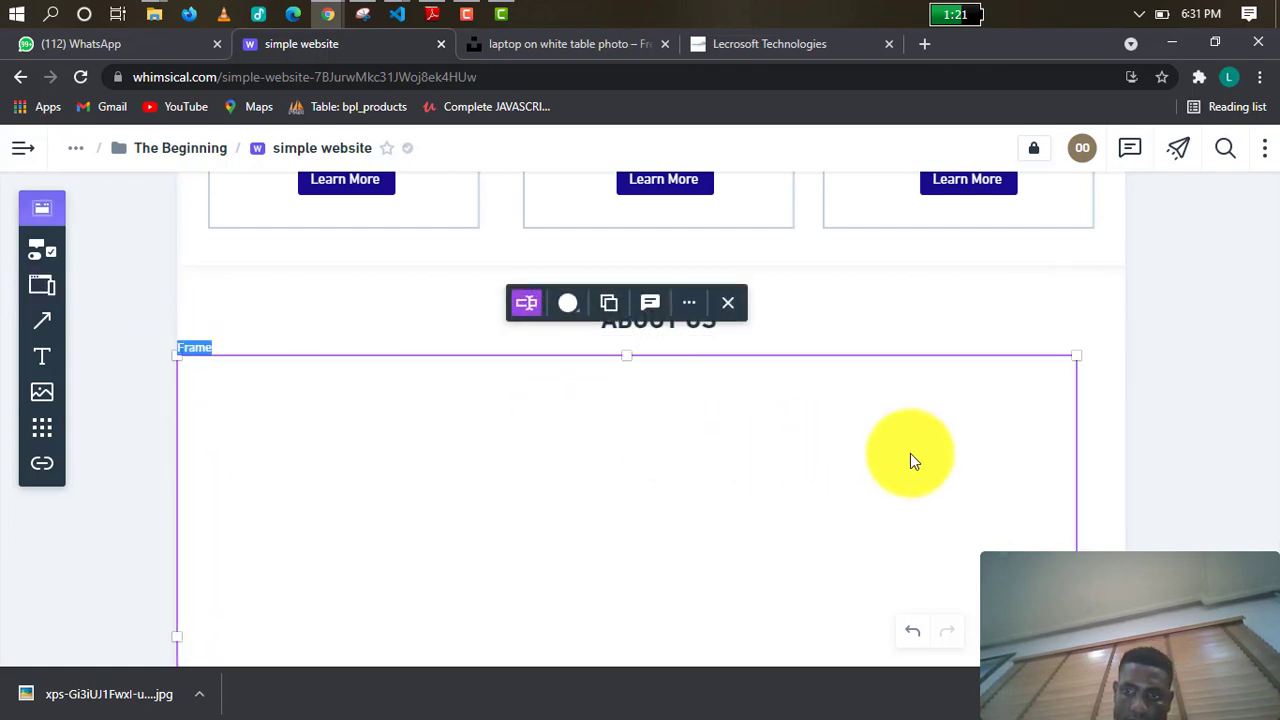
drag(1077, 636, 1096, 636)
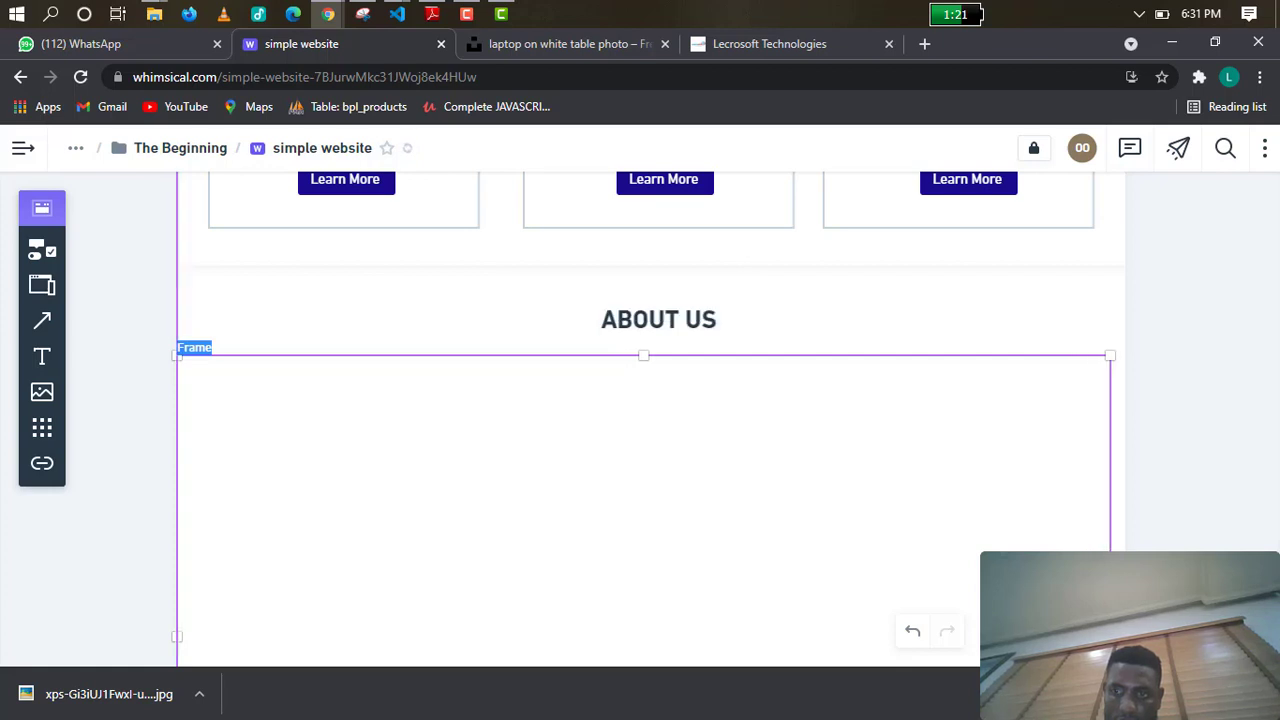
click(635, 505)
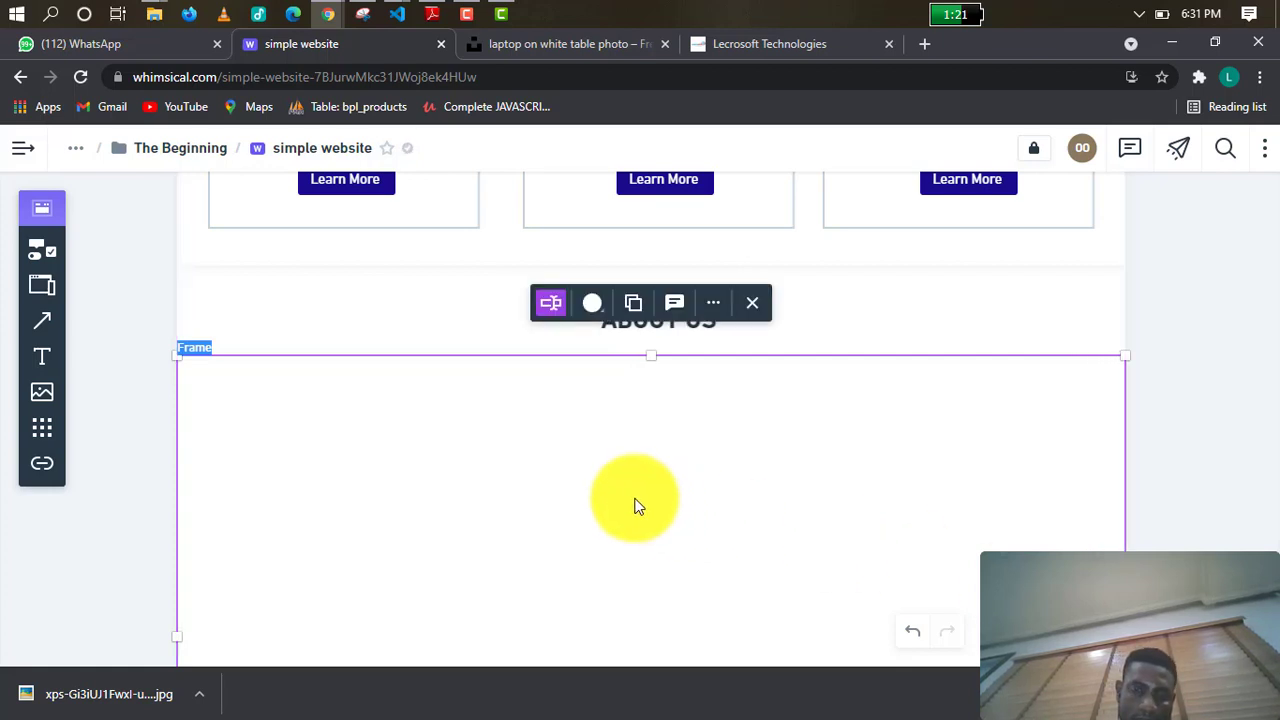
click(848, 318)
Shorten the frame beneath the ABOUT US heading by raising its bottom edge.
scroll(806, 372, down, 3)
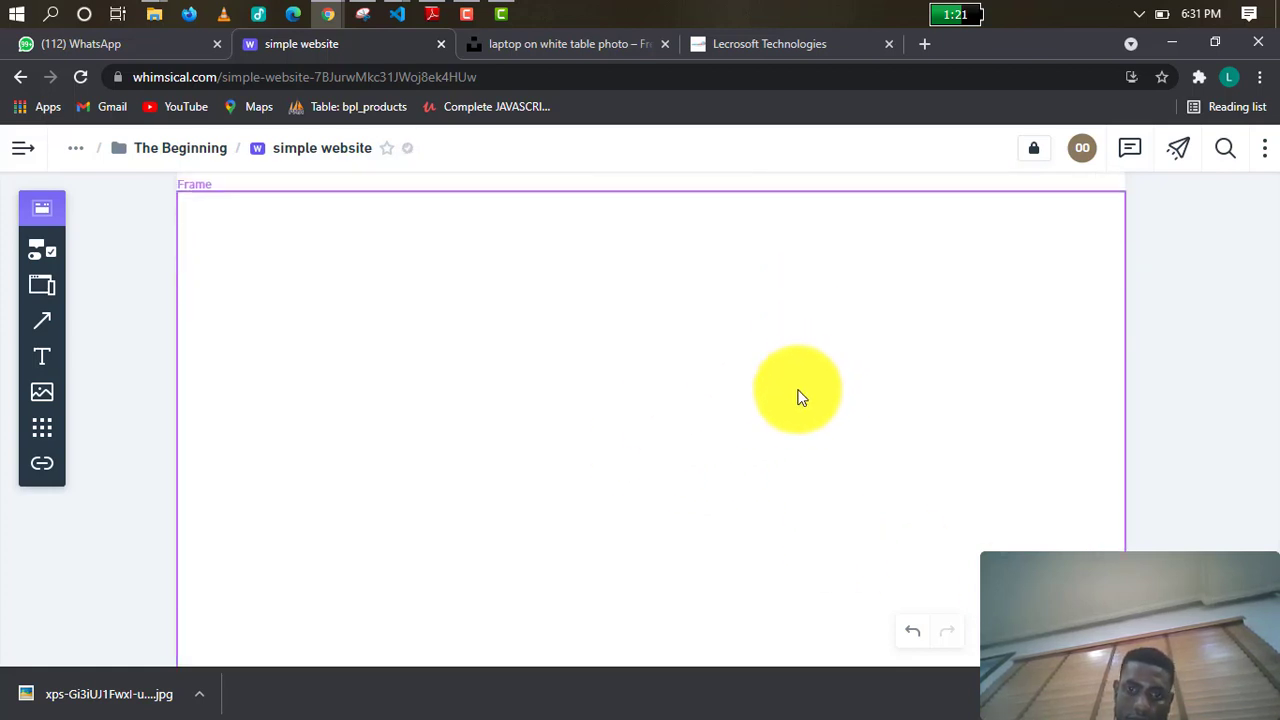
scroll(780, 440, down, 4)
click(650, 541)
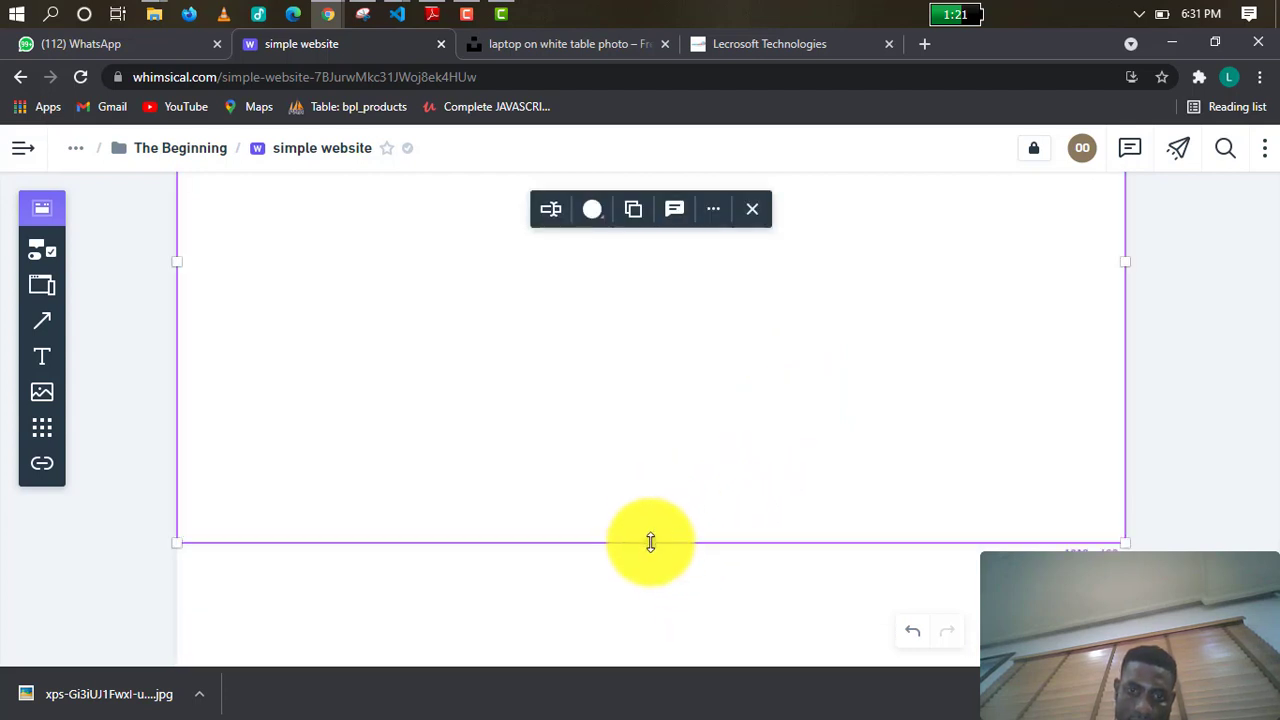
drag(650, 541, 666, 380)
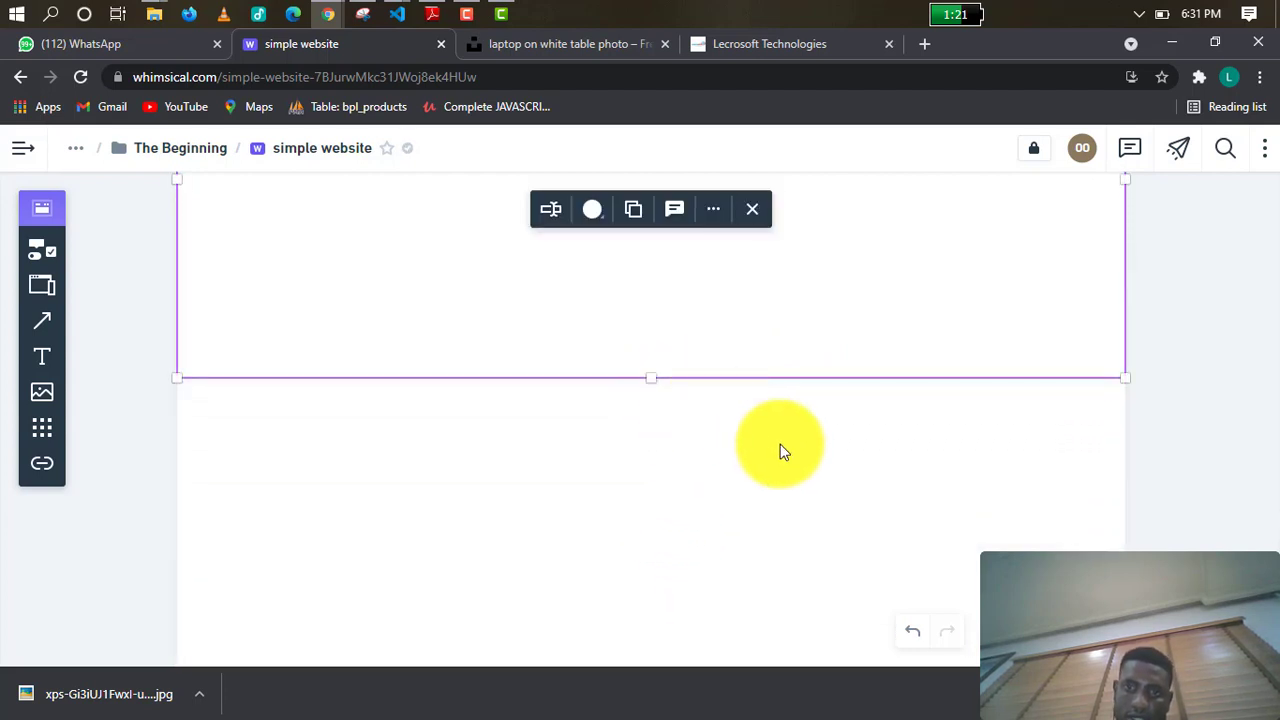
scroll(783, 448, up, 3)
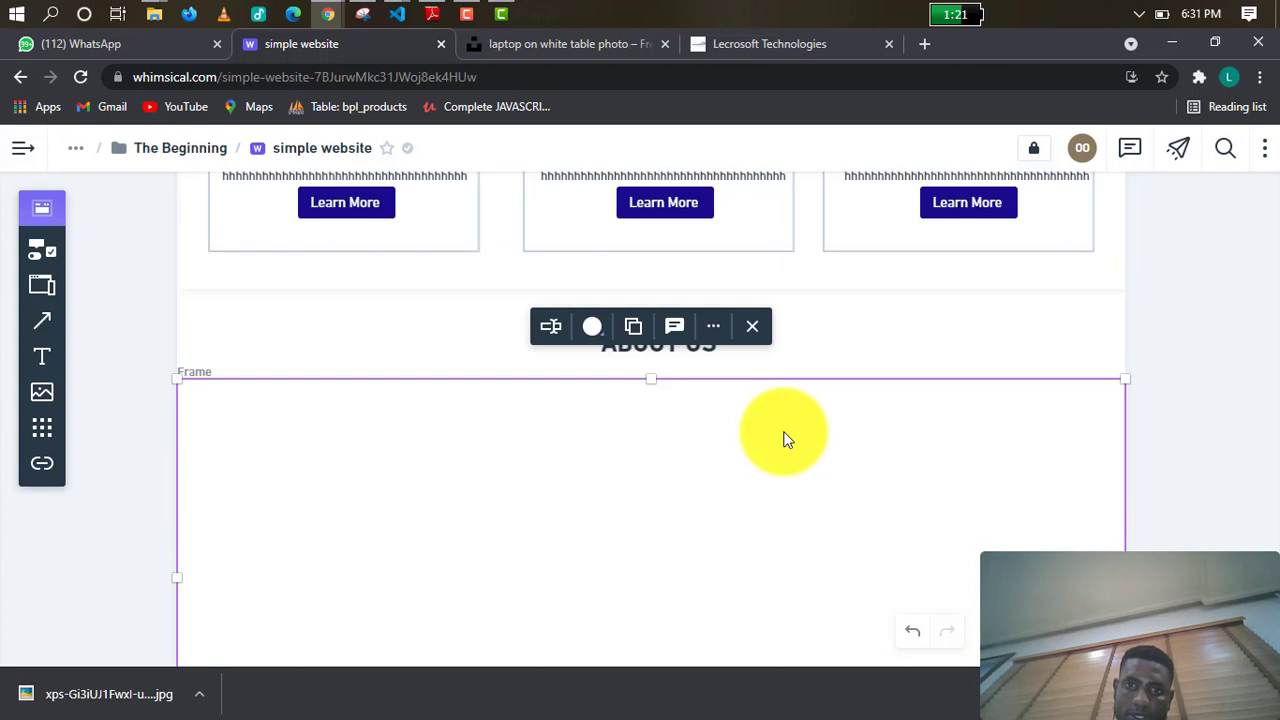
scroll(786, 436, up, 2)
click(853, 488)
scroll(853, 488, down, 1)
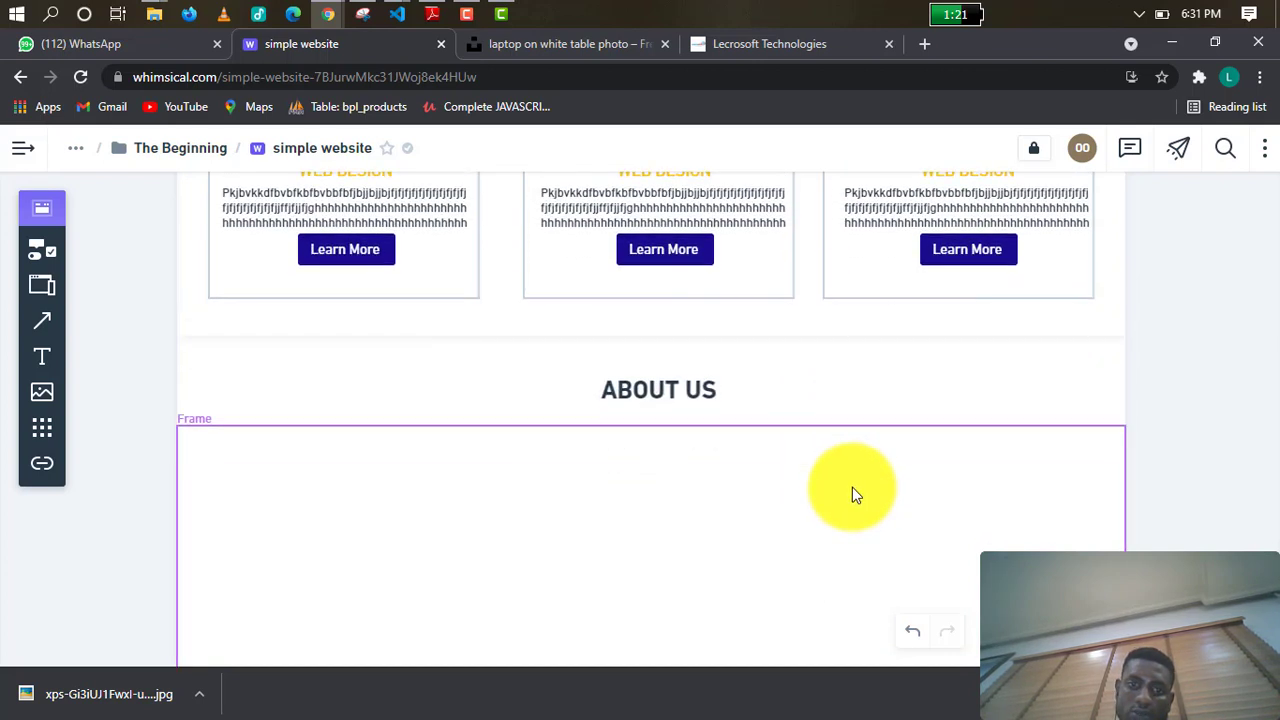
scroll(852, 487, down, 3)
Place an outlined rectangle at the upper-left corner of the ABOUT US frame and enlarge it to cover about the frame's left half.
click(615, 393)
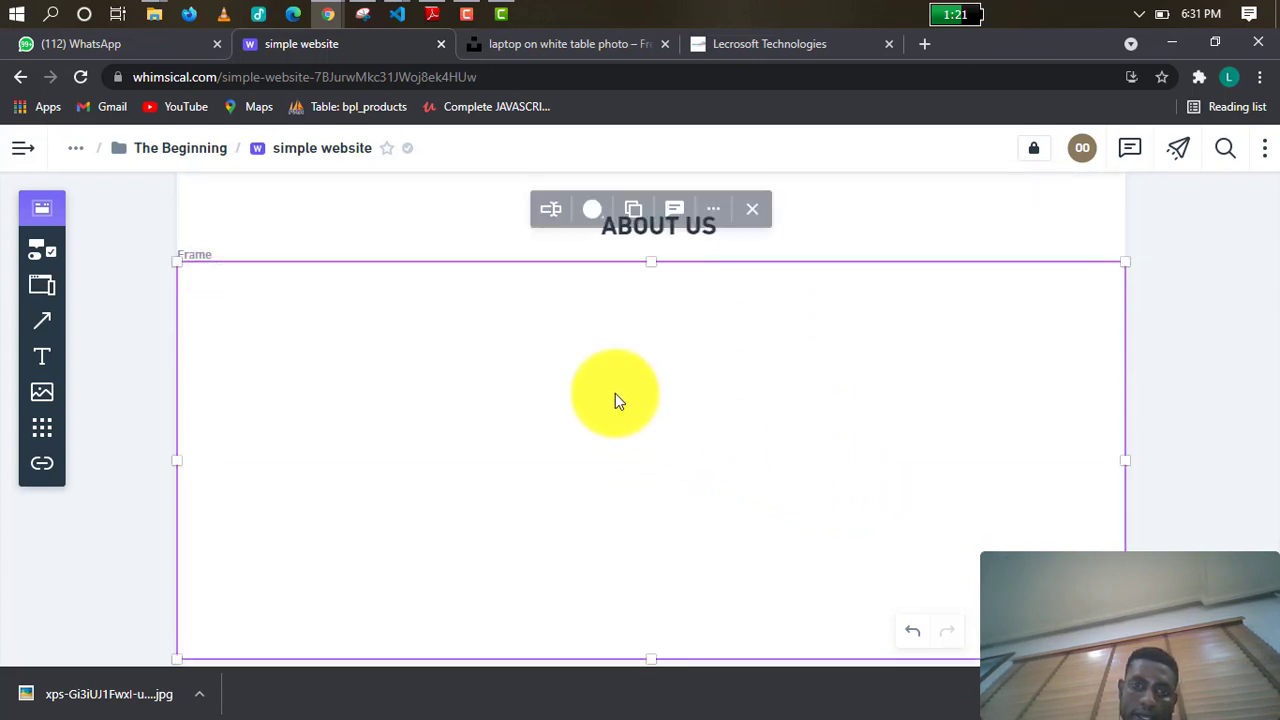
click(126, 243)
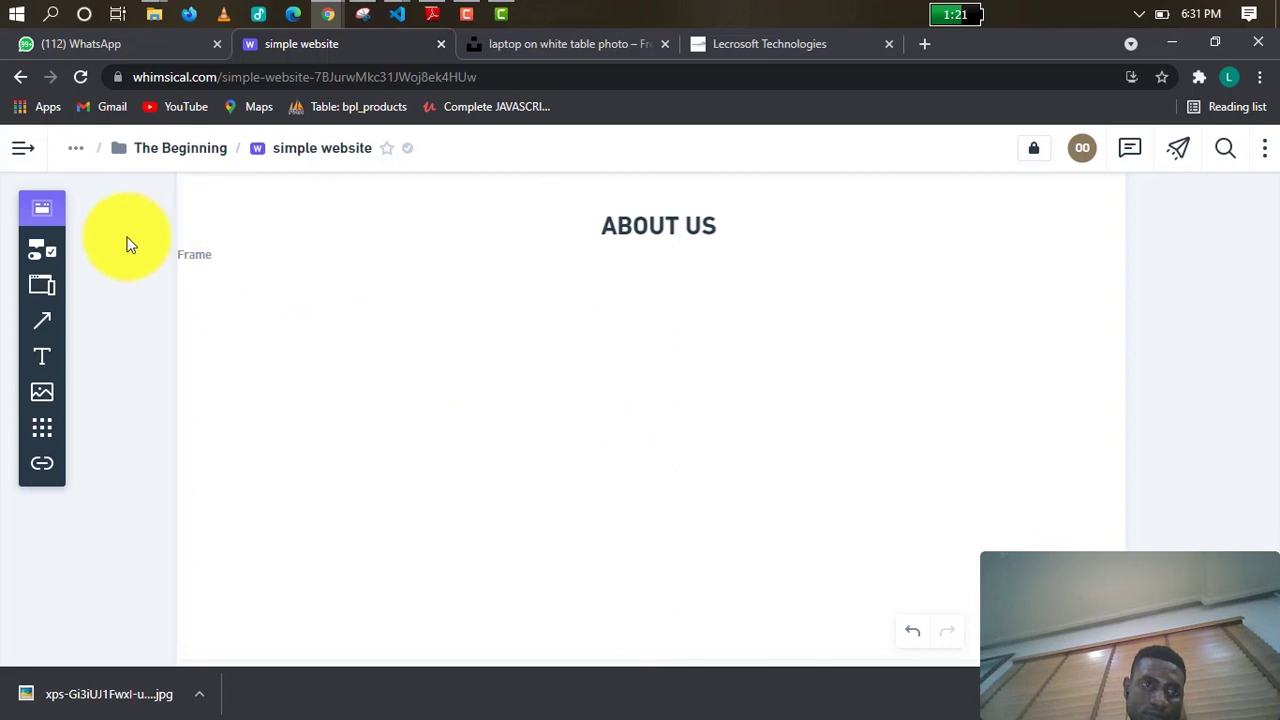
click(43, 258)
click(124, 324)
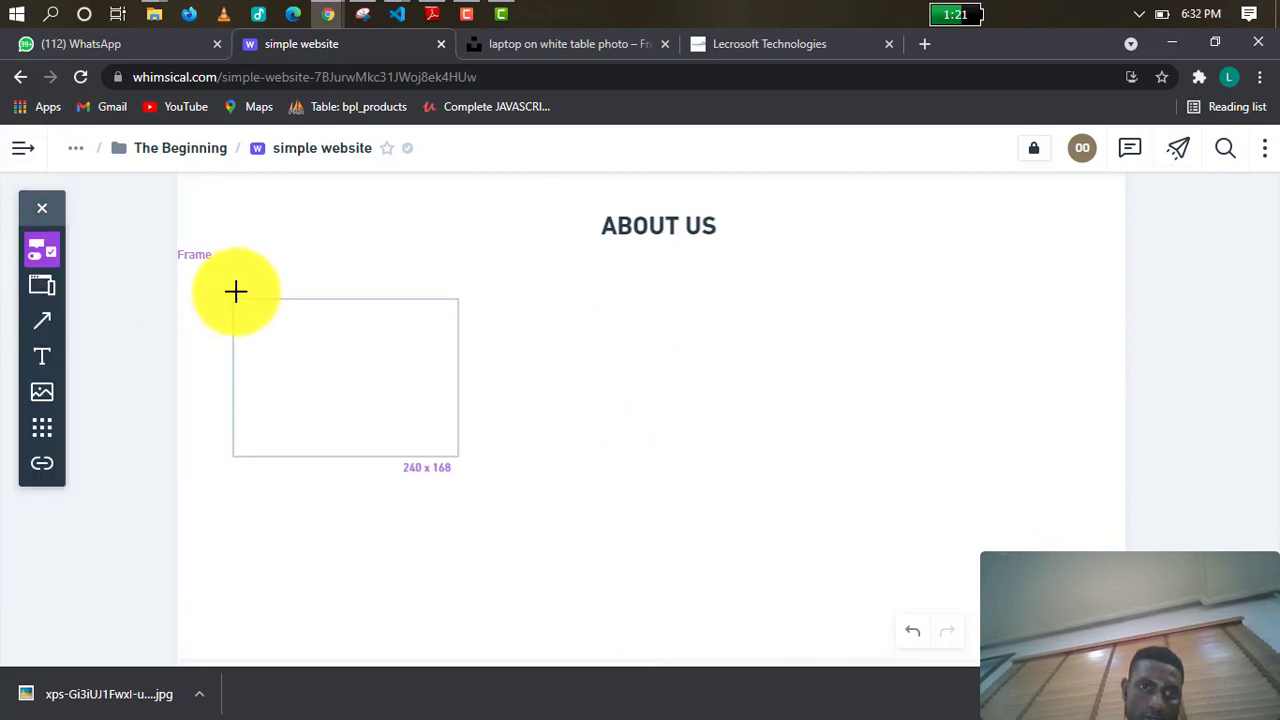
click(173, 258)
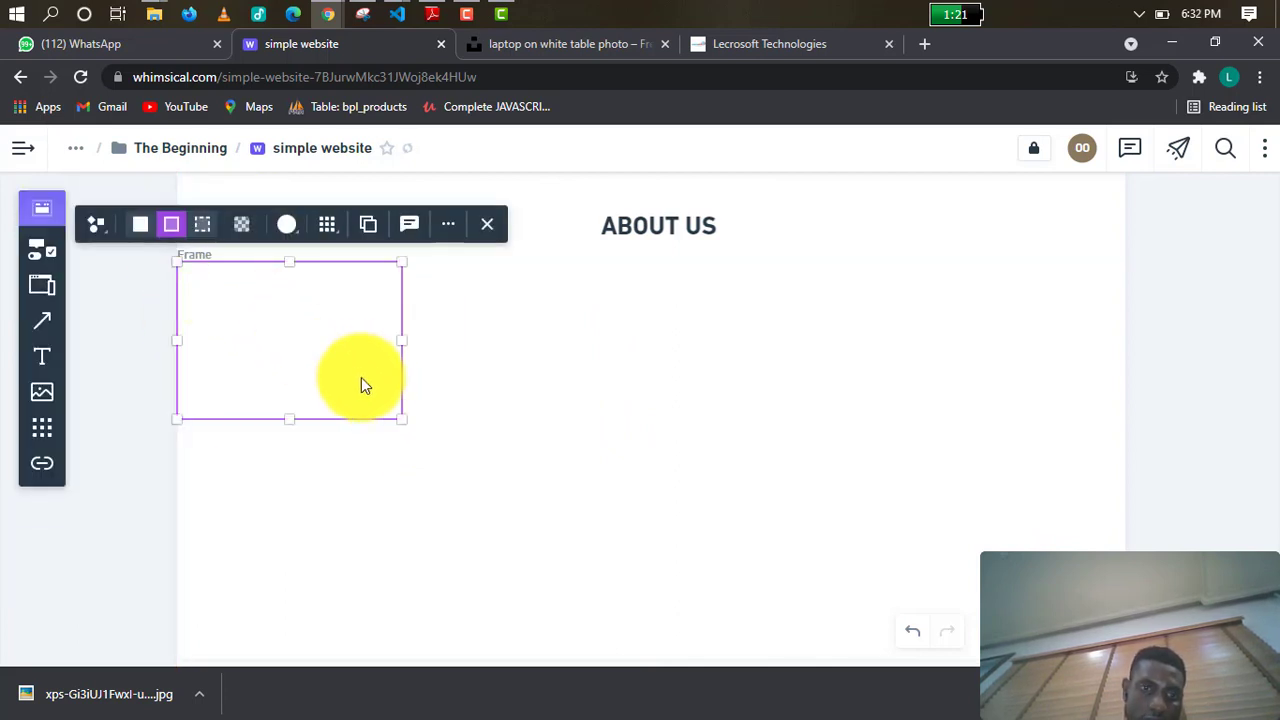
drag(399, 418, 655, 578)
scroll(700, 450, up, 1)
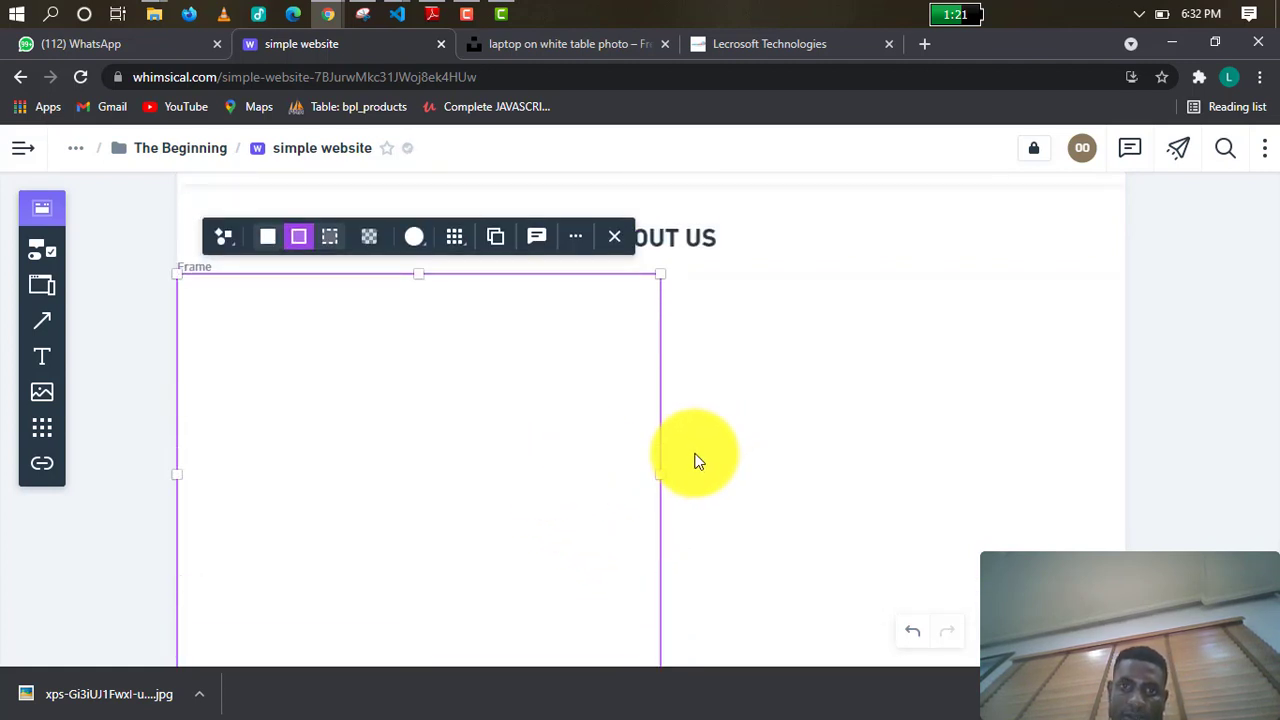
scroll(760, 459, up, 1)
click(748, 451)
scroll(585, 466, down, 1)
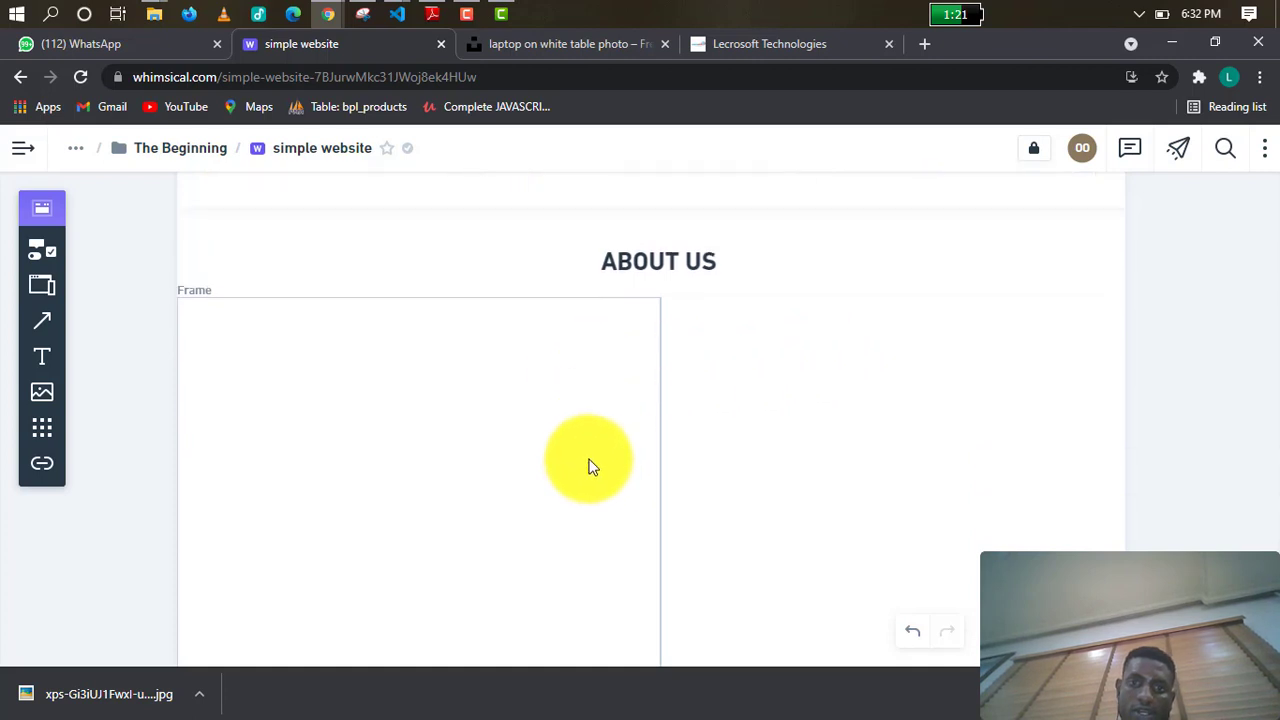
Duplicate the rectangle in the ABOUT US frame and align the copy beside it over the frame's right half.
scroll(590, 466, down, 2)
click(478, 394)
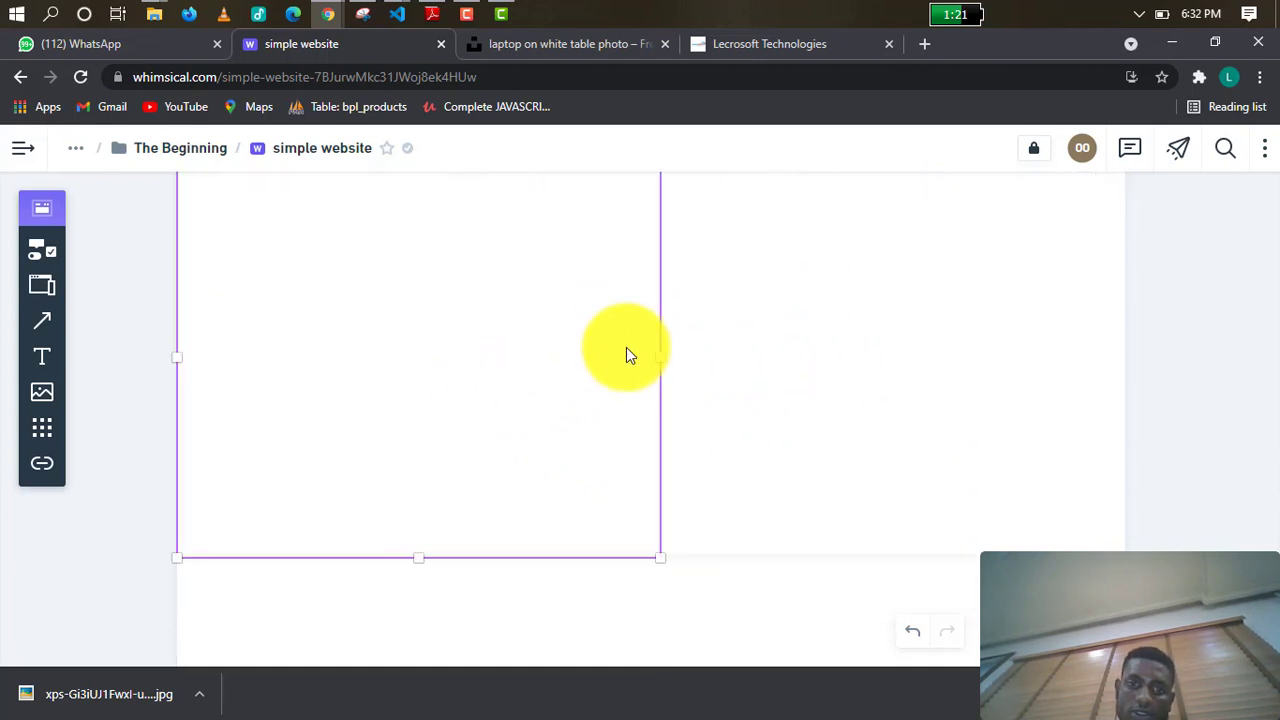
scroll(600, 355, up, 1)
click(491, 209)
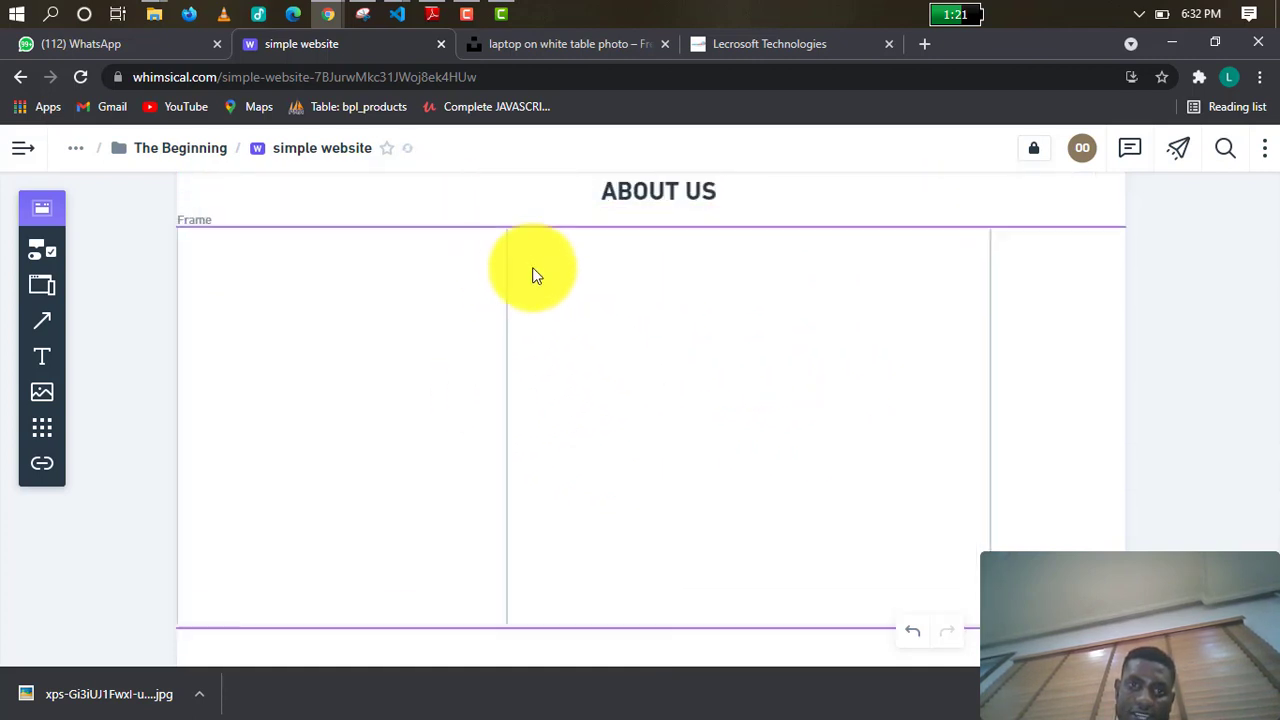
drag(532, 267, 669, 234)
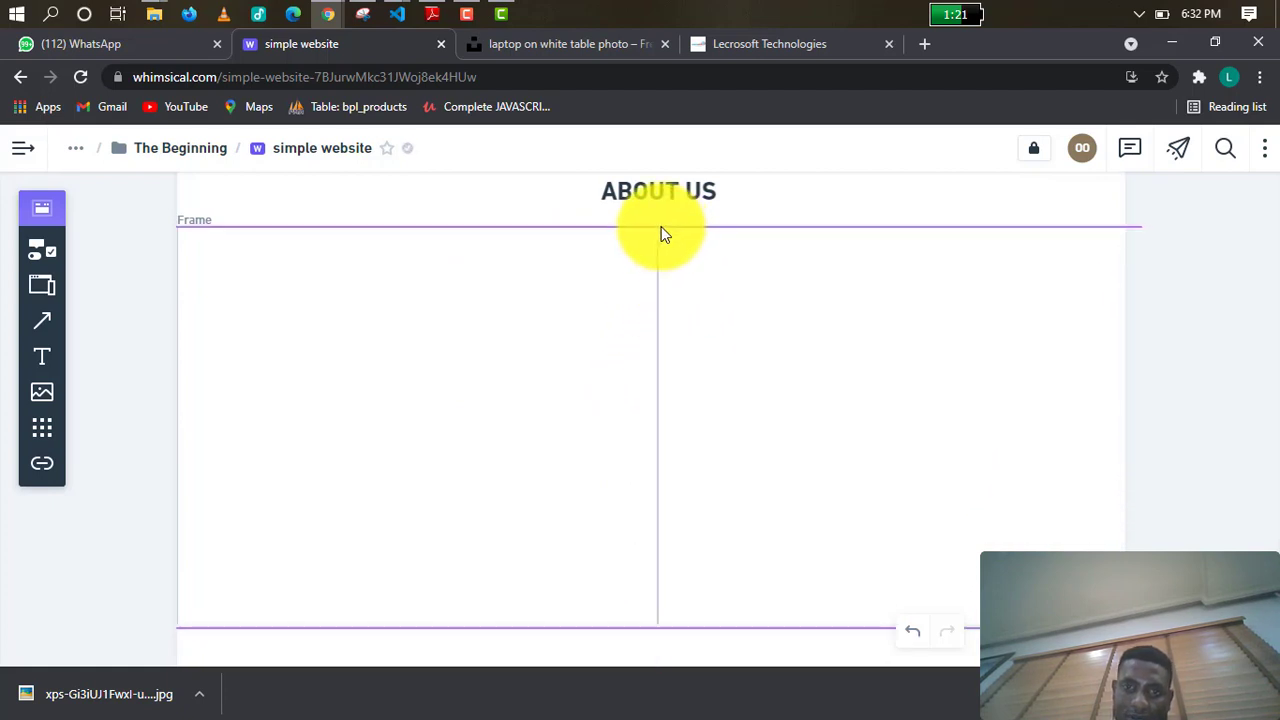
drag(660, 234, 661, 226)
click(585, 290)
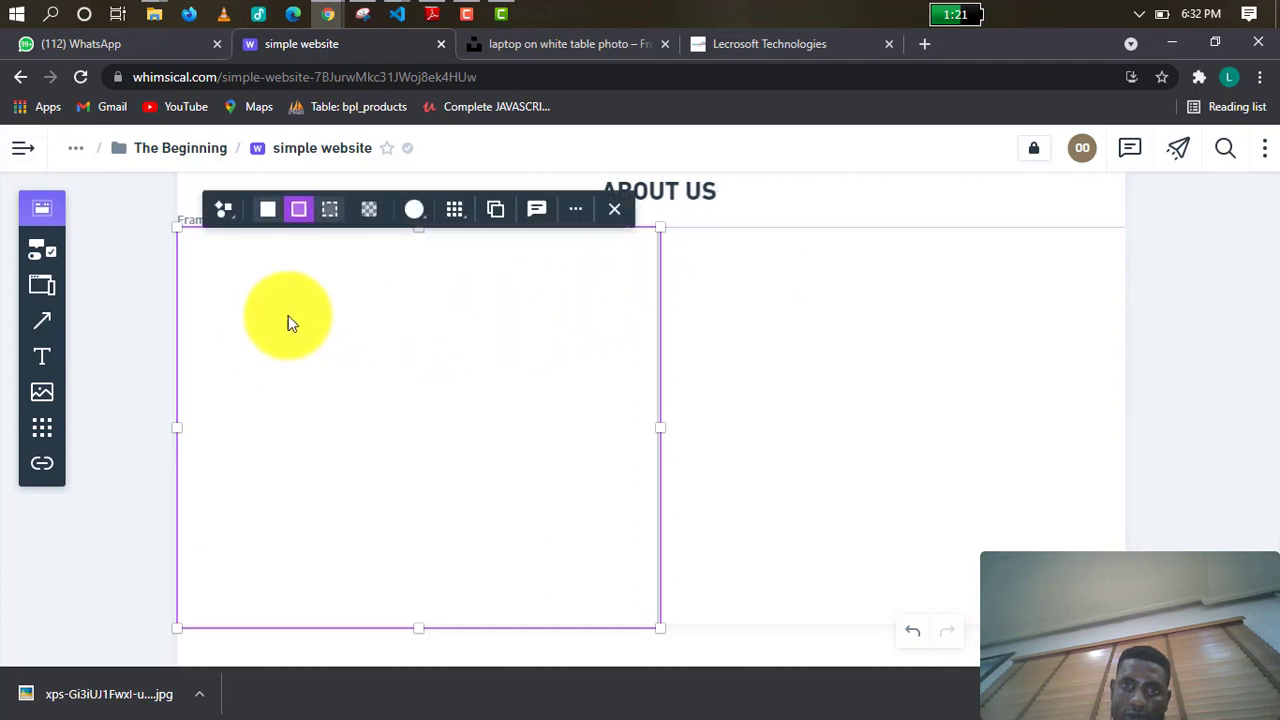
click(1150, 308)
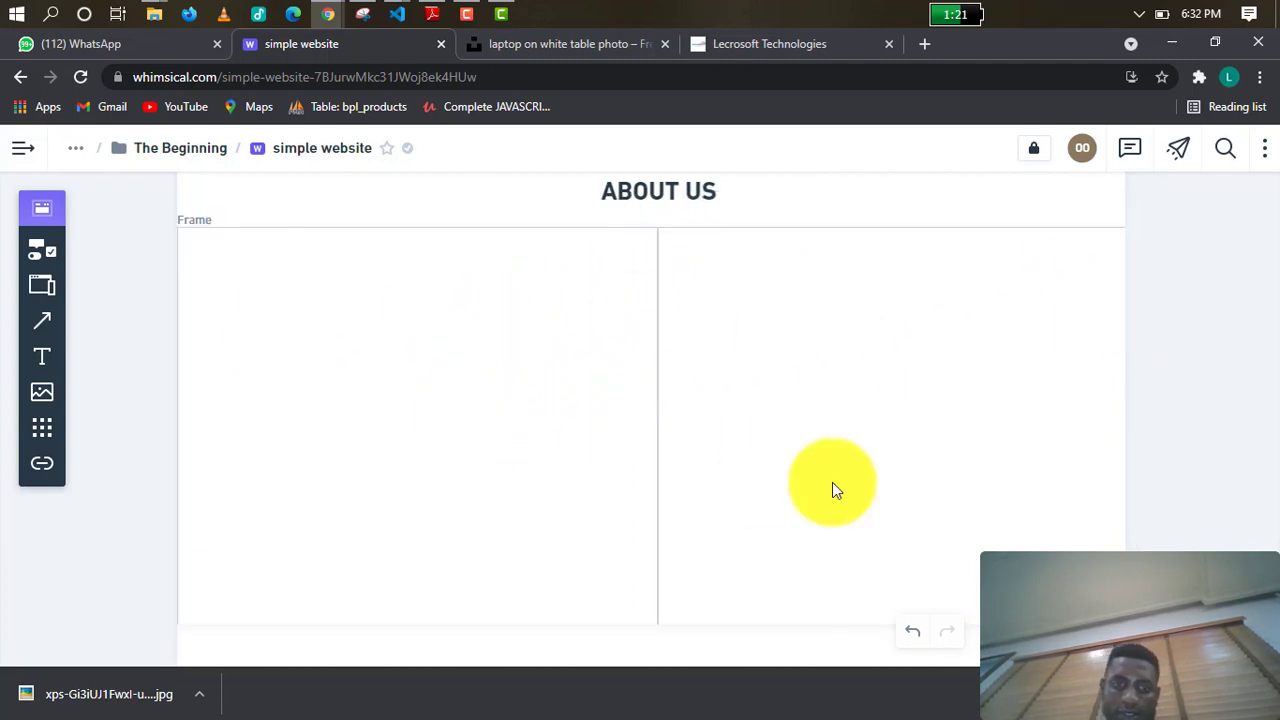
scroll(832, 482, up, 1)
click(490, 426)
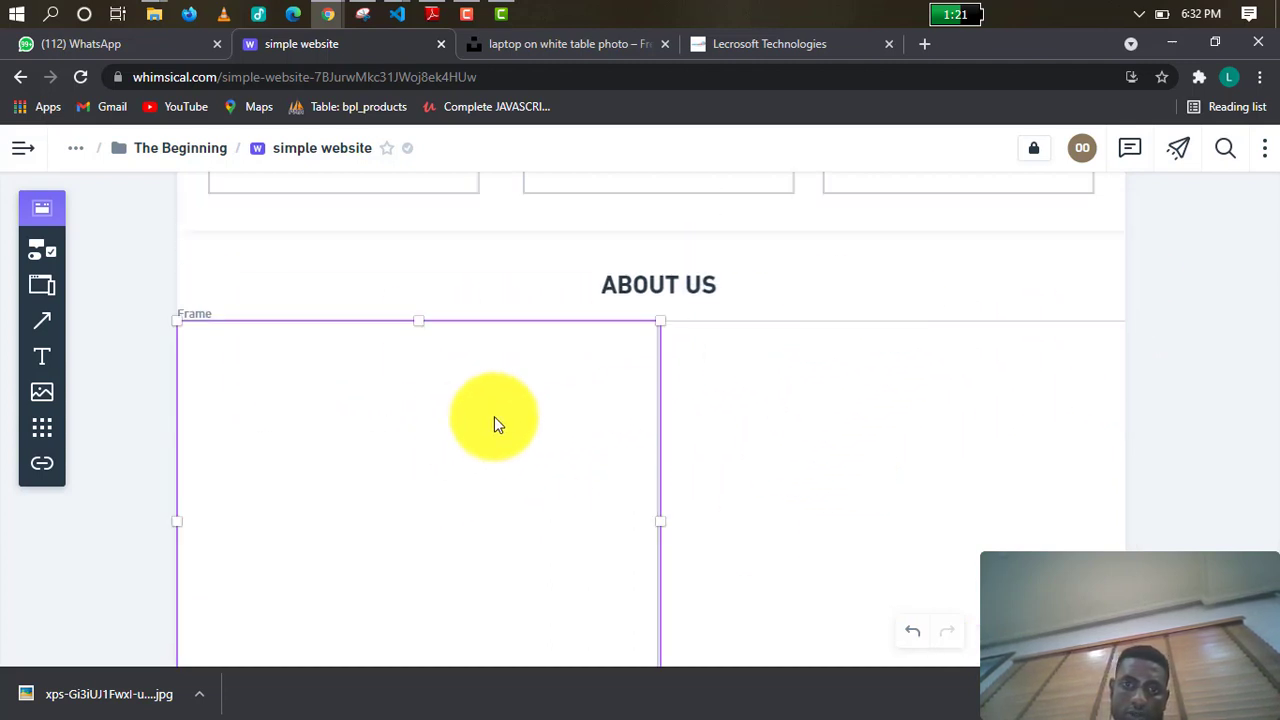
click(879, 434)
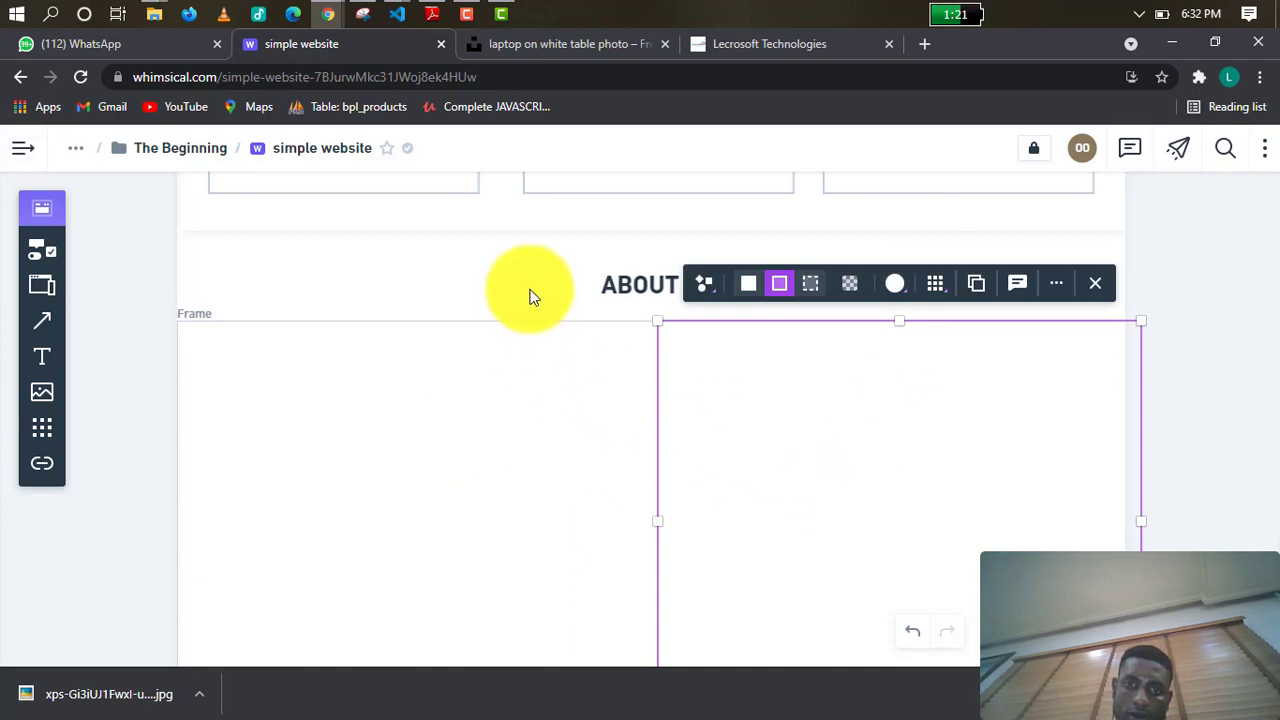
key(Escape)
scroll(794, 449, down, 1)
scroll(797, 426, down, 1)
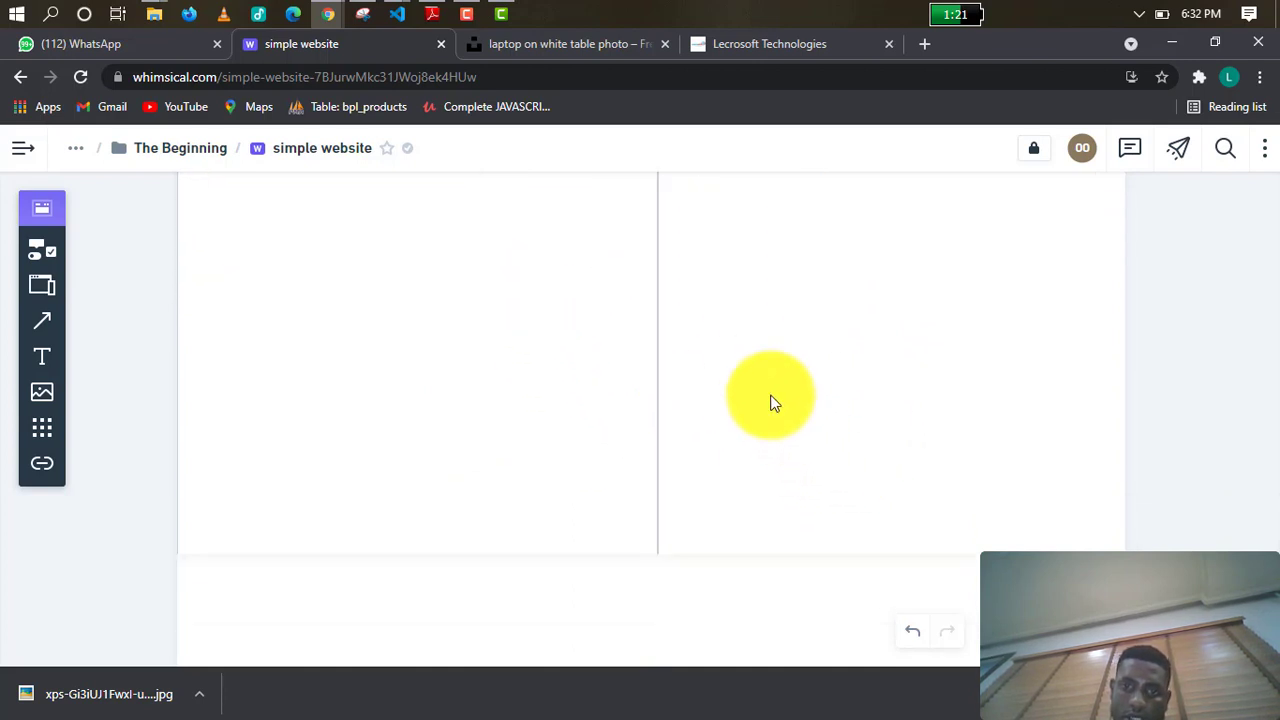
Select the right-hand ABOUT US rectangle and open the file chooser for an image upload, browsing its folder list.
click(800, 387)
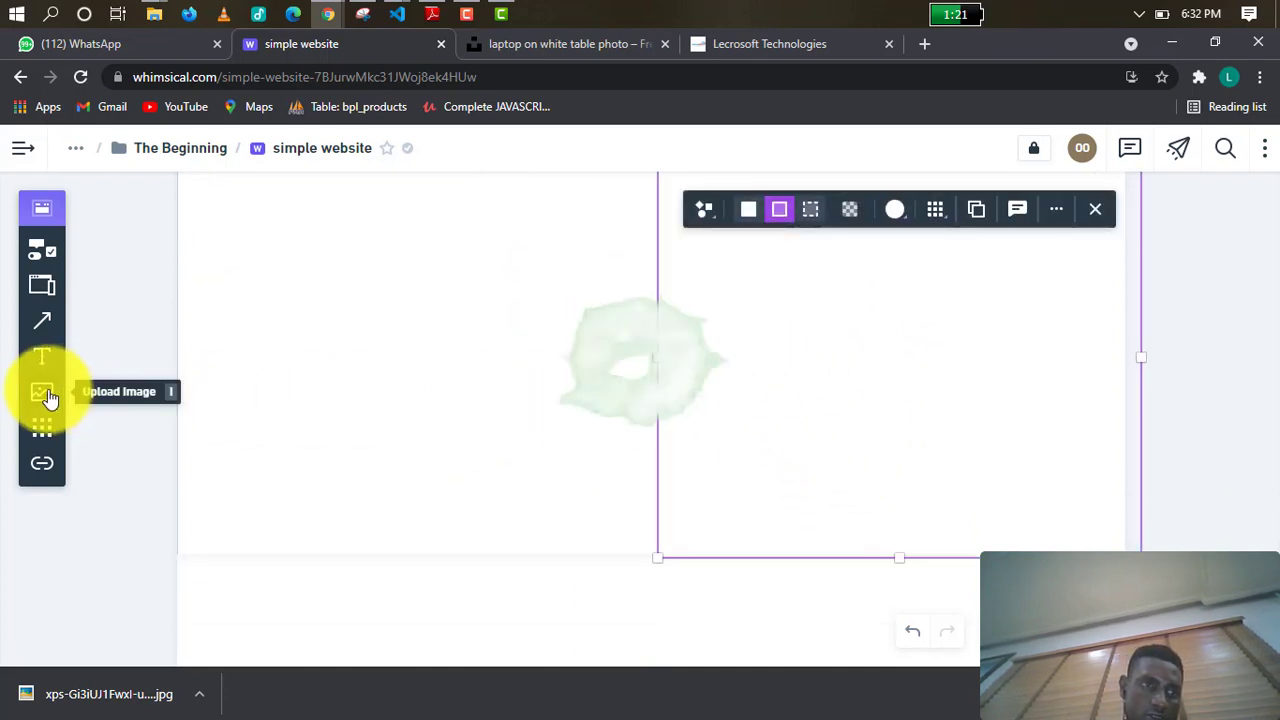
click(41, 396)
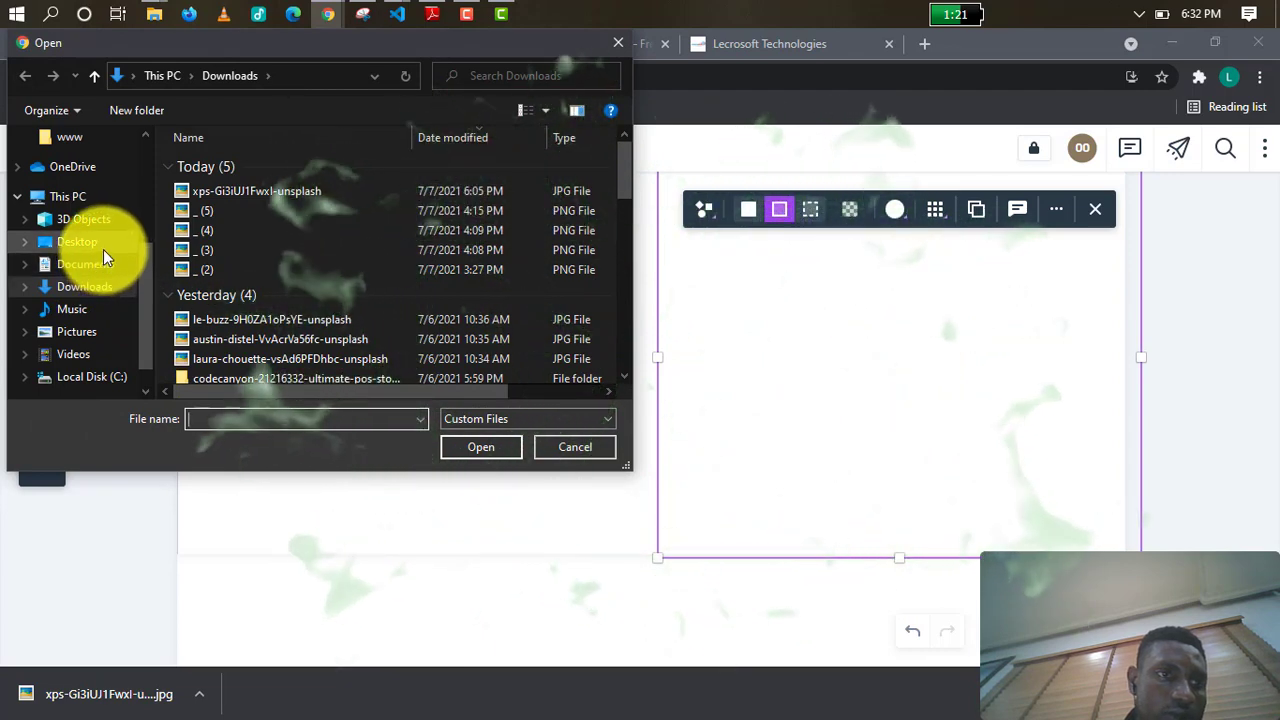
scroll(104, 244, down, 1)
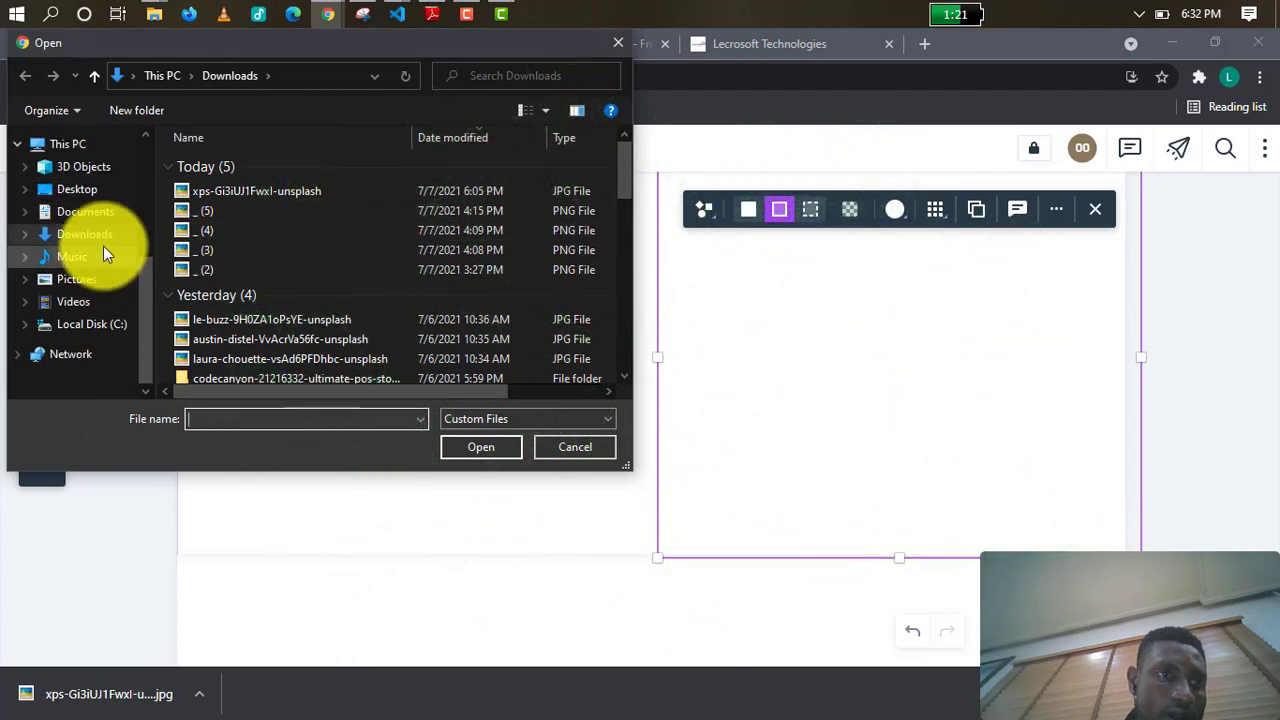
Upload the image blogpic1 from the Pictures folder and place it in the right half of the About Us frame.
click(100, 280)
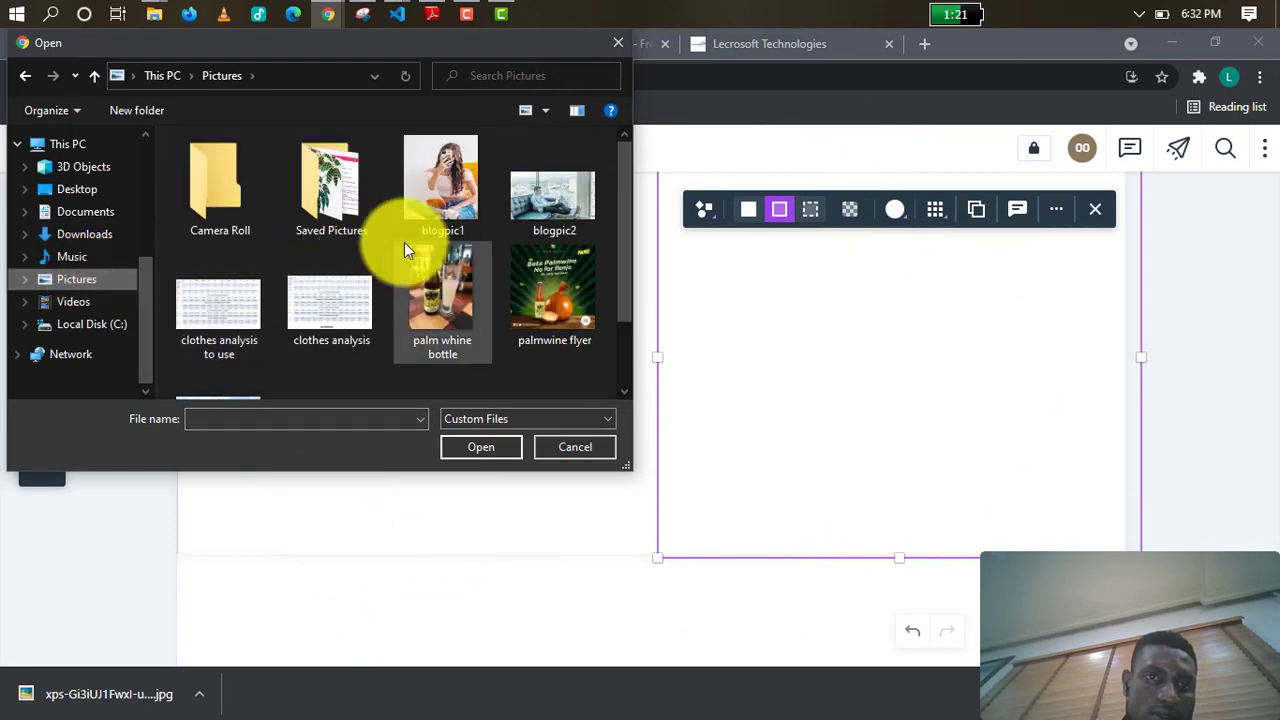
click(436, 176)
click(478, 447)
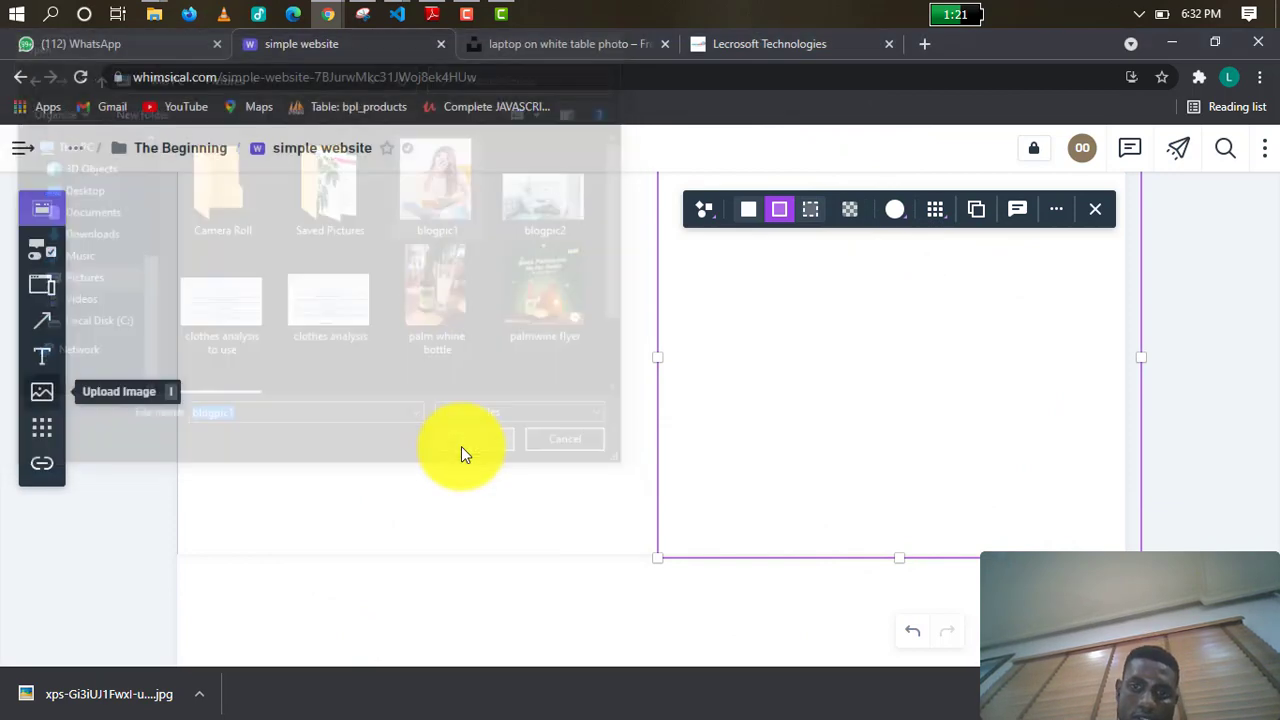
drag(714, 404, 727, 322)
drag(765, 372, 902, 455)
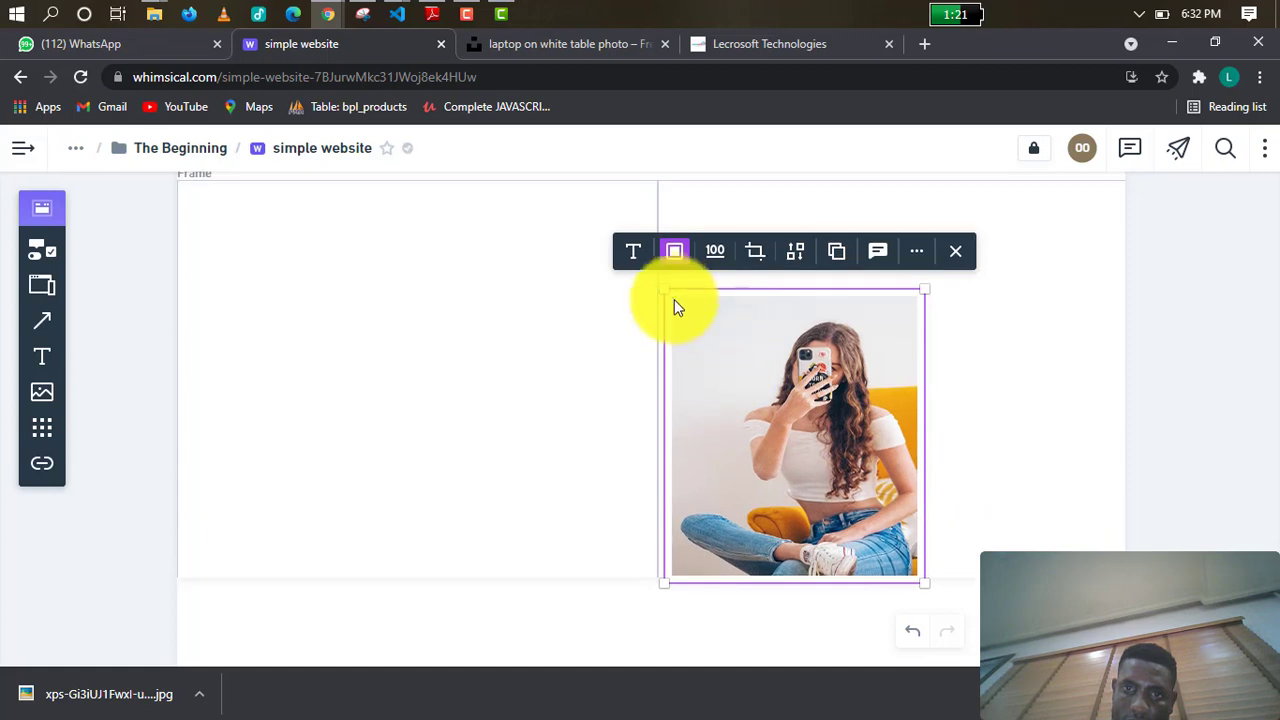
Align the photo's top-left corner with the frame's top edge and the centre divider.
scroll(645, 200, up, 5)
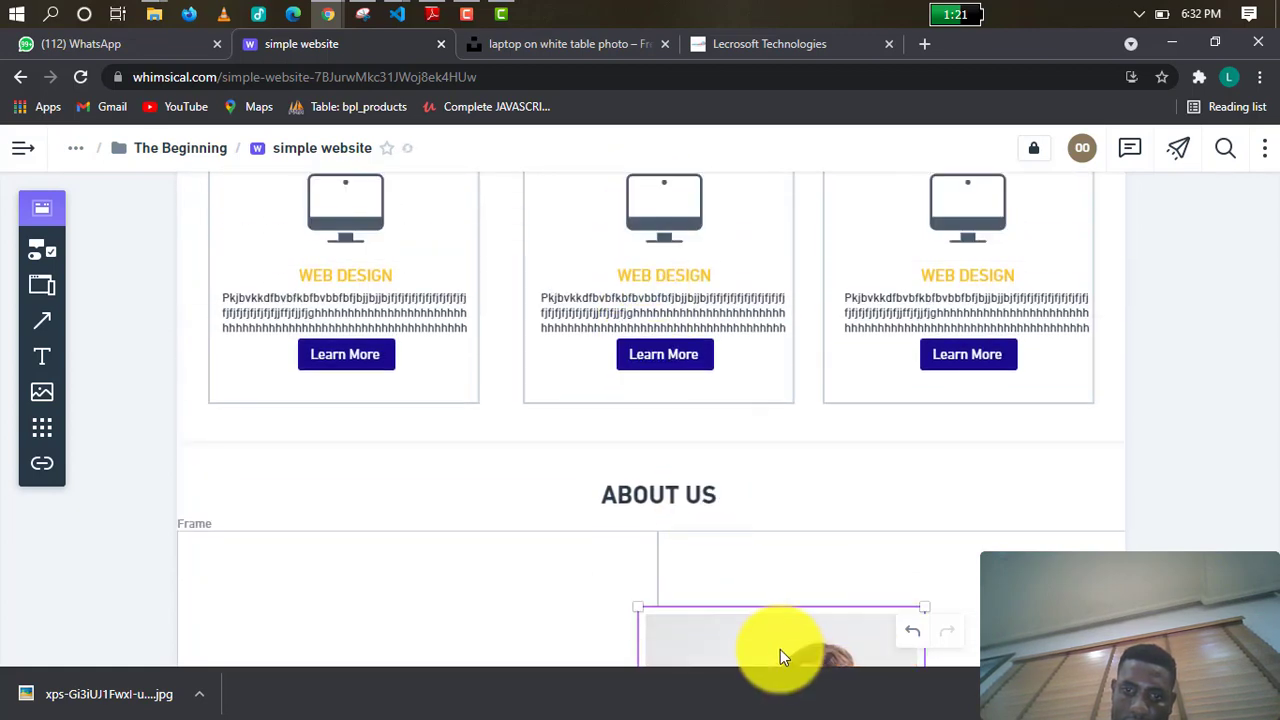
scroll(780, 660, down, 1)
scroll(785, 520, down, 2)
drag(808, 503, 801, 433)
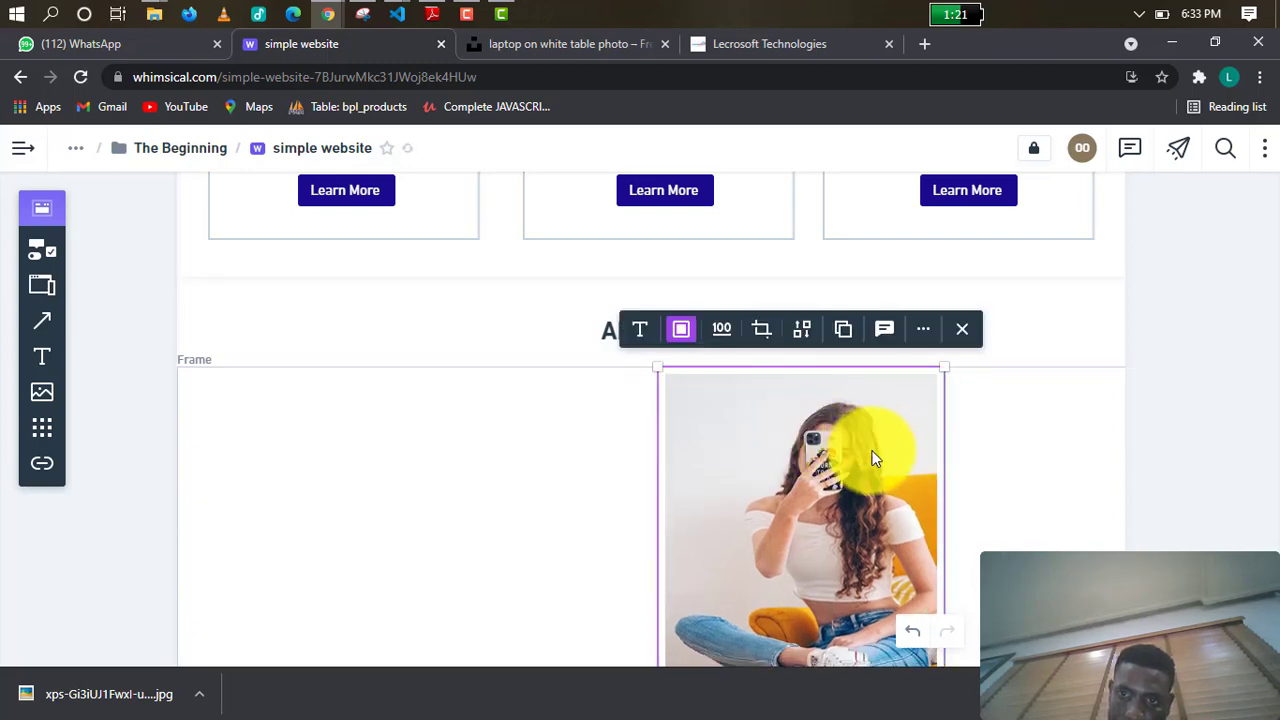
Enlarge the photo from its lower-right corner until it covers most of the right half's width.
scroll(943, 510, down, 3)
drag(936, 553, 1000, 614)
scroll(1002, 515, down, 2)
drag(1003, 516, 1120, 560)
scroll(729, 404, up, 2)
scroll(740, 405, up, 1)
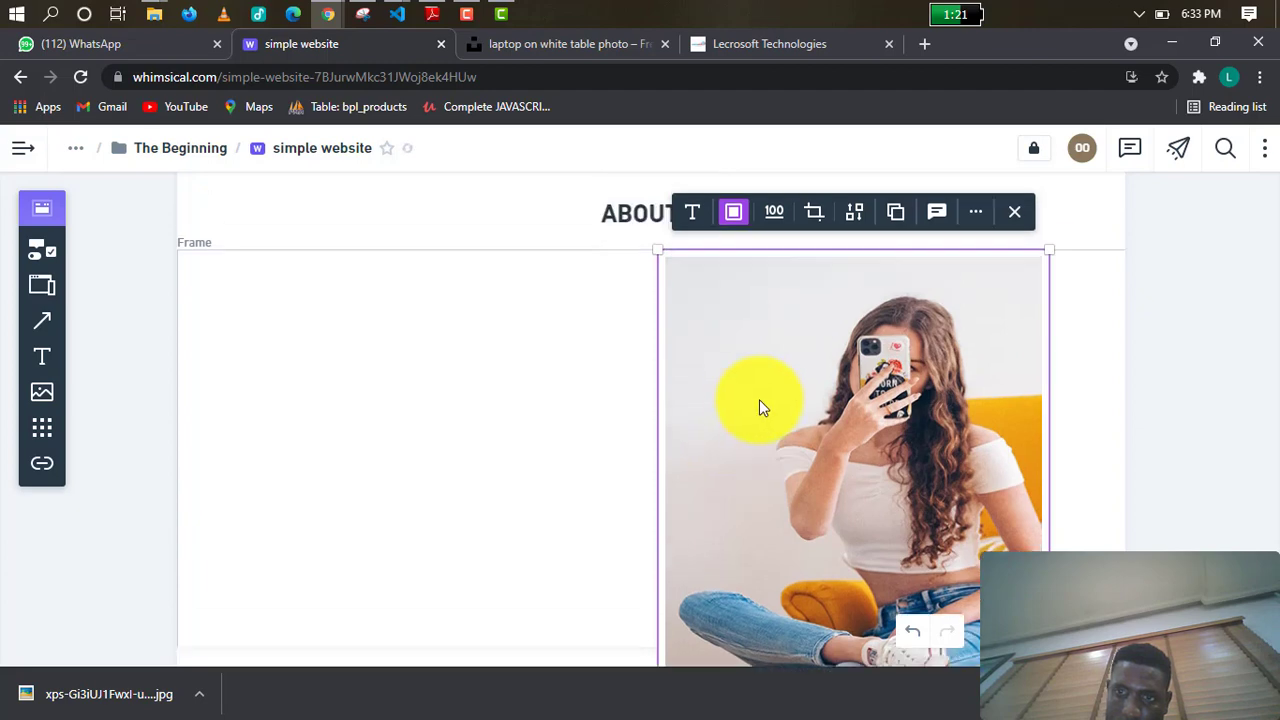
Enlarge the photo further to span the right half's full width and realign it with the frame's top edge.
drag(1047, 250, 1150, 235)
drag(893, 385, 893, 414)
scroll(979, 400, down, 3)
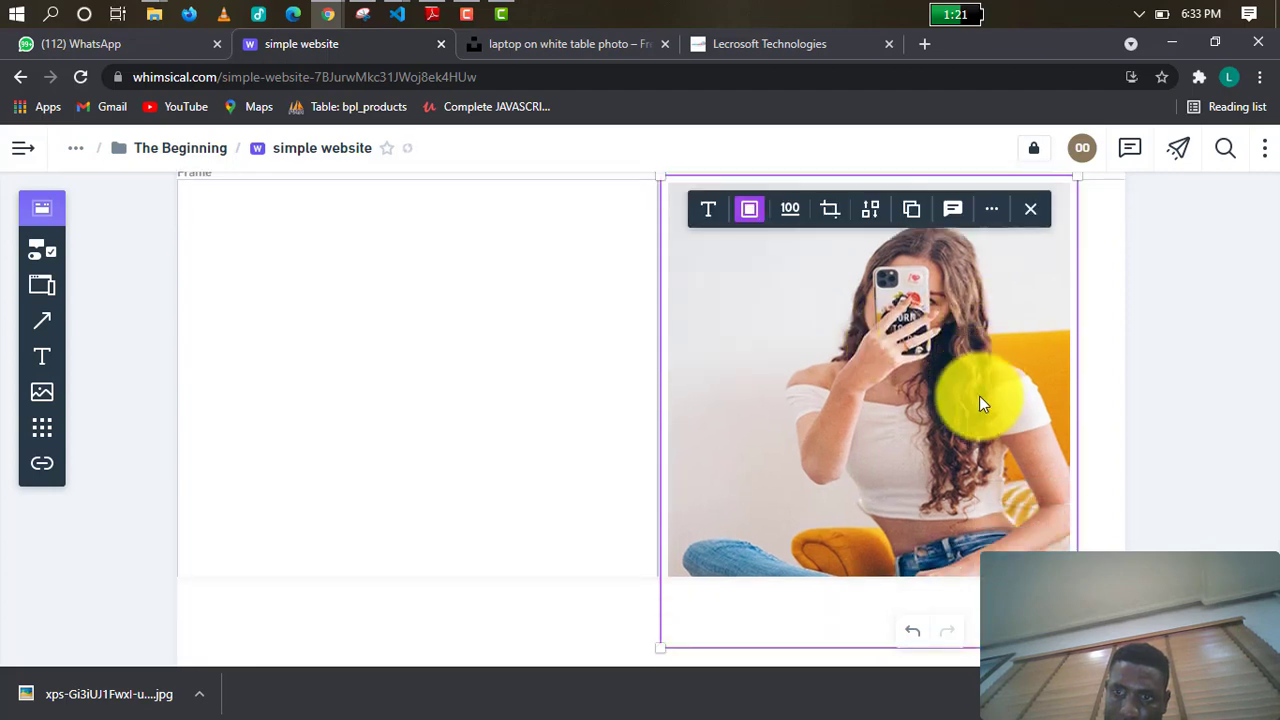
scroll(870, 400, up, 3)
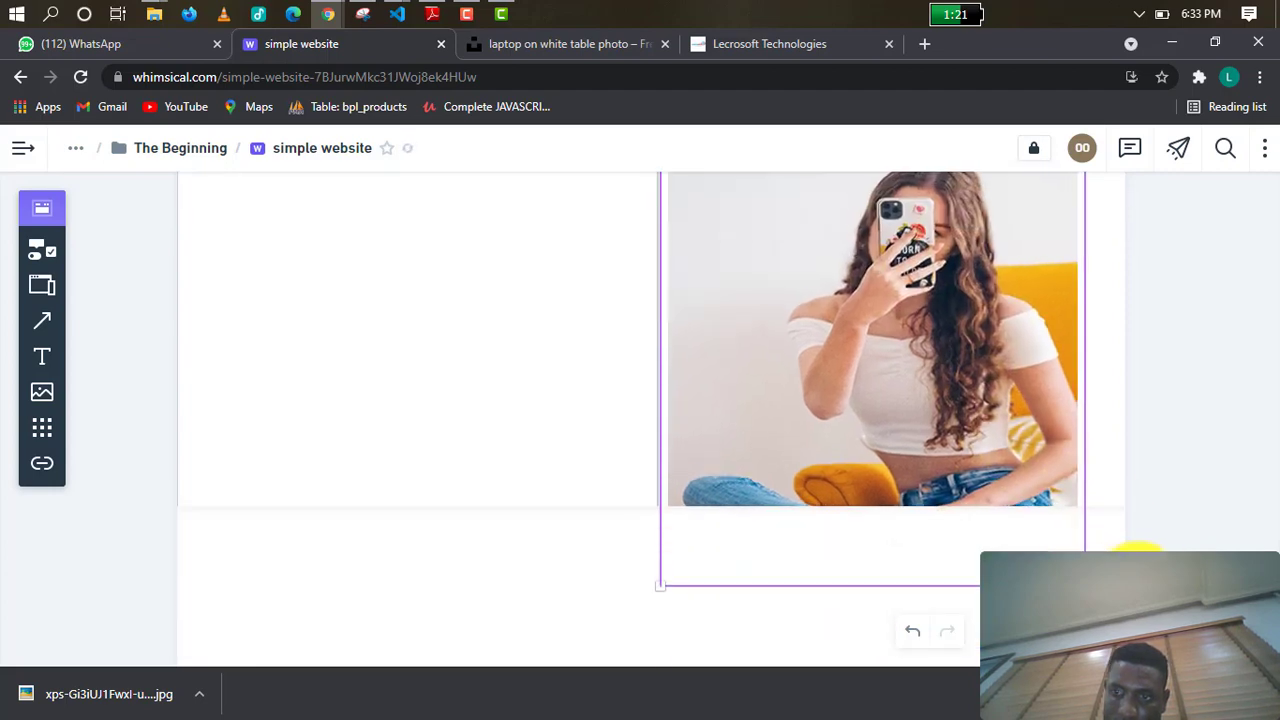
scroll(600, 380, right, 5)
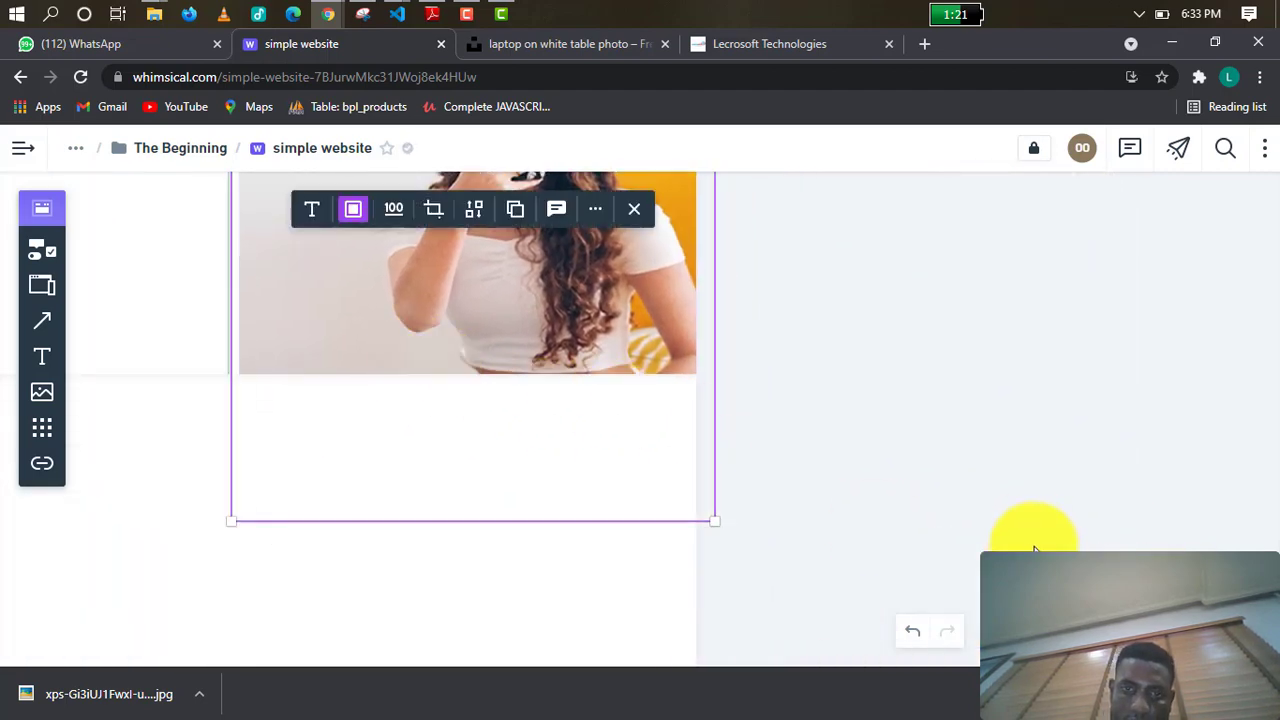
scroll(1035, 549, up, 2)
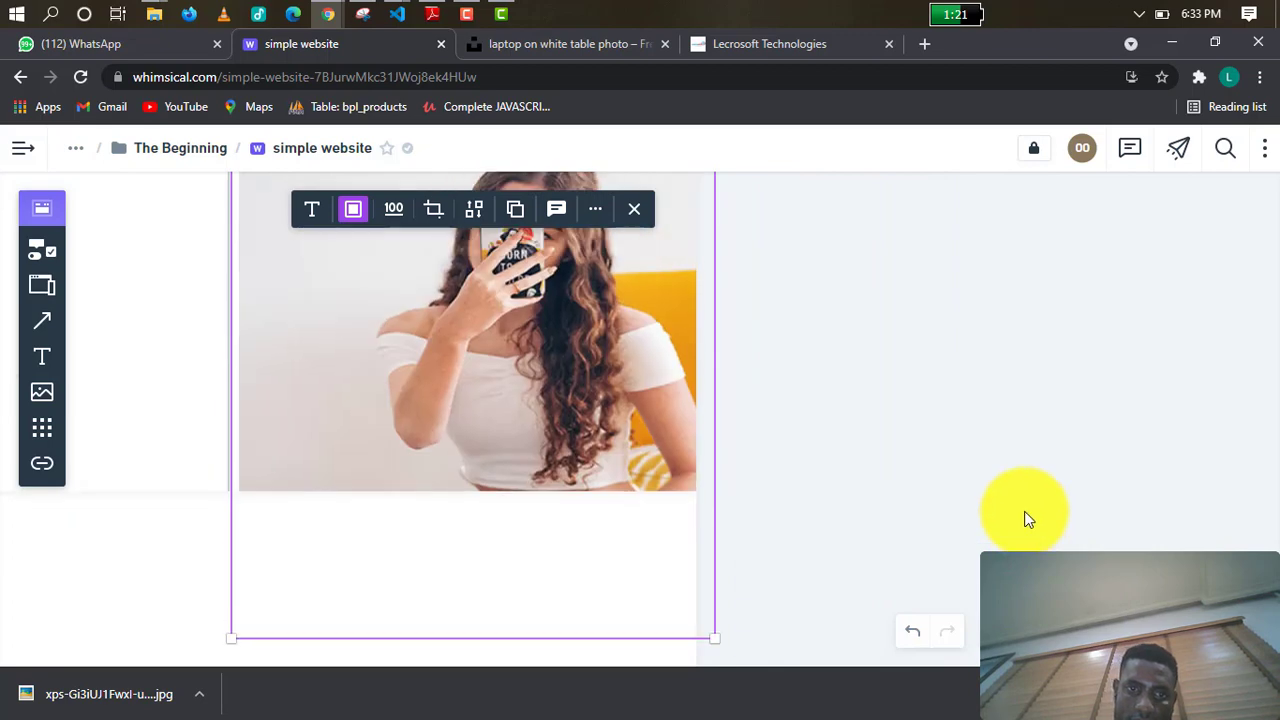
Try to resize the photo slightly from its lower-left corner, and undo the last change.
click(831, 451)
click(420, 415)
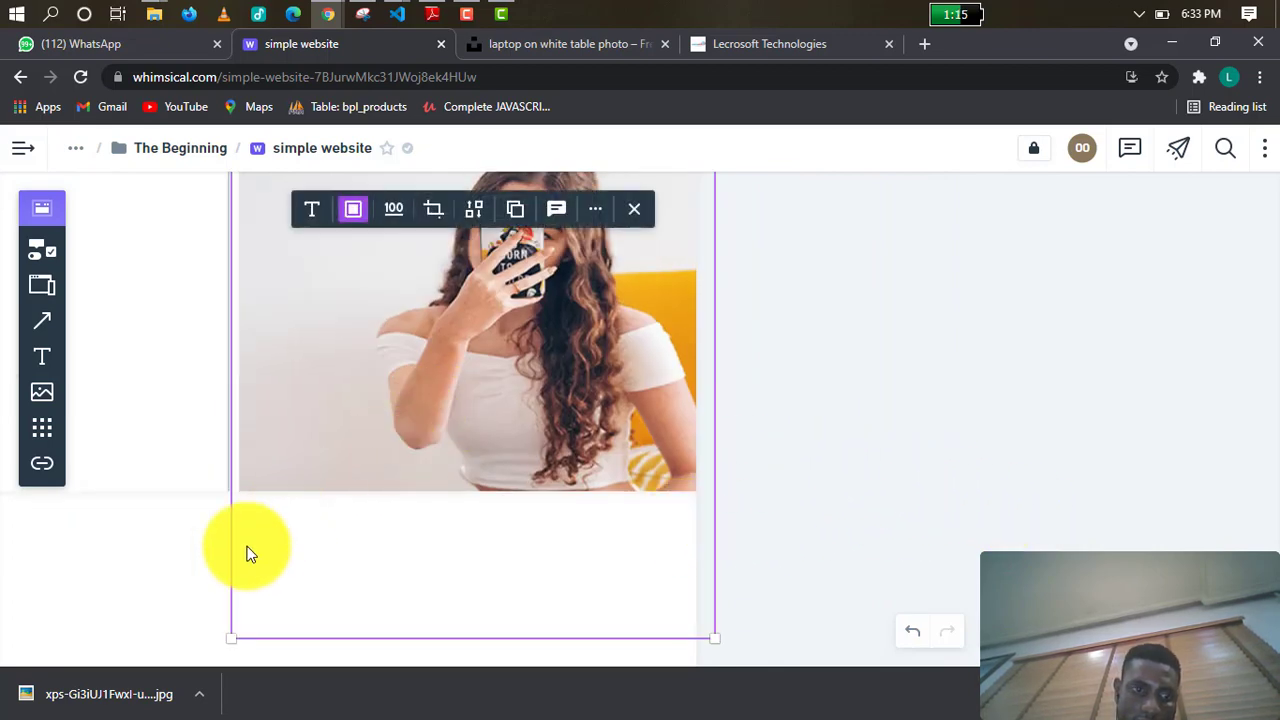
drag(233, 636, 230, 636)
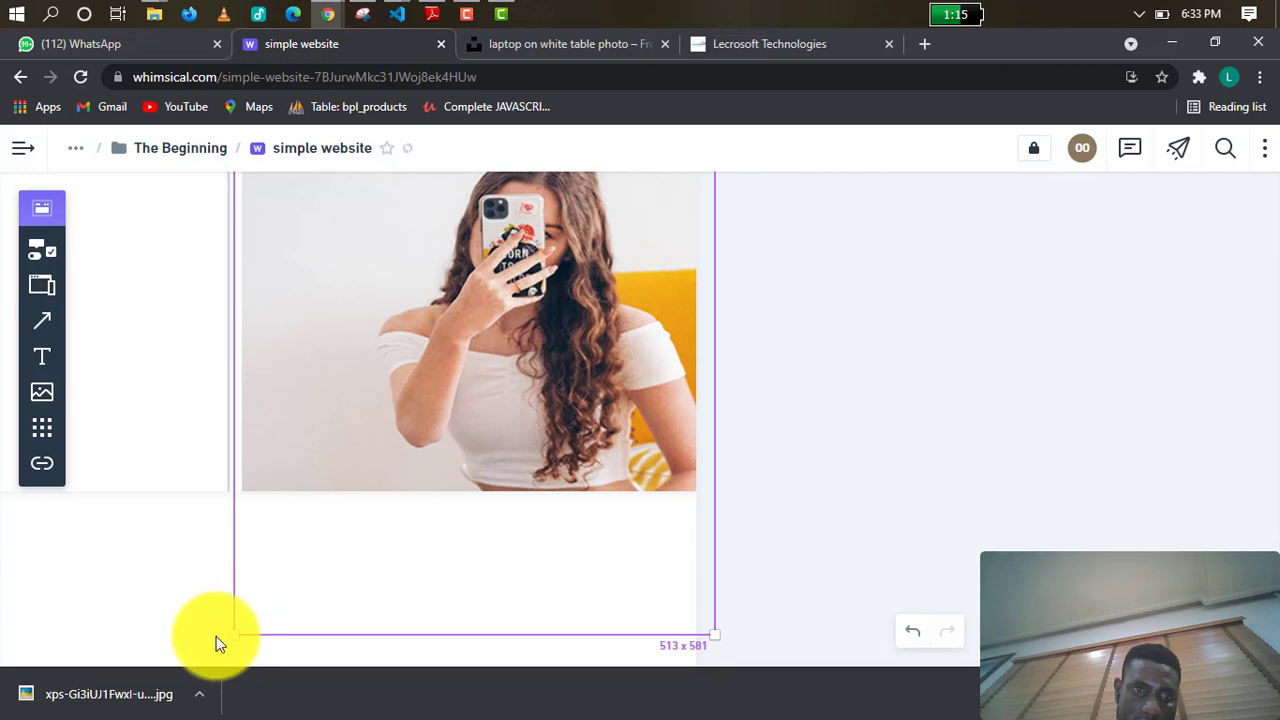
scroll(206, 640, down, 2)
click(867, 507)
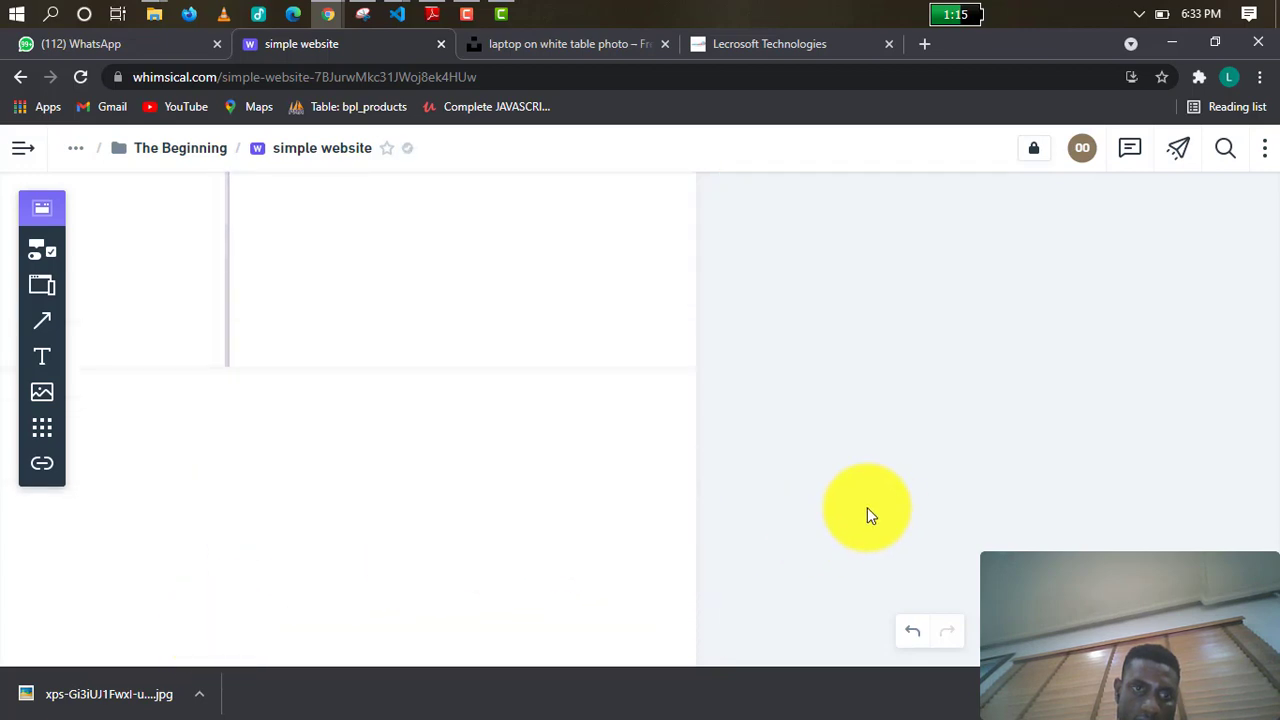
scroll(418, 466, up, 3)
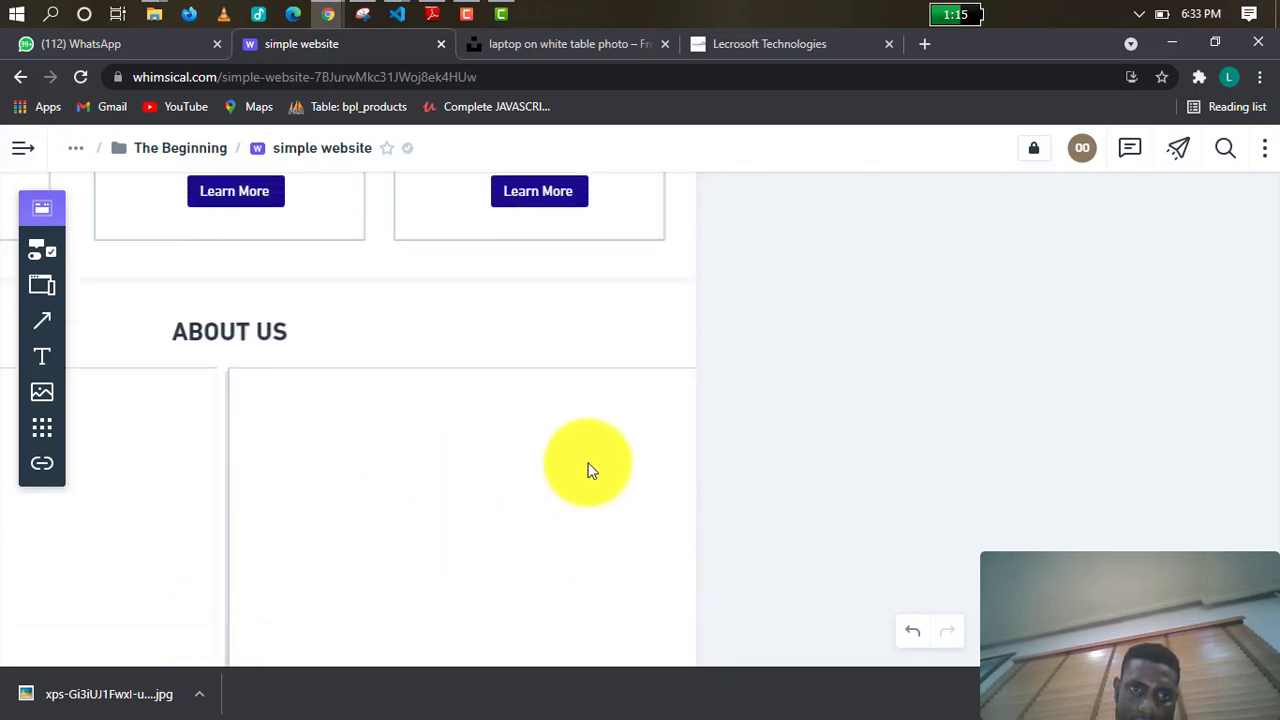
scroll(588, 466, down, 1)
click(910, 646)
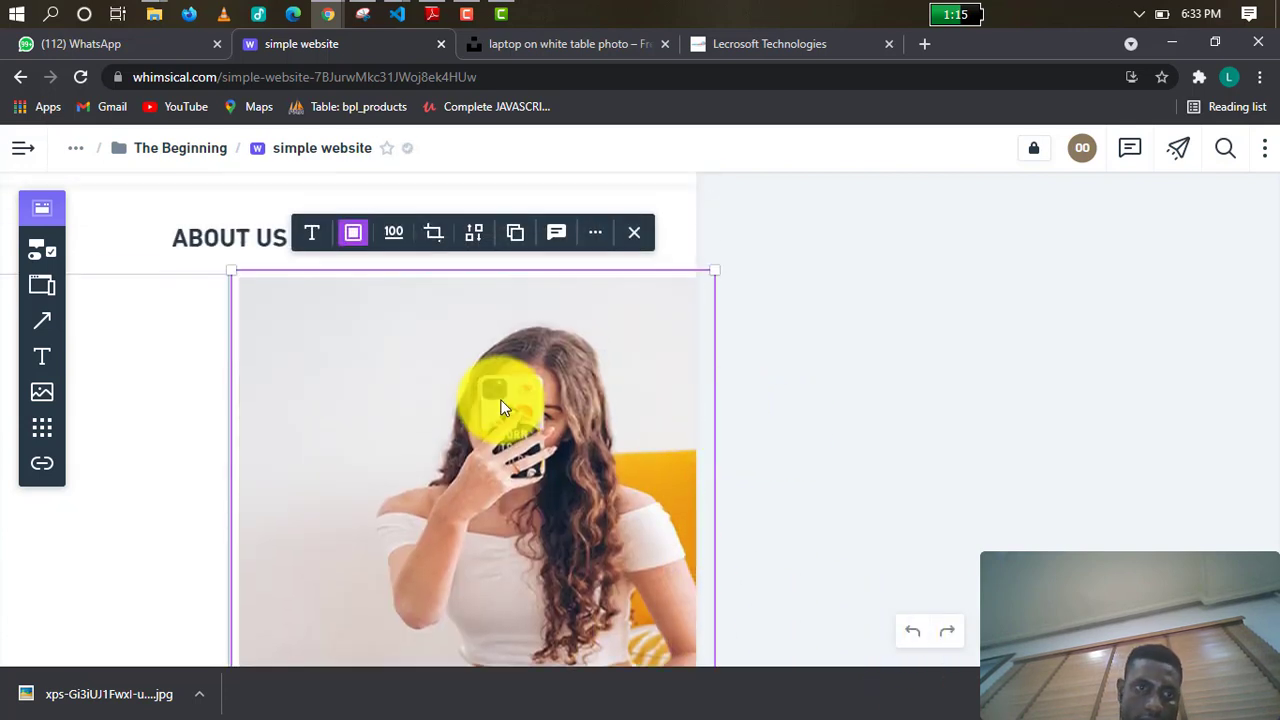
Nudge the photo slightly left to close the gap at the centre divider.
drag(502, 407, 488, 399)
click(841, 465)
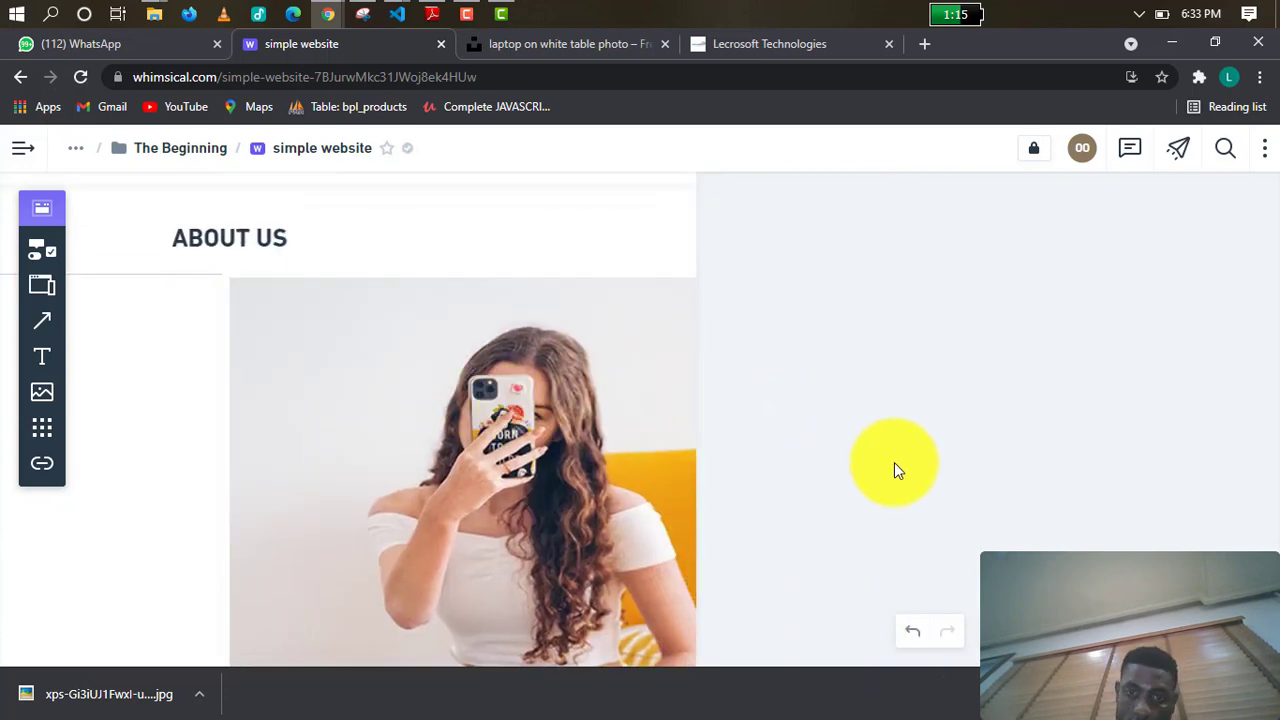
scroll(894, 462, down, 2)
Crop the photo's lower part, cutting off most of the crossed legs, and apply the crop.
click(476, 404)
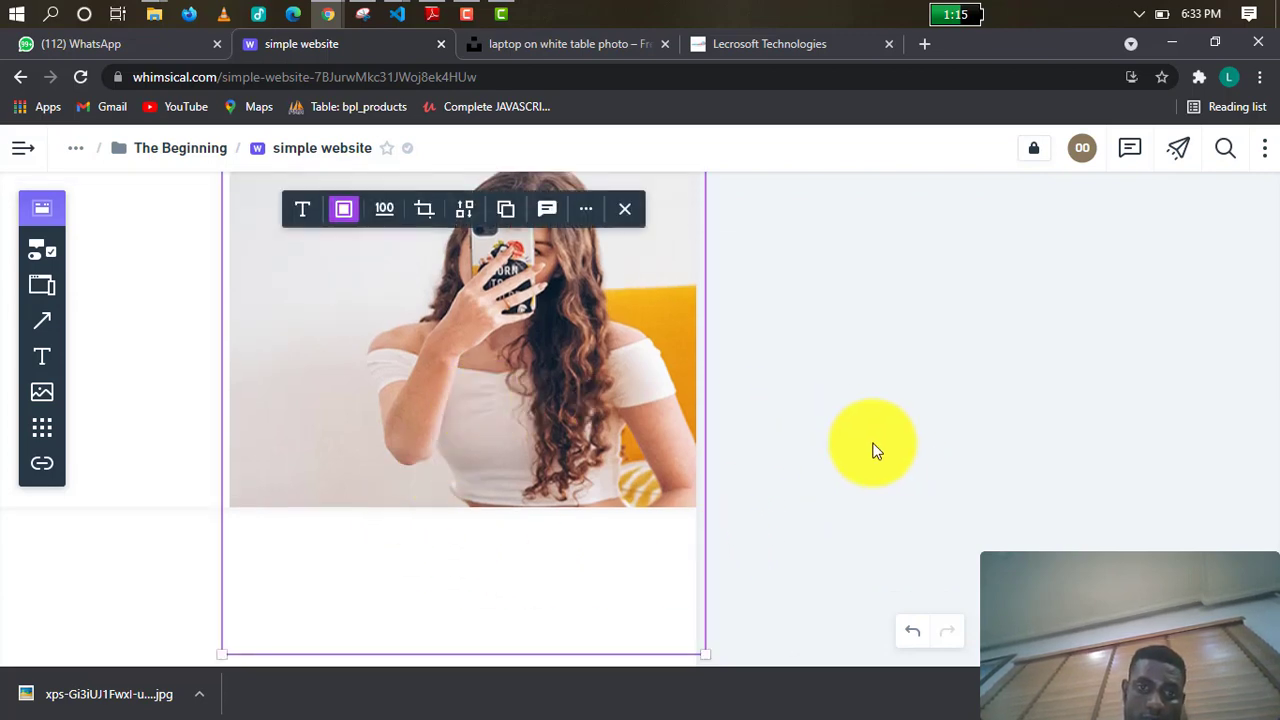
scroll(872, 450, up, 1)
click(421, 216)
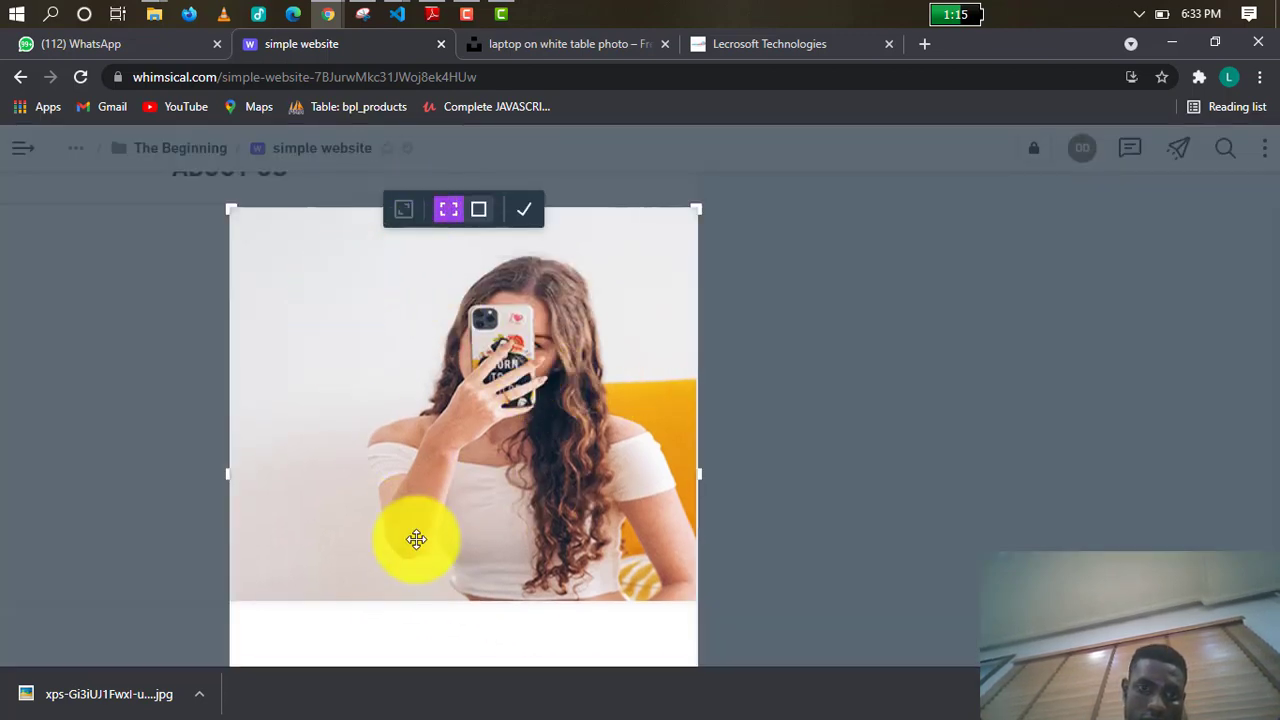
drag(597, 586, 600, 577)
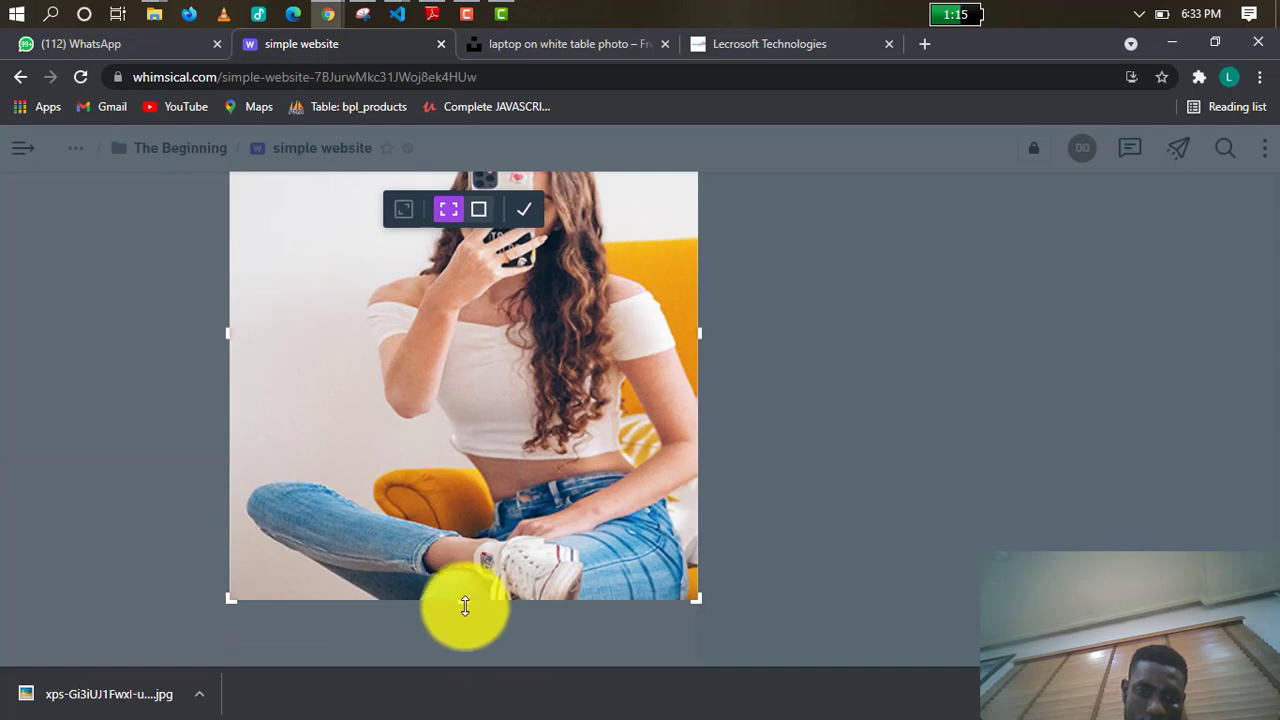
drag(466, 603, 466, 520)
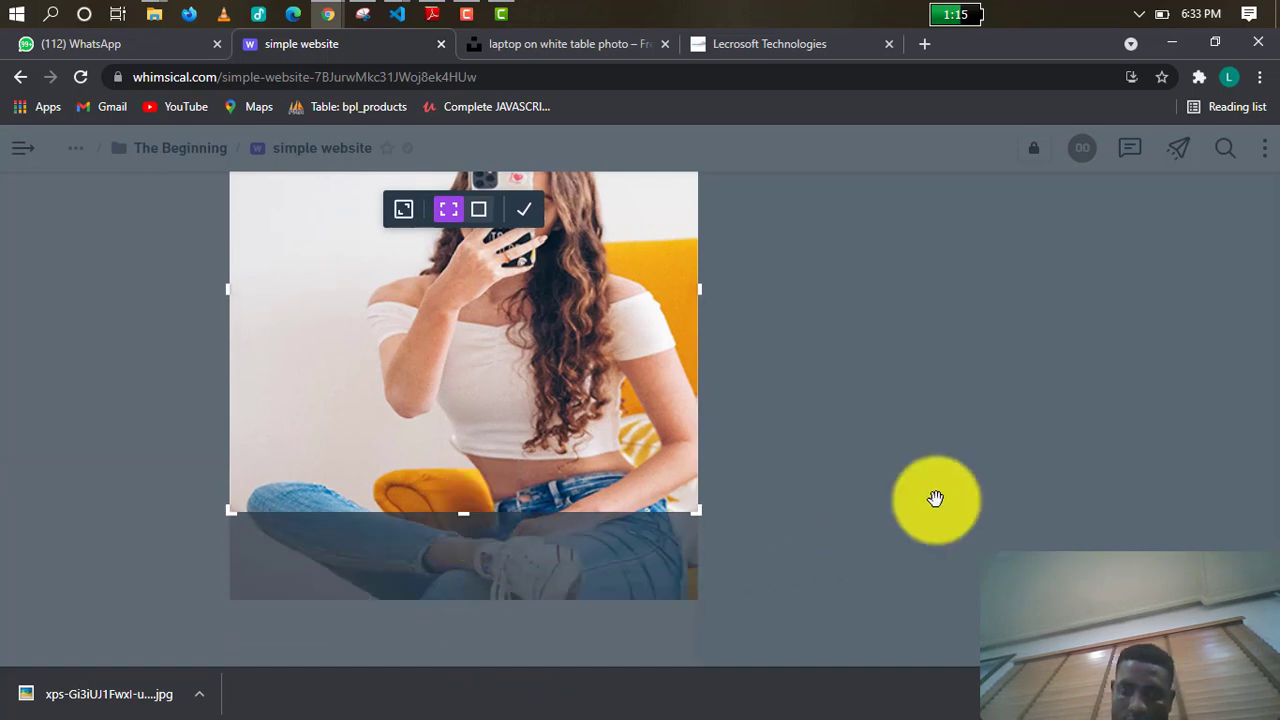
click(527, 226)
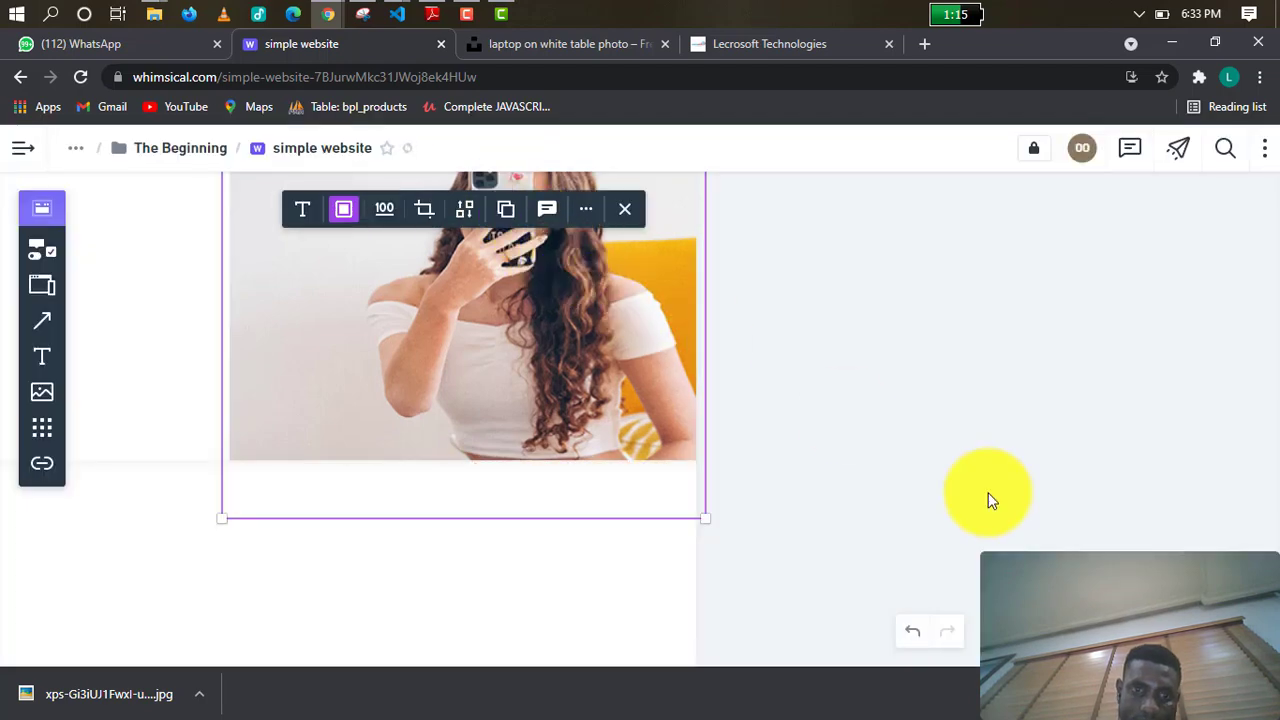
scroll(893, 486, up, 2)
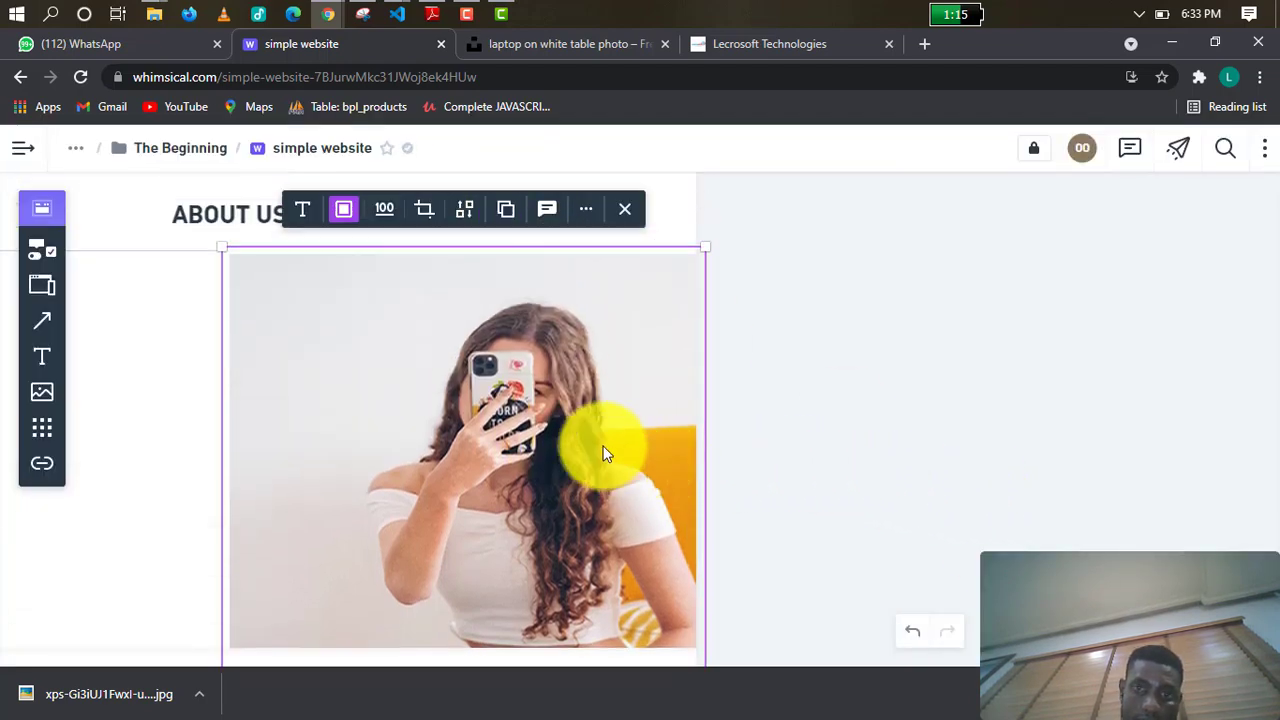
Send the About Us photo to the back of the stacking order.
click(886, 451)
click(503, 353)
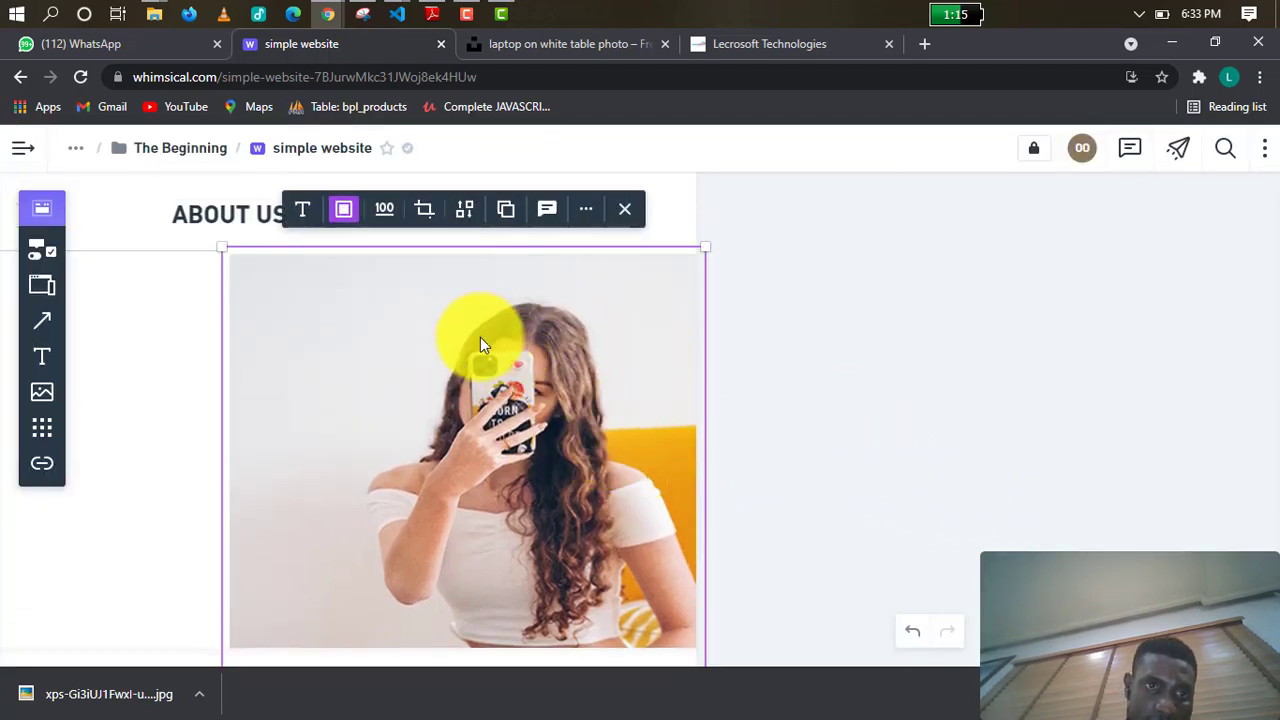
click(100, 337)
click(341, 361)
right_click(341, 361)
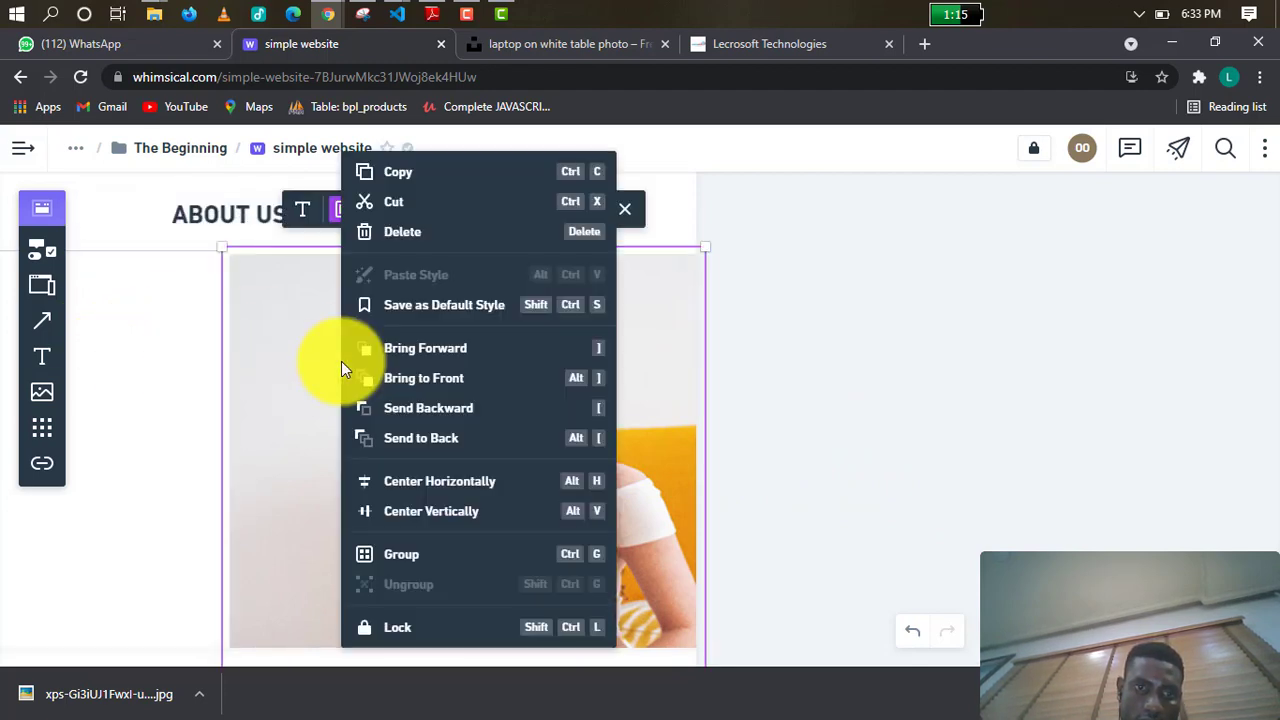
click(421, 440)
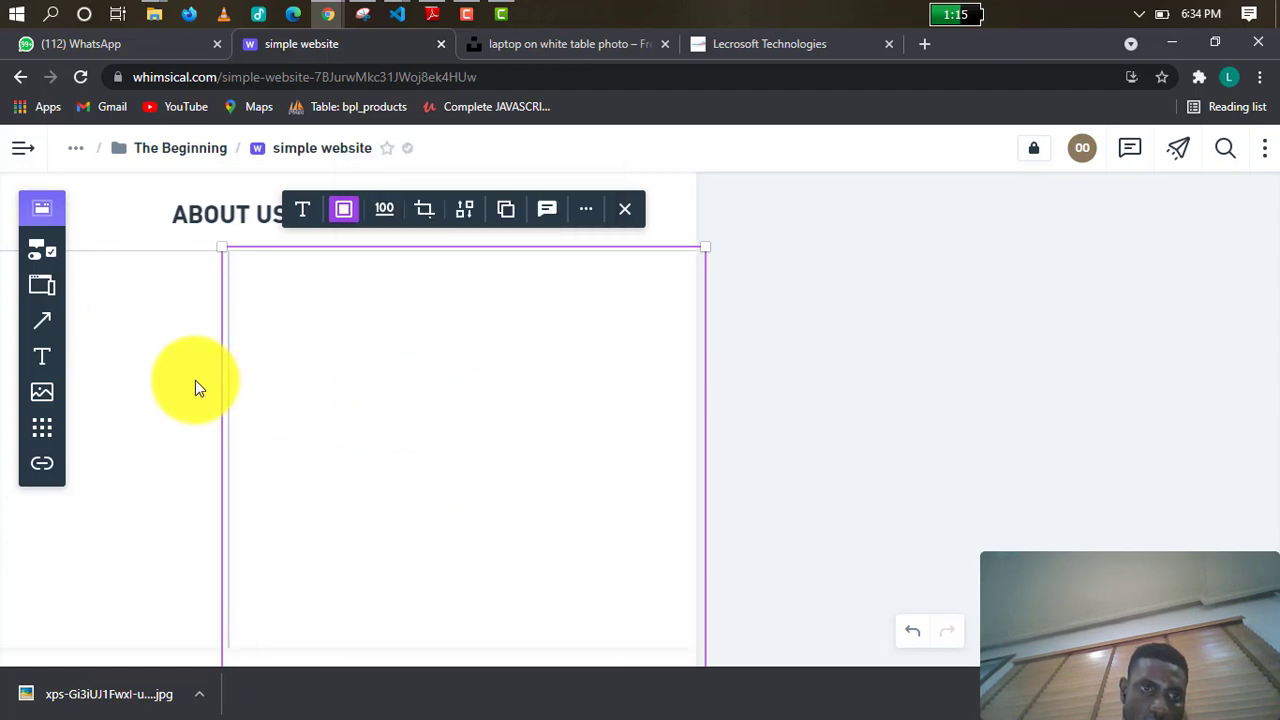
Delete the empty rectangle covering the photo, and nudge the photo up to the frame's top edge.
click(283, 380)
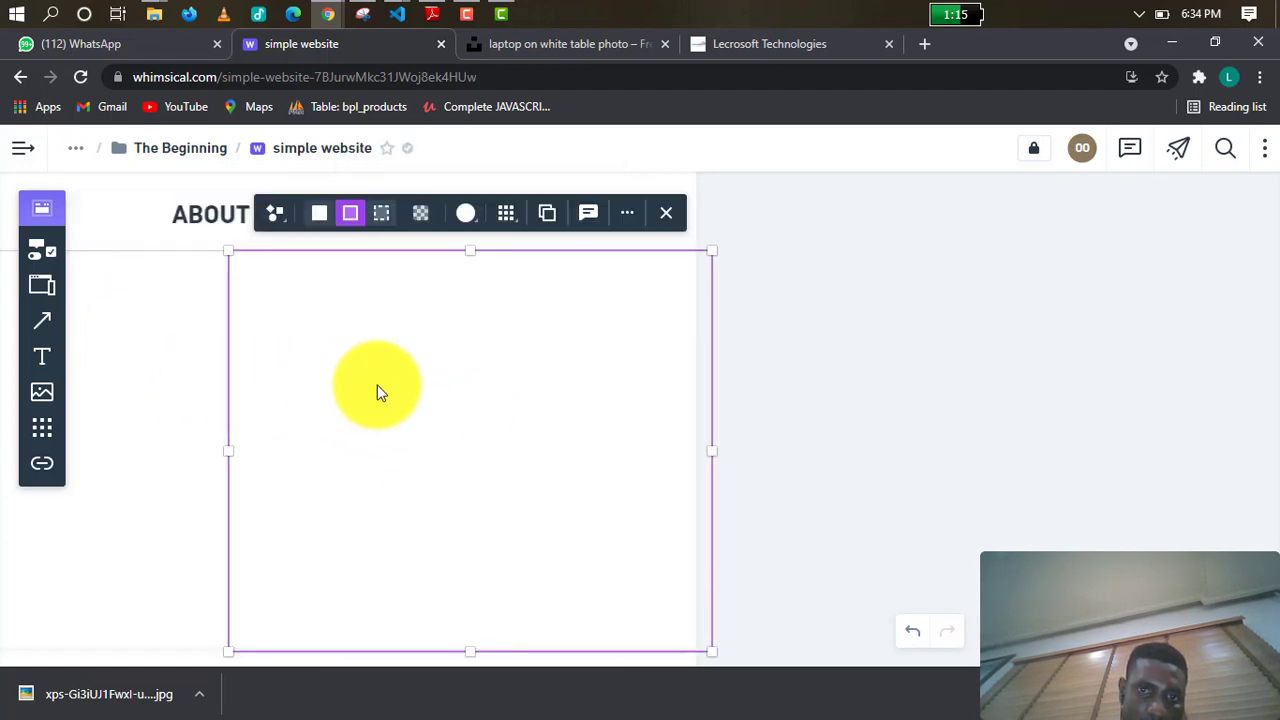
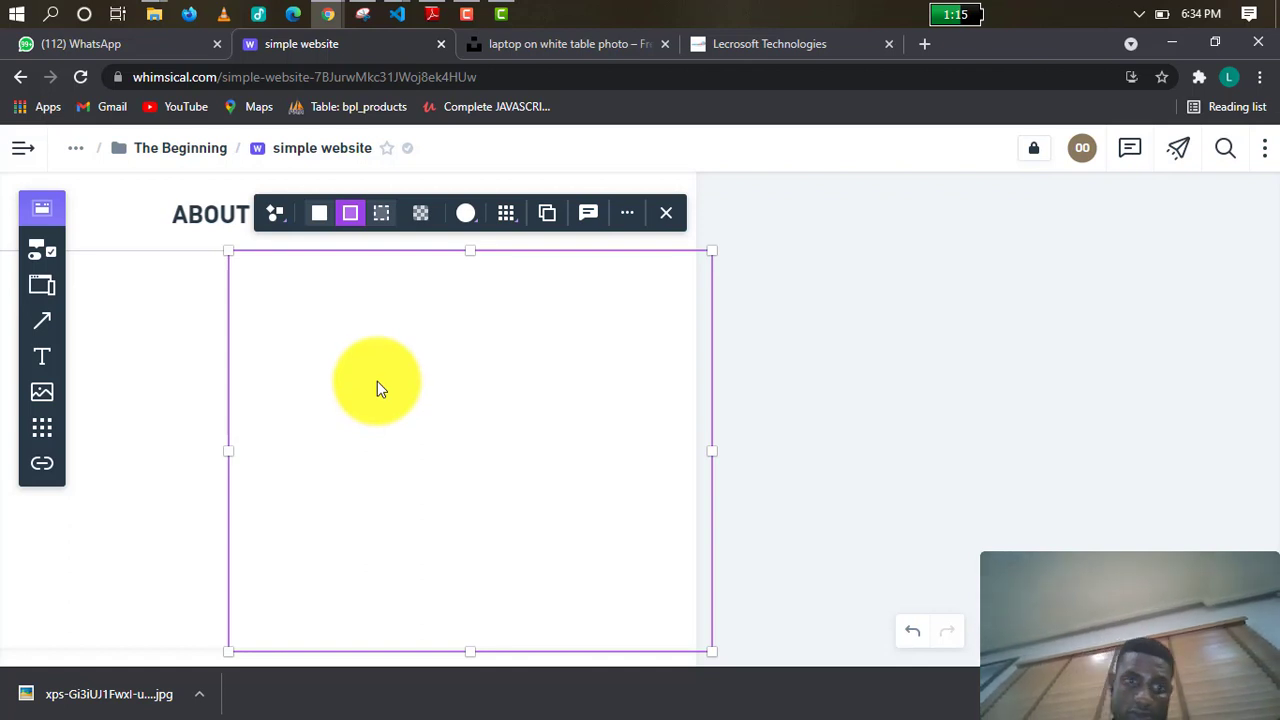
right_click(377, 381)
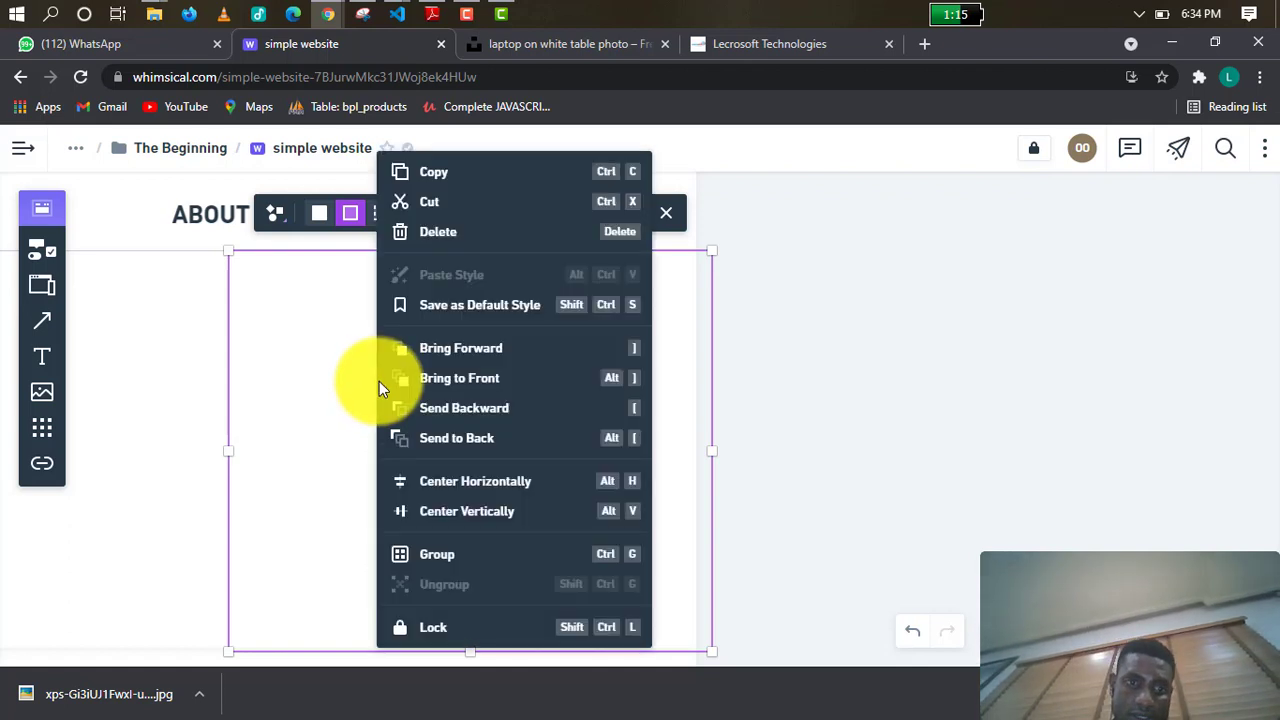
click(432, 232)
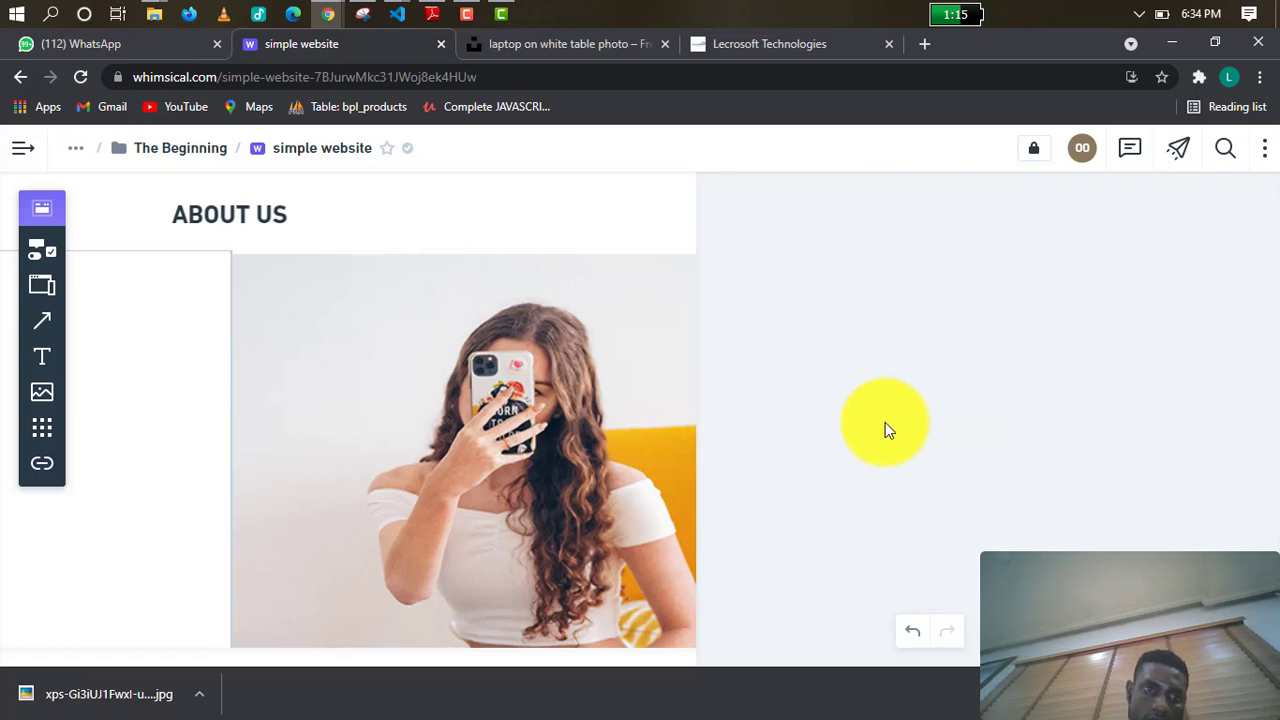
click(655, 398)
click(800, 410)
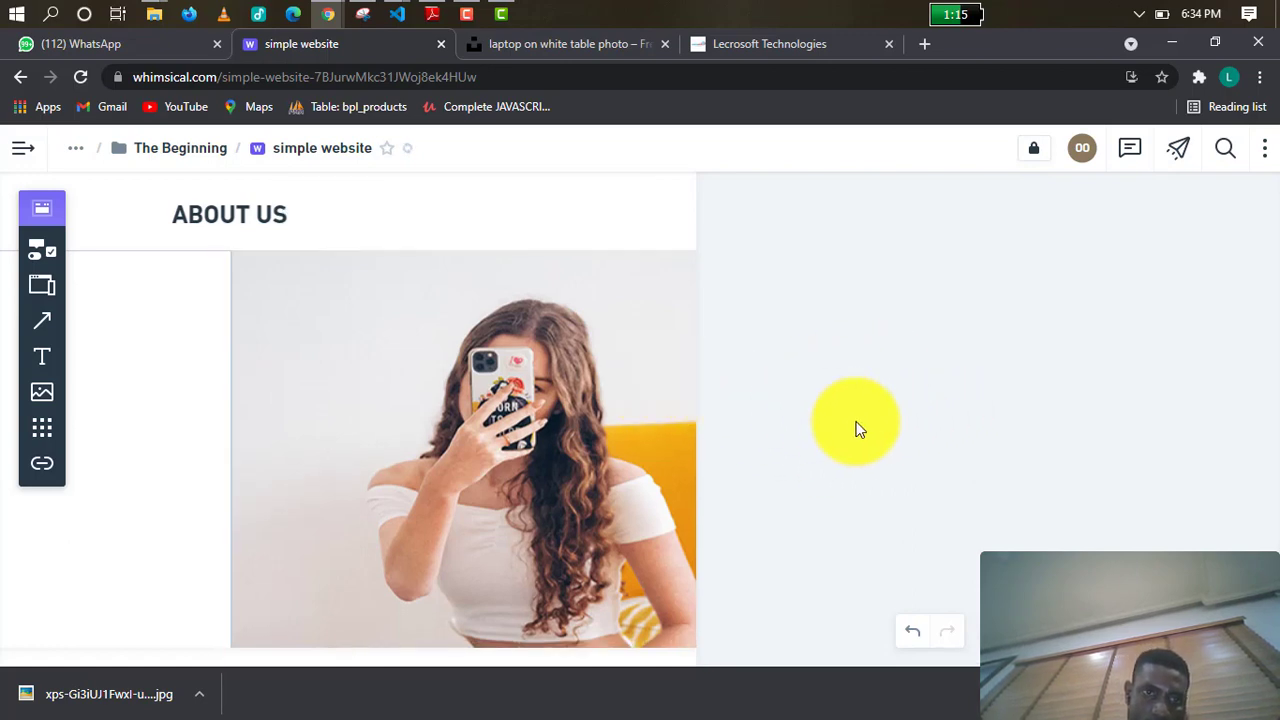
Examine the layout of the About Us section and the service cards above it.
scroll(874, 437, down, 2)
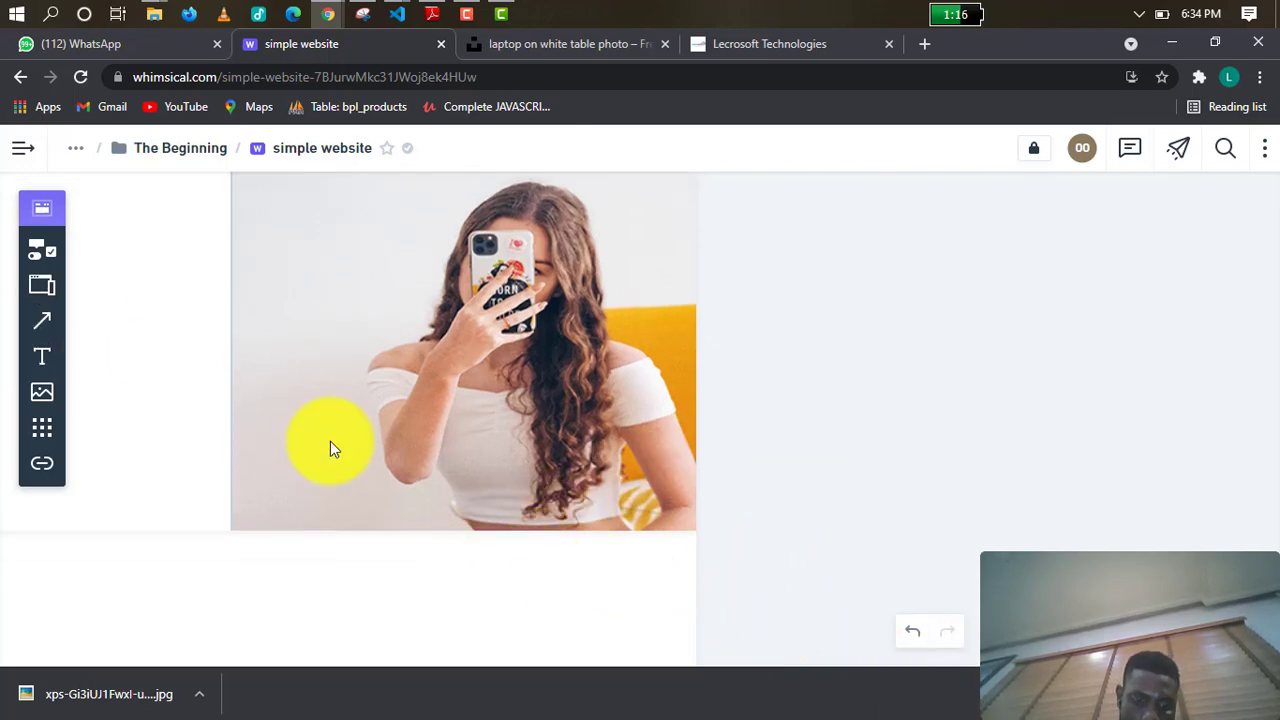
drag(835, 572, 1156, 510)
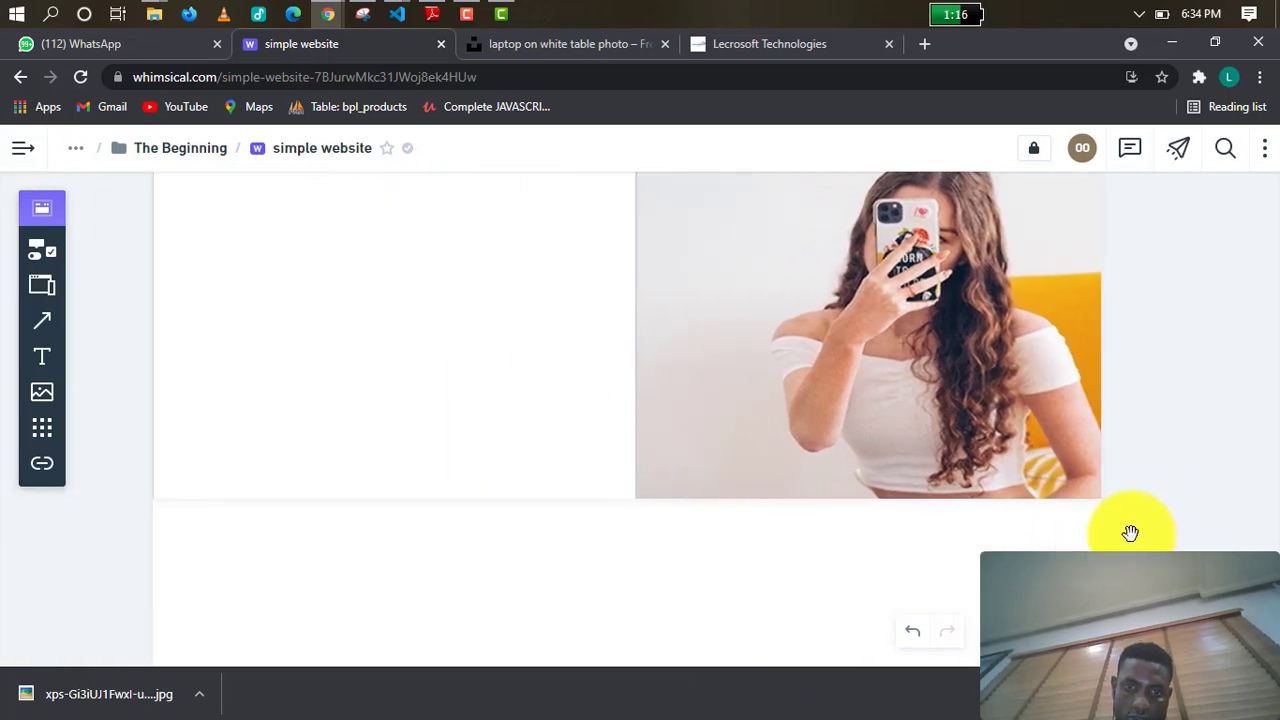
scroll(757, 494, up, 5)
scroll(770, 455, up, 1)
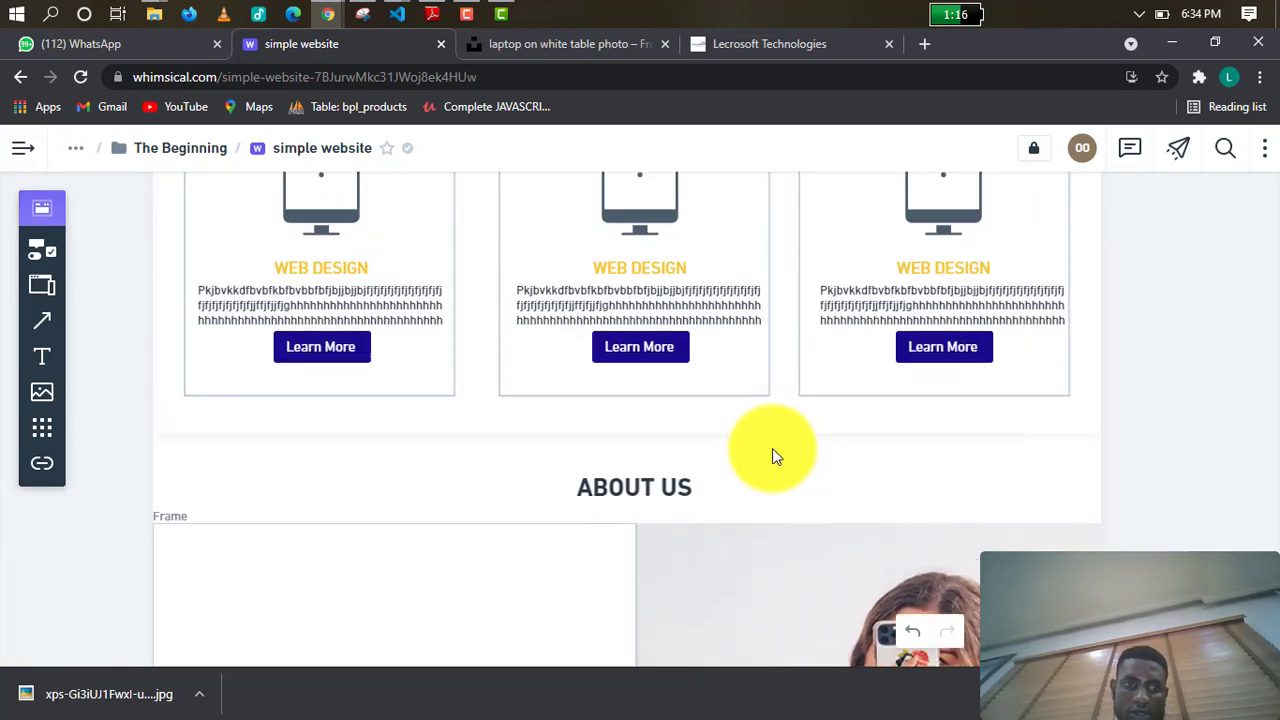
scroll(790, 452, down, 4)
scroll(792, 457, down, 2)
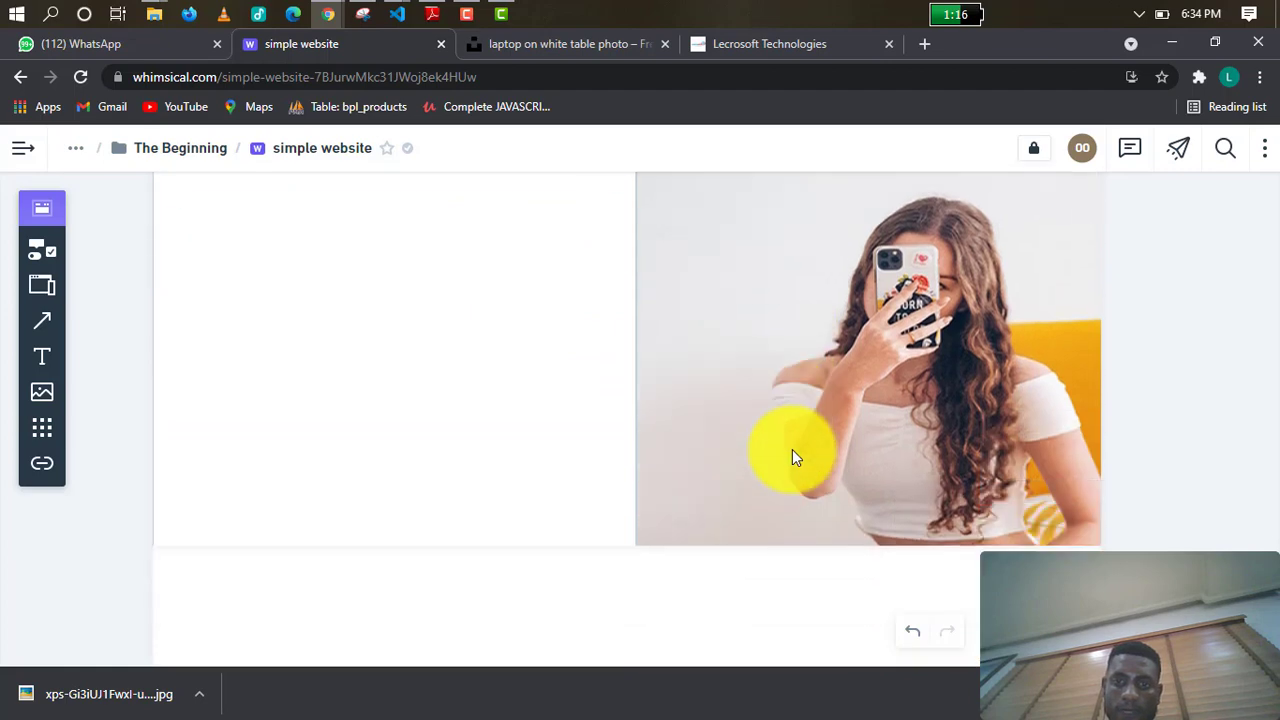
scroll(792, 455, up, 1)
scroll(529, 386, up, 1)
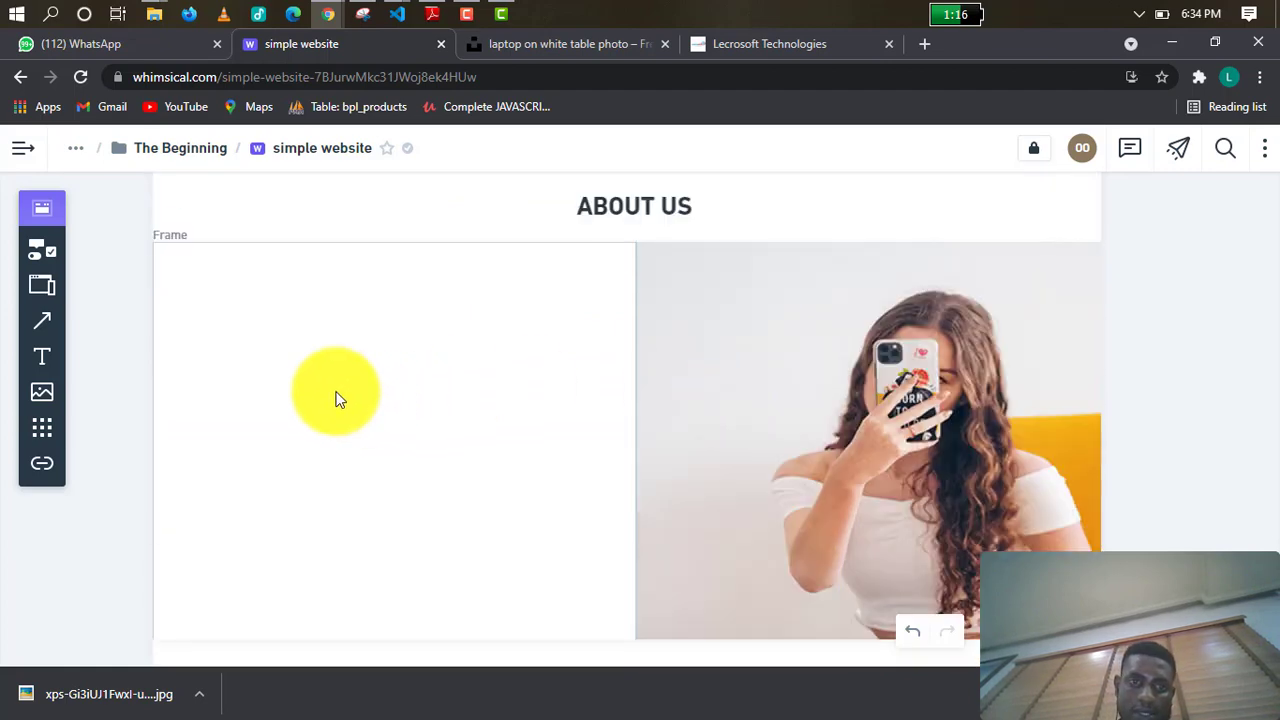
Duplicate the ABOUT US heading and place the copy near the upper edge of the empty area beside the photo.
click(303, 363)
scroll(183, 350, up, 1)
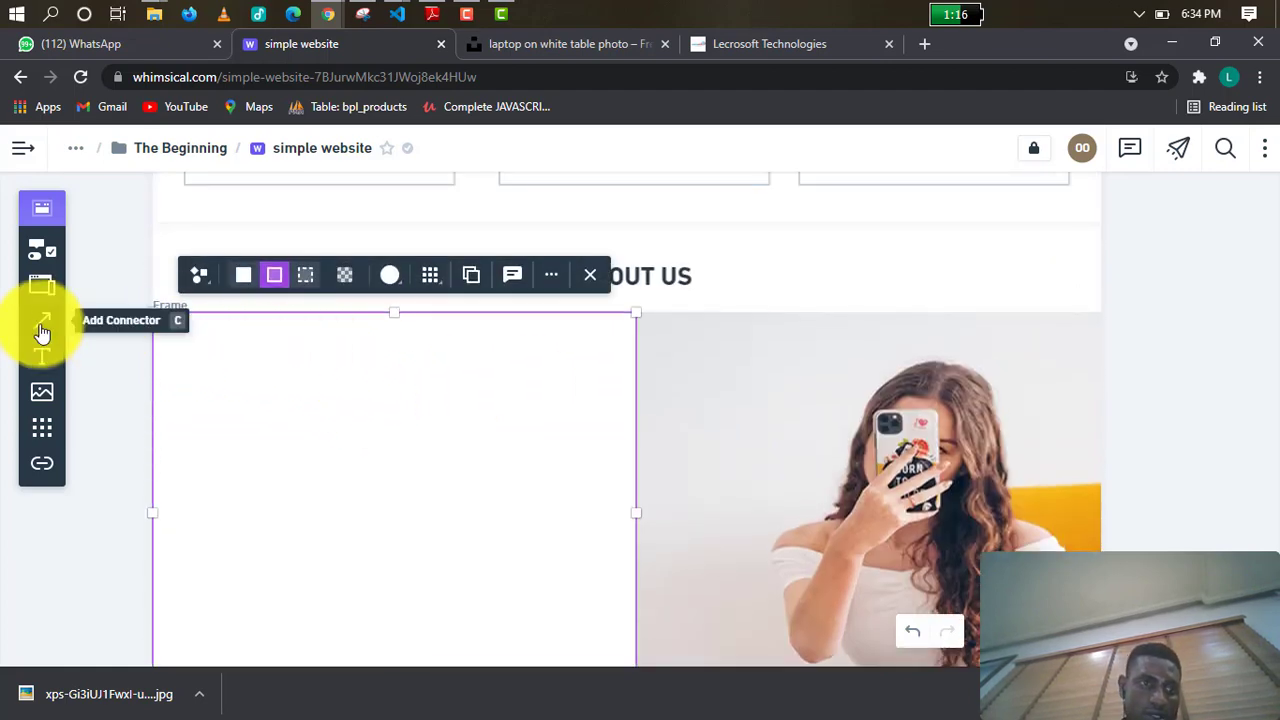
click(654, 281)
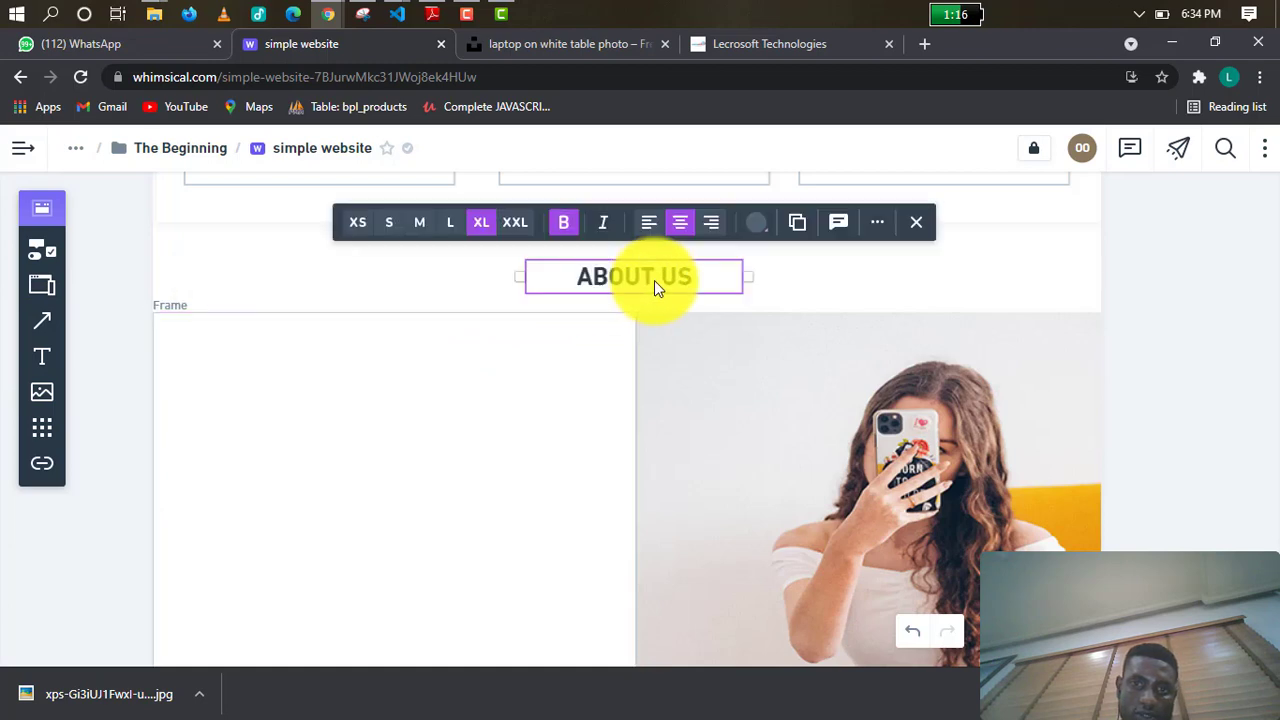
click(794, 226)
drag(656, 285, 252, 370)
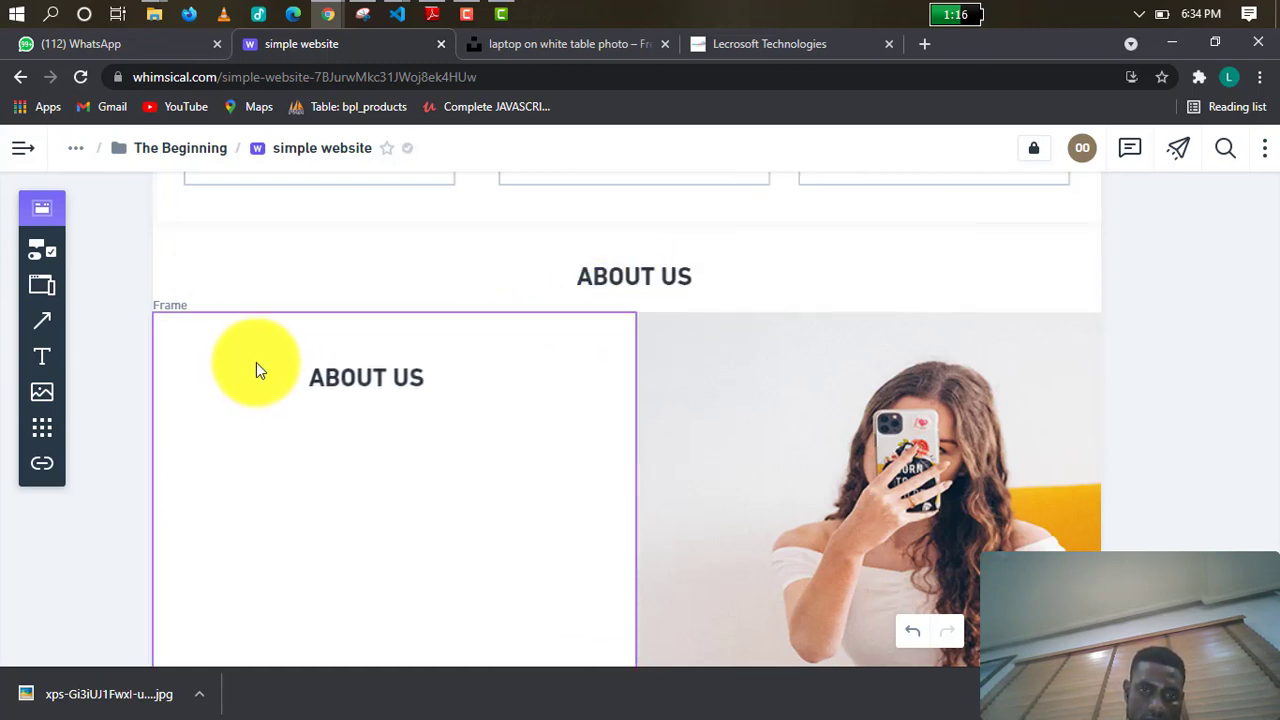
click(414, 434)
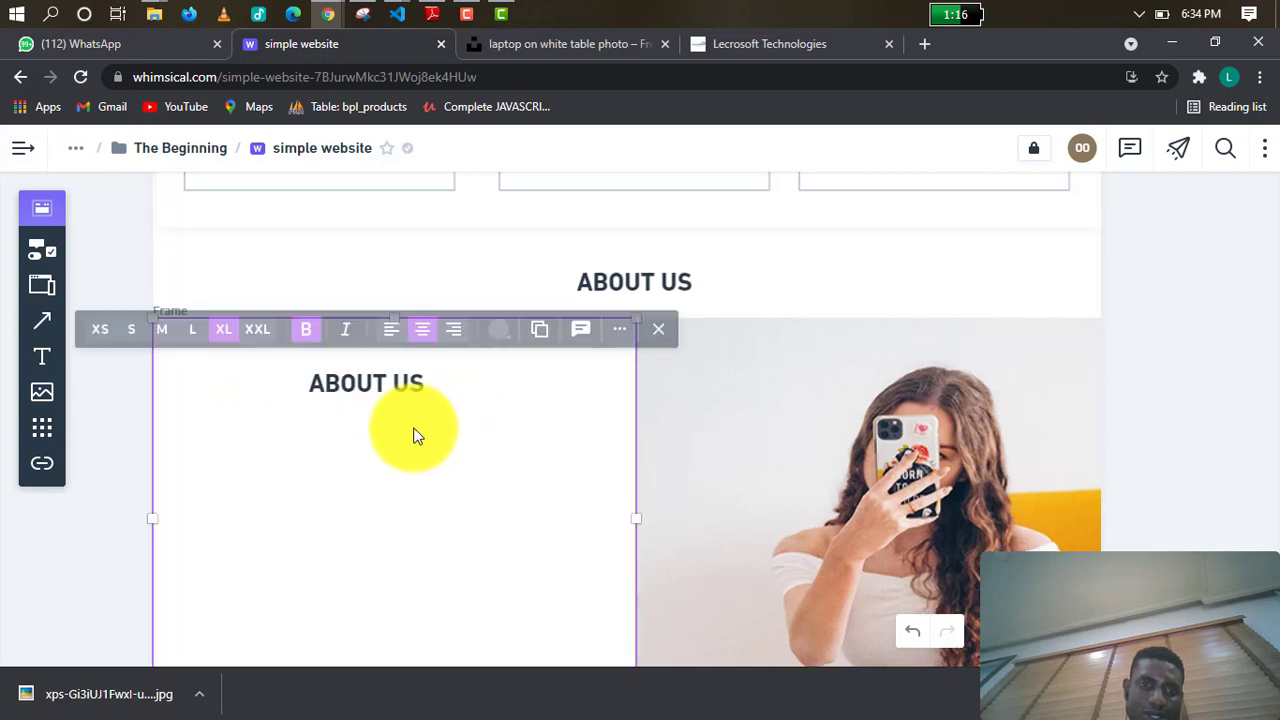
click(415, 390)
double_click(415, 385)
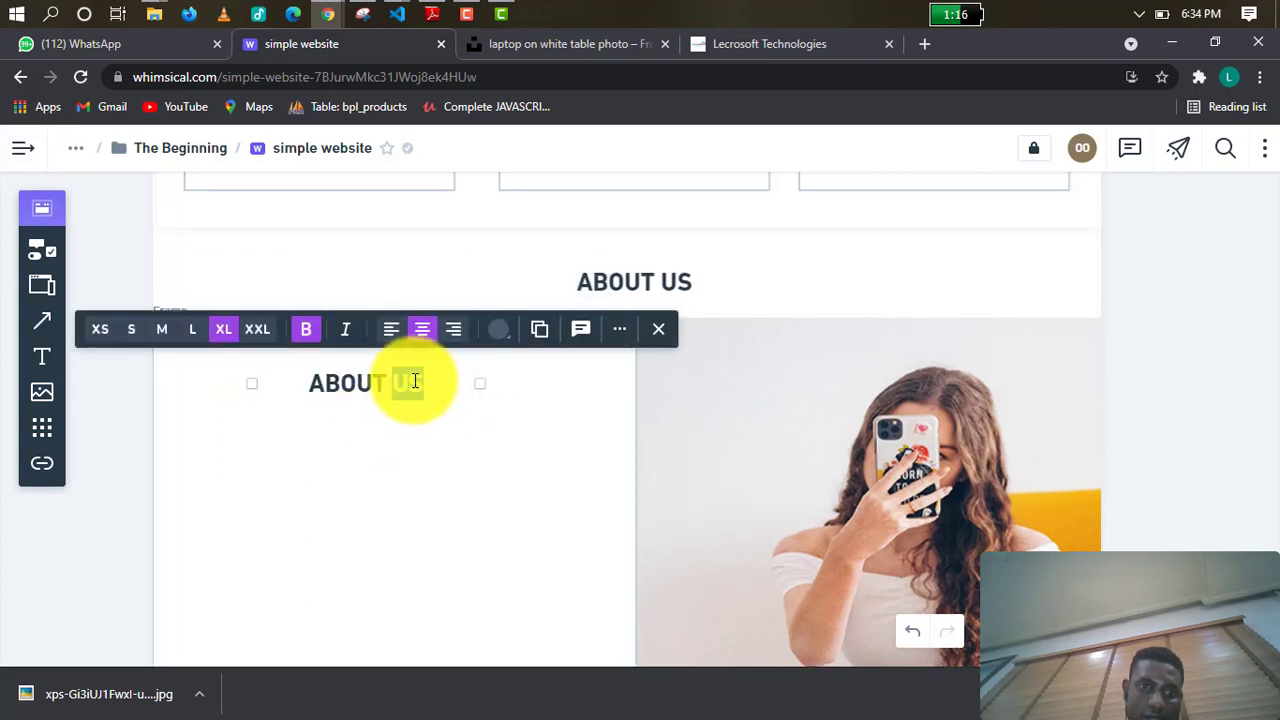
click(402, 385)
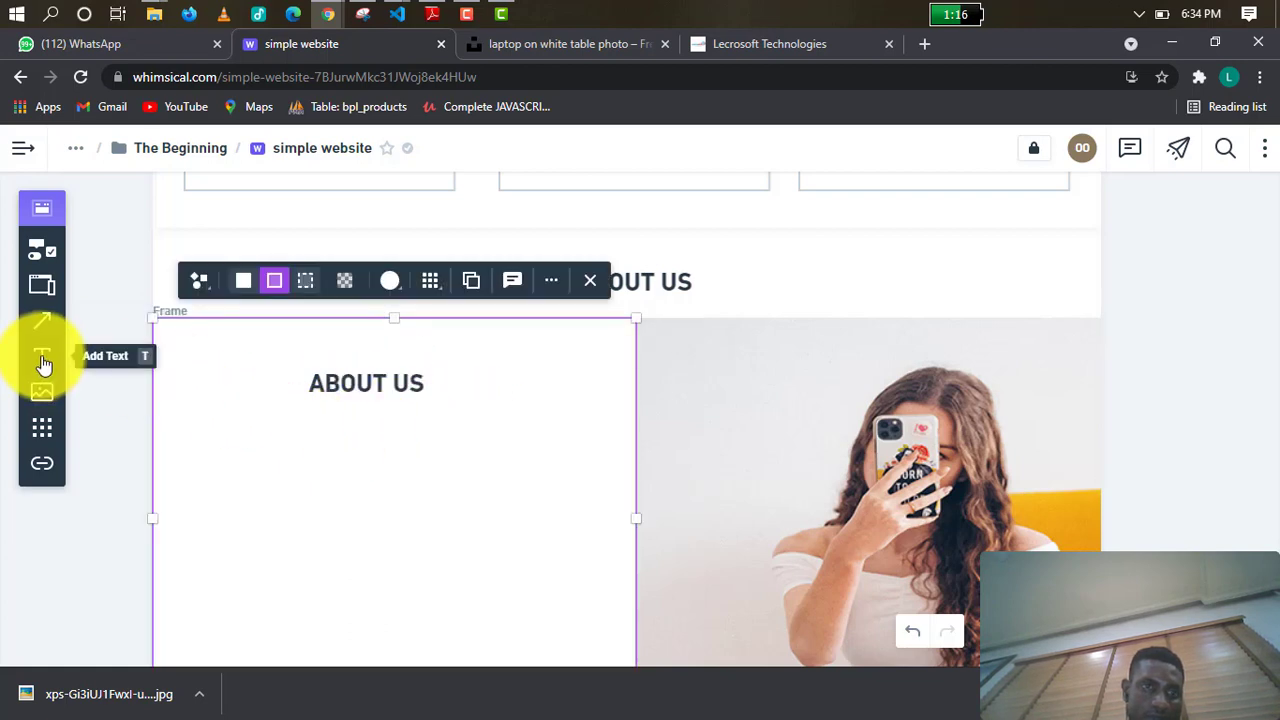
scroll(432, 402, up, 3)
click(413, 224)
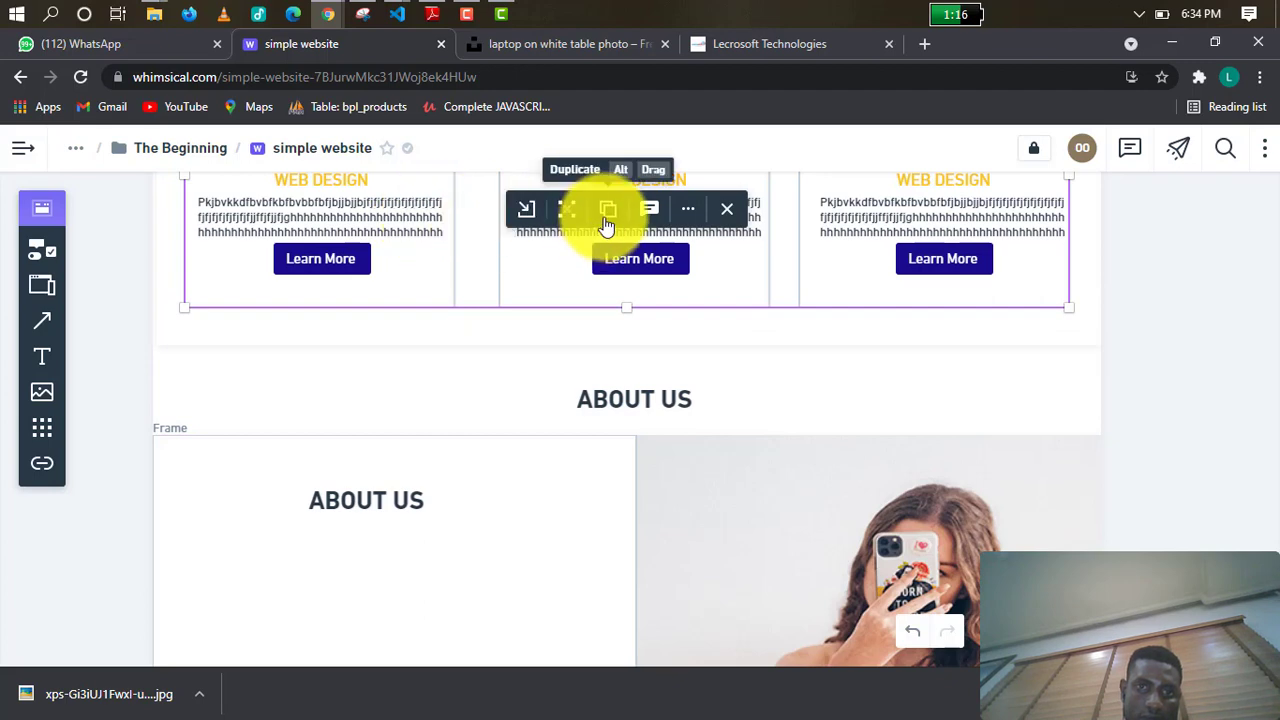
click(607, 209)
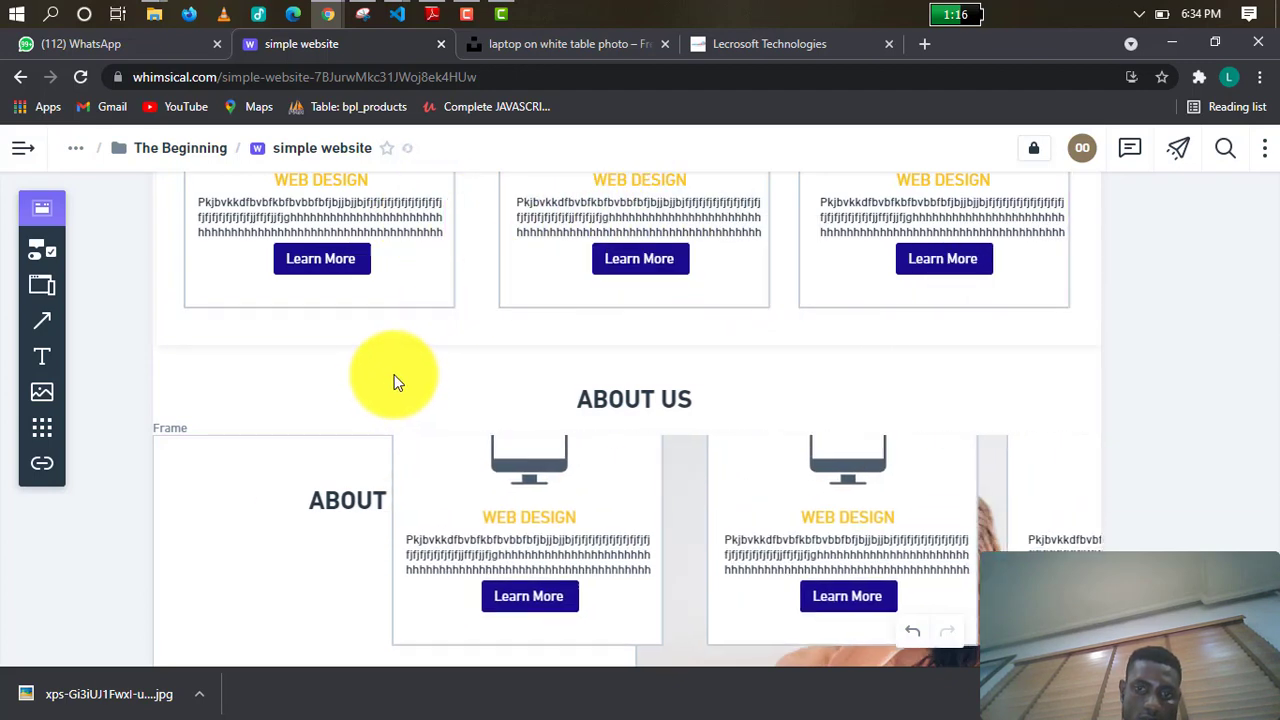
click(392, 380)
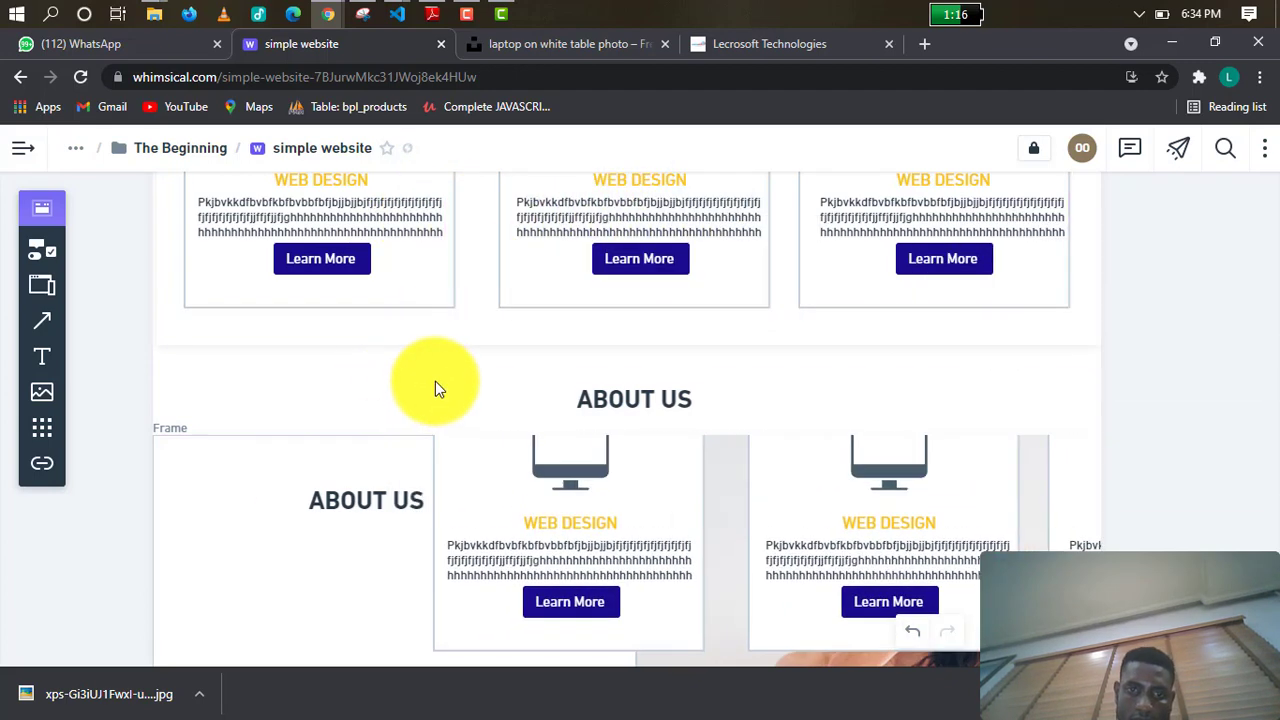
click(911, 630)
Enter the service cards group, duplicate the first card's description paragraph, and place the copy below the ABOUT US heading beside the photo.
scroll(585, 370, up, 2)
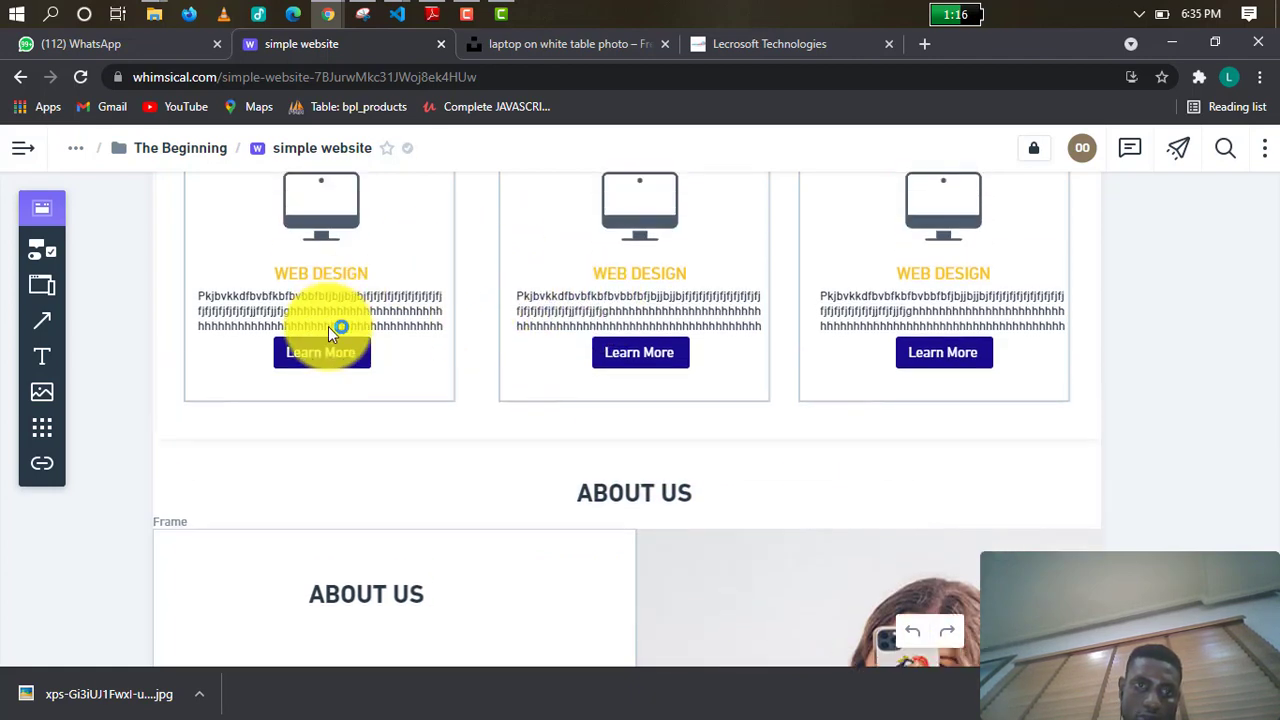
scroll(460, 300, up, 1)
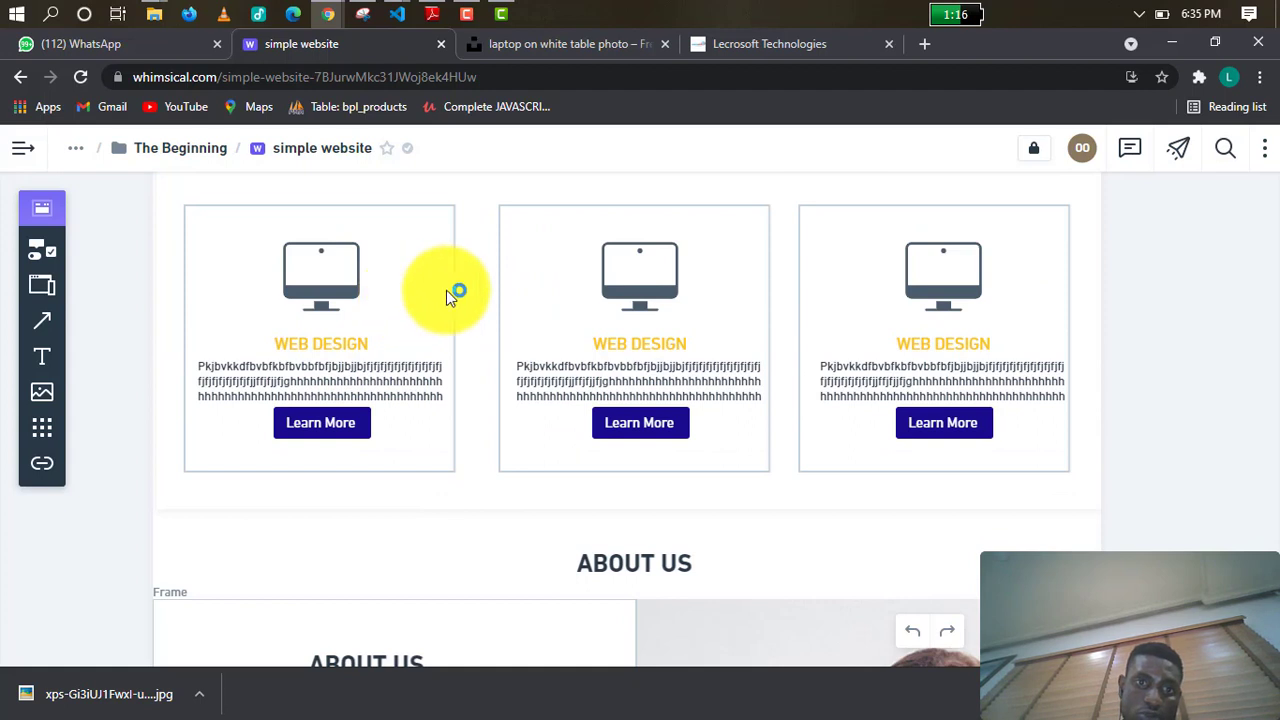
scroll(446, 290, up, 1)
click(394, 408)
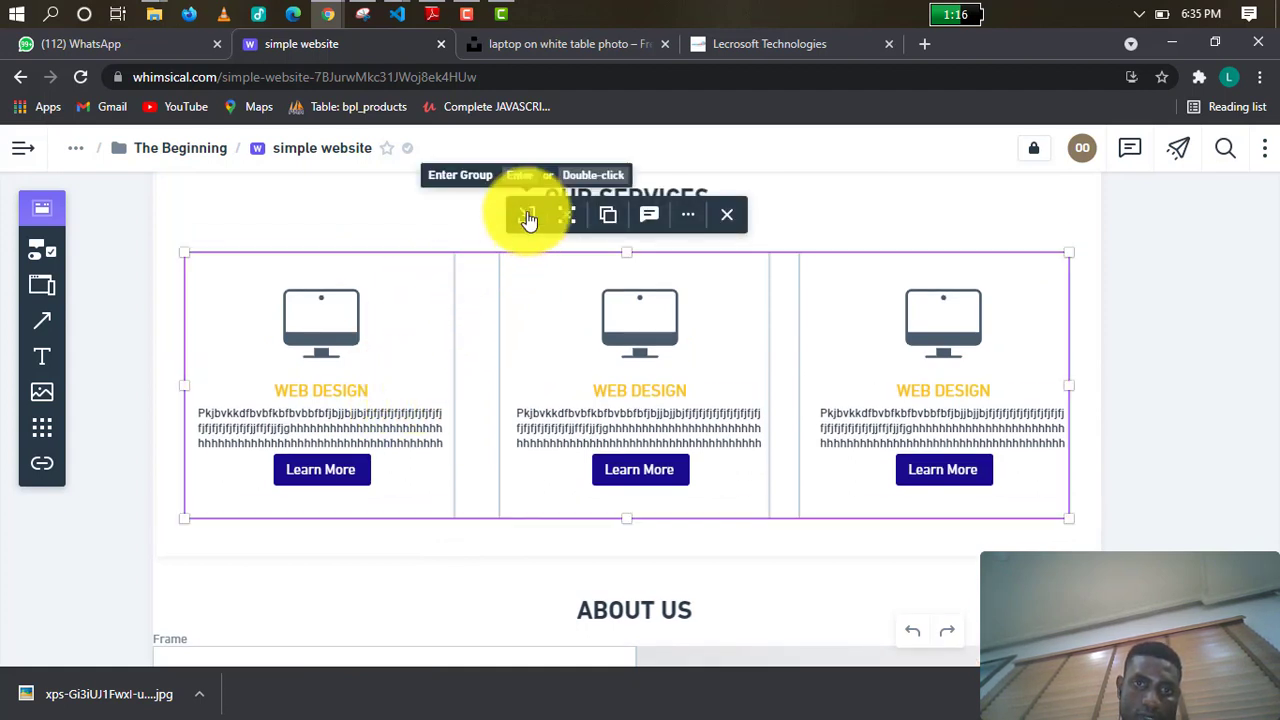
click(528, 218)
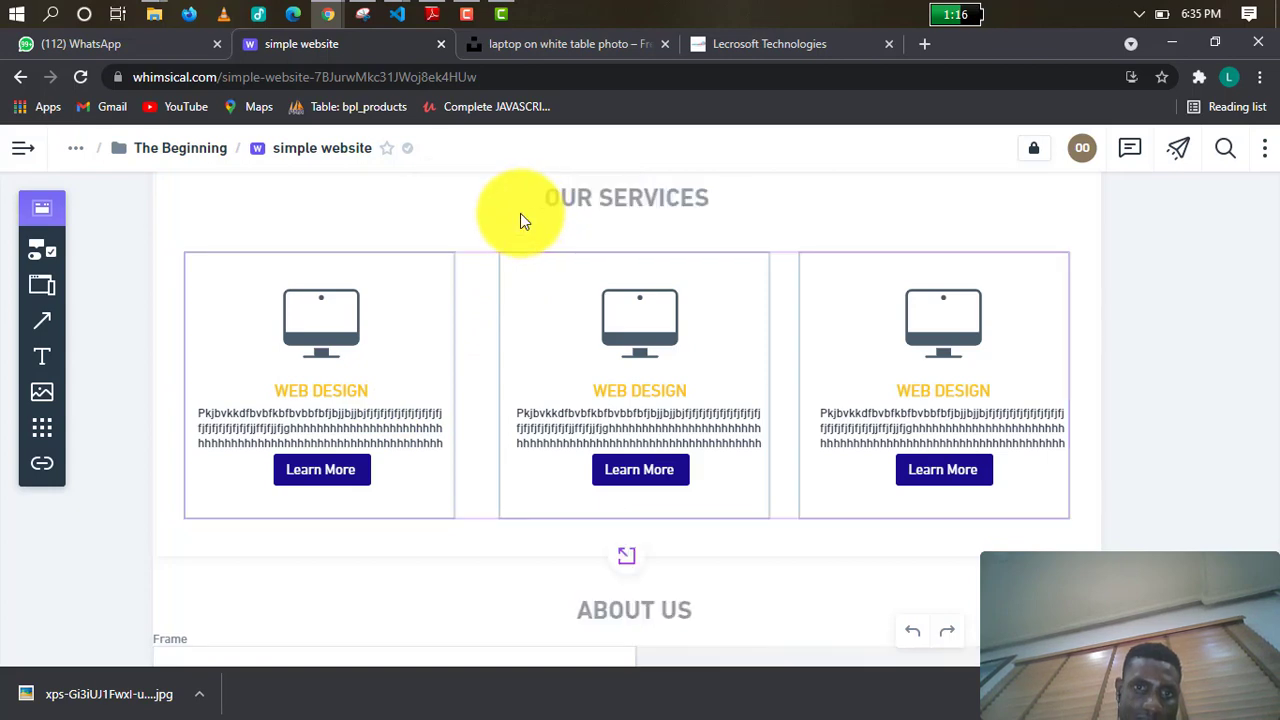
click(405, 311)
click(305, 421)
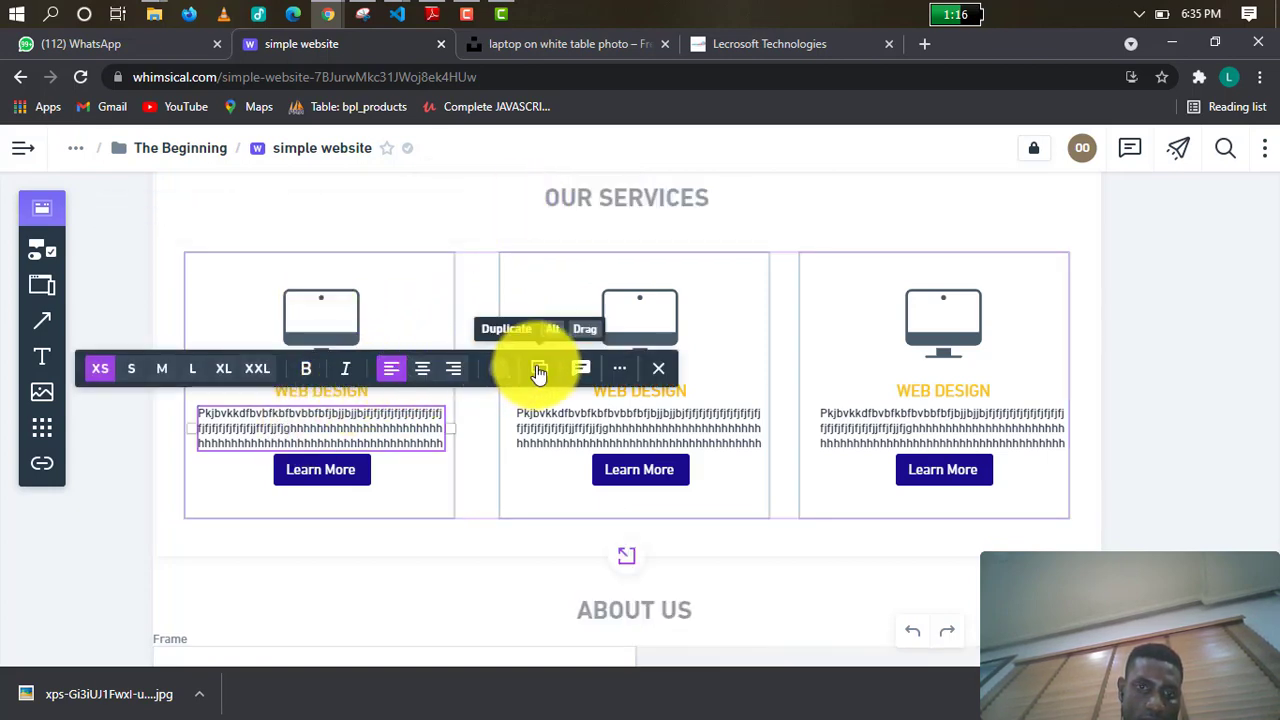
click(538, 372)
scroll(357, 503, down, 4)
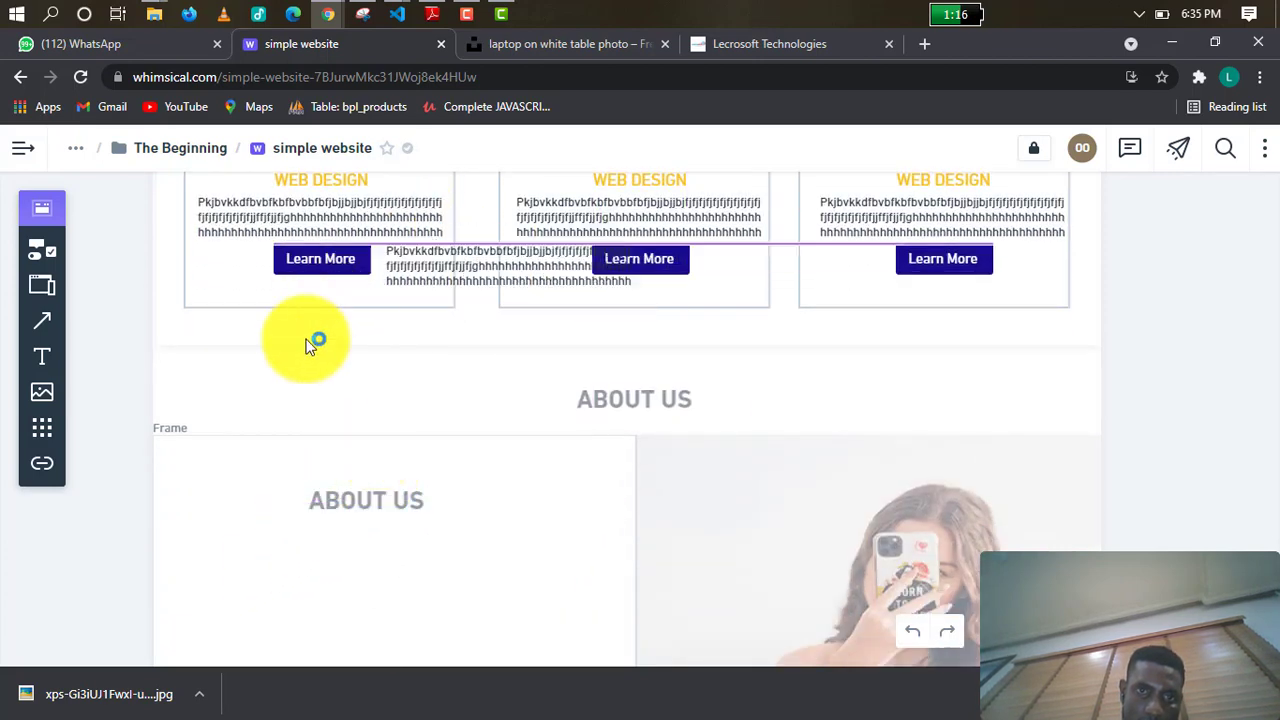
scroll(262, 604, down, 1)
click(270, 592)
key(Delete)
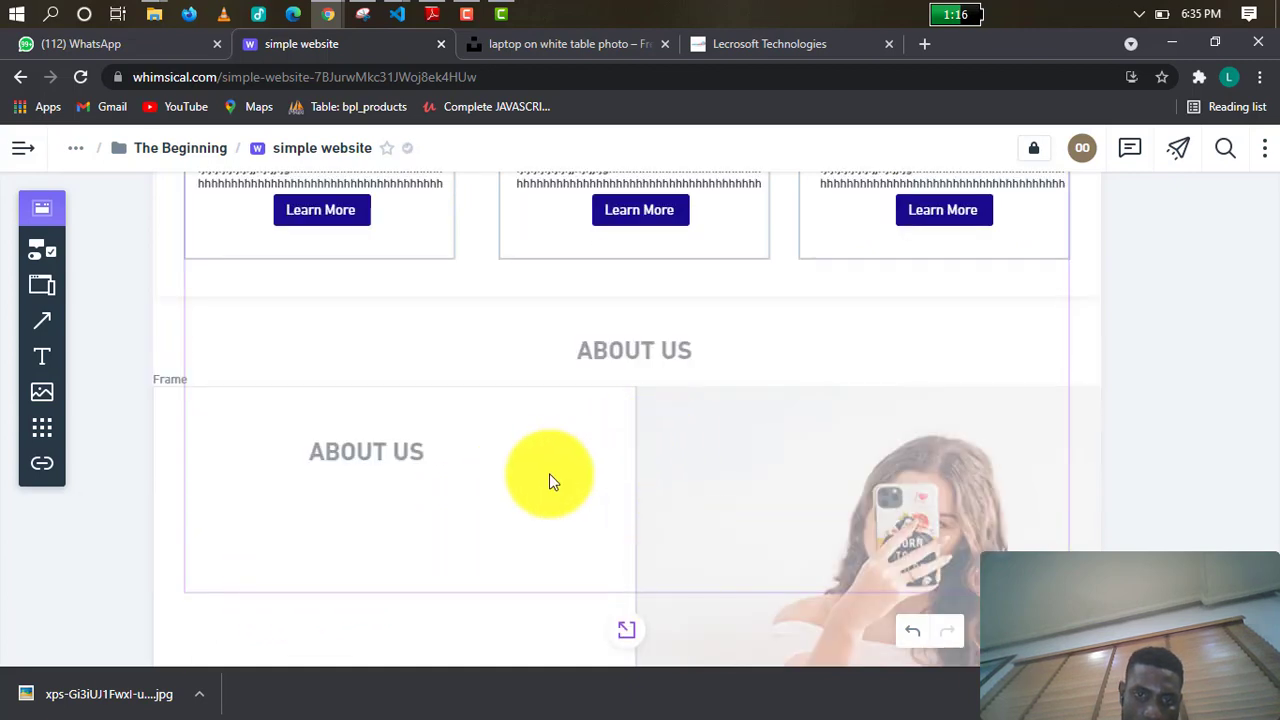
Exit the service cards group and delete the outlined rectangle behind the duplicated ABOUT US heading.
scroll(840, 398, down, 3)
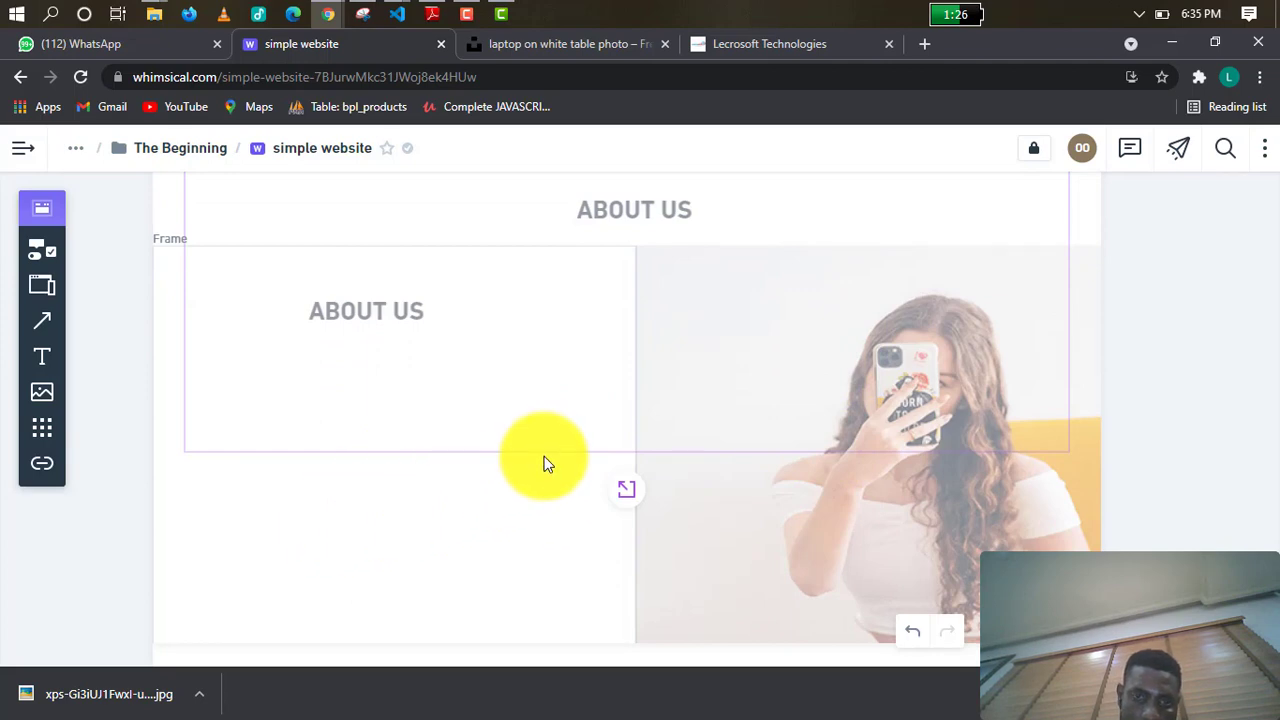
scroll(541, 454, up, 5)
scroll(519, 441, up, 3)
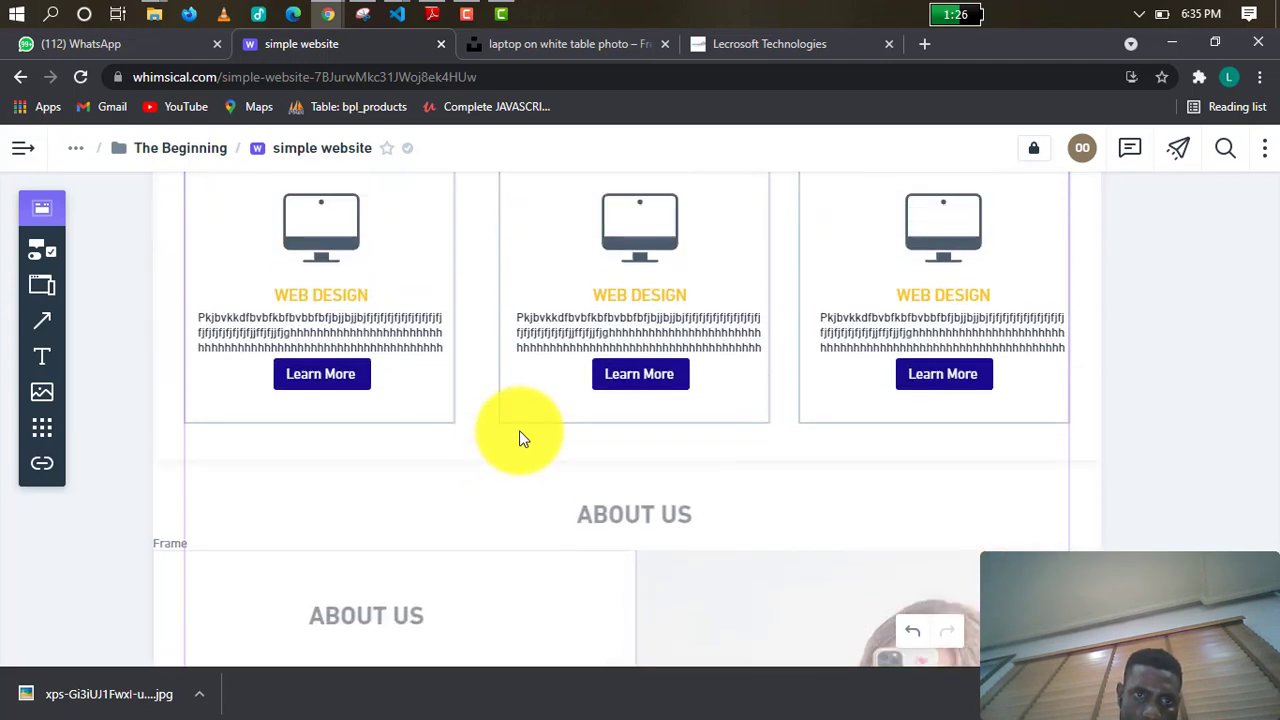
scroll(519, 438, down, 2)
scroll(519, 438, down, 7)
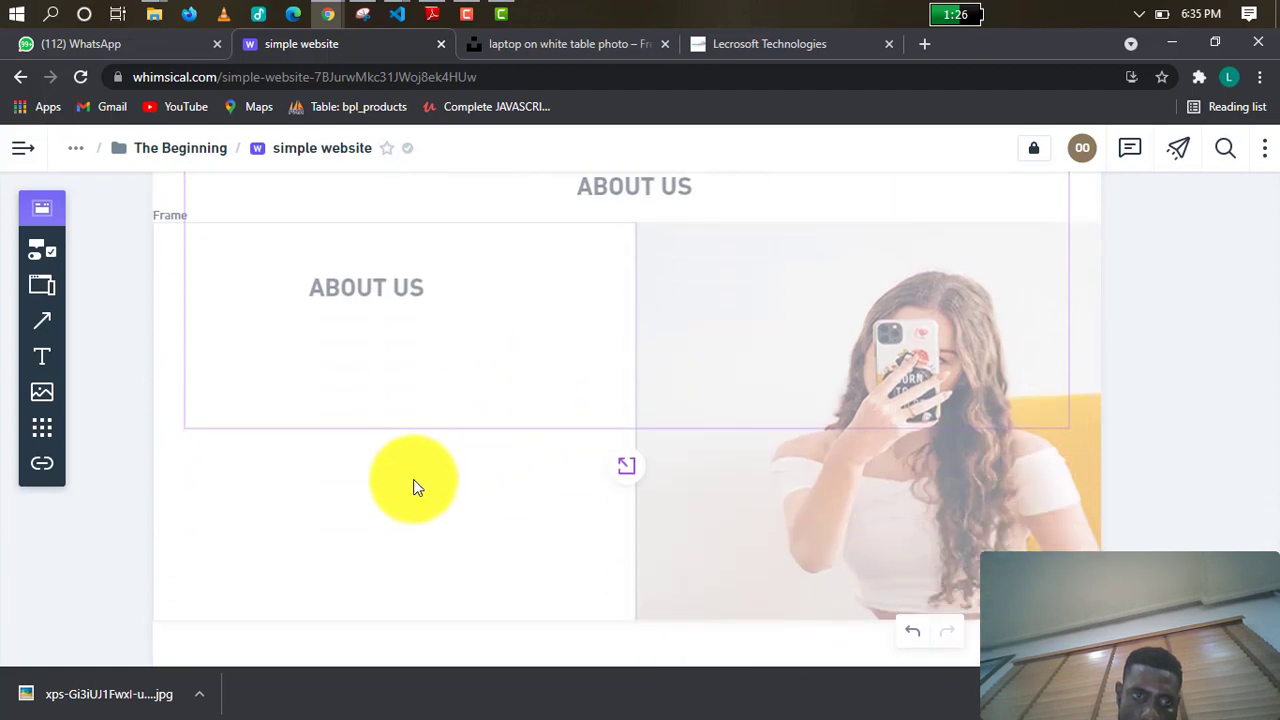
click(585, 418)
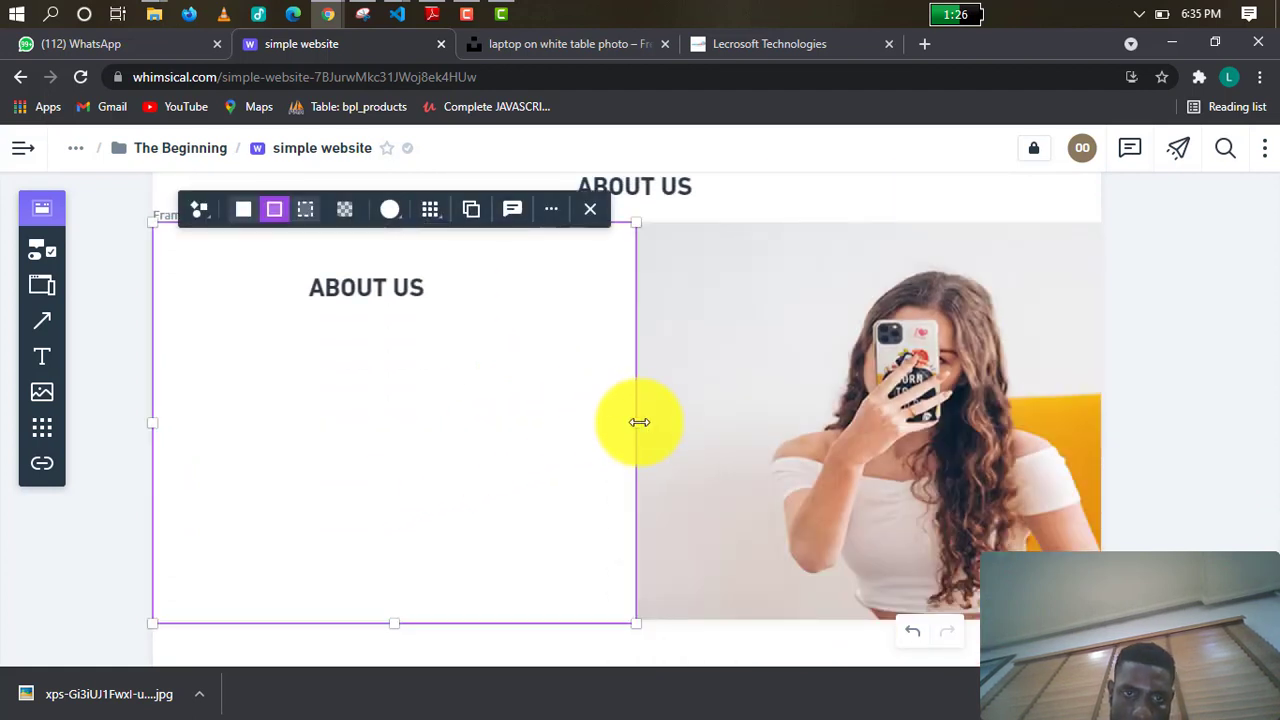
right_click(528, 400)
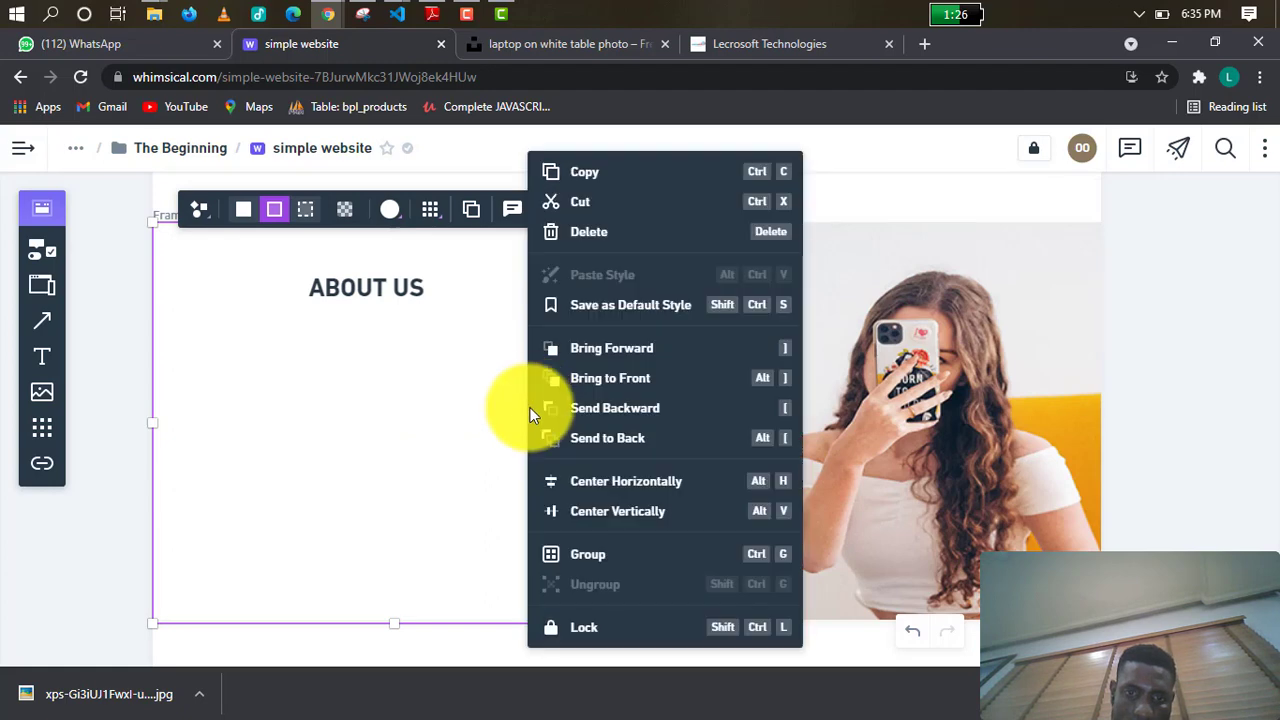
click(605, 232)
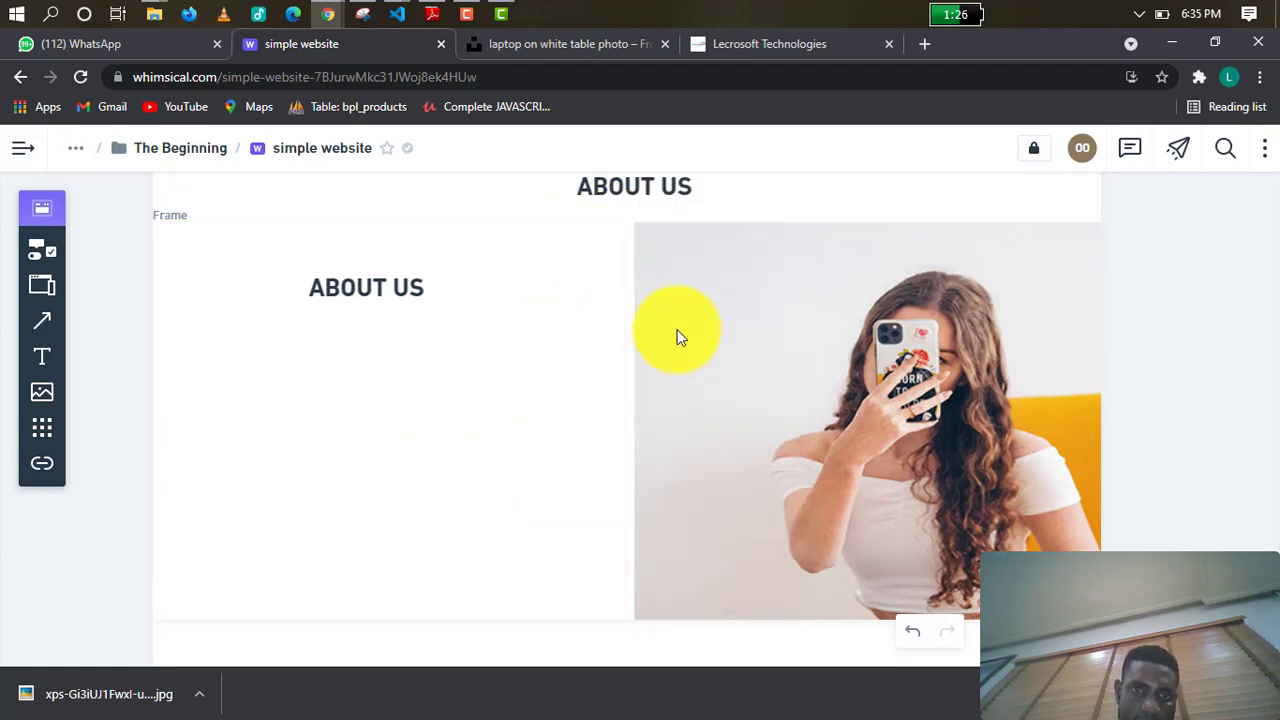
Examine the About Us frame and the service cards above it for the duplicated description paragraph.
scroll(674, 334, up, 1)
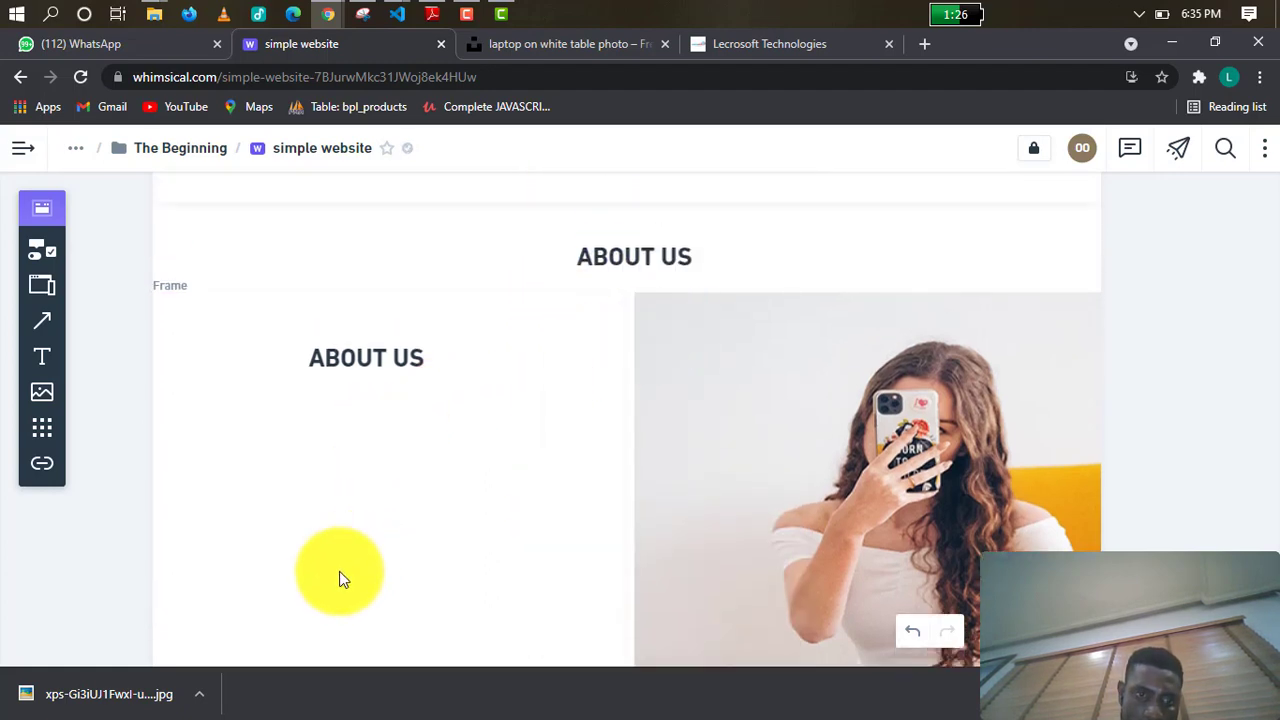
click(501, 445)
scroll(508, 380, up, 1)
scroll(508, 378, up, 2)
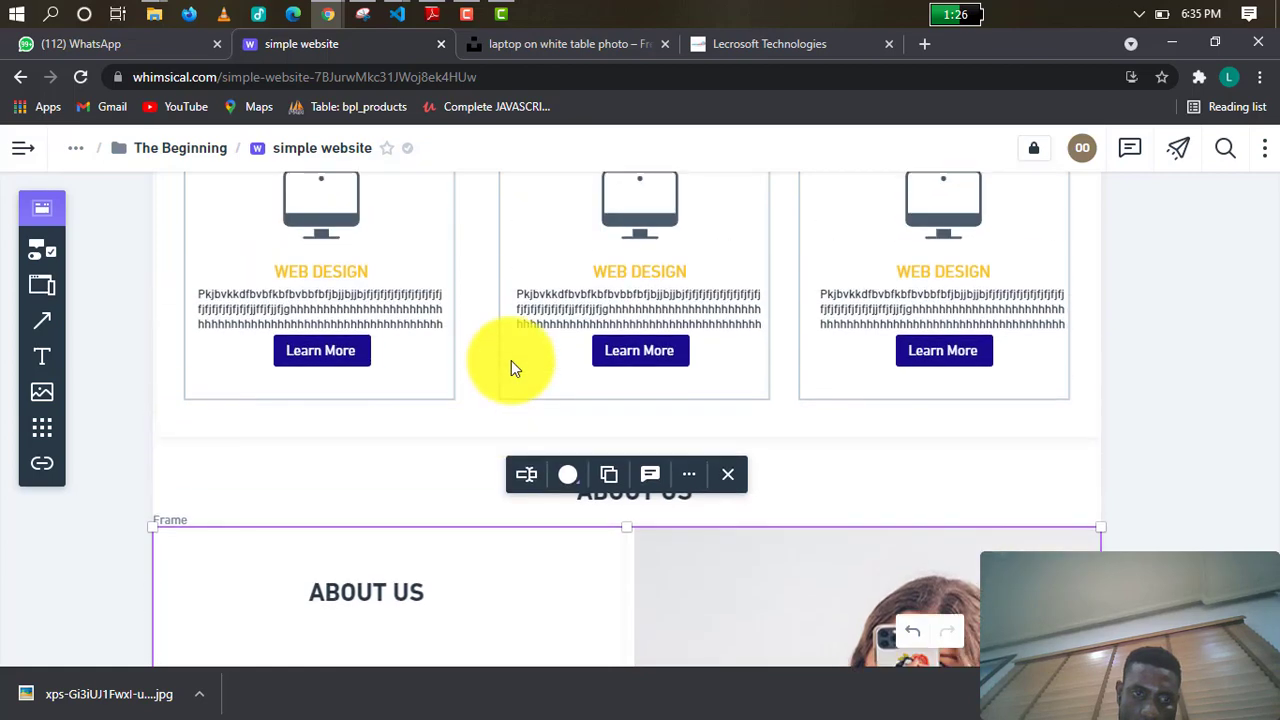
scroll(510, 365, down, 5)
scroll(509, 372, down, 1)
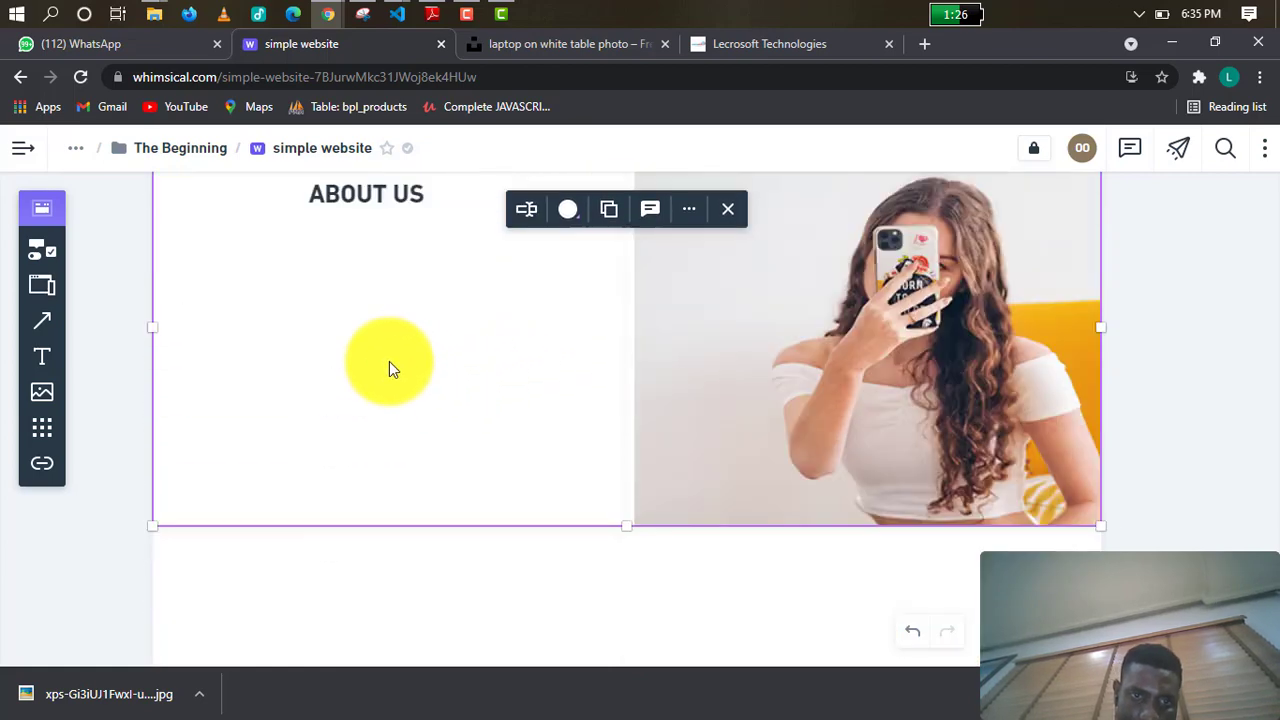
click(452, 604)
scroll(452, 604, up, 4)
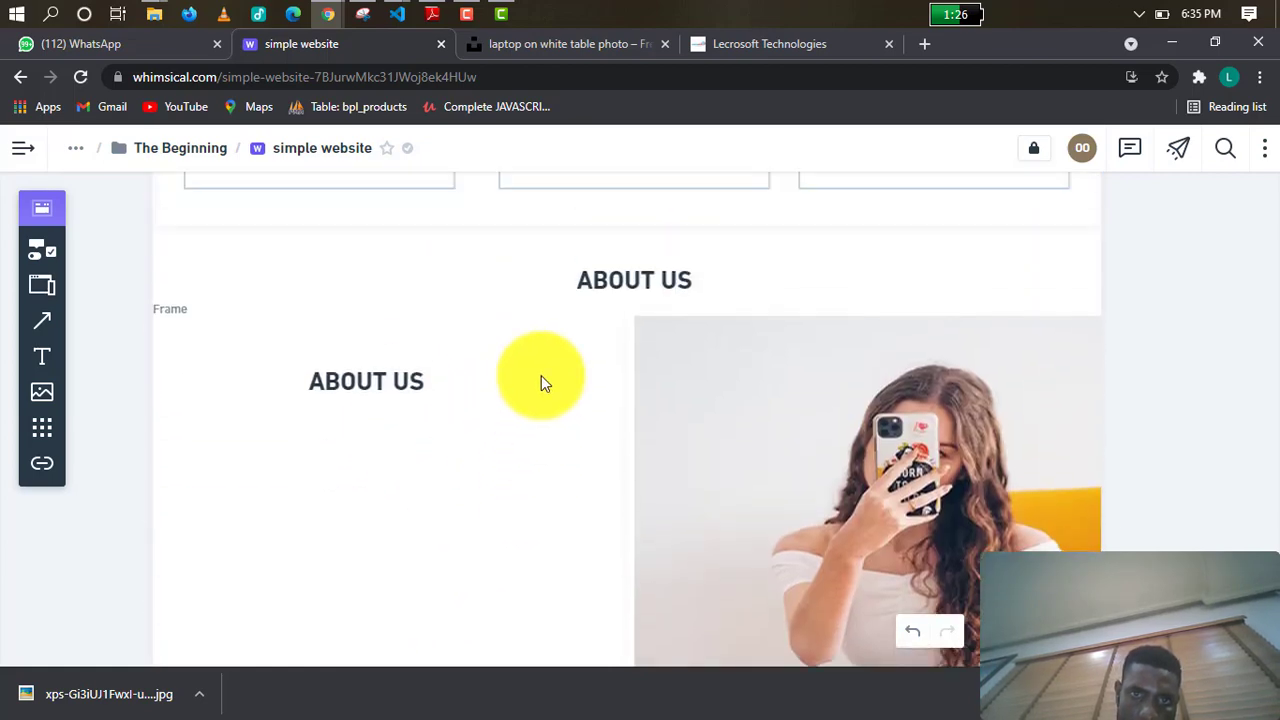
Shrink the service cards group's height by raising its lower edge to just above the ABOUT US section heading.
click(429, 240)
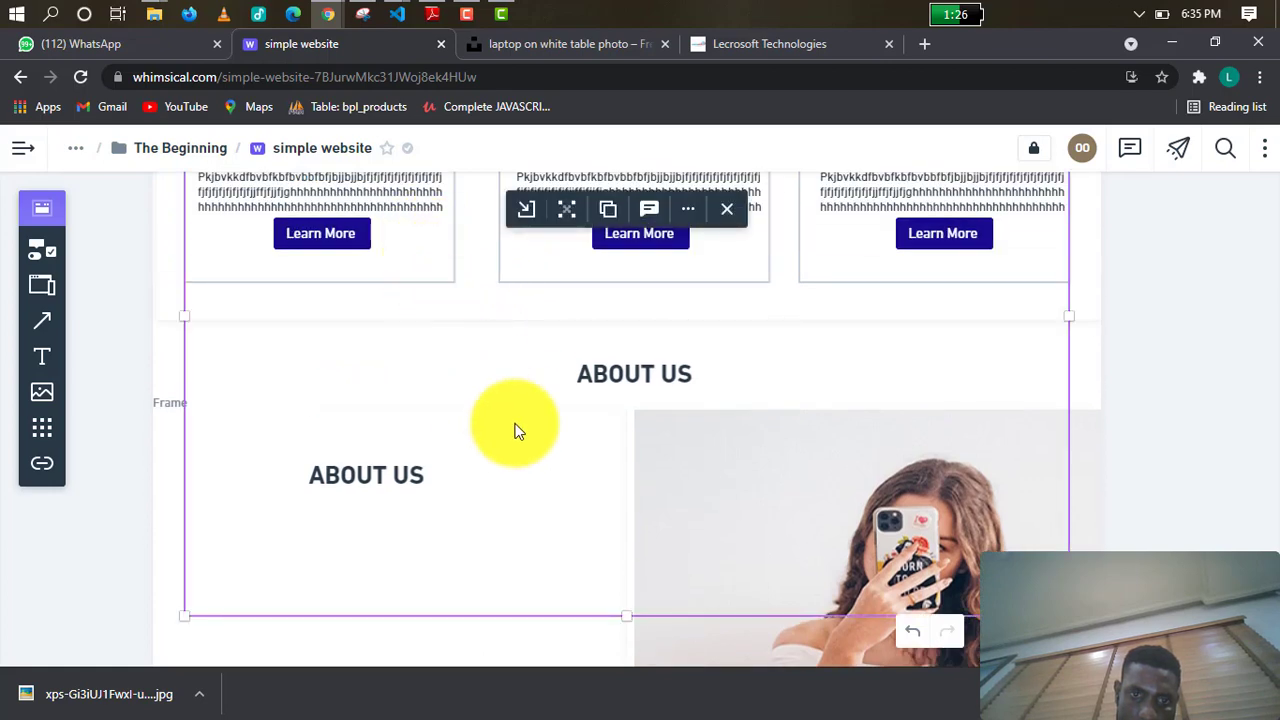
scroll(460, 360, up, 3)
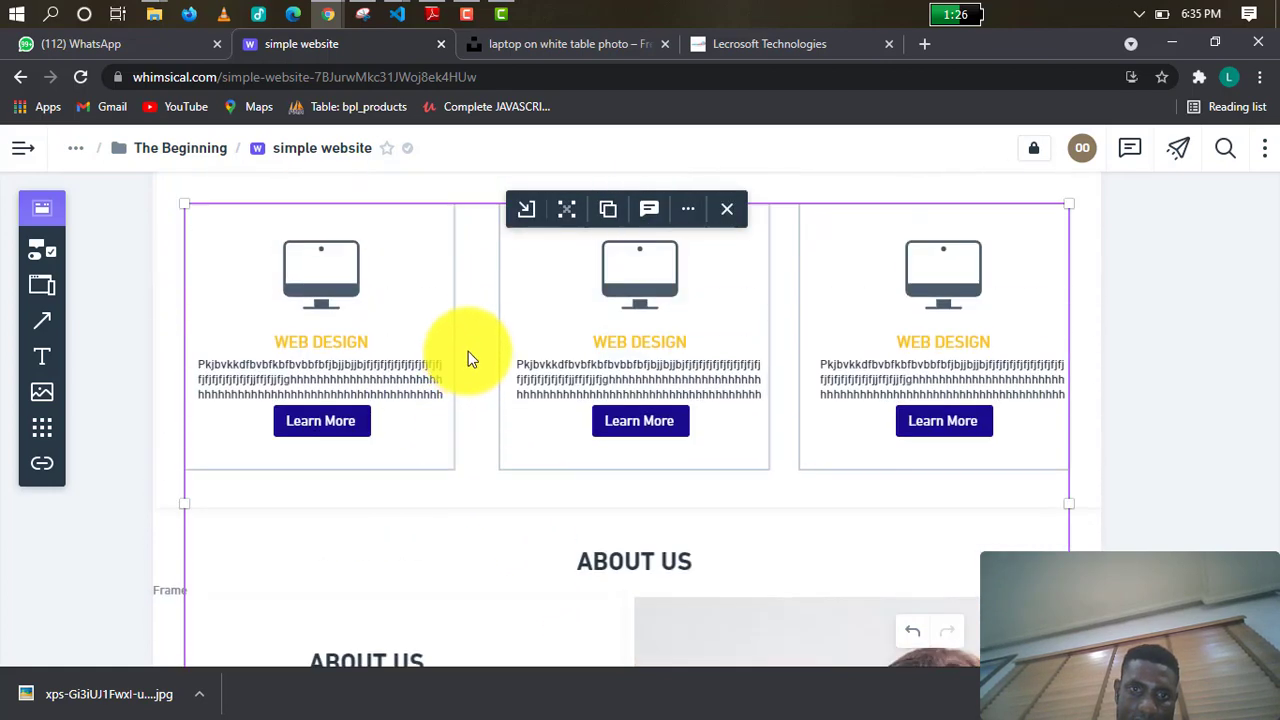
scroll(470, 357, down, 1)
scroll(475, 355, down, 3)
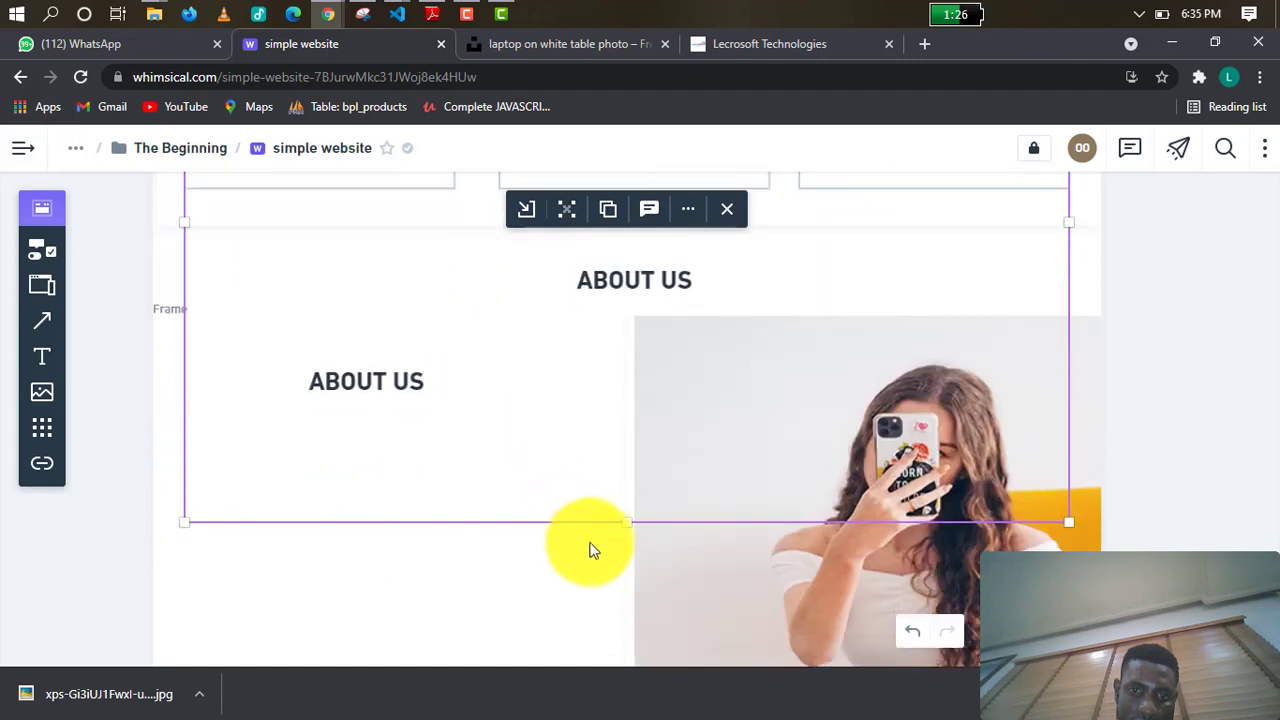
drag(620, 523, 602, 214)
scroll(602, 220, up, 3)
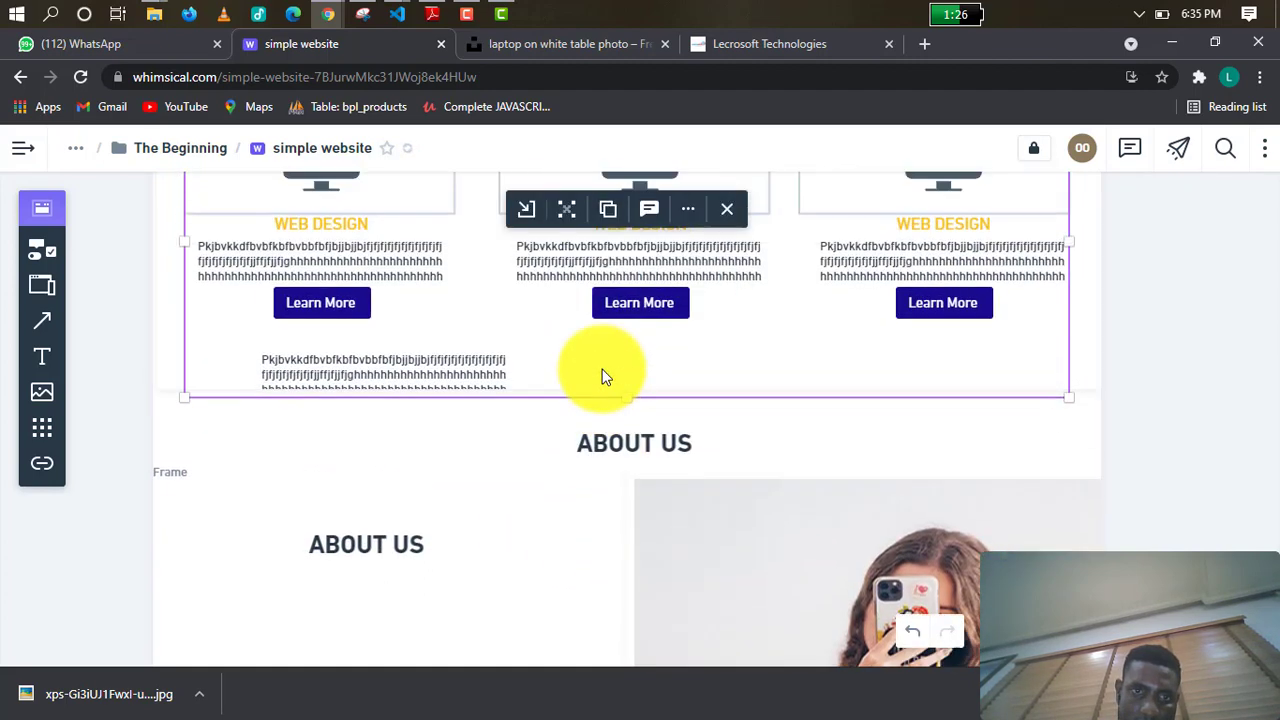
scroll(613, 444, up, 1)
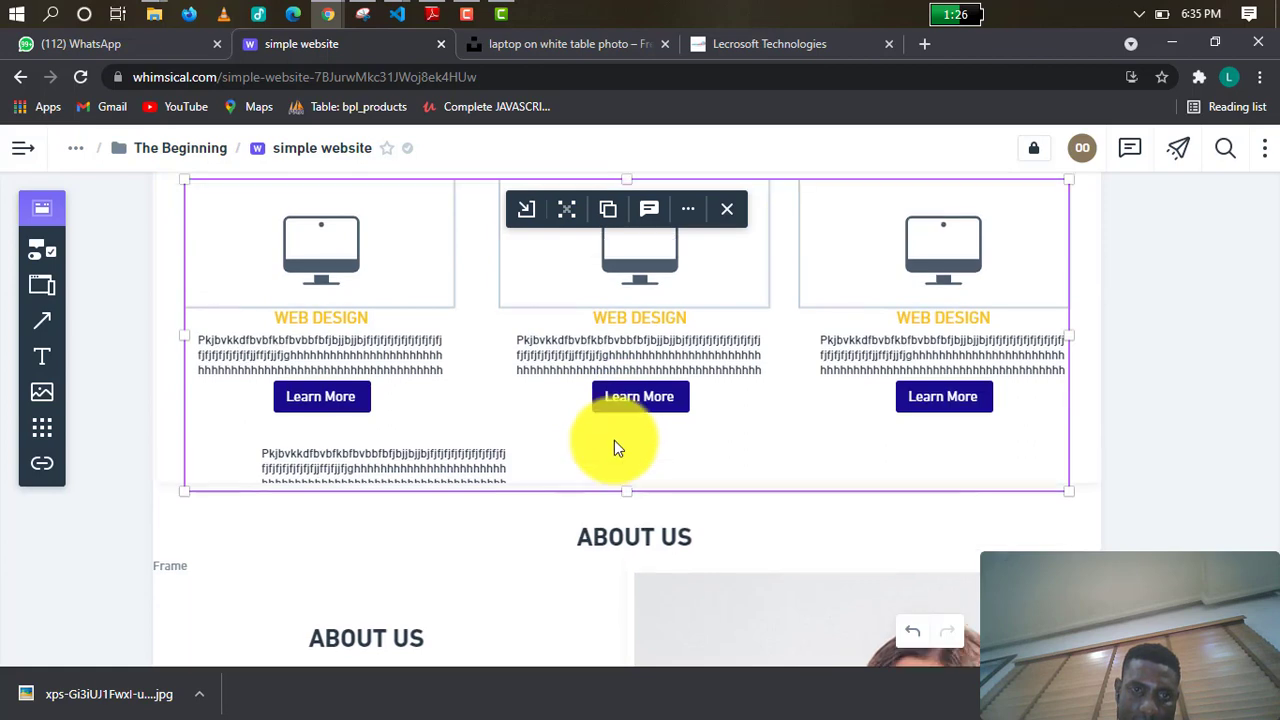
right_click(534, 400)
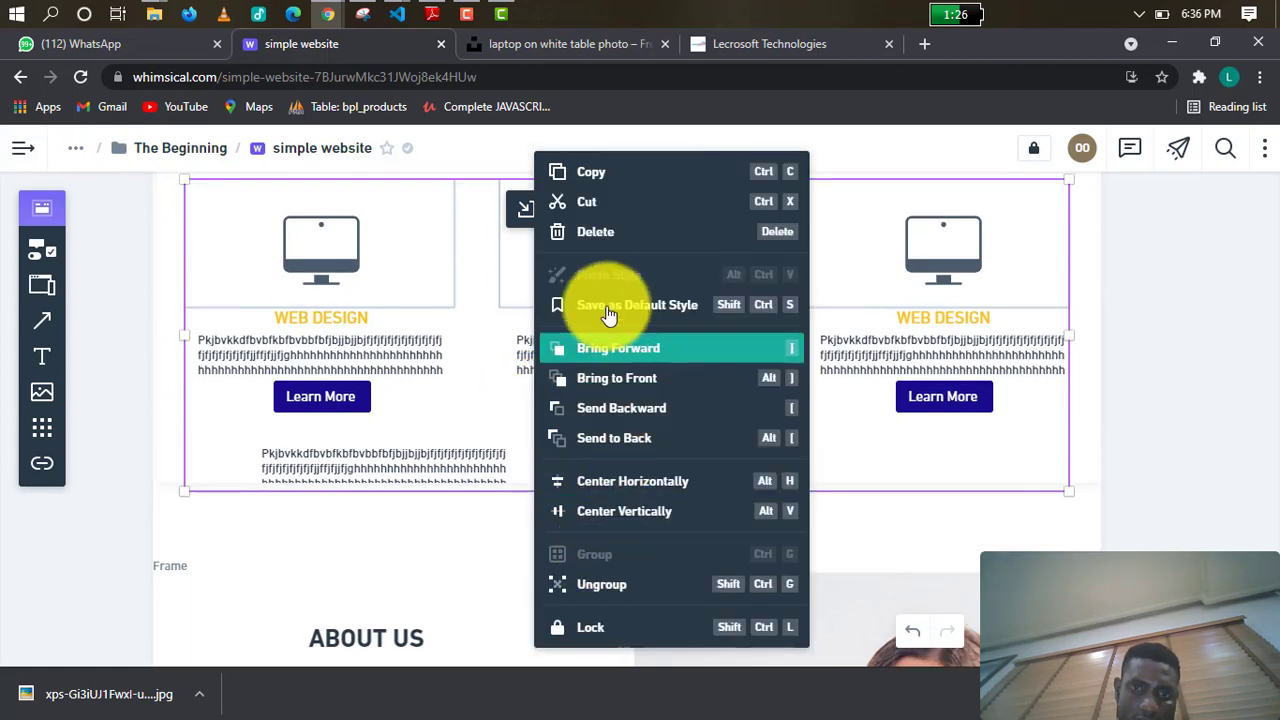
click(597, 238)
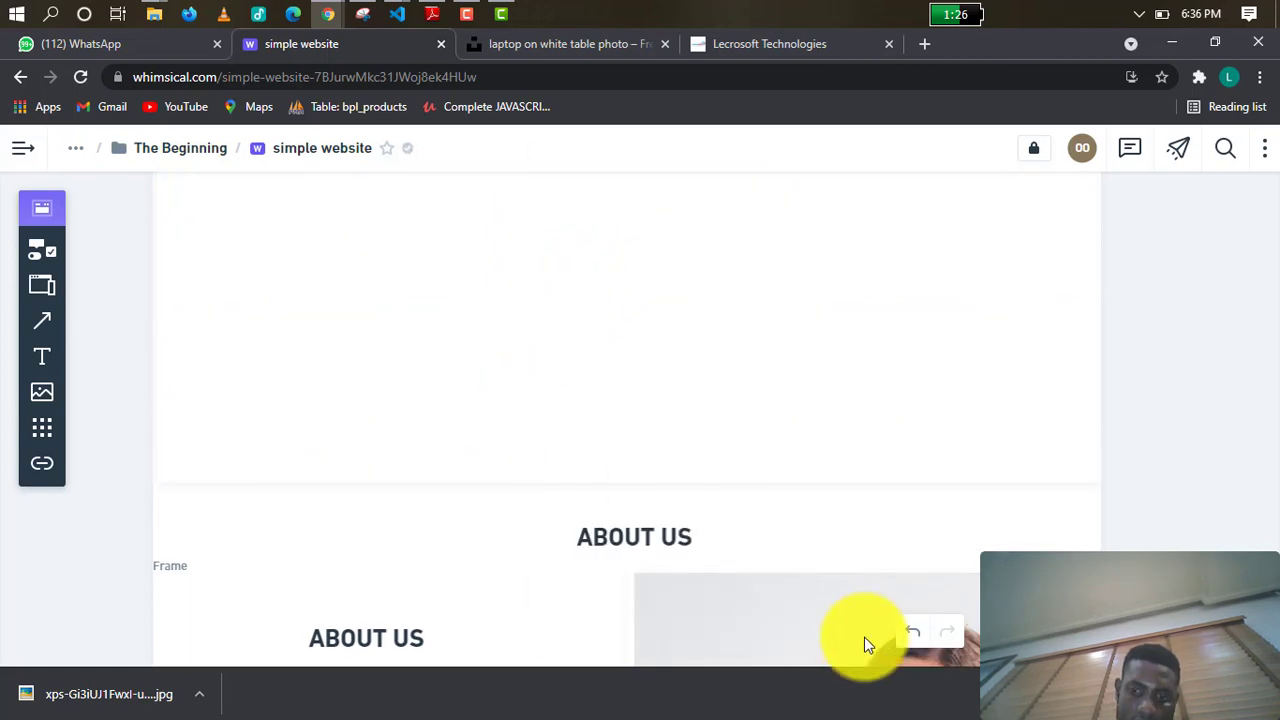
click(903, 634)
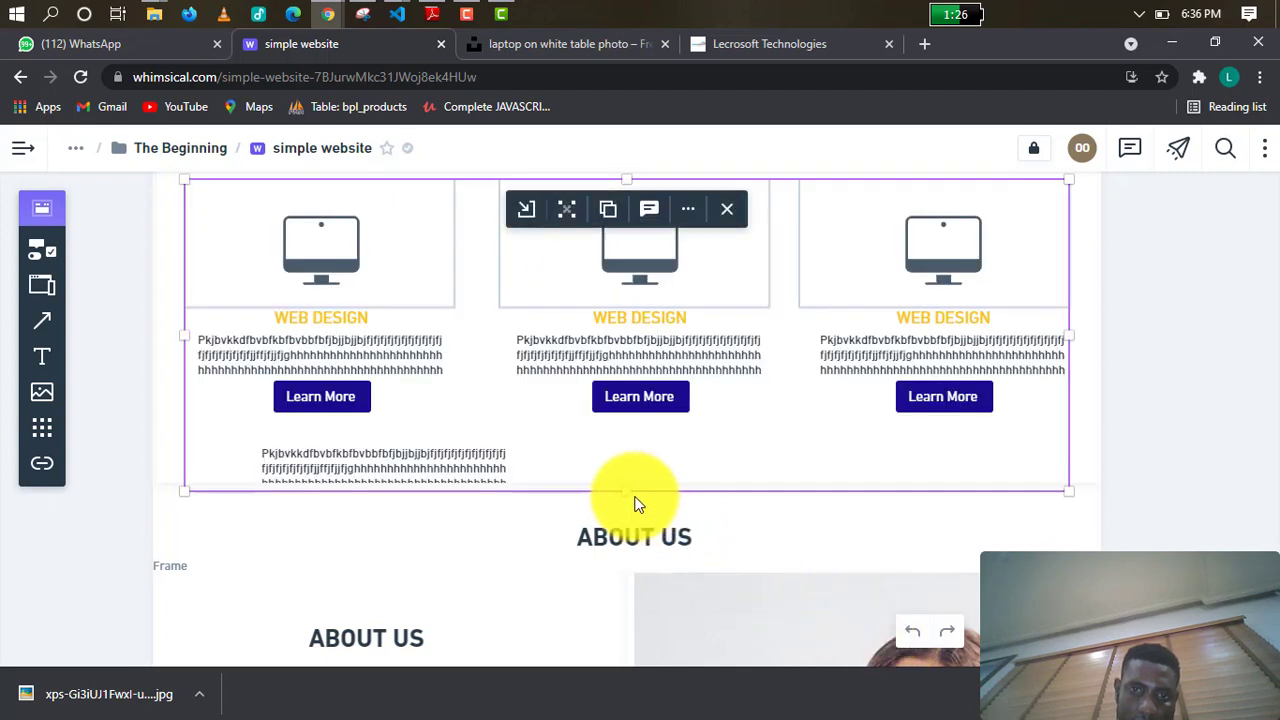
Raise the service cards group's lower edge slightly so the extra paragraph copy fits above the section divider.
mouse_move(629, 486)
mouse_down()
mouse_move(631, 440)
mouse_move(628, 465)
mouse_move(645, 468)
mouse_up()
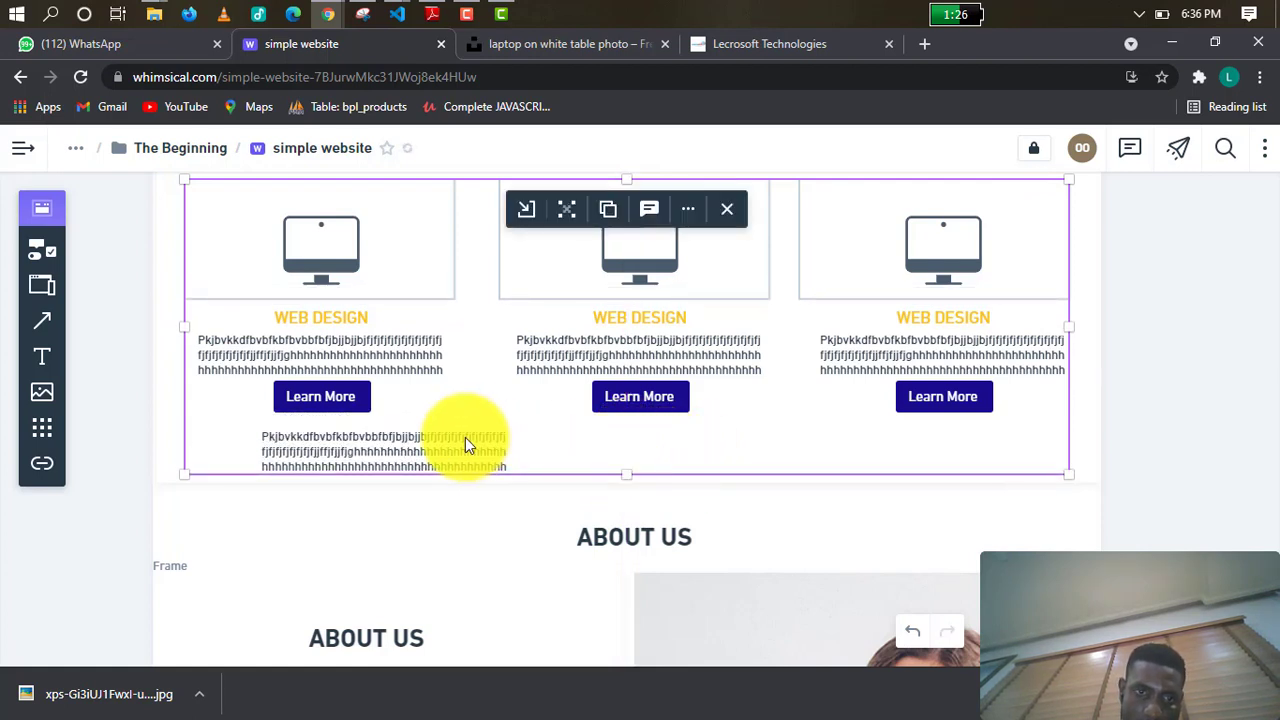
Select the extra paragraph copy inside the service cards group and try to move it into the About Us frame below its heading.
mouse_move(465, 438)
mouse_down()
mouse_move(460, 463)
mouse_move(476, 438)
mouse_up()
scroll(476, 438, up, 1)
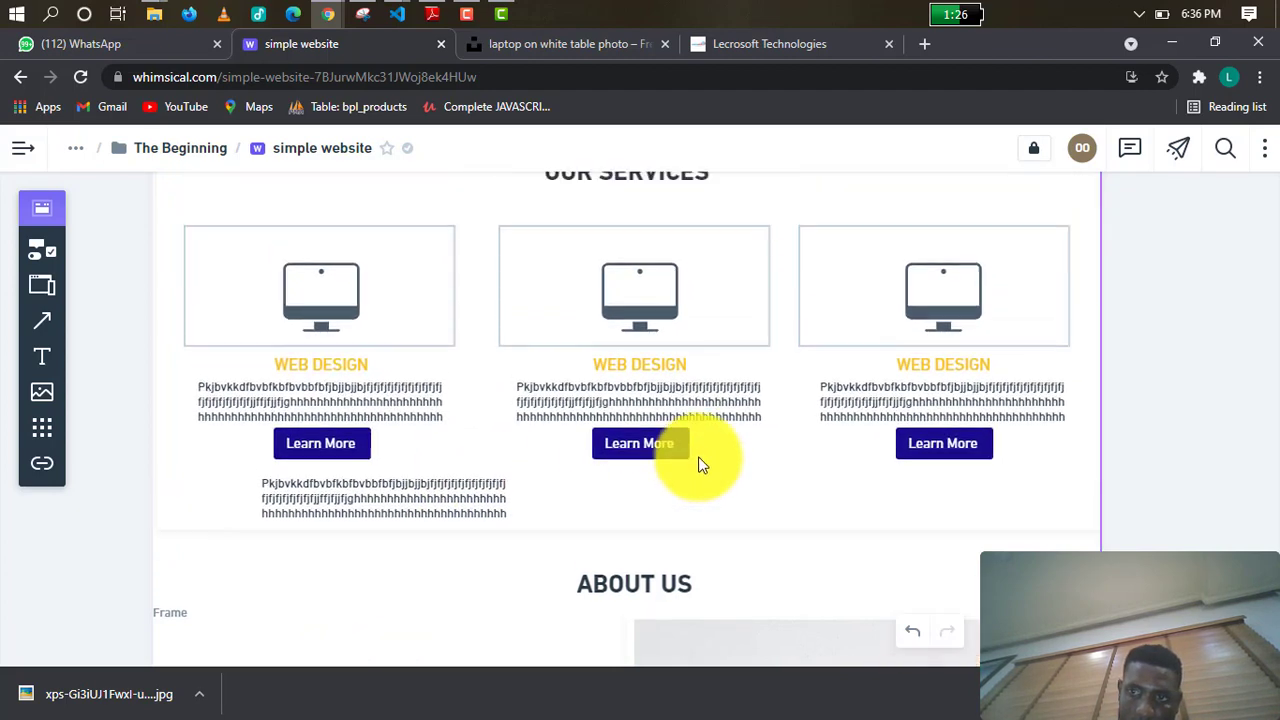
scroll(700, 465, up, 1)
scroll(728, 464, down, 2)
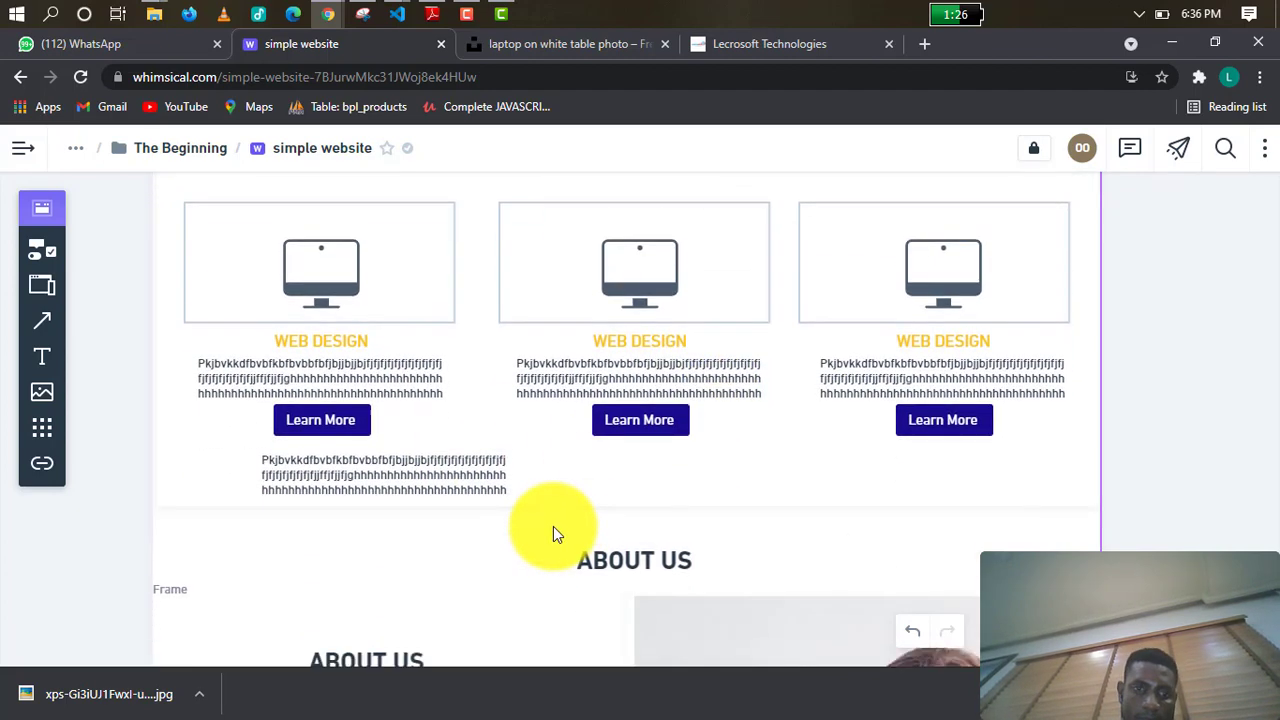
click(457, 466)
click(457, 466)
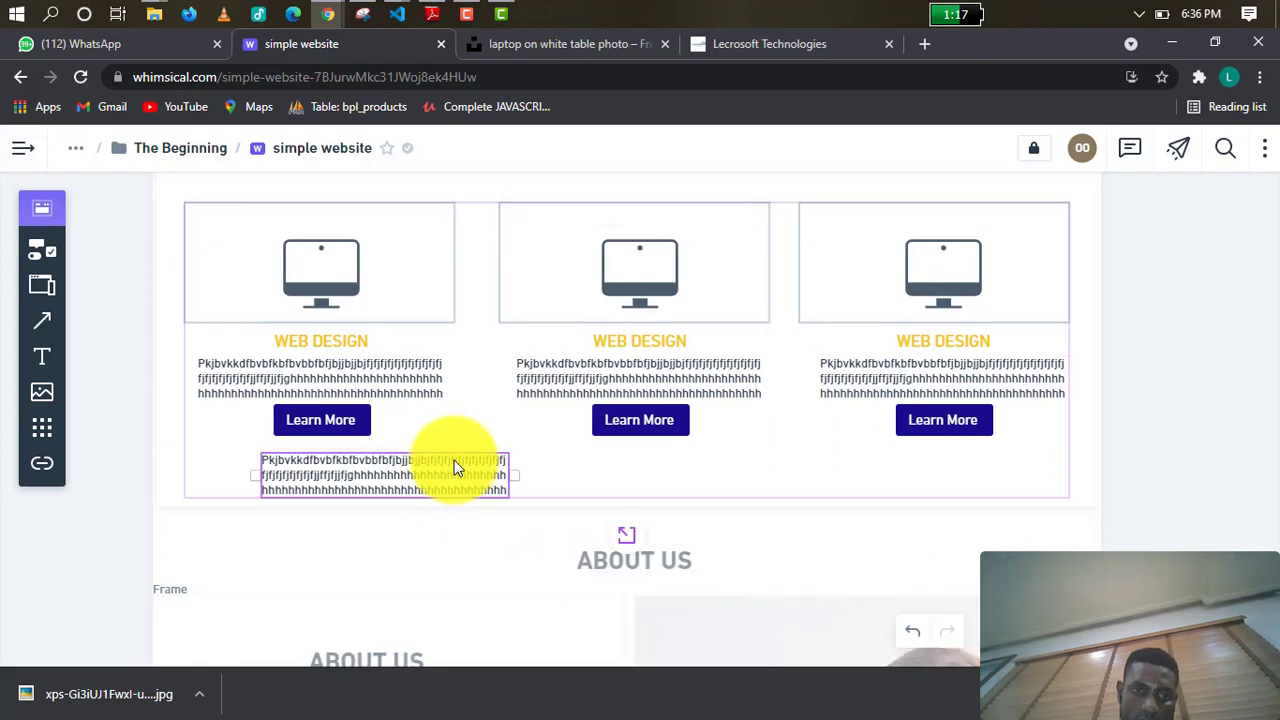
click(544, 475)
click(503, 479)
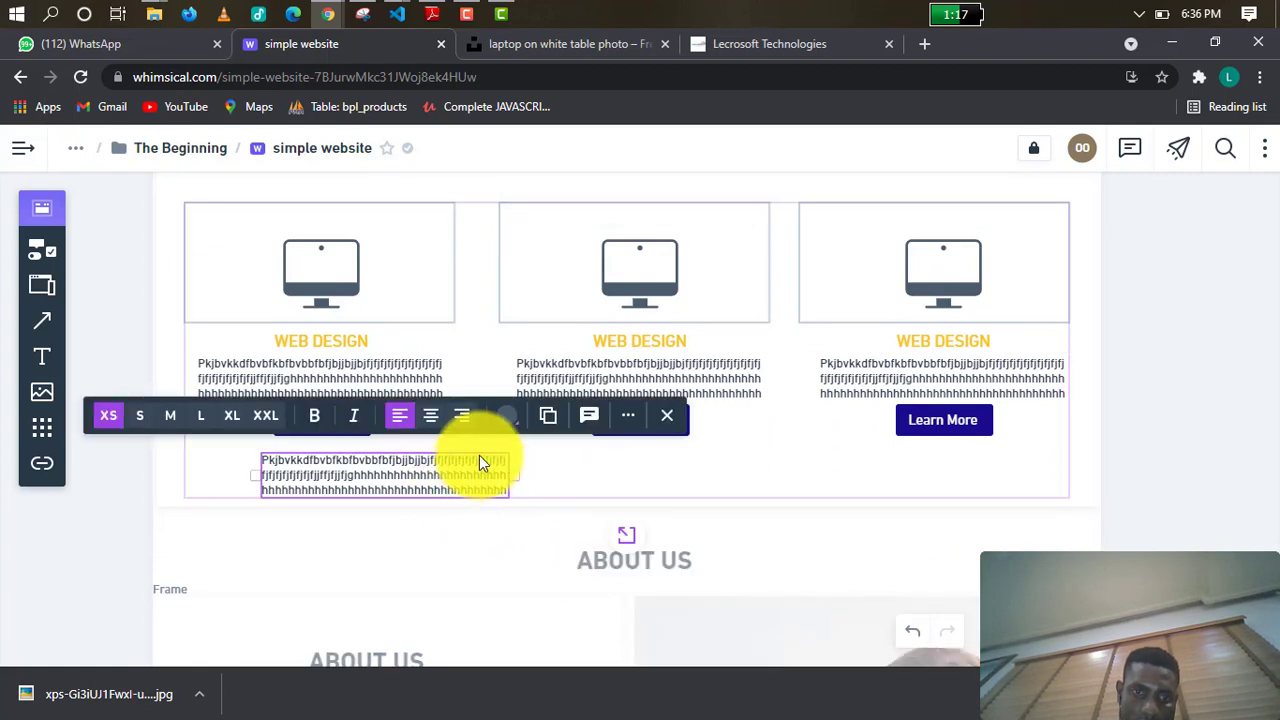
drag(474, 463, 404, 517)
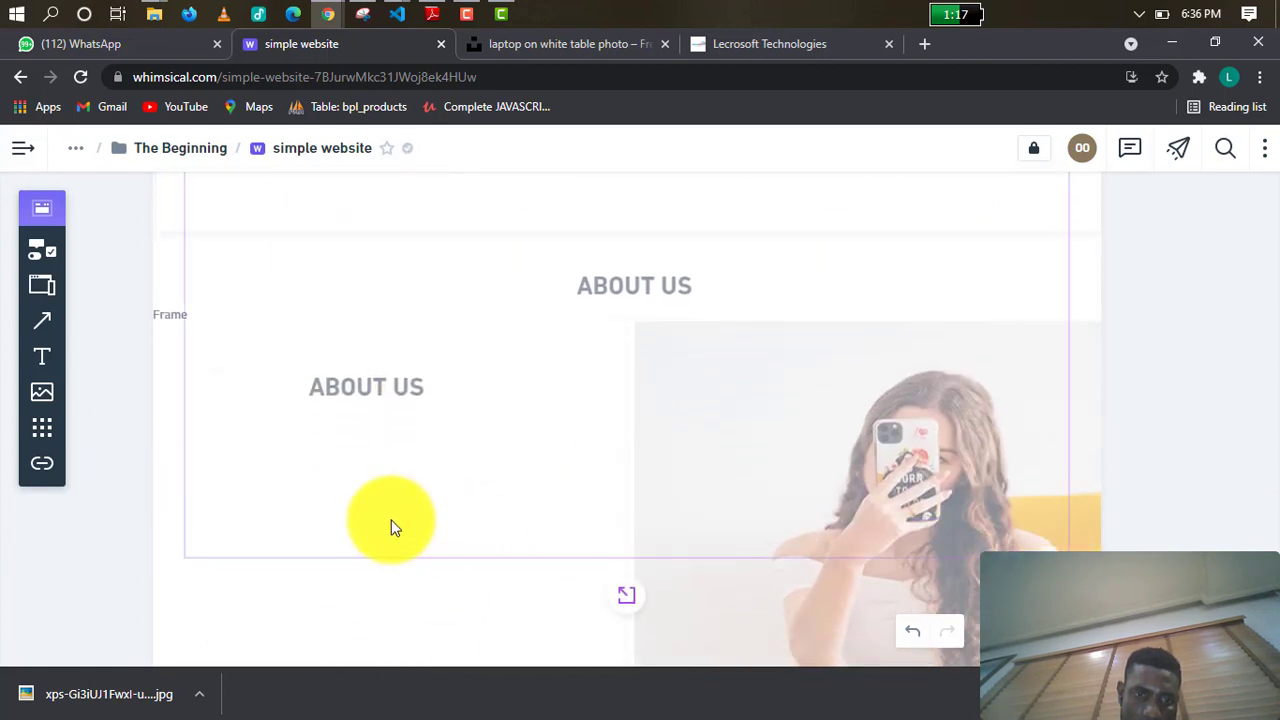
click(370, 537)
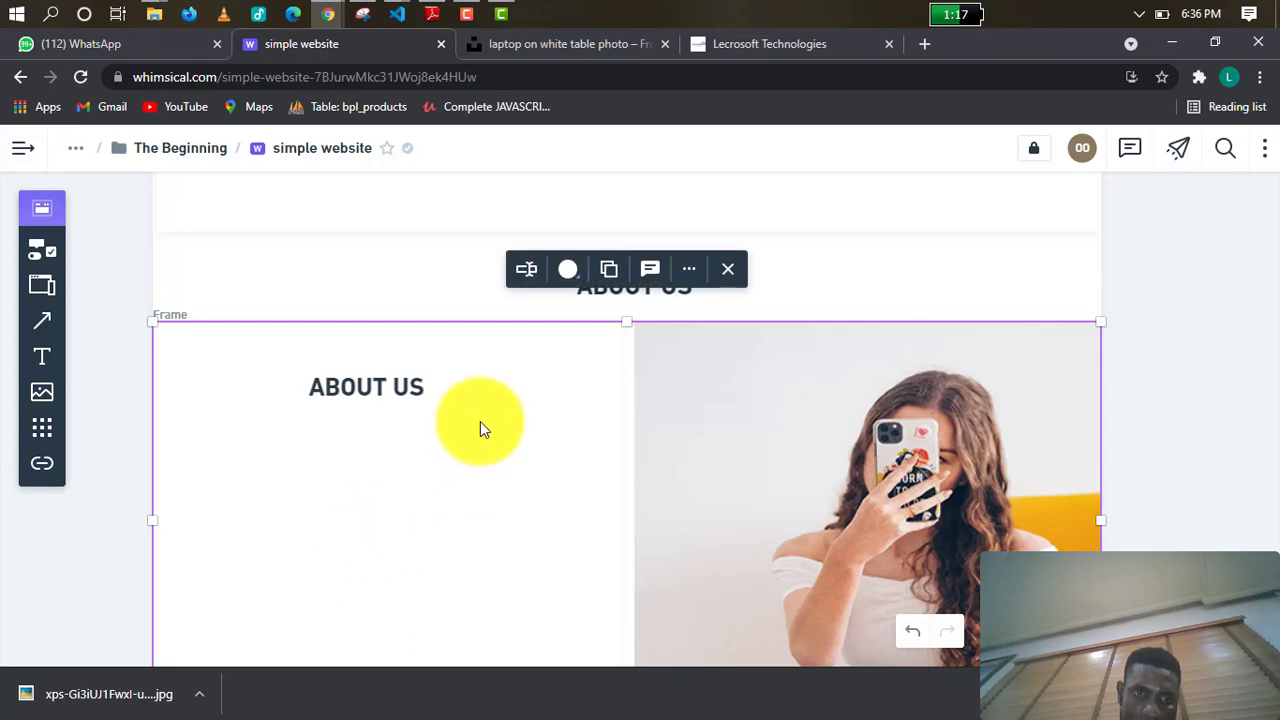
Add a five-line placeholder text of random letters in the About Us frame, below its ABOUT US heading and beside the photo.
scroll(480, 428, up, 3)
scroll(477, 420, down, 5)
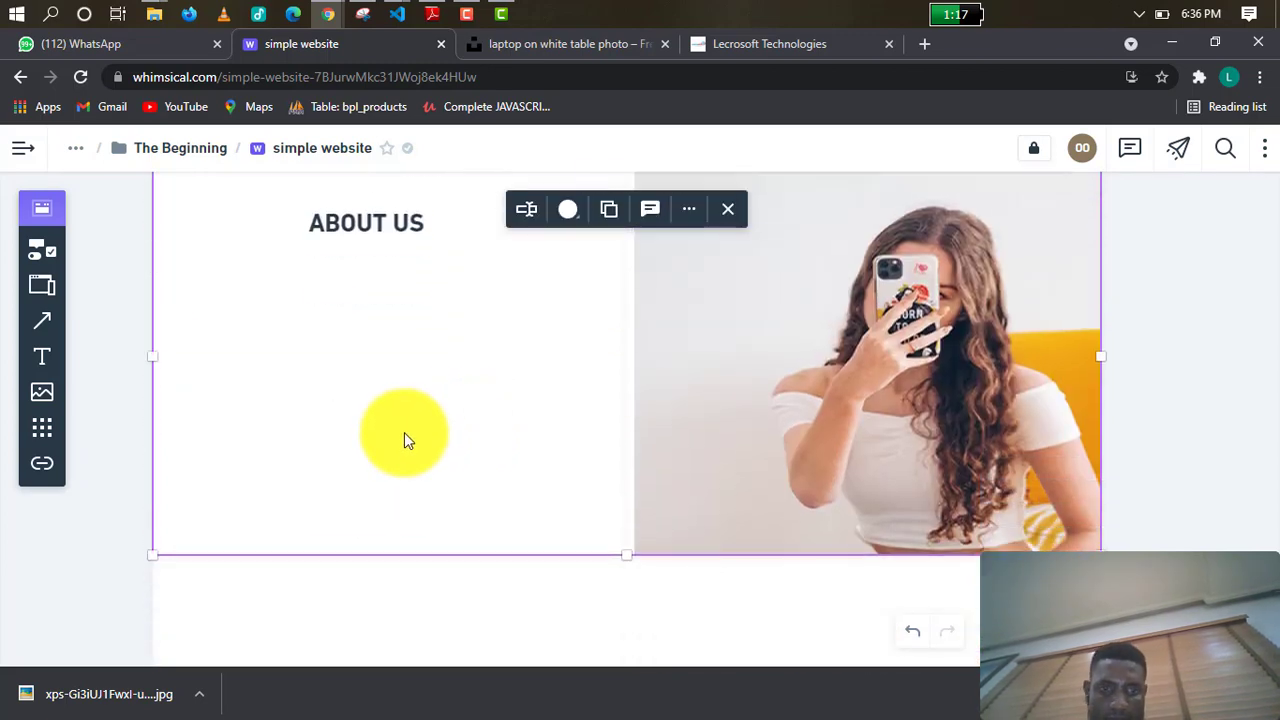
click(507, 615)
scroll(710, 500, up, 2)
scroll(700, 486, up, 1)
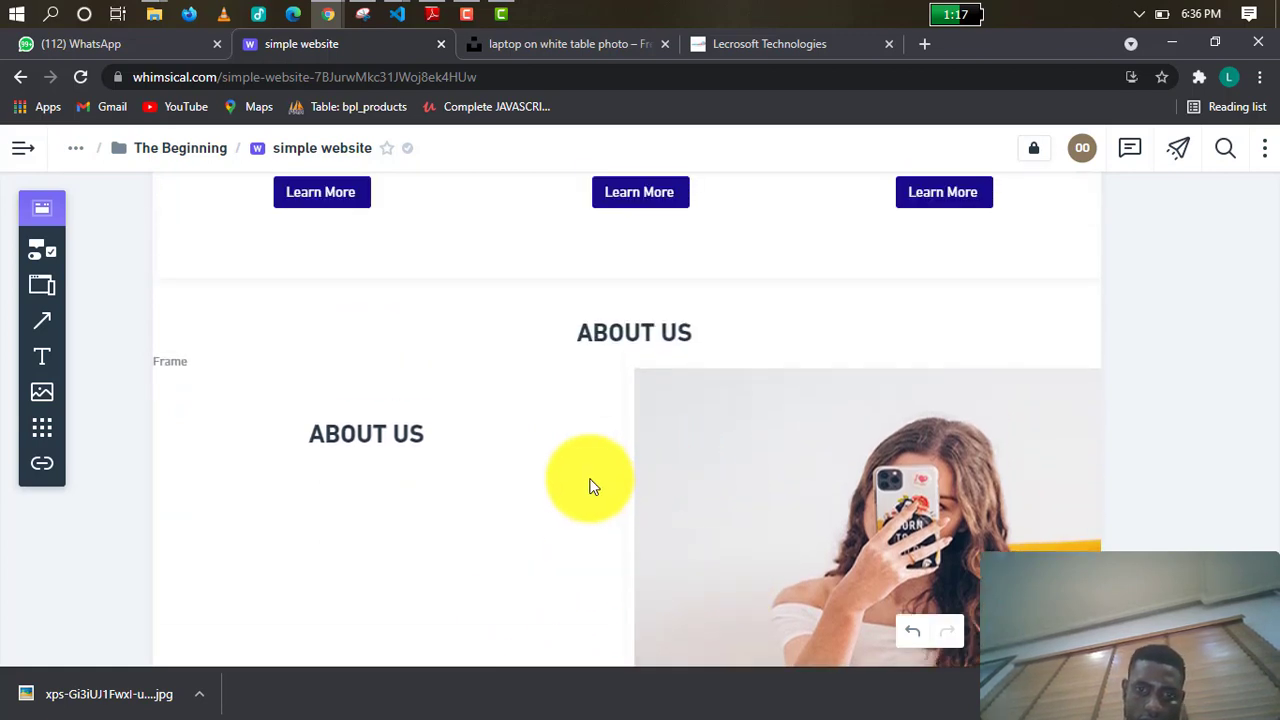
click(42, 356)
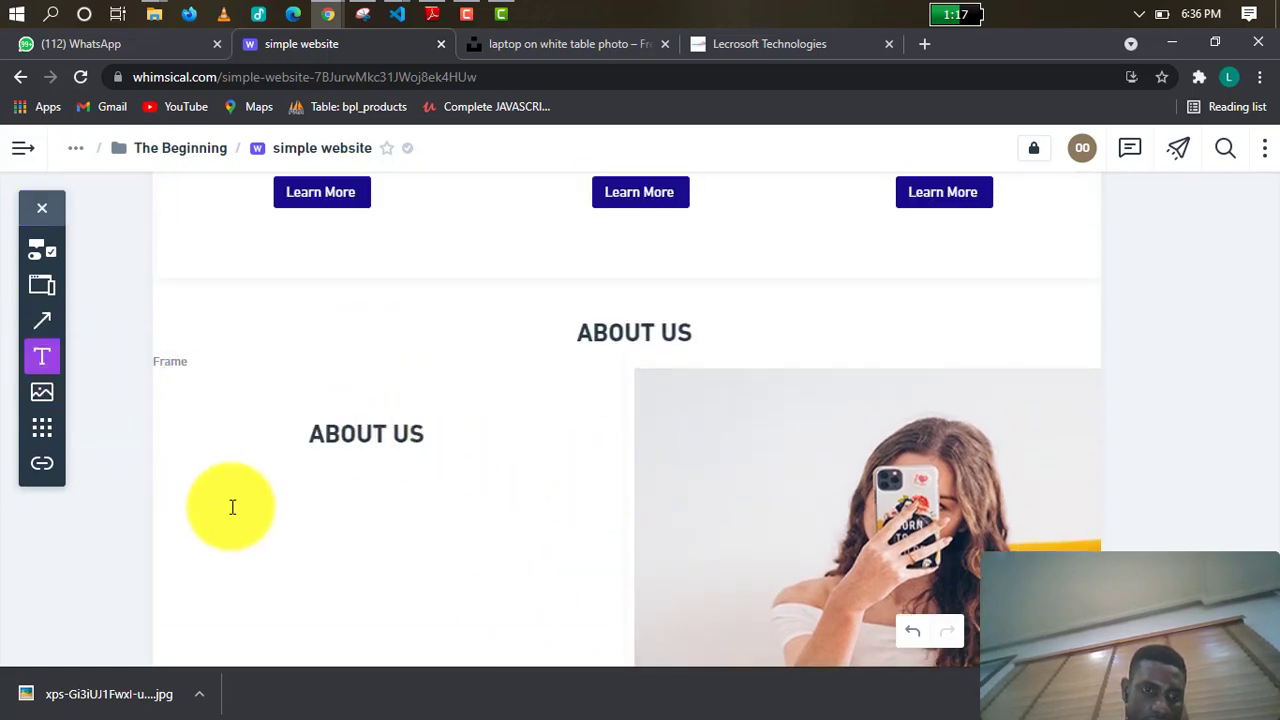
click(291, 580)
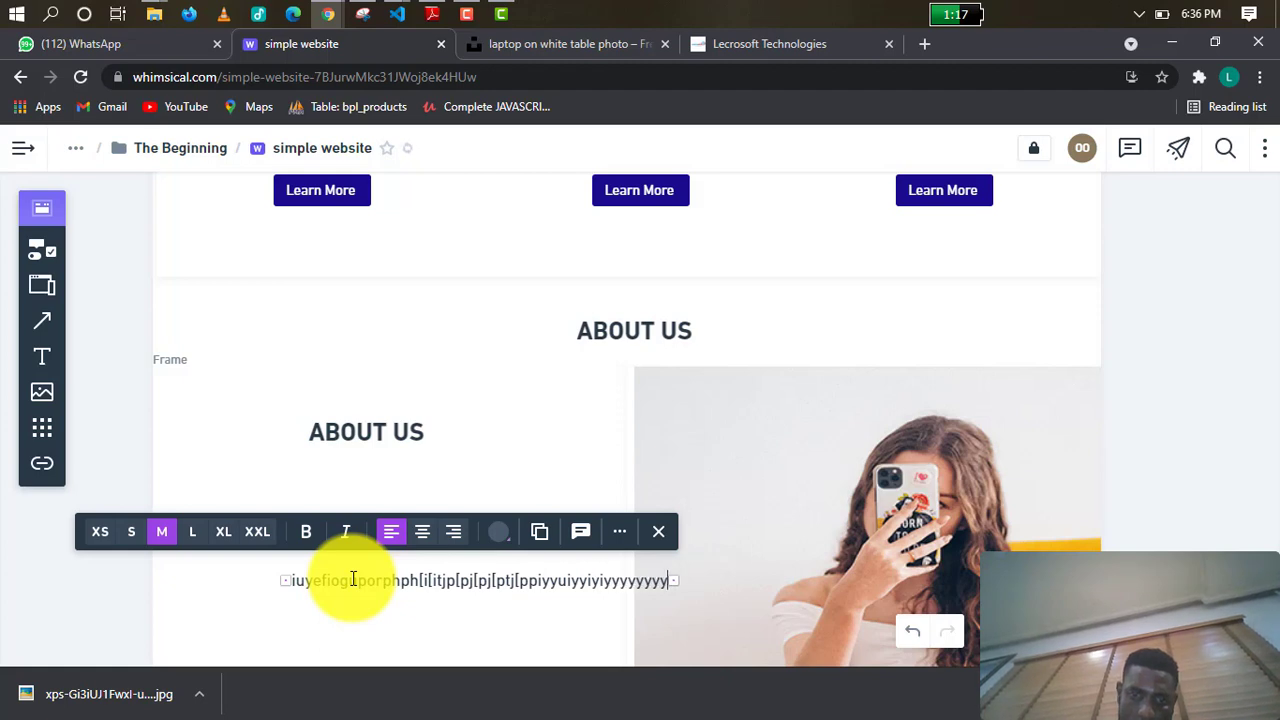
key(Return)
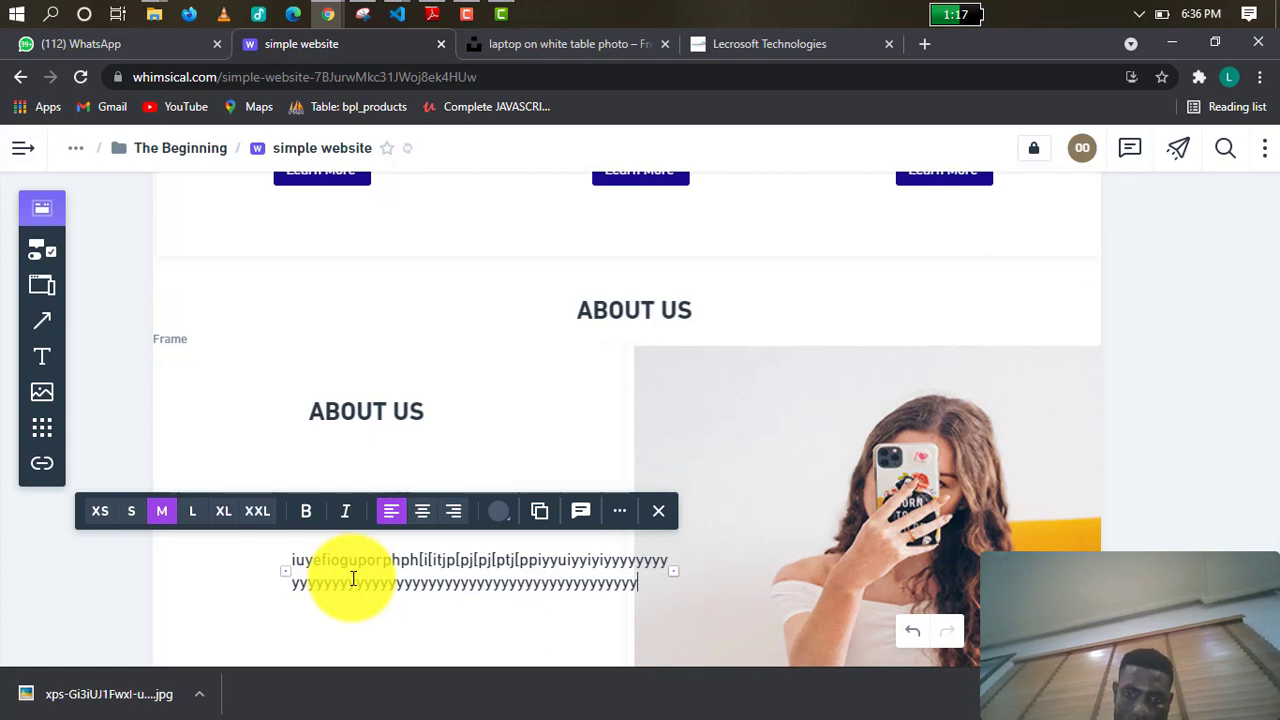
key(Return)
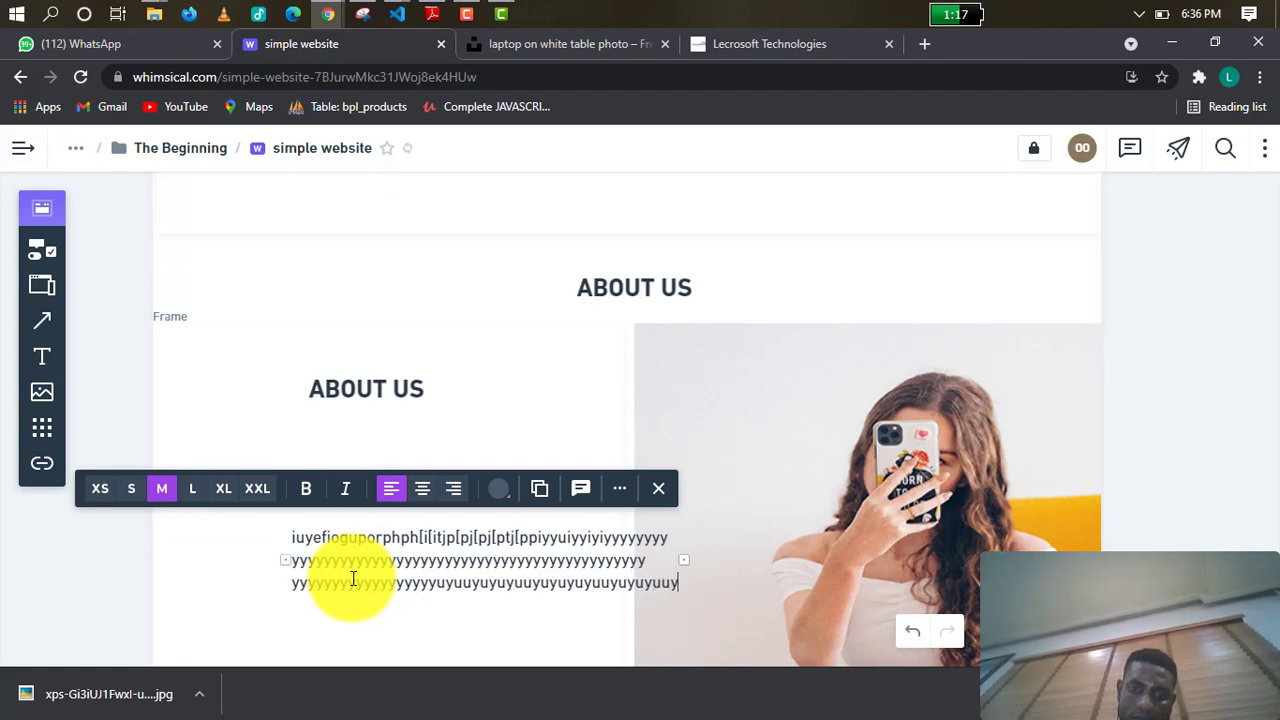
text(t)
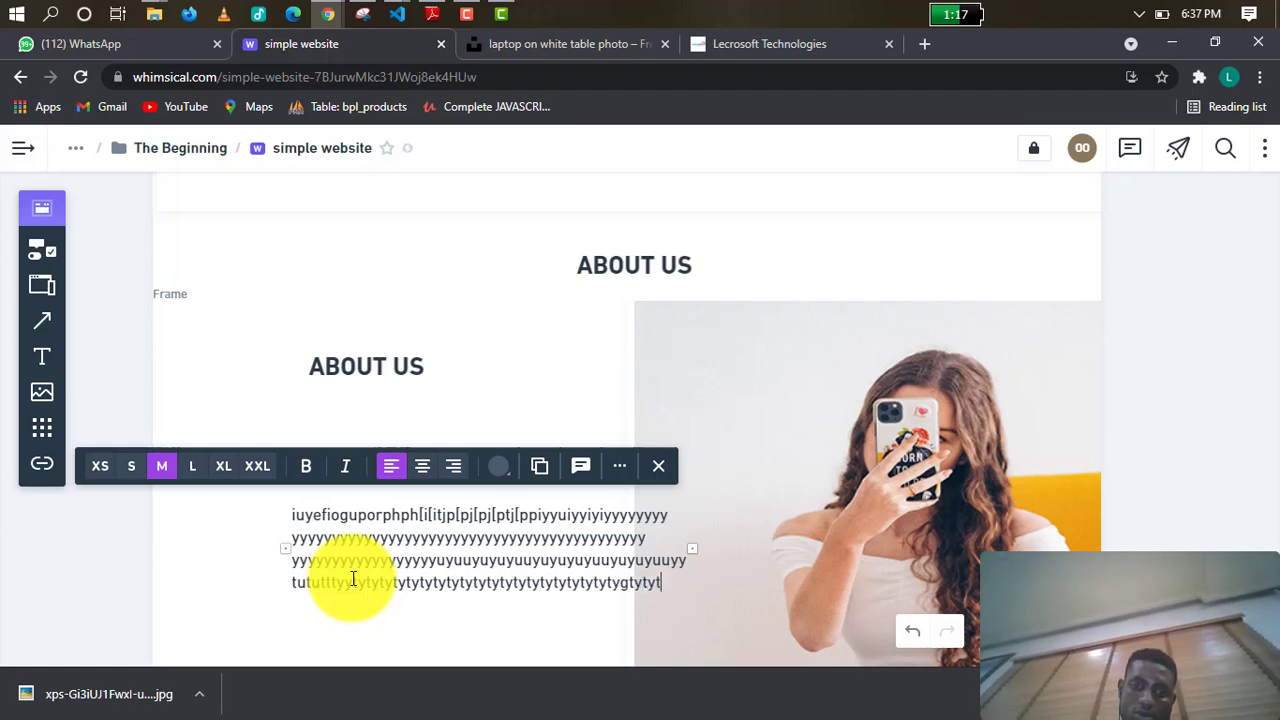
text(t)
key(Return)
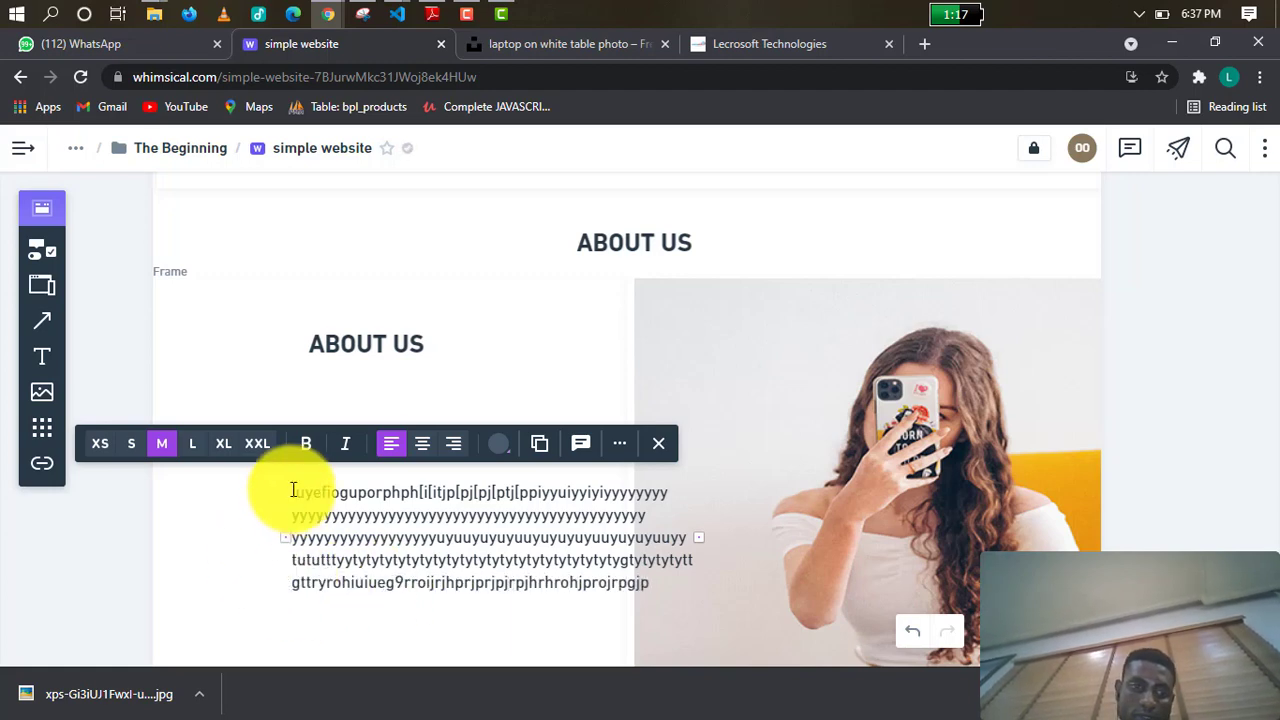
Move the placeholder paragraph directly under the frame's ABOUT US heading so that it clears the photo, and deselect it.
click(246, 363)
drag(434, 571, 344, 481)
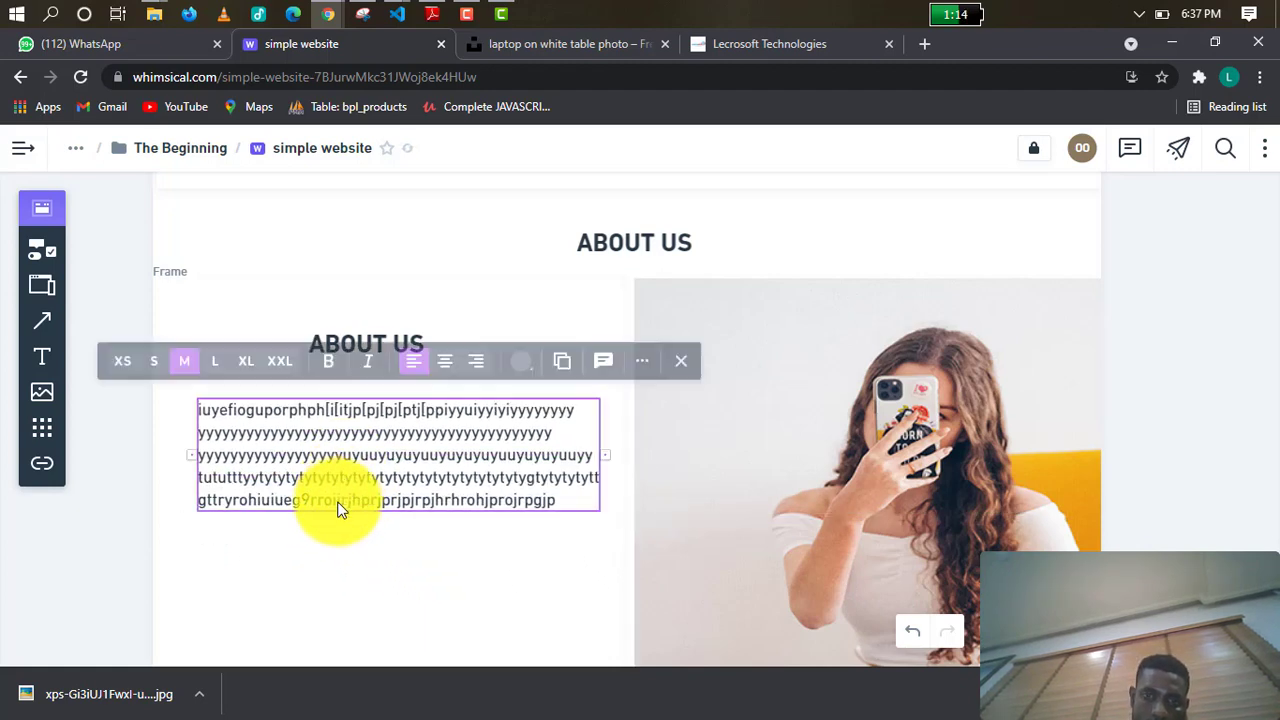
click(320, 597)
Review the whole page layout from the navigation bar and hero banner through OUR SERVICES to the ABOUT US section.
scroll(1180, 253, up, 2)
scroll(1114, 250, up, 8)
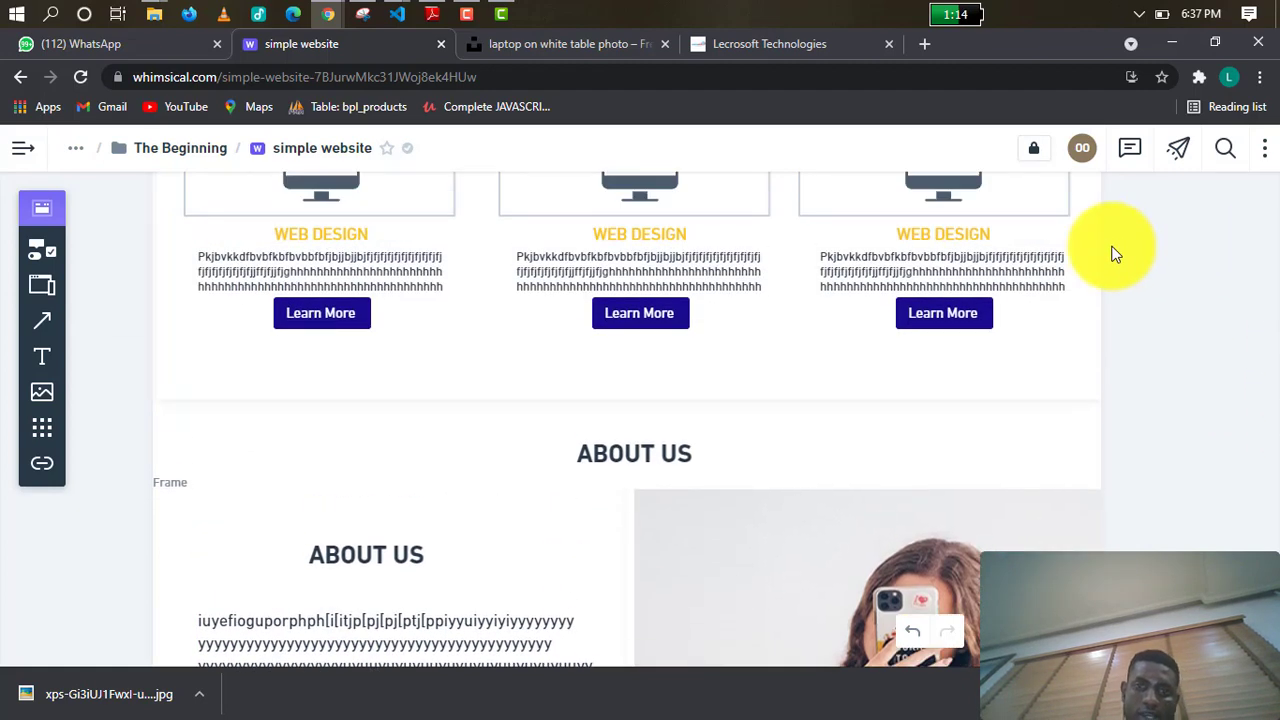
scroll(1116, 235, up, 4)
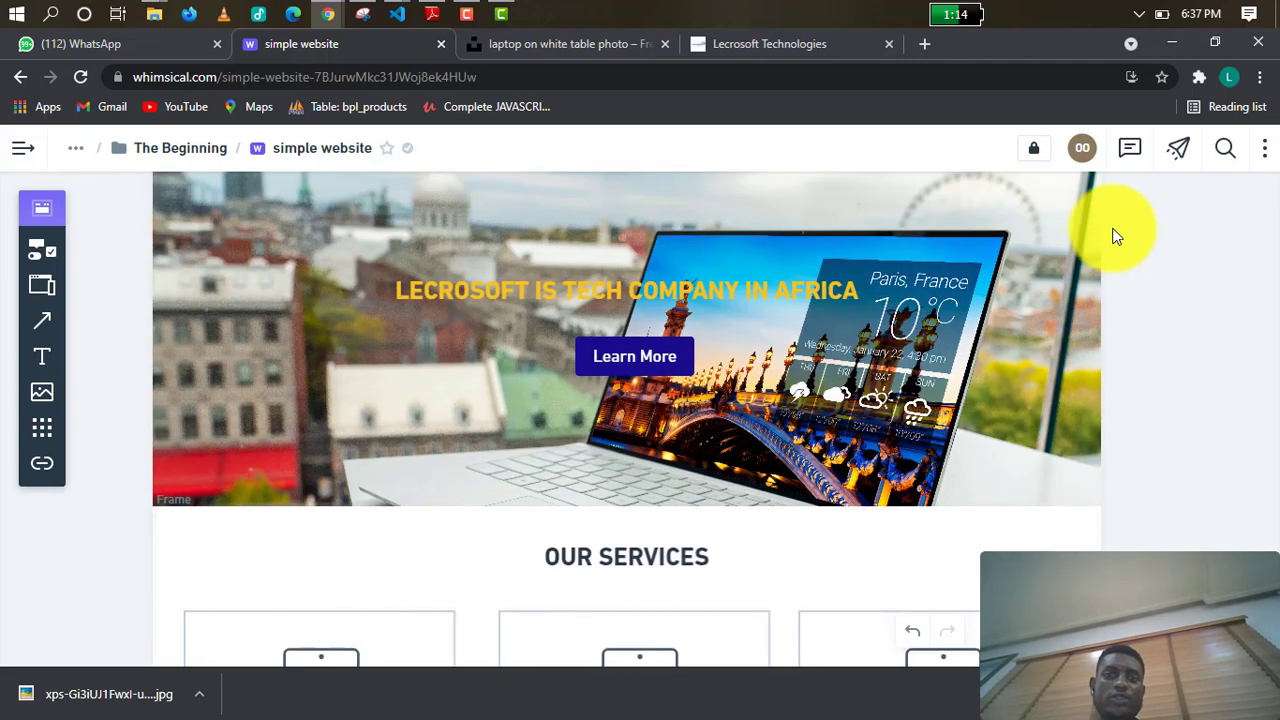
scroll(1118, 238, down, 2)
scroll(1118, 236, down, 10)
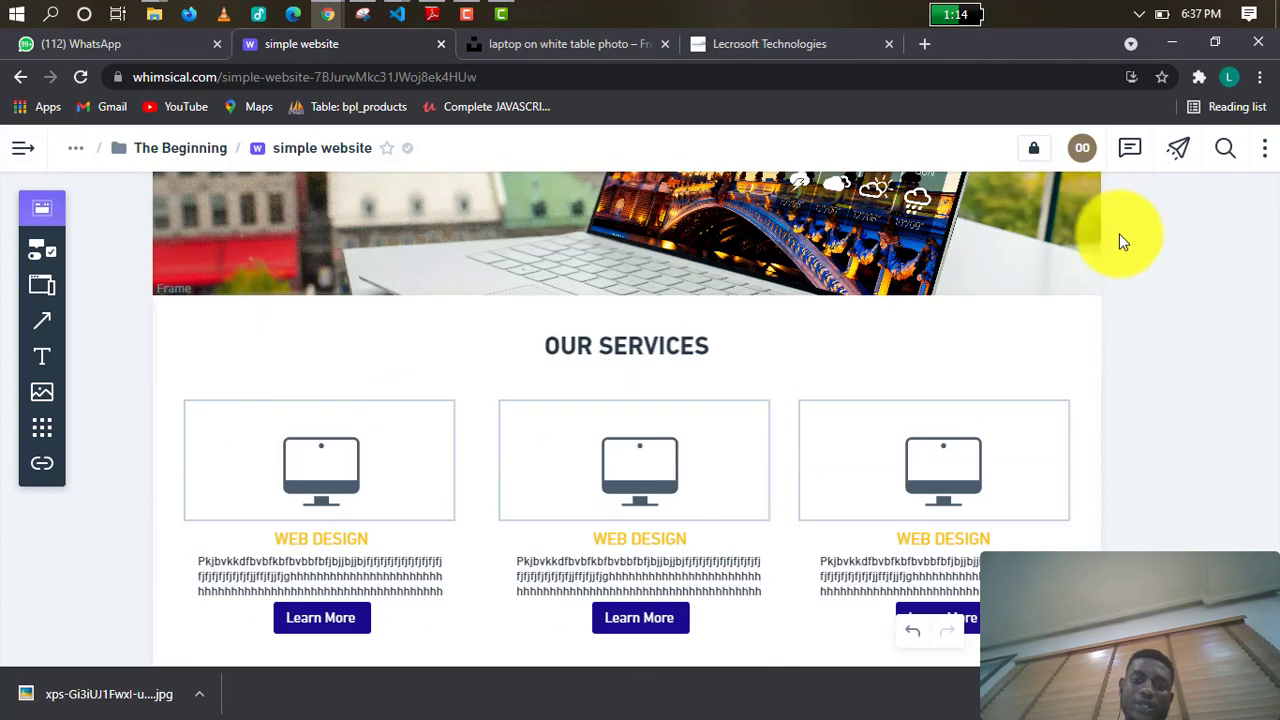
scroll(1123, 234, down, 4)
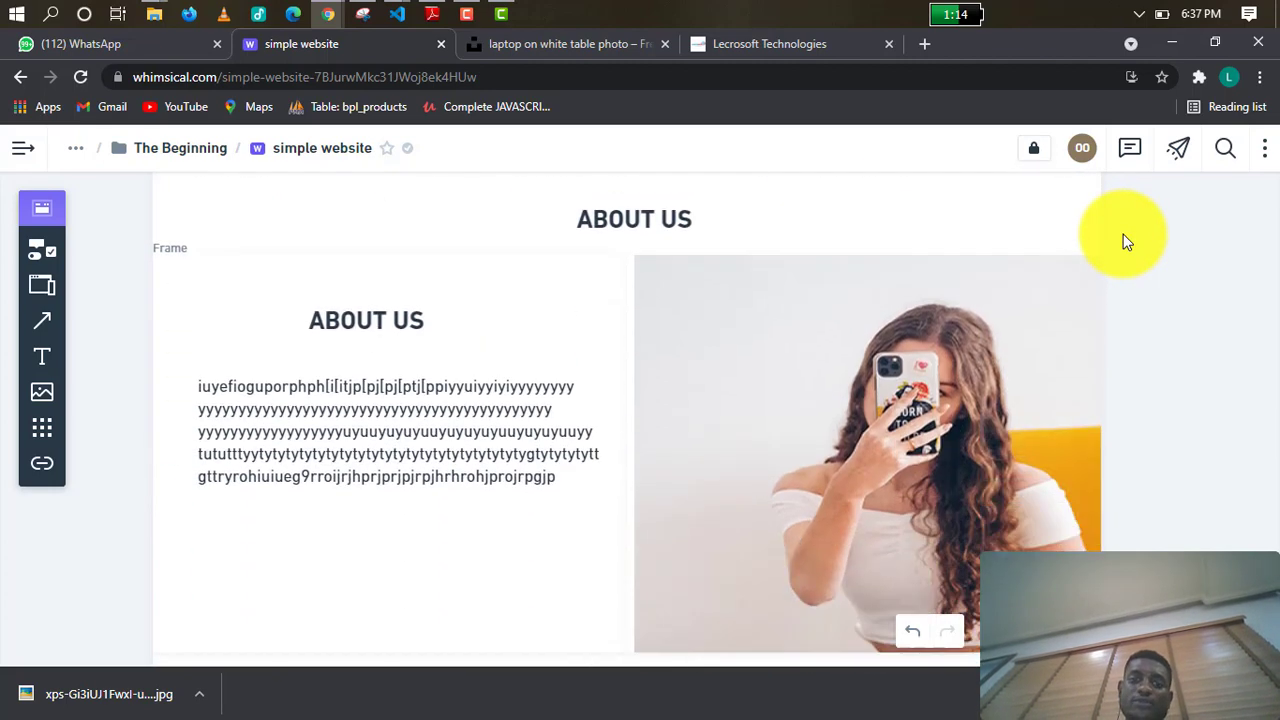
scroll(347, 541, up, 10)
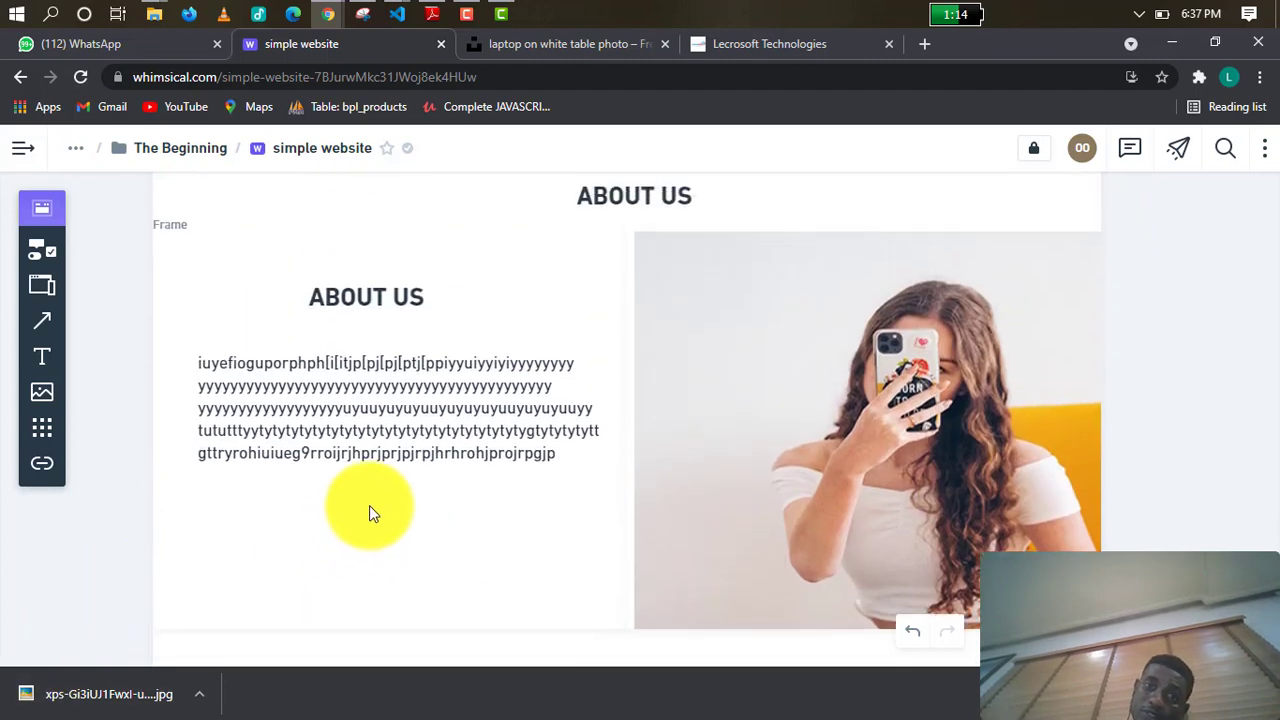
scroll(400, 475, up, 5)
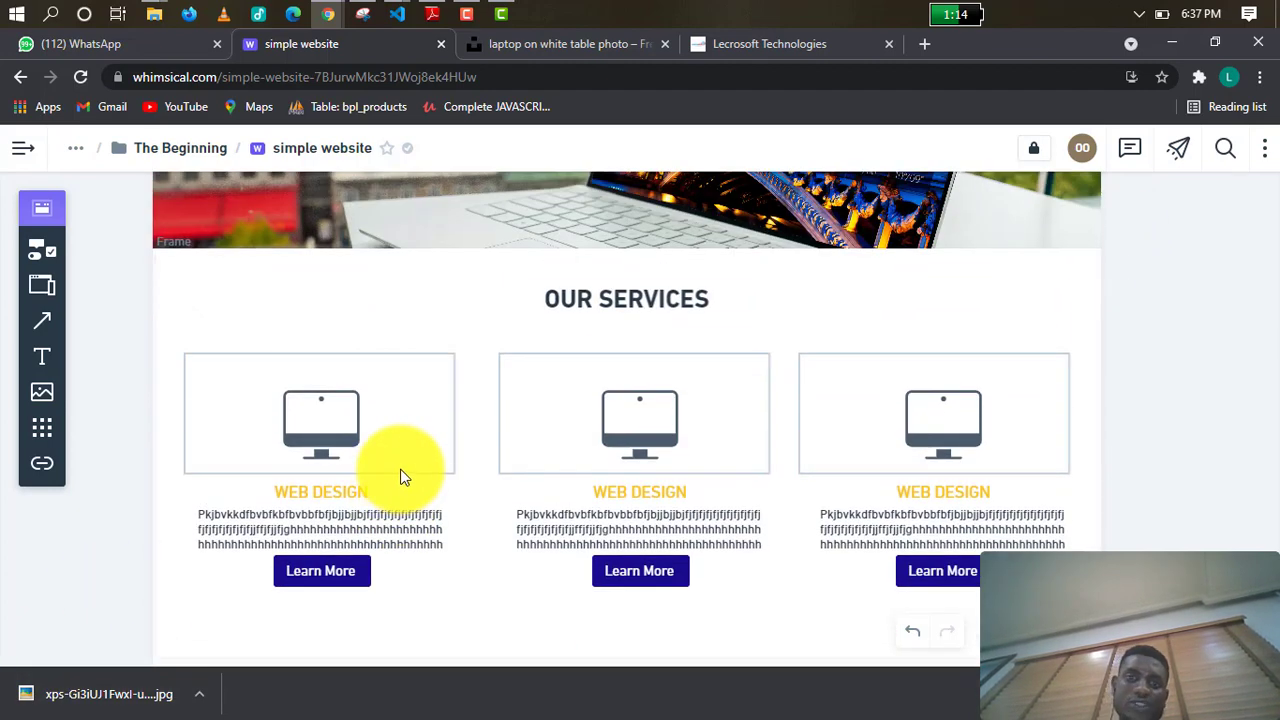
scroll(464, 426, up, 3)
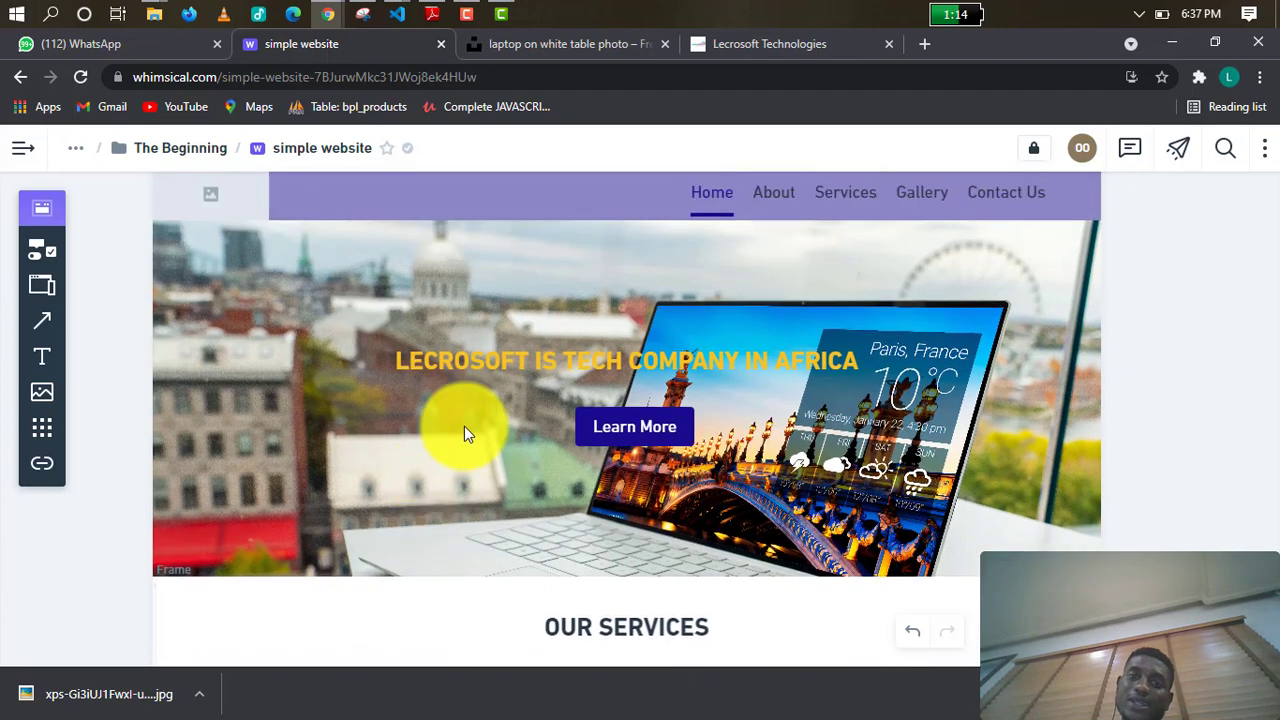
scroll(464, 426, down, 1)
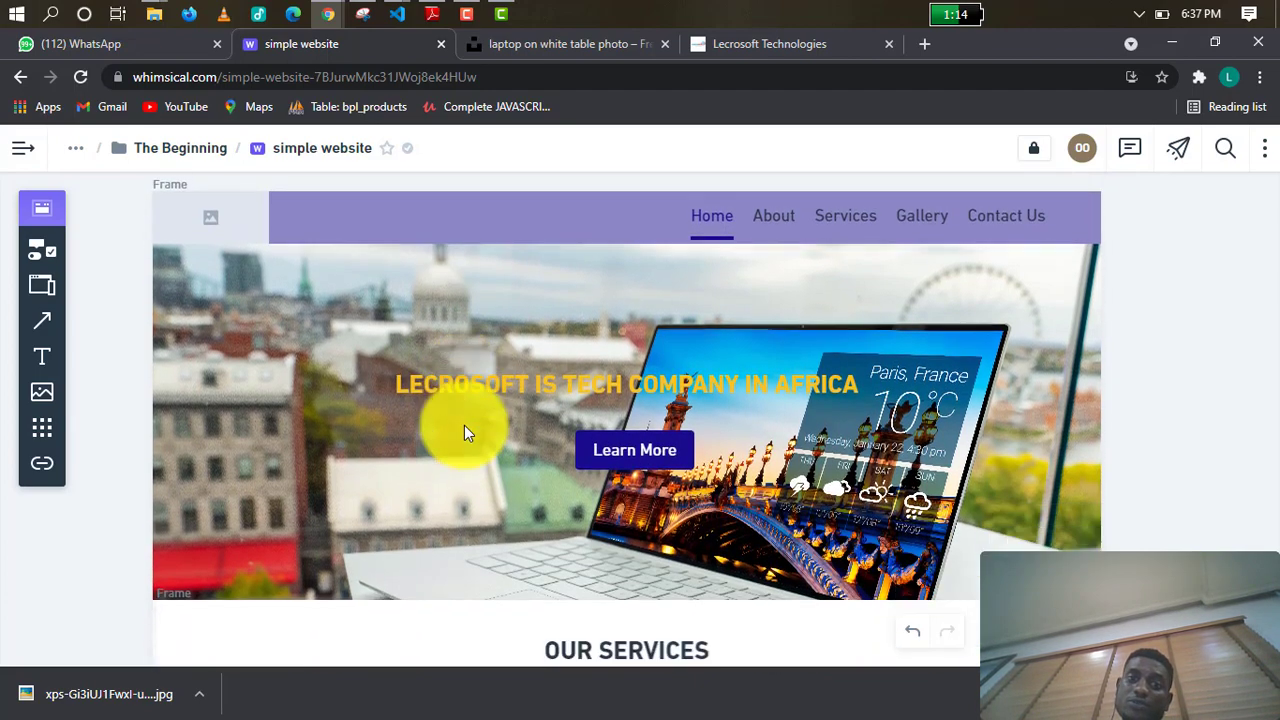
scroll(464, 433, down, 2)
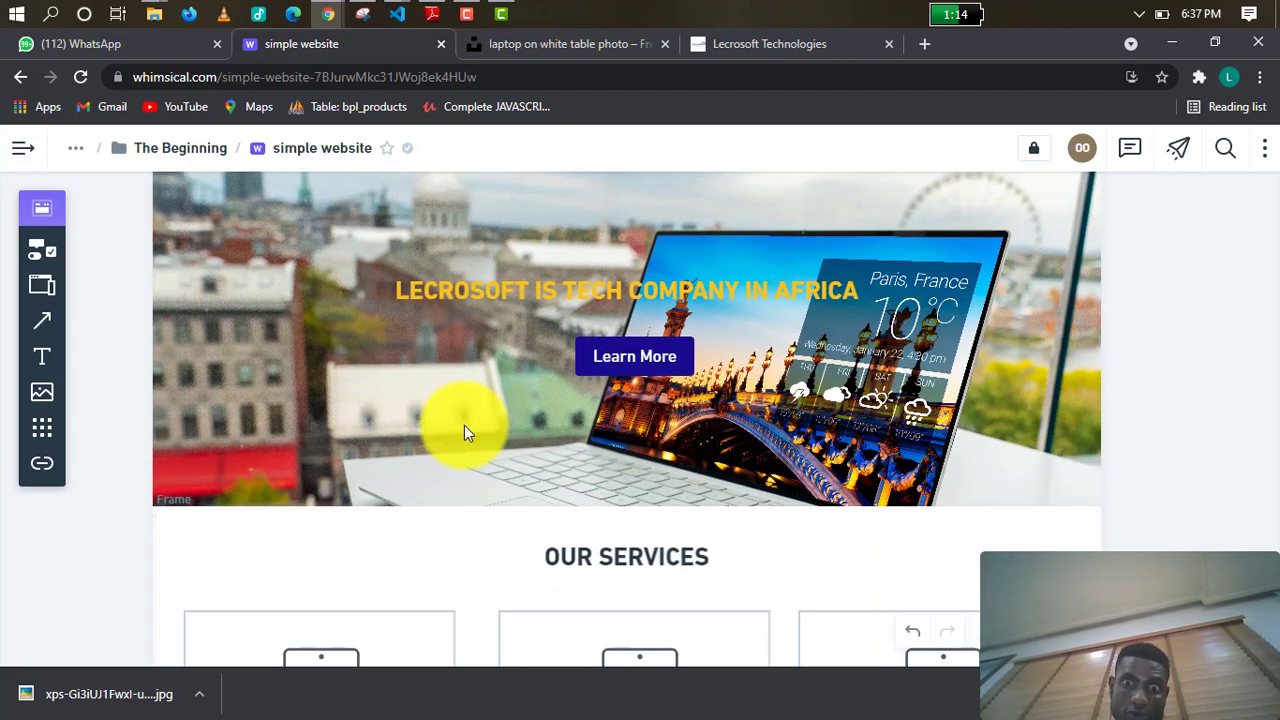
scroll(468, 432, down, 2)
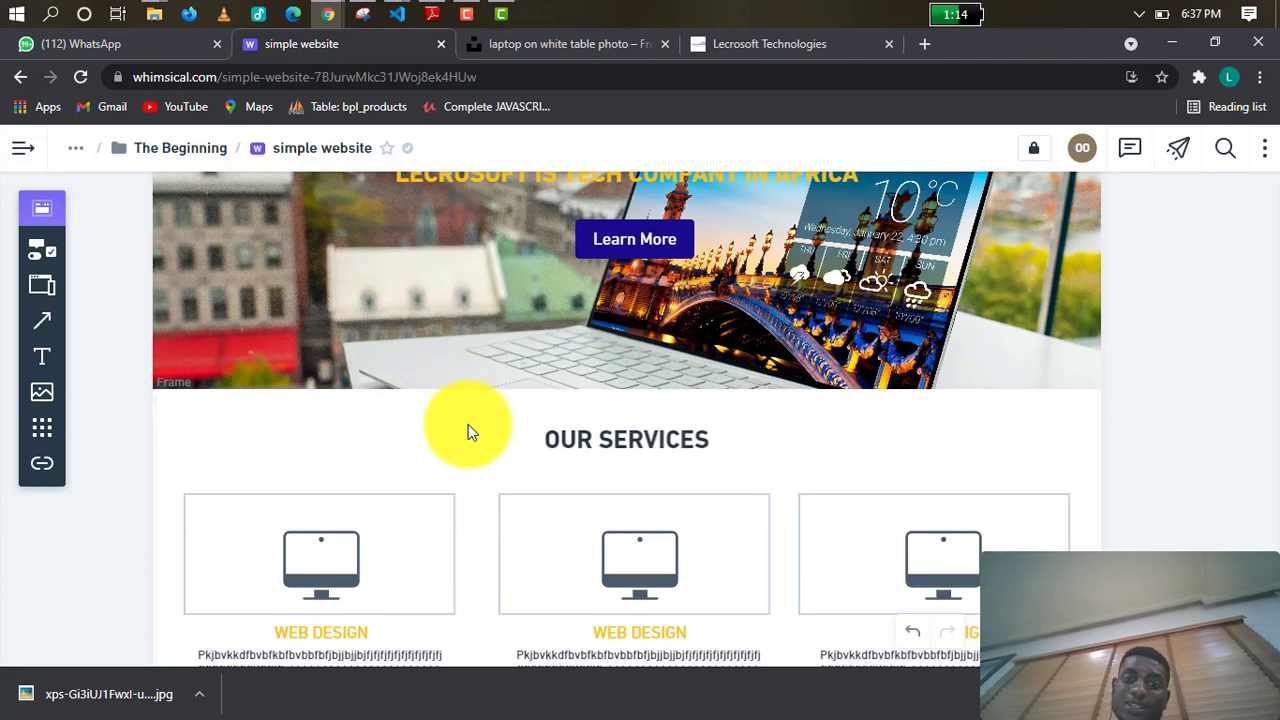
scroll(468, 432, down, 2)
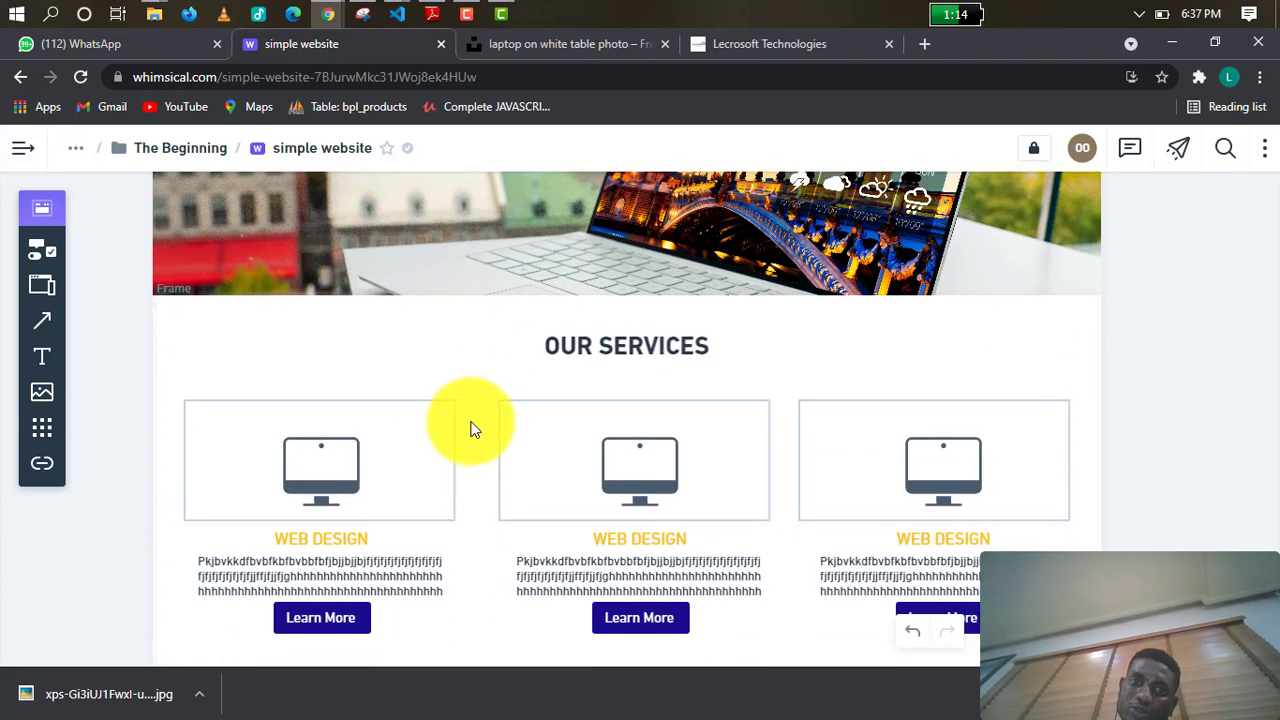
scroll(473, 428, down, 4)
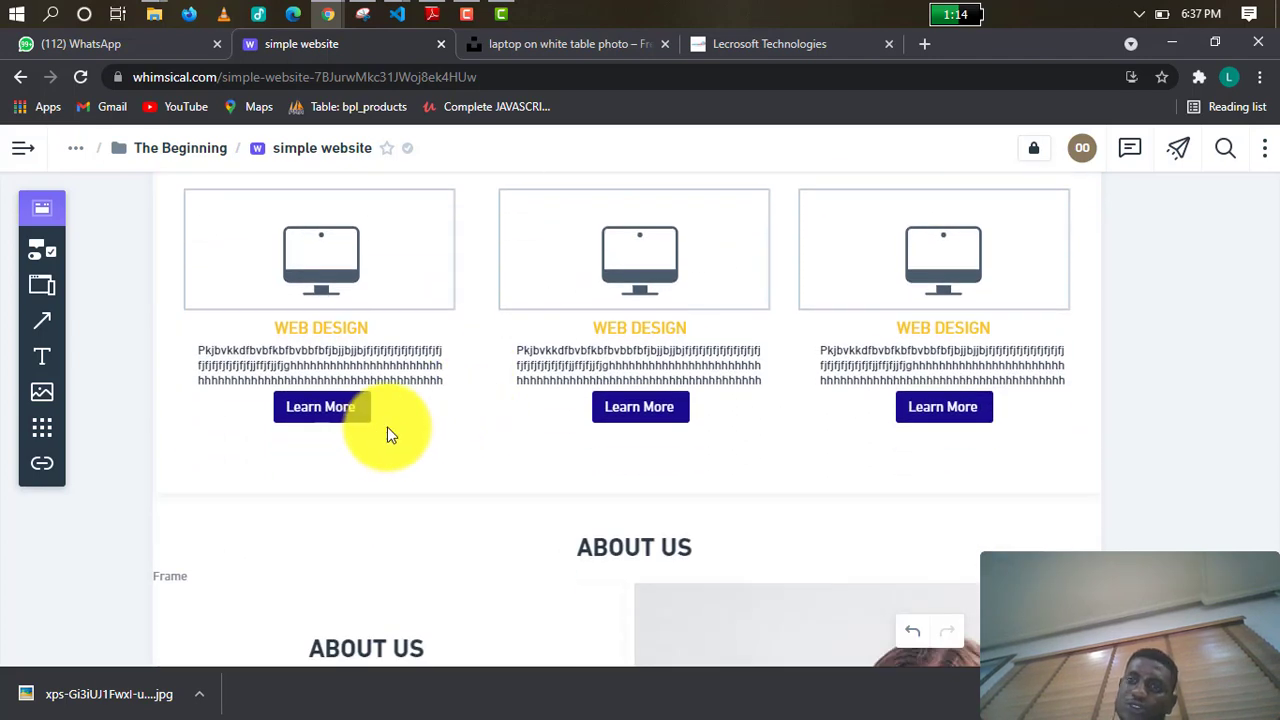
scroll(446, 420, down, 5)
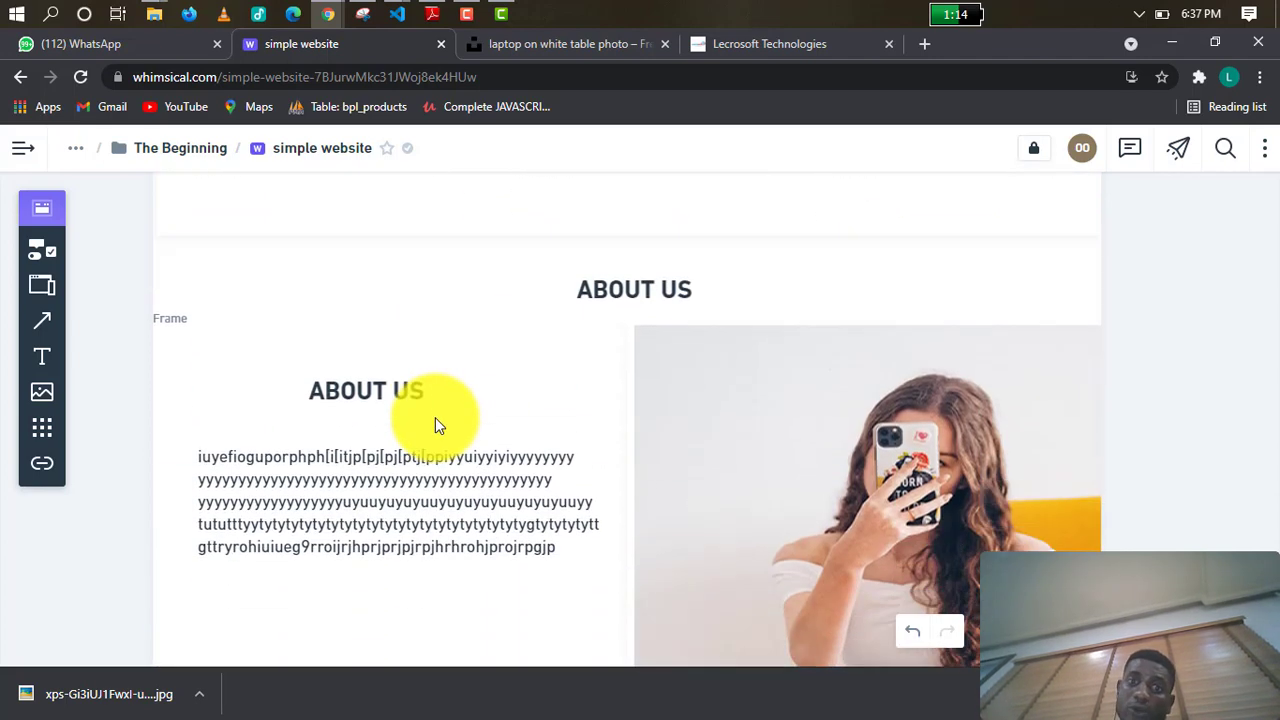
Examine the transition from the service cards to the ABOUT US heading, paragraph and photo, including the area beneath the frame.
scroll(435, 417, down, 1)
scroll(435, 418, up, 3)
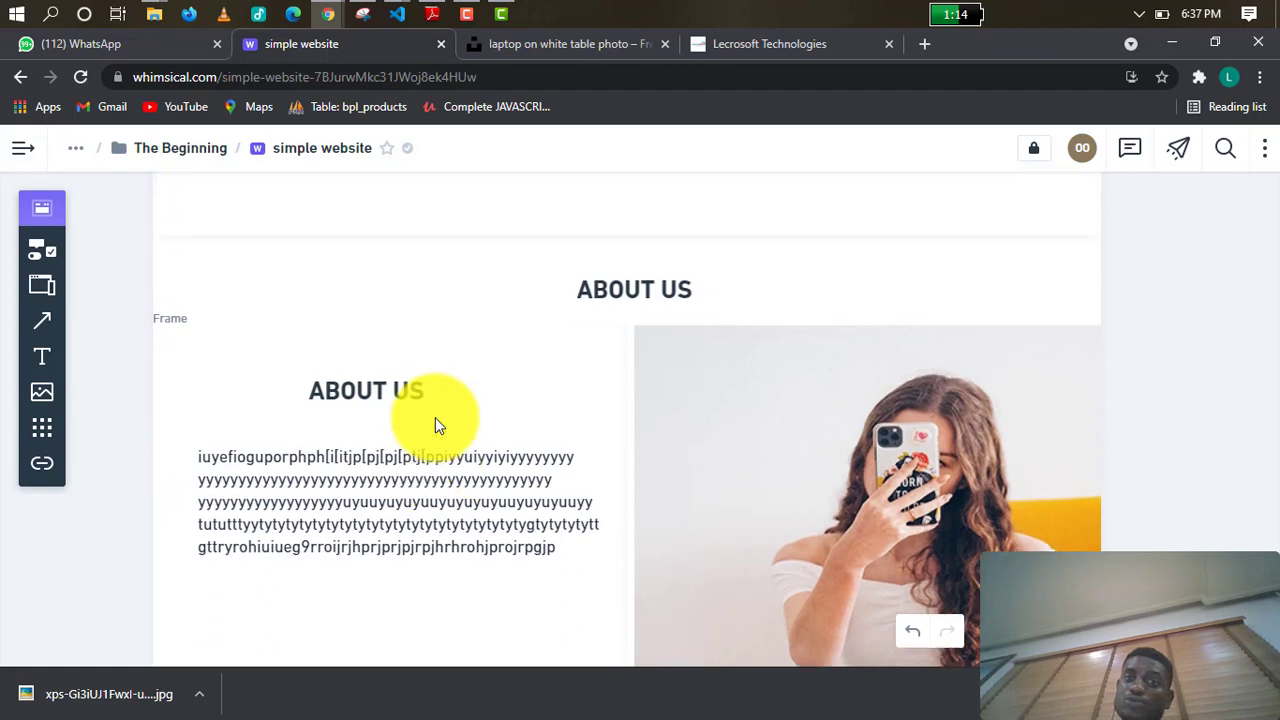
scroll(436, 417, up, 1)
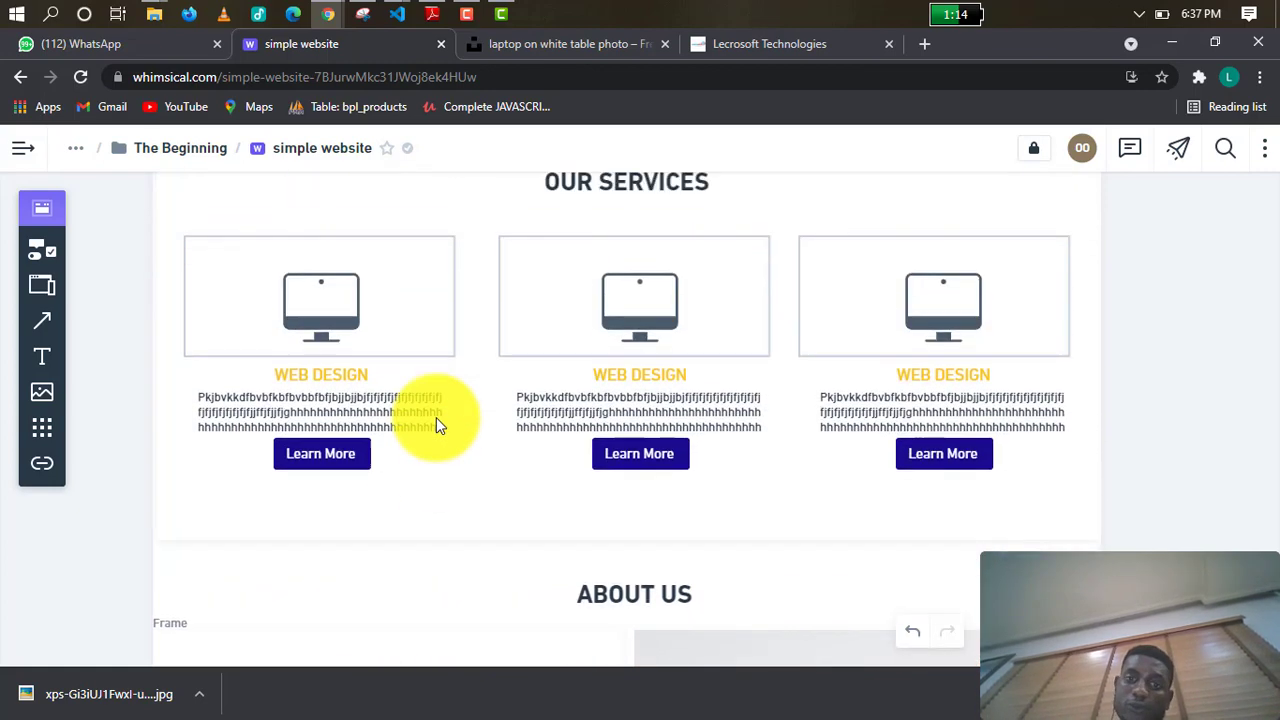
scroll(436, 417, down, 2)
scroll(436, 417, up, 2)
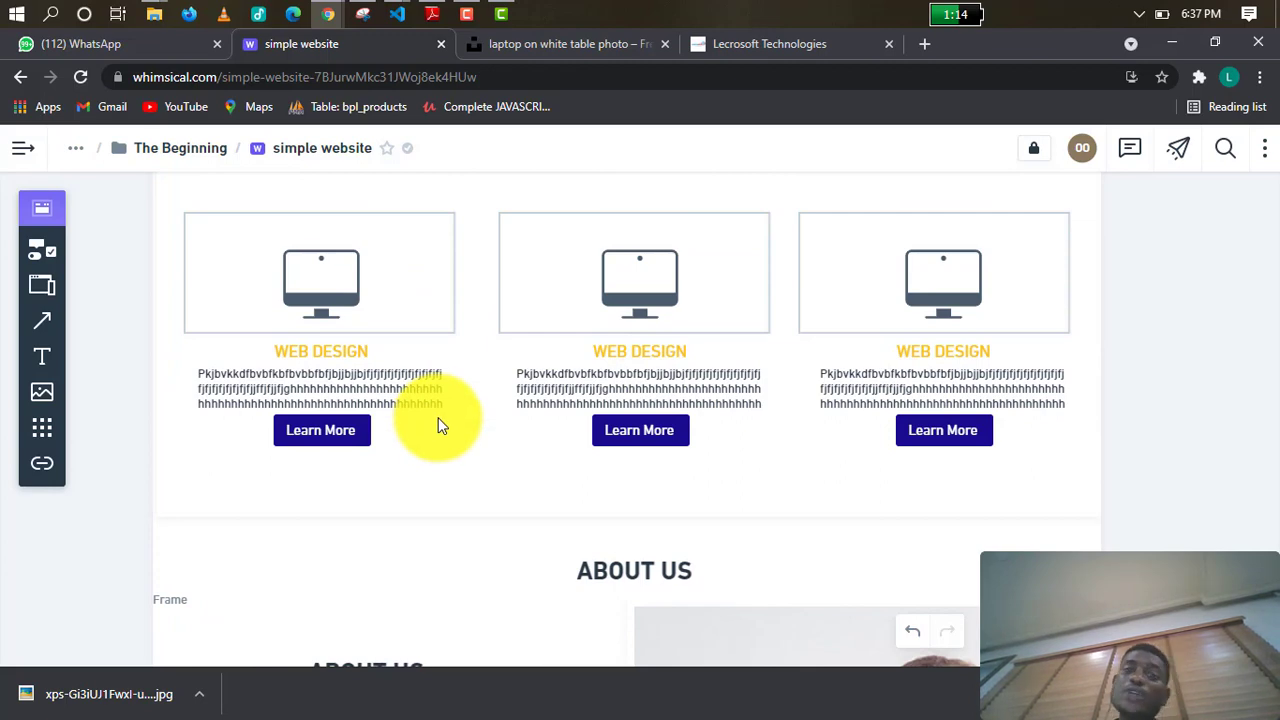
scroll(436, 417, up, 1)
scroll(436, 417, down, 2)
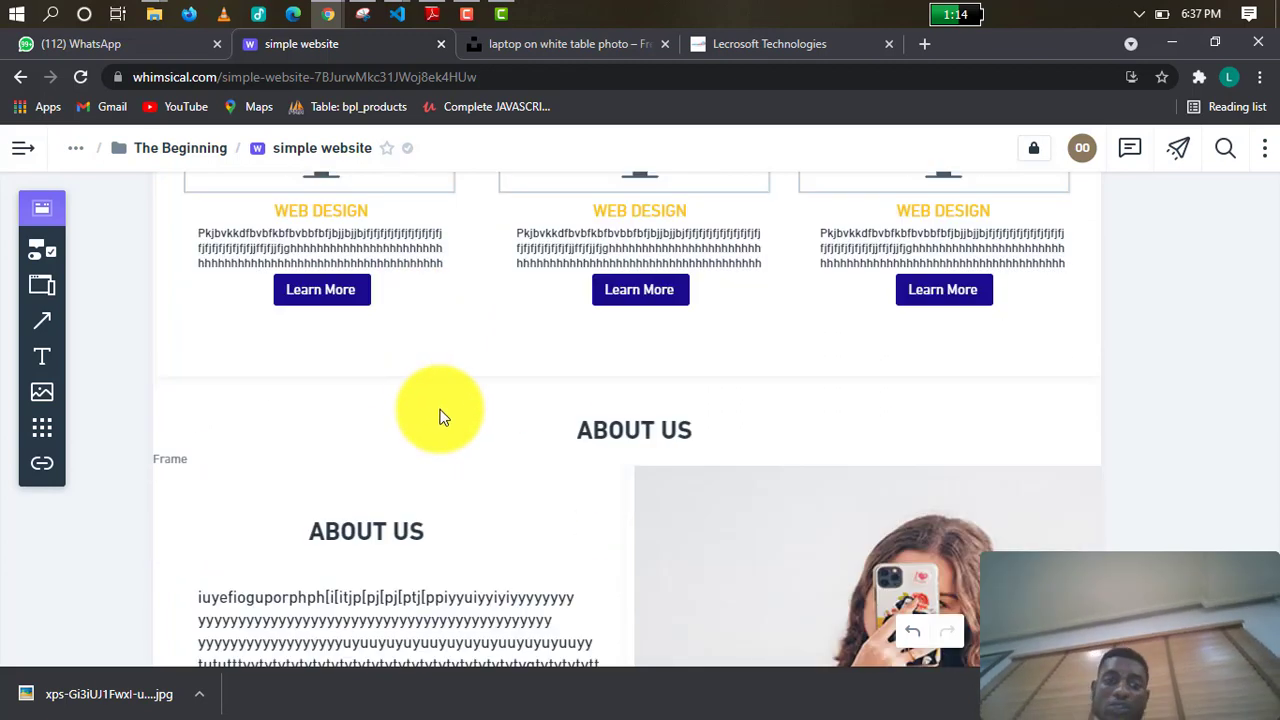
scroll(443, 417, down, 4)
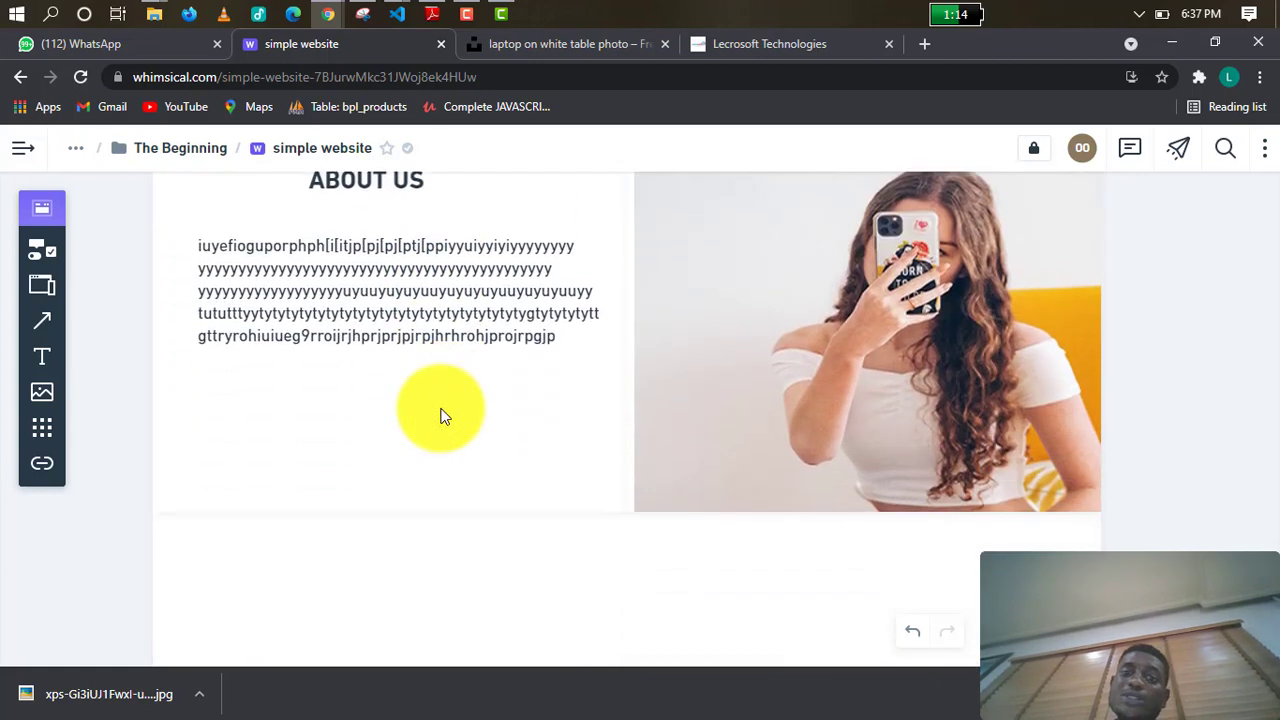
scroll(443, 417, up, 3)
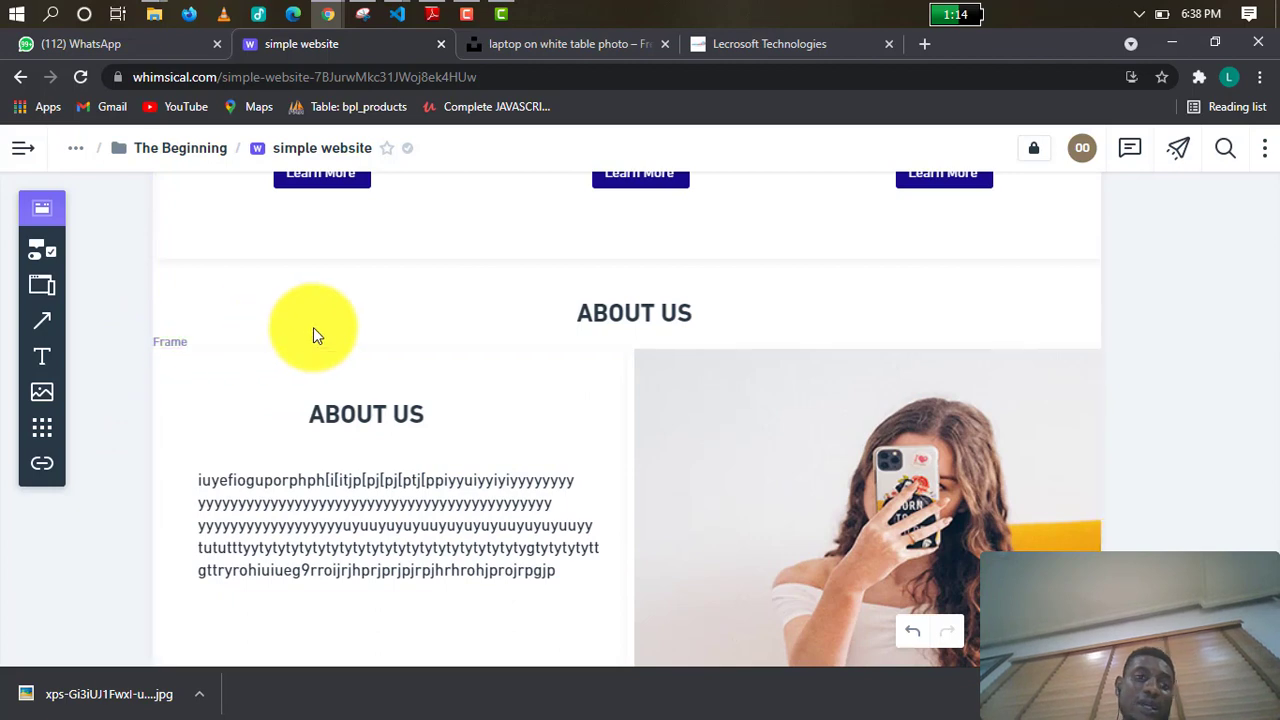
scroll(286, 366, down, 2)
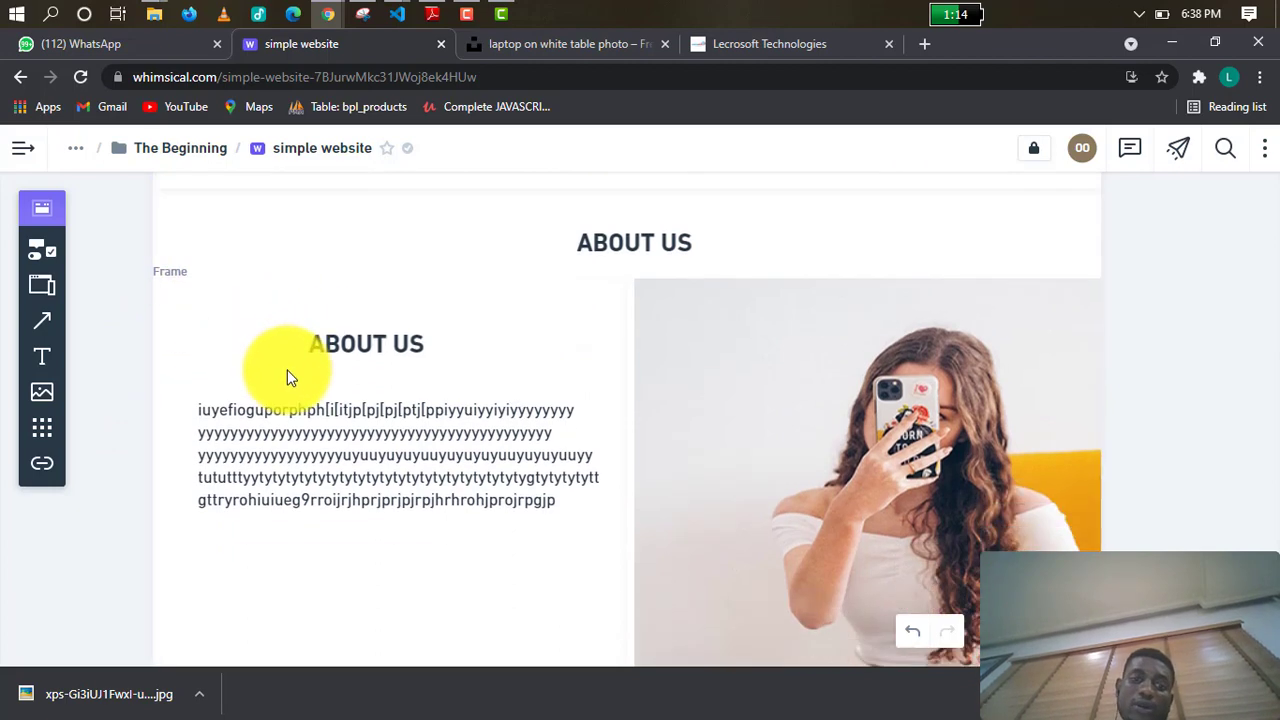
Add a 240 x 168 rectangle directly below the placeholder paragraph in the About Us frame.
scroll(520, 425, up, 3)
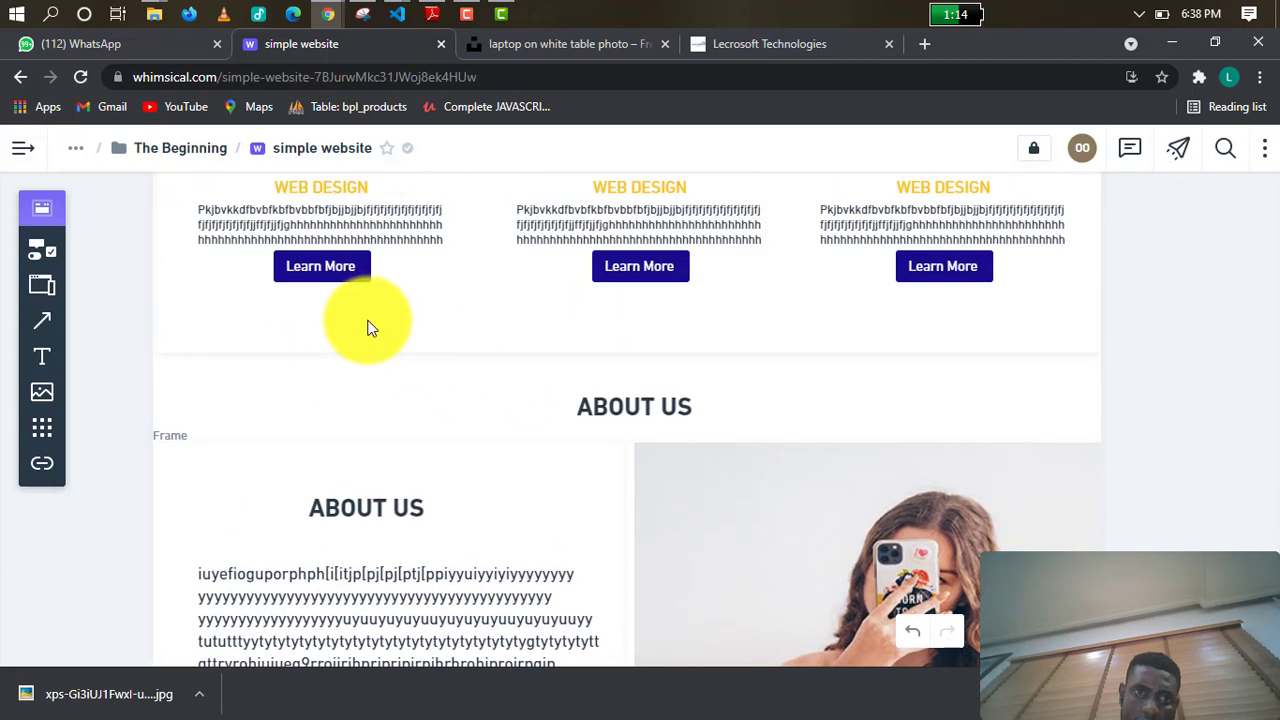
scroll(380, 340, down, 1)
scroll(391, 353, down, 2)
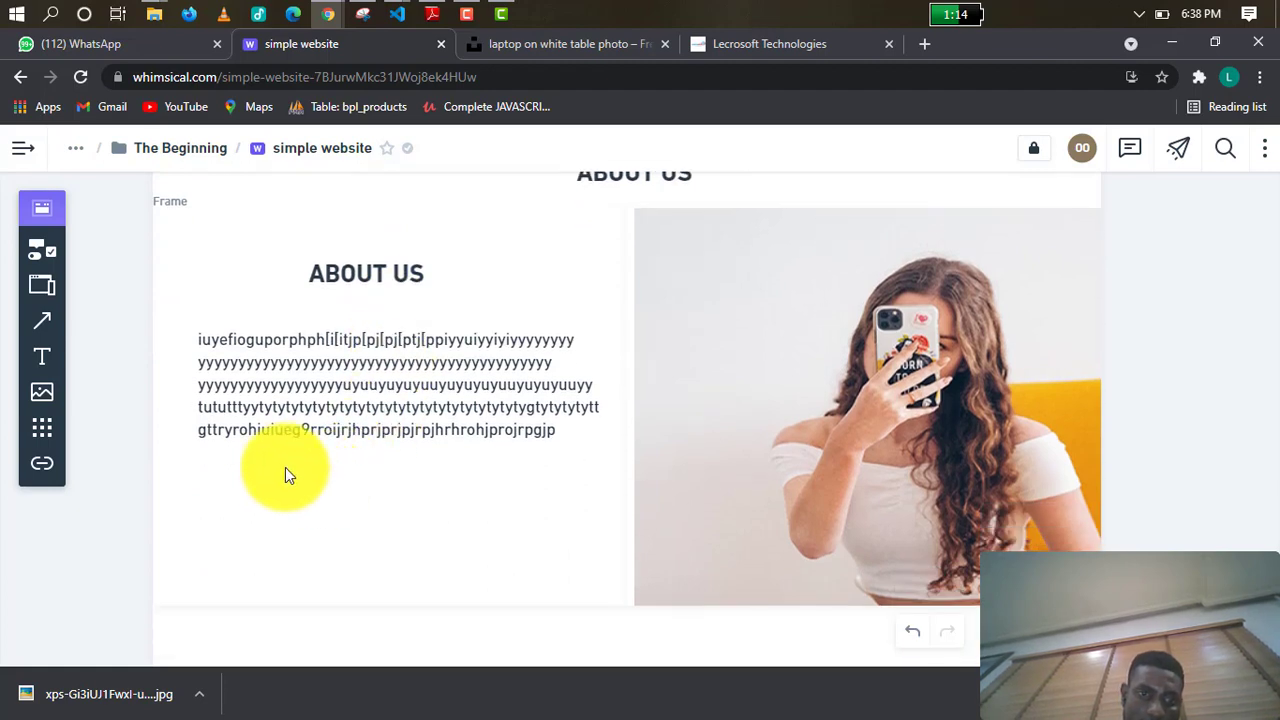
click(42, 250)
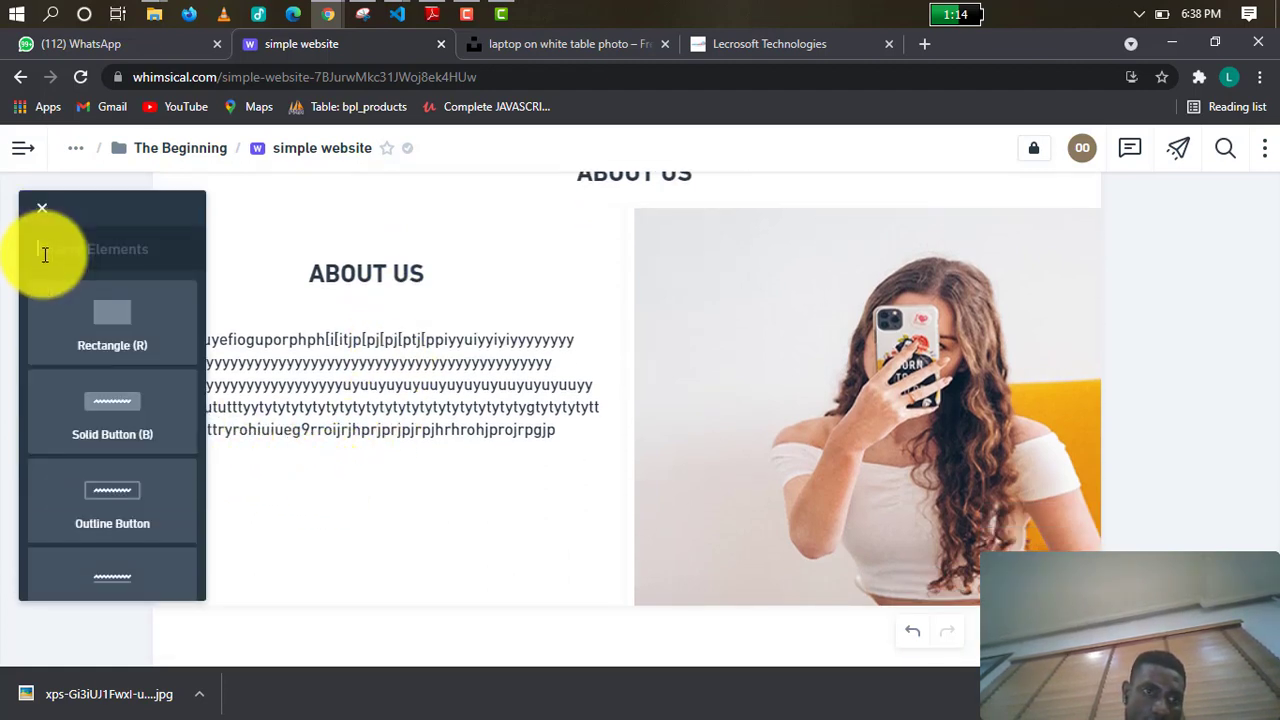
click(88, 318)
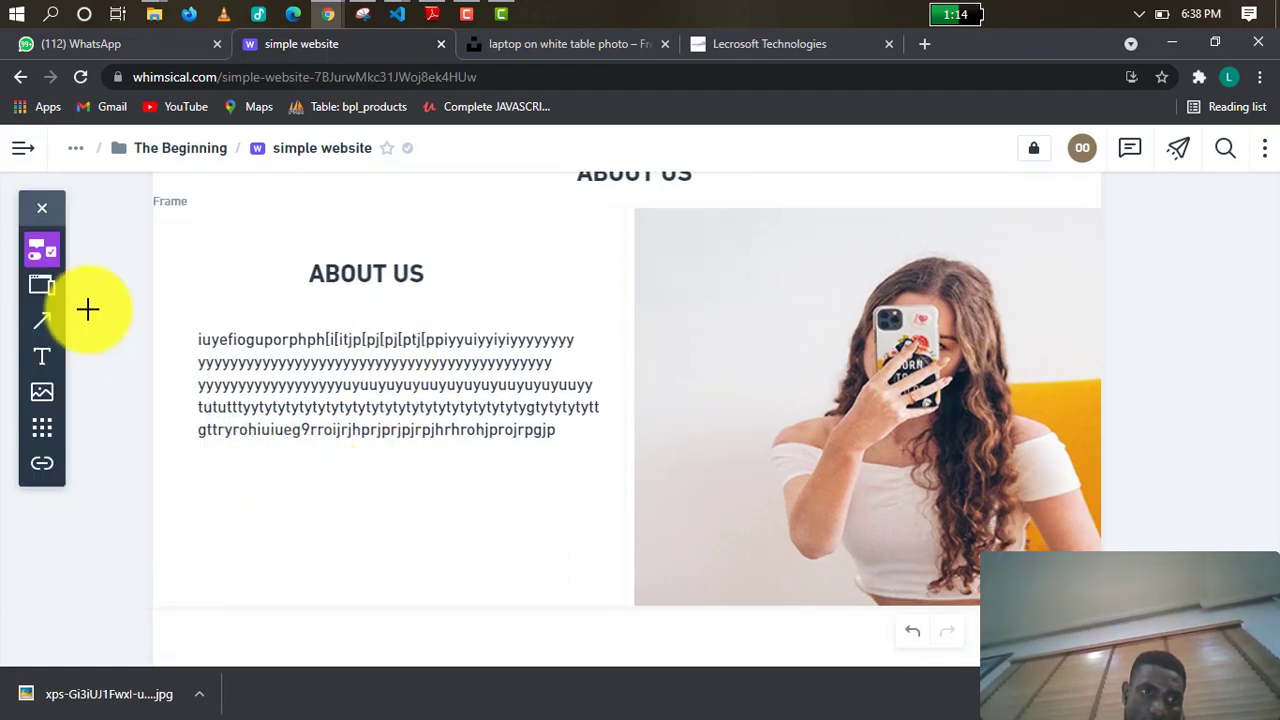
click(259, 451)
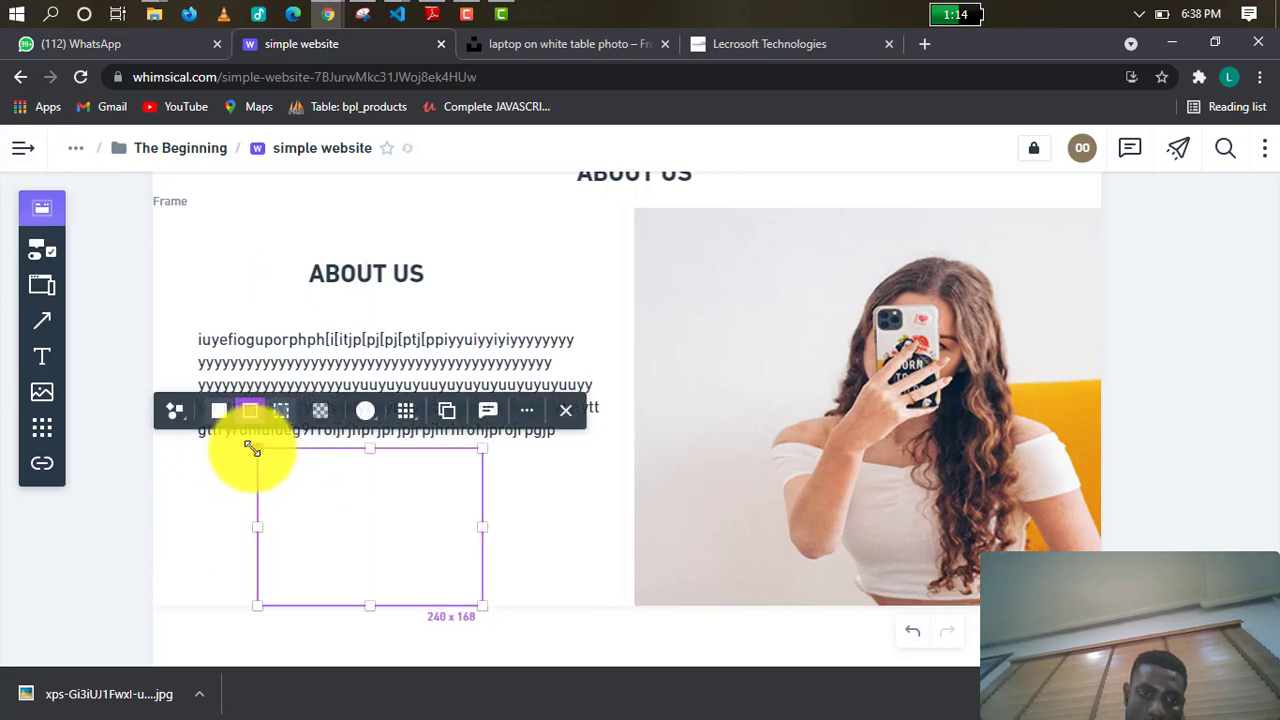
Shrink the rectangle to a slim button-sized bar and move it slightly lower, clear of the paragraph and centred under it.
drag(480, 607, 469, 501)
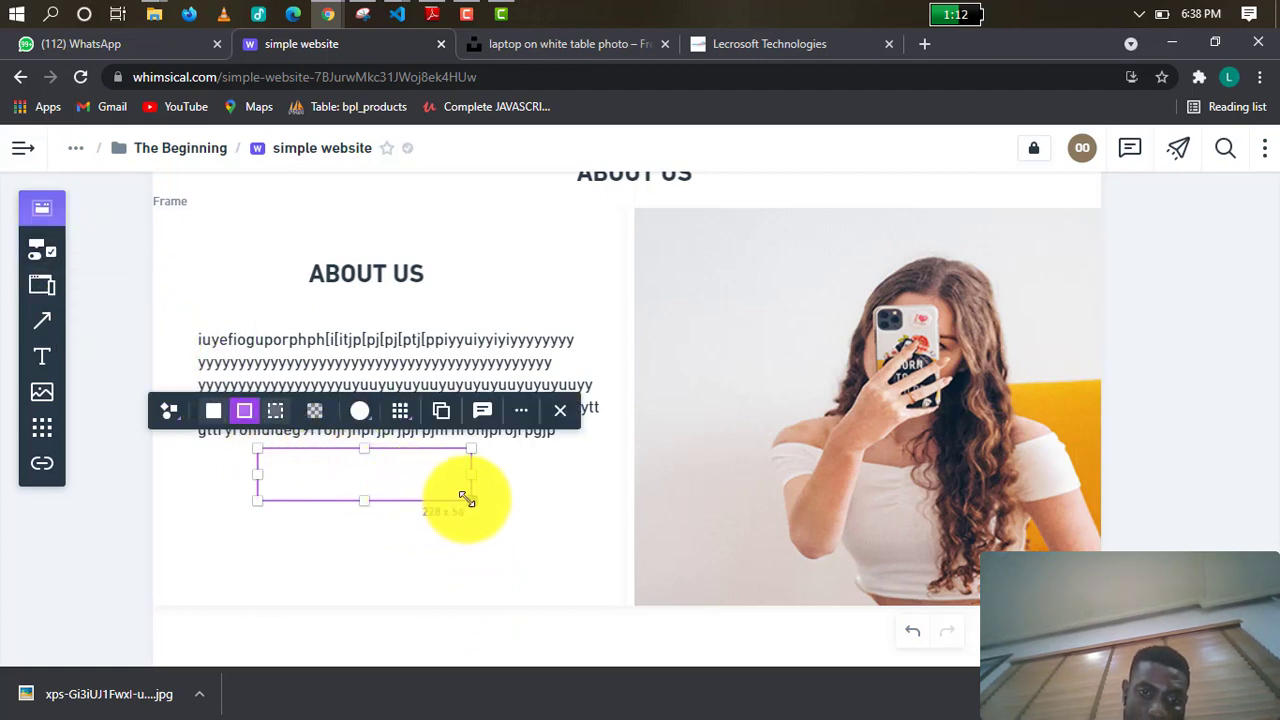
drag(467, 499, 463, 486)
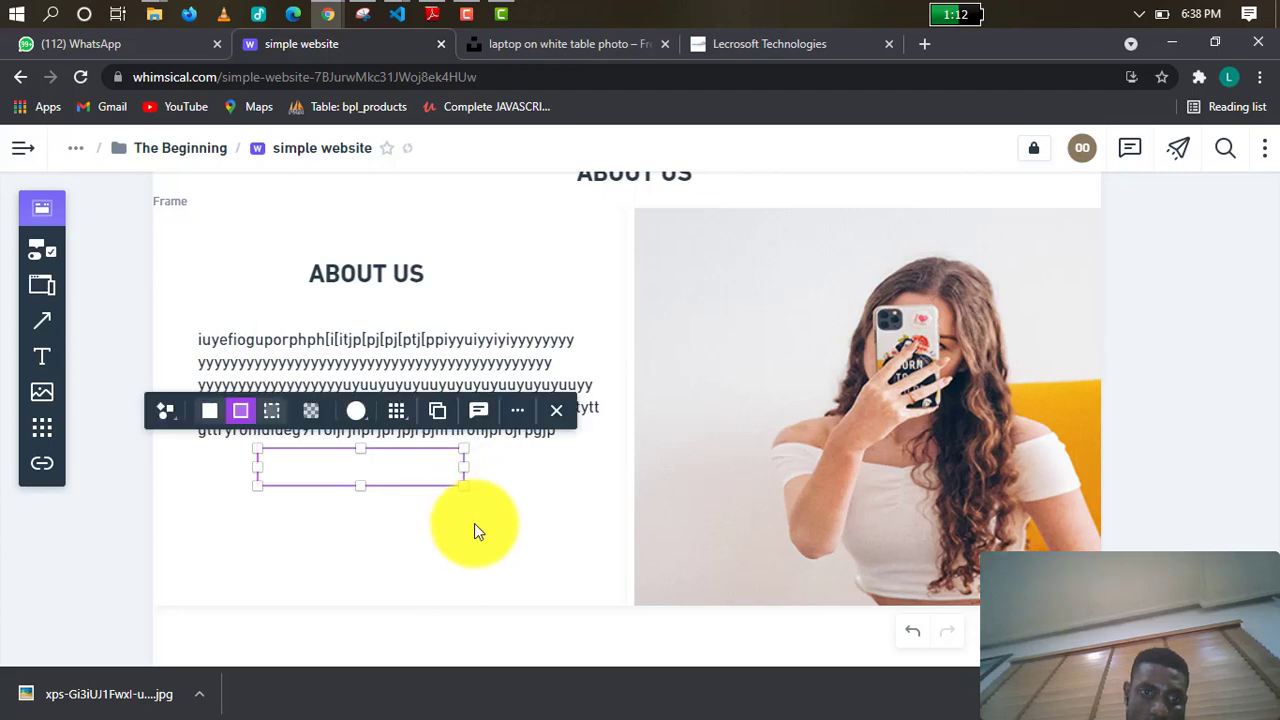
click(474, 523)
drag(386, 473, 391, 489)
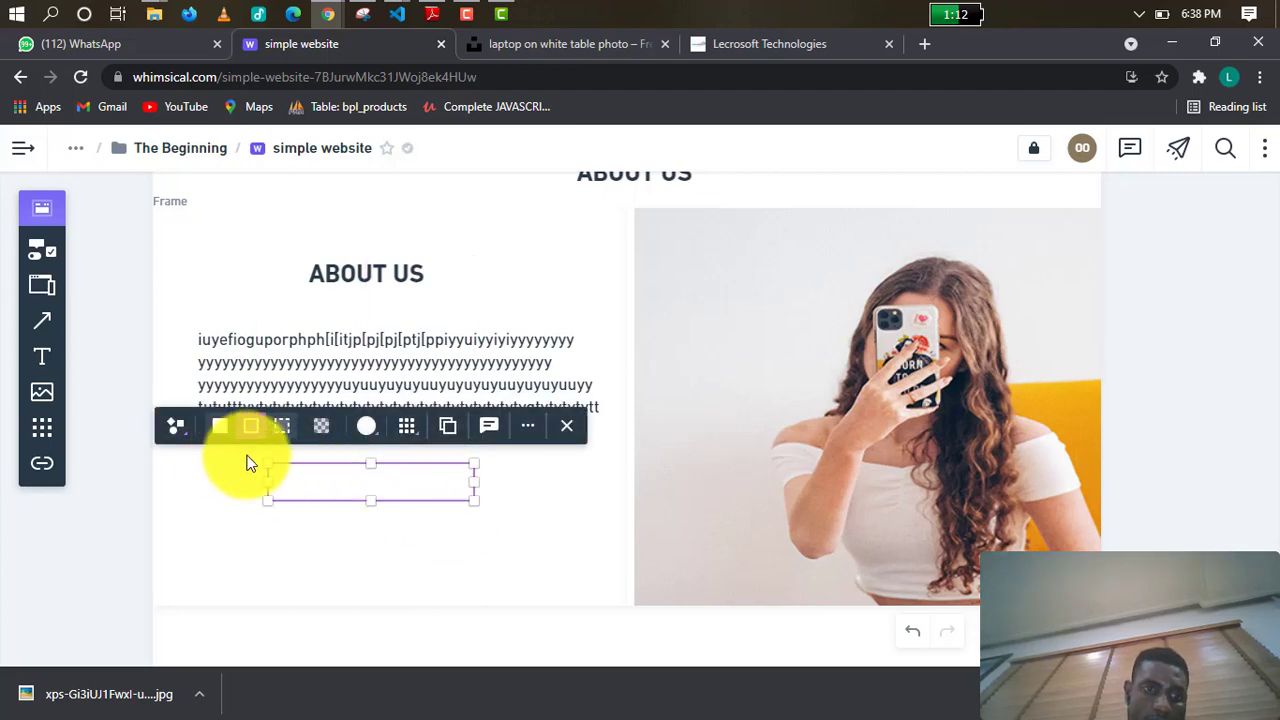
Colour the bar below the About Us paragraph yellow and deselect it.
click(178, 430)
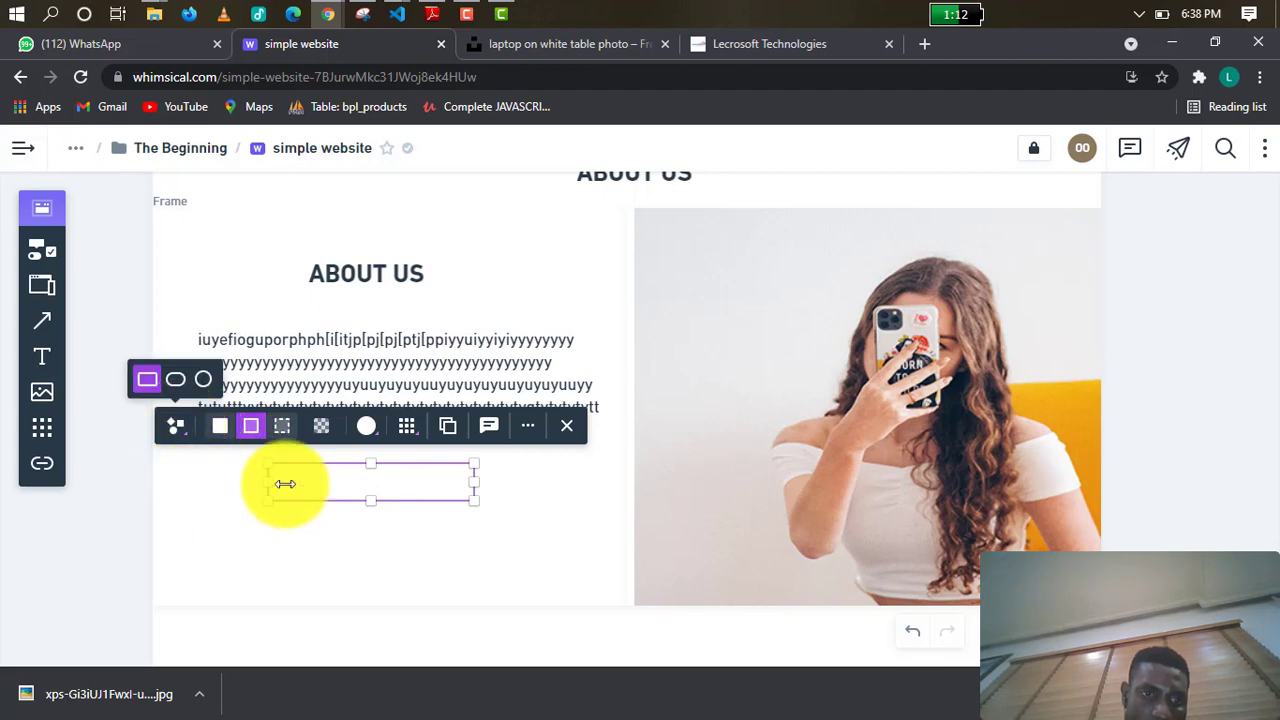
click(368, 430)
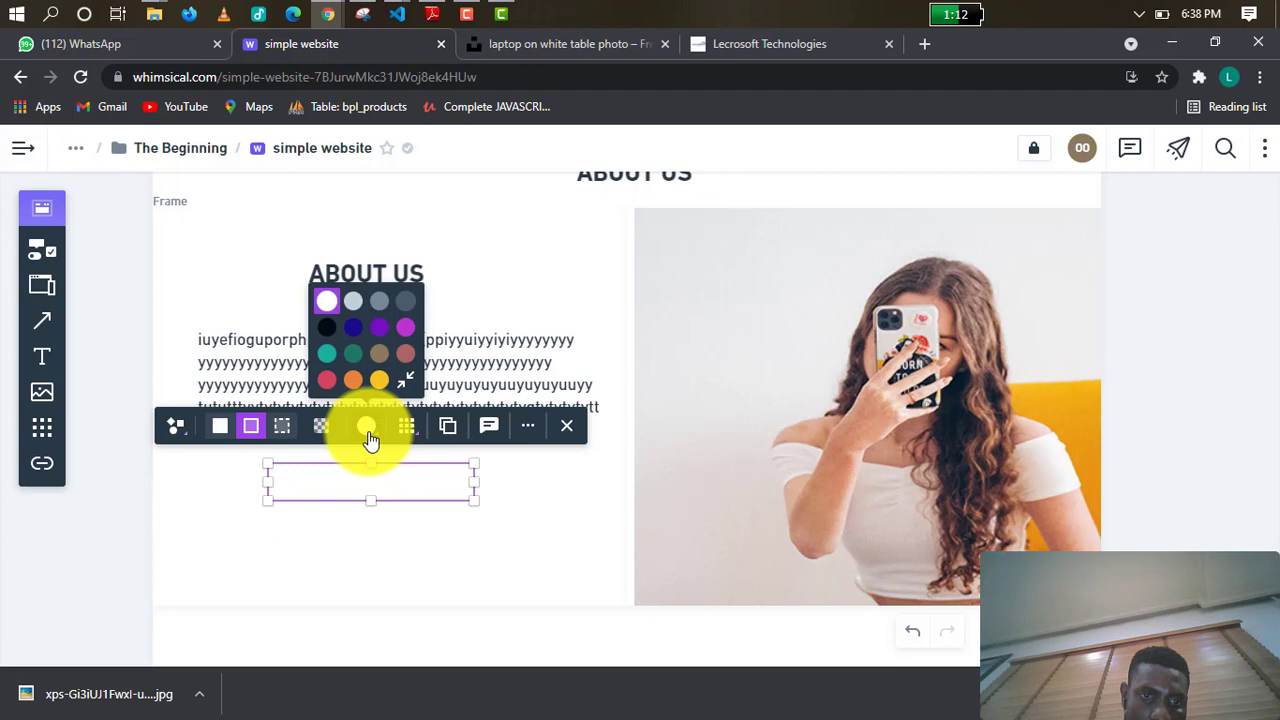
click(379, 381)
click(494, 504)
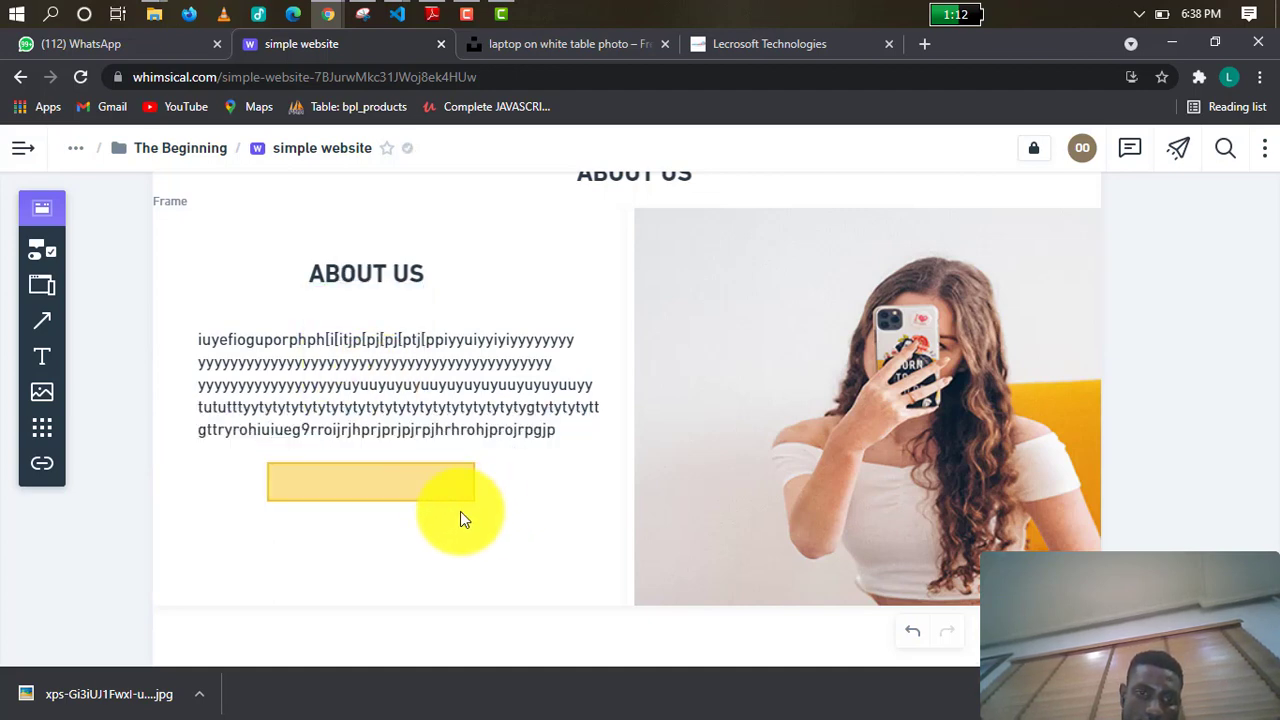
Try the ellipse shape on the yellow bar, switch it to the rounded rectangle shape instead, and deselect it.
click(334, 482)
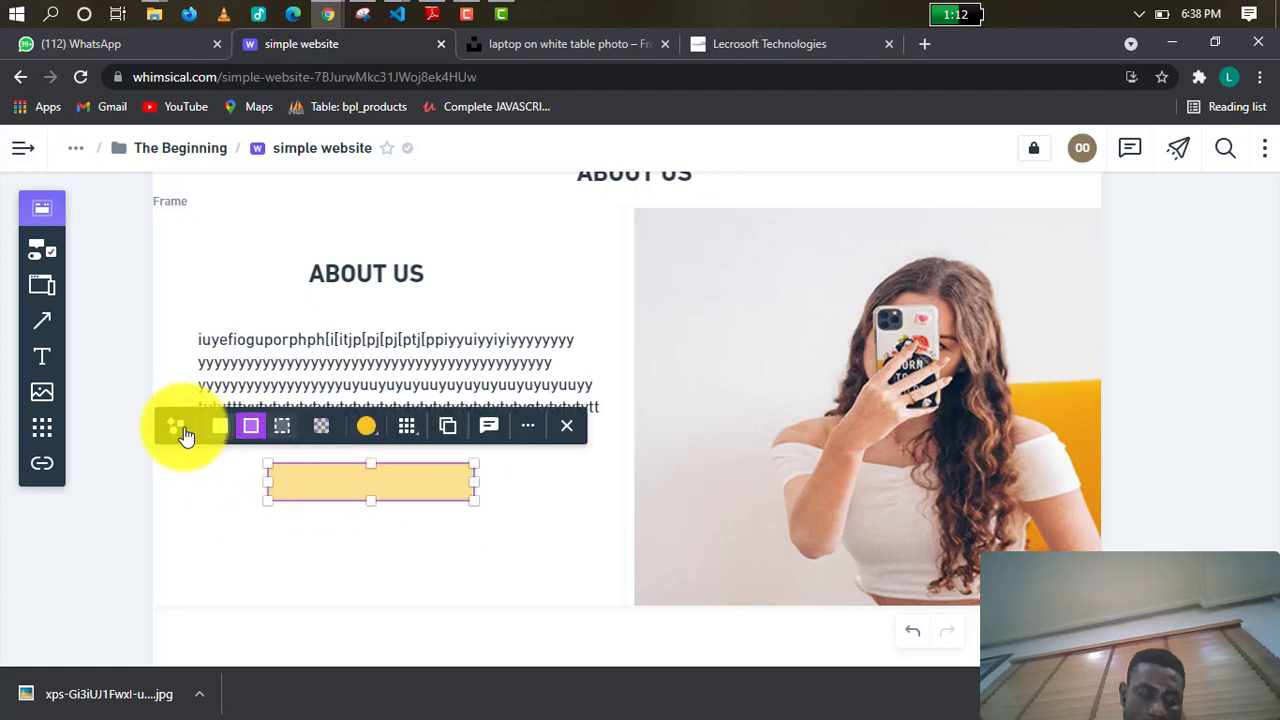
click(186, 428)
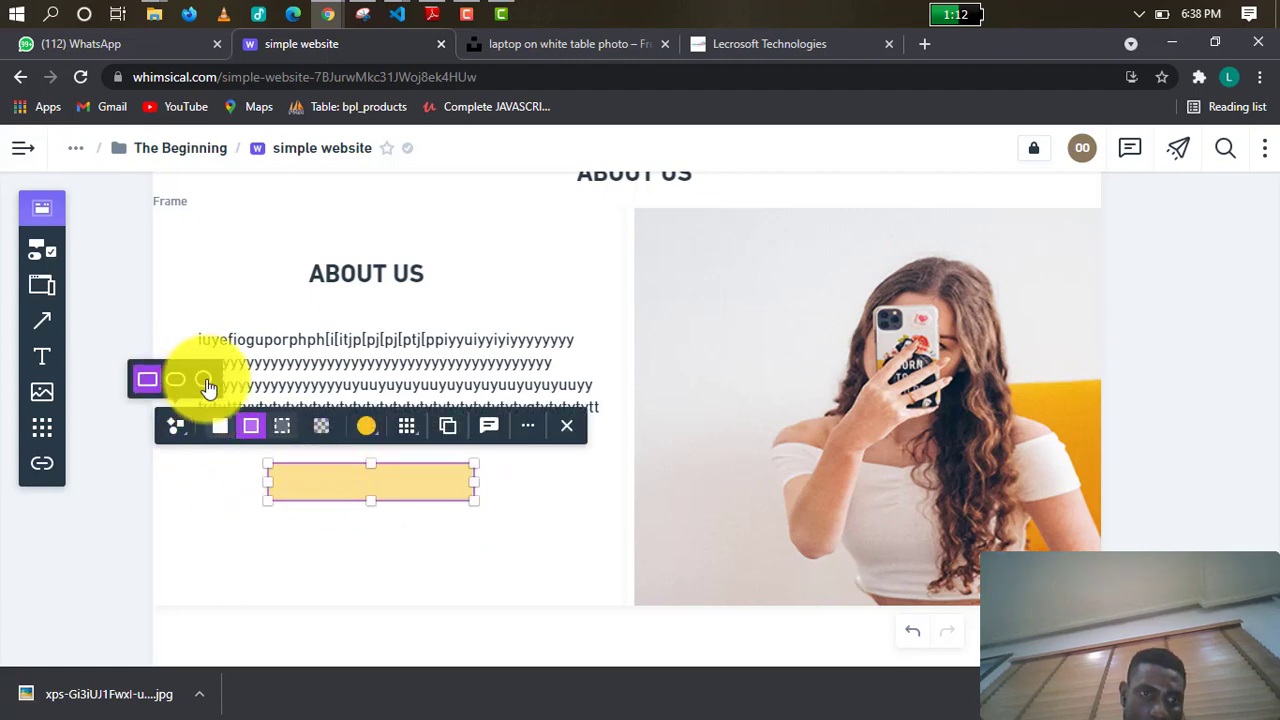
click(204, 382)
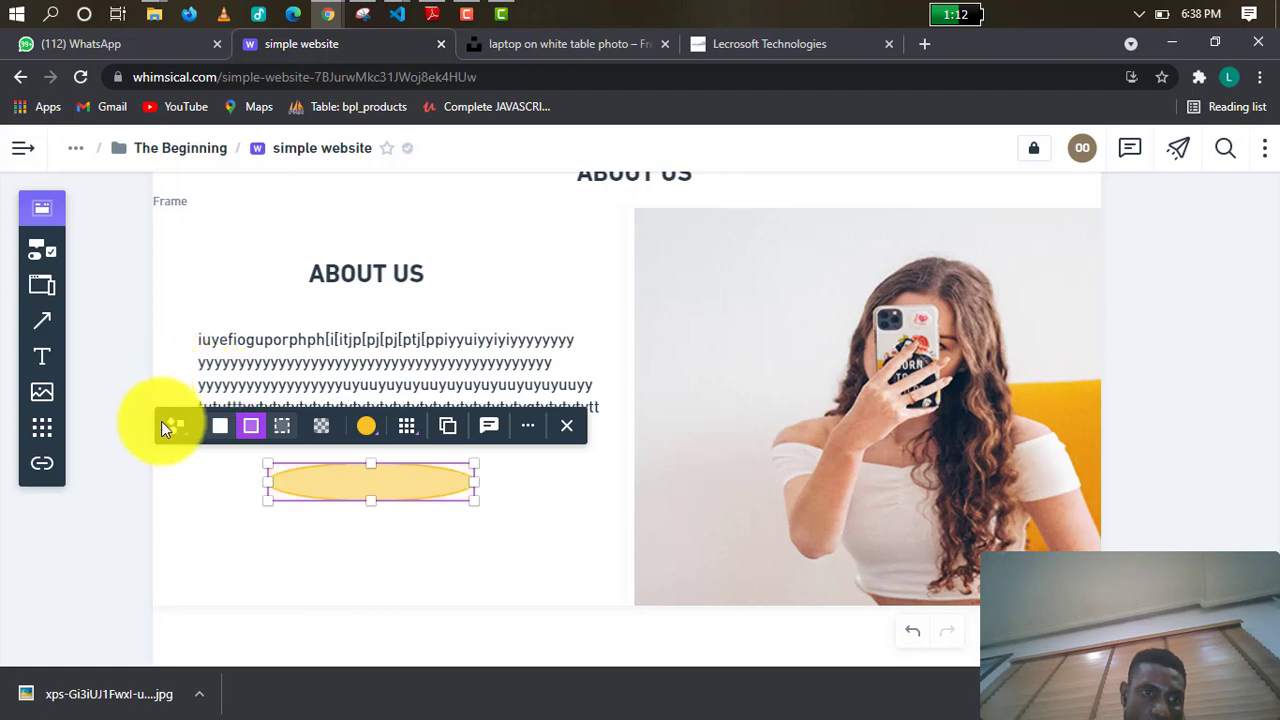
click(172, 428)
click(172, 381)
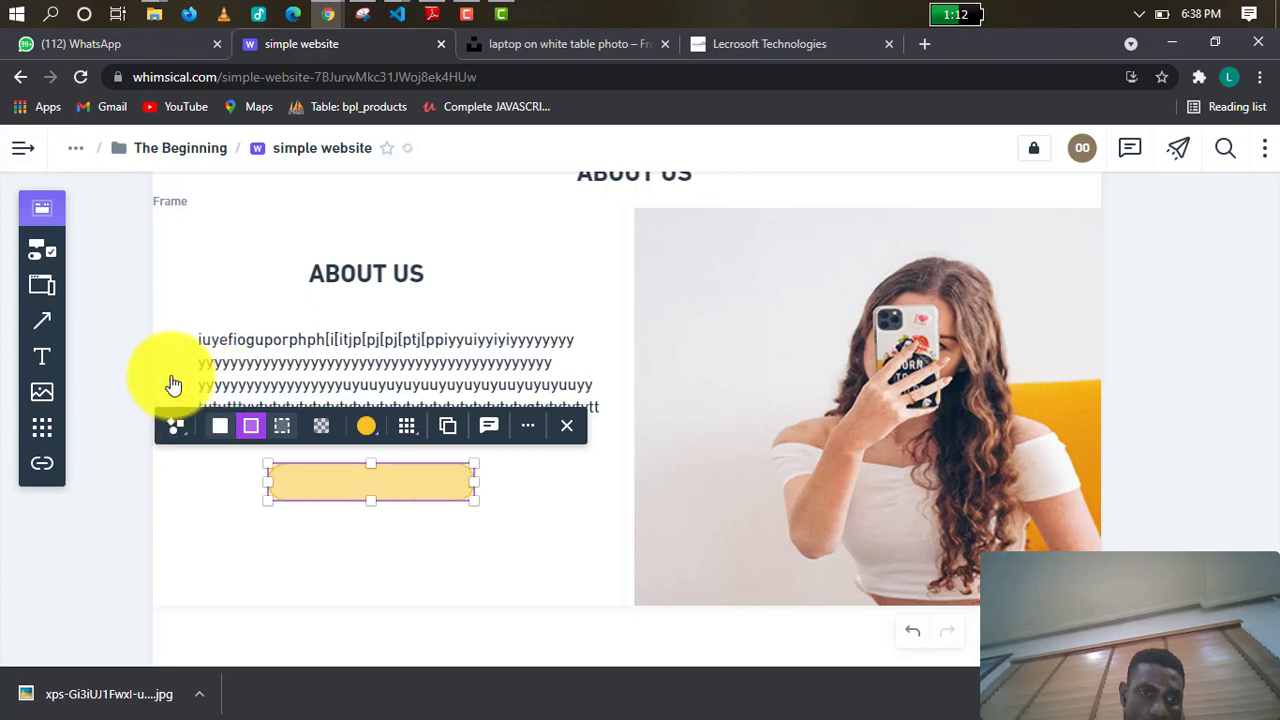
click(207, 493)
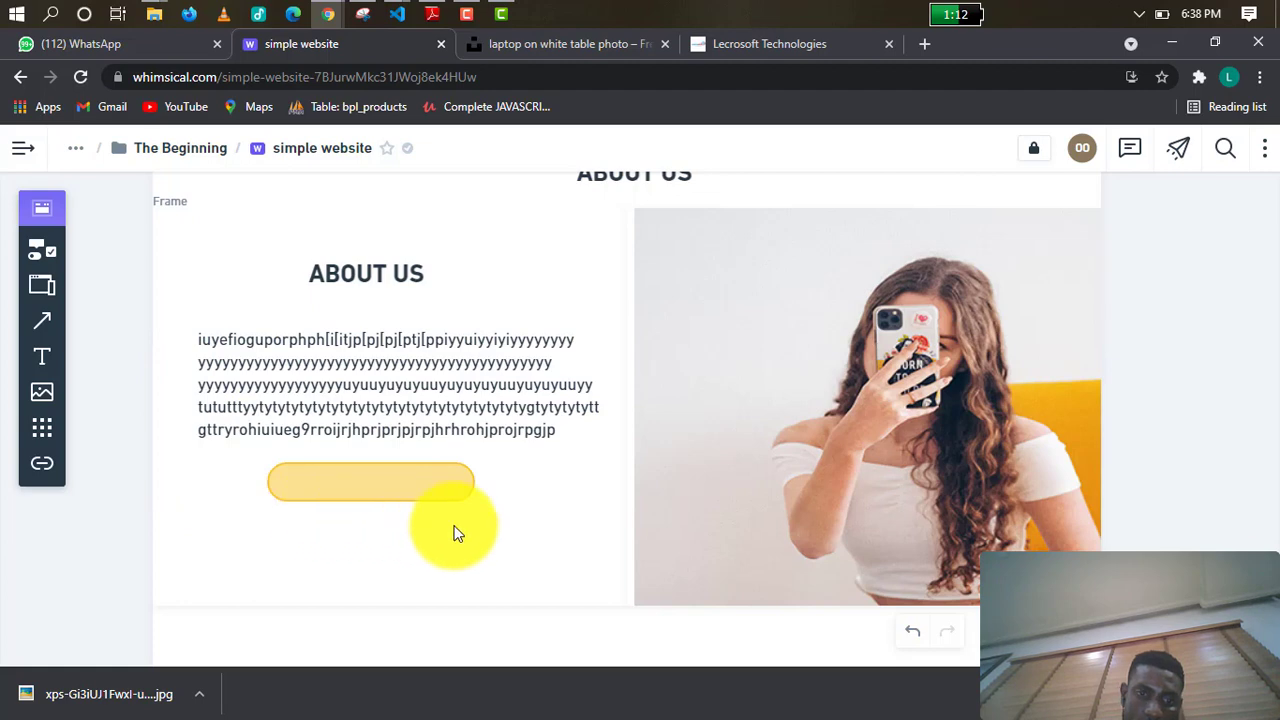
Review the whole page with the new yellow button shape, from the navigation bar and hero banner down to the ABOUT US section.
scroll(672, 514, up, 4)
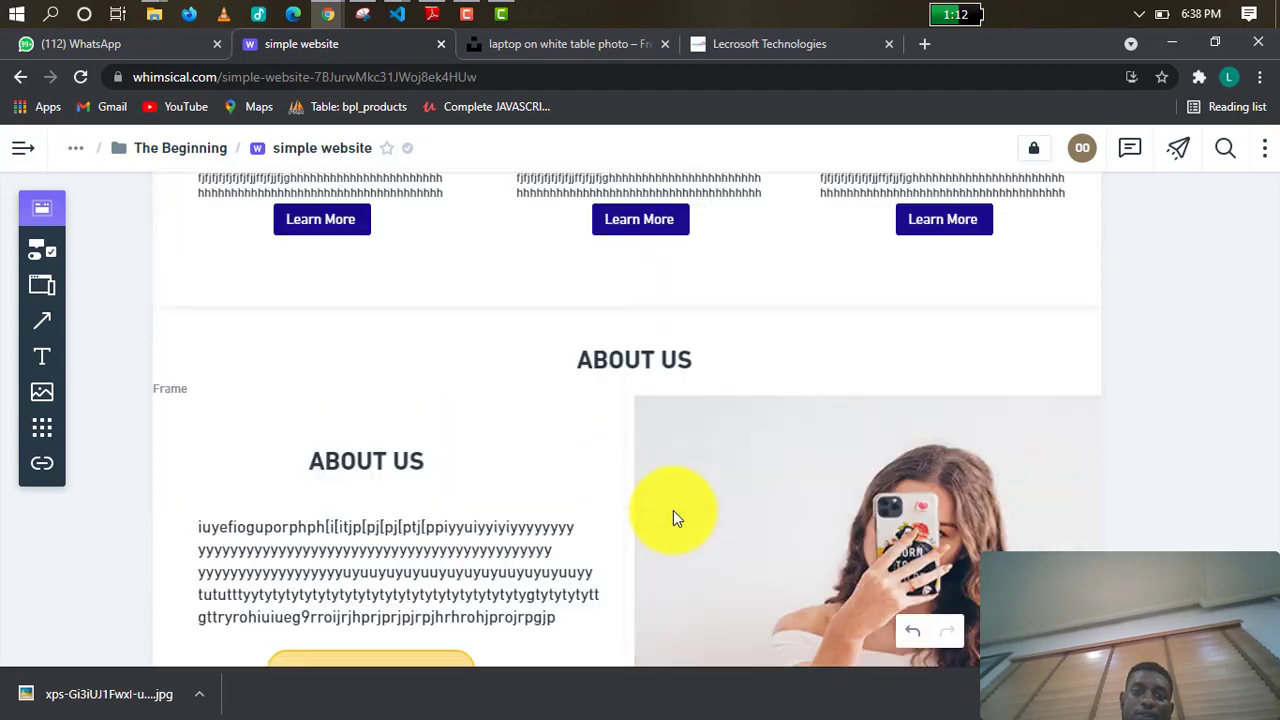
scroll(674, 509, up, 6)
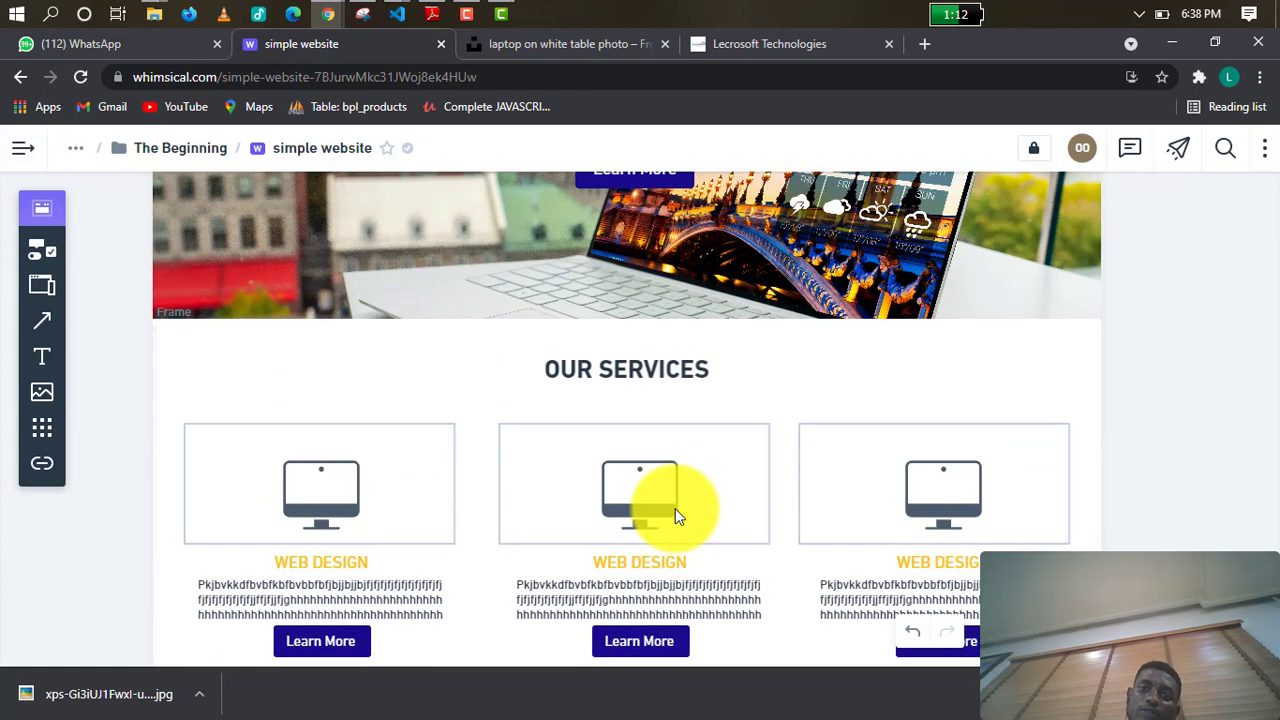
scroll(675, 508, up, 2)
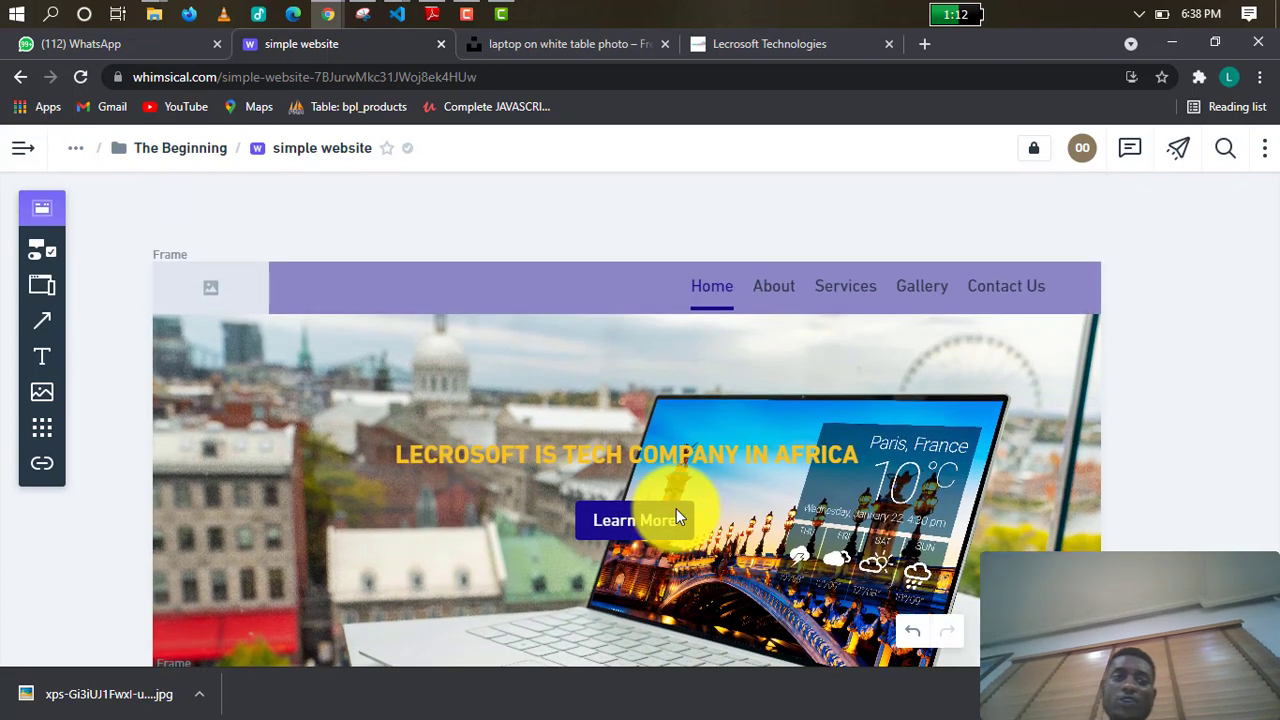
scroll(676, 510, down, 3)
scroll(678, 514, down, 2)
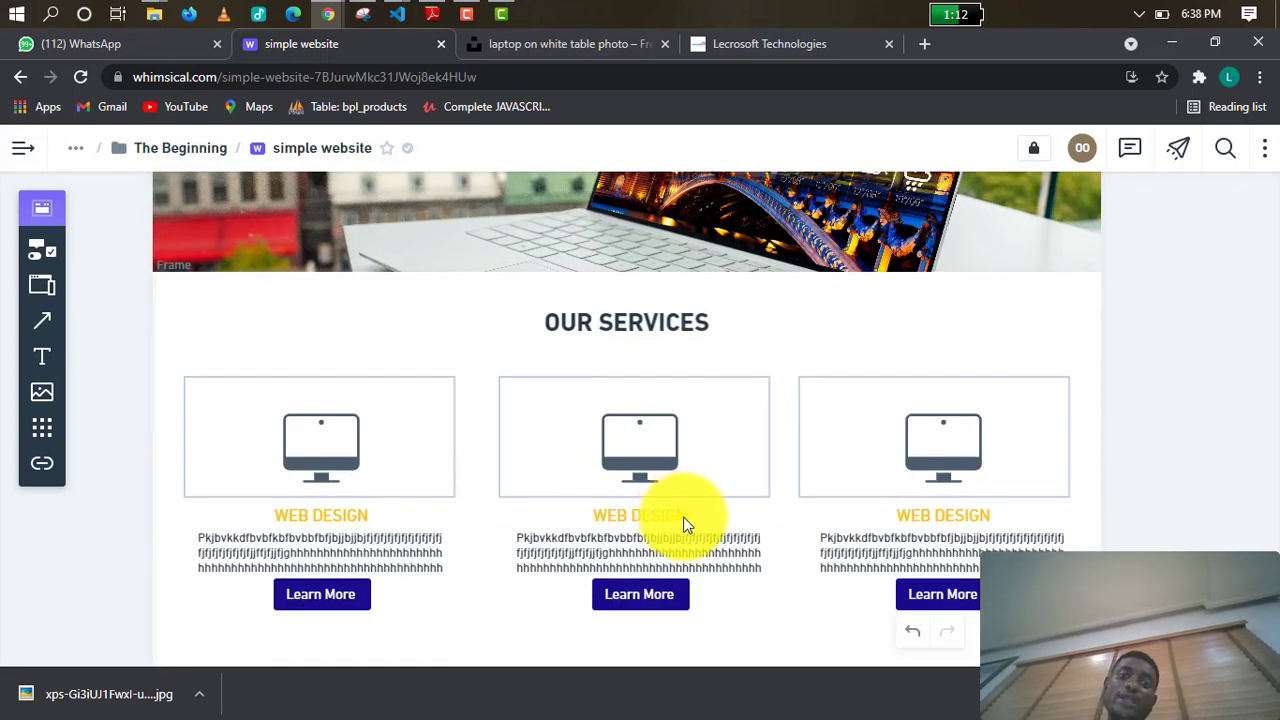
scroll(682, 518, down, 4)
scroll(686, 516, down, 5)
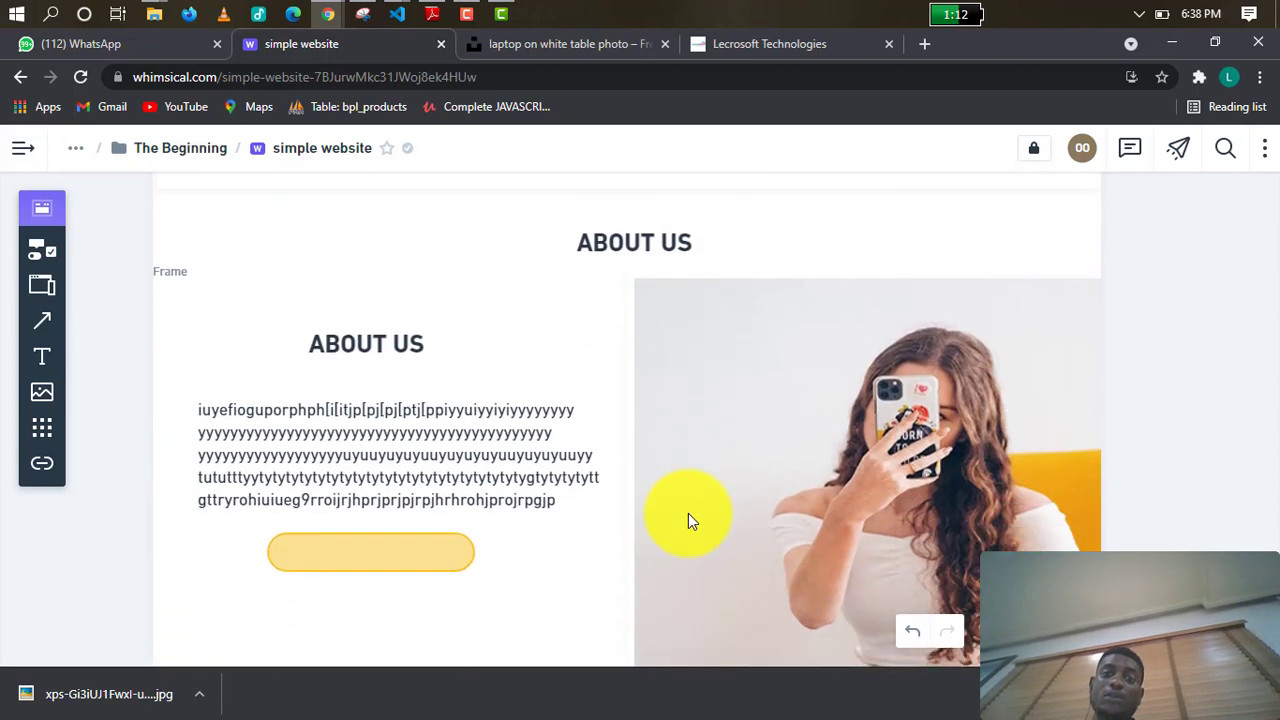
scroll(688, 513, down, 1)
scroll(689, 512, up, 6)
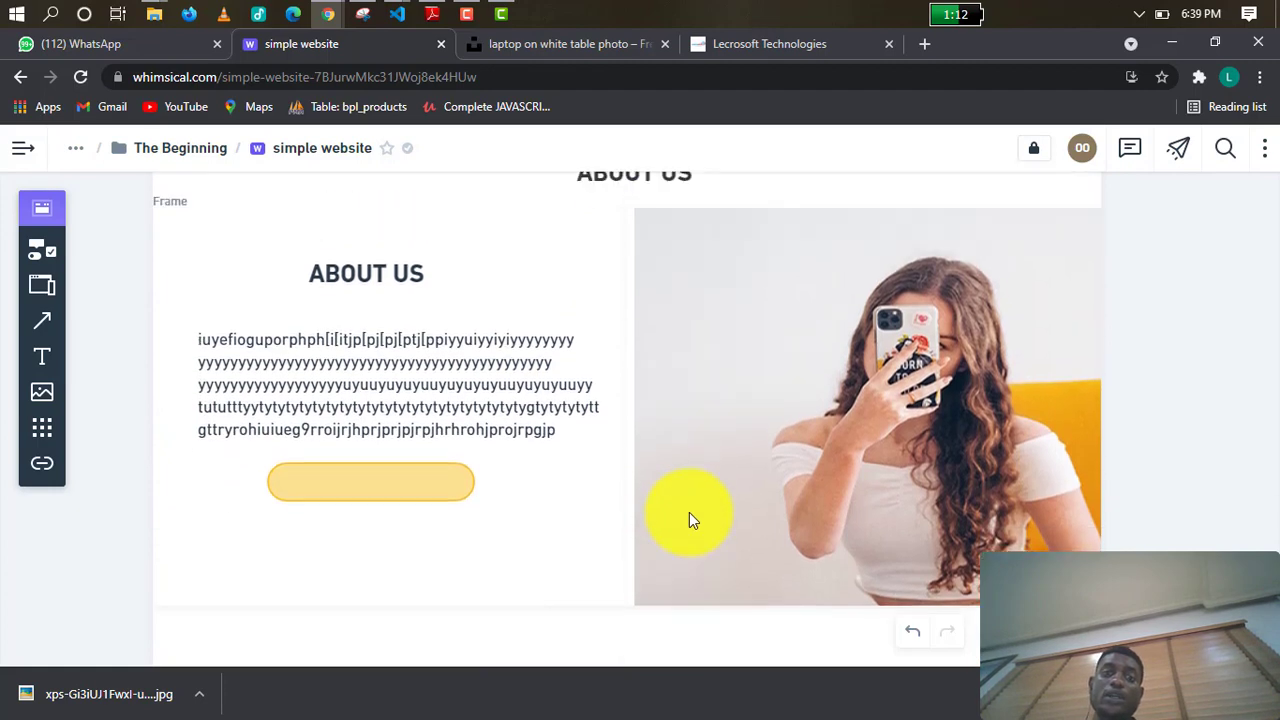
scroll(689, 511, up, 5)
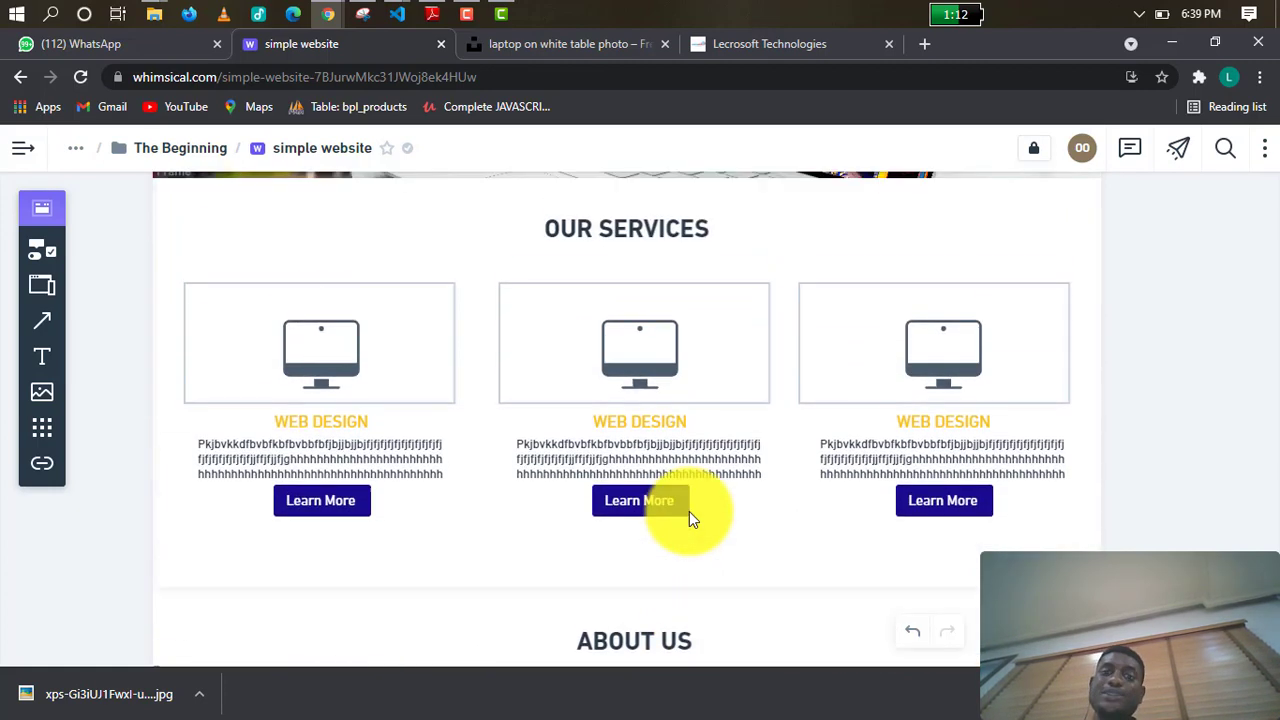
scroll(690, 511, up, 6)
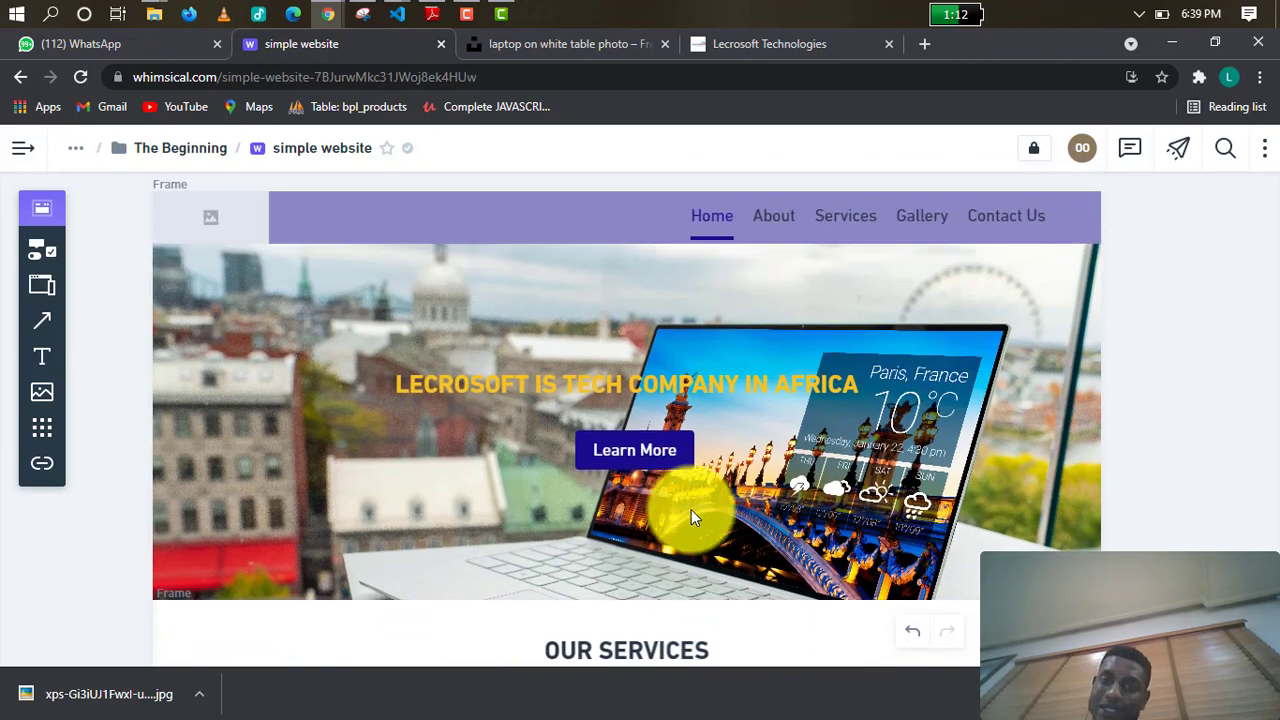
scroll(692, 509, down, 11)
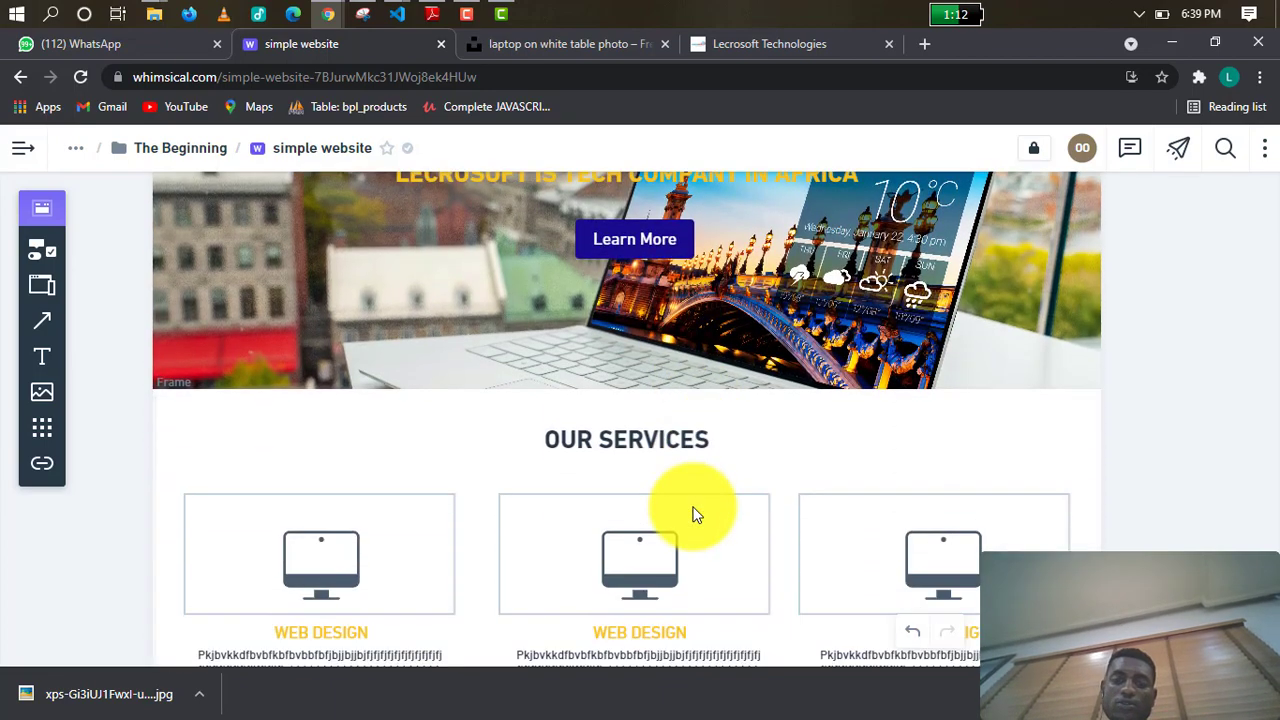
scroll(692, 511, down, 10)
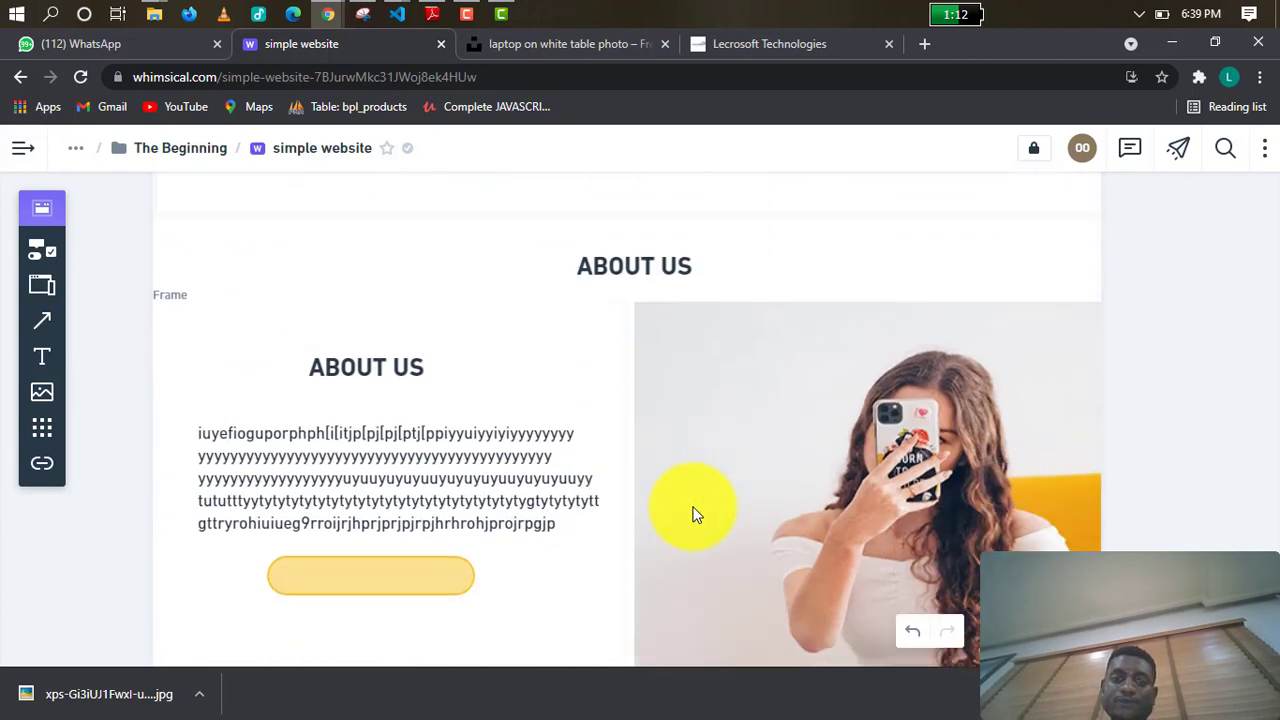
Examine the OUR SERVICES cards, the ABOUT US content with its yellow button shape, and the empty area beneath the frame.
scroll(646, 438, up, 6)
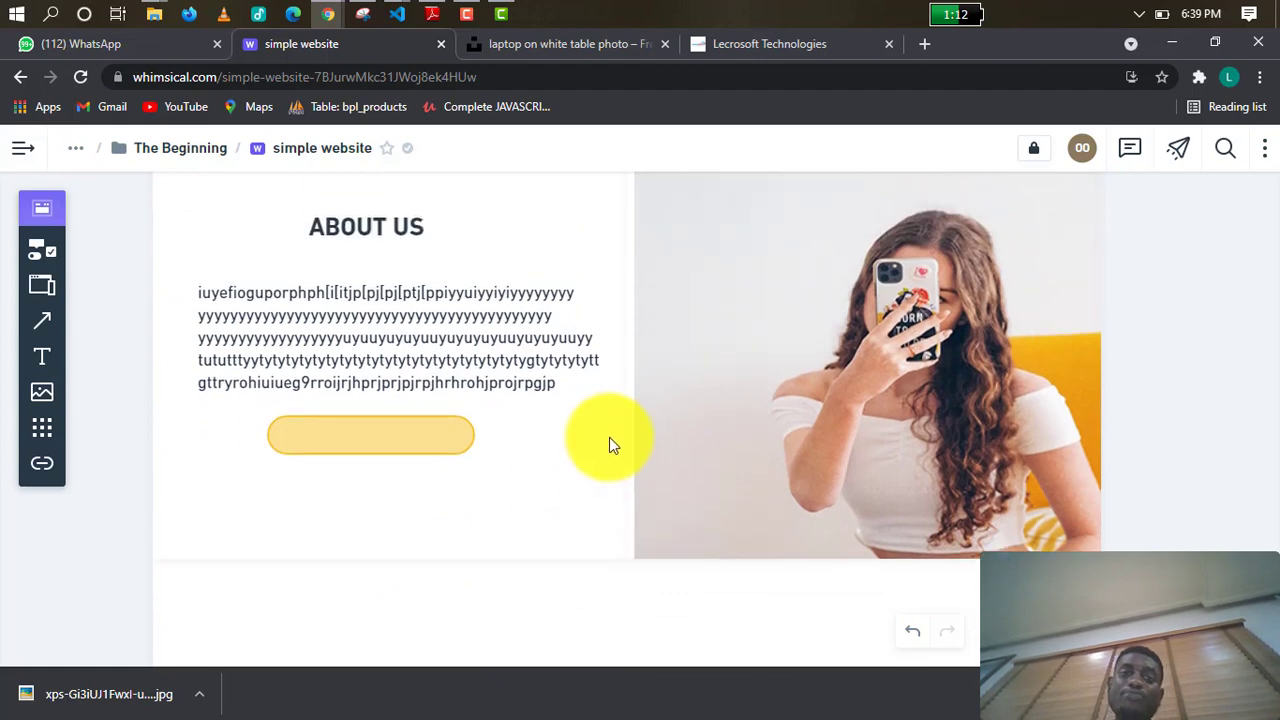
scroll(645, 411, up, 7)
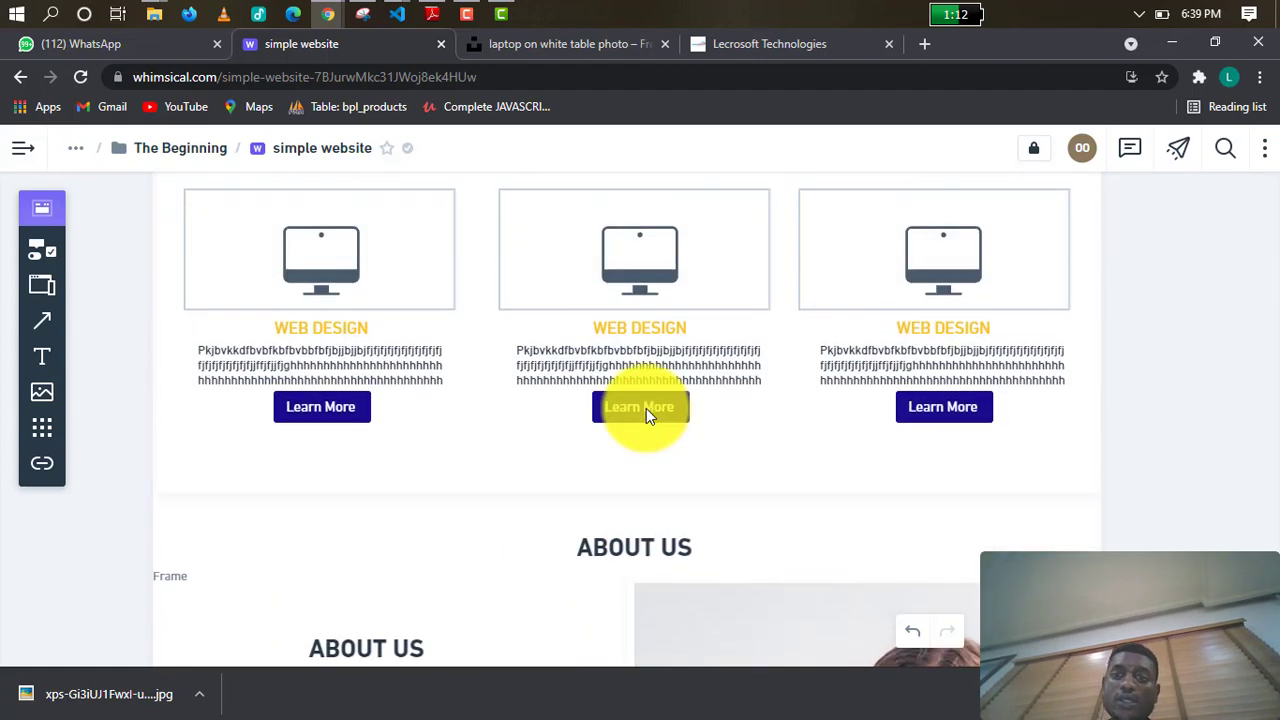
scroll(651, 410, up, 2)
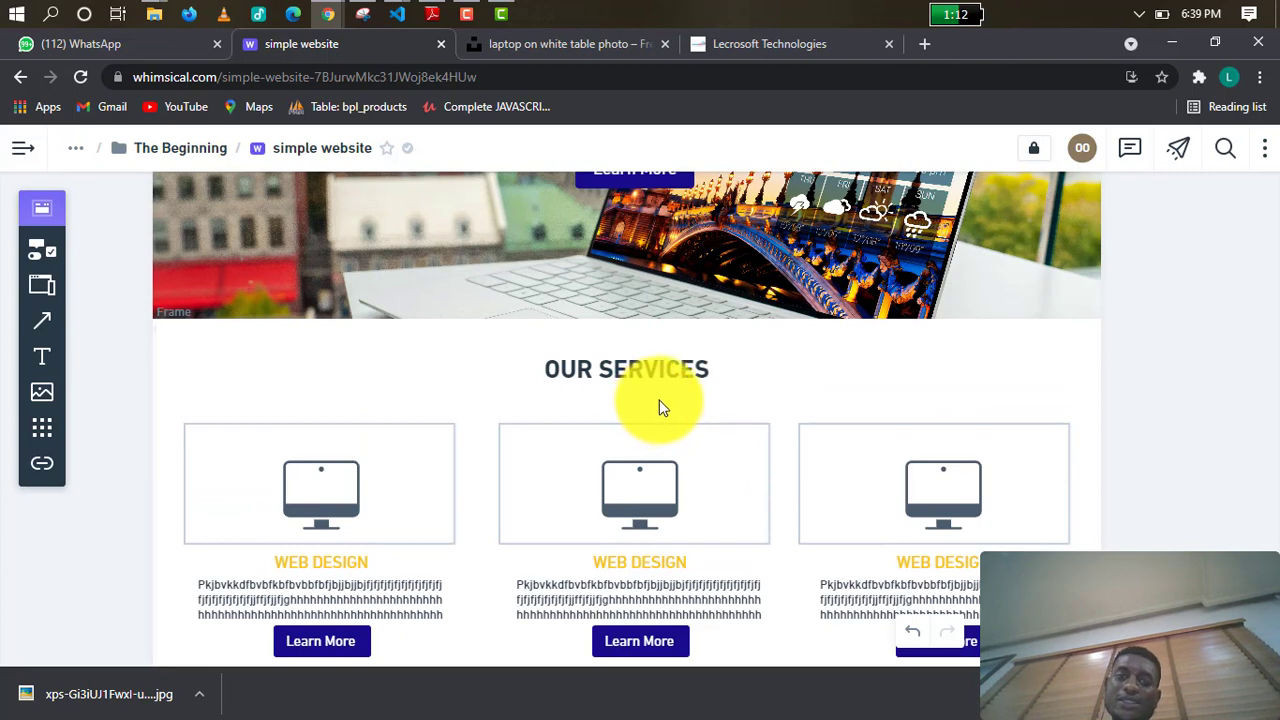
scroll(660, 405, down, 4)
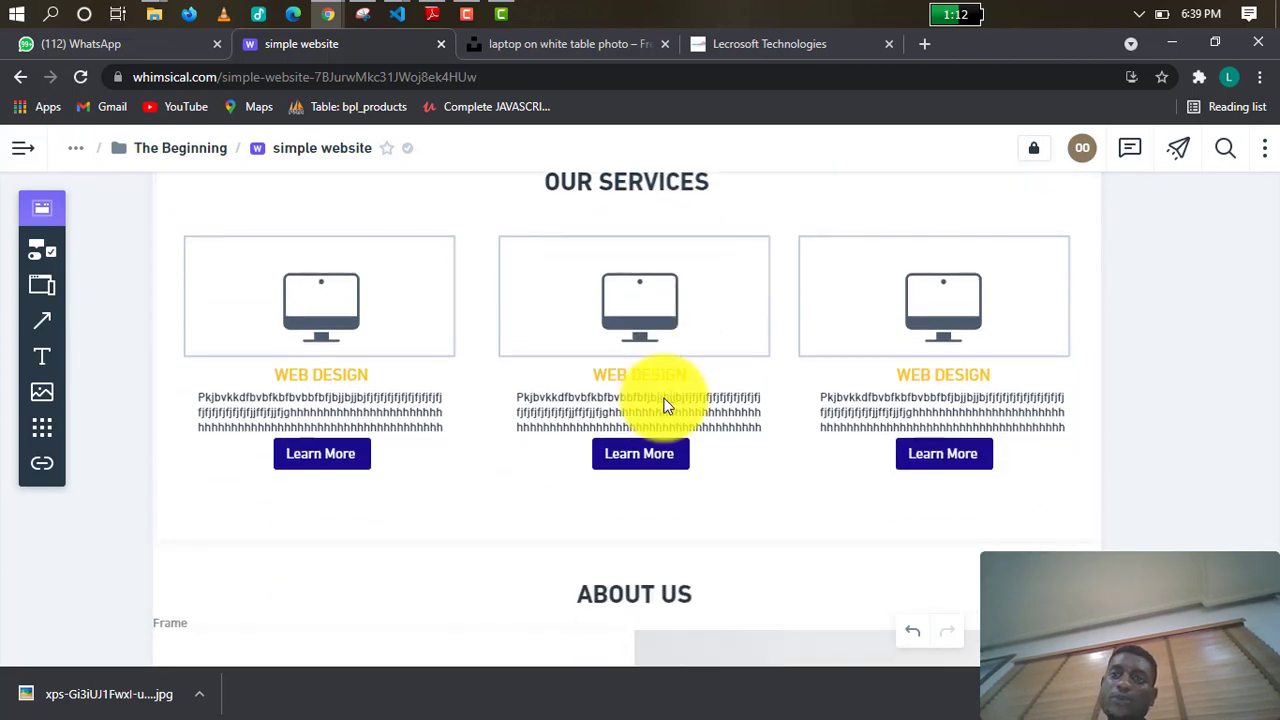
scroll(668, 404, down, 6)
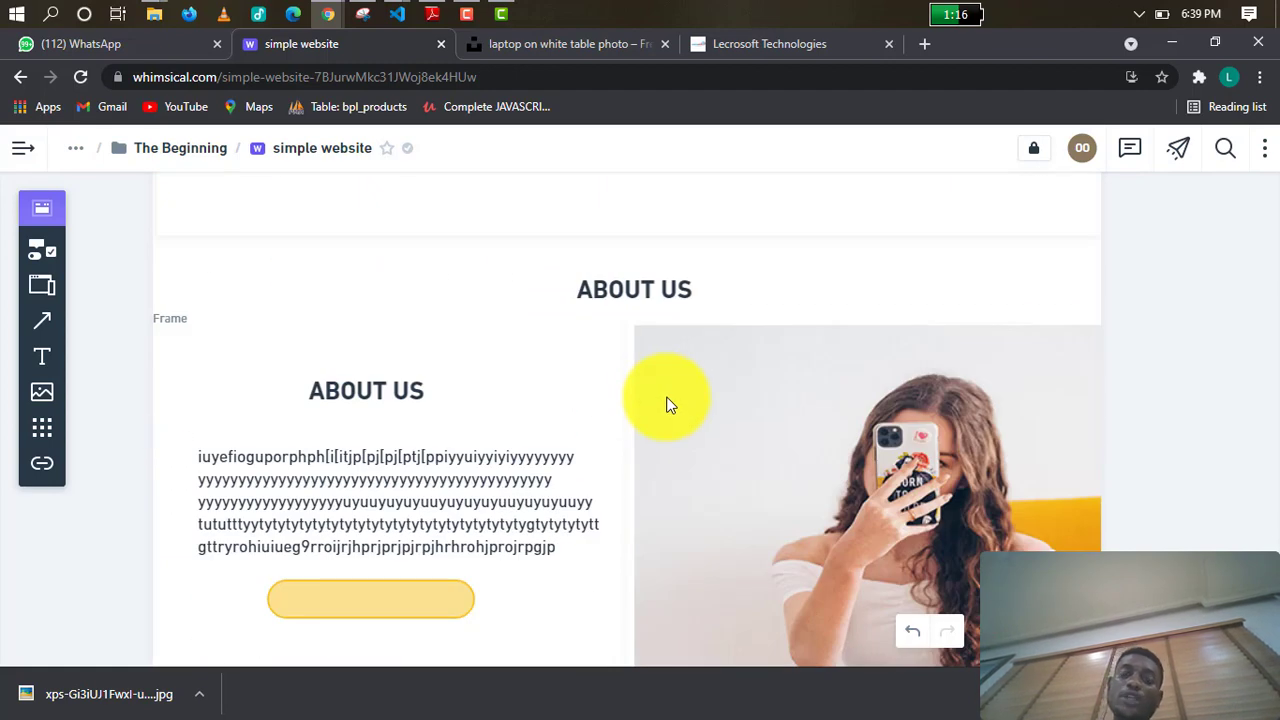
scroll(668, 404, down, 4)
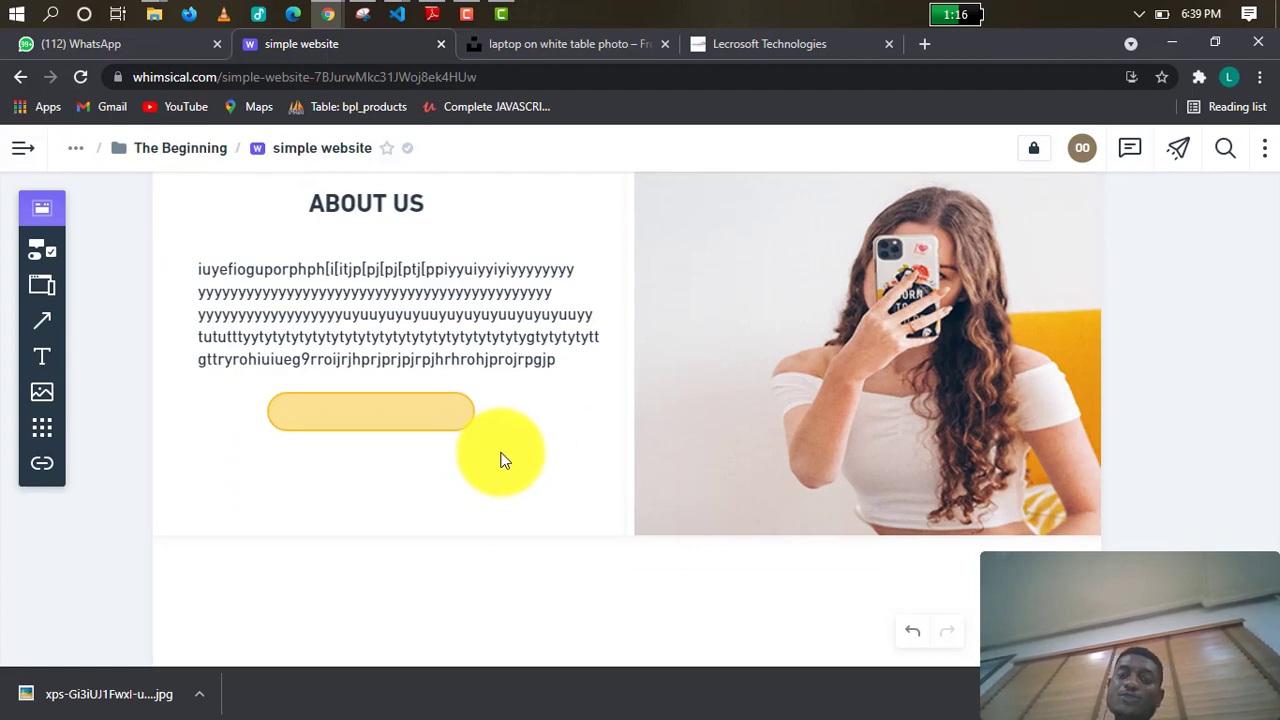
scroll(503, 459, up, 2)
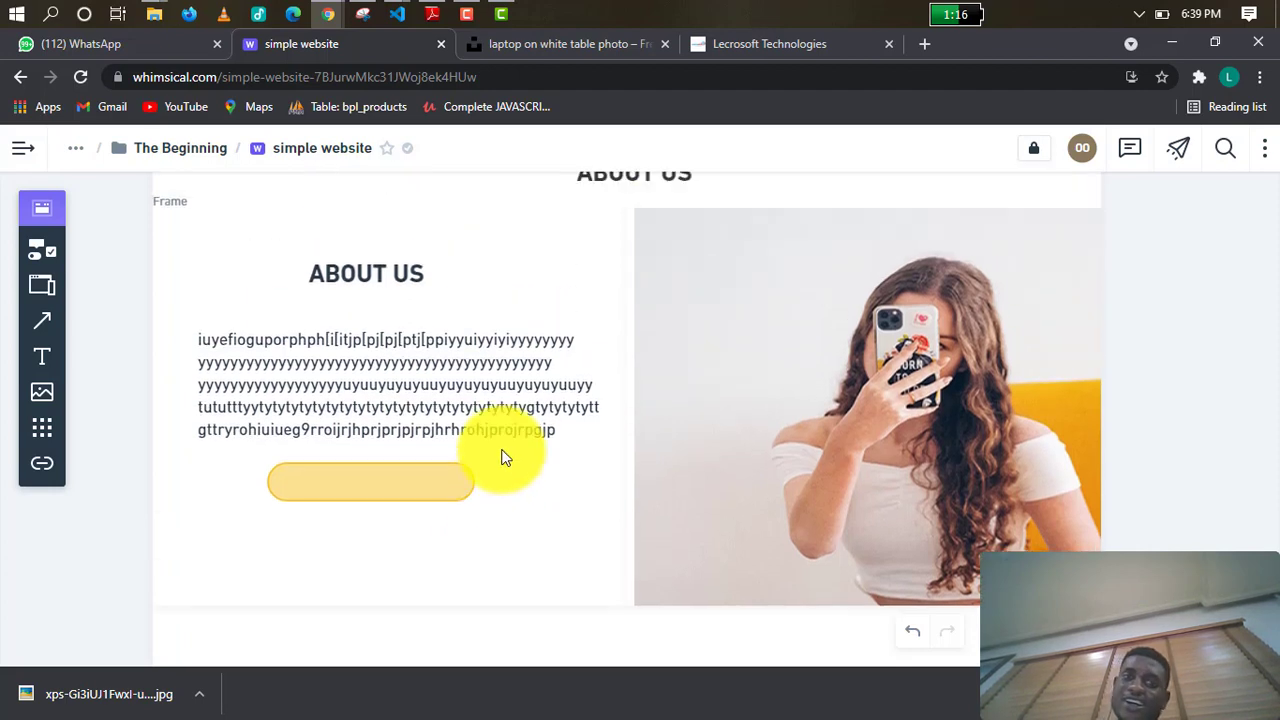
scroll(507, 447, down, 3)
scroll(510, 446, down, 1)
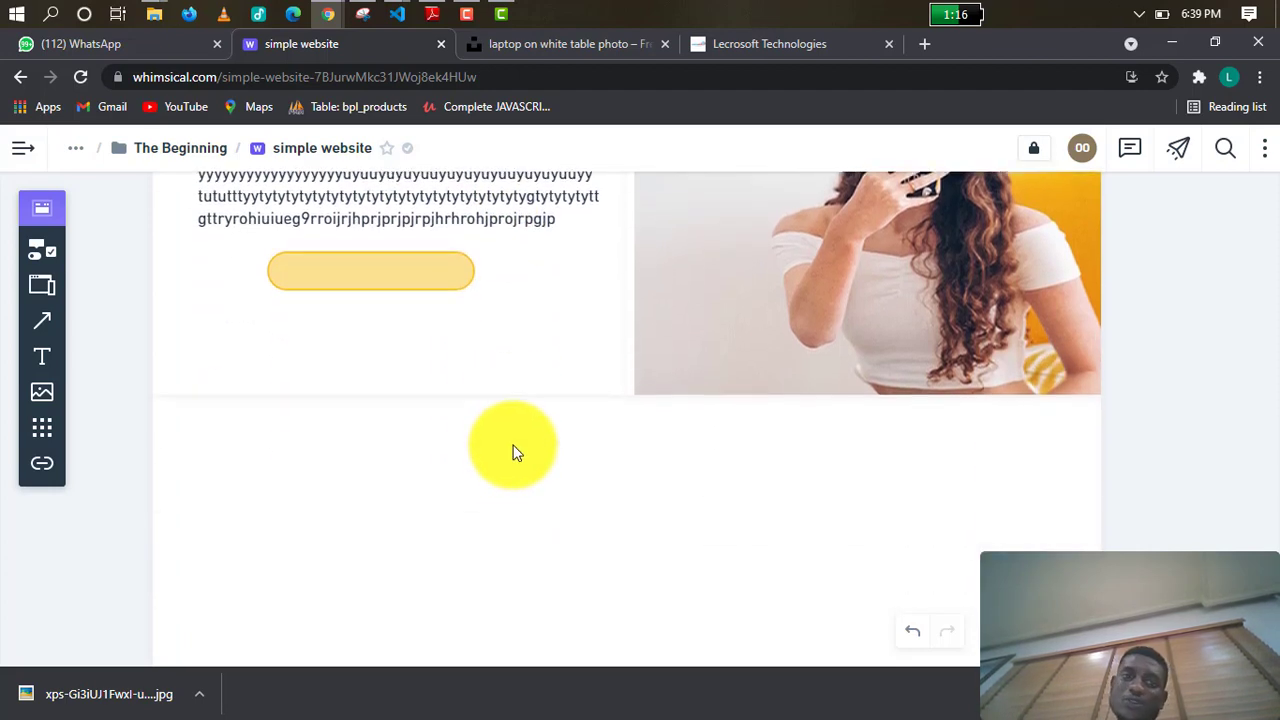
scroll(511, 444, up, 2)
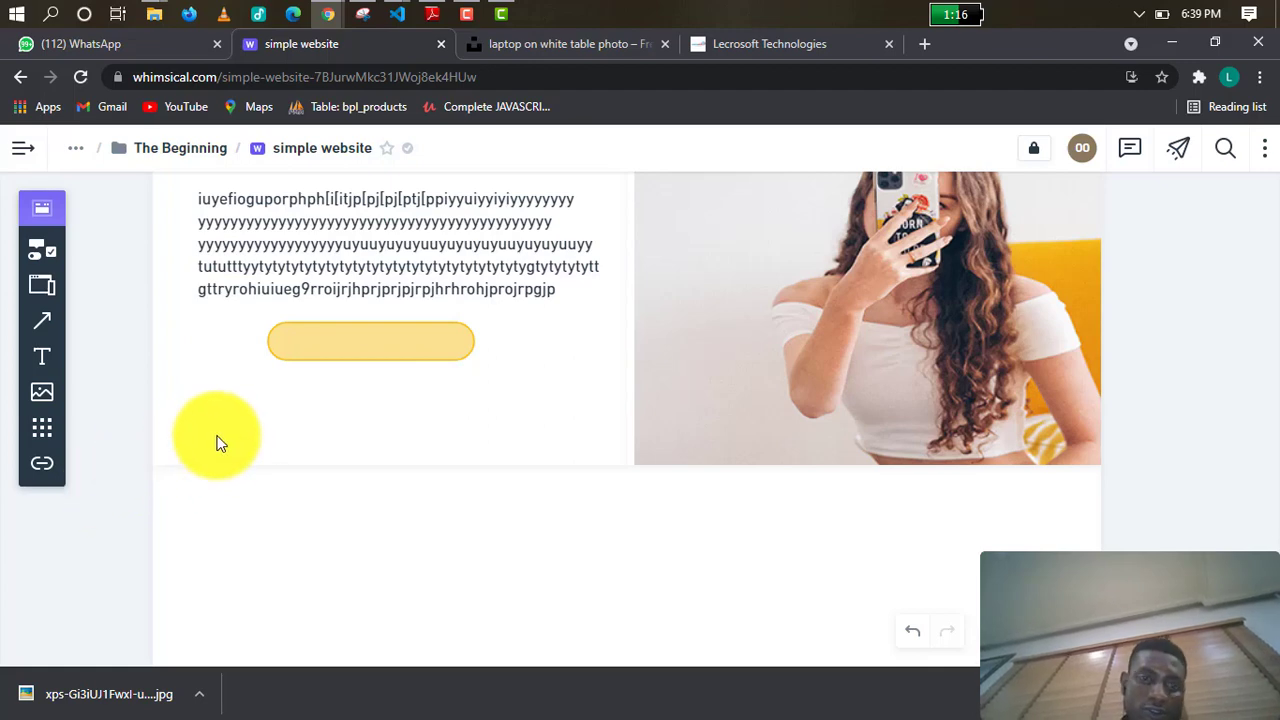
Add a rectangle below the yellow About Us button and reduce its height to a slim bar.
scroll(206, 365, up, 1)
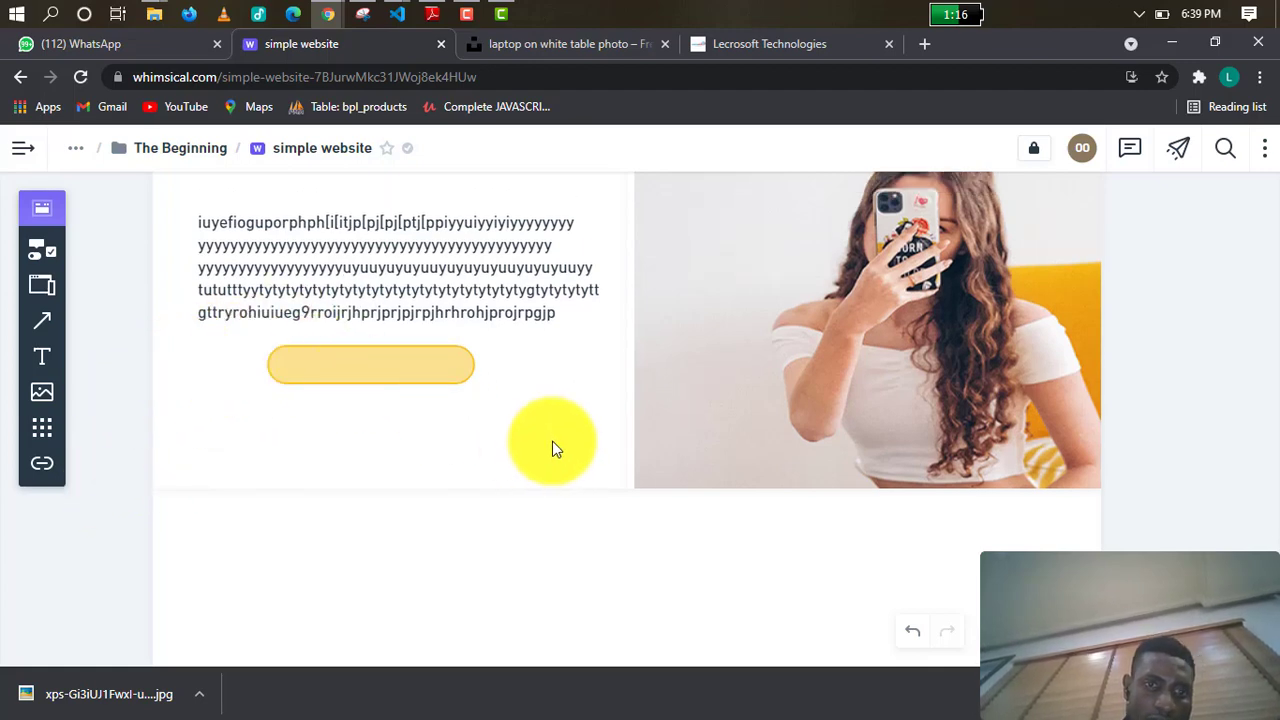
click(430, 372)
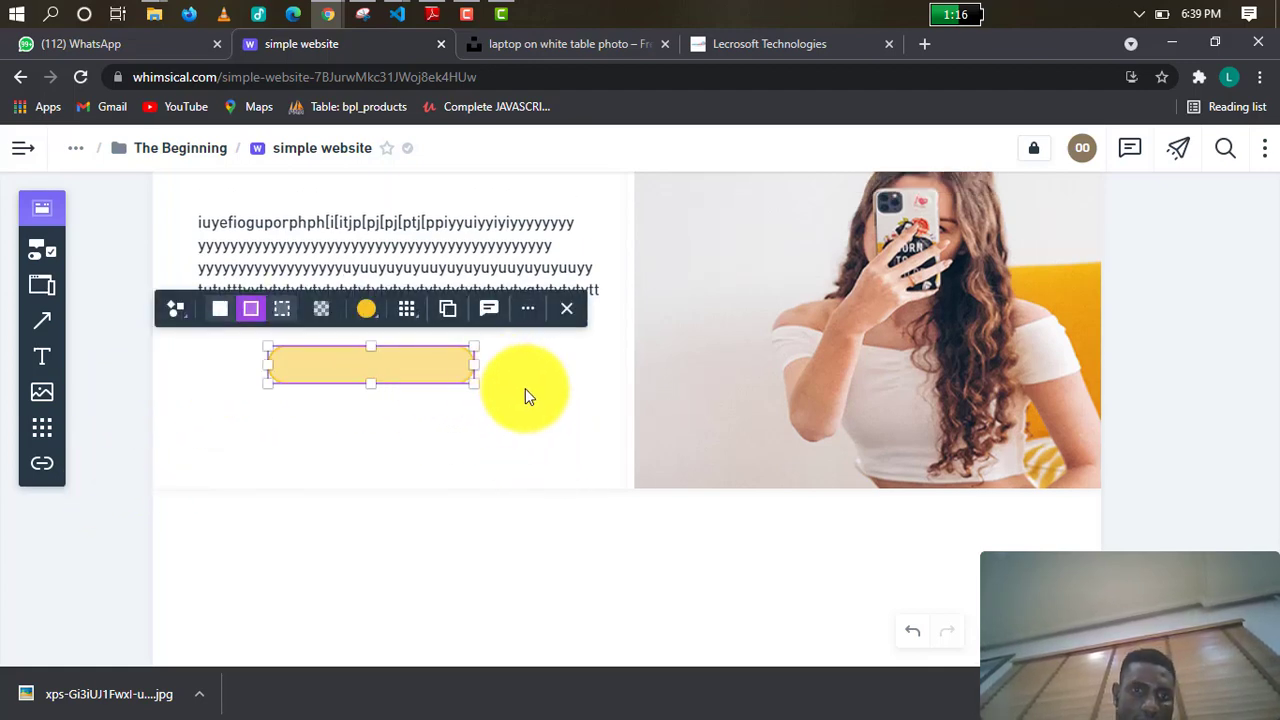
click(486, 394)
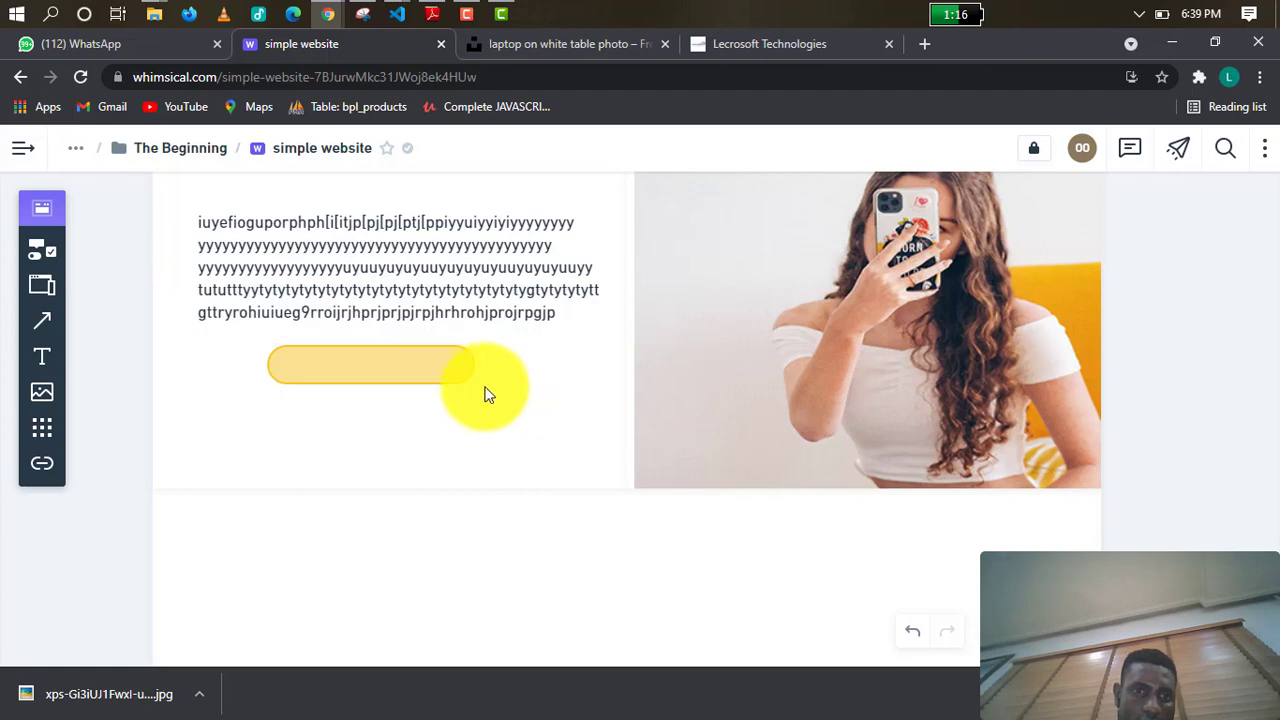
click(43, 258)
click(128, 343)
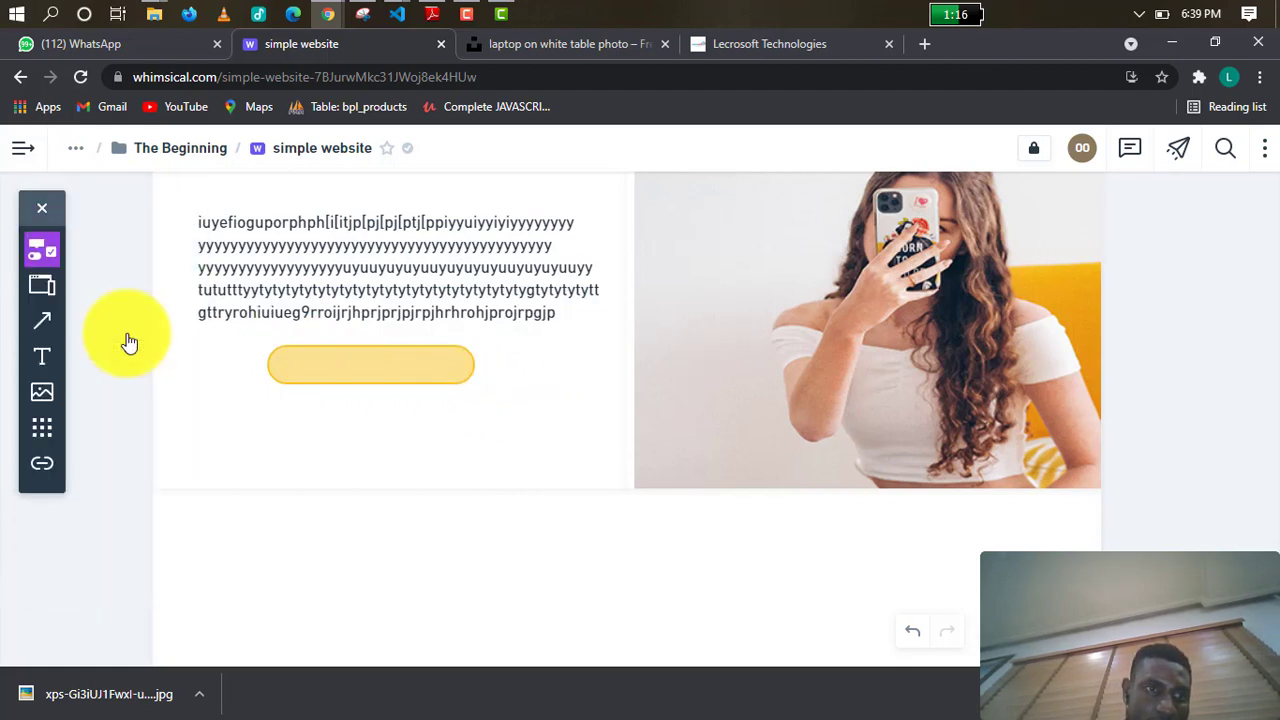
click(267, 411)
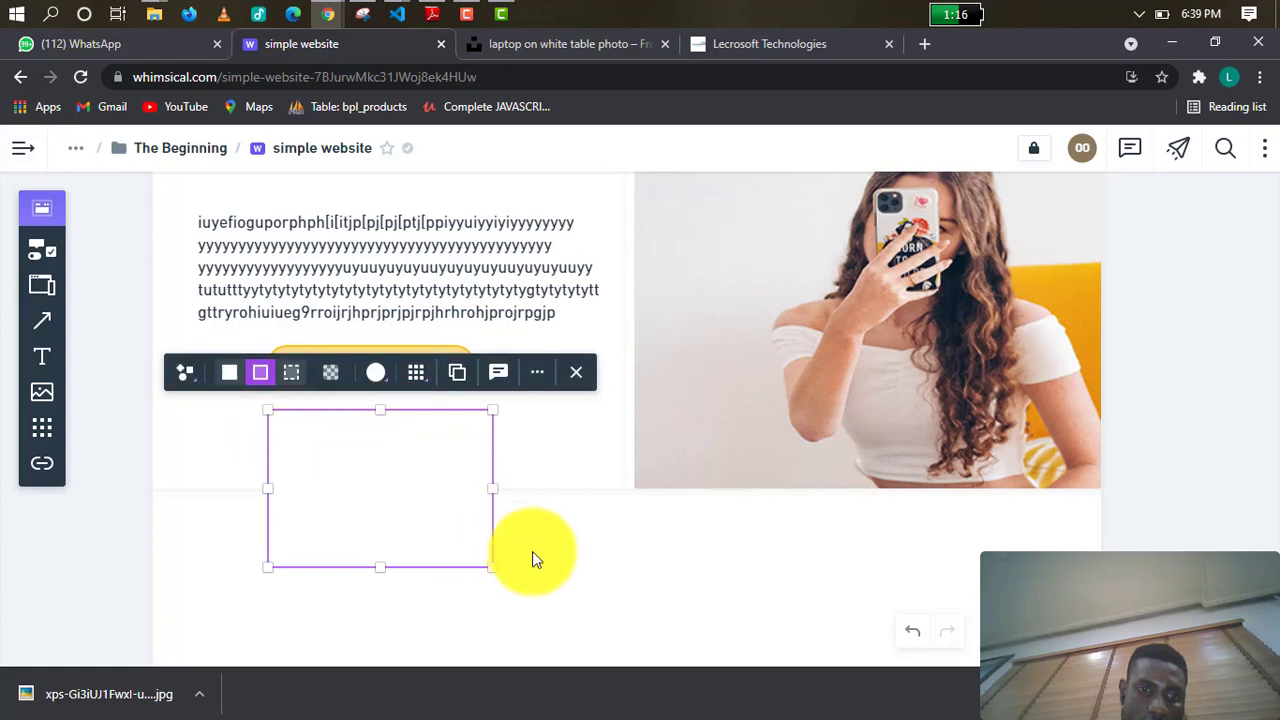
drag(383, 563, 393, 447)
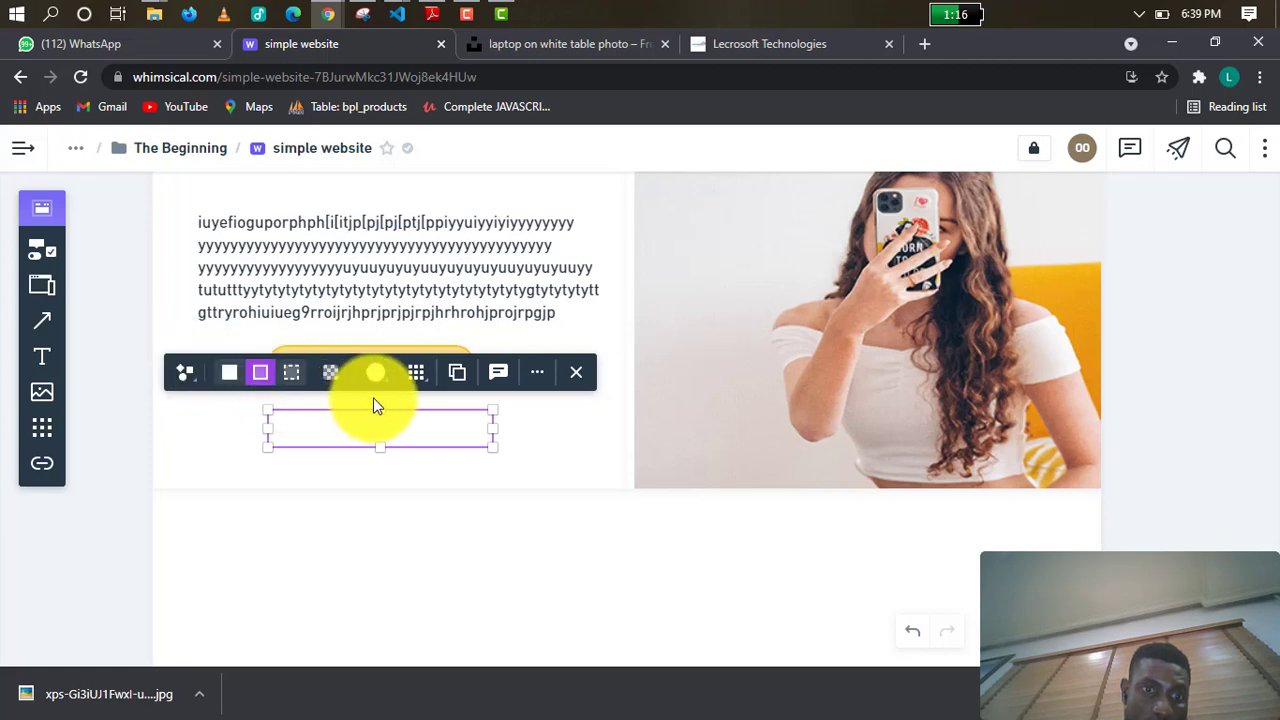
Change the new bar to the rounded rectangle shape, colour it yellow and deselect it.
click(185, 372)
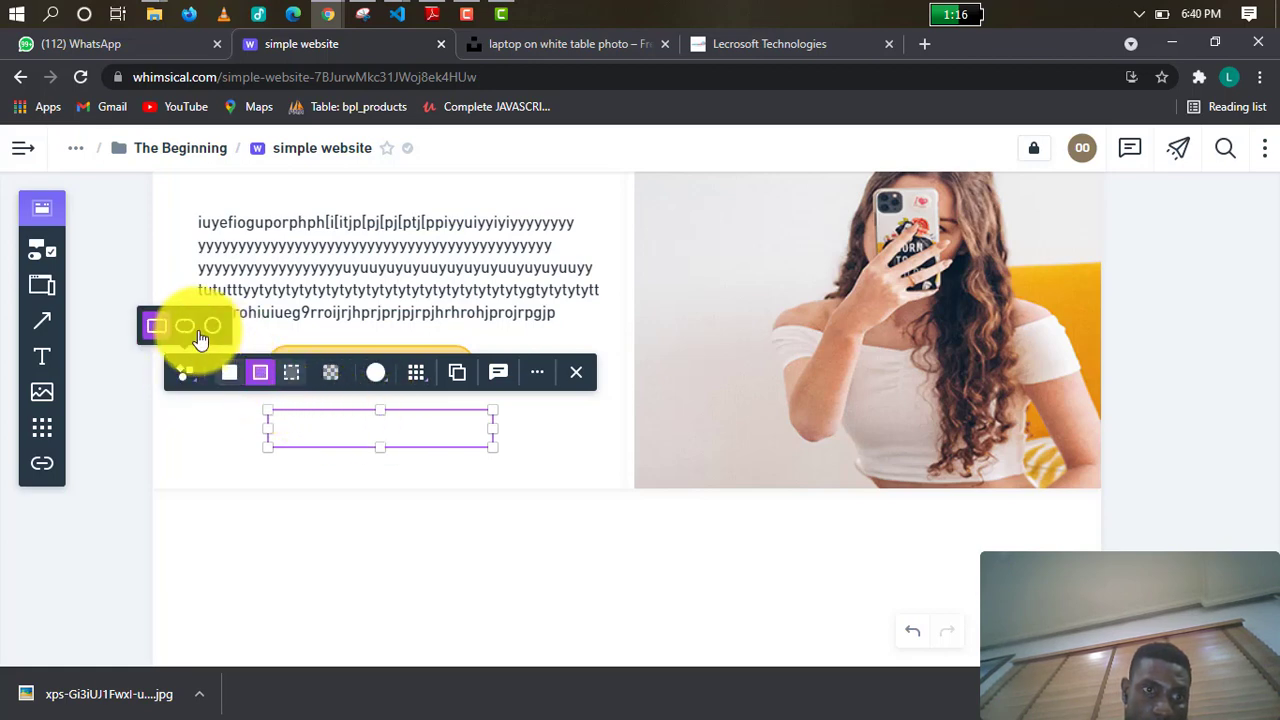
click(189, 333)
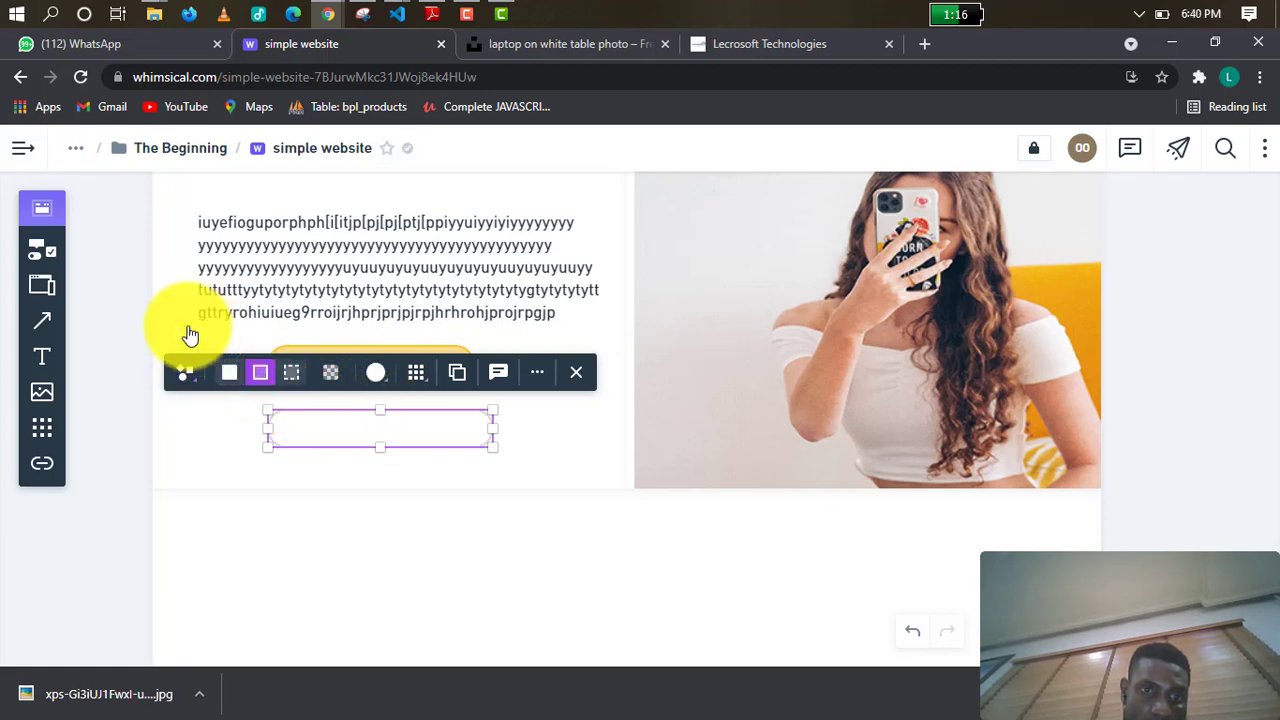
click(203, 438)
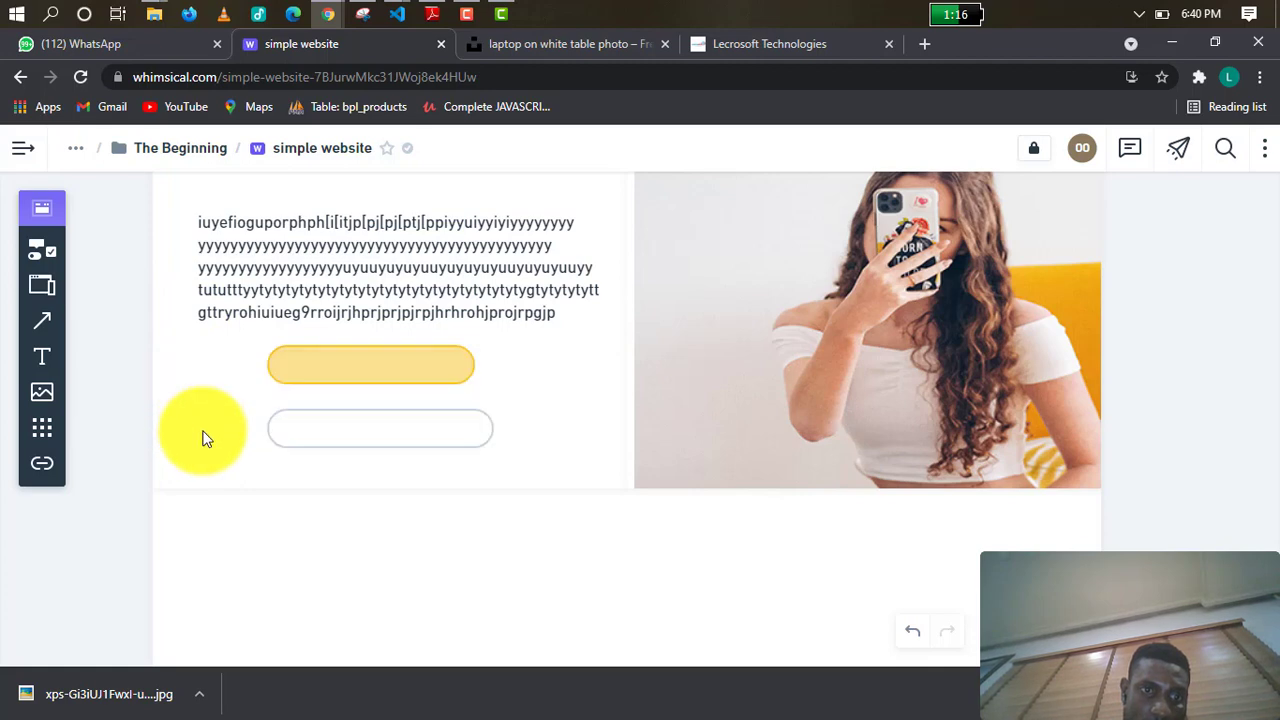
click(422, 440)
click(388, 378)
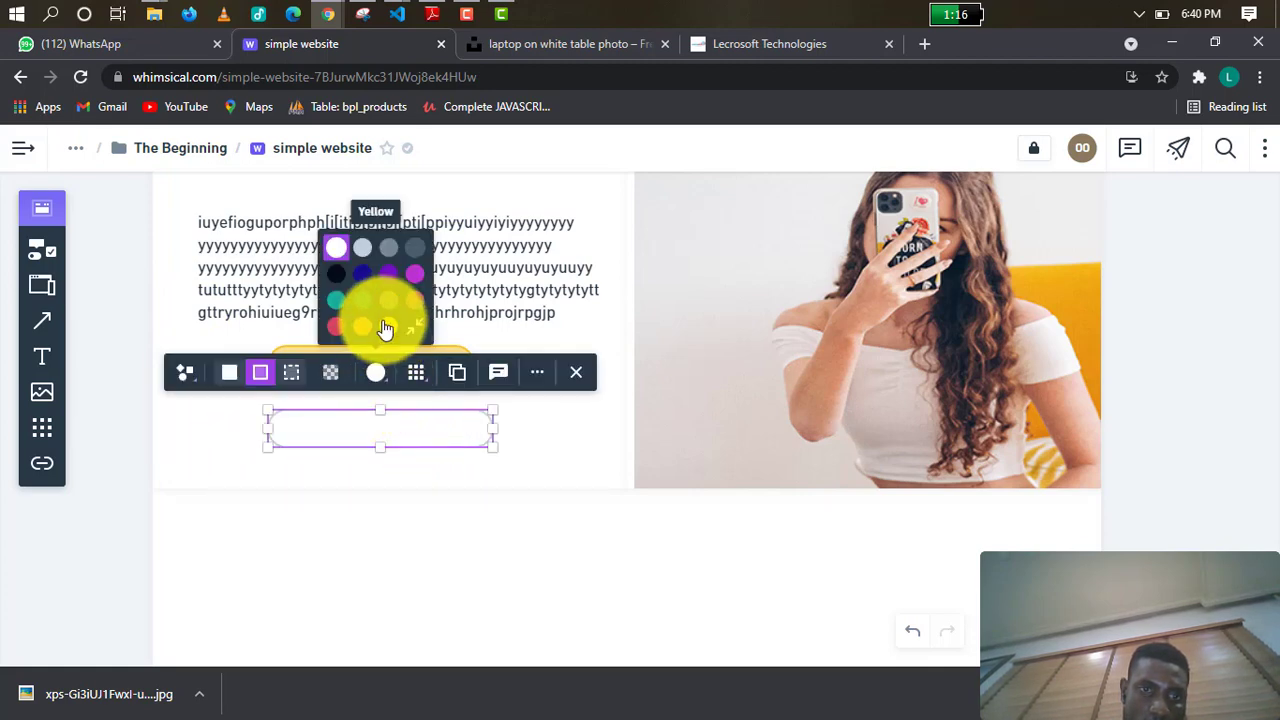
click(379, 325)
click(583, 465)
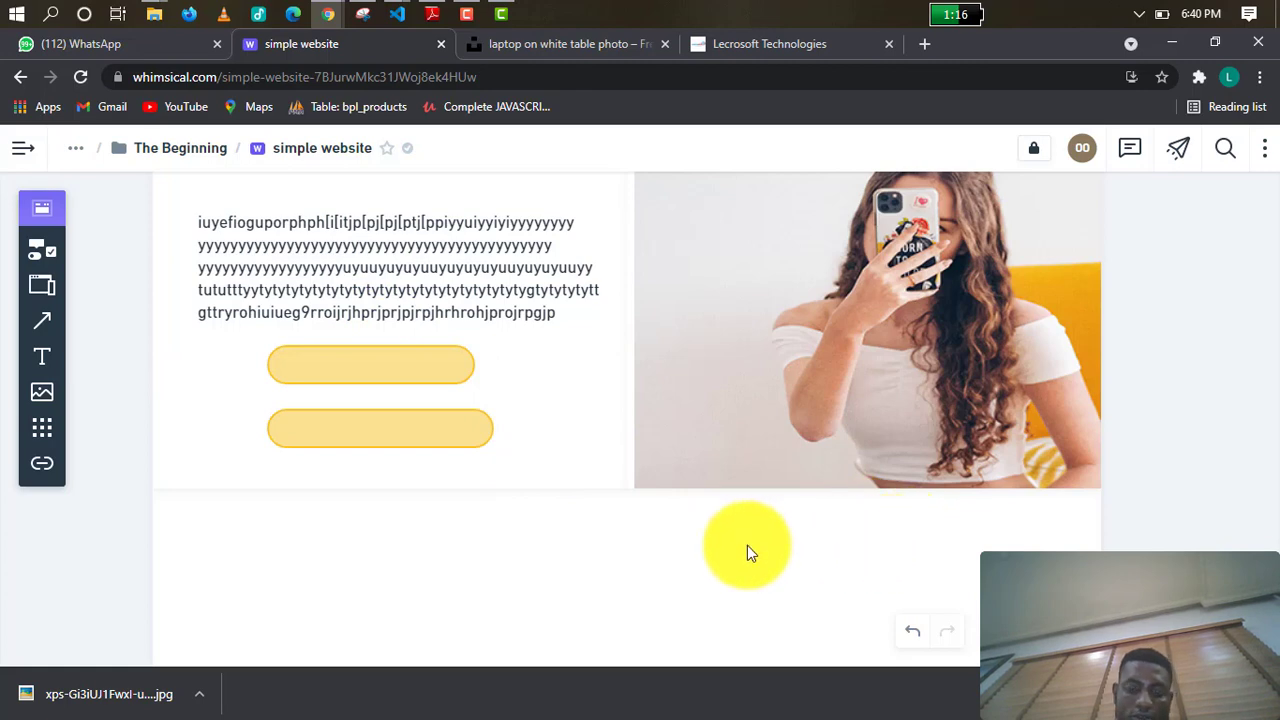
Delete the second yellow rounded bar beneath the original About Us button.
right_click(460, 440)
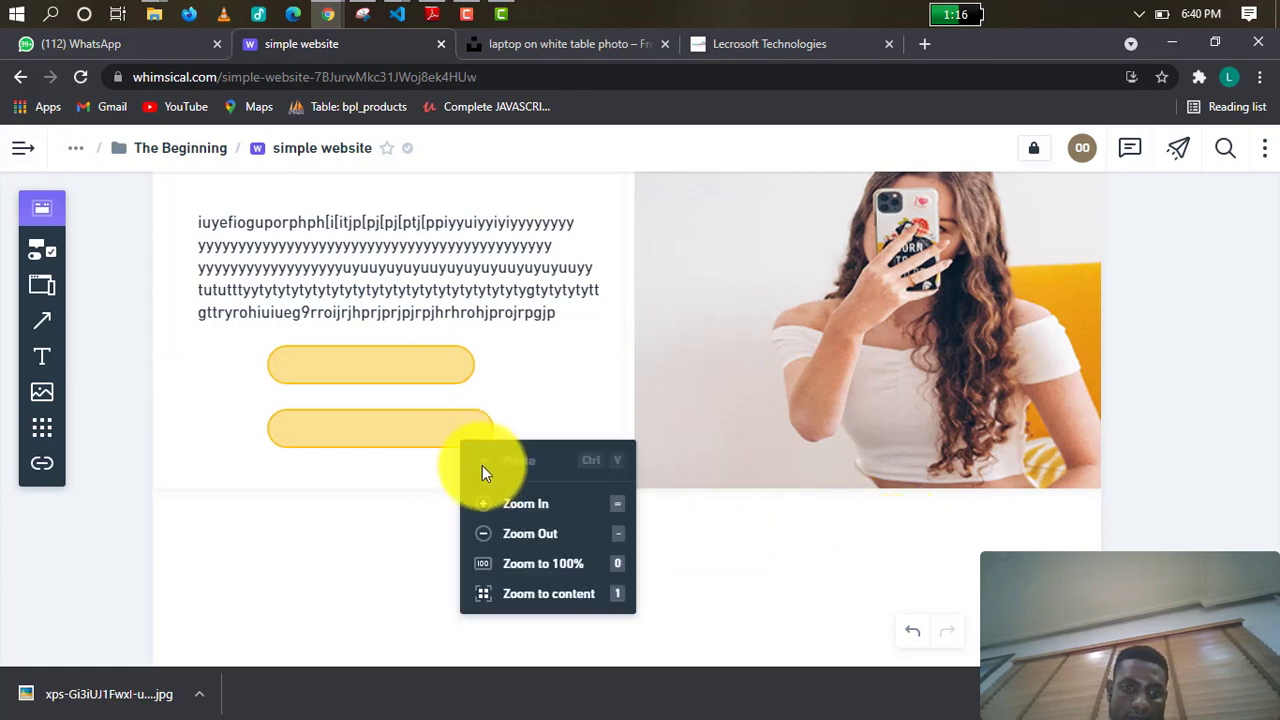
click(459, 442)
right_click(452, 440)
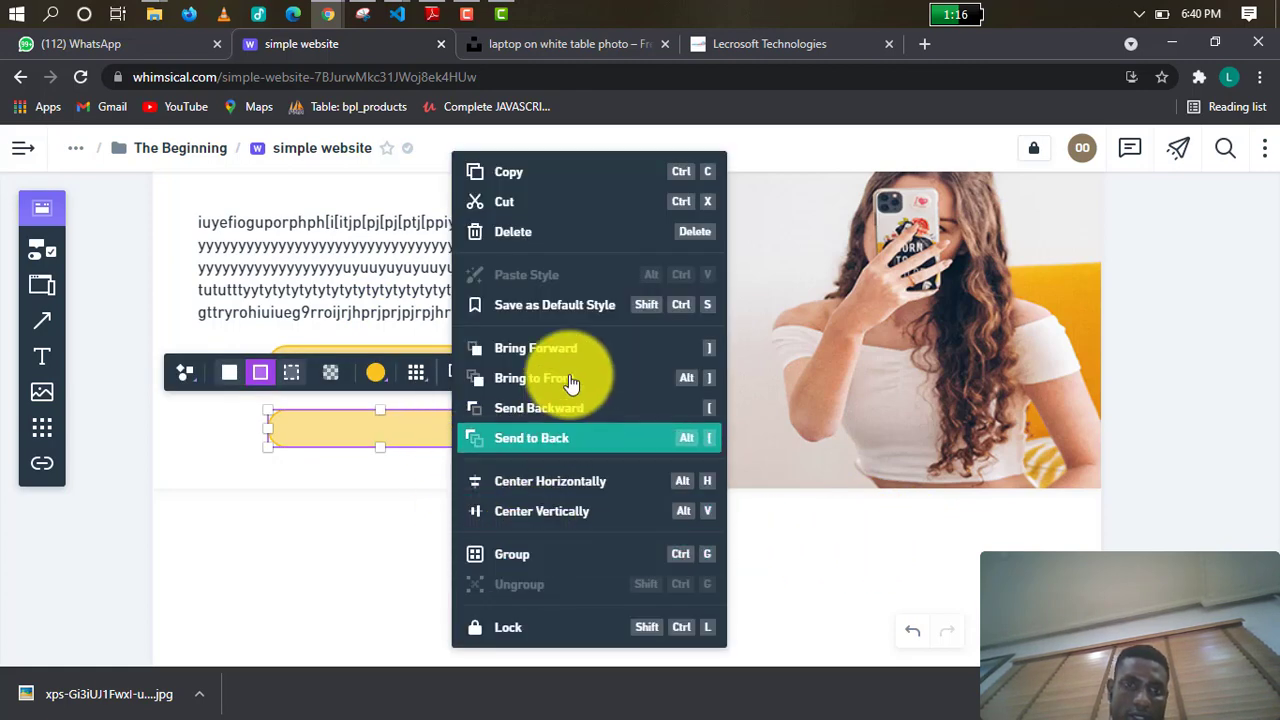
click(556, 245)
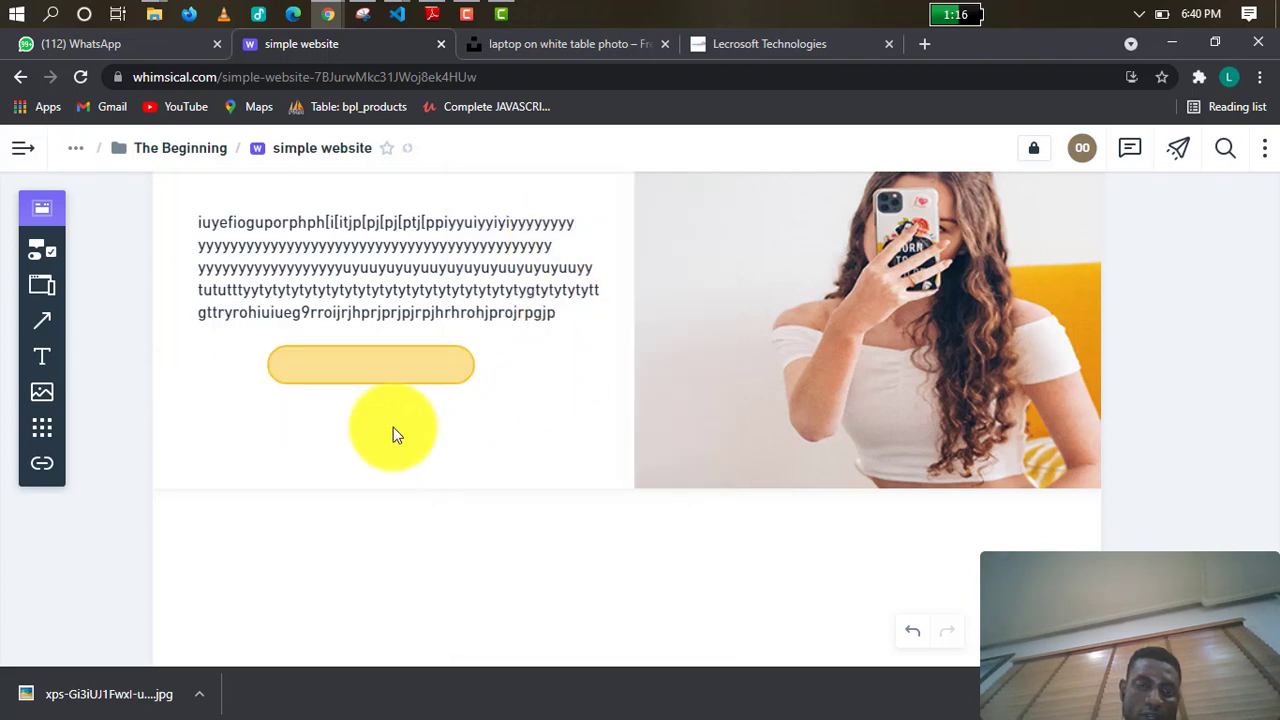
Add the text "Learn More" to the yellow About Us button and centre it inside the shape.
click(318, 362)
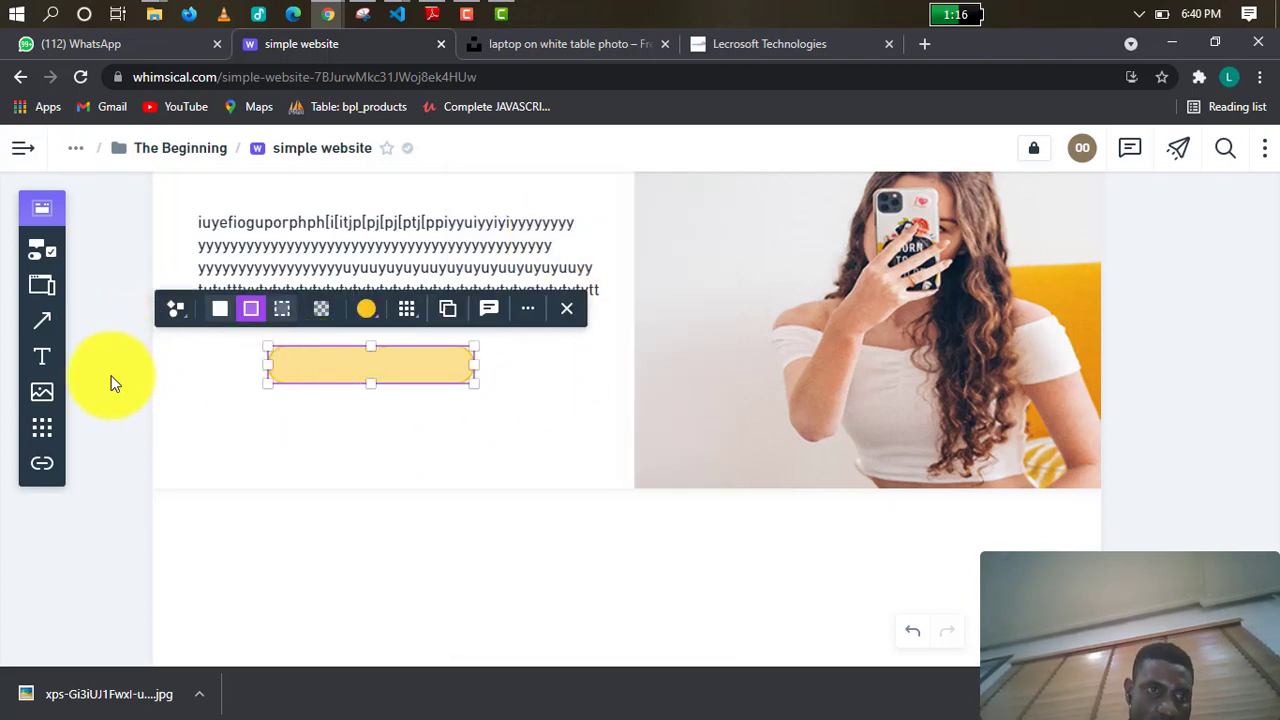
click(45, 360)
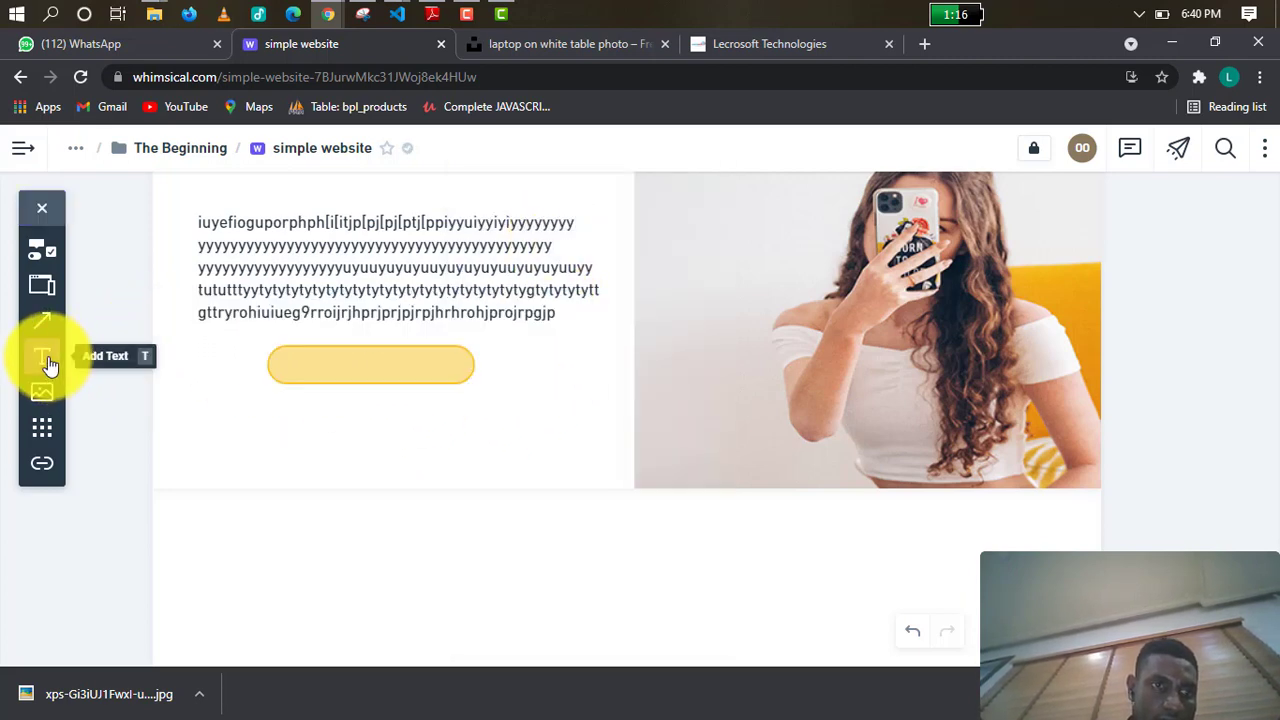
click(351, 367)
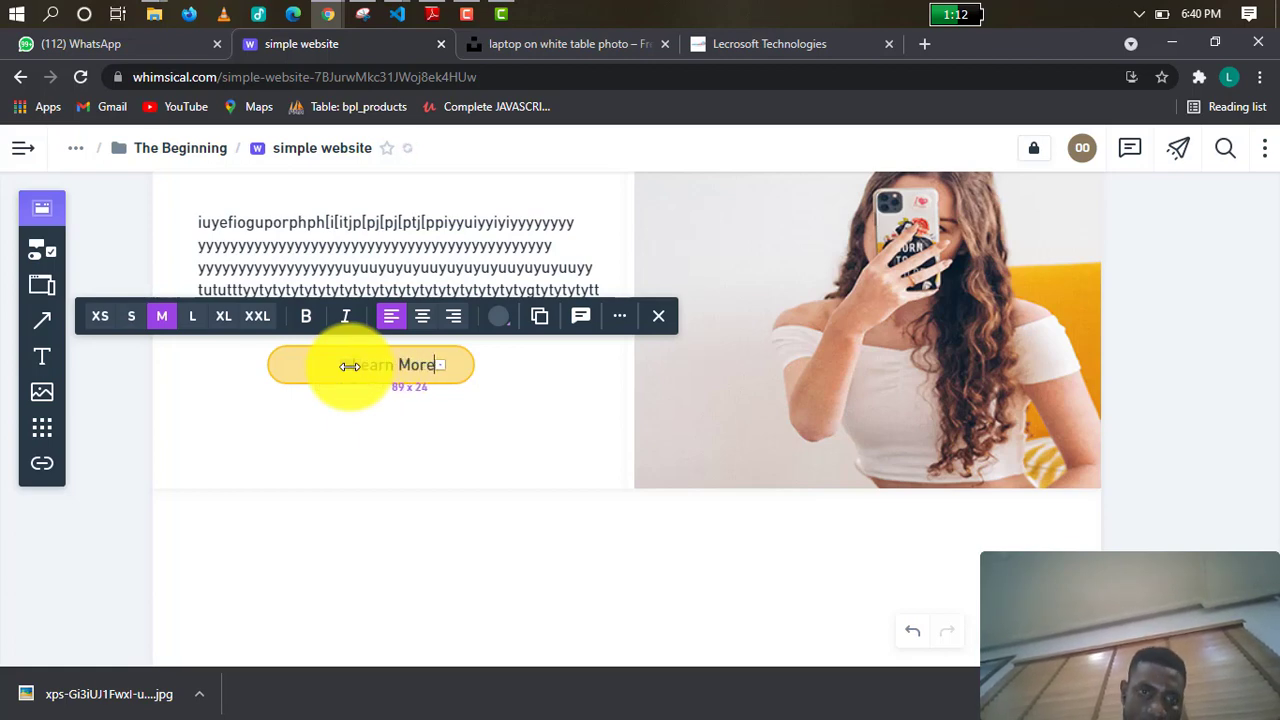
click(589, 449)
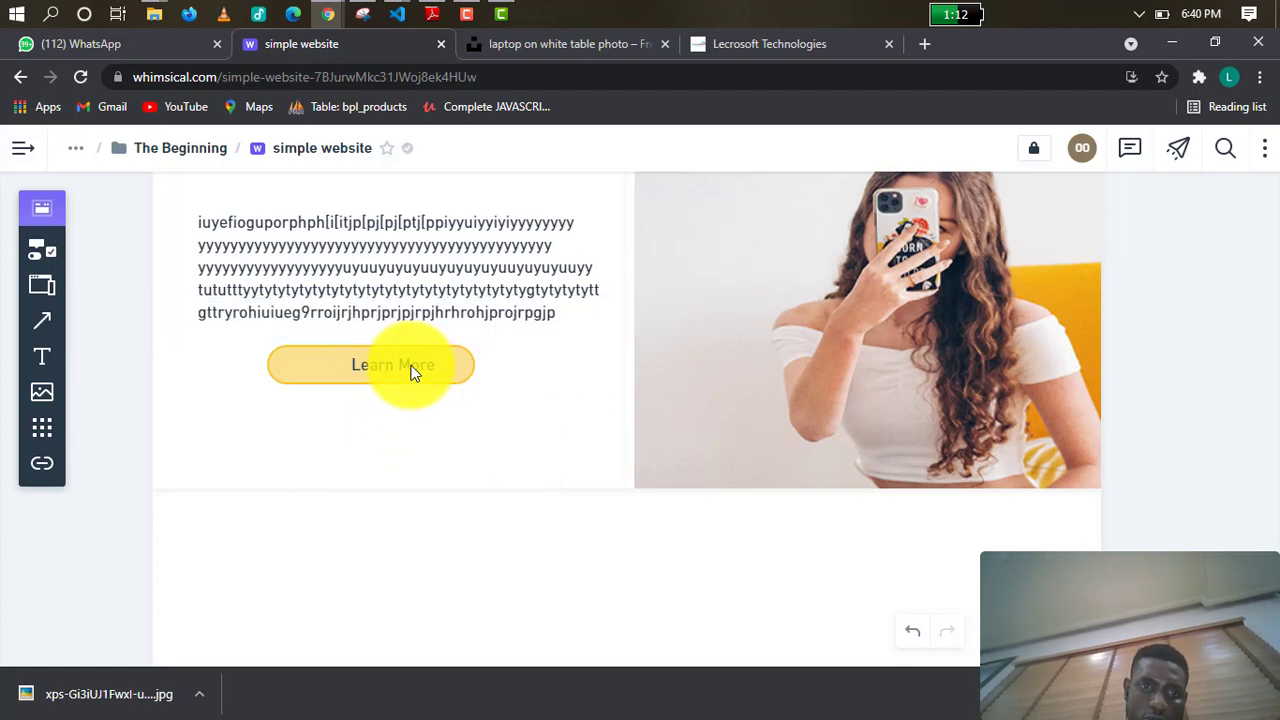
key(Escape)
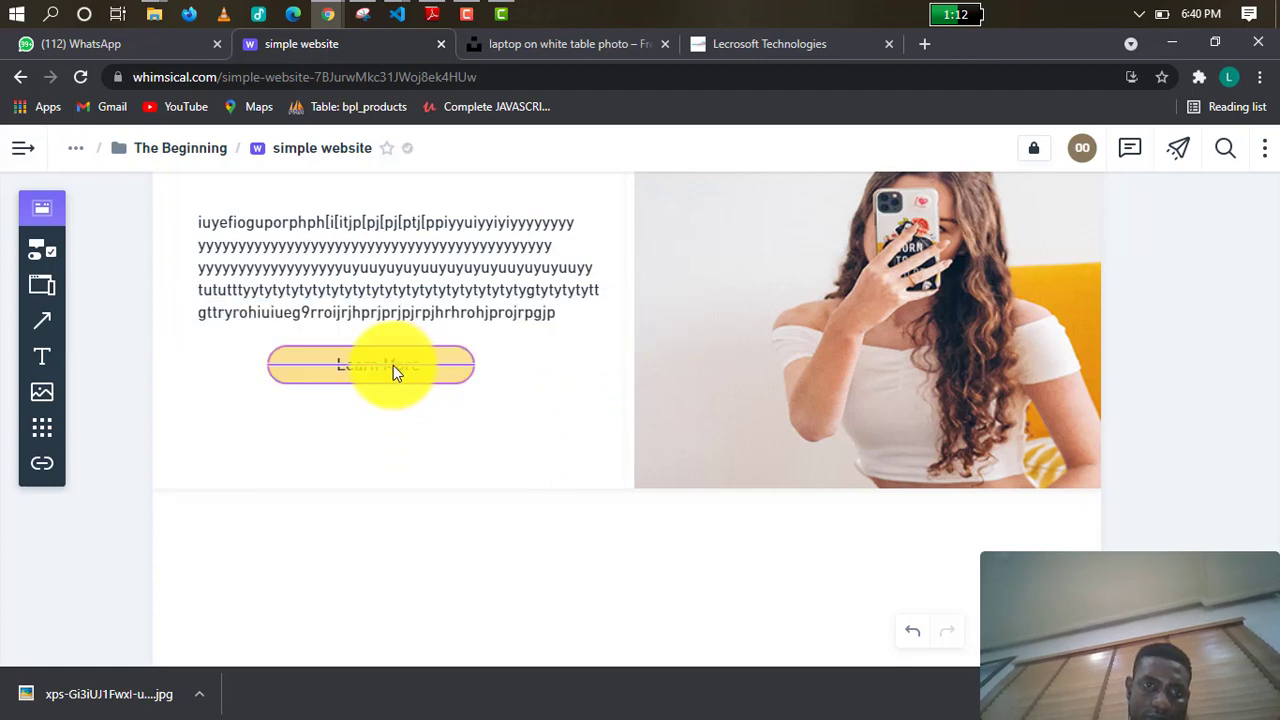
double_click(391, 365)
click(412, 421)
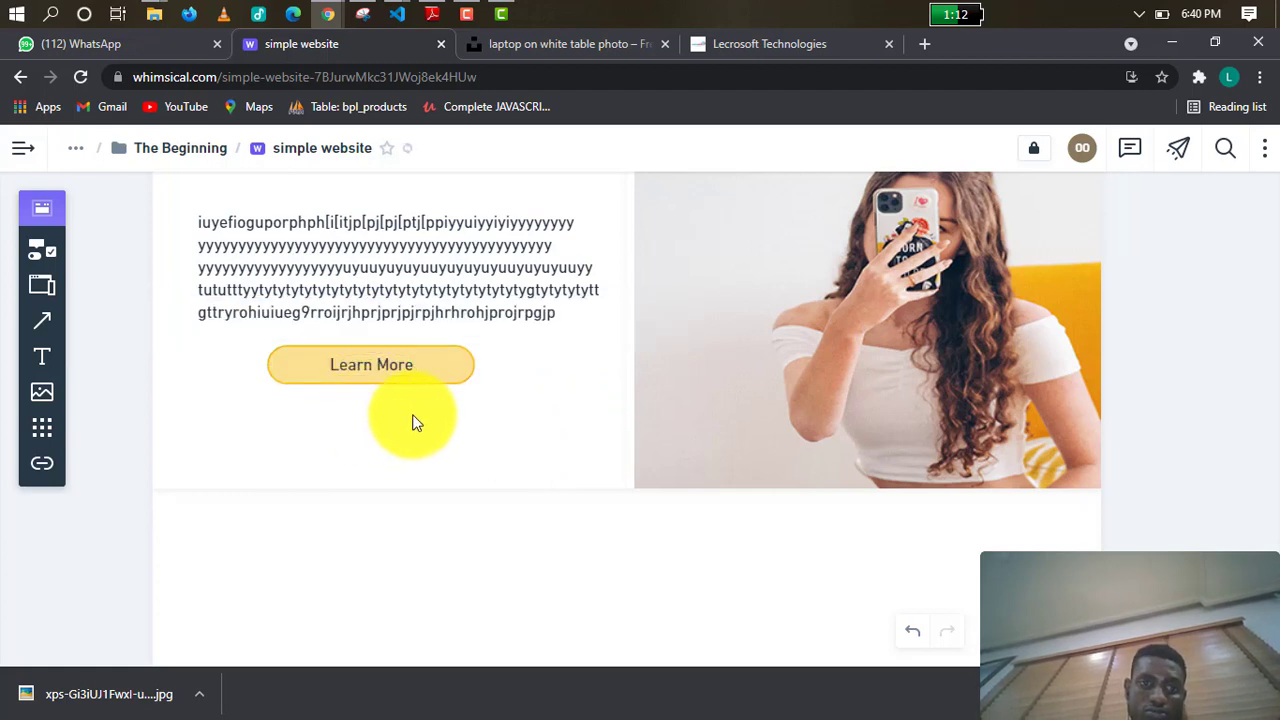
Review the hero banner, the OUR SERVICES cards, the ABOUT US section with its labelled button, and the empty area beneath.
scroll(574, 394, up, 2)
scroll(574, 394, down, 2)
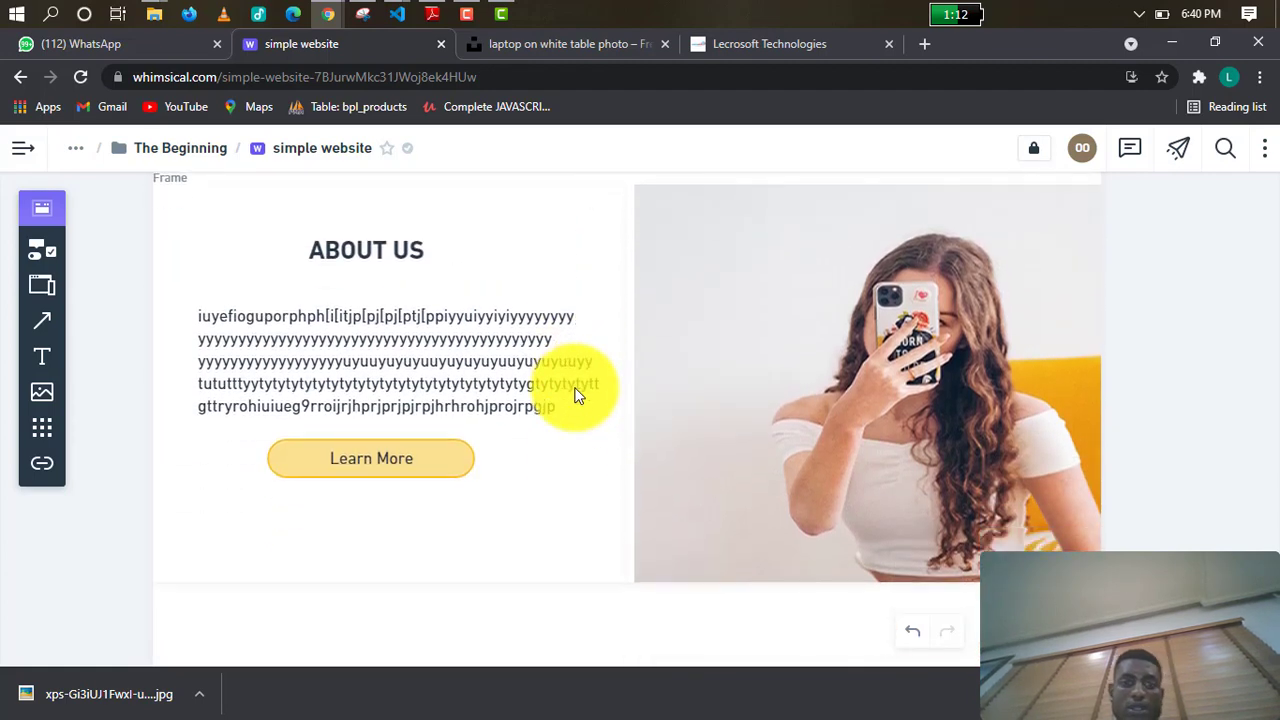
scroll(529, 400, up, 3)
scroll(532, 390, up, 2)
scroll(560, 400, down, 5)
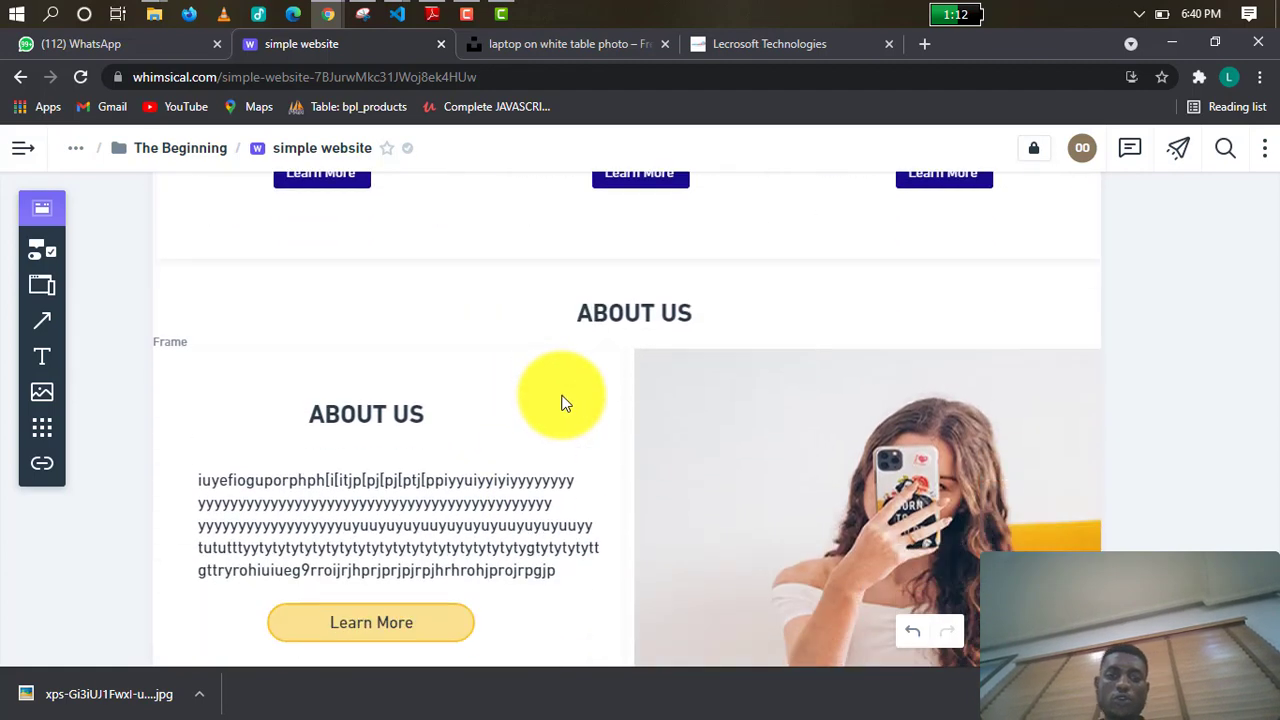
scroll(565, 410, down, 7)
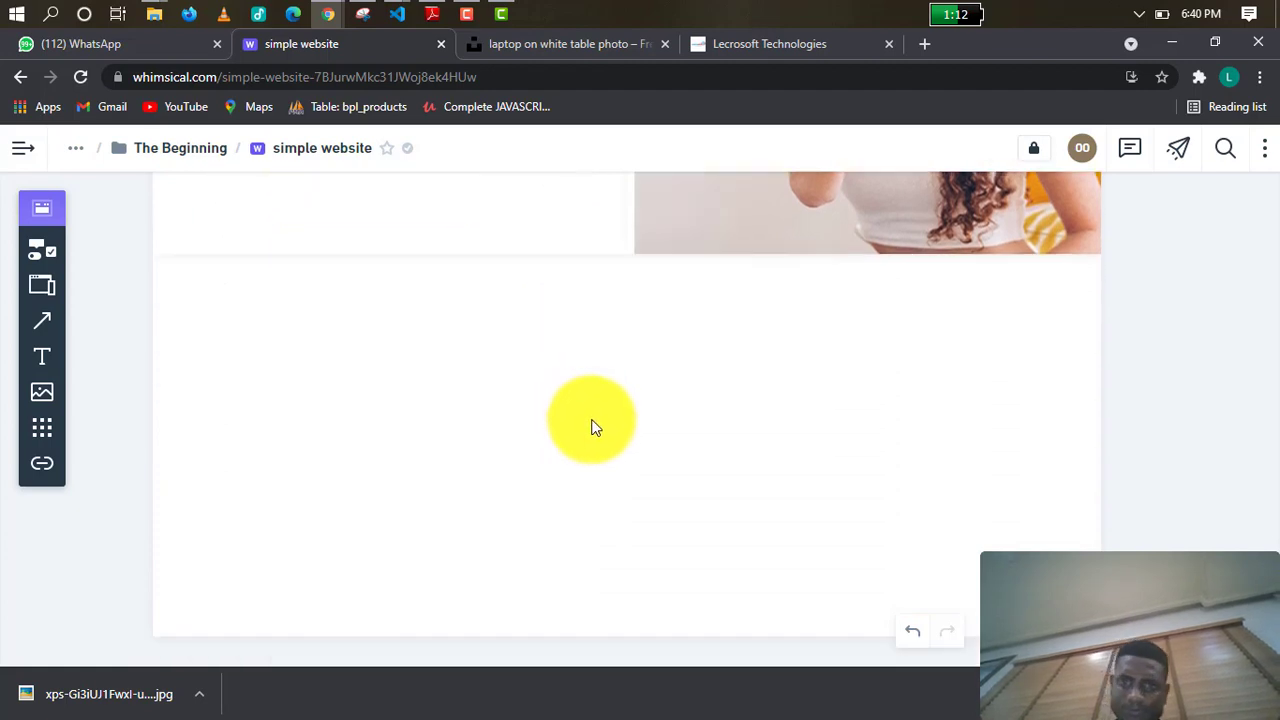
scroll(597, 447, up, 6)
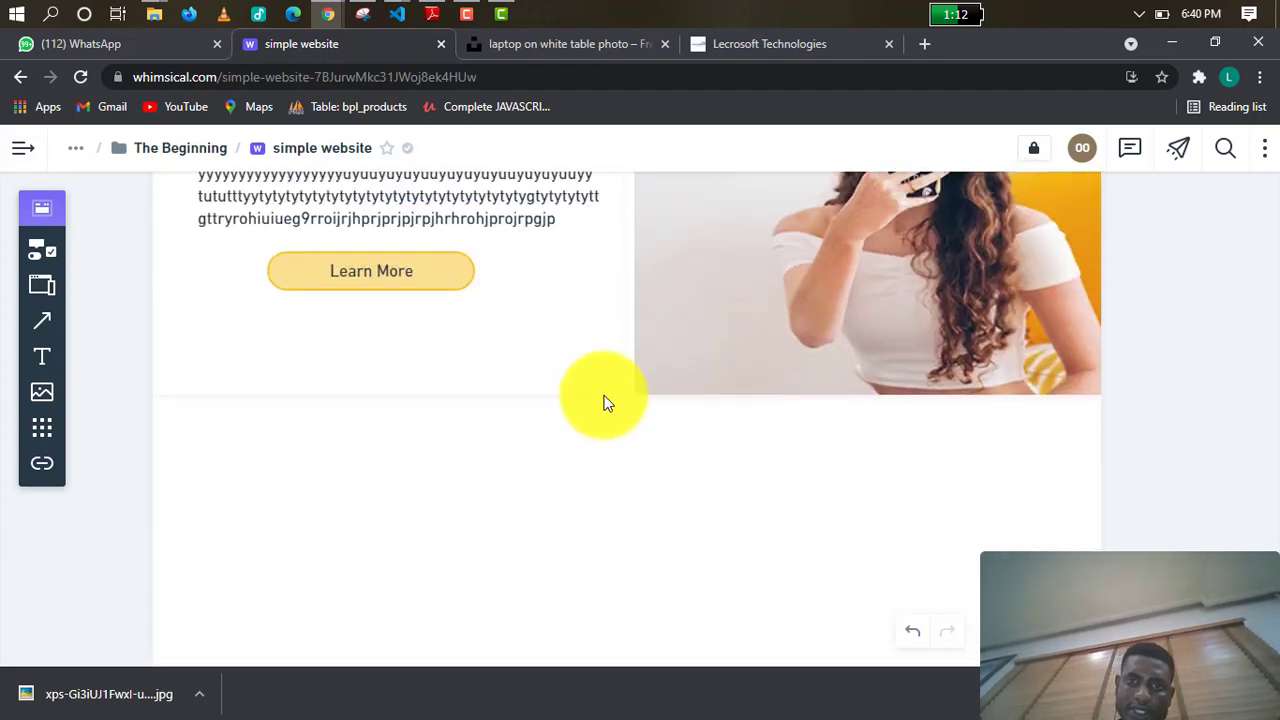
scroll(641, 370, up, 8)
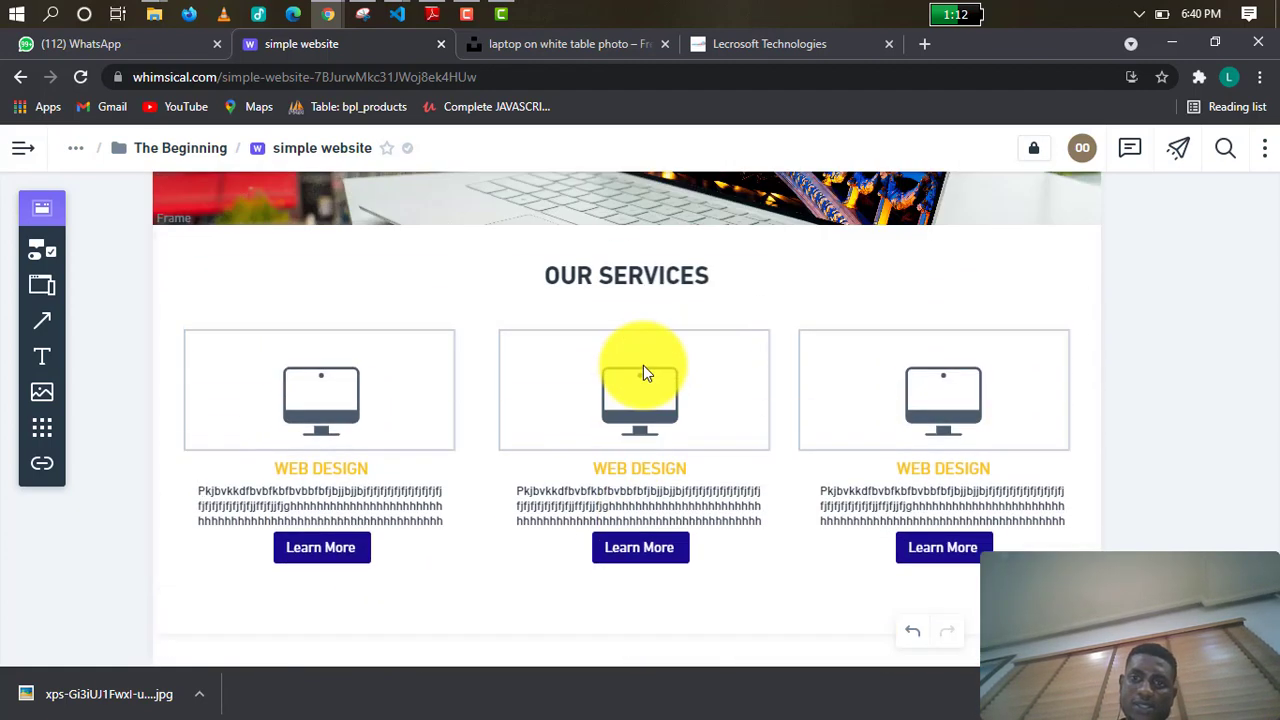
scroll(649, 365, up, 2)
scroll(652, 358, down, 5)
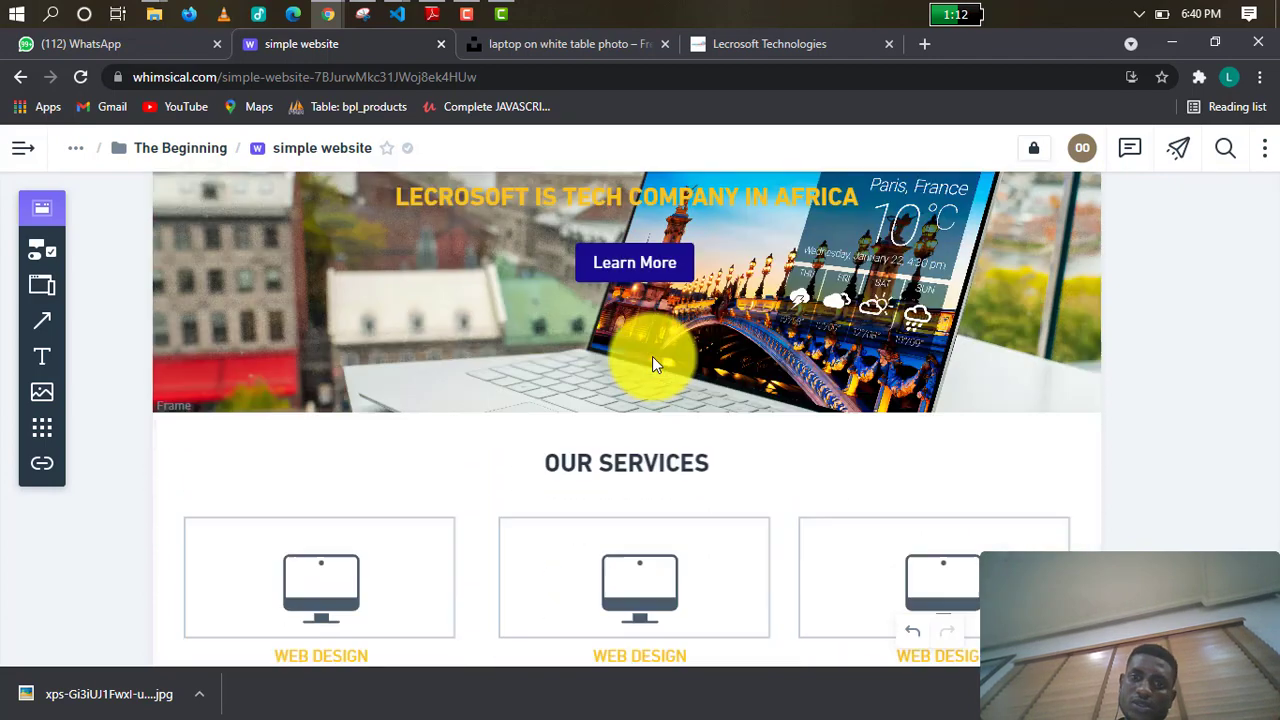
scroll(652, 360, down, 8)
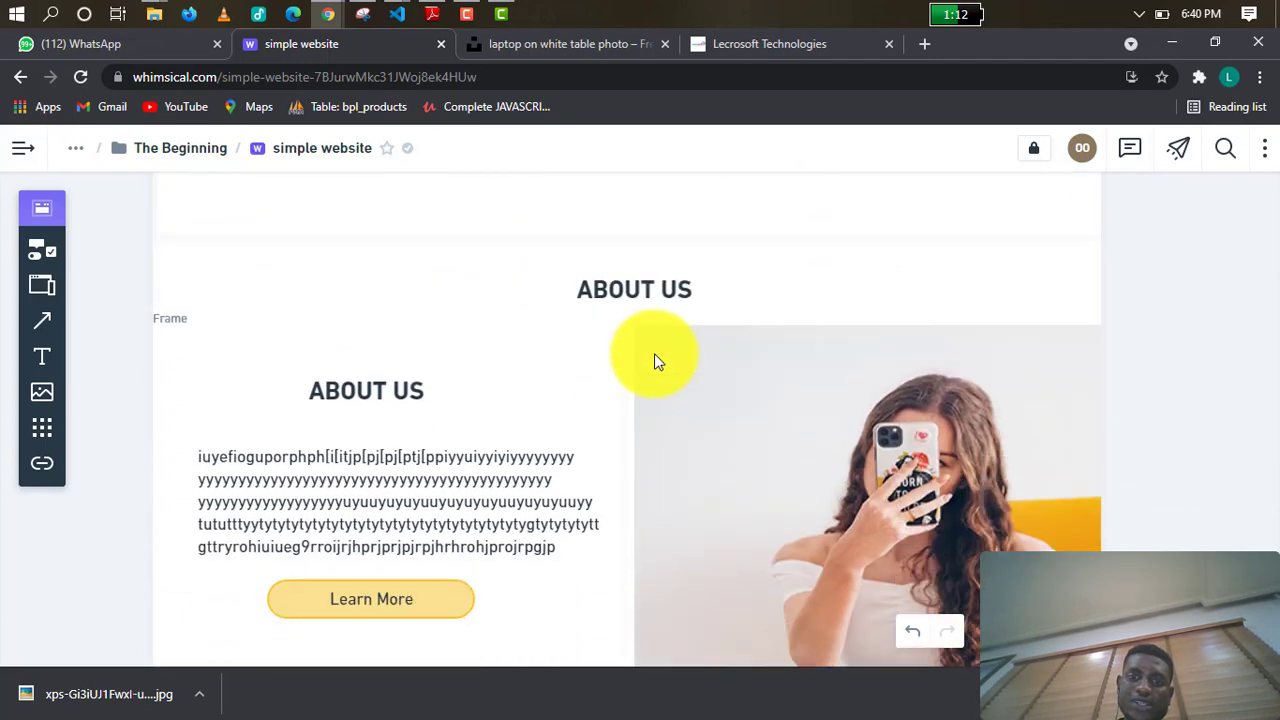
scroll(654, 360, down, 3)
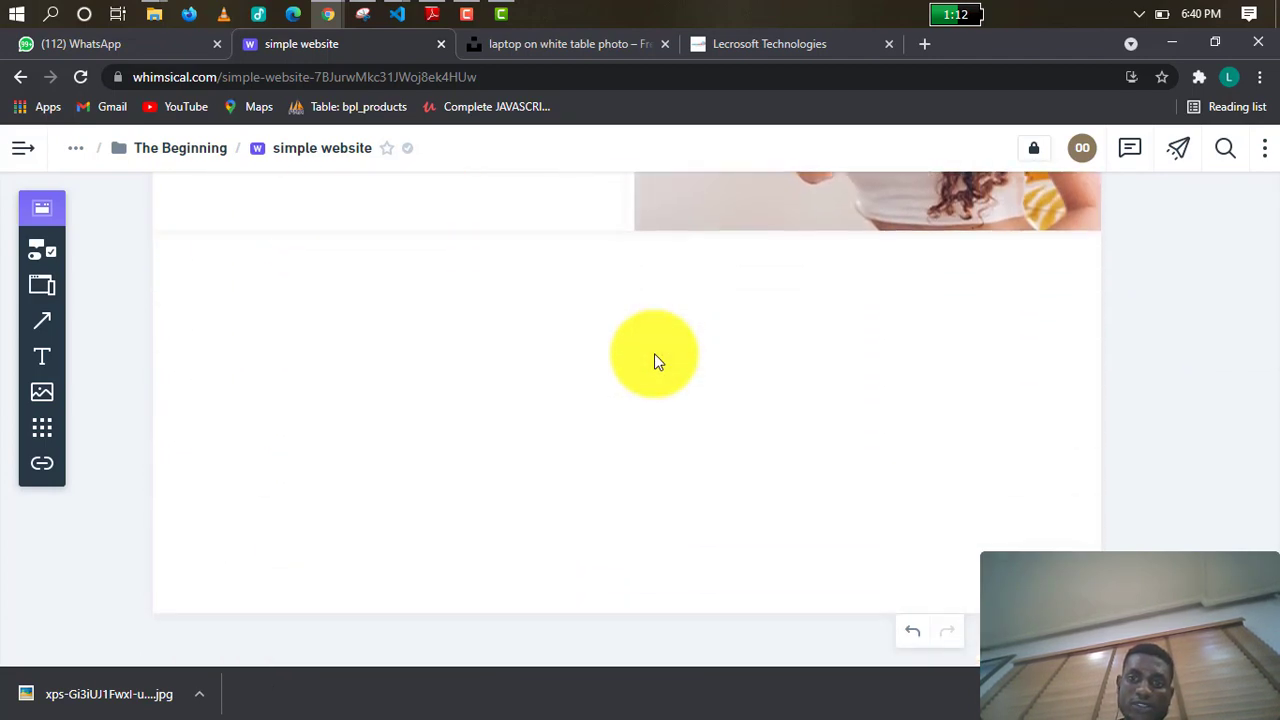
Extend the main page frame downward to make more empty space below the ABOUT US section.
scroll(656, 360, up, 1)
scroll(654, 360, down, 3)
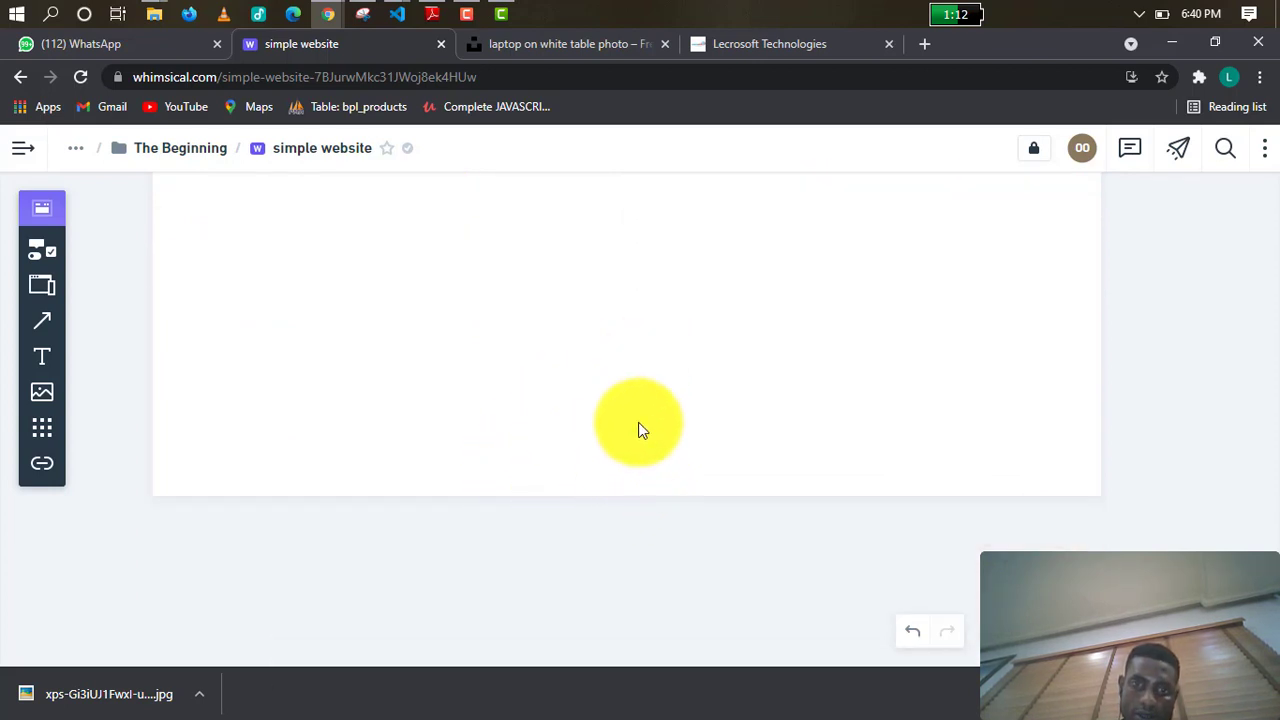
scroll(616, 344, up, 1)
click(614, 347)
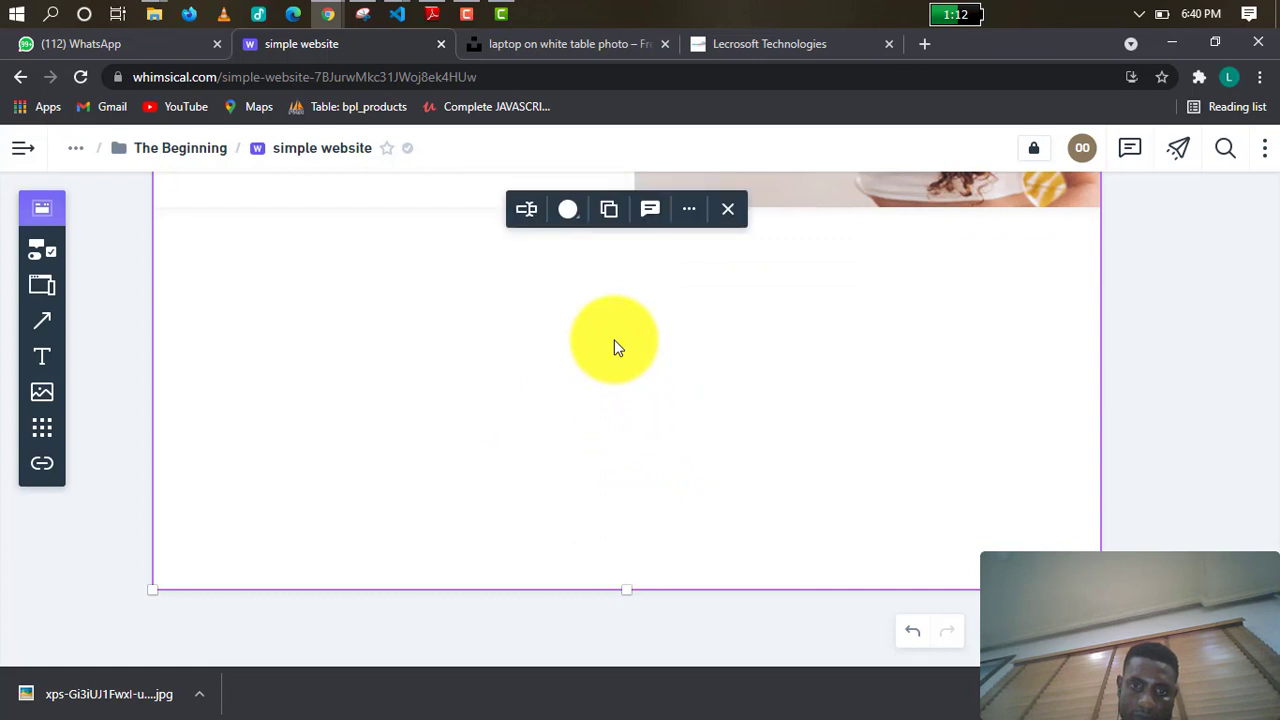
drag(624, 587, 628, 630)
scroll(623, 450, up, 1)
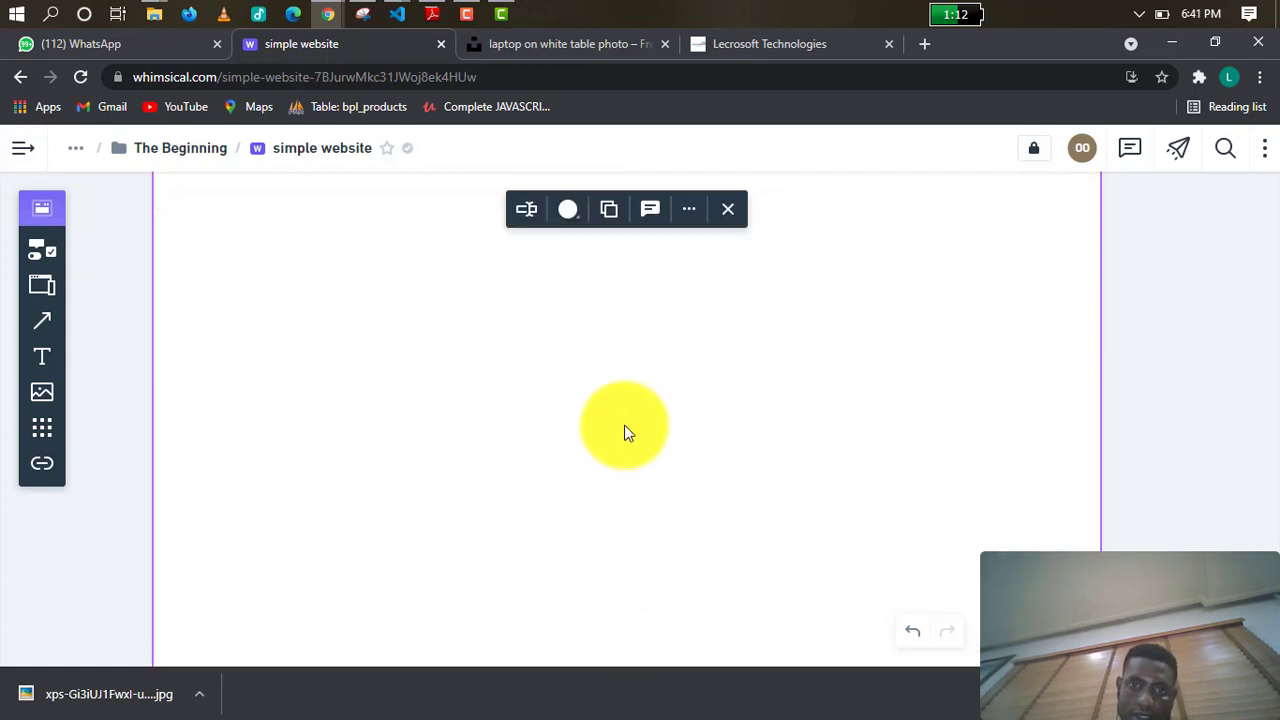
Add a plain frame in the empty space directly below the ABOUT US section, aligned with the page's left edge.
scroll(1000, 380, up, 1)
scroll(903, 245, up, 5)
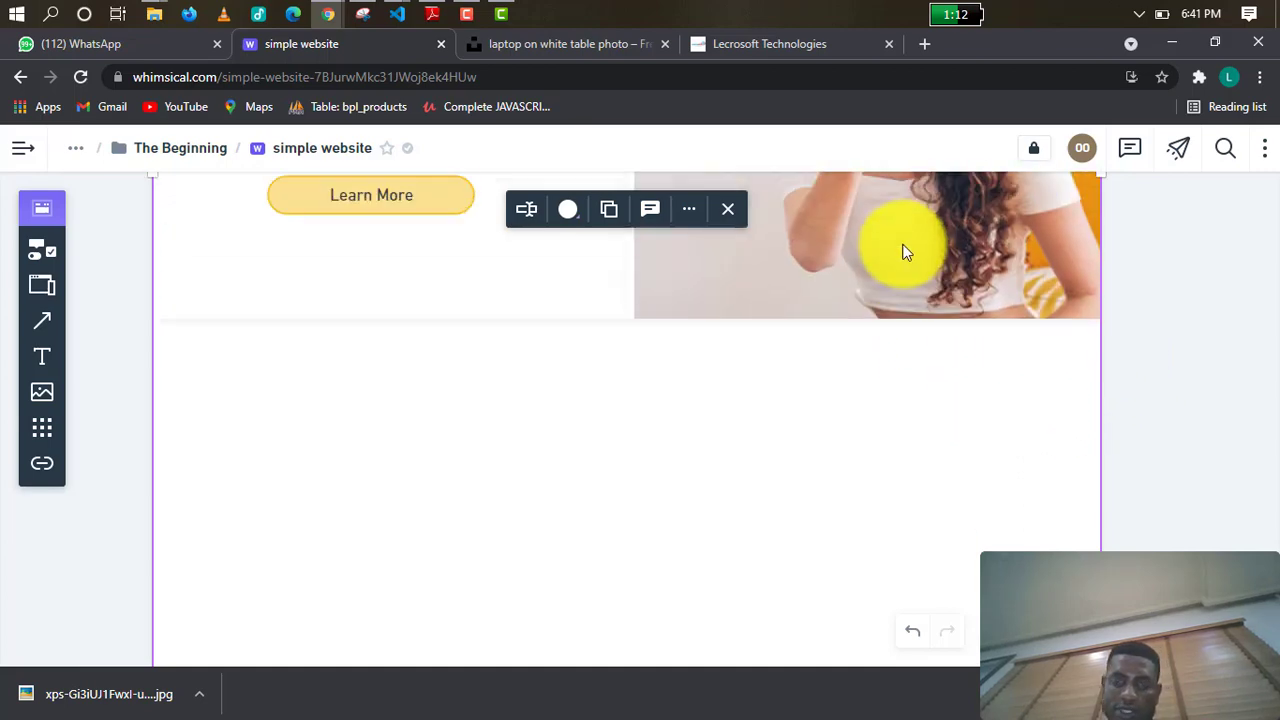
scroll(903, 240, up, 5)
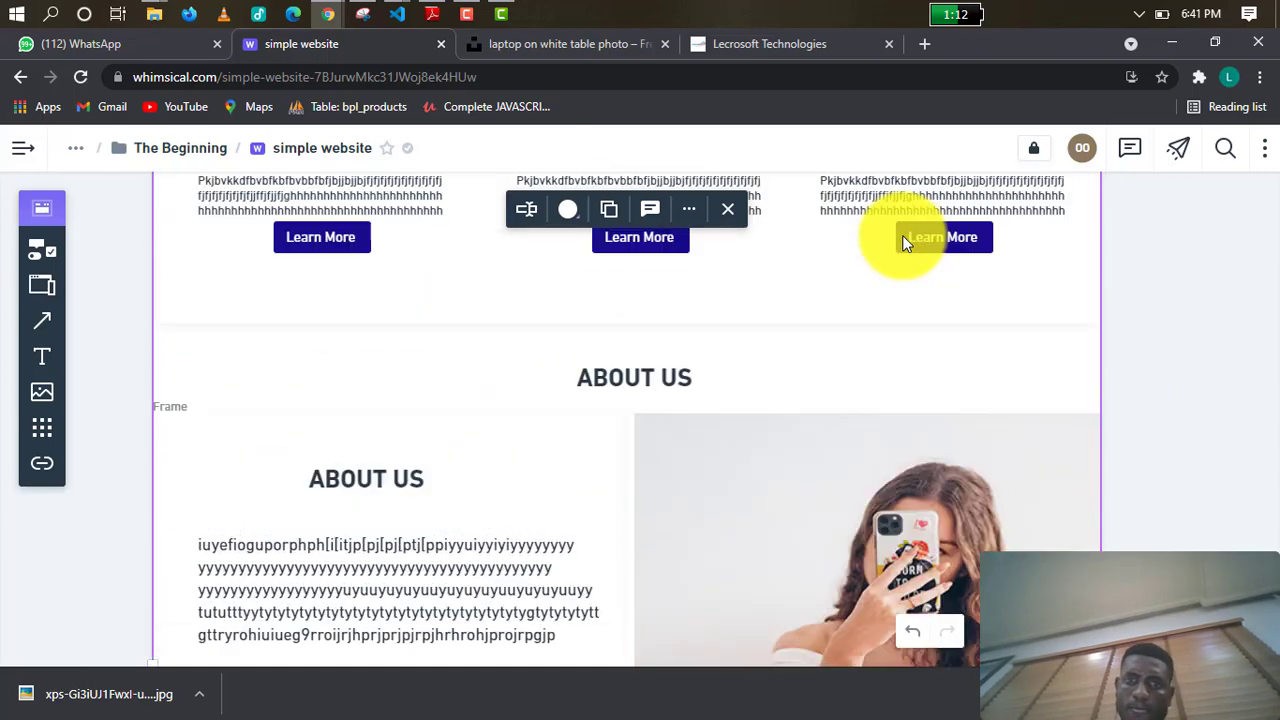
scroll(908, 222, up, 4)
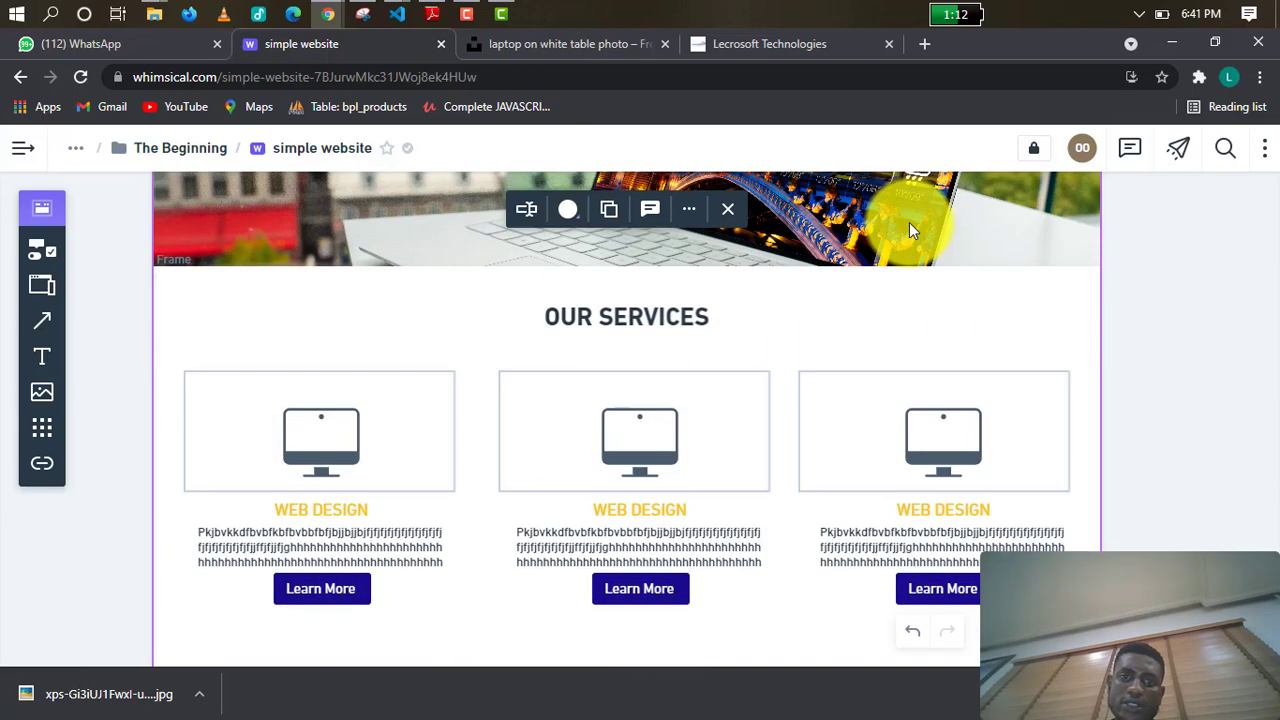
scroll(910, 230, down, 12)
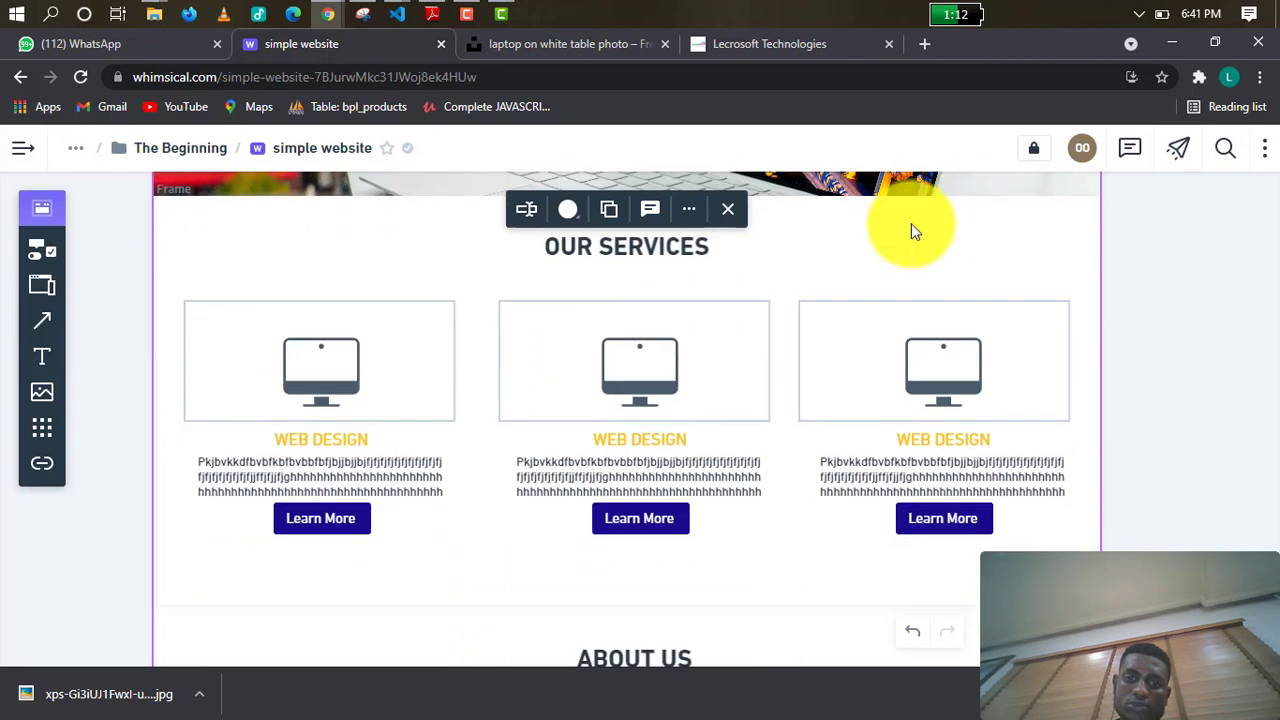
scroll(910, 258, down, 4)
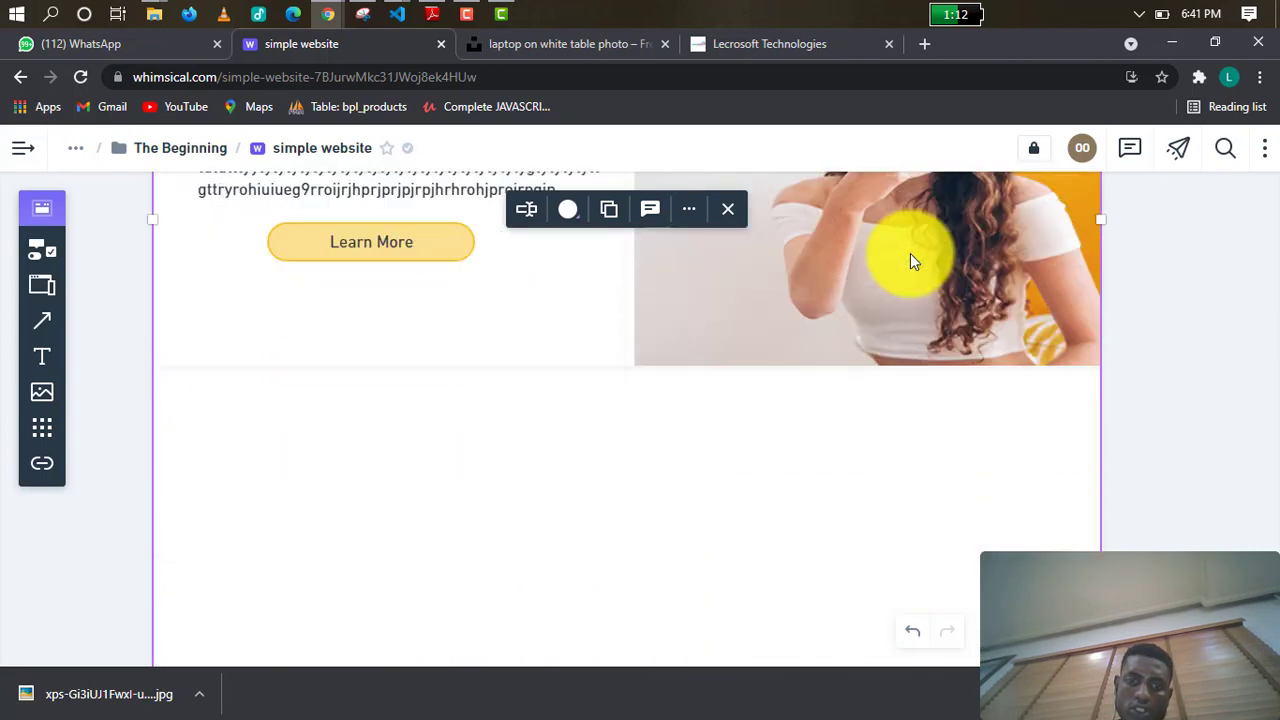
click(43, 283)
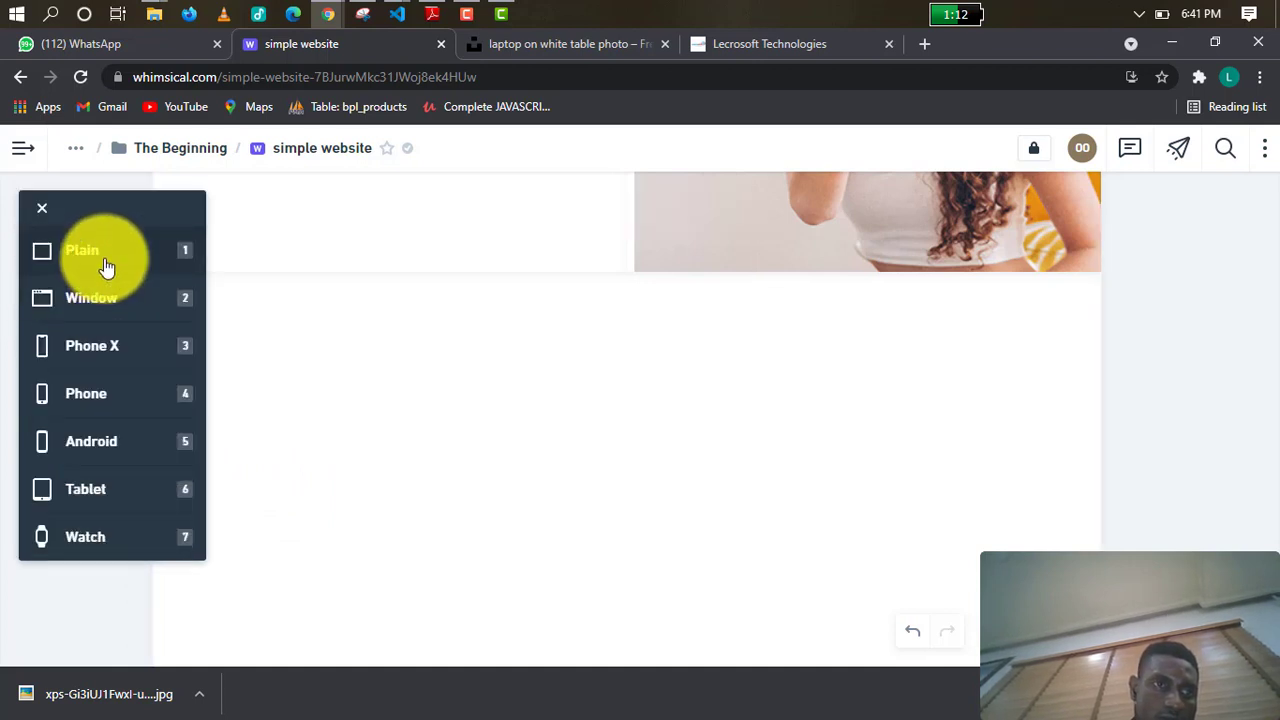
click(103, 258)
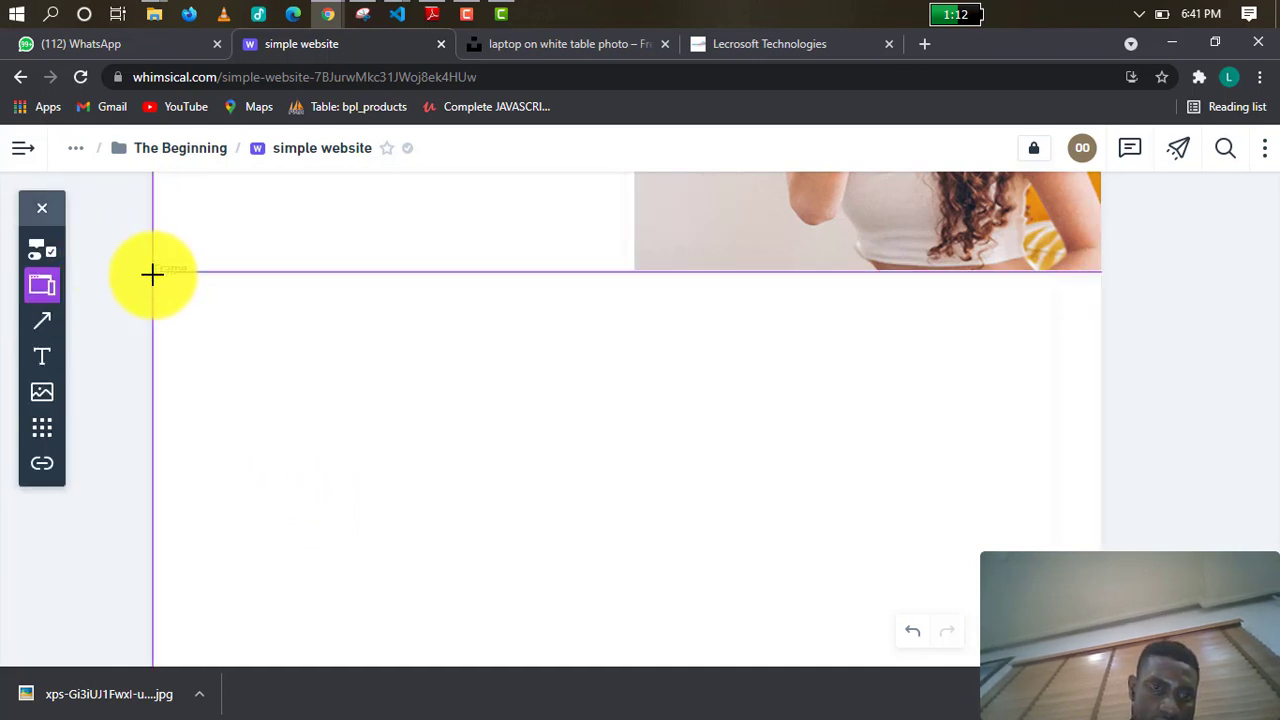
click(152, 274)
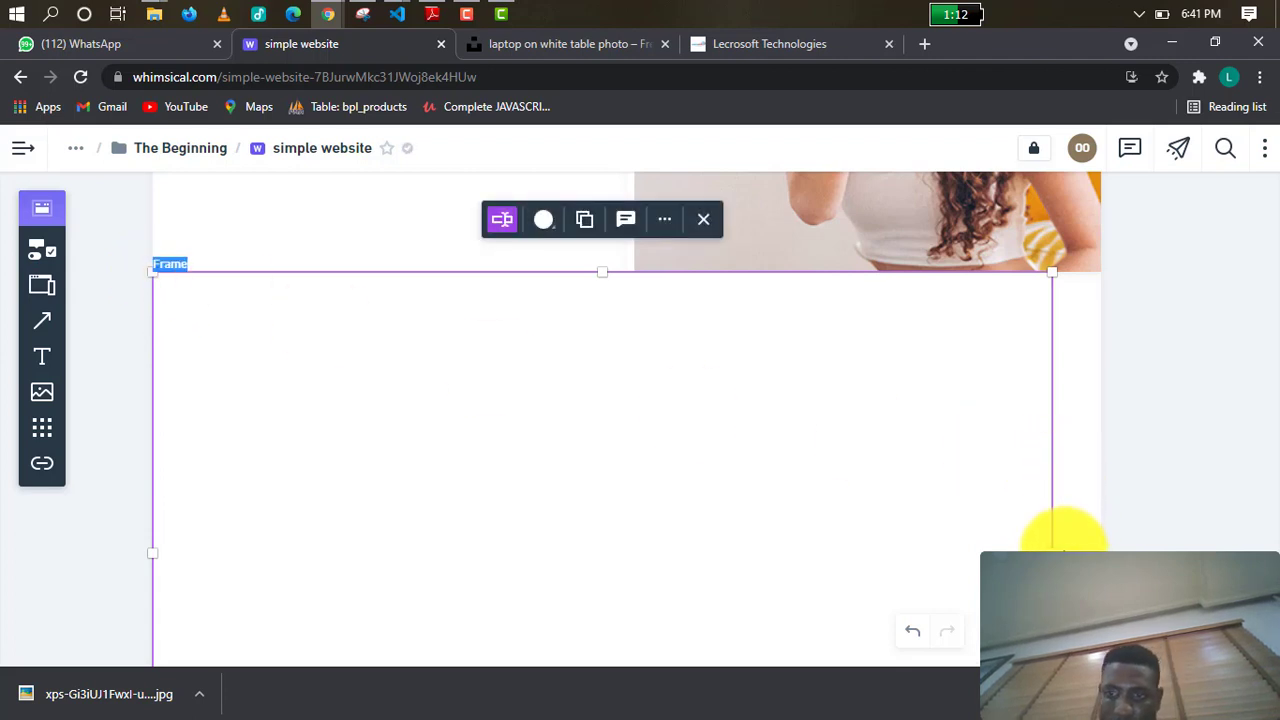
Resize the new frame to span the page width as a thin horizontal strip of about 1016 x 108.
drag(1055, 551, 1097, 550)
drag(950, 553, 676, 272)
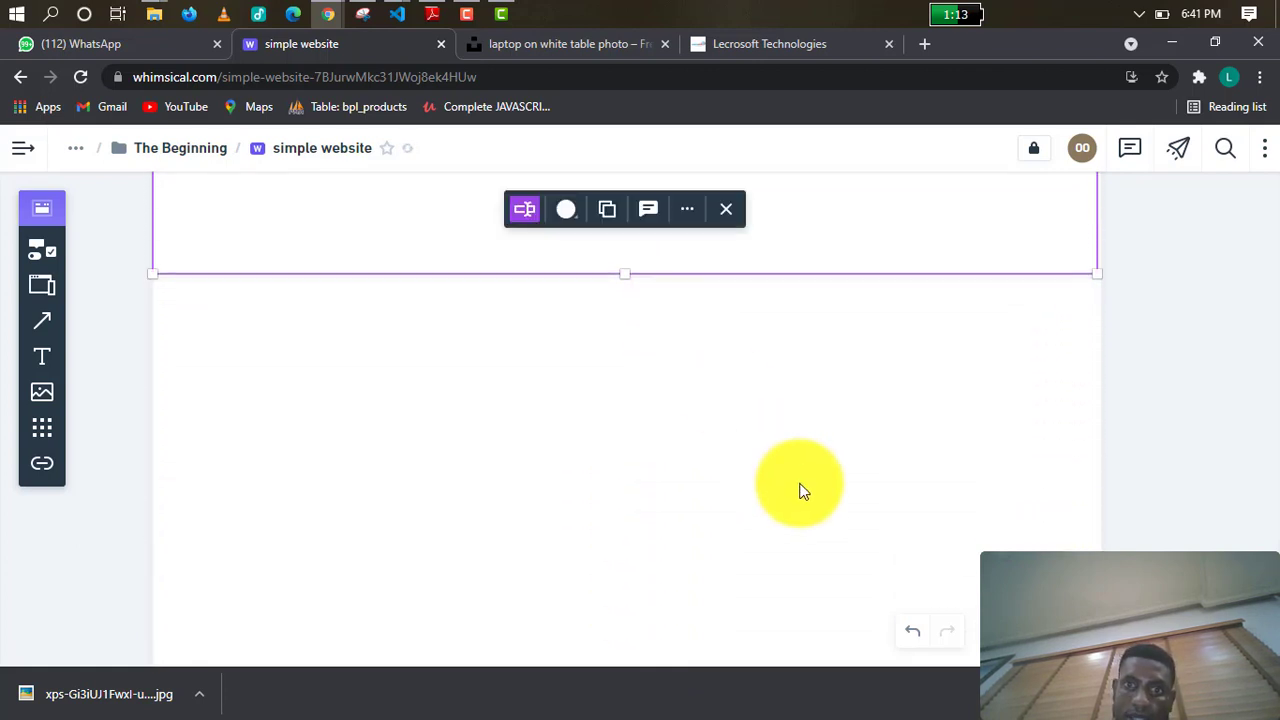
scroll(800, 486, up, 3)
drag(1105, 398, 1103, 380)
scroll(611, 506, down, 1)
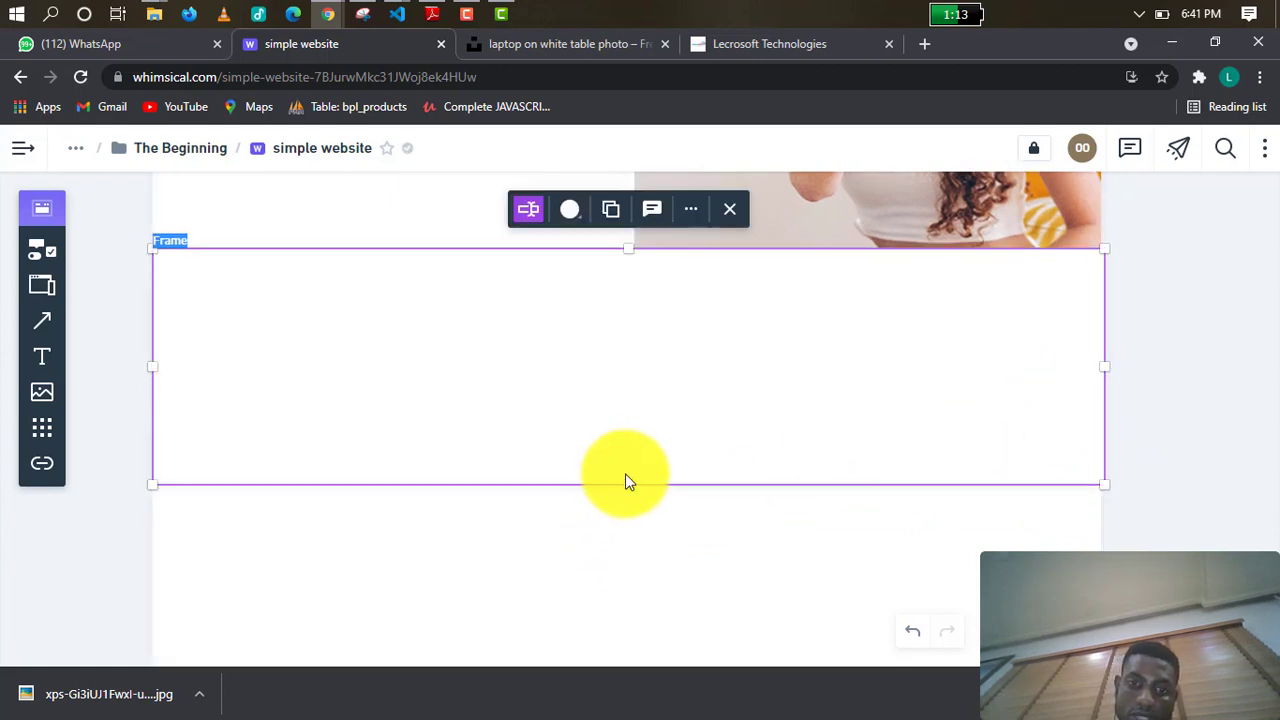
drag(625, 478, 659, 343)
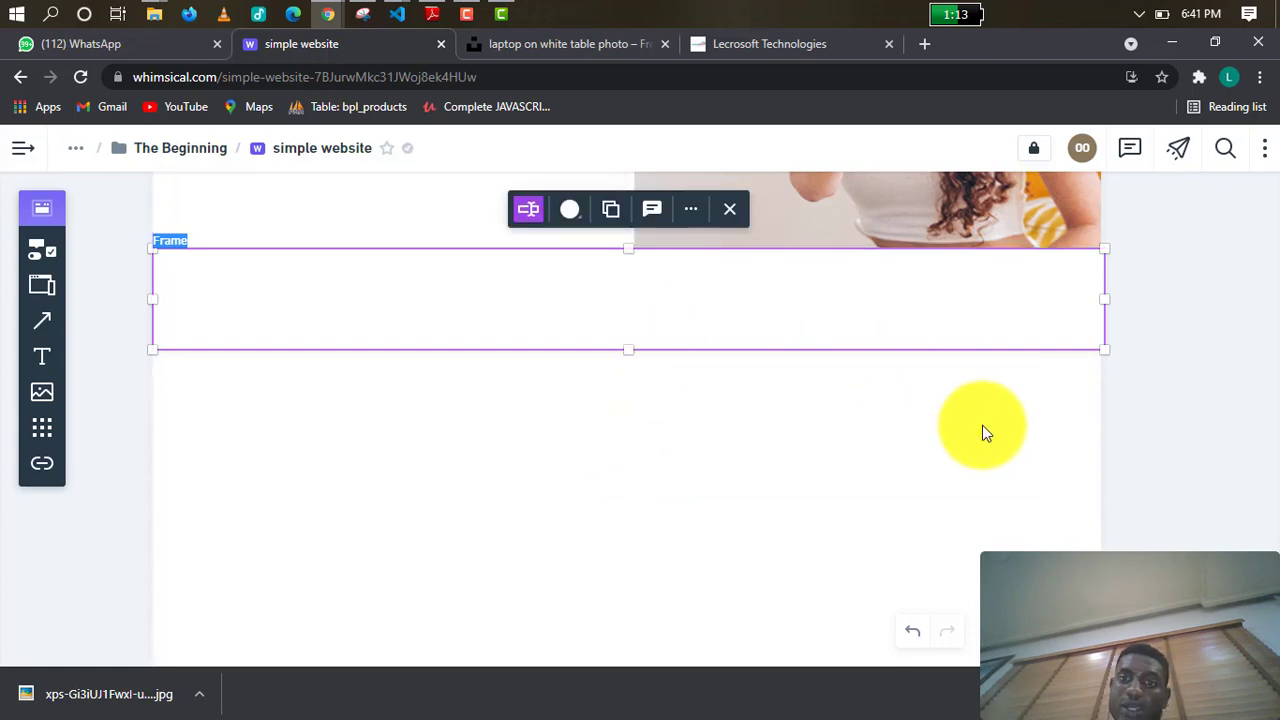
Review the ABOUT US and OUR SERVICES sections above the new strip frame.
scroll(1043, 487, up, 5)
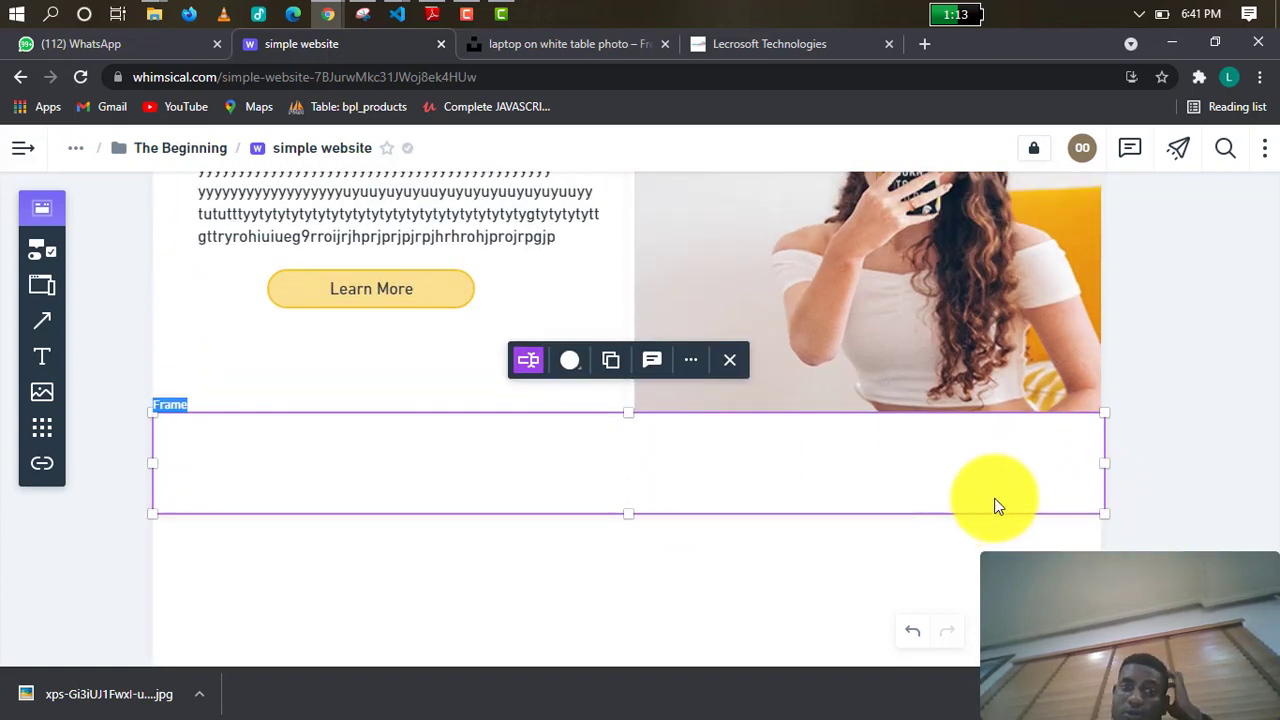
scroll(491, 403, up, 1)
scroll(681, 340, up, 2)
scroll(682, 345, up, 8)
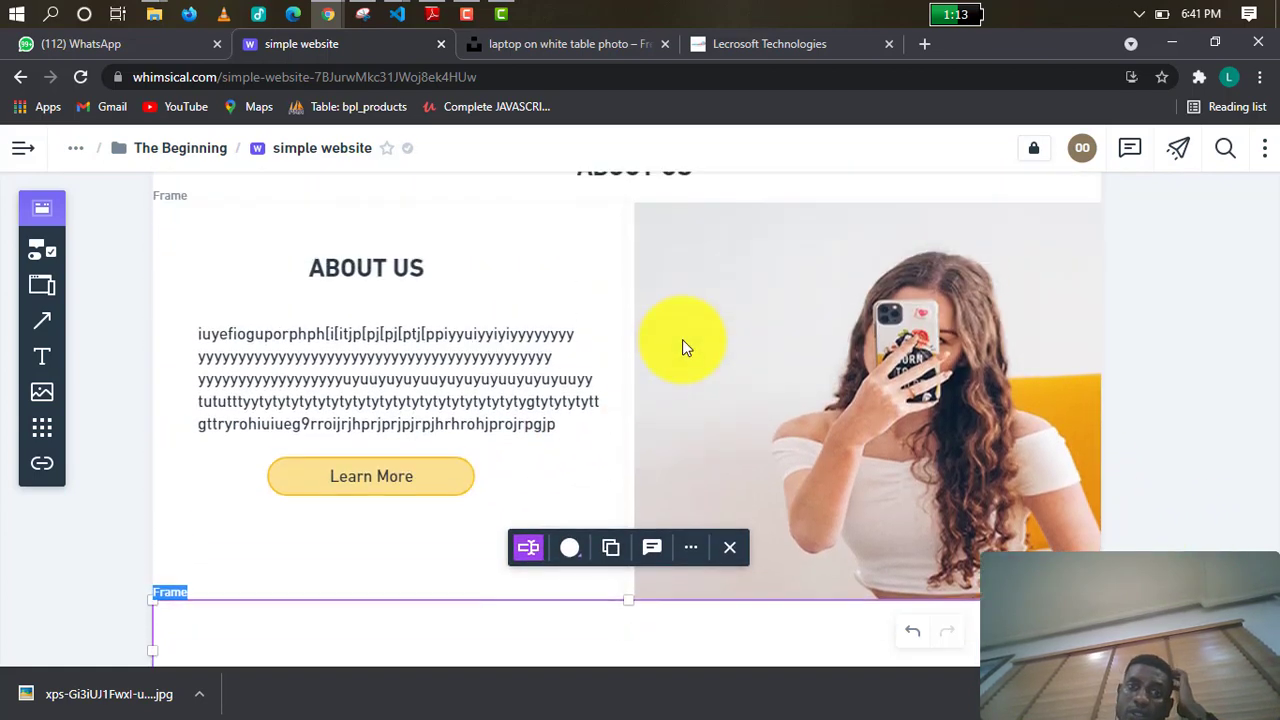
scroll(682, 345, up, 10)
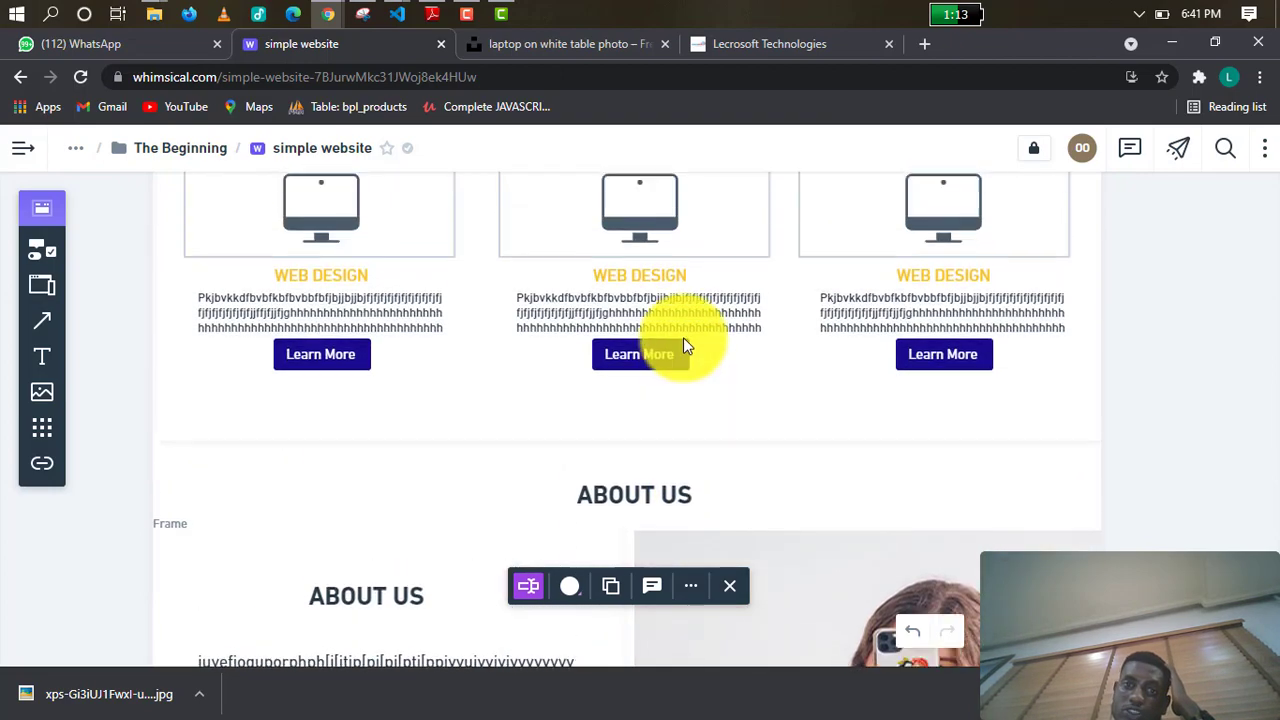
scroll(683, 338, down, 13)
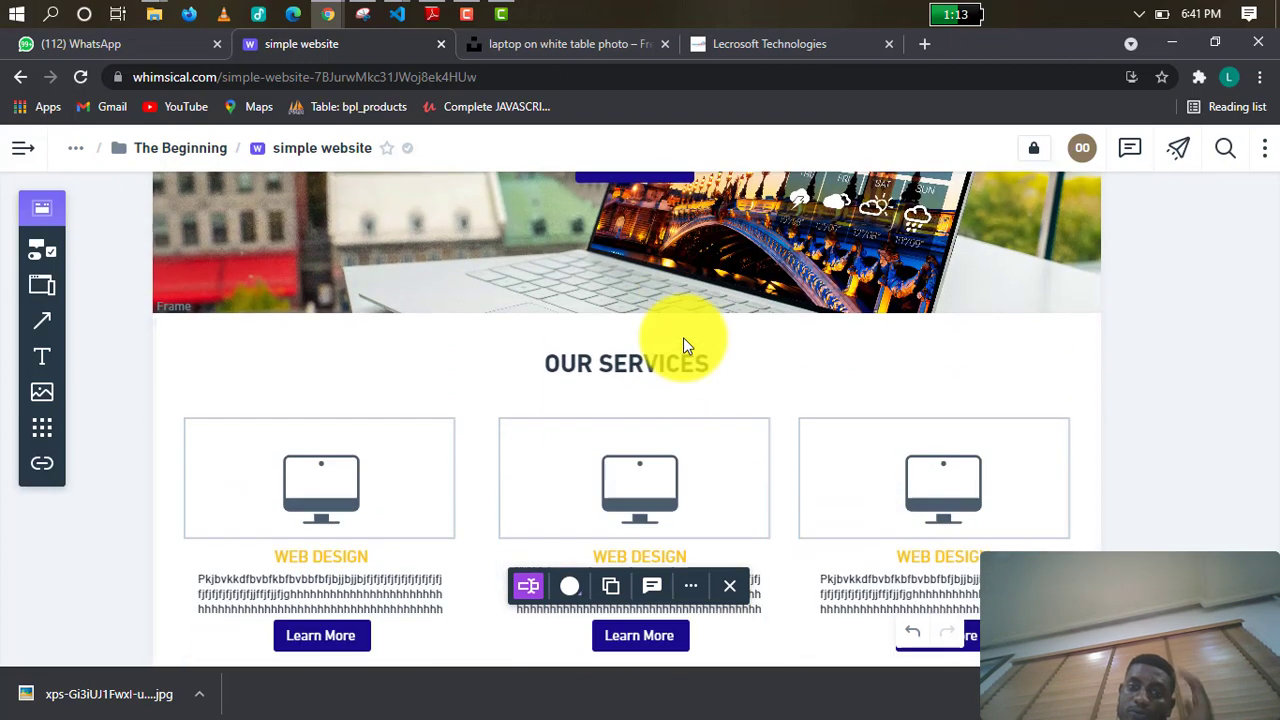
scroll(683, 340, down, 8)
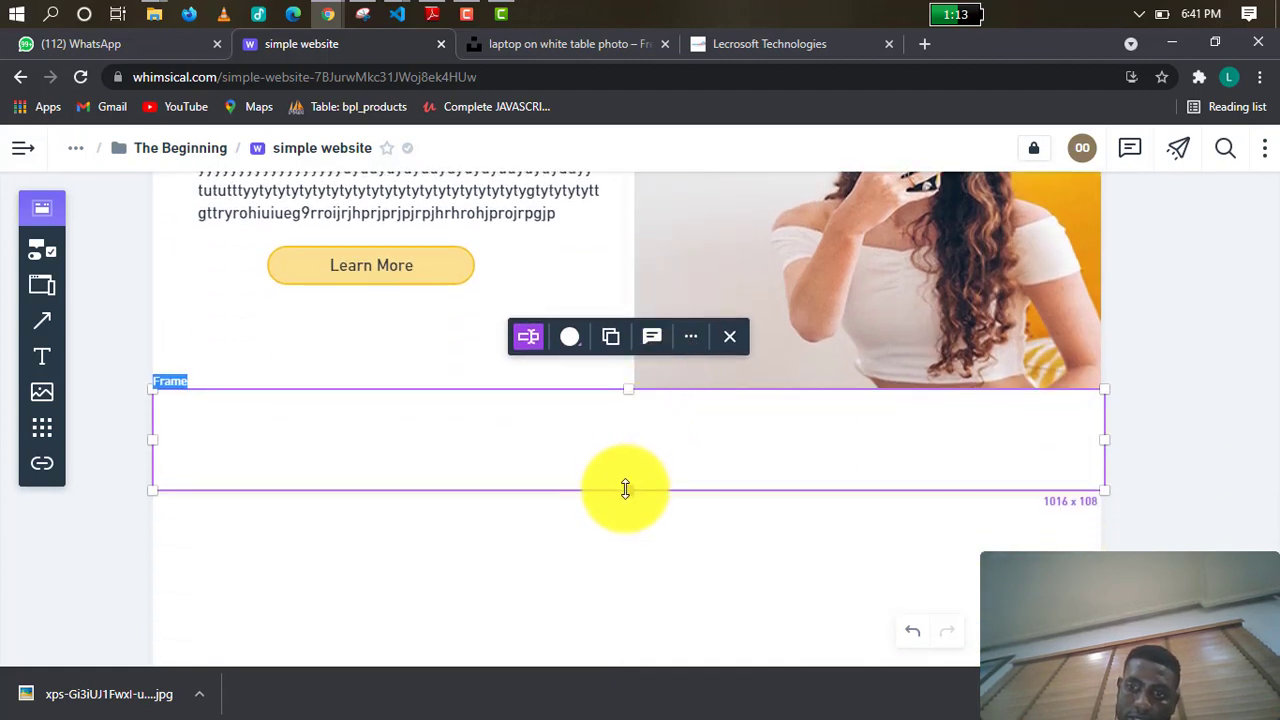
Trim the strip frame's height slightly and fill it with yellow.
drag(625, 488, 625, 484)
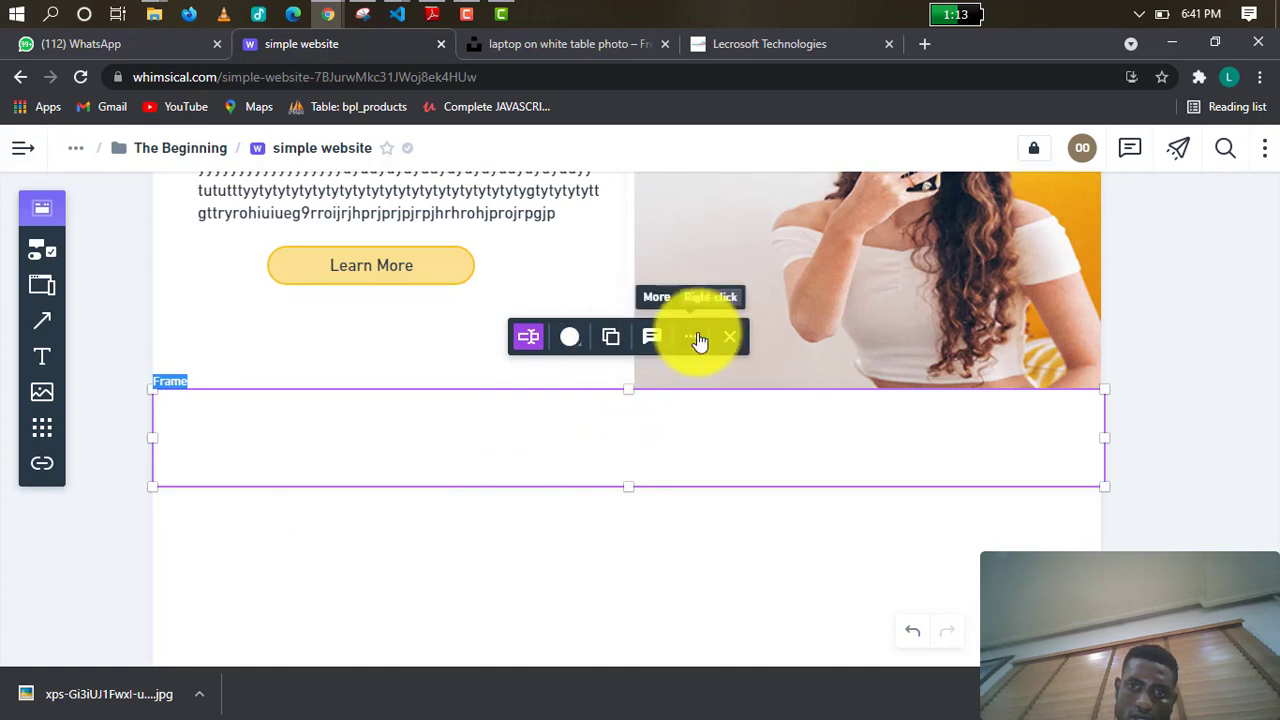
click(570, 337)
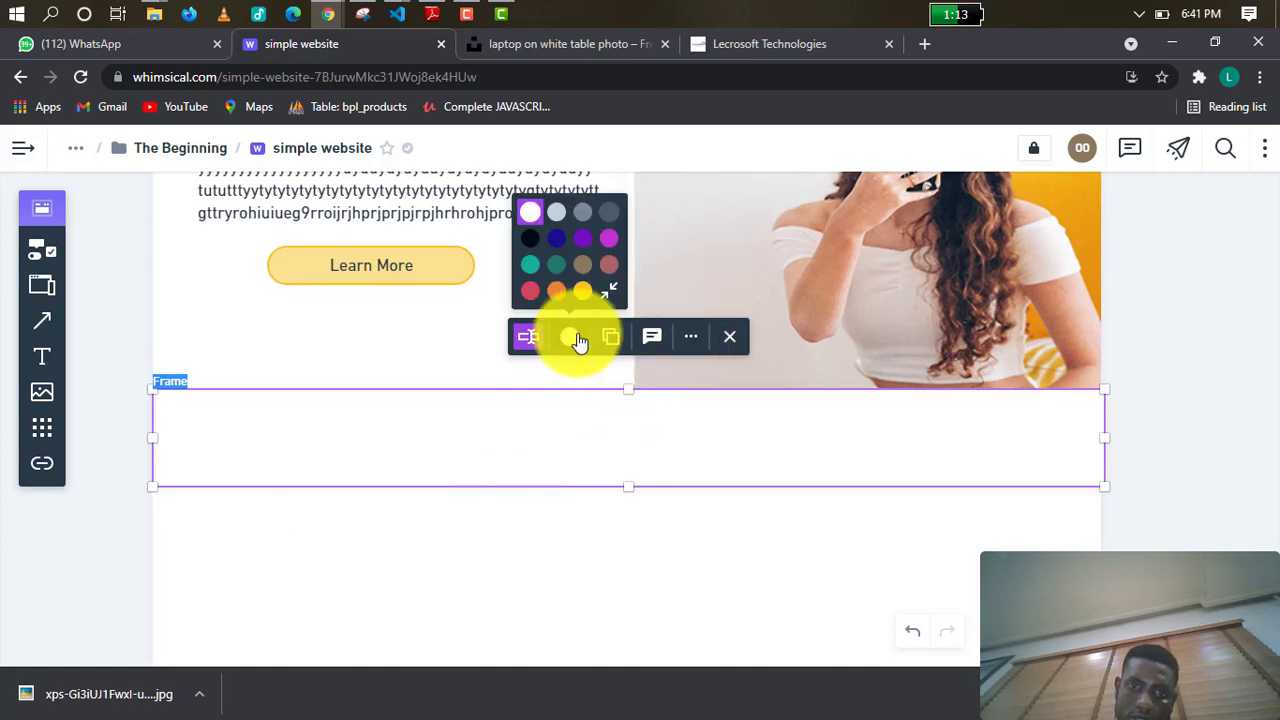
click(582, 290)
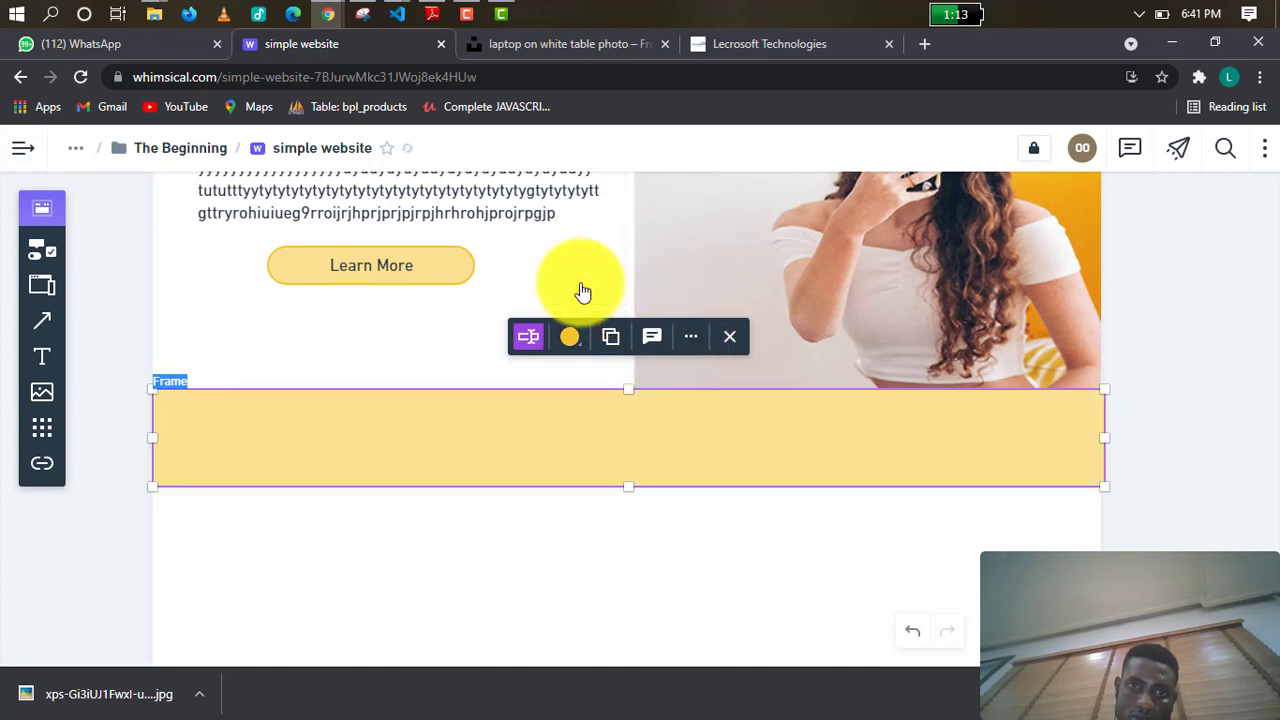
click(462, 594)
scroll(588, 580, up, 1)
scroll(592, 565, up, 5)
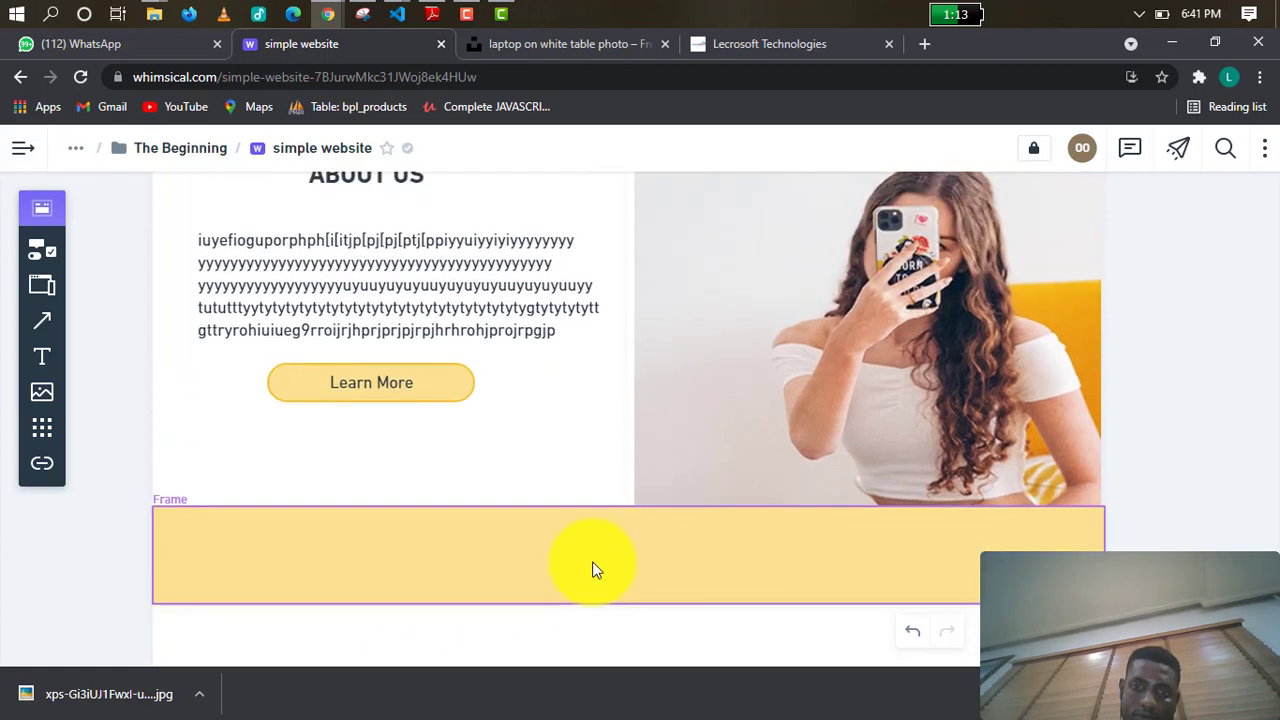
Place a Text Input element in the right half of the yellow strip frame.
scroll(597, 540, down, 3)
scroll(598, 540, down, 4)
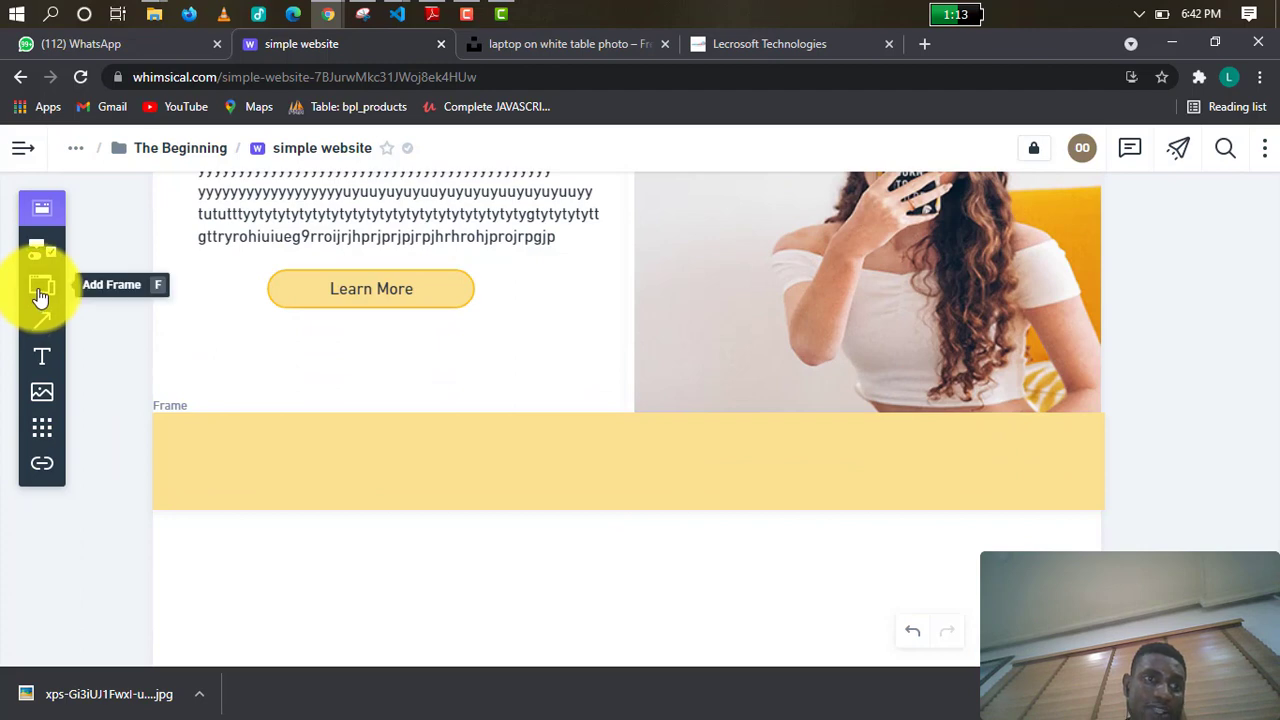
click(40, 251)
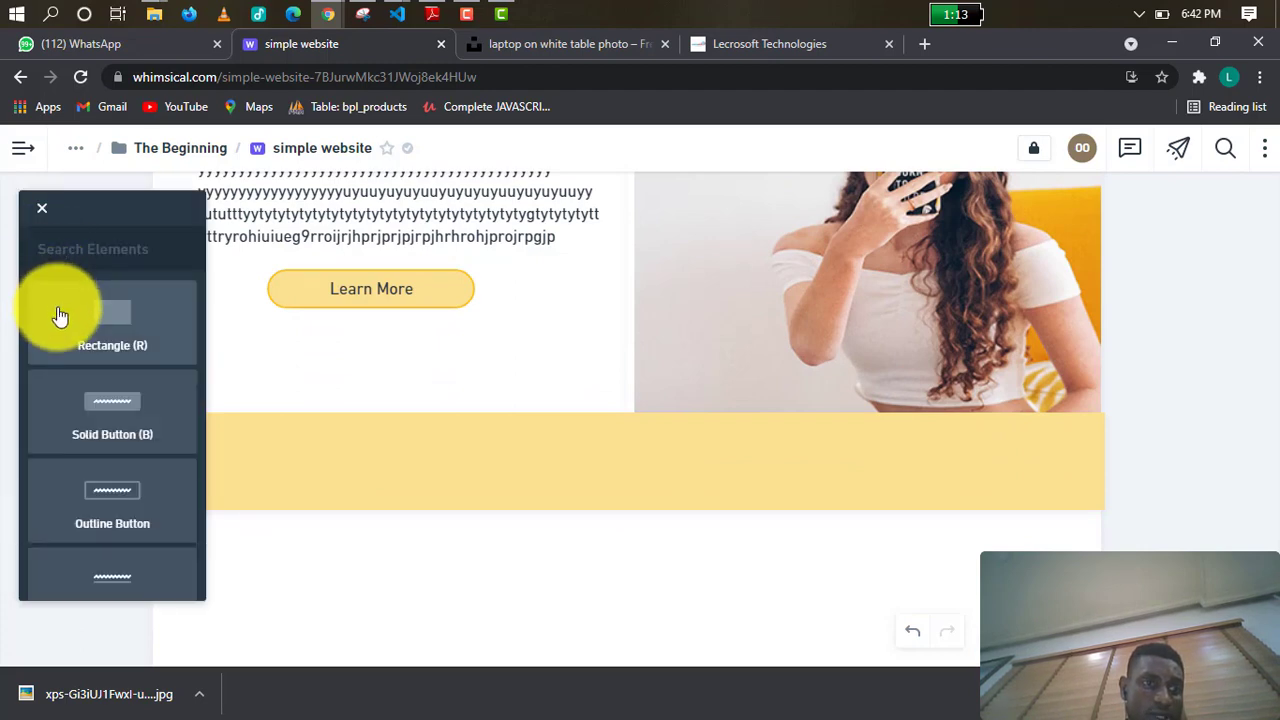
scroll(71, 414, down, 4)
scroll(85, 440, down, 1)
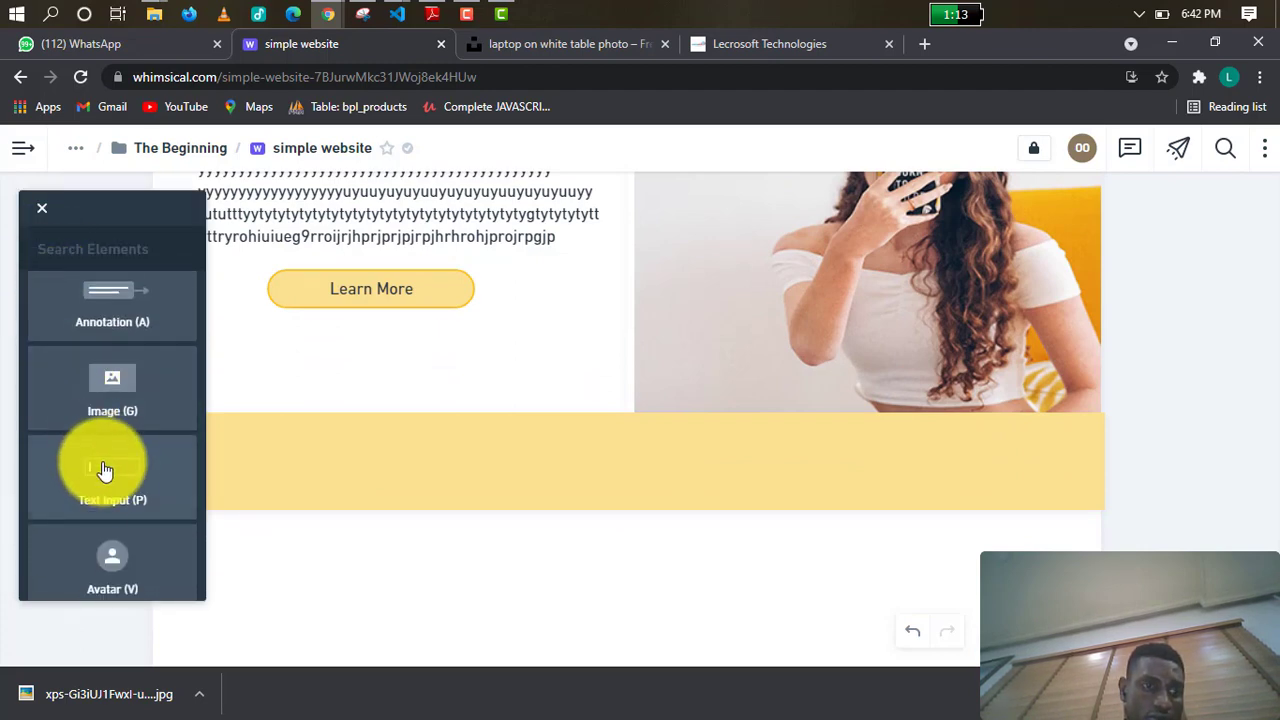
click(110, 483)
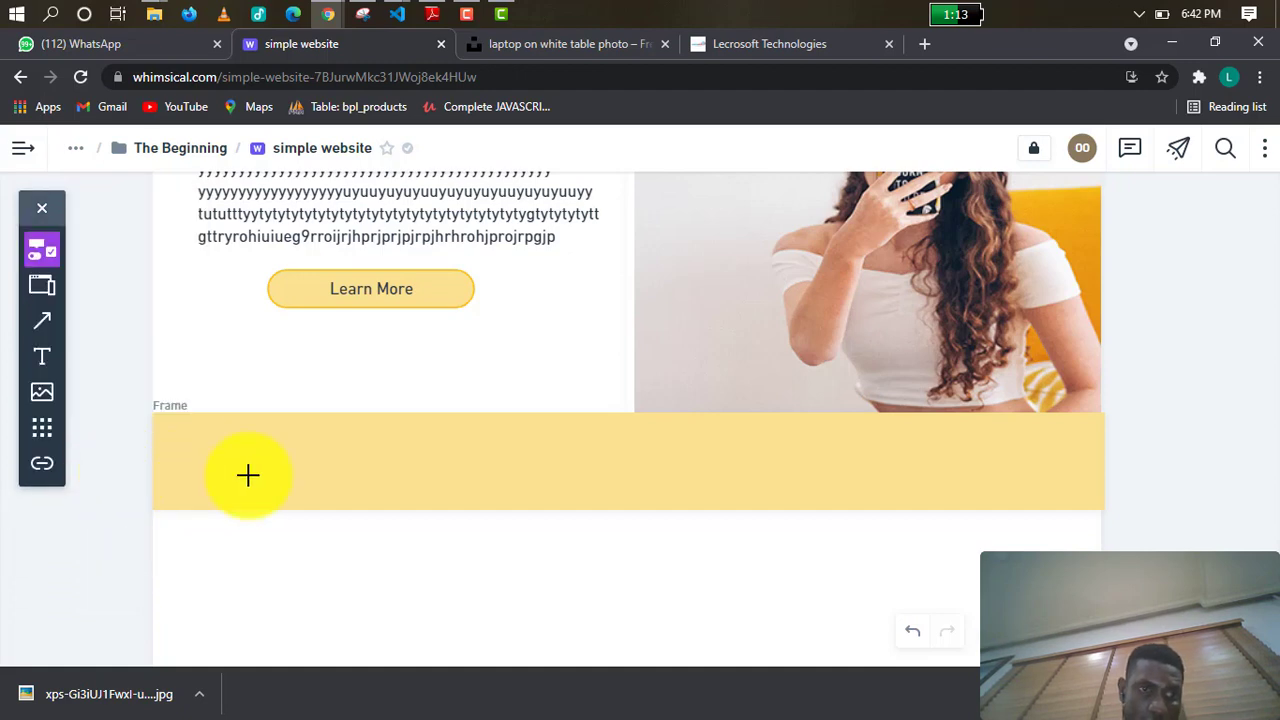
click(728, 441)
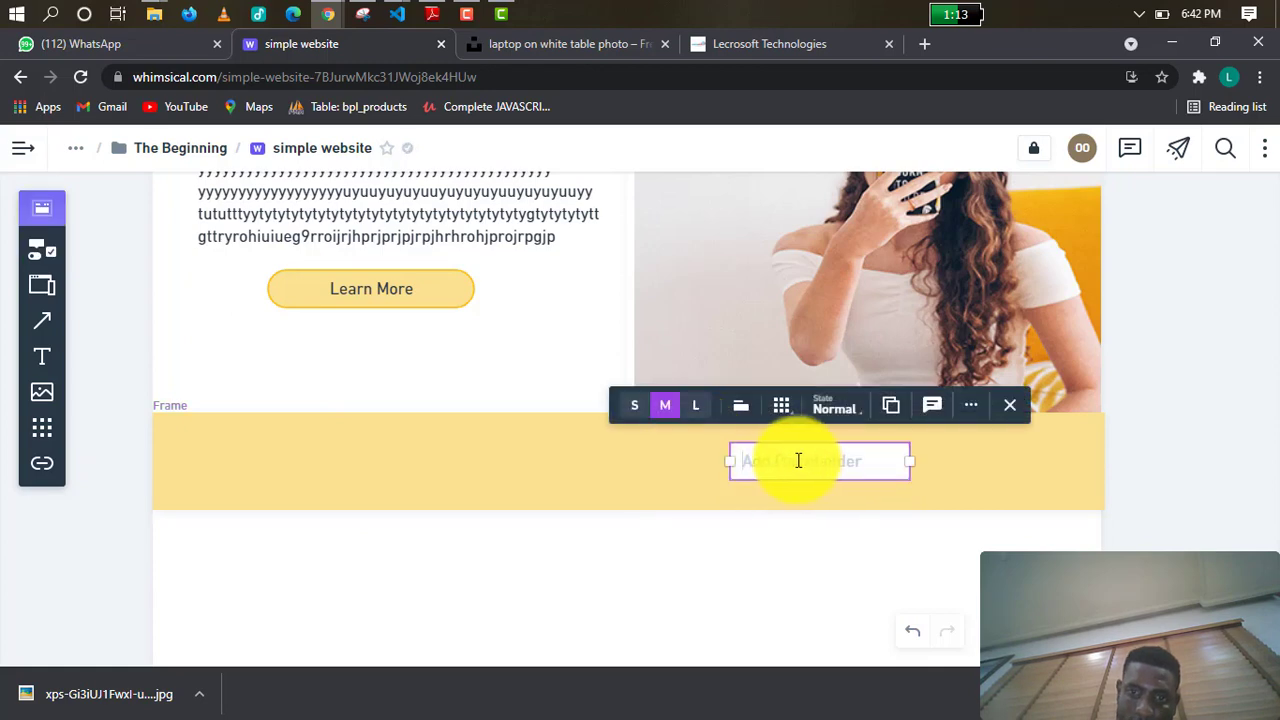
Set the text input's placeholder to "Enter Your mail.".
text(Enter)
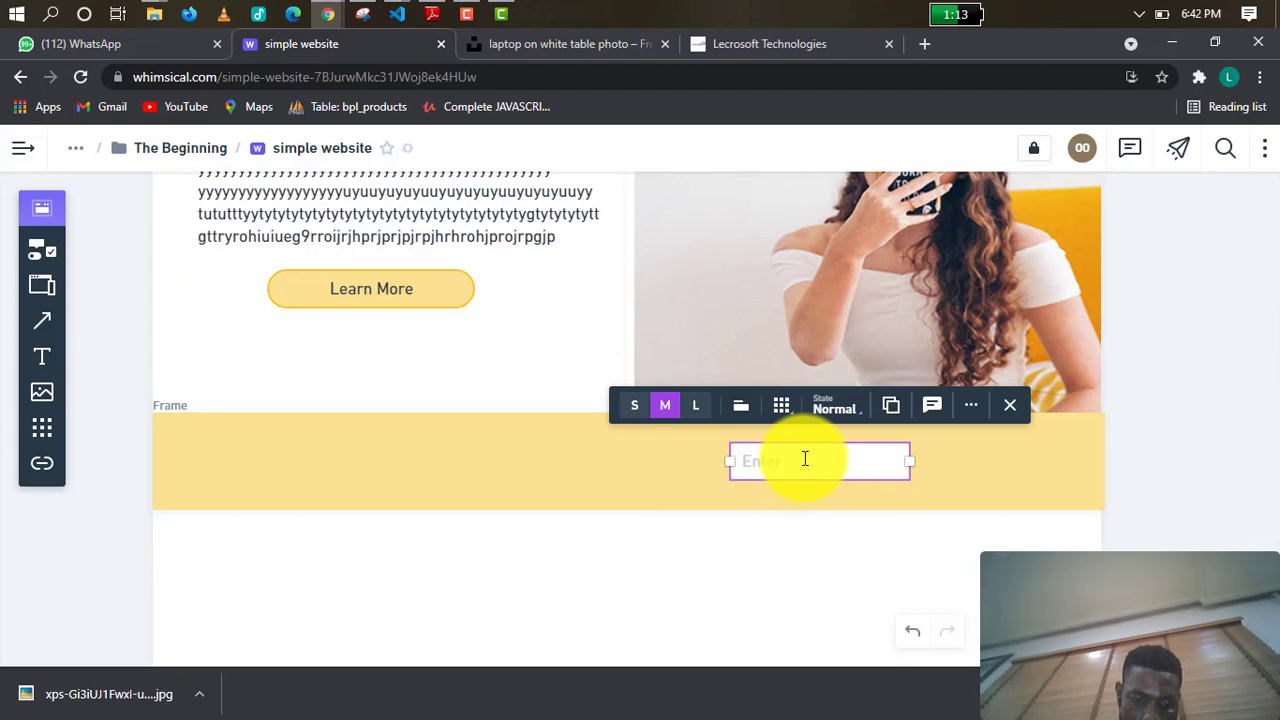
text( full)
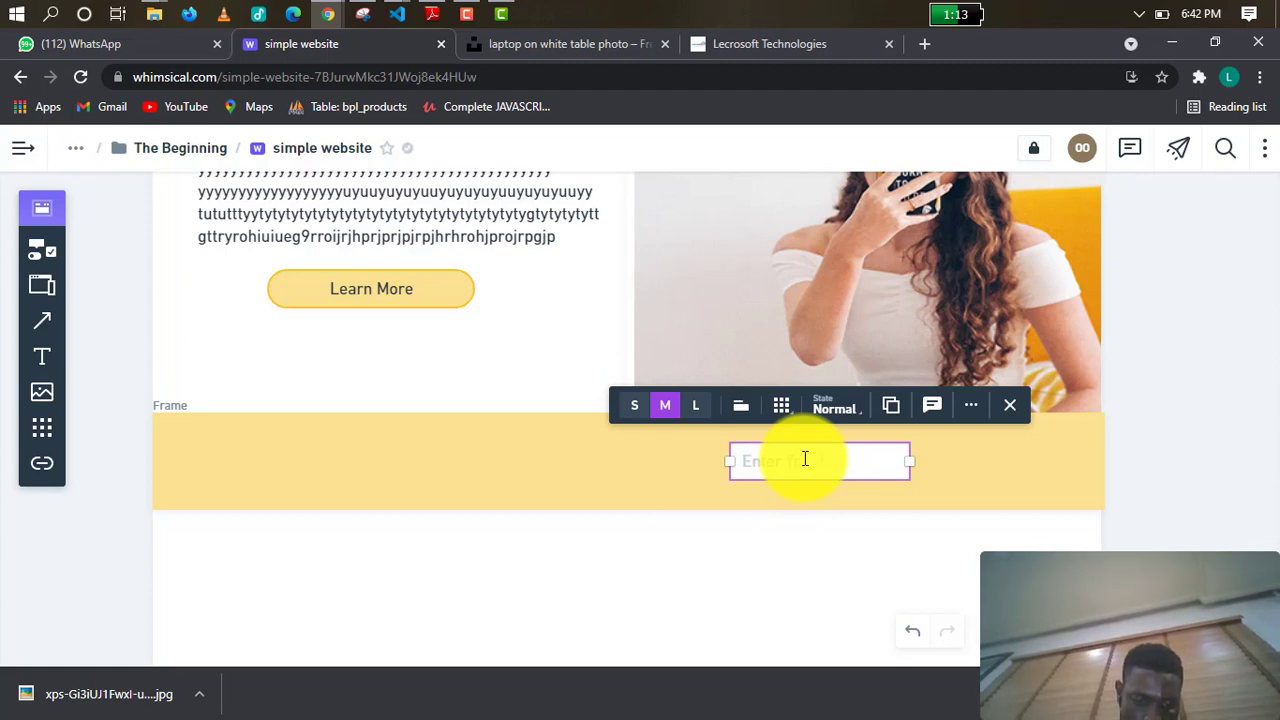
text( name.)
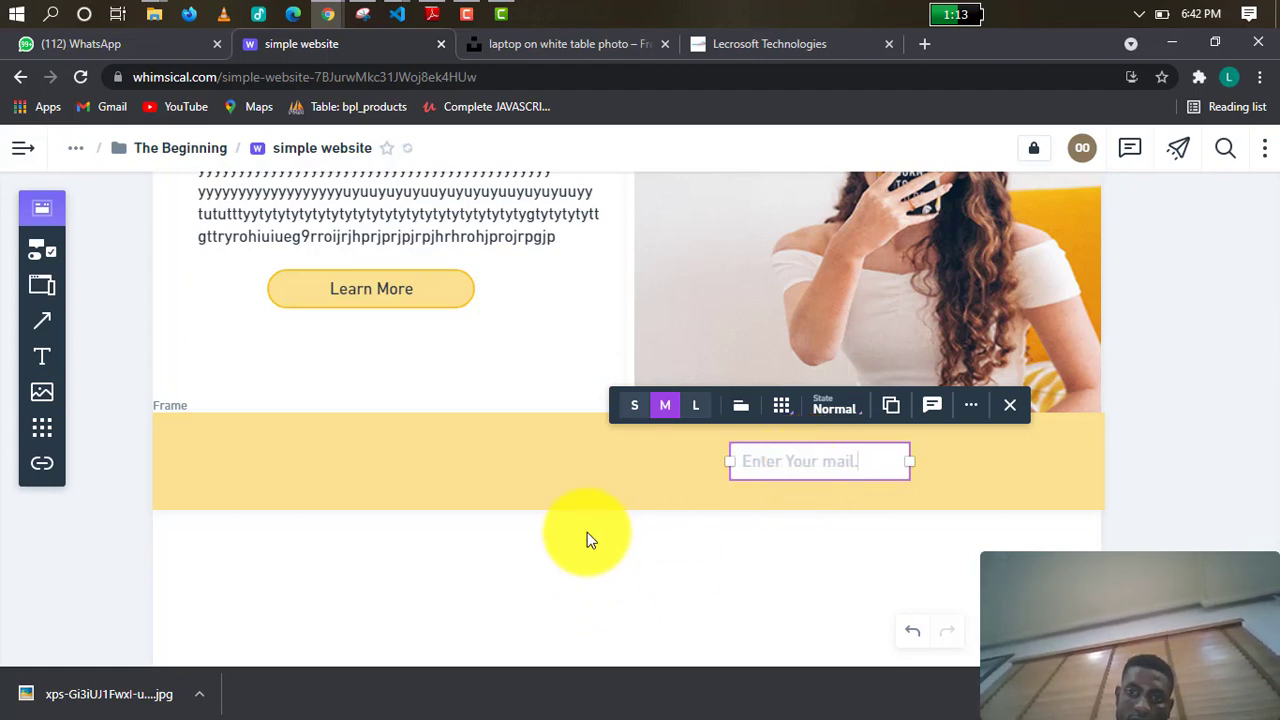
key(Escape)
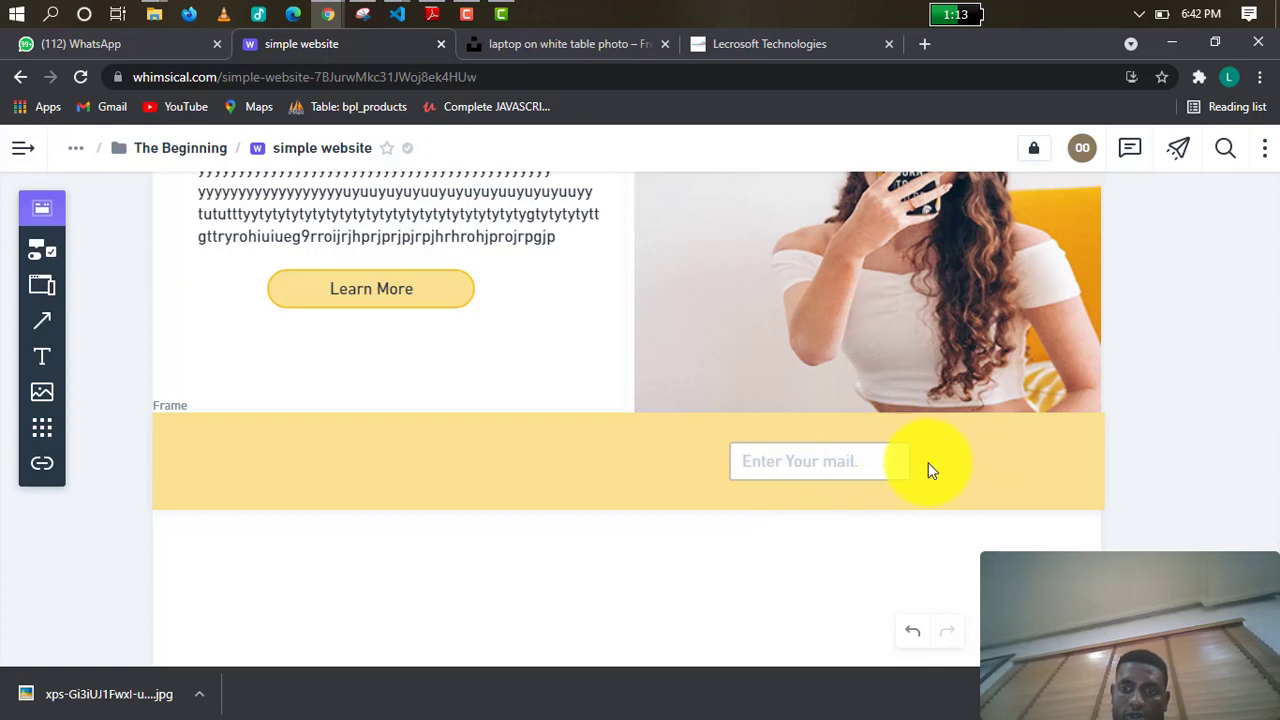
Add a rectangle just right of the mail input and shrink it to a small box about 40 high with a narrow gap between them.
click(40, 251)
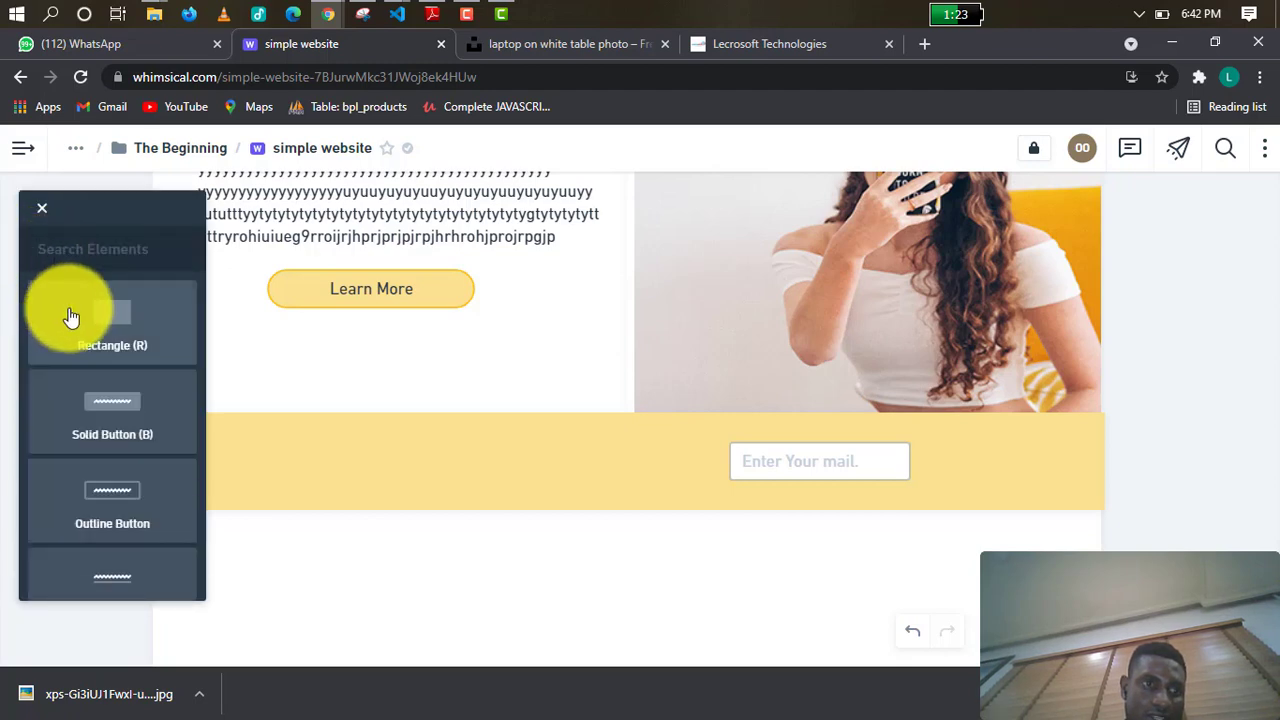
click(93, 317)
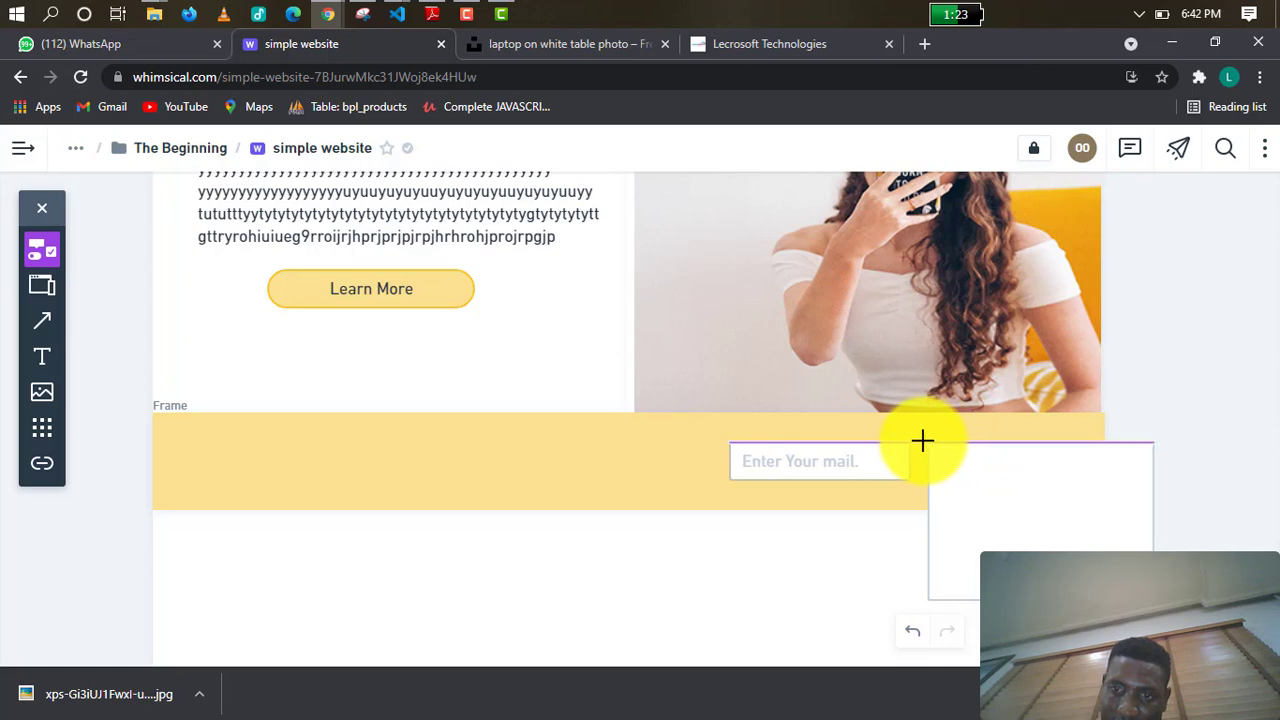
click(911, 440)
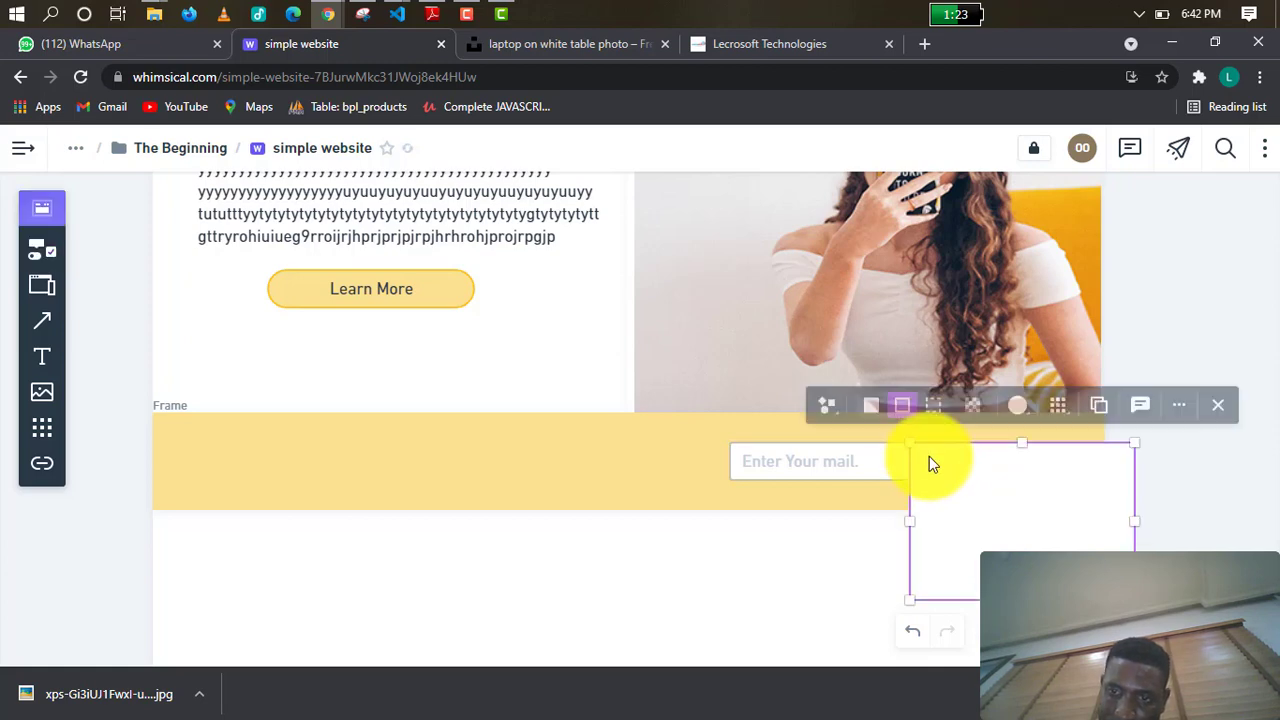
drag(1022, 600, 1017, 479)
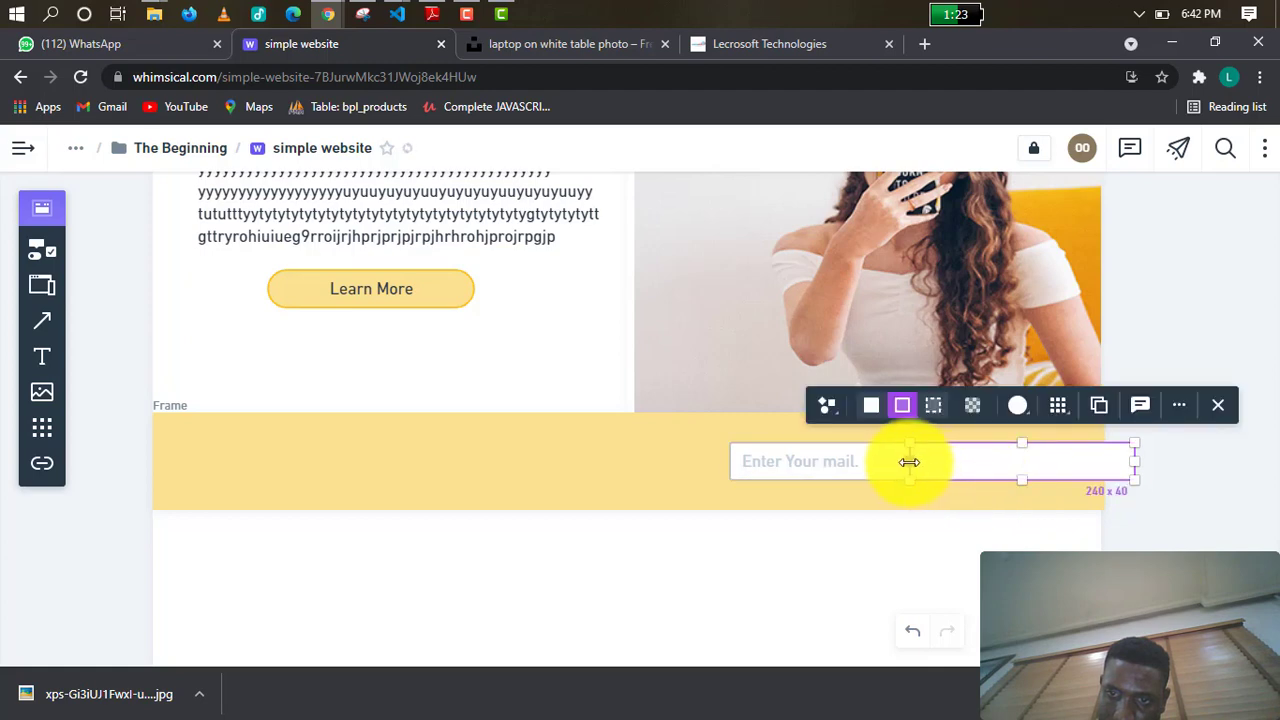
drag(910, 460, 918, 460)
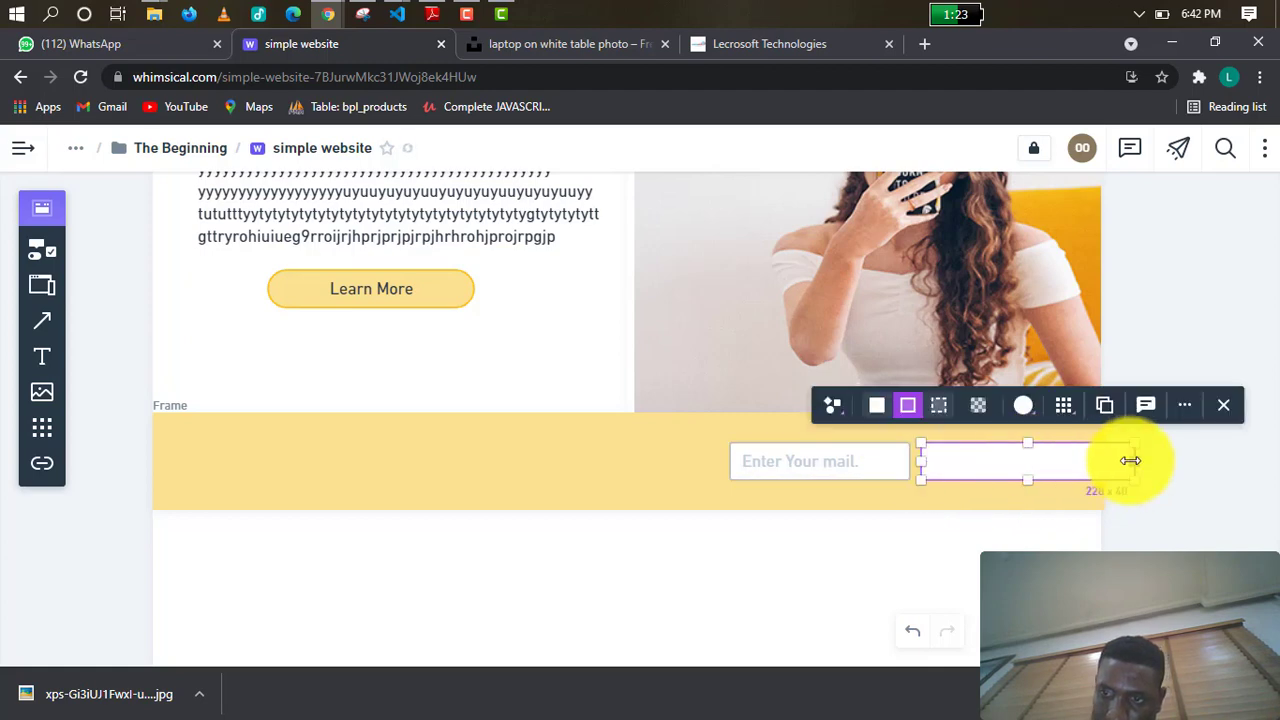
drag(1108, 457, 977, 450)
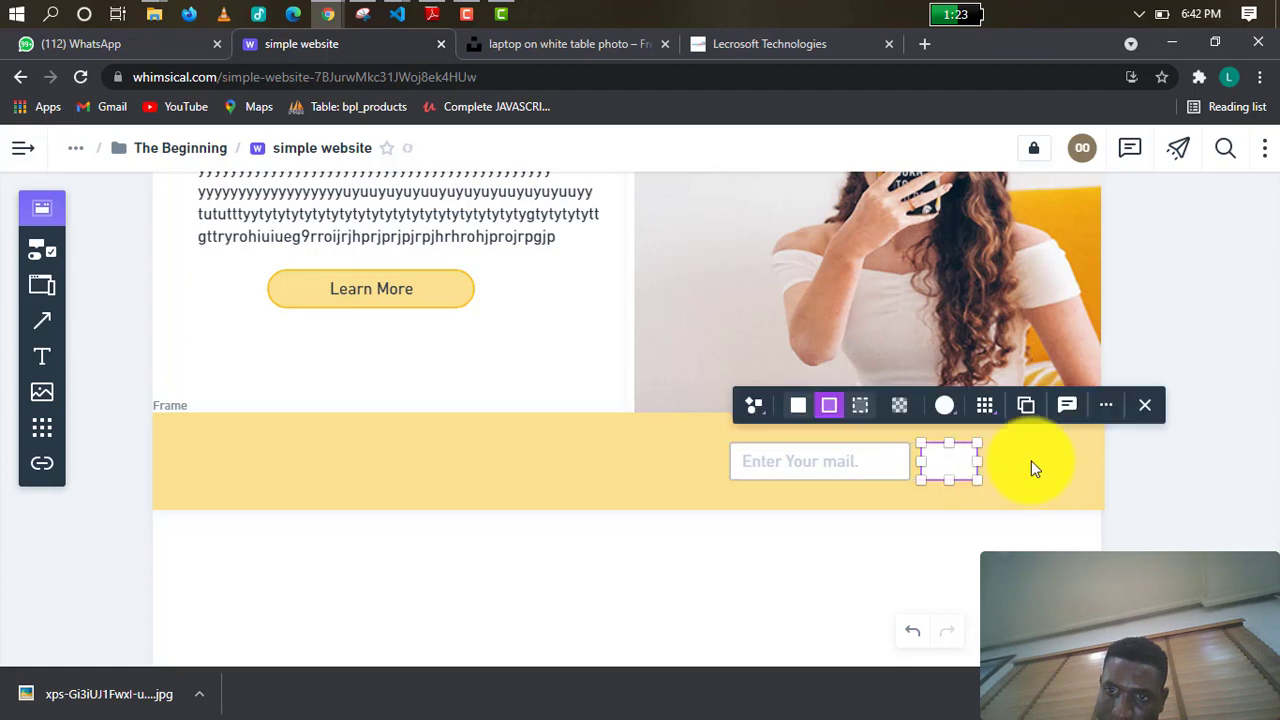
Switch the small box beside the mail input to the solid fill style and colour it dark blue.
click(948, 472)
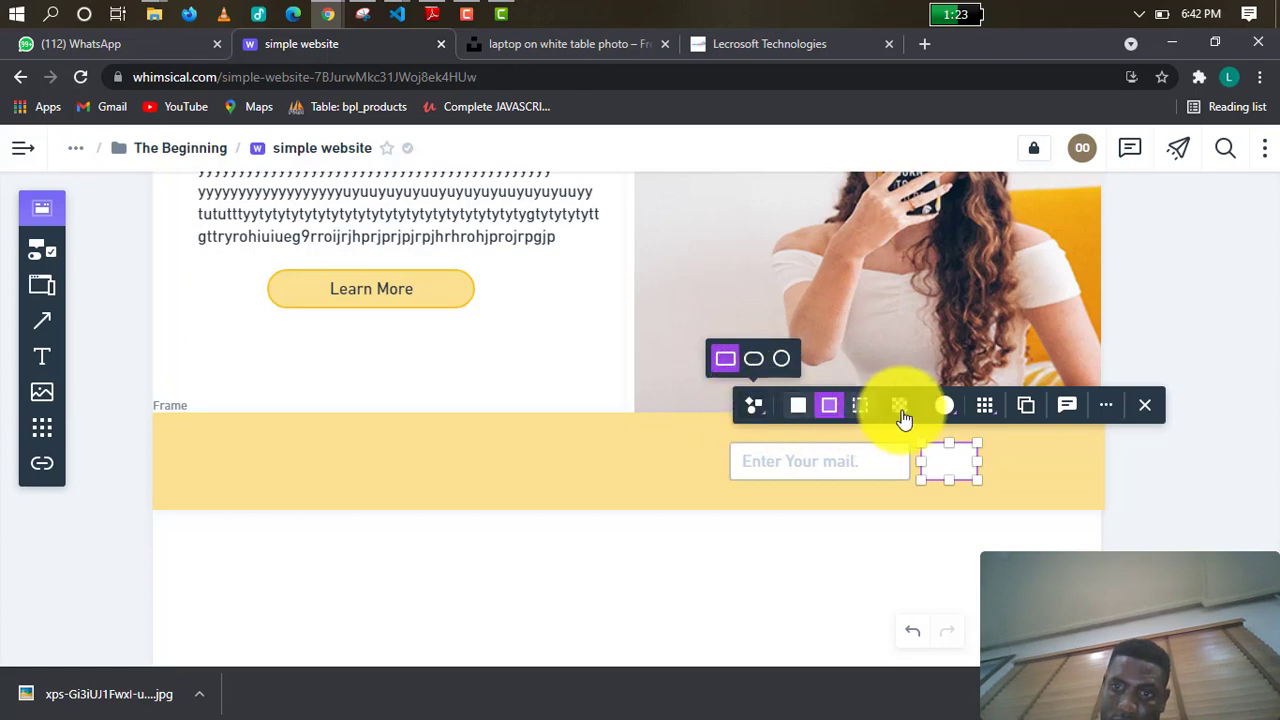
click(800, 408)
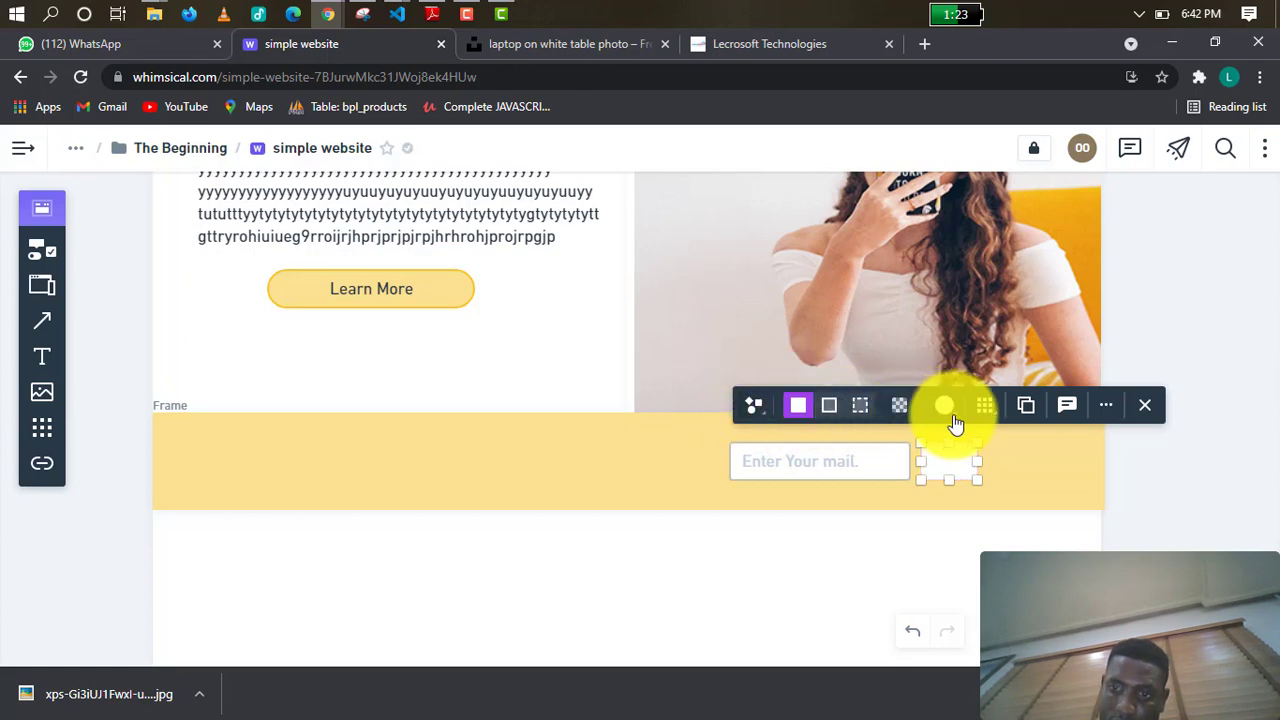
click(944, 410)
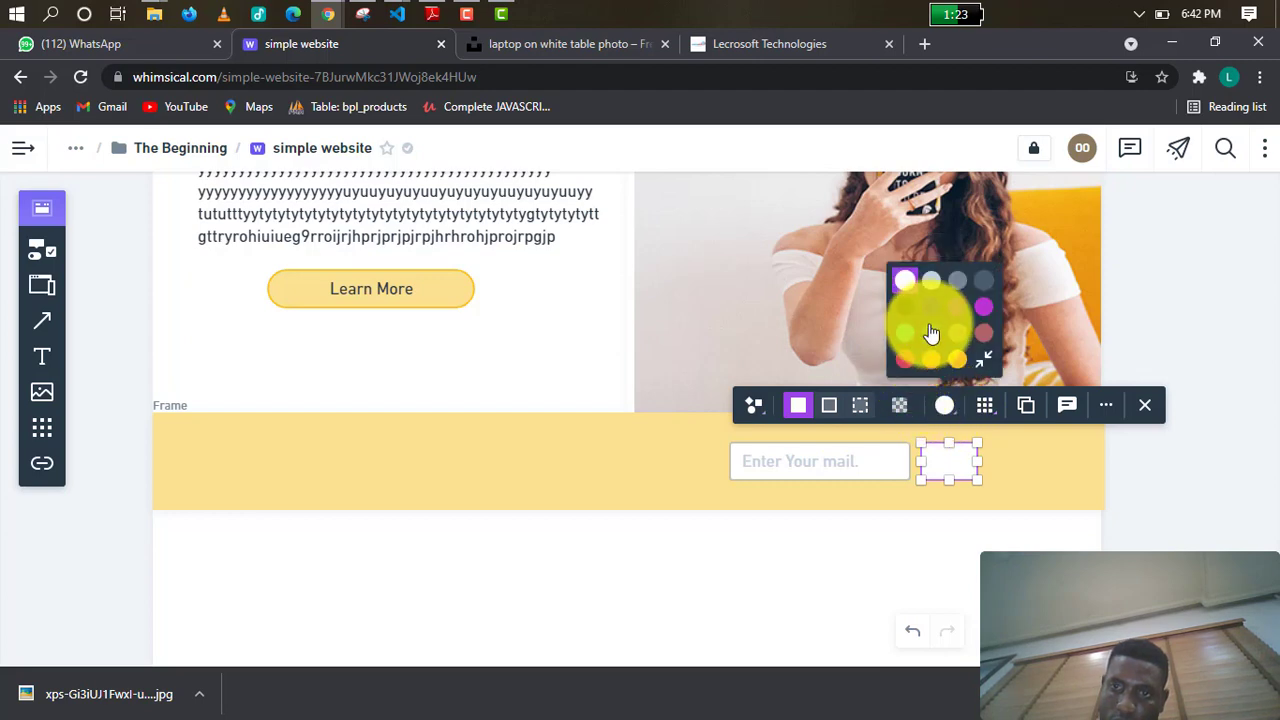
click(936, 312)
click(1040, 492)
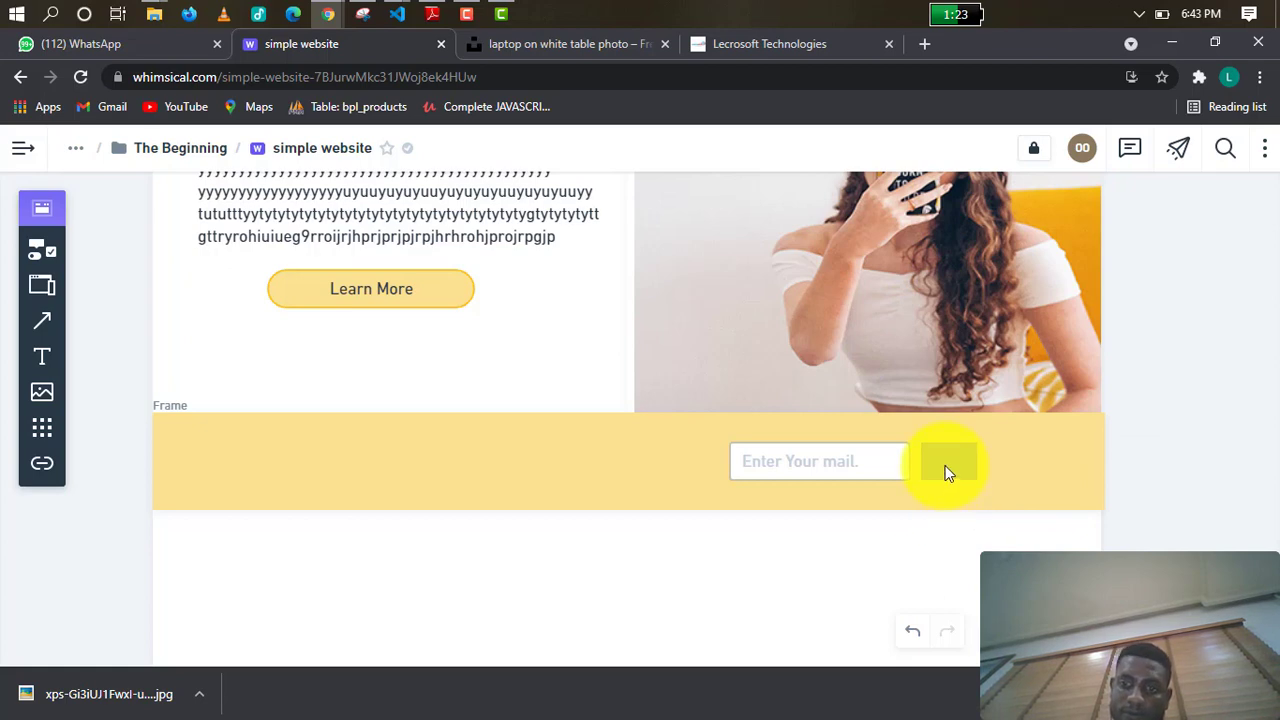
Move the coloured box slightly closer to the mail input and widen it to about half the input's width.
click(946, 470)
click(1023, 471)
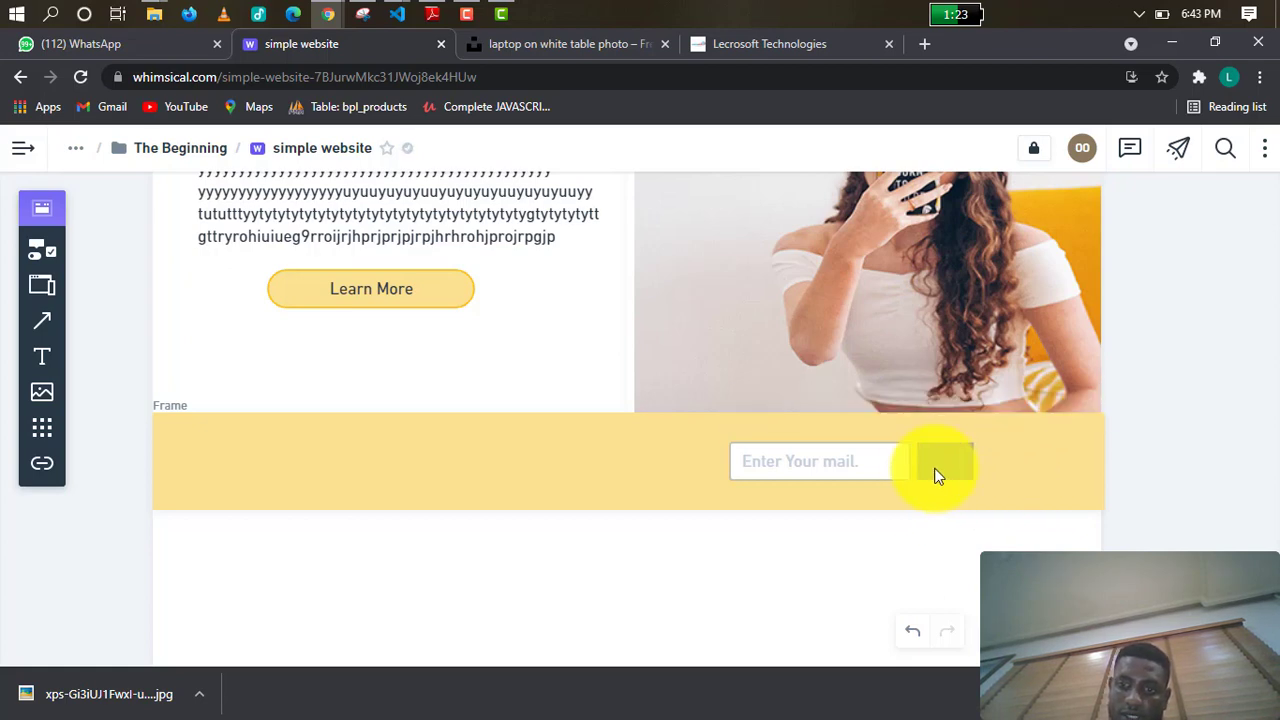
click(890, 468)
click(962, 464)
click(1073, 466)
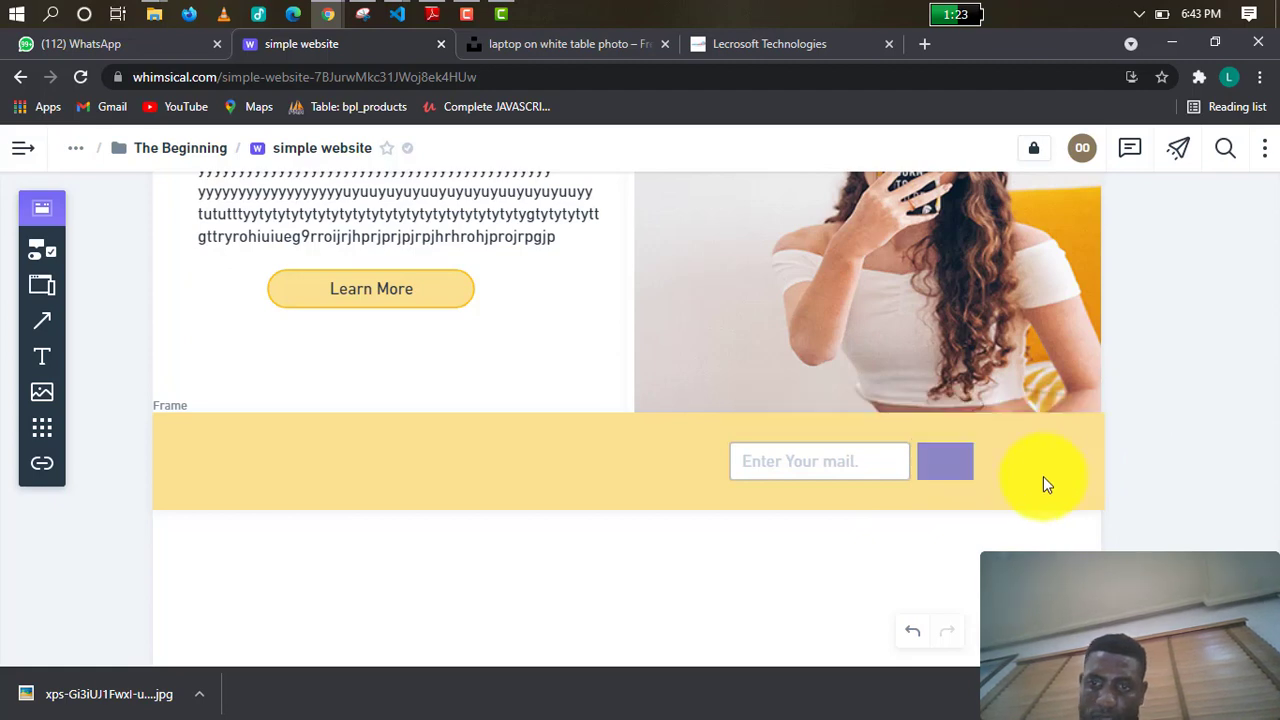
scroll(950, 480, up, 1)
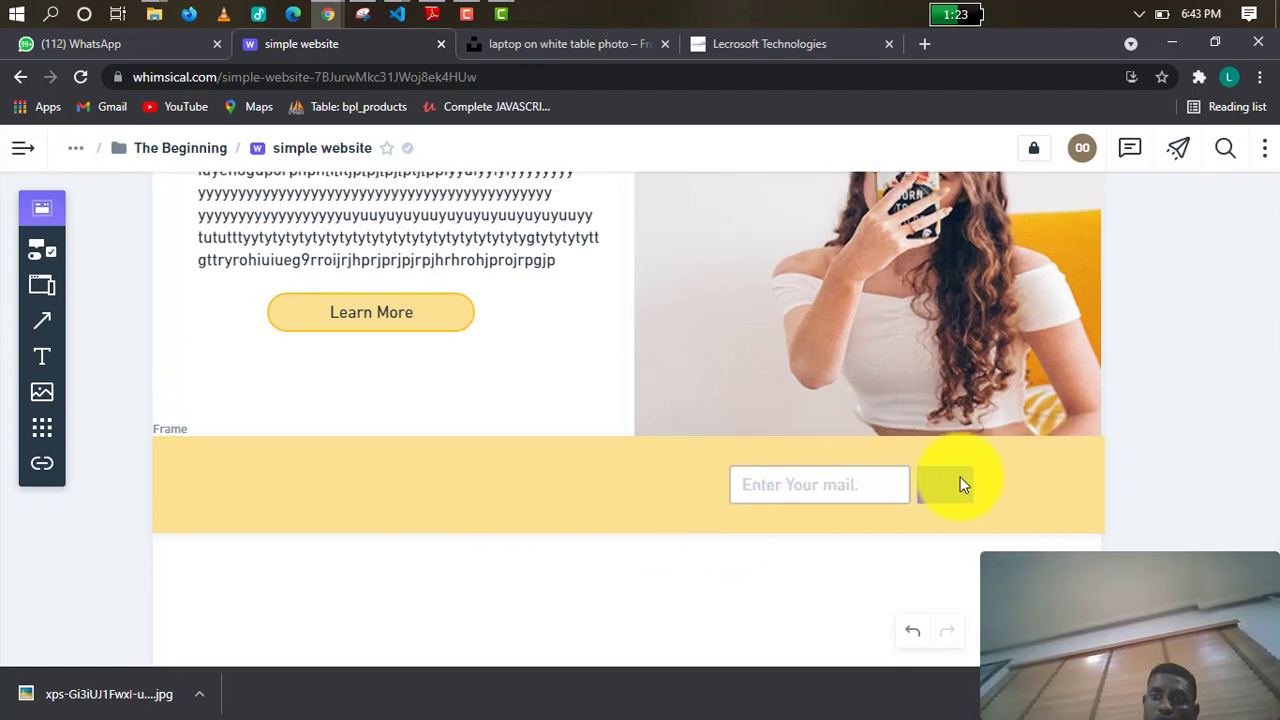
click(955, 499)
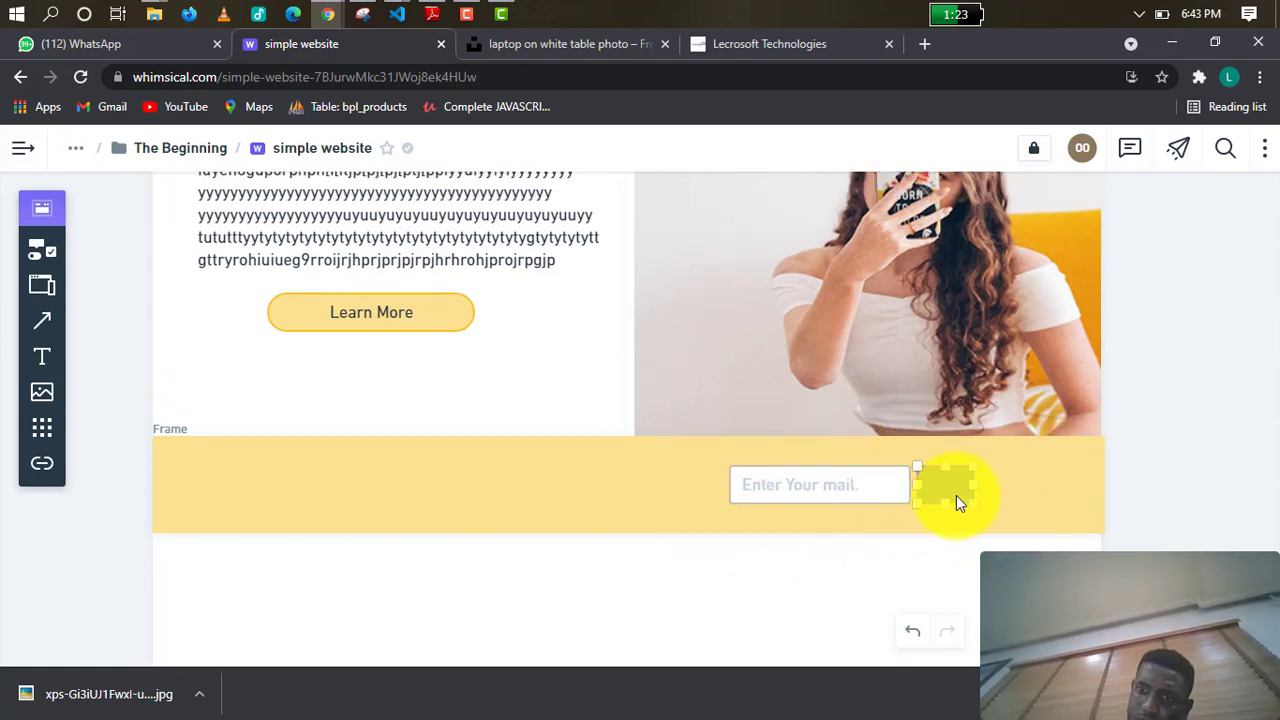
drag(966, 486, 1005, 486)
click(572, 506)
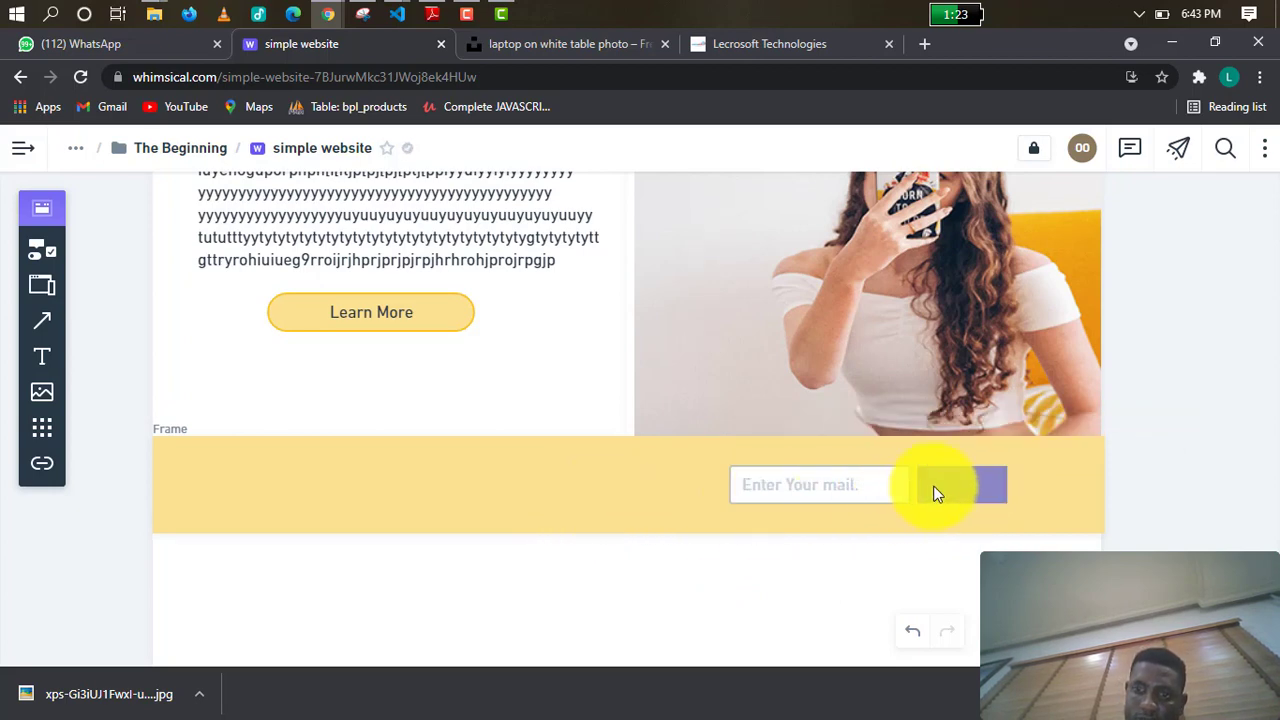
Add the text label "Subscribe" centred on the coloured box beside the mail input.
click(930, 485)
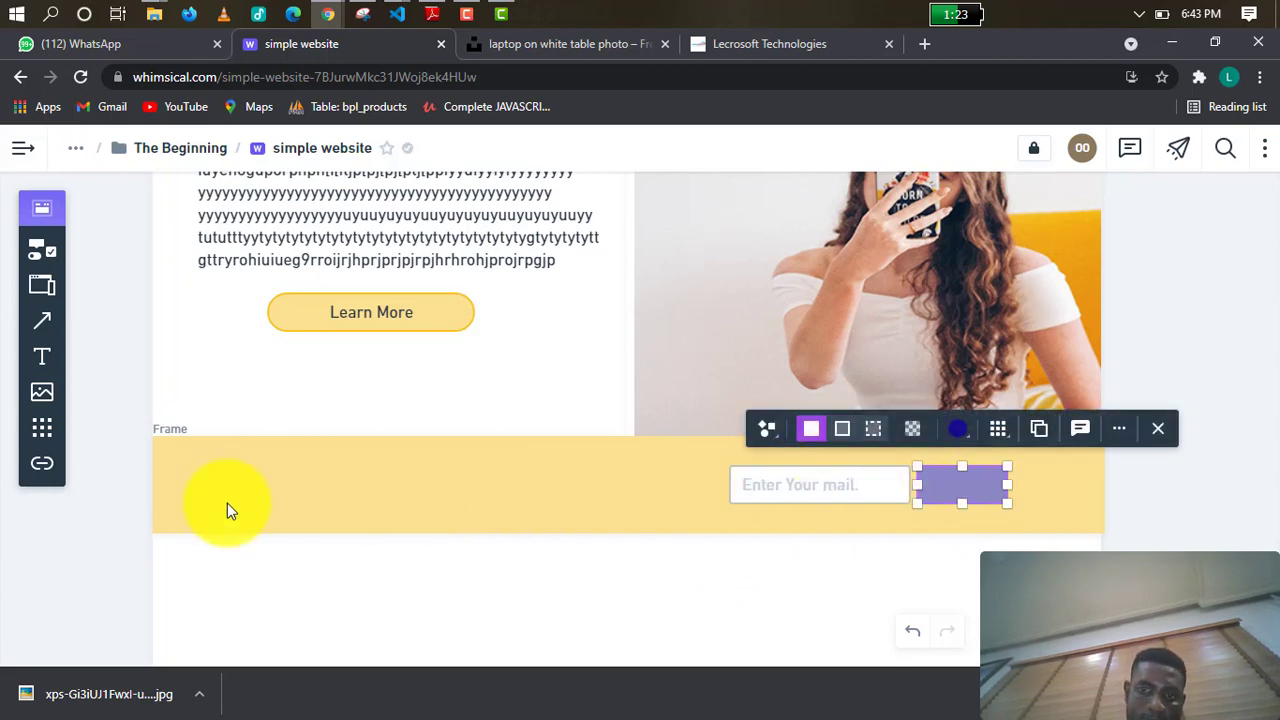
click(40, 362)
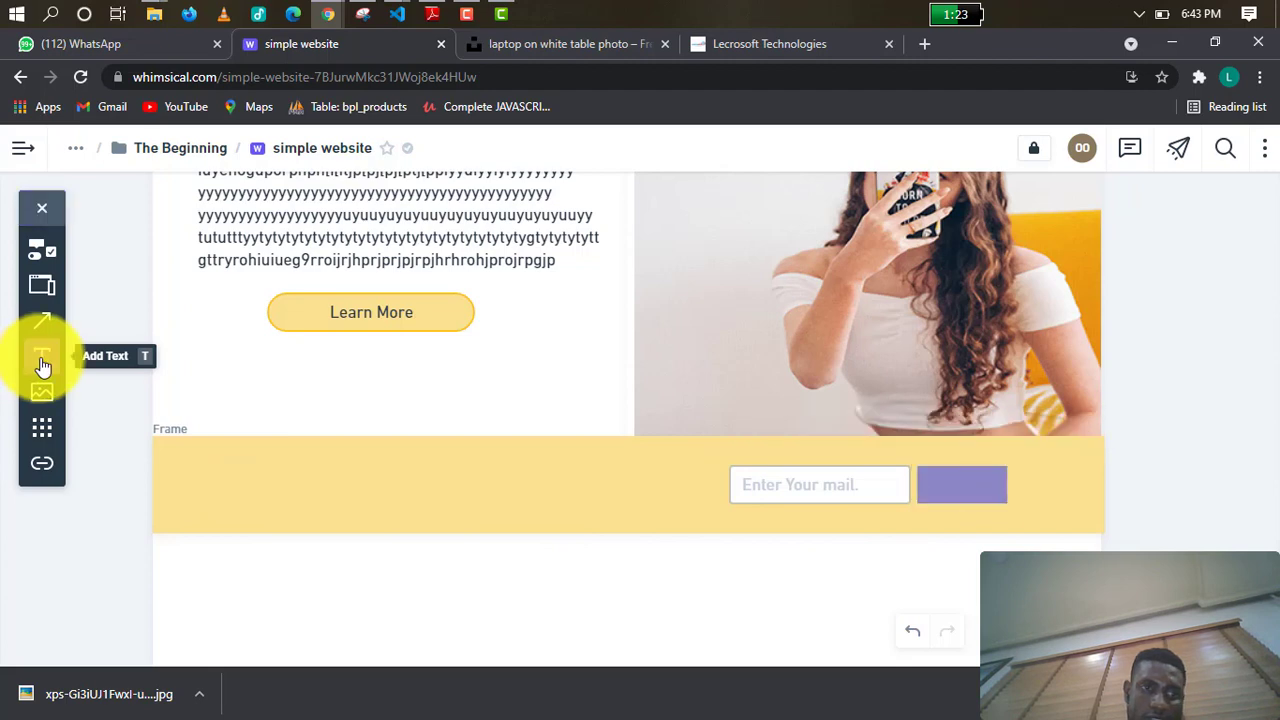
click(963, 487)
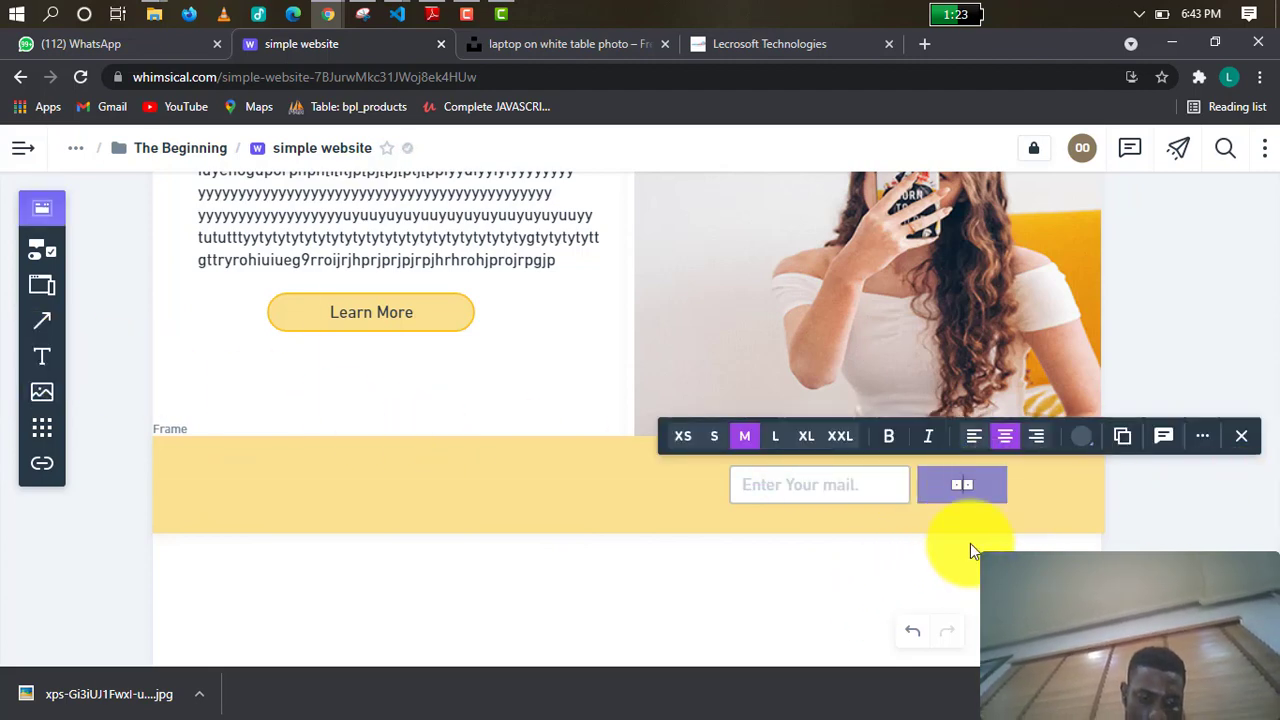
text(Su)
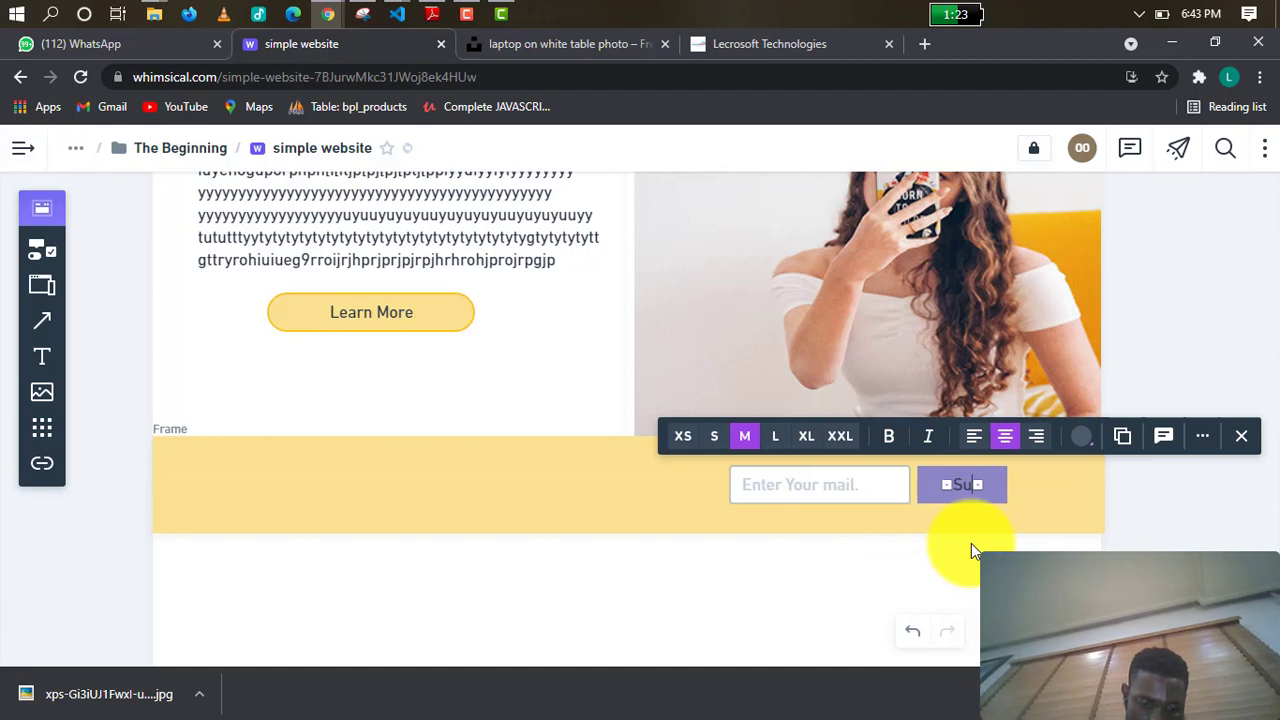
text(bscribe)
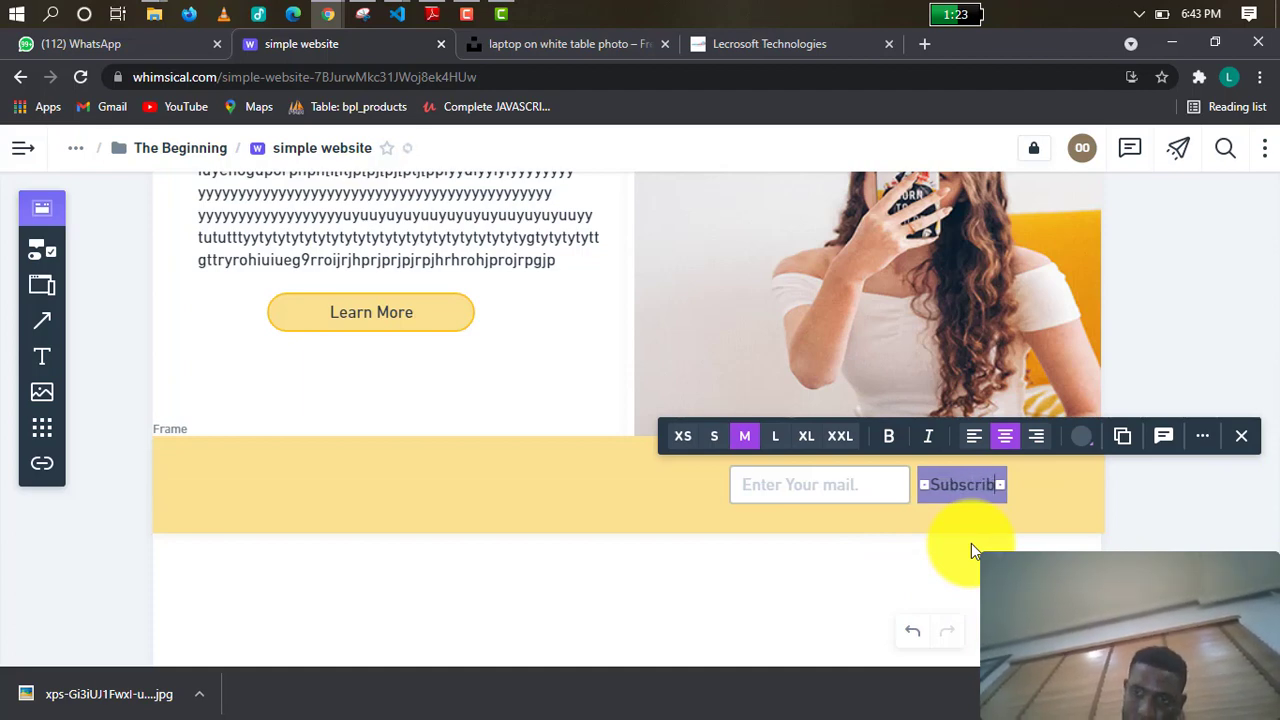
click(600, 462)
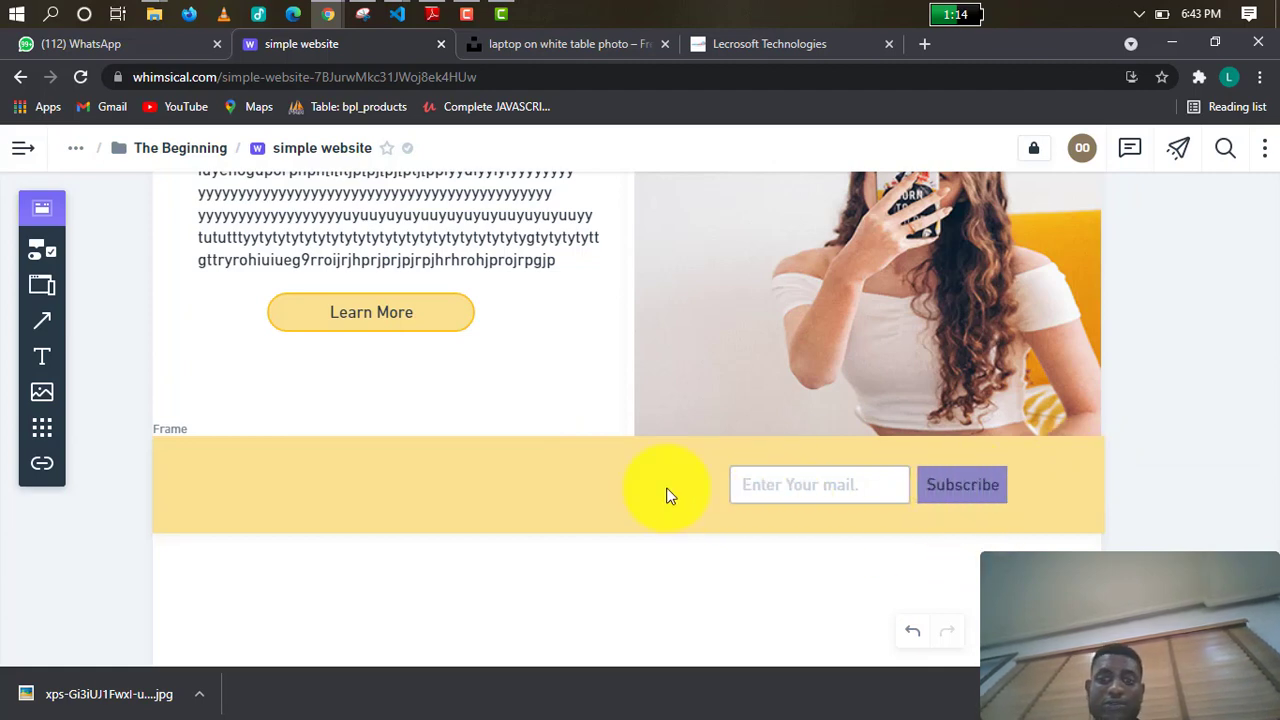
Add the text "Pls Subscribe To Our News Letter" in the left part of the yellow strip.
scroll(668, 488, up, 1)
scroll(600, 500, down, 2)
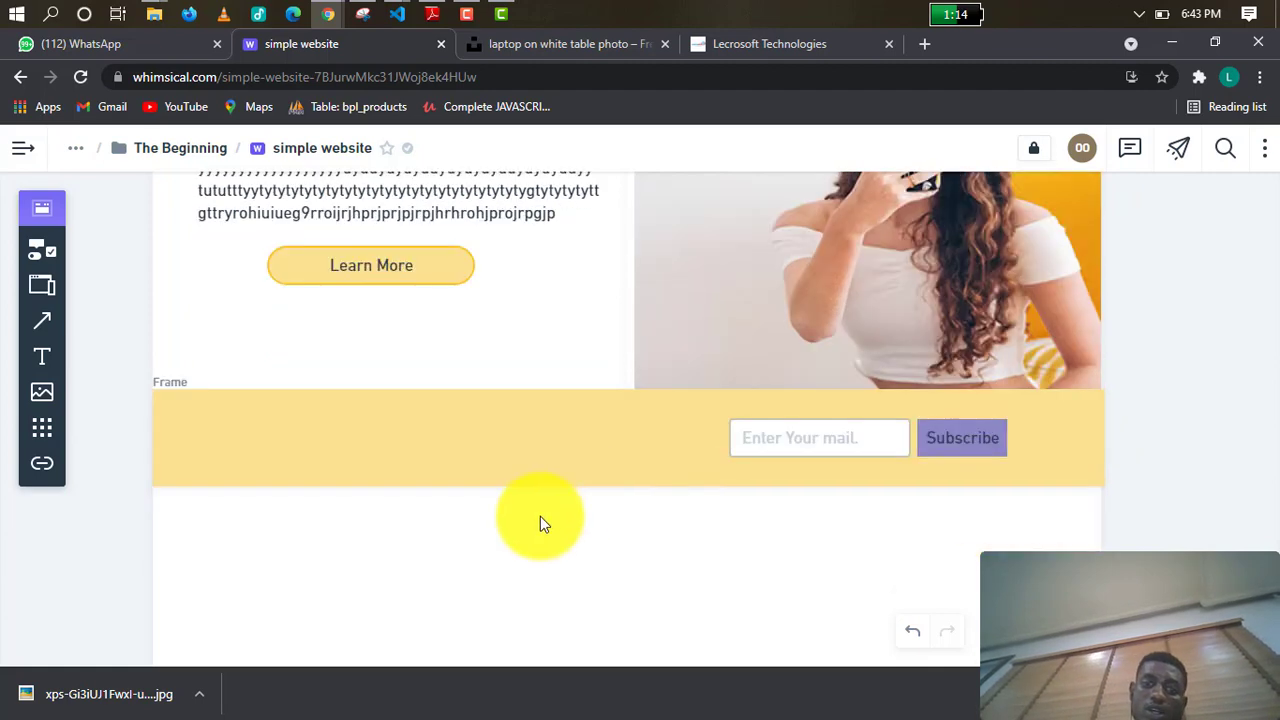
click(42, 357)
click(203, 428)
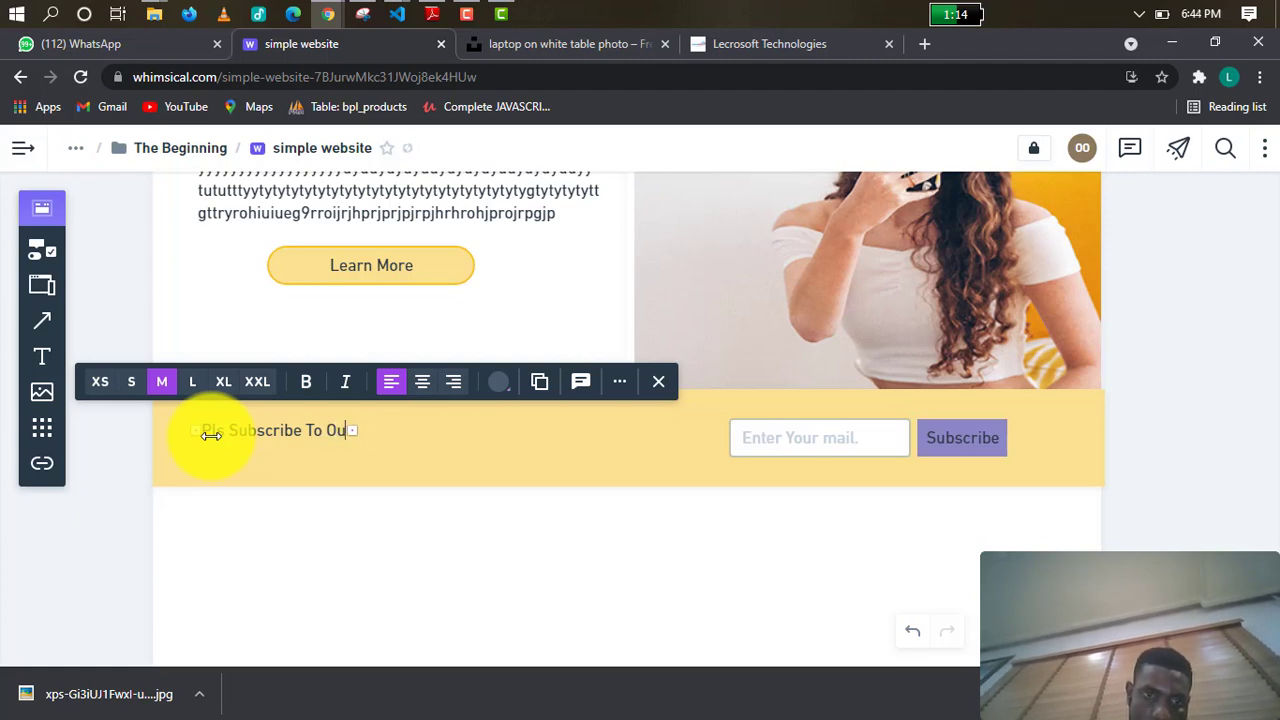
text(New)
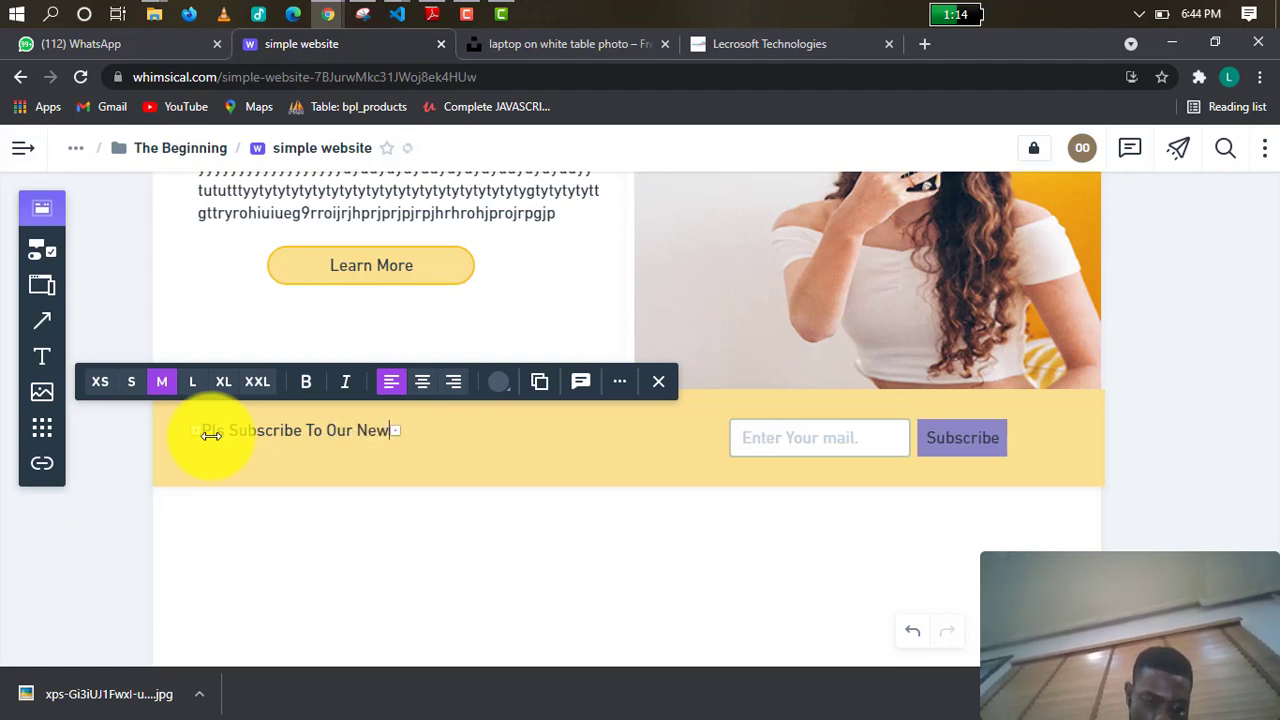
text(s Letter)
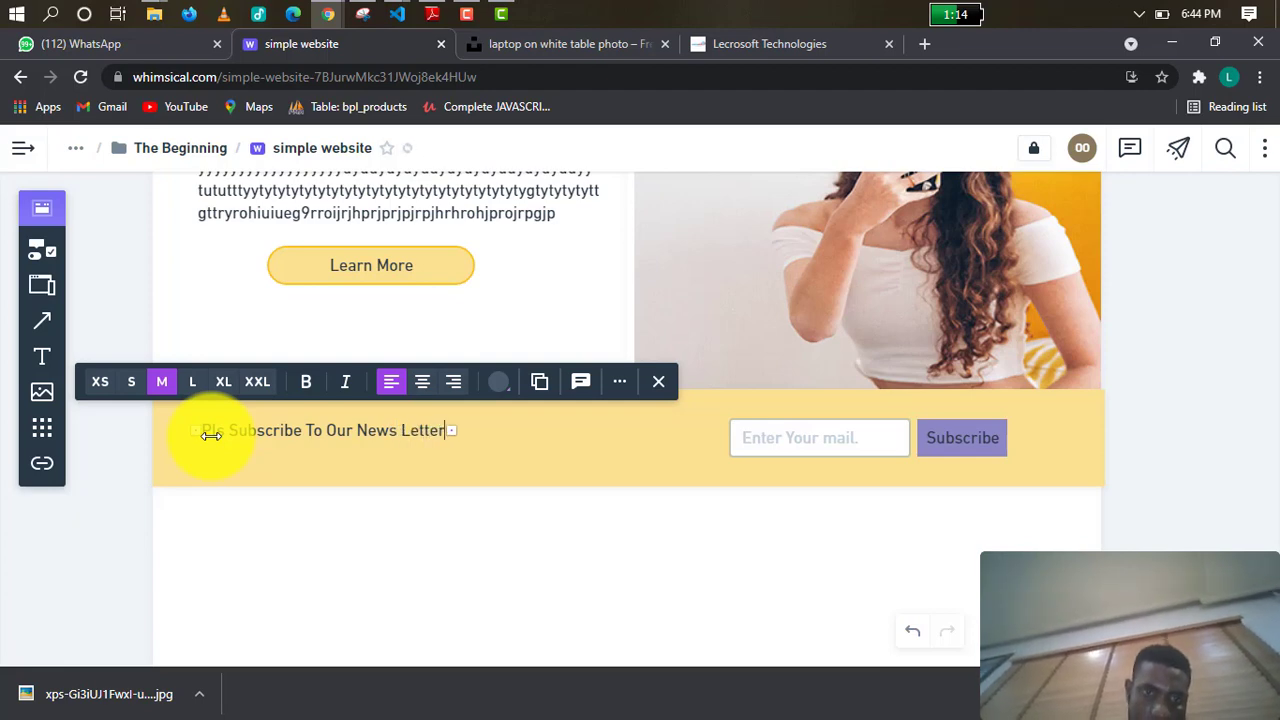
click(268, 511)
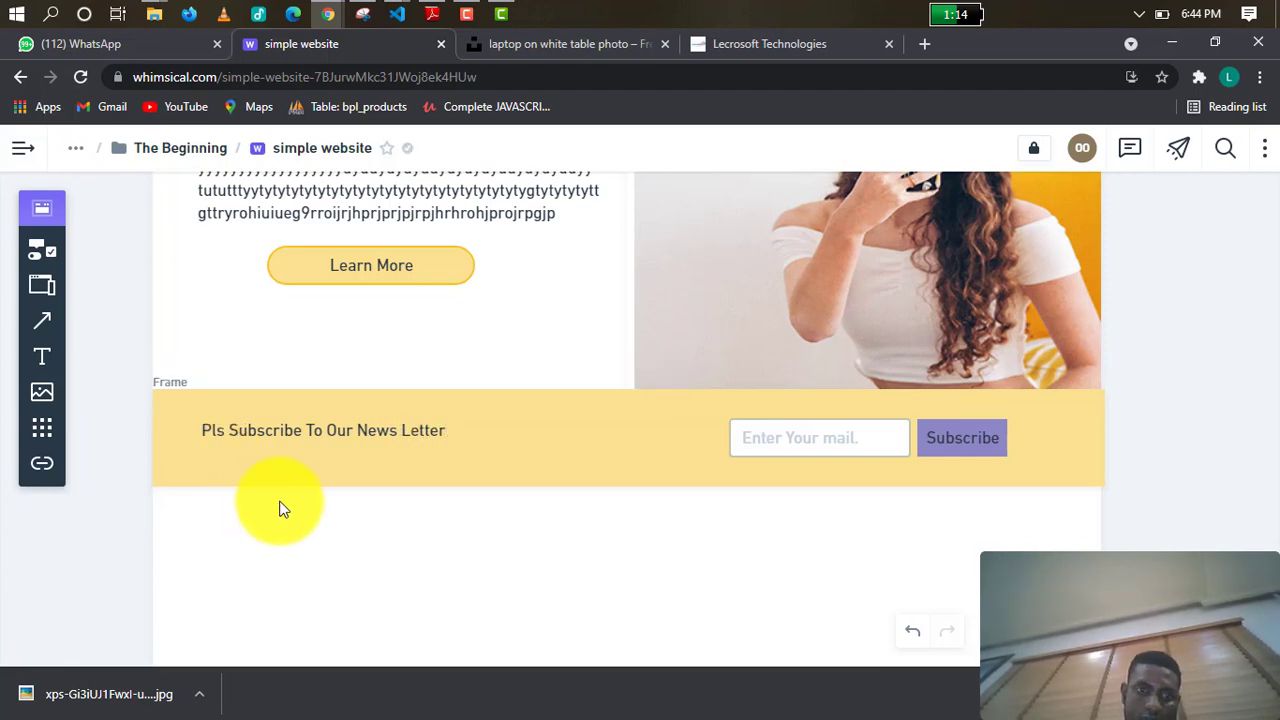
Align the newsletter text vertically with the mail input and make it bold.
click(365, 437)
drag(368, 432, 352, 428)
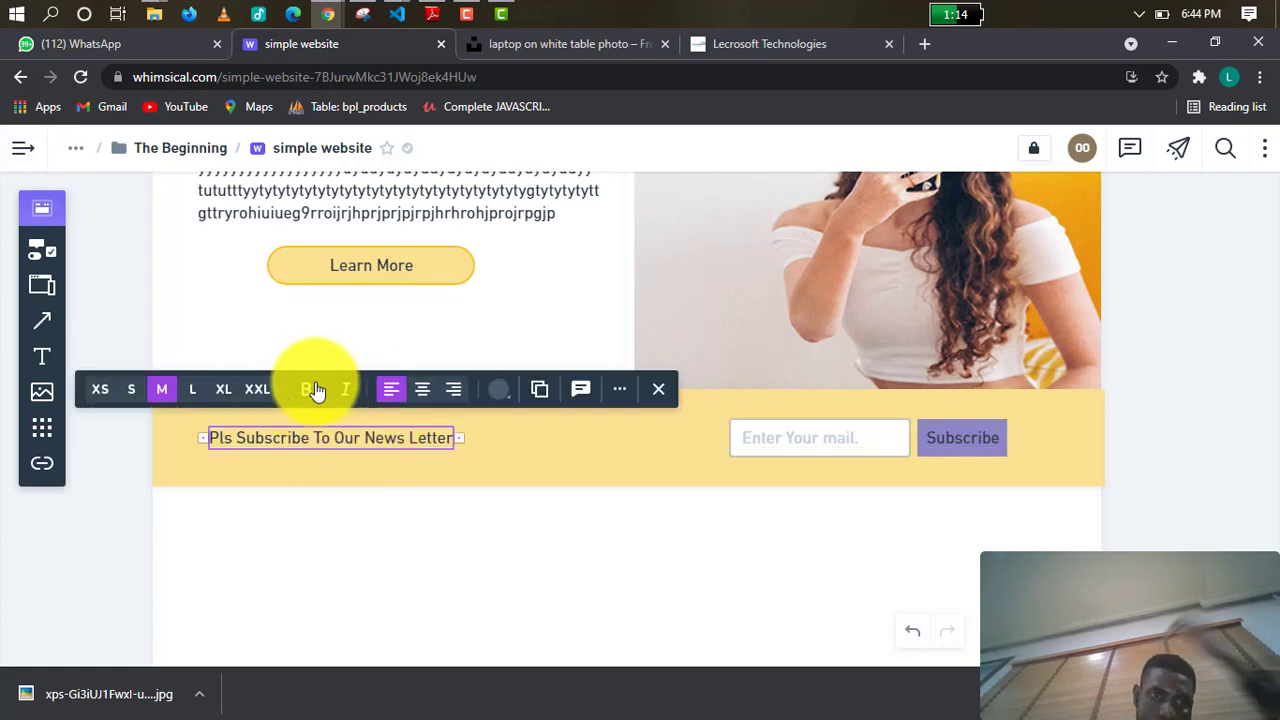
click(313, 389)
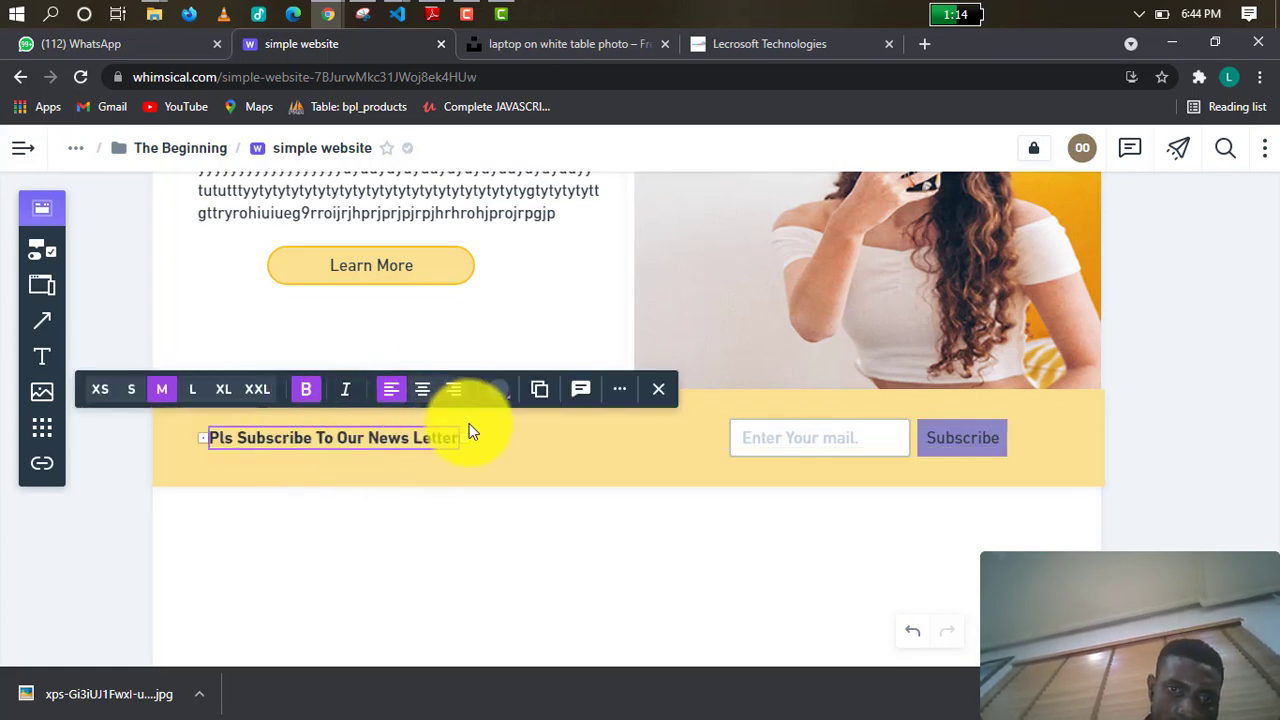
Set the newsletter text to size L and widen its text box so the sentence fits on one line.
drag(467, 440, 495, 440)
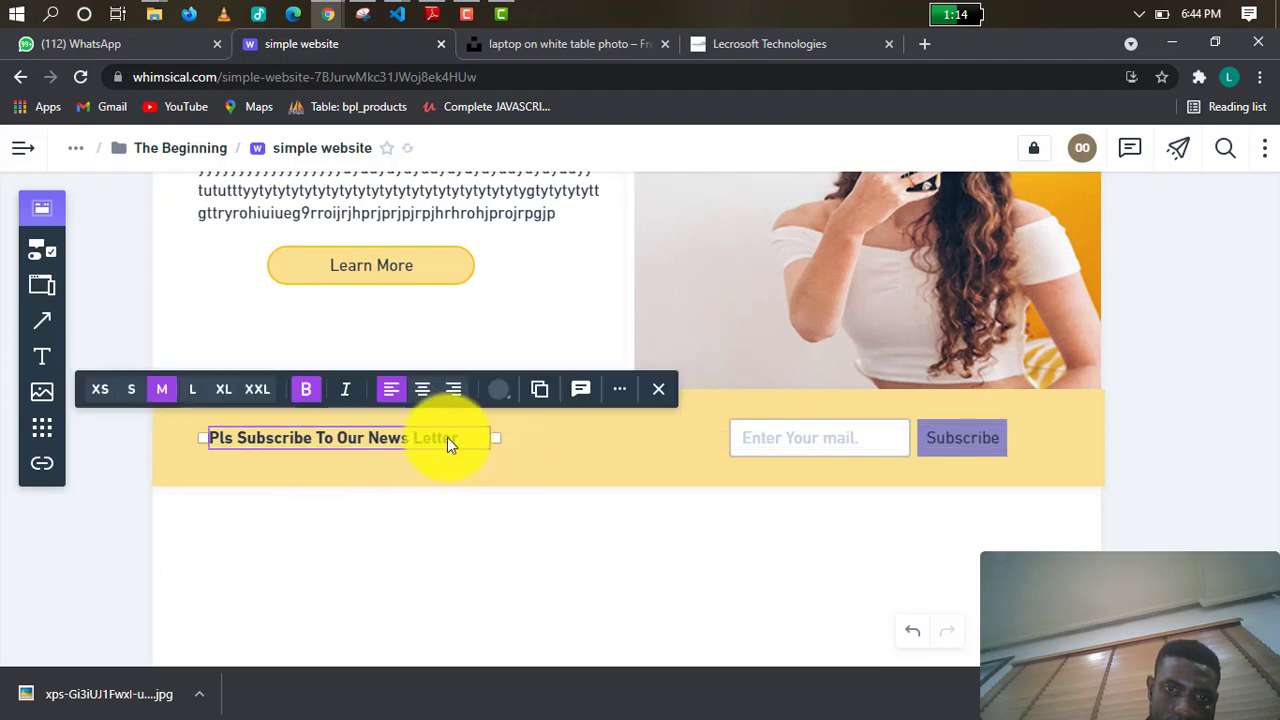
scroll(581, 377, up, 5)
scroll(574, 362, up, 10)
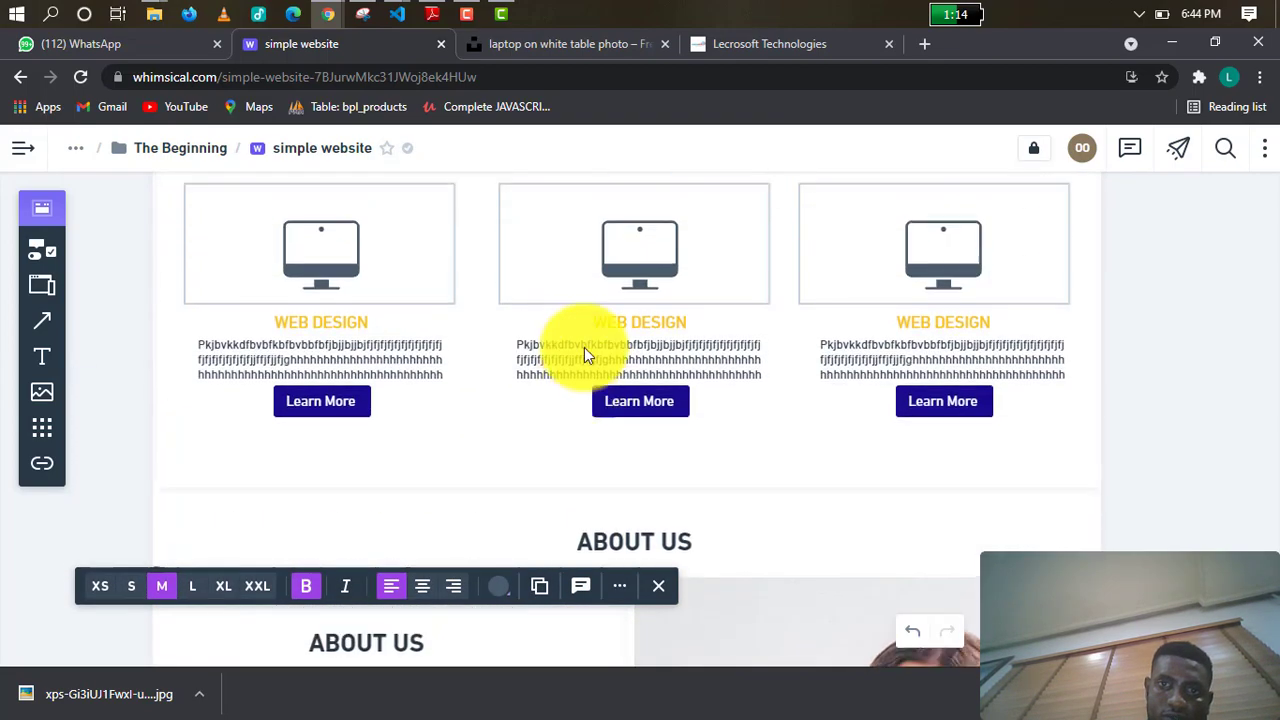
scroll(596, 326, down, 10)
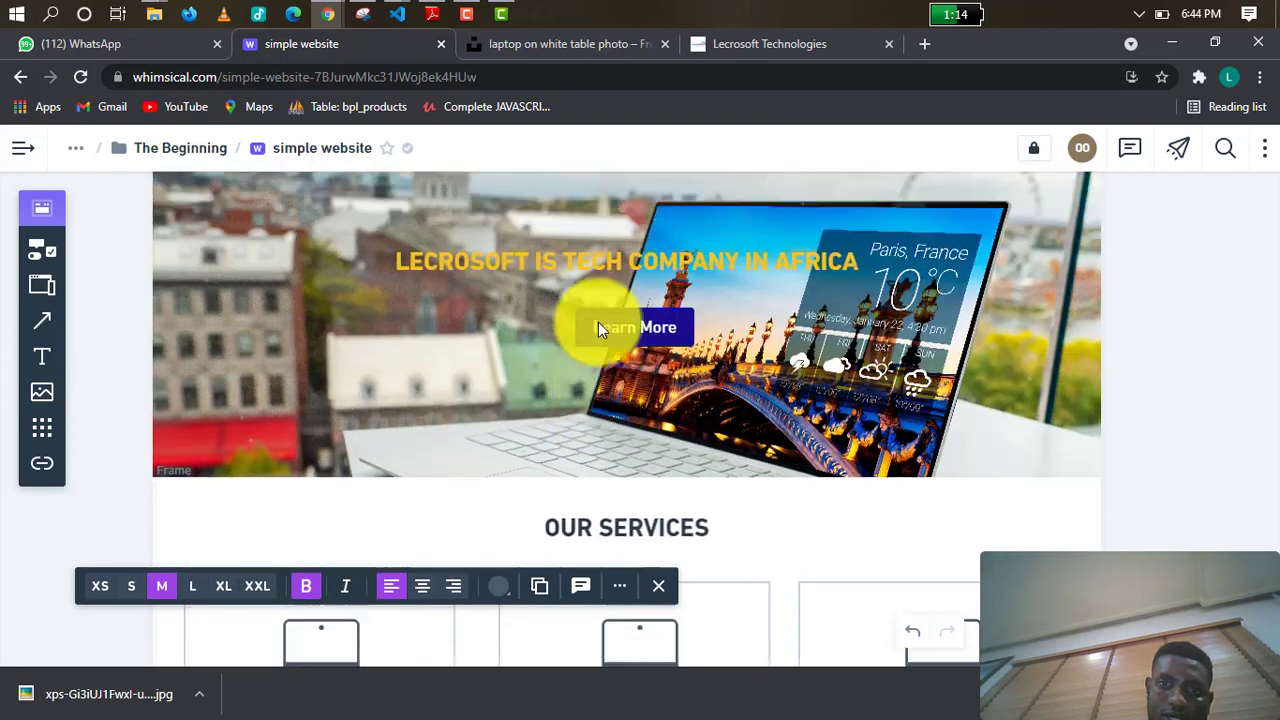
scroll(600, 328, down, 5)
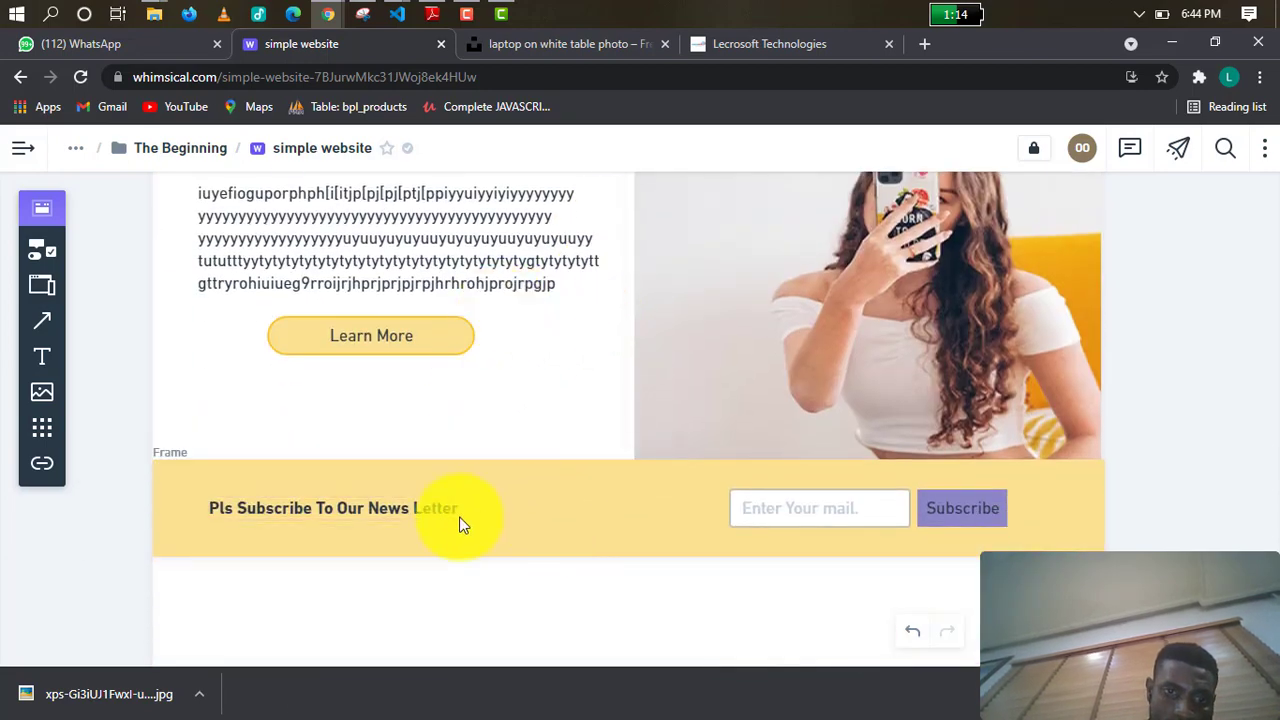
click(443, 510)
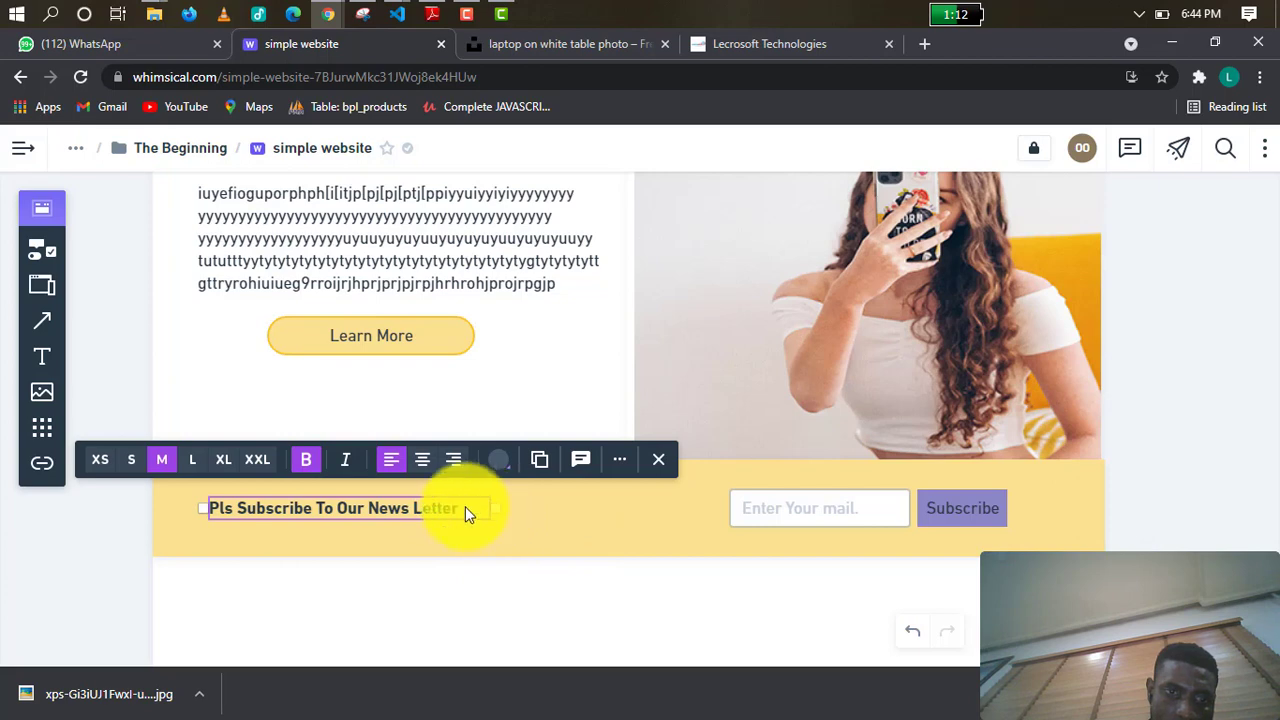
click(193, 462)
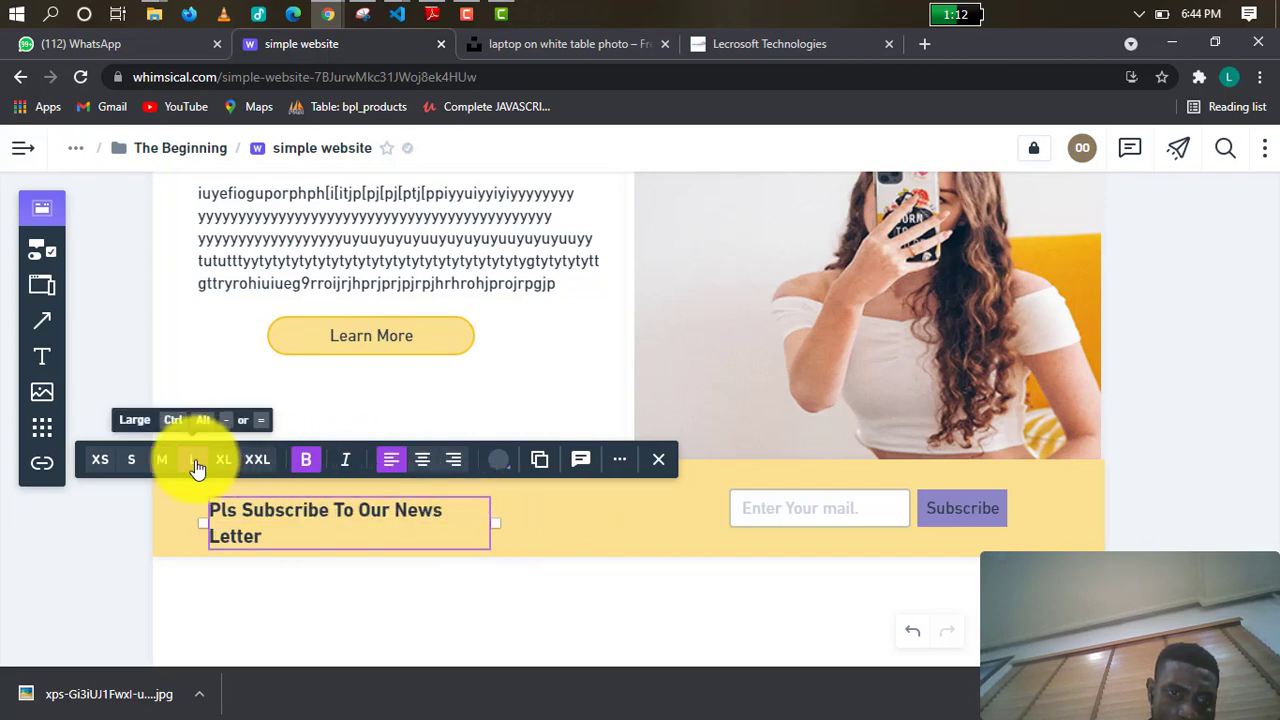
drag(498, 521, 548, 530)
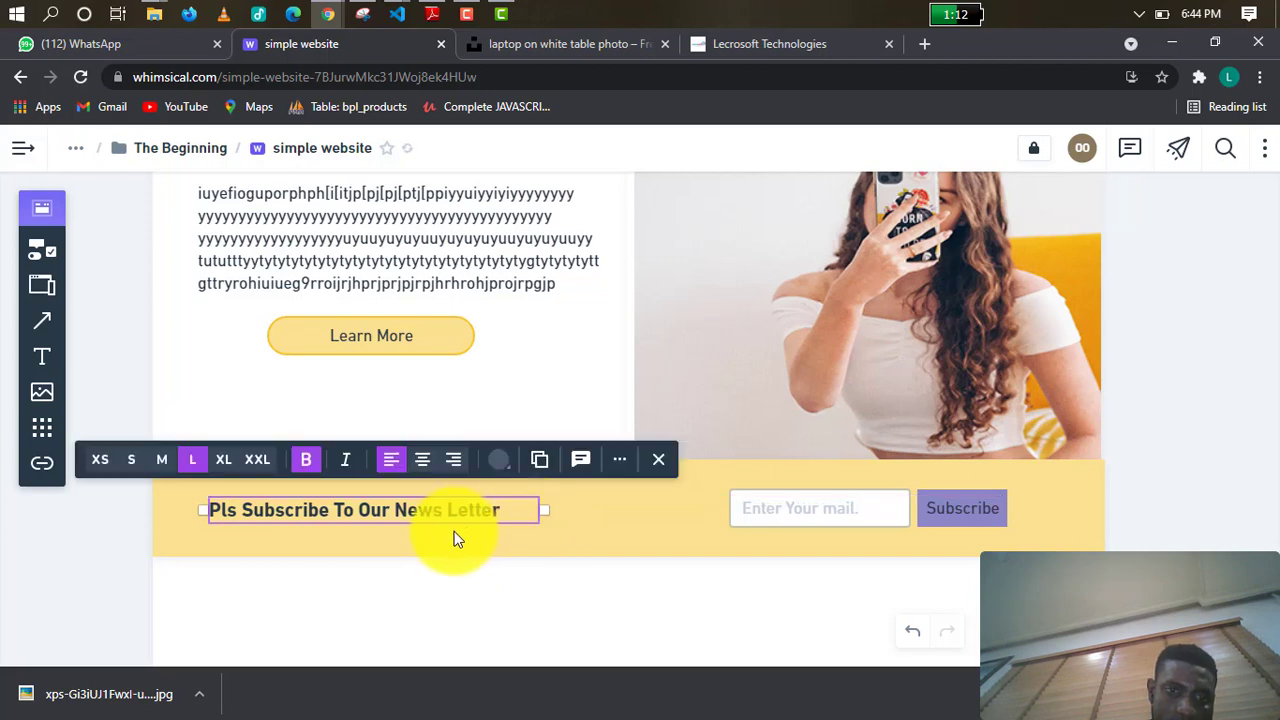
click(593, 522)
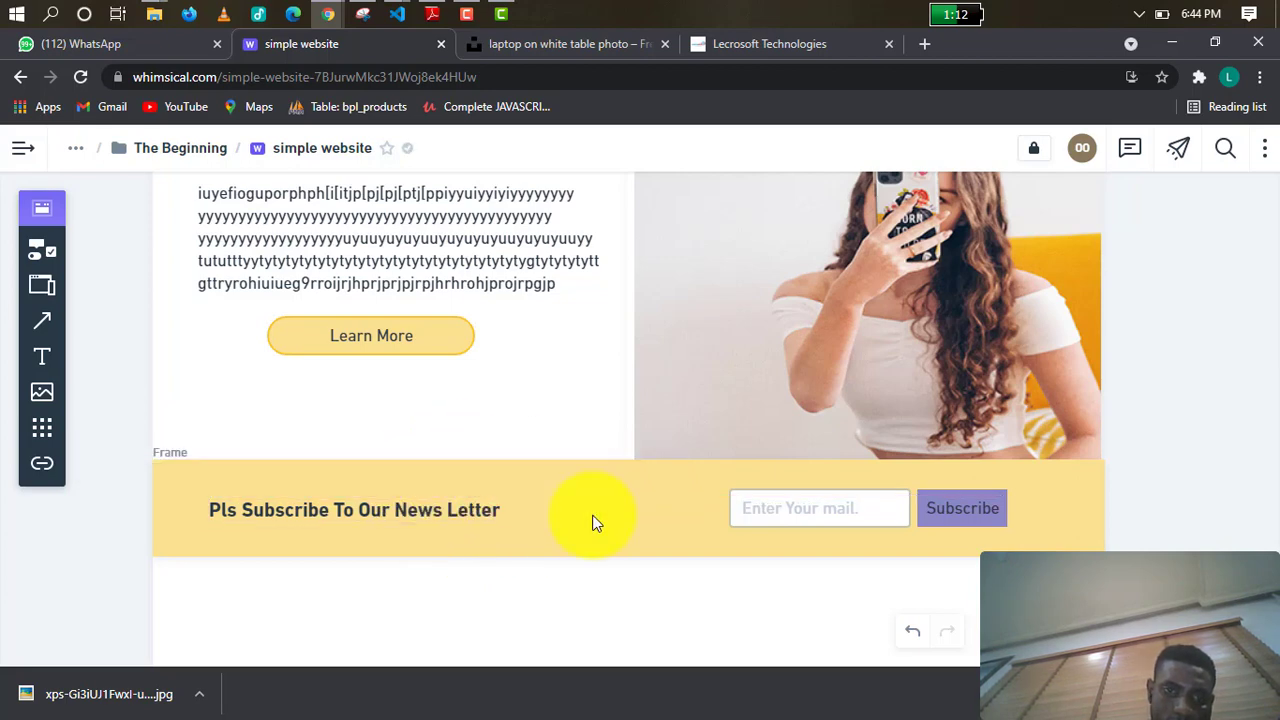
scroll(662, 526, down, 5)
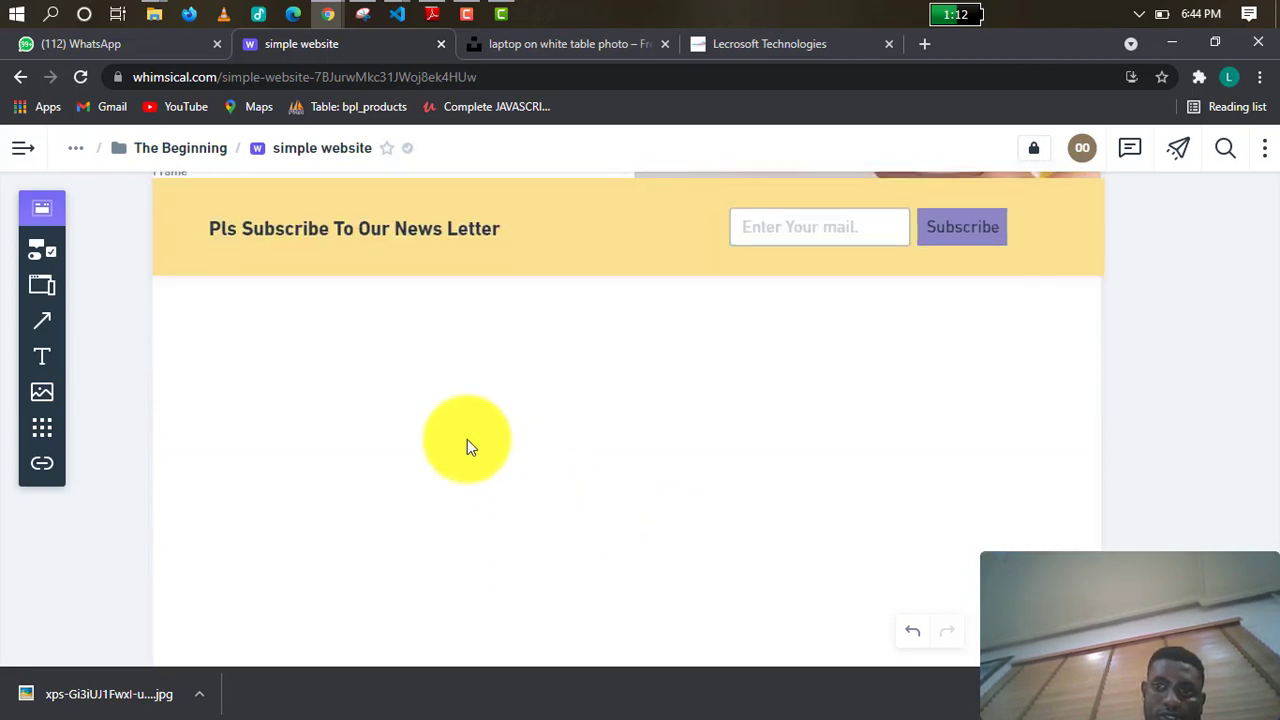
scroll(669, 371, up, 4)
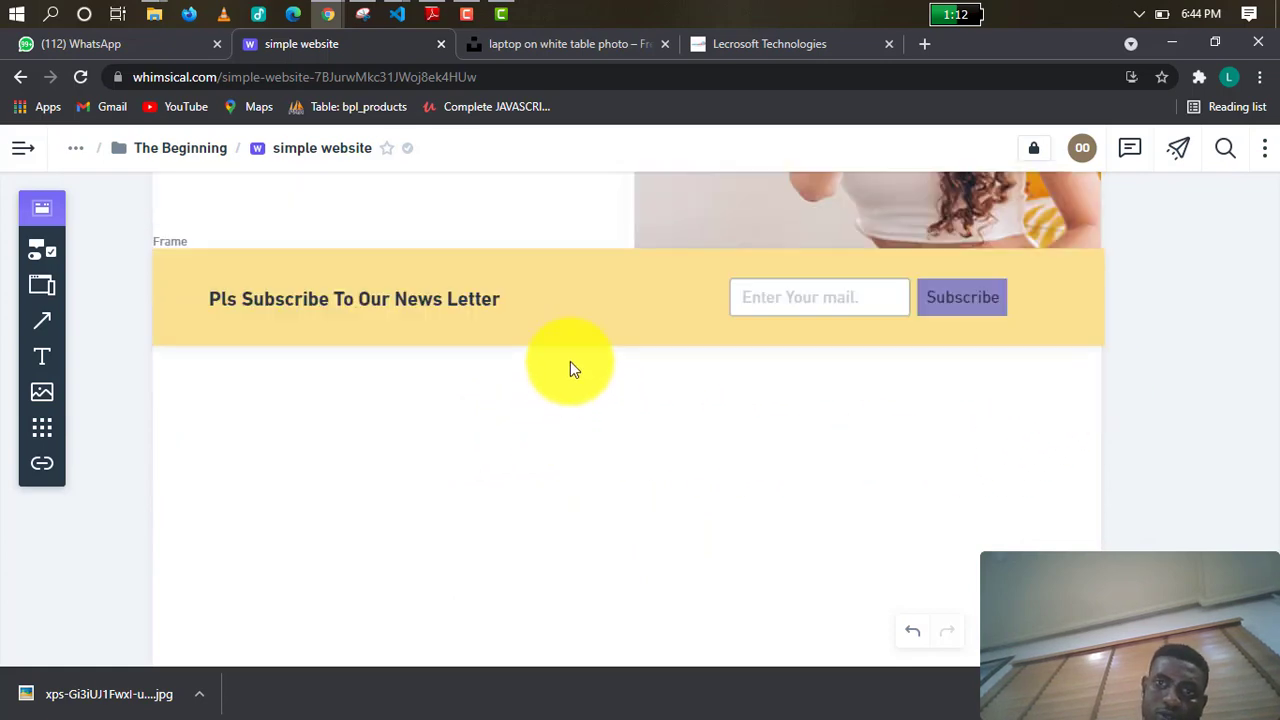
scroll(348, 455, up, 8)
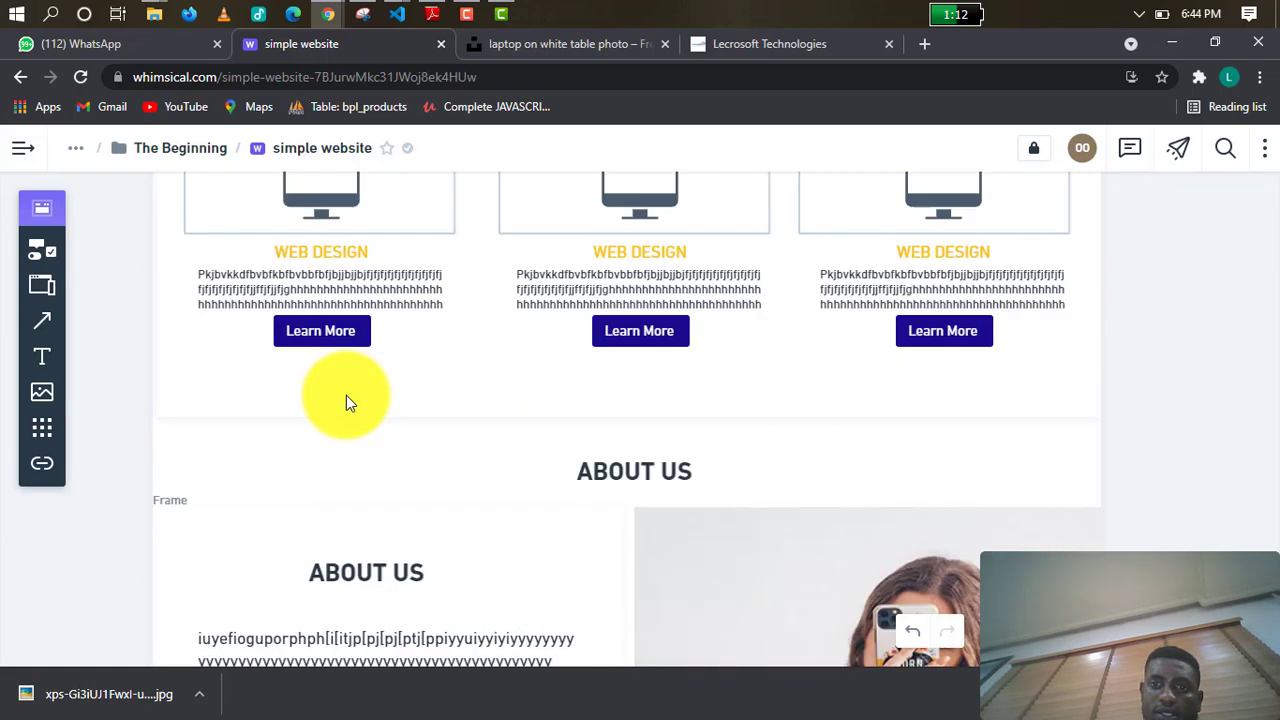
scroll(355, 395, up, 6)
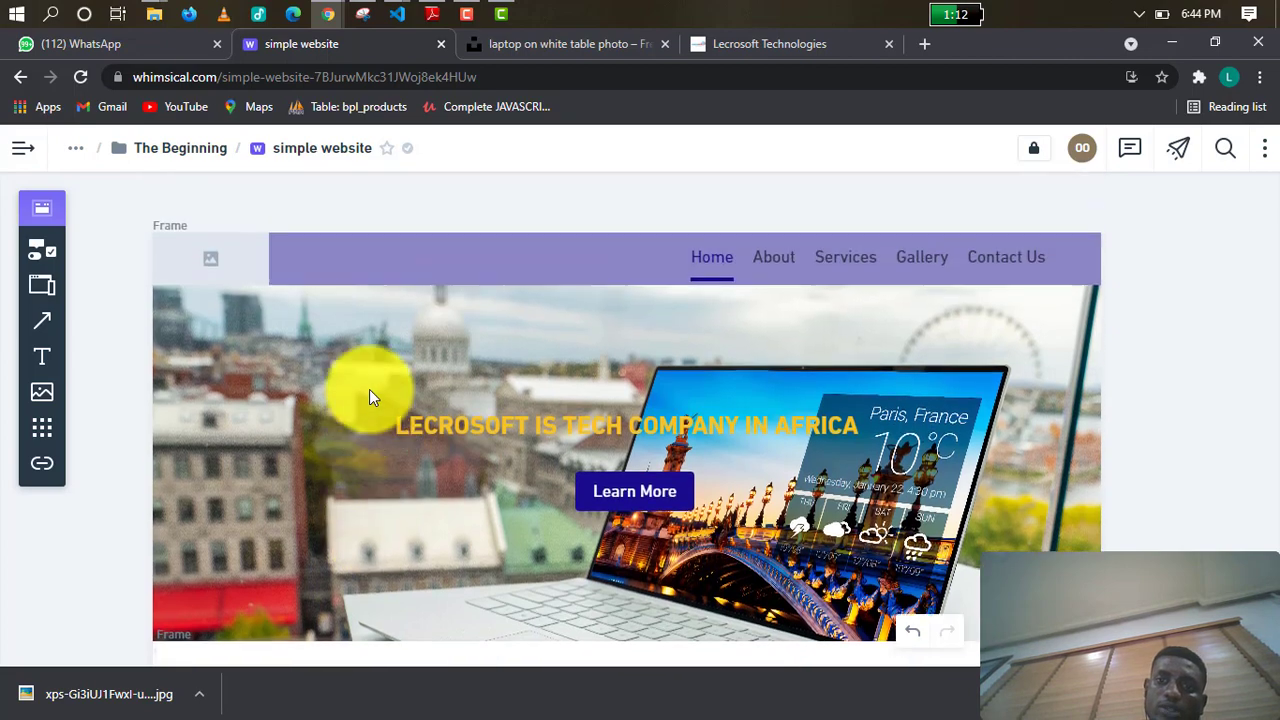
scroll(369, 397, down, 10)
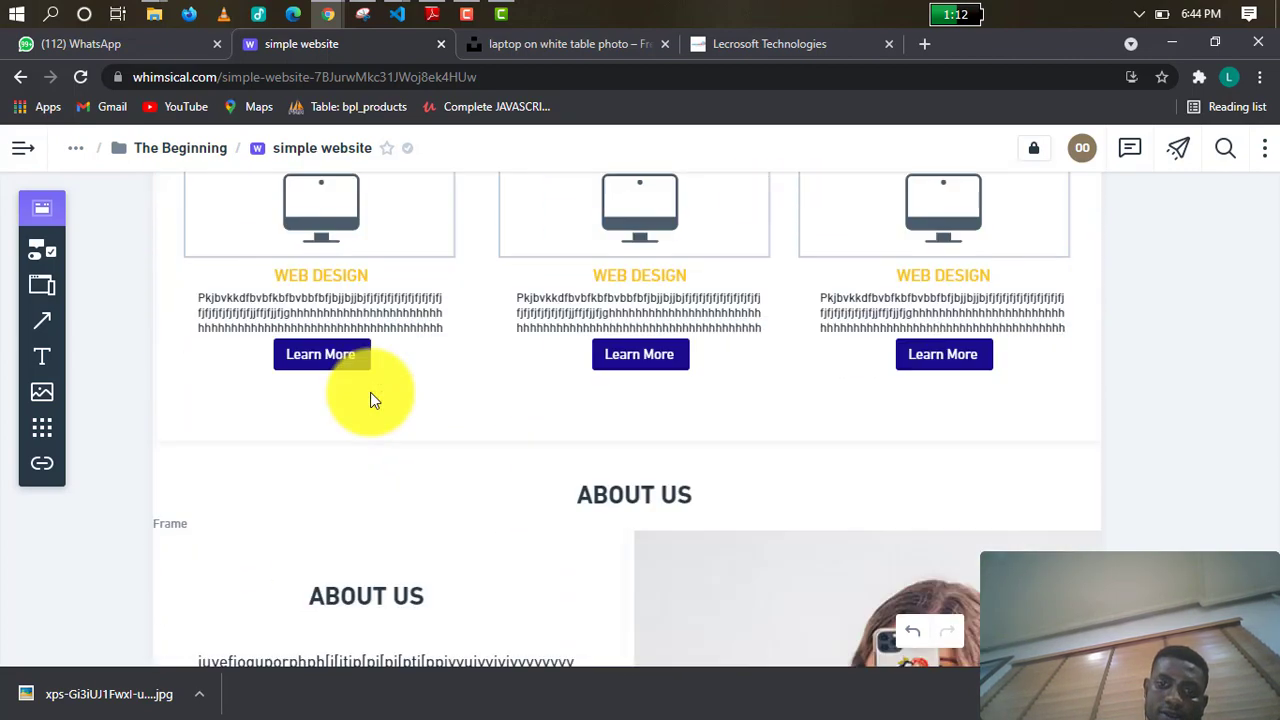
Duplicate the centred ABOUT US heading, place the copy below the yellow newsletter strip and change its text to CONTACT US.
scroll(372, 399, down, 5)
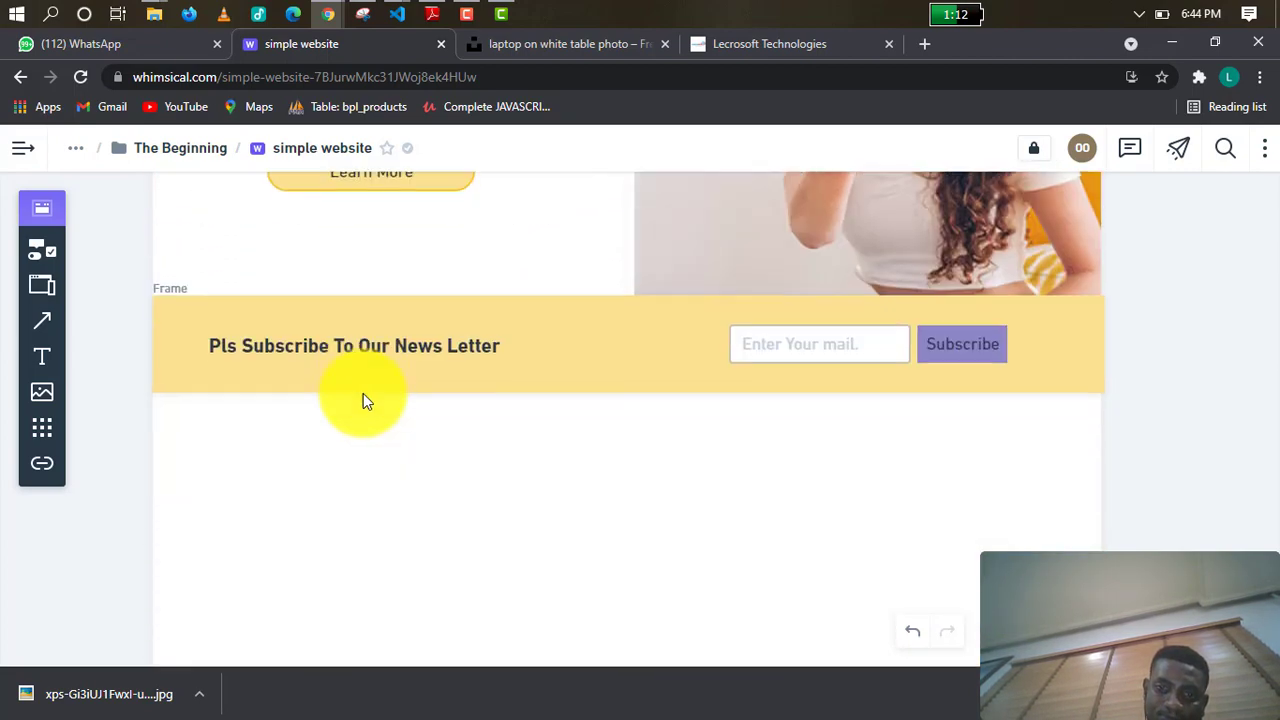
scroll(366, 400, down, 3)
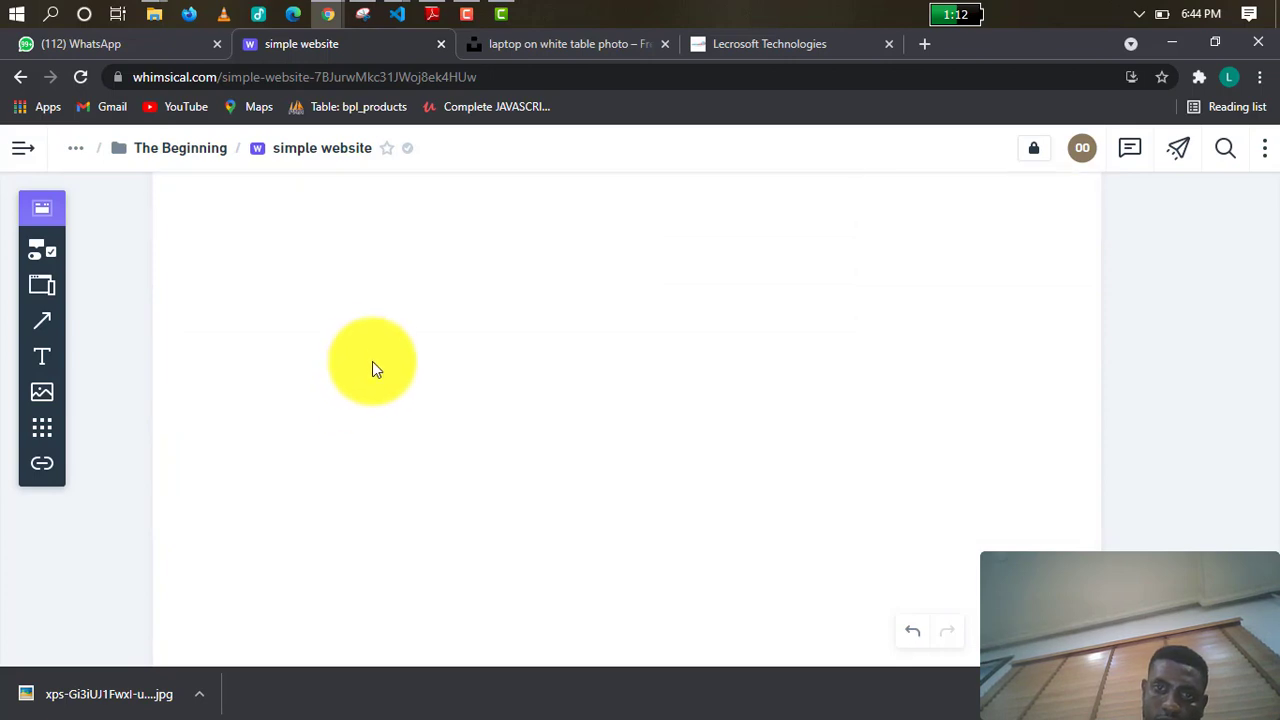
scroll(372, 364, up, 10)
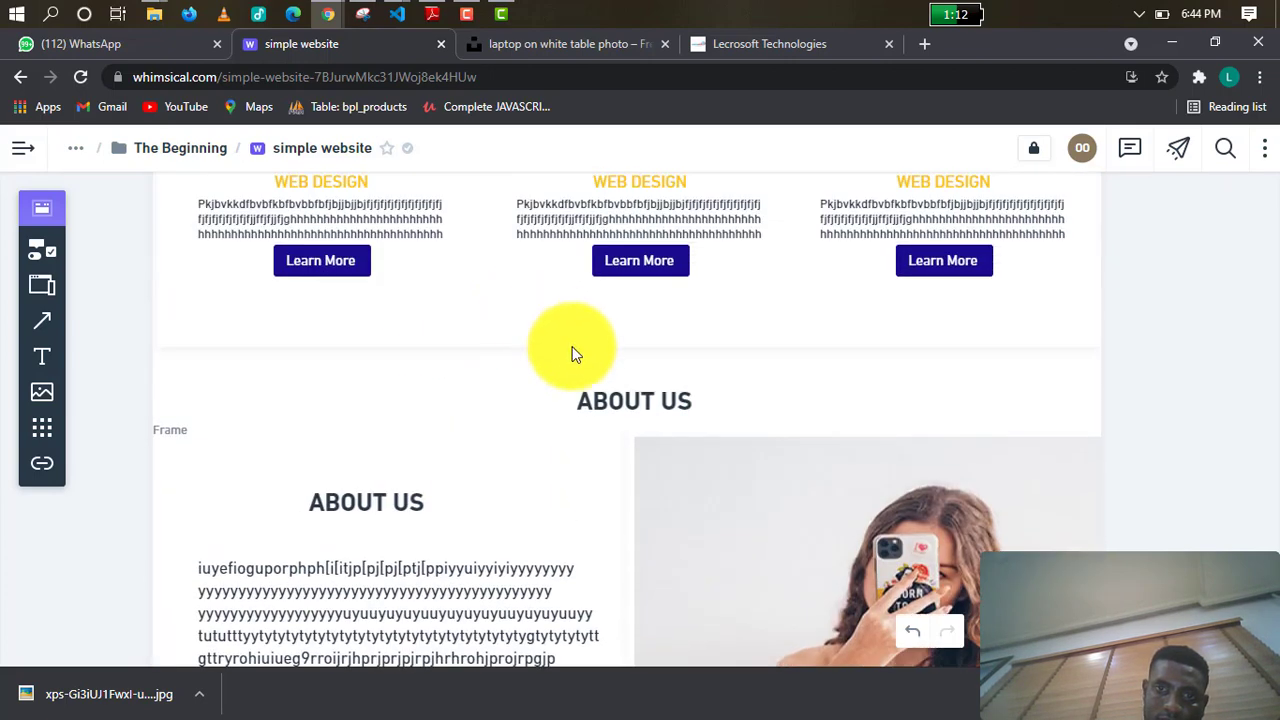
click(601, 395)
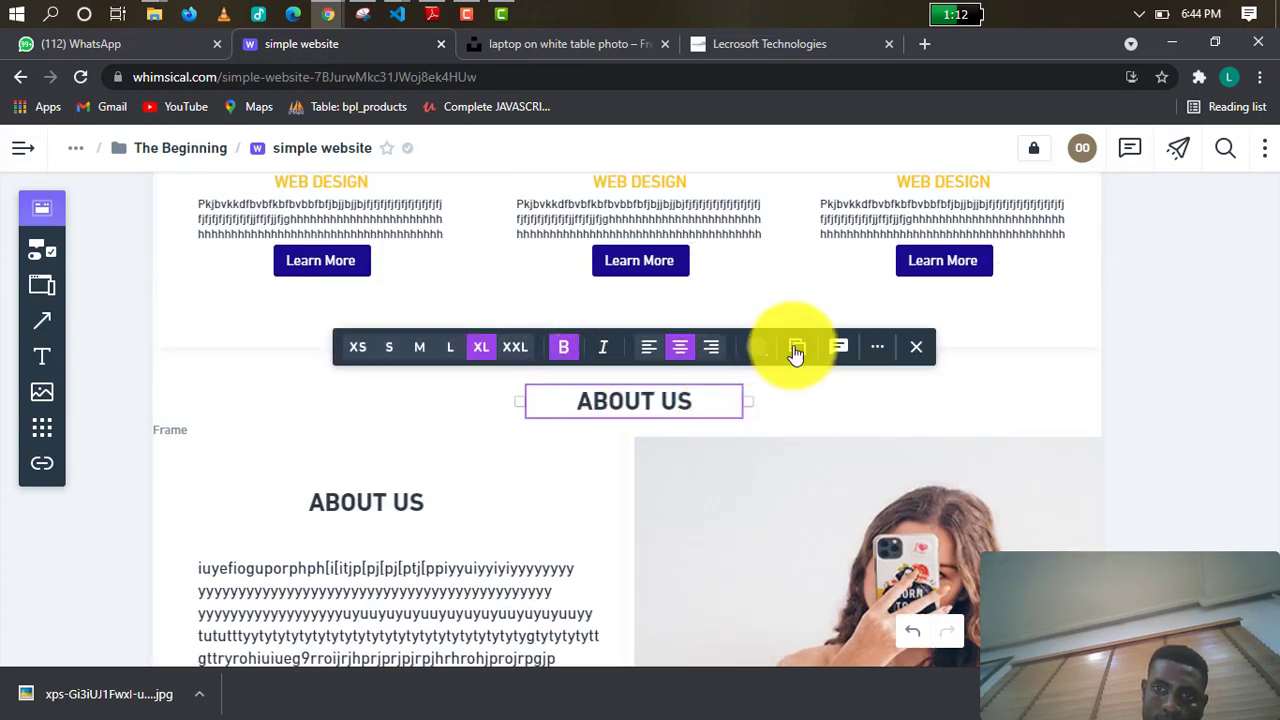
drag(796, 352, 518, 564)
scroll(533, 587, down, 5)
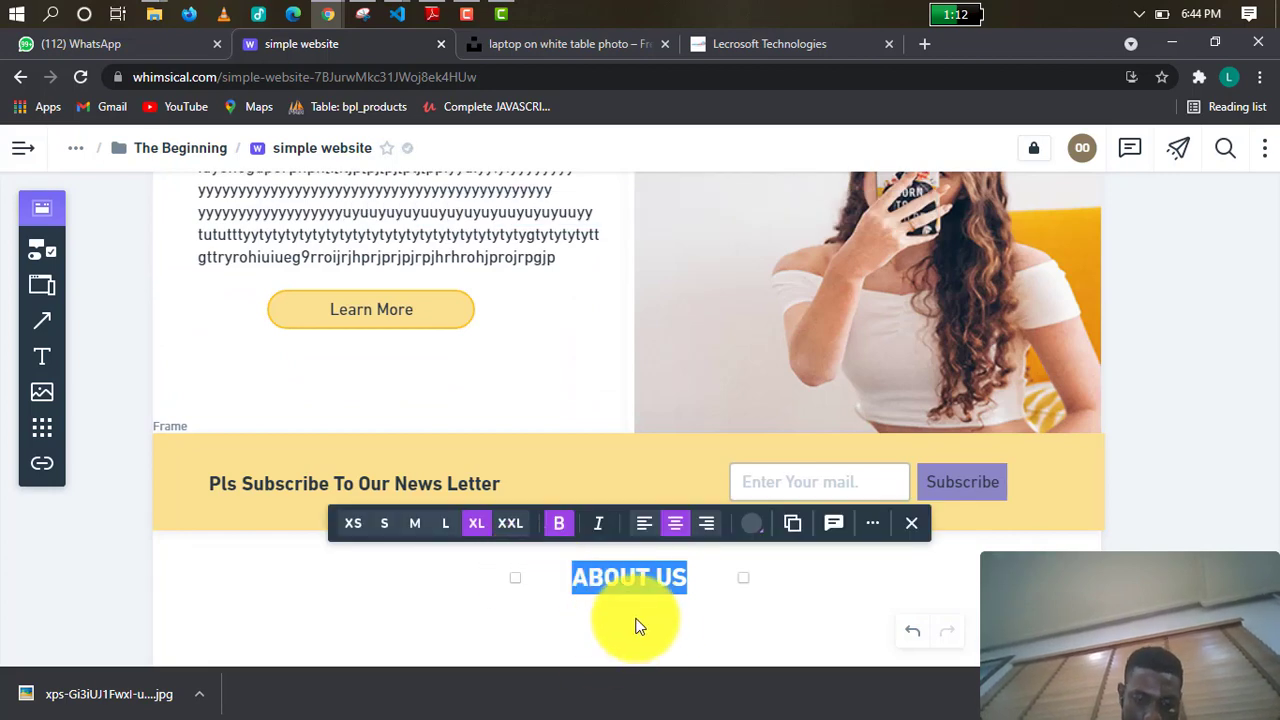
text(C)
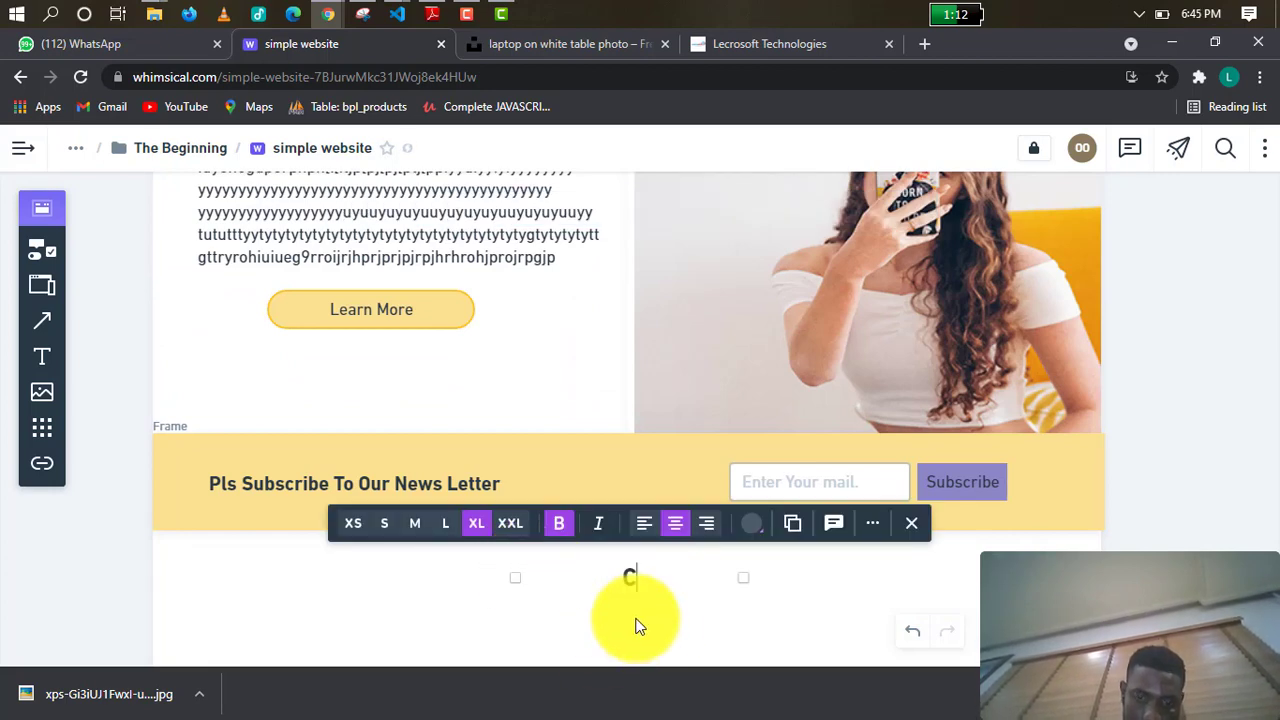
text(ONTA)
scroll(635, 627, down, 1)
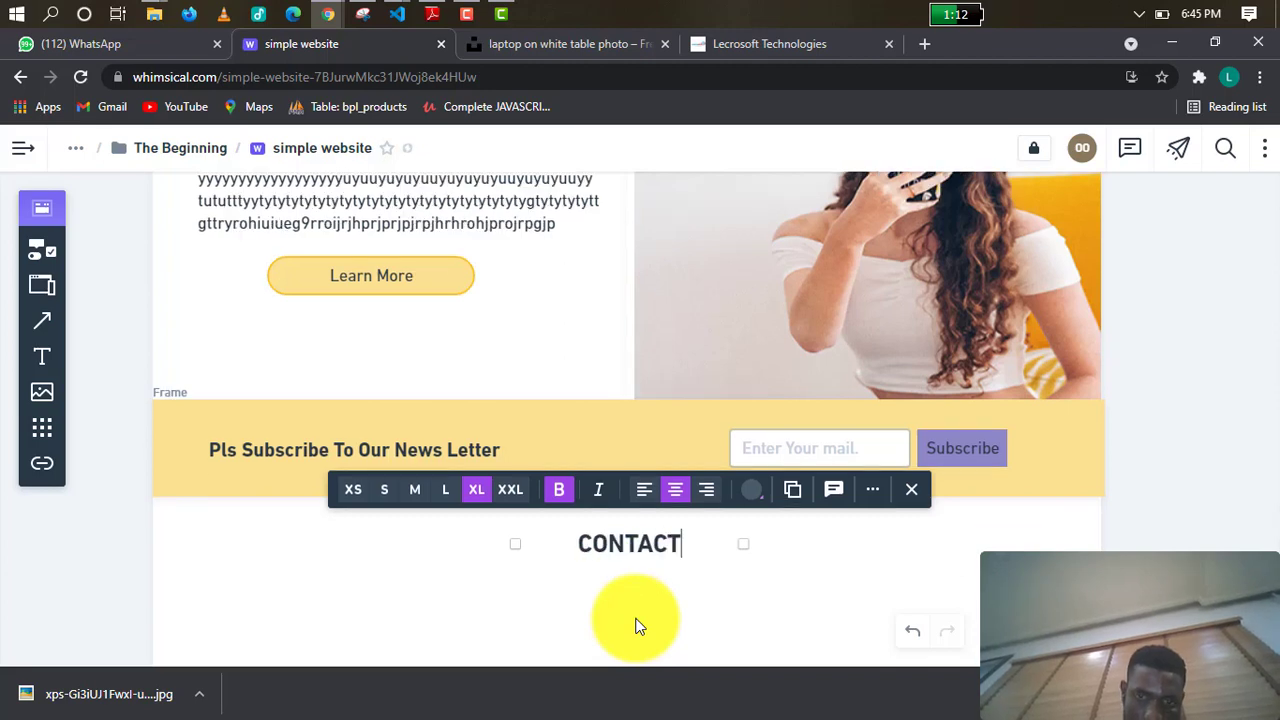
click(452, 630)
Review the page from the navigation bar and hero image down to the empty area under the CONTACT US heading.
scroll(987, 480, up, 5)
scroll(900, 385, up, 15)
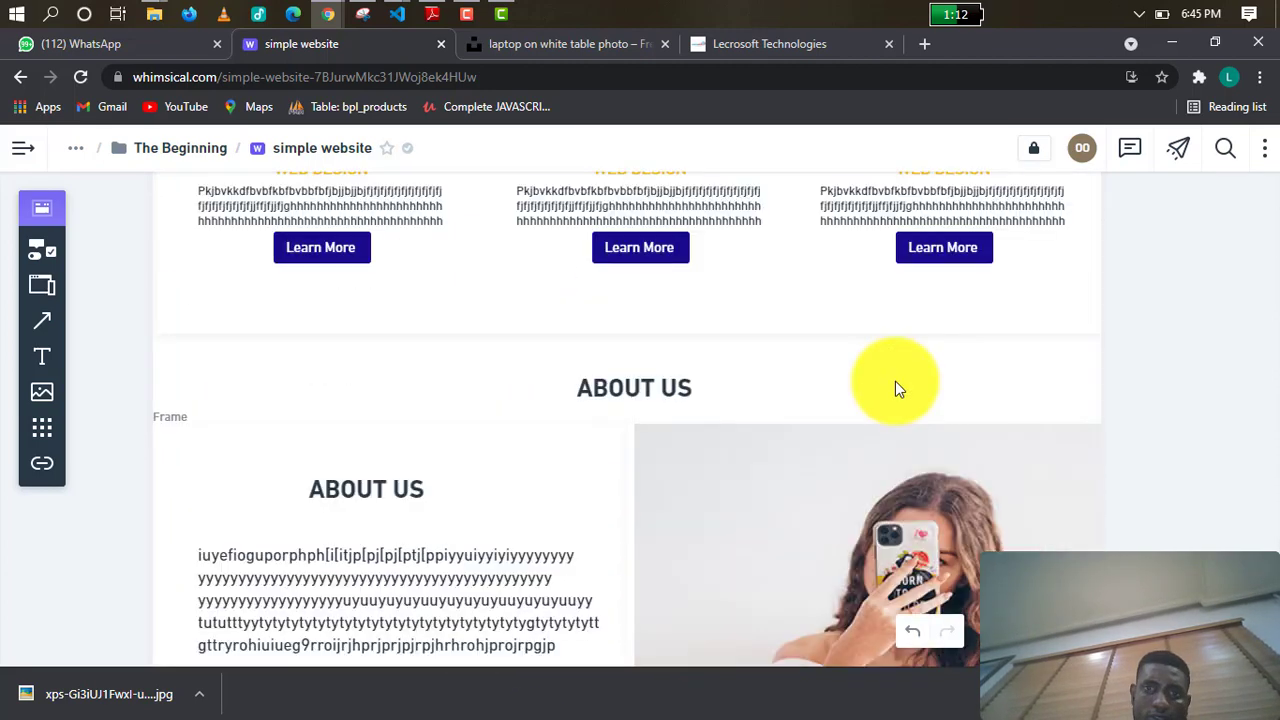
scroll(895, 368, up, 3)
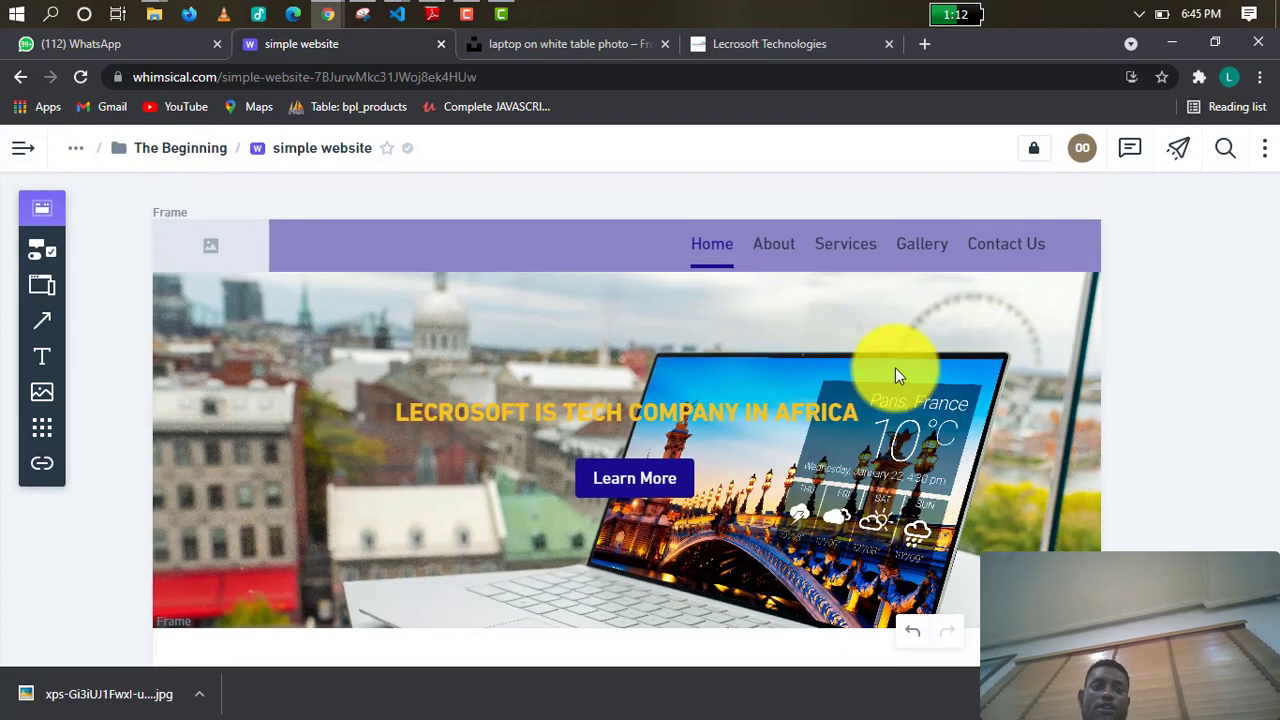
scroll(895, 368, down, 6)
scroll(897, 378, down, 8)
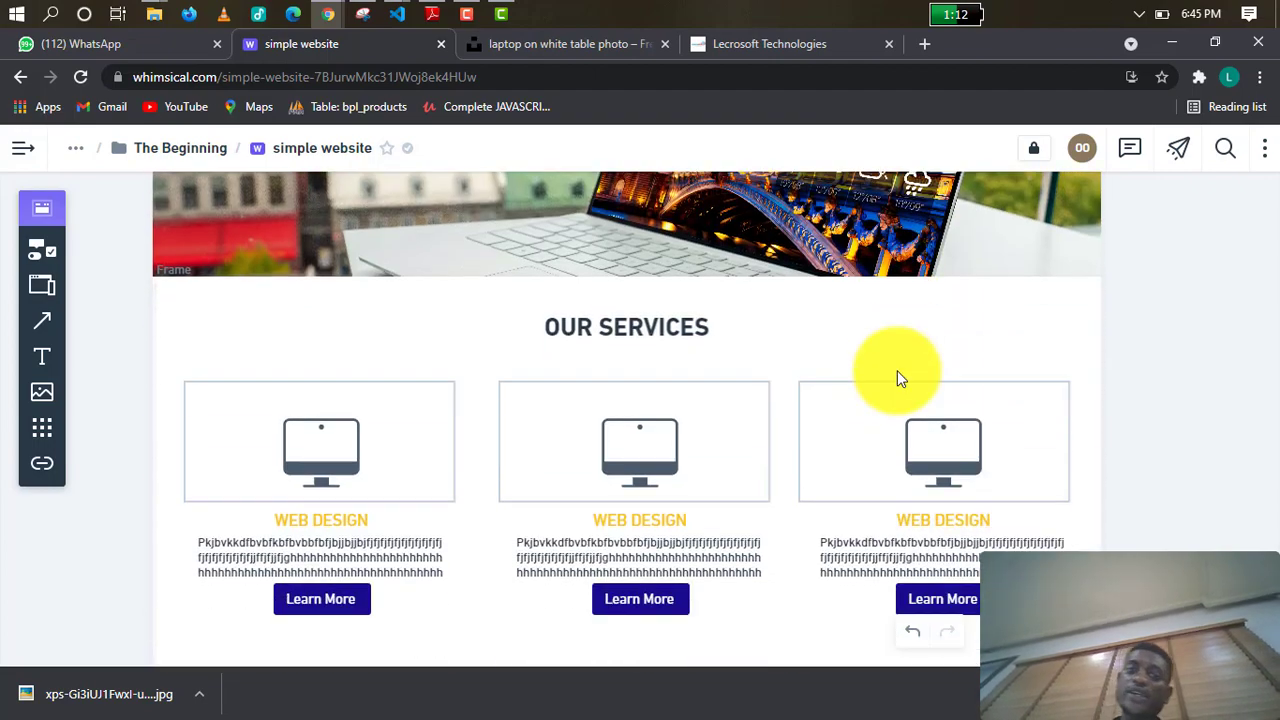
scroll(871, 395, down, 5)
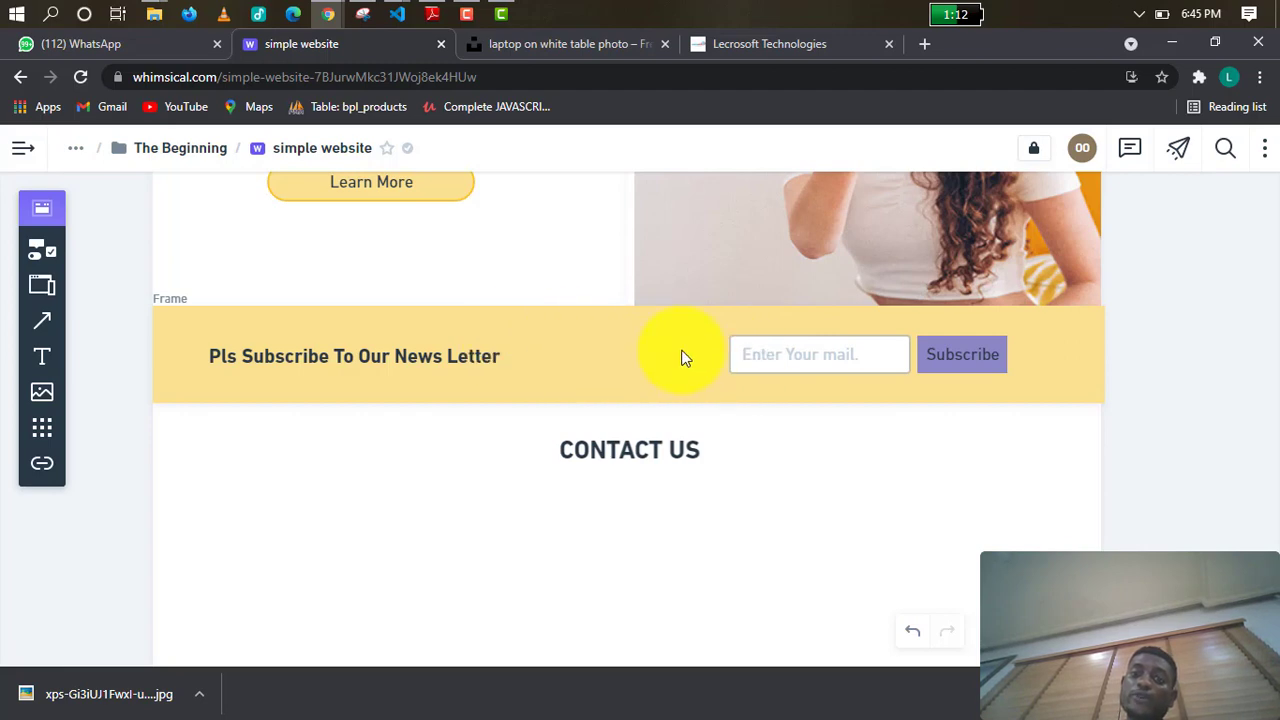
scroll(604, 358, down, 3)
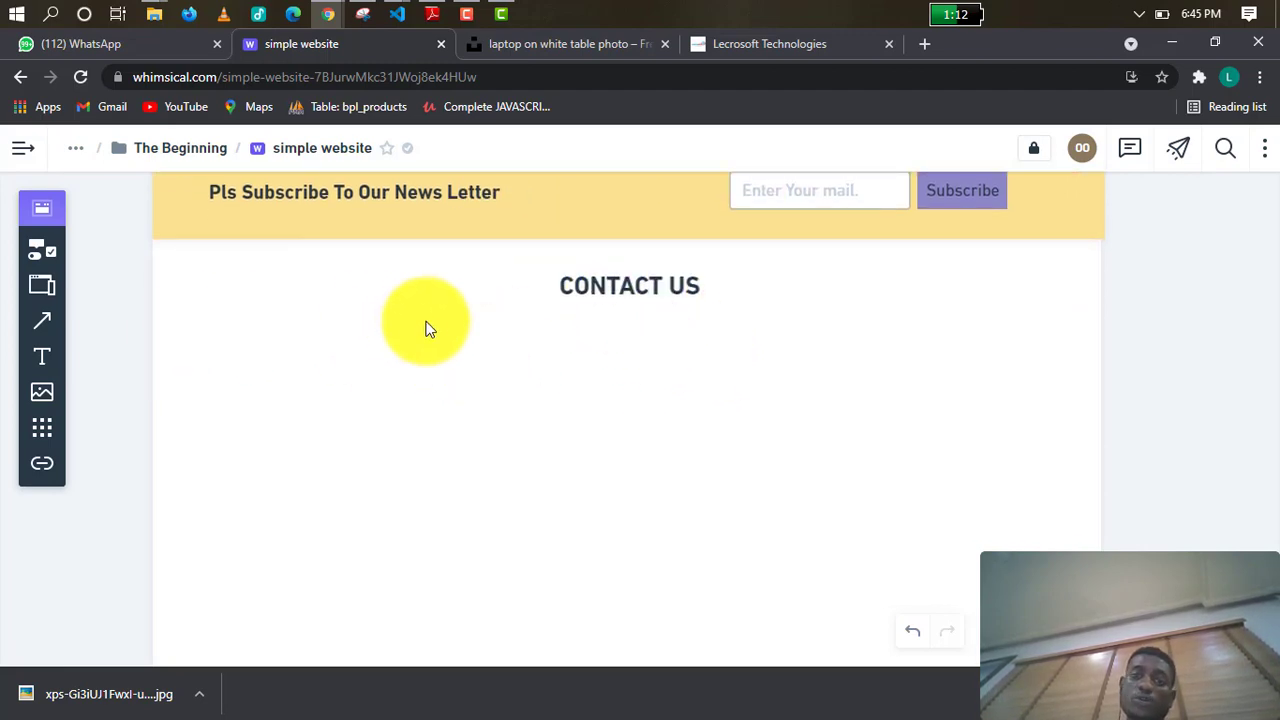
scroll(426, 326, down, 1)
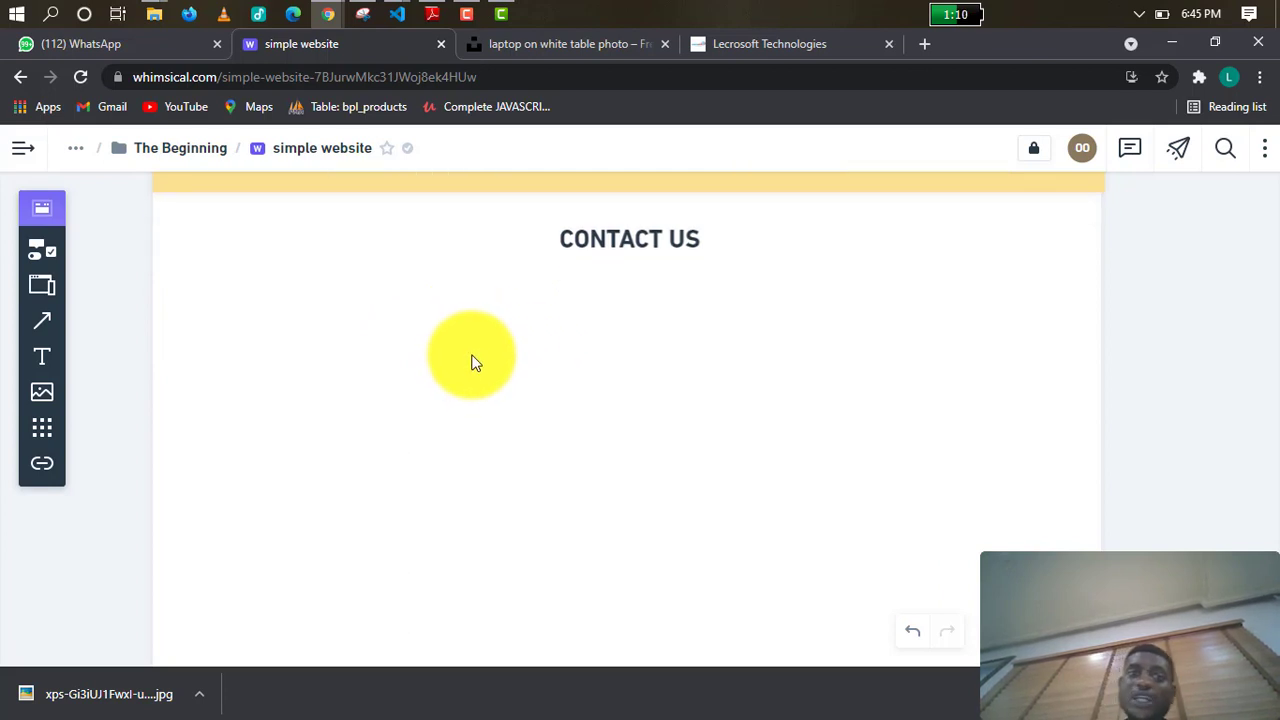
Shift the CONTACT US heading slightly so it lines up with the page centre like the ABOUT US heading.
click(630, 246)
click(783, 283)
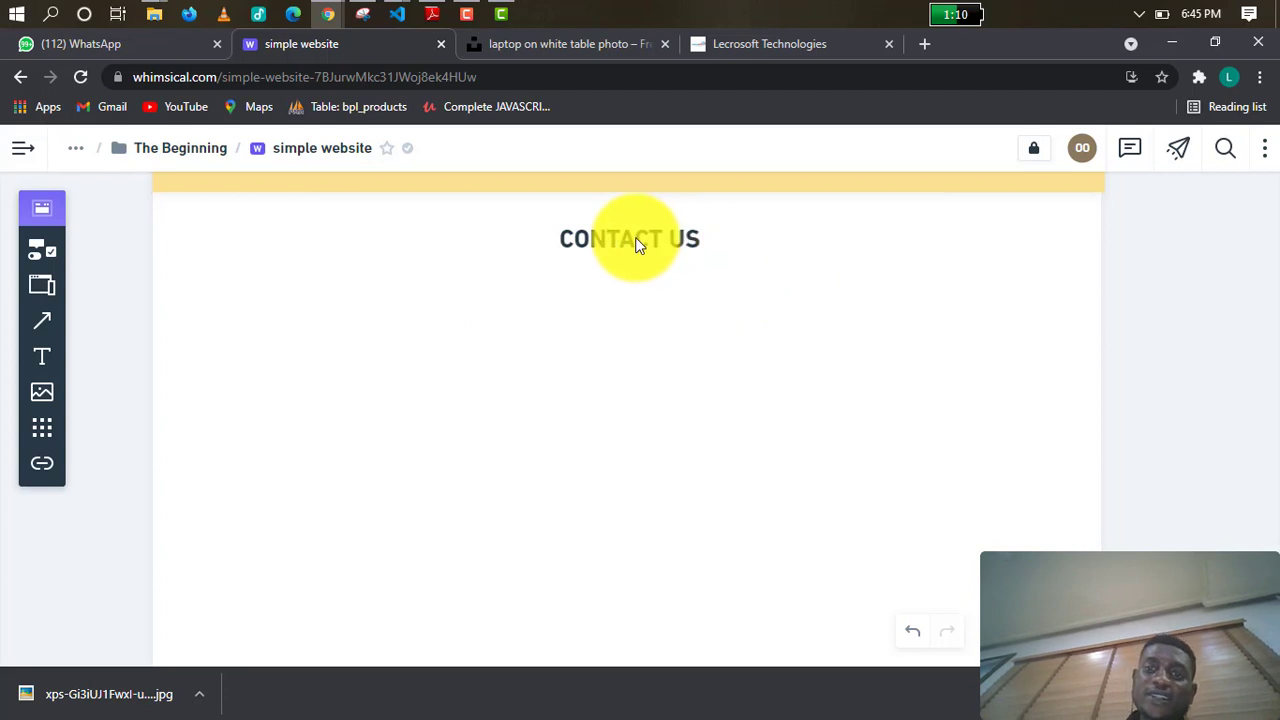
click(618, 236)
click(787, 269)
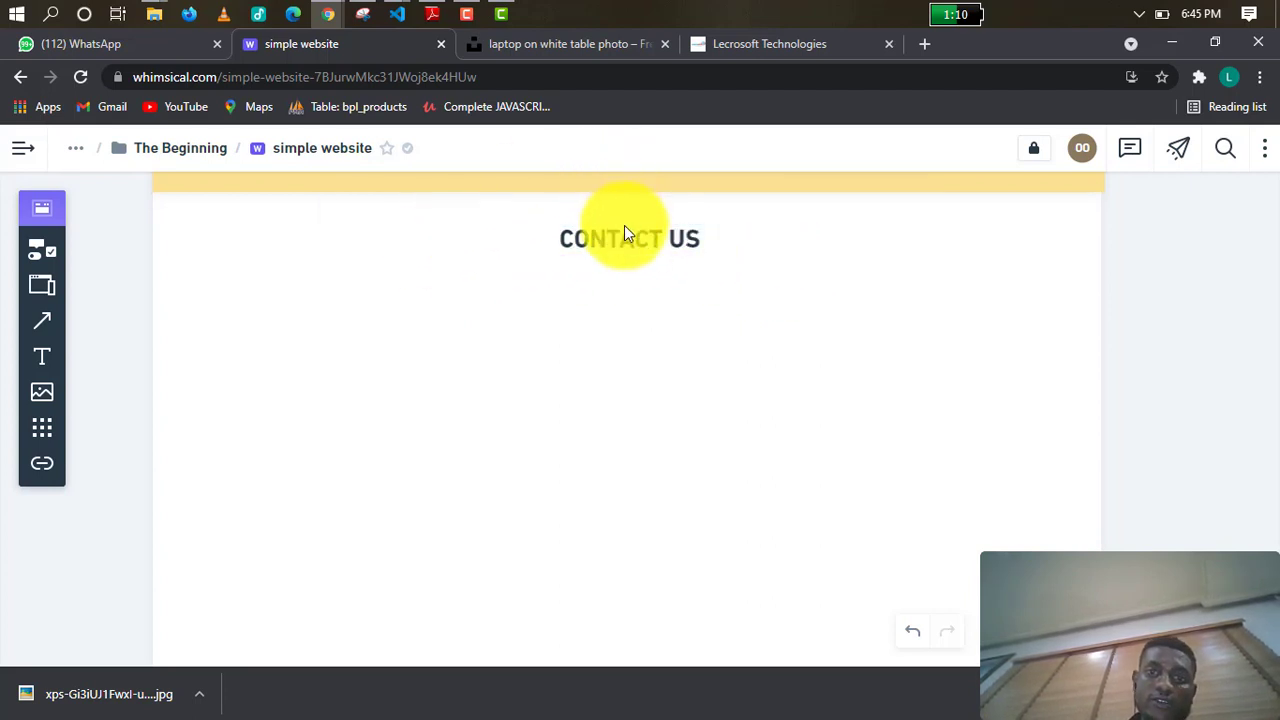
click(684, 232)
click(289, 277)
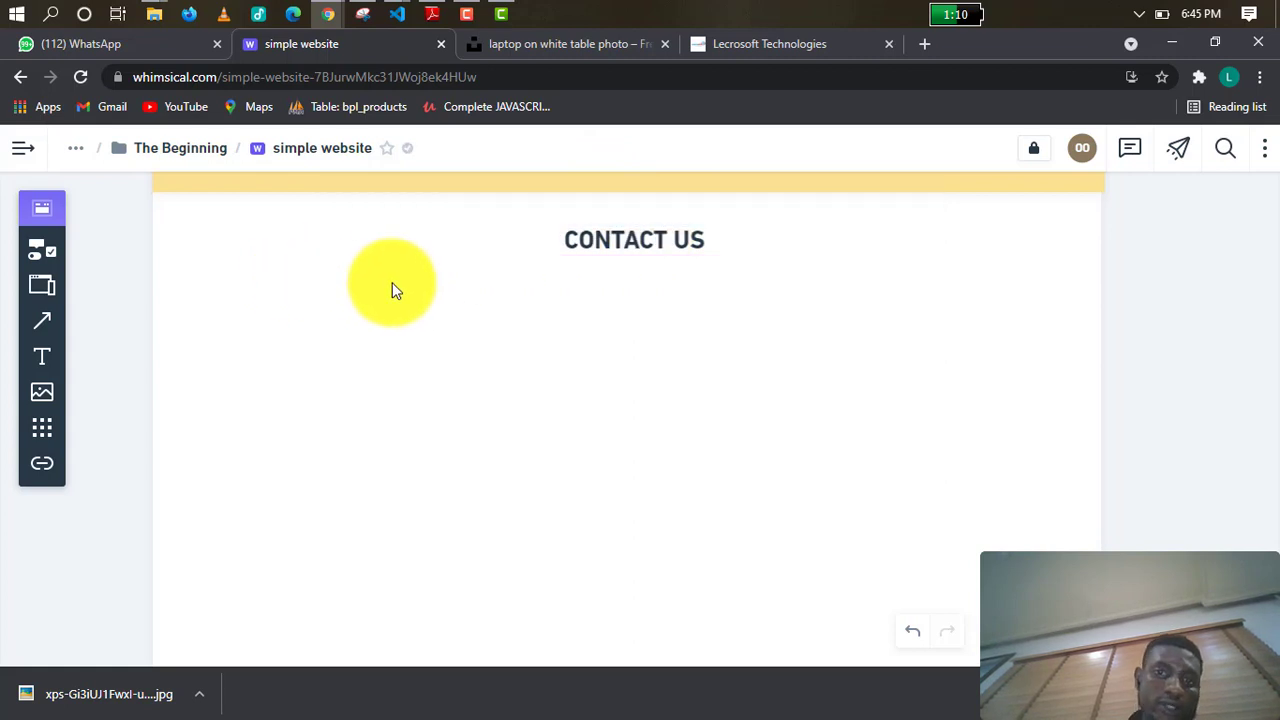
Look back over the hero, services and About Us sections, returning to the blank Contact Us area.
scroll(121, 375, up, 1)
scroll(121, 375, down, 1)
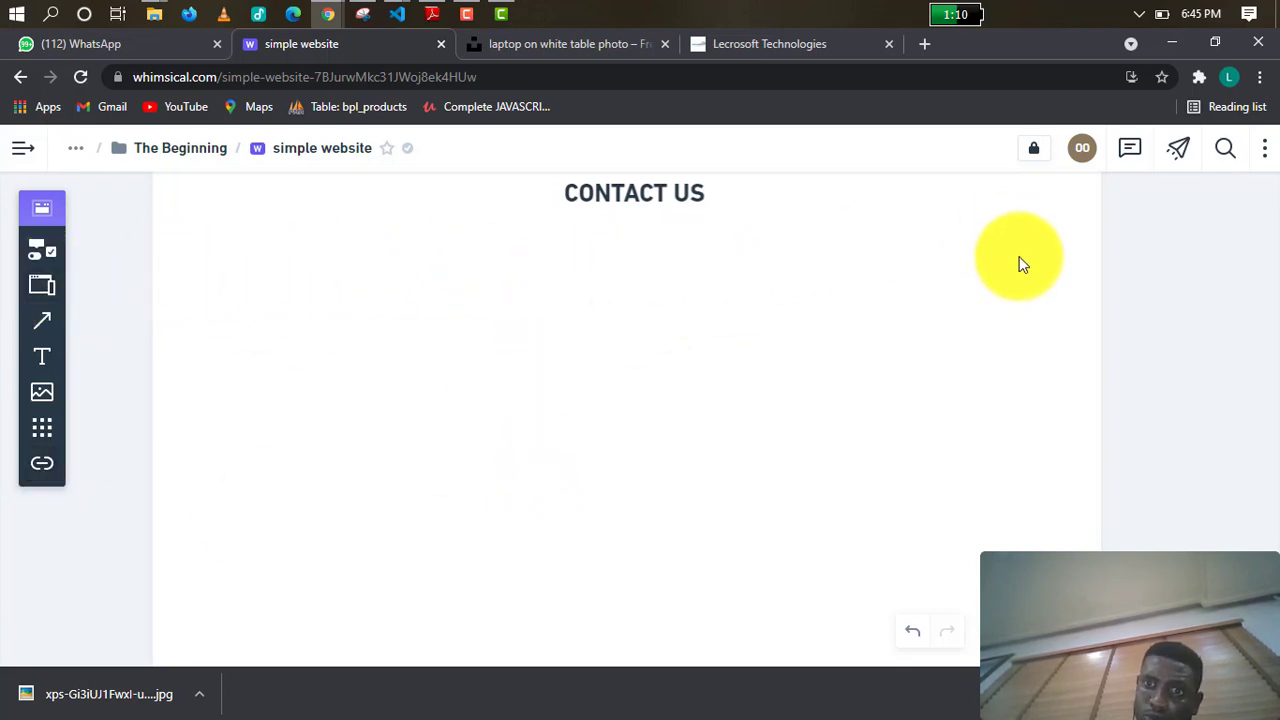
scroll(407, 379, up, 5)
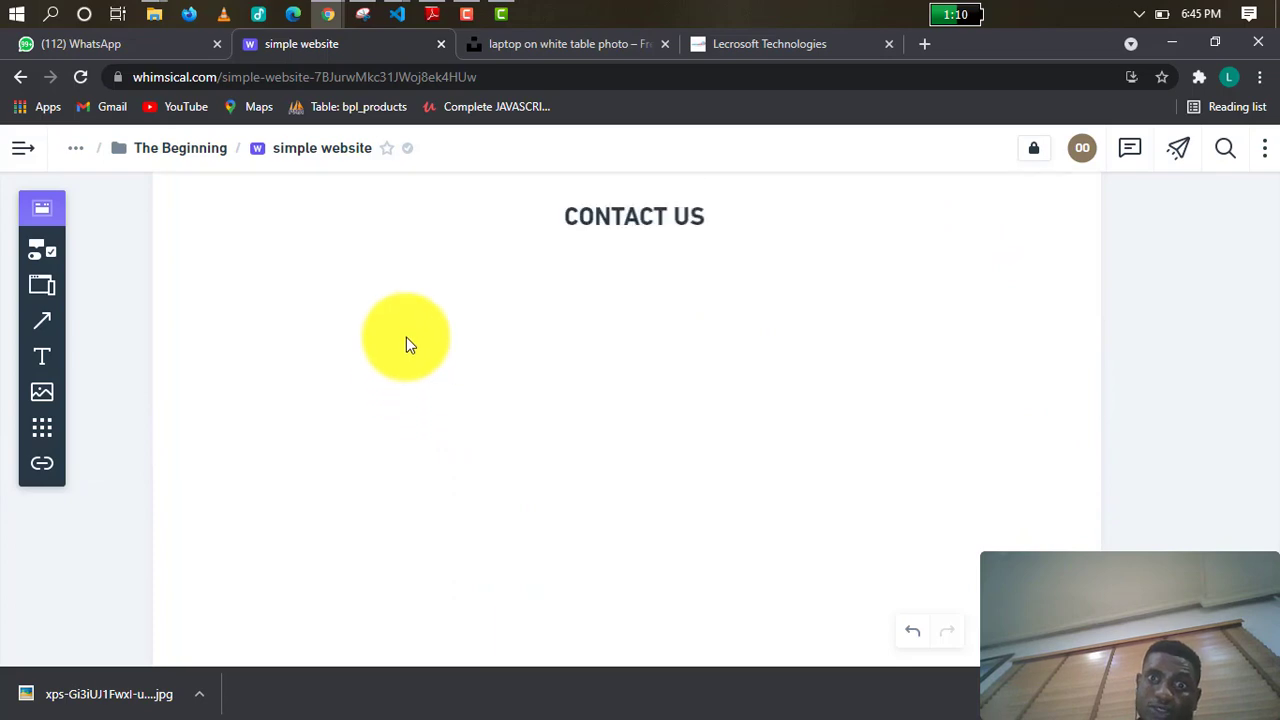
scroll(409, 337, up, 12)
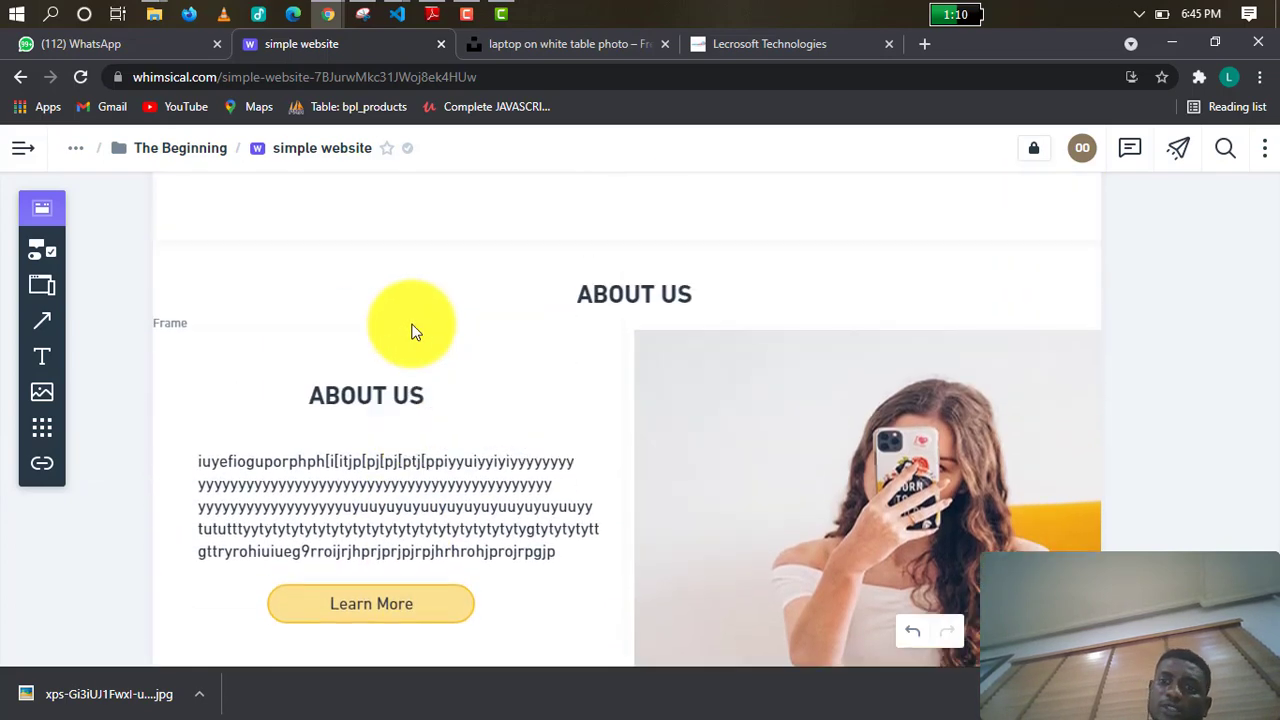
scroll(423, 313, up, 8)
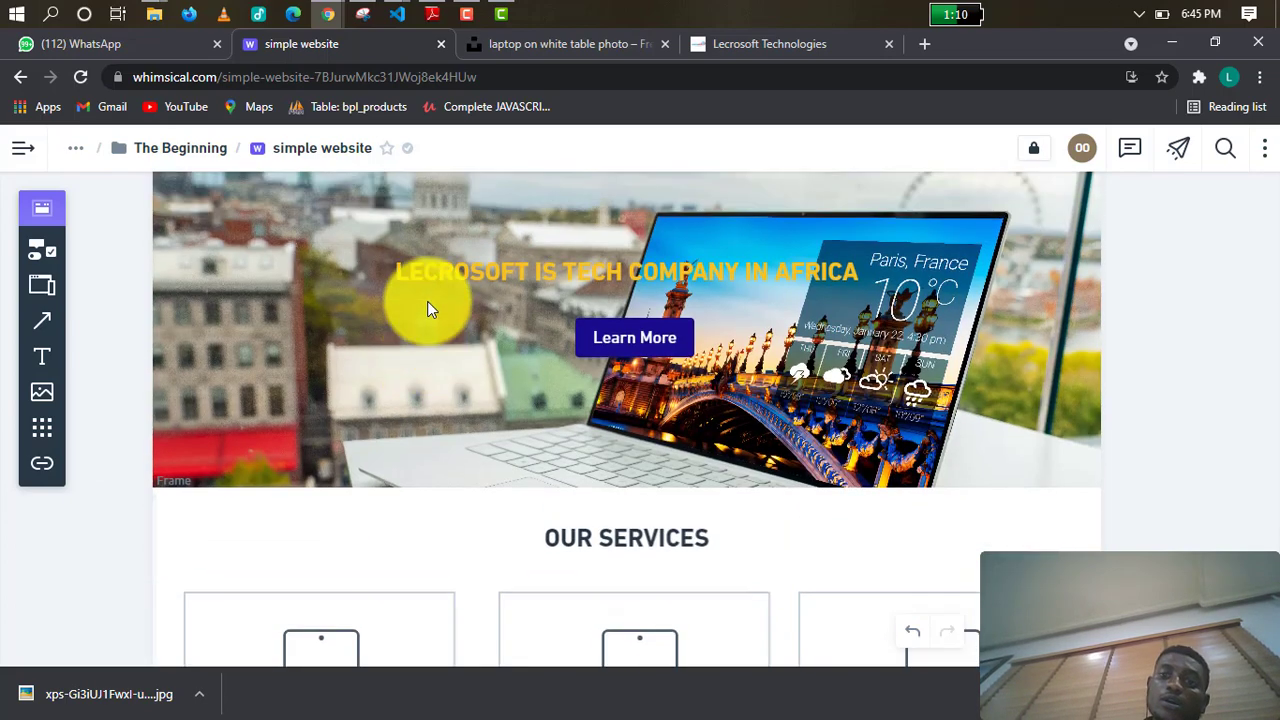
scroll(429, 298, down, 9)
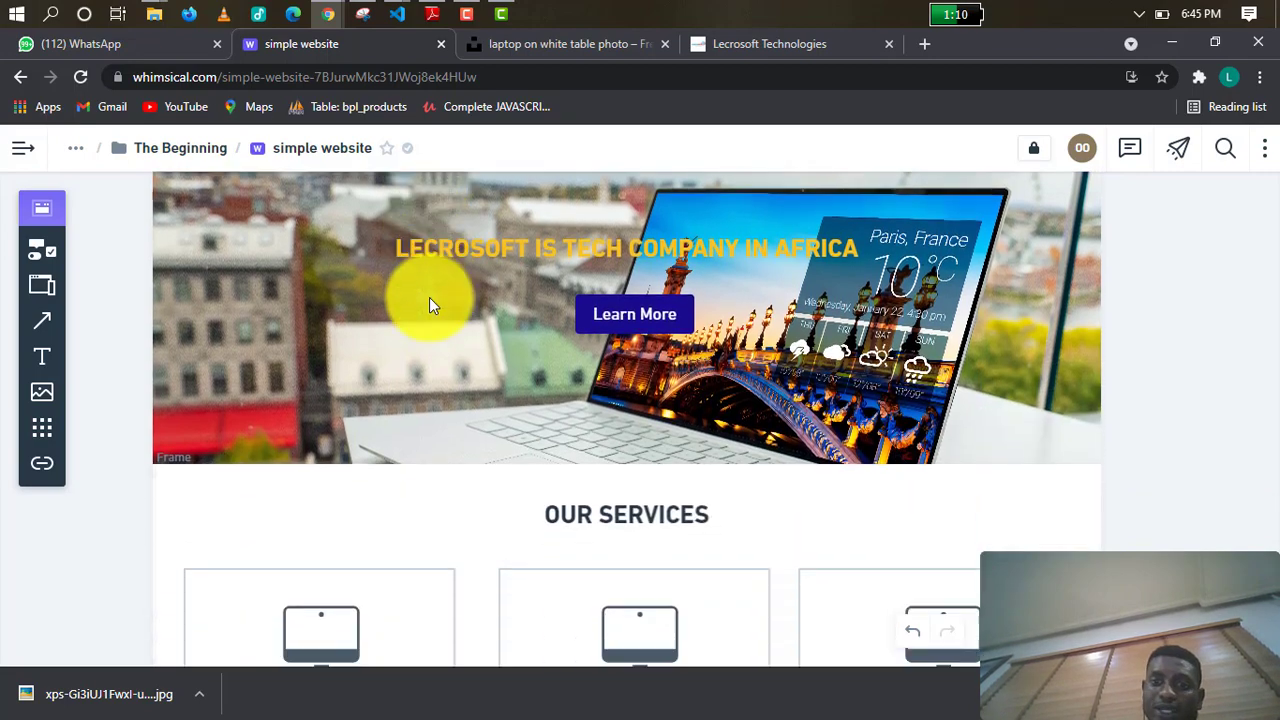
scroll(431, 298, down, 12)
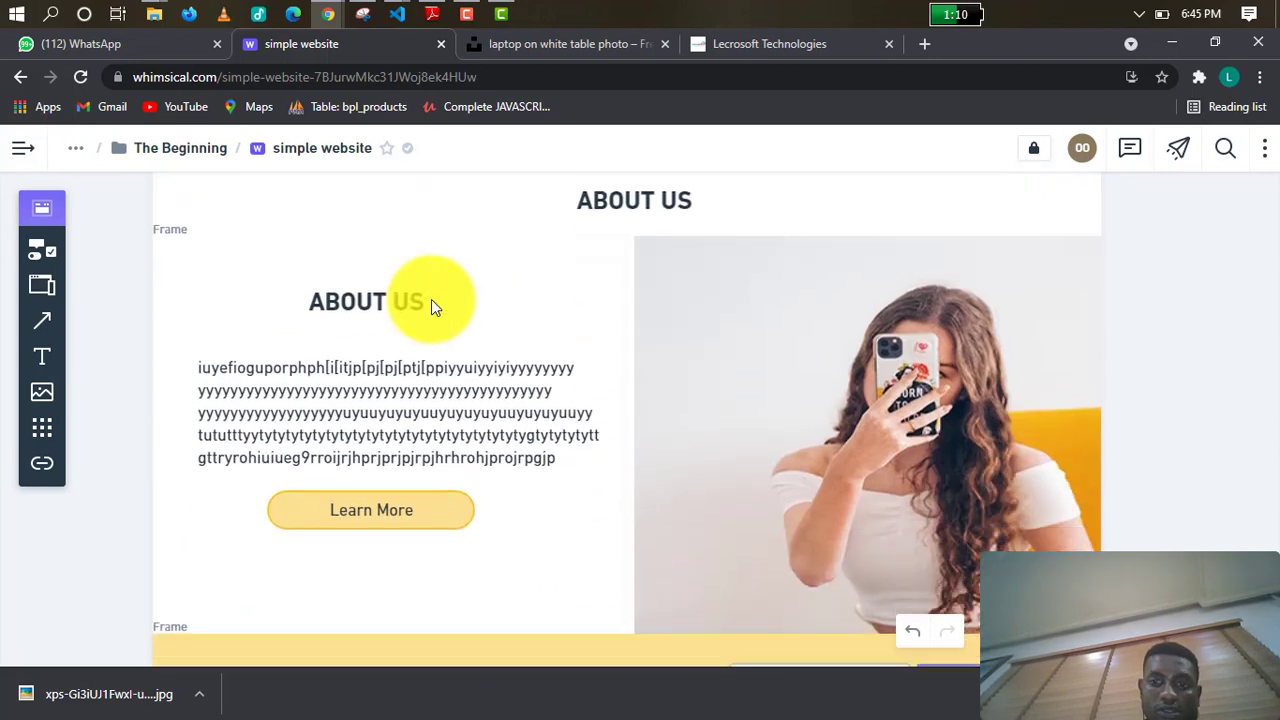
scroll(431, 298, down, 3)
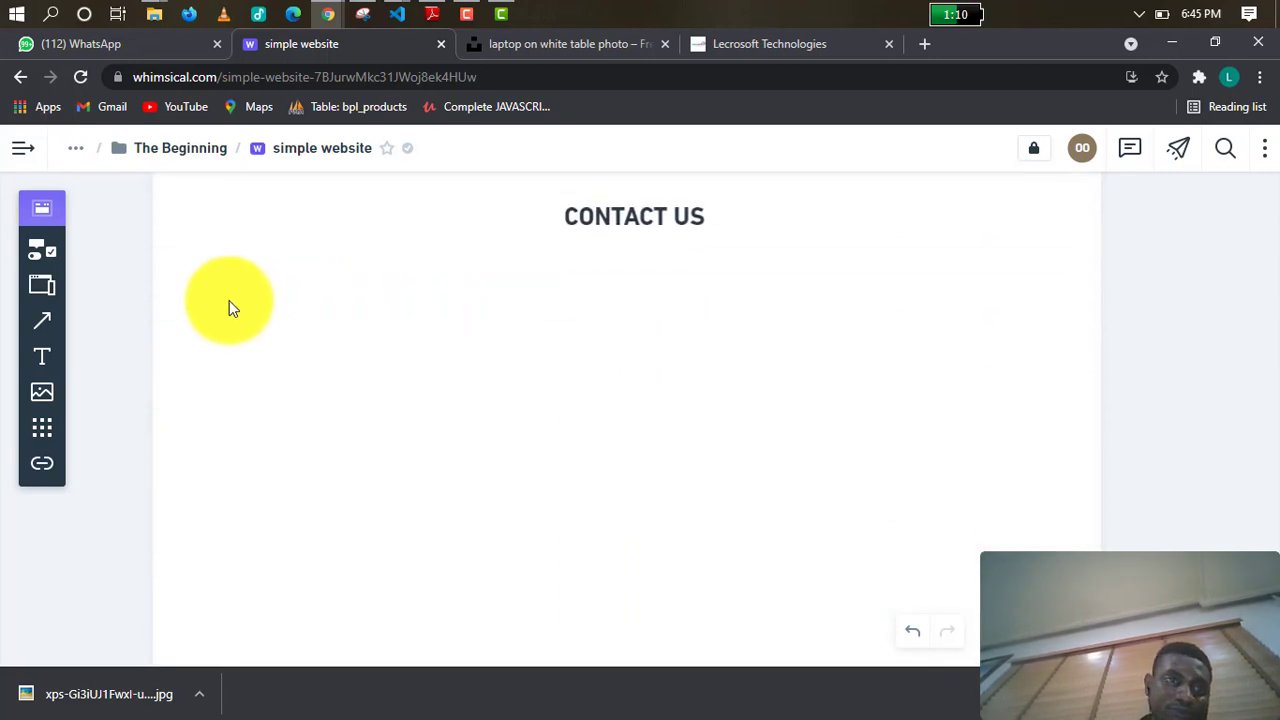
Add a Map element in the left half of the Contact Us section and enlarge it to about 368 x 320.
click(42, 262)
scroll(106, 371, down, 6)
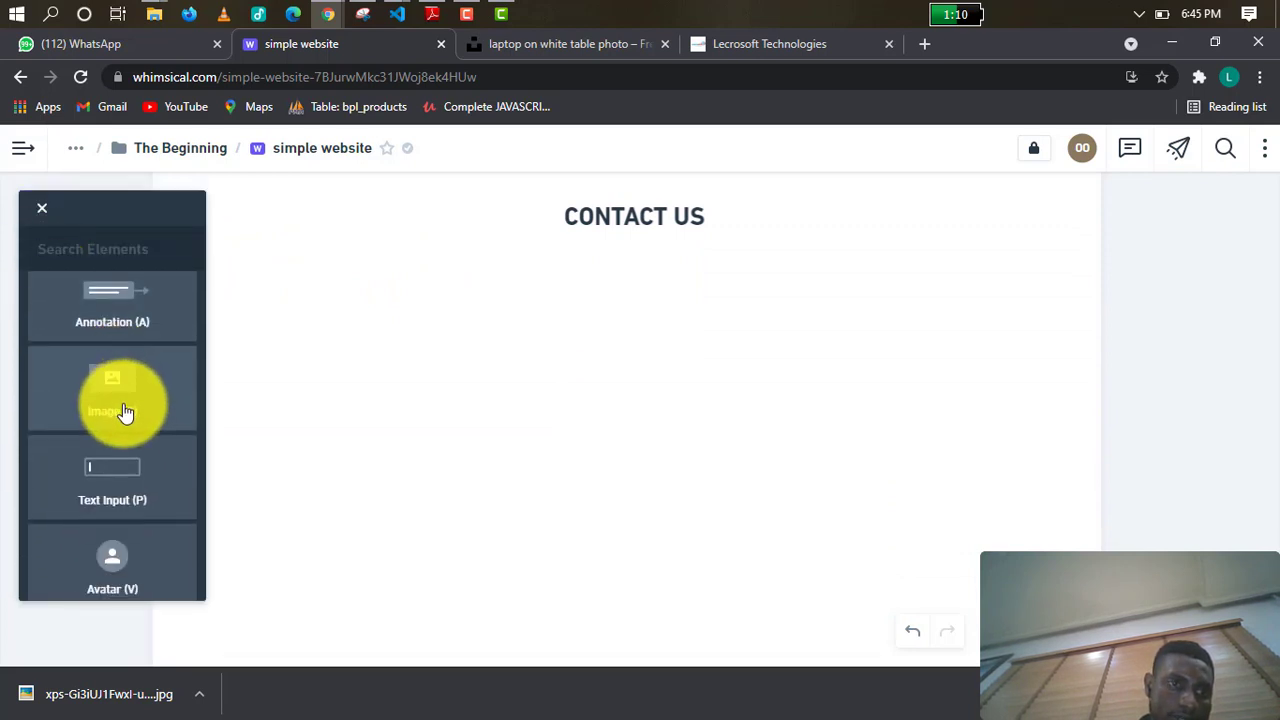
scroll(125, 412, down, 5)
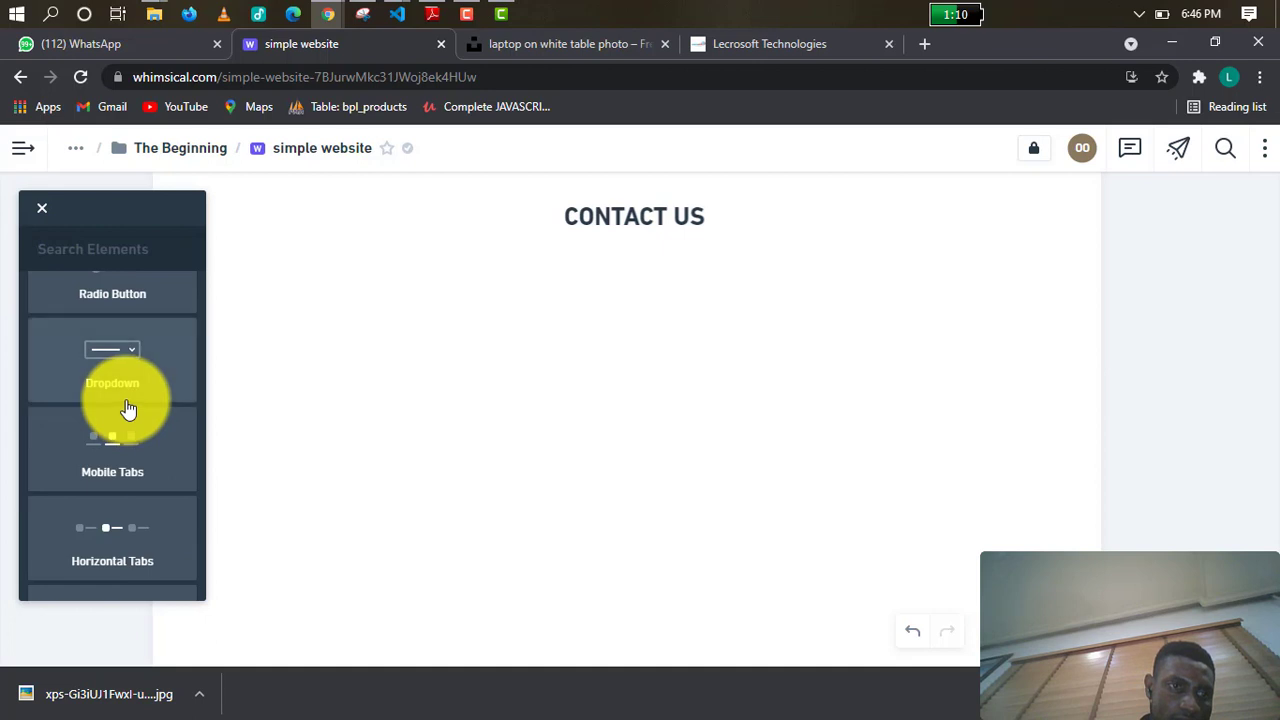
scroll(127, 387, down, 4)
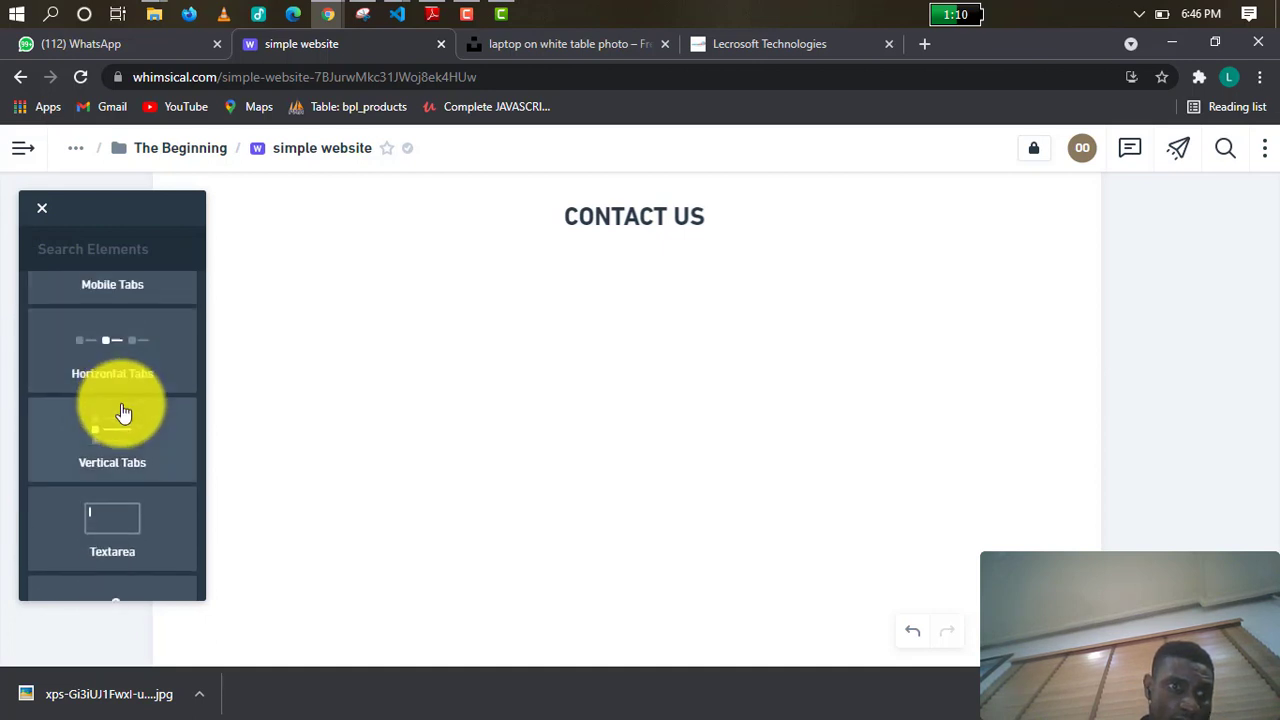
scroll(129, 430, down, 3)
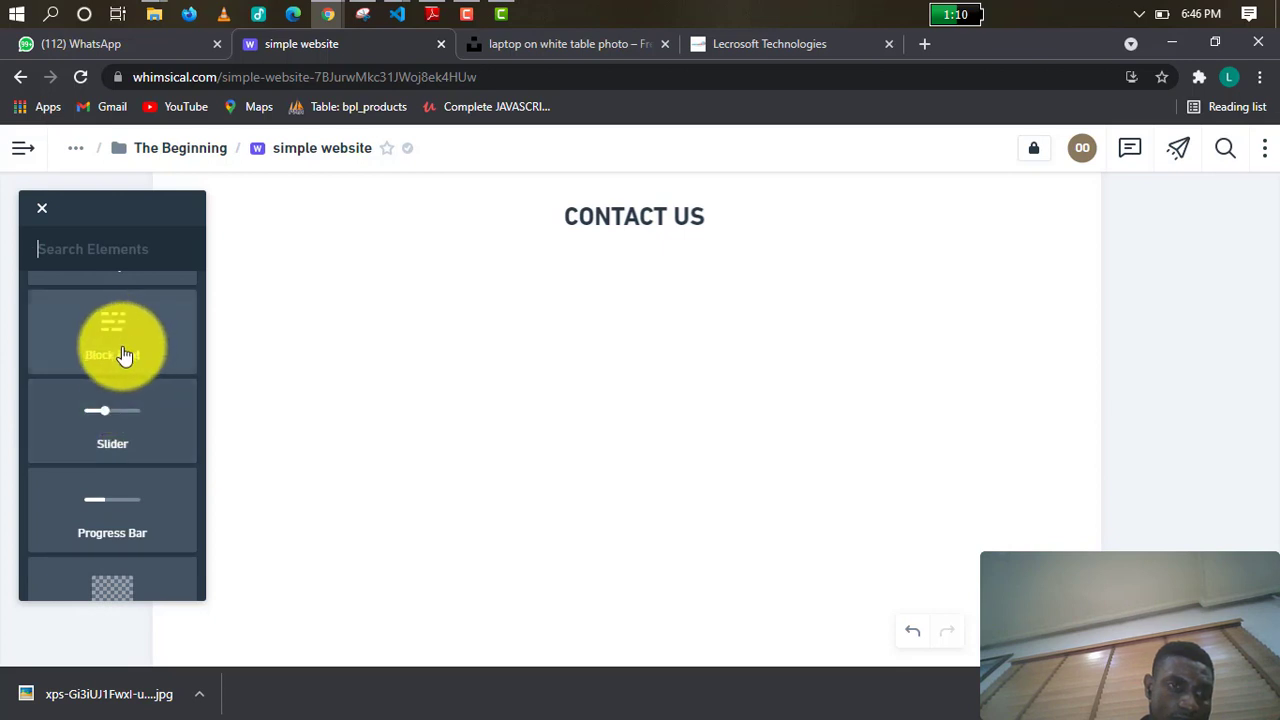
scroll(125, 356, up, 1)
scroll(122, 390, down, 4)
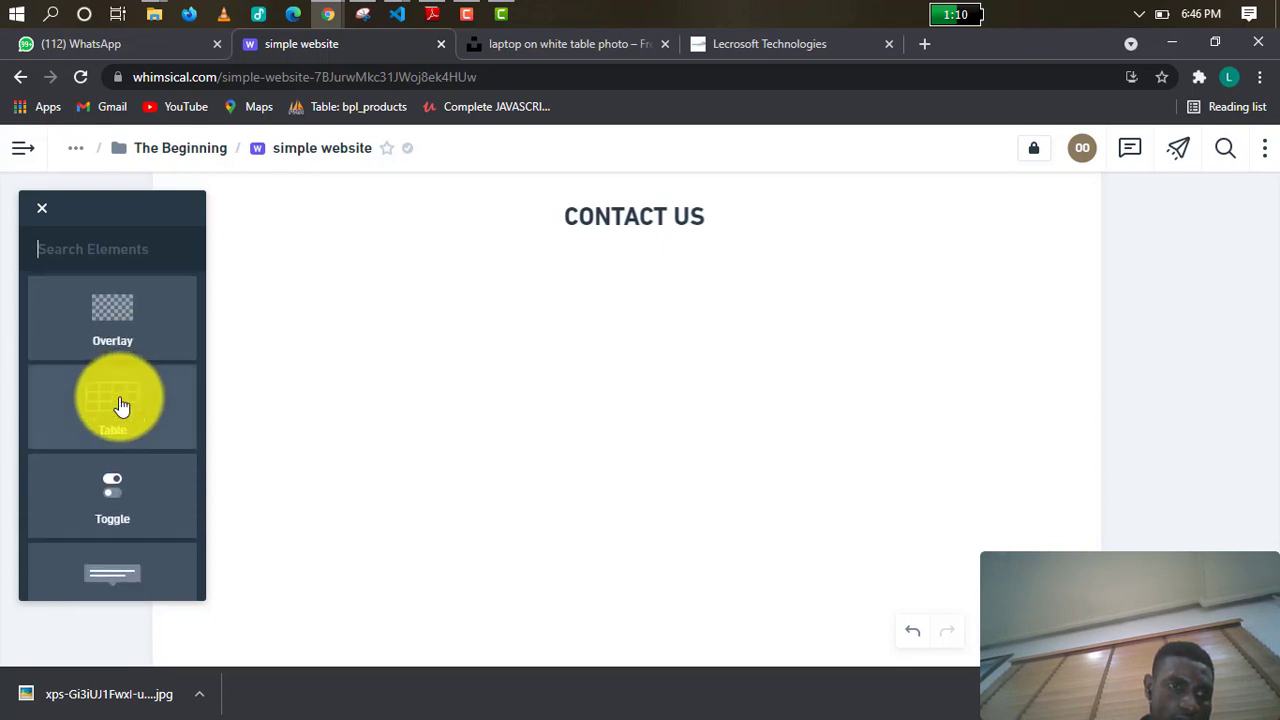
scroll(122, 403, down, 2)
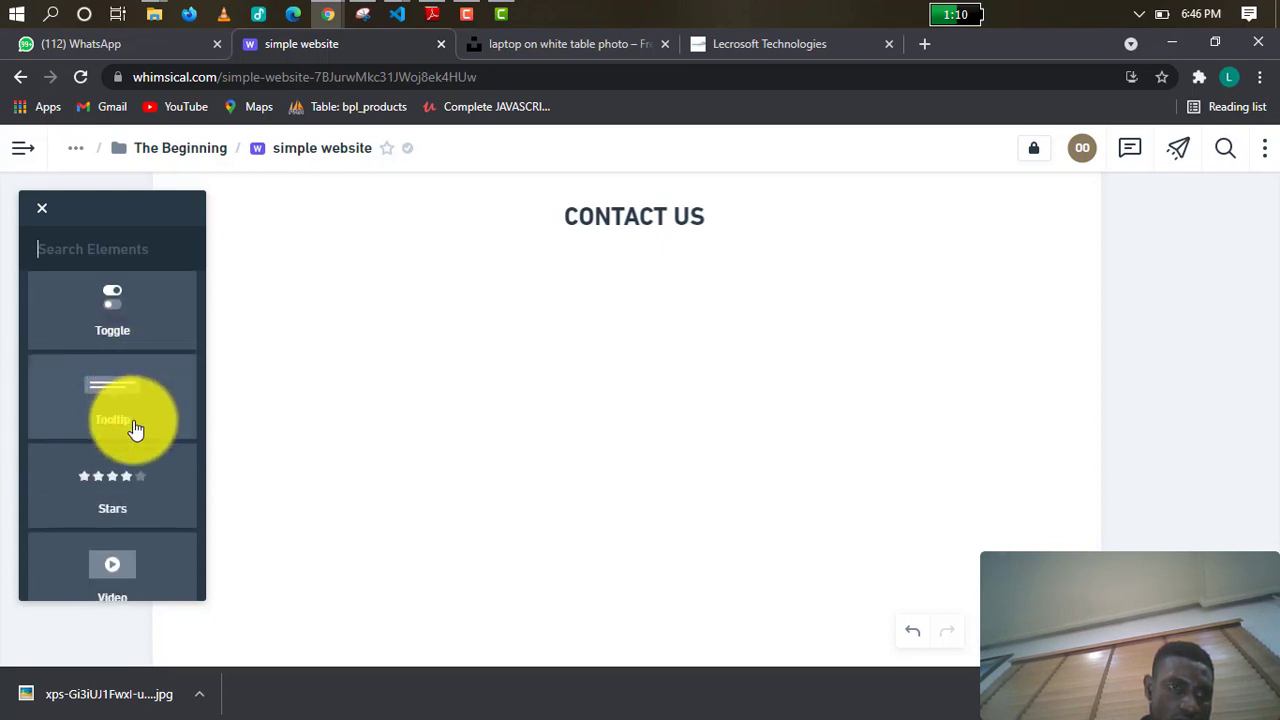
scroll(133, 410, down, 3)
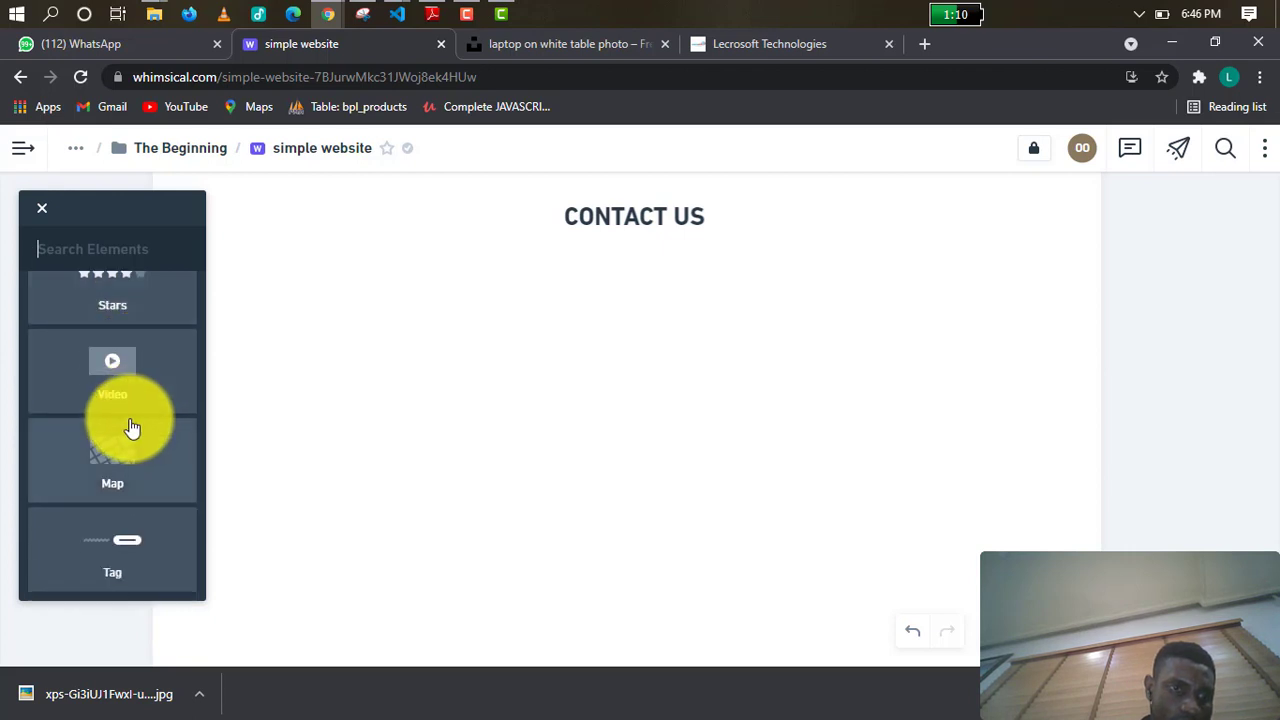
click(116, 452)
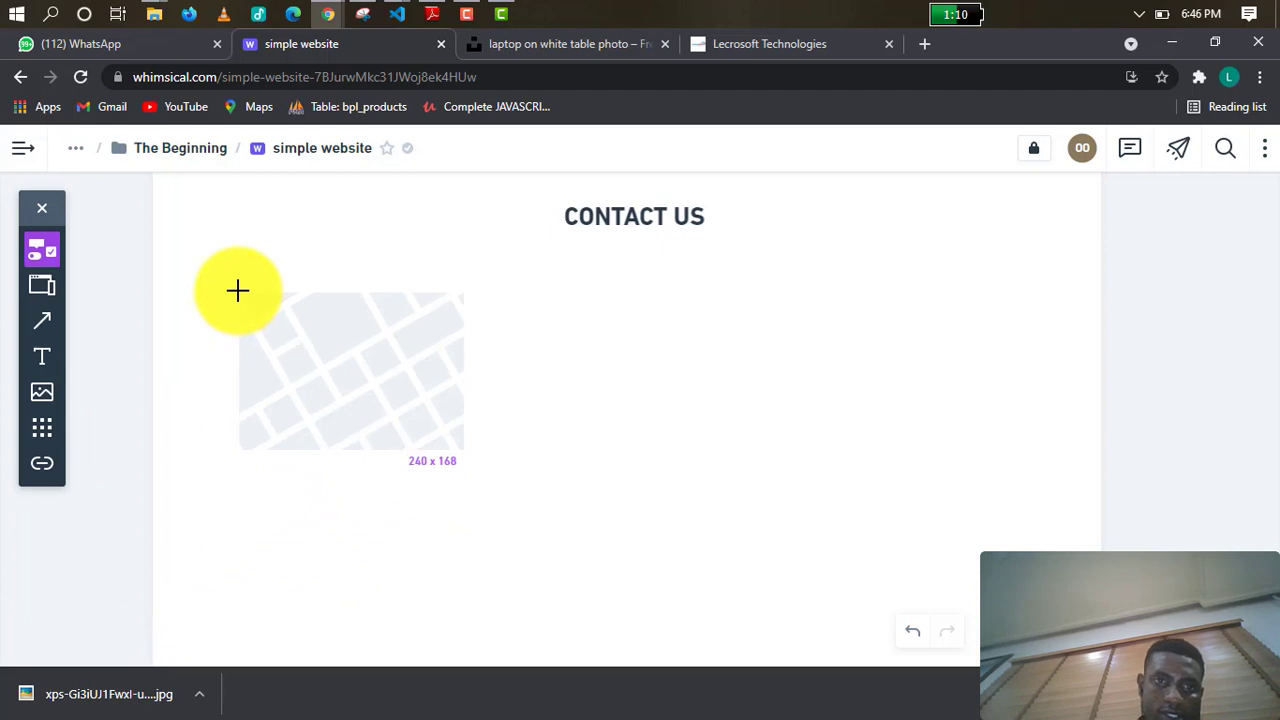
click(237, 291)
drag(456, 448, 575, 591)
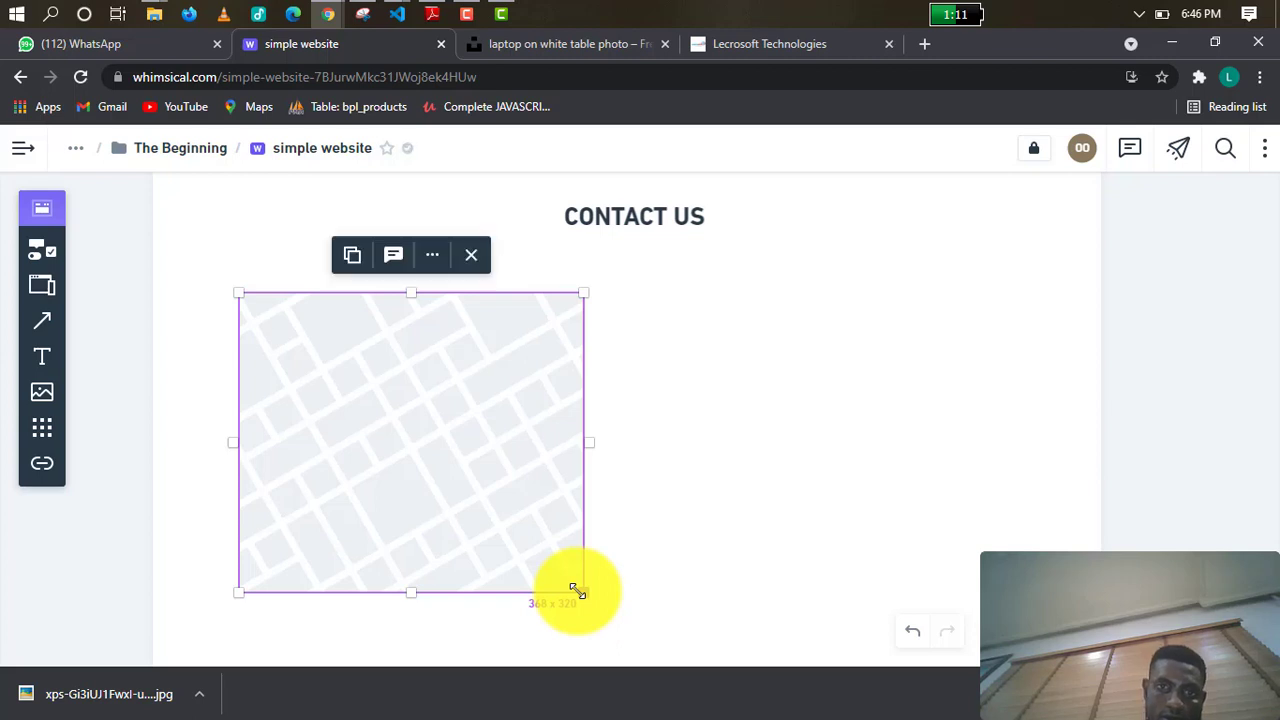
click(222, 241)
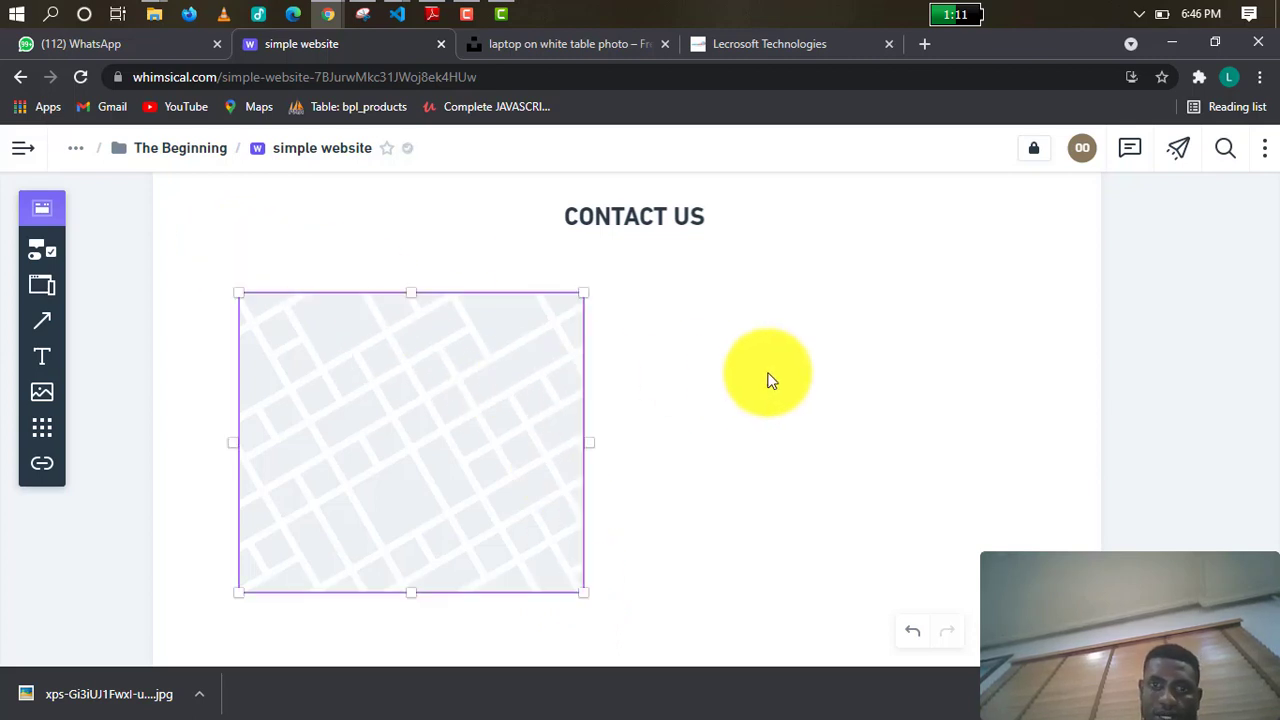
Try enlarging the map in the Contact Us section slightly from its lower corner, and undo the resize.
scroll(412, 322, up, 3)
scroll(413, 320, down, 4)
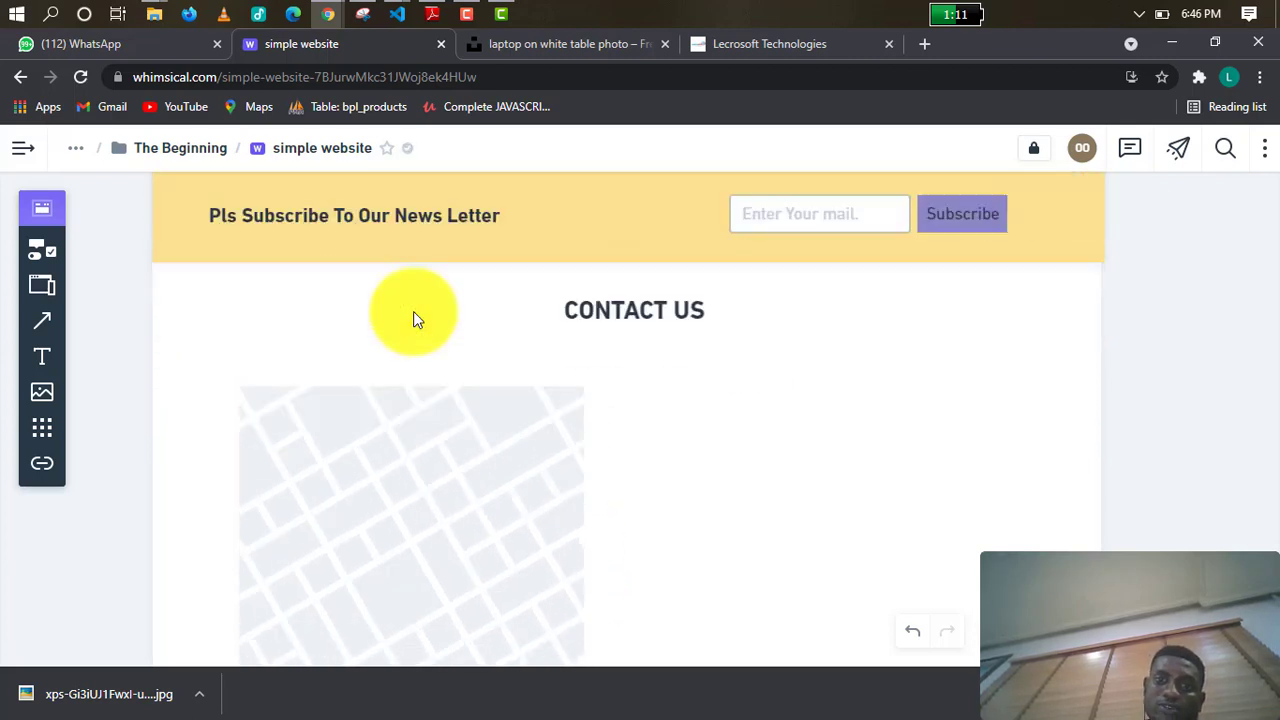
click(394, 354)
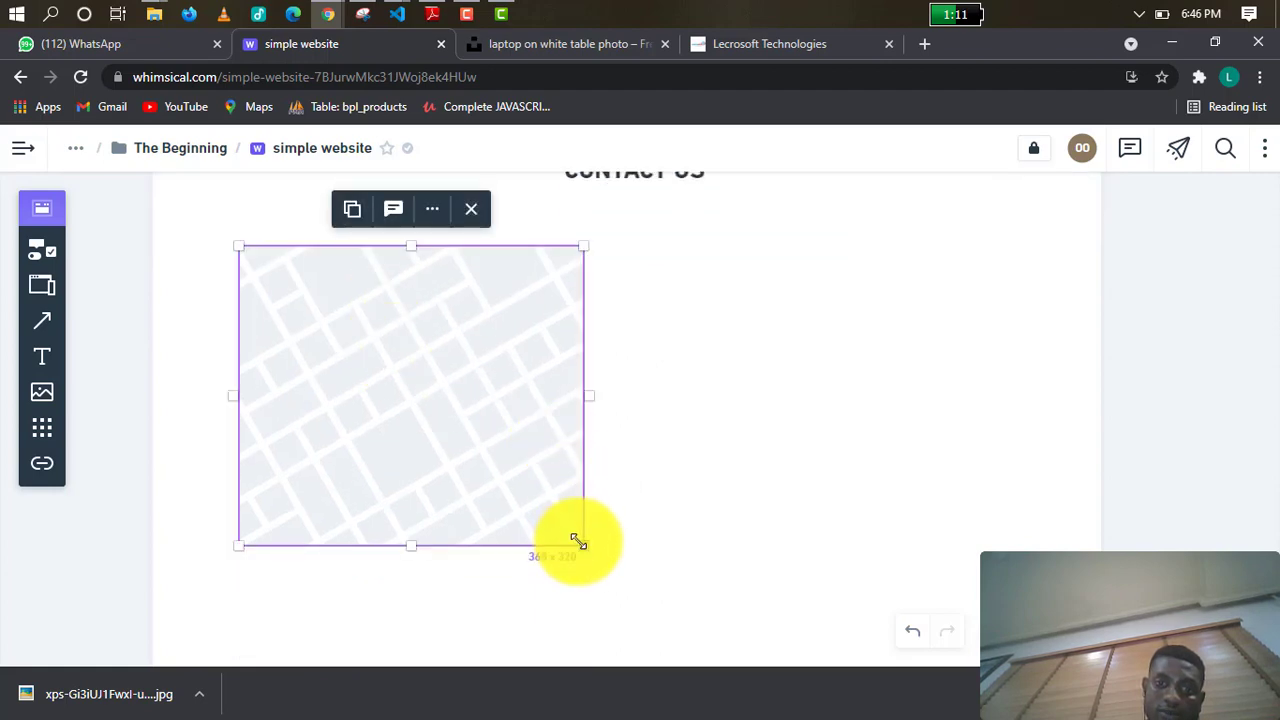
drag(585, 545, 604, 553)
click(719, 437)
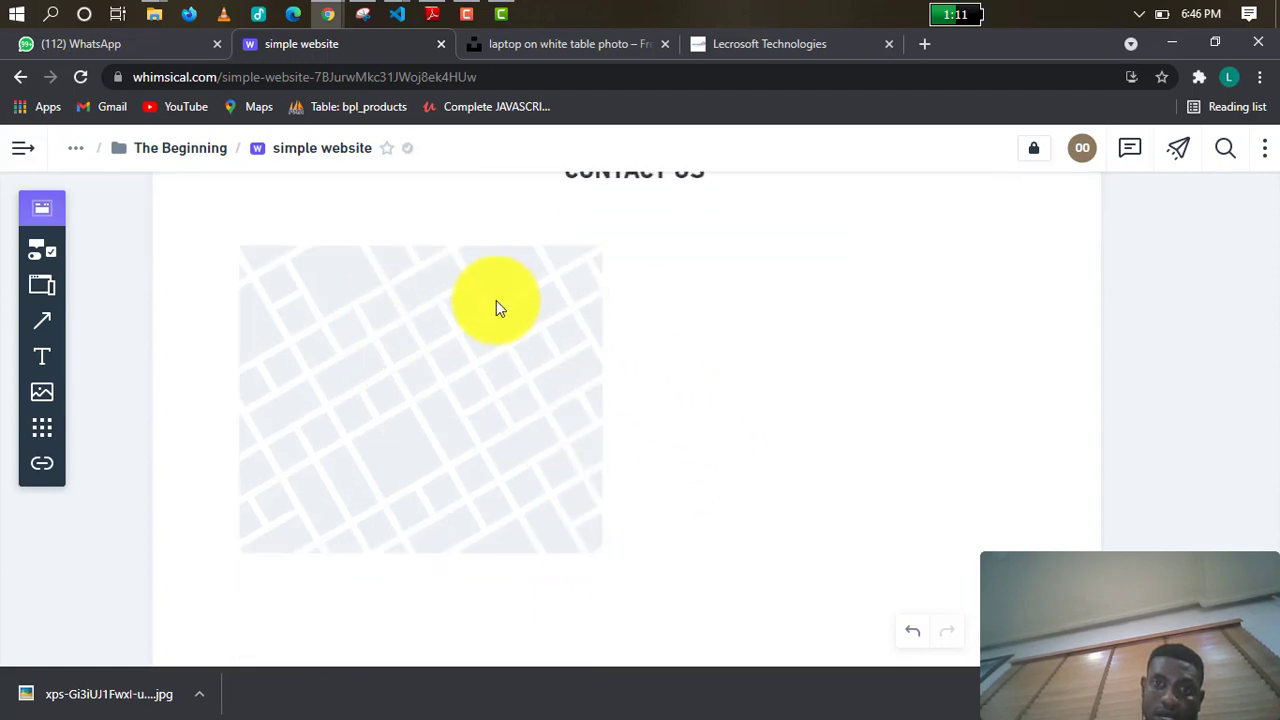
scroll(846, 257, up, 2)
scroll(715, 324, down, 1)
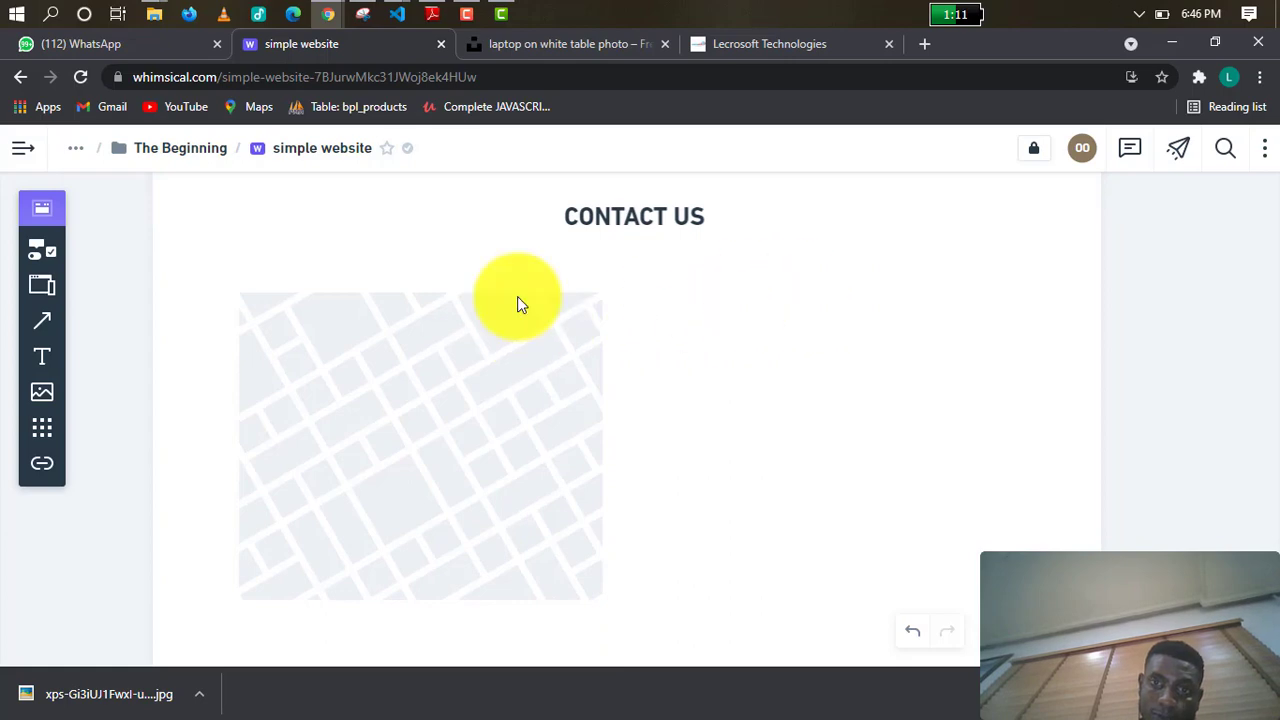
click(42, 285)
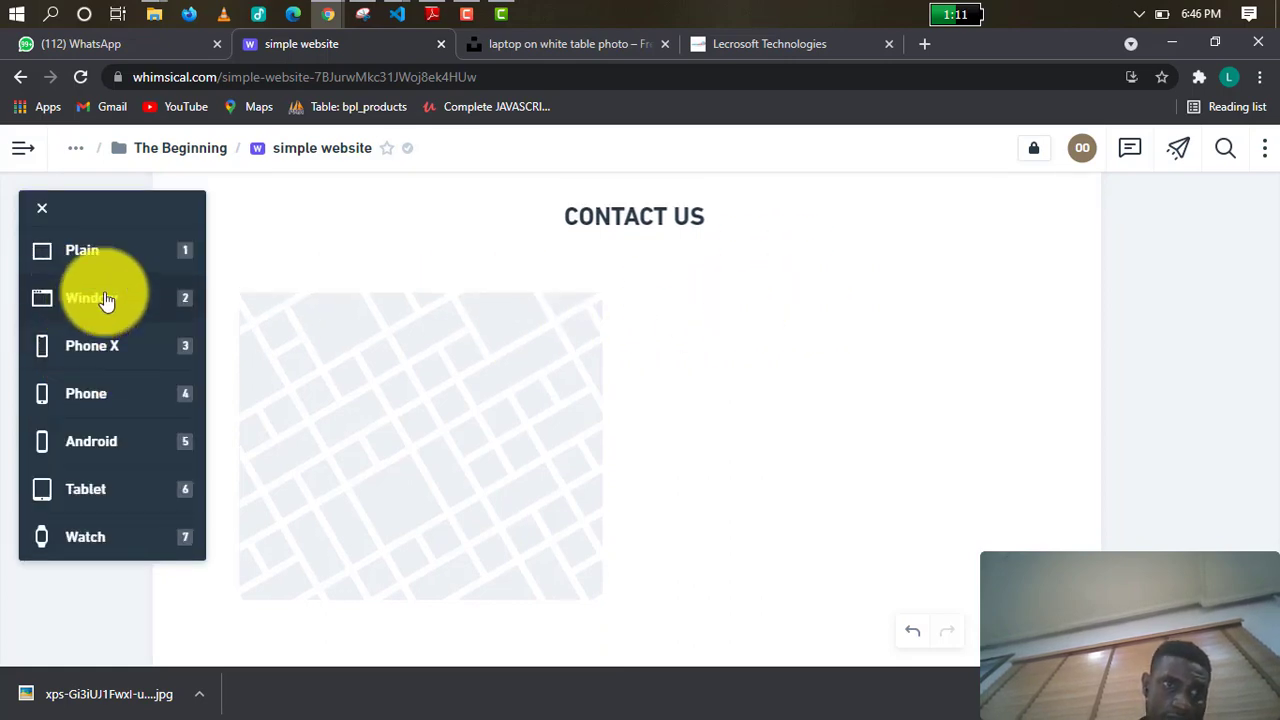
scroll(224, 241, up, 1)
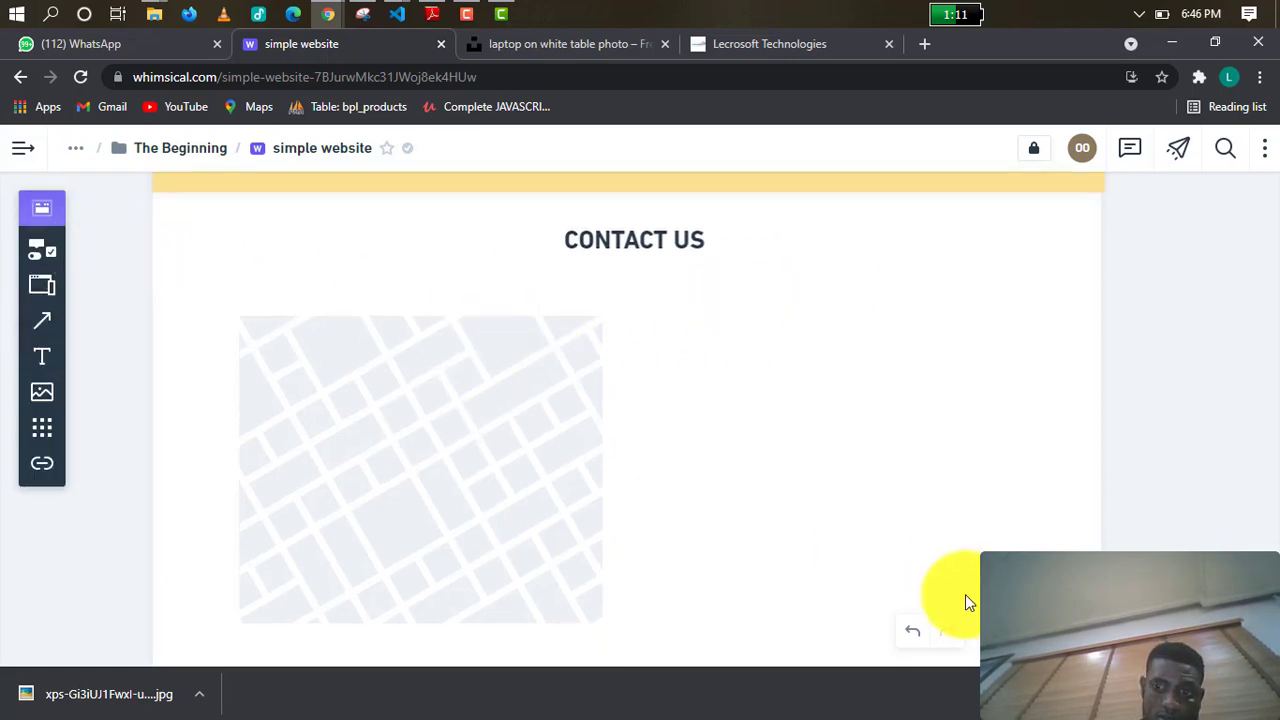
click(912, 631)
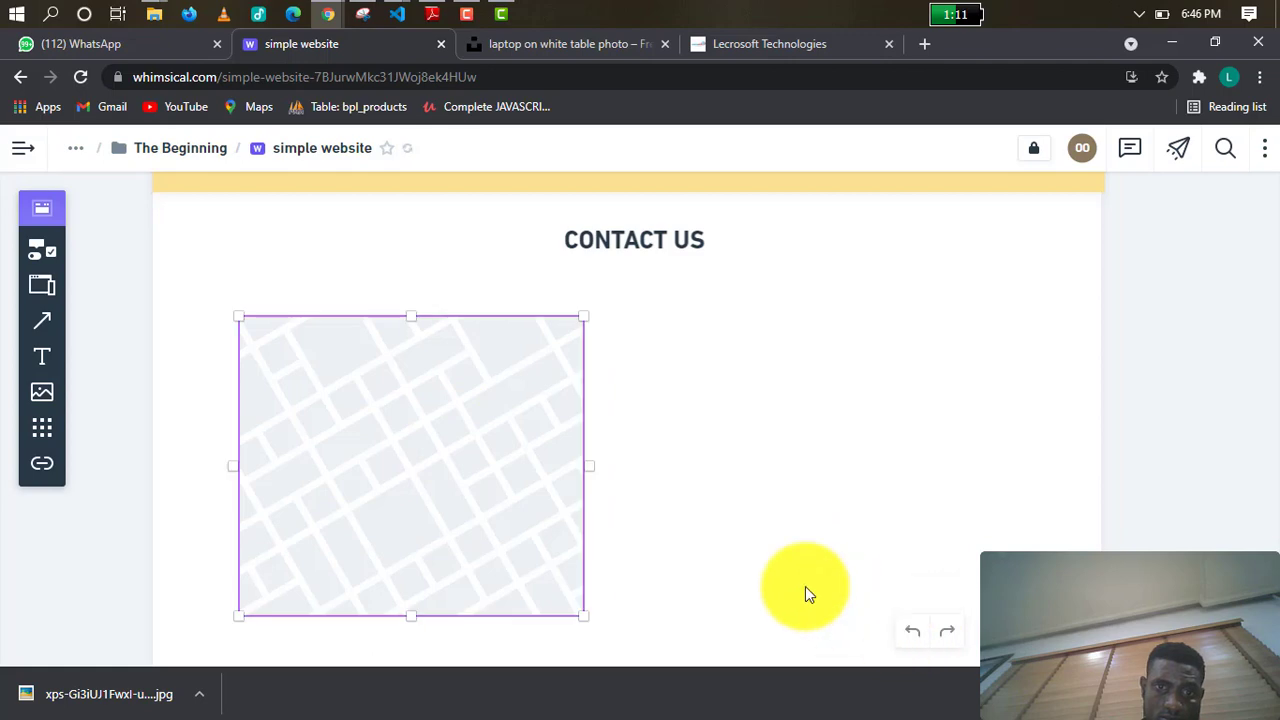
Add a 192 x 40 text input beside the map, near its upper edge, with the placeholder "First Name".
click(53, 255)
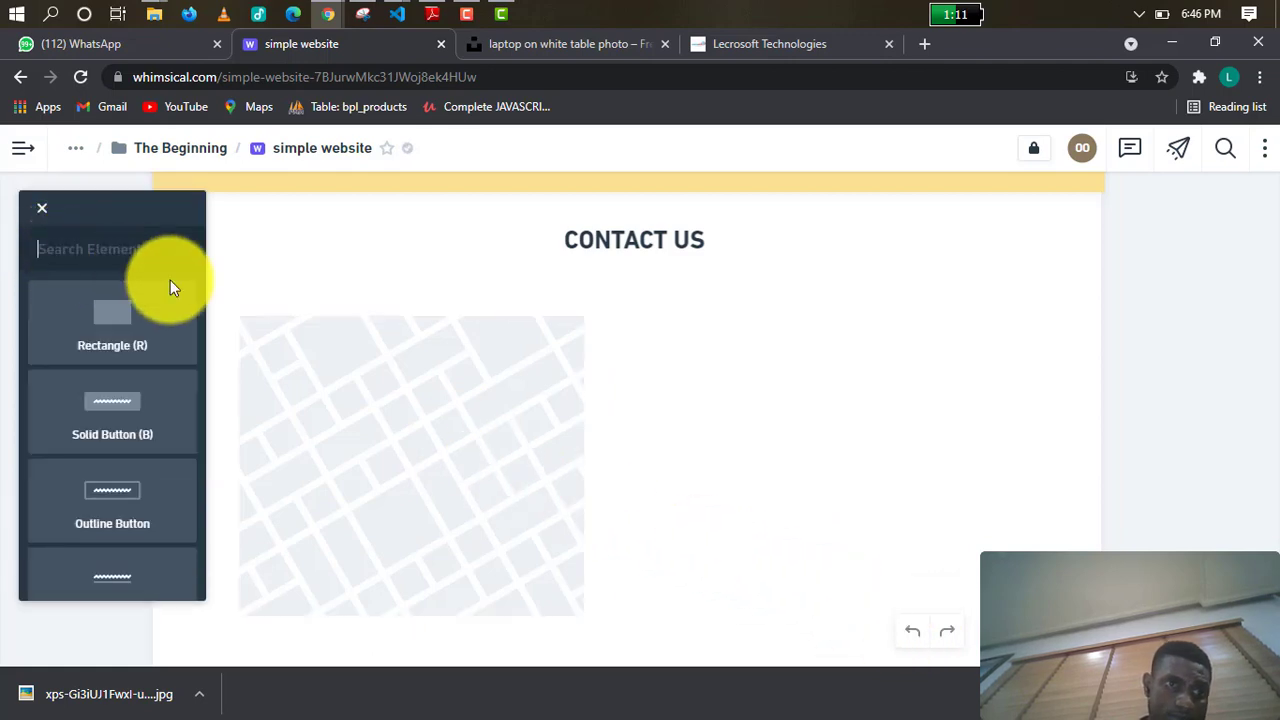
click(43, 208)
click(45, 250)
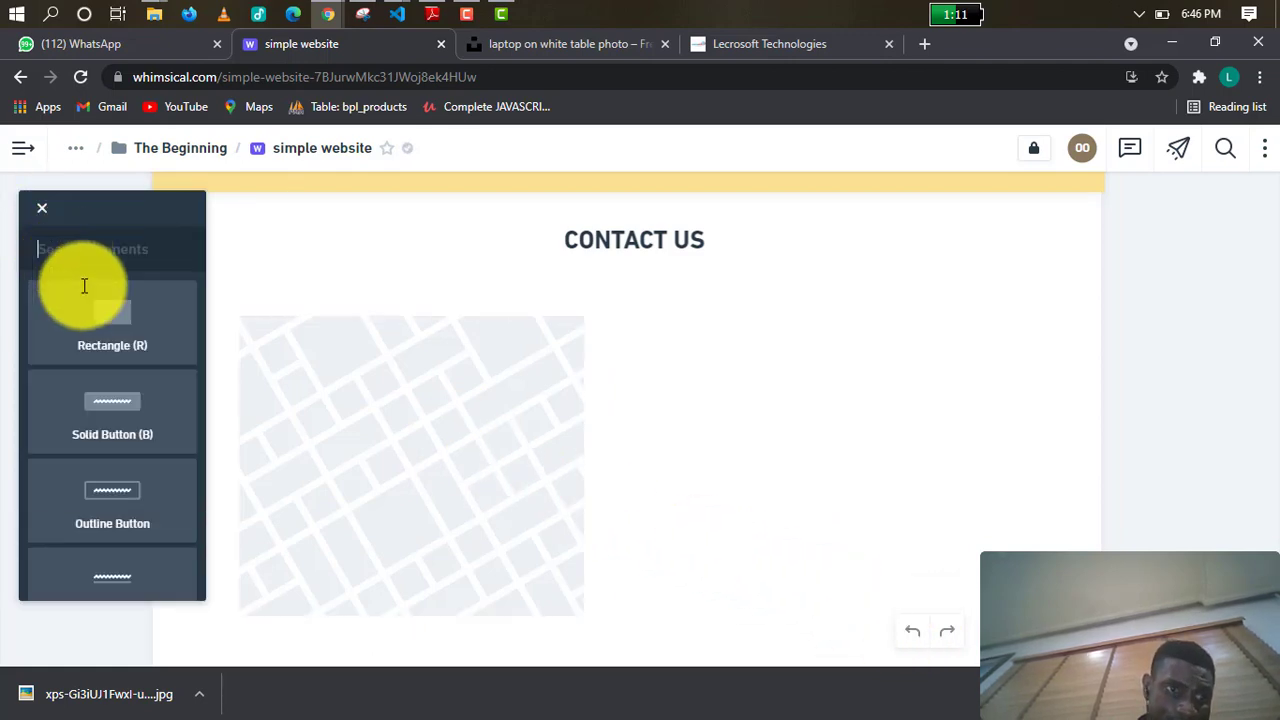
scroll(124, 405, down, 8)
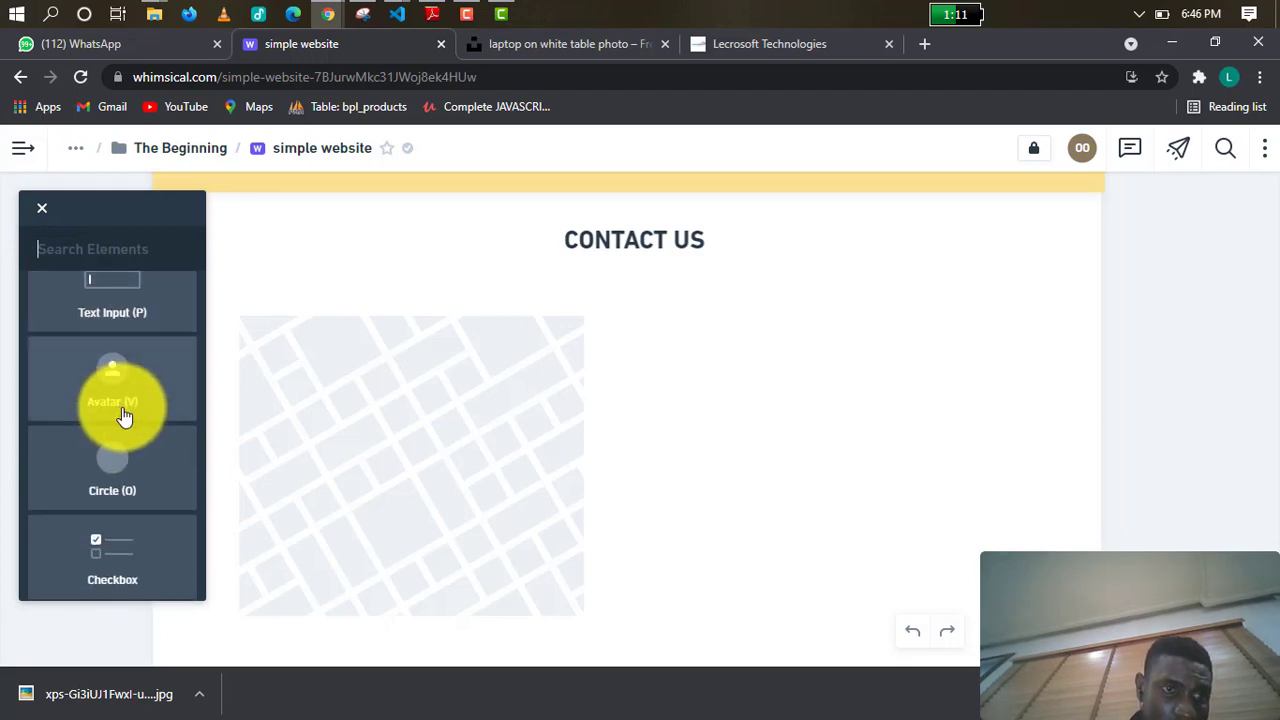
scroll(126, 480, down, 2)
scroll(126, 470, down, 3)
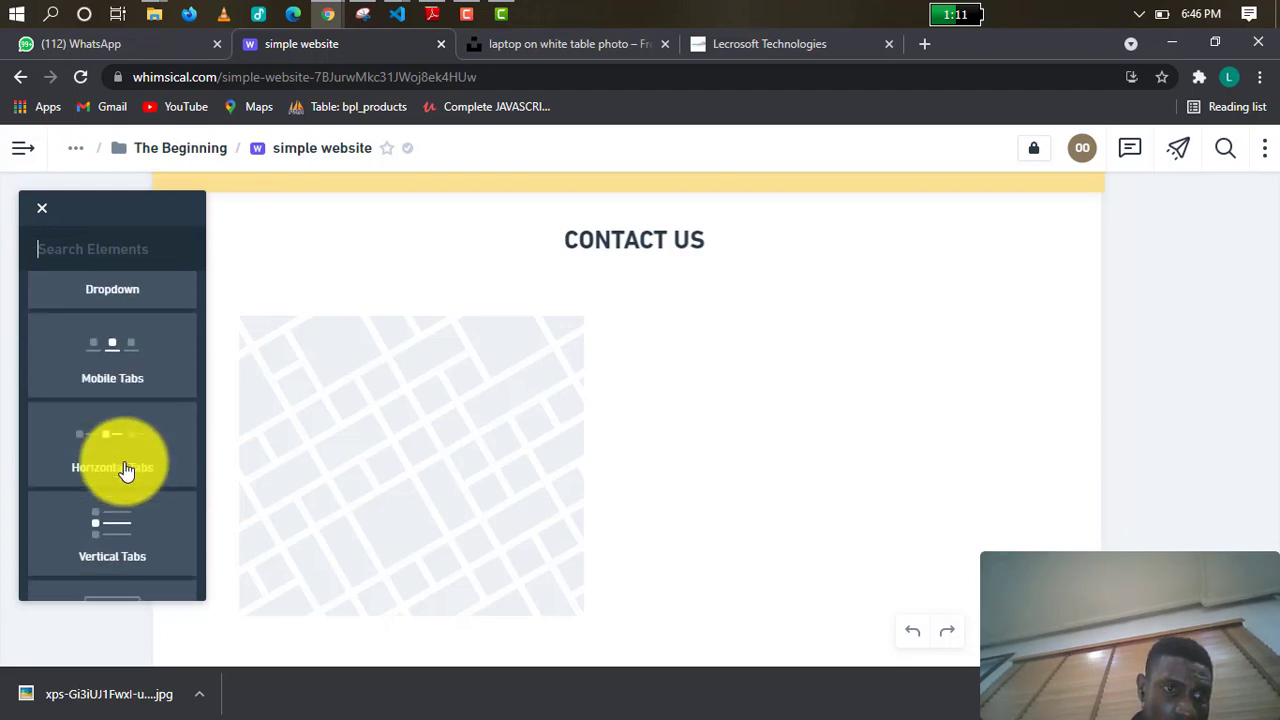
scroll(126, 470, down, 2)
scroll(130, 430, down, 4)
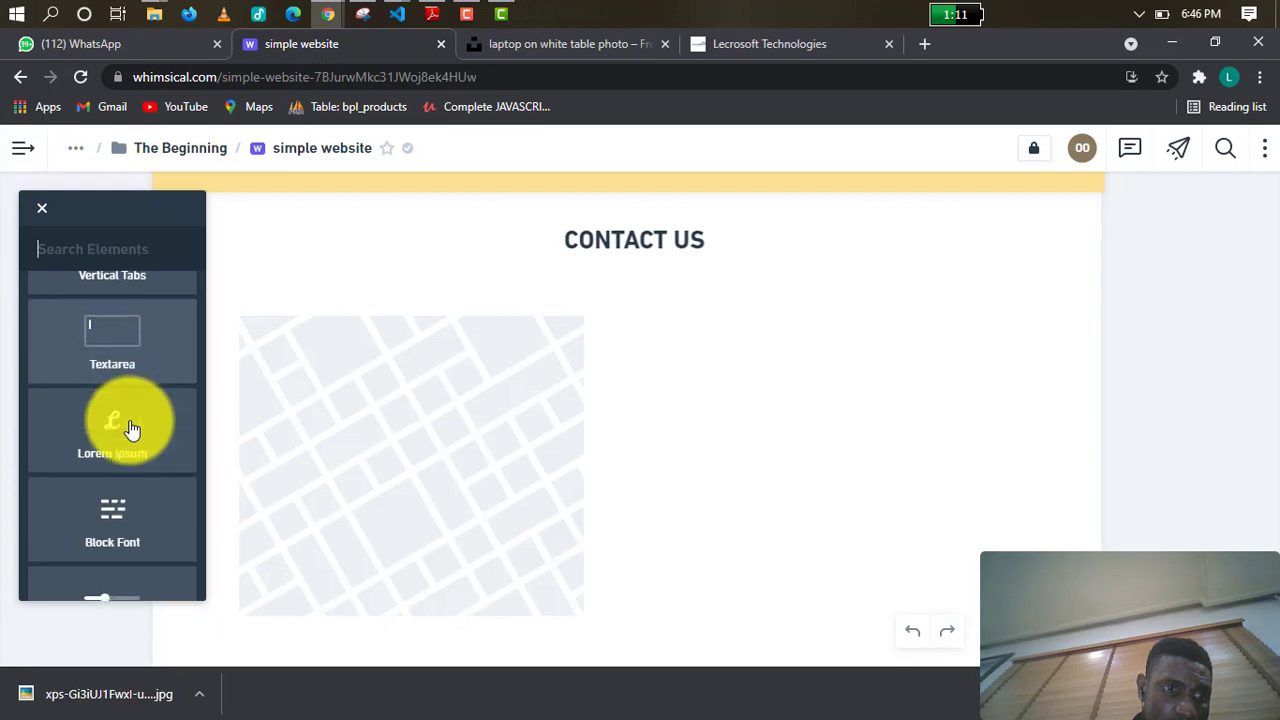
scroll(143, 400, up, 8)
scroll(145, 395, up, 4)
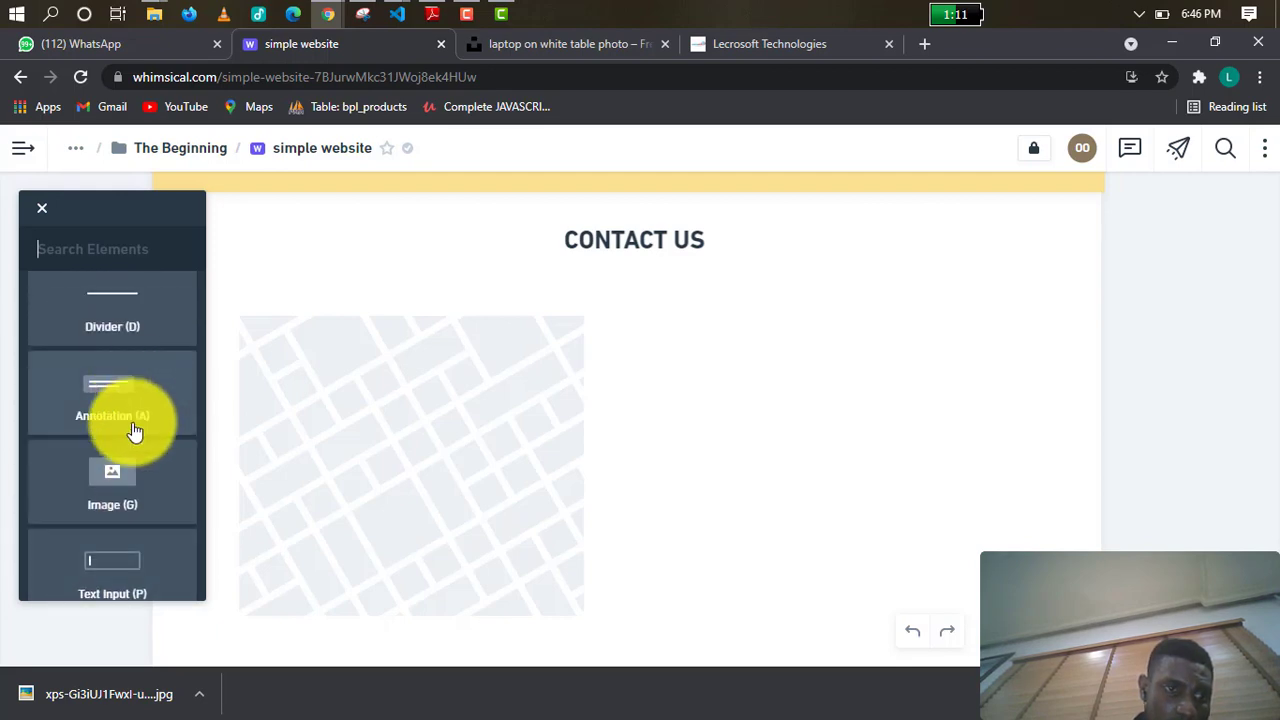
click(100, 565)
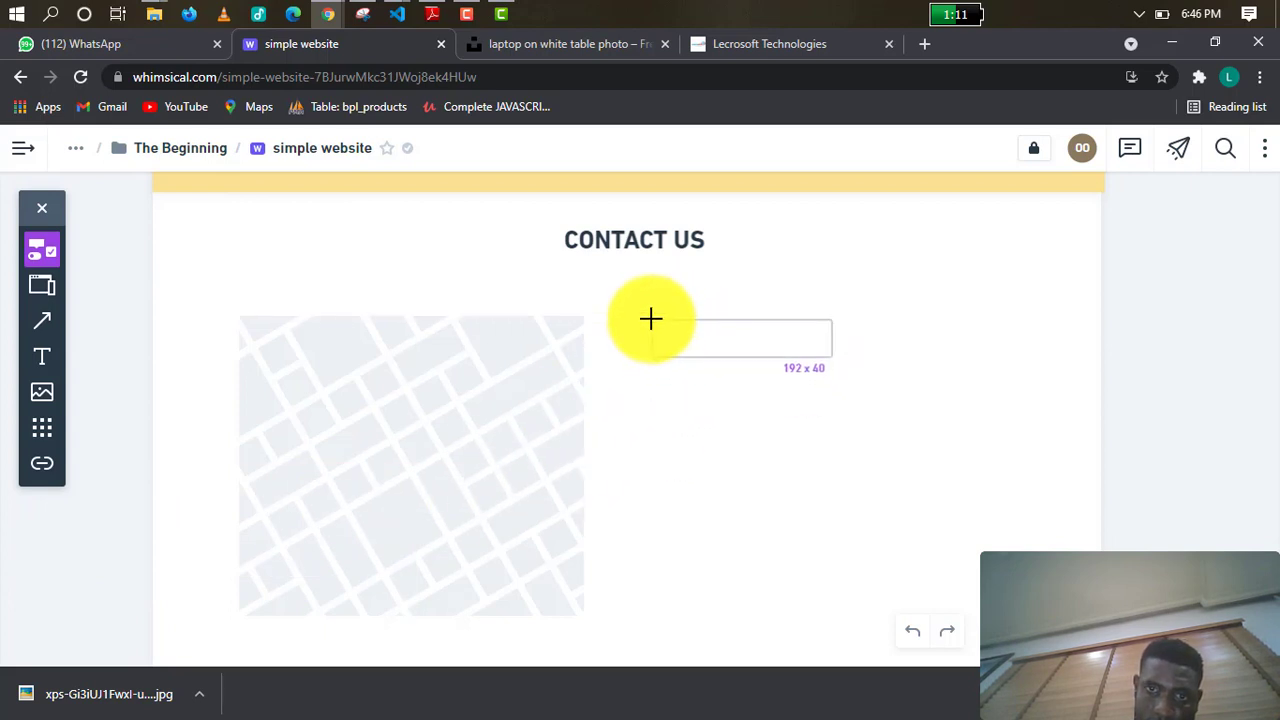
click(651, 318)
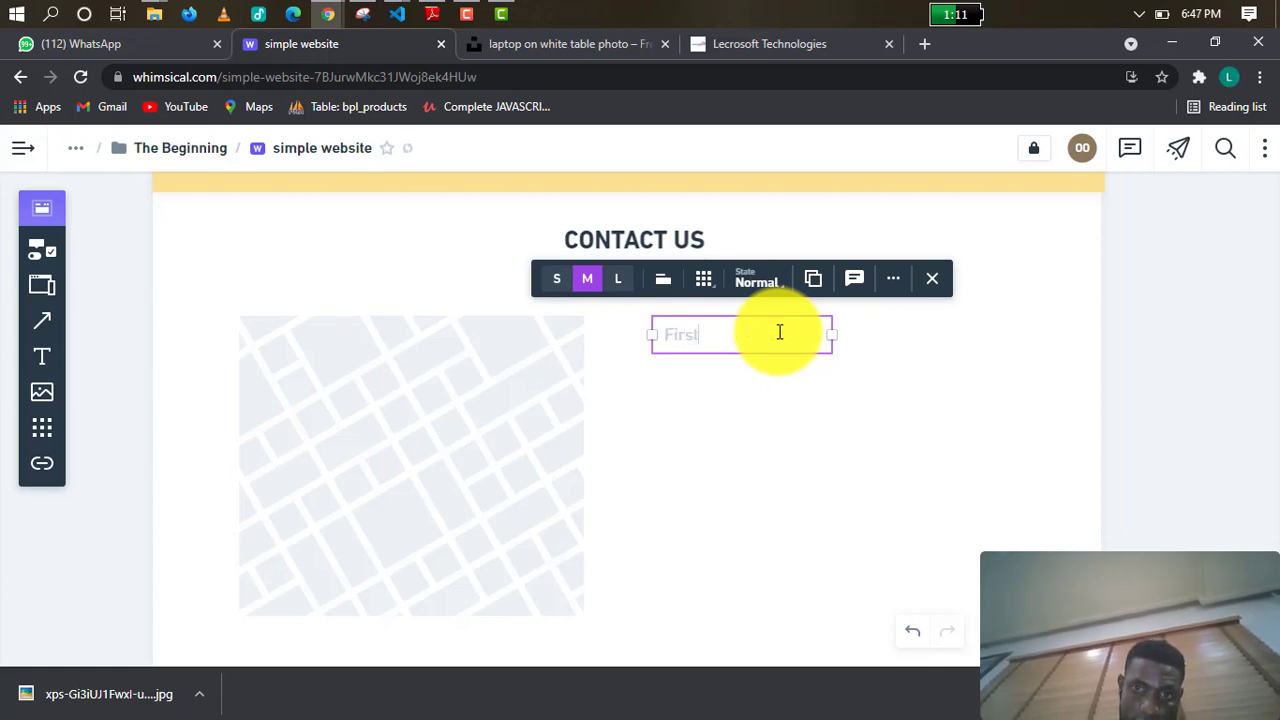
text(First Nme)
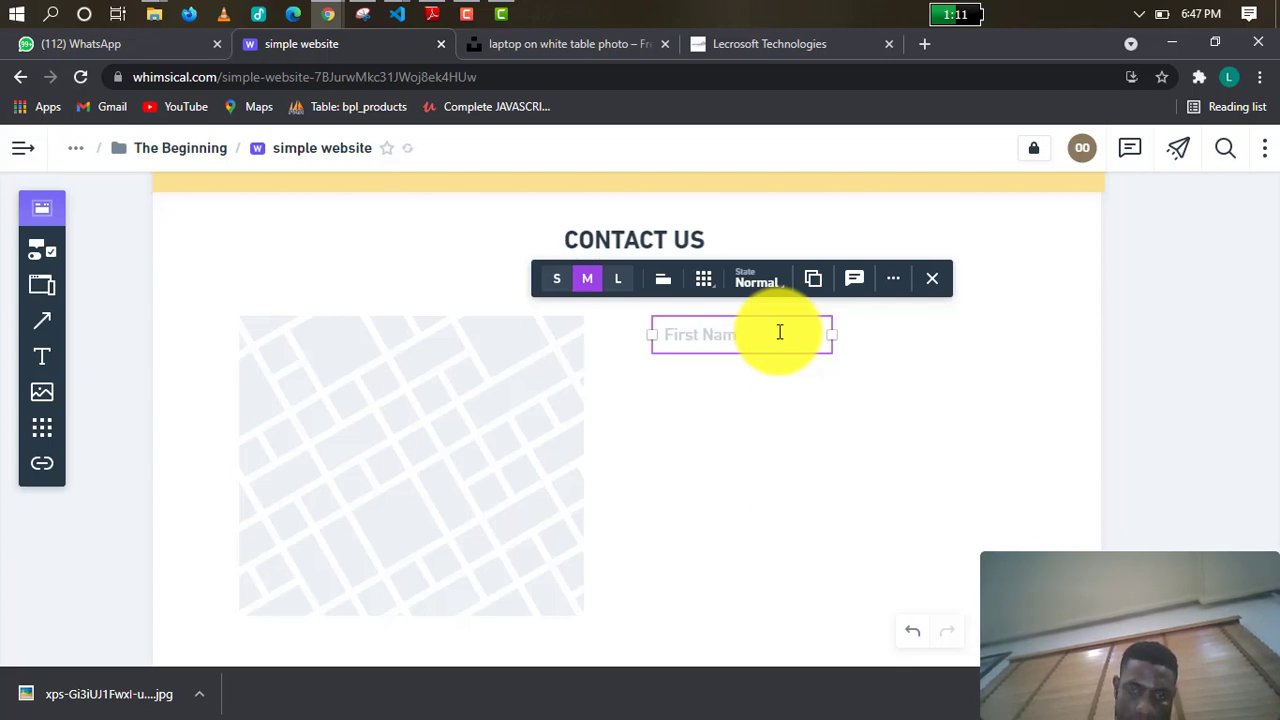
click(788, 400)
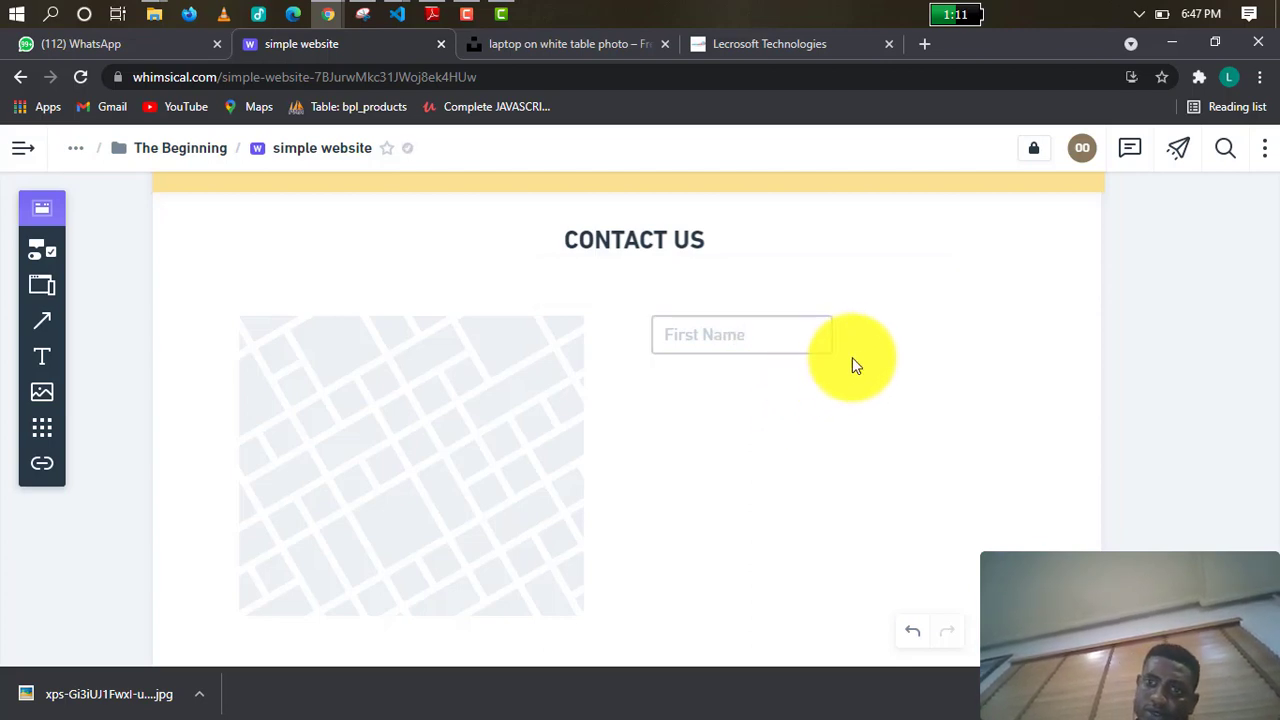
Duplicate the First Name field to its right on the same row and change the copy's placeholder to "Last Name".
click(786, 339)
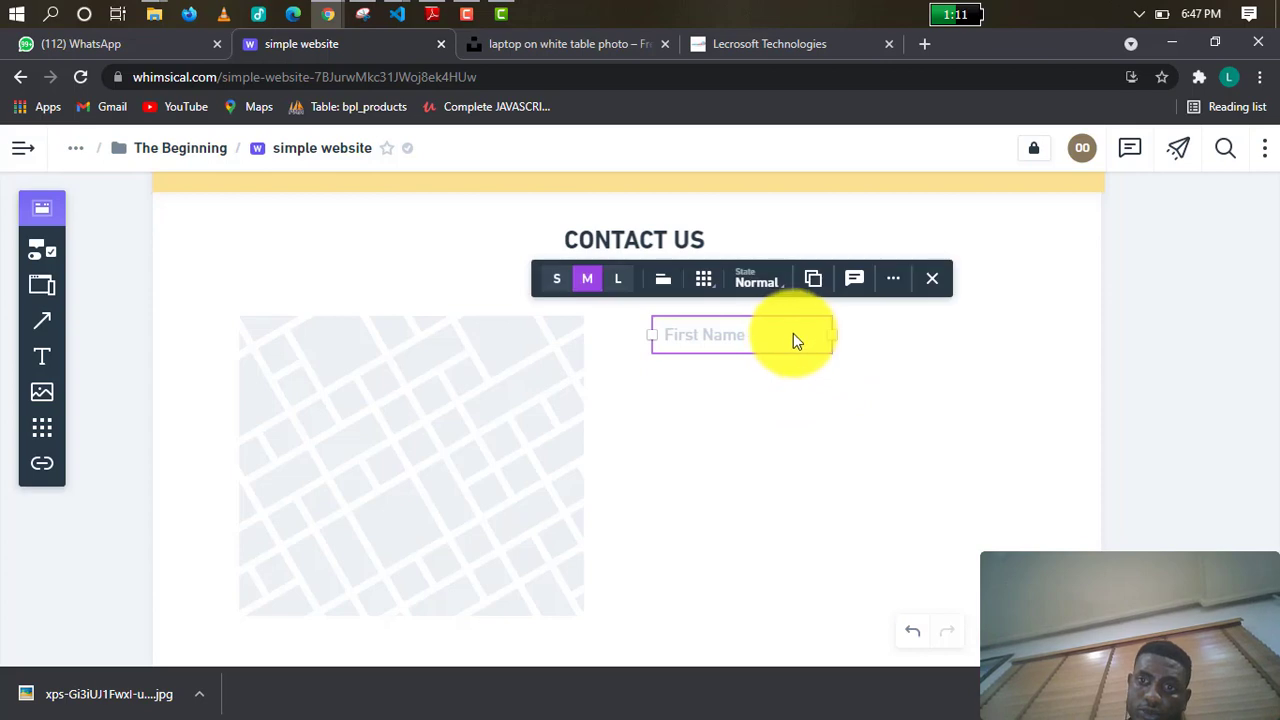
click(824, 292)
drag(825, 297, 863, 320)
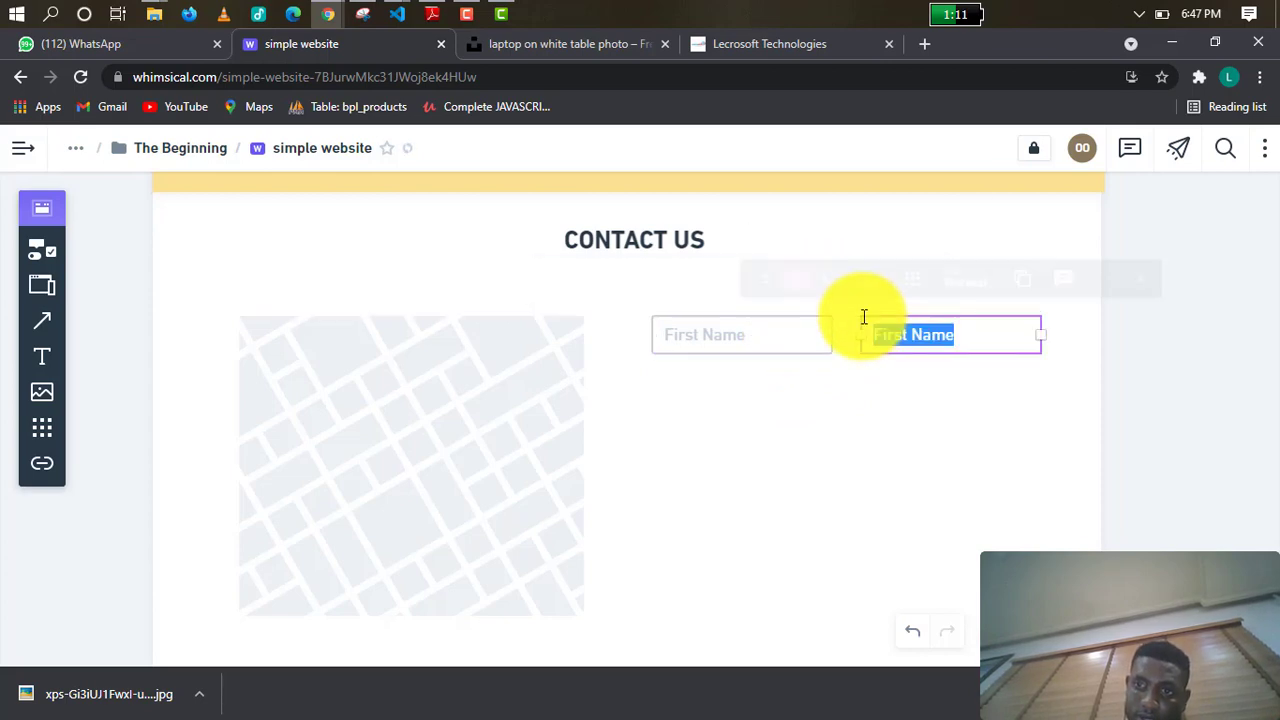
click(771, 390)
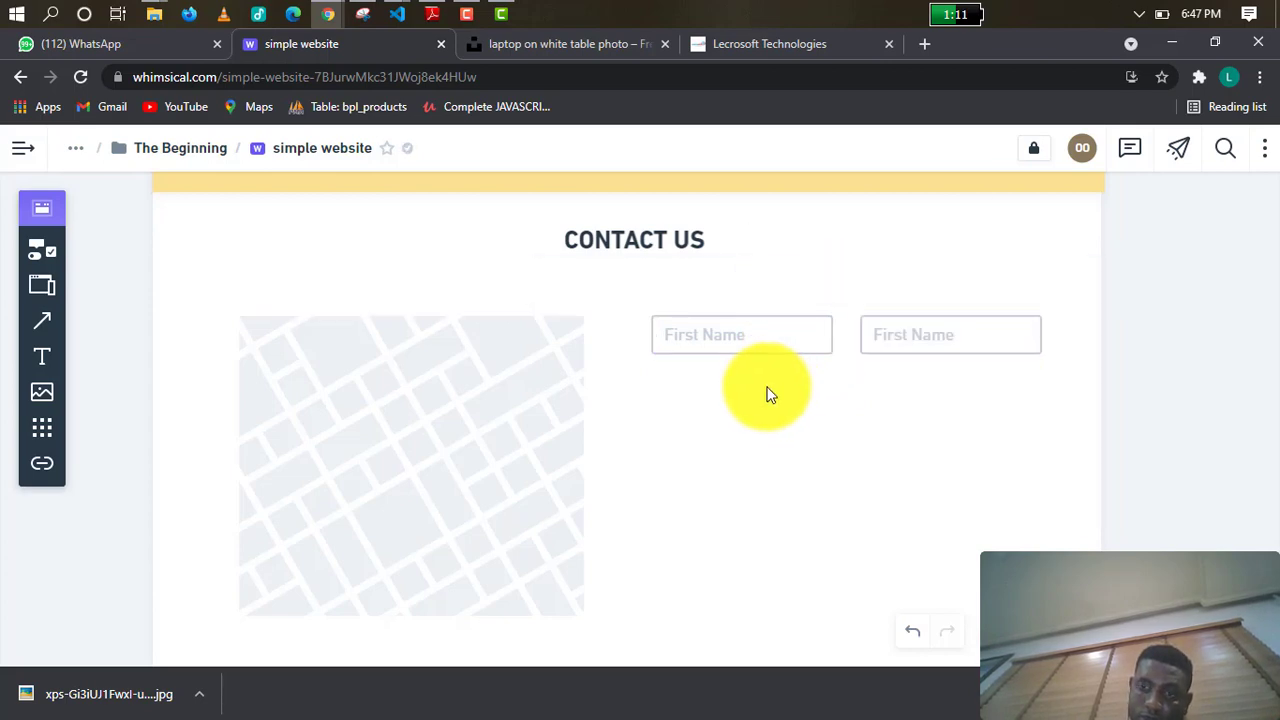
click(908, 343)
click(908, 337)
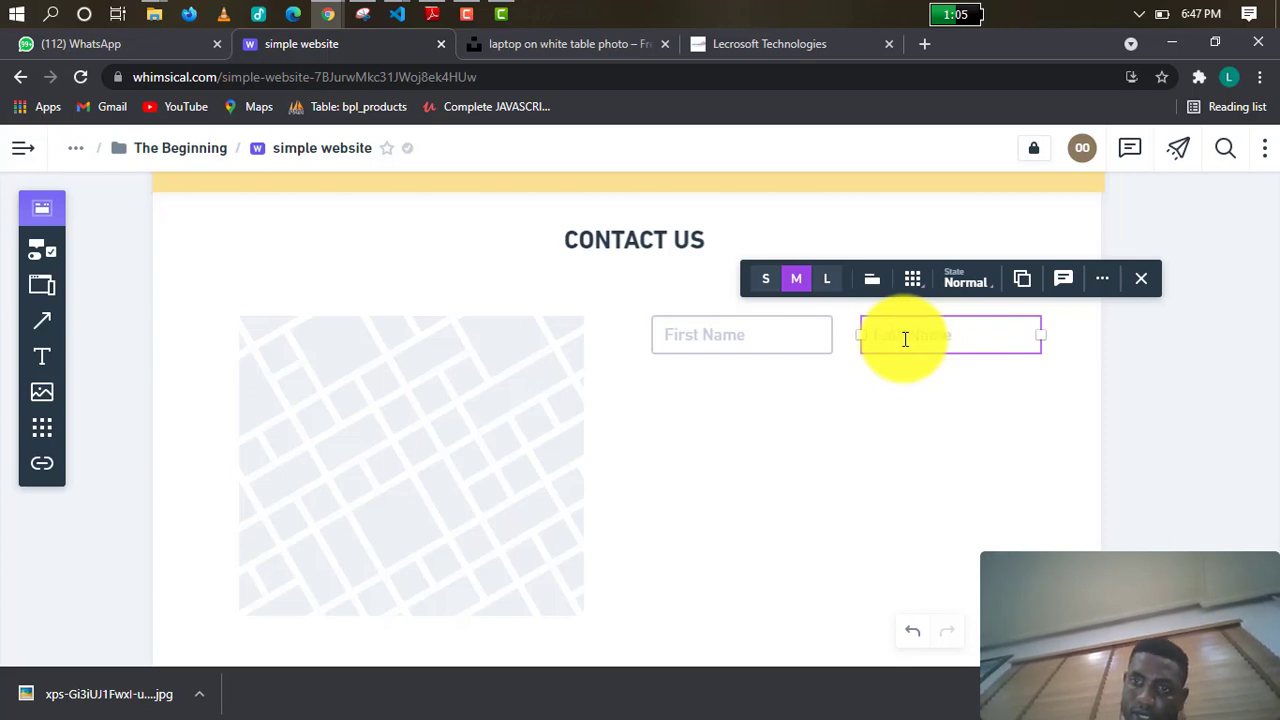
click(787, 385)
scroll(755, 414, down, 1)
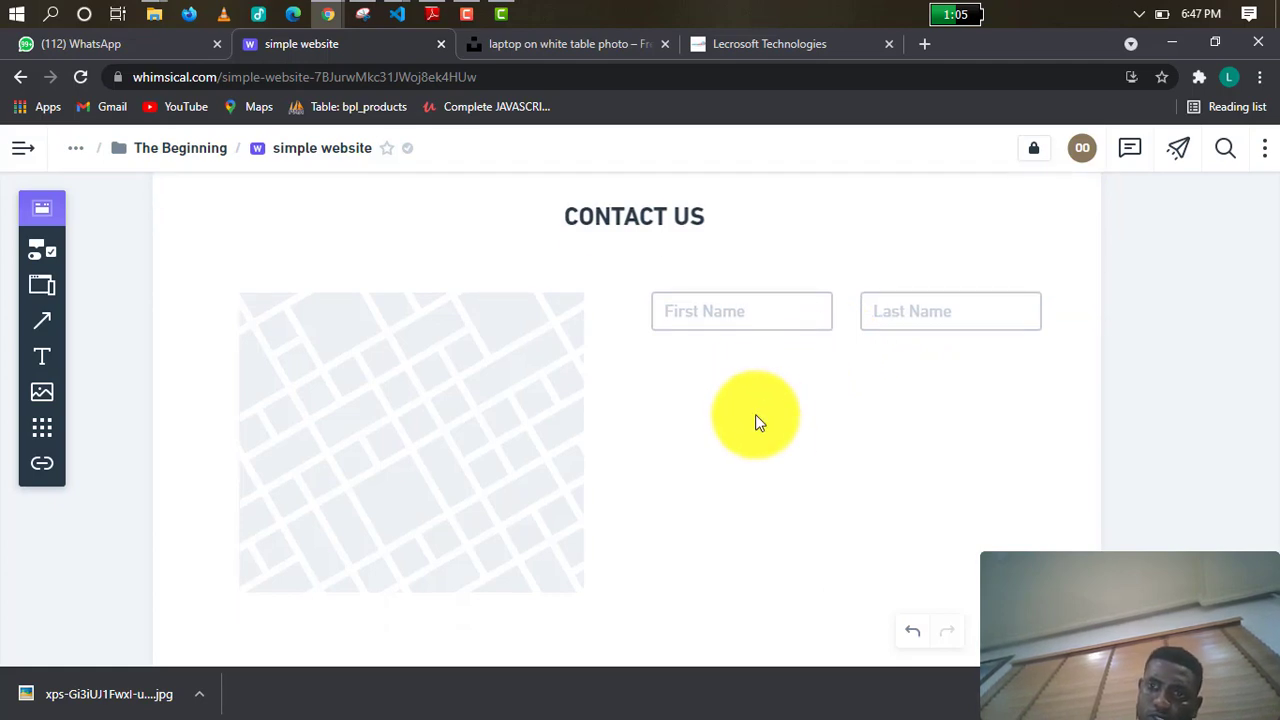
scroll(766, 383, up, 1)
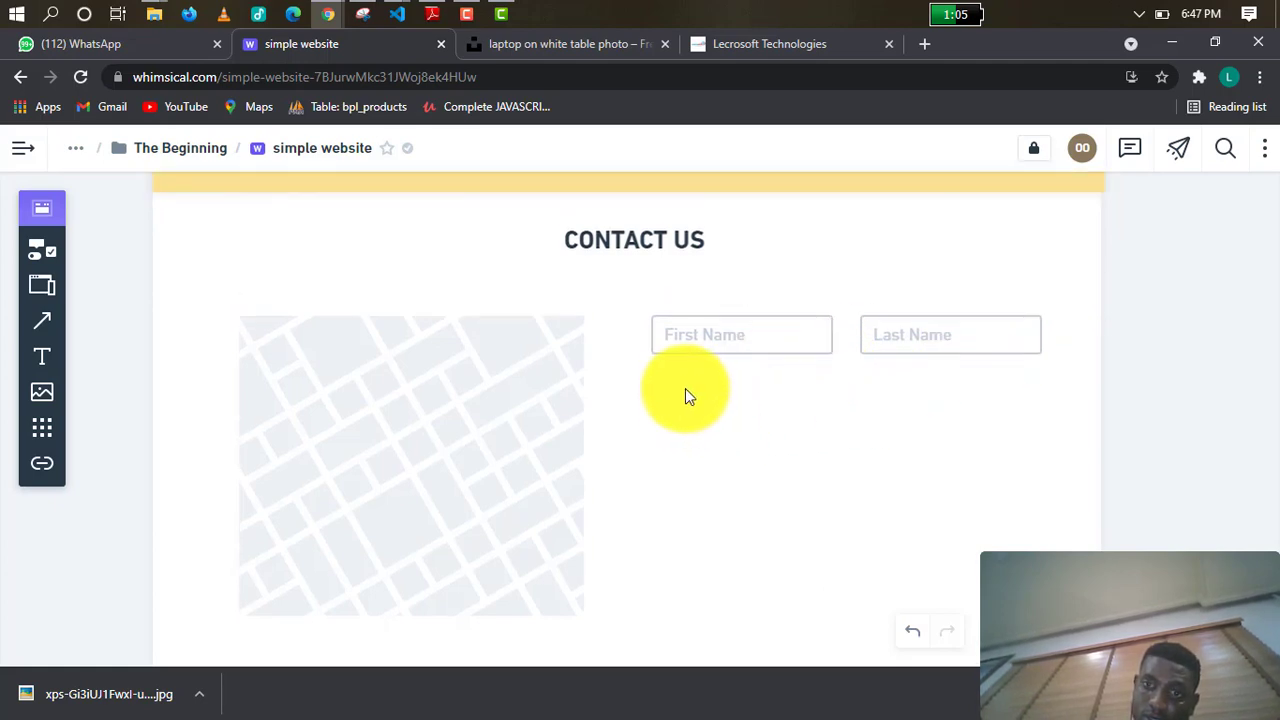
Duplicate the First Name field twice to form a second row, nudging the second copy roughly under the Last Name field.
click(757, 350)
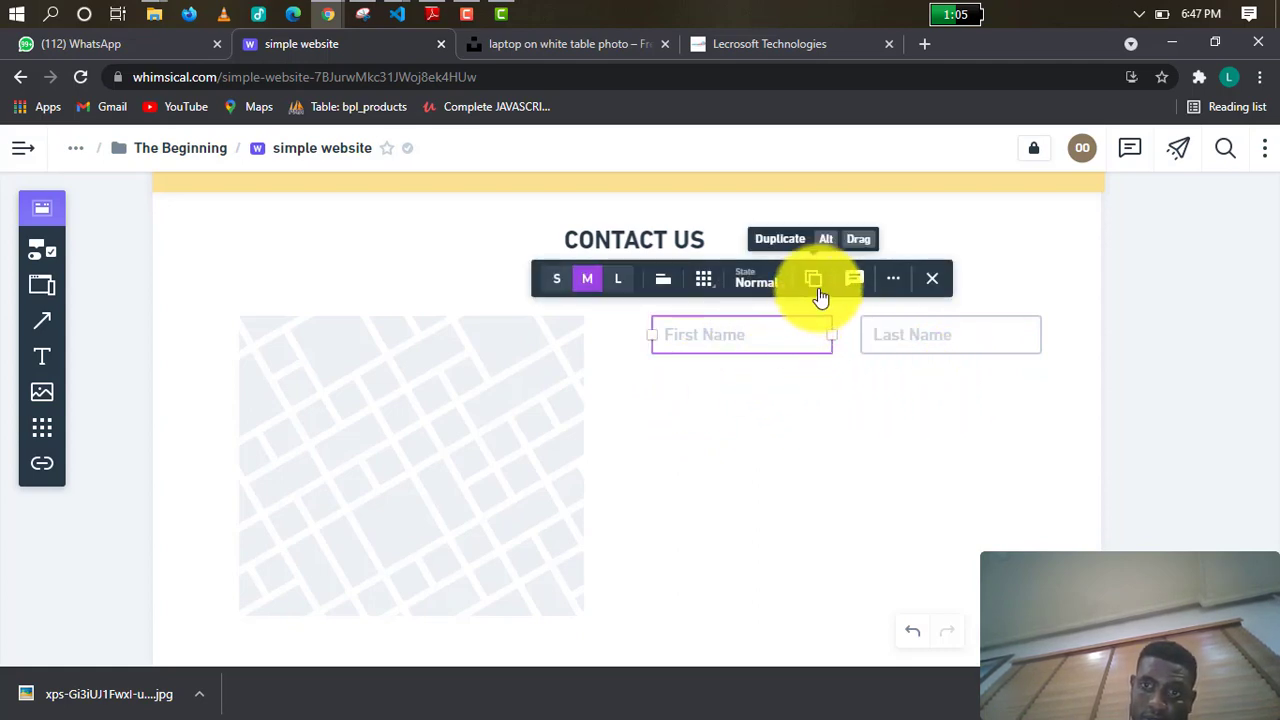
drag(815, 292, 652, 372)
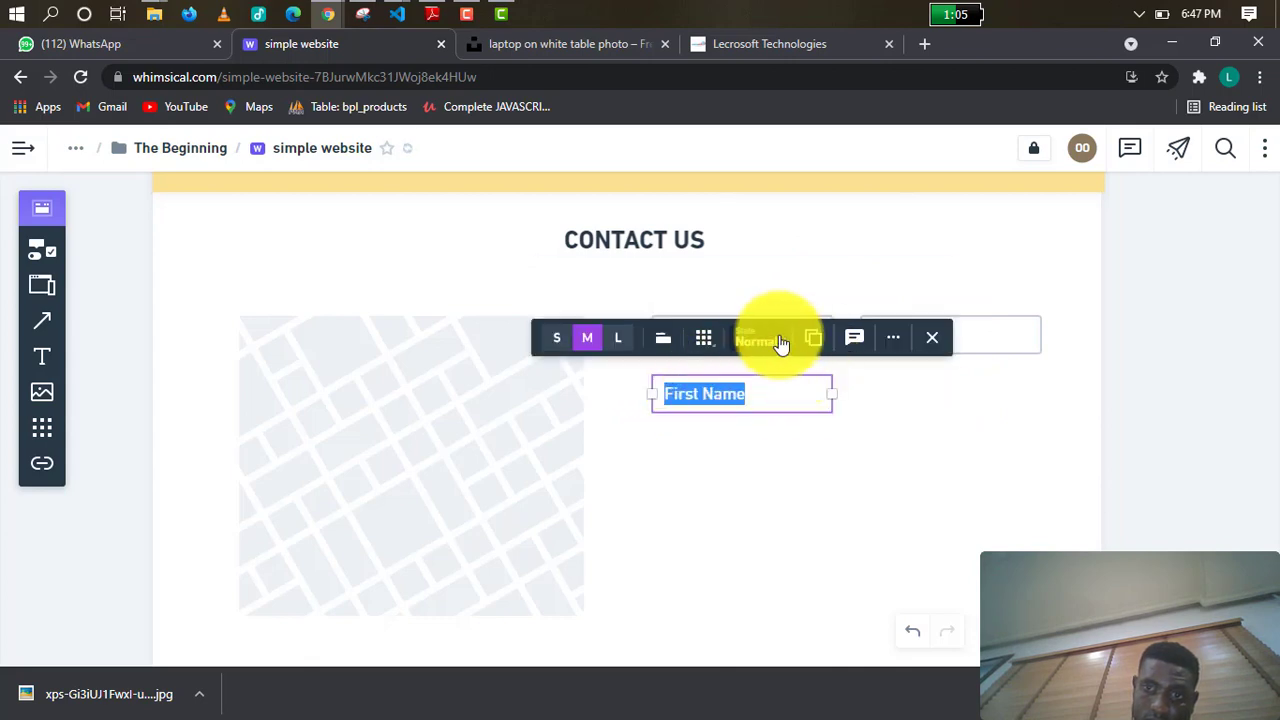
drag(818, 343, 870, 385)
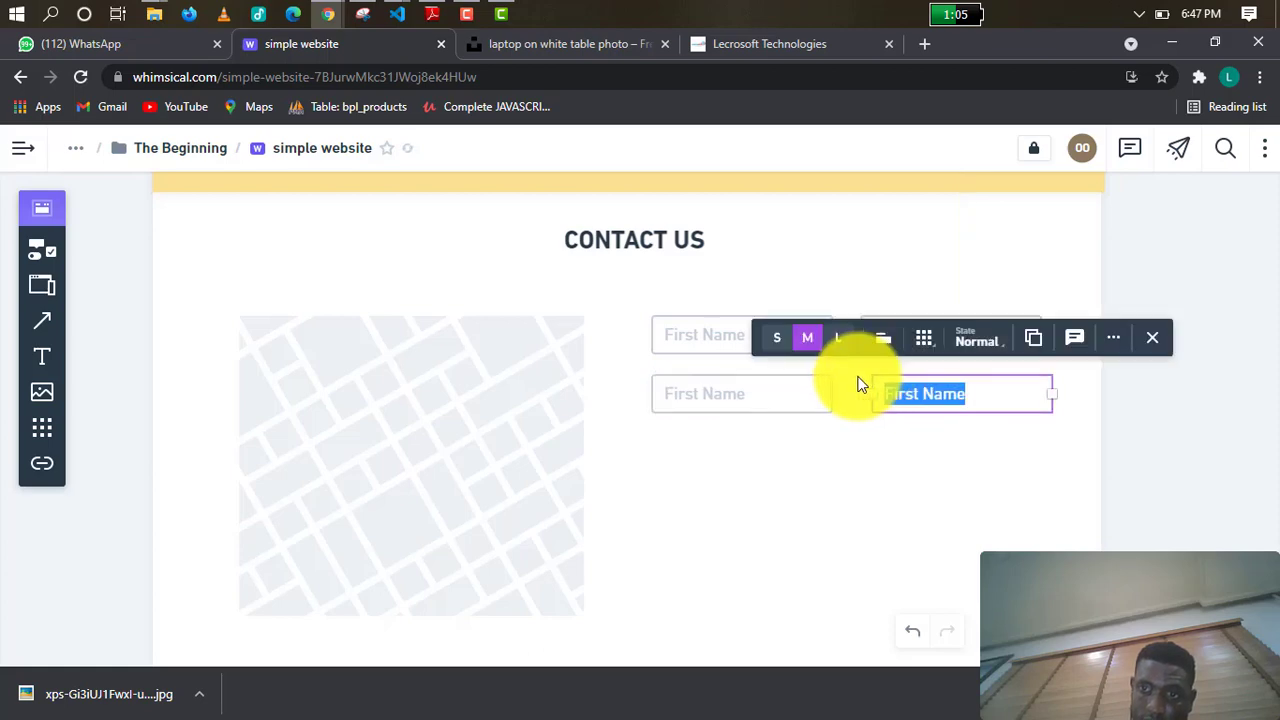
click(880, 440)
click(921, 408)
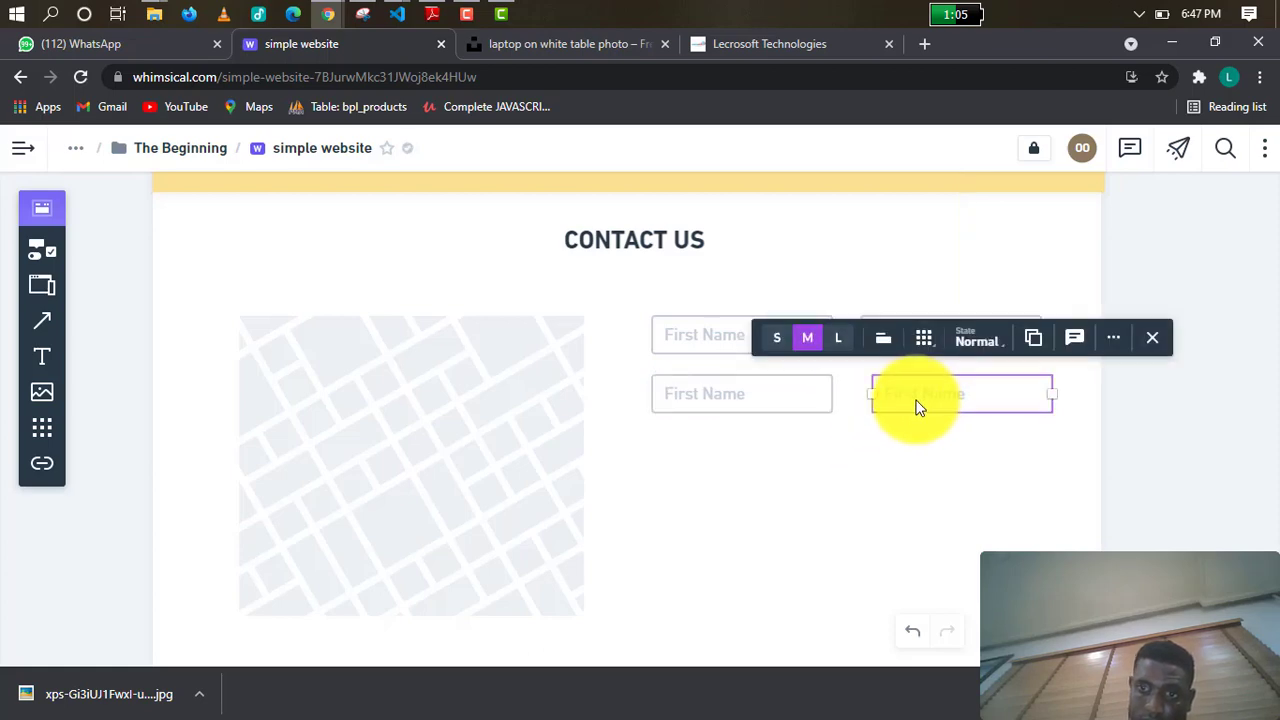
drag(883, 396, 880, 395)
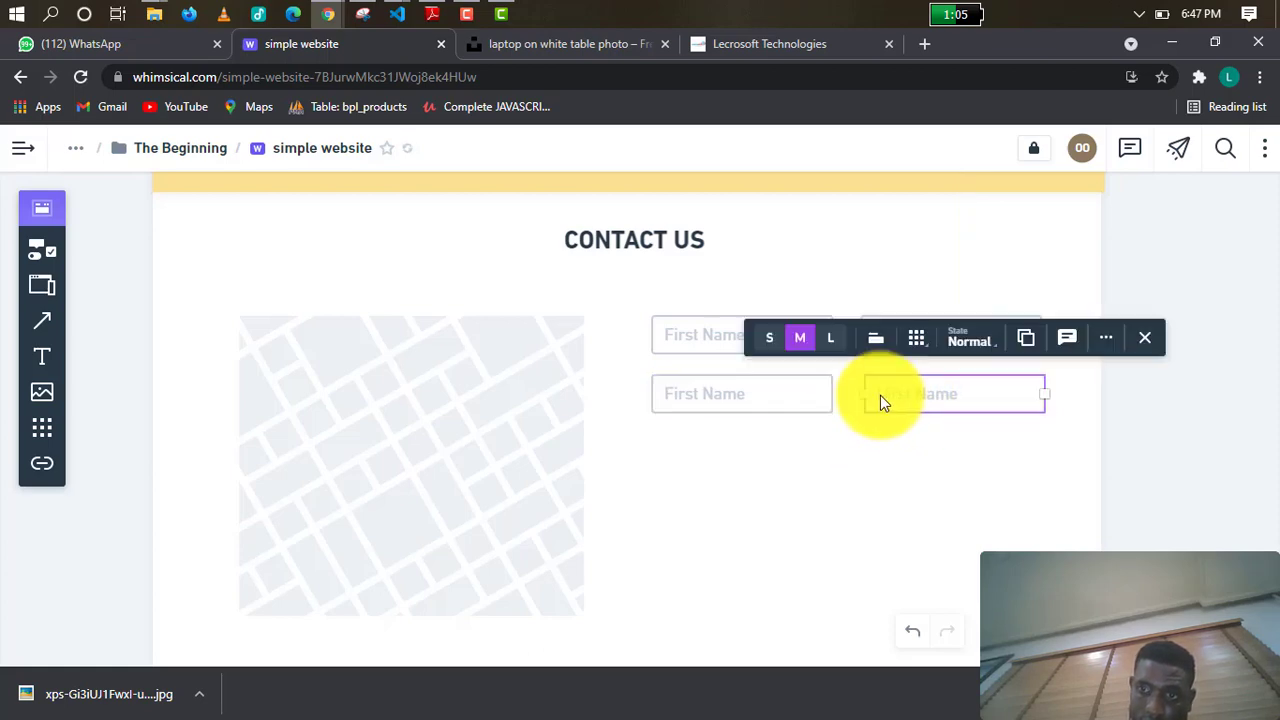
click(821, 450)
Set the placeholders of the two second-row fields to "Subject" and "Email".
click(742, 400)
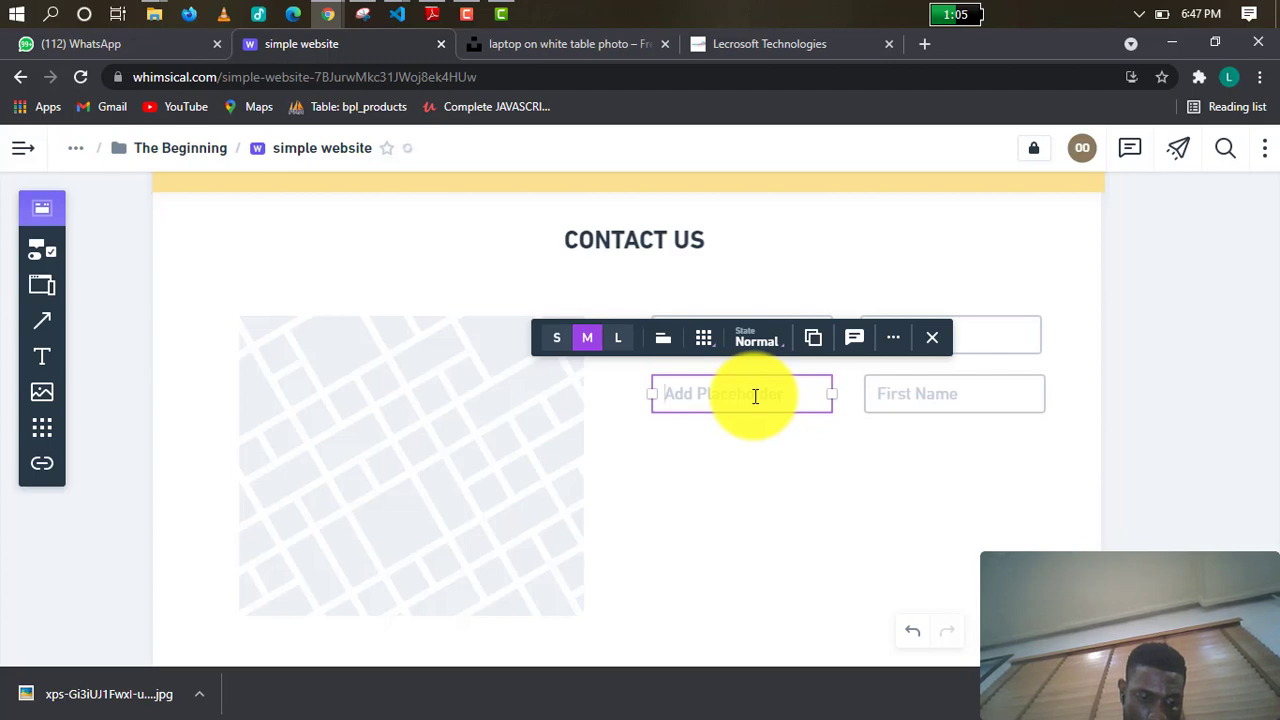
text(Subject)
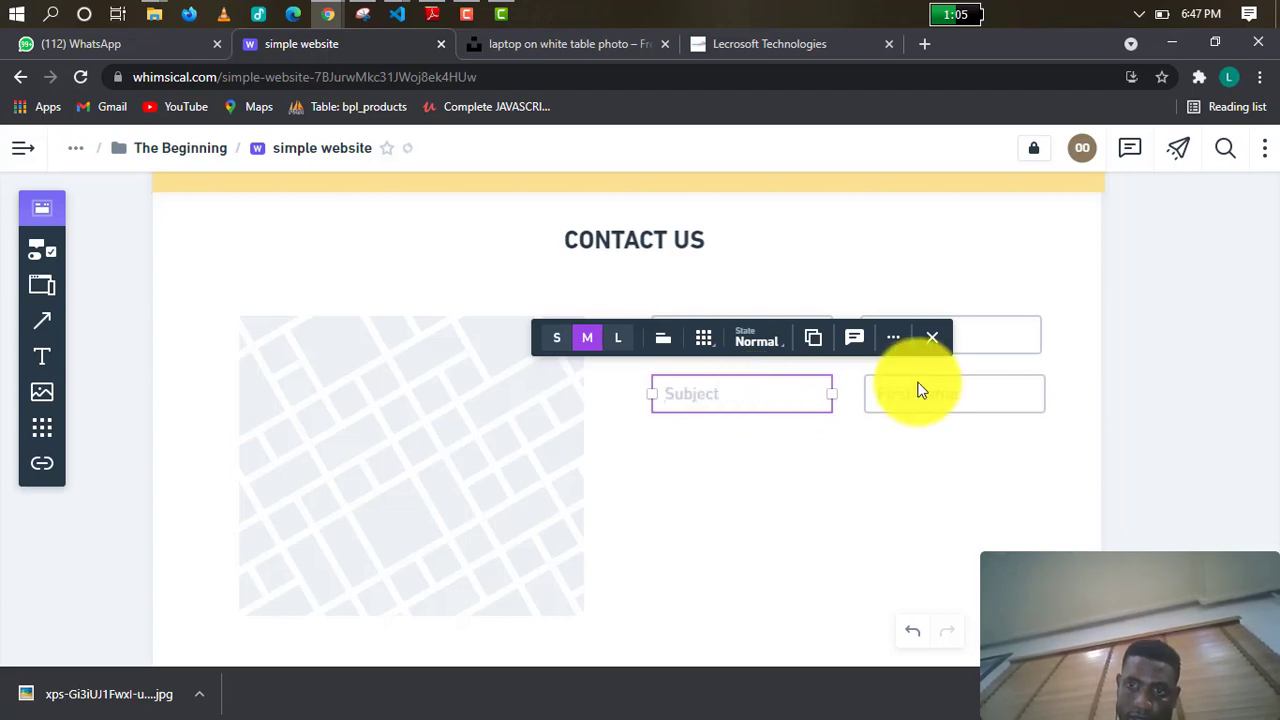
click(921, 390)
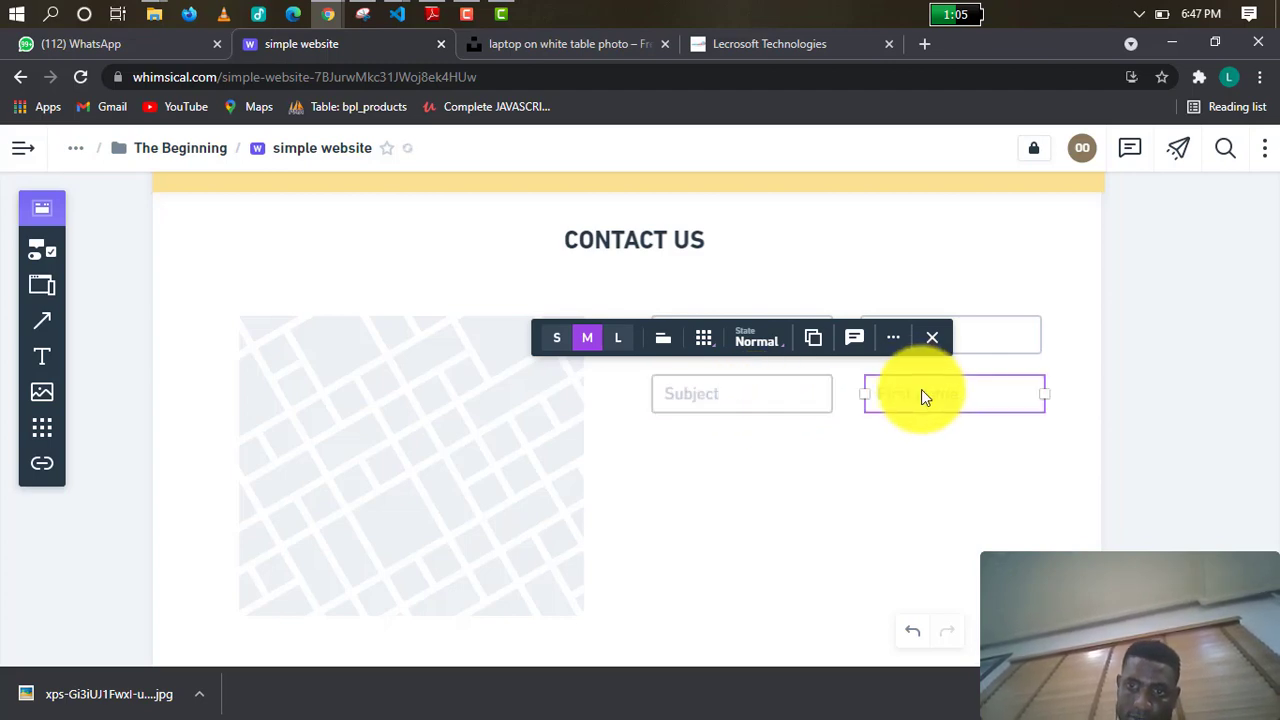
double_click(923, 393)
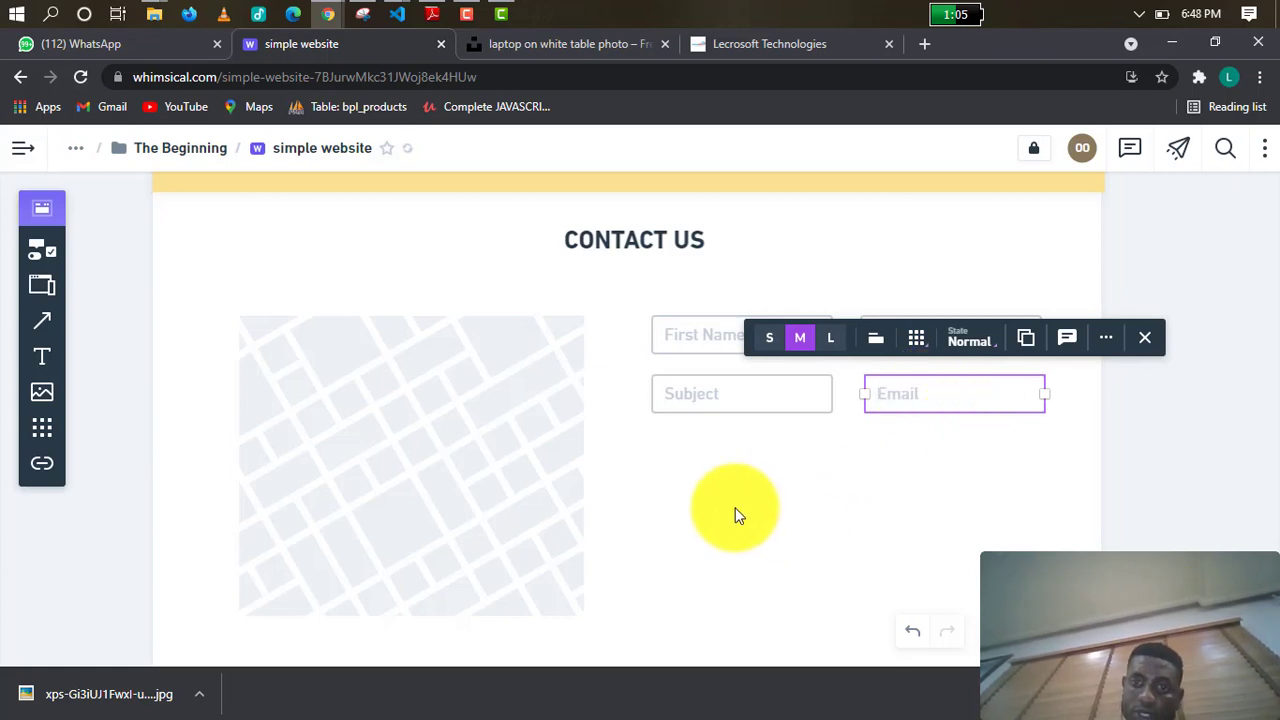
click(757, 465)
scroll(841, 424, up, 1)
scroll(841, 424, down, 2)
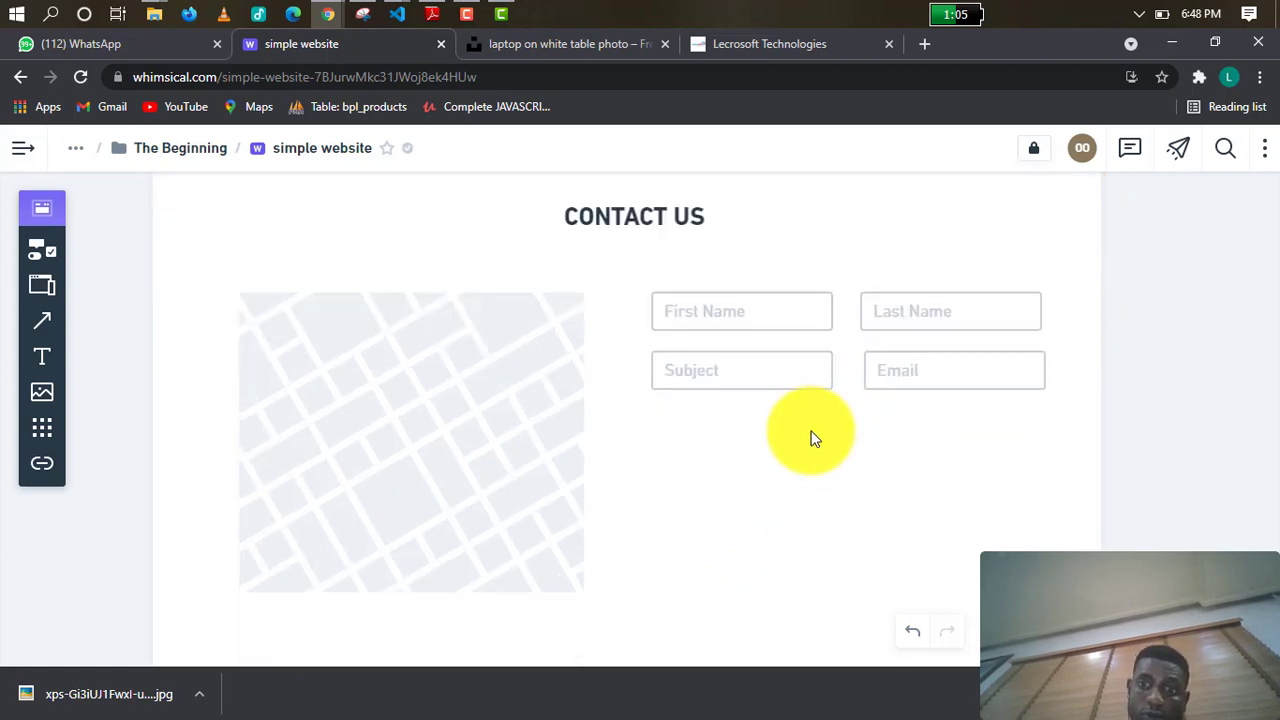
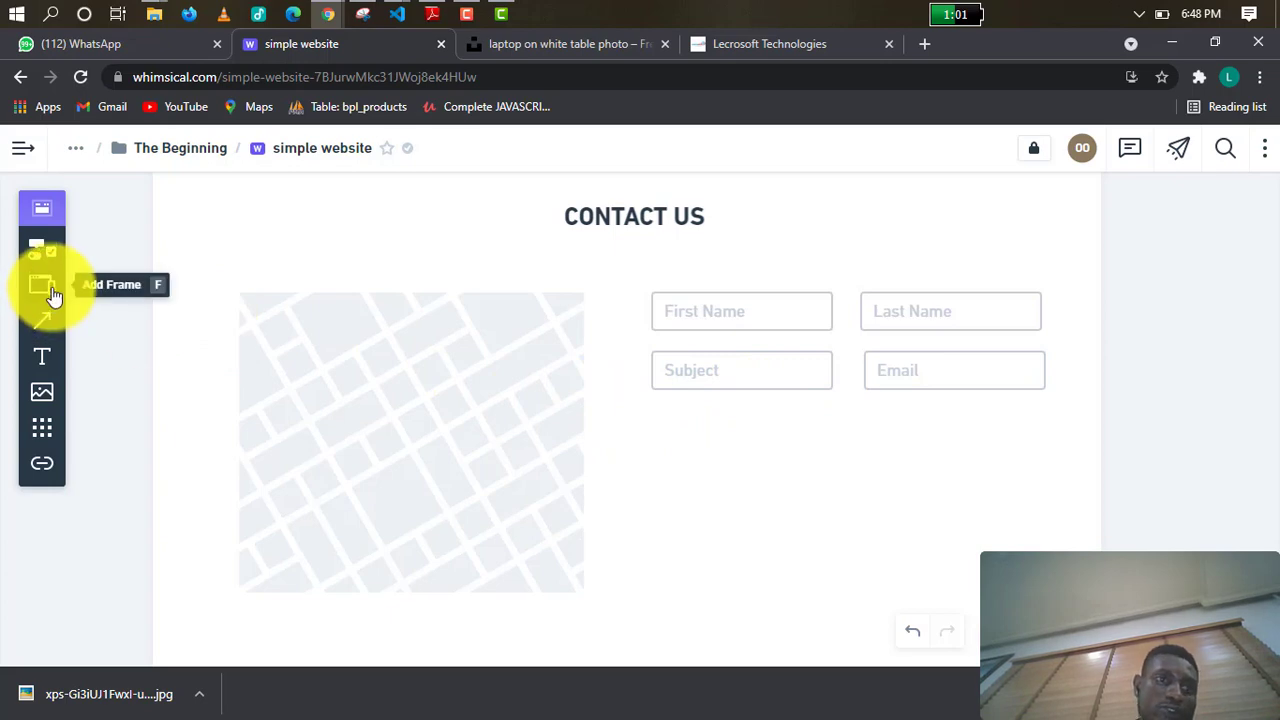
scroll(602, 392, up, 4)
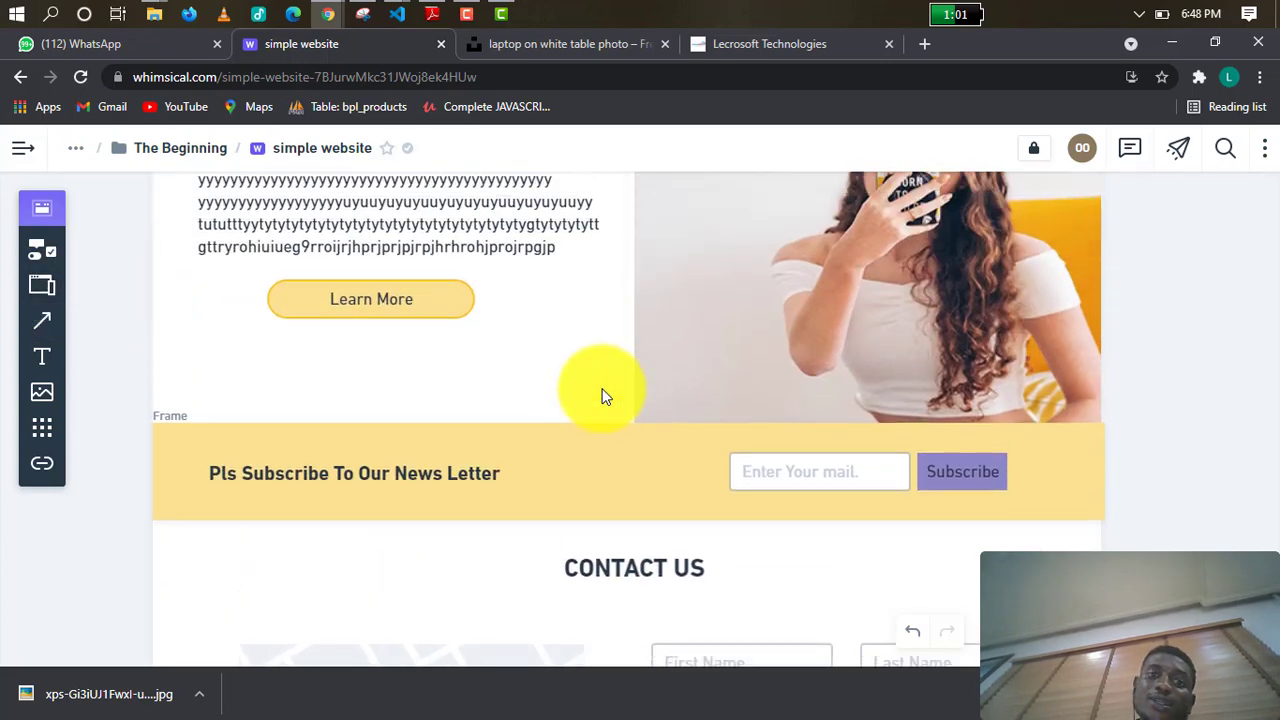
Look over the page from the newsletter section up to the hero and back down to Contact Us.
scroll(602, 392, up, 5)
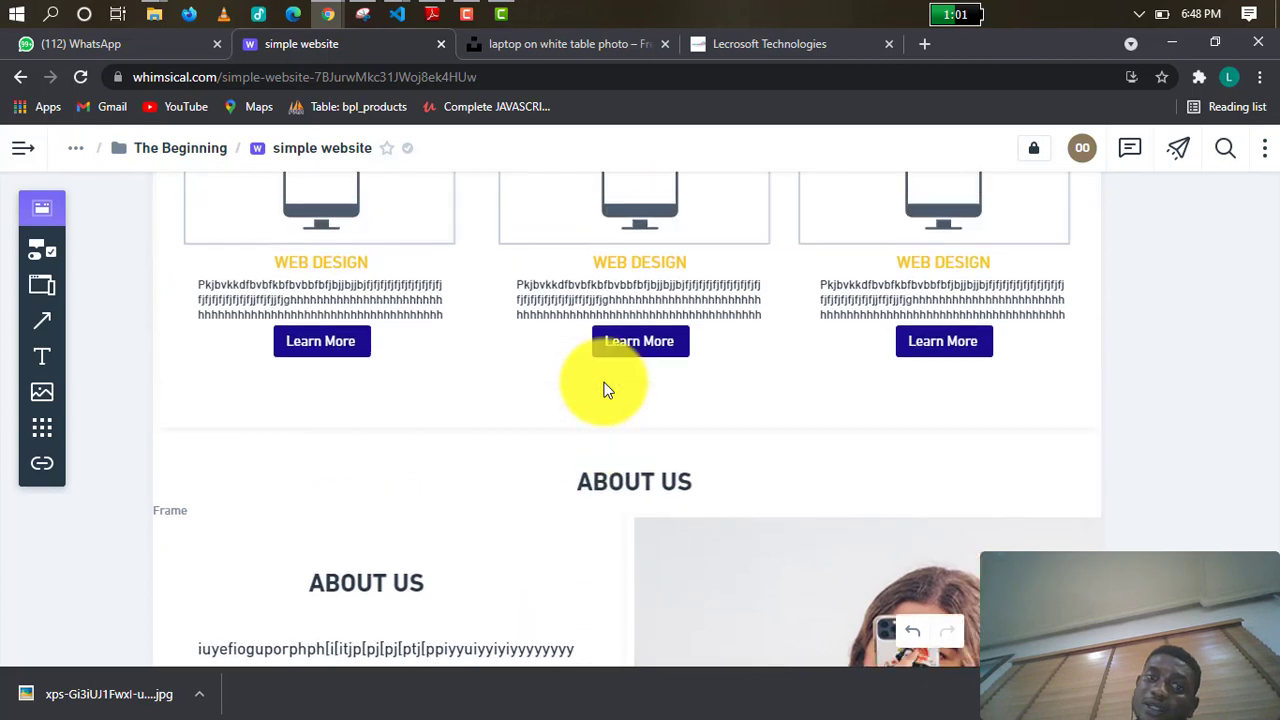
scroll(604, 389, up, 4)
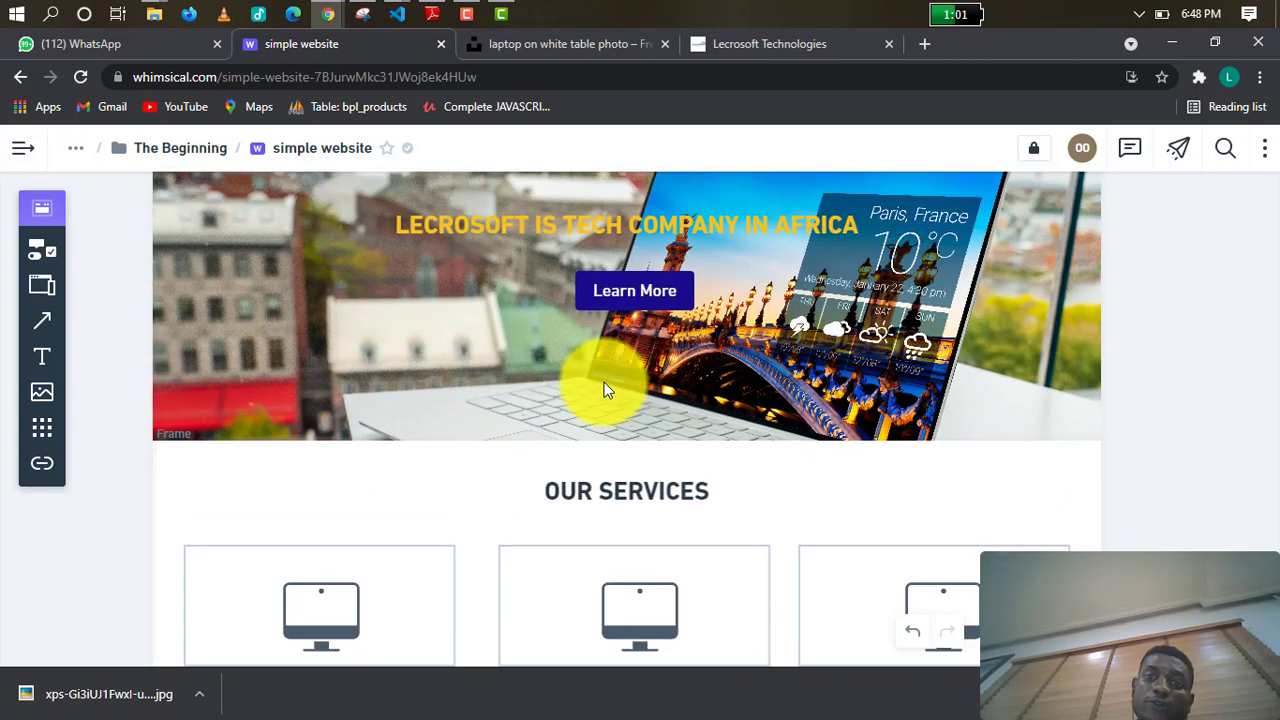
scroll(604, 389, up, 2)
scroll(604, 389, down, 2)
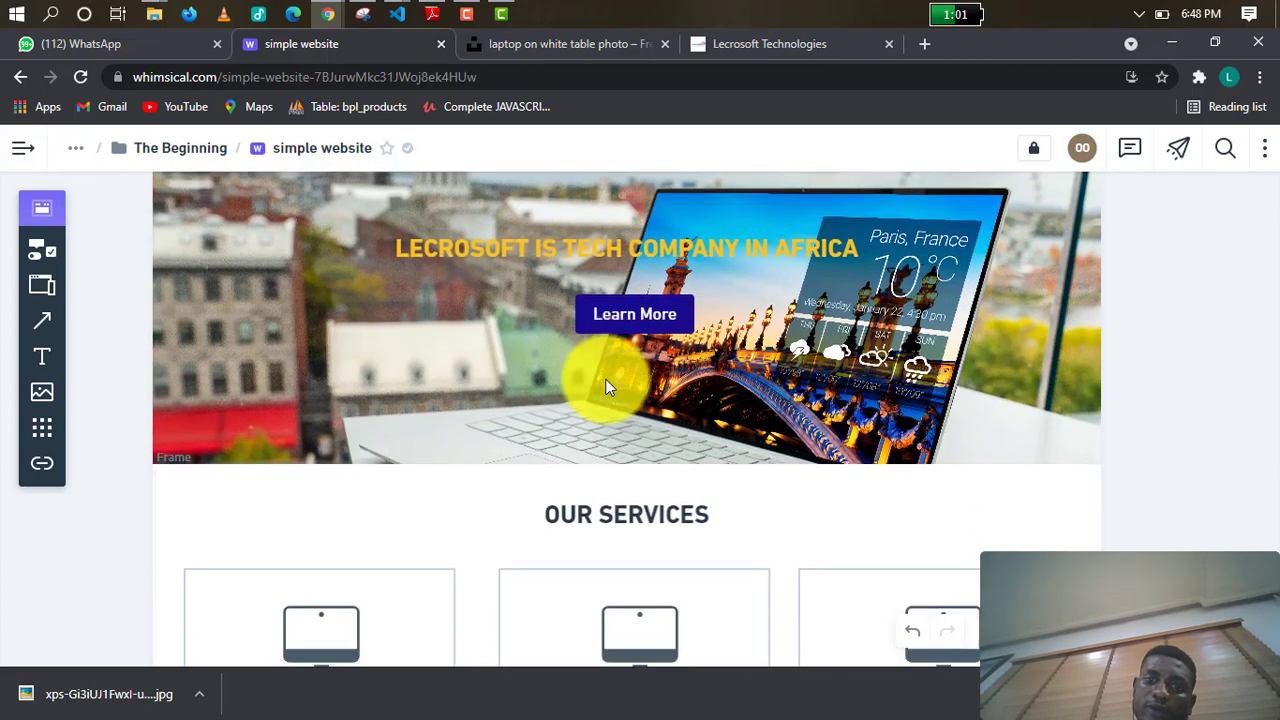
scroll(605, 388, down, 7)
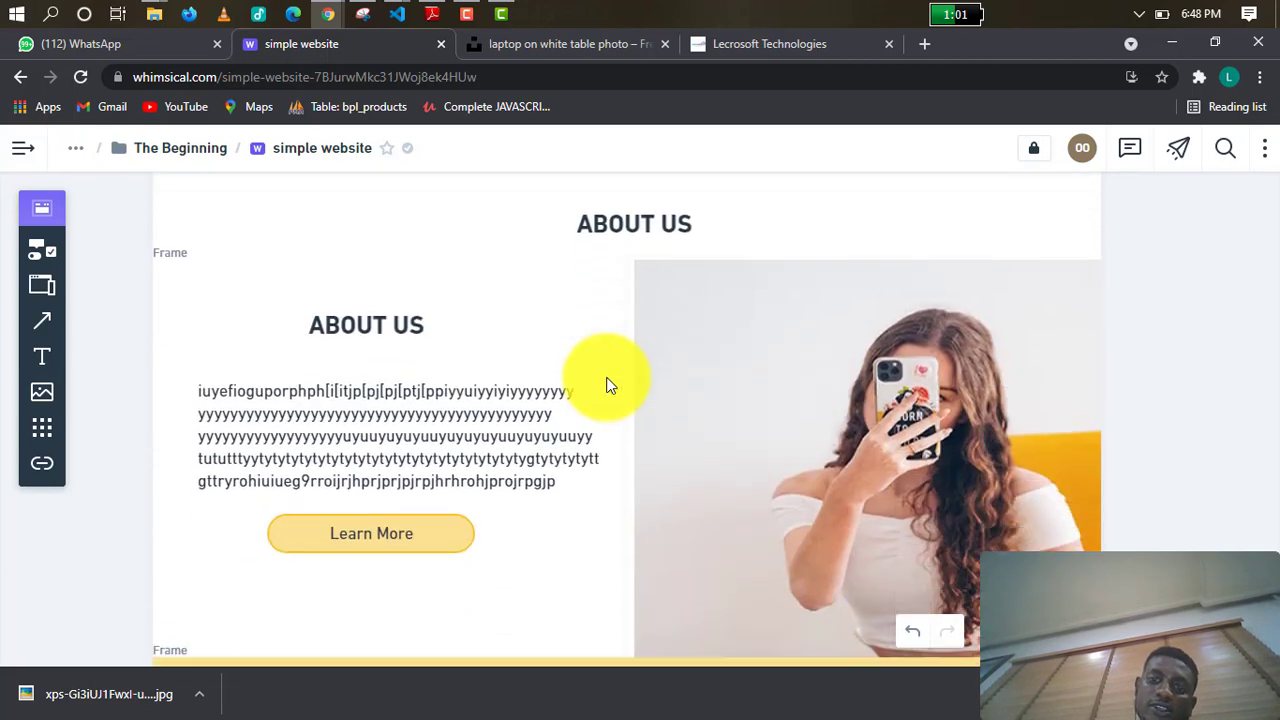
scroll(607, 384, down, 6)
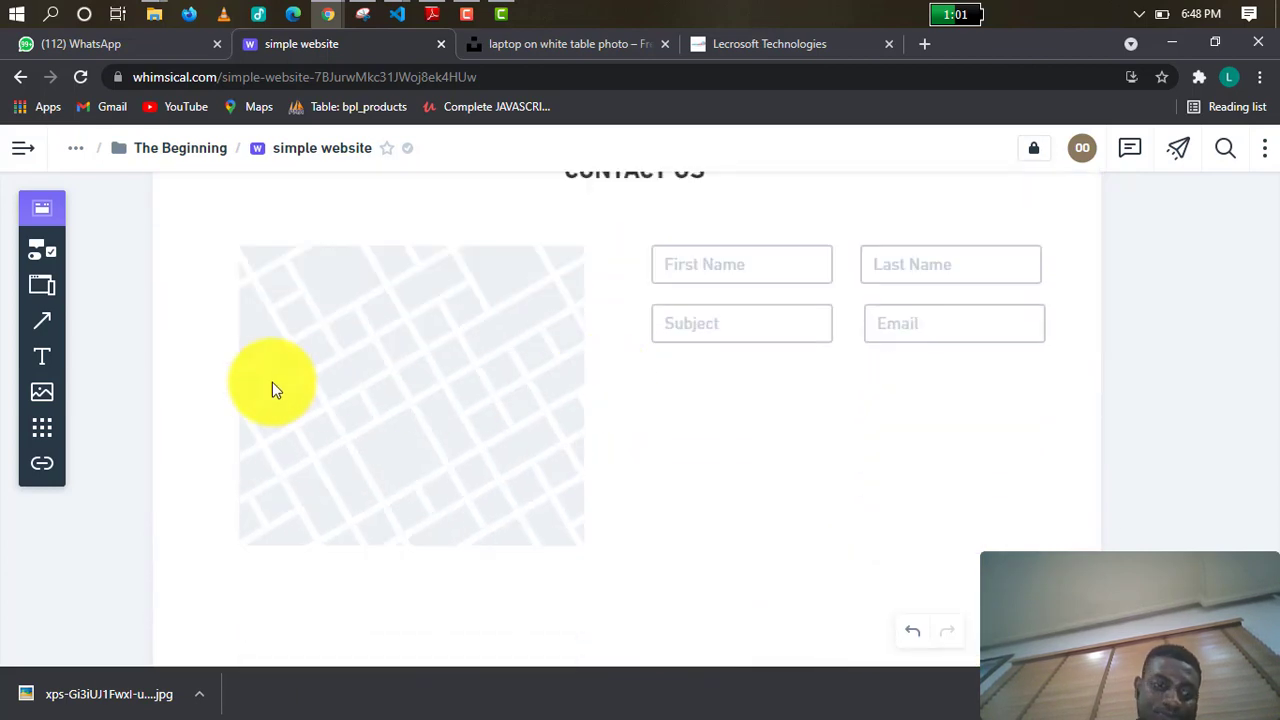
click(36, 297)
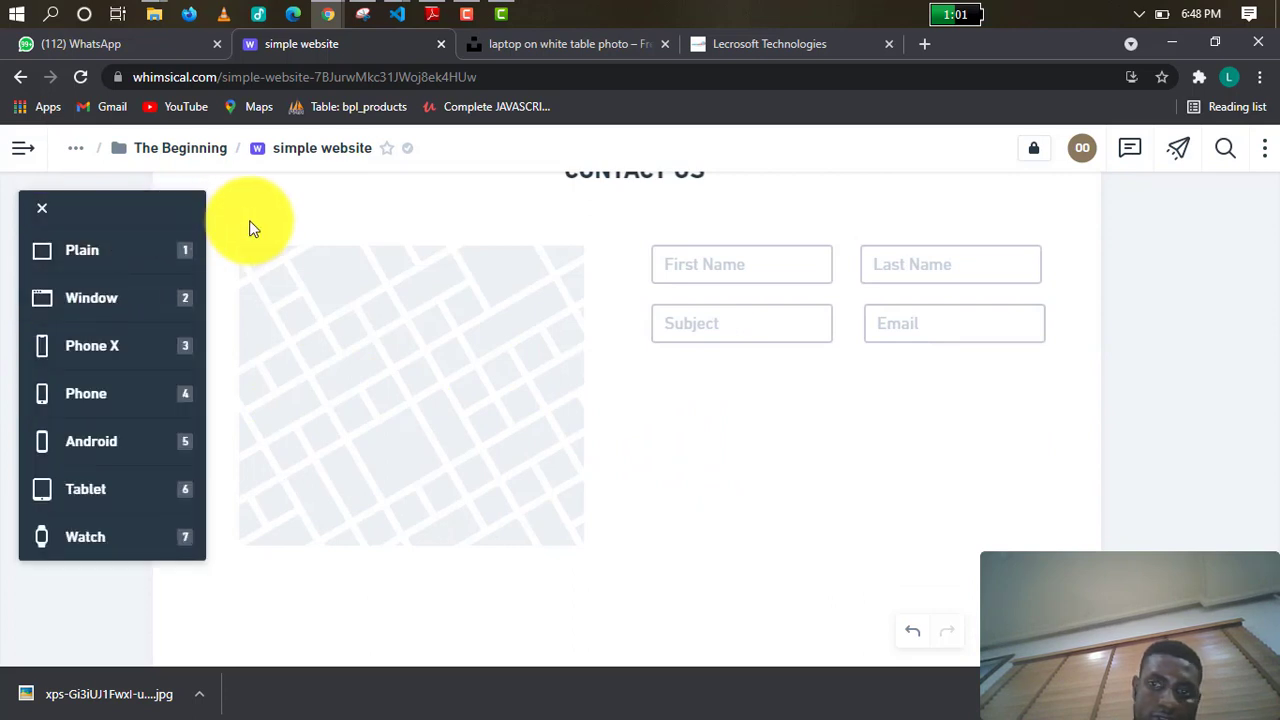
click(30, 248)
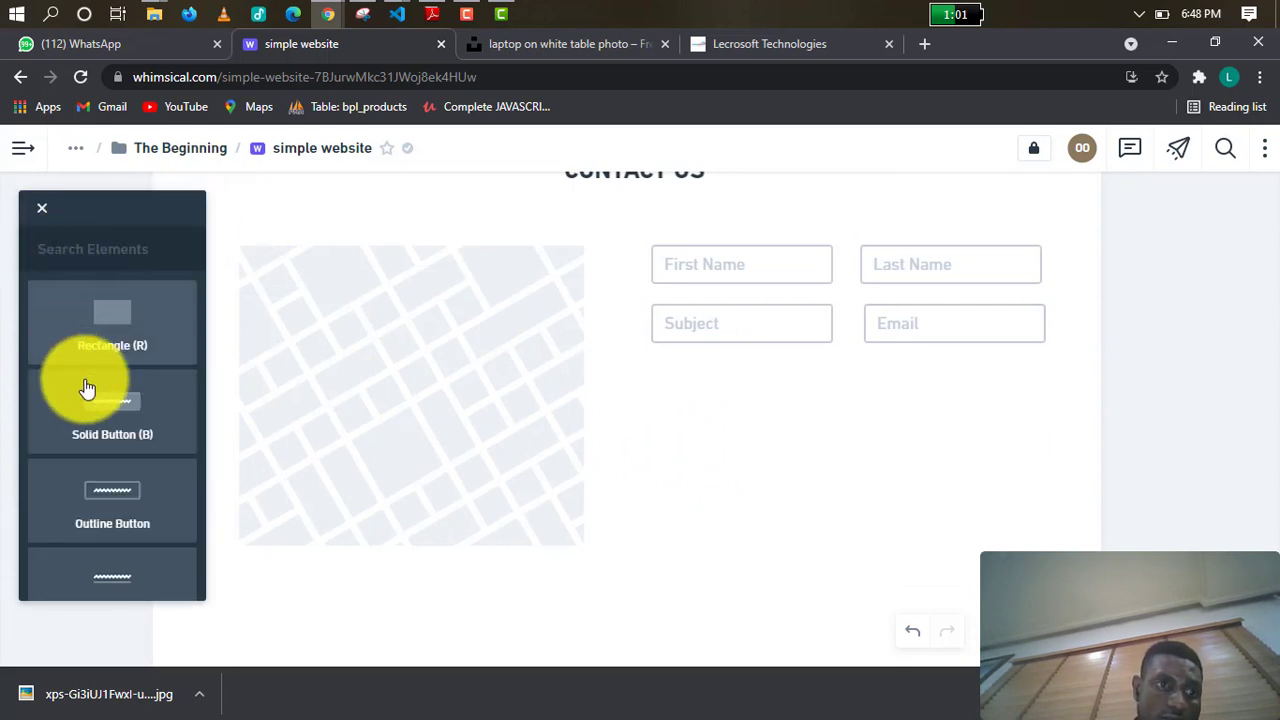
scroll(94, 425, down, 10)
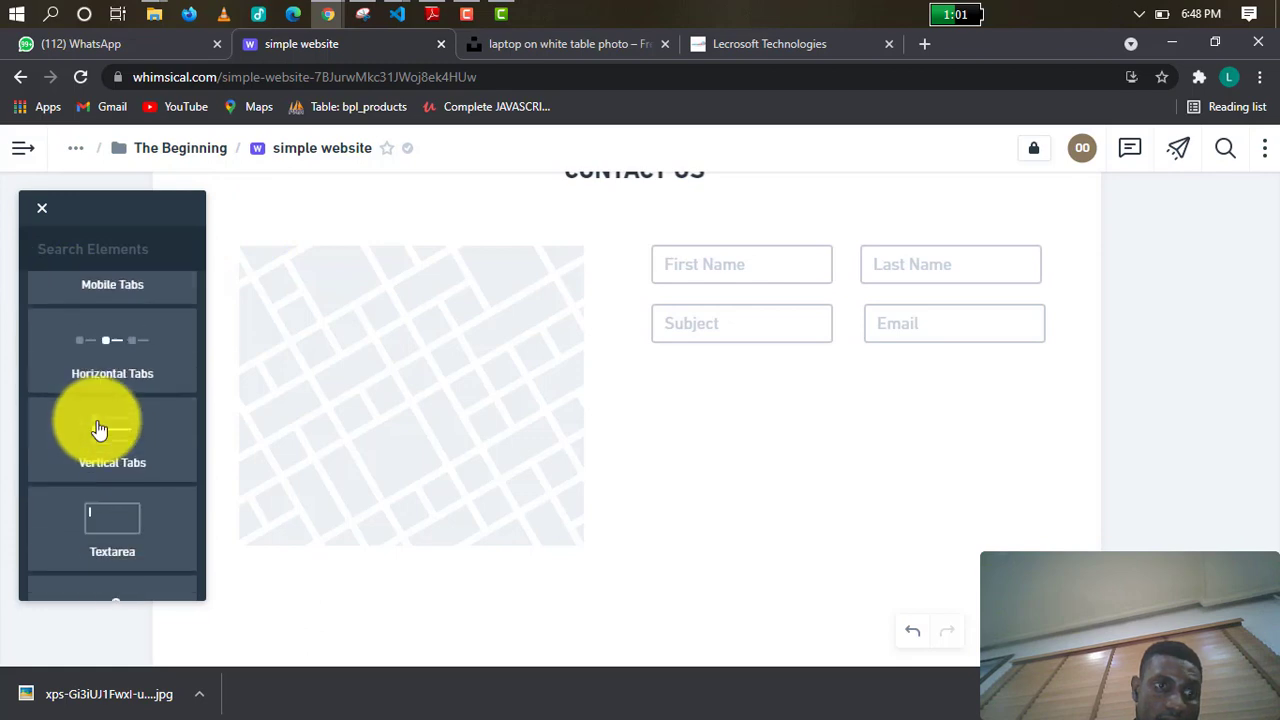
scroll(102, 426, down, 2)
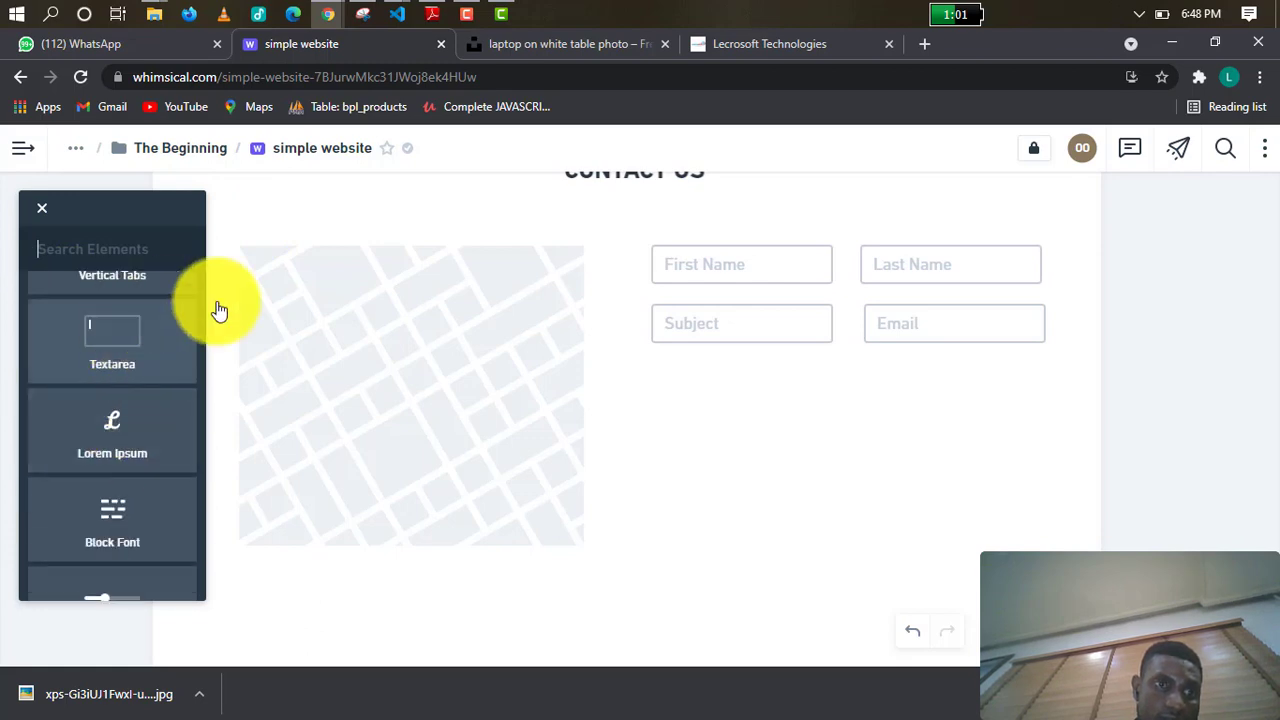
click(43, 214)
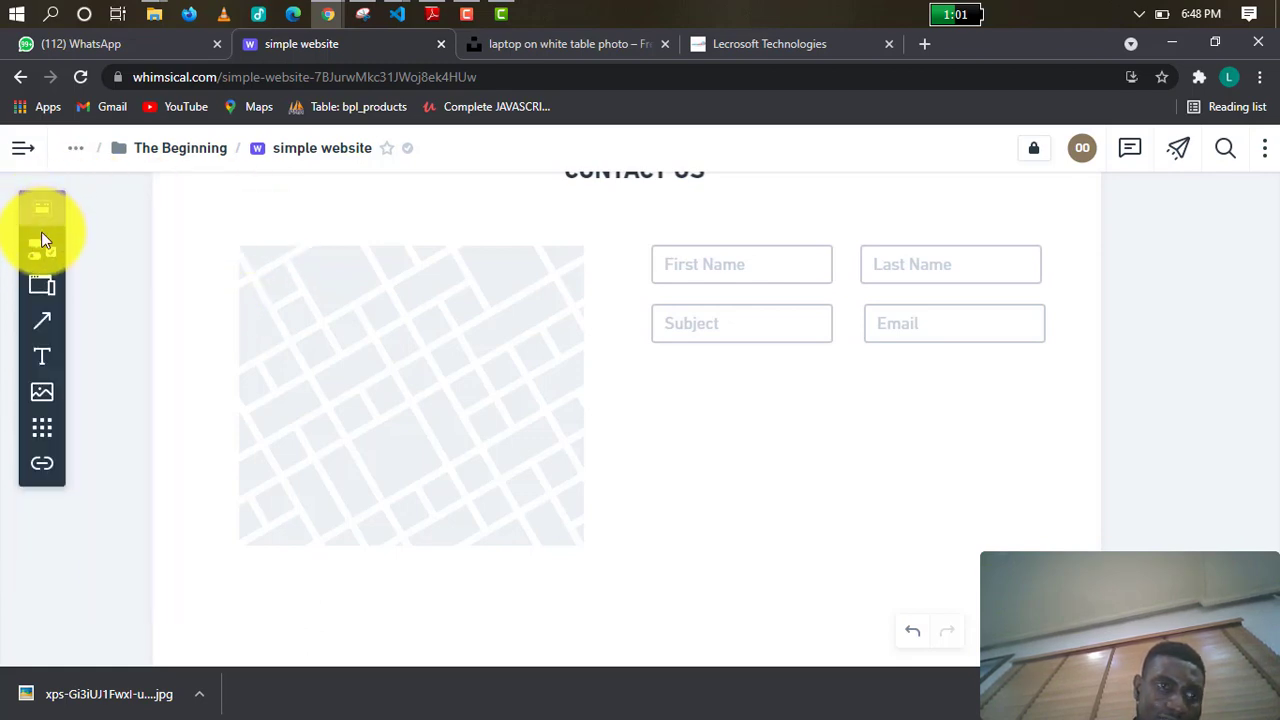
click(45, 254)
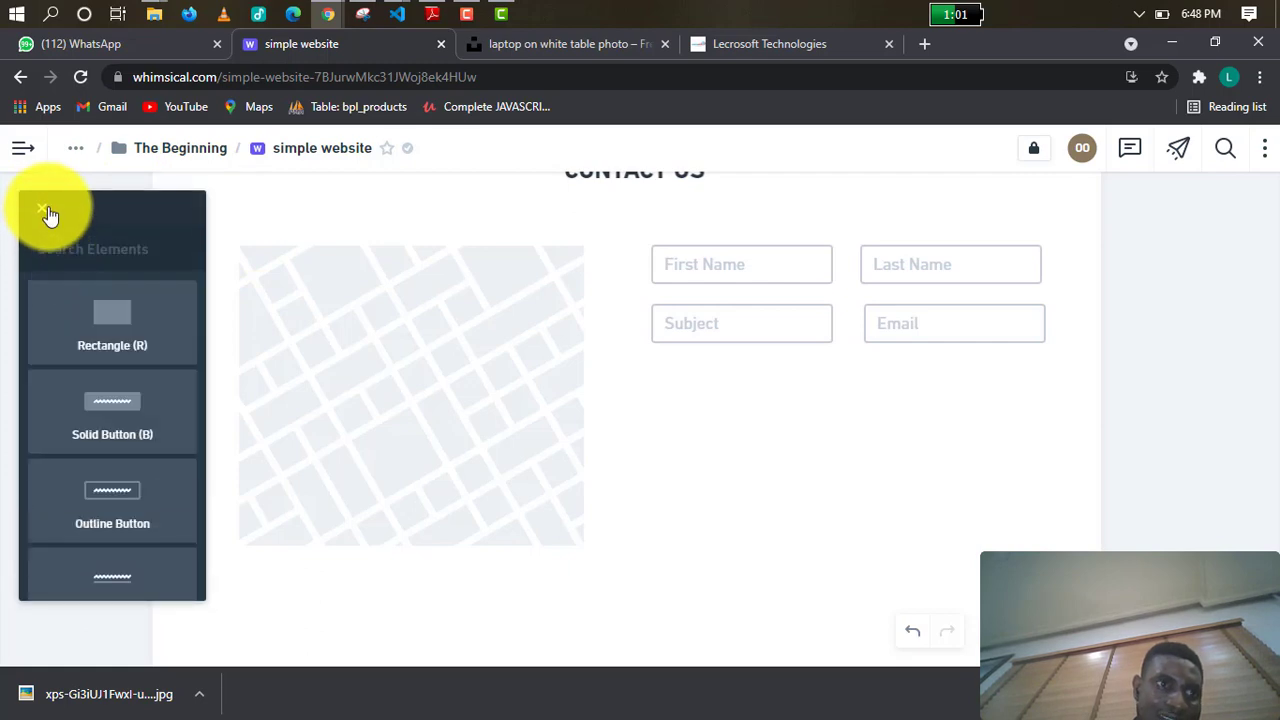
click(43, 213)
Add a textarea below the Subject and Email fields and enlarge it to 419 x 148, spanning both field columns.
click(40, 254)
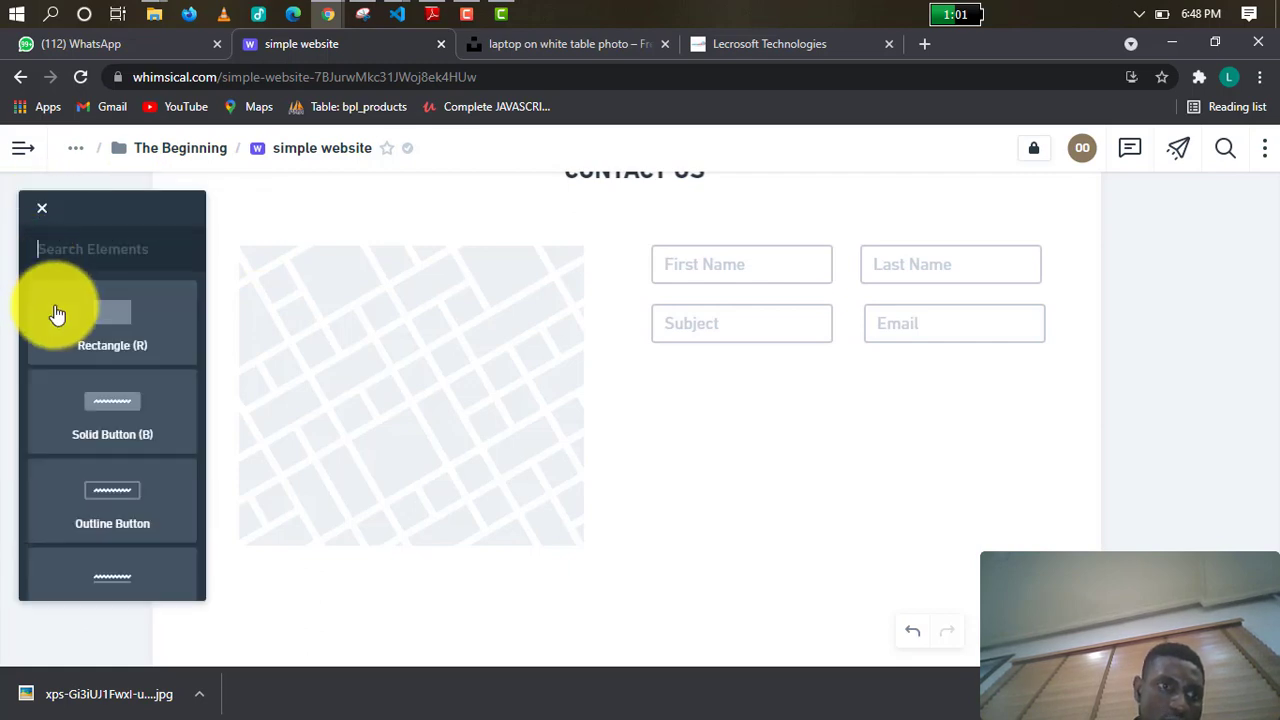
scroll(96, 498, down, 1)
scroll(96, 498, down, 10)
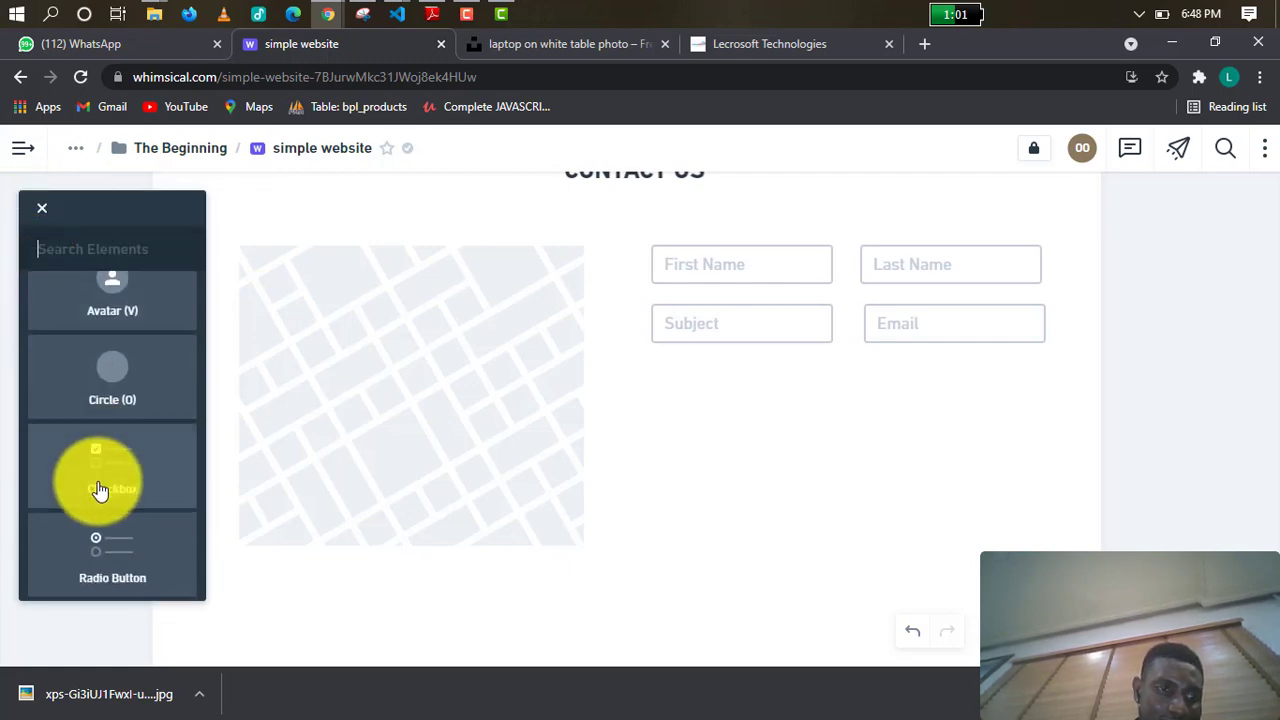
scroll(98, 482, down, 4)
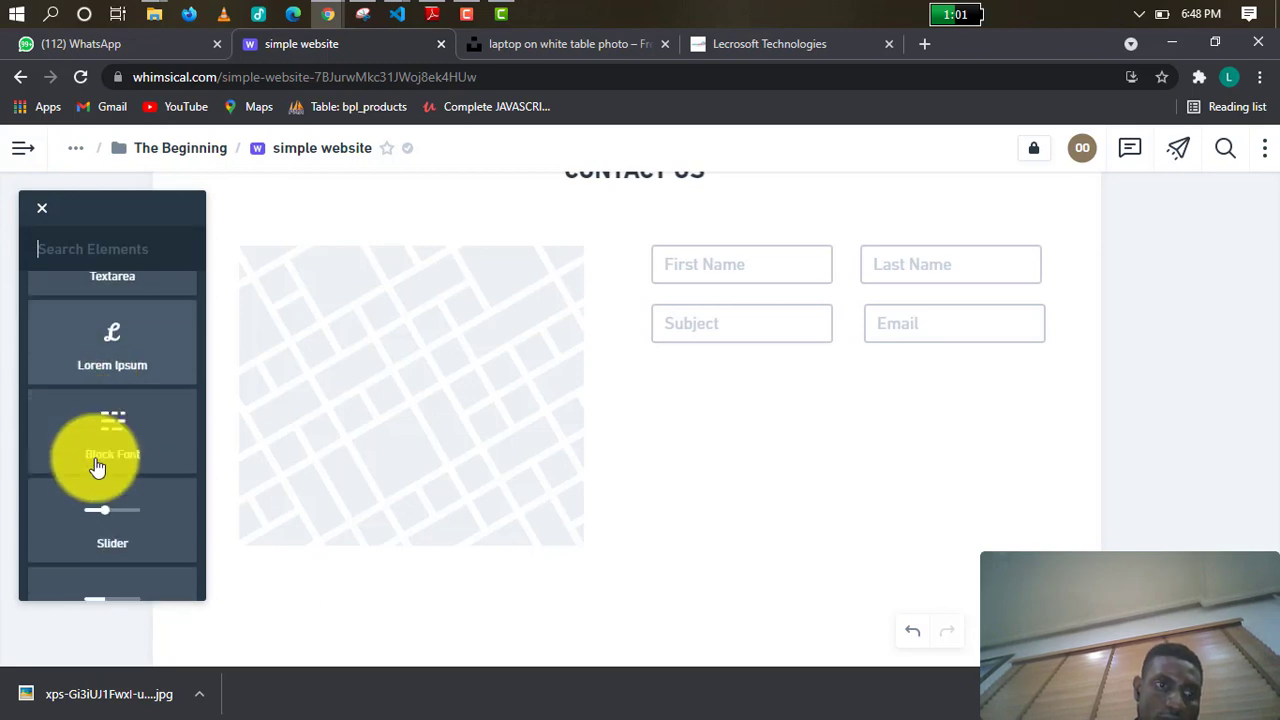
scroll(100, 466, up, 1)
drag(118, 346, 651, 381)
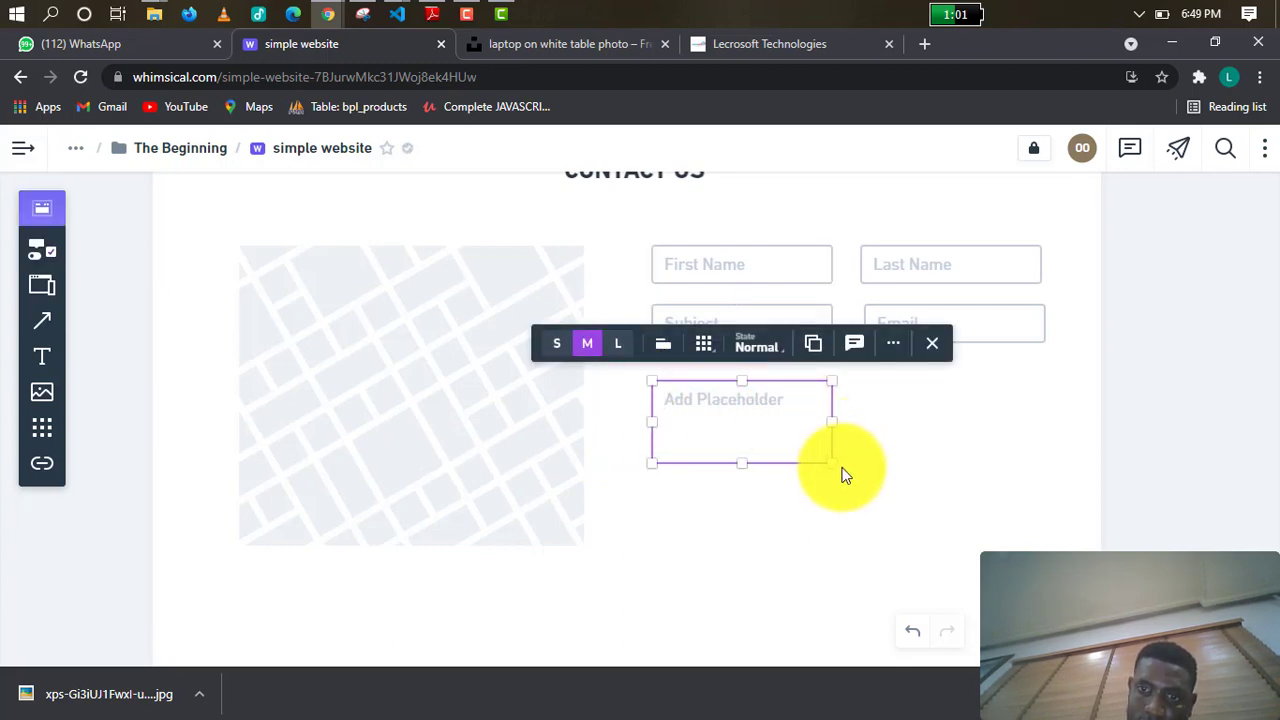
drag(831, 462, 1041, 518)
click(627, 486)
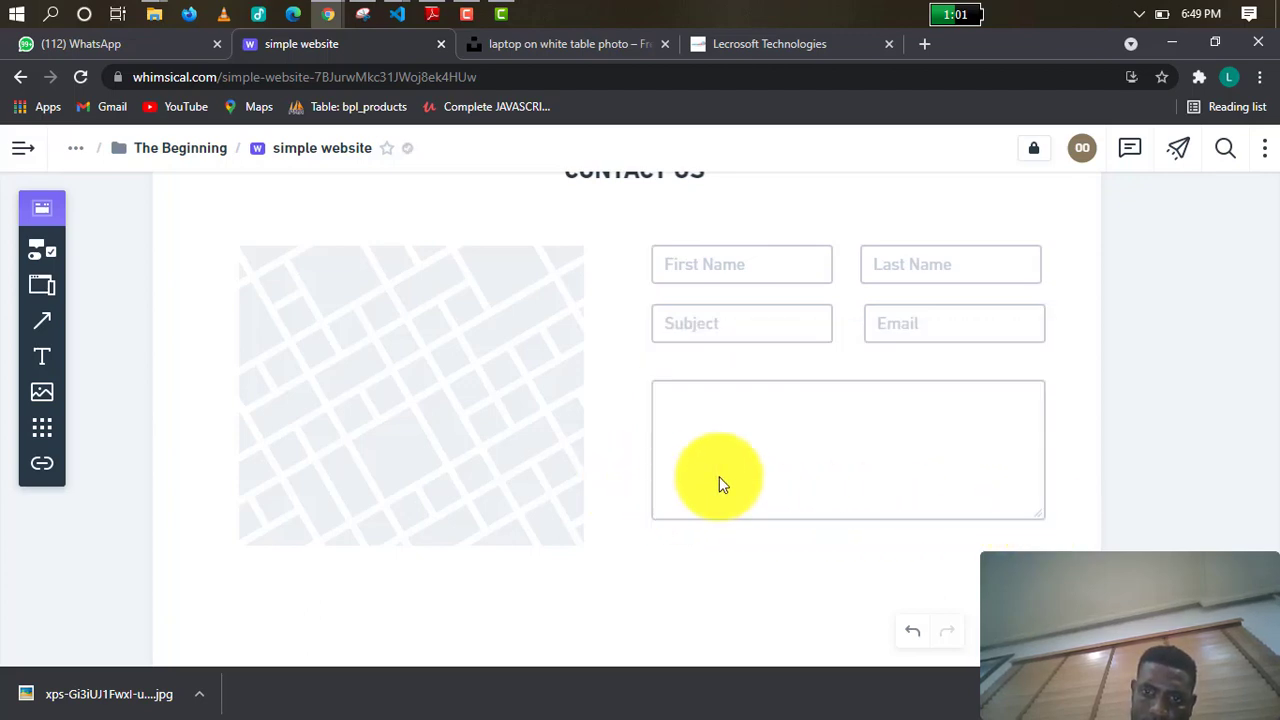
Extend the textarea's upper edge slightly toward the second field row and shorten it a little from its lower edge.
click(860, 468)
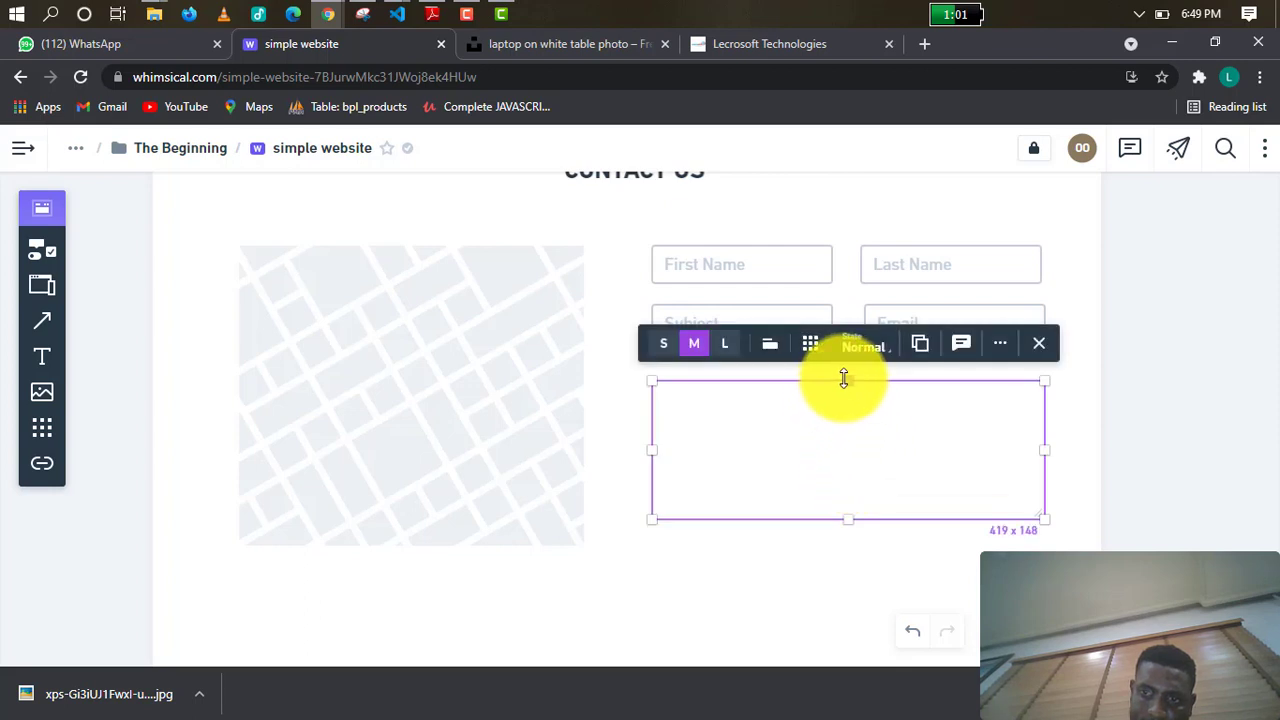
drag(844, 378, 844, 372)
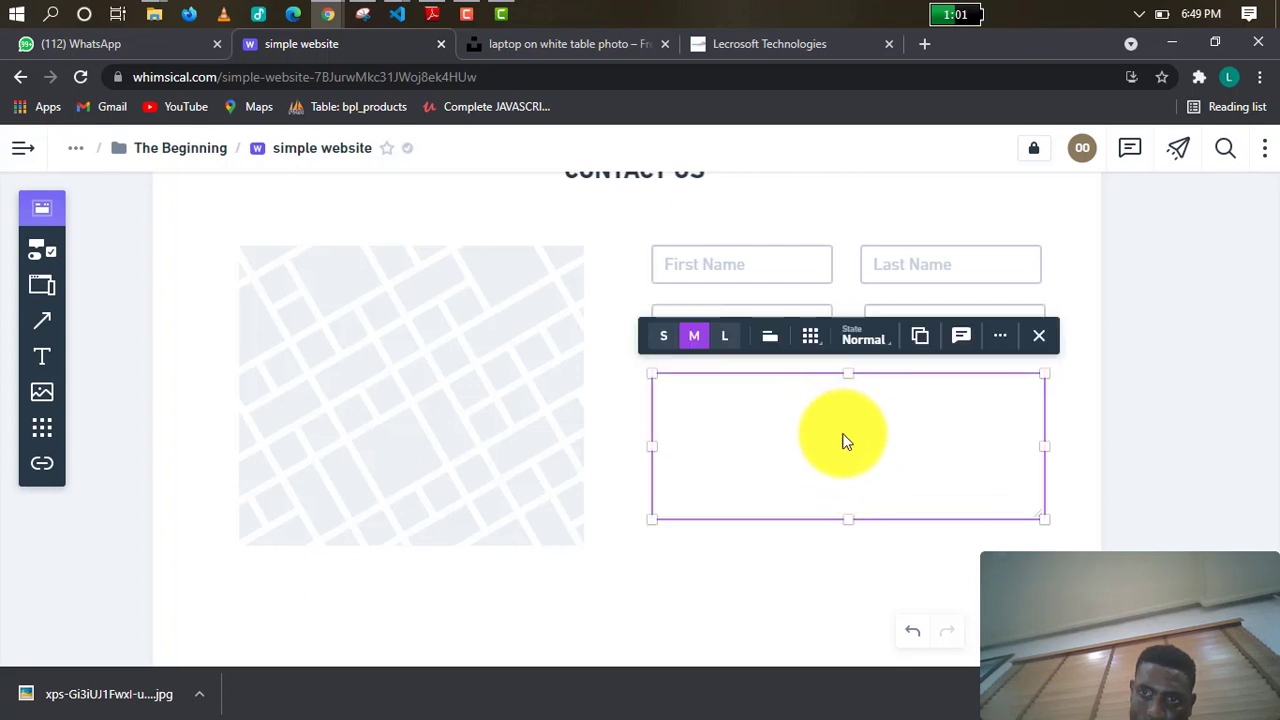
drag(850, 511, 848, 498)
click(634, 494)
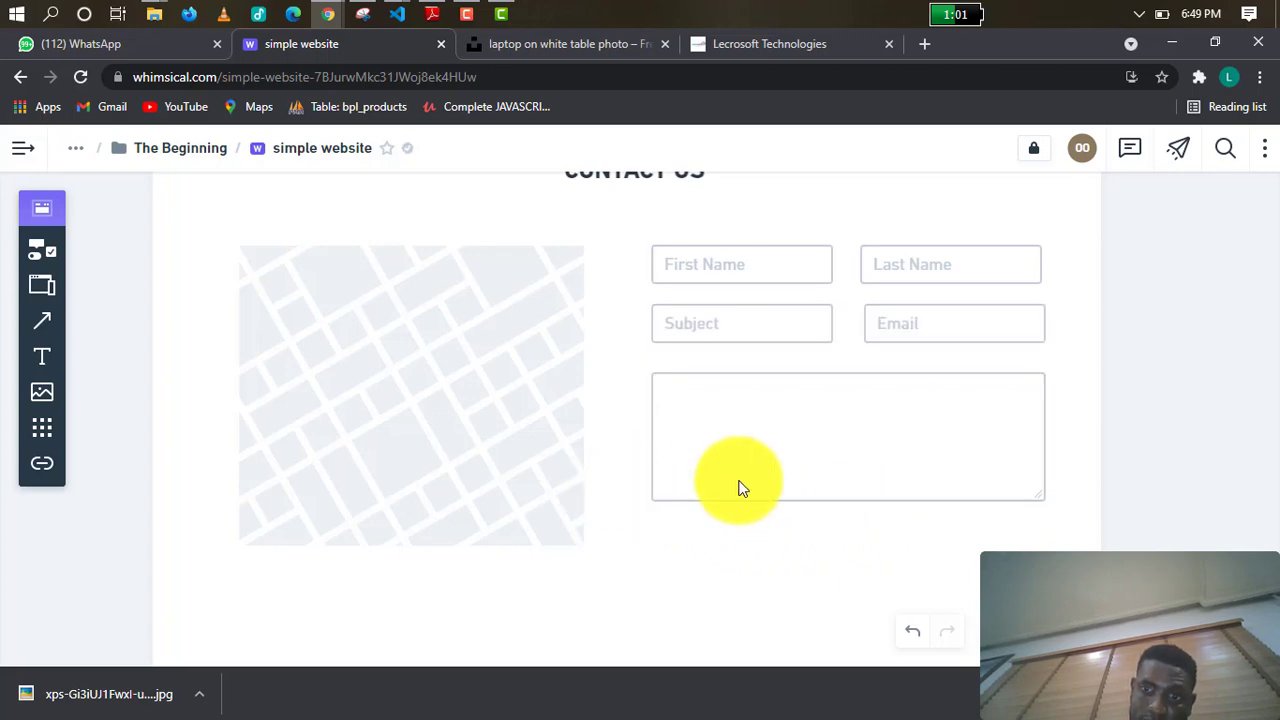
Set the textarea's placeholder to "Enter Your message here".
click(872, 470)
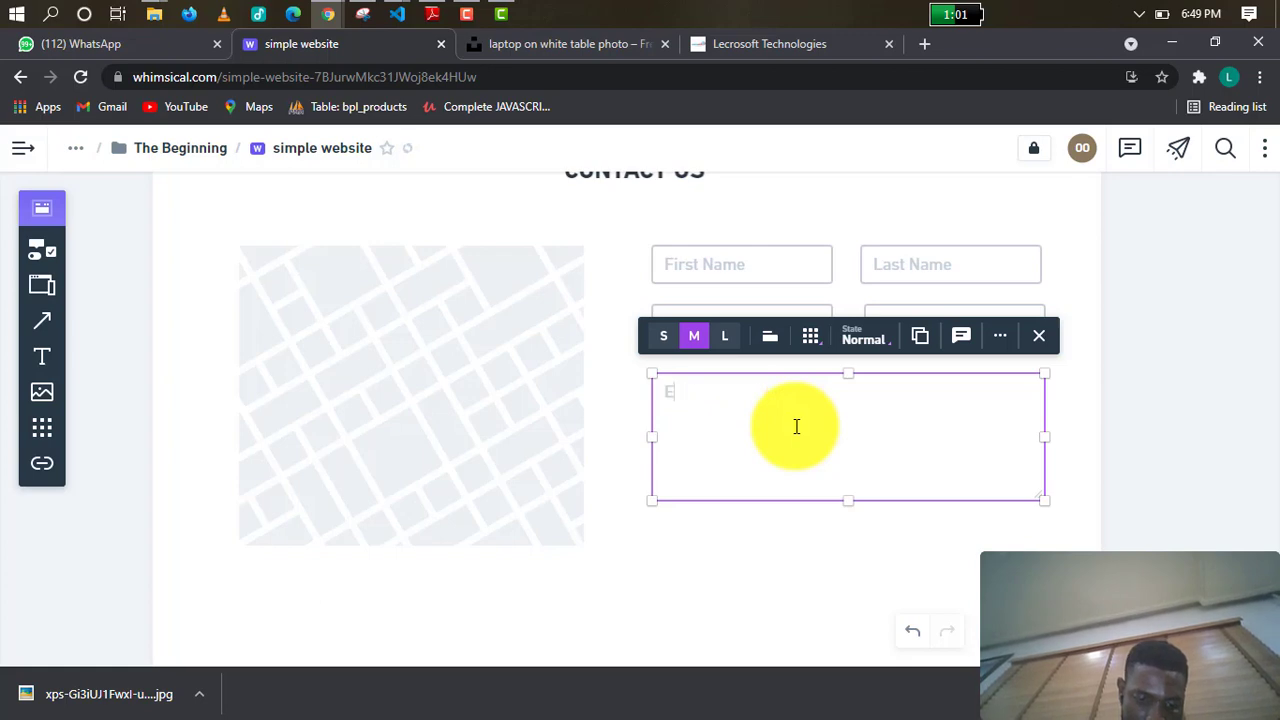
text(Enter )
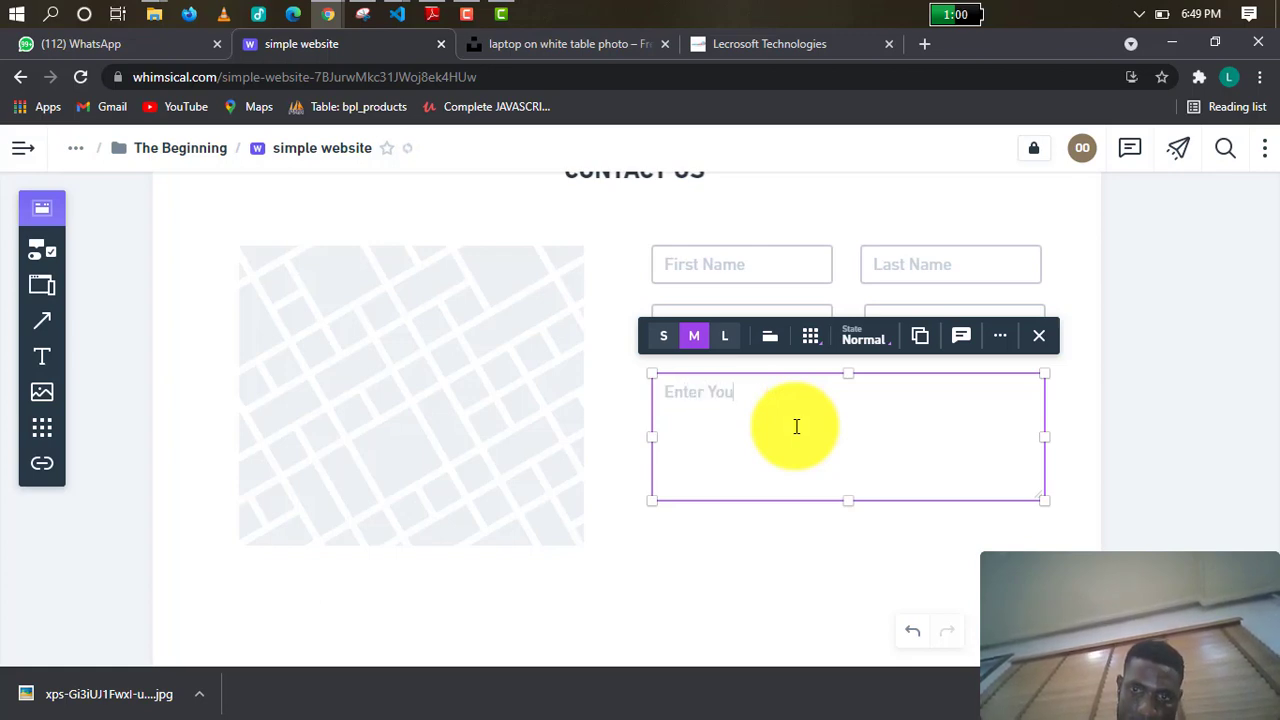
text(YourT)
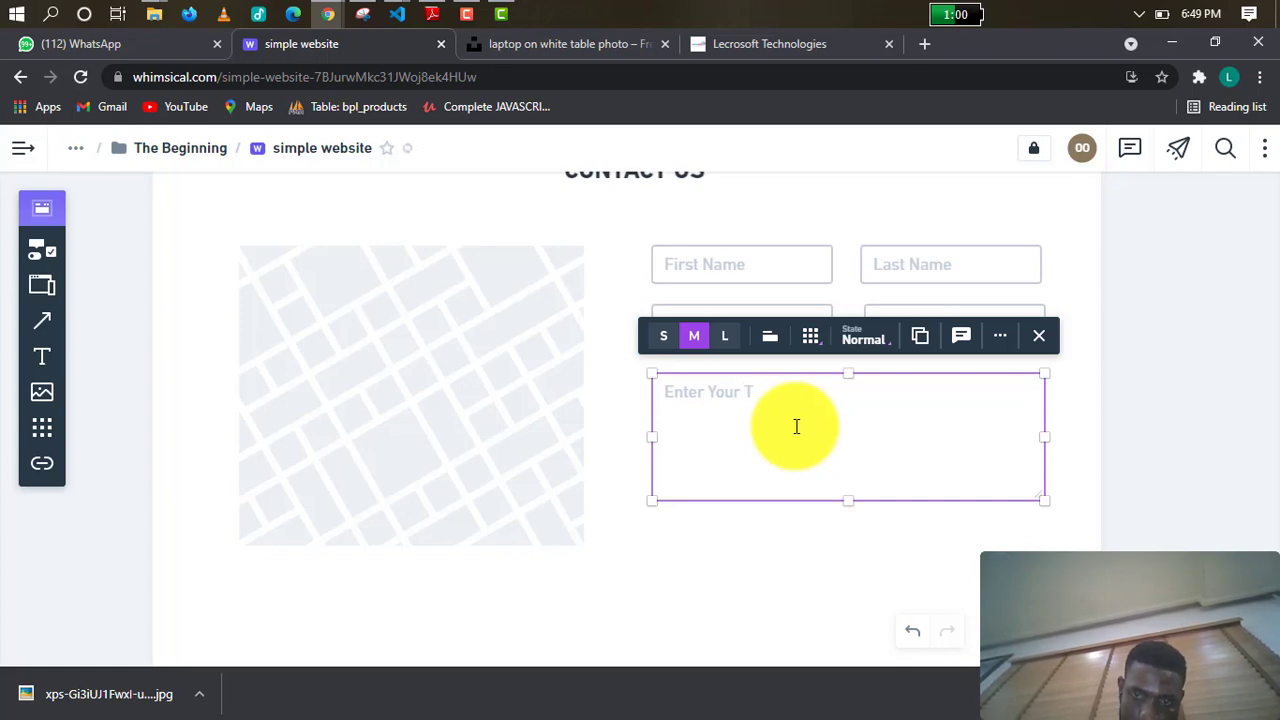
text(message here)
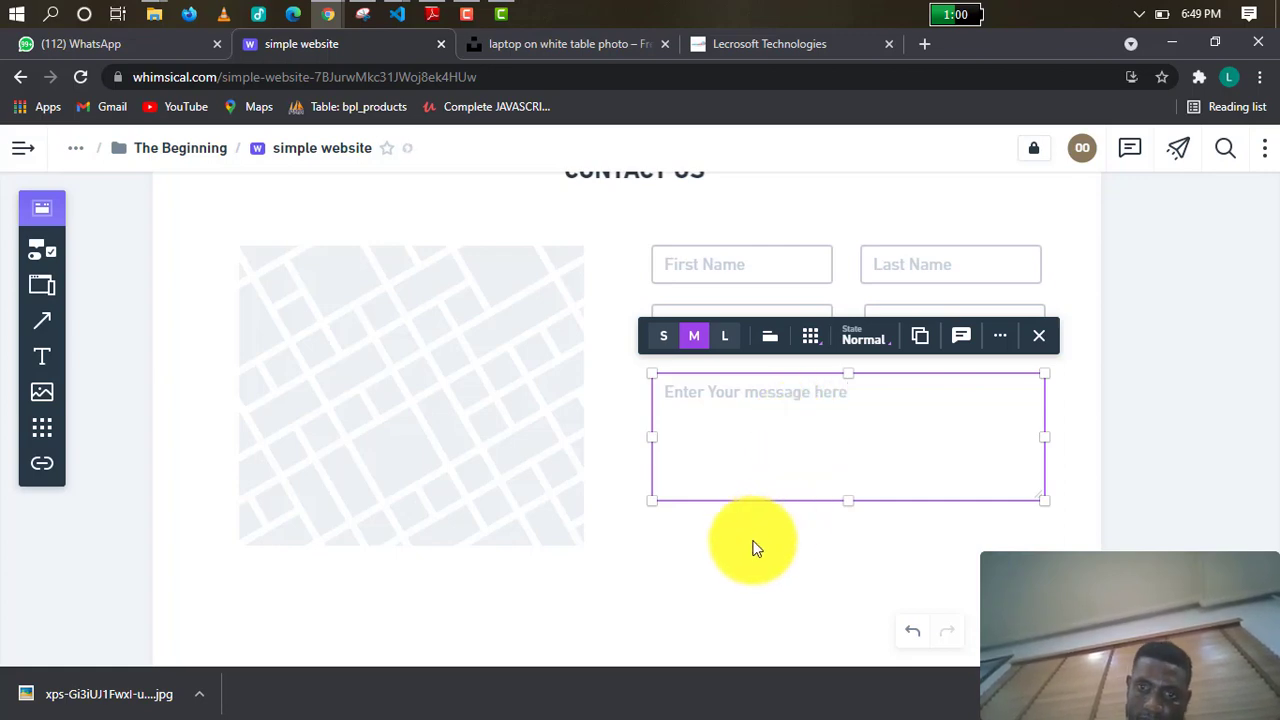
click(580, 537)
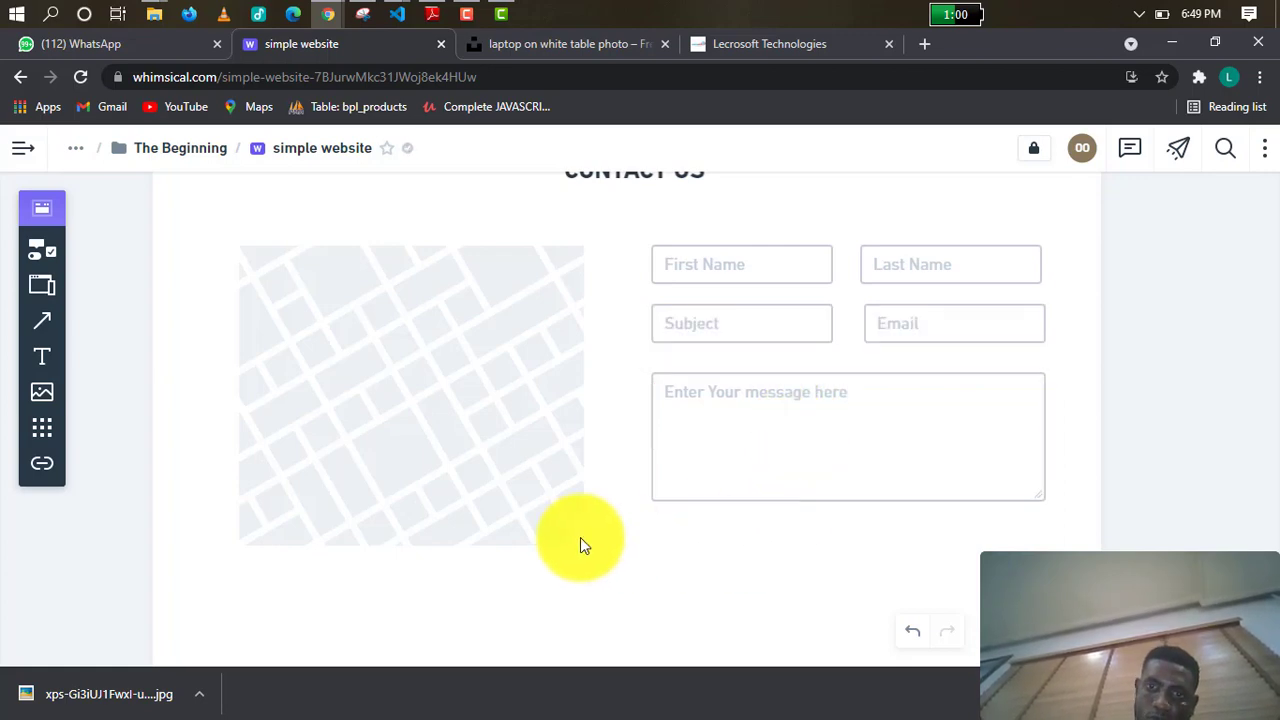
Place an outline button just below the textarea, near its right end and level with the map's lower edge.
click(42, 251)
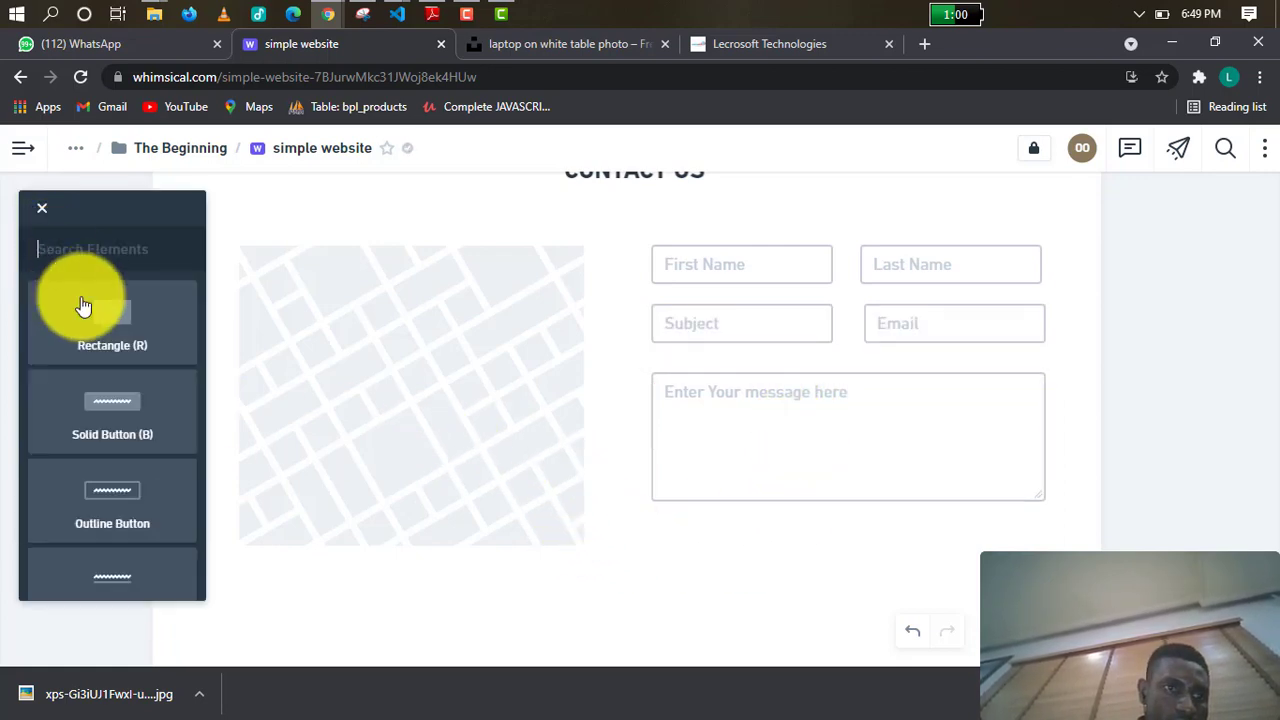
click(122, 492)
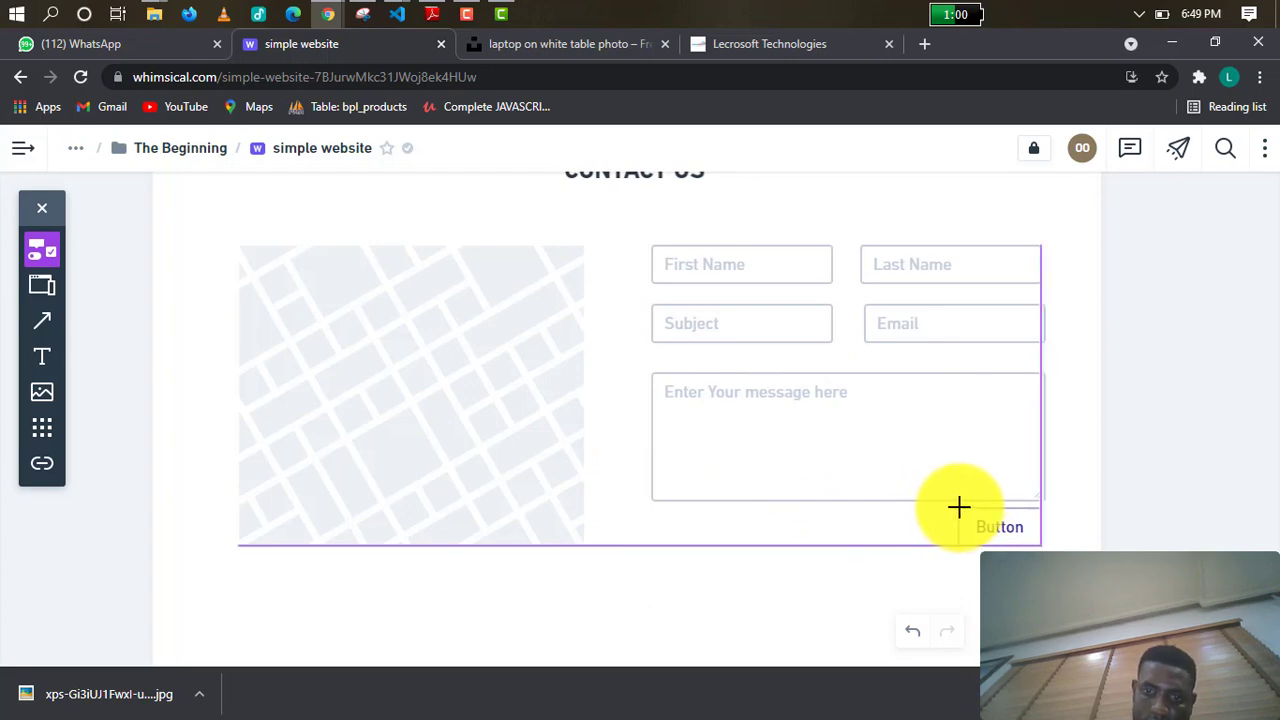
click(958, 507)
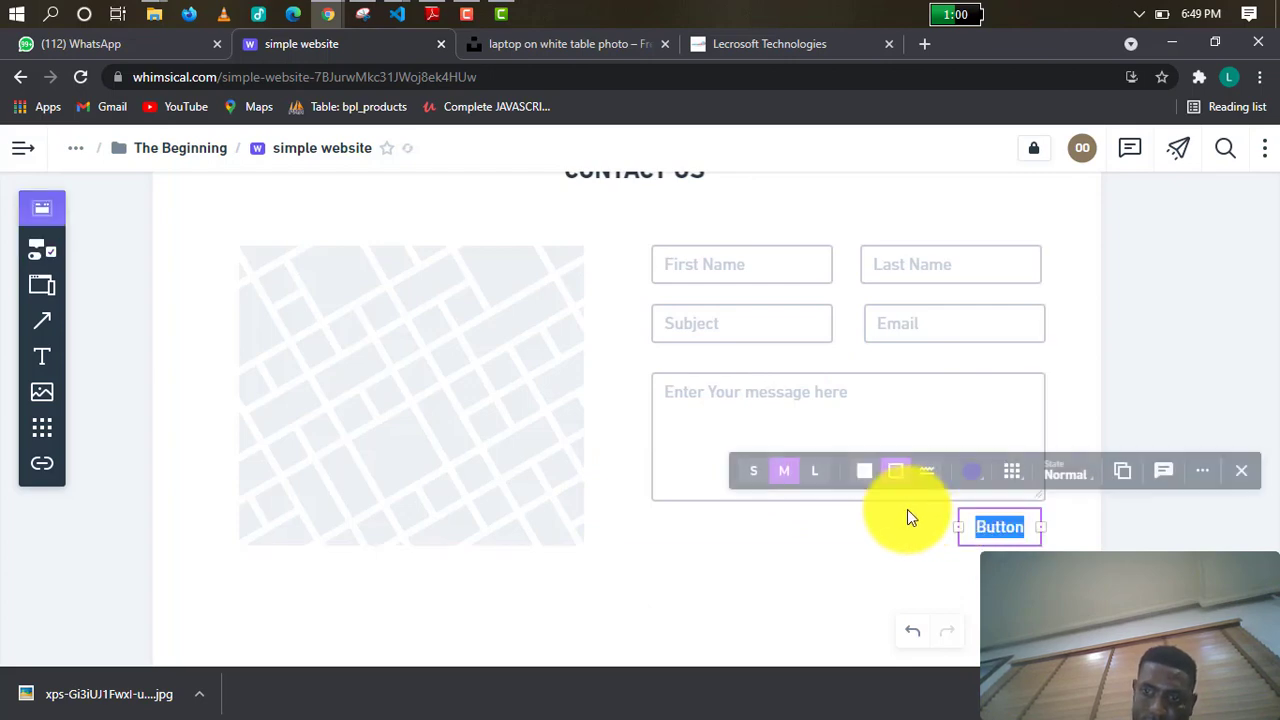
click(625, 465)
Change the label of the button below the textarea to "Submit".
click(984, 522)
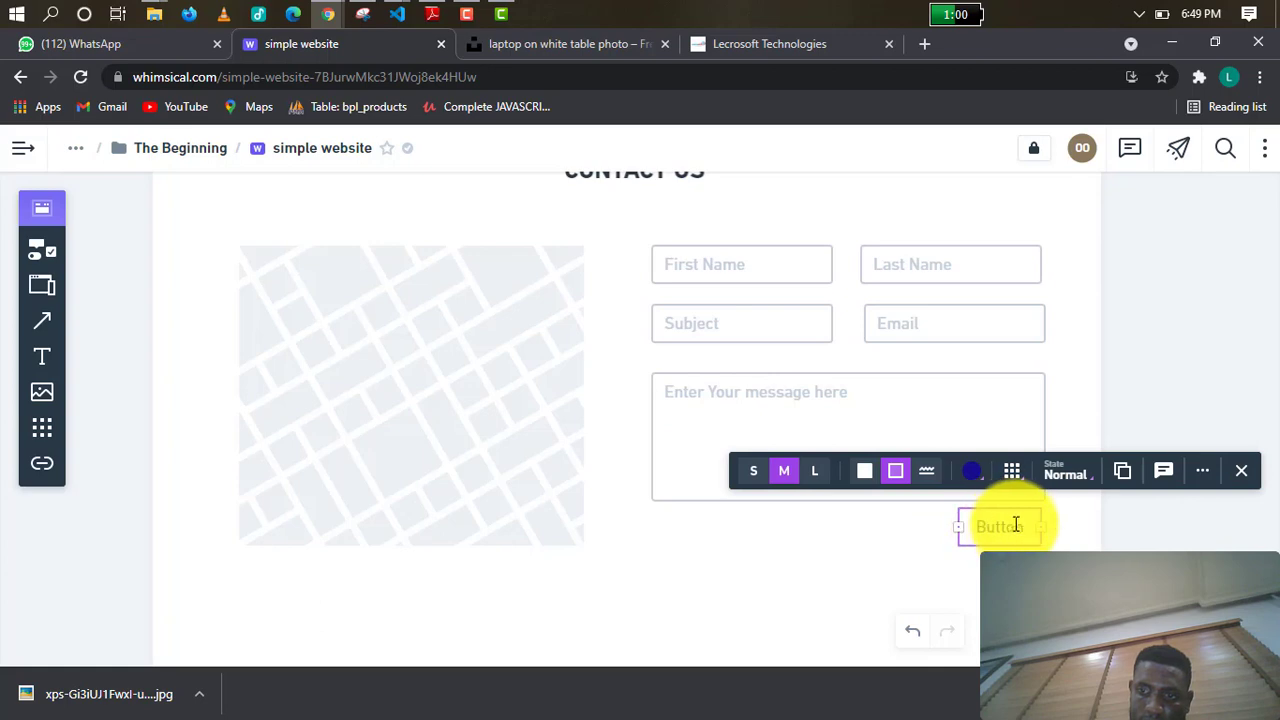
drag(1024, 526, 963, 523)
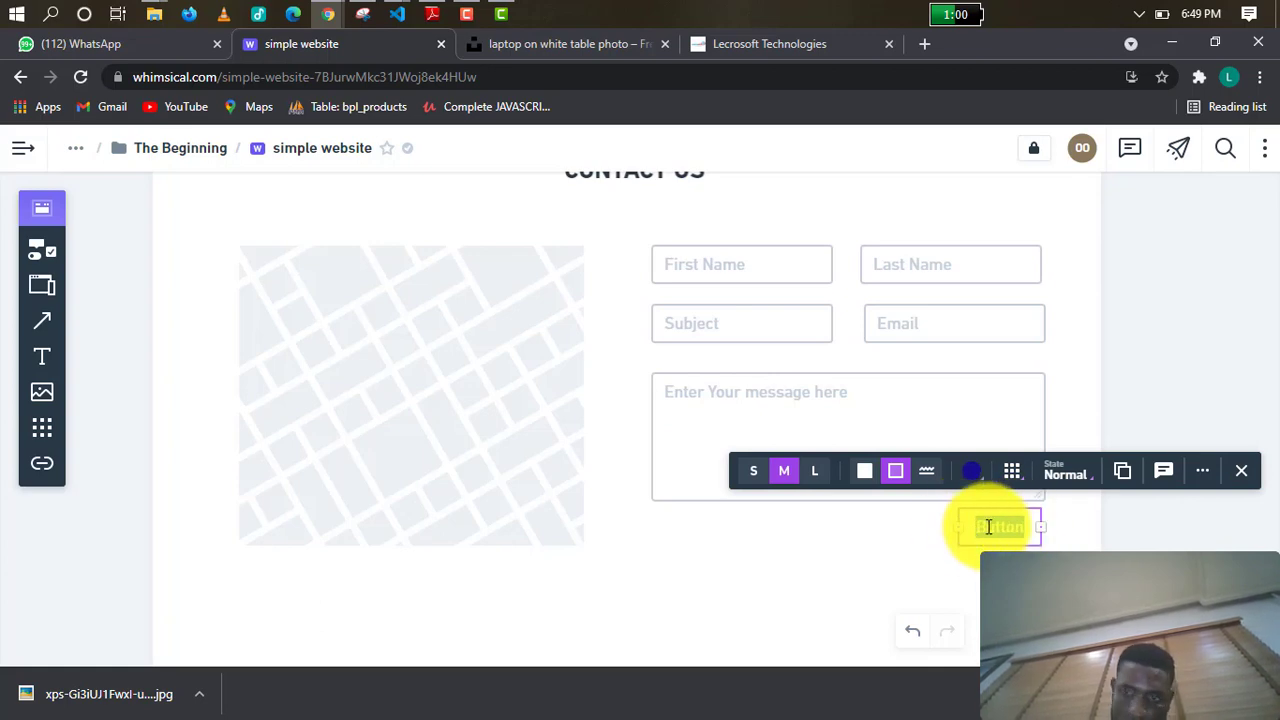
text(Su)
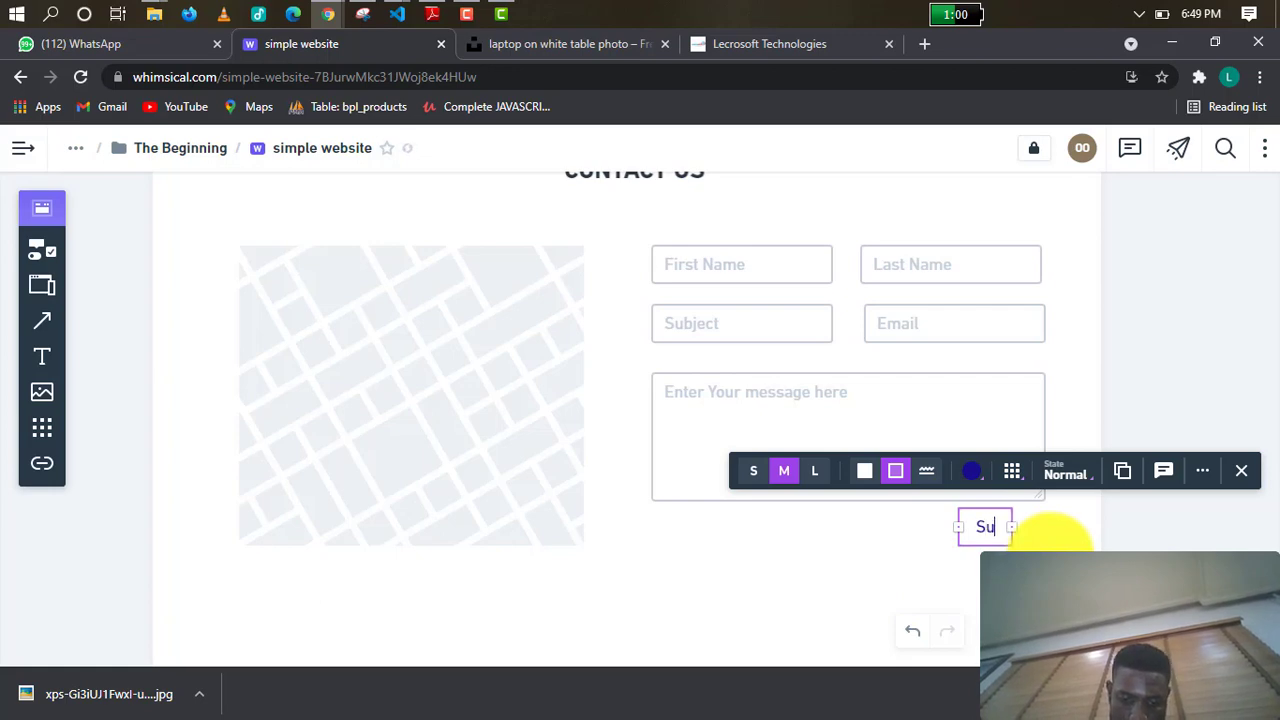
text(bmit)
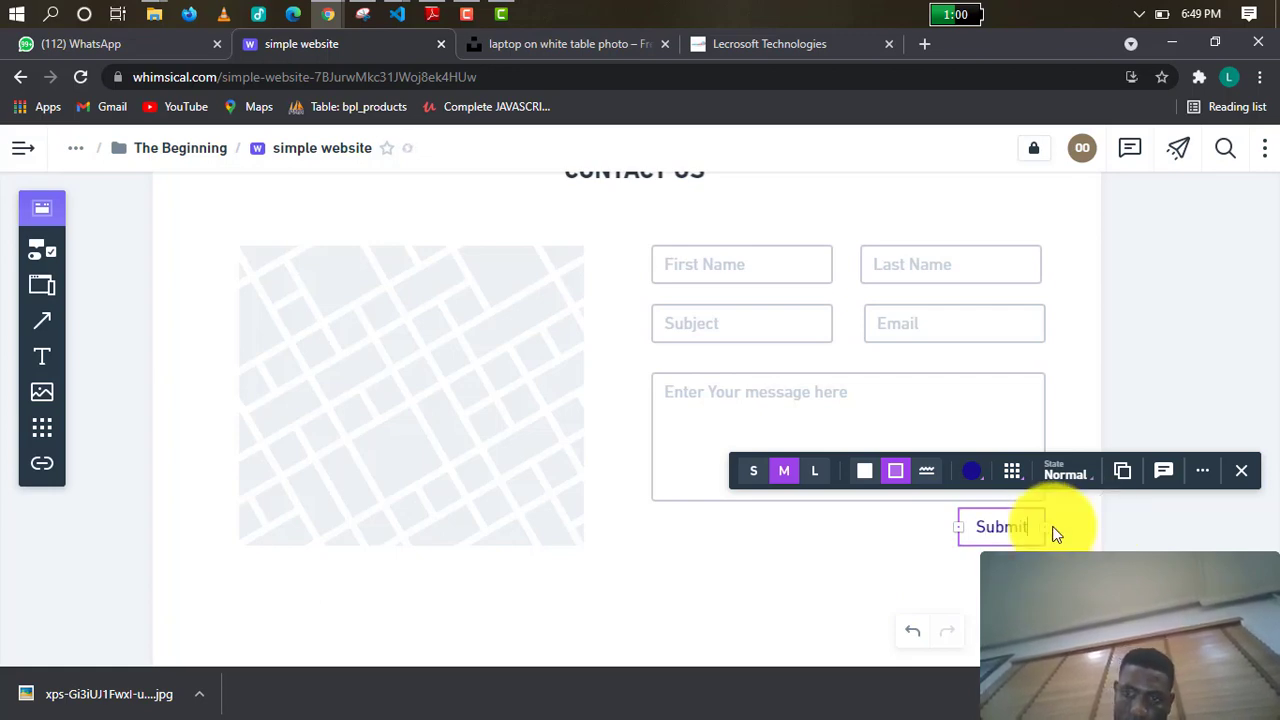
click(809, 568)
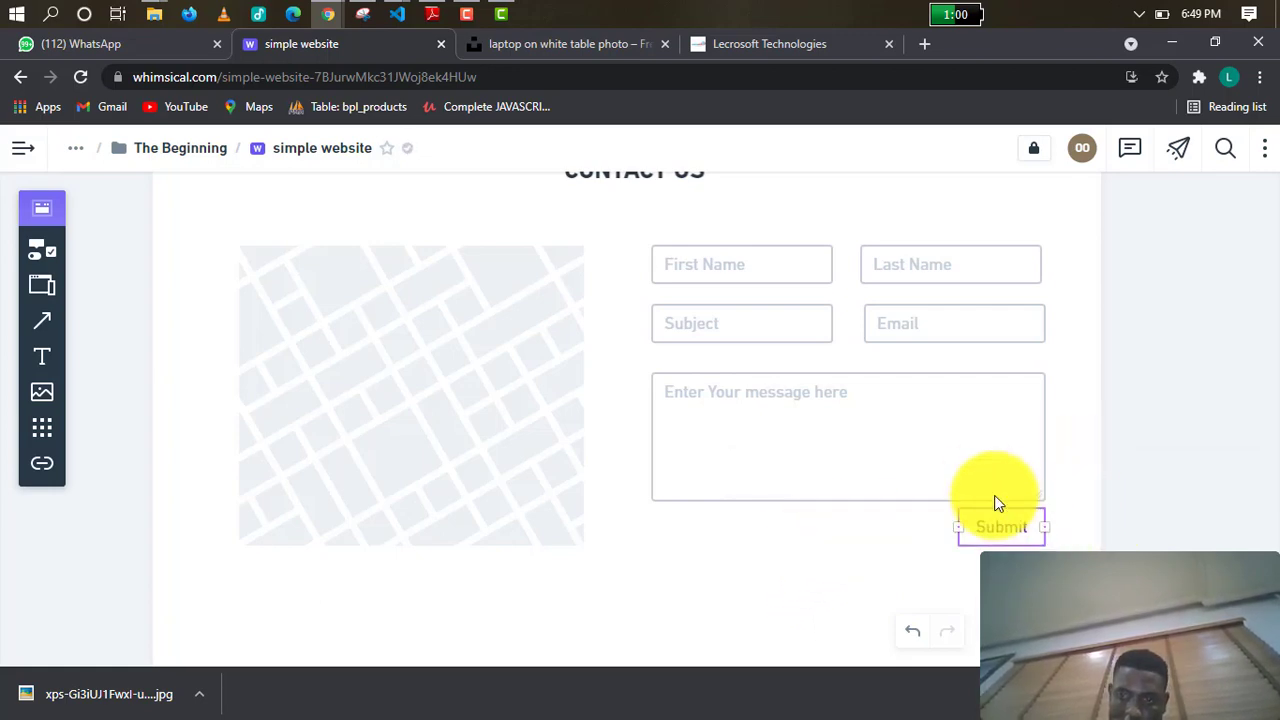
Switch the Submit button to the Fill style, keeping its dark blue color.
click(994, 527)
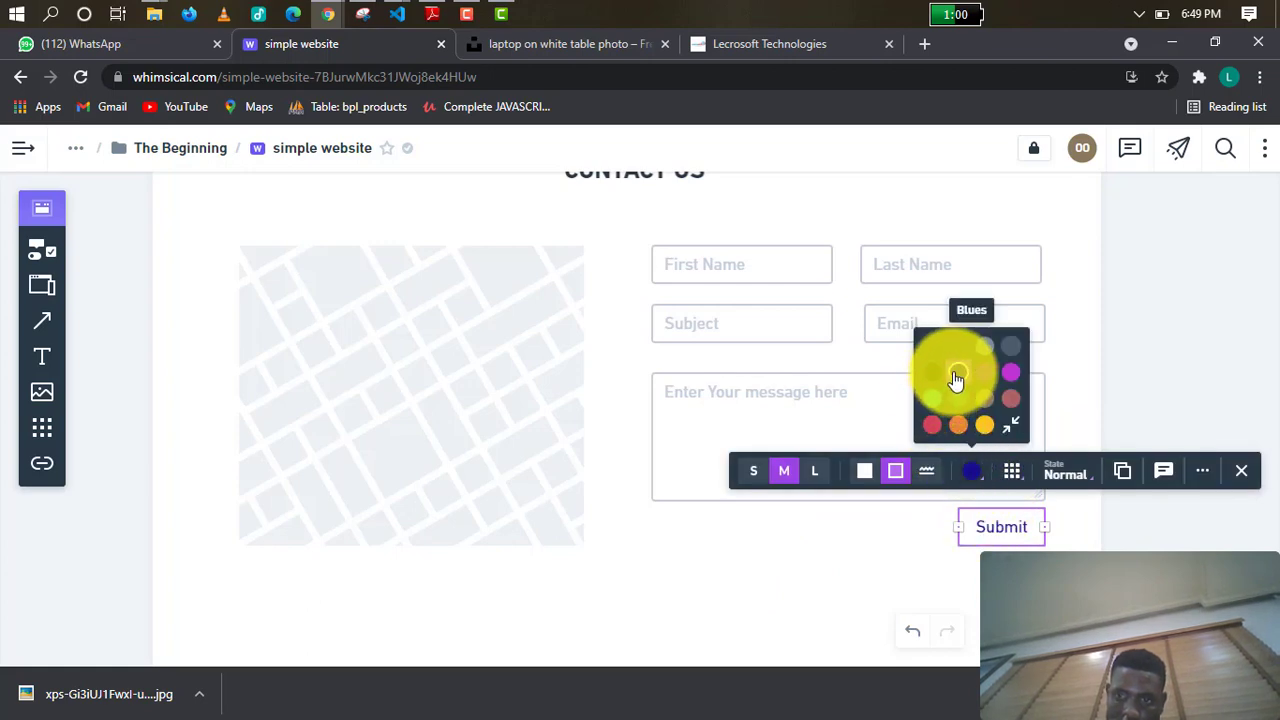
click(866, 472)
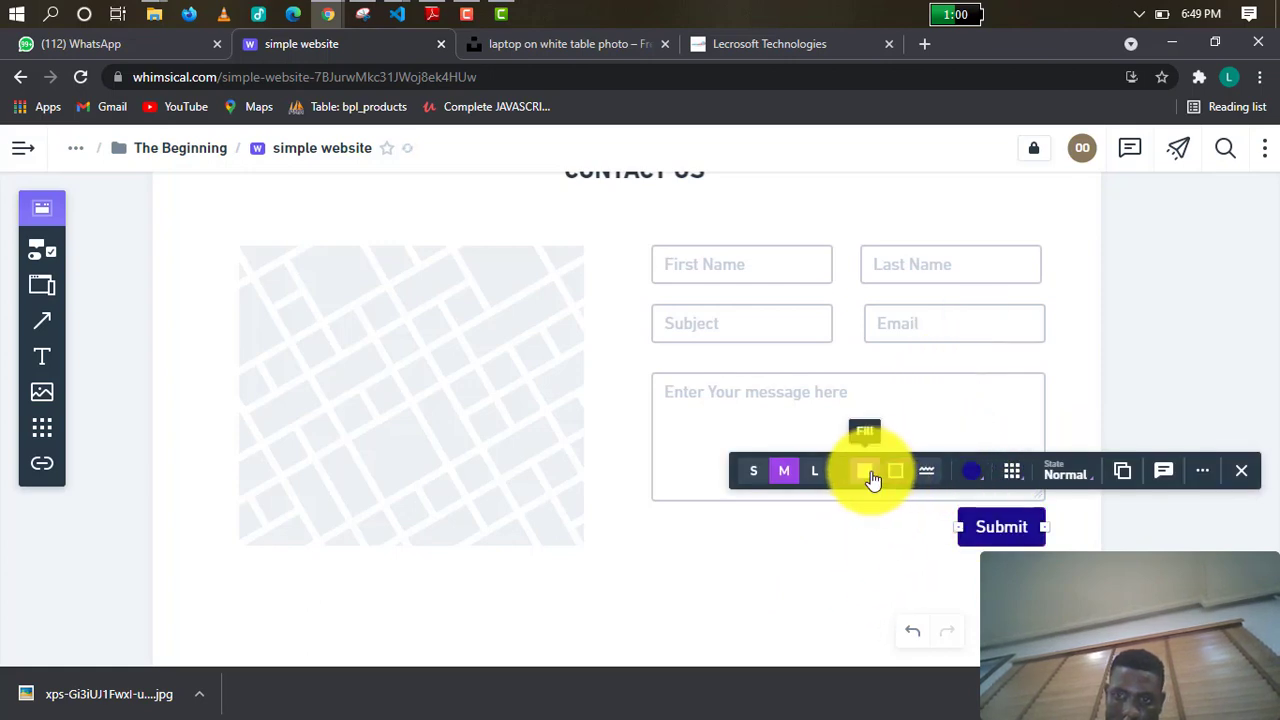
click(893, 566)
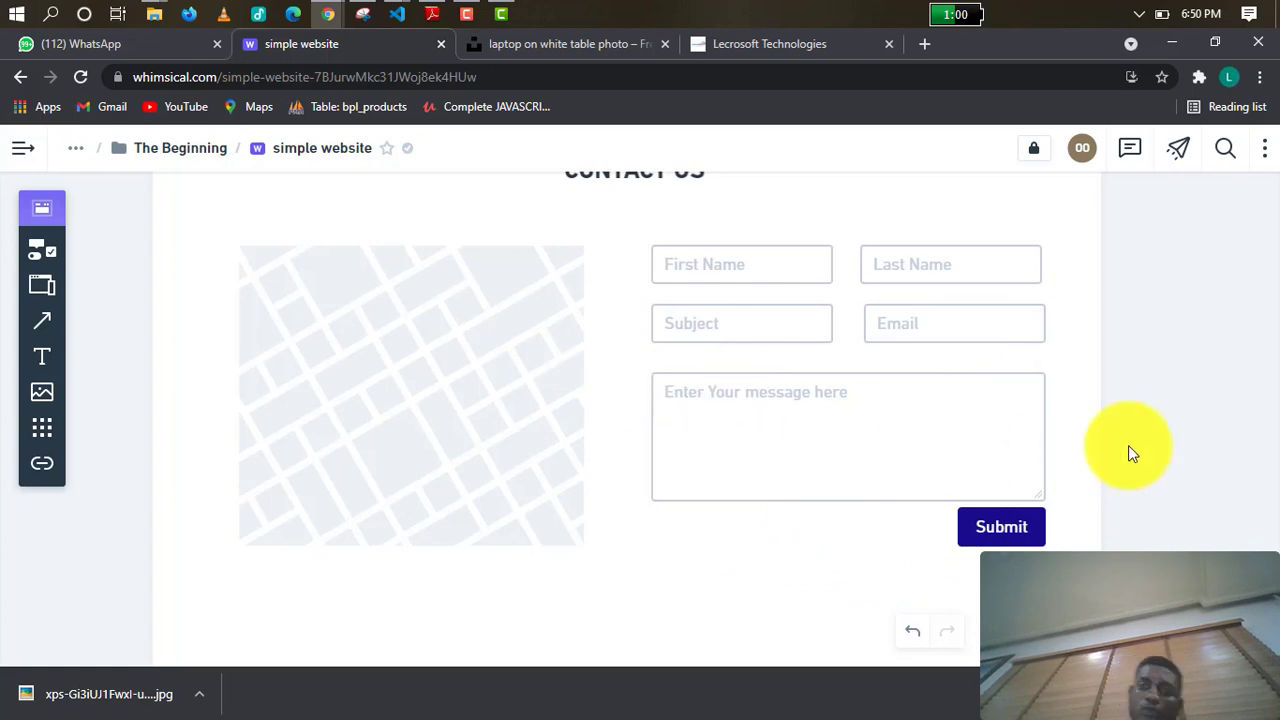
Review the whole page from the navigation bar through the services, About Us, newsletter and Contact Us sections.
scroll(1110, 430, up, 1)
scroll(1105, 420, up, 5)
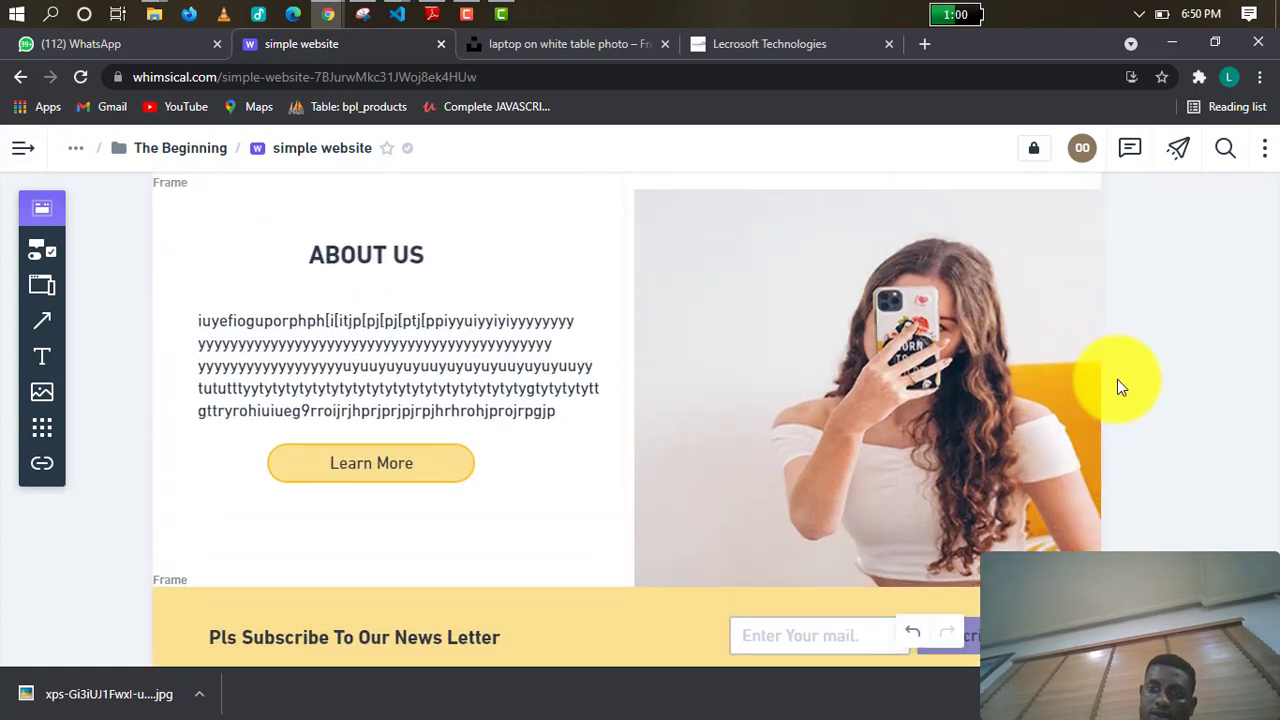
scroll(1052, 347, up, 5)
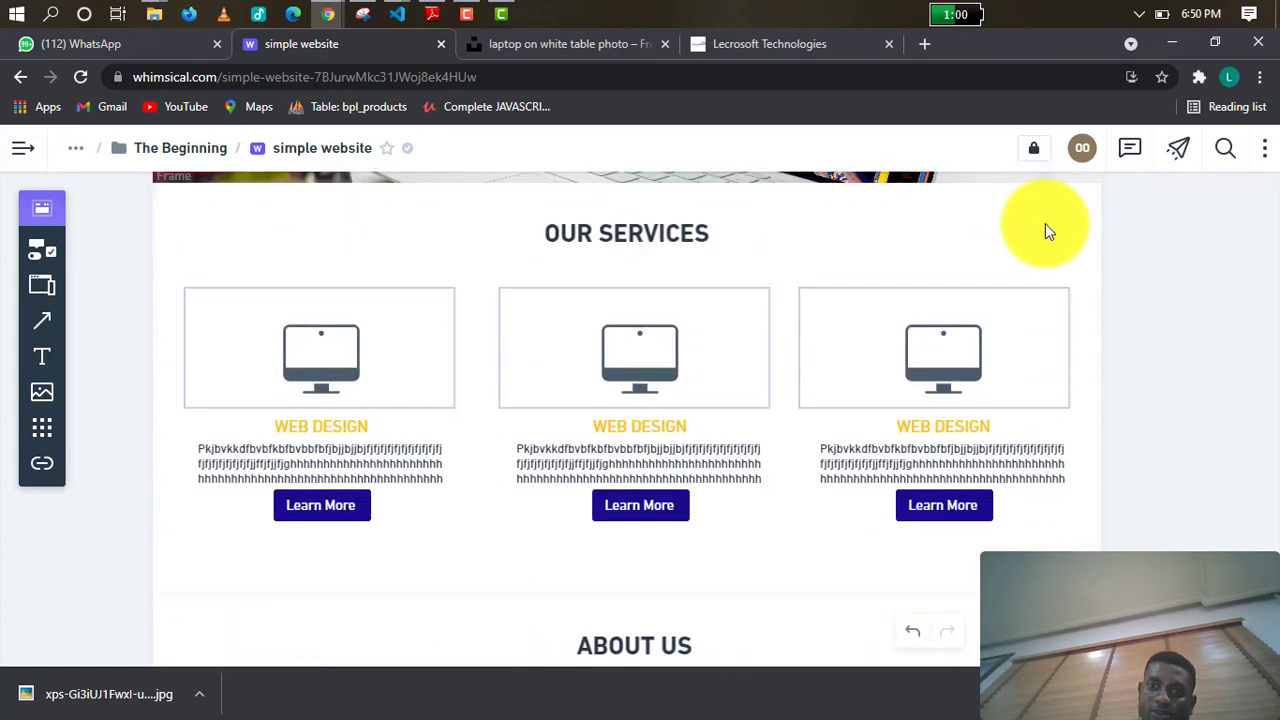
scroll(1014, 326, up, 4)
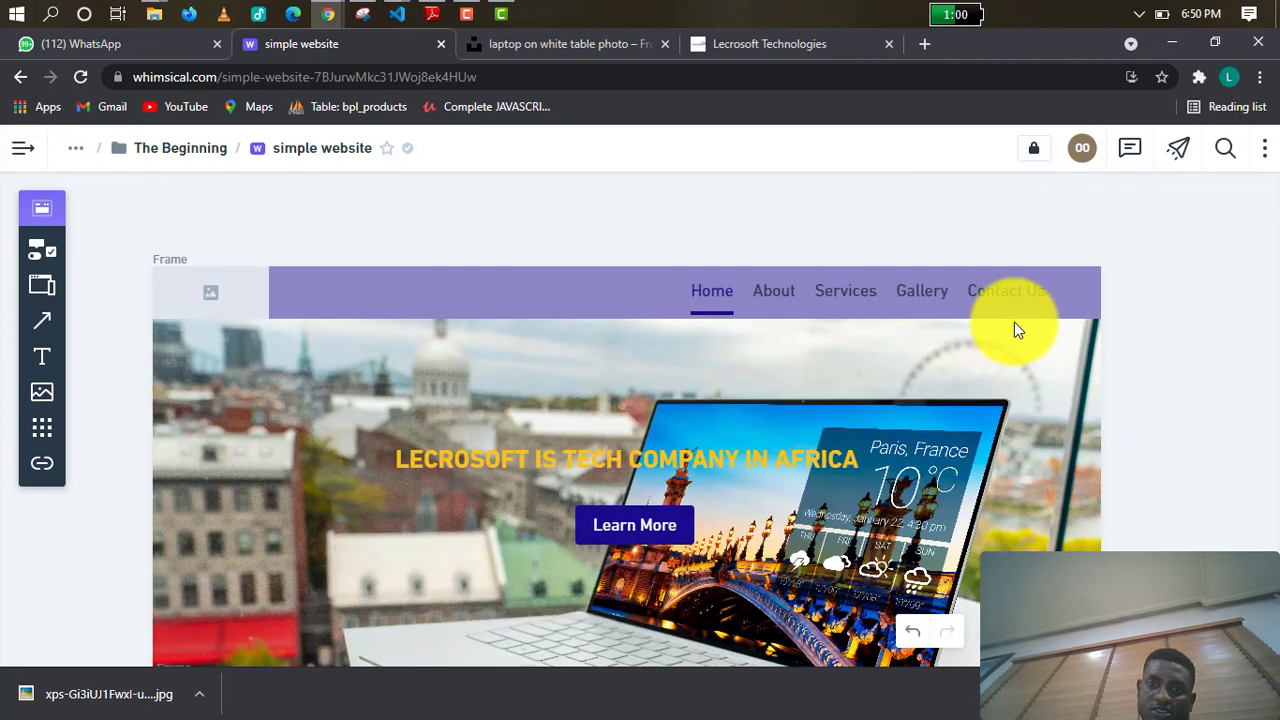
scroll(1012, 350, down, 2)
scroll(1013, 371, down, 8)
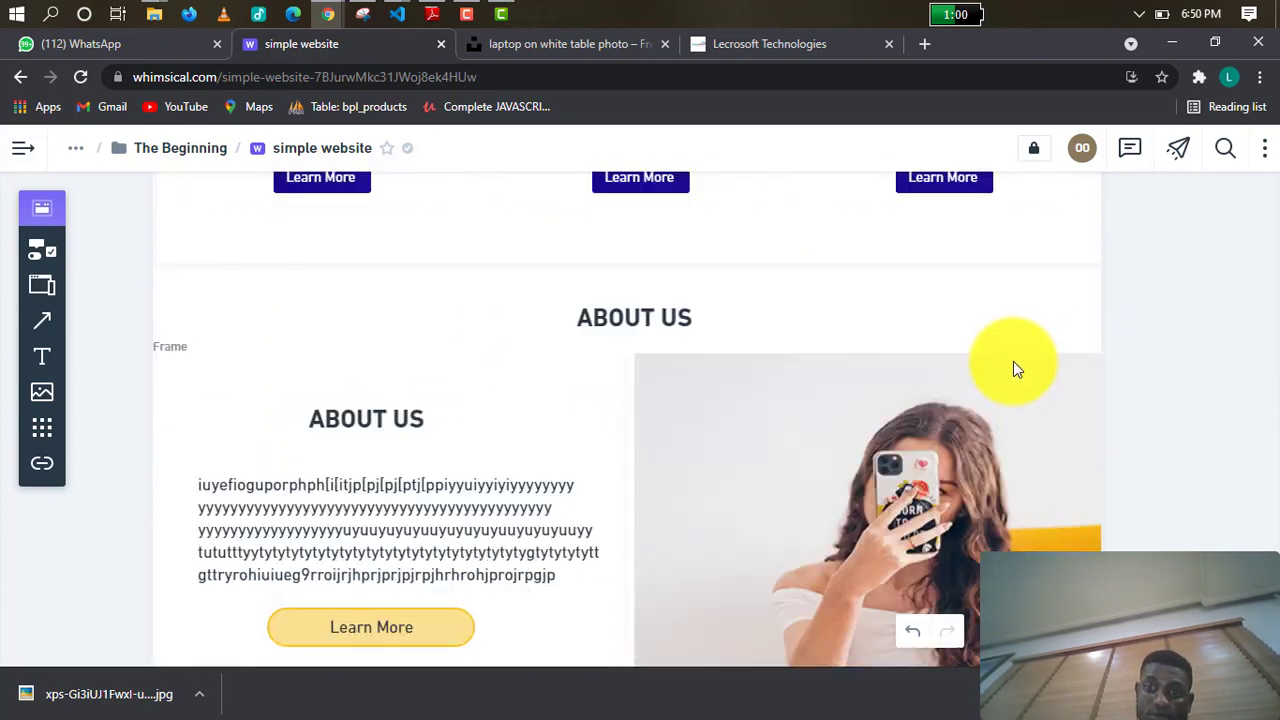
scroll(1017, 358, down, 8)
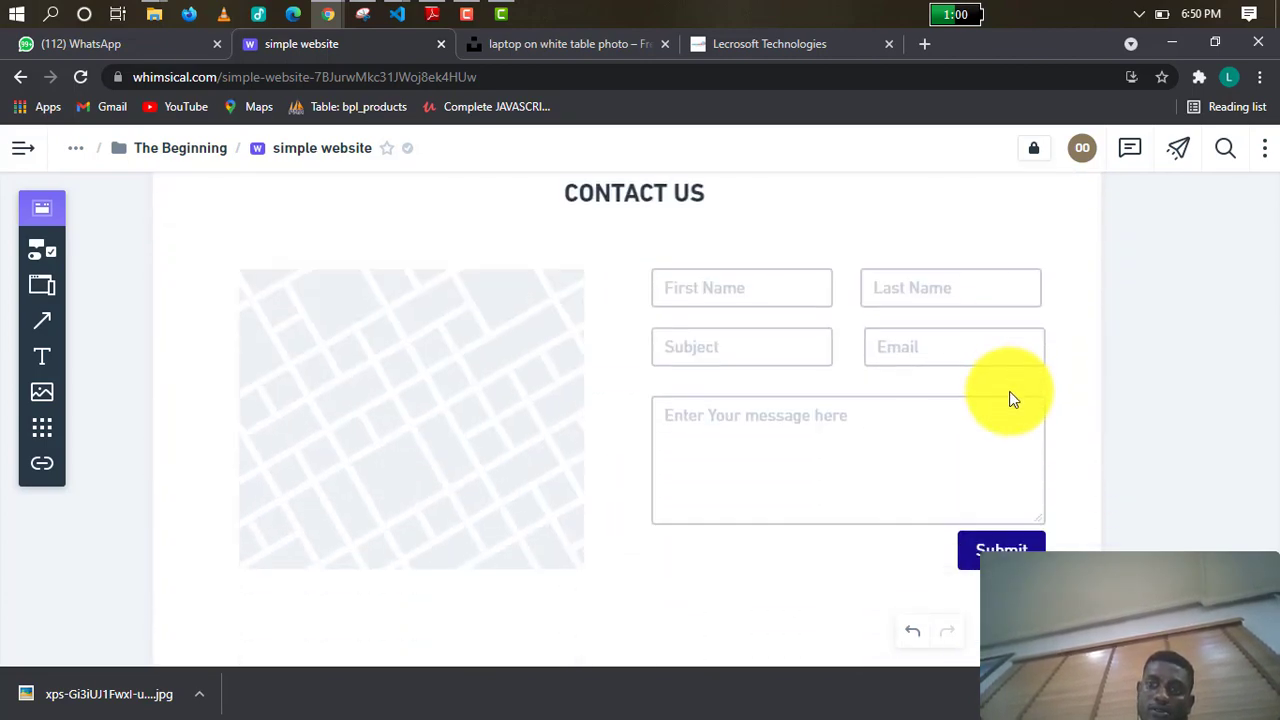
scroll(1012, 380, up, 6)
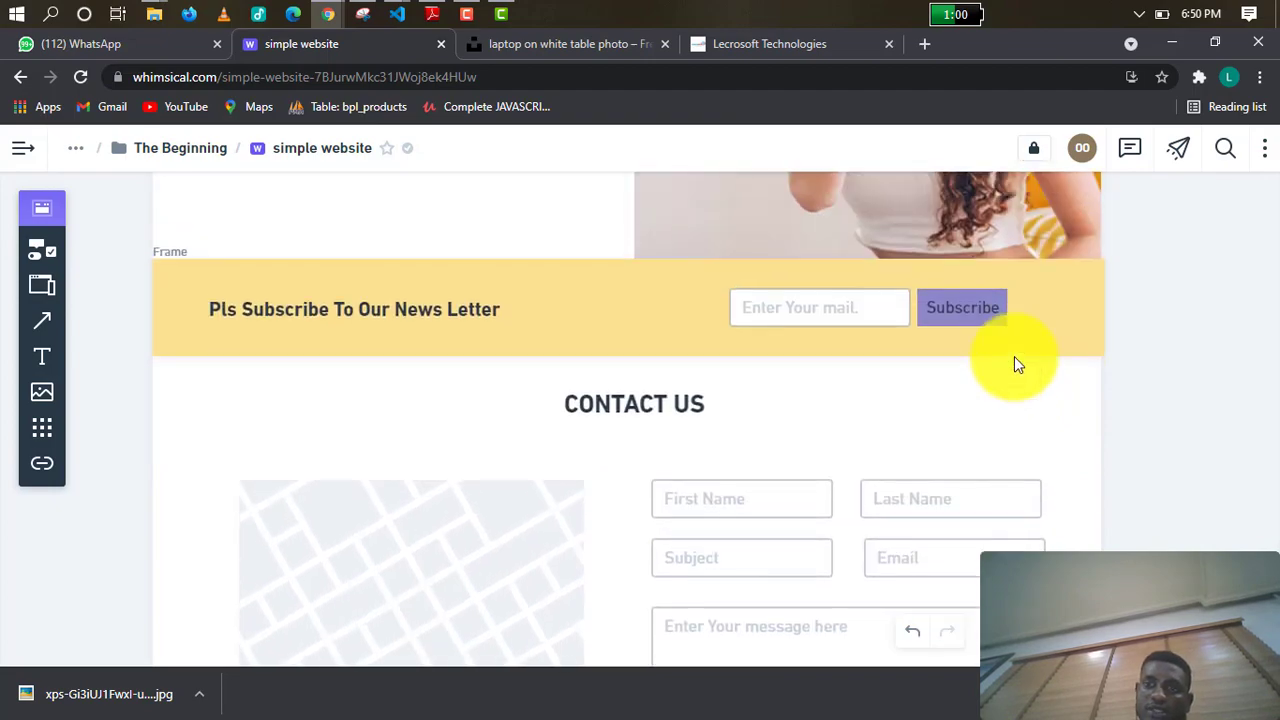
scroll(1014, 364, up, 8)
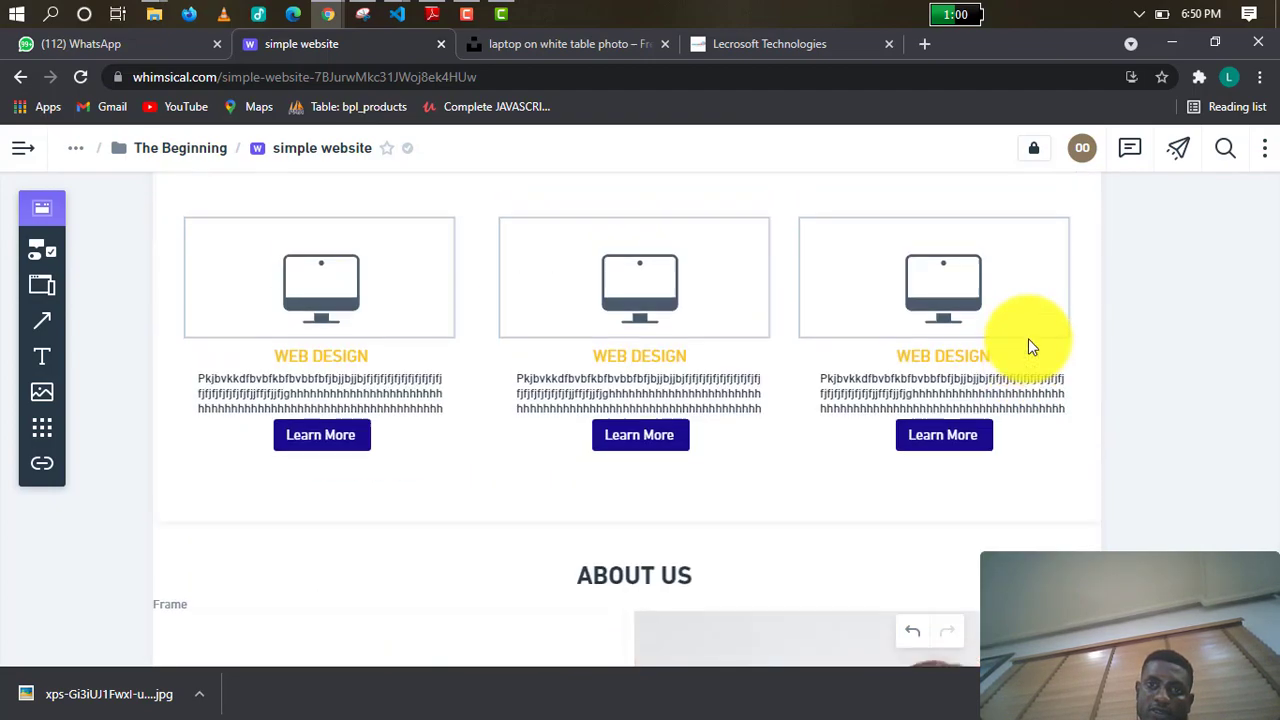
scroll(1034, 340, up, 4)
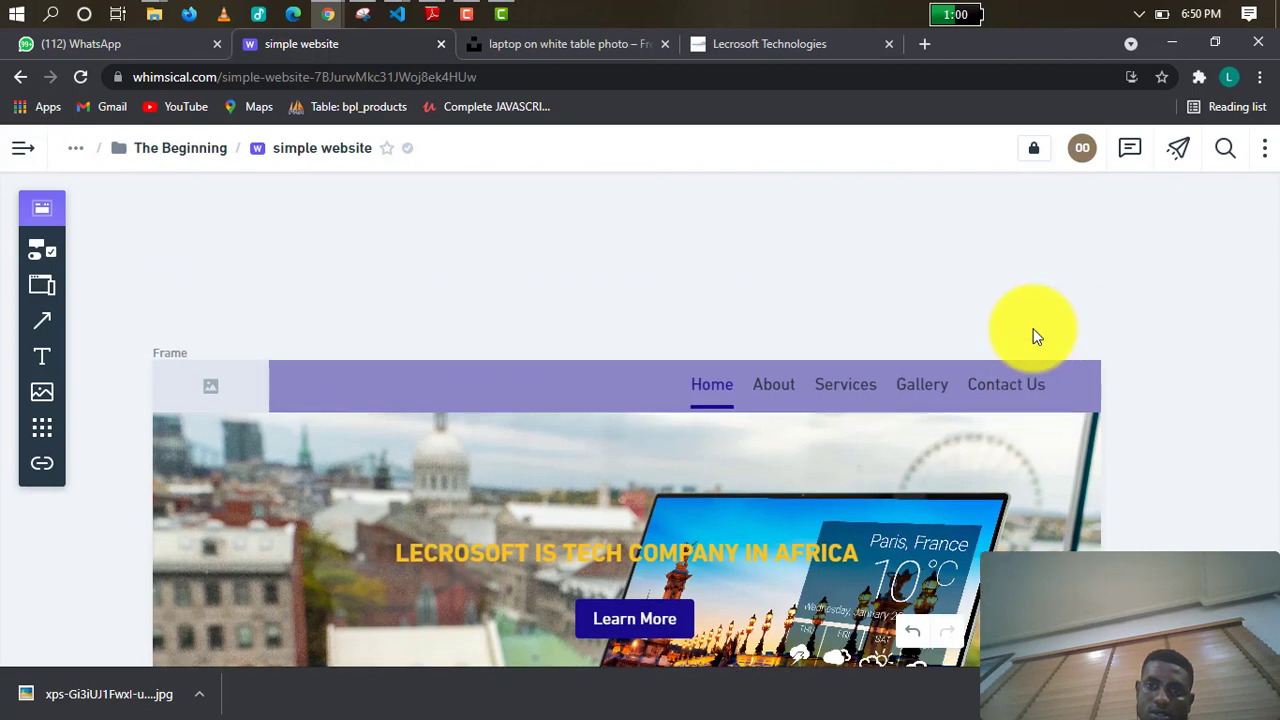
scroll(1033, 328, down, 8)
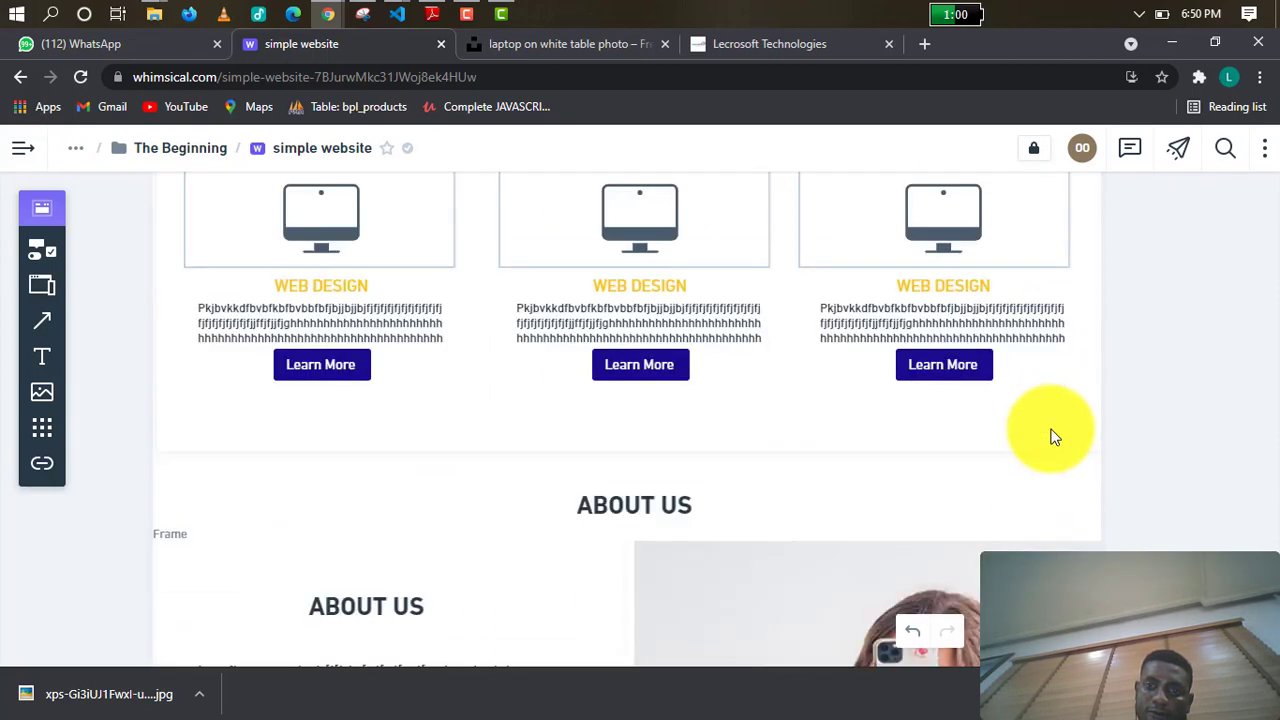
scroll(1055, 434, down, 5)
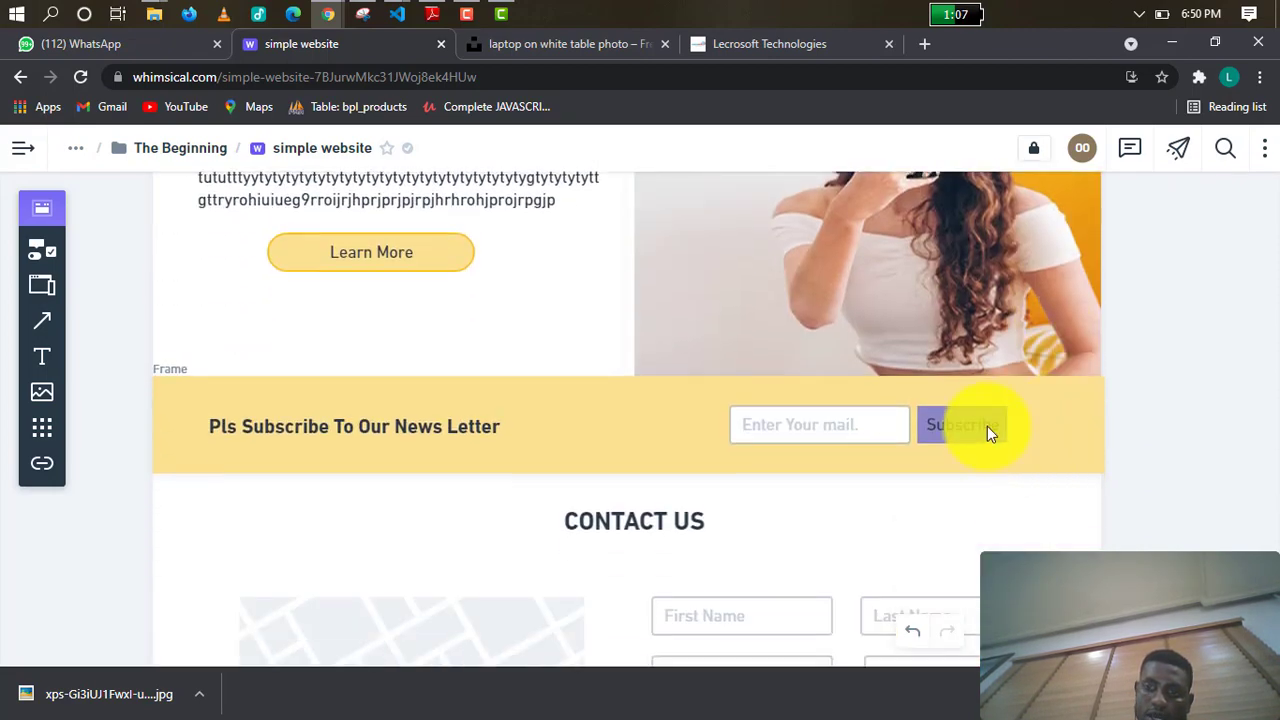
Color the newsletter's Subscribe text dark blue and reapply dark blue to the rectangle behind it.
click(990, 426)
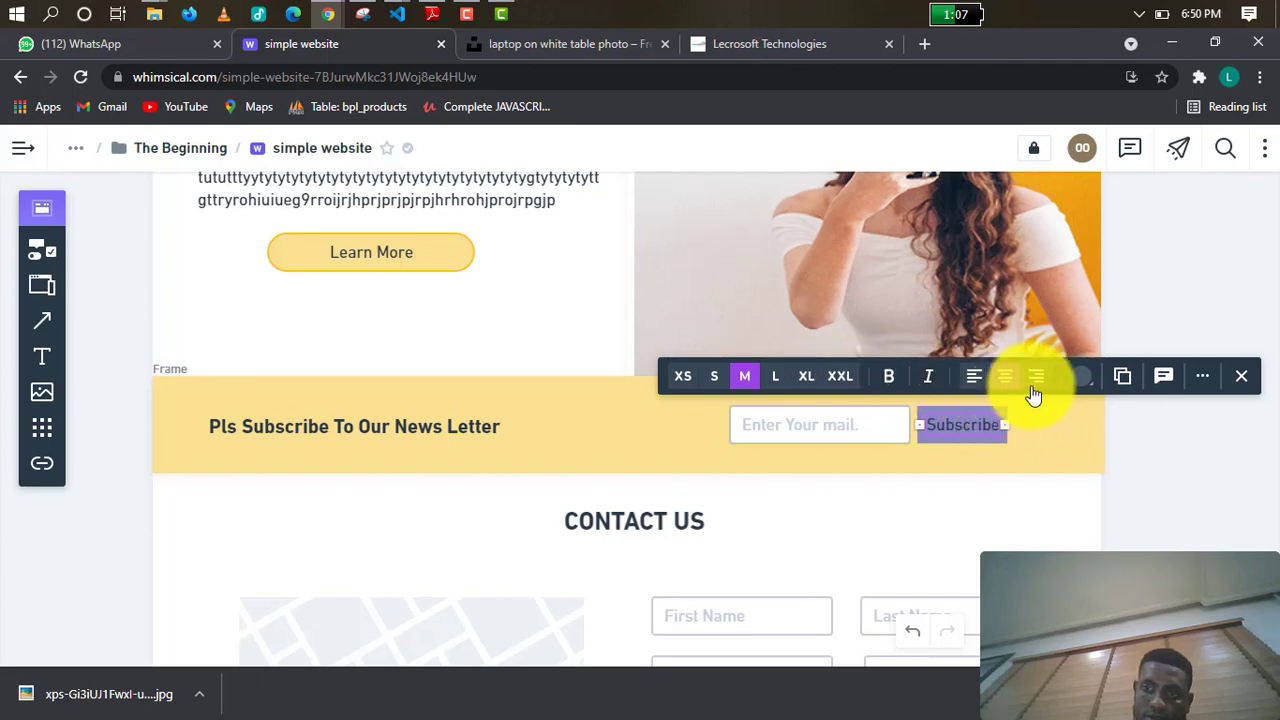
click(1090, 380)
click(1066, 283)
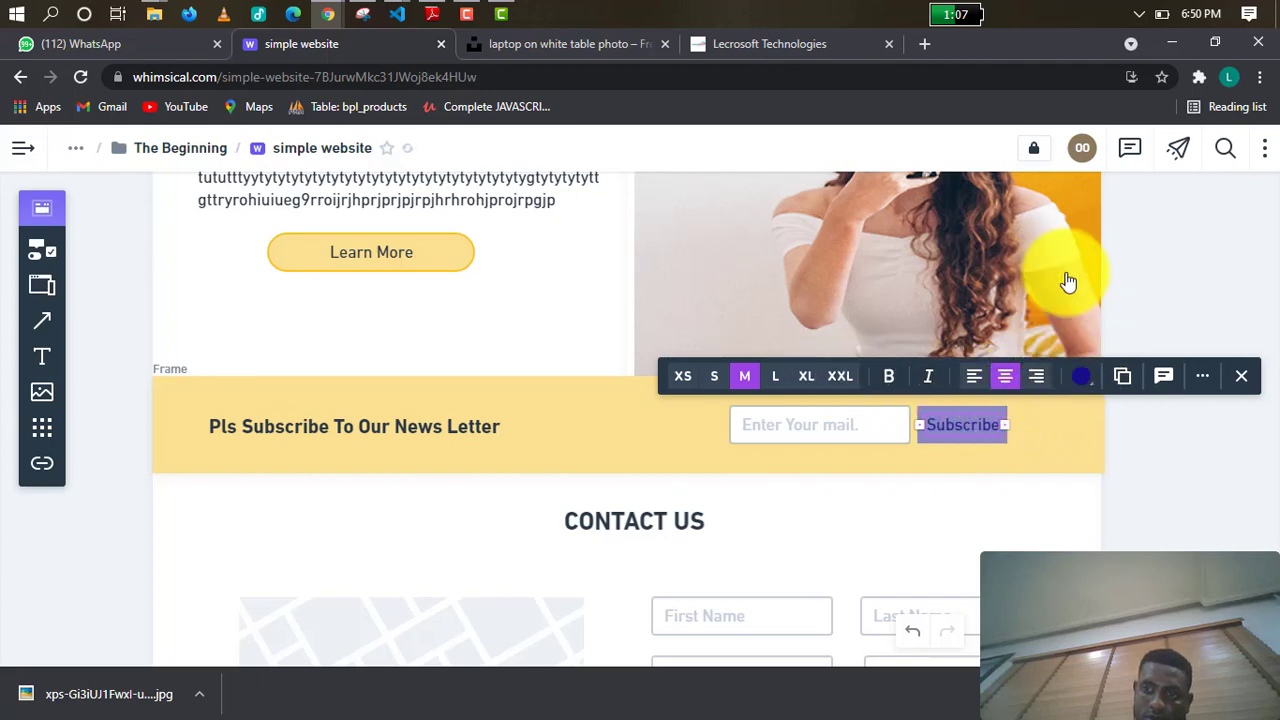
click(1038, 438)
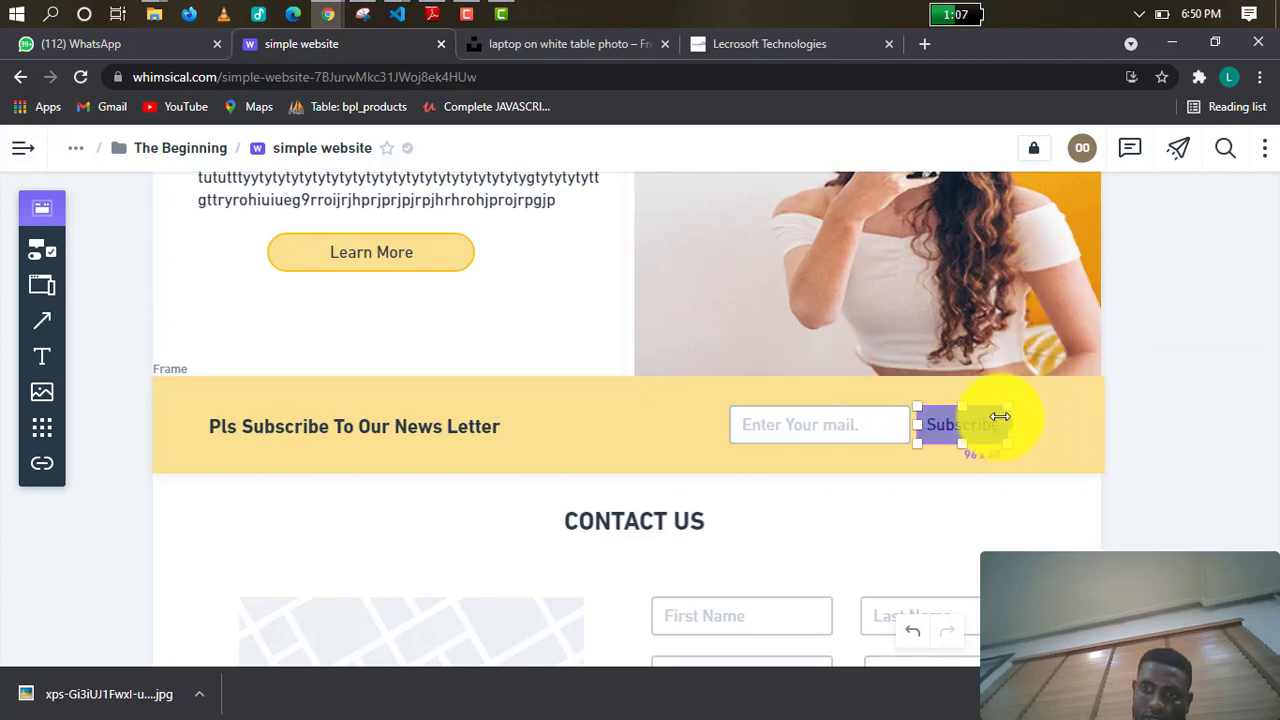
click(1000, 416)
click(960, 370)
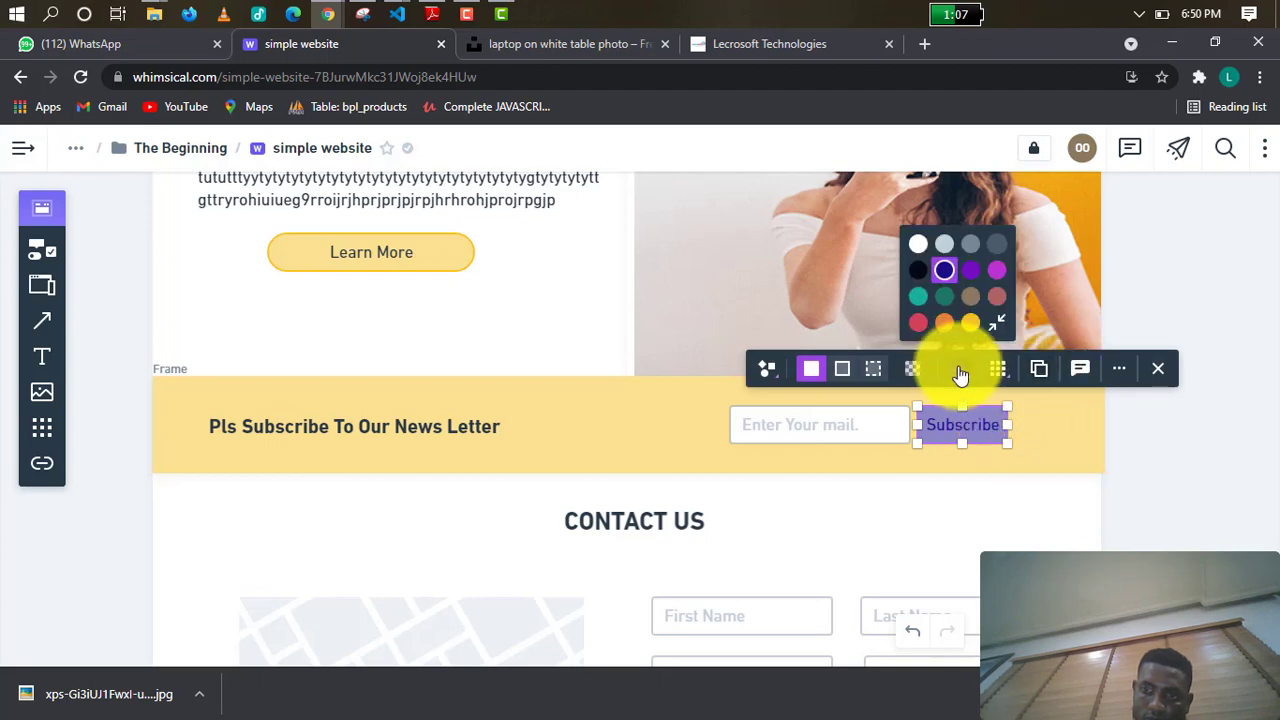
click(944, 270)
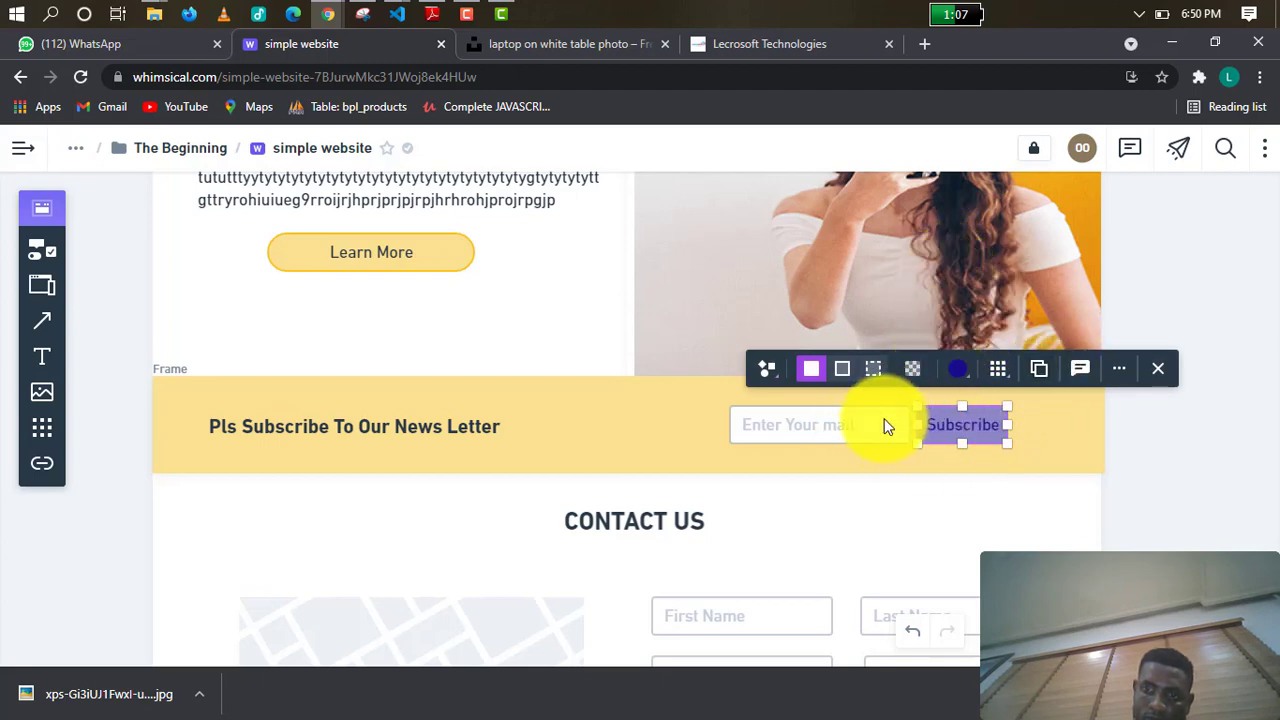
Delete the newsletter's Subscribe text and the rectangle behind it.
right_click(967, 425)
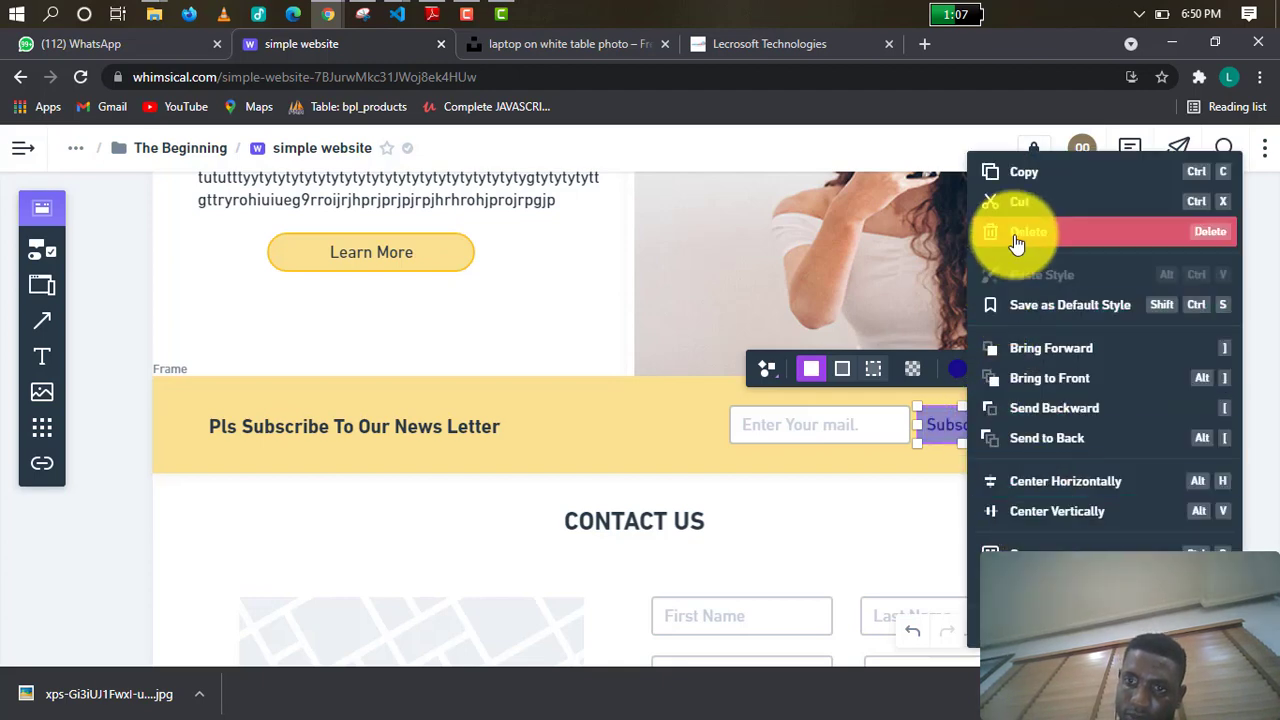
key(Escape)
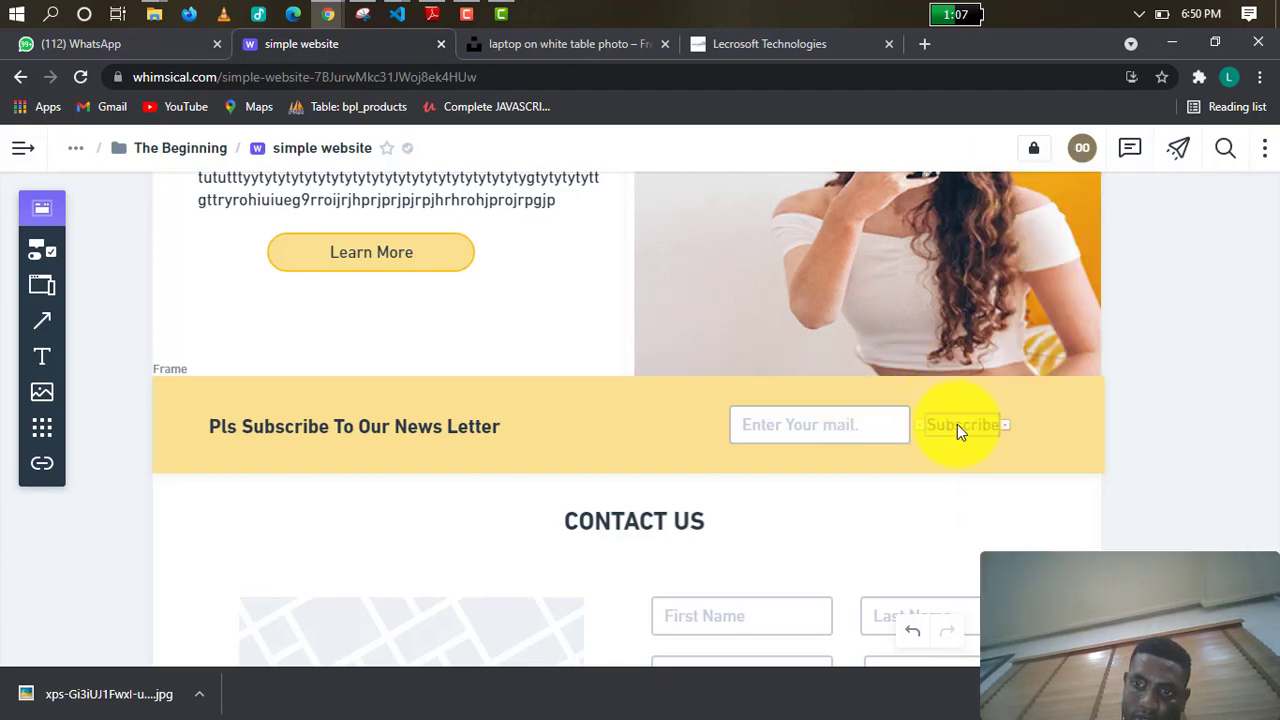
click(957, 425)
right_click(957, 425)
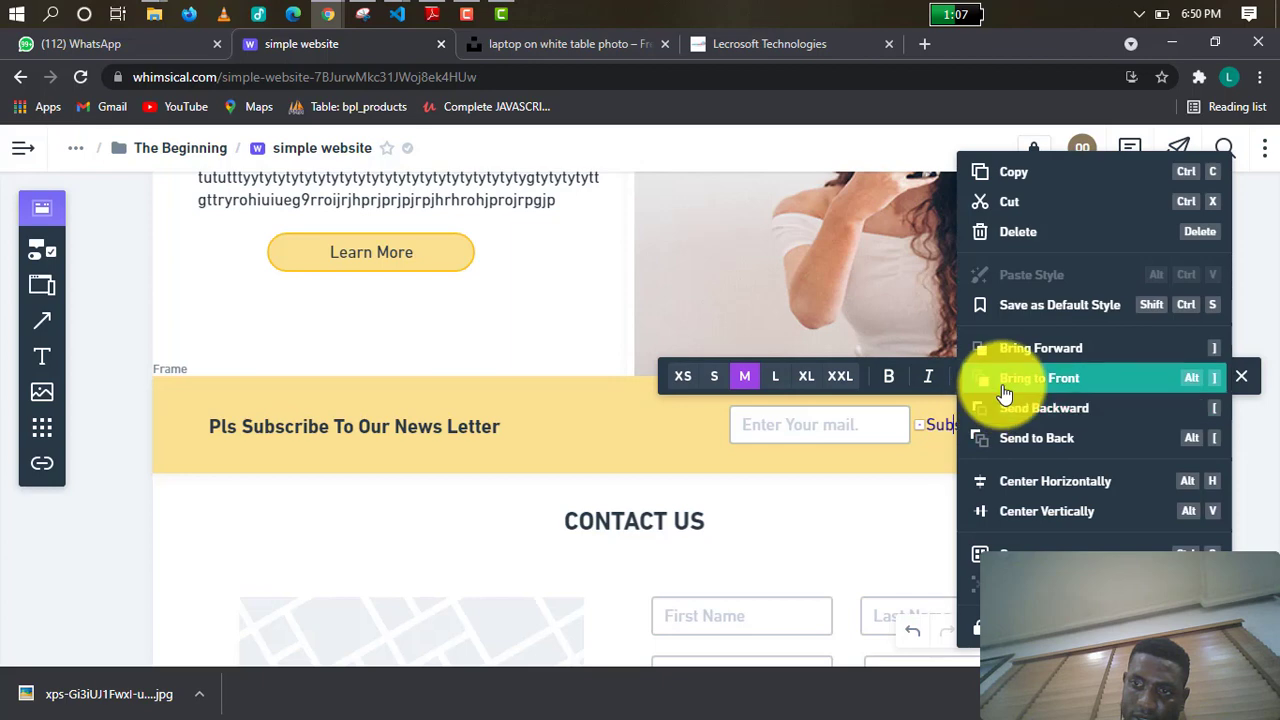
click(988, 235)
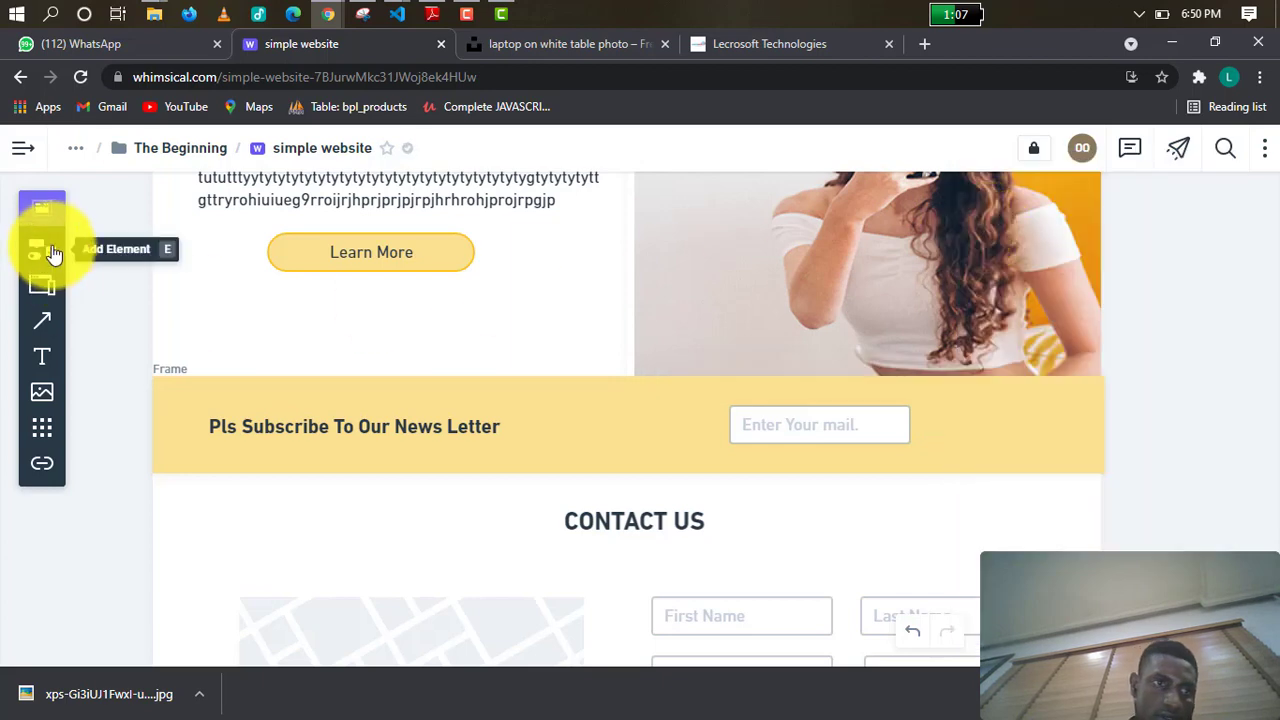
Place a solid button about 88 x 40 just right of the newsletter's email field, level with it.
click(46, 254)
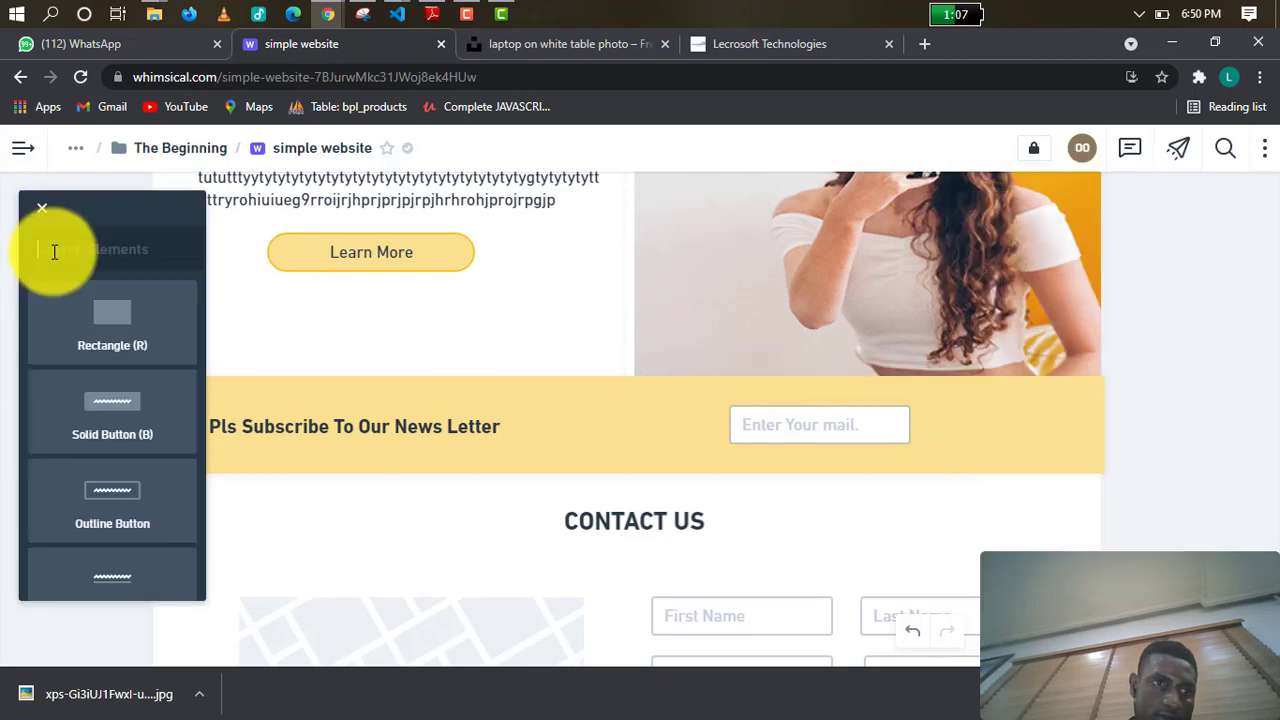
click(119, 414)
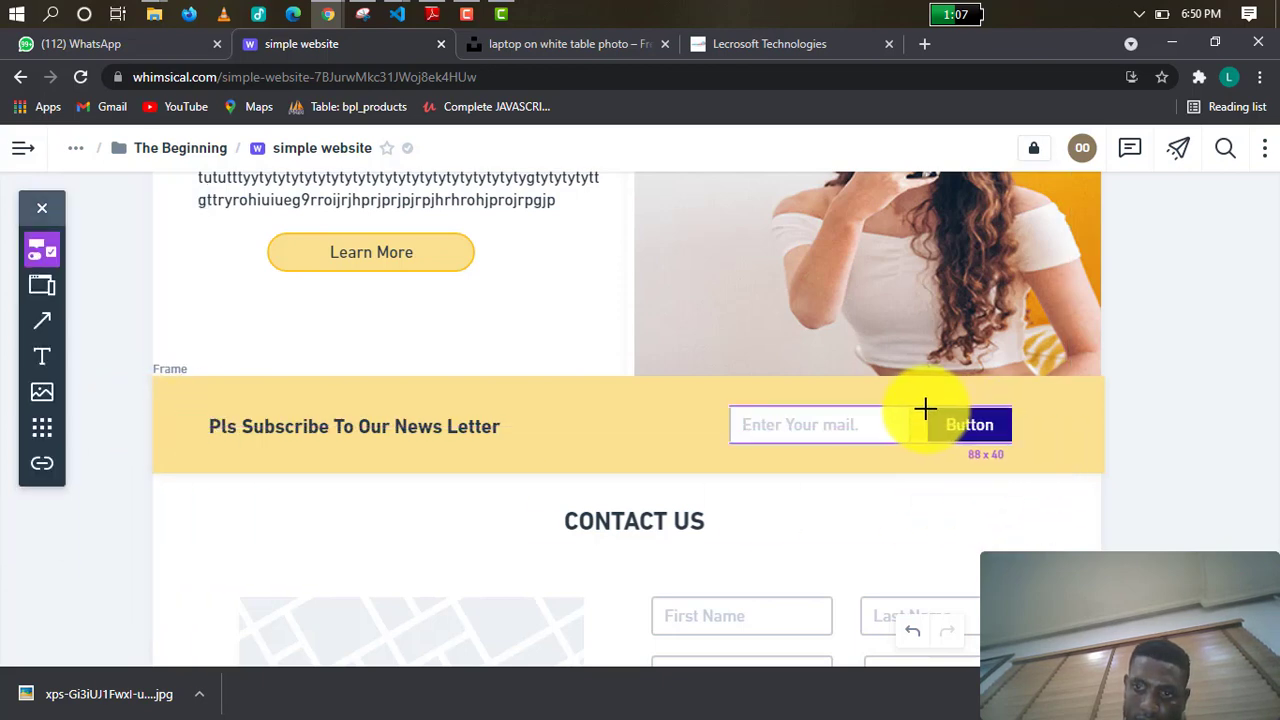
click(922, 406)
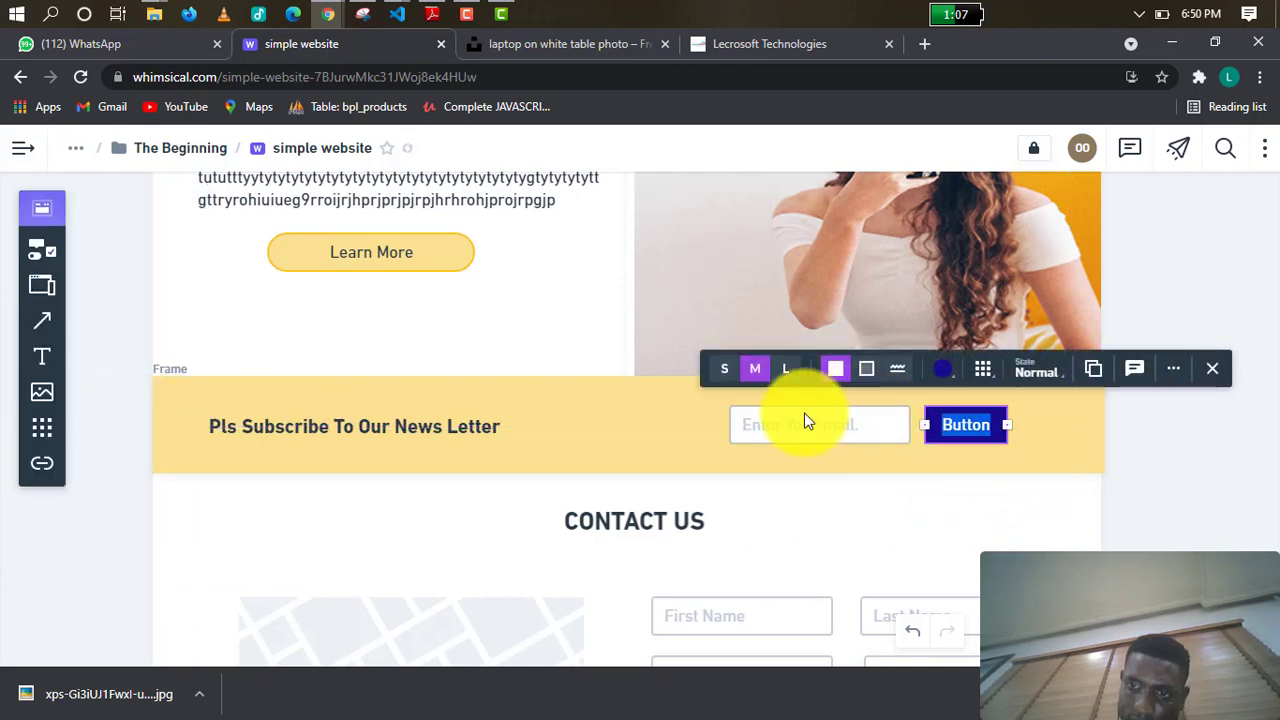
click(645, 403)
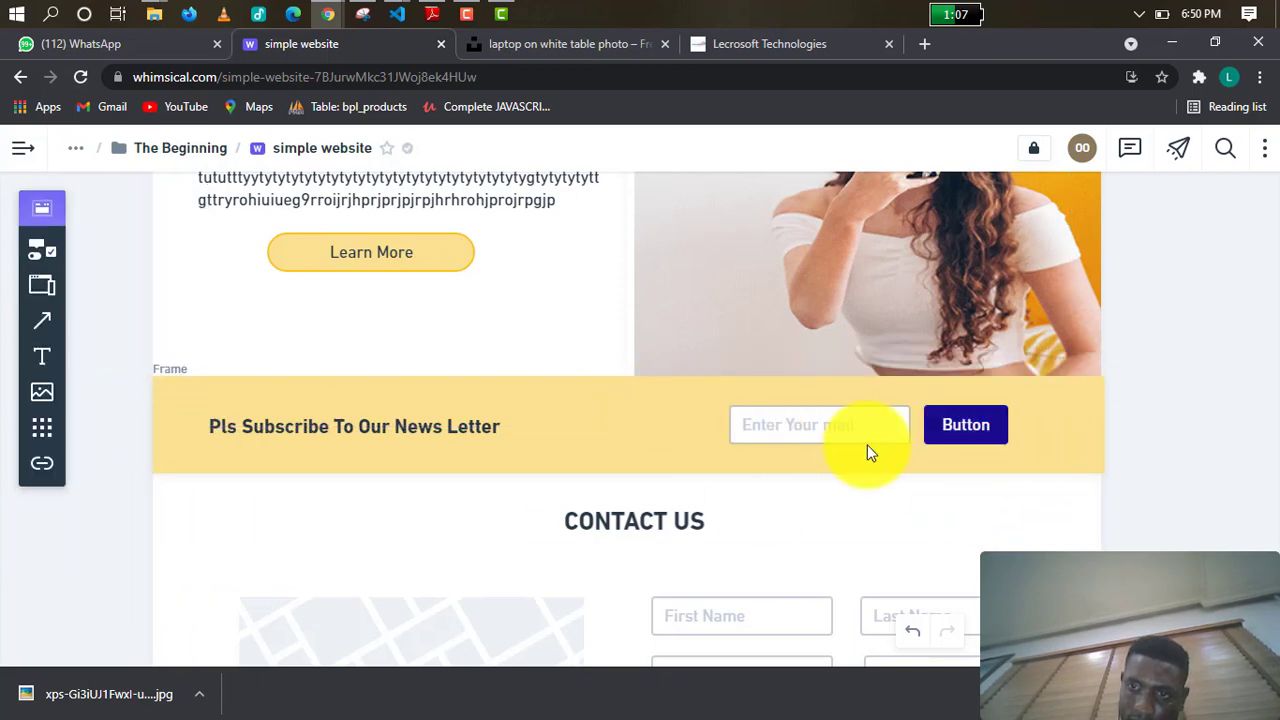
Change the label of the new newsletter button to "Subscribe".
click(969, 430)
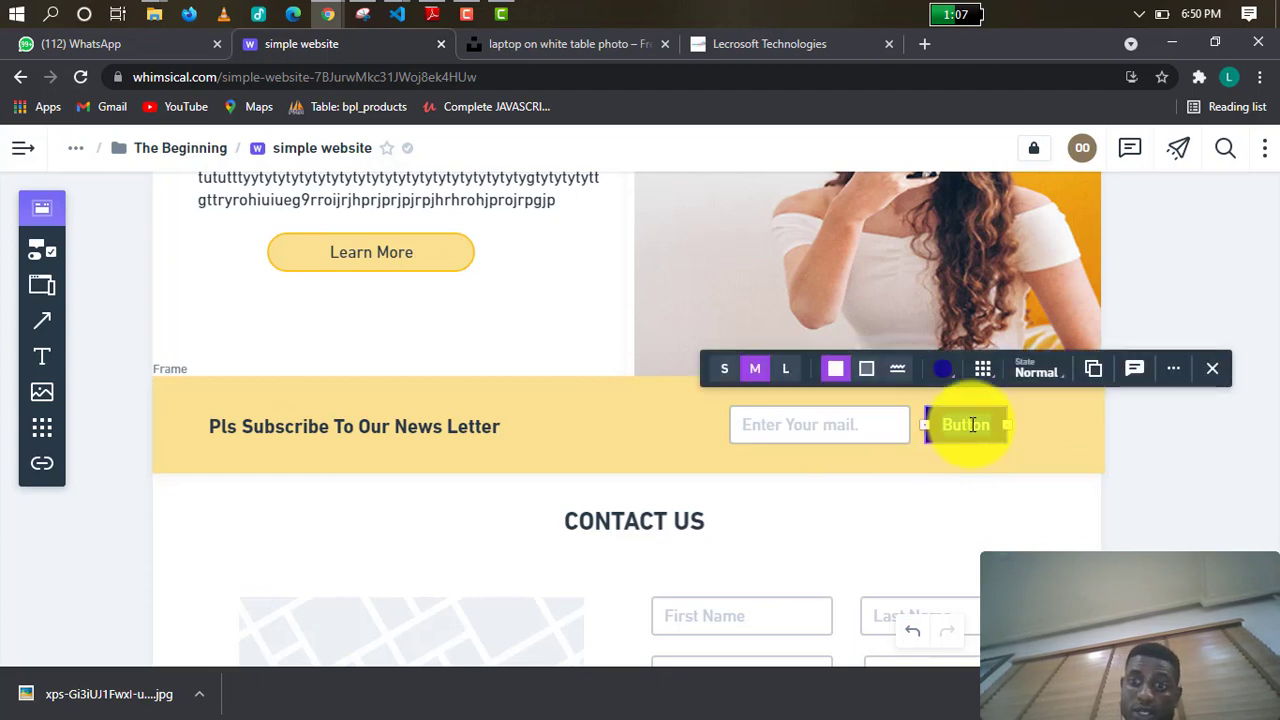
text(Subsc)
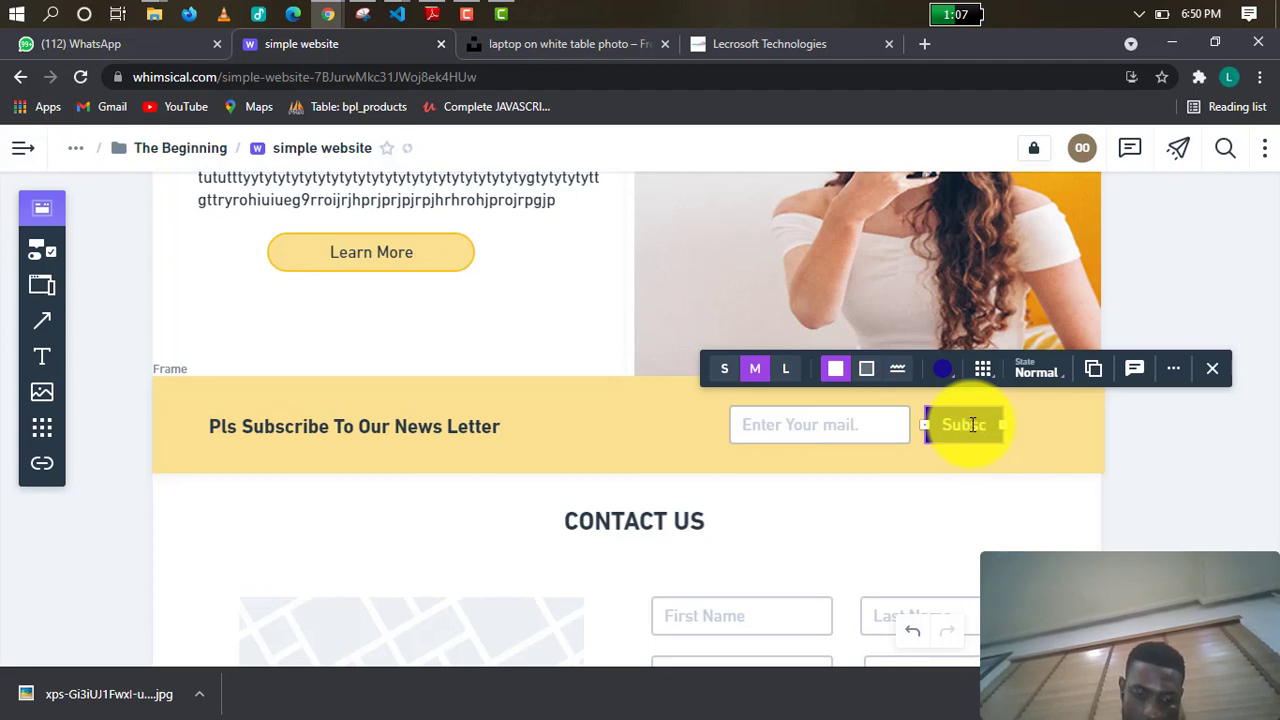
text(ribe)
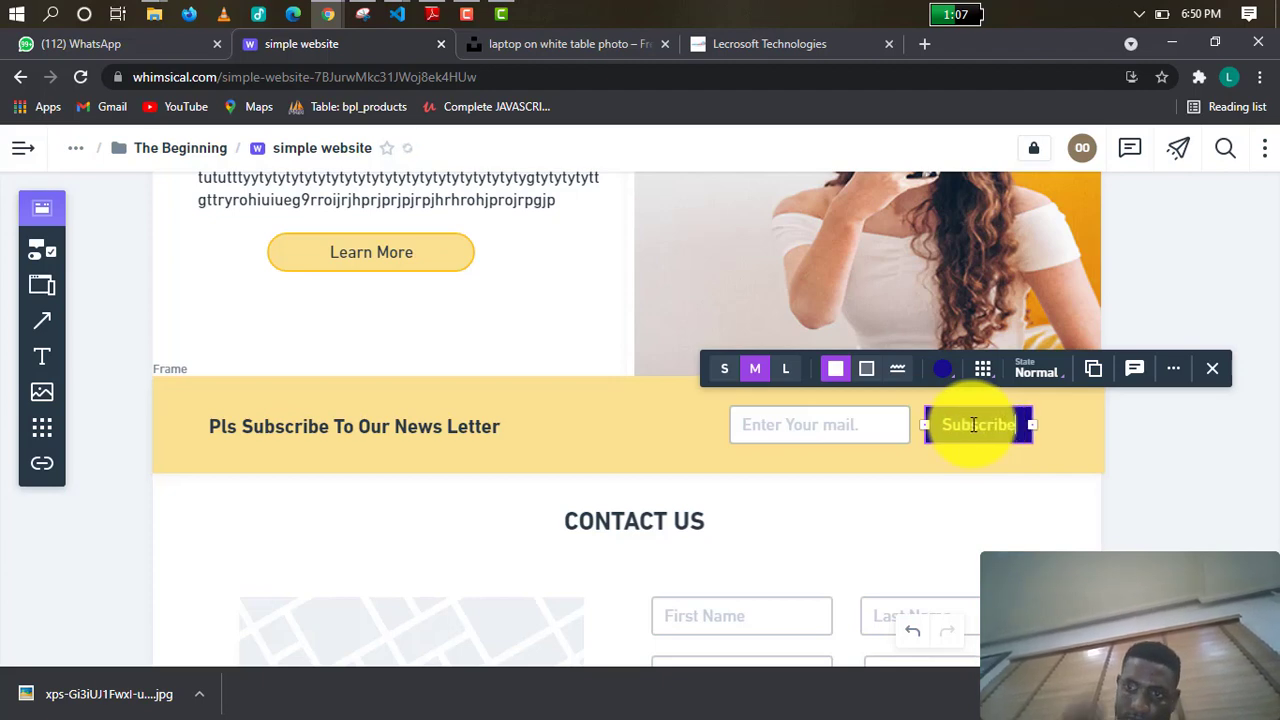
key(Escape)
key(Escape)
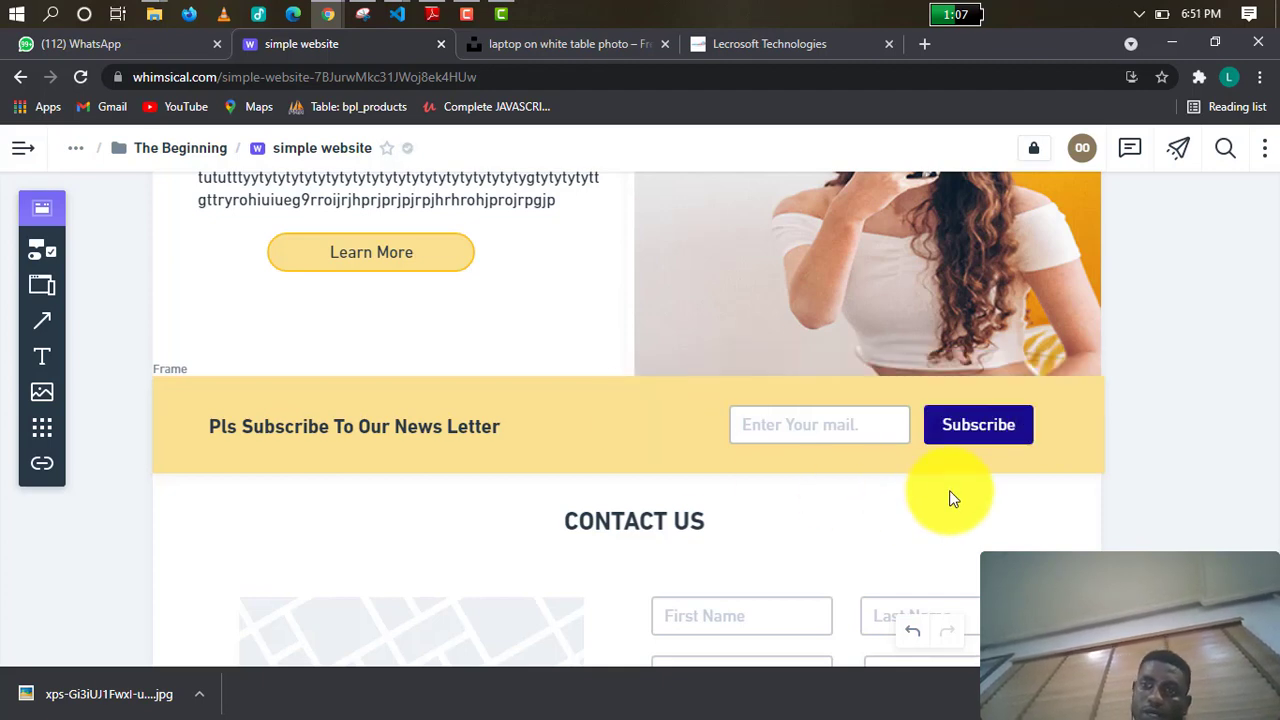
Try size S on the Subscribe button, return it to size M and keep the button selected.
click(959, 440)
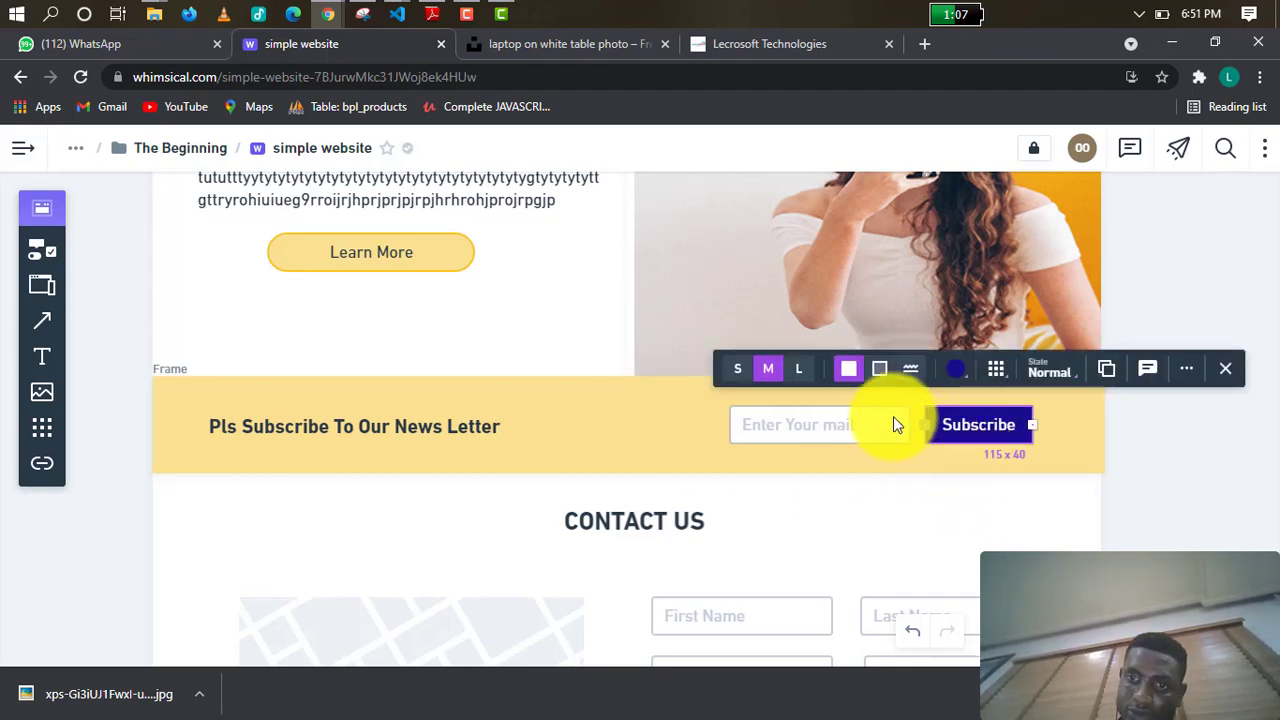
click(740, 376)
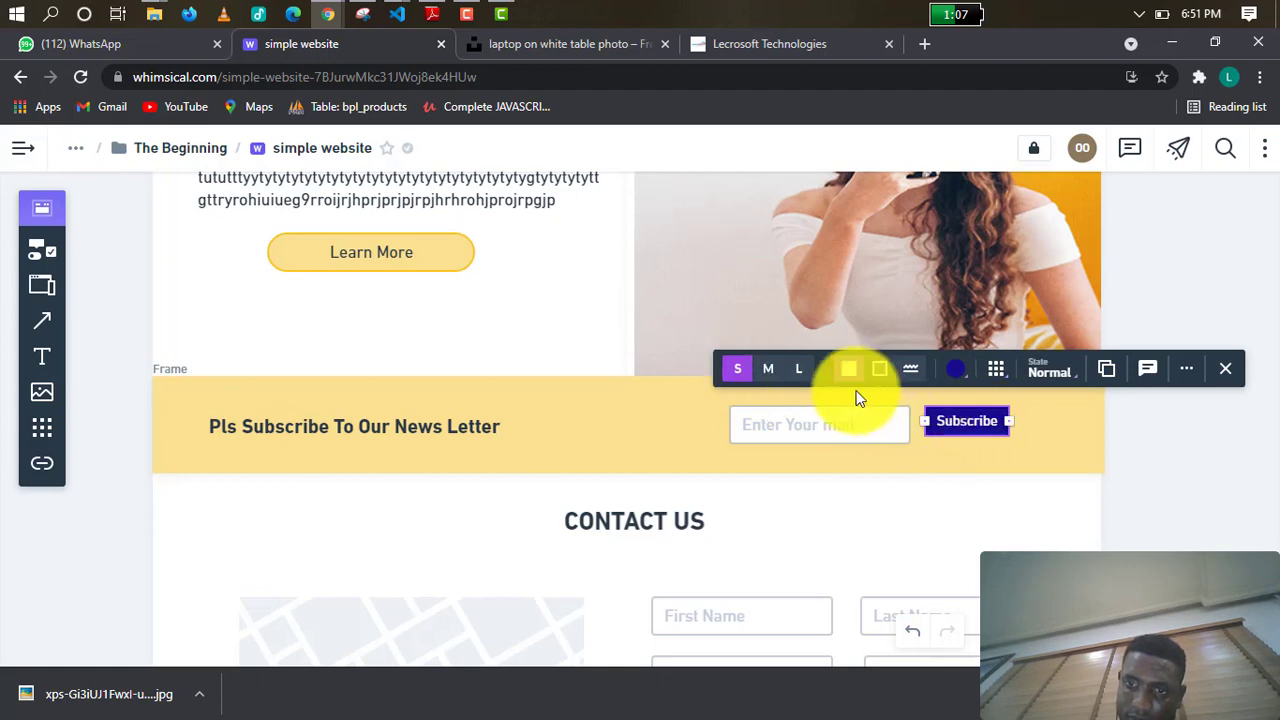
click(768, 369)
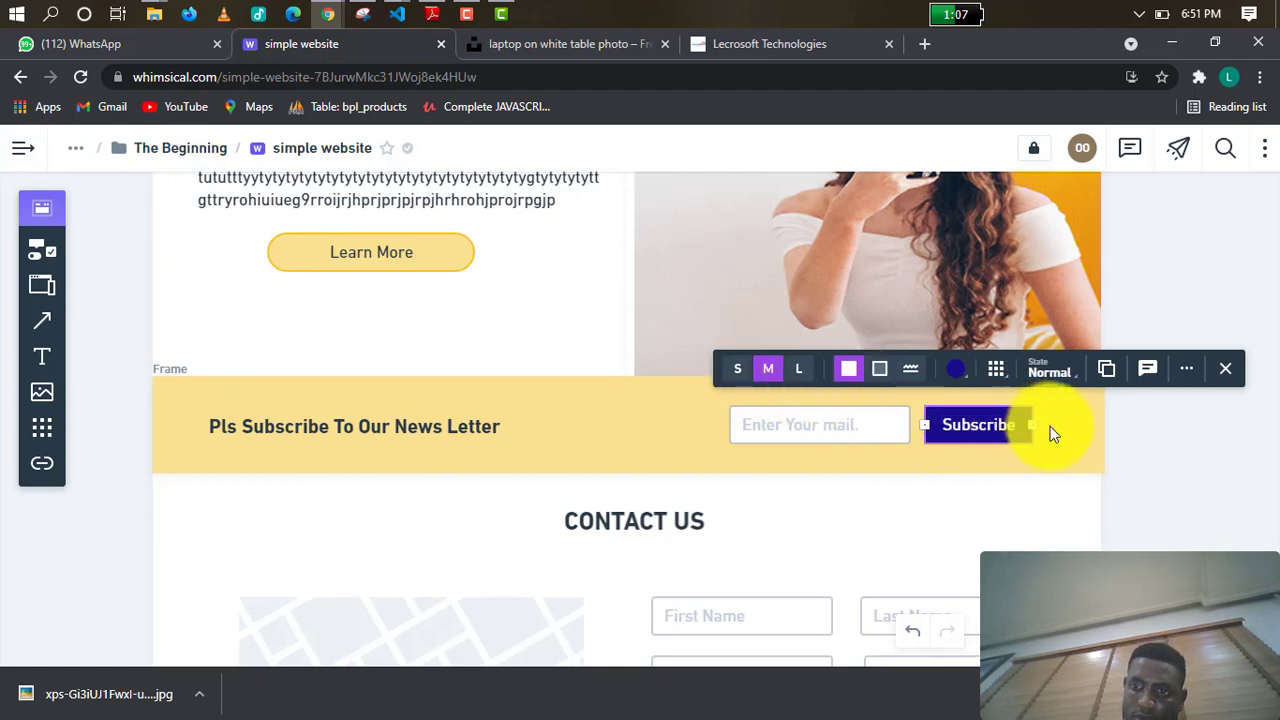
click(1022, 426)
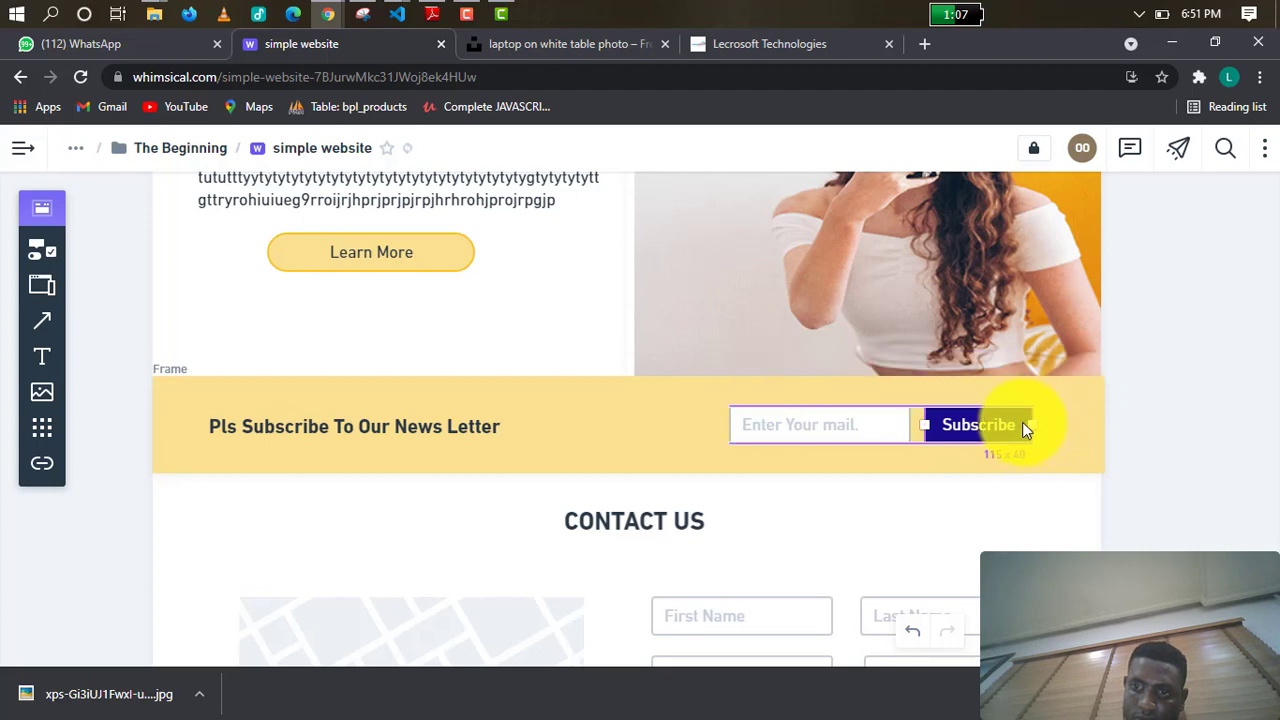